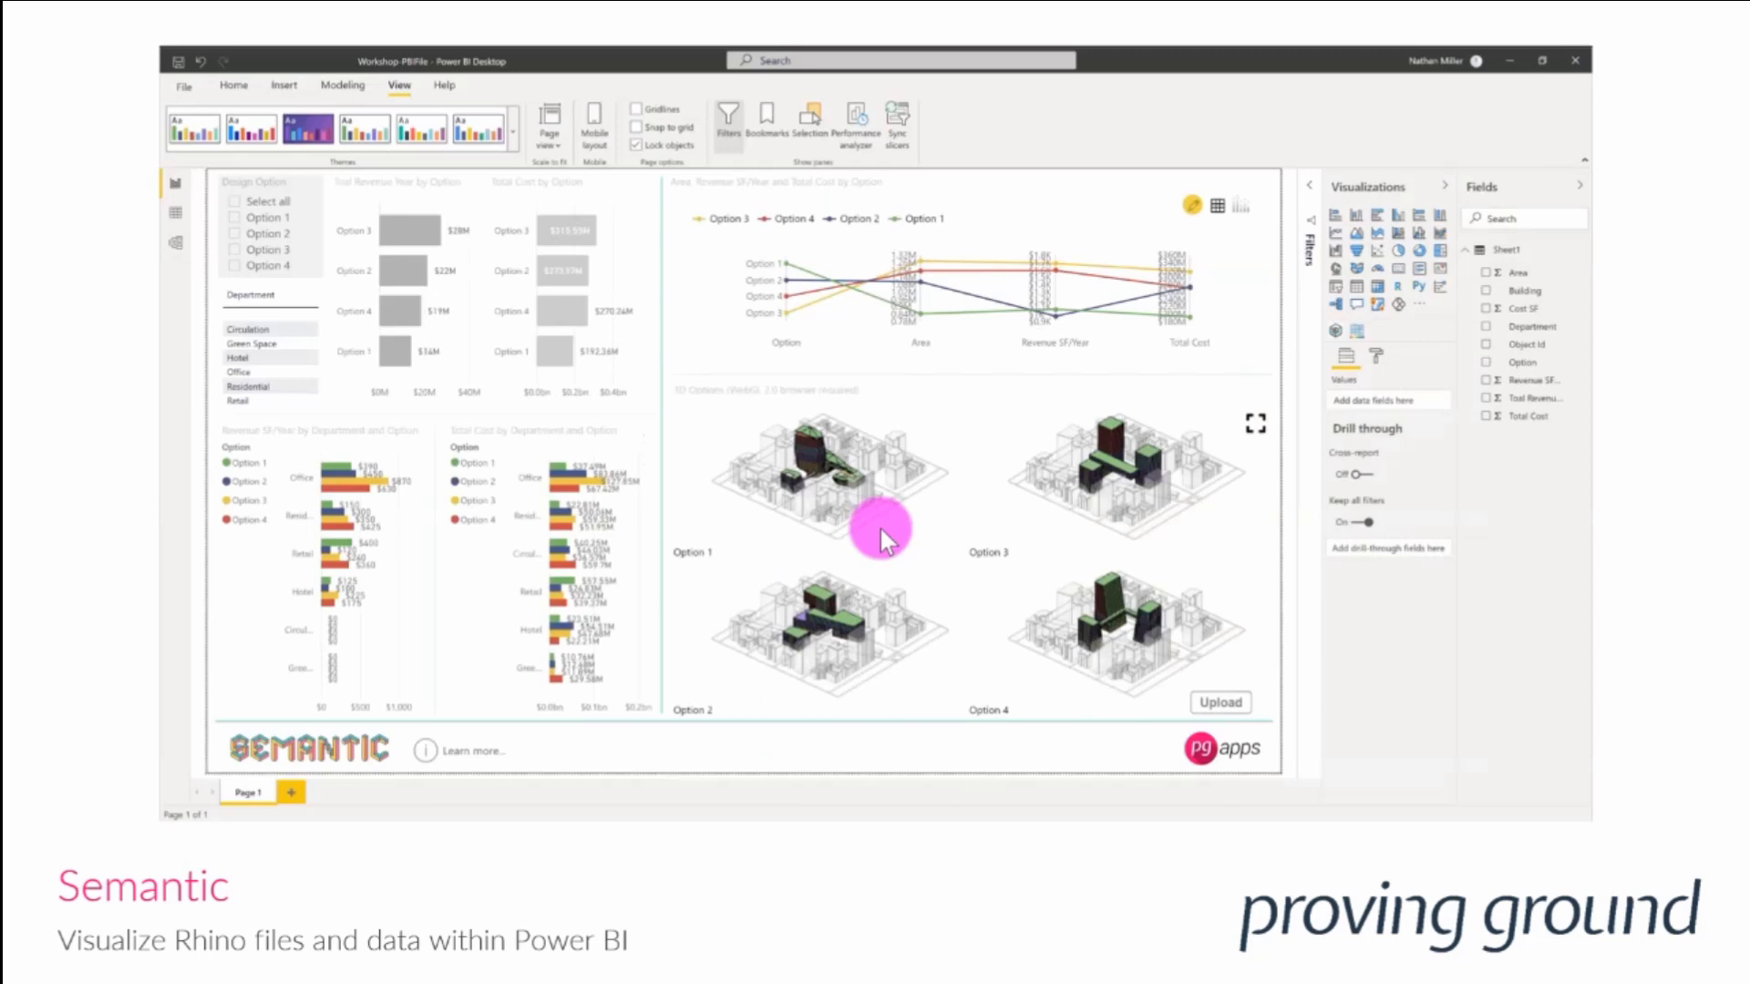
- Leave the slideshow and switch to the DemoProject.3dm model in Rhino
{"action": "left_click", "coordinate": [194, 799]}
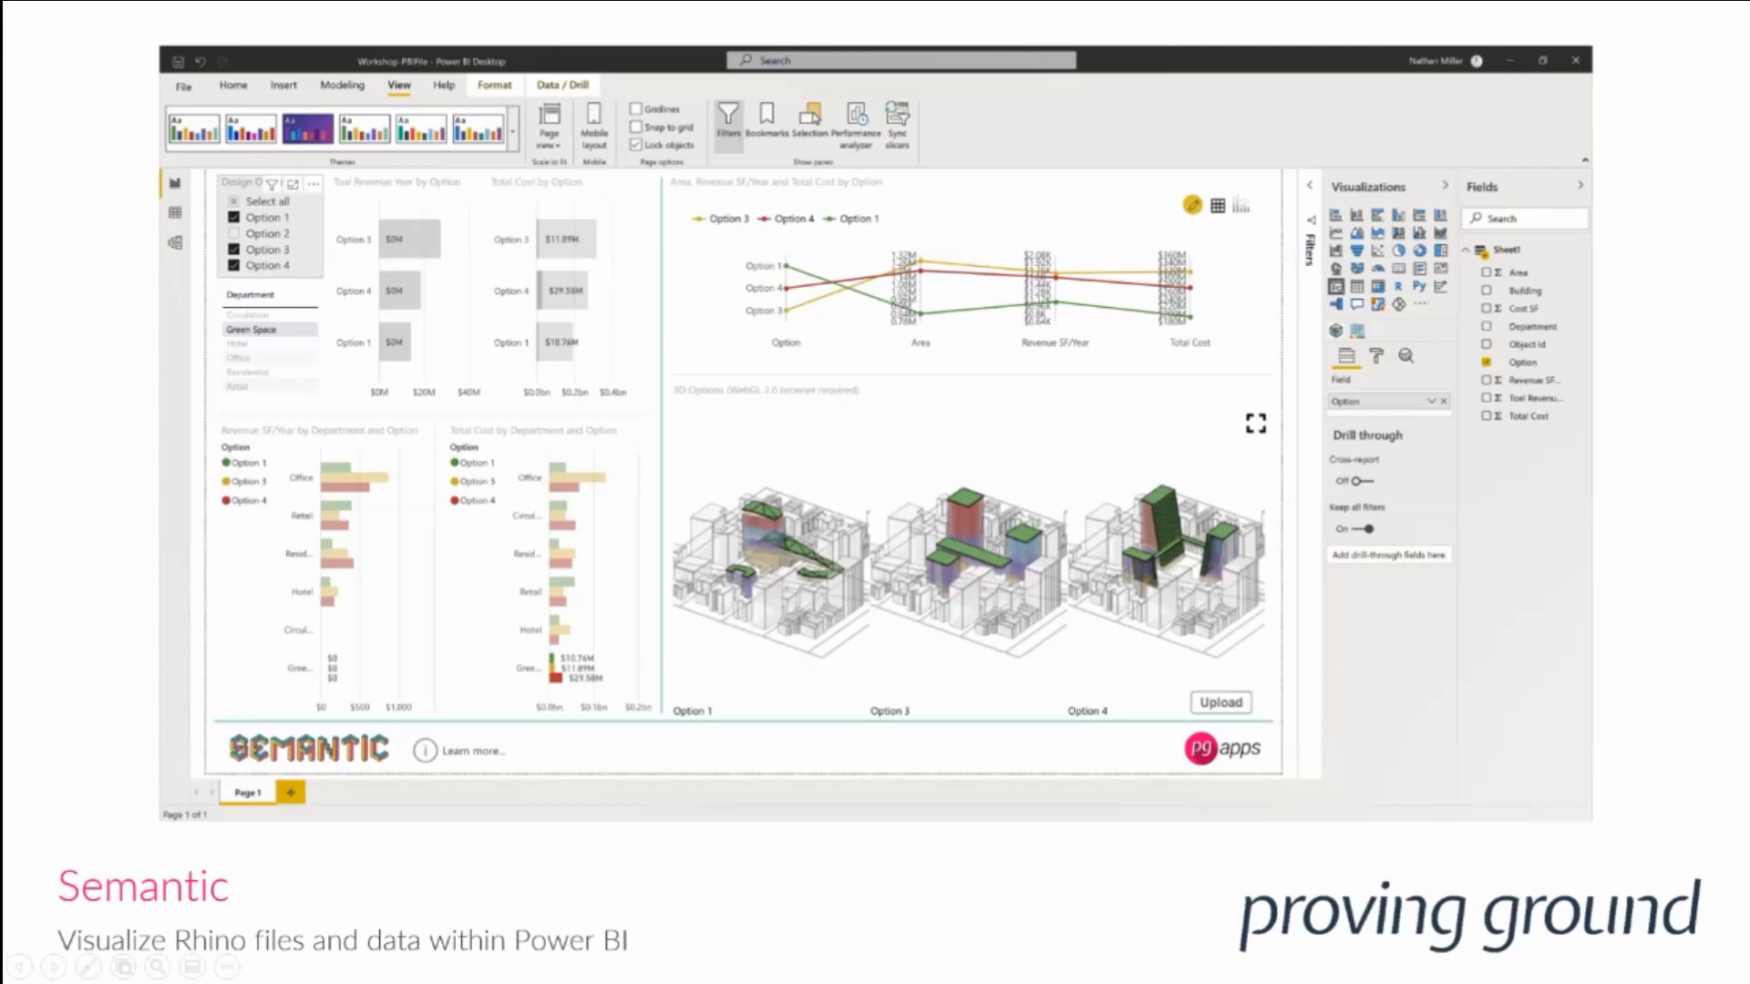
{"action": "key", "text": "Escape"}
{"action": "key", "text": "alt+Tab"}
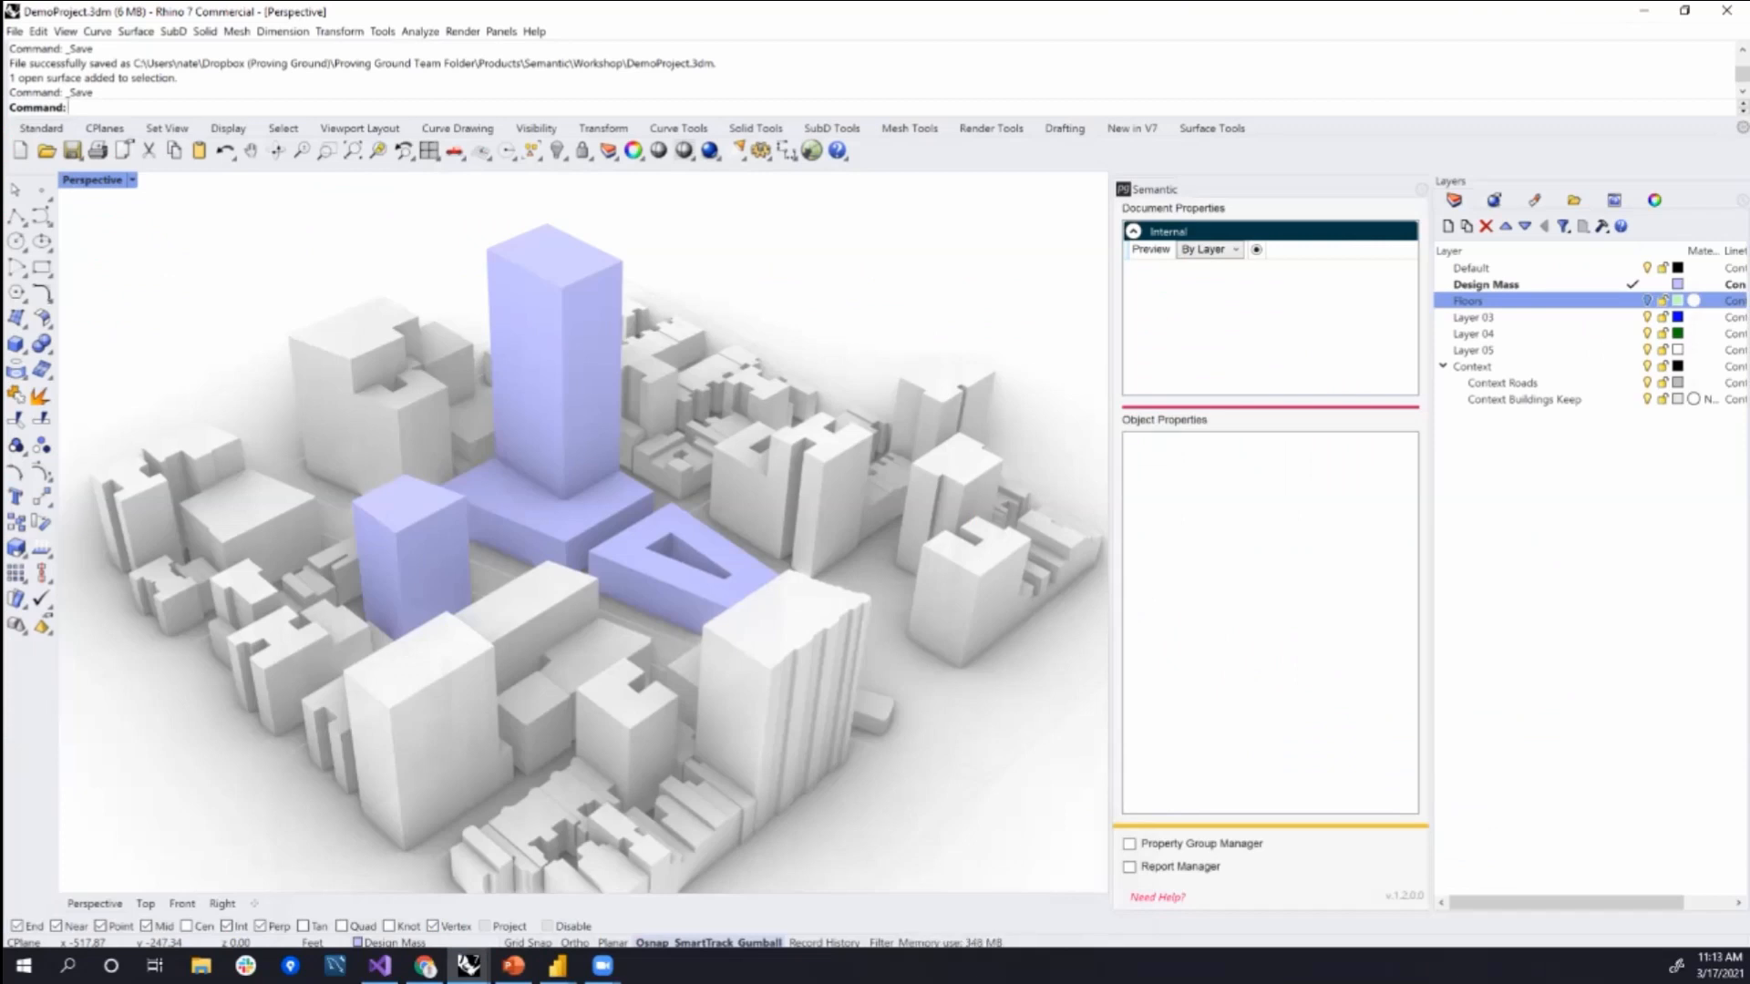
- Examine the design mass volumes by selecting the tower and its podium, and clear the selection
{"action": "mouse_move", "coordinate": [565, 547]}
{"action": "right_mouse_down"}
{"action": "mouse_move", "coordinate": [606, 574]}
{"action": "mouse_move", "coordinate": [784, 492]}
{"action": "mouse_move", "coordinate": [666, 592]}
{"action": "mouse_move", "coordinate": [464, 606]}
{"action": "mouse_move", "coordinate": [547, 556]}
{"action": "mouse_move", "coordinate": [606, 597]}
{"action": "mouse_move", "coordinate": [588, 569]}
{"action": "right_mouse_up"}
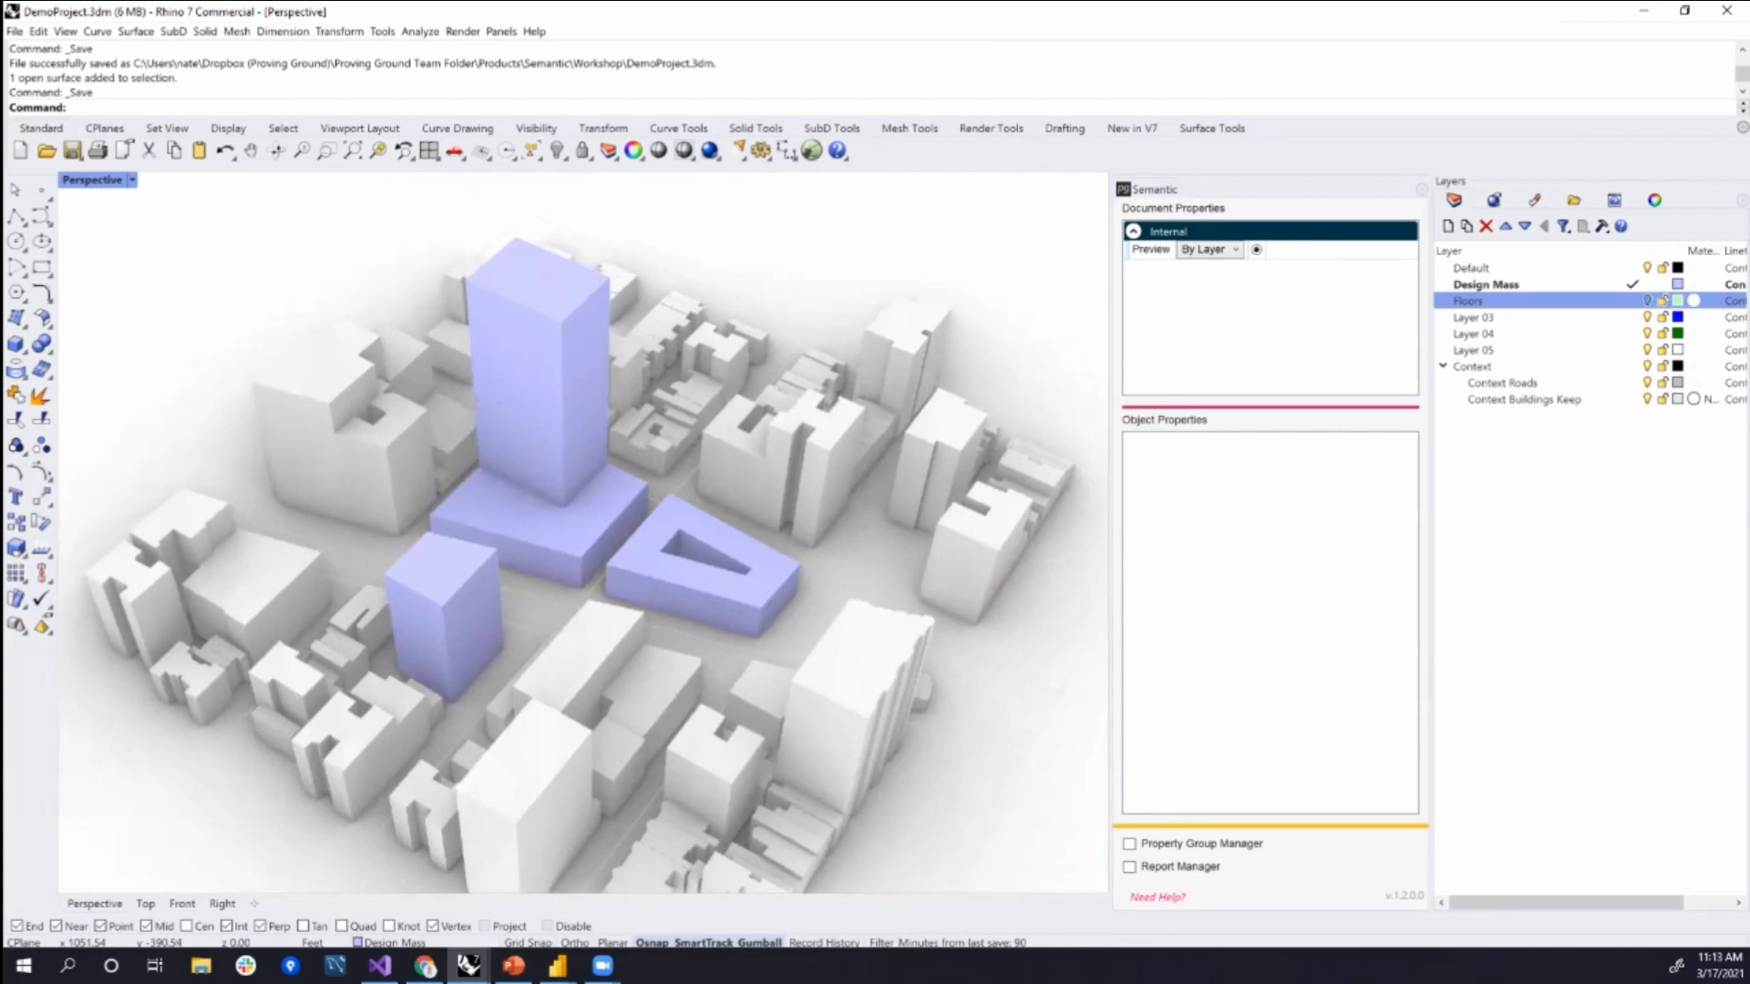
{"action": "left_click", "coordinate": [537, 365]}
{"action": "left_click", "coordinate": [592, 538], "text": "shift"}
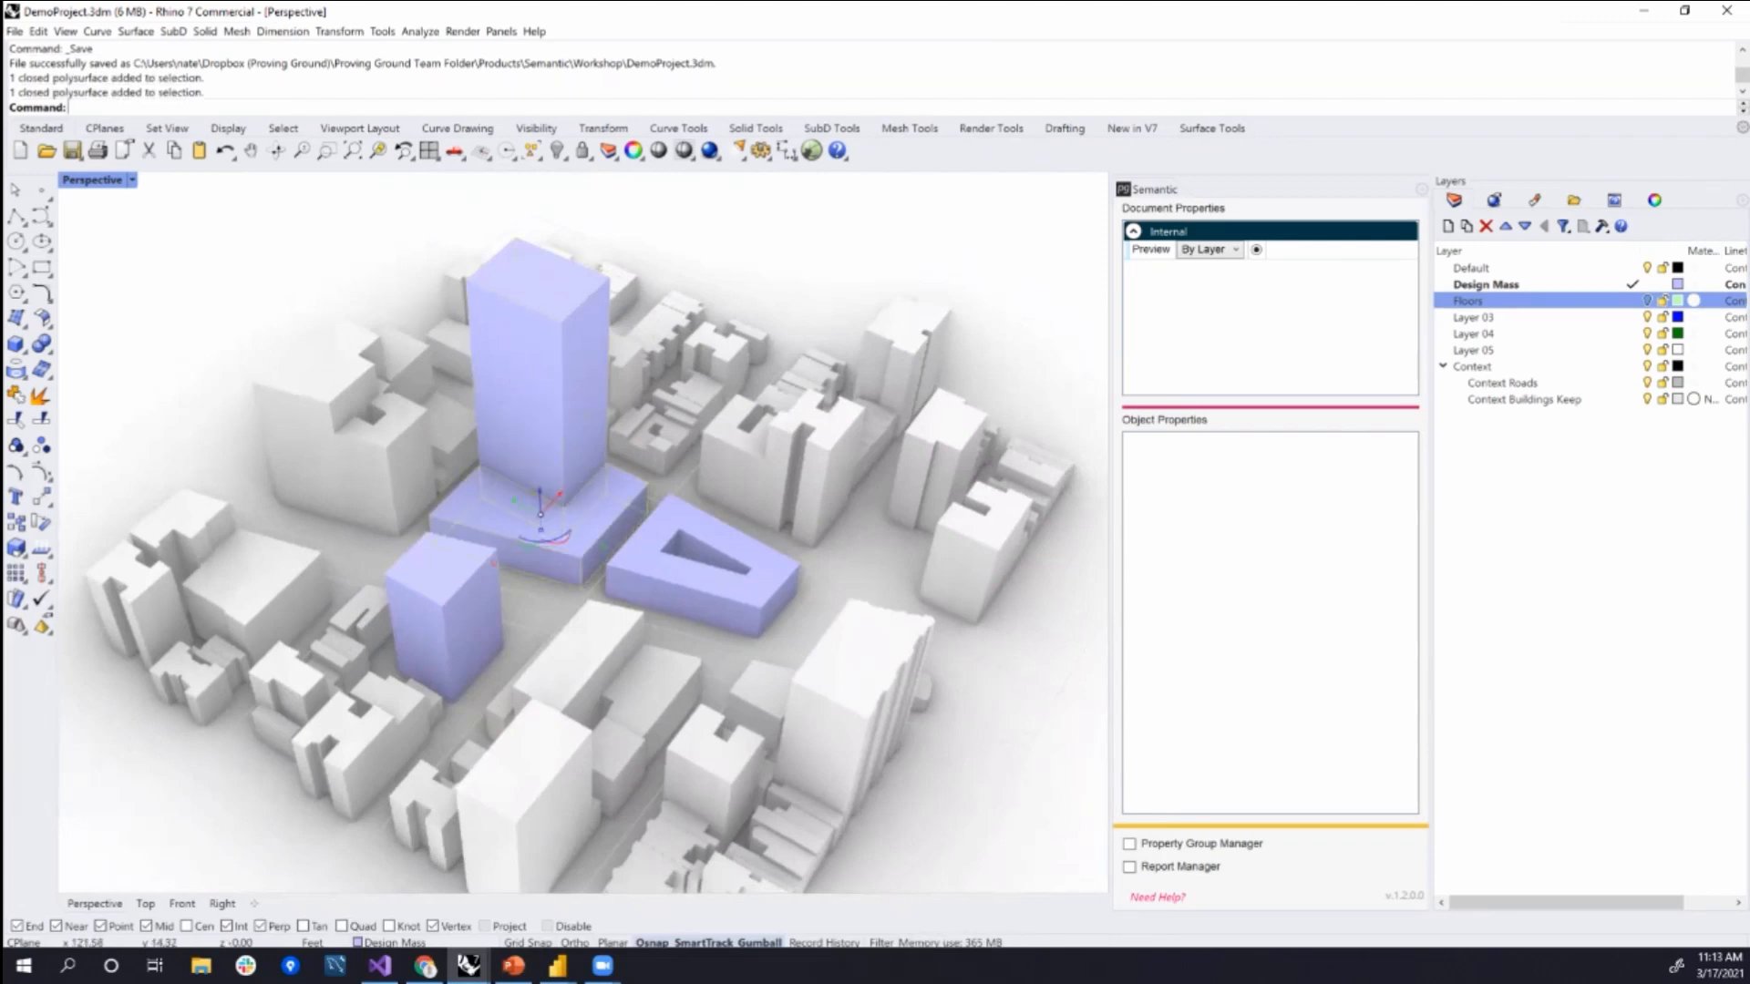
{"action": "key", "text": "Escape"}
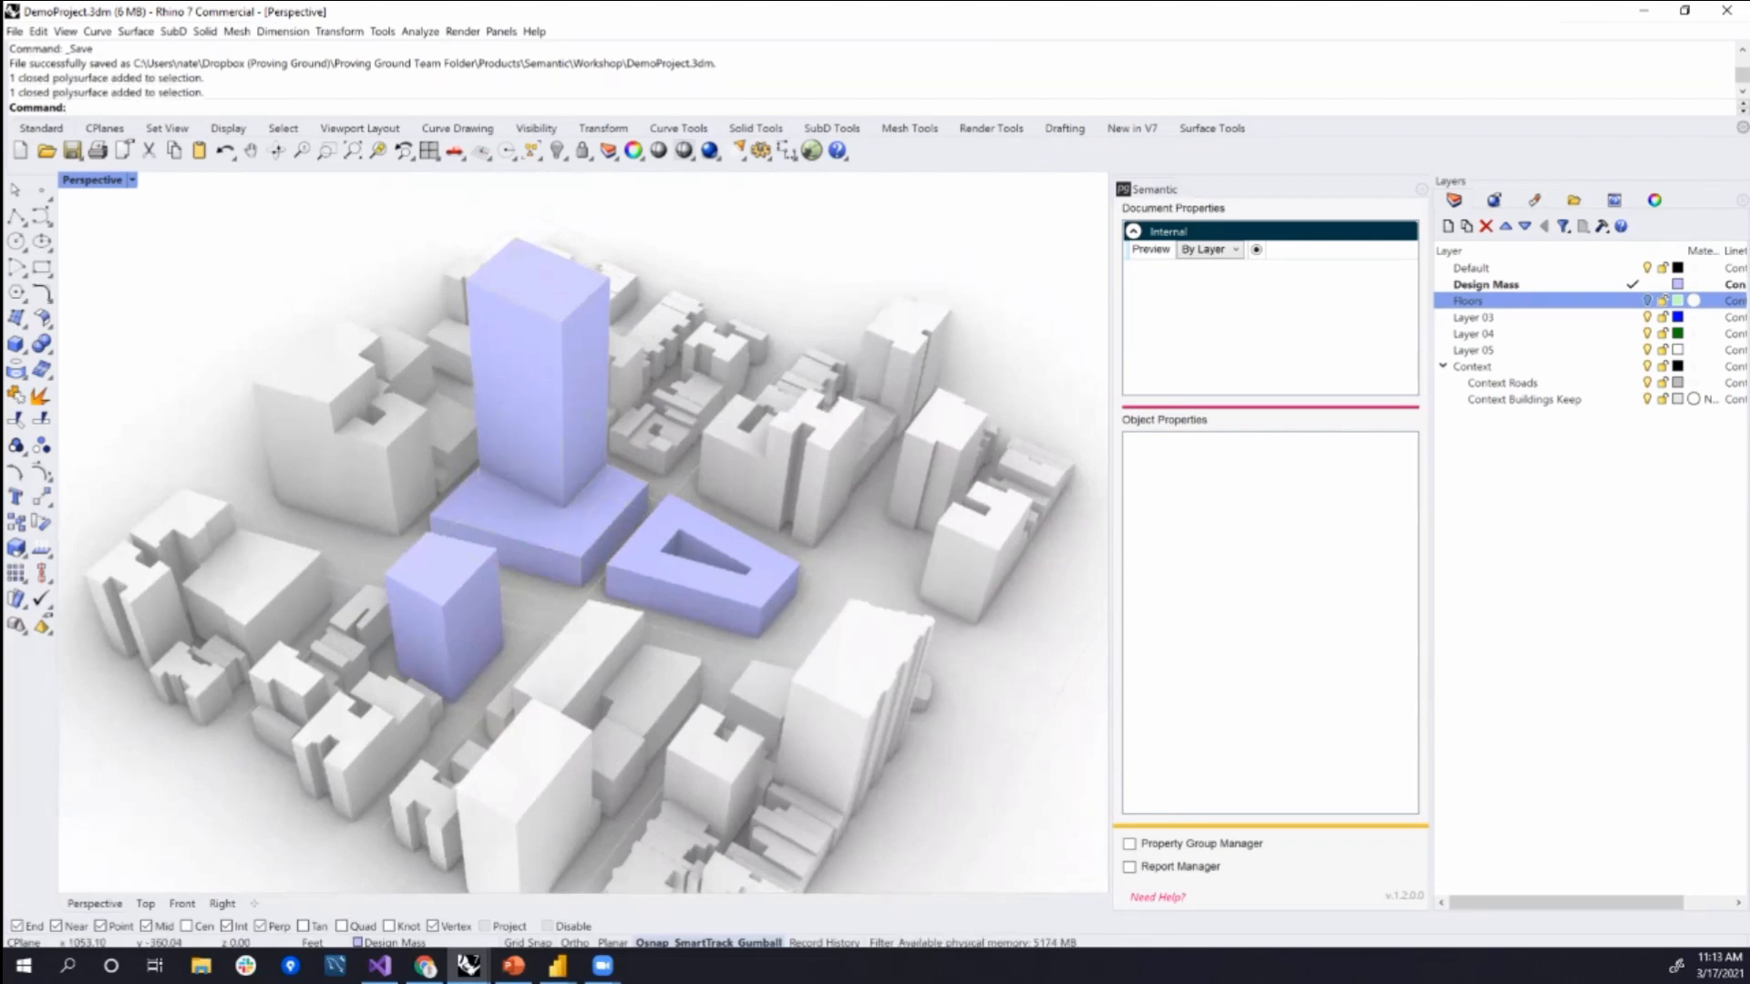
- Make Floors the current layer and hide the Design Mass layer to show the floor surfaces
{"action": "left_click", "coordinate": [1632, 300]}
{"action": "left_click", "coordinate": [1647, 284]}
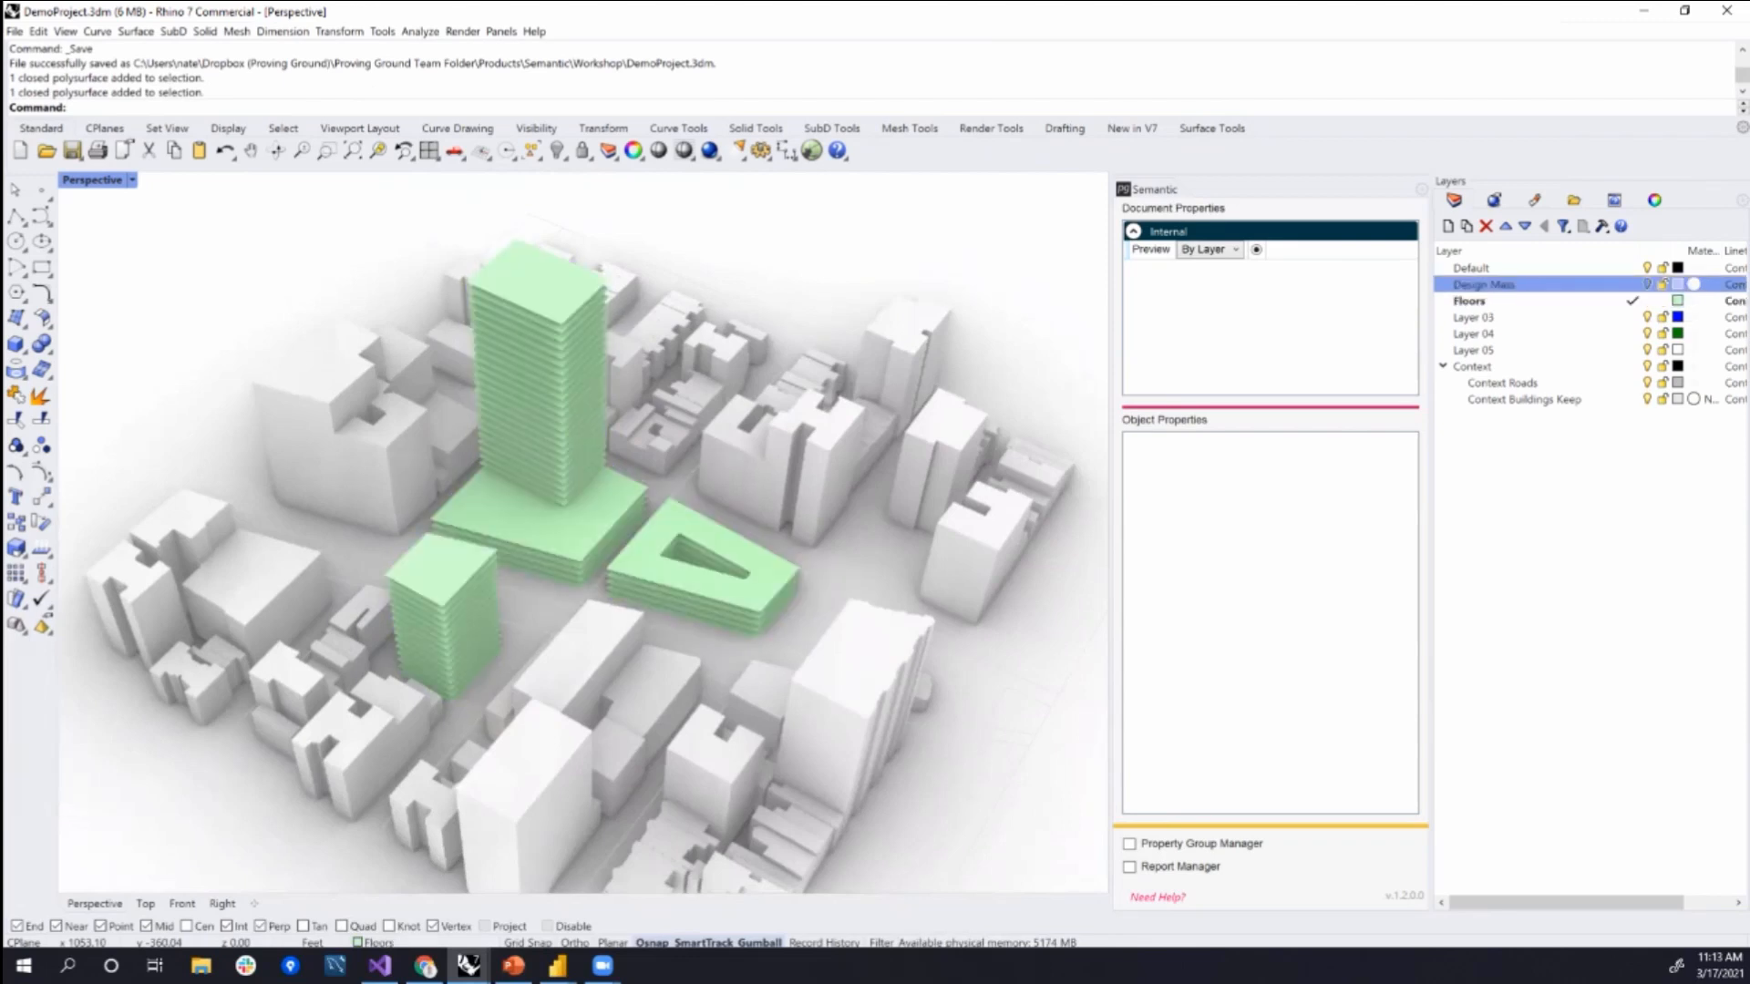
{"action": "right_click_drag", "start_coordinate": [821, 565], "coordinate": [640, 566]}
{"action": "scroll", "coordinate": [637, 515], "scroll_direction": "up", "scroll_amount": 7}
{"action": "scroll", "coordinate": [610, 502], "scroll_direction": "down", "scroll_amount": 2}
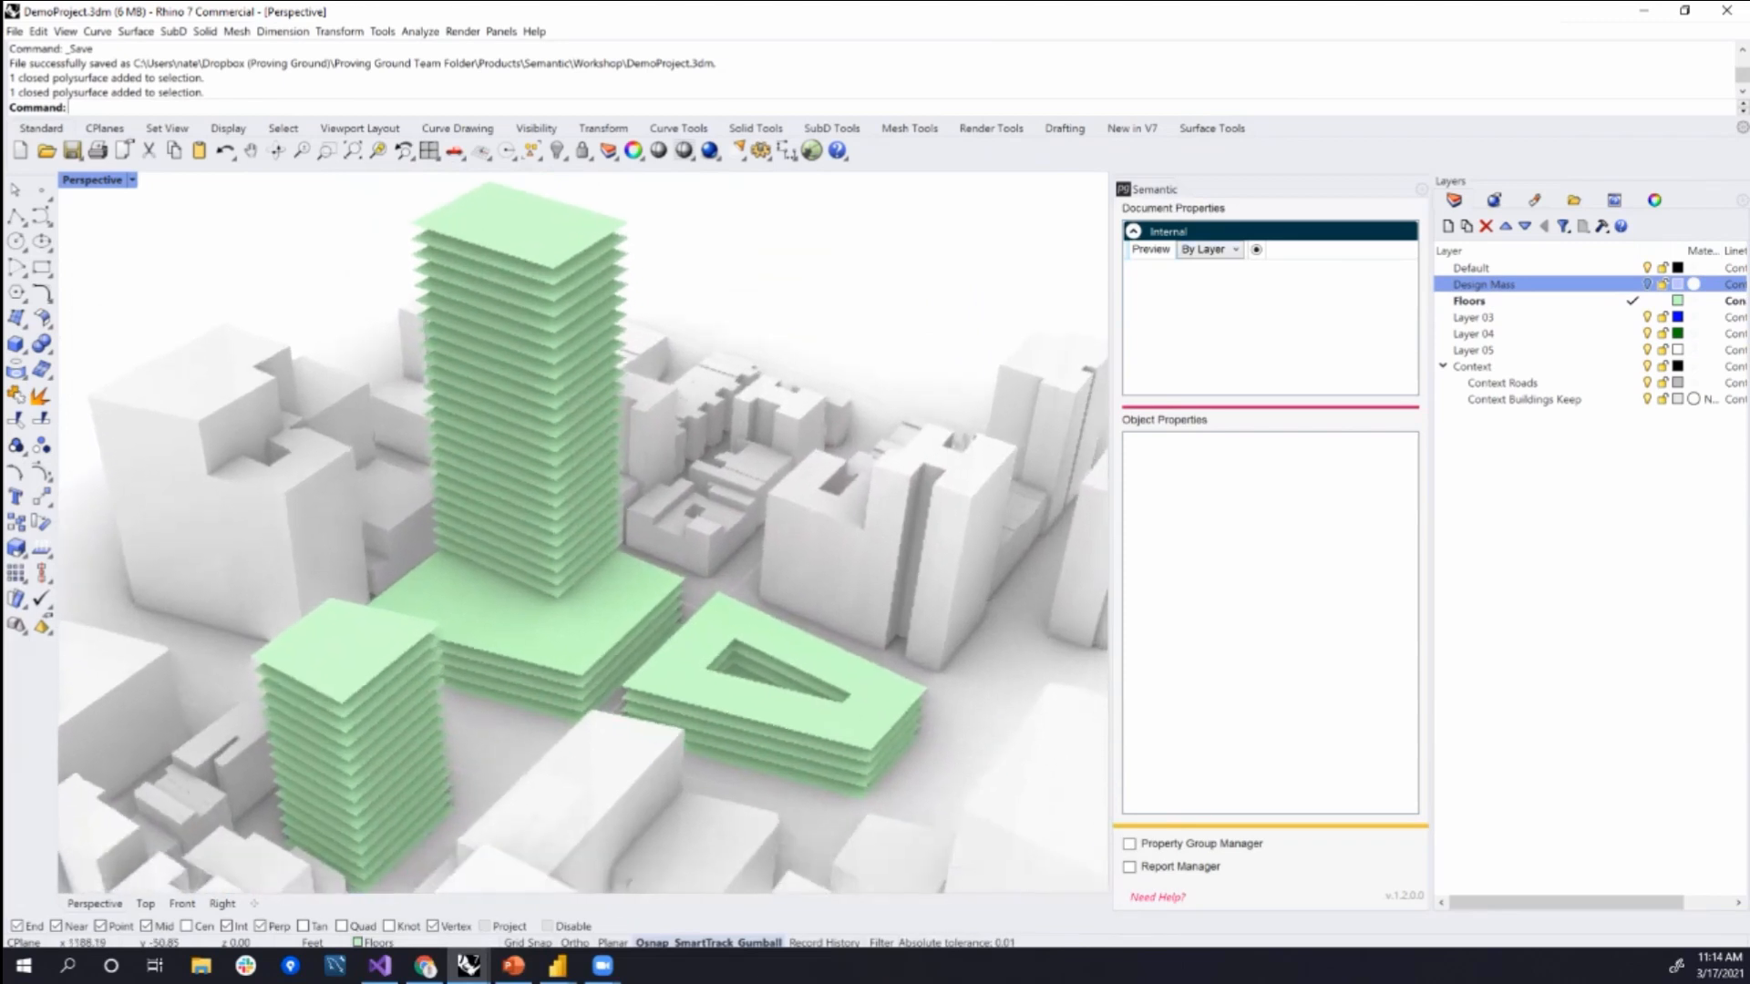
- Undock and close the Semantic panel, reopen it with the SemanticPanel command and dock it beside the layers
{"action": "left_click_drag", "start_coordinate": [1155, 189], "coordinate": [1049, 242]}
{"action": "left_click", "coordinate": [1204, 248]}
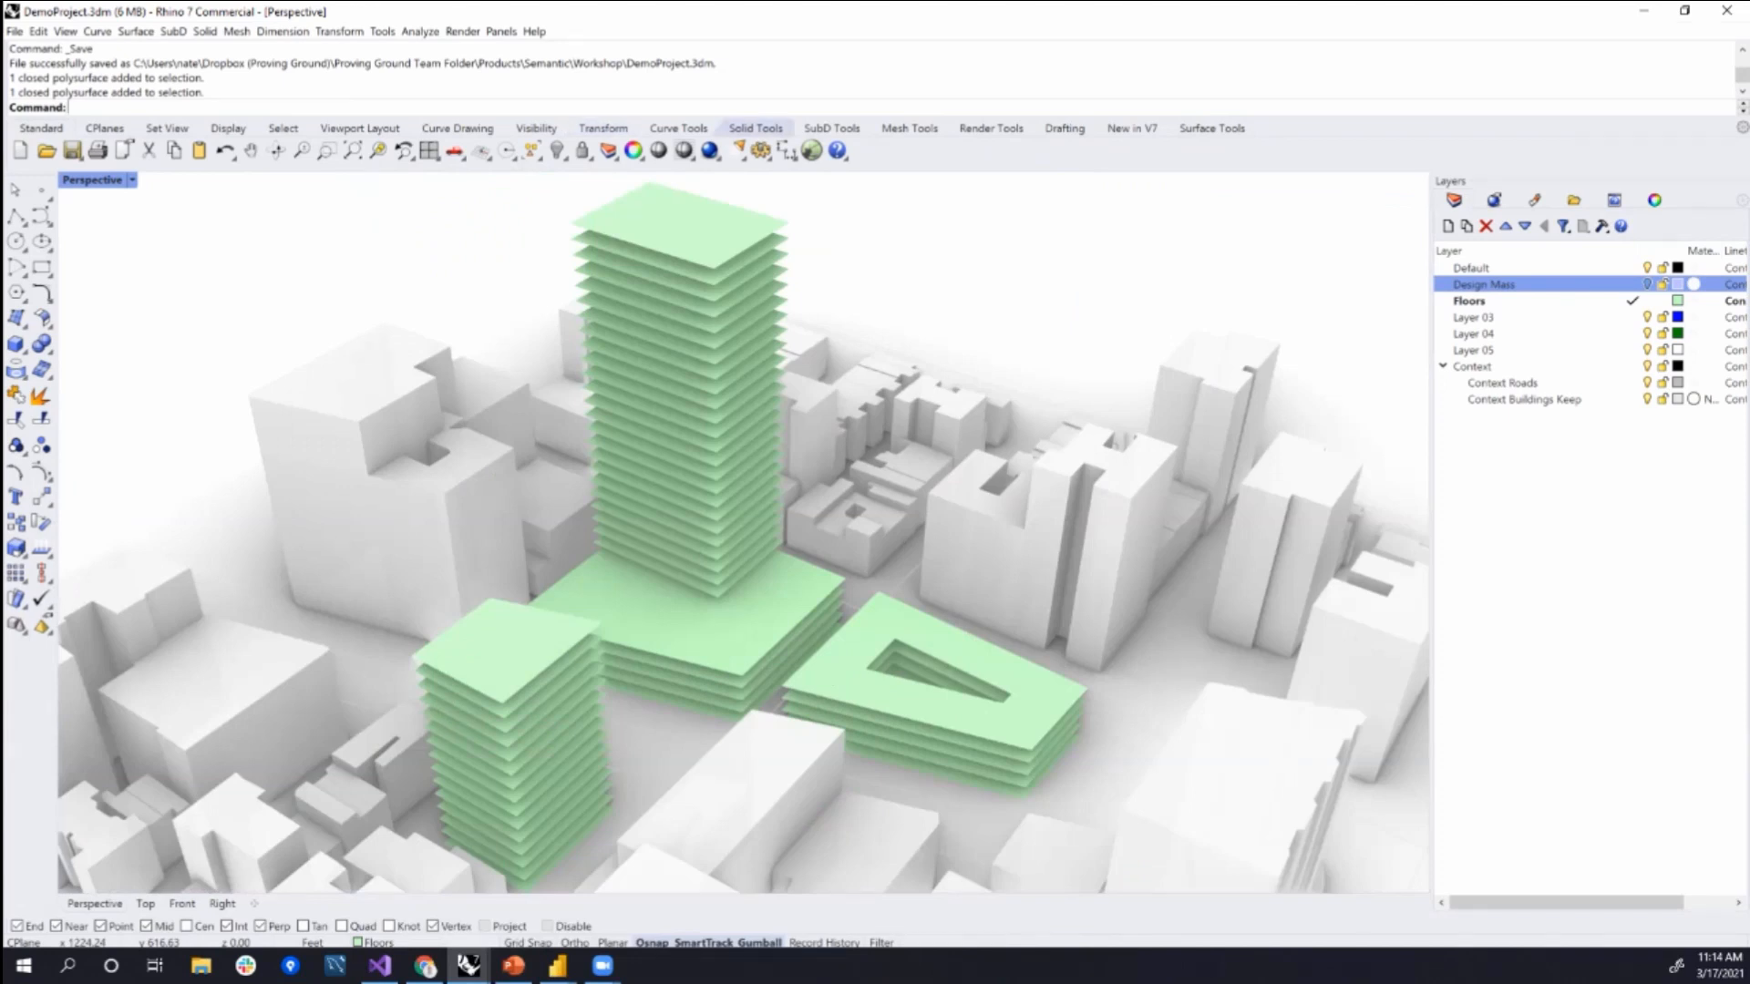
{"action": "type", "text": "SemanticPanel"}
{"action": "key", "text": "Return"}
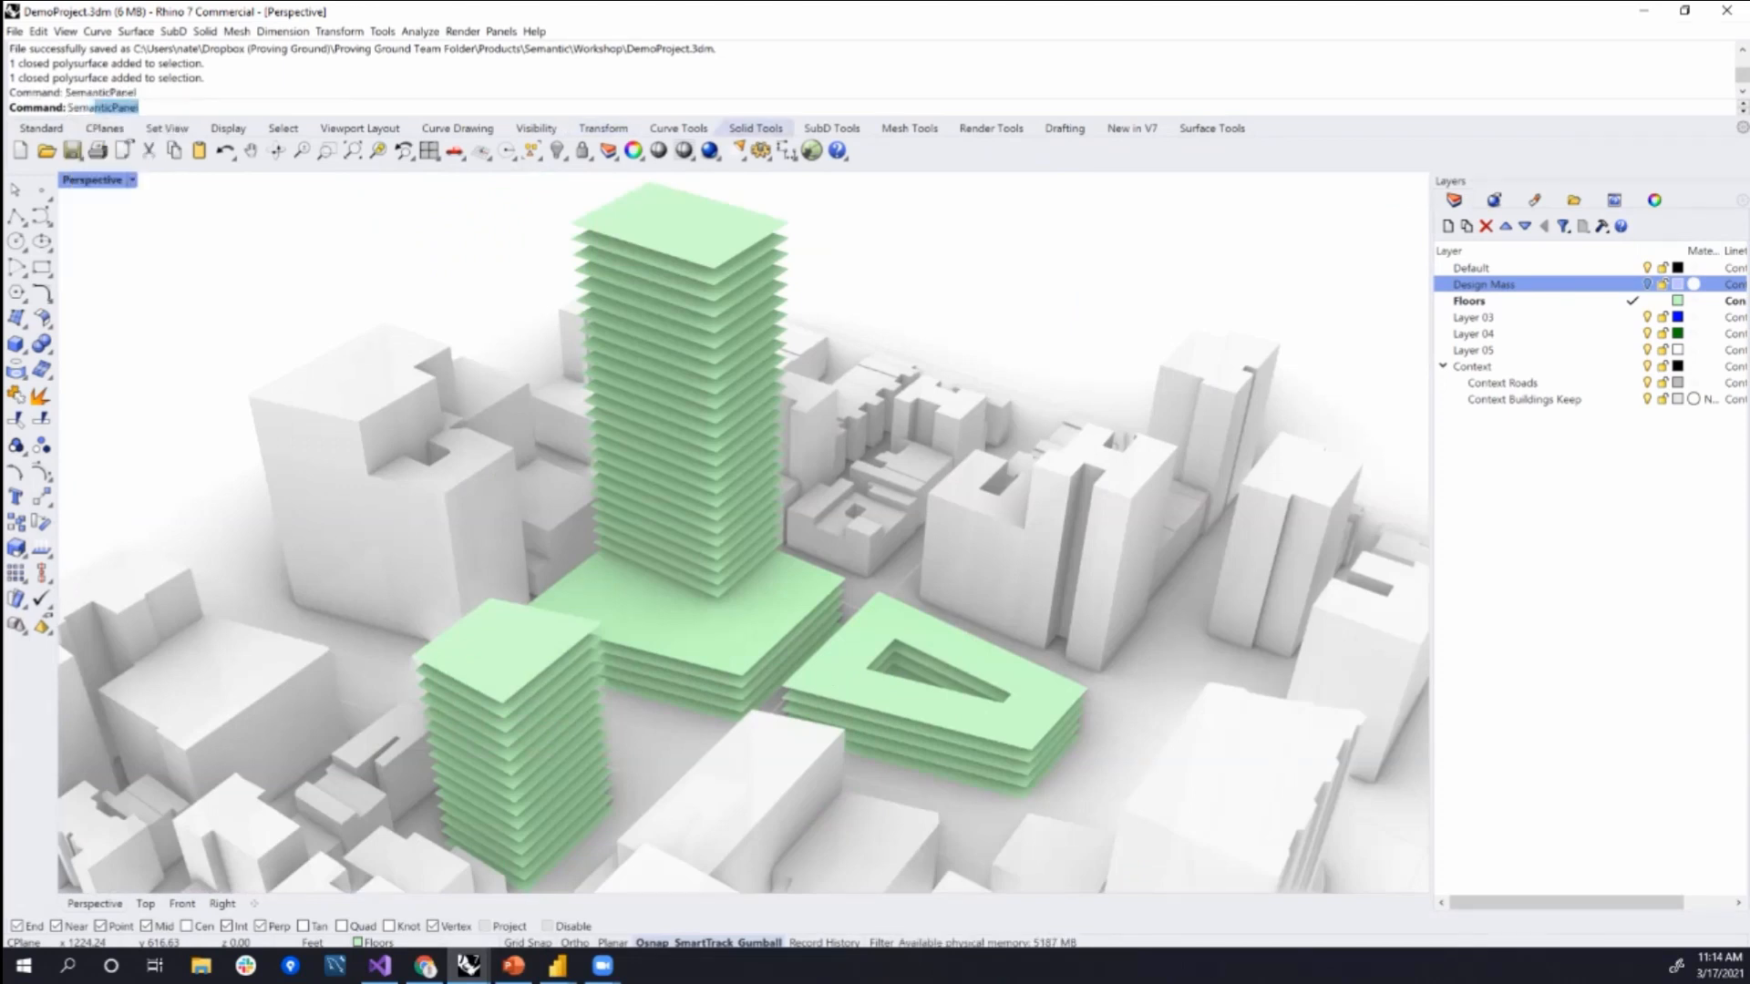
{"action": "left_click_drag", "start_coordinate": [1121, 243], "coordinate": [1486, 339]}
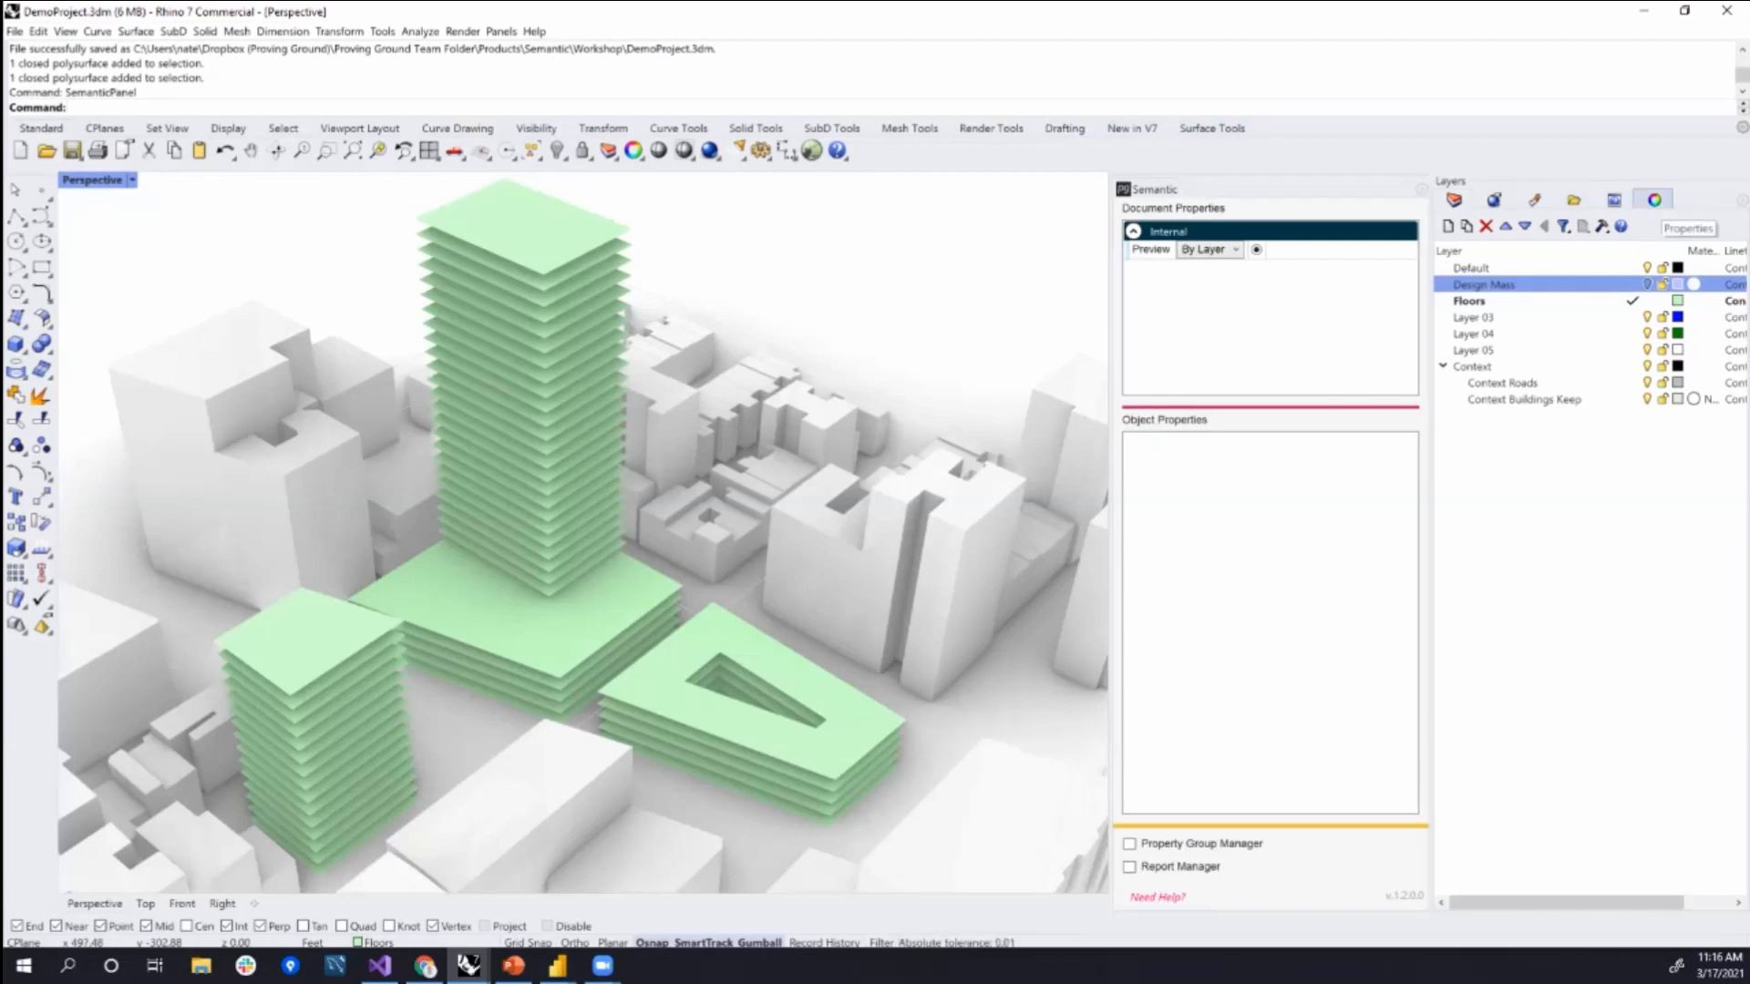
- Inspect the object properties of the tower's top floor surface, return to the layer list and clear the selection
{"action": "left_click", "coordinate": [1654, 200]}
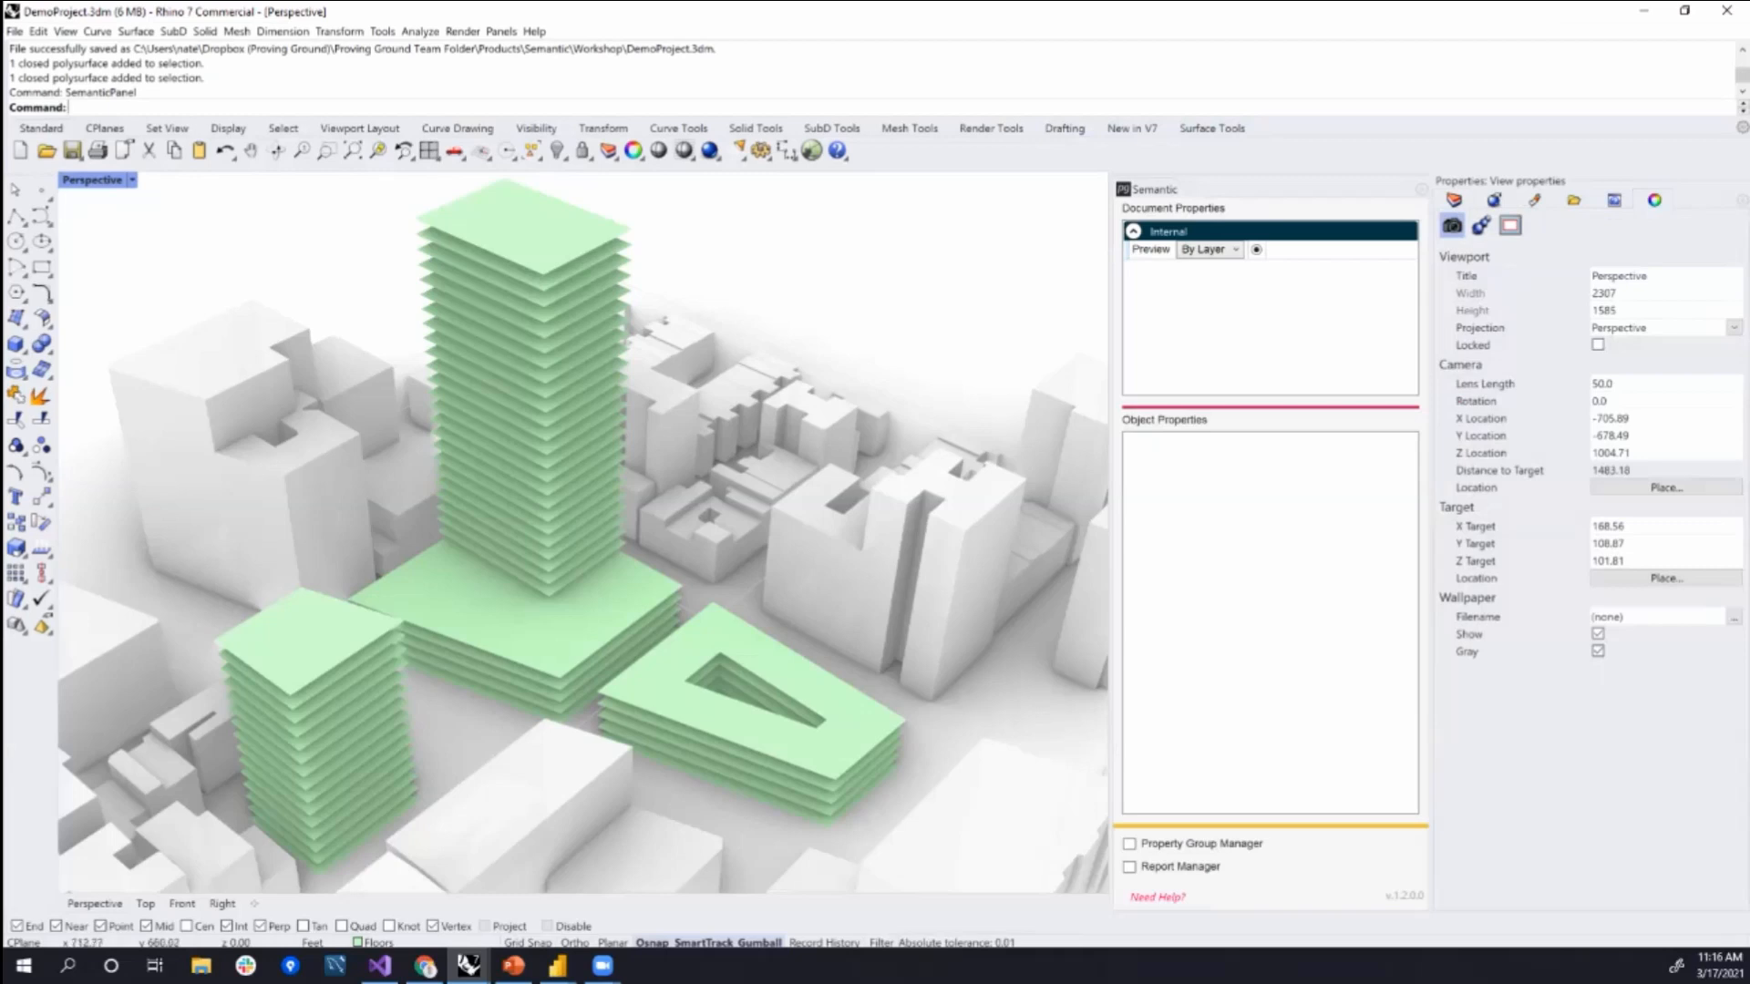
{"action": "left_click", "coordinate": [523, 228]}
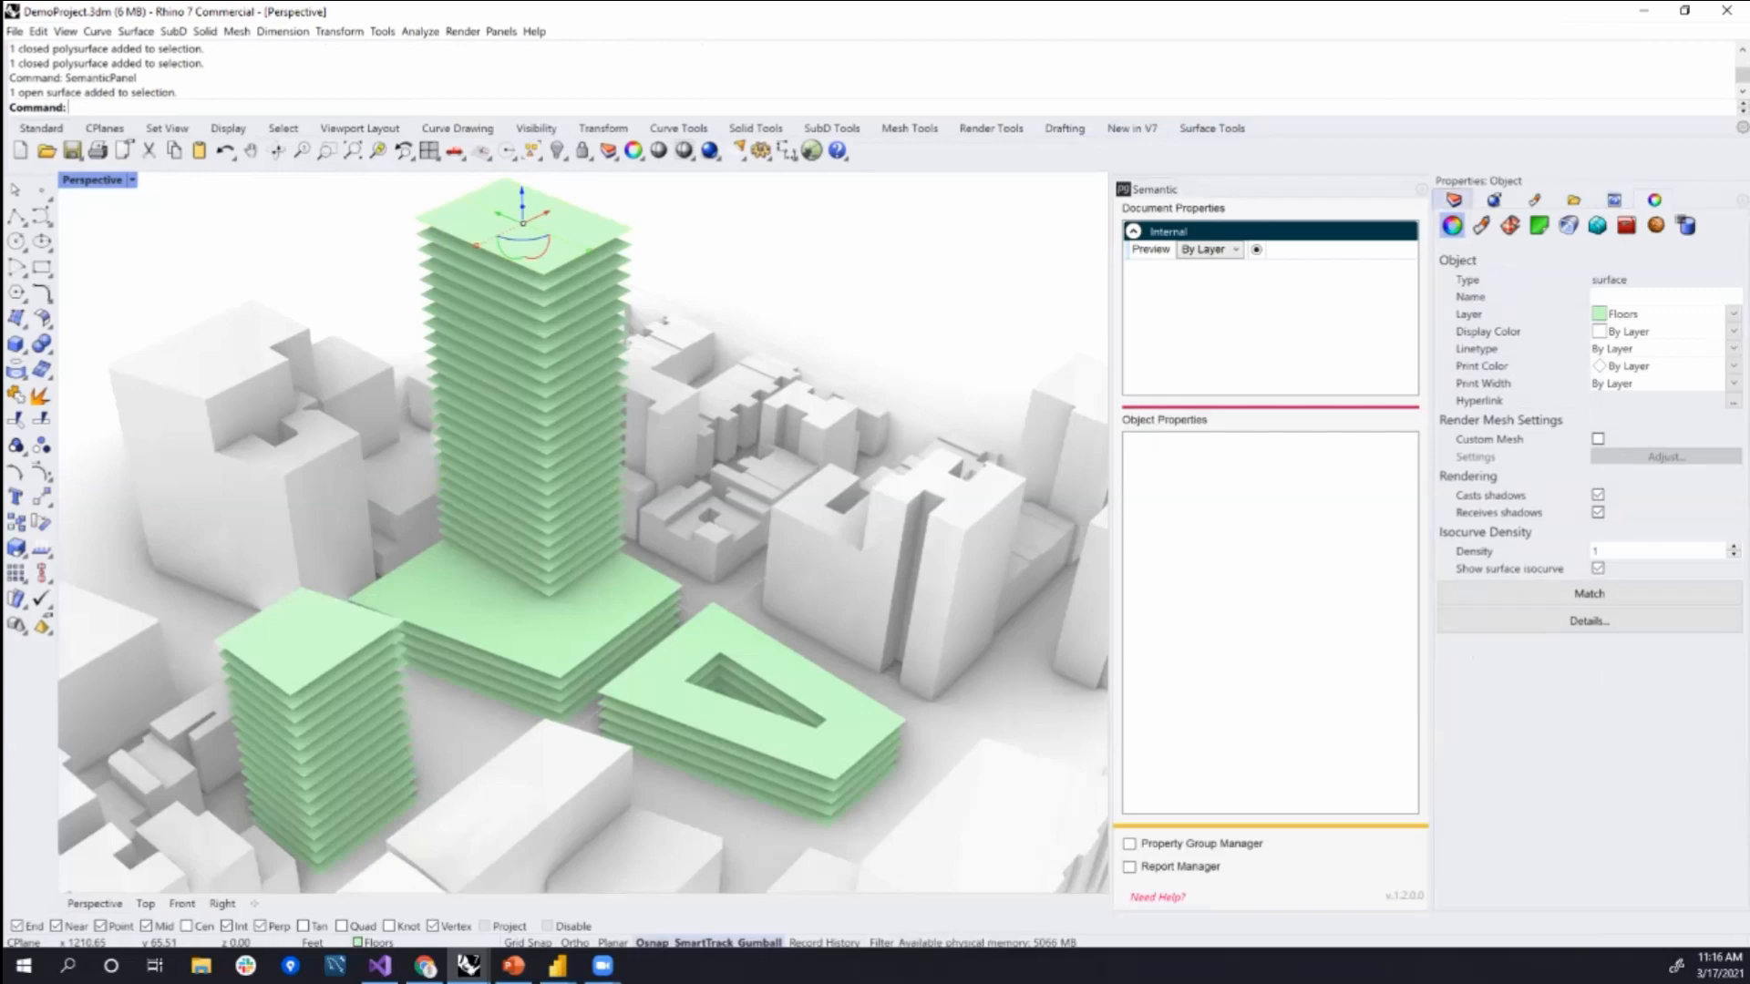
{"action": "left_click", "coordinate": [1454, 199]}
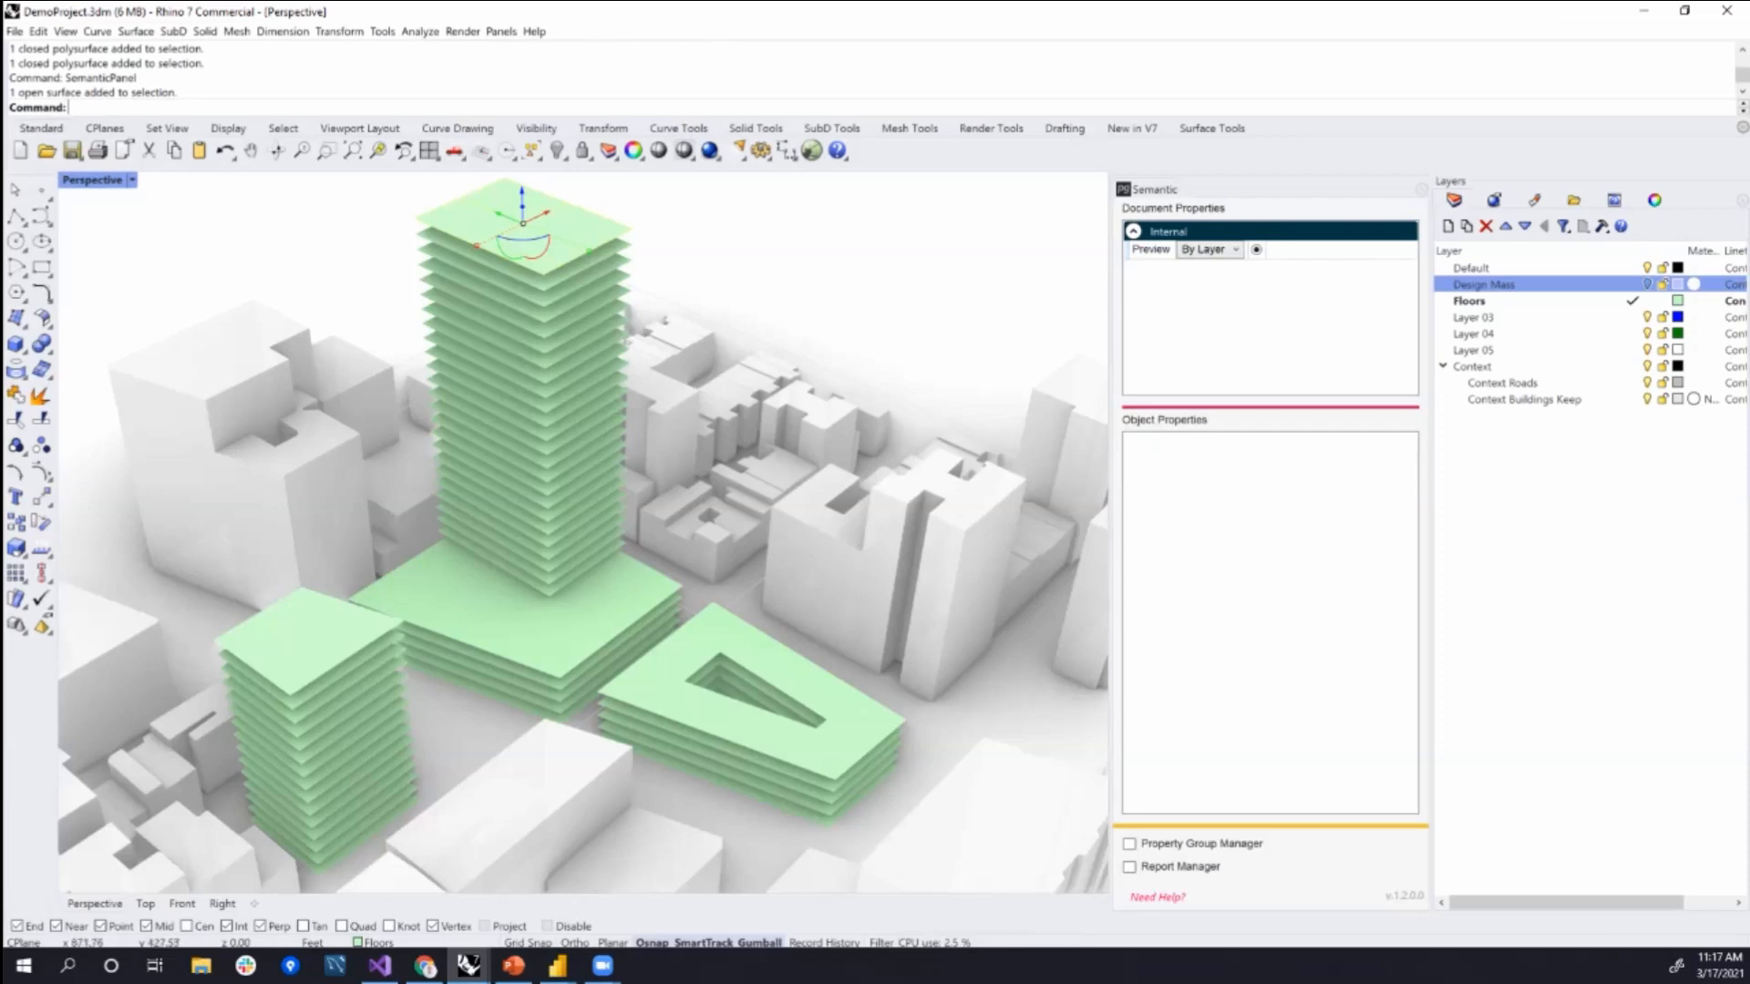
{"action": "key", "text": "Escape"}
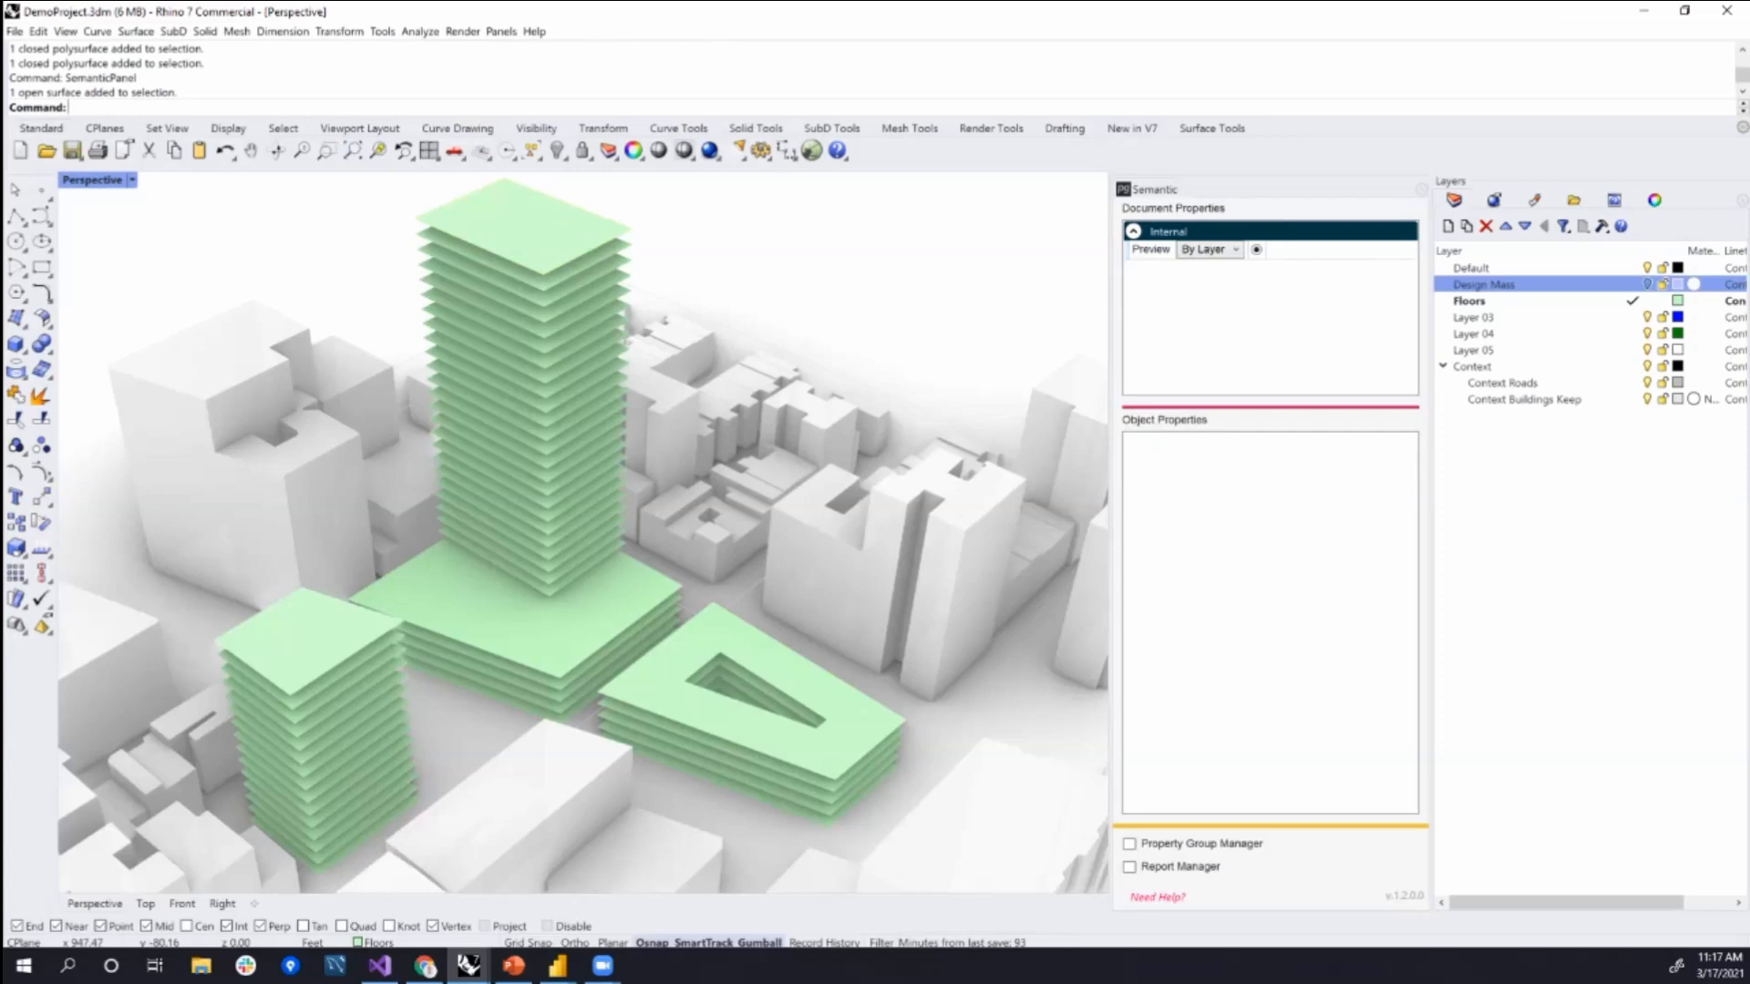
{"action": "left_click", "coordinate": [524, 228]}
{"action": "key", "text": "Escape"}
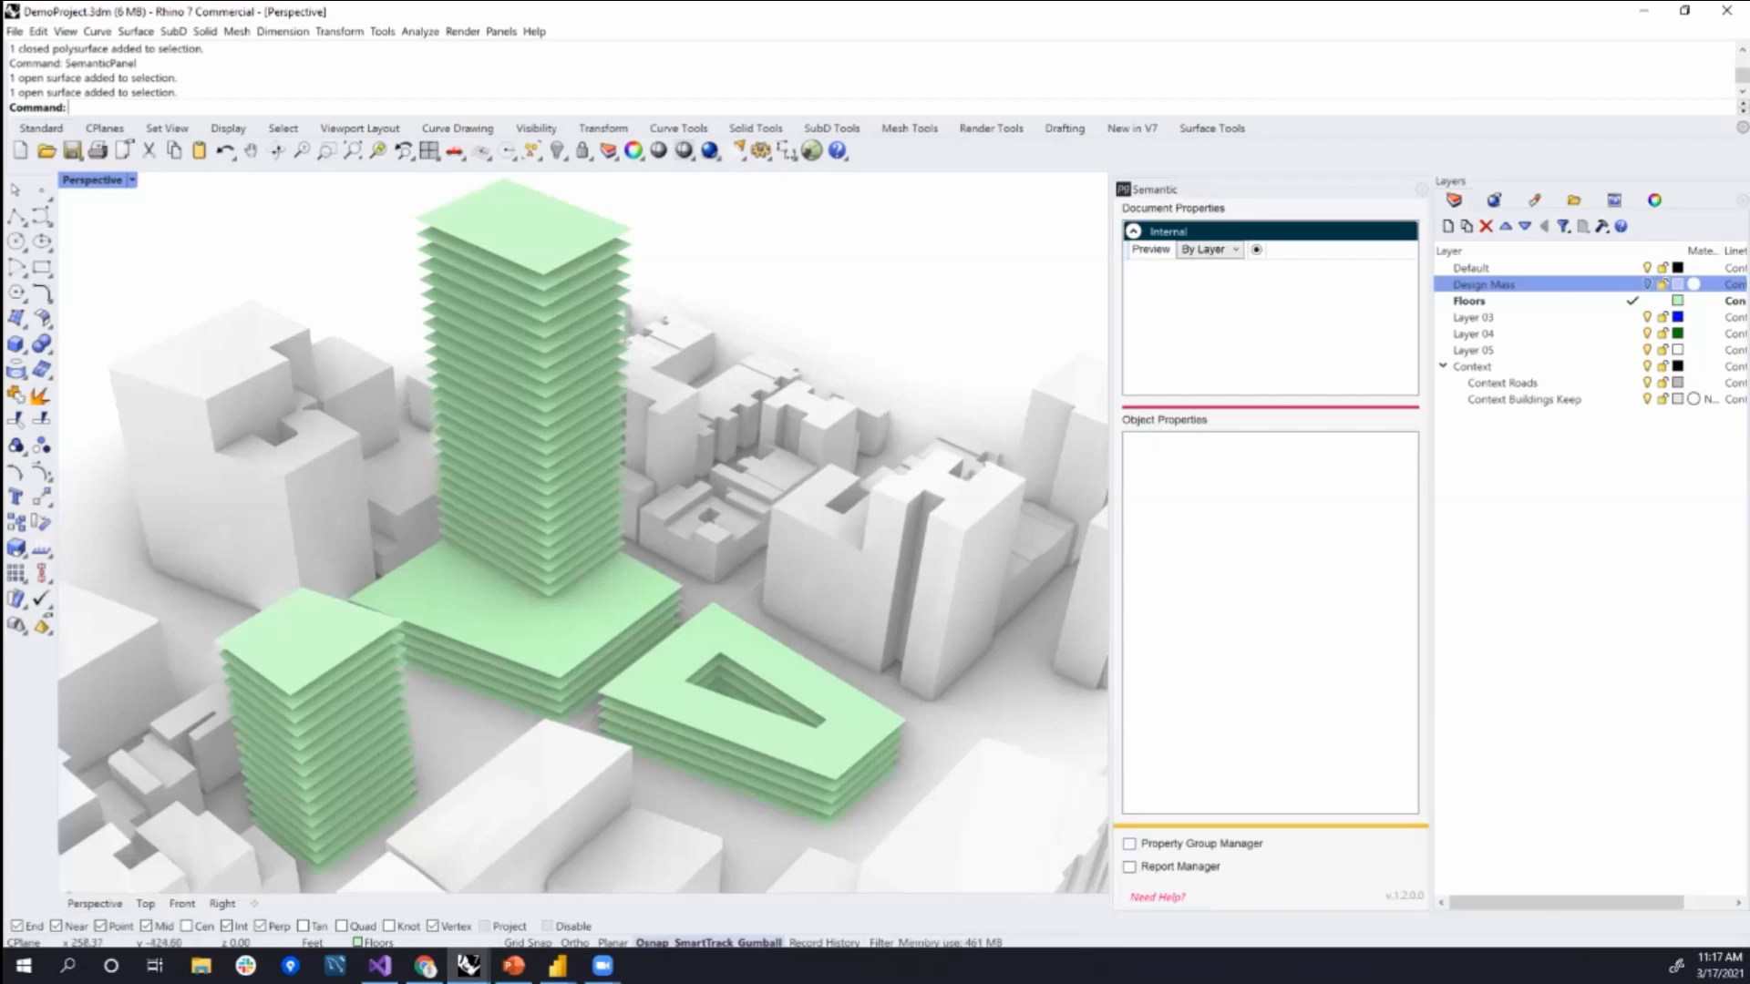
- Open Semantic's Property Group Manager and move its dialog clear of the building model
{"action": "left_click", "coordinate": [1129, 844]}
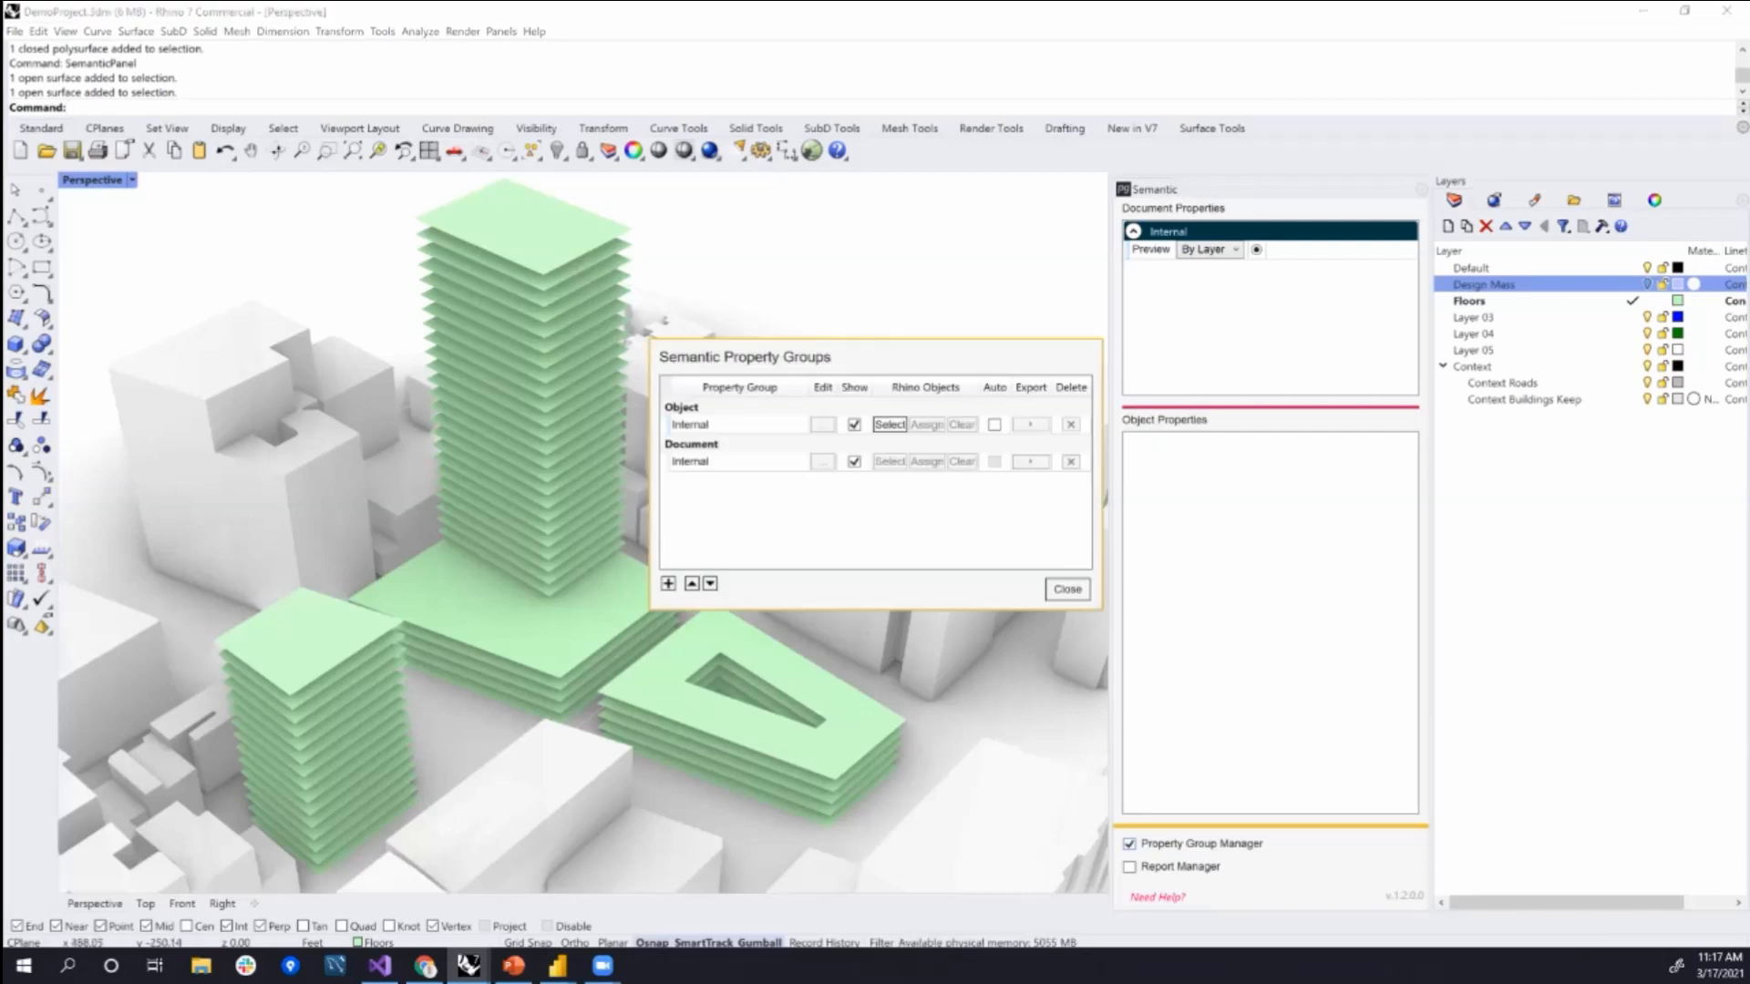
{"action": "left_click_drag", "start_coordinate": [891, 353], "coordinate": [1044, 331]}
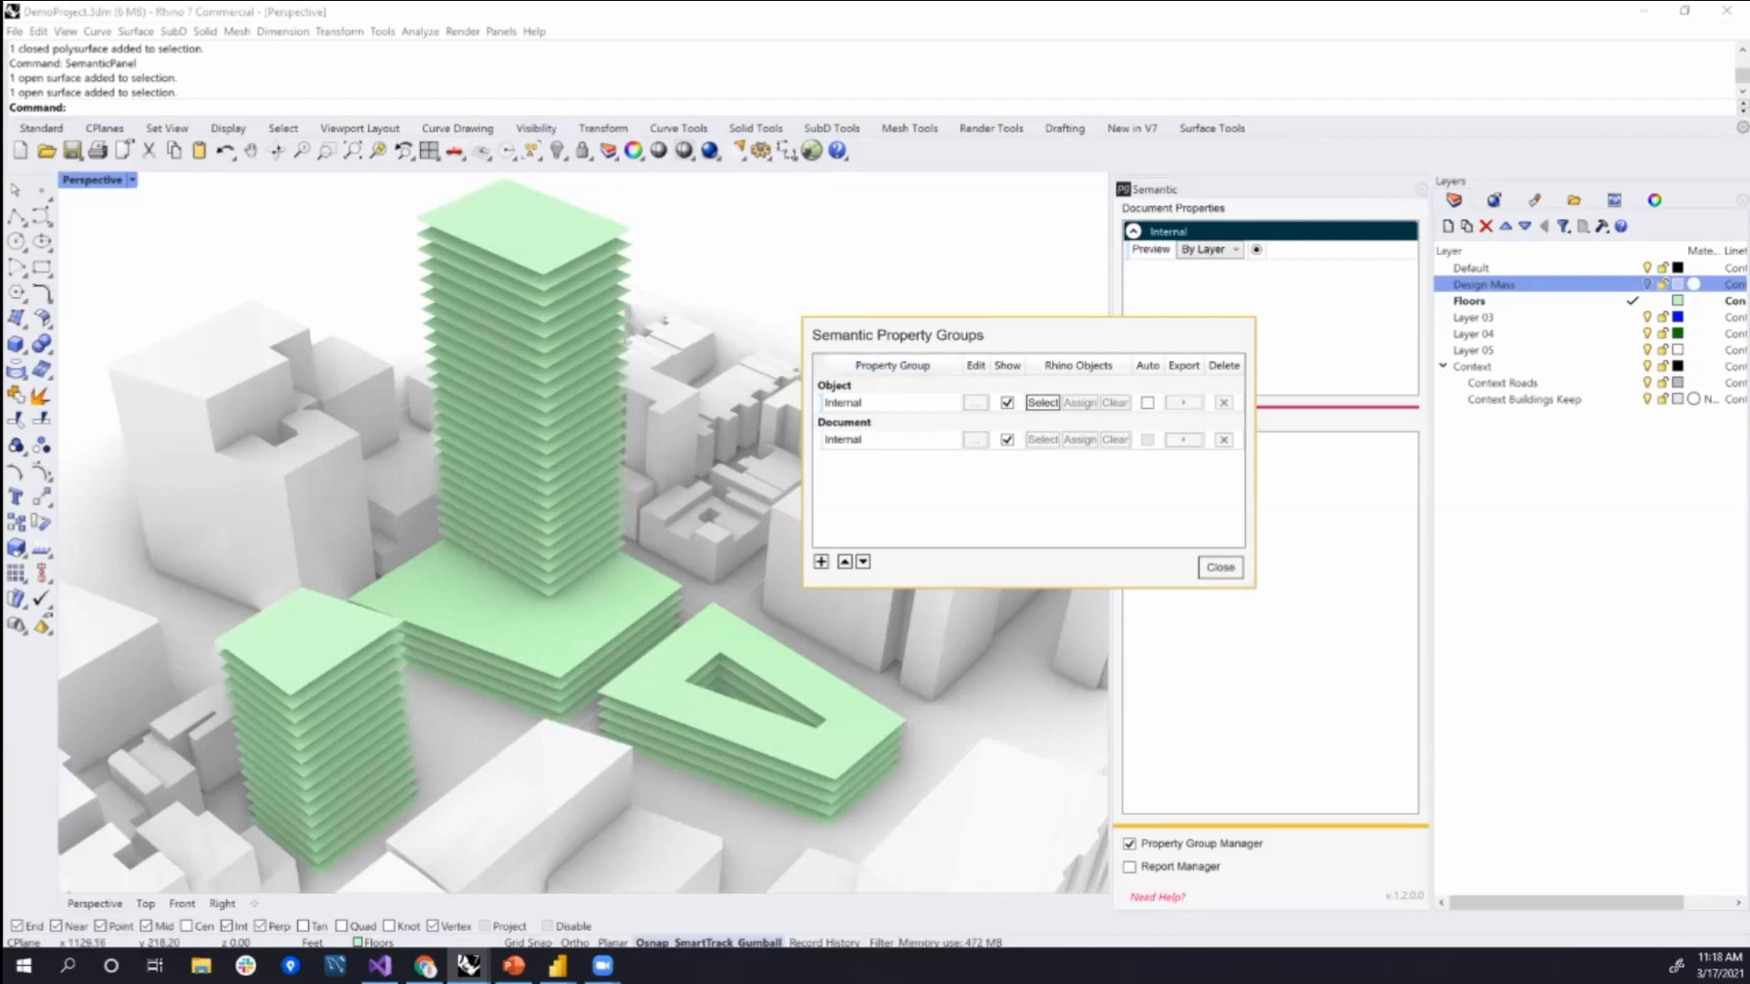
{"action": "mouse_move", "coordinate": [1036, 335]}
{"action": "left_mouse_down"}
{"action": "mouse_move", "coordinate": [1055, 367]}
{"action": "mouse_move", "coordinate": [1035, 344]}
{"action": "mouse_move", "coordinate": [1051, 341]}
{"action": "left_mouse_up"}
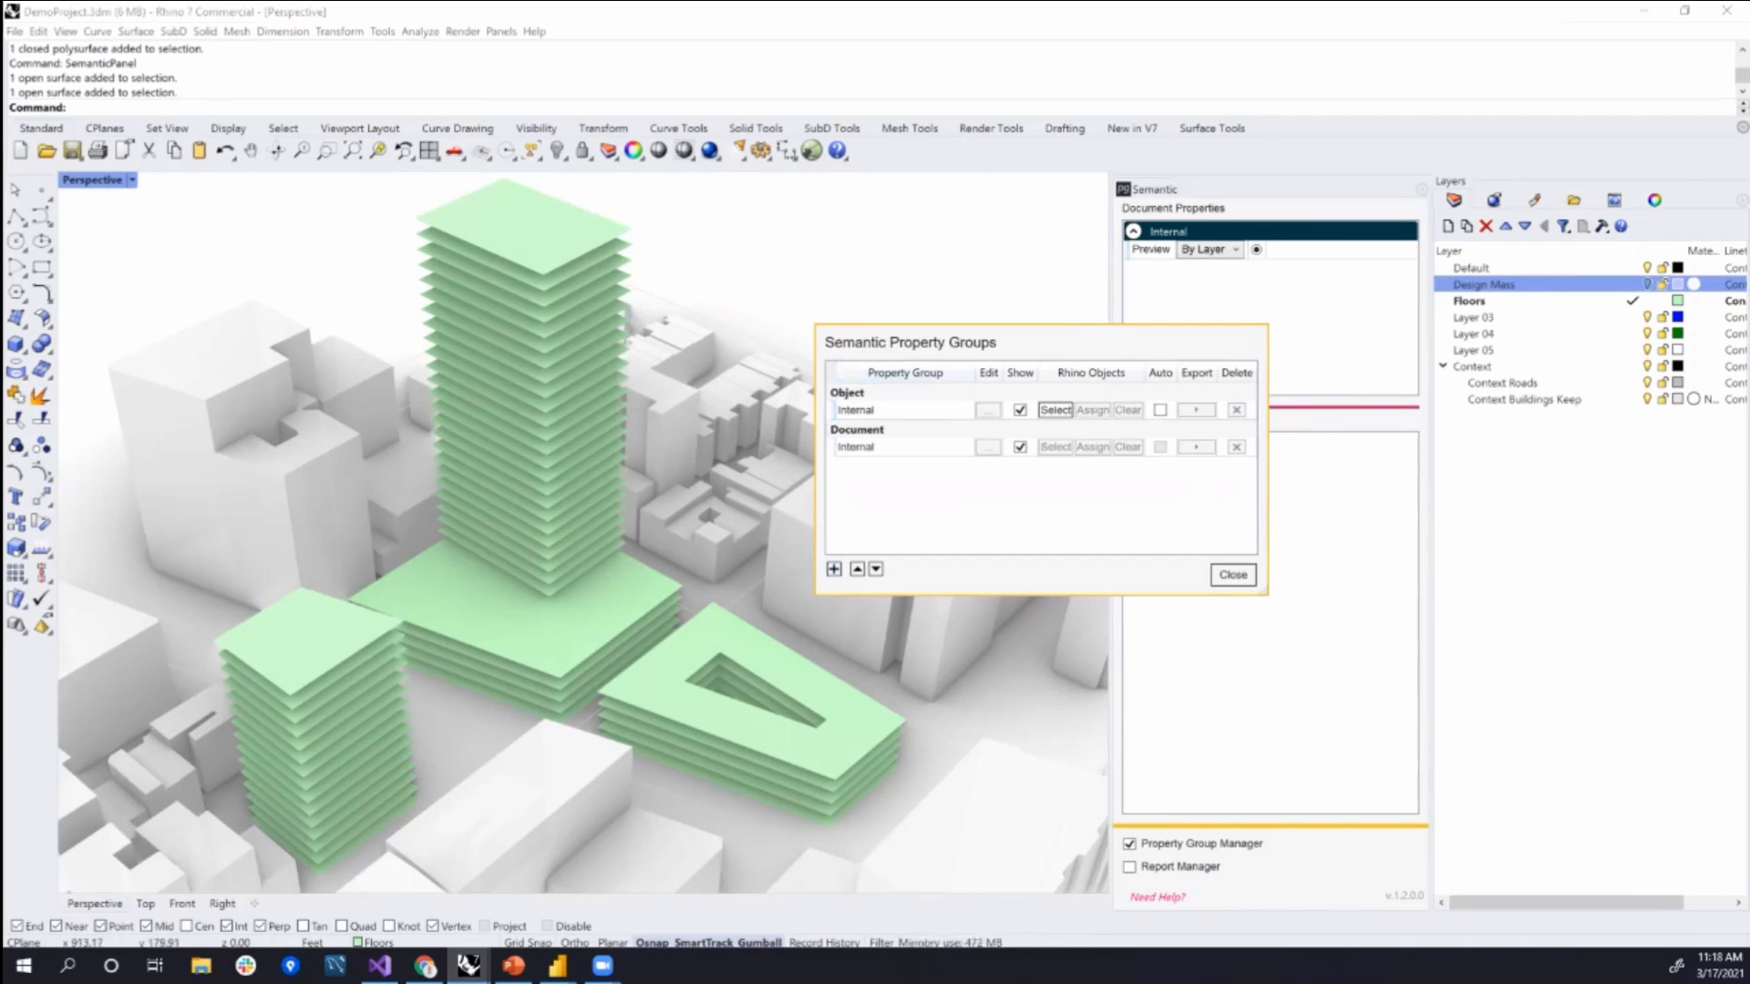
- Select all objects on the Floors layer and assign the Internal object property group to them
{"action": "scroll", "coordinate": [538, 344], "scroll_direction": "down", "scroll_amount": 2}
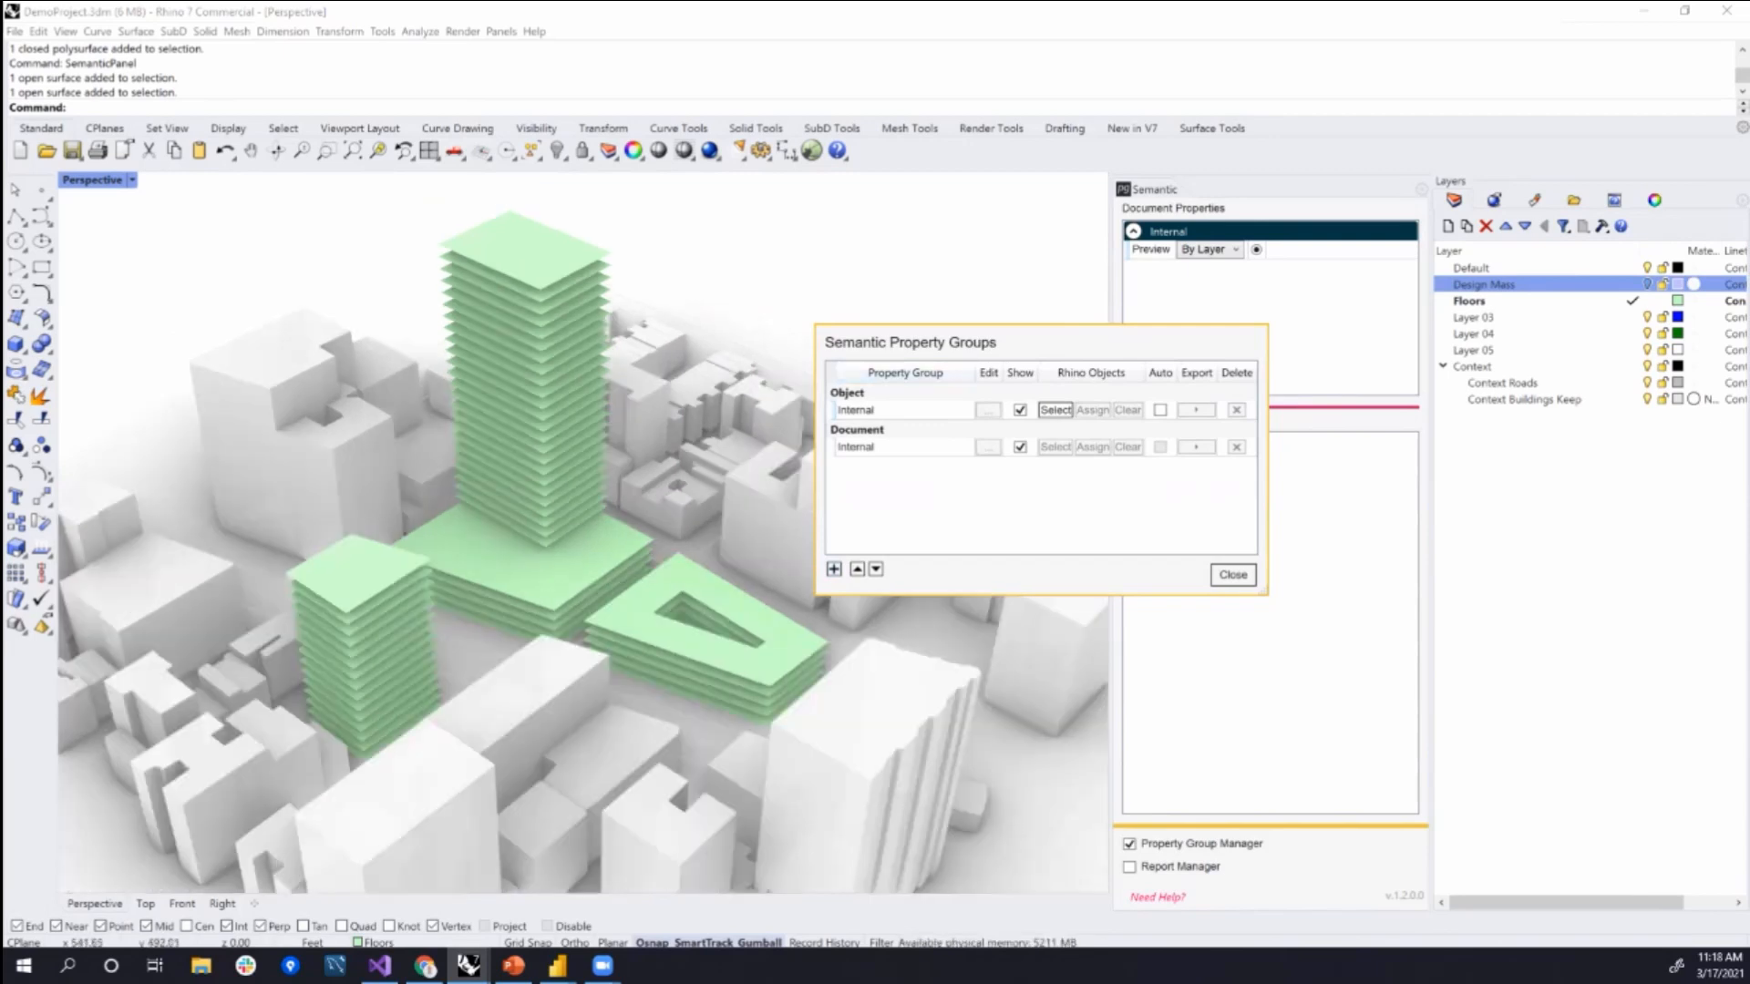
{"action": "right_click_drag", "start_coordinate": [538, 344], "coordinate": [531, 376], "text": "shift"}
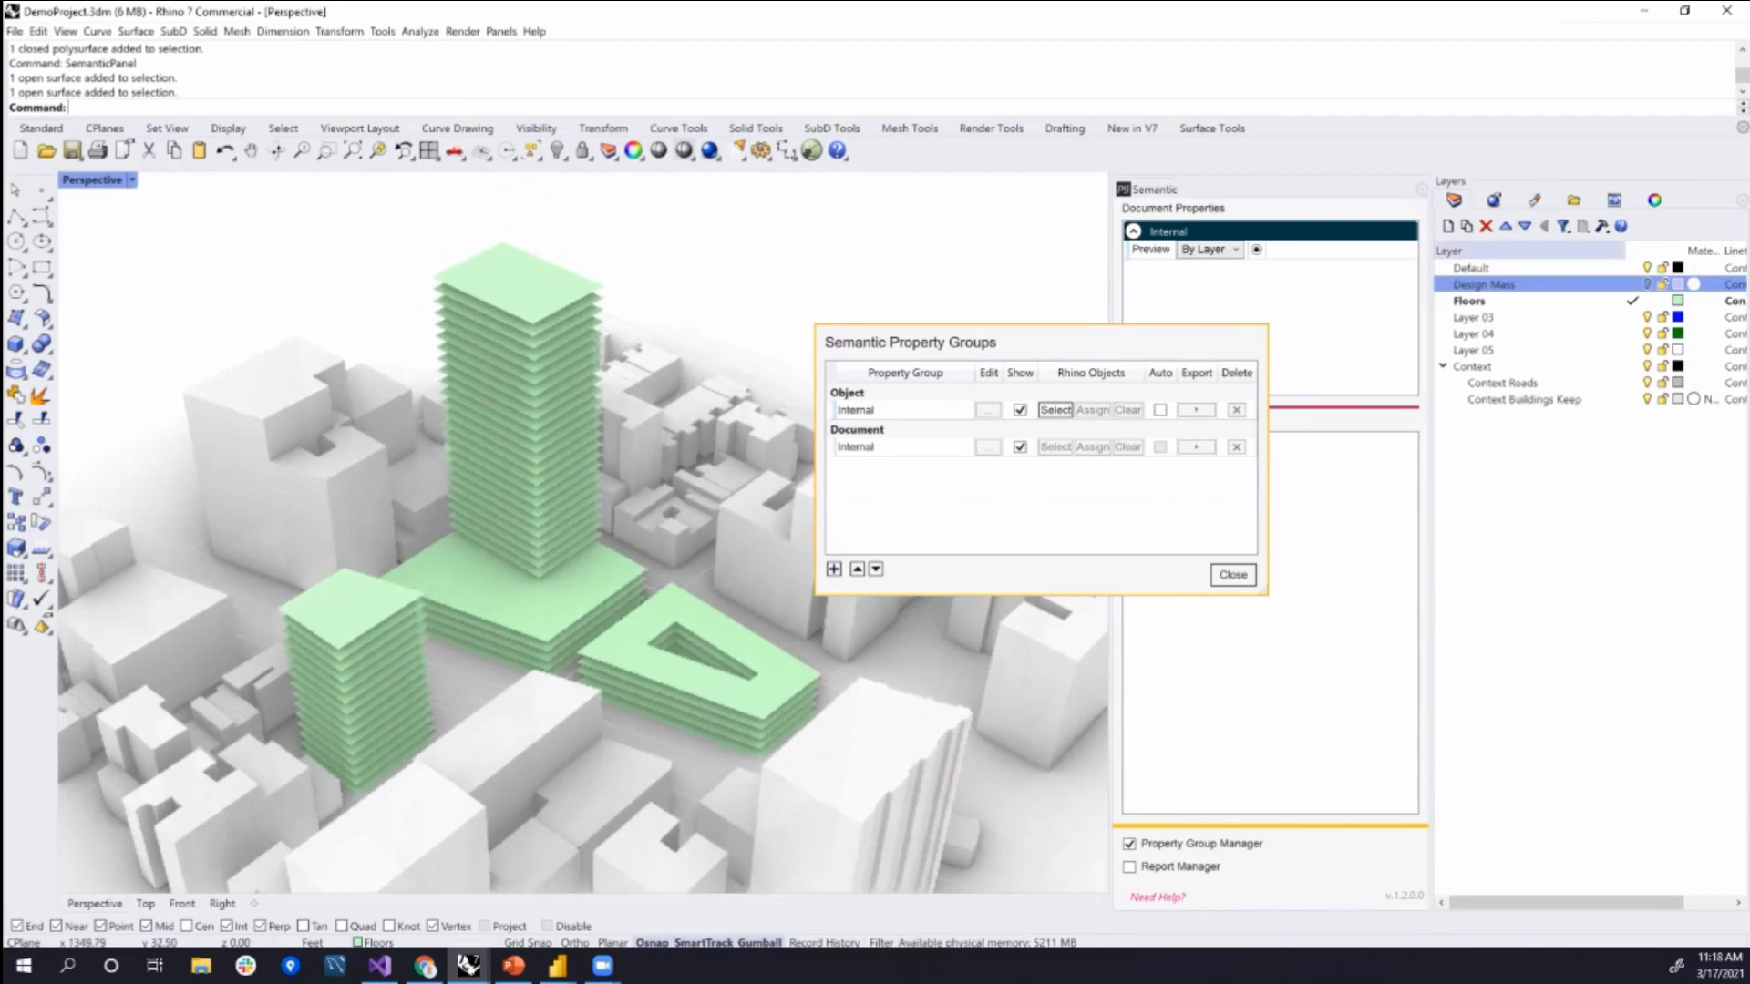
{"action": "right_click", "coordinate": [1482, 300]}
{"action": "left_click", "coordinate": [1539, 532]}
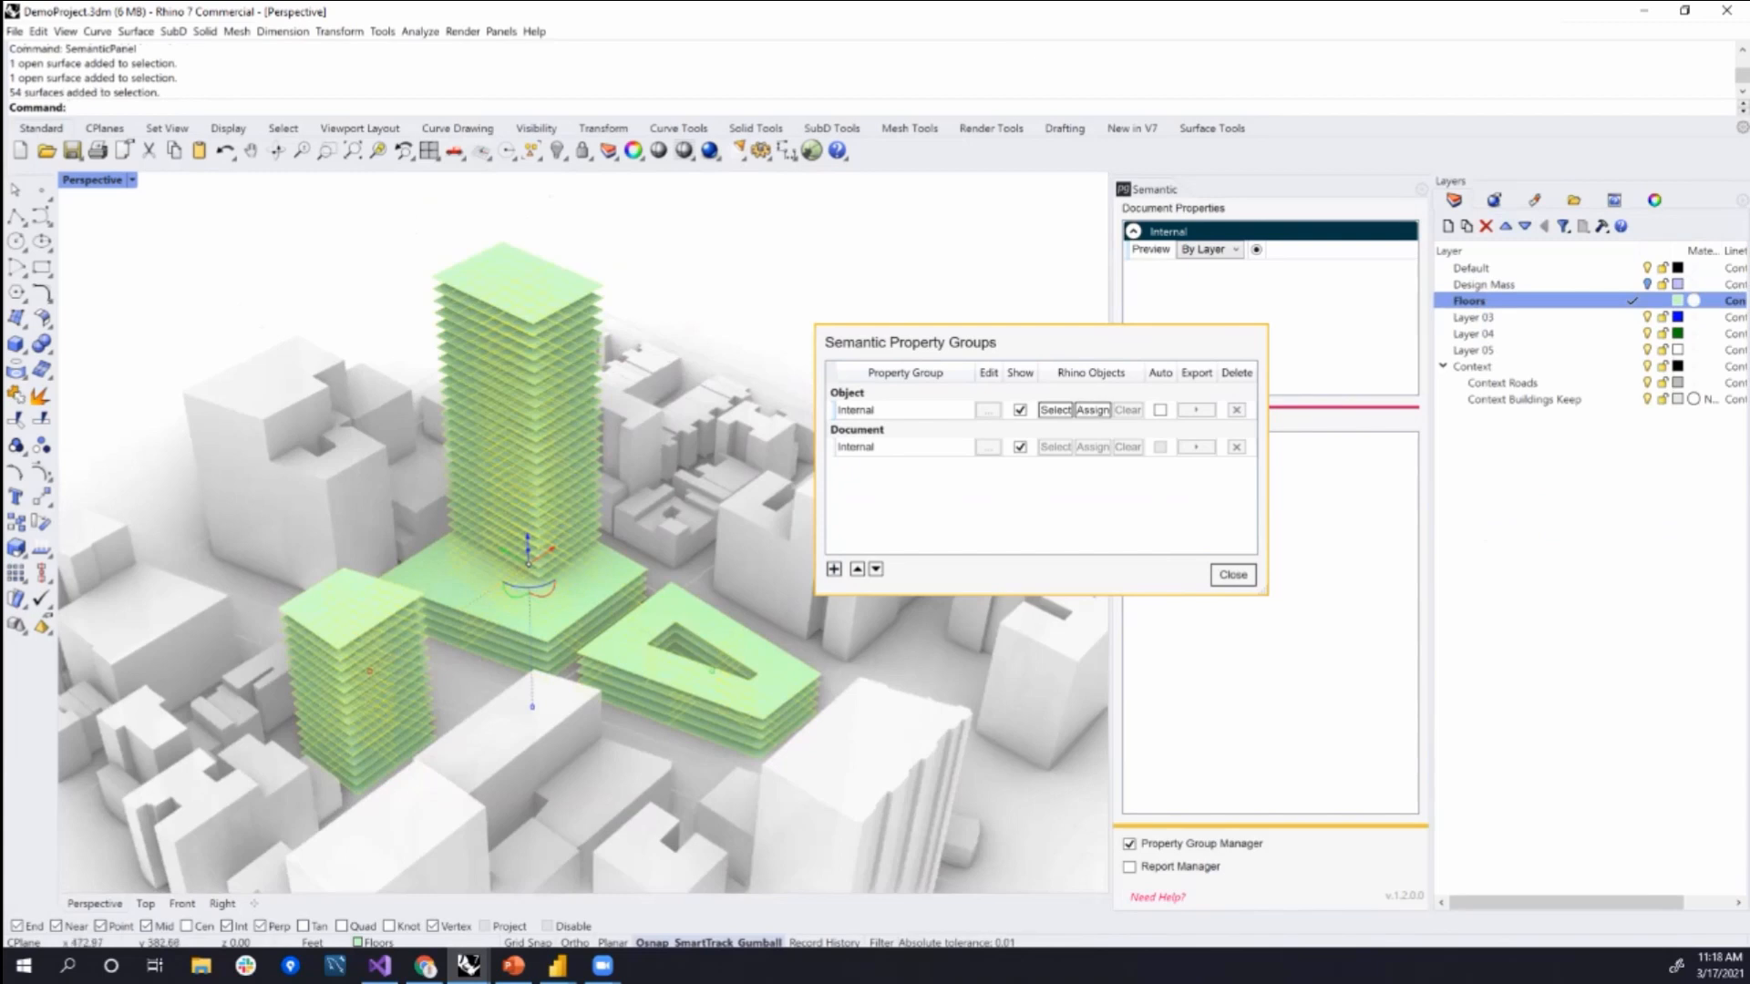
{"action": "right_click_drag", "start_coordinate": [565, 438], "coordinate": [552, 432]}
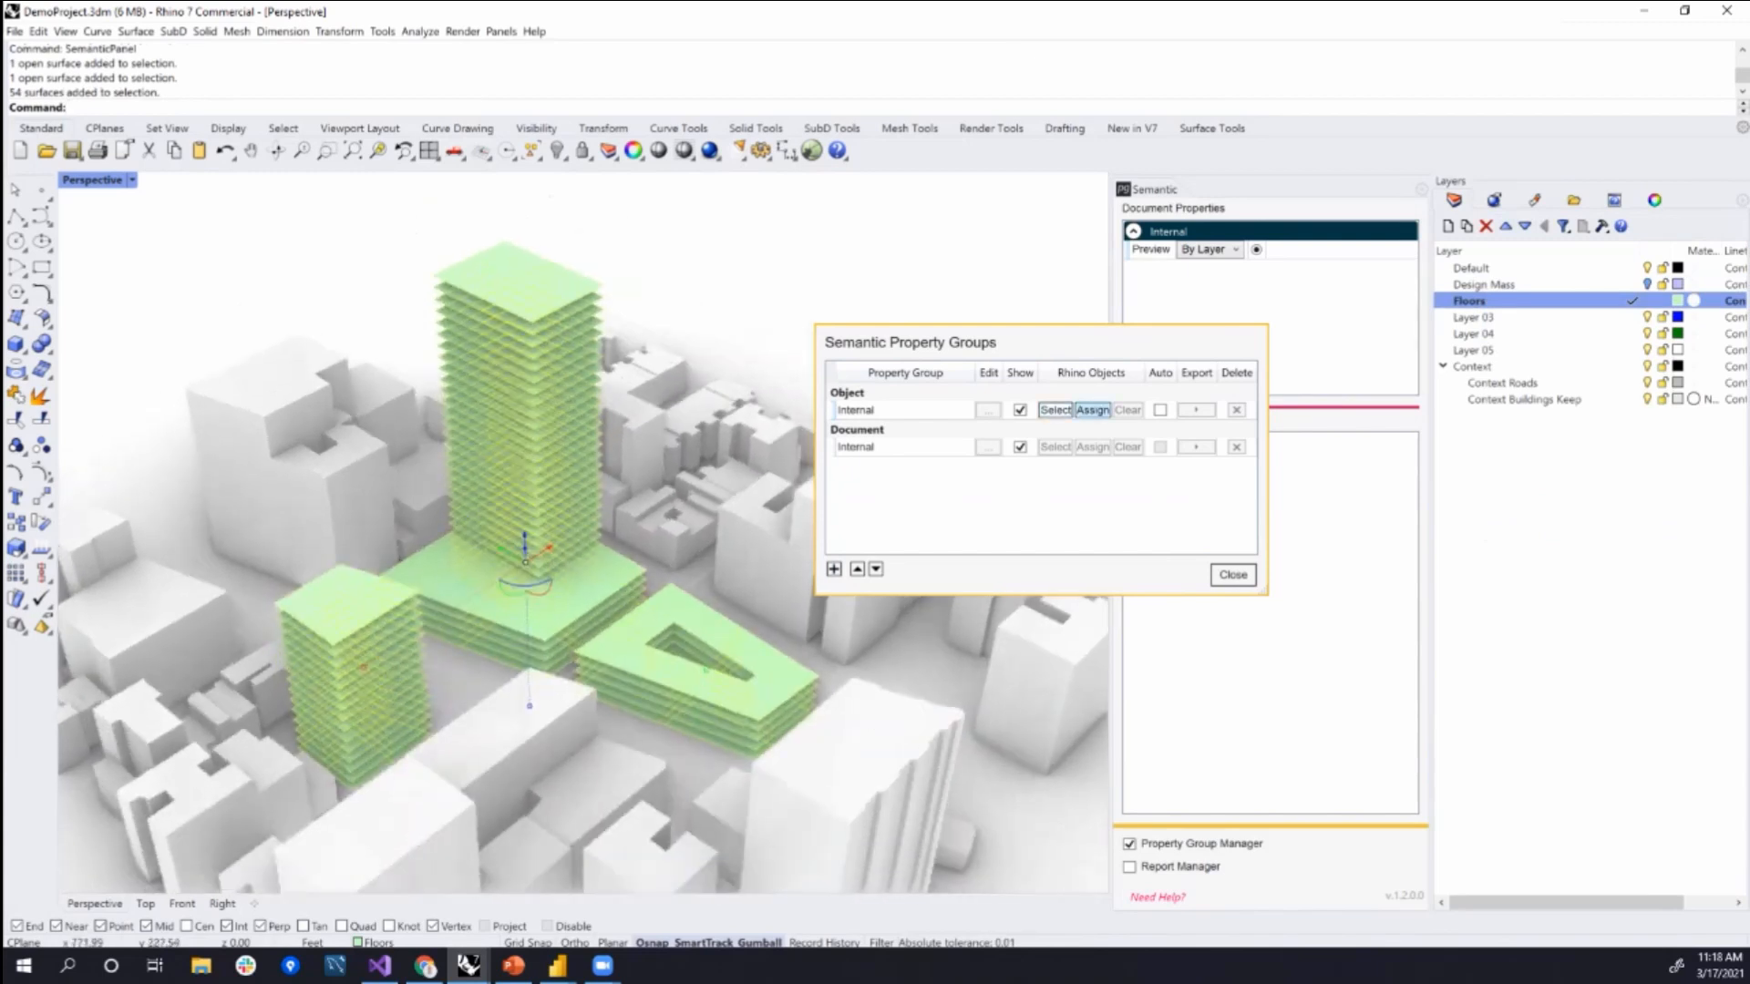
{"action": "left_click", "coordinate": [1092, 410]}
{"action": "left_click_drag", "start_coordinate": [1092, 346], "coordinate": [926, 64]}
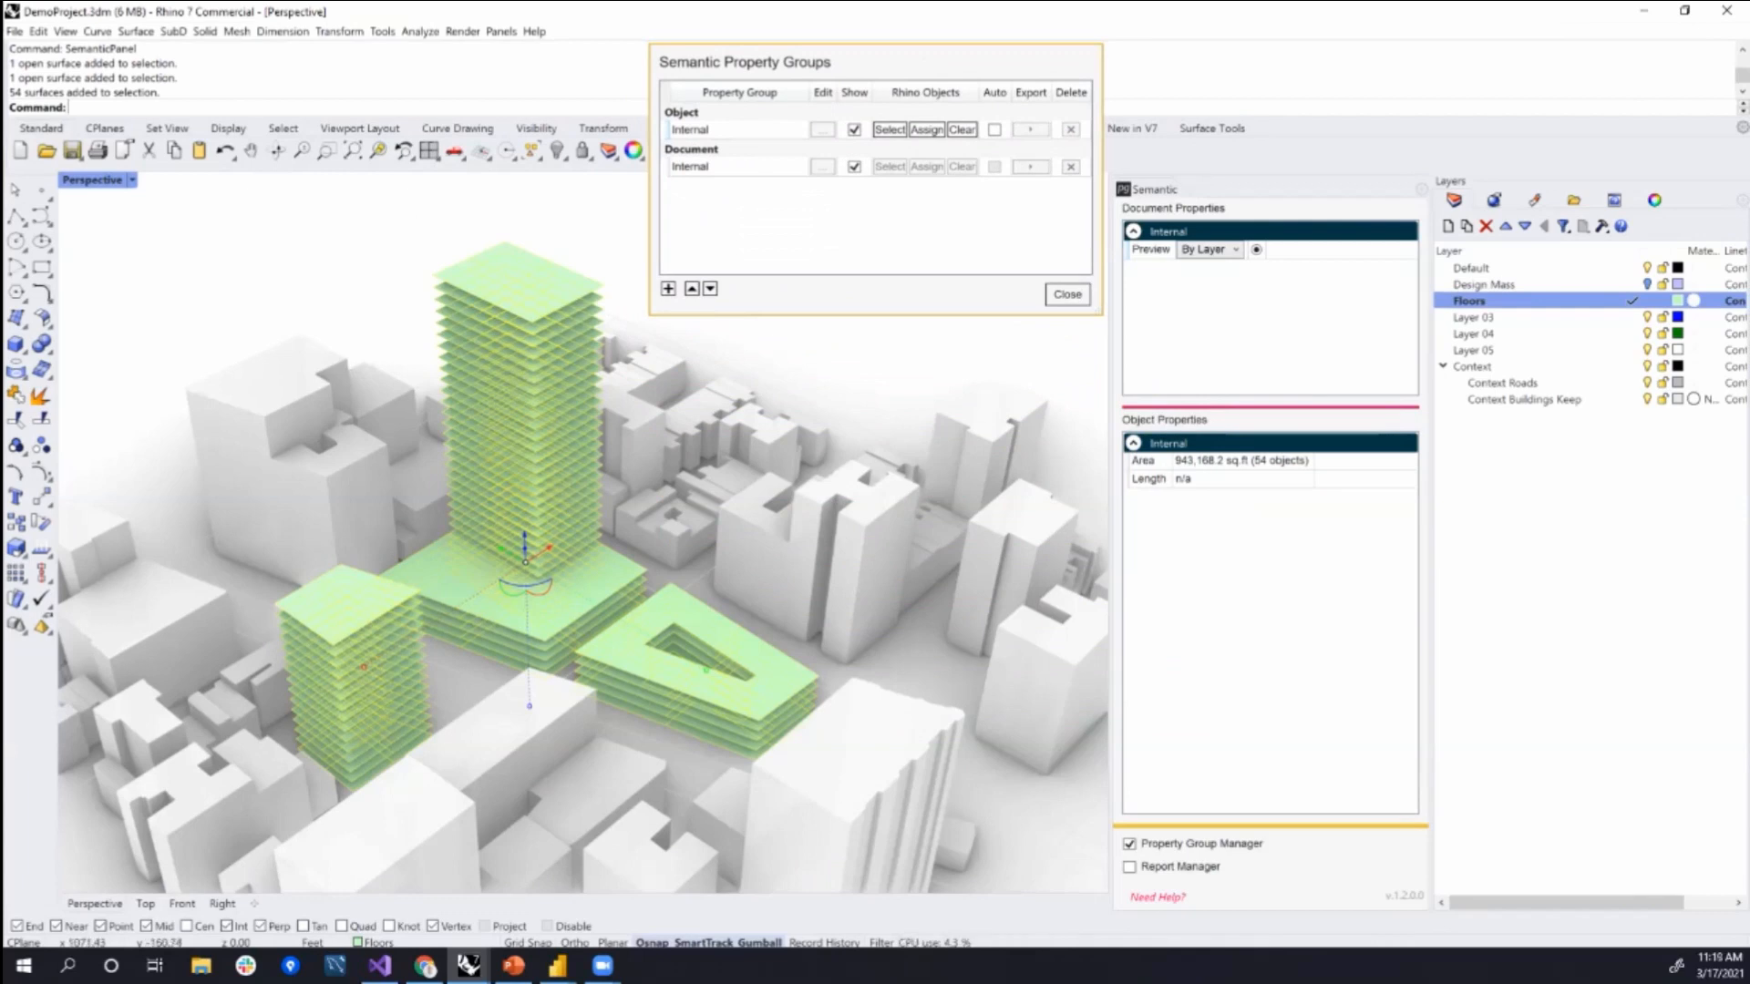
- Check the Internal area property of single upper tower floors and of a two-floor selection
{"action": "key", "text": "Escape"}
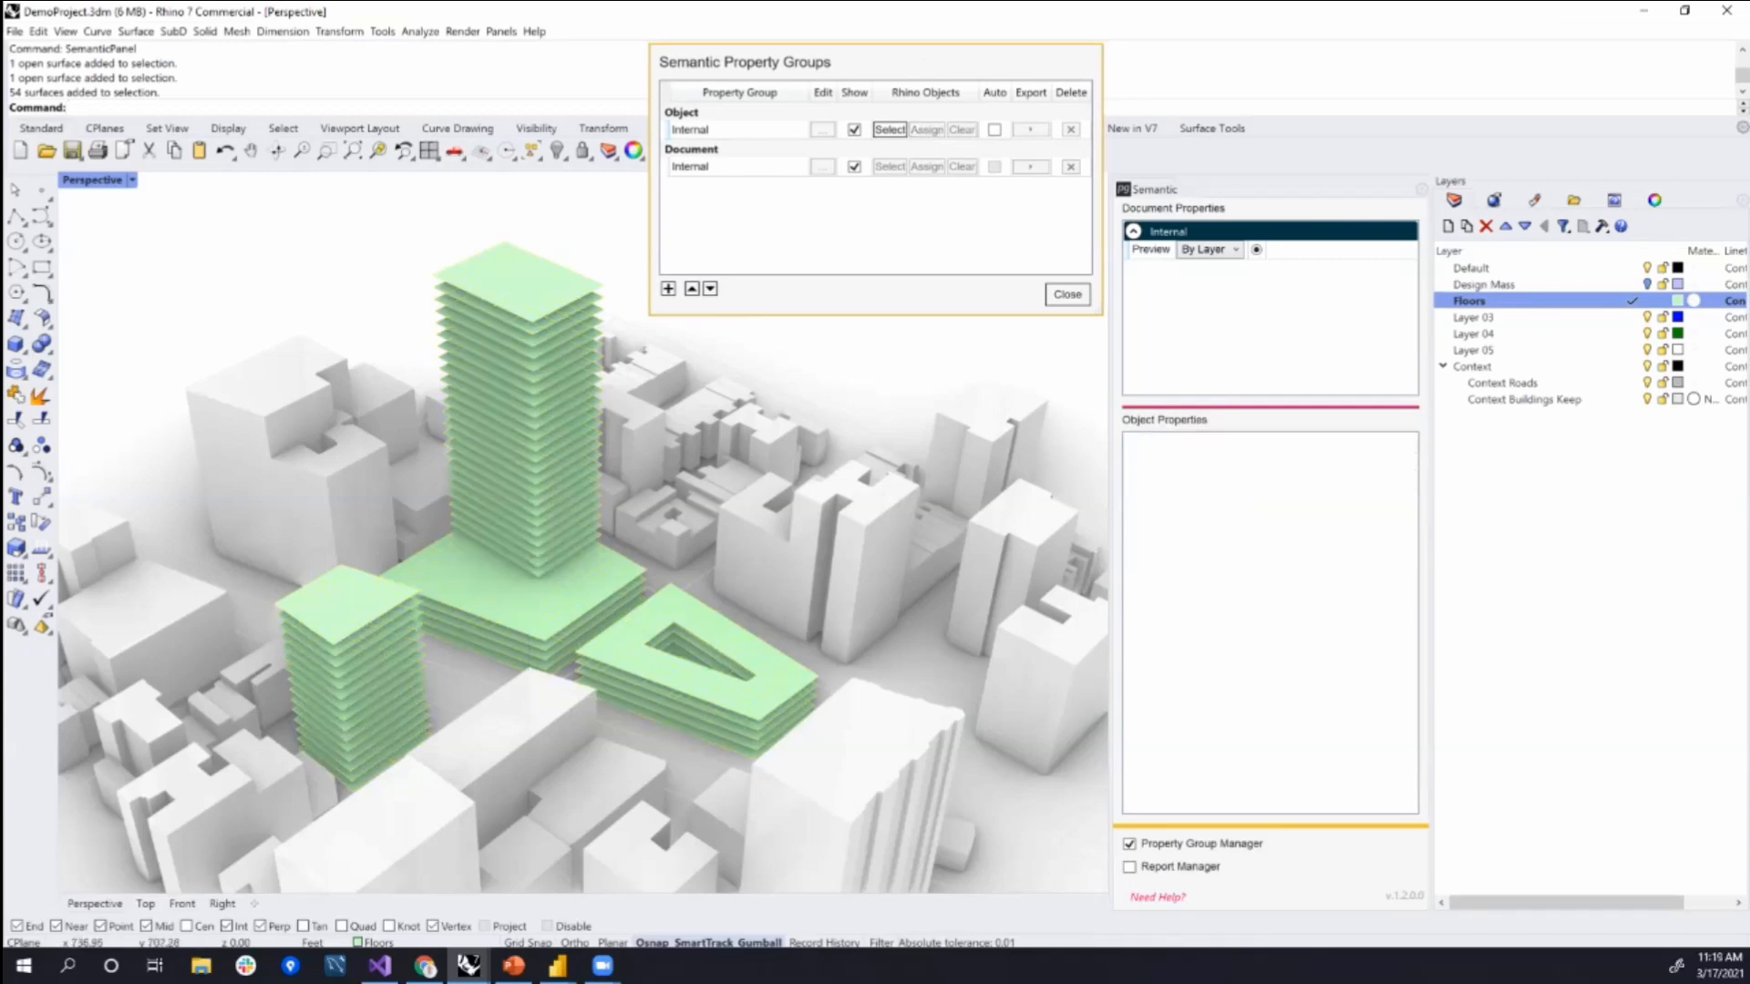
{"action": "left_click", "coordinate": [520, 284]}
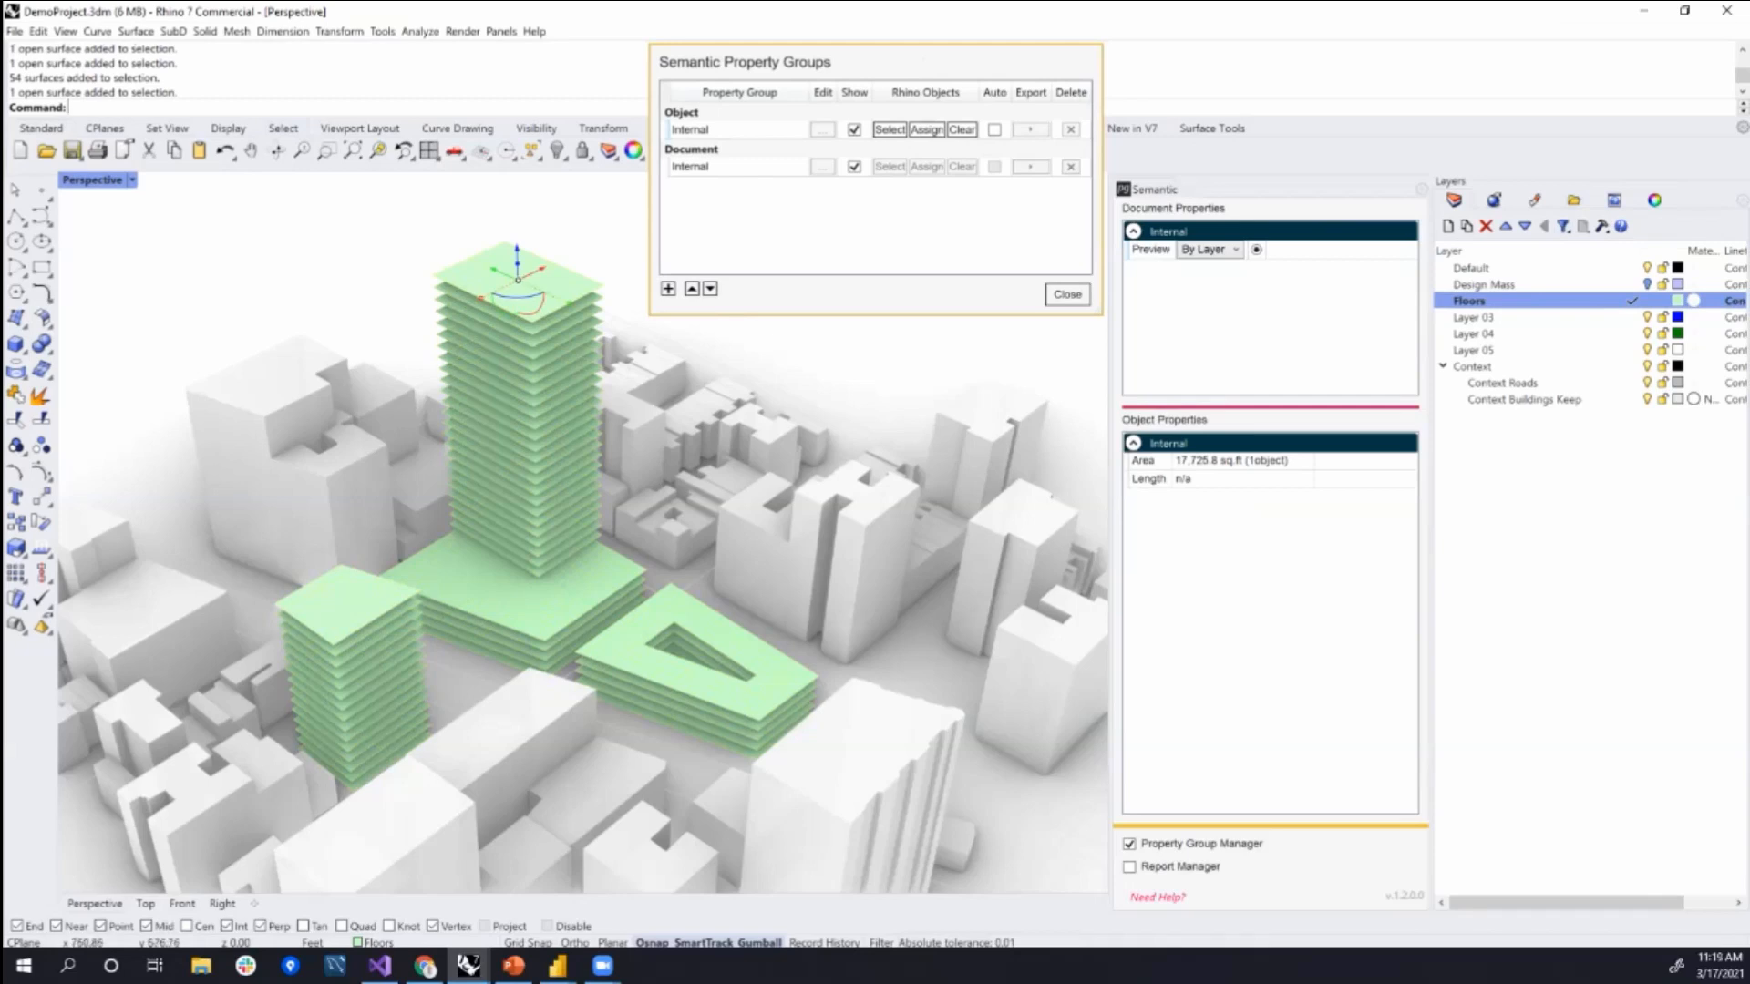
{"action": "key", "text": "Escape"}
{"action": "left_click", "coordinate": [522, 287]}
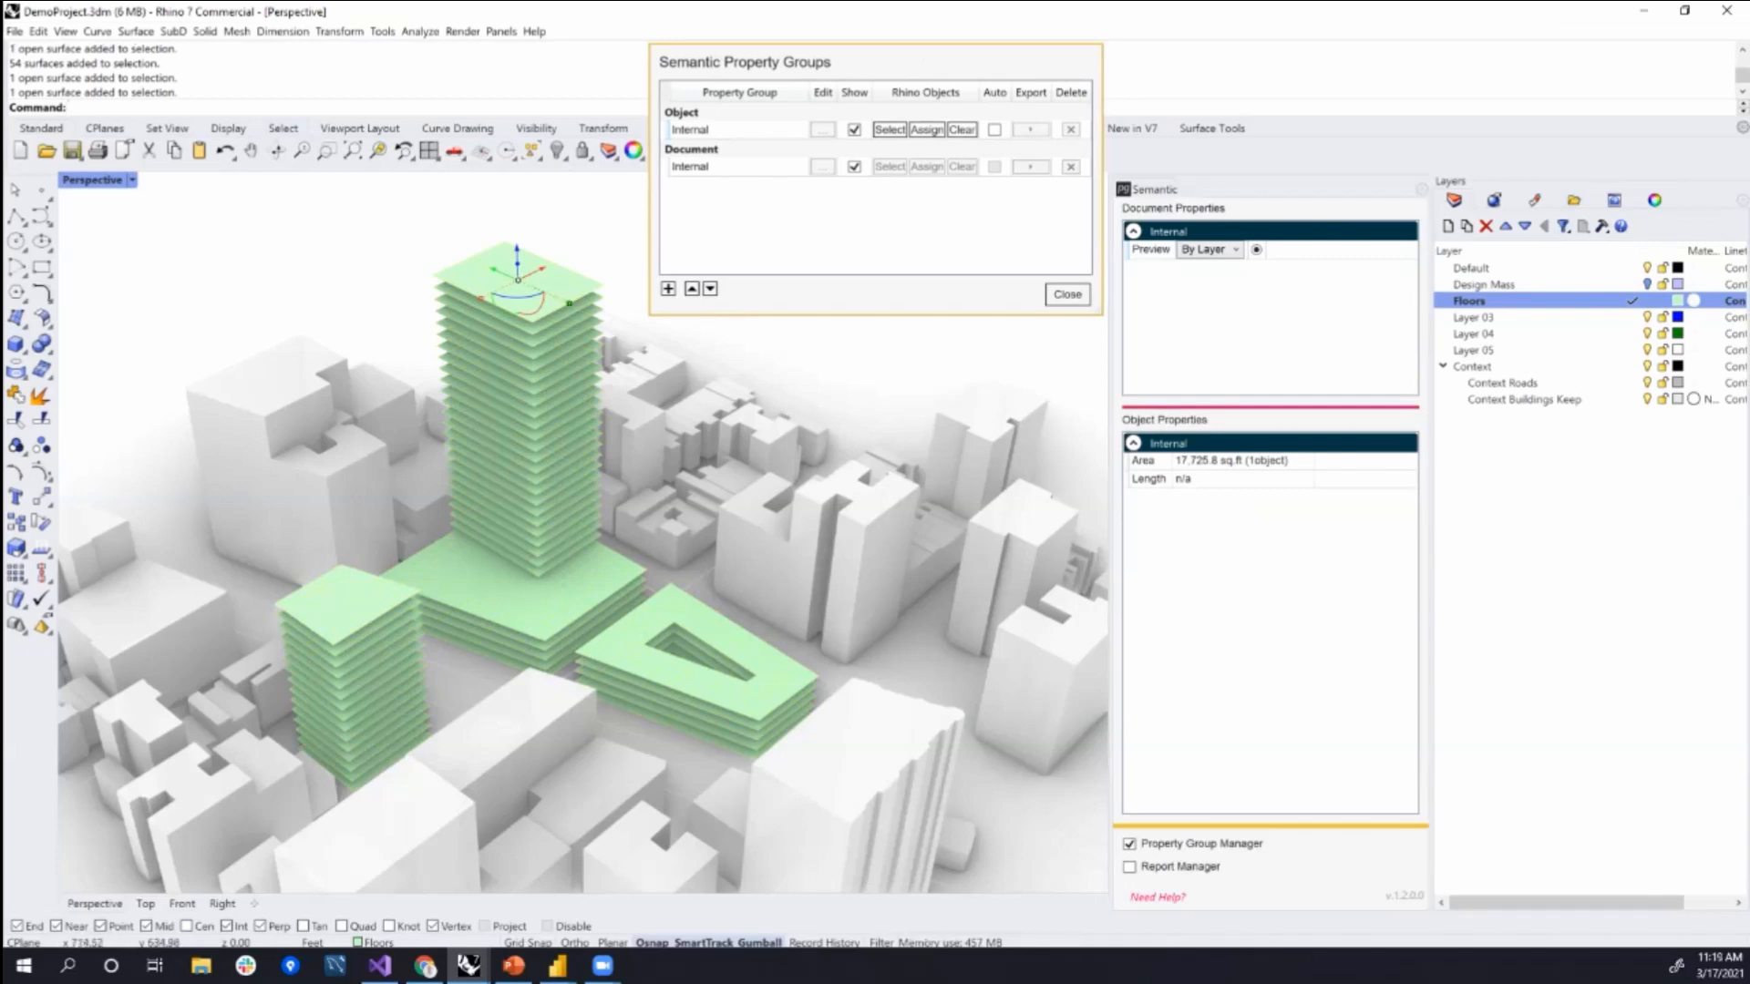
{"action": "left_click", "coordinate": [535, 354]}
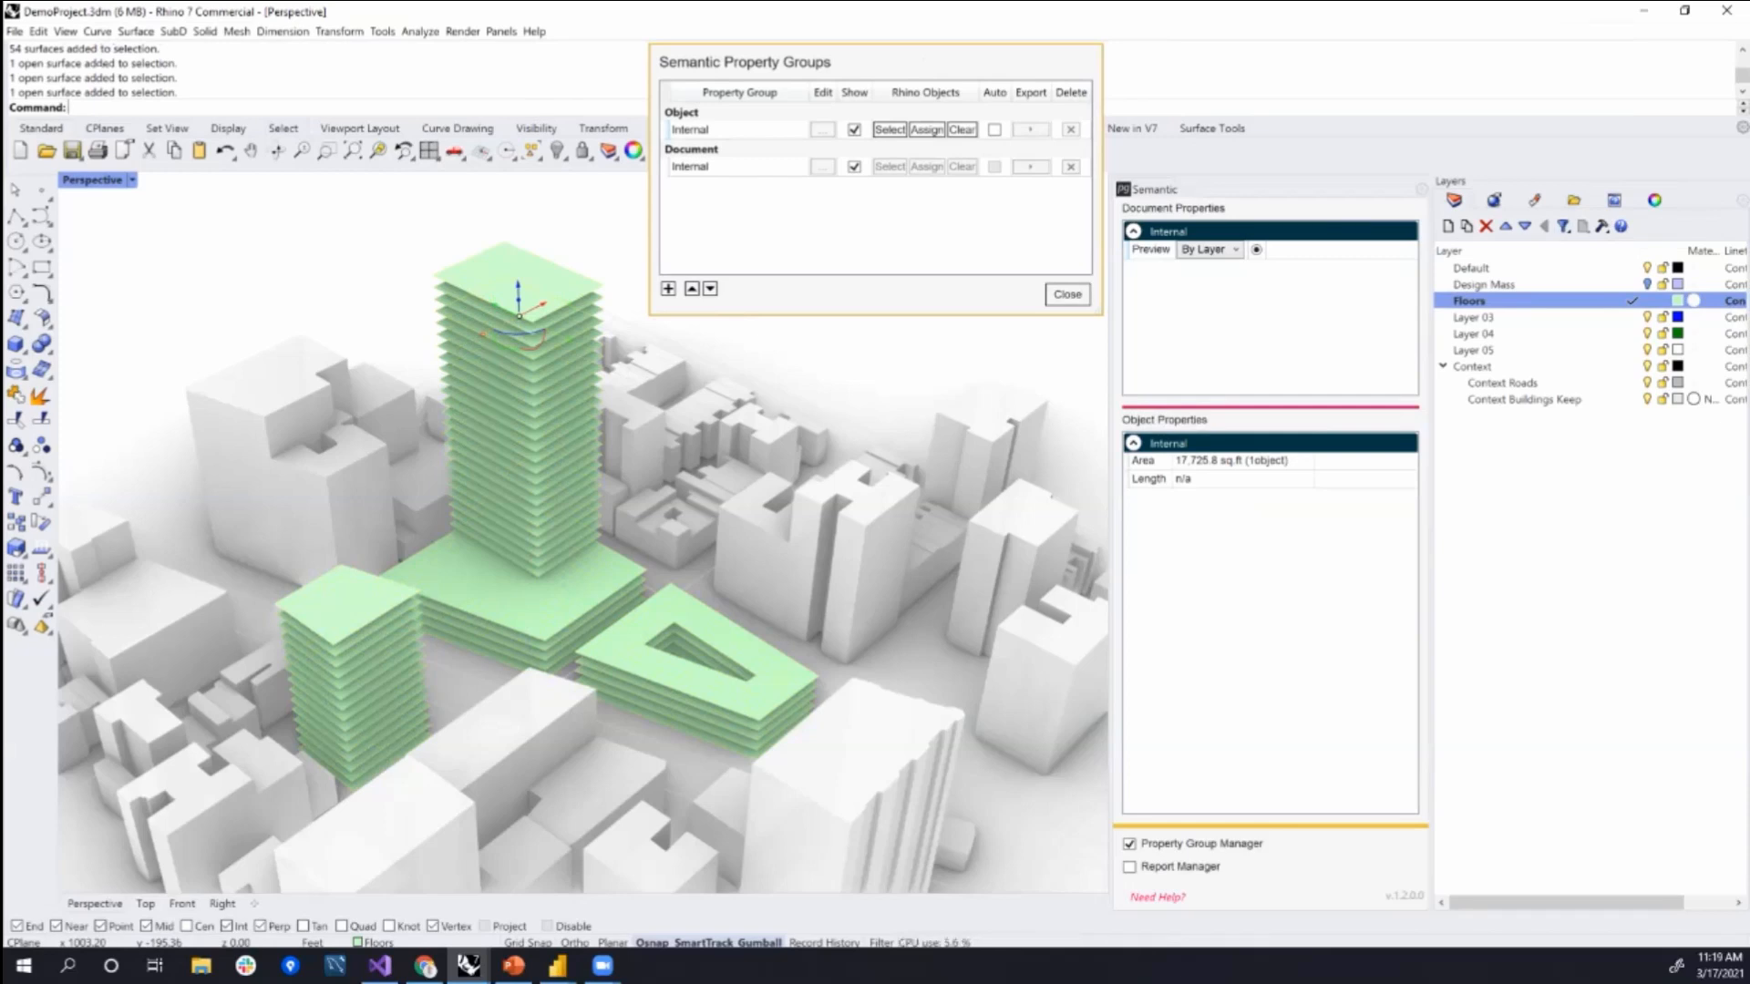
{"action": "scroll", "coordinate": [534, 316], "scroll_direction": "up", "scroll_amount": 5}
{"action": "left_click", "coordinate": [537, 348], "text": "shift"}
{"action": "left_click", "coordinate": [537, 323], "text": "shift"}
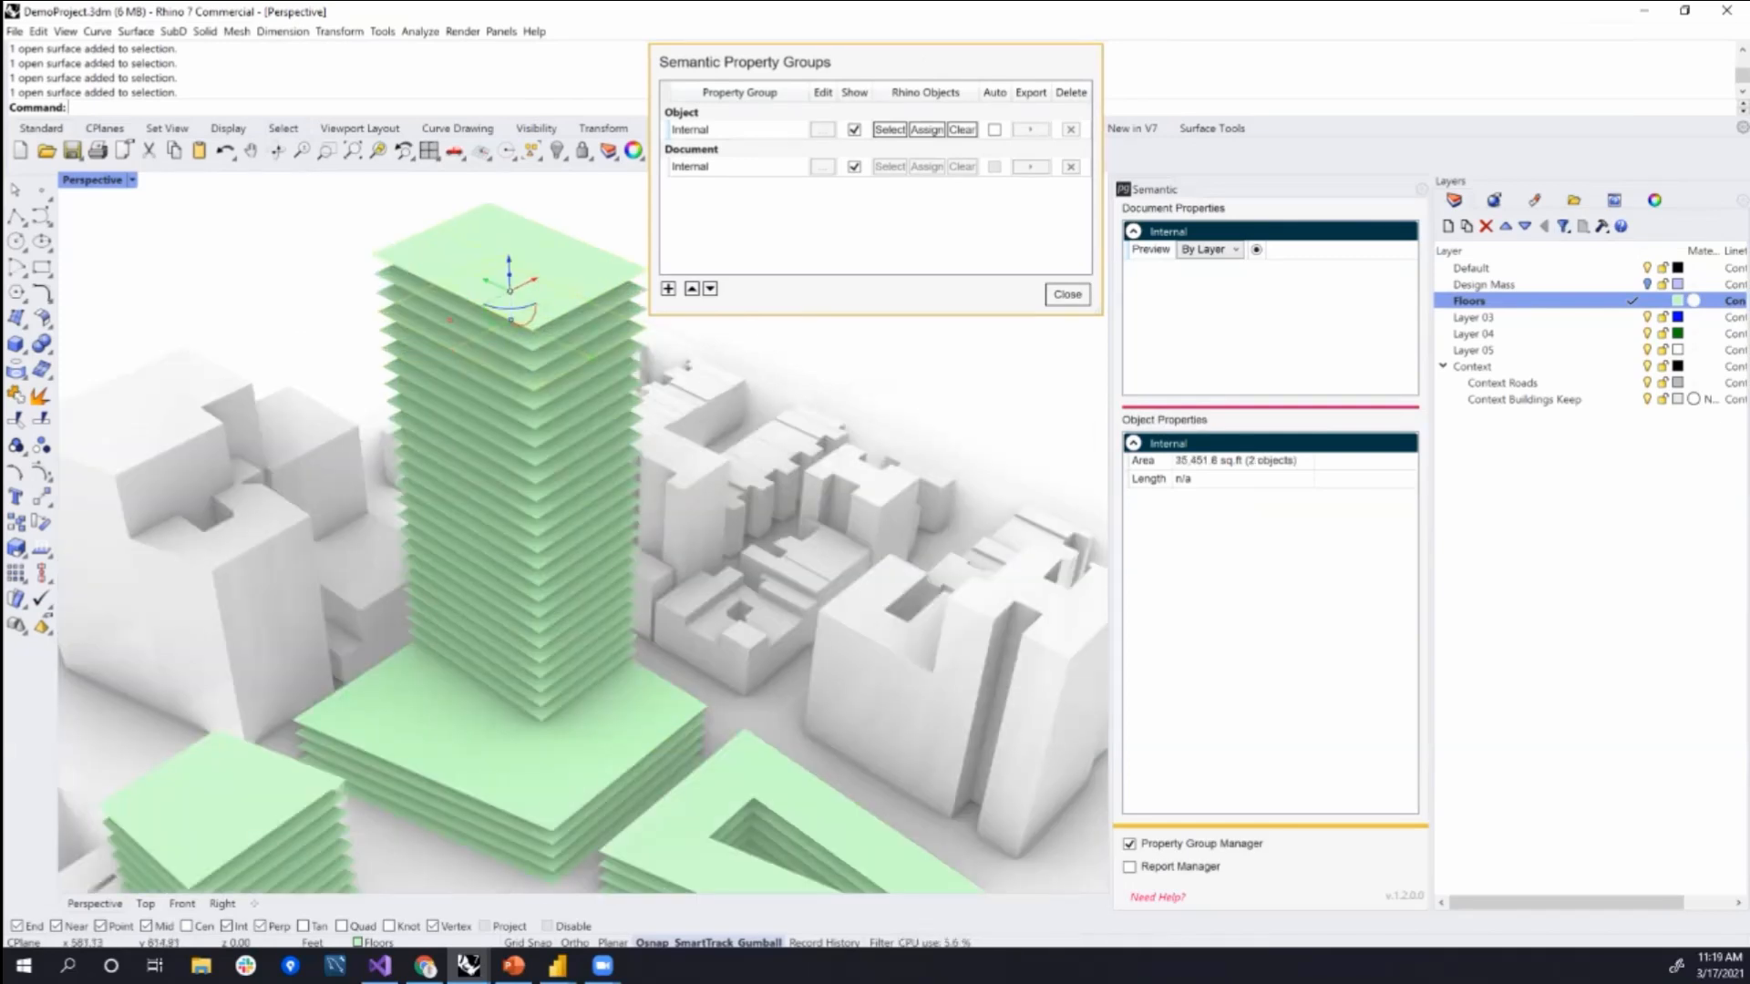
{"action": "key", "text": "Escape"}
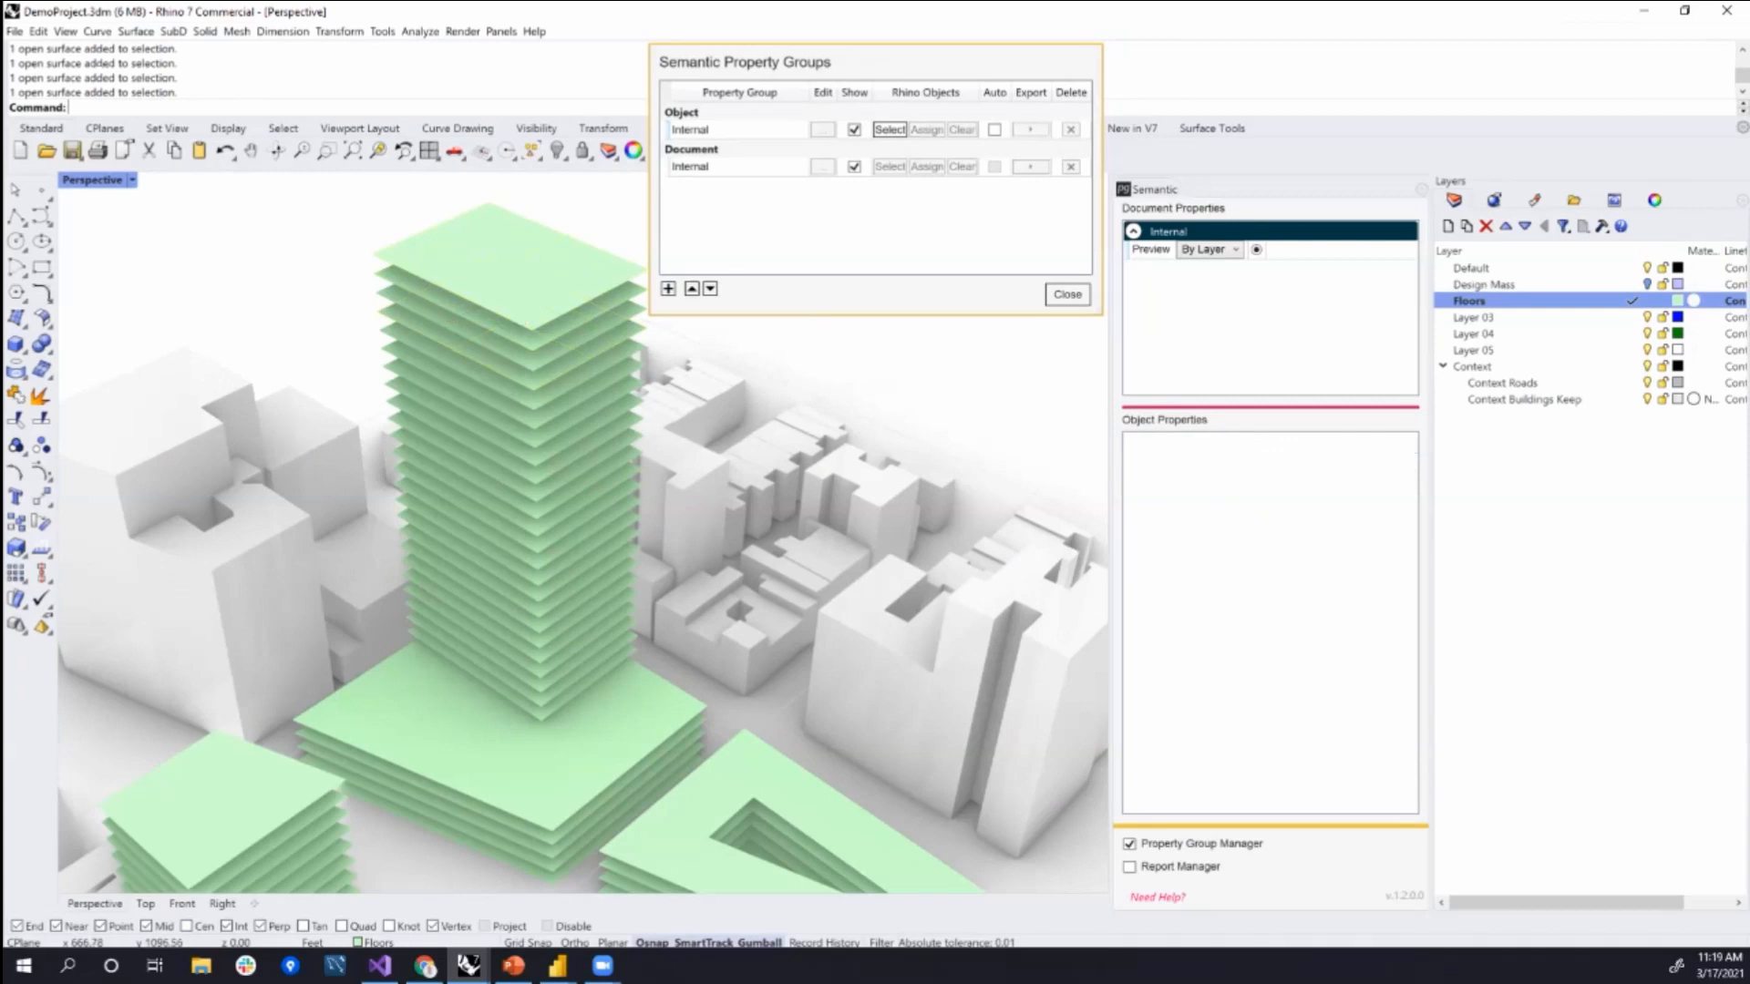
- Window-select the tower's top five floors to check their combined Internal area, and clear the selection
{"action": "left_click_drag", "start_coordinate": [303, 183], "coordinate": [784, 462]}
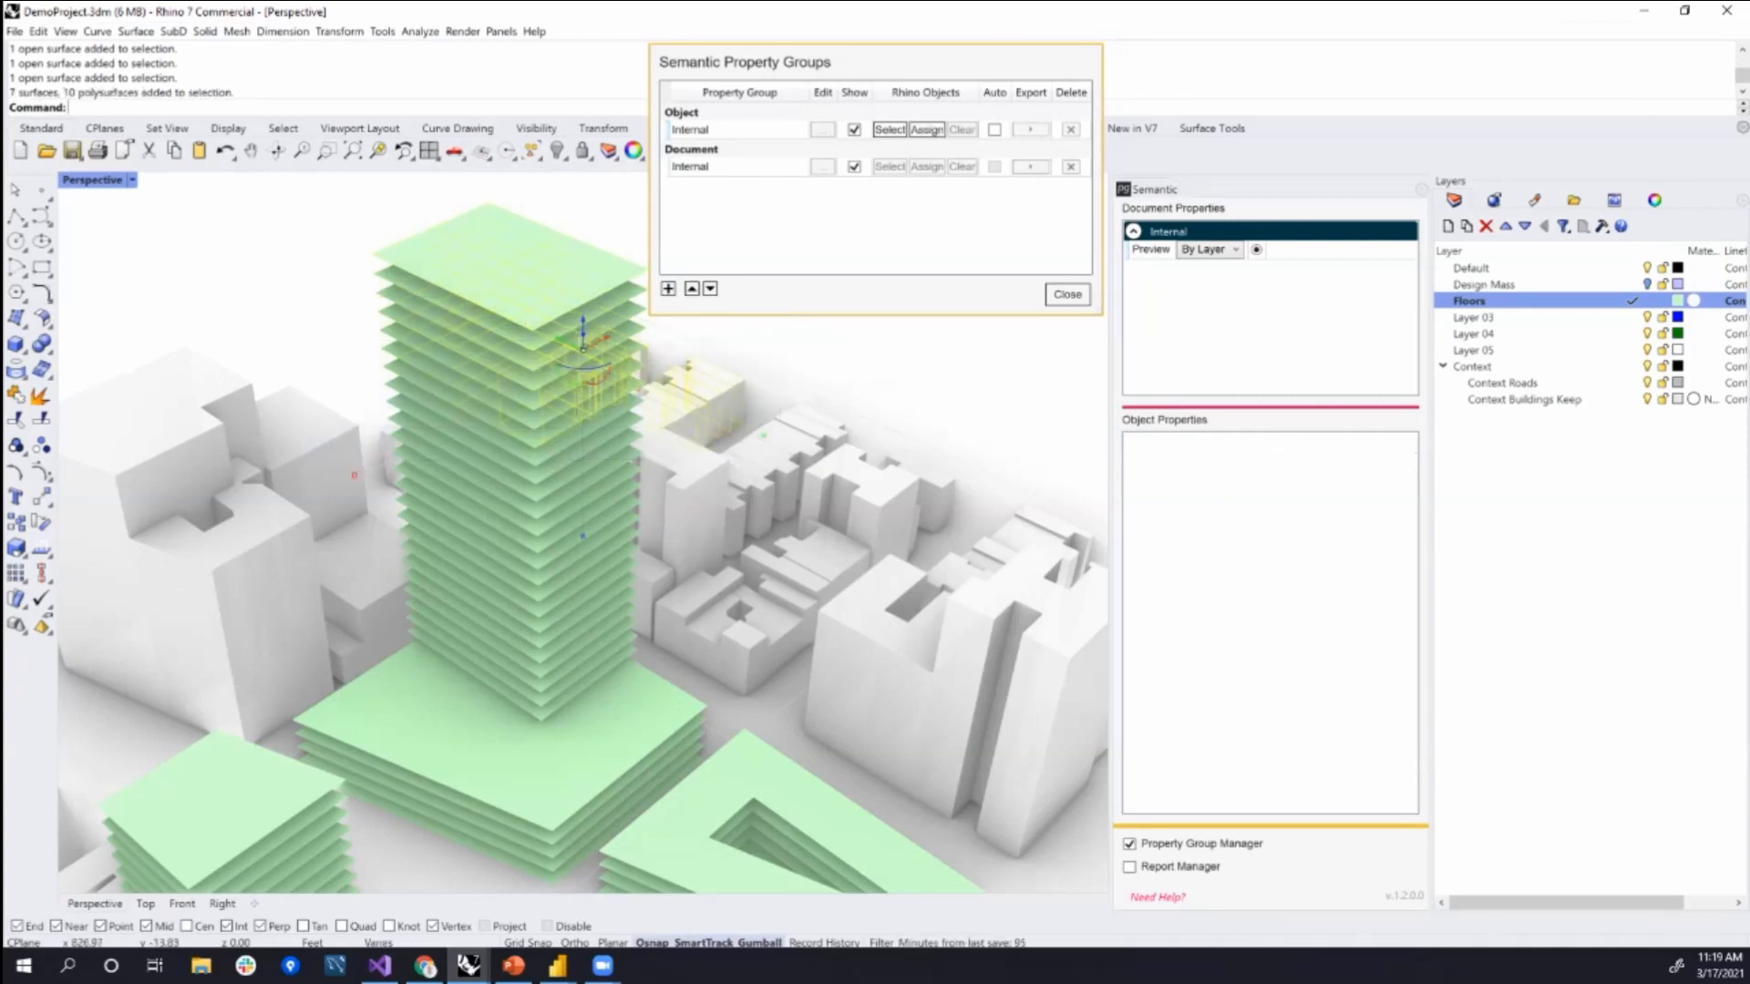
{"action": "key", "text": "Escape"}
{"action": "right_click_drag", "start_coordinate": [785, 462], "coordinate": [752, 478]}
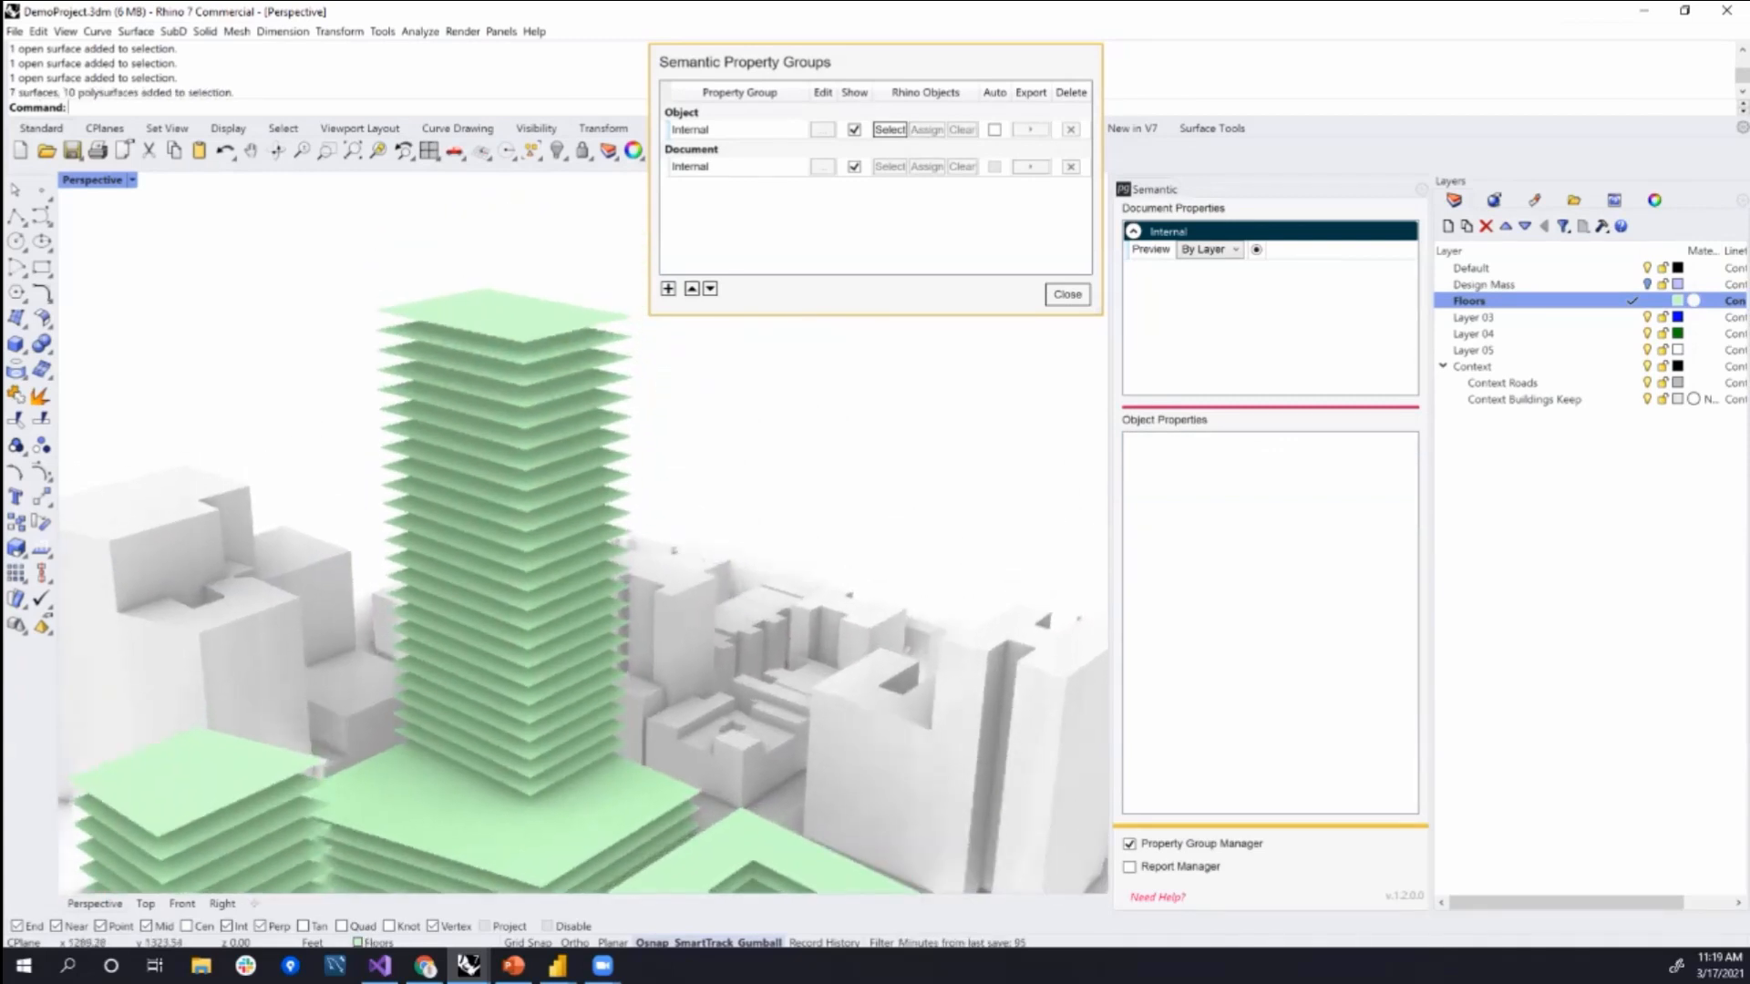
{"action": "left_click_drag", "start_coordinate": [331, 243], "coordinate": [703, 449]}
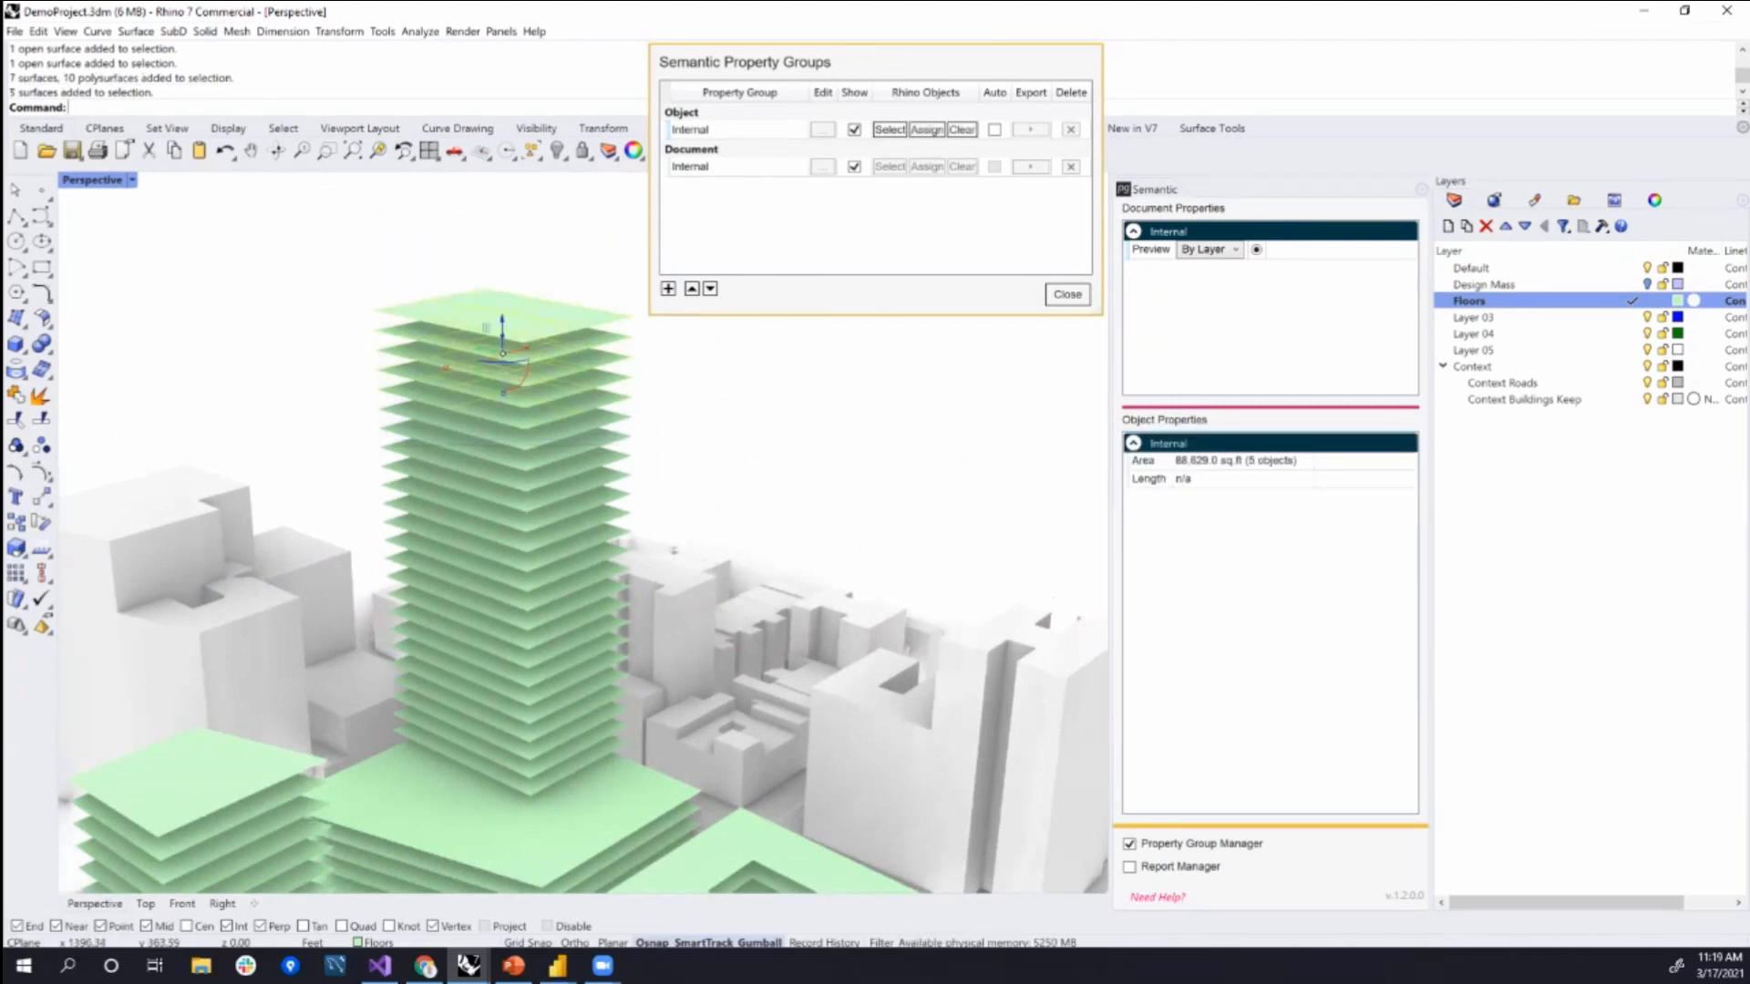
{"action": "key", "text": "Escape"}
- Add a new object property group and name it Planning Program
{"action": "right_click_drag", "start_coordinate": [856, 410], "coordinate": [868, 474]}
{"action": "scroll", "coordinate": [868, 474], "scroll_direction": "down", "scroll_amount": 2}
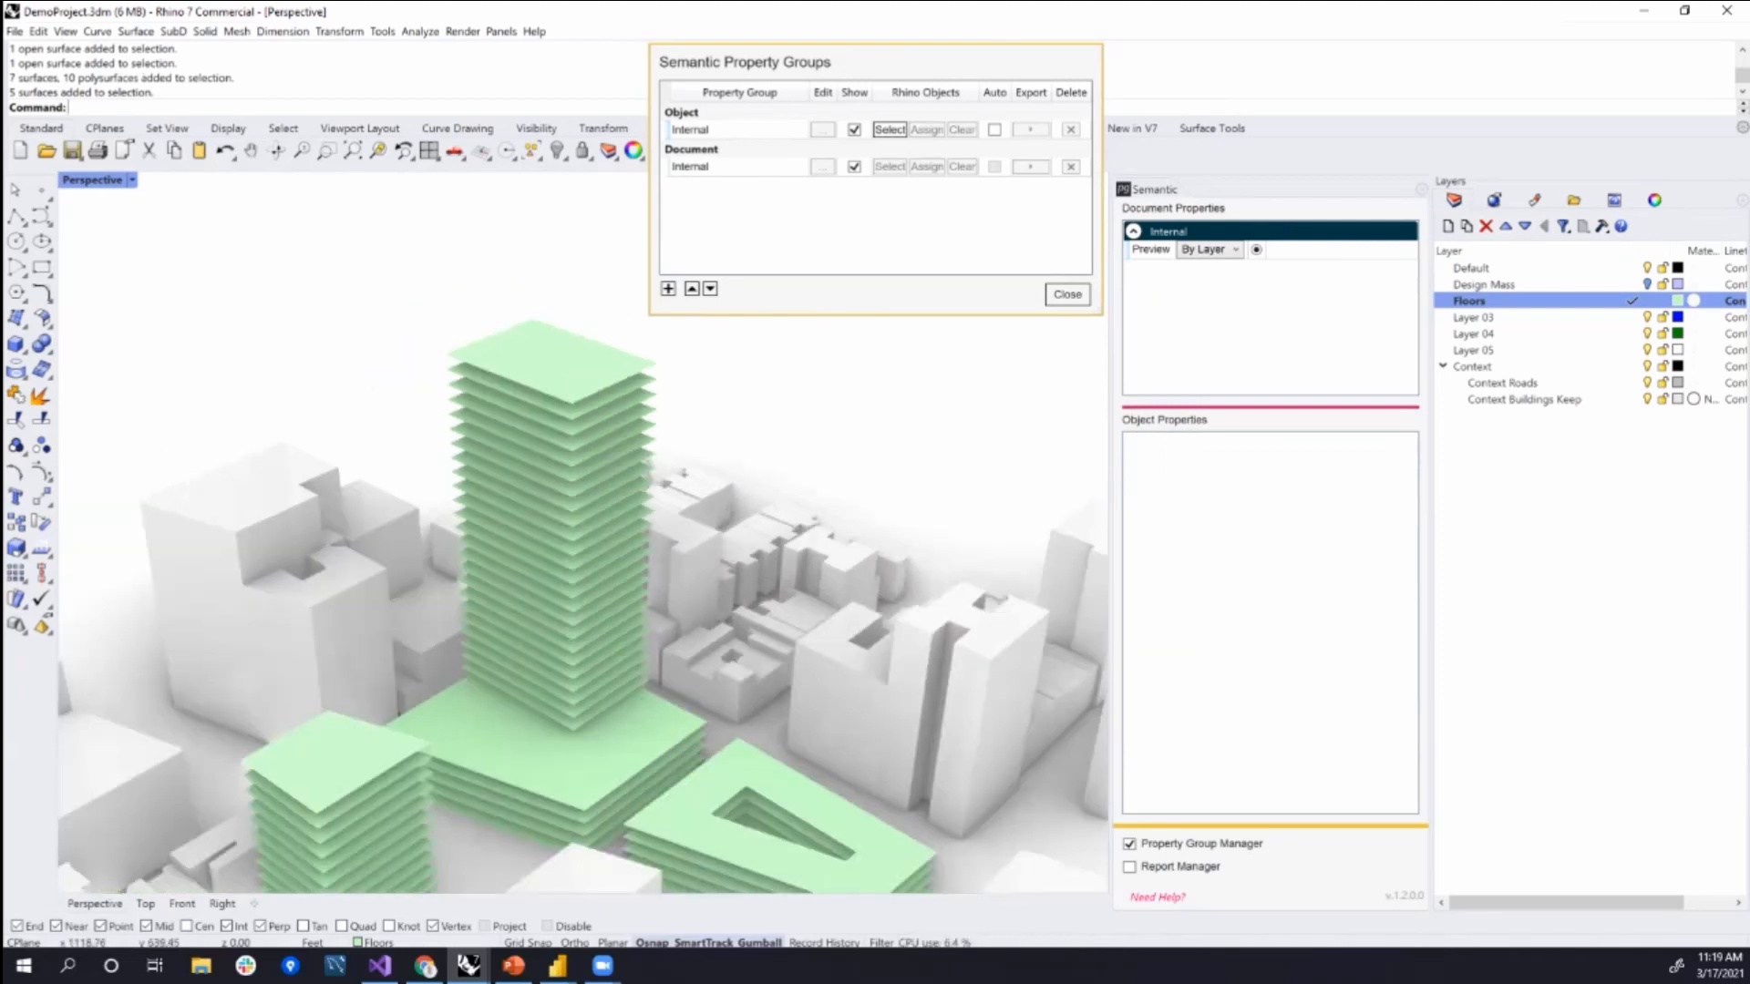
{"action": "right_click_drag", "start_coordinate": [867, 474], "coordinate": [809, 421]}
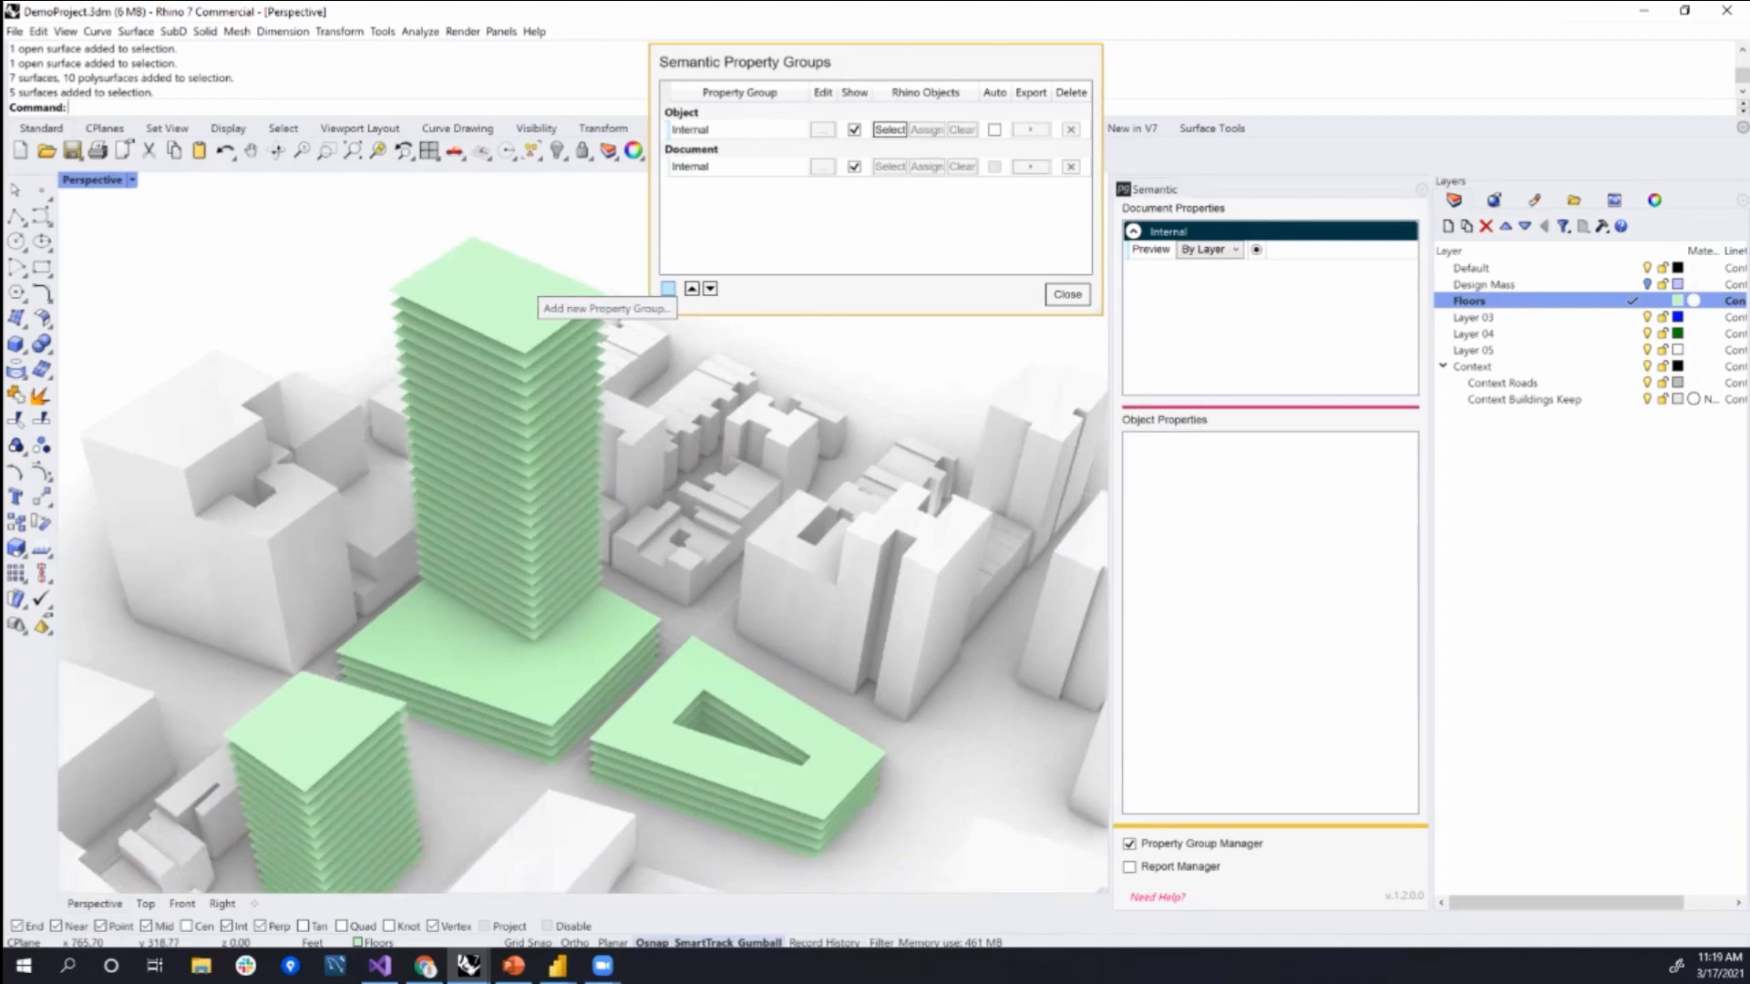
{"action": "left_click", "coordinate": [668, 288]}
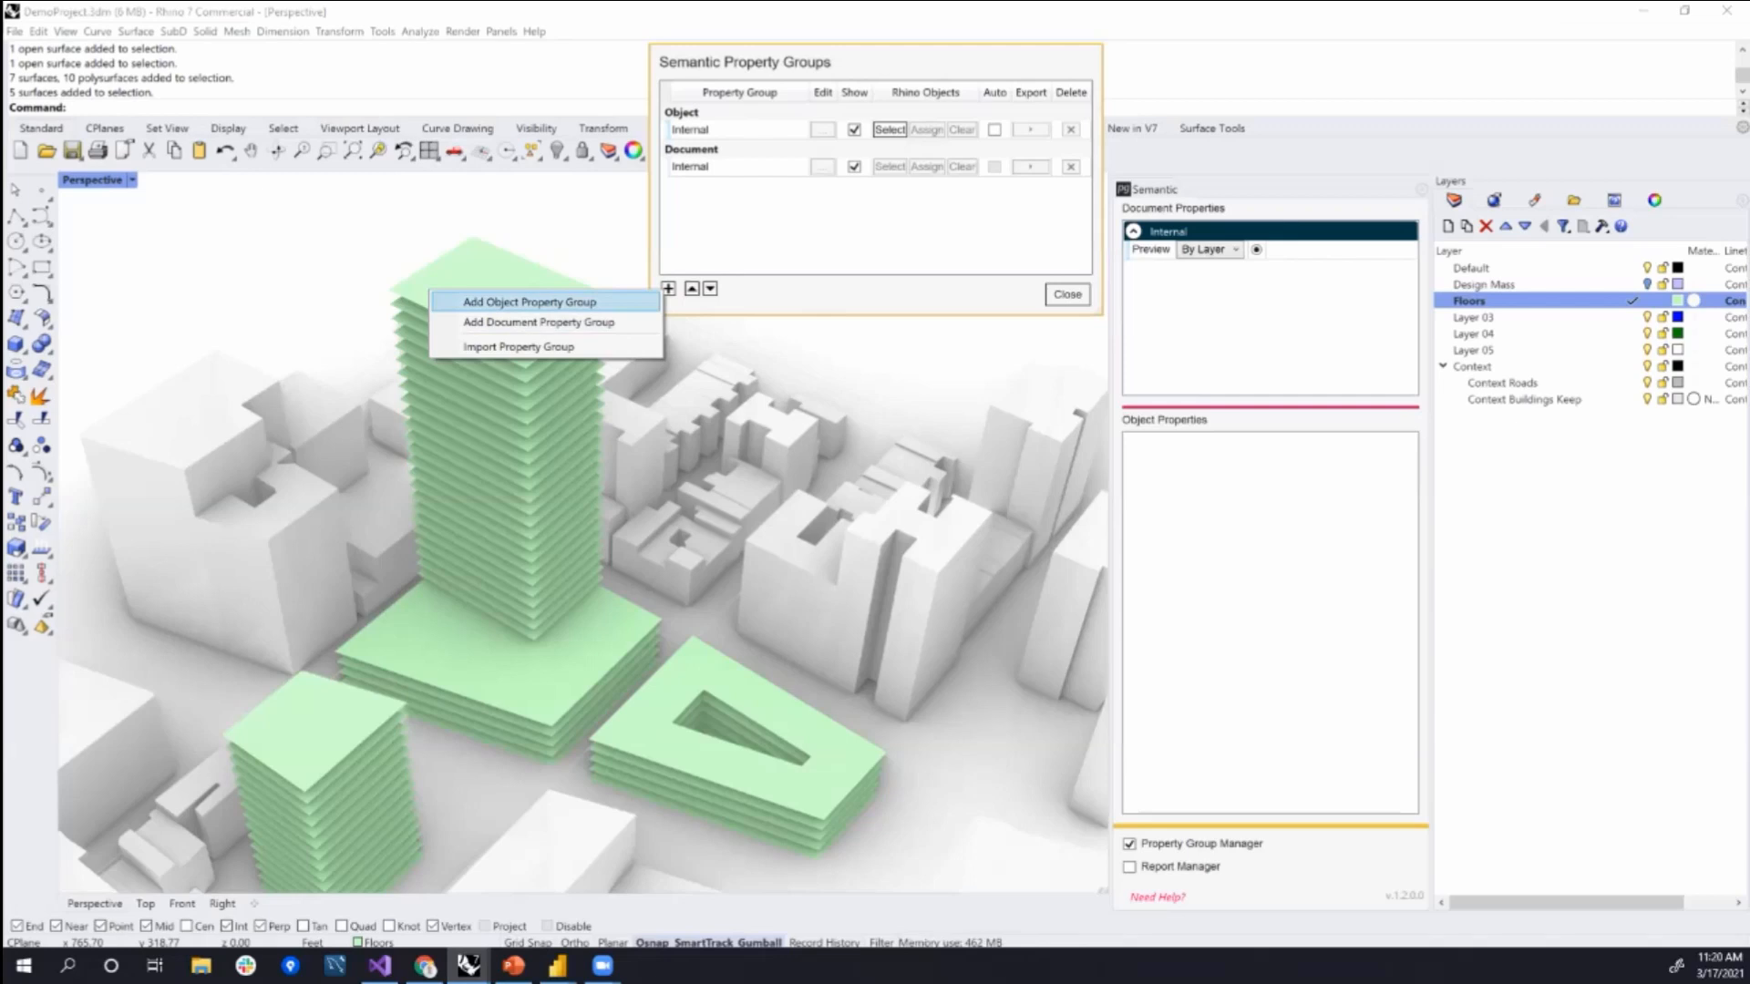
{"action": "left_click", "coordinate": [602, 302]}
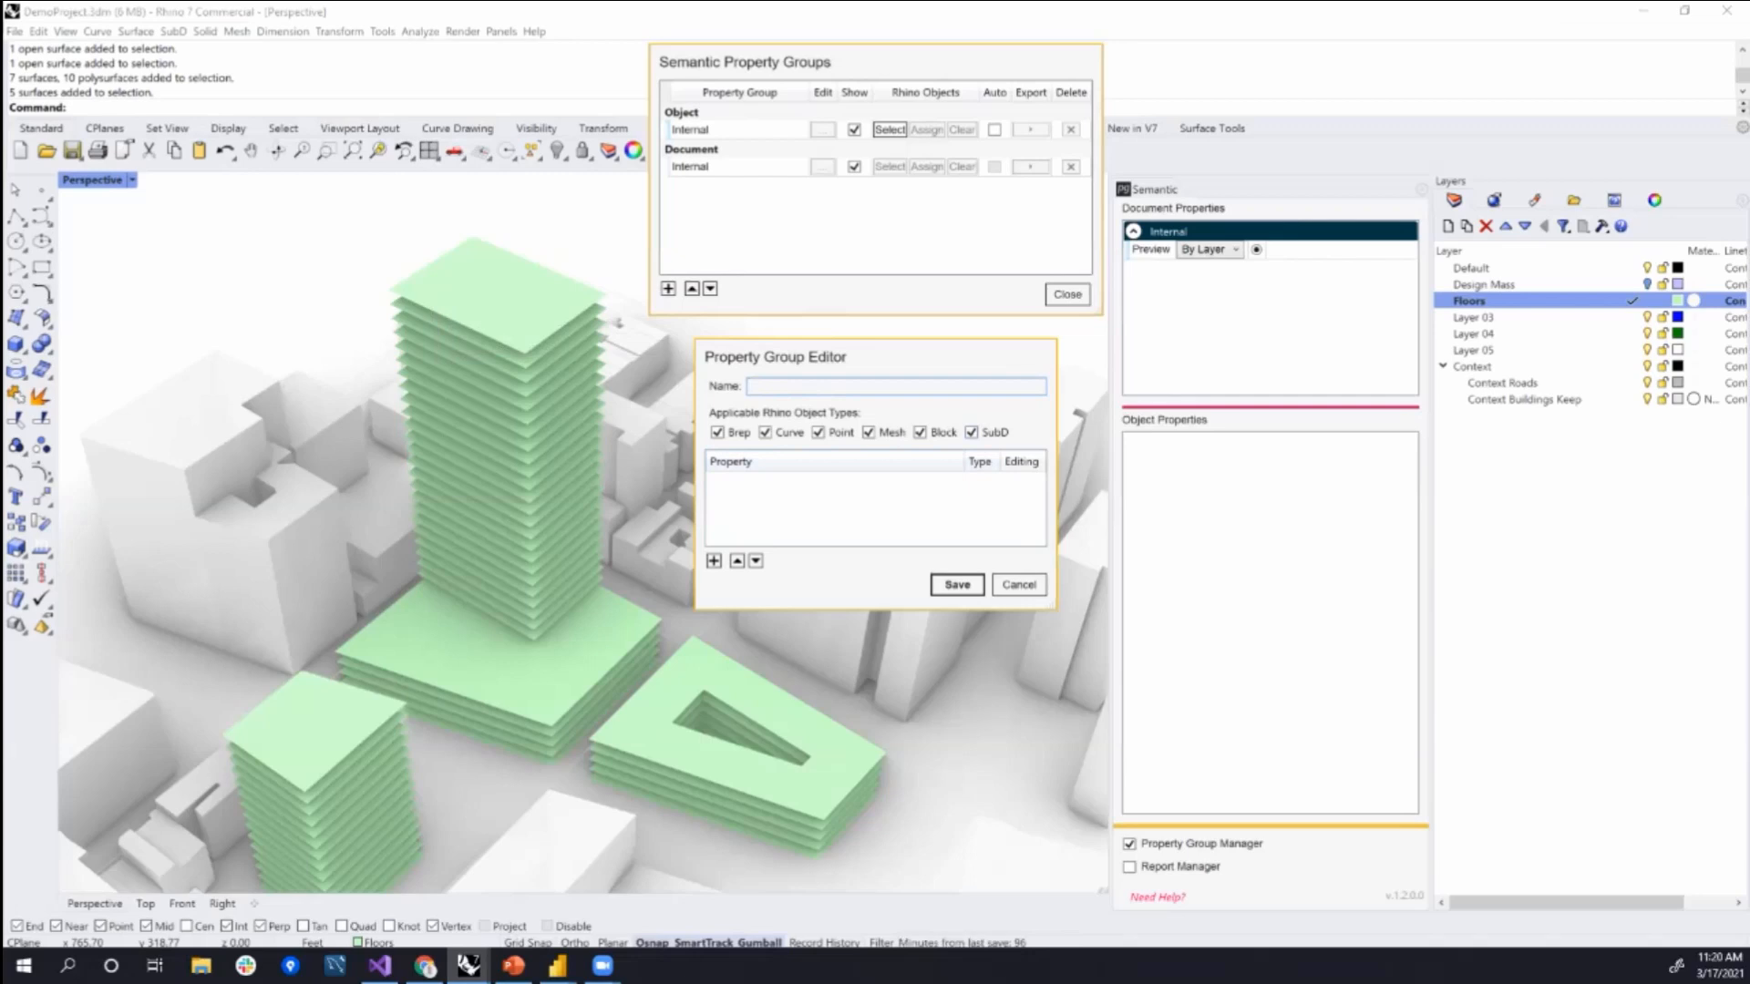
{"action": "type", "text": "Planning Program"}
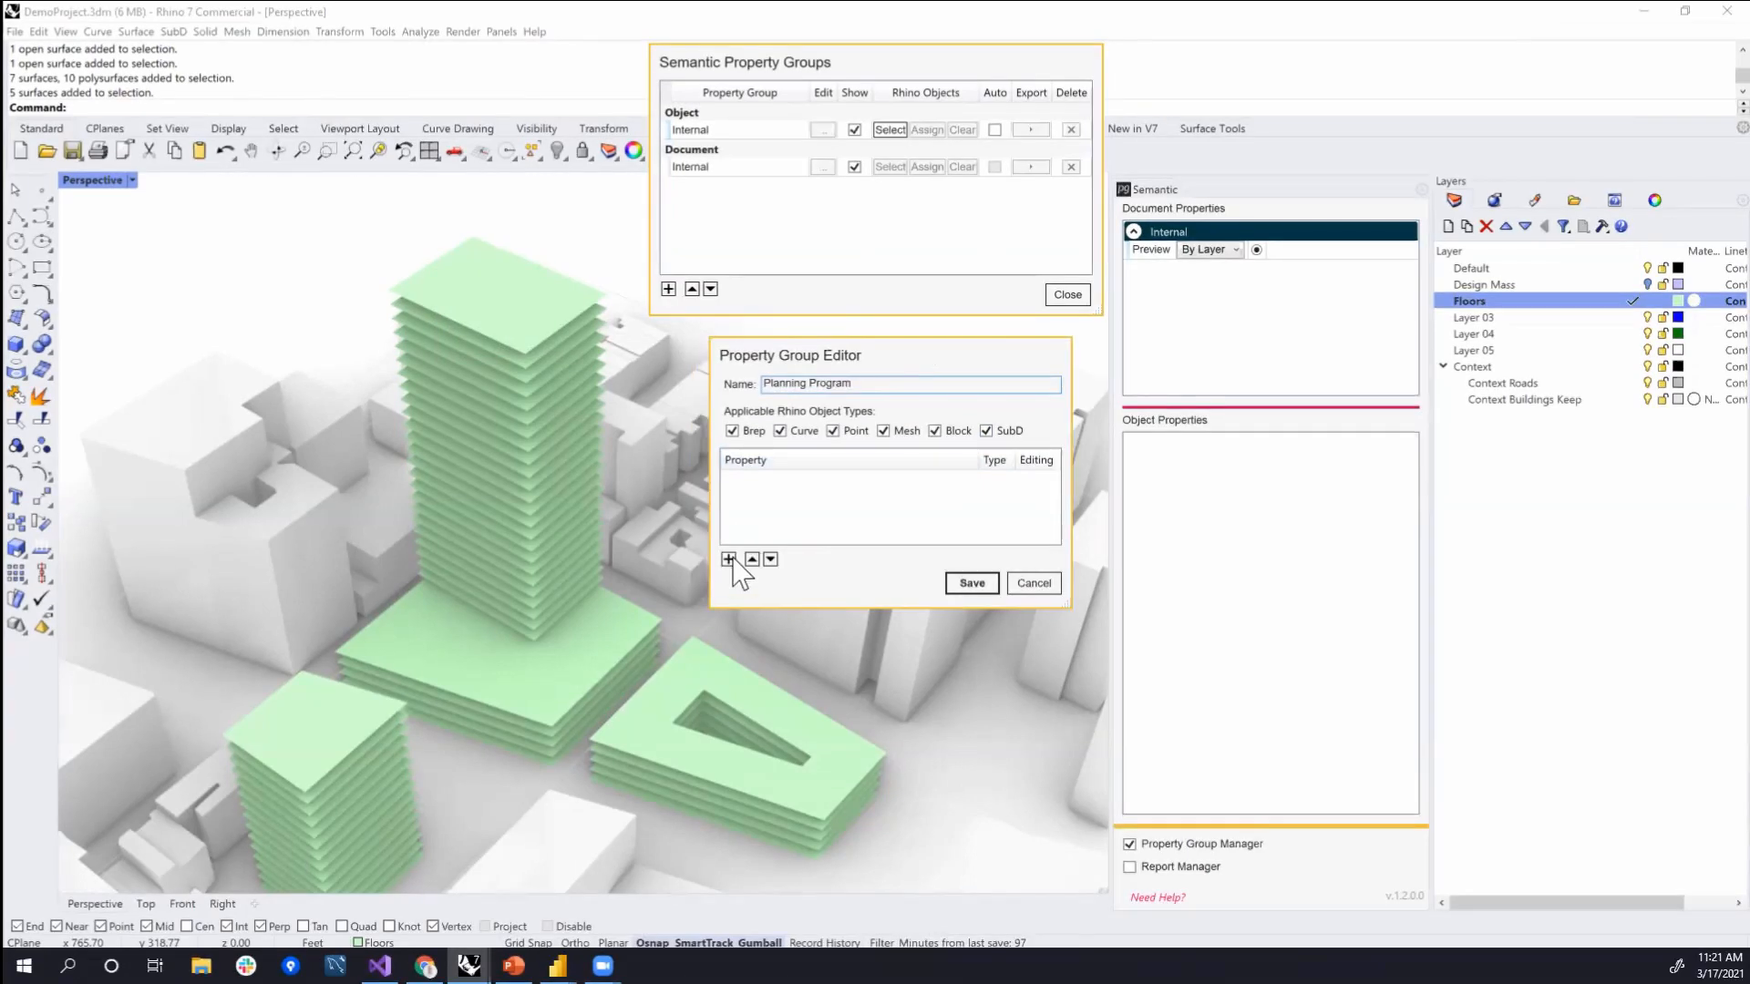
- Add a number property named Cost SF with the $0.00 number format to the Planning Program group
{"action": "left_click", "coordinate": [729, 559]}
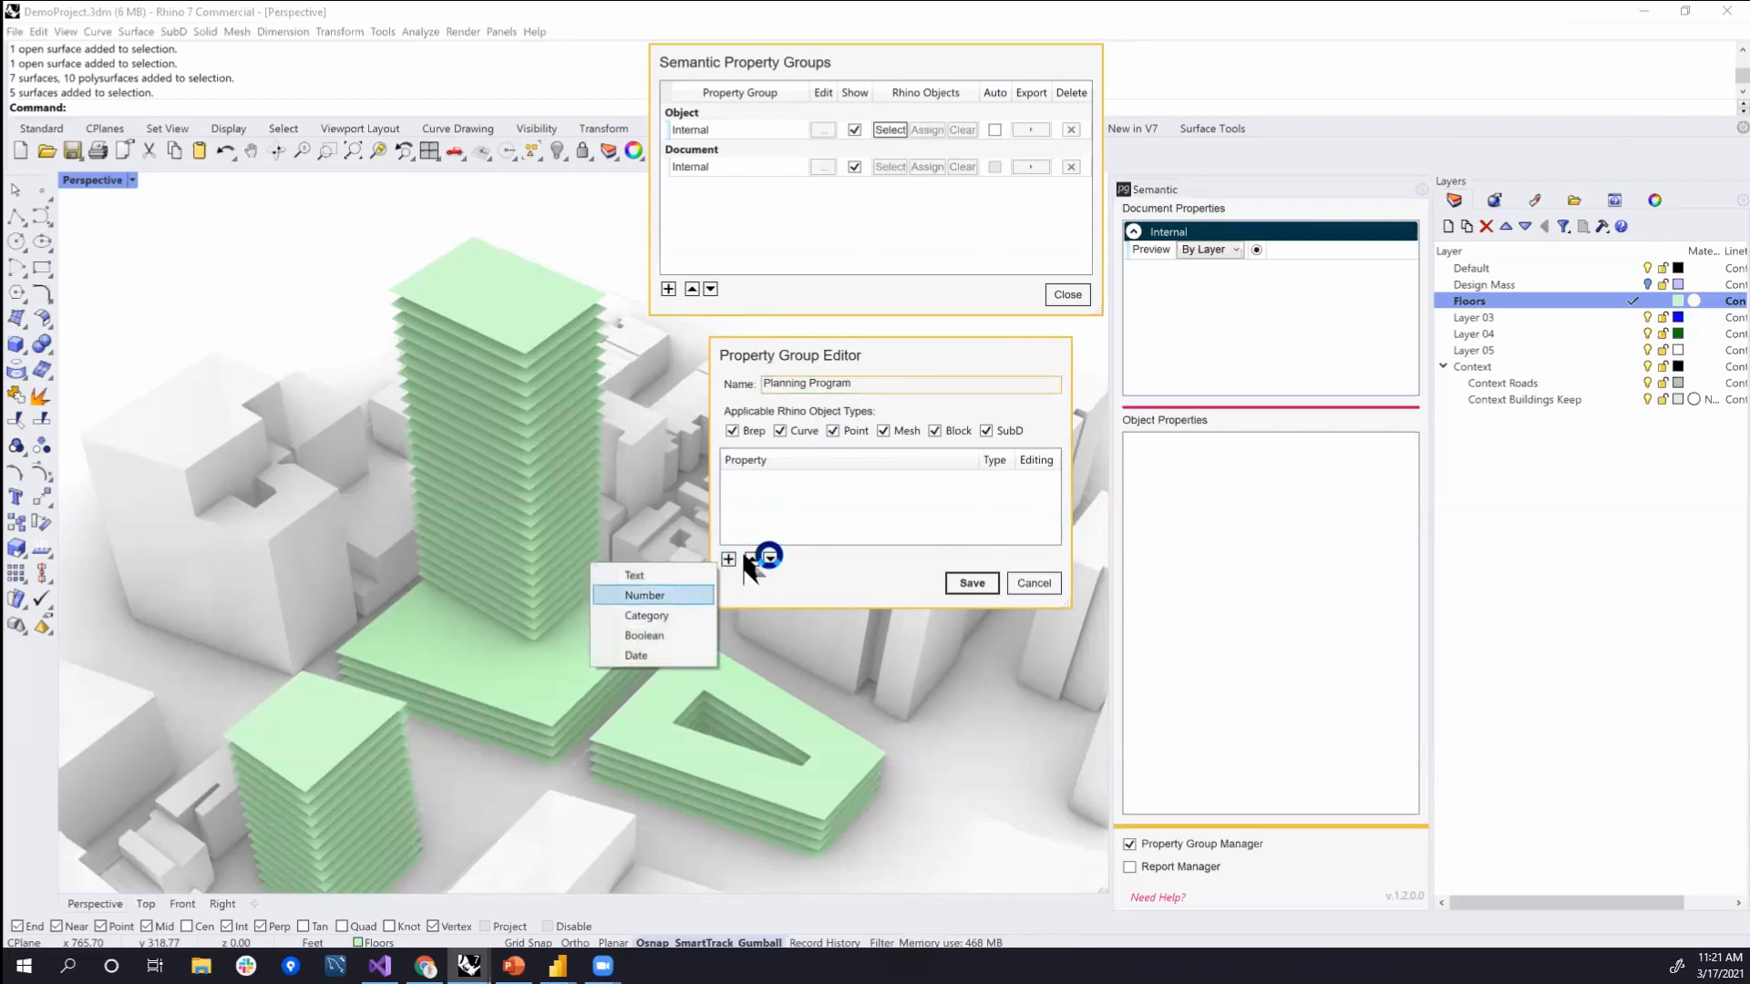
{"action": "left_click", "coordinate": [662, 597]}
{"action": "left_click", "coordinate": [919, 372]}
{"action": "type", "text": "Co"}
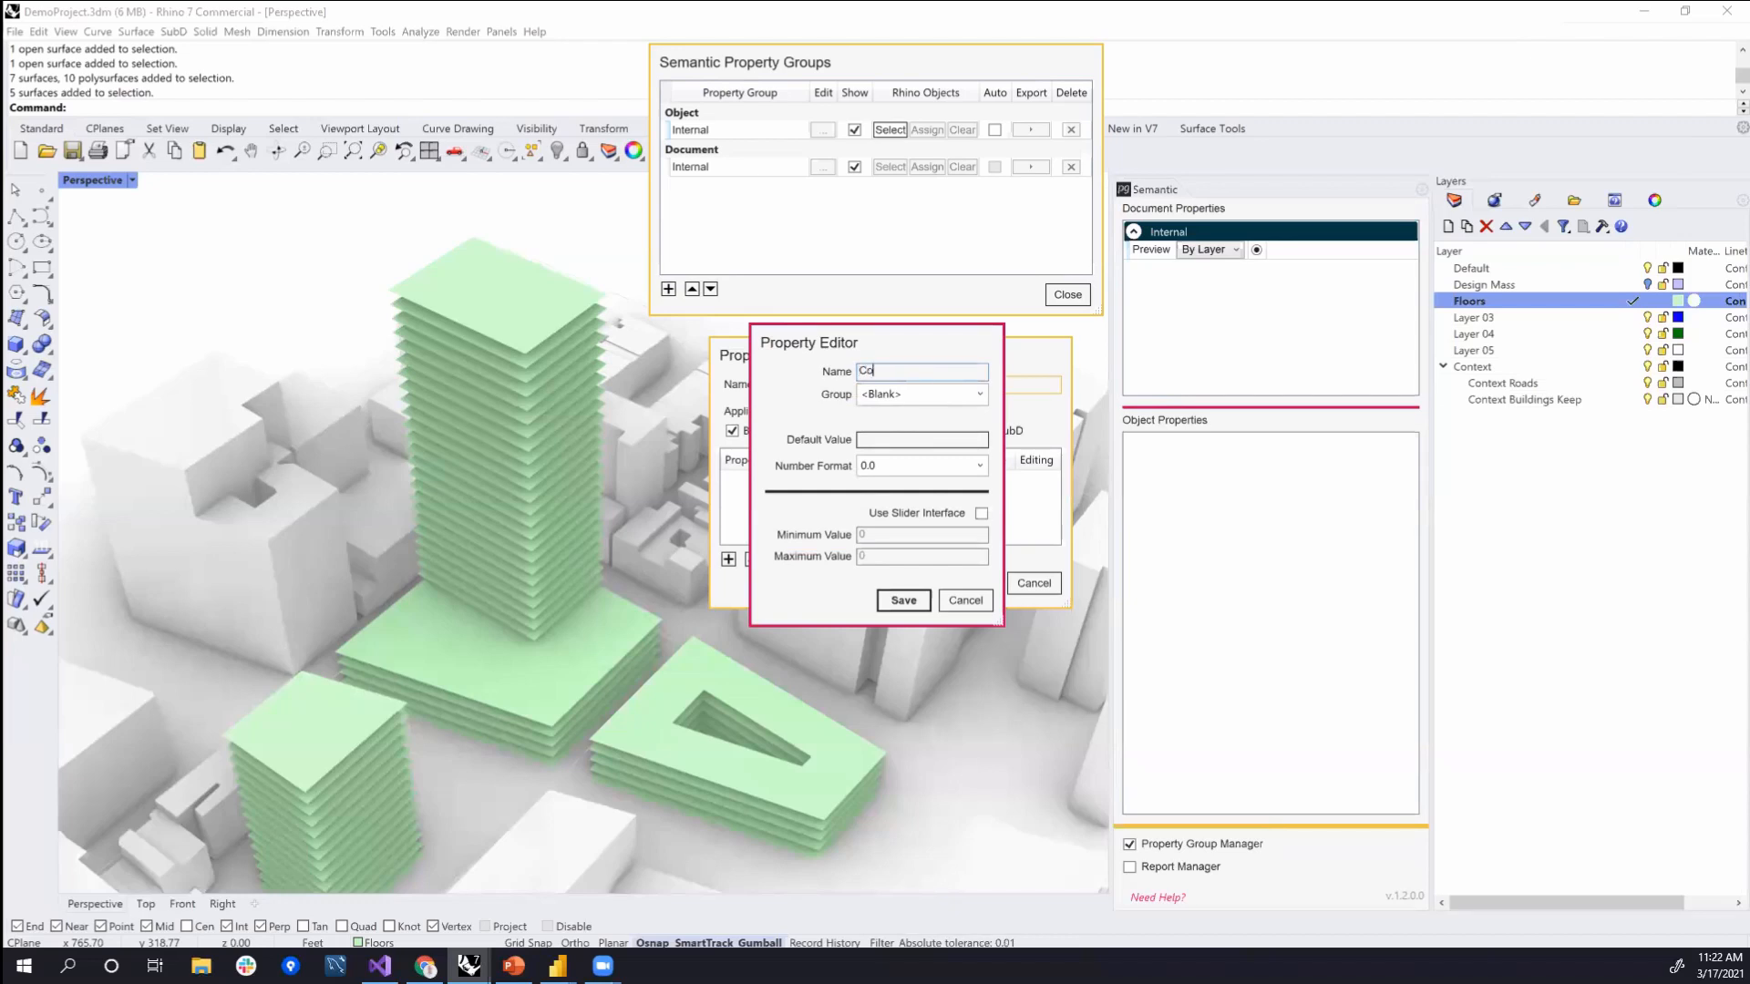
{"action": "type", "text": "st SF"}
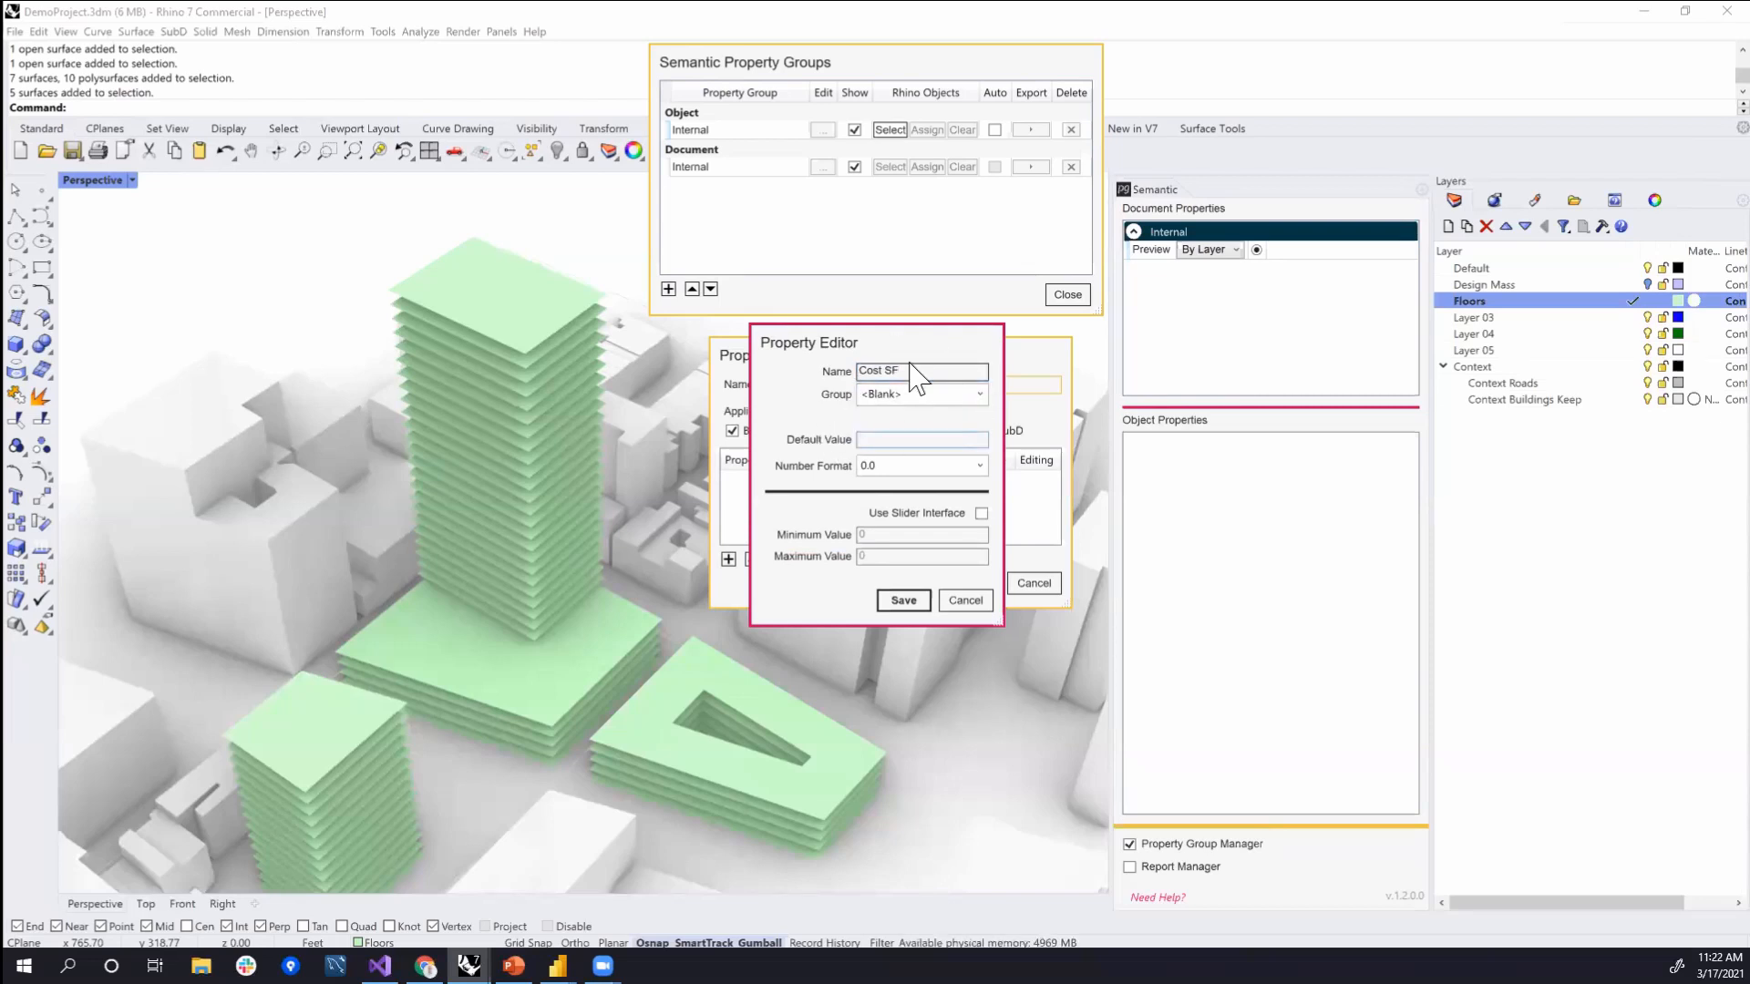
{"action": "left_click", "coordinate": [982, 469]}
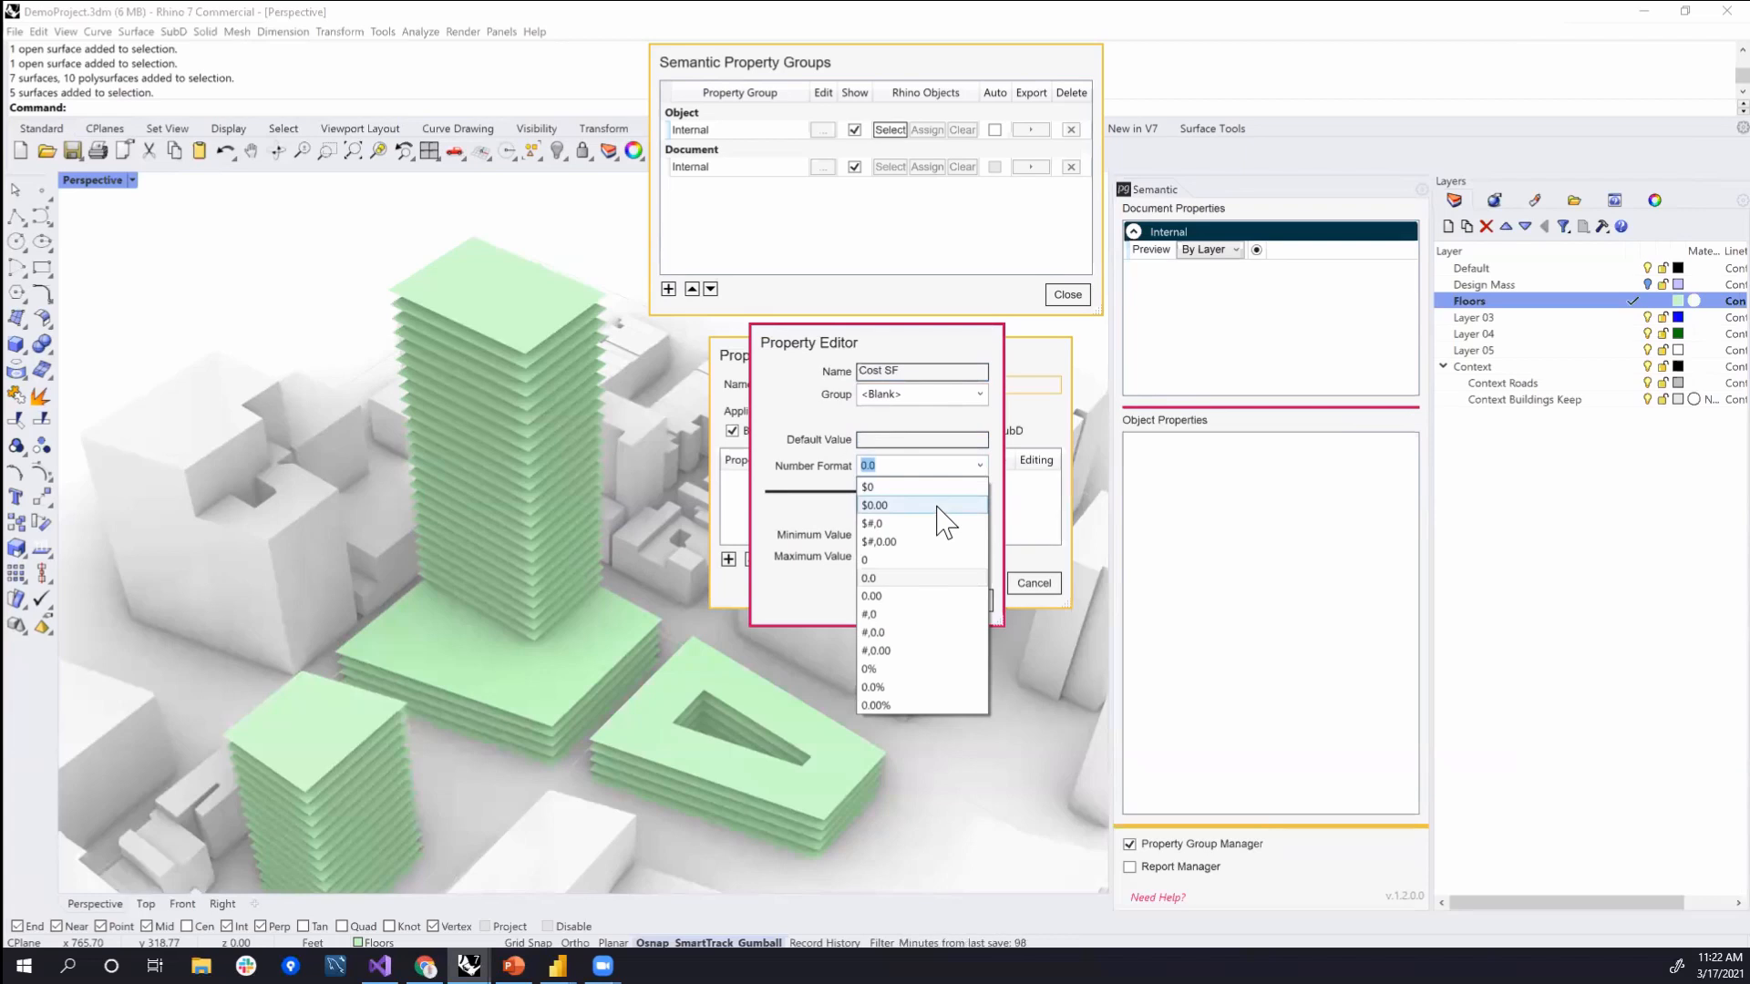
{"action": "left_click", "coordinate": [888, 509]}
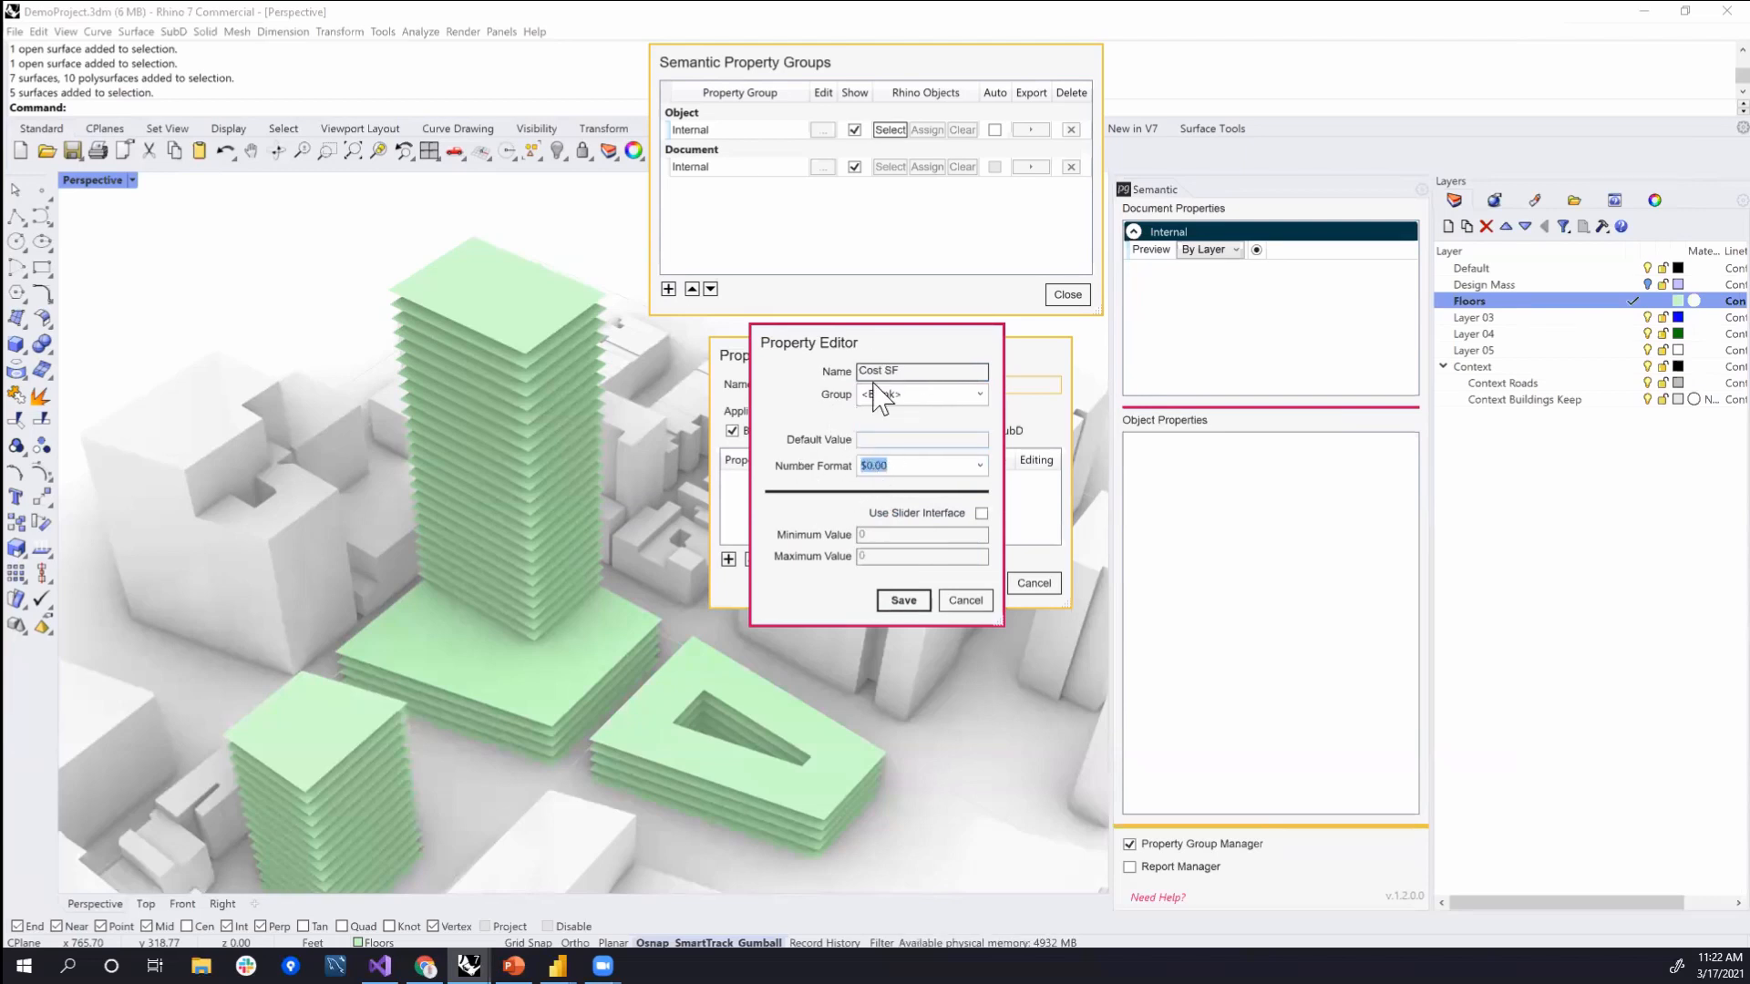
{"action": "left_click", "coordinate": [903, 602]}
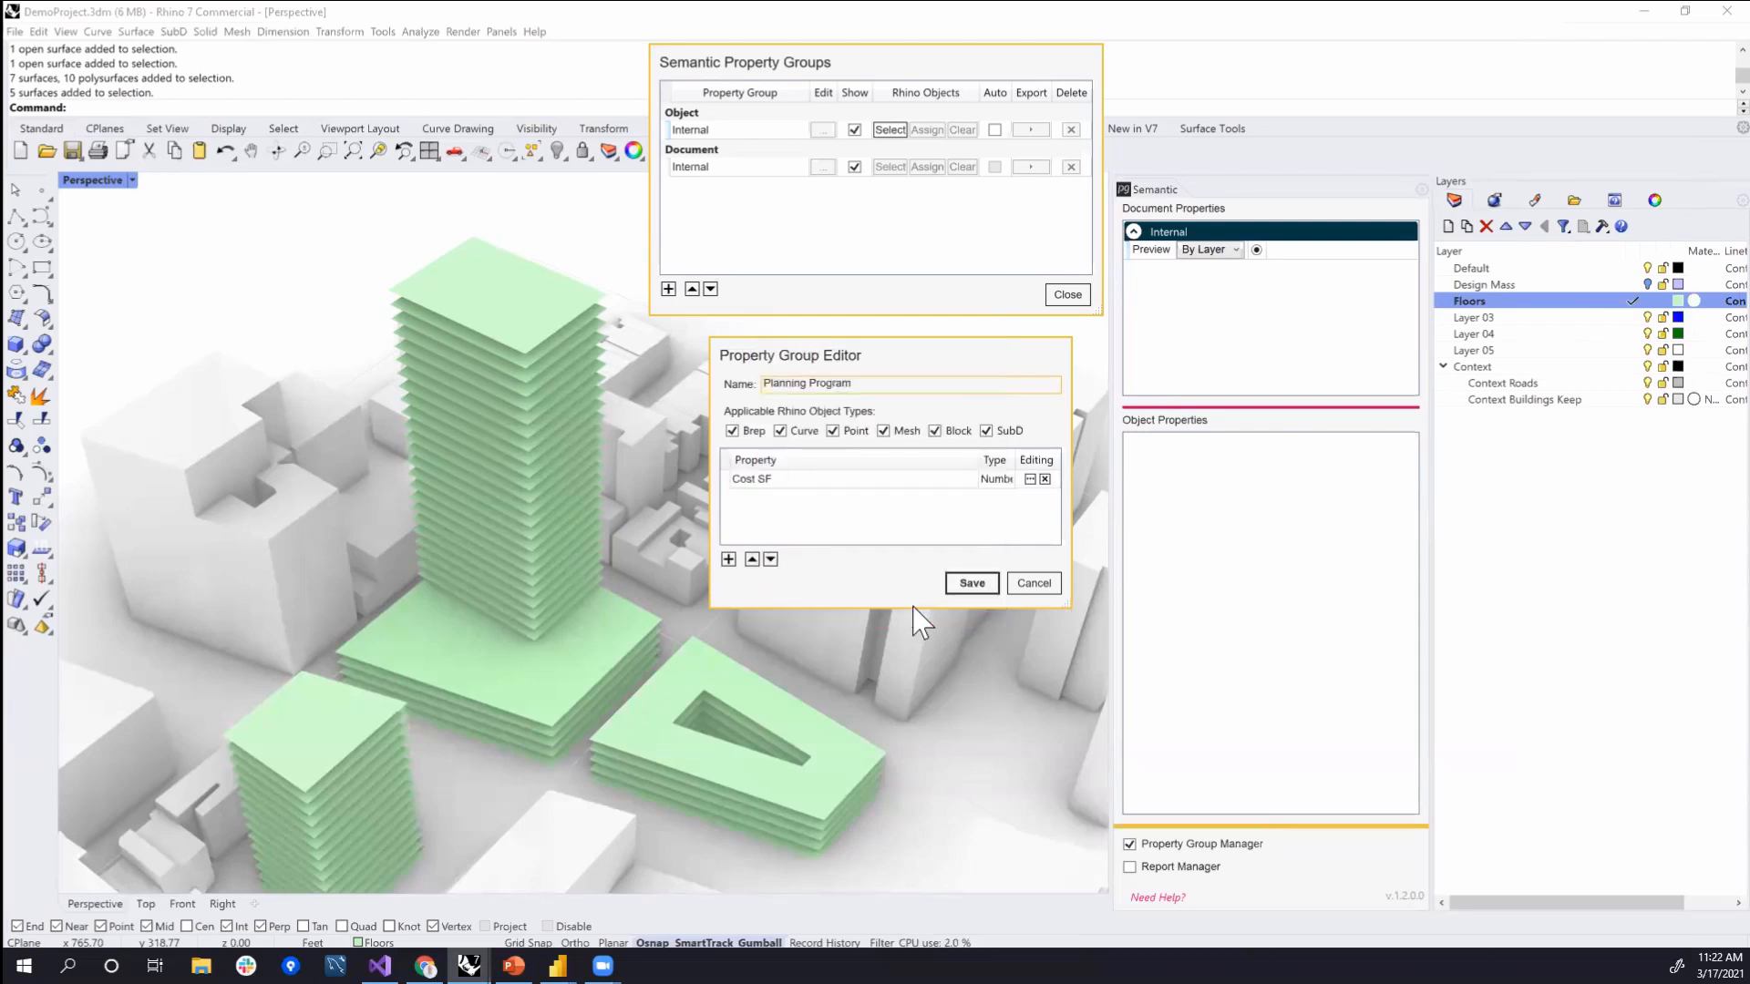
- Start a category property named Building and add Building A as its first category
{"action": "left_click", "coordinate": [729, 559]}
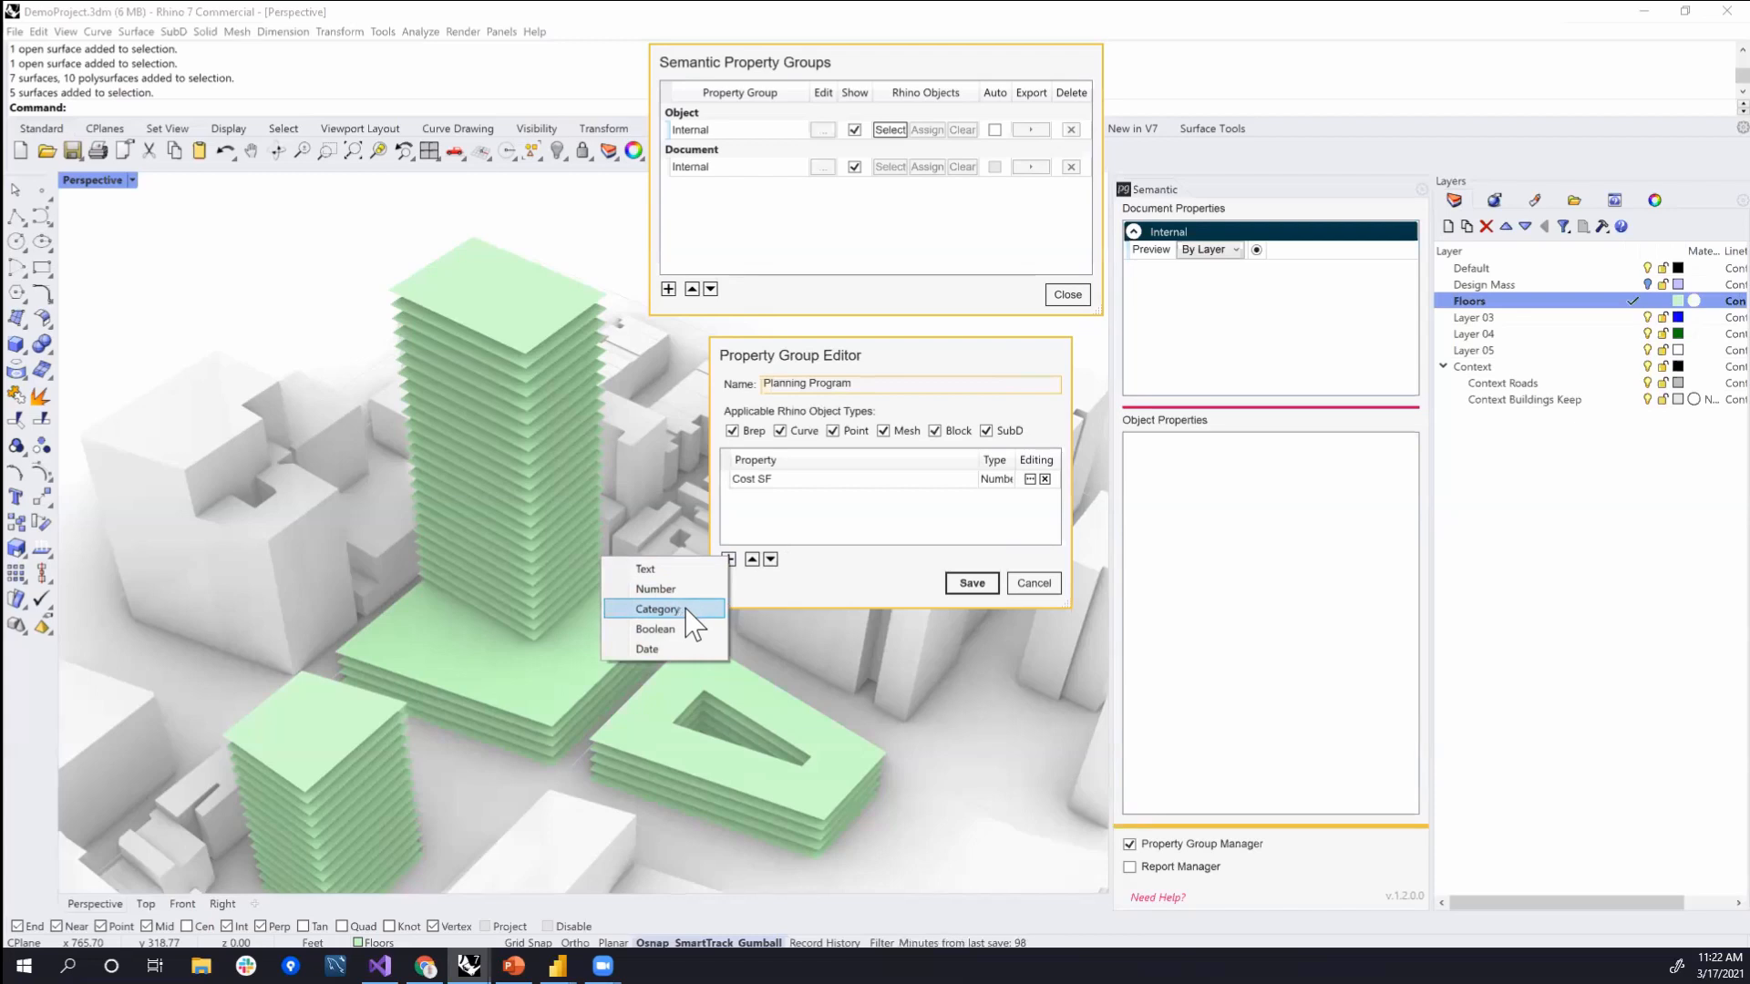
{"action": "left_click", "coordinate": [658, 609]}
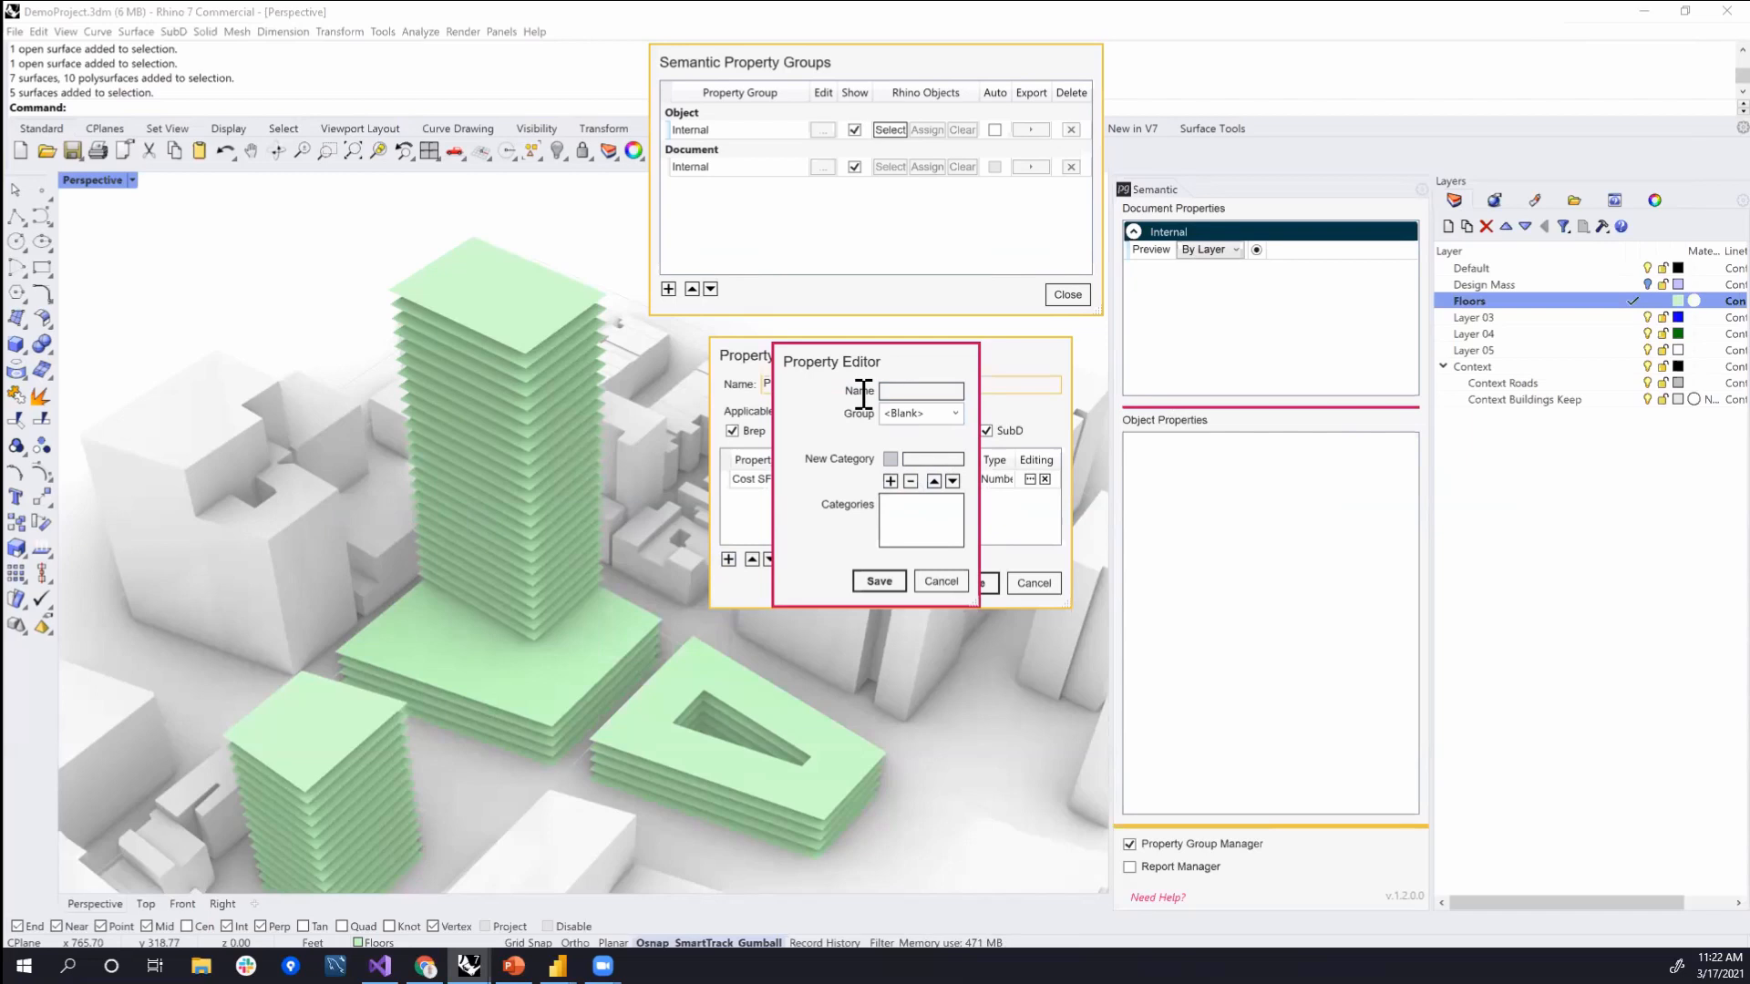
{"action": "left_click", "coordinate": [906, 391]}
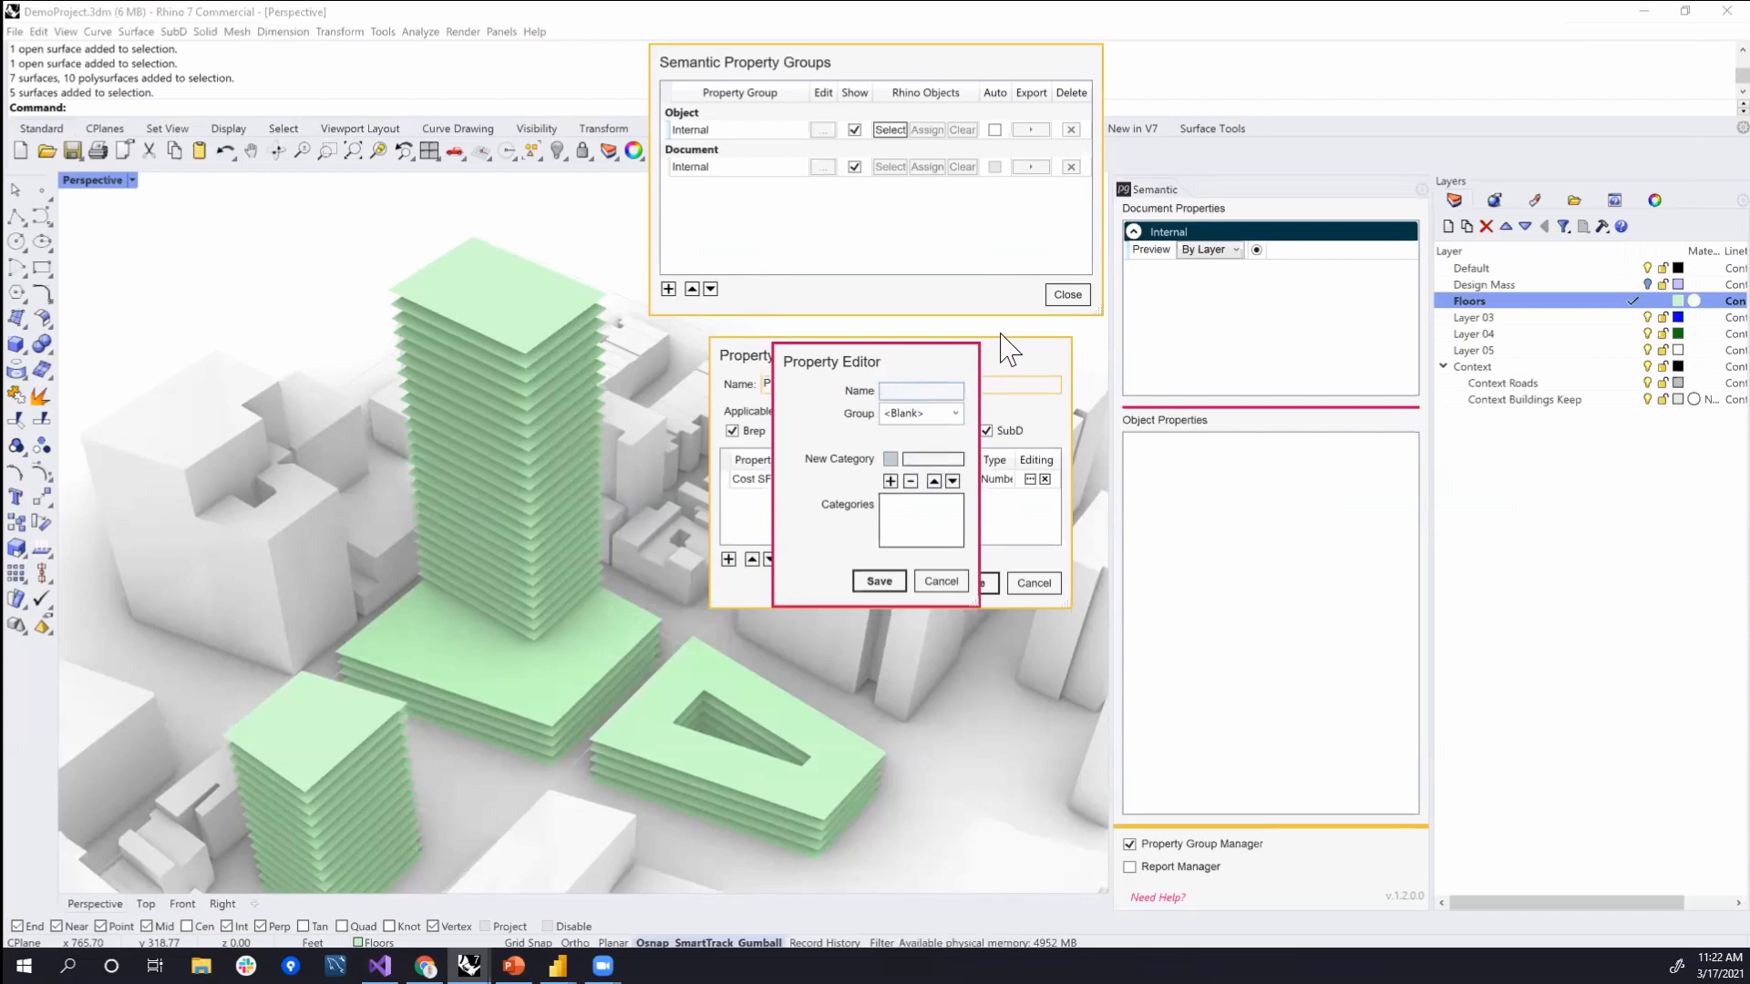
{"action": "type", "text": "Building"}
{"action": "left_click", "coordinate": [936, 458]}
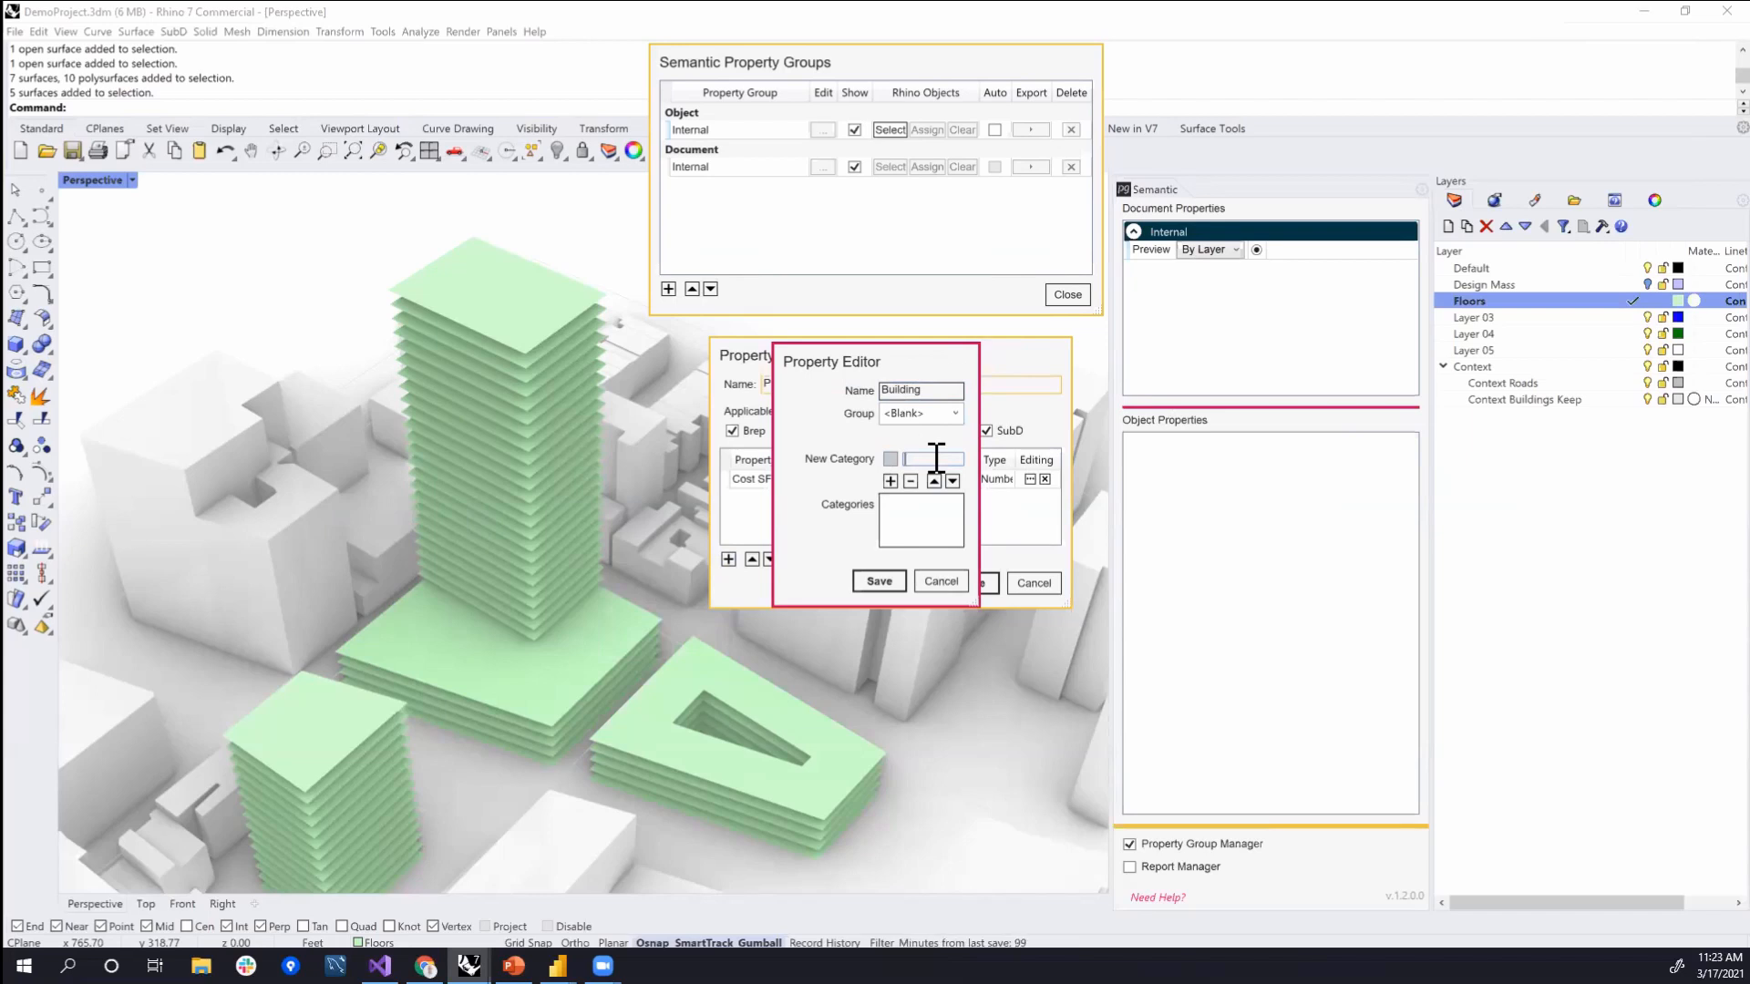
{"action": "type", "text": "Building A"}
{"action": "left_click", "coordinate": [890, 480]}
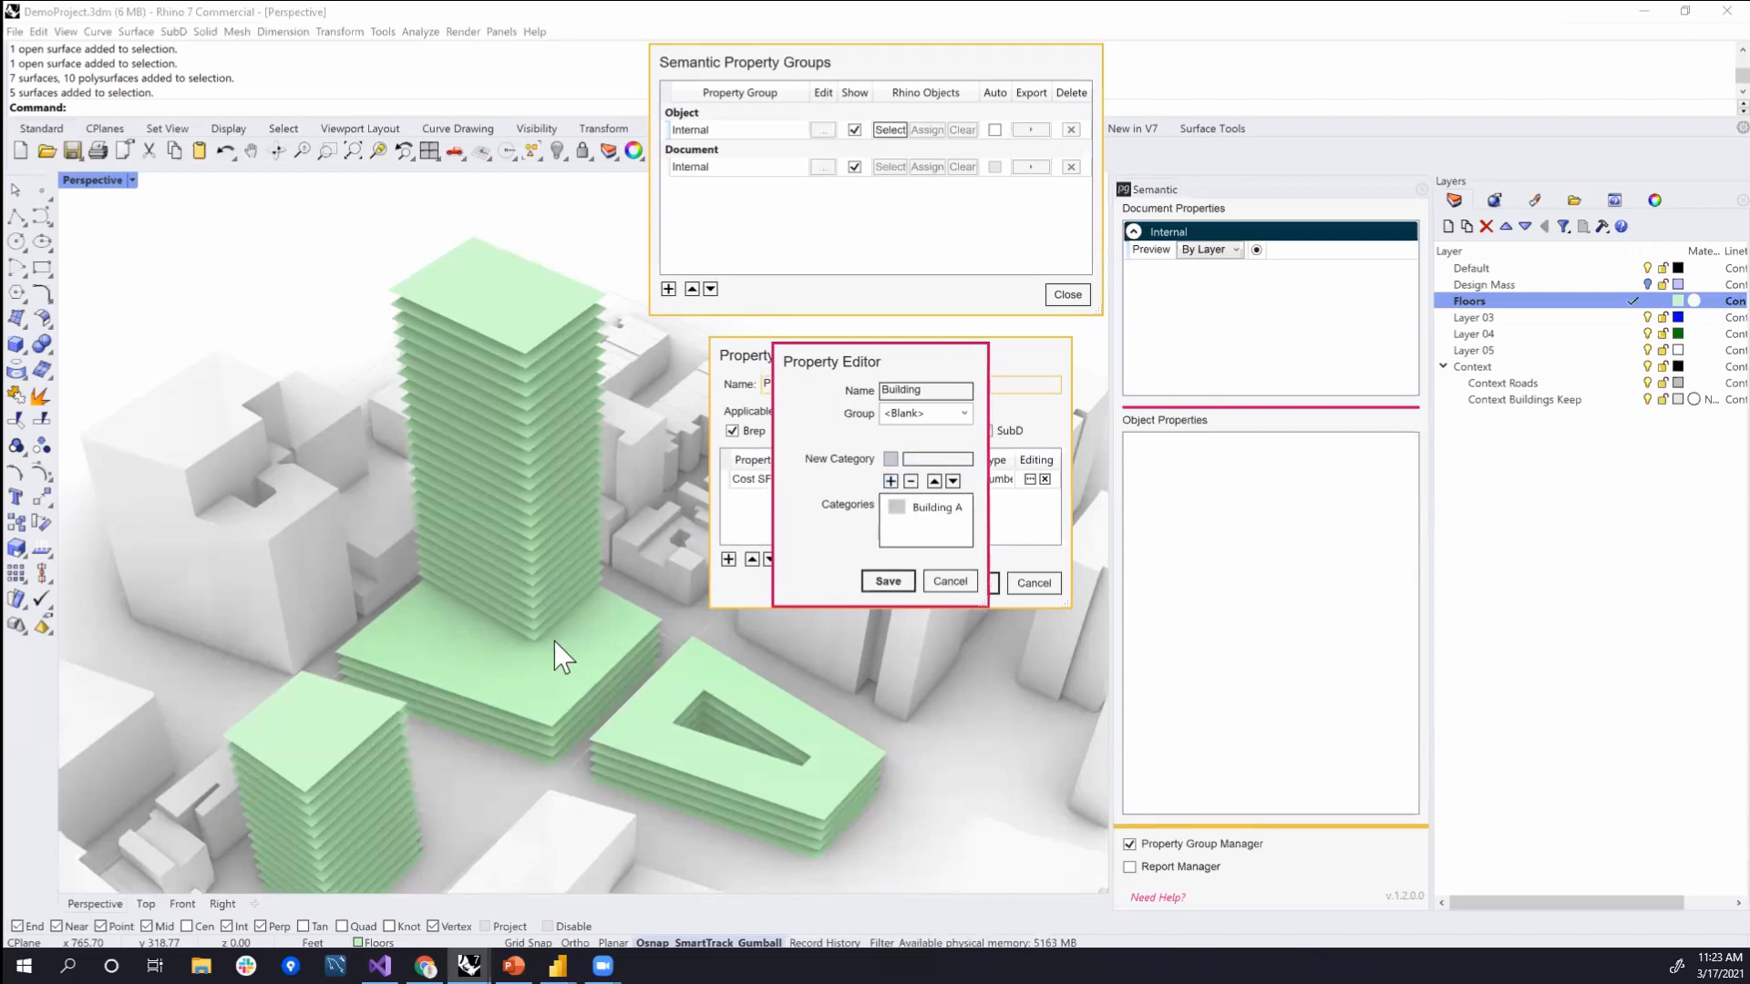
{"action": "left_click", "coordinate": [891, 482]}
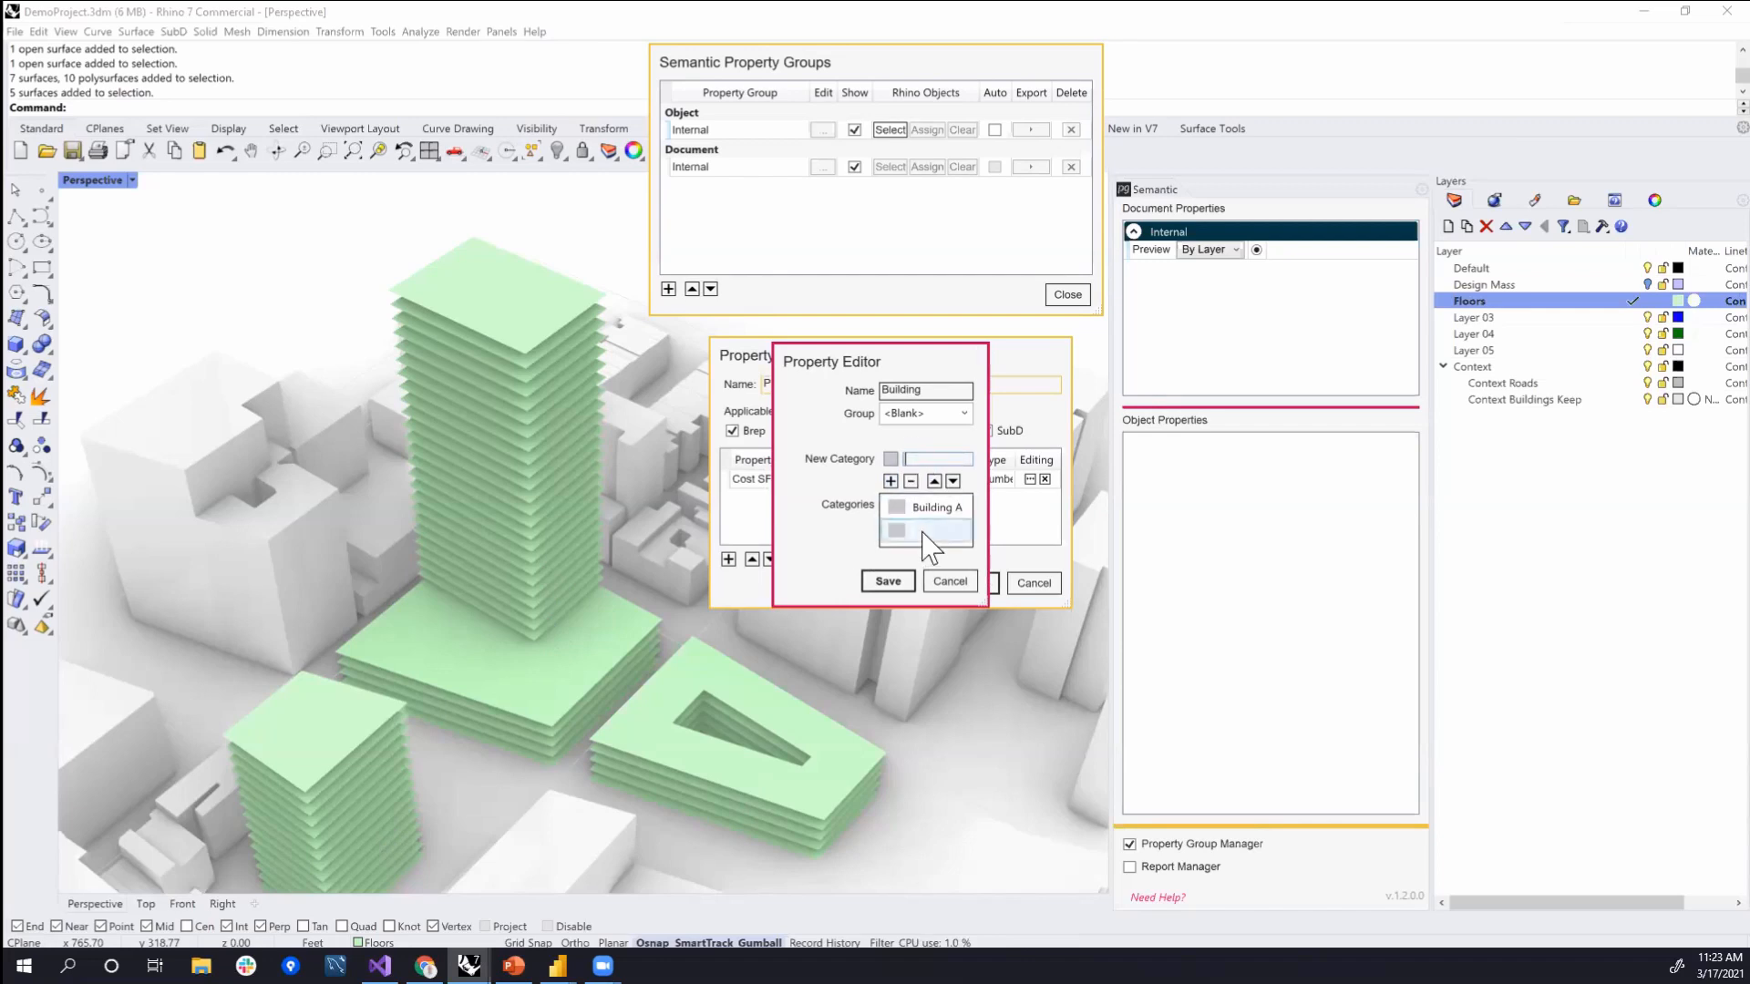
{"action": "left_click", "coordinate": [912, 533]}
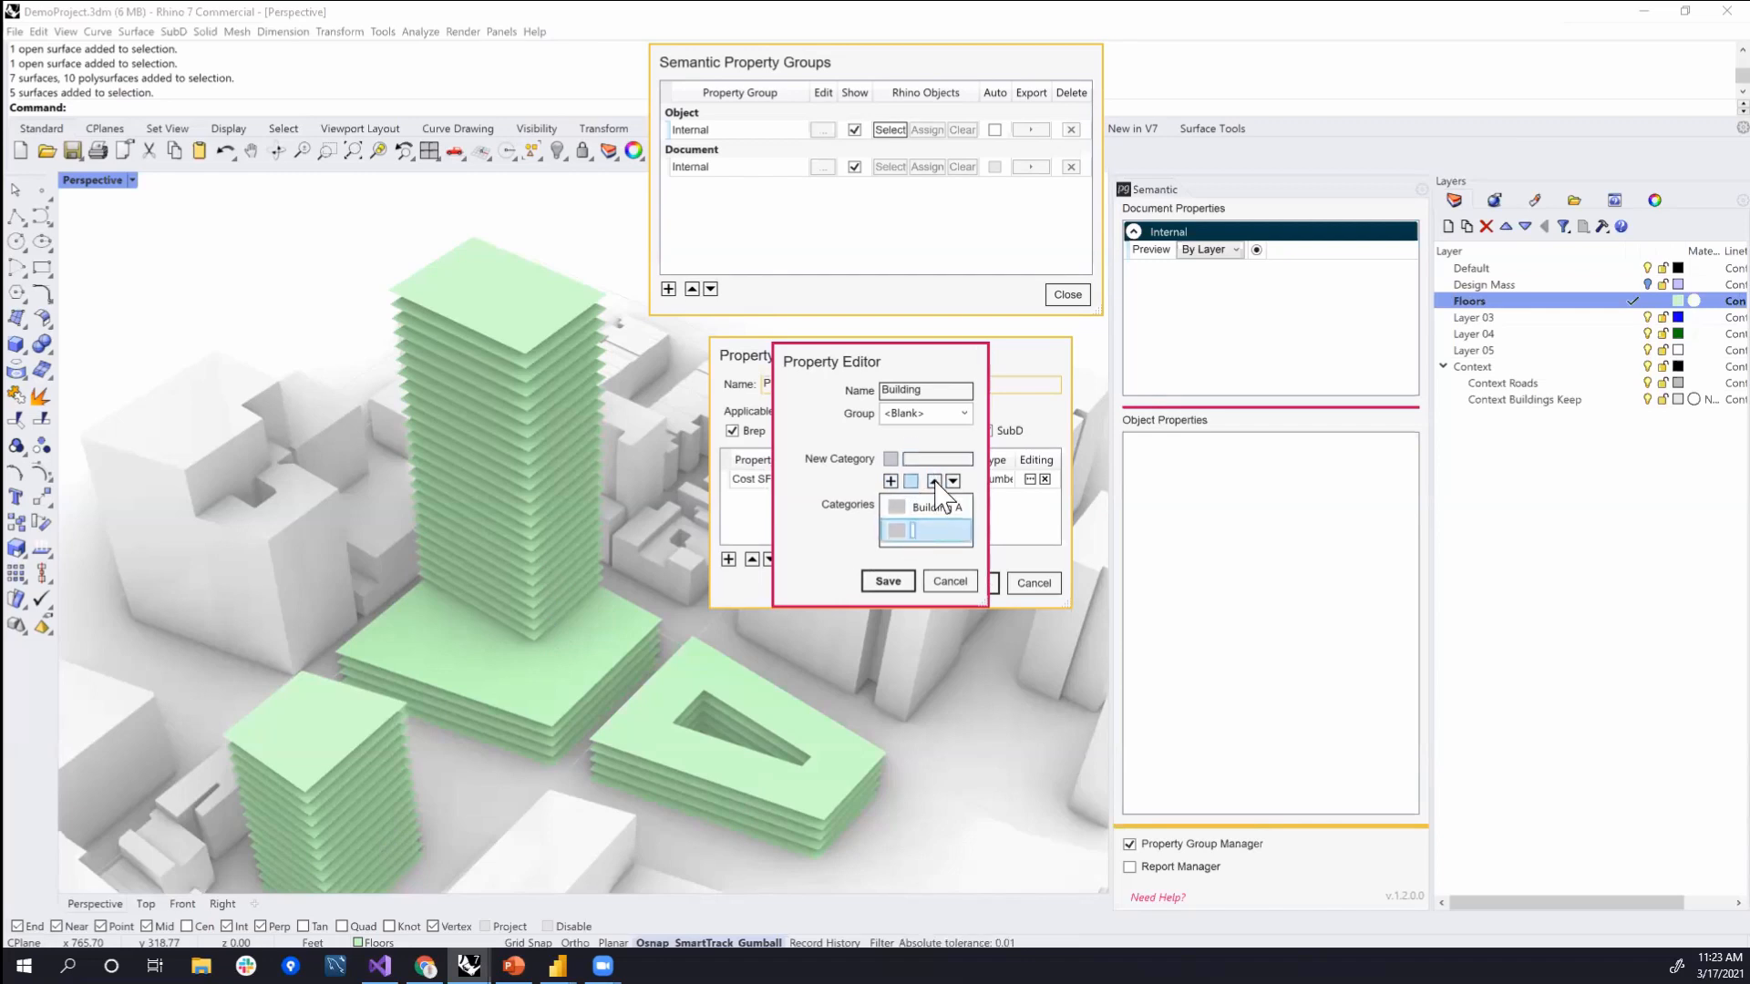
{"action": "left_click", "coordinate": [911, 481]}
- Add the categories Building B and Building C to the Building property
{"action": "left_click", "coordinate": [930, 463]}
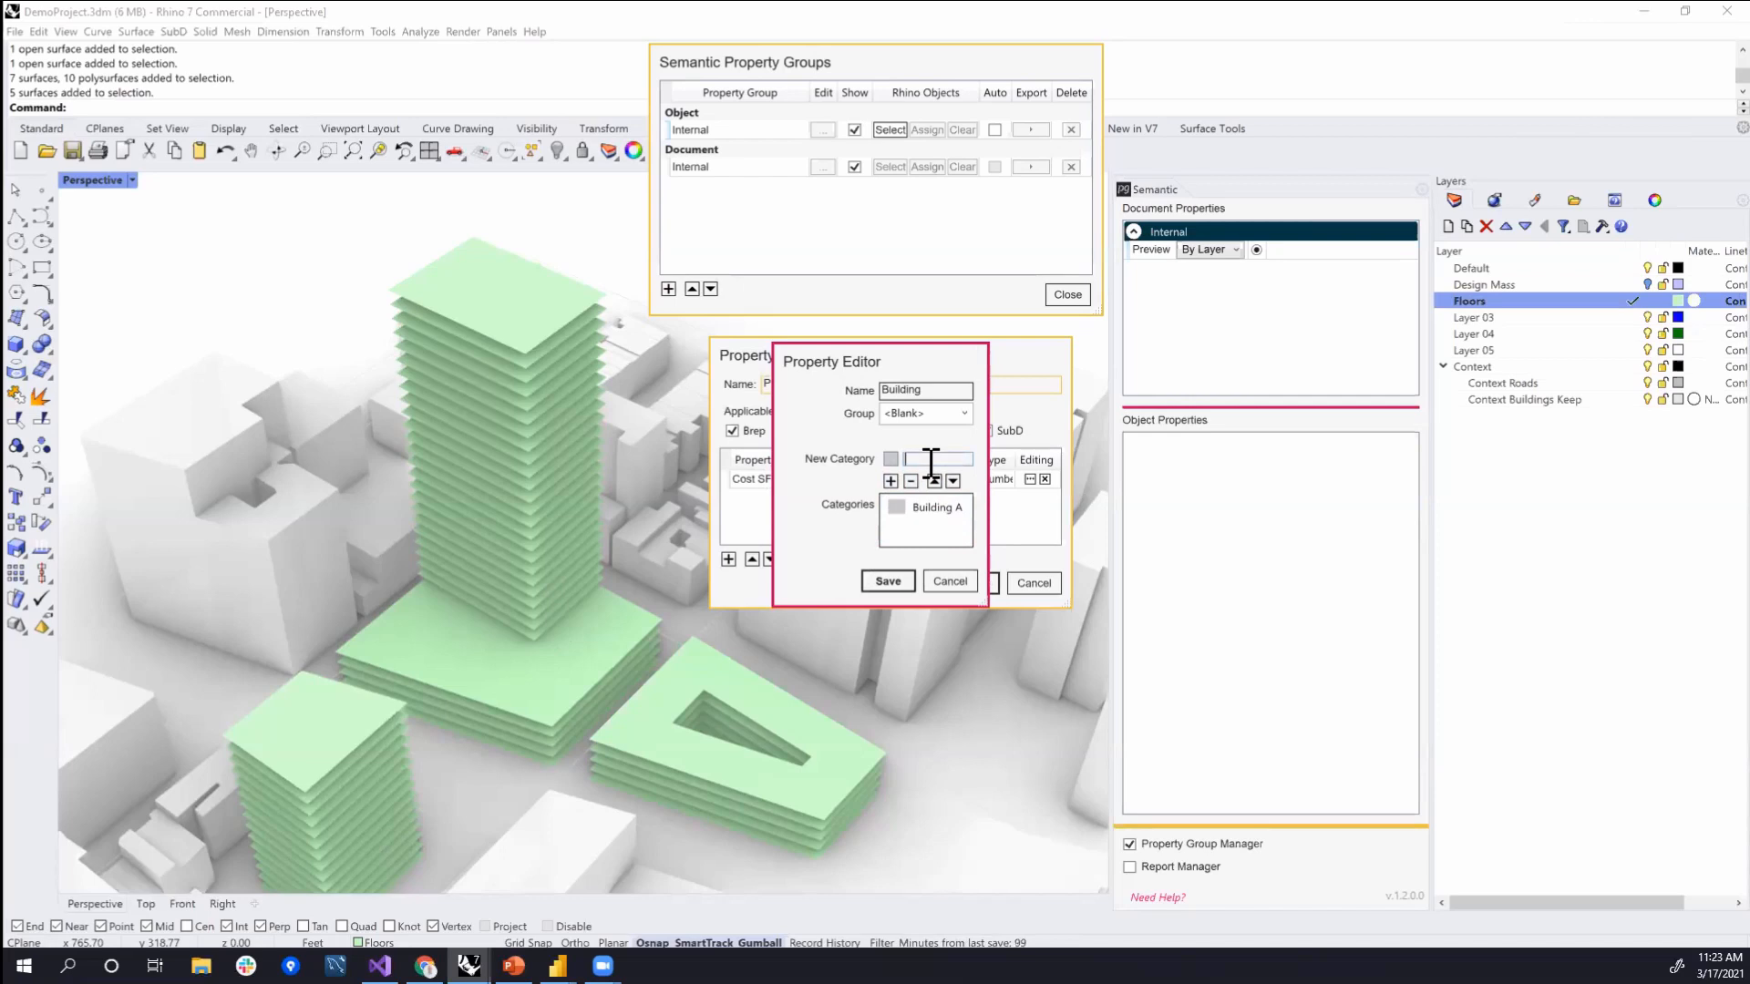
{"action": "type", "text": "Building B"}
{"action": "left_click", "coordinate": [891, 481]}
{"action": "type", "text": "Building C"}
{"action": "left_click", "coordinate": [890, 481]}
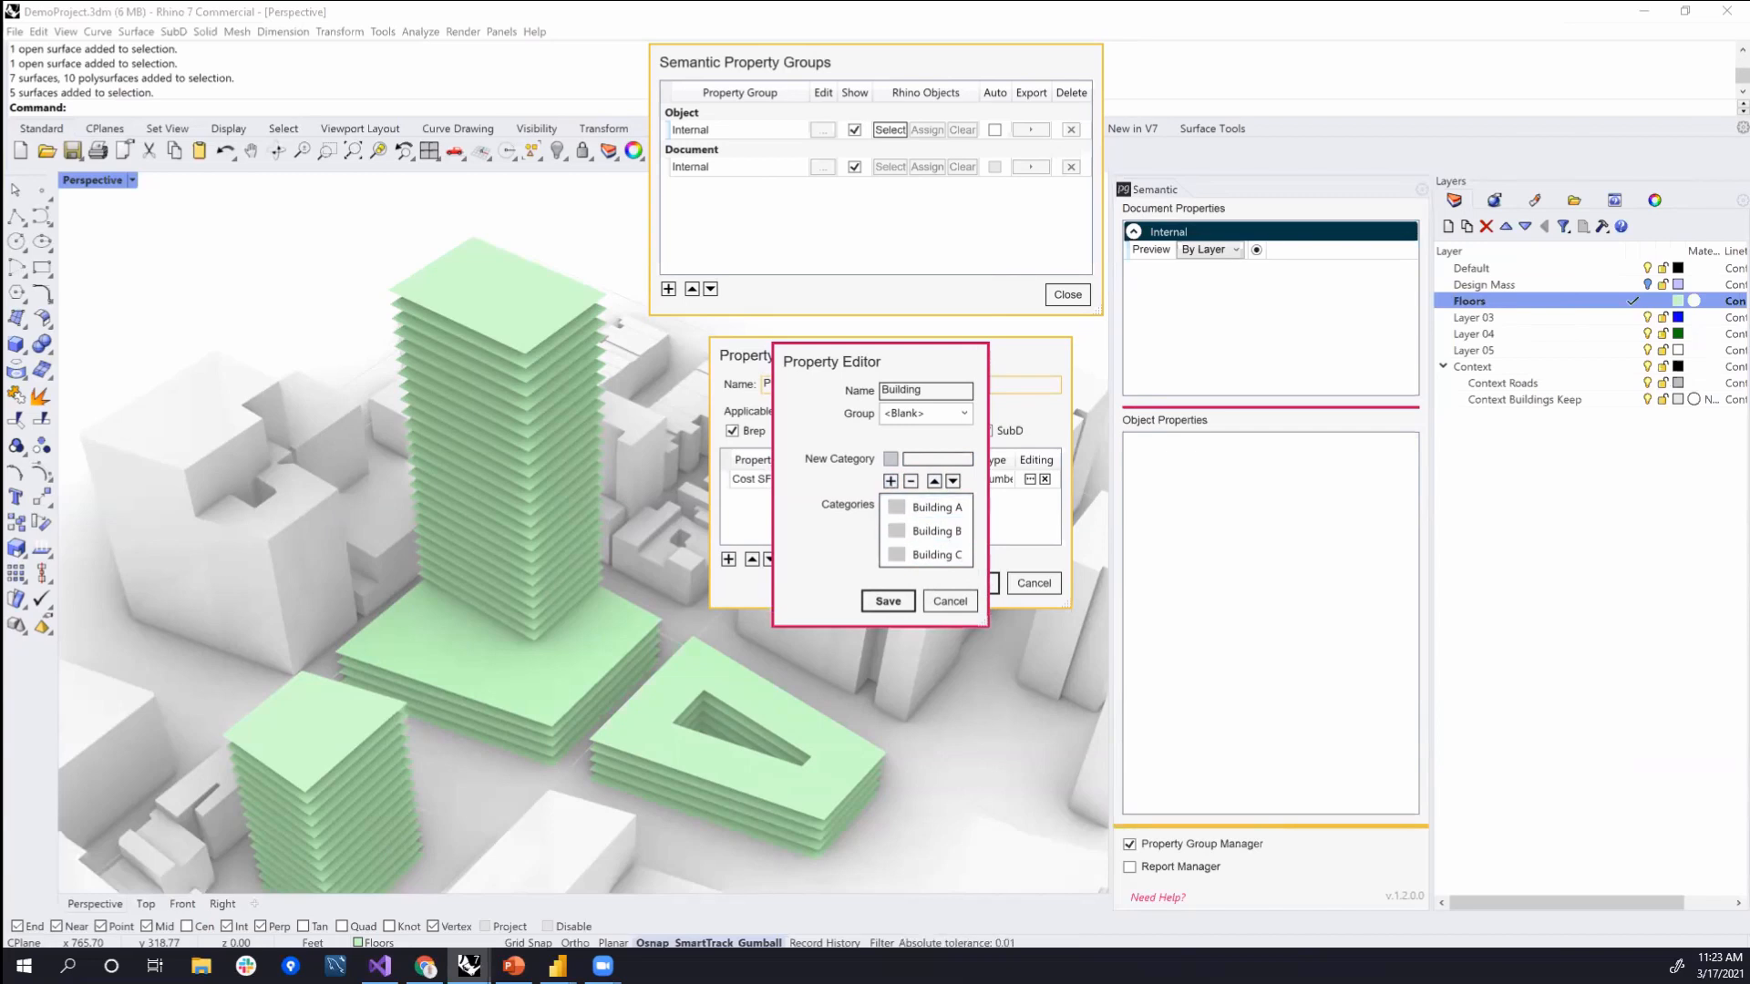
- Set the color of the Building A category to Gold
{"action": "left_click", "coordinate": [1257, 250]}
{"action": "scroll", "coordinate": [1130, 392], "scroll_direction": "down", "scroll_amount": 3}
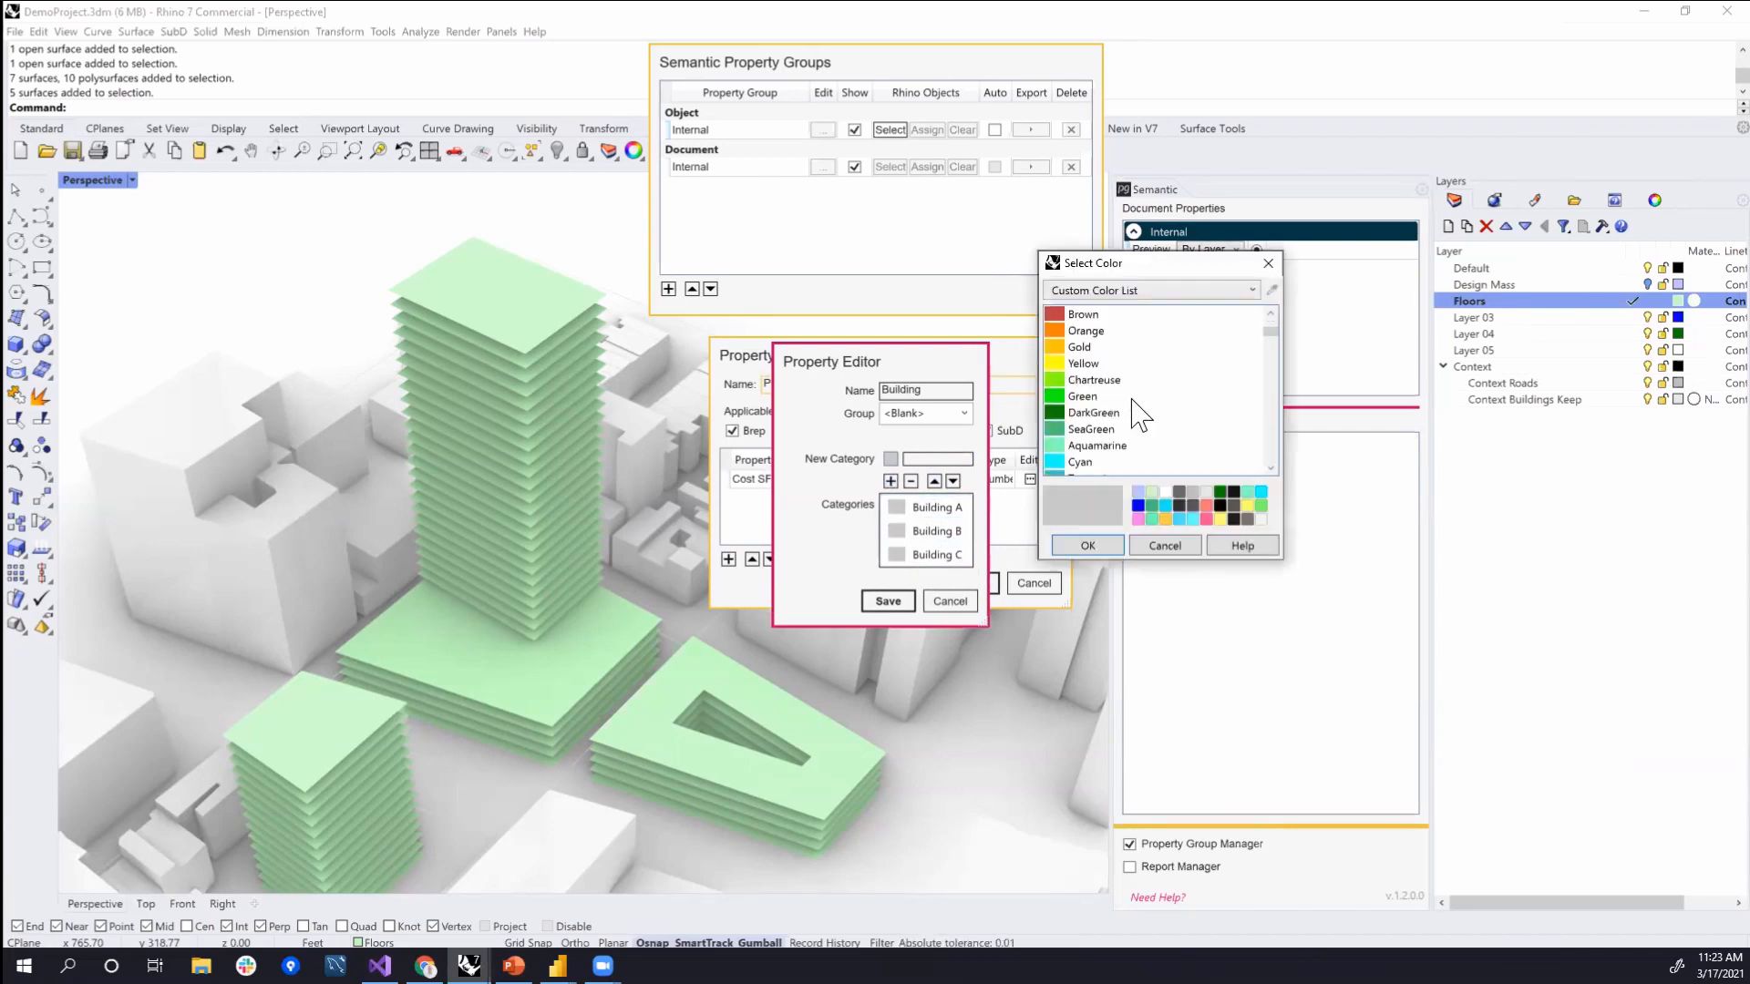
{"action": "left_click", "coordinate": [1075, 347]}
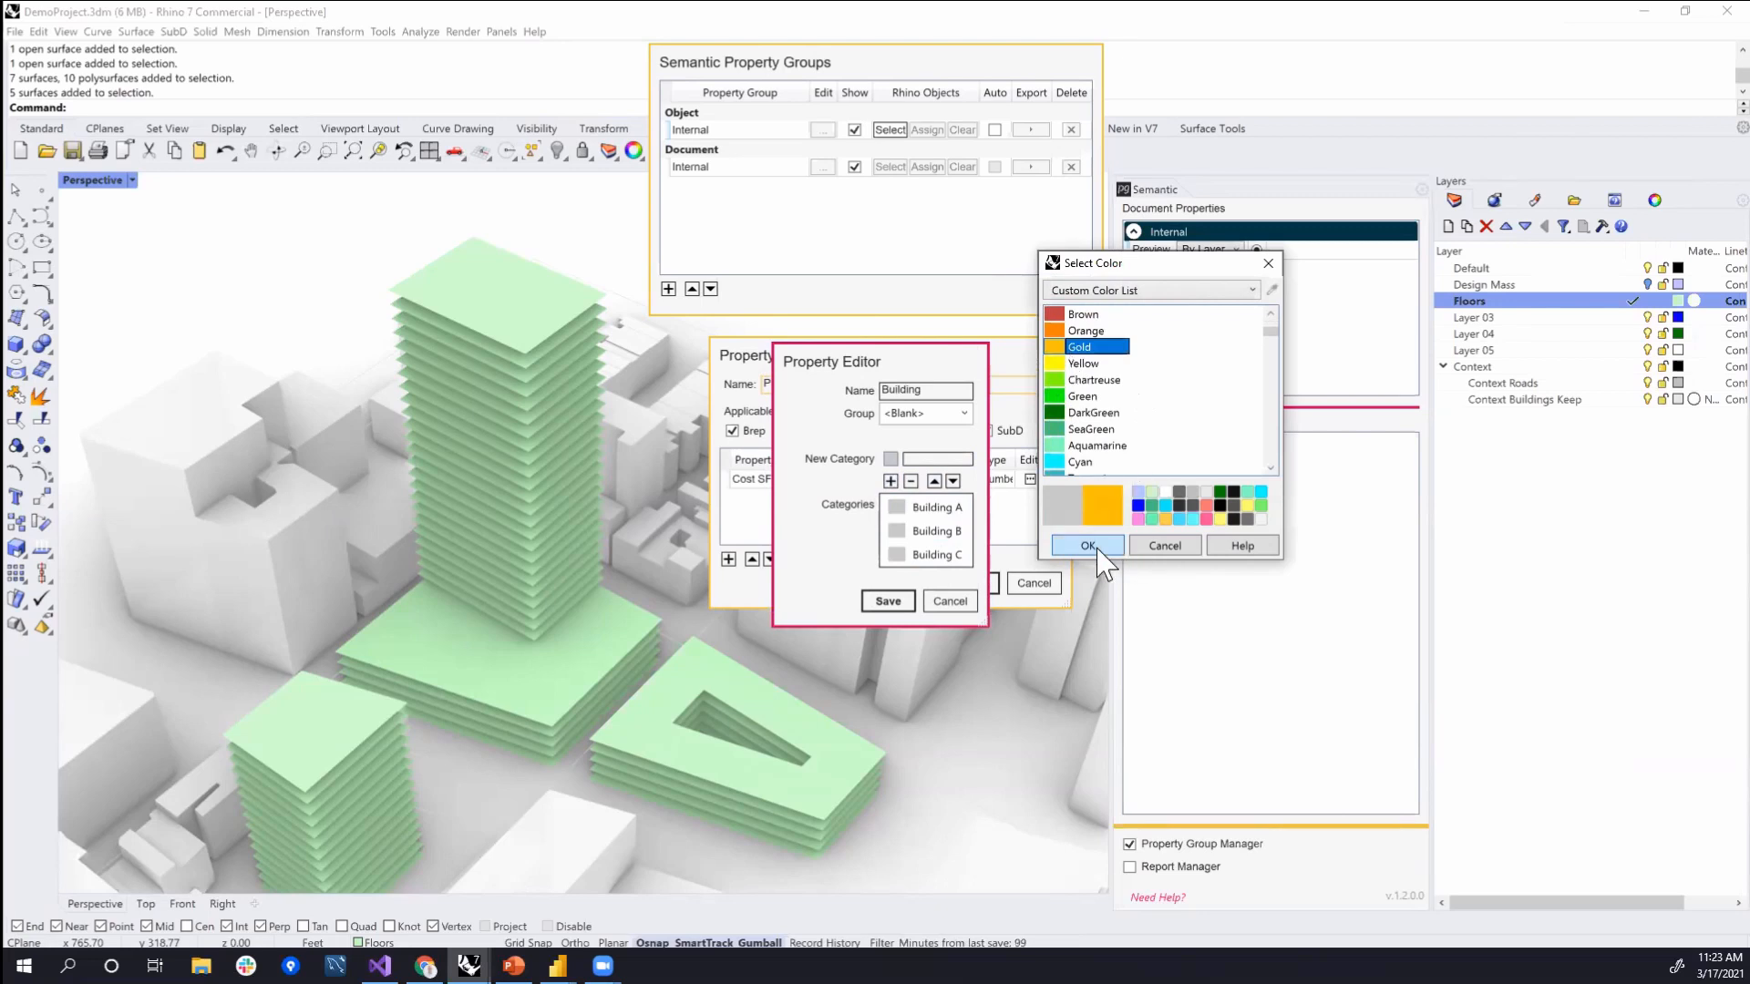
{"action": "left_click", "coordinate": [1087, 545]}
- Set the color of the Building B category to a light magenta pink
{"action": "double_click", "coordinate": [897, 530]}
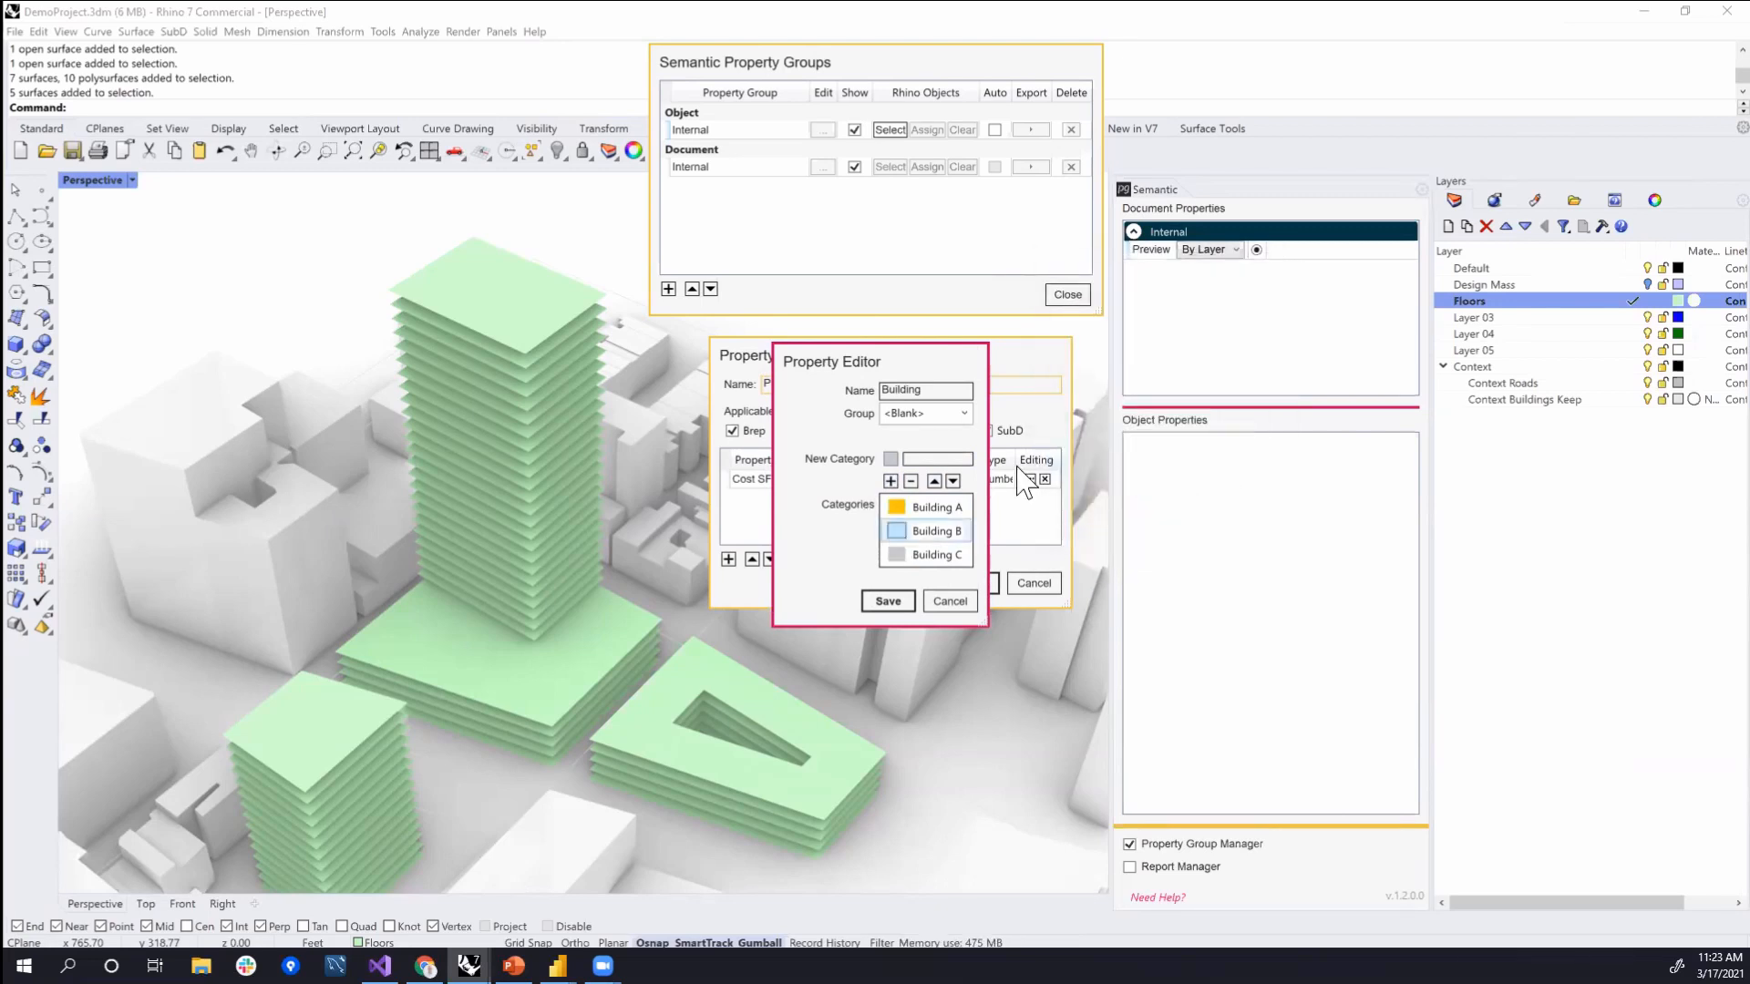
{"action": "scroll", "coordinate": [1112, 442], "scroll_direction": "down", "scroll_amount": 4}
{"action": "scroll", "coordinate": [1112, 442], "scroll_direction": "down", "scroll_amount": 2}
{"action": "left_click", "coordinate": [1060, 380]}
{"action": "left_click", "coordinate": [1087, 545]}
- Set the color of the Building C category to the lightest green and save the Building property
{"action": "left_click", "coordinate": [907, 556]}
{"action": "left_click", "coordinate": [905, 557]}
{"action": "scroll", "coordinate": [1224, 404], "scroll_direction": "down", "scroll_amount": 5}
{"action": "scroll", "coordinate": [1226, 406], "scroll_direction": "down", "scroll_amount": 3}
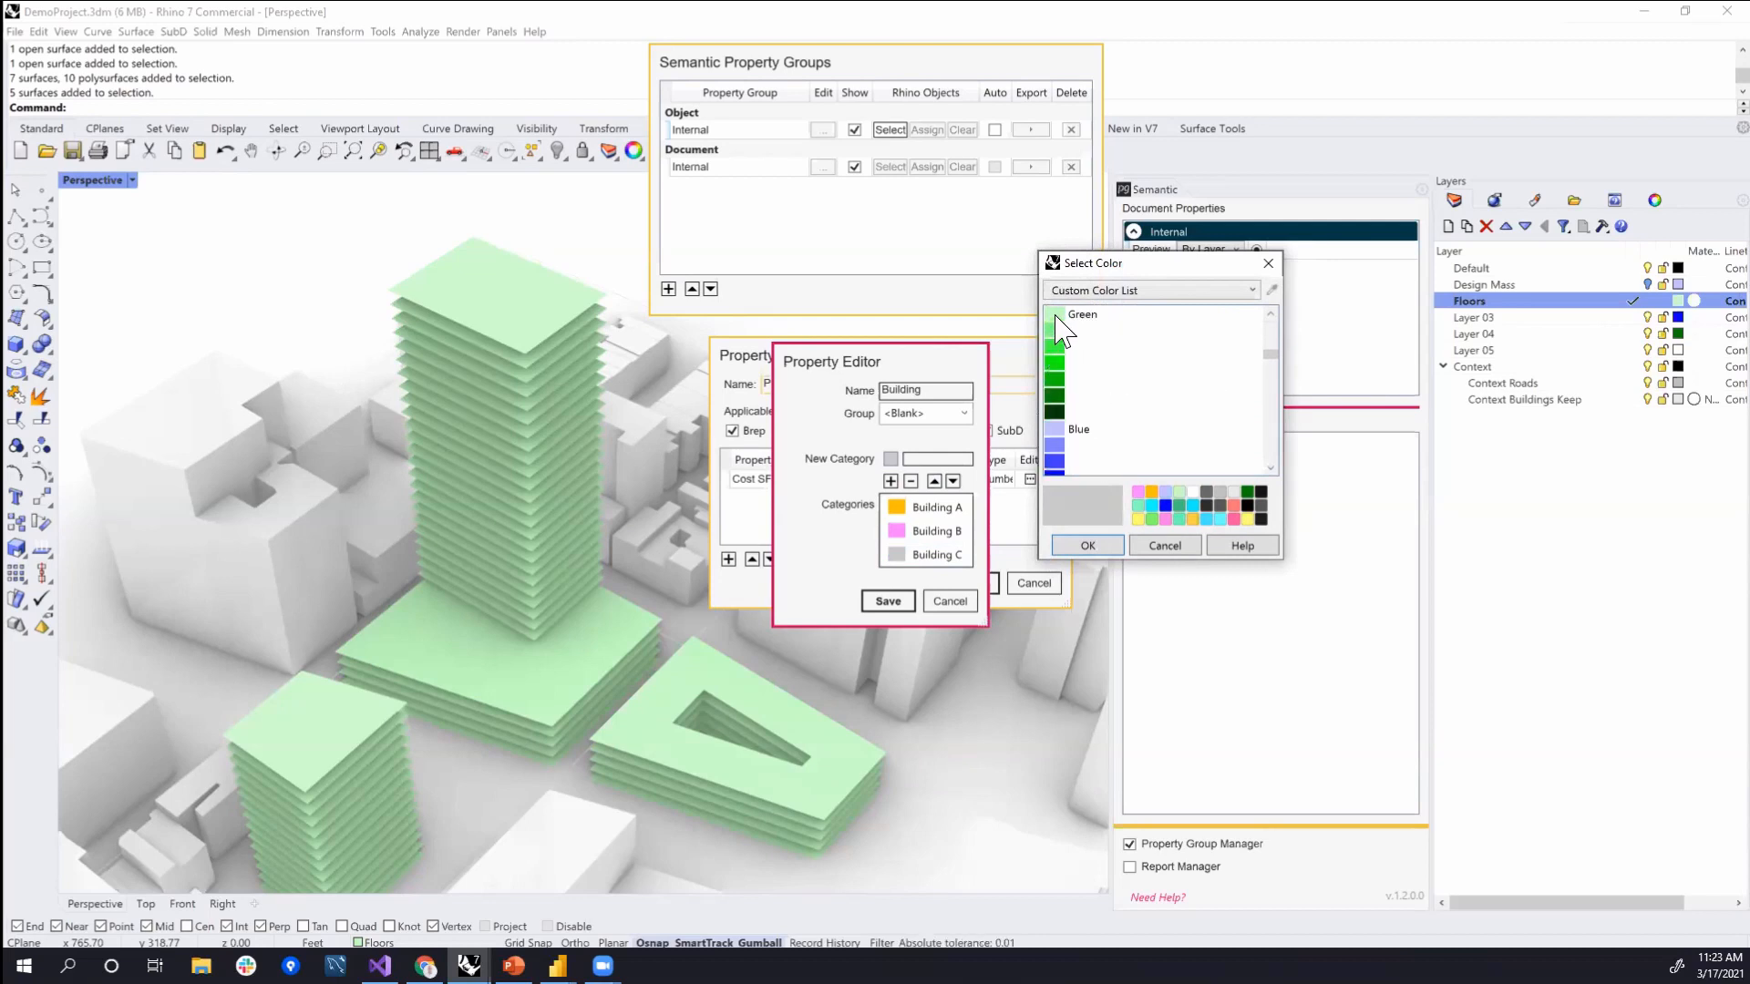
{"action": "left_click", "coordinate": [1056, 319]}
{"action": "left_click", "coordinate": [1087, 545]}
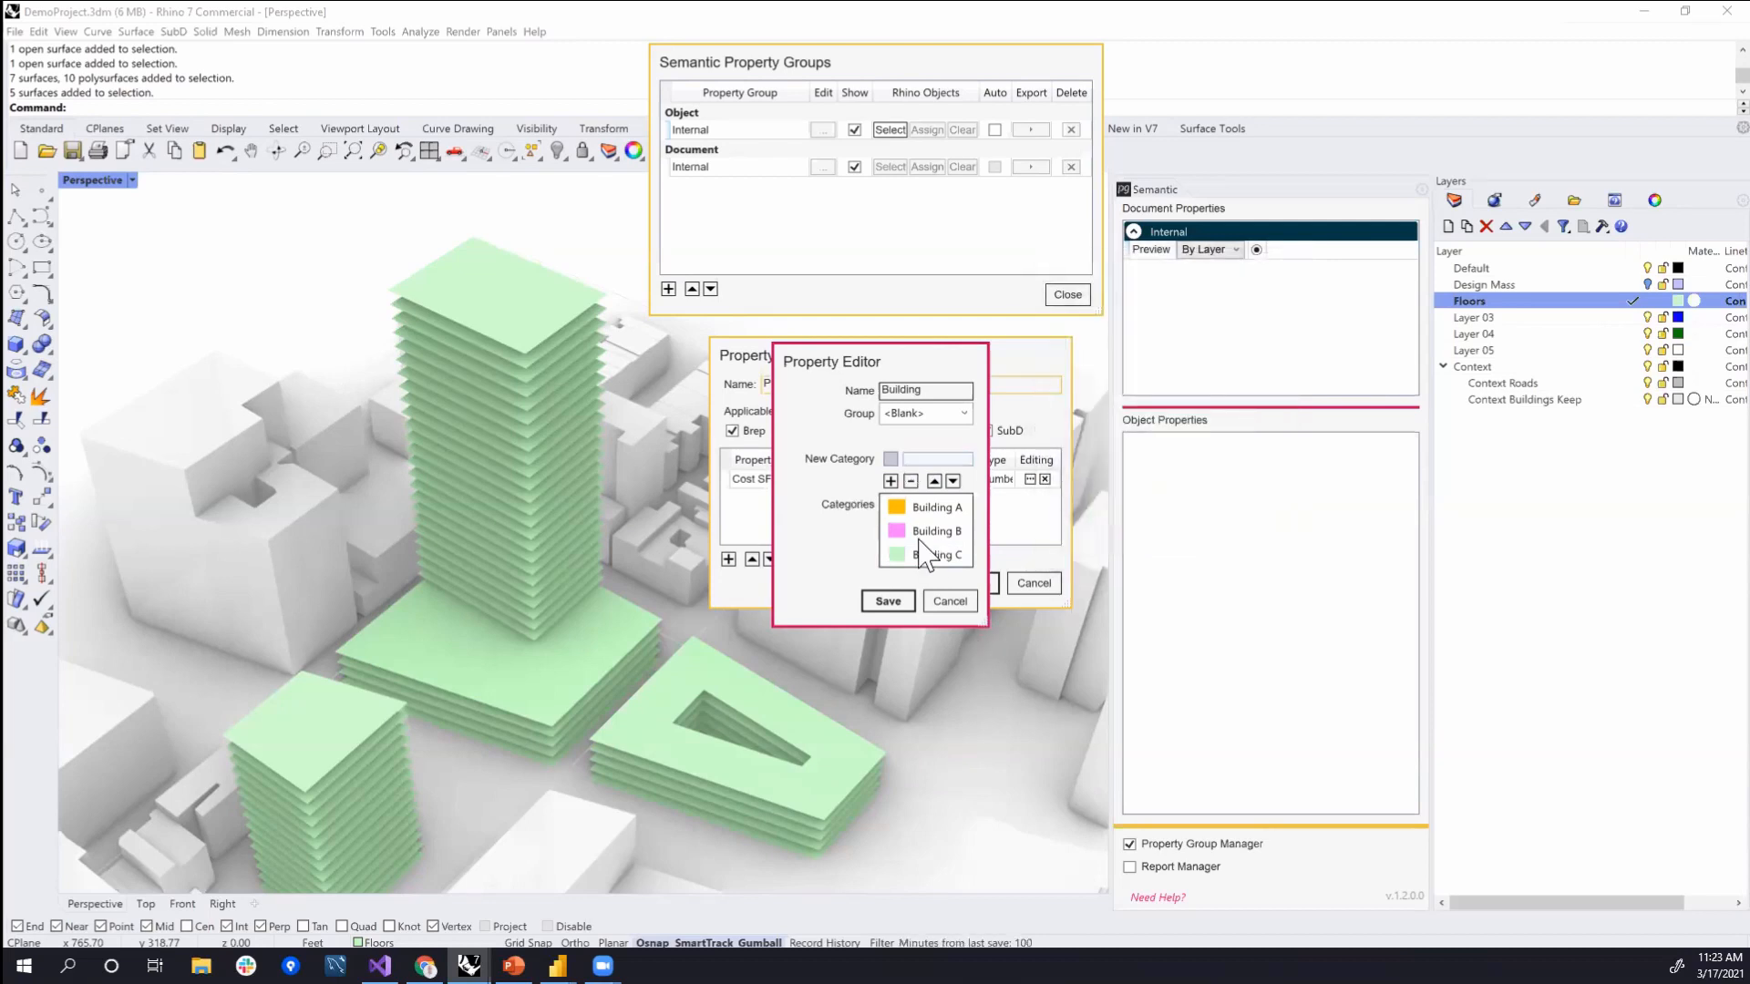
{"action": "left_click", "coordinate": [888, 601]}
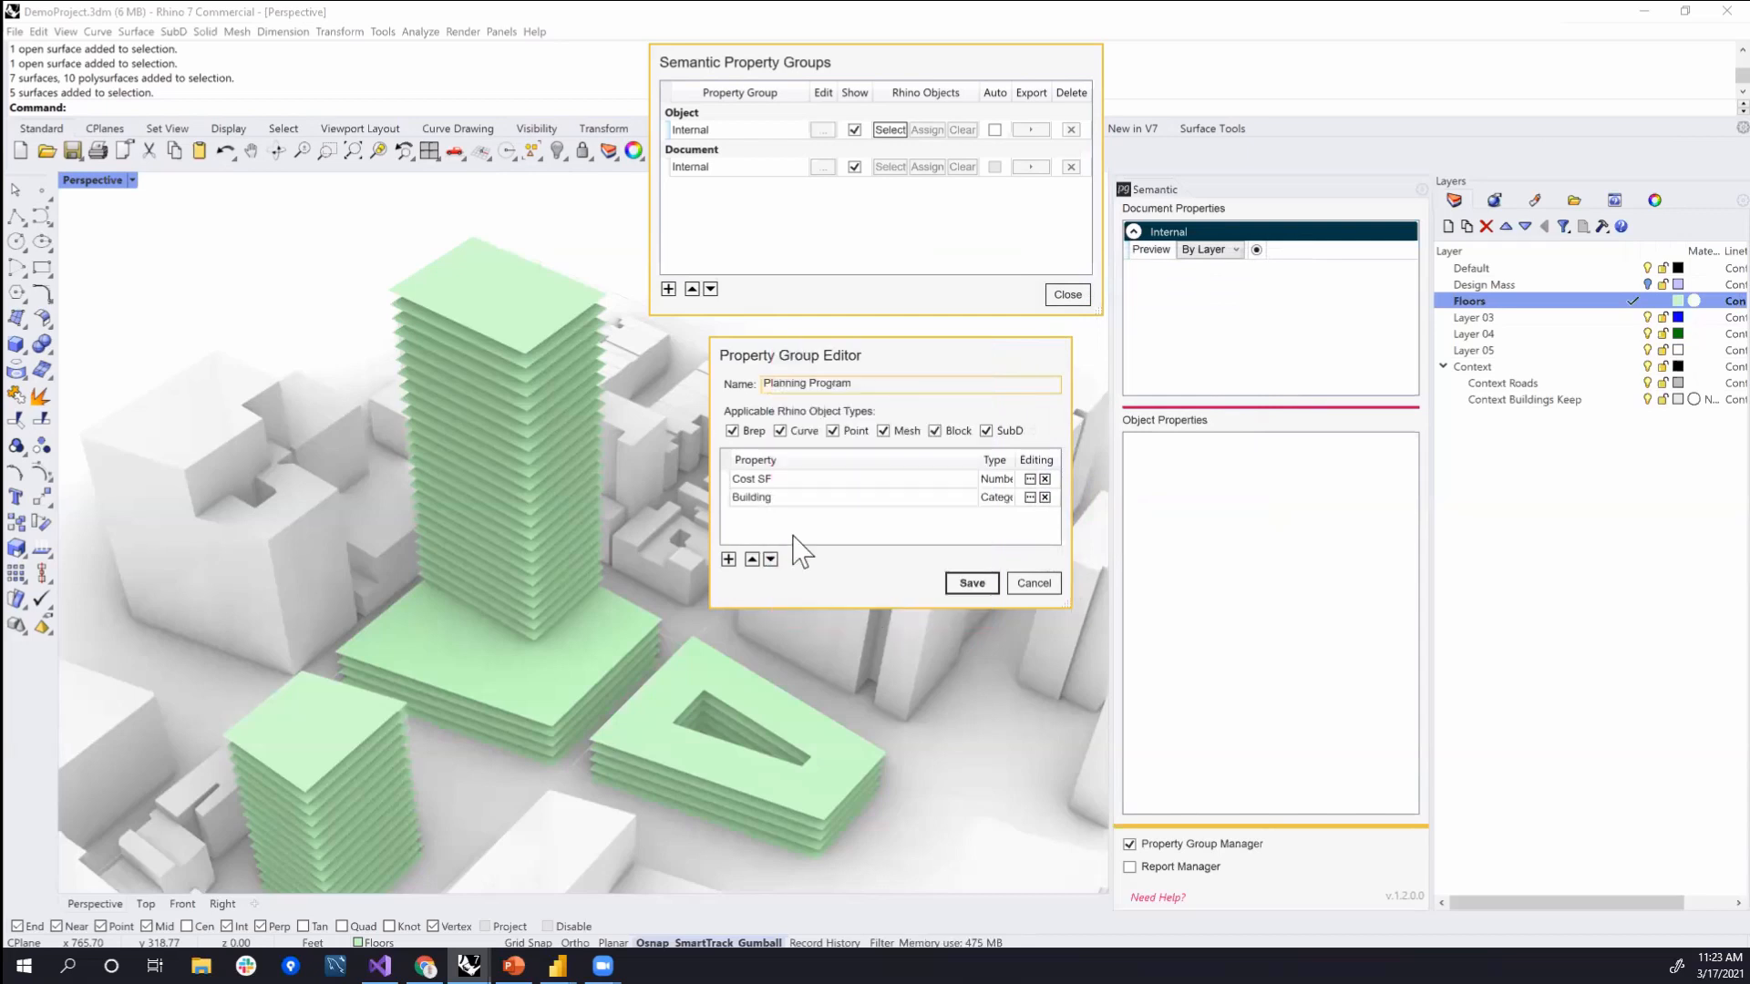
- Start a category property named Program with the categories Office, Residential, Retail and Hotel
{"action": "left_click", "coordinate": [728, 560]}
{"action": "left_click", "coordinate": [667, 610]}
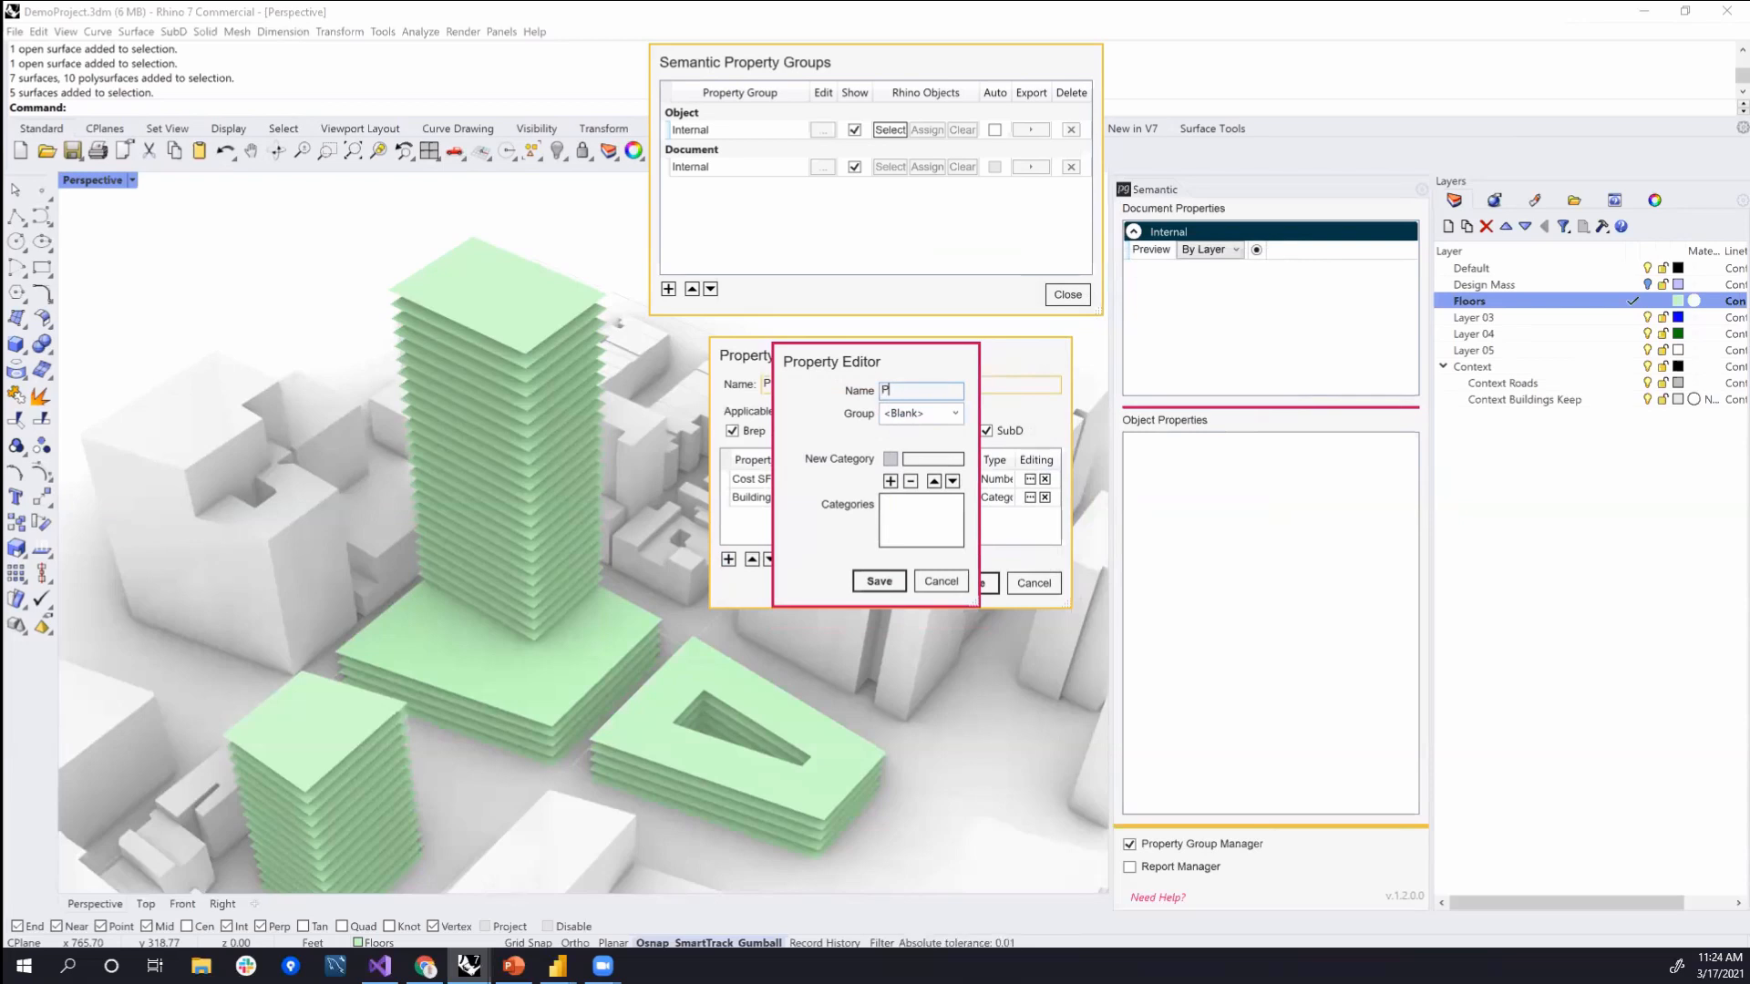
{"action": "left_click", "coordinate": [919, 457]}
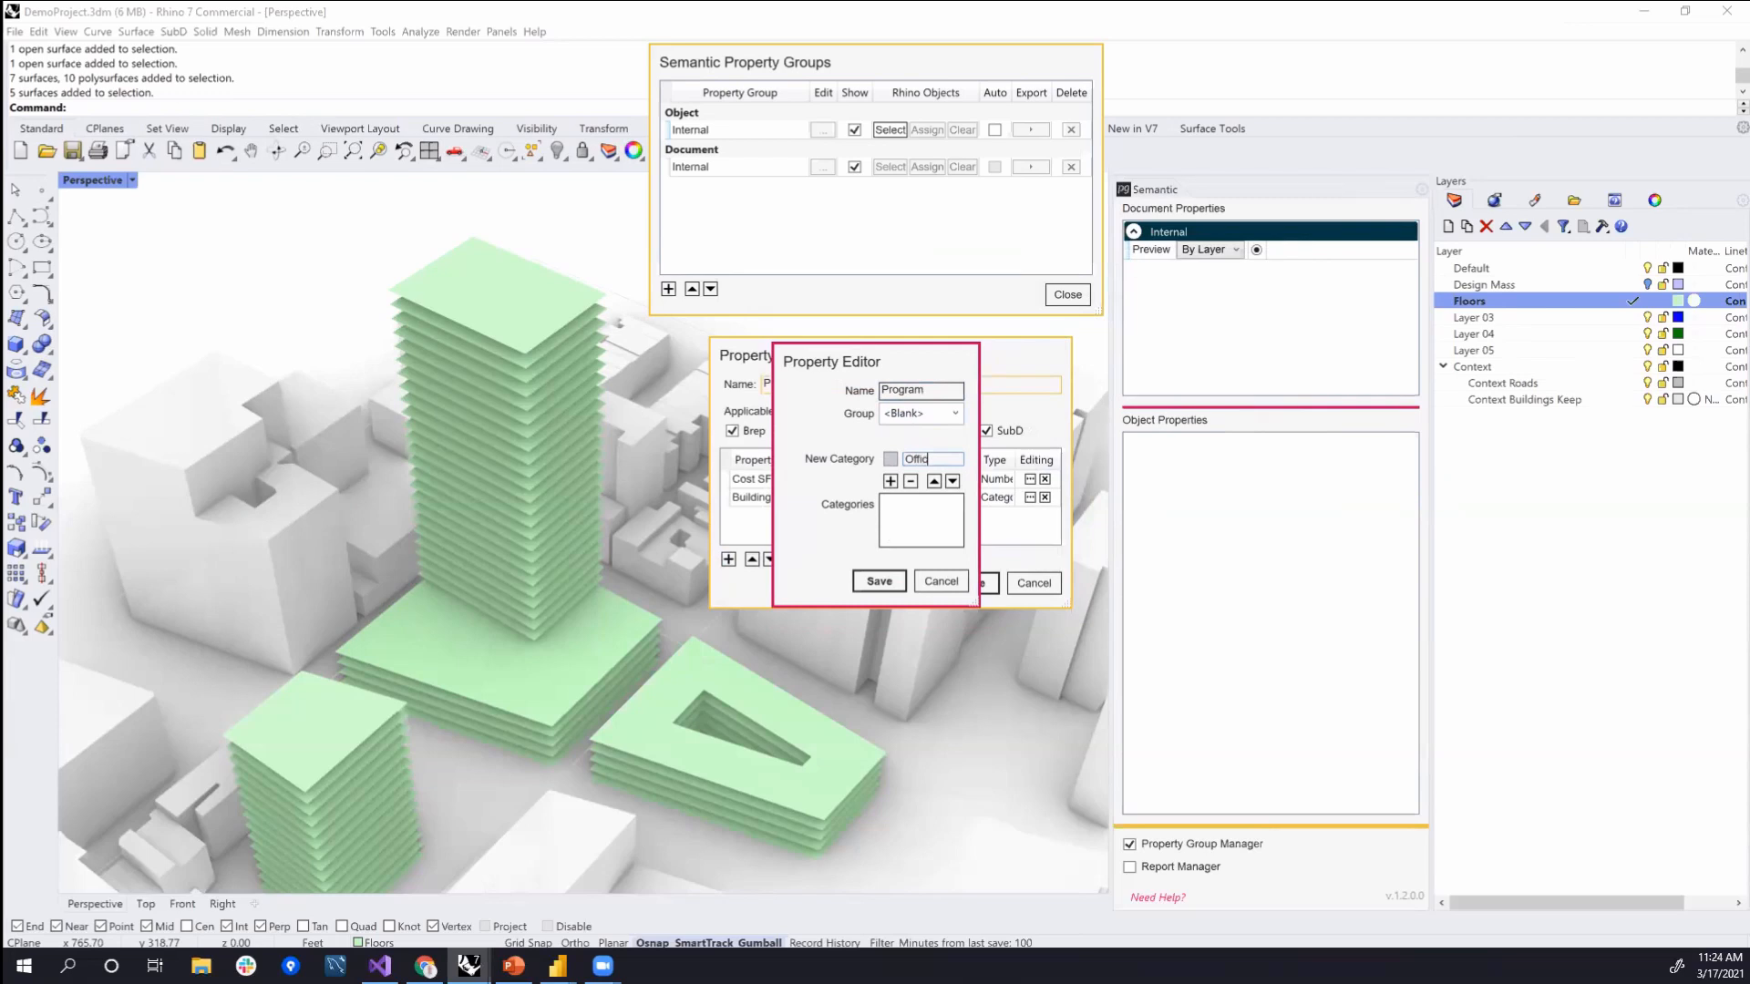
{"action": "left_click", "coordinate": [889, 481]}
{"action": "type", "text": "Residential"}
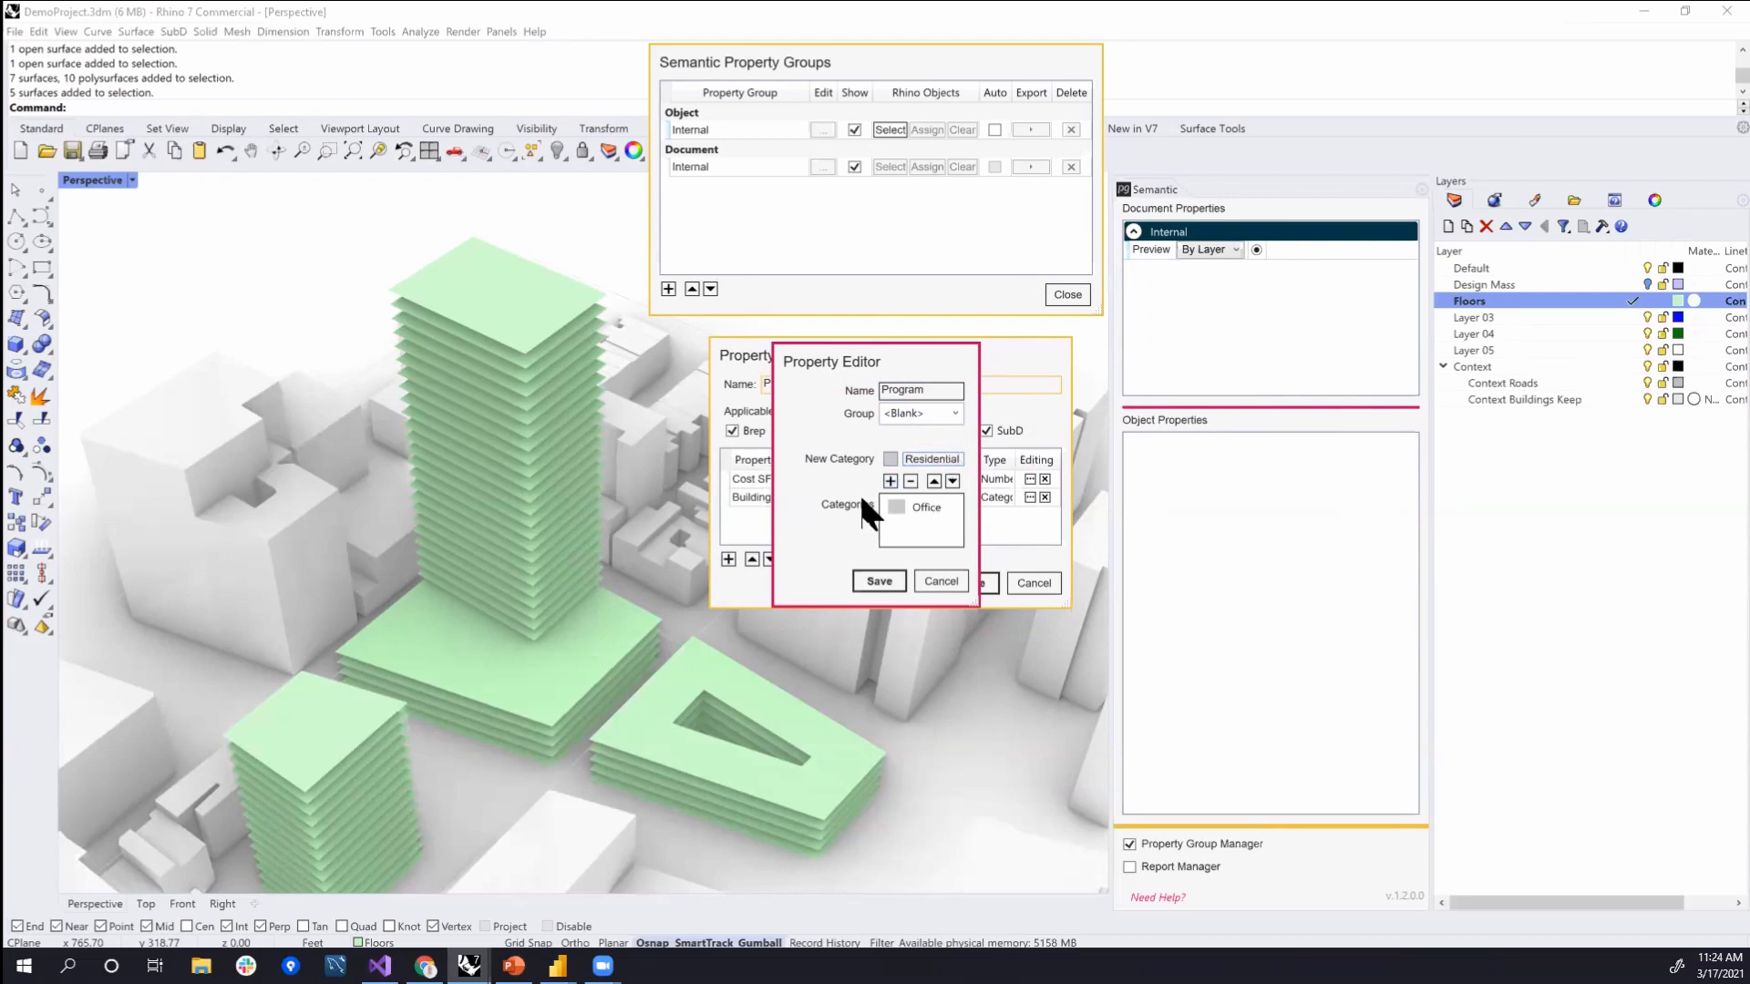
{"action": "left_click", "coordinate": [887, 481]}
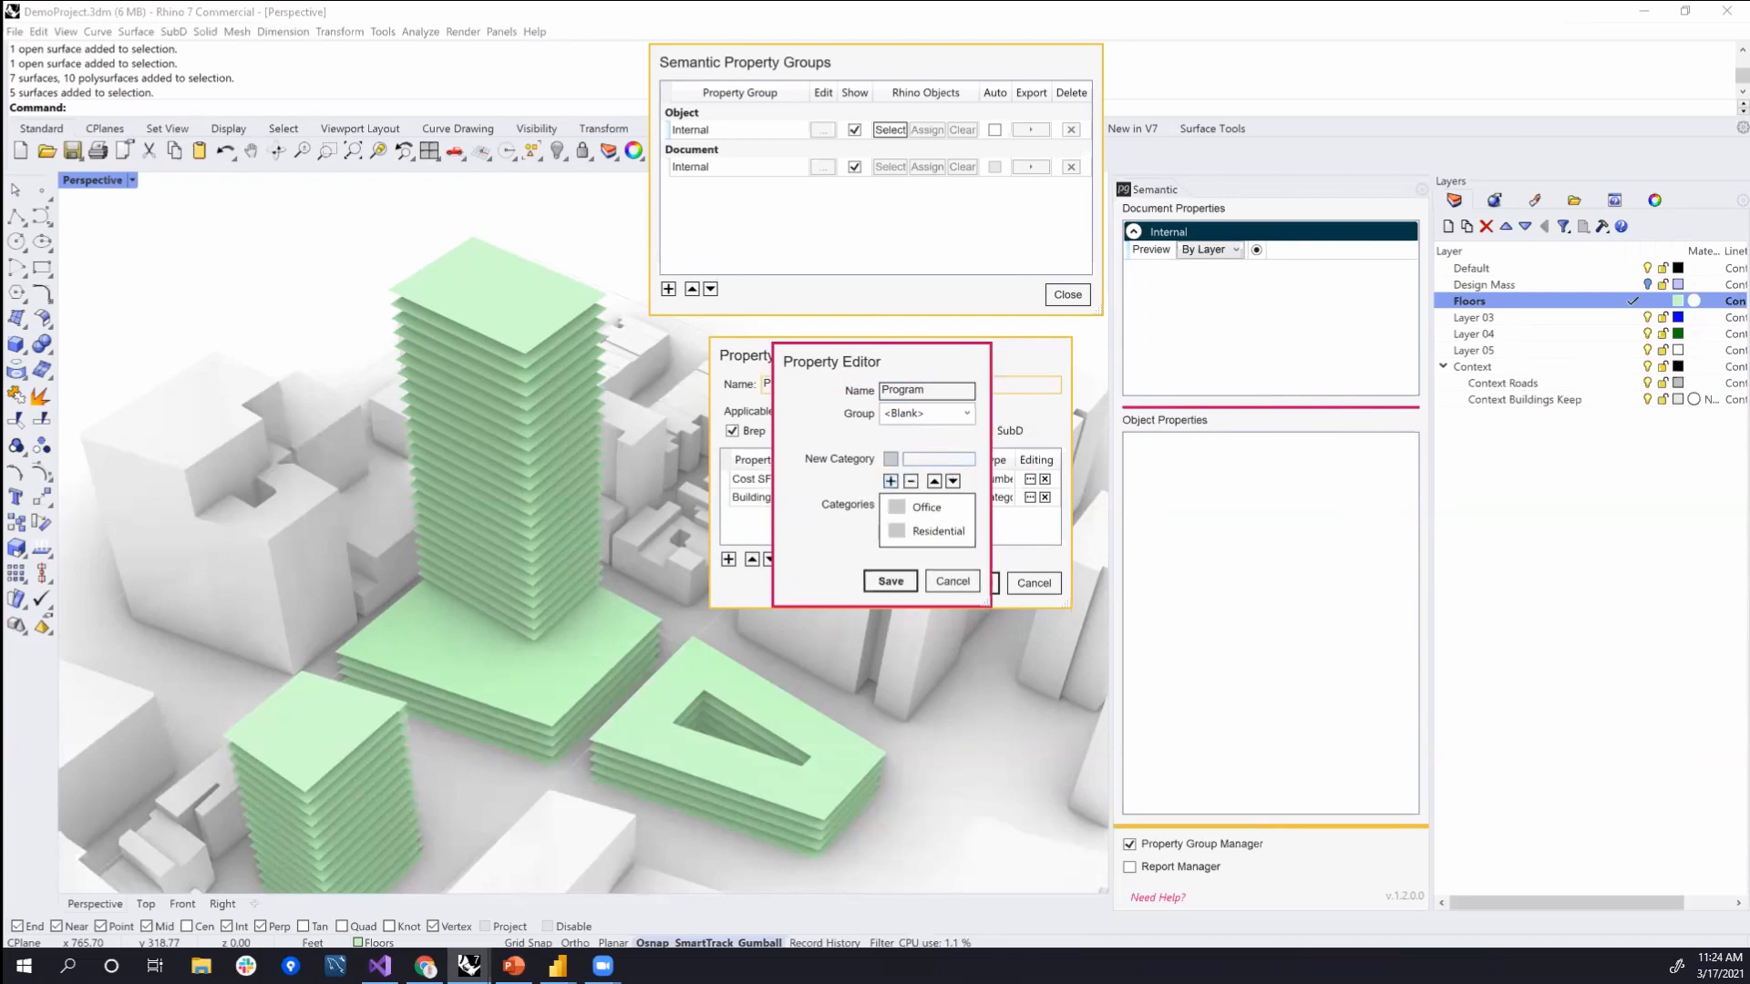
{"action": "left_click", "coordinate": [890, 480]}
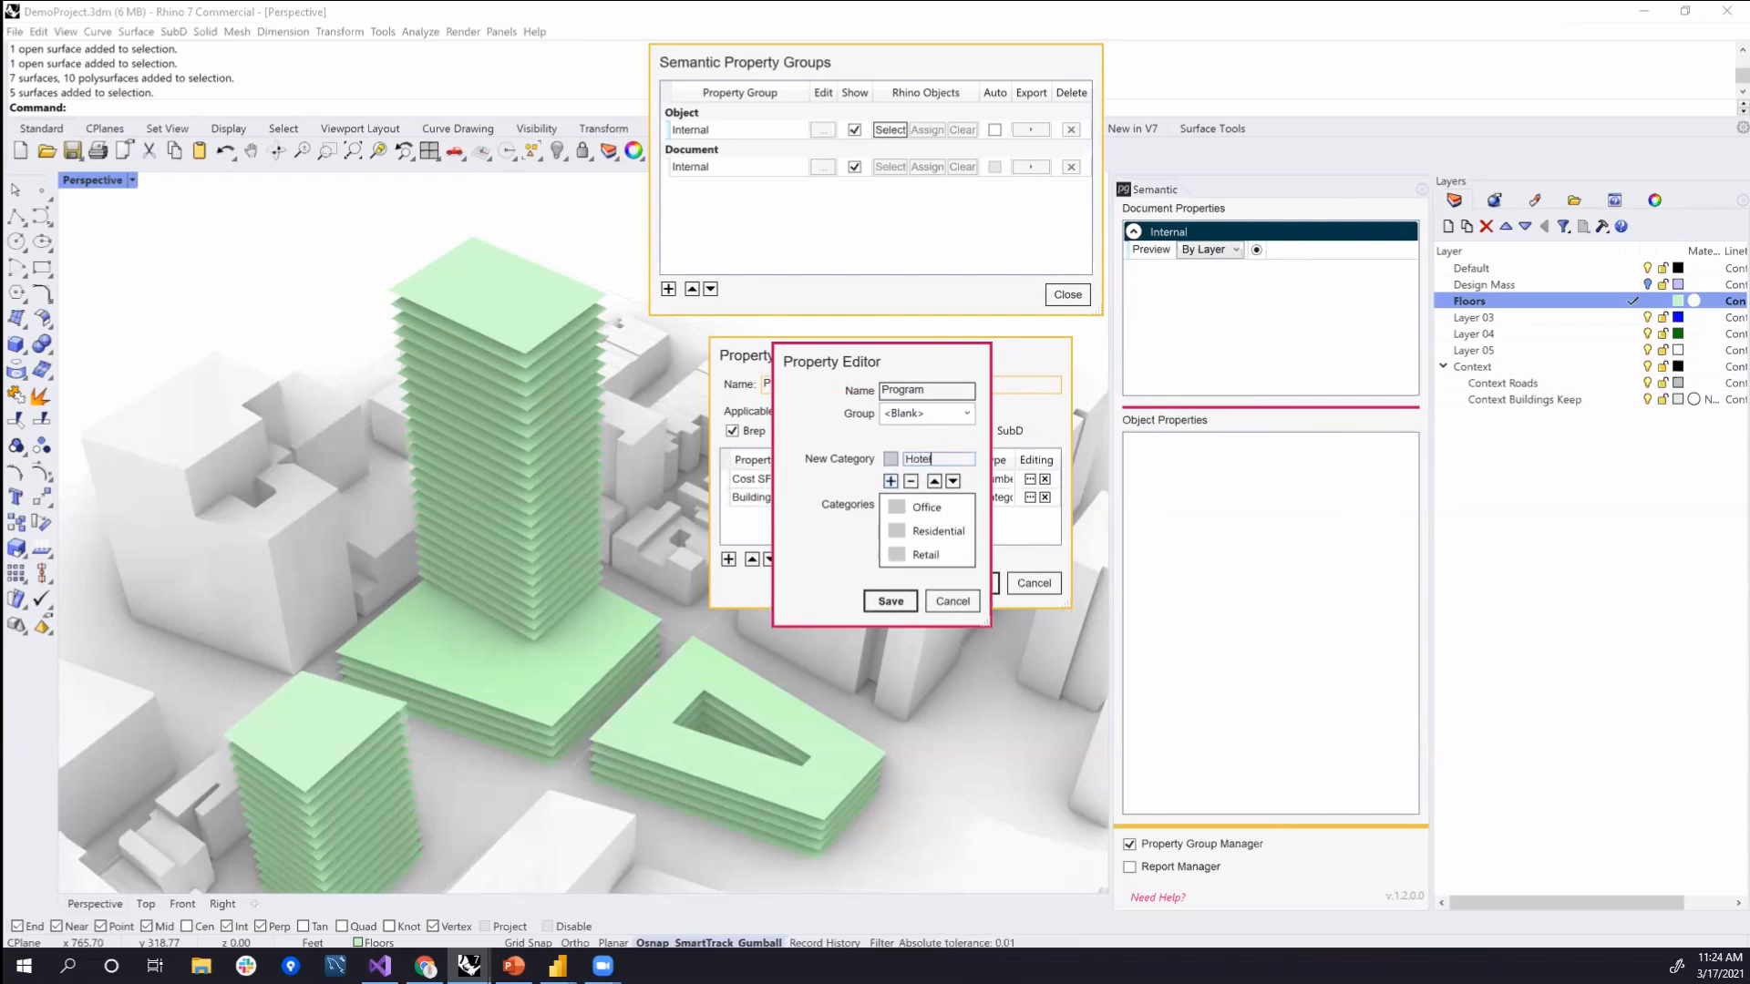
{"action": "left_click", "coordinate": [891, 480]}
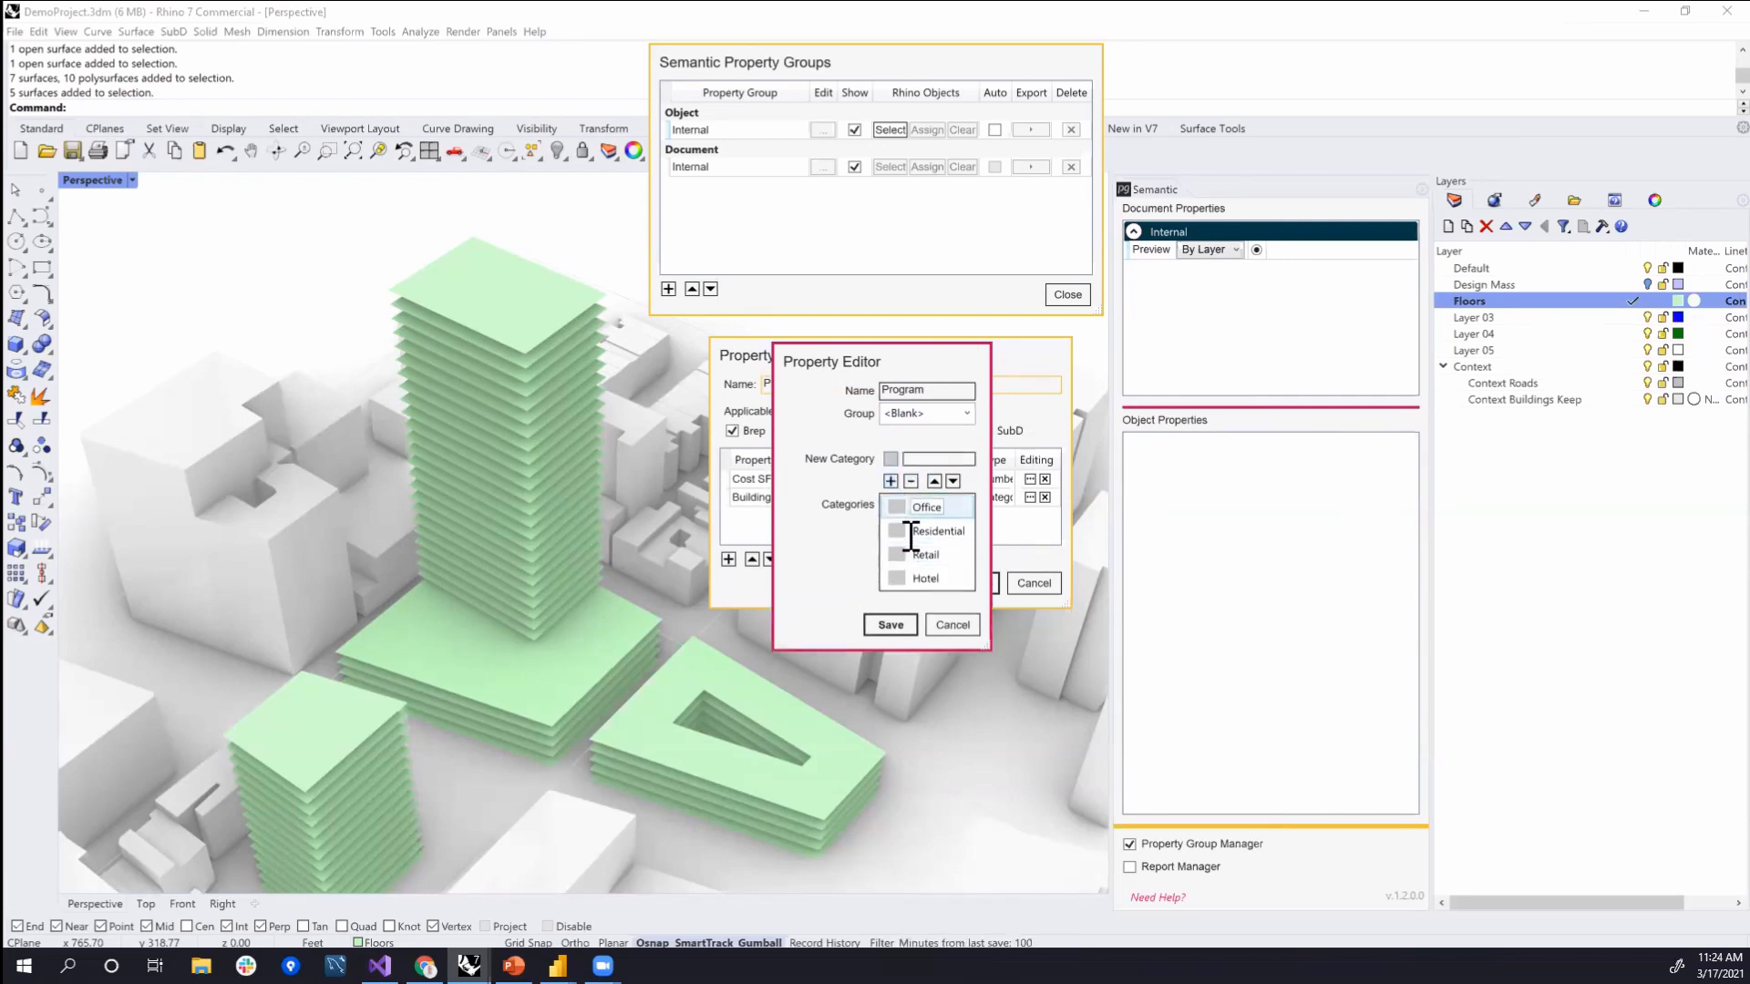
- Set the color of the Office category to Chartreuse
{"action": "left_click", "coordinate": [897, 509]}
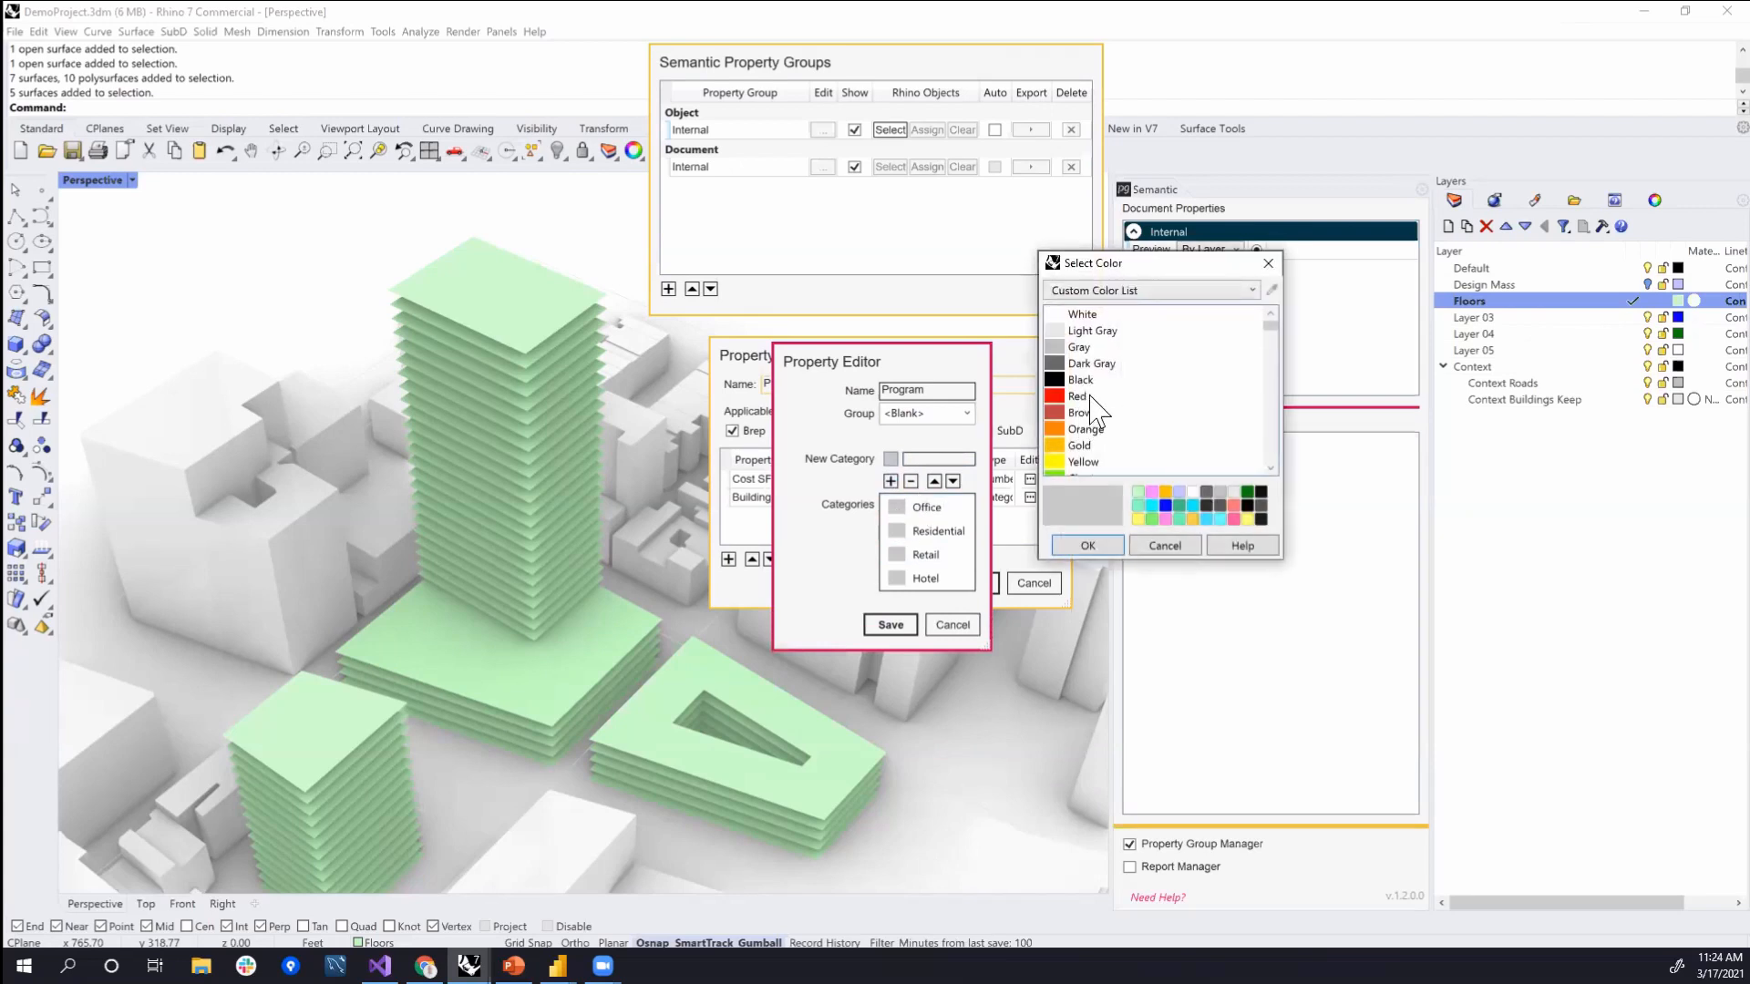
{"action": "scroll", "coordinate": [1121, 401], "scroll_direction": "down", "scroll_amount": 1}
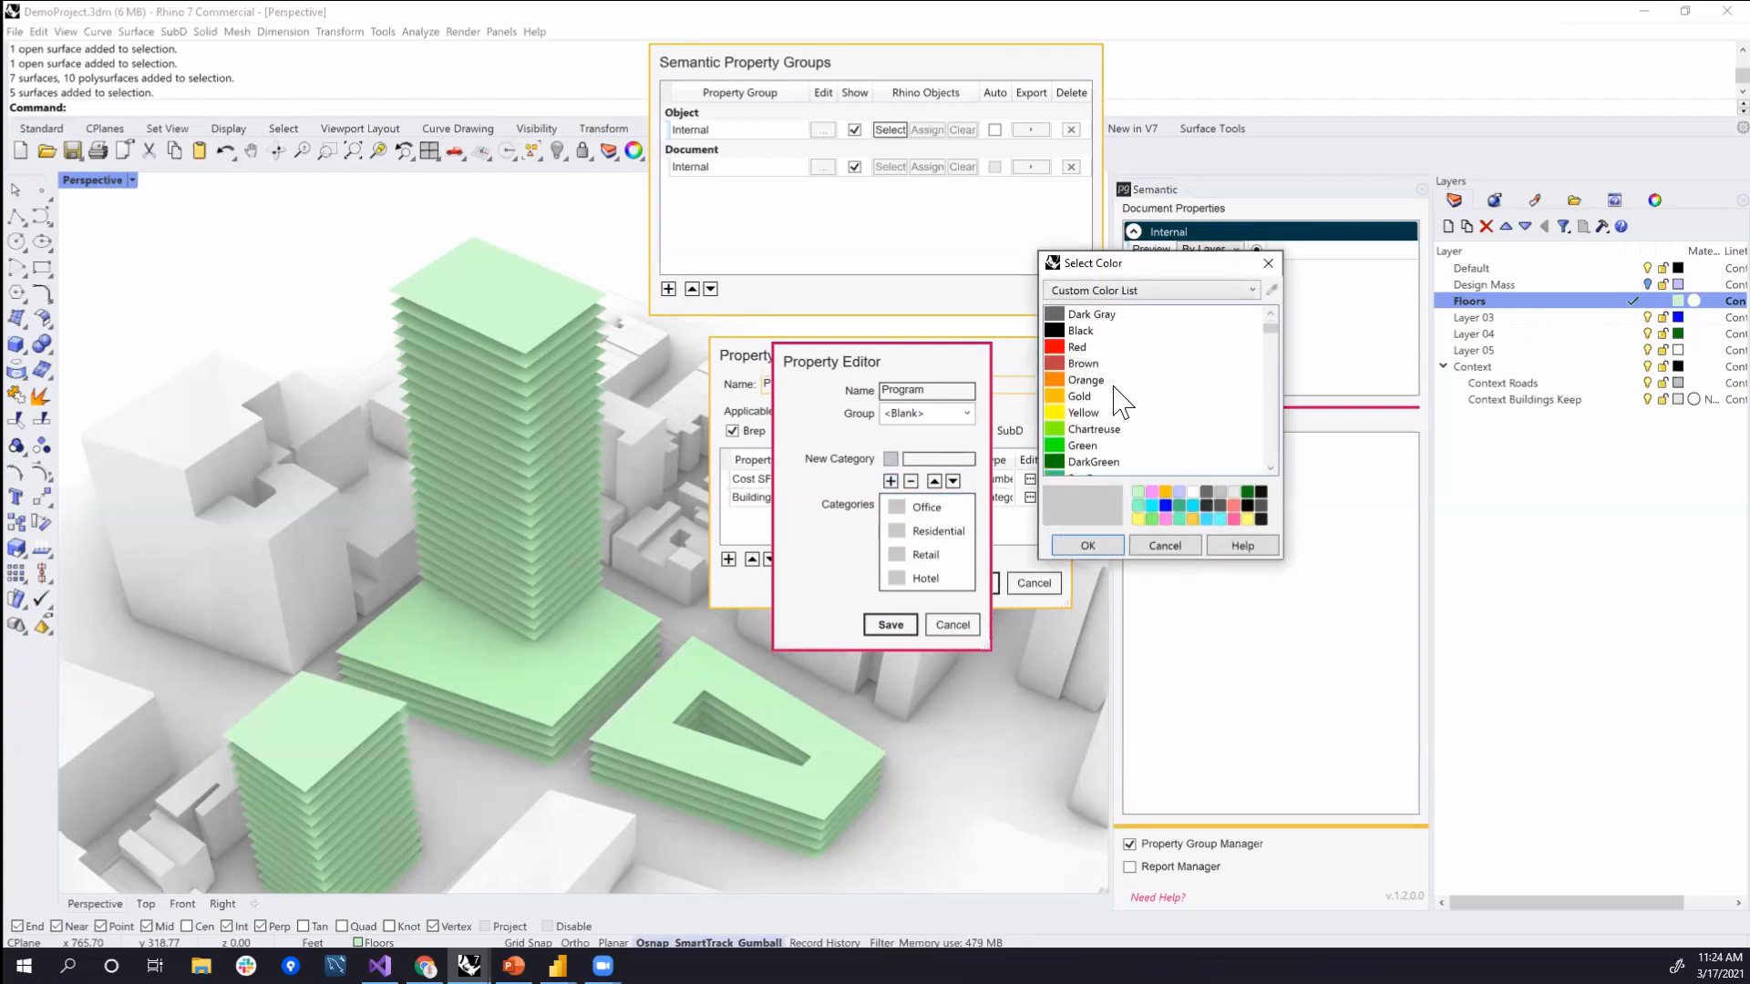
{"action": "left_click", "coordinate": [1098, 428]}
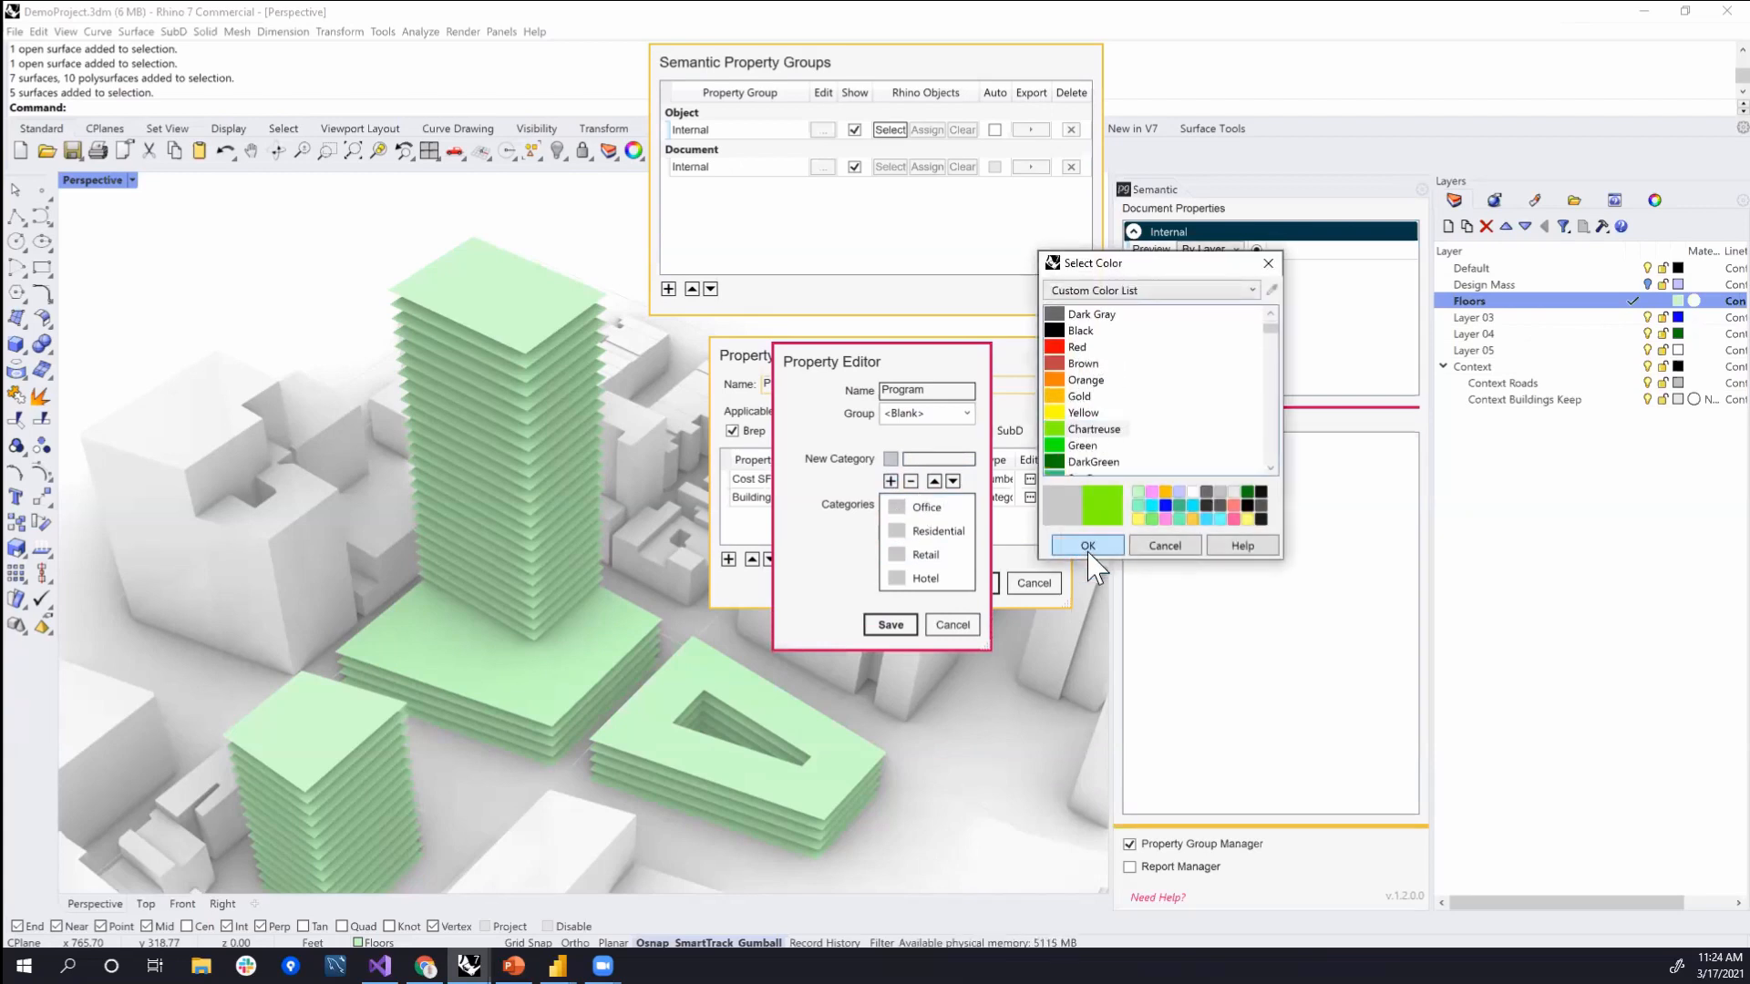
{"action": "left_click", "coordinate": [1087, 545]}
- Set the color of the Residential category to Blue
{"action": "left_click", "coordinate": [899, 532]}
{"action": "scroll", "coordinate": [1075, 383], "scroll_direction": "down", "scroll_amount": 4}
{"action": "left_click", "coordinate": [1072, 364]}
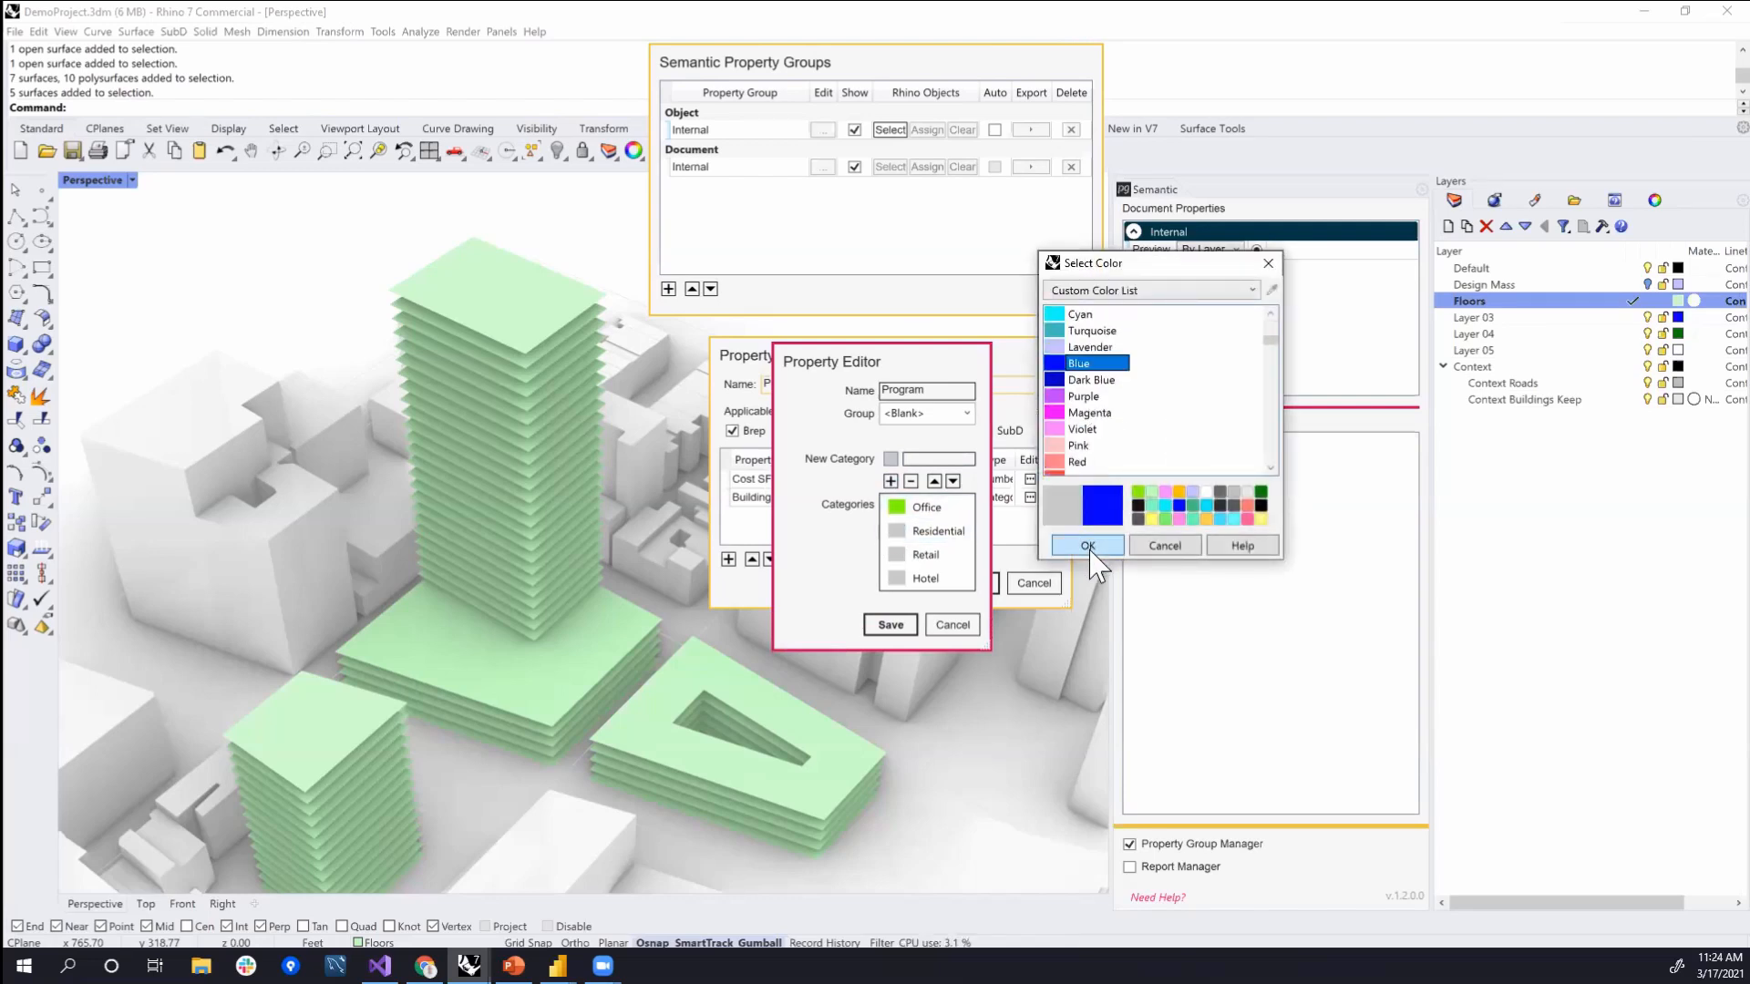
{"action": "left_click", "coordinate": [1087, 545]}
- Set the color of the Retail category to Lavender
{"action": "left_click", "coordinate": [897, 555]}
{"action": "scroll", "coordinate": [1216, 404], "scroll_direction": "down", "scroll_amount": 4}
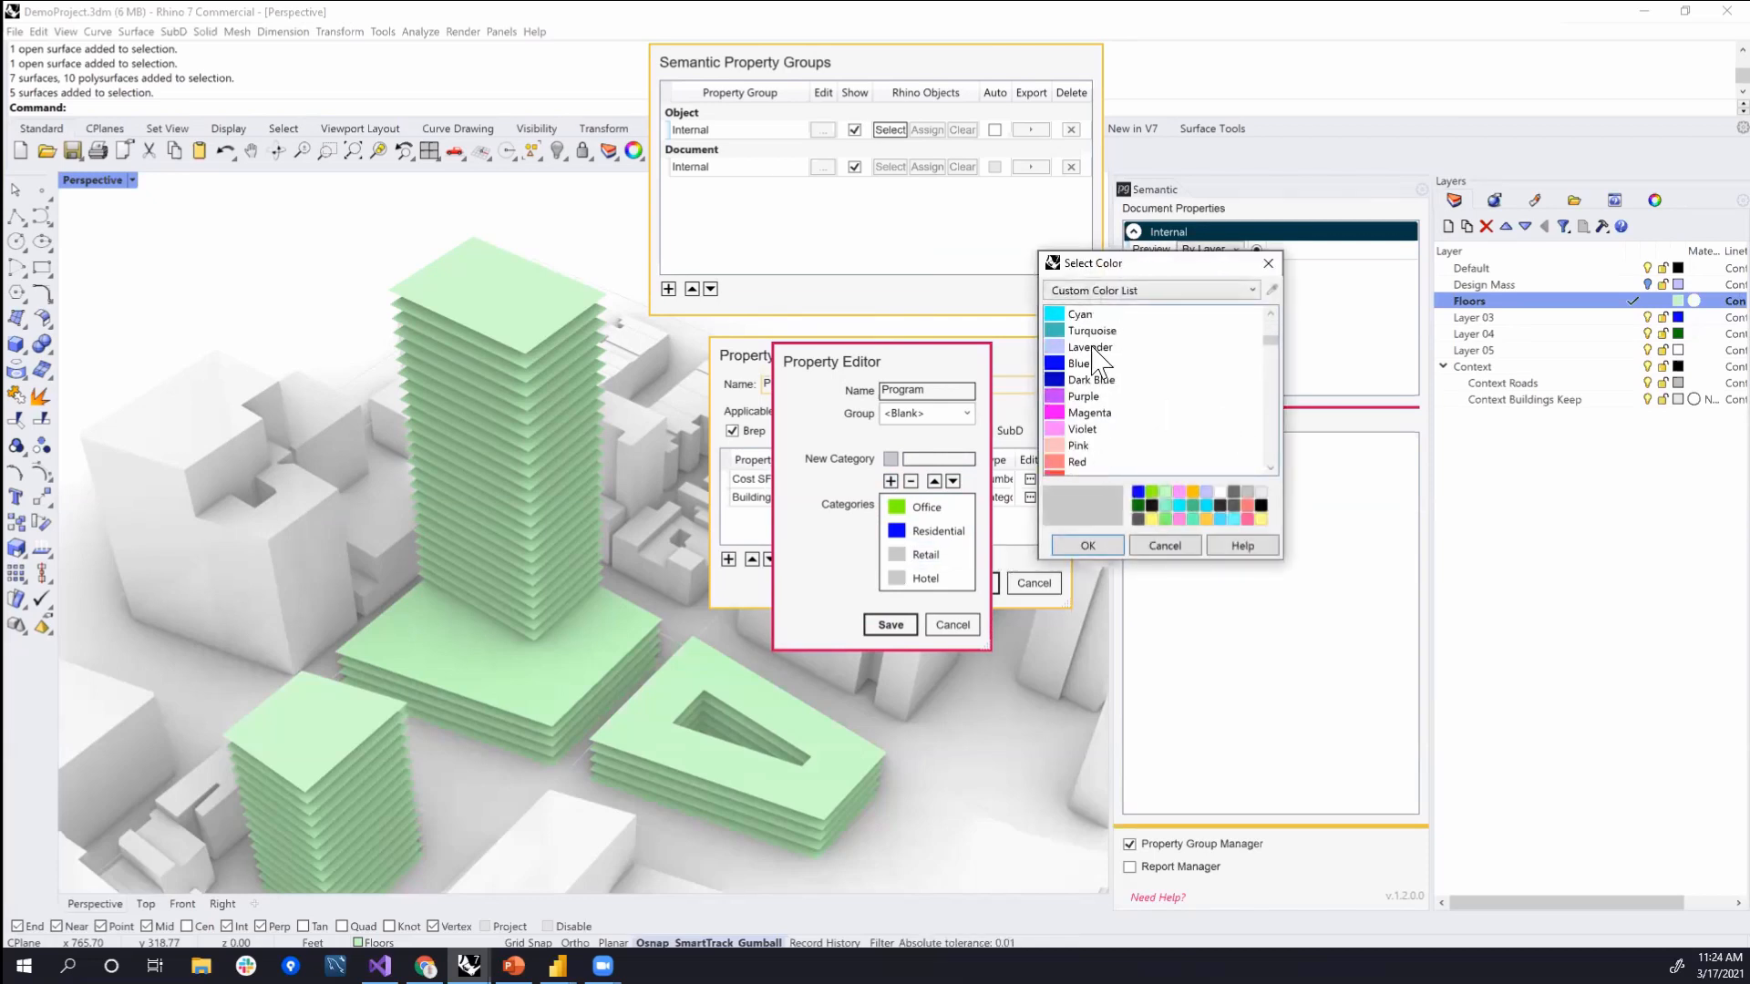
{"action": "left_click", "coordinate": [1090, 347]}
{"action": "left_click", "coordinate": [1087, 545]}
- Set the color of the Hotel category to Salmon and save the Program property
{"action": "left_click", "coordinate": [897, 577]}
{"action": "scroll", "coordinate": [1191, 418], "scroll_direction": "down", "scroll_amount": 5}
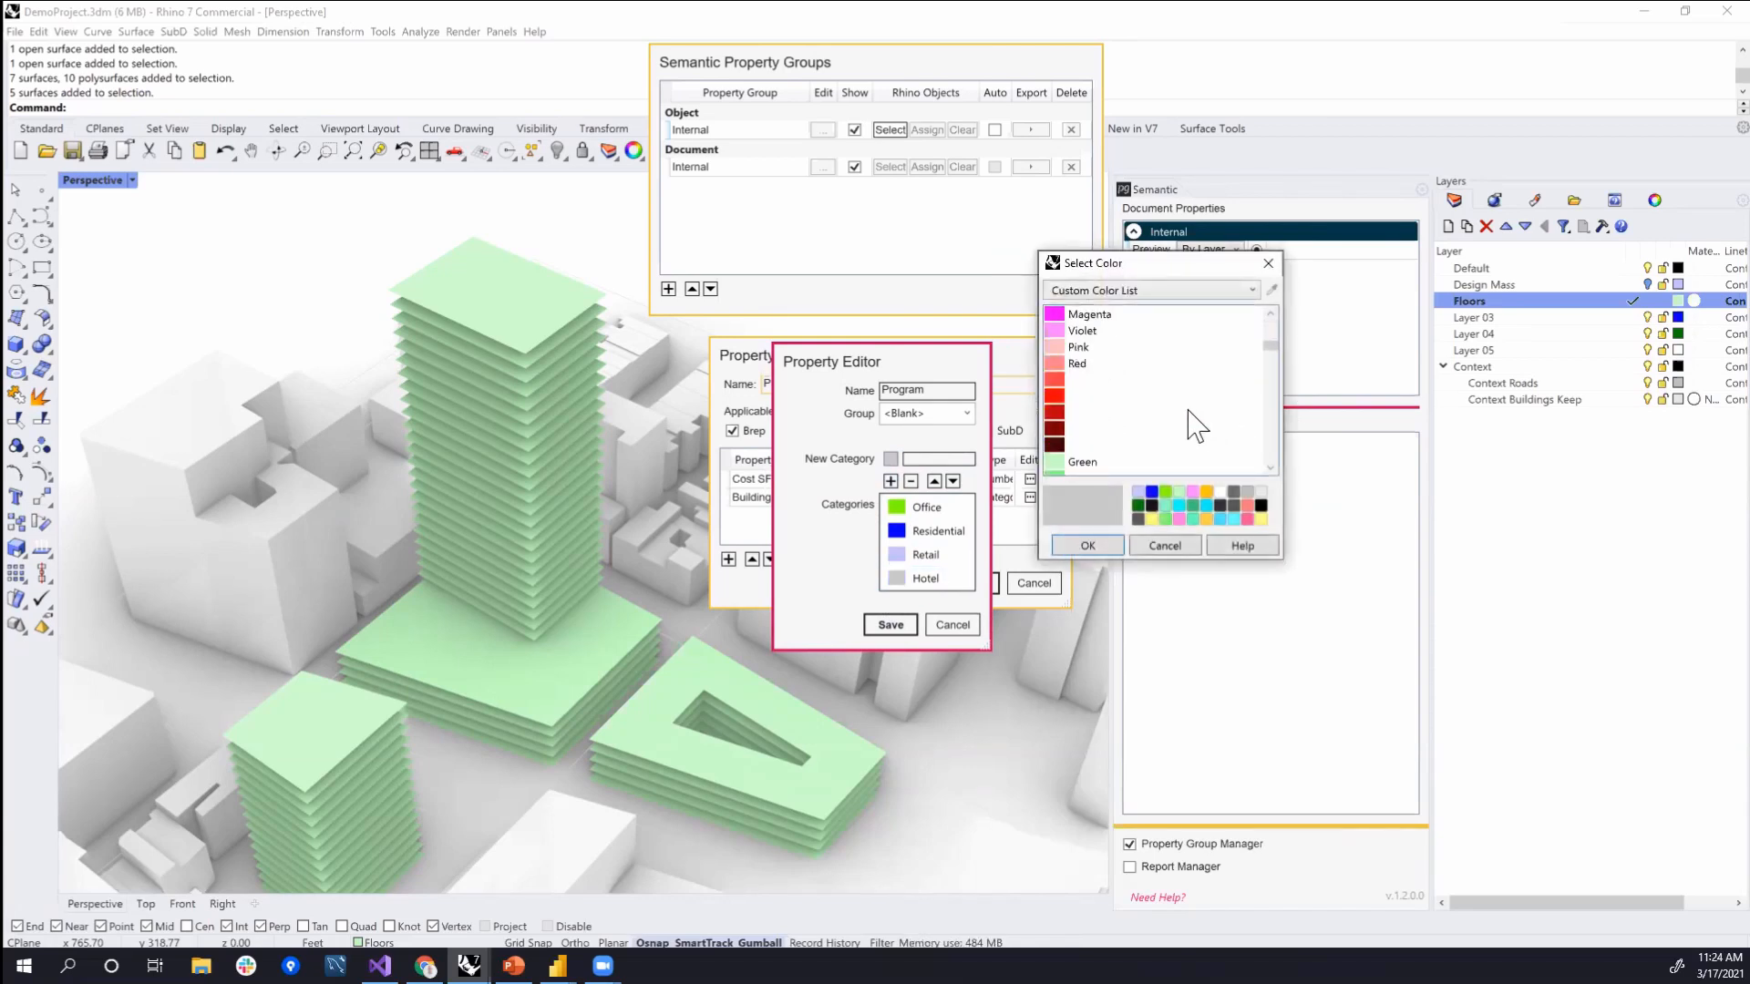
{"action": "scroll", "coordinate": [1197, 425], "scroll_direction": "down", "scroll_amount": 5}
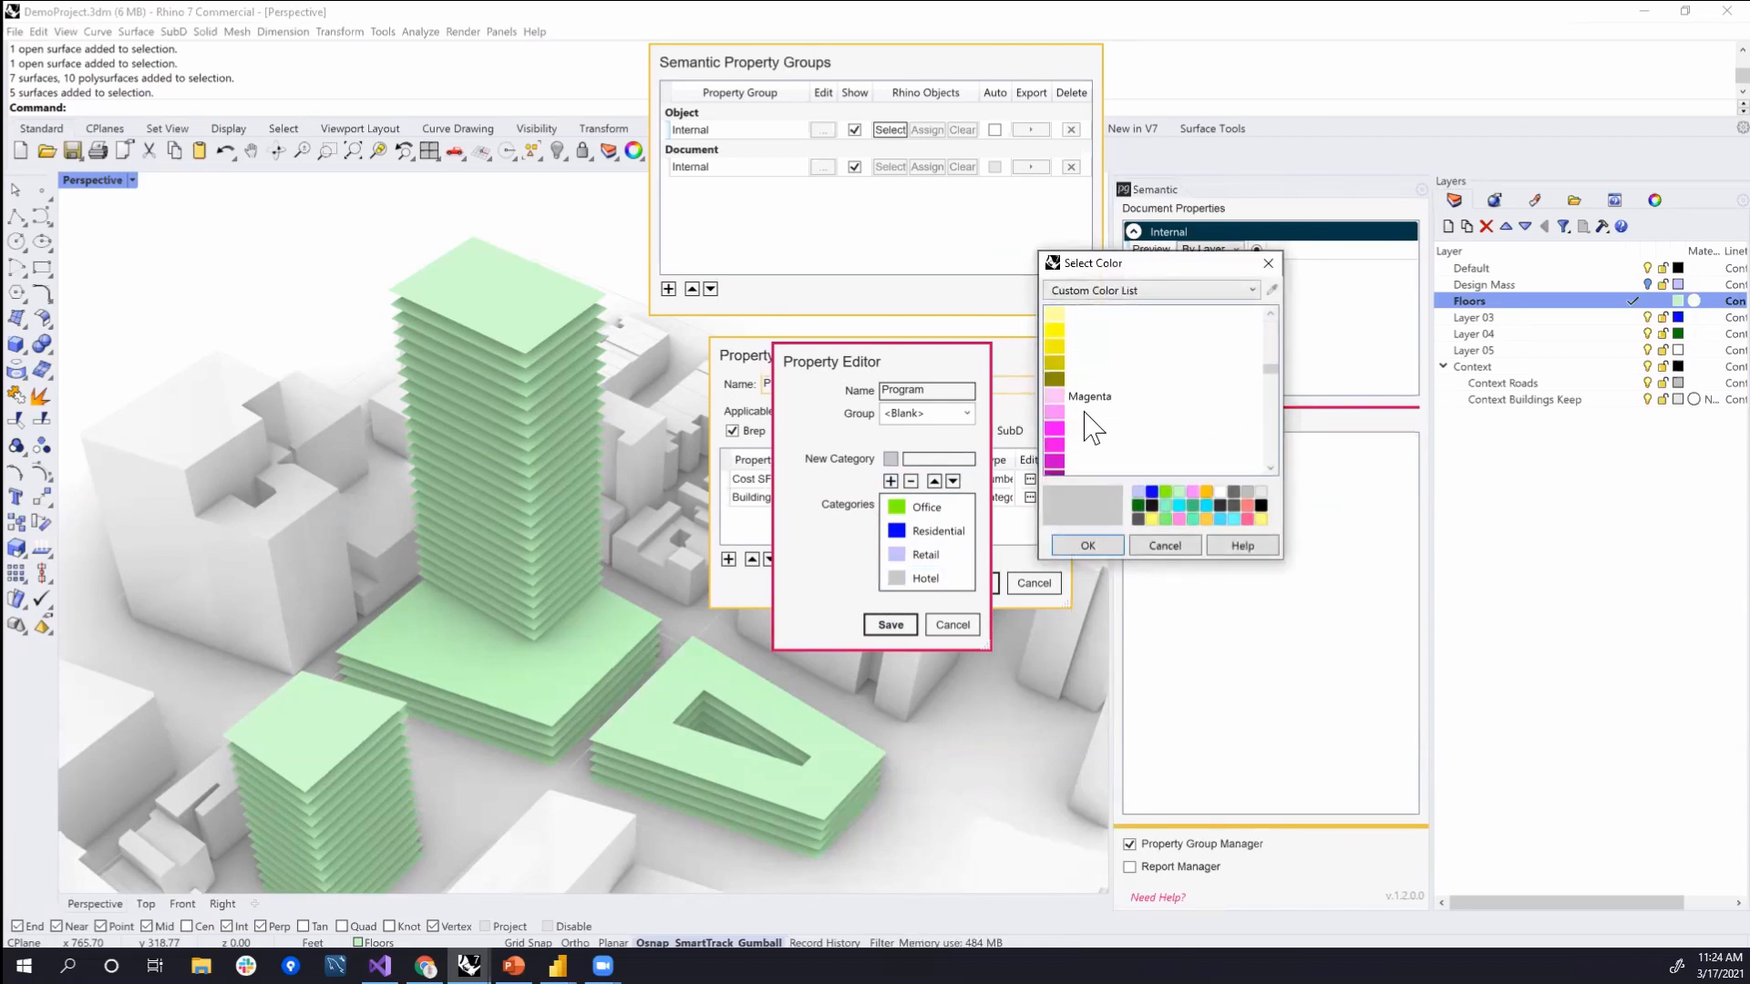
{"action": "scroll", "coordinate": [1094, 428], "scroll_direction": "down", "scroll_amount": 5}
{"action": "scroll", "coordinate": [1100, 430], "scroll_direction": "down", "scroll_amount": 3}
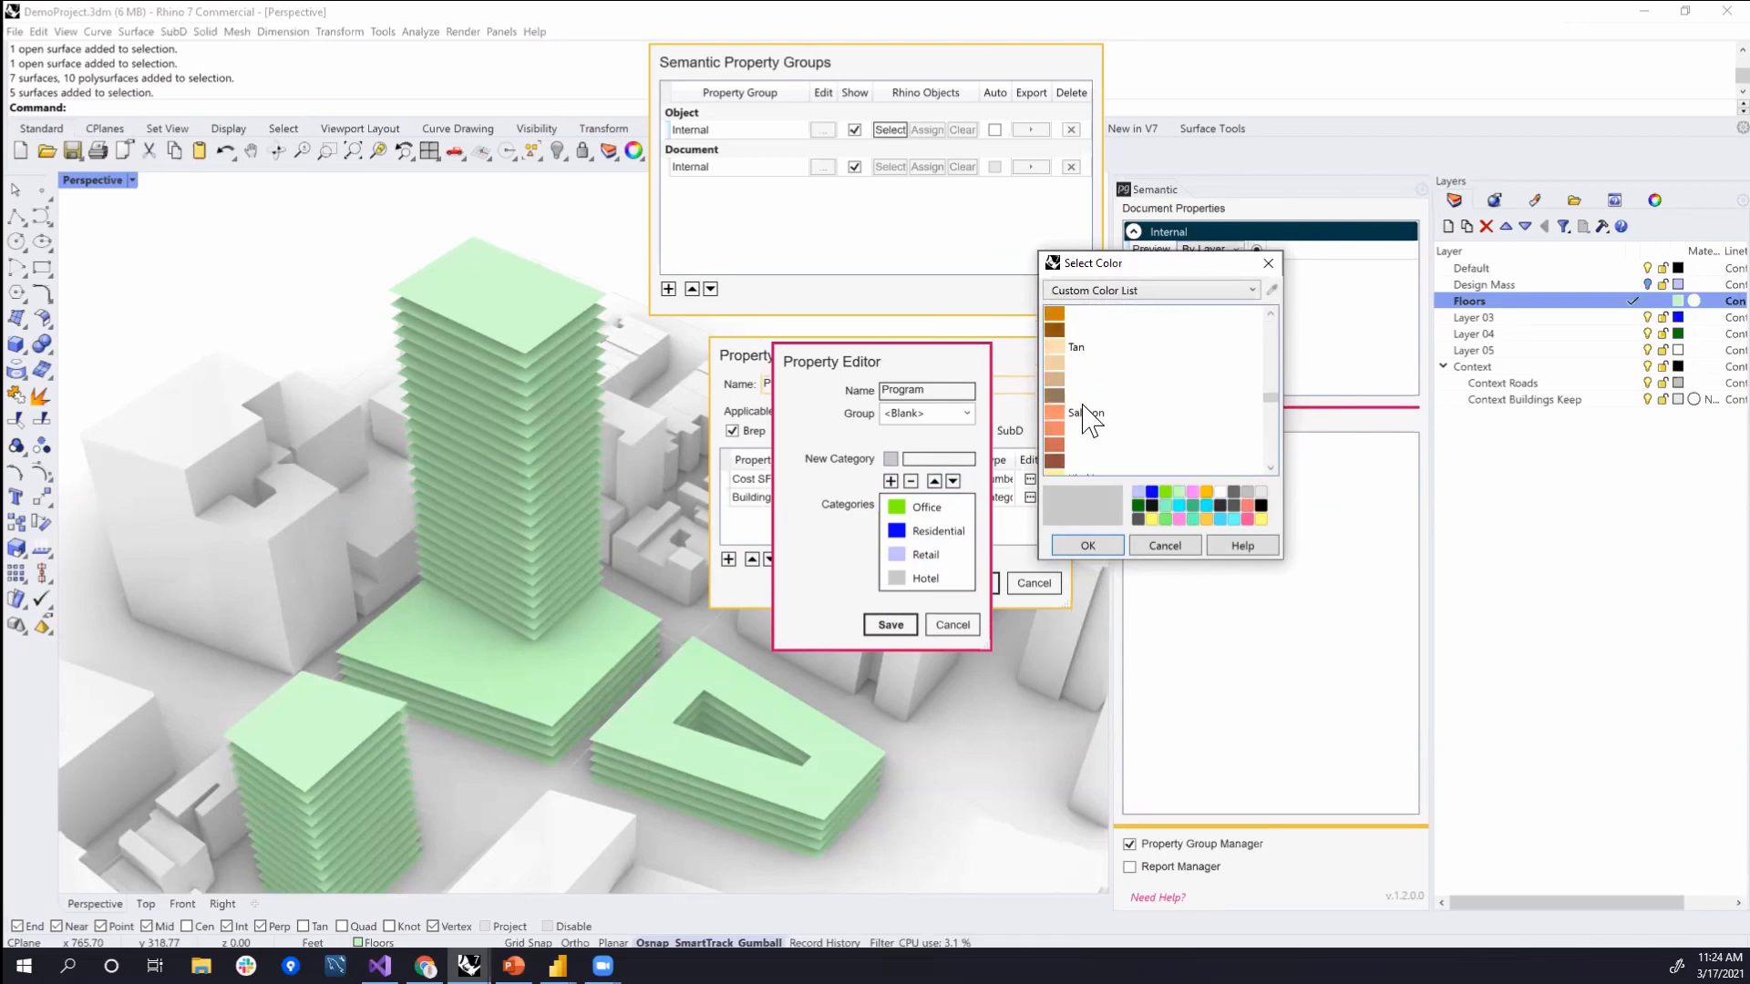
{"action": "left_click", "coordinate": [1061, 412]}
{"action": "left_click", "coordinate": [1087, 545]}
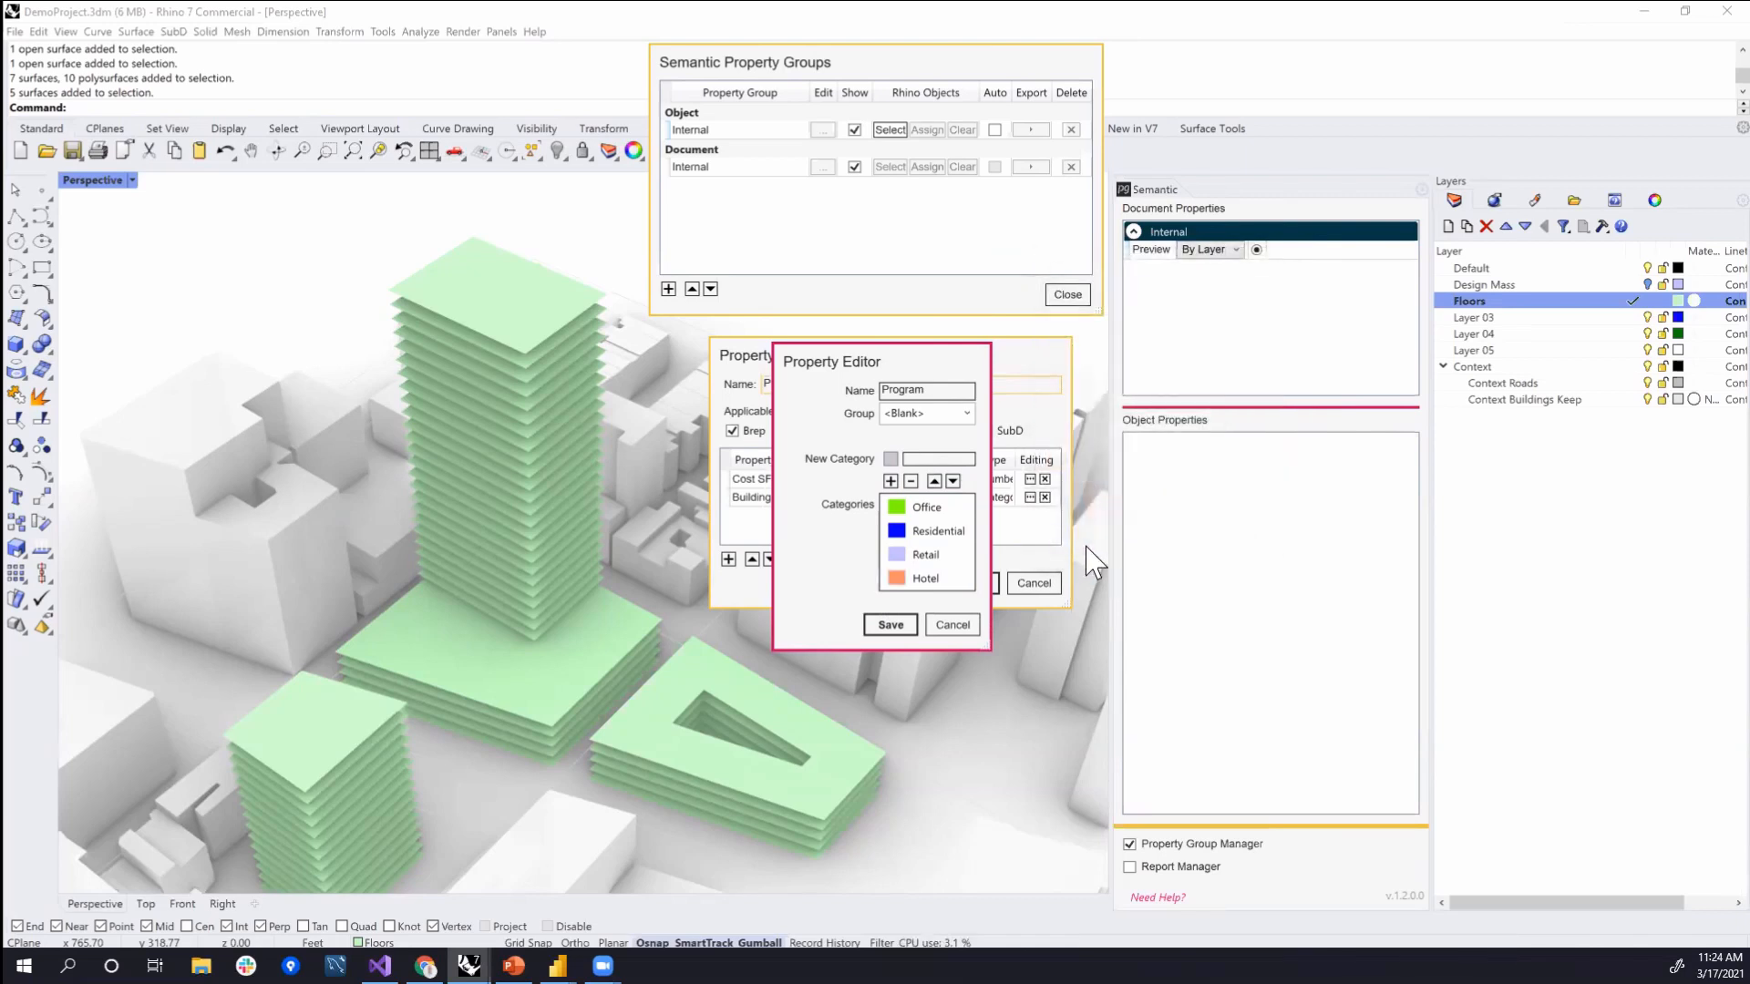
{"action": "left_click", "coordinate": [891, 625]}
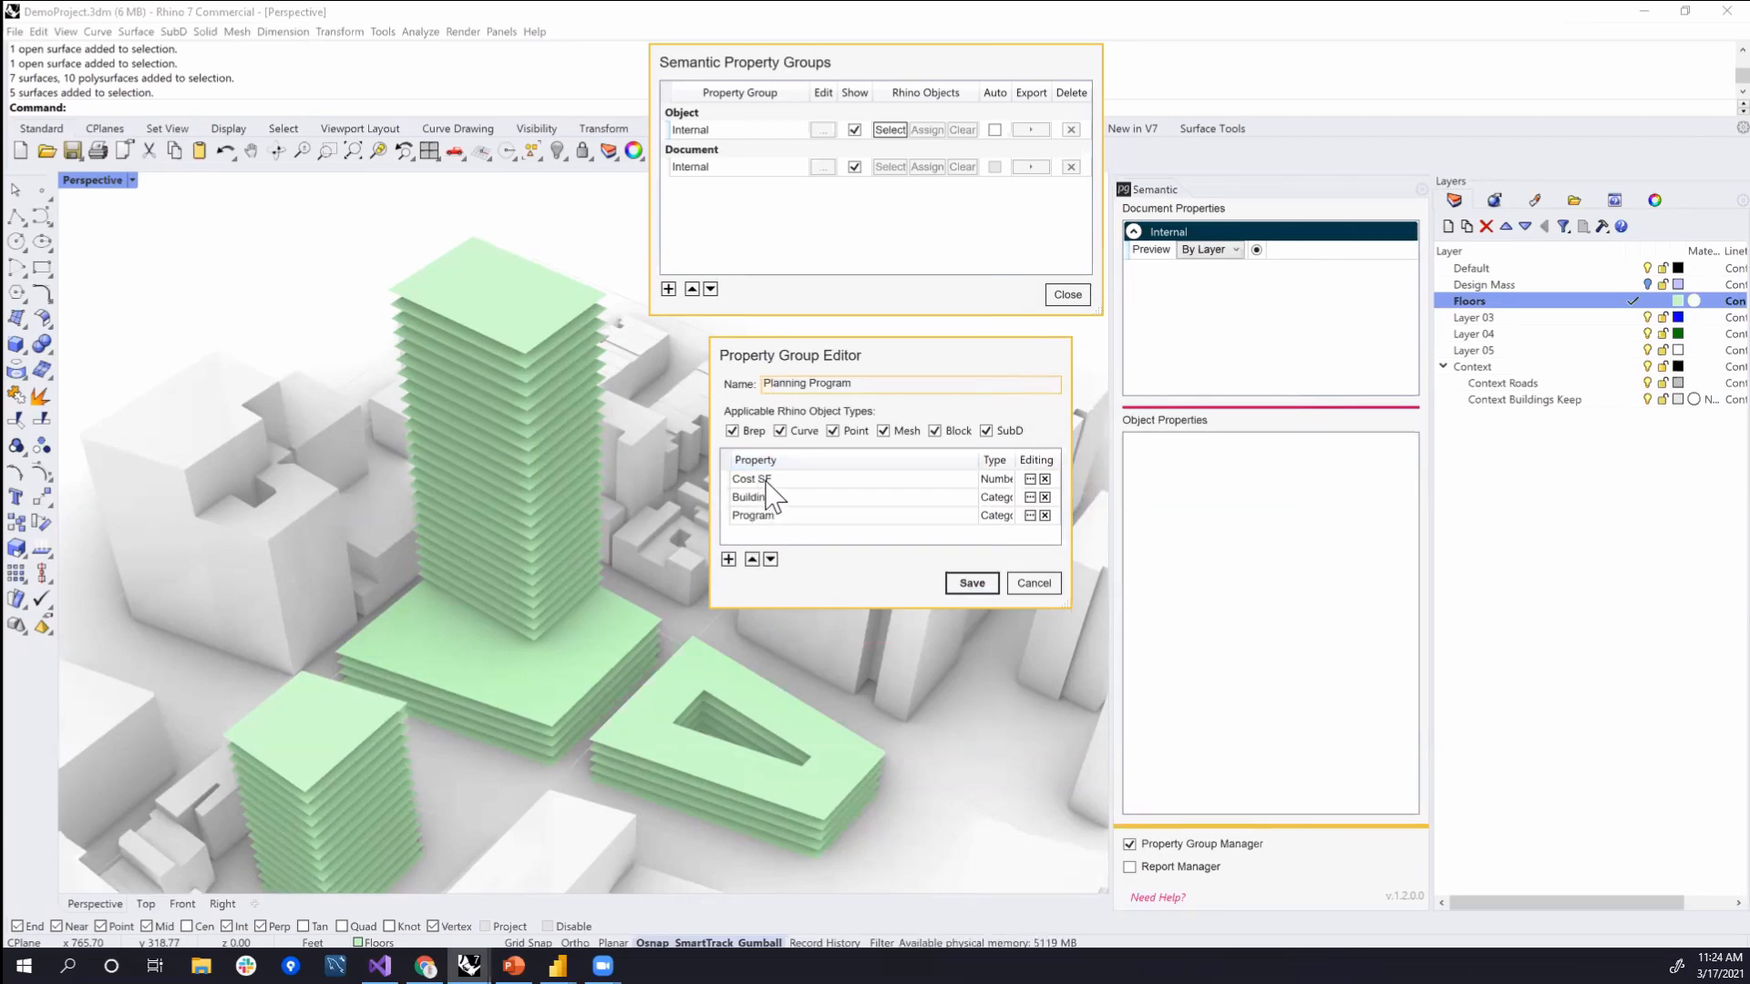
- Save the Planning Program group and assign it to all objects on the Floors layer
{"action": "left_click", "coordinate": [972, 585]}
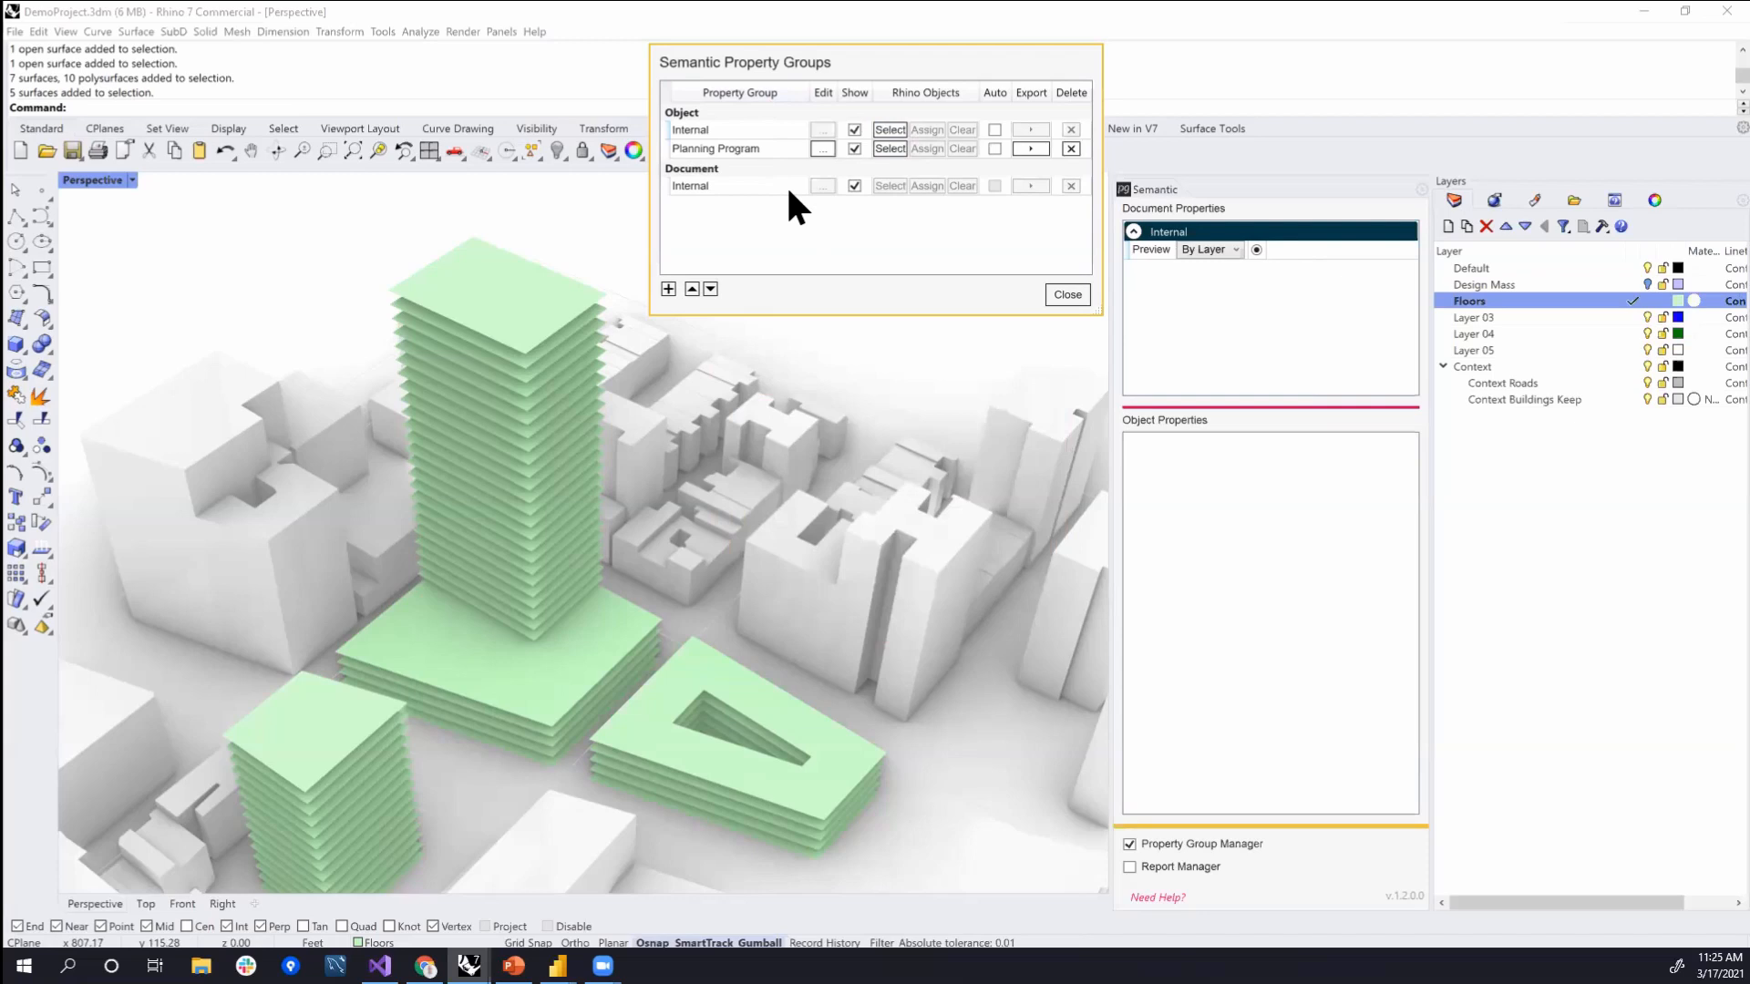
{"action": "right_click", "coordinate": [1487, 299]}
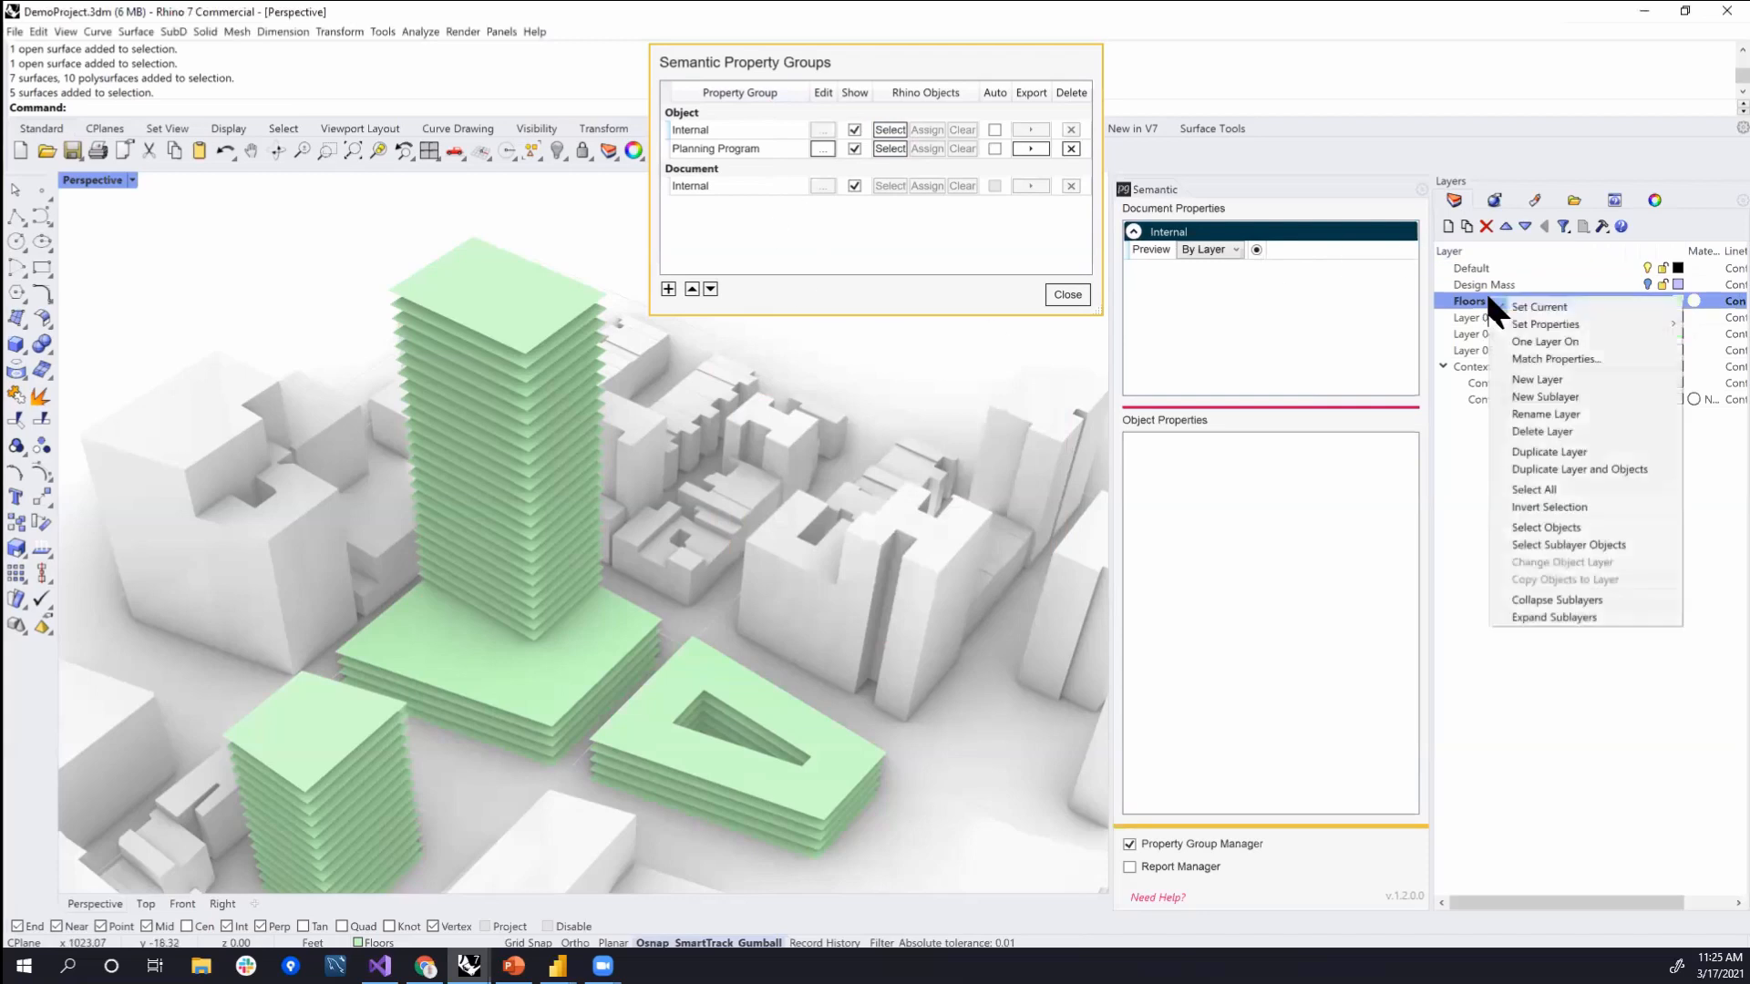
{"action": "left_click", "coordinate": [1550, 528]}
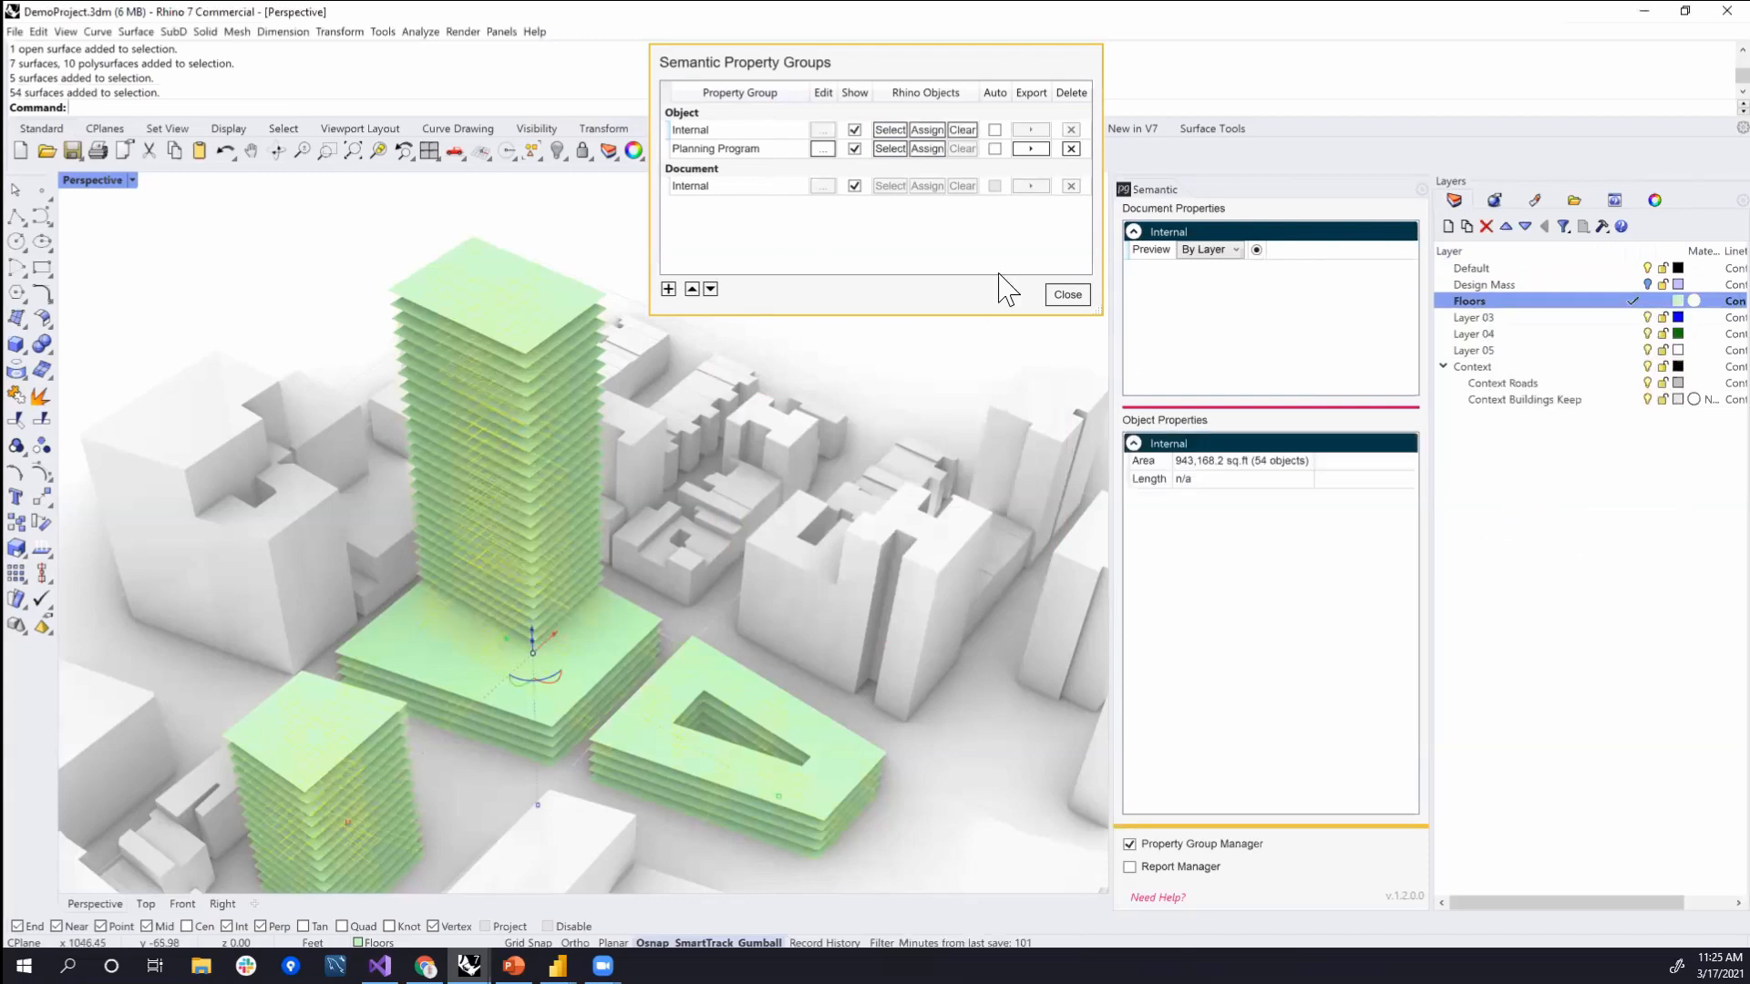
{"action": "left_click", "coordinate": [927, 149]}
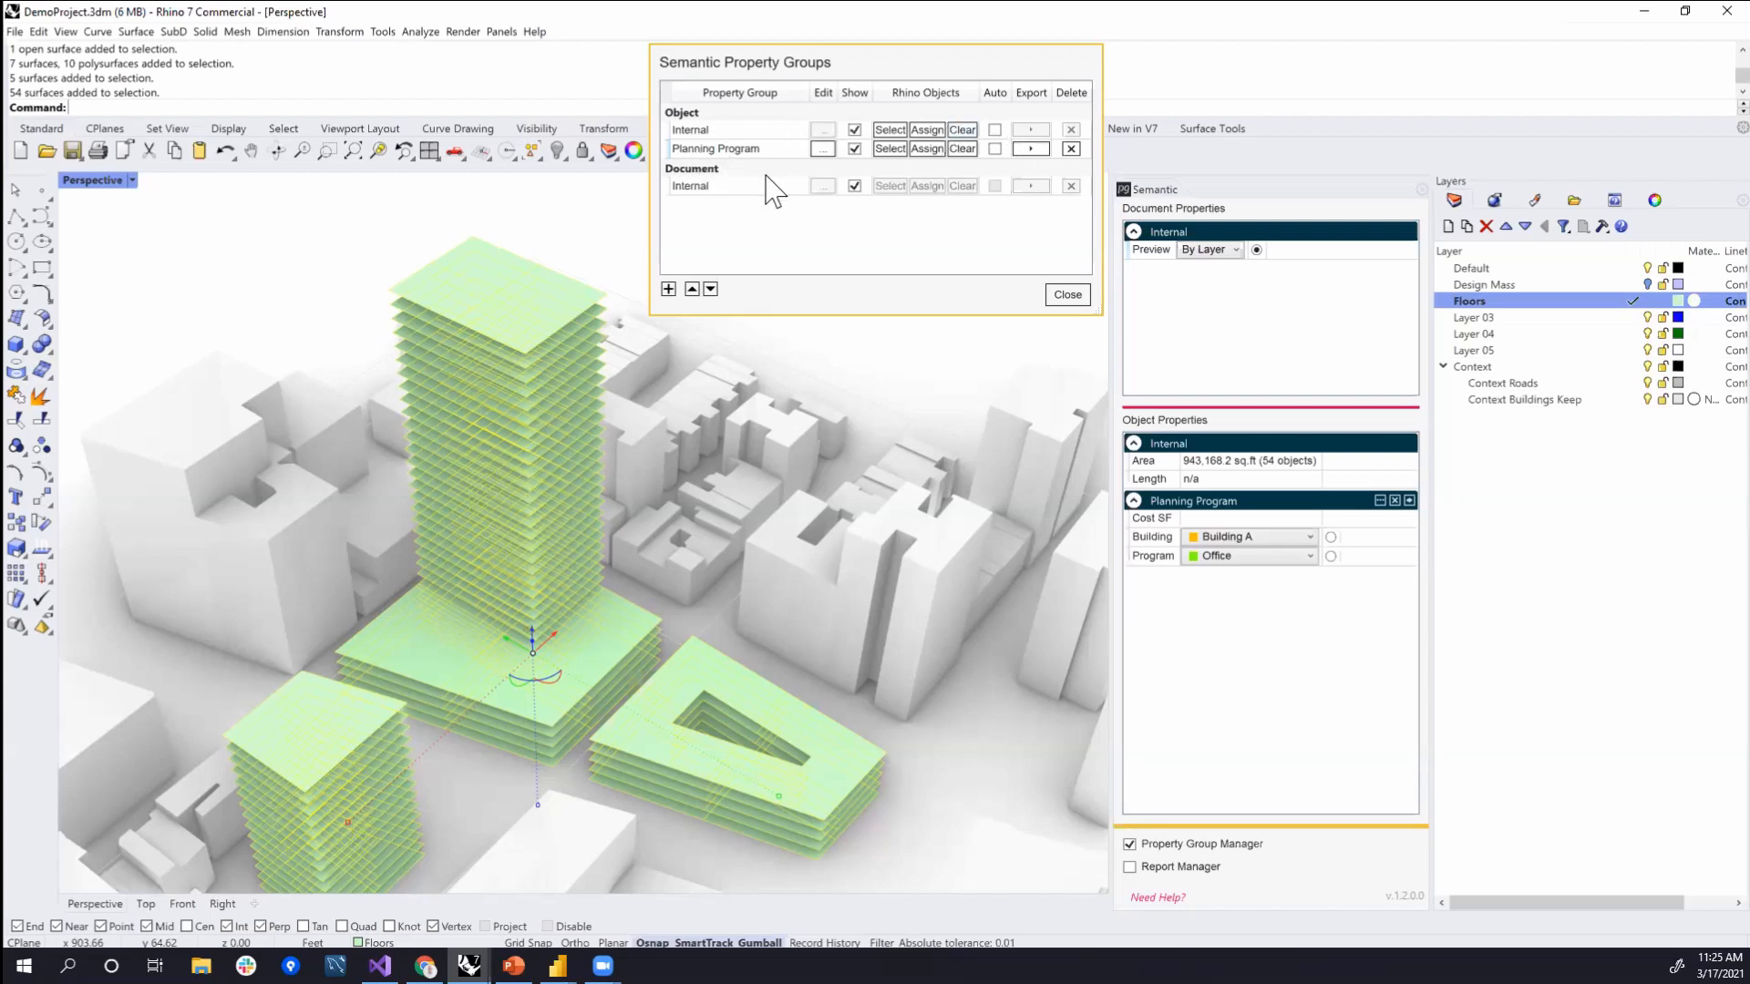
- View the export of the Planning Program group as an .scd file without saving it, and close the property group manager
{"action": "left_click", "coordinate": [1035, 155]}
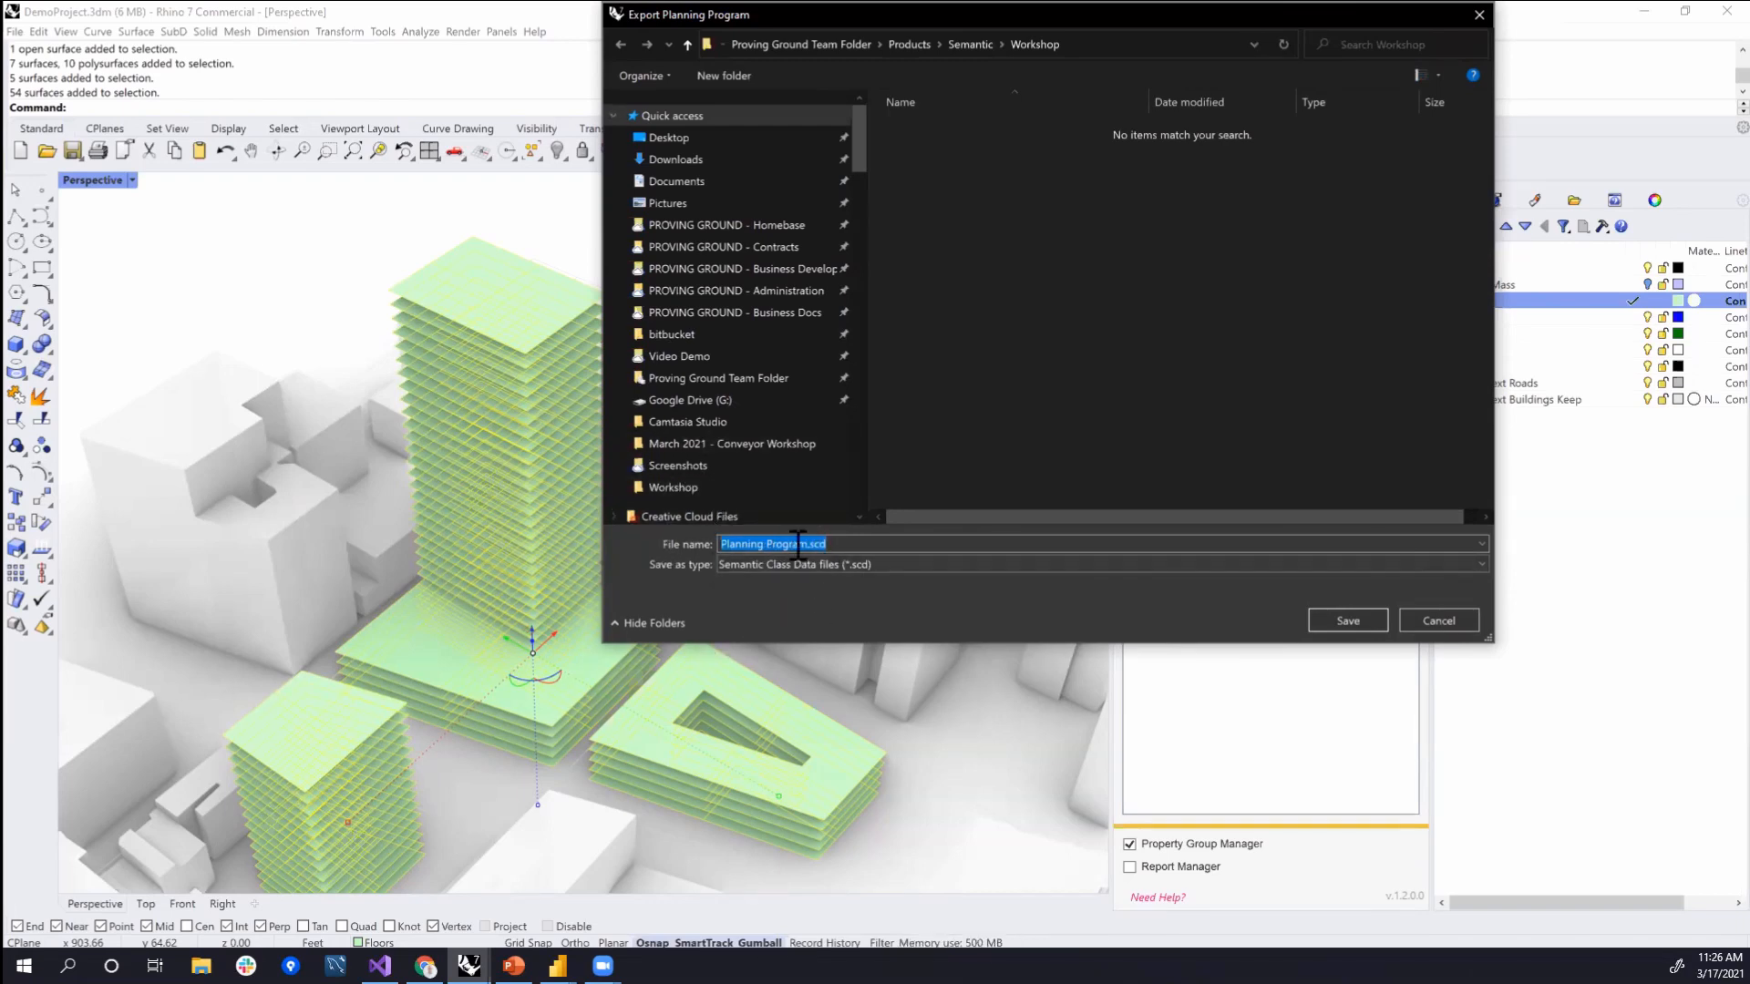
{"action": "left_click", "coordinate": [1438, 622]}
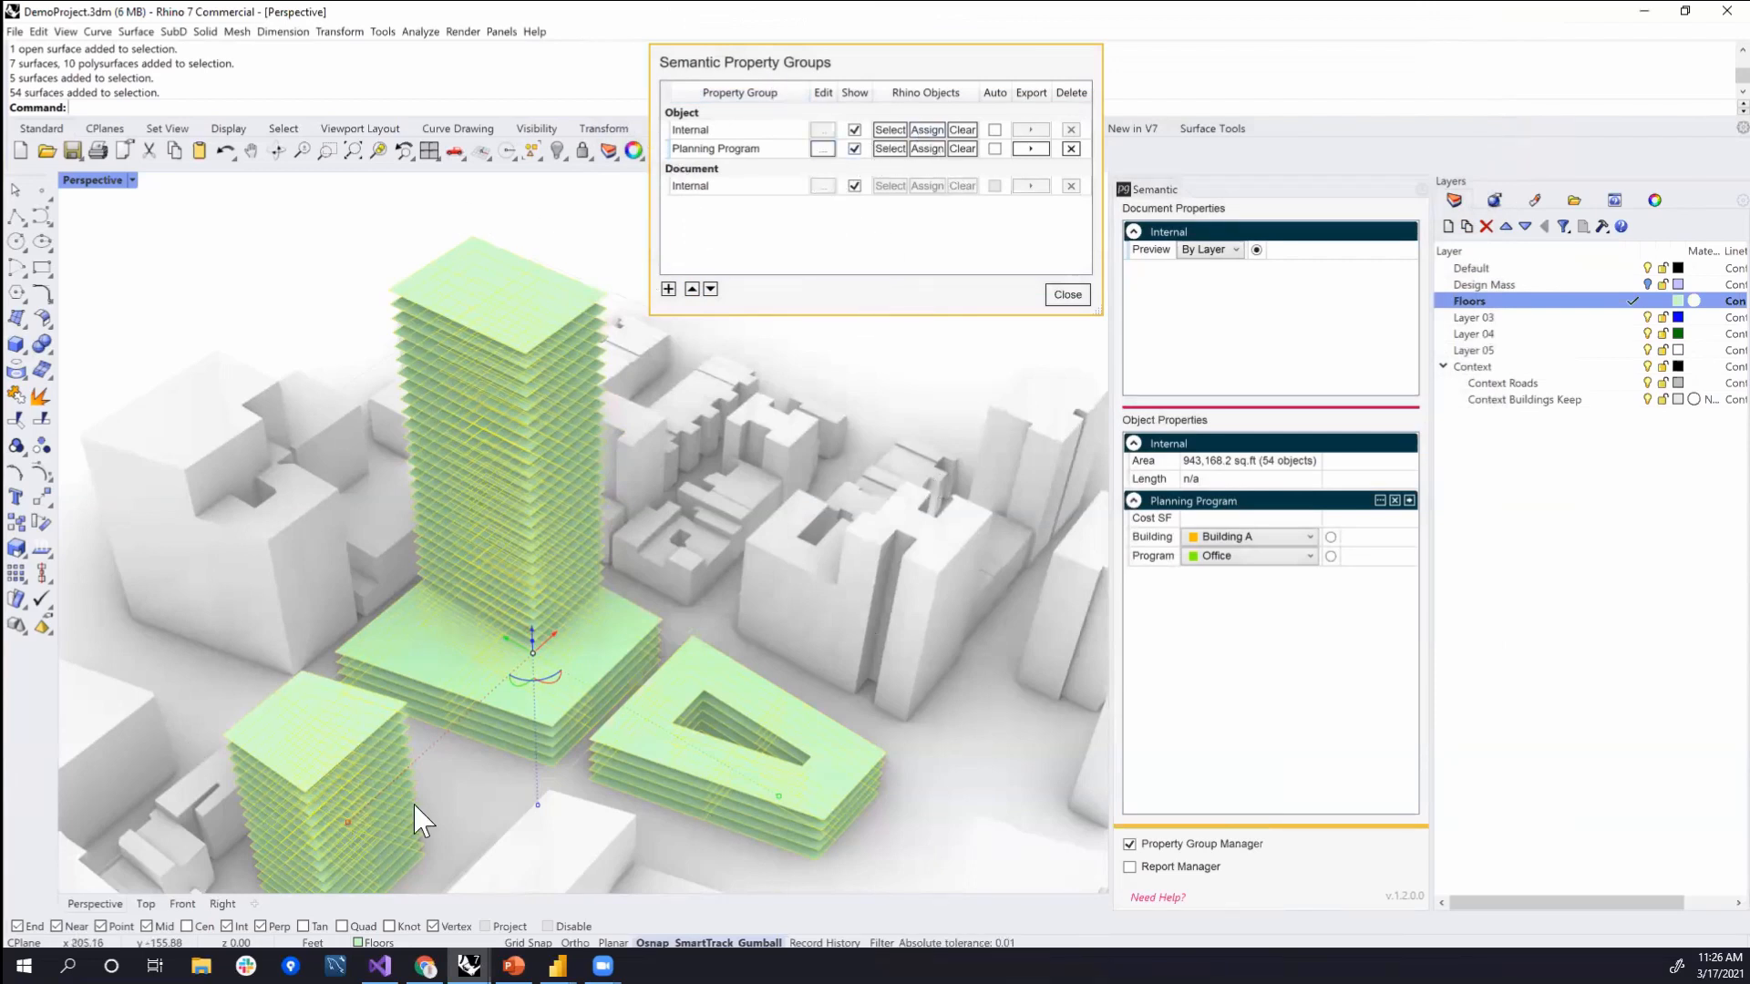
{"action": "left_click", "coordinate": [1067, 294]}
- Isolate the selected floor surfaces so the context buildings are hidden, and clear the selection
{"action": "right_click_drag", "start_coordinate": [751, 622], "coordinate": [488, 284]}
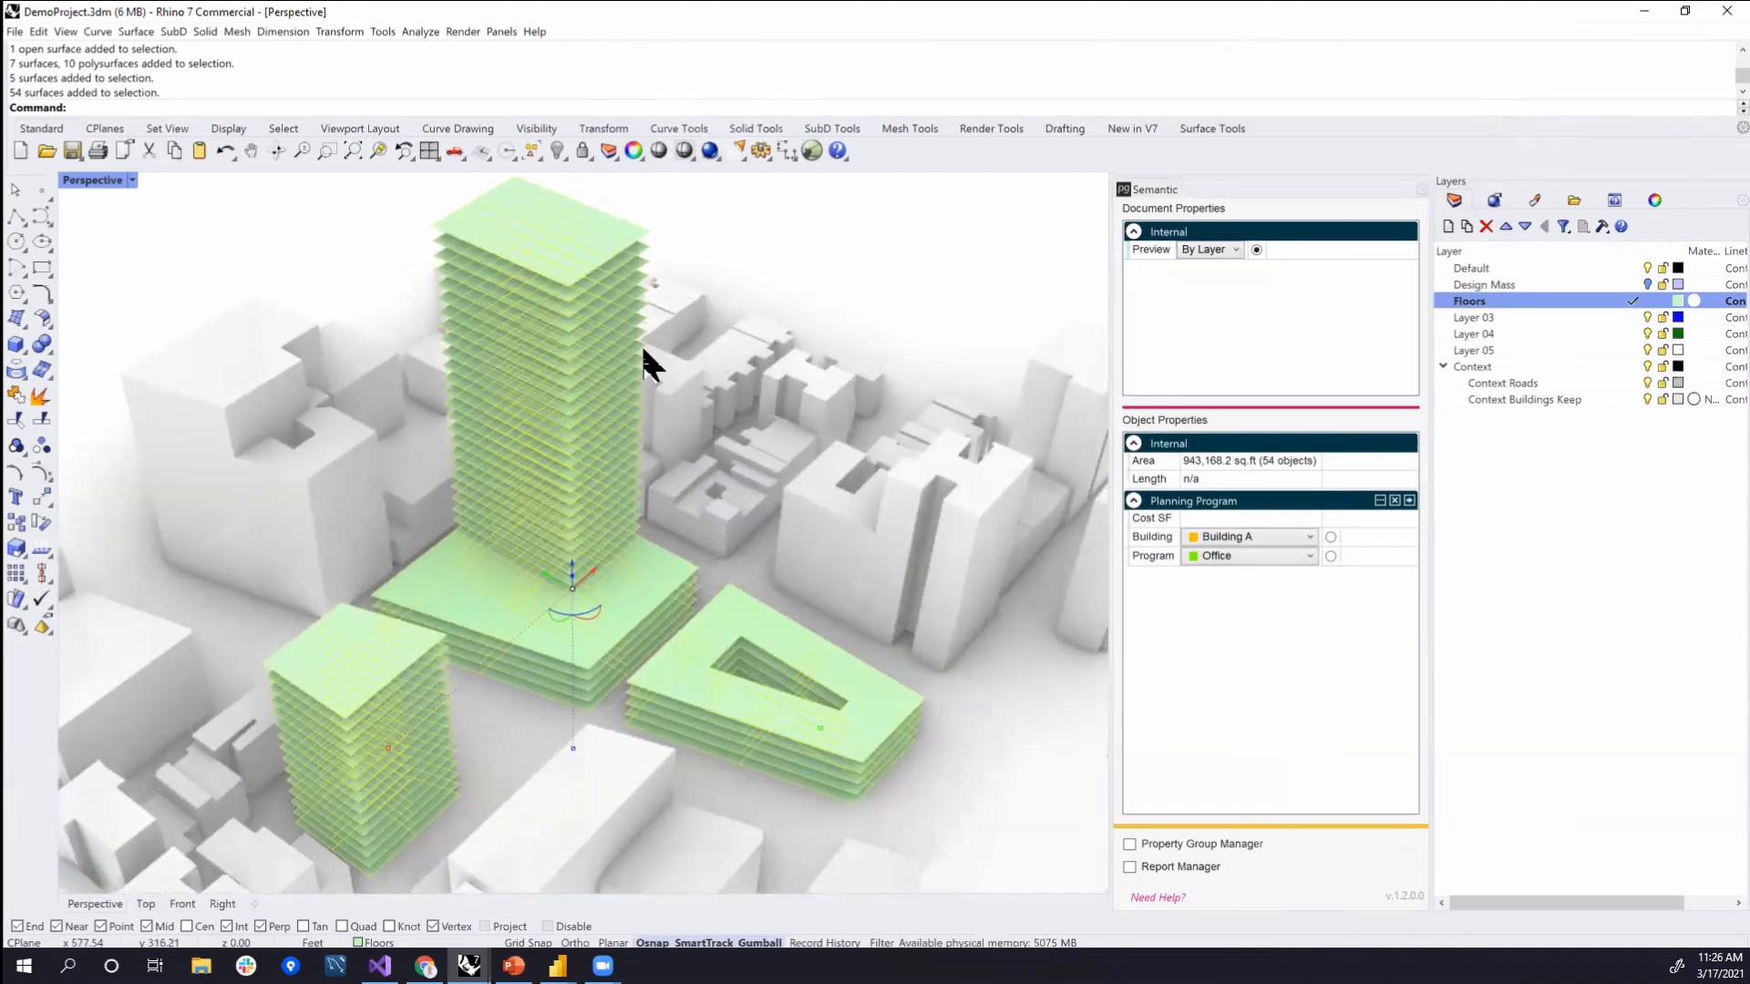
{"action": "left_click", "coordinate": [562, 157]}
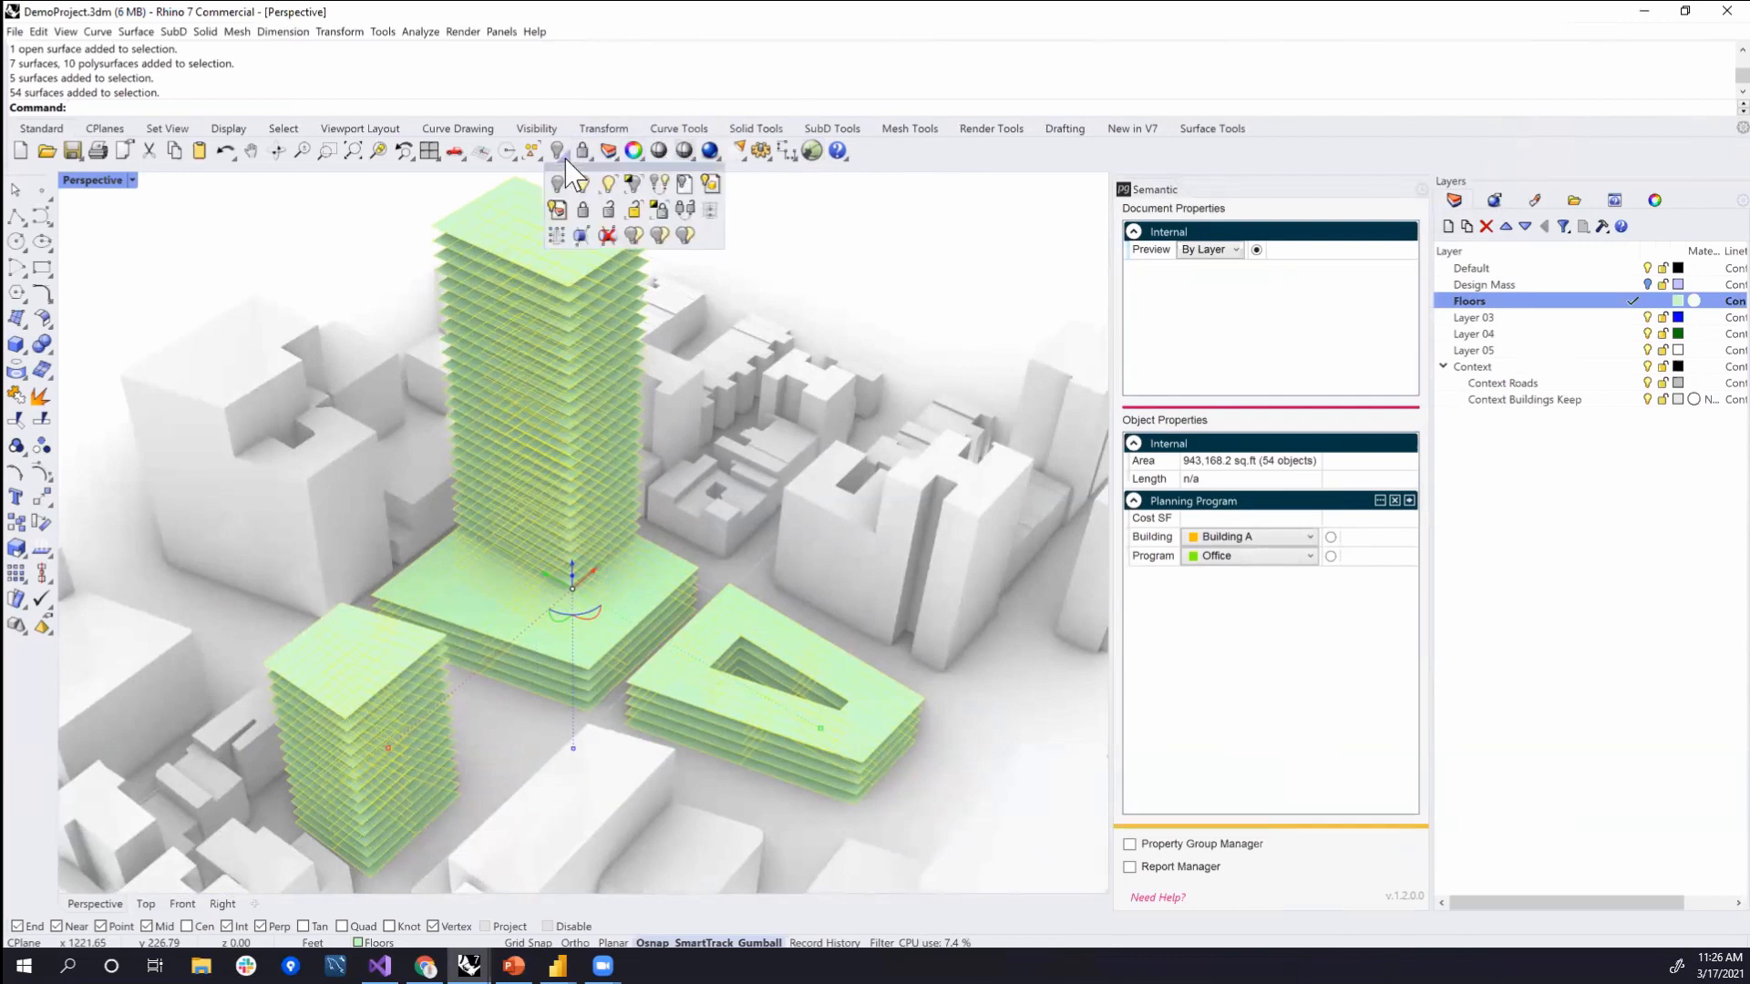
{"action": "left_click", "coordinate": [629, 193]}
{"action": "left_click", "coordinate": [886, 387]}
{"action": "right_click_drag", "start_coordinate": [886, 386], "coordinate": [941, 453]}
{"action": "right_click_drag", "start_coordinate": [511, 347], "coordinate": [412, 335]}
- Select all floors of the tall tower and its podium and set their Building category to Building A
{"action": "left_click_drag", "start_coordinate": [326, 243], "coordinate": [707, 752]}
{"action": "left_click", "coordinate": [1269, 540]}
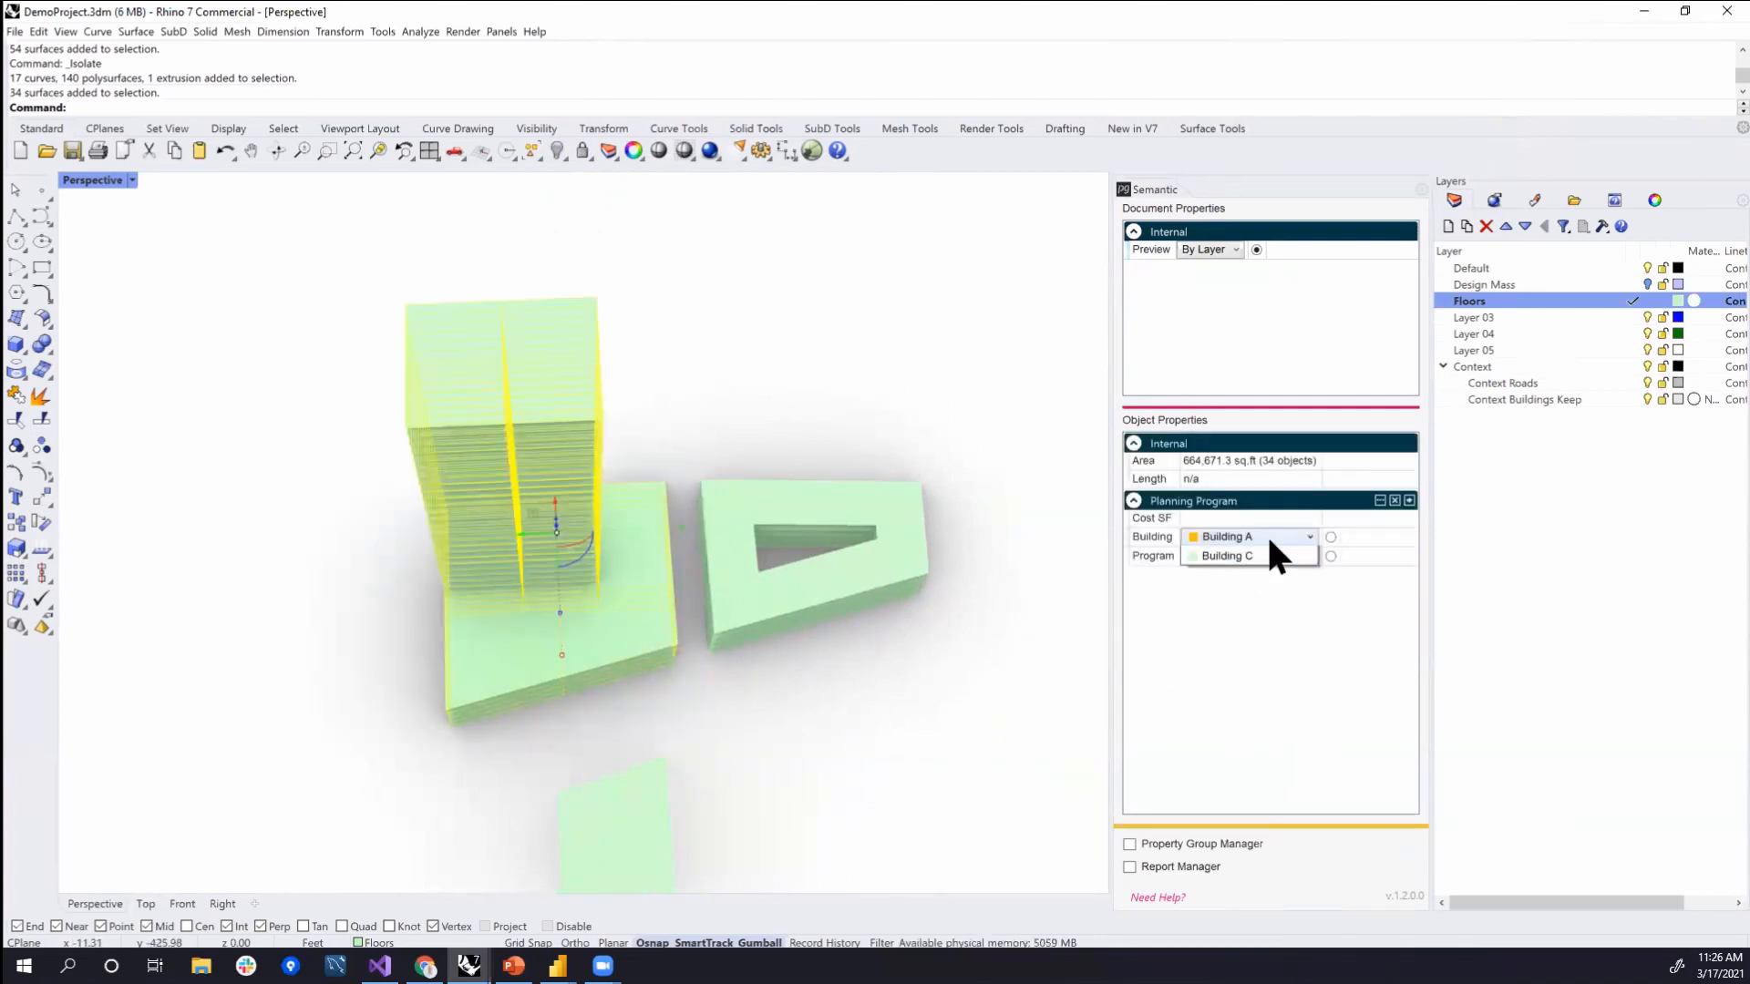
{"action": "left_click", "coordinate": [1270, 574]}
{"action": "left_click", "coordinate": [698, 418]}
- Set the Building category of the five courtyard building floors to Building B and check it on a single floor
{"action": "left_click_drag", "start_coordinate": [681, 405], "coordinate": [1015, 708]}
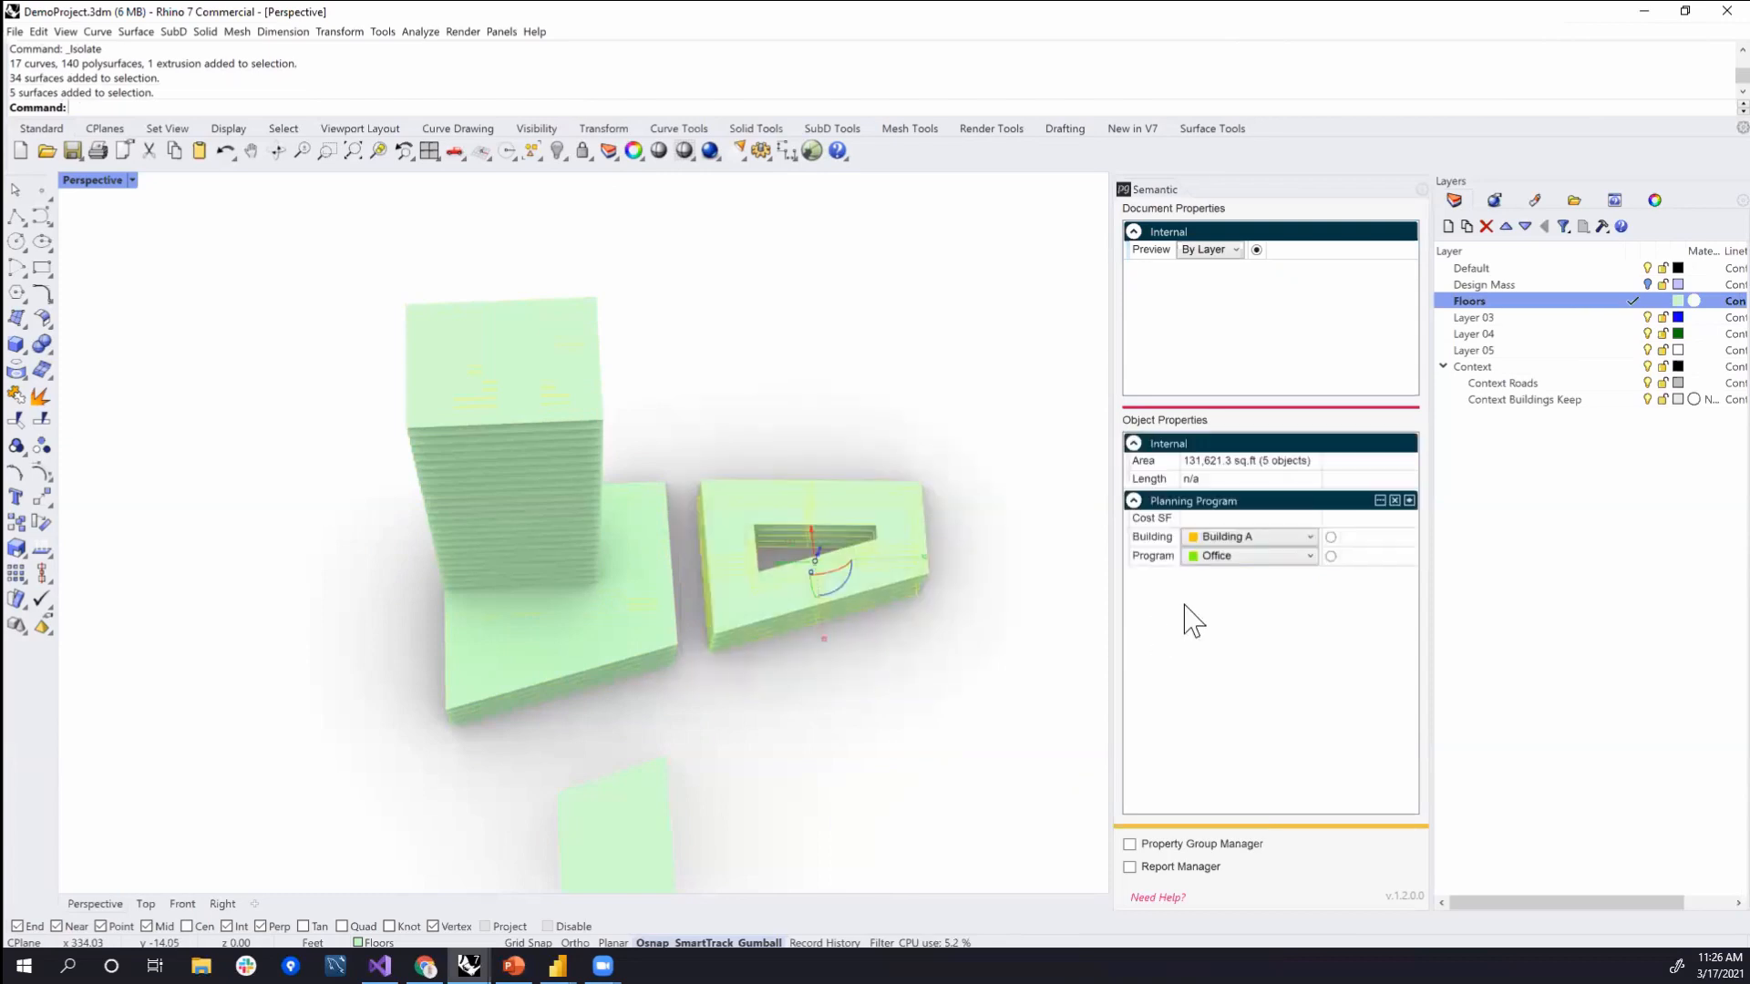
{"action": "left_click", "coordinate": [1294, 539]}
{"action": "left_click", "coordinate": [1244, 571]}
{"action": "left_click", "coordinate": [731, 559]}
{"action": "left_click", "coordinate": [732, 557]}
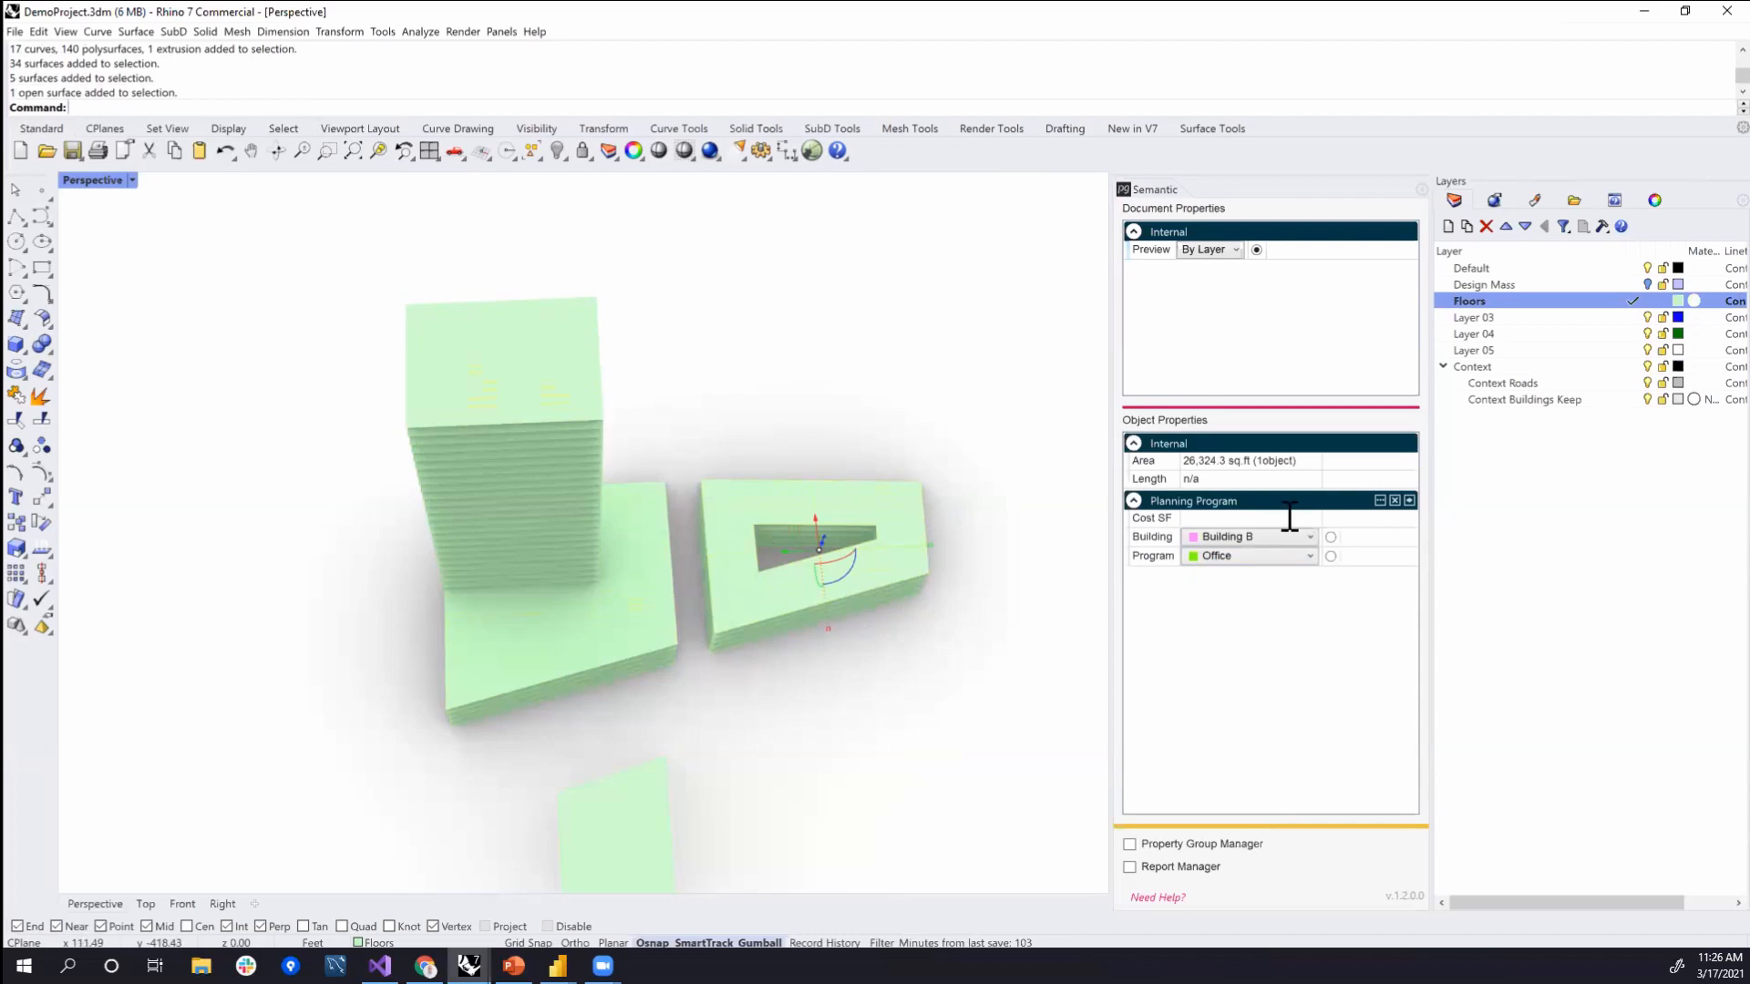
{"action": "left_click", "coordinate": [564, 390]}
- Select all floors of the small tower and set their Building category to Building C
{"action": "right_click_drag", "start_coordinate": [762, 436], "coordinate": [515, 506]}
{"action": "left_click_drag", "start_coordinate": [111, 359], "coordinate": [394, 791]}
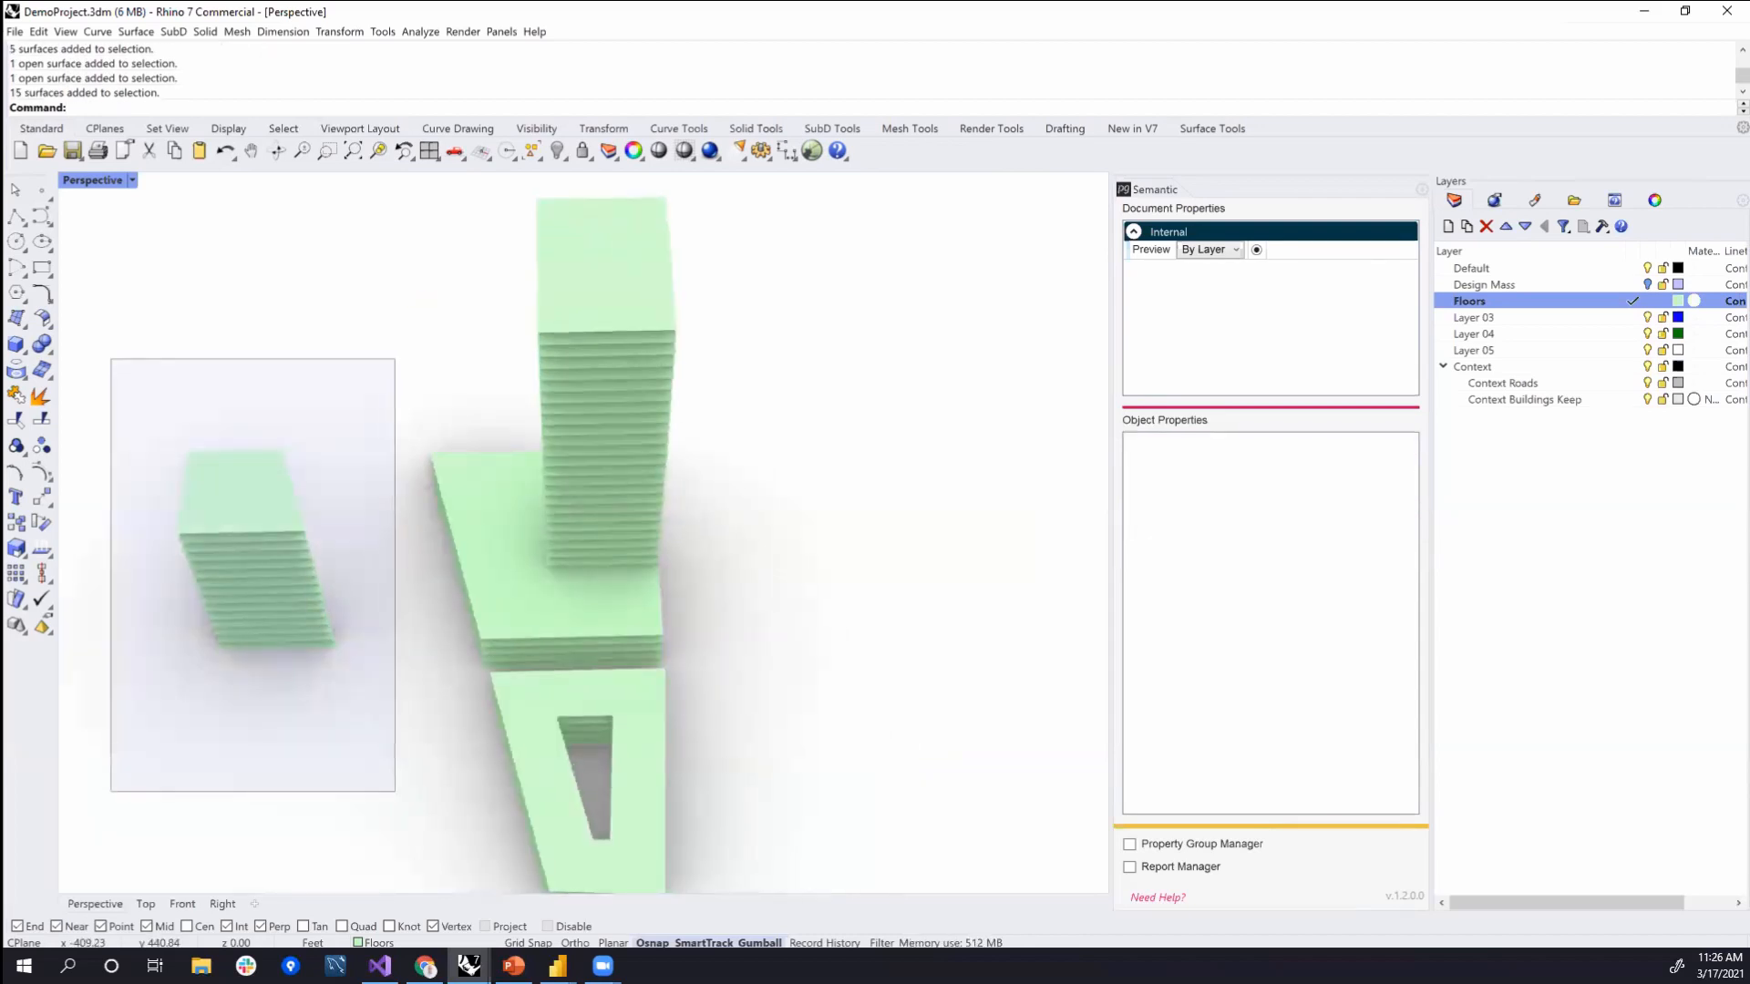
{"action": "left_click", "coordinate": [1274, 543]}
{"action": "left_click", "coordinate": [1250, 582]}
{"action": "right_click_drag", "start_coordinate": [543, 593], "coordinate": [827, 445]}
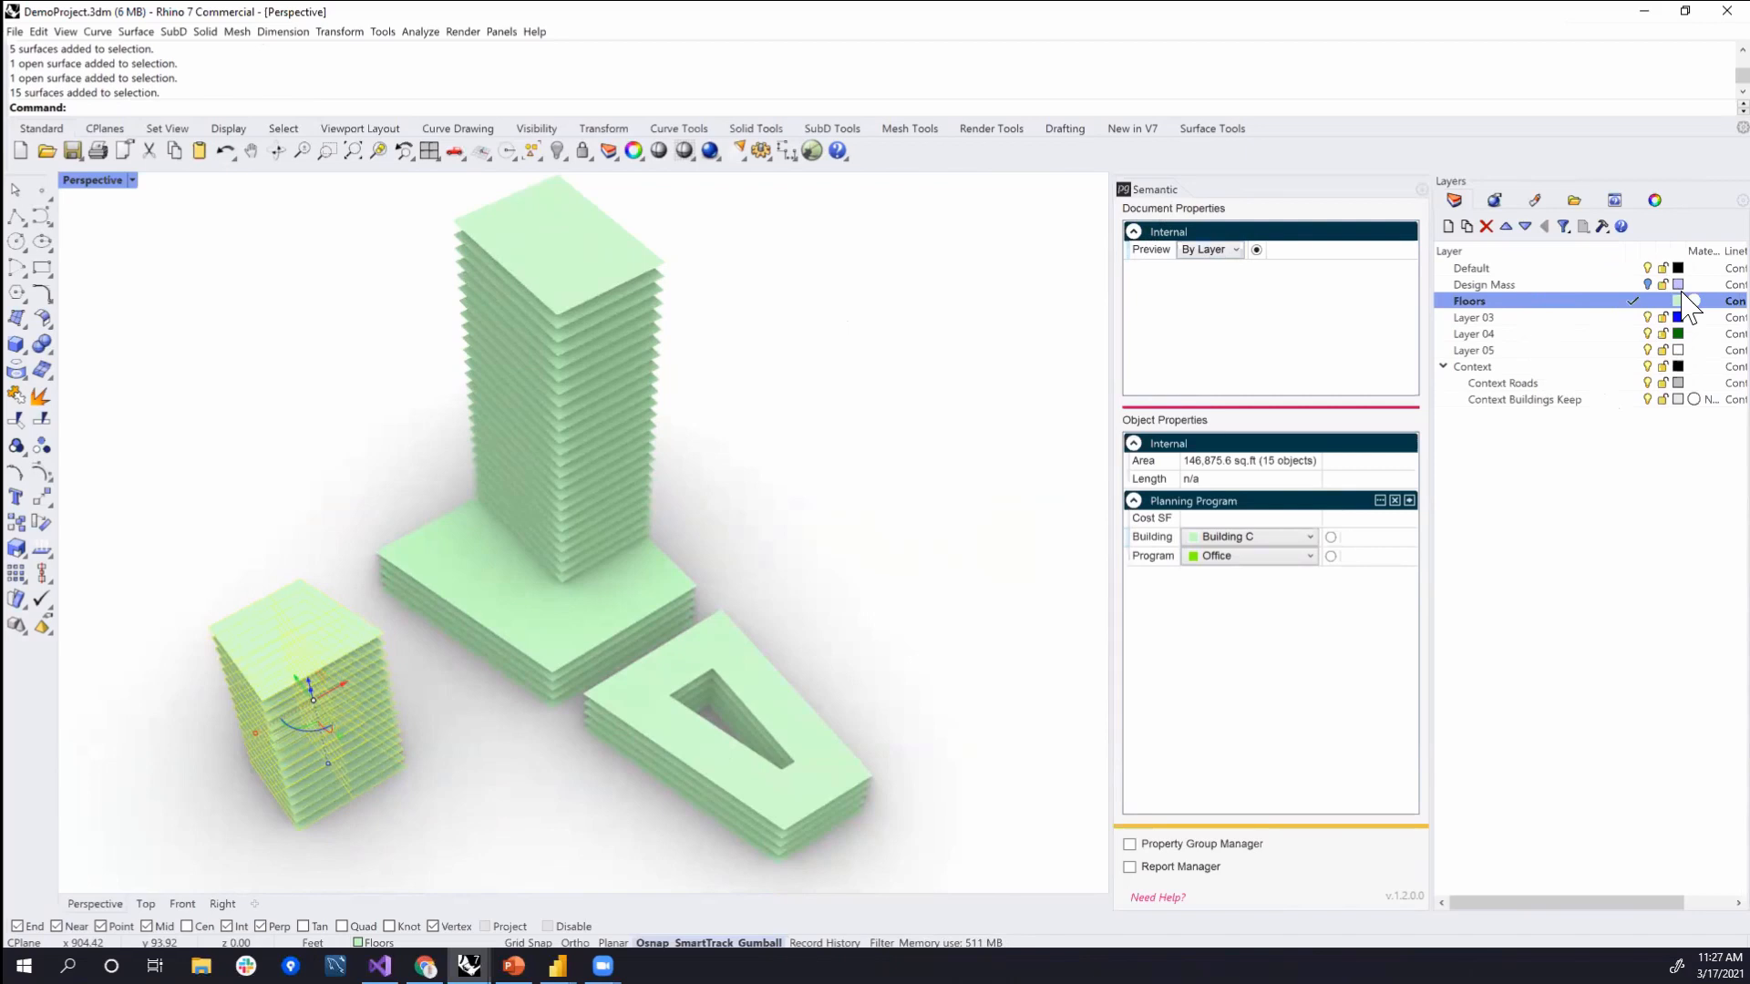
- Preview the model colored by the Building property and clear the selection
{"action": "left_click", "coordinate": [1221, 248]}
{"action": "left_click", "coordinate": [1224, 282]}
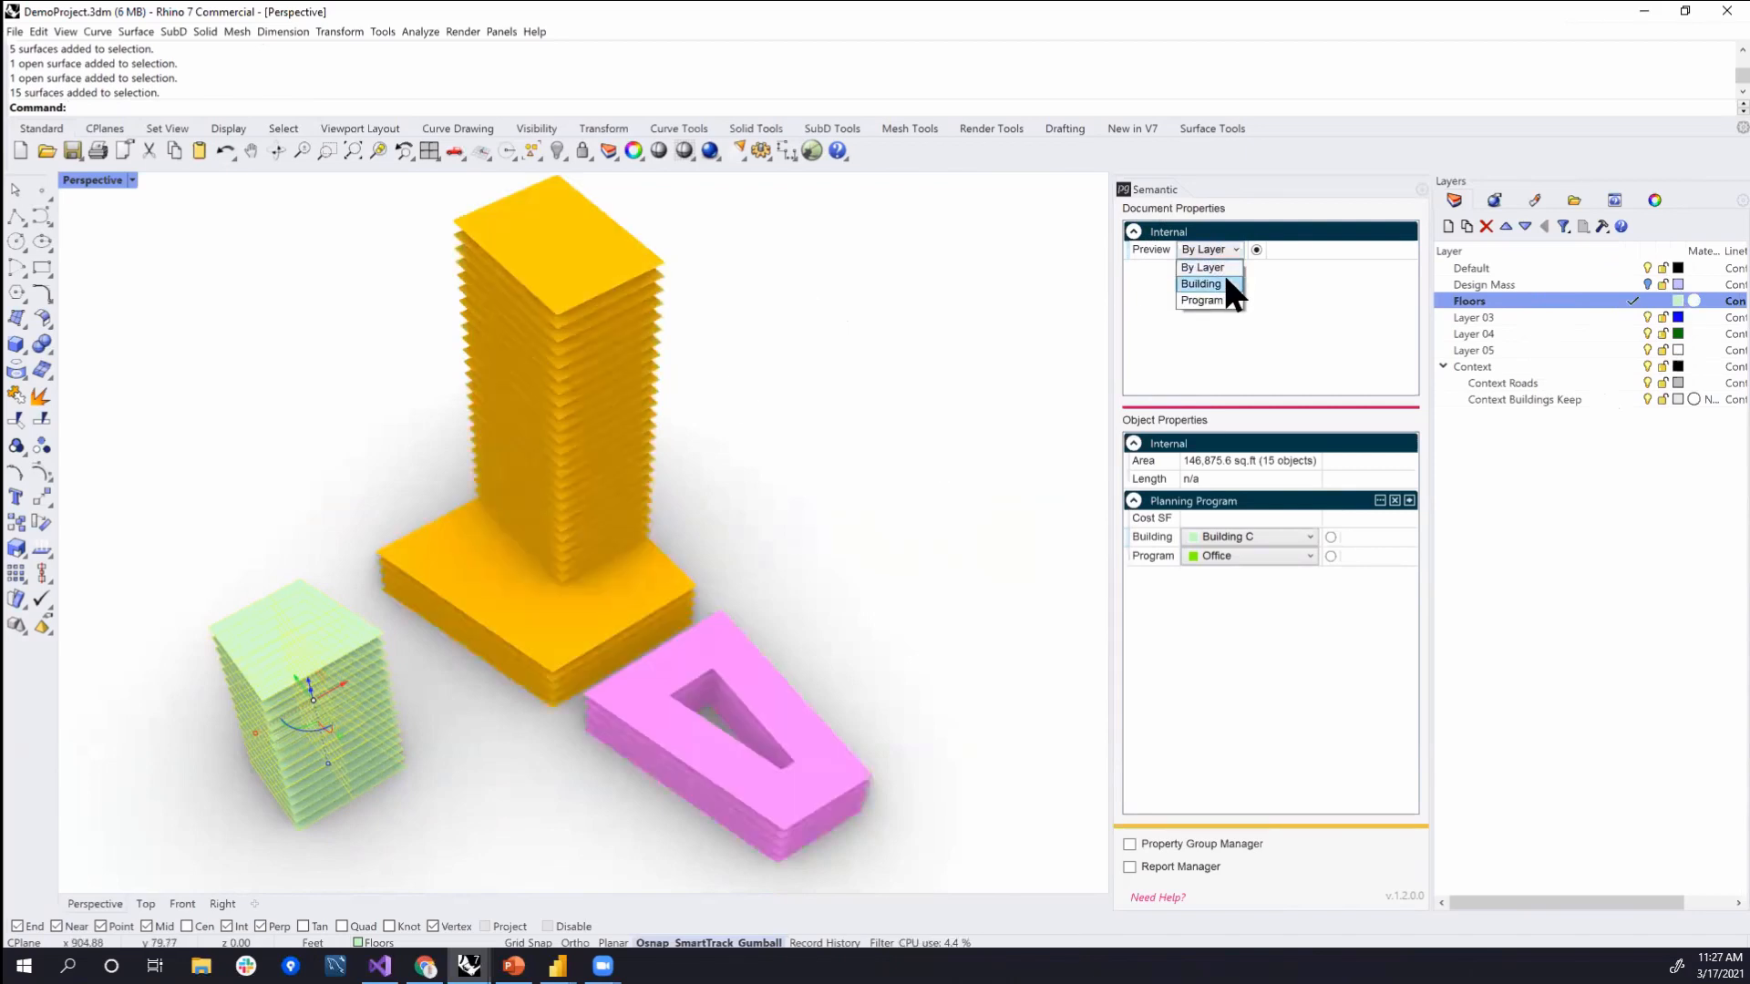
{"action": "left_click", "coordinate": [899, 488]}
{"action": "right_click_drag", "start_coordinate": [898, 489], "coordinate": [535, 437]}
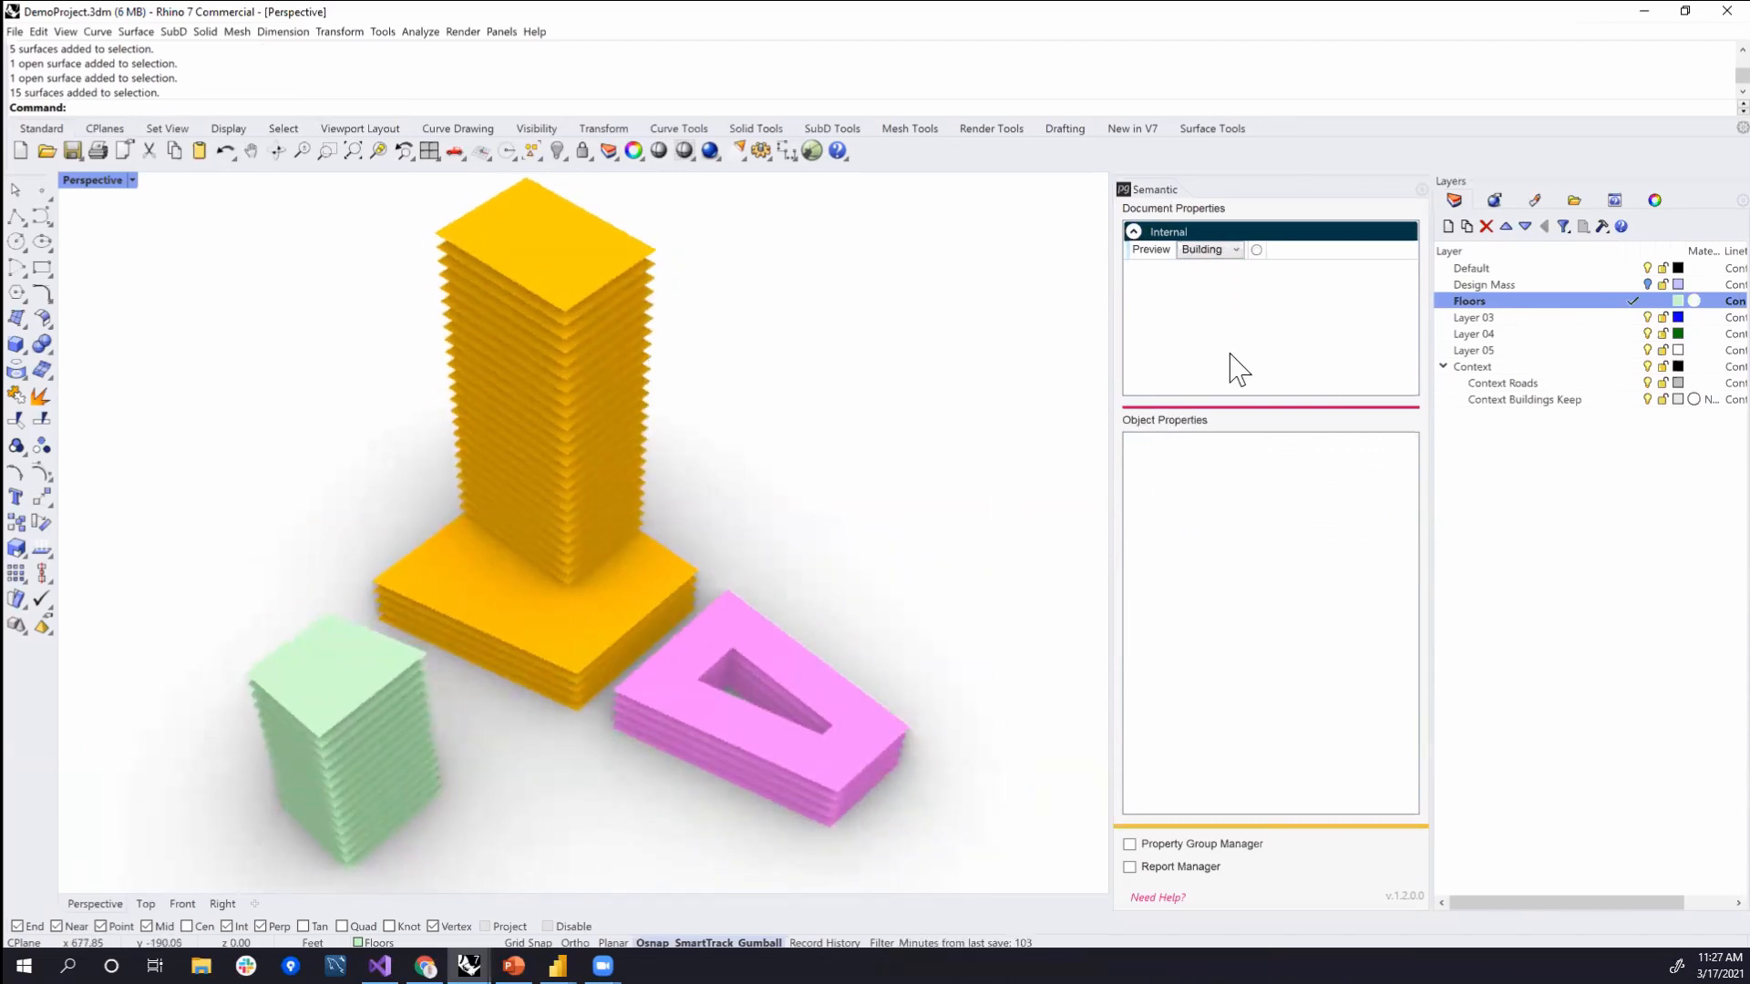
- Inspect the area and Planning Program values of individual floors in the tall tower and the small tower
{"action": "left_click", "coordinate": [567, 228]}
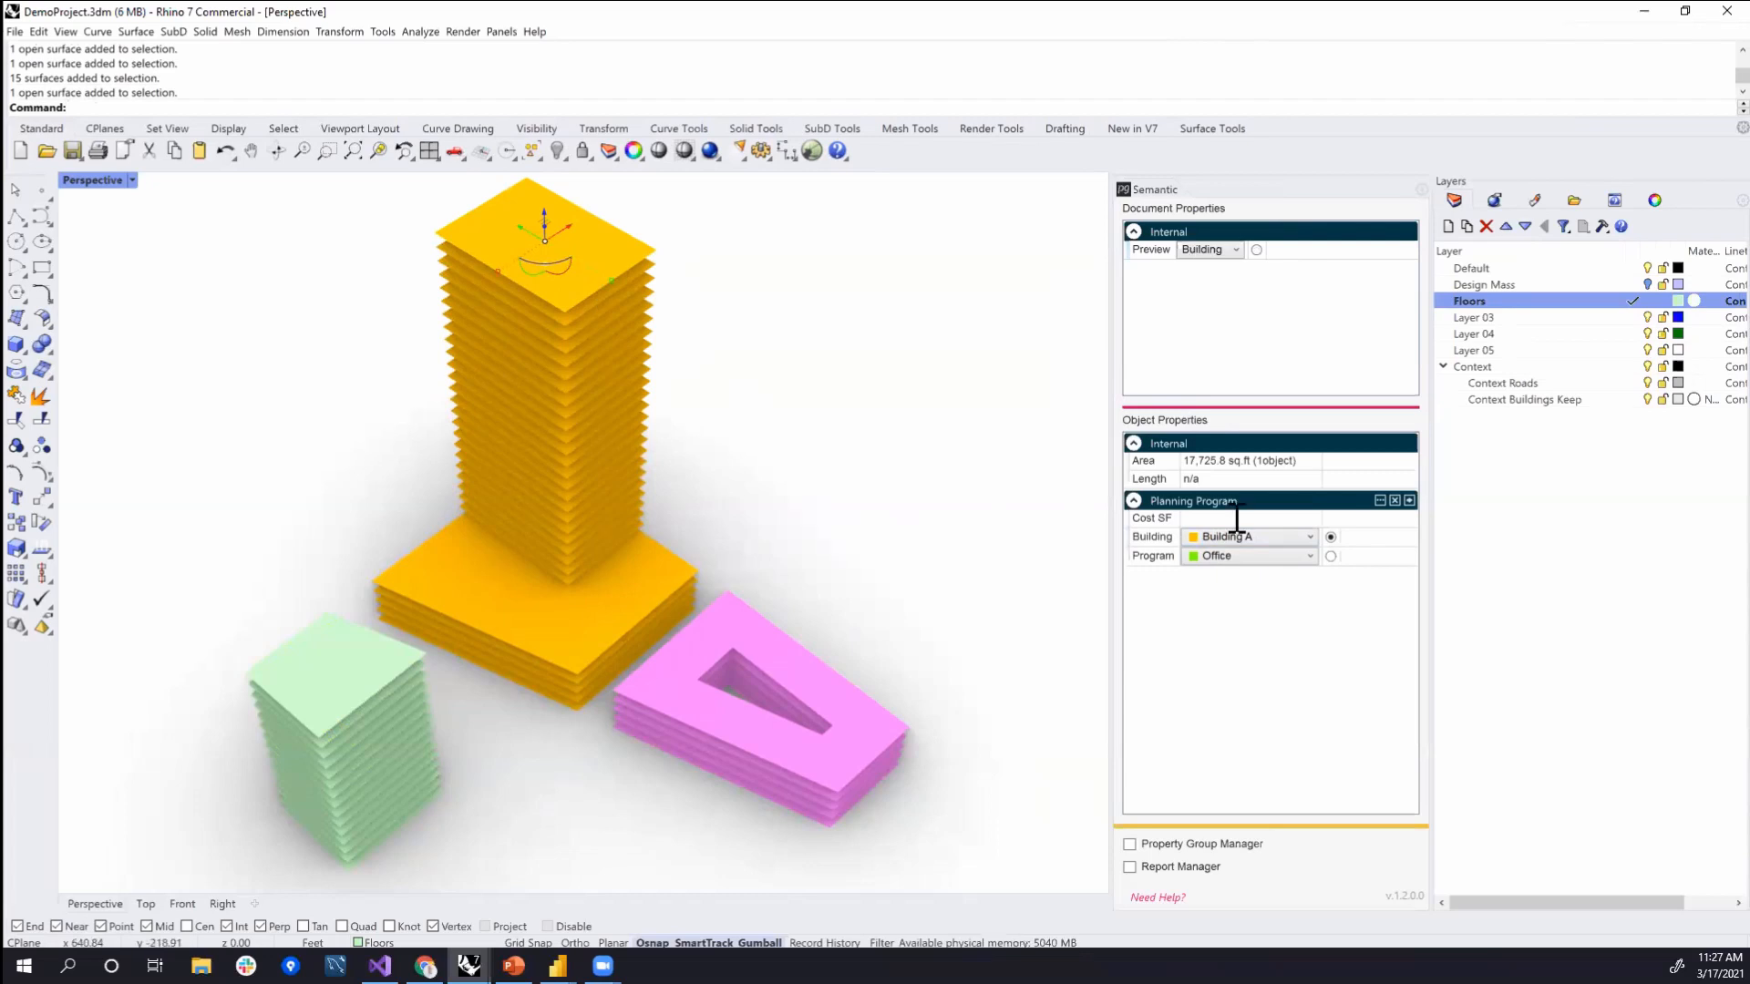
{"action": "left_click", "coordinate": [426, 645]}
{"action": "left_click", "coordinate": [333, 646]}
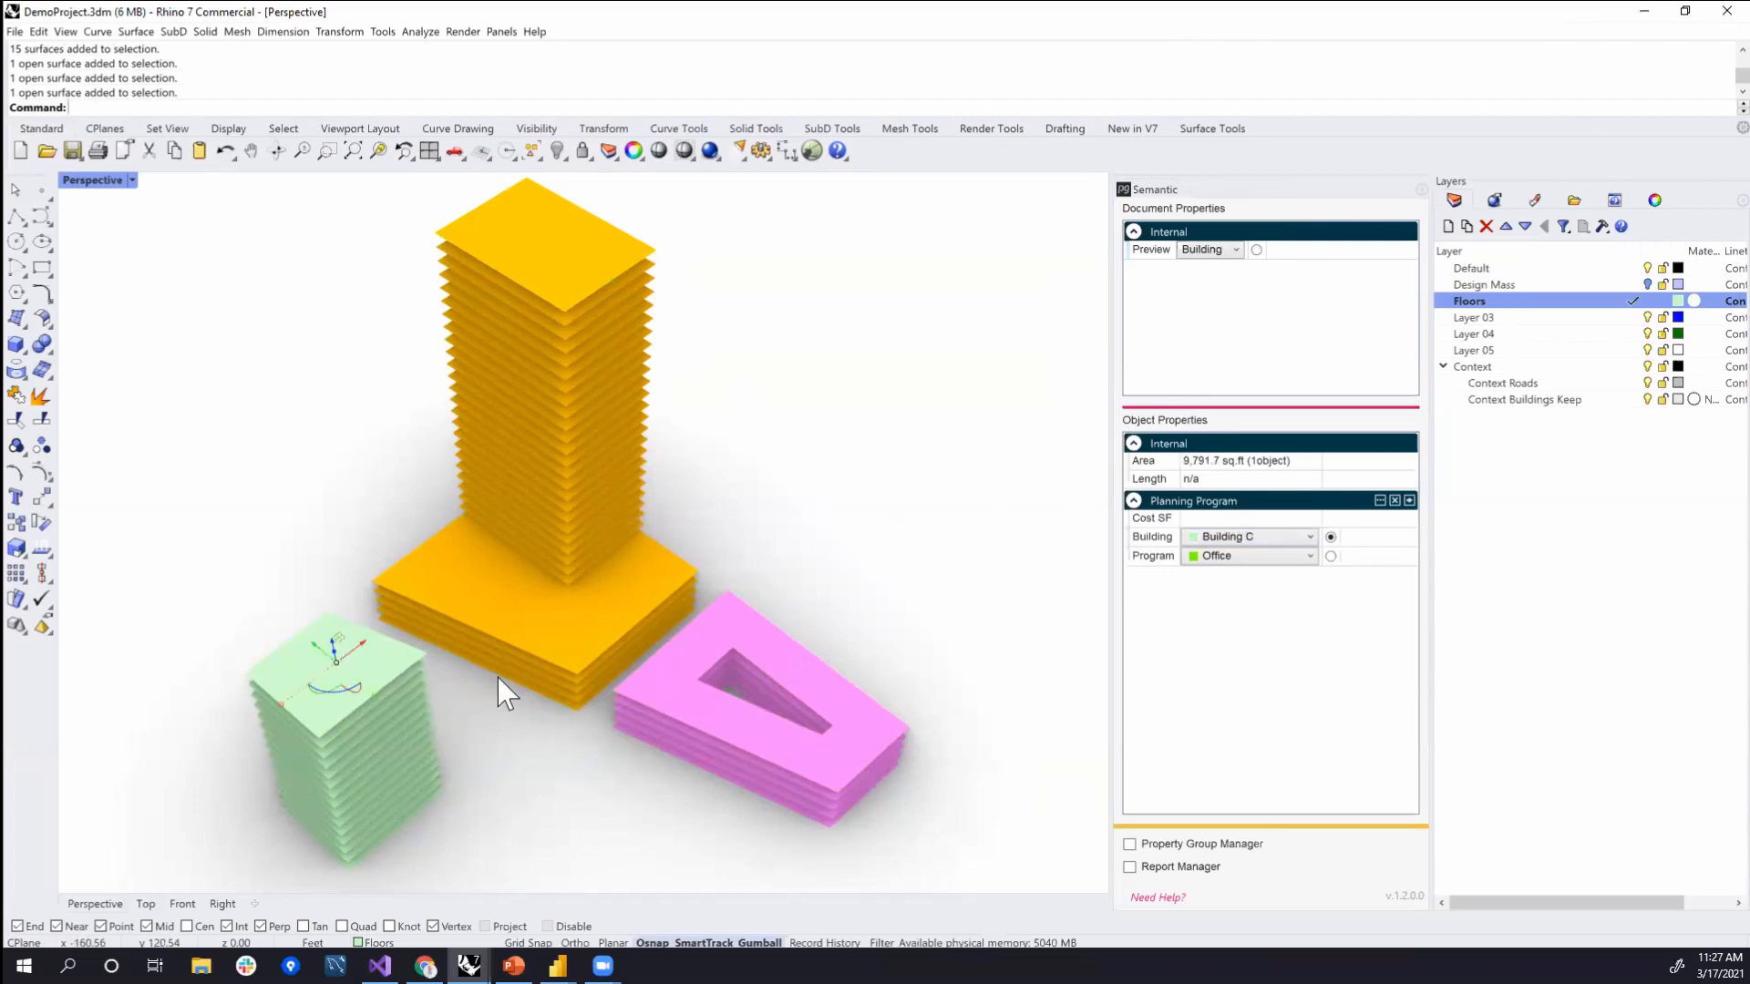
{"action": "left_click", "coordinate": [738, 334]}
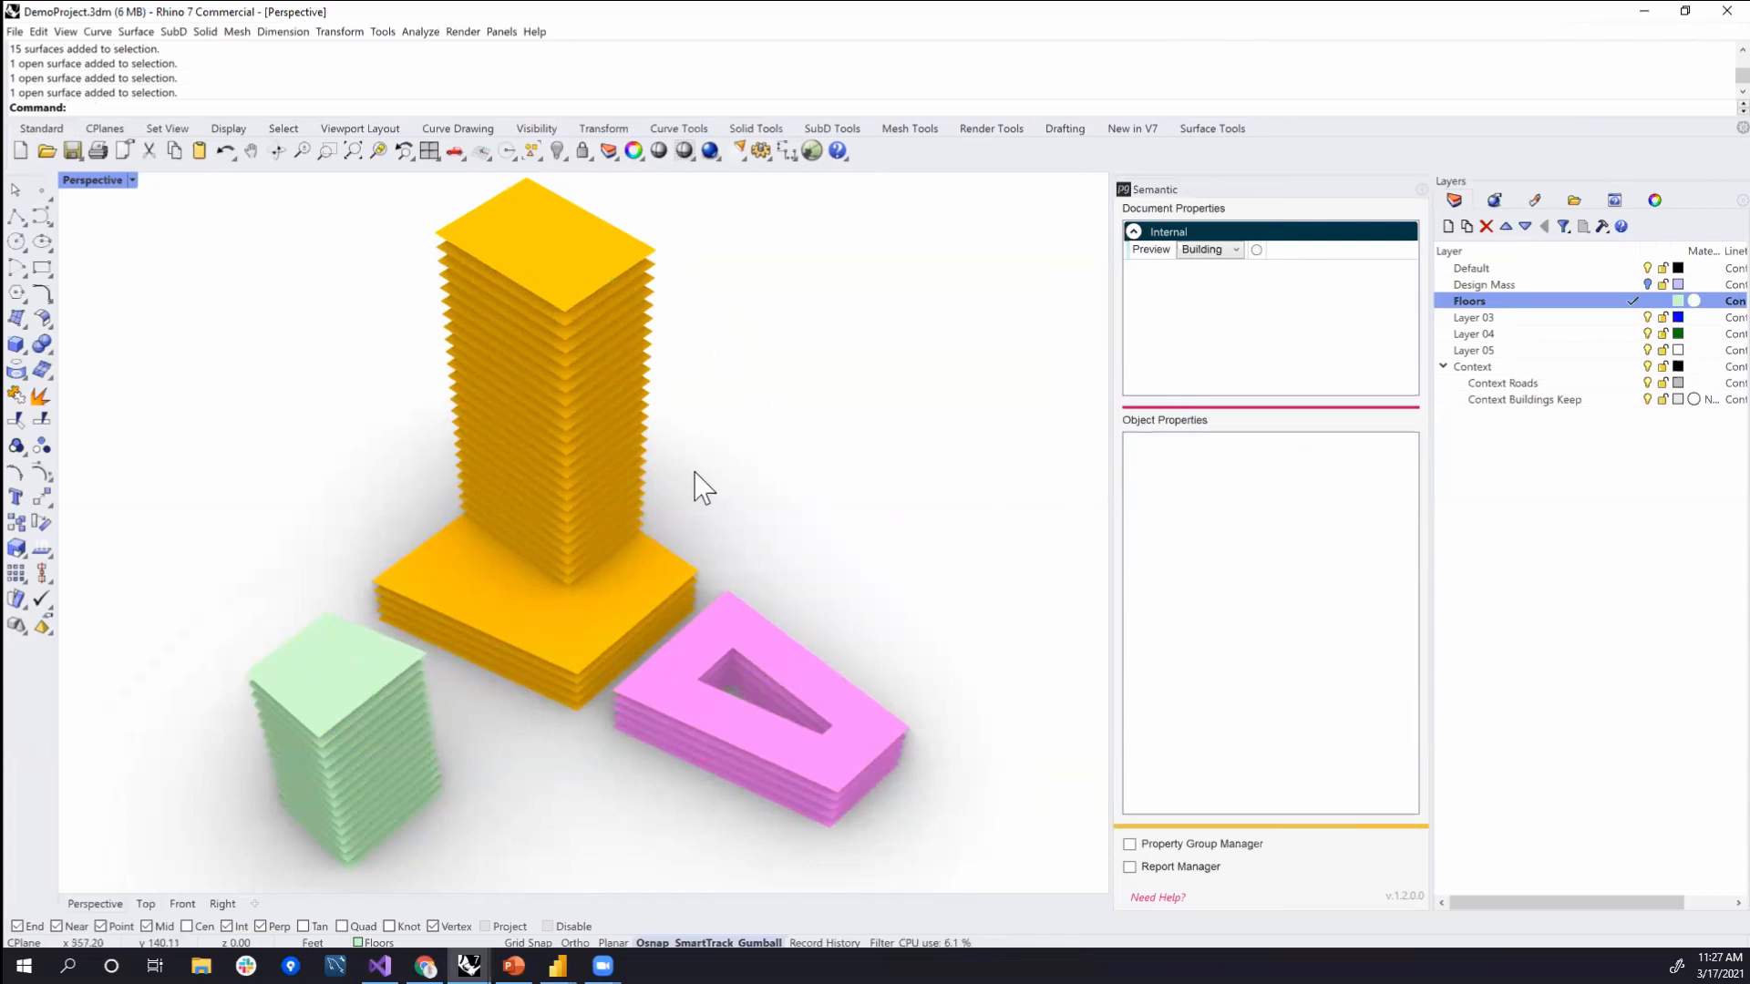
{"action": "right_click_drag", "start_coordinate": [623, 559], "coordinate": [757, 483]}
{"action": "left_click", "coordinate": [584, 264]}
{"action": "left_click", "coordinate": [948, 326]}
{"action": "right_click_drag", "start_coordinate": [890, 398], "coordinate": [829, 378]}
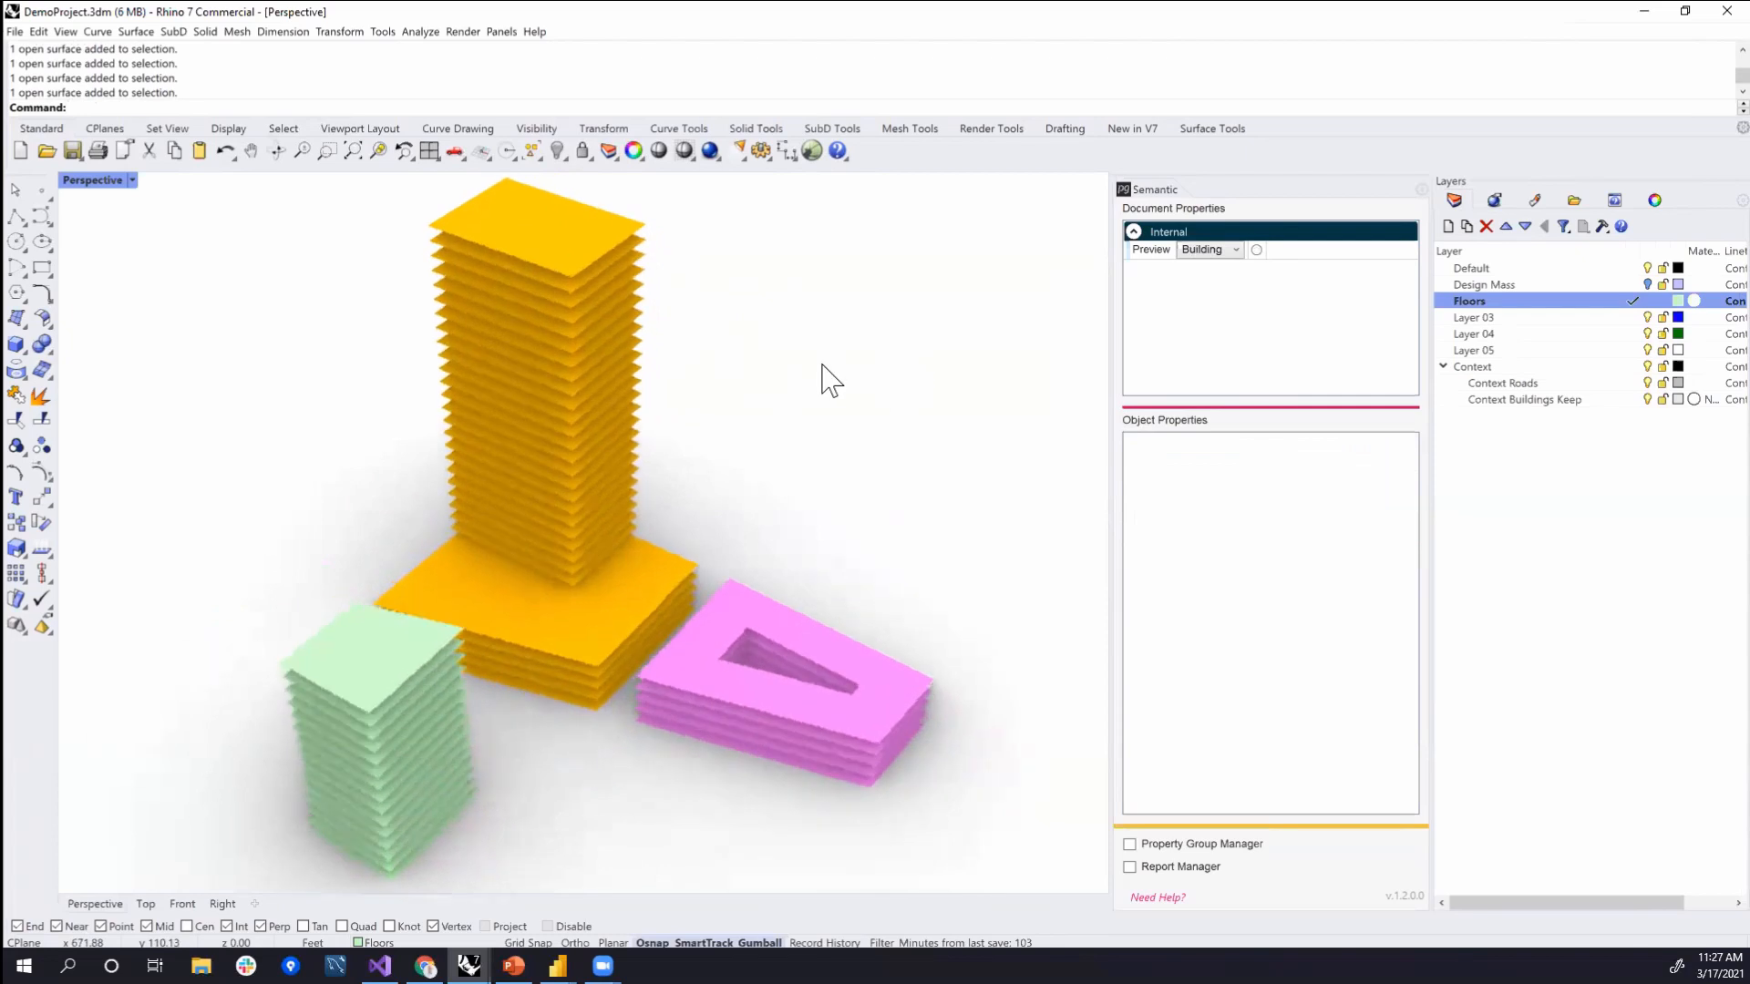
{"action": "right_click_drag", "start_coordinate": [785, 304], "coordinate": [839, 401], "text": "shift"}
{"action": "left_click", "coordinate": [606, 353]}
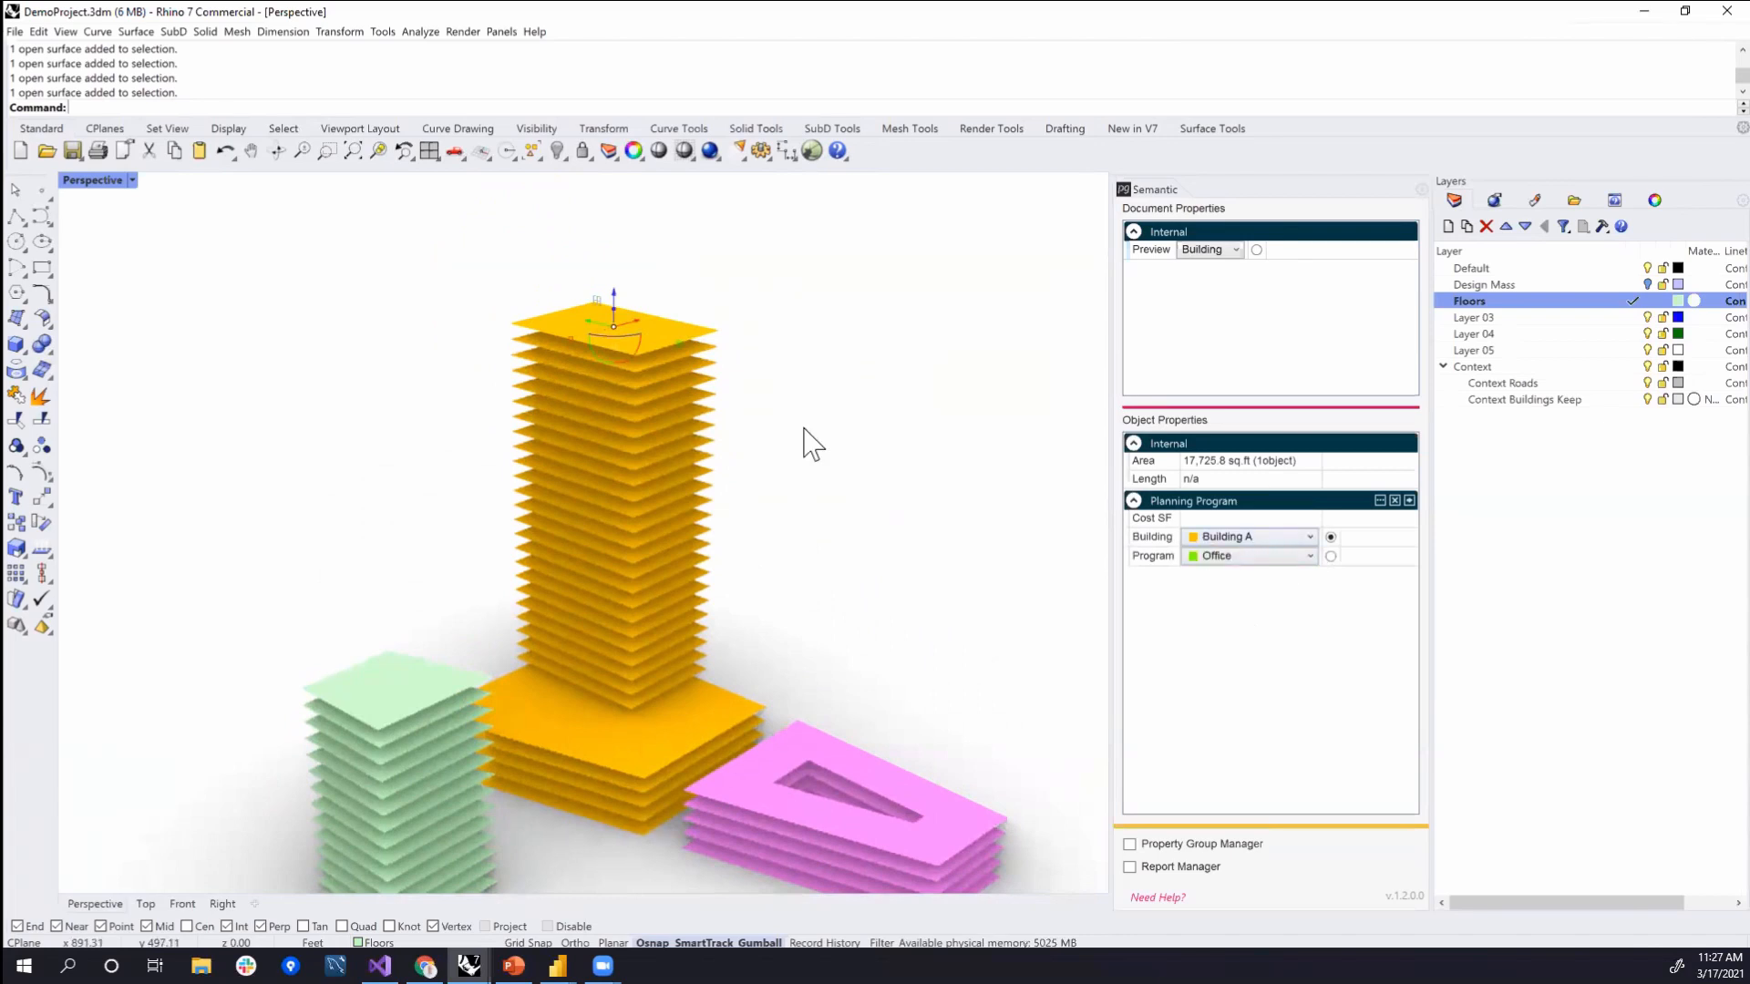
- Set the Program category of the tall tower's upper 12 floors to Hotel and preview the model colored by Program
{"action": "mouse_move", "coordinate": [754, 499]}
{"action": "right_mouse_down"}
{"action": "mouse_move", "coordinate": [754, 484]}
{"action": "mouse_move", "coordinate": [769, 496]}
{"action": "mouse_move", "coordinate": [753, 513]}
{"action": "mouse_move", "coordinate": [738, 484]}
{"action": "mouse_move", "coordinate": [739, 504]}
{"action": "right_mouse_up"}
{"action": "left_click_drag", "start_coordinate": [739, 494], "coordinate": [675, 281]}
{"action": "right_click_drag", "start_coordinate": [800, 407], "coordinate": [820, 435]}
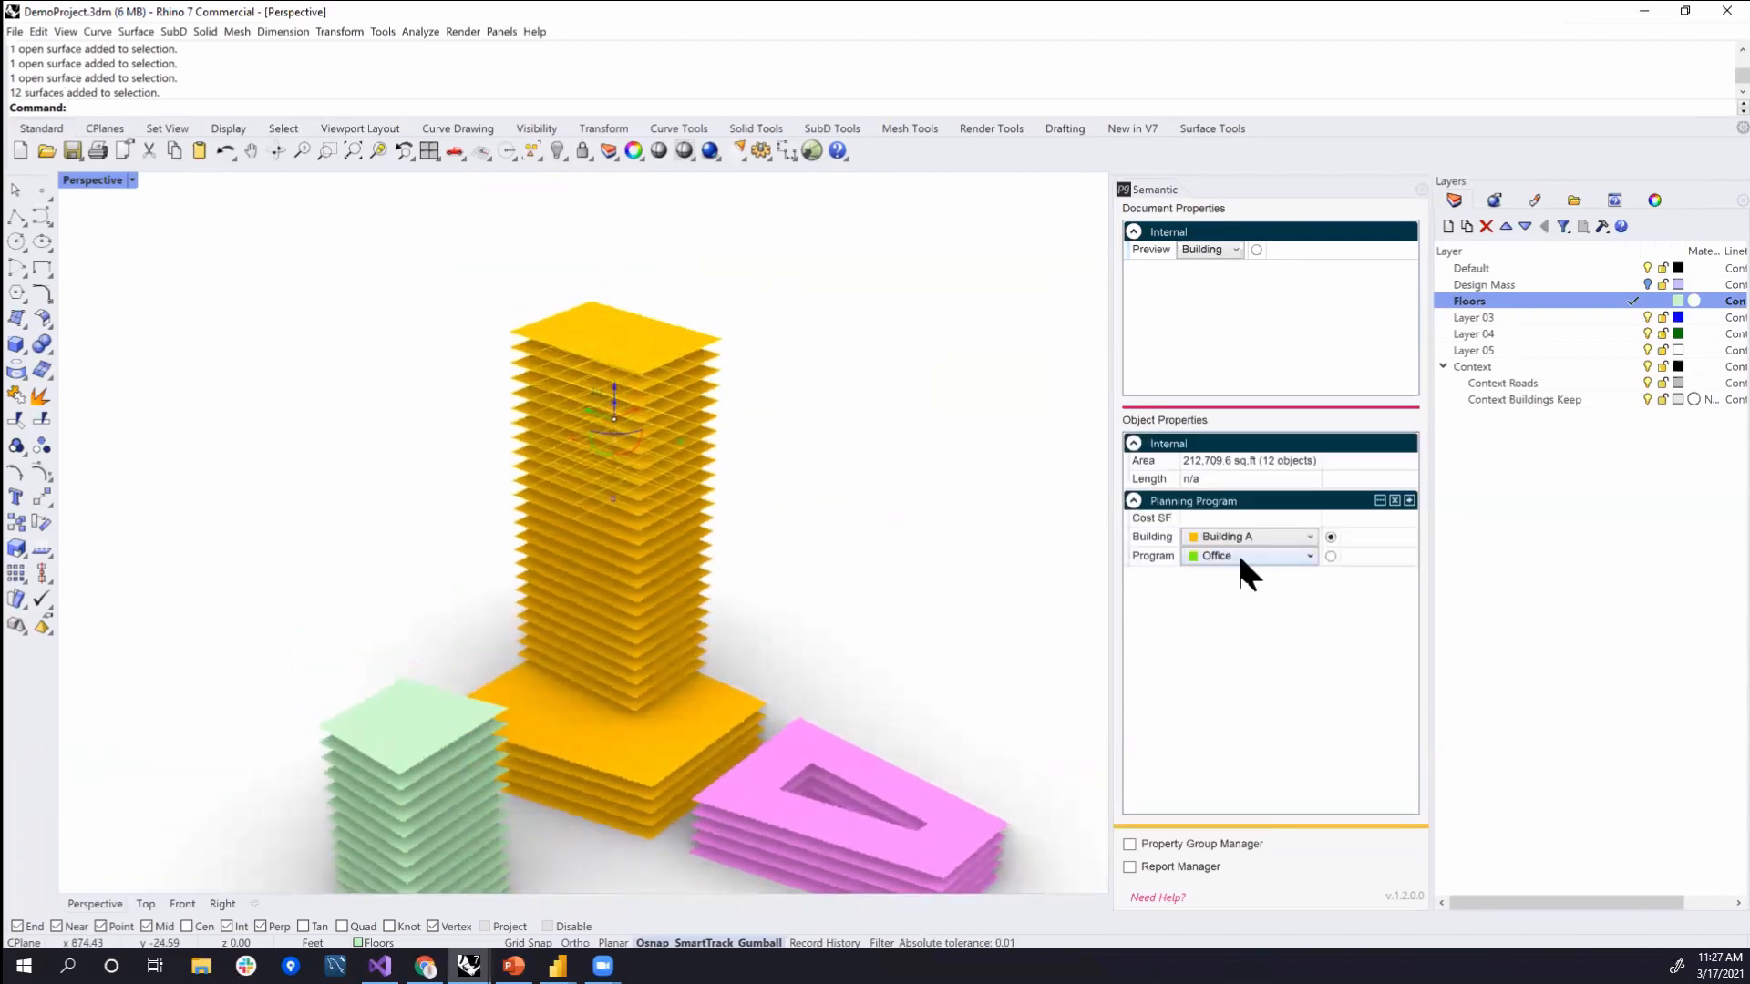
{"action": "left_click", "coordinate": [1239, 557]}
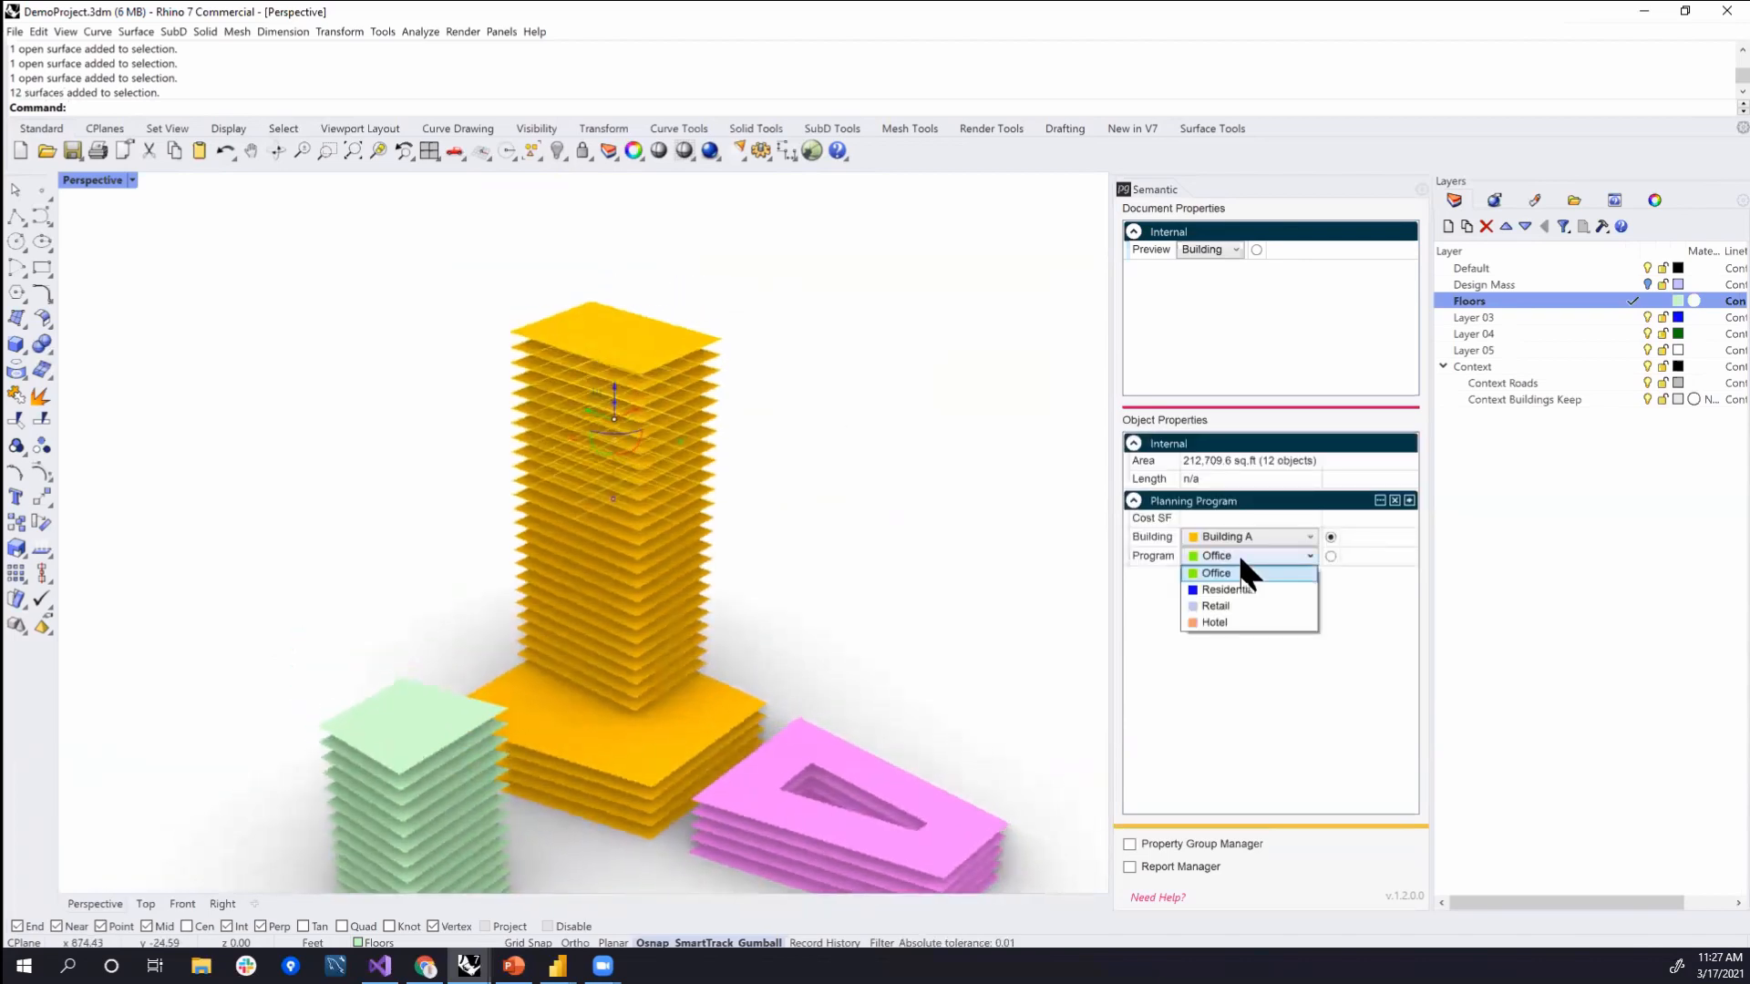
{"action": "left_click", "coordinate": [1228, 624]}
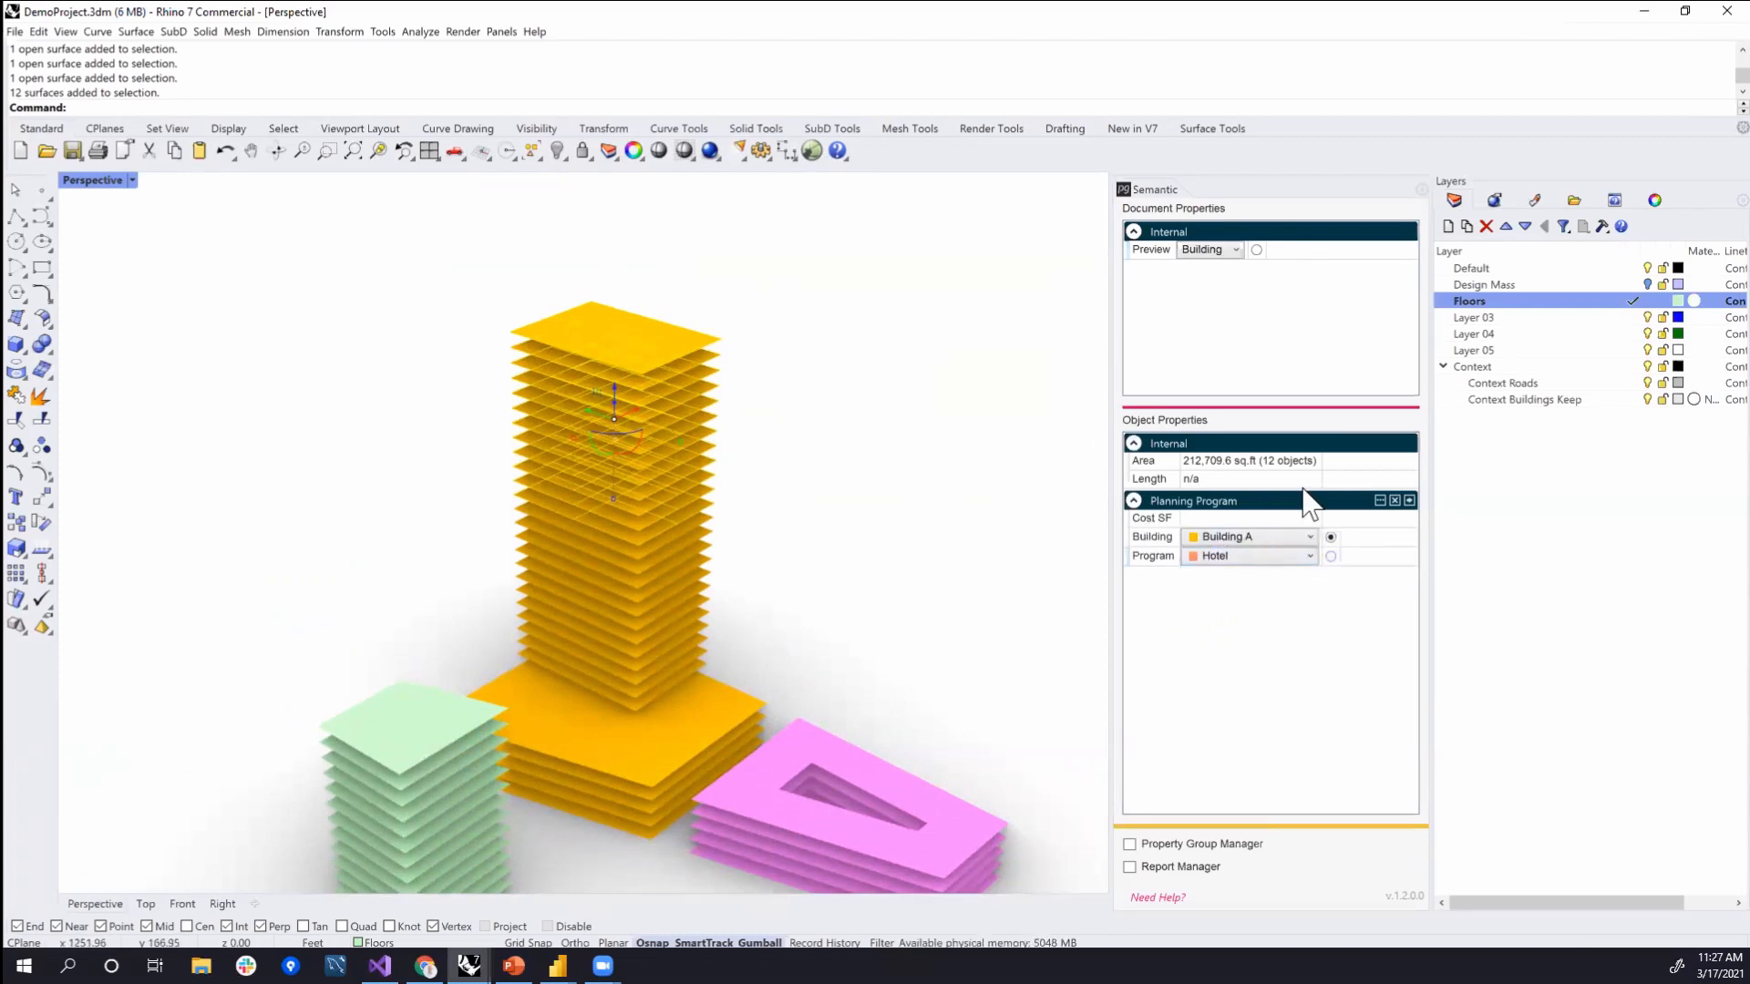
{"action": "left_click", "coordinate": [1204, 250]}
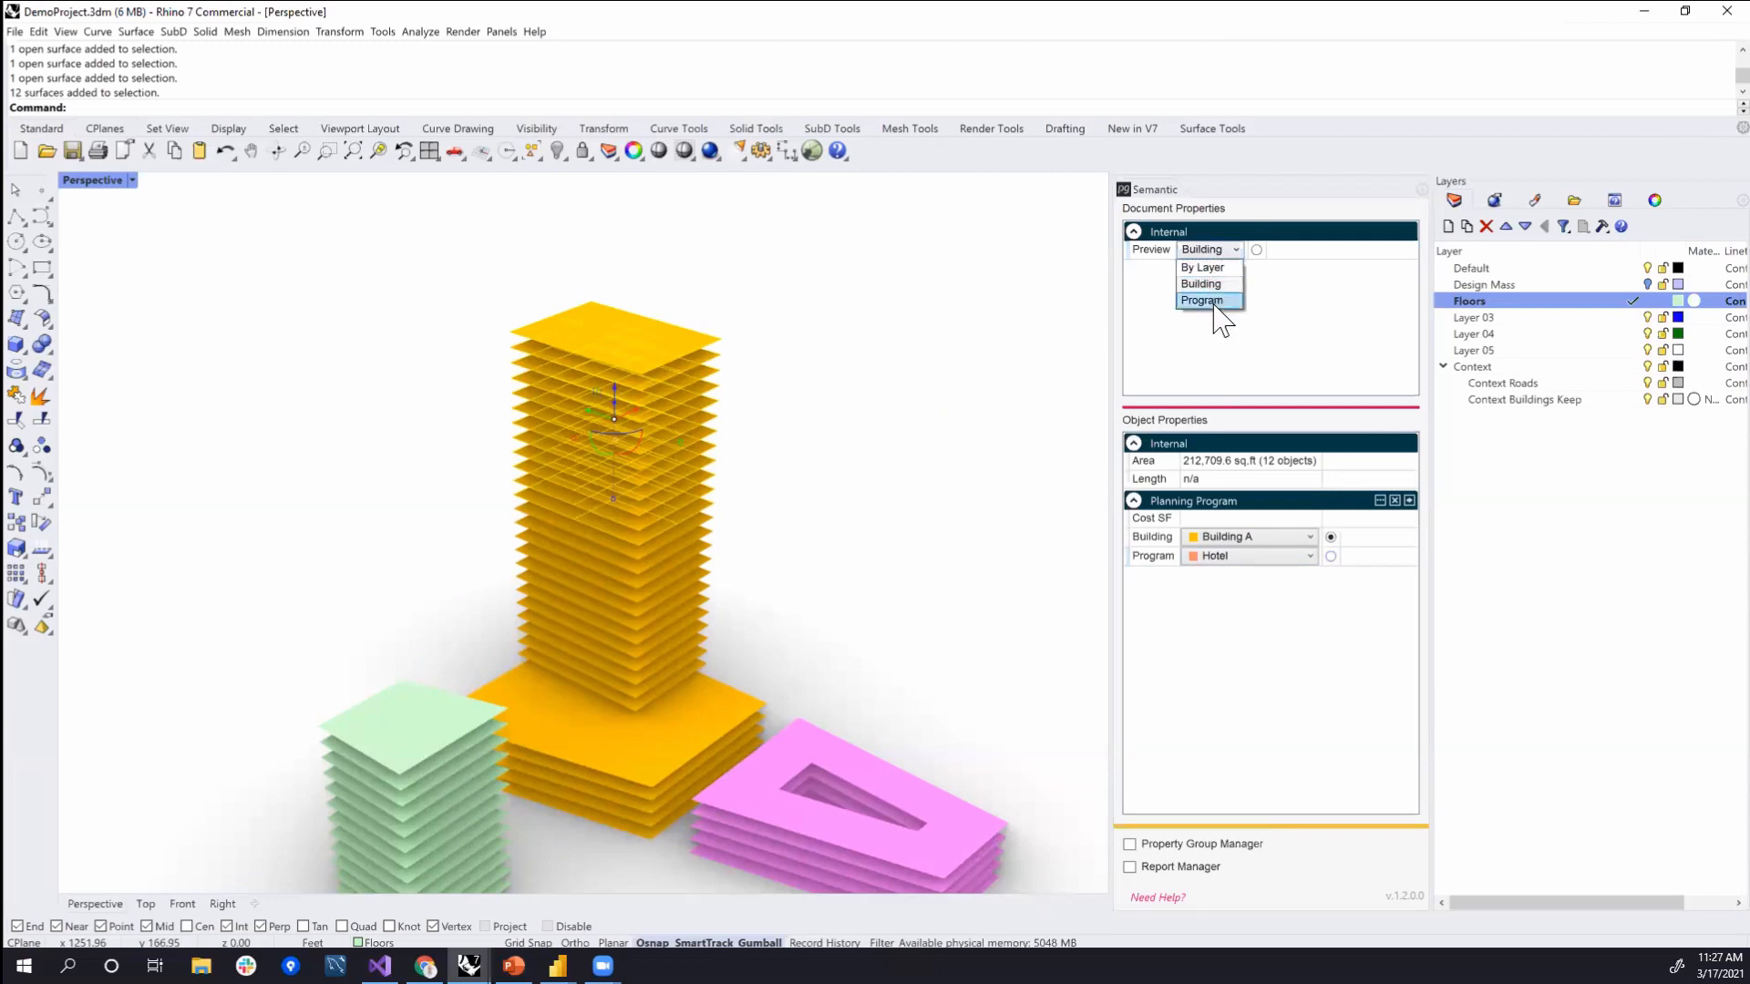
{"action": "left_click", "coordinate": [1203, 301]}
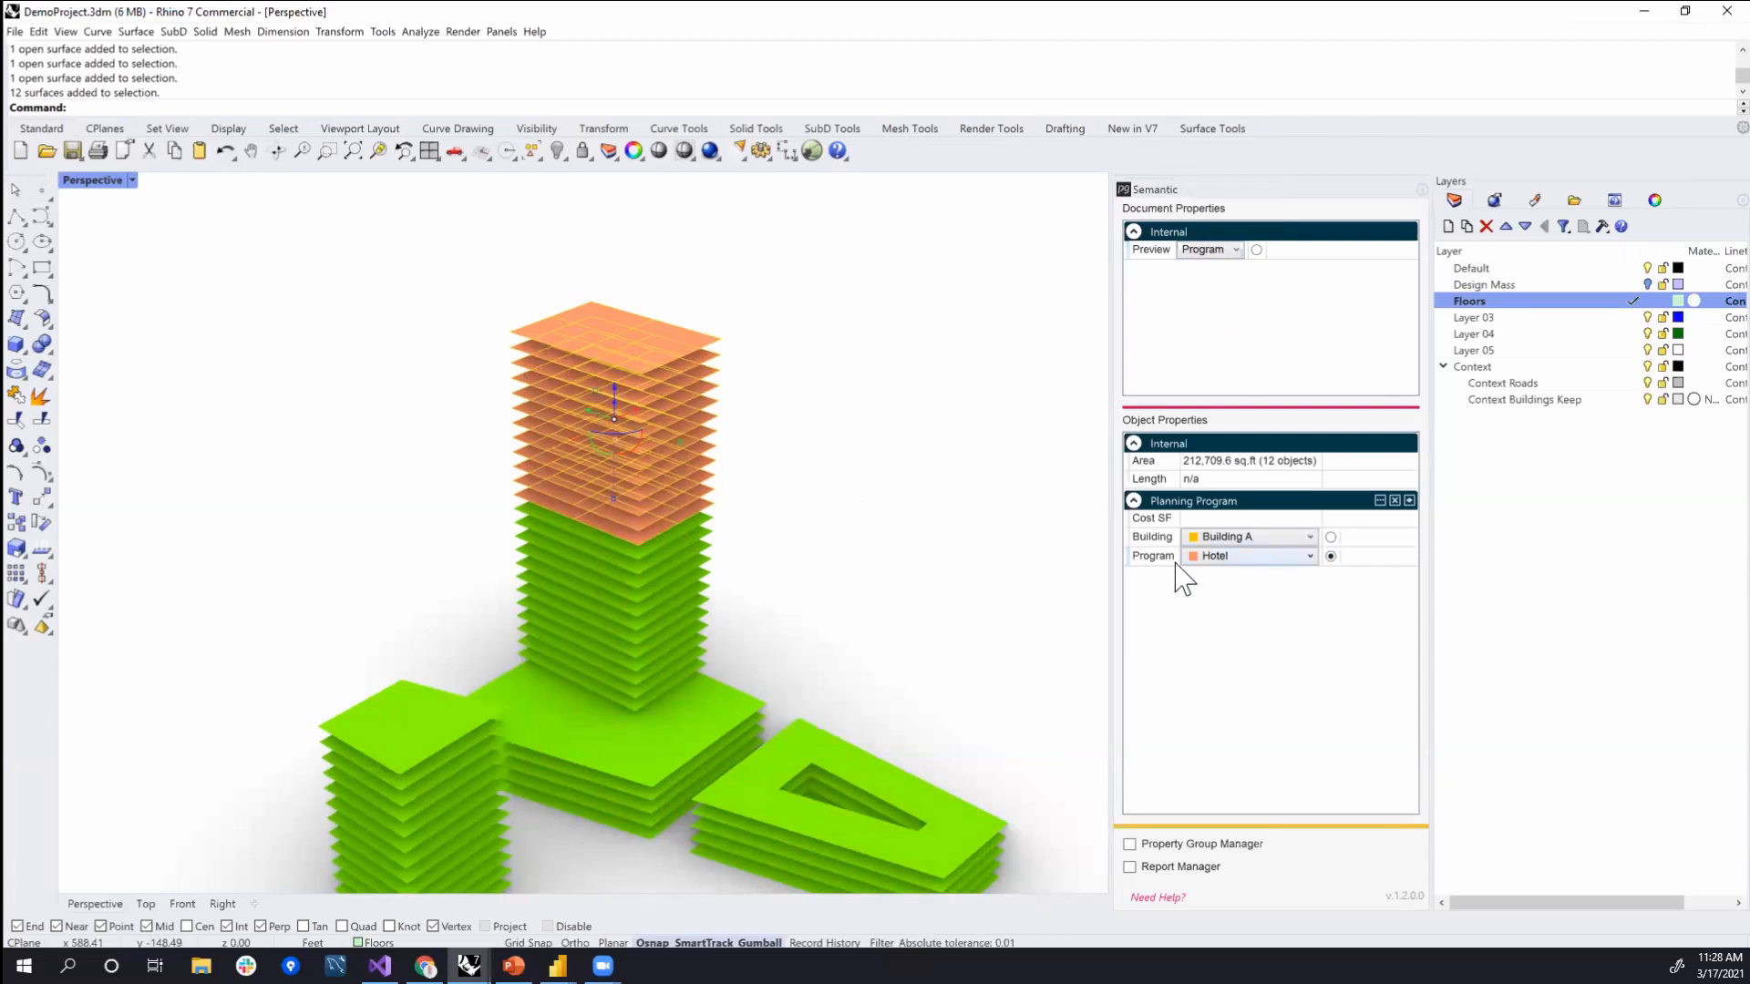
- Set the Program category of the tall tower's lower 12 floors, between the Hotel floors and the podium, to Residential
{"action": "left_click", "coordinate": [871, 545]}
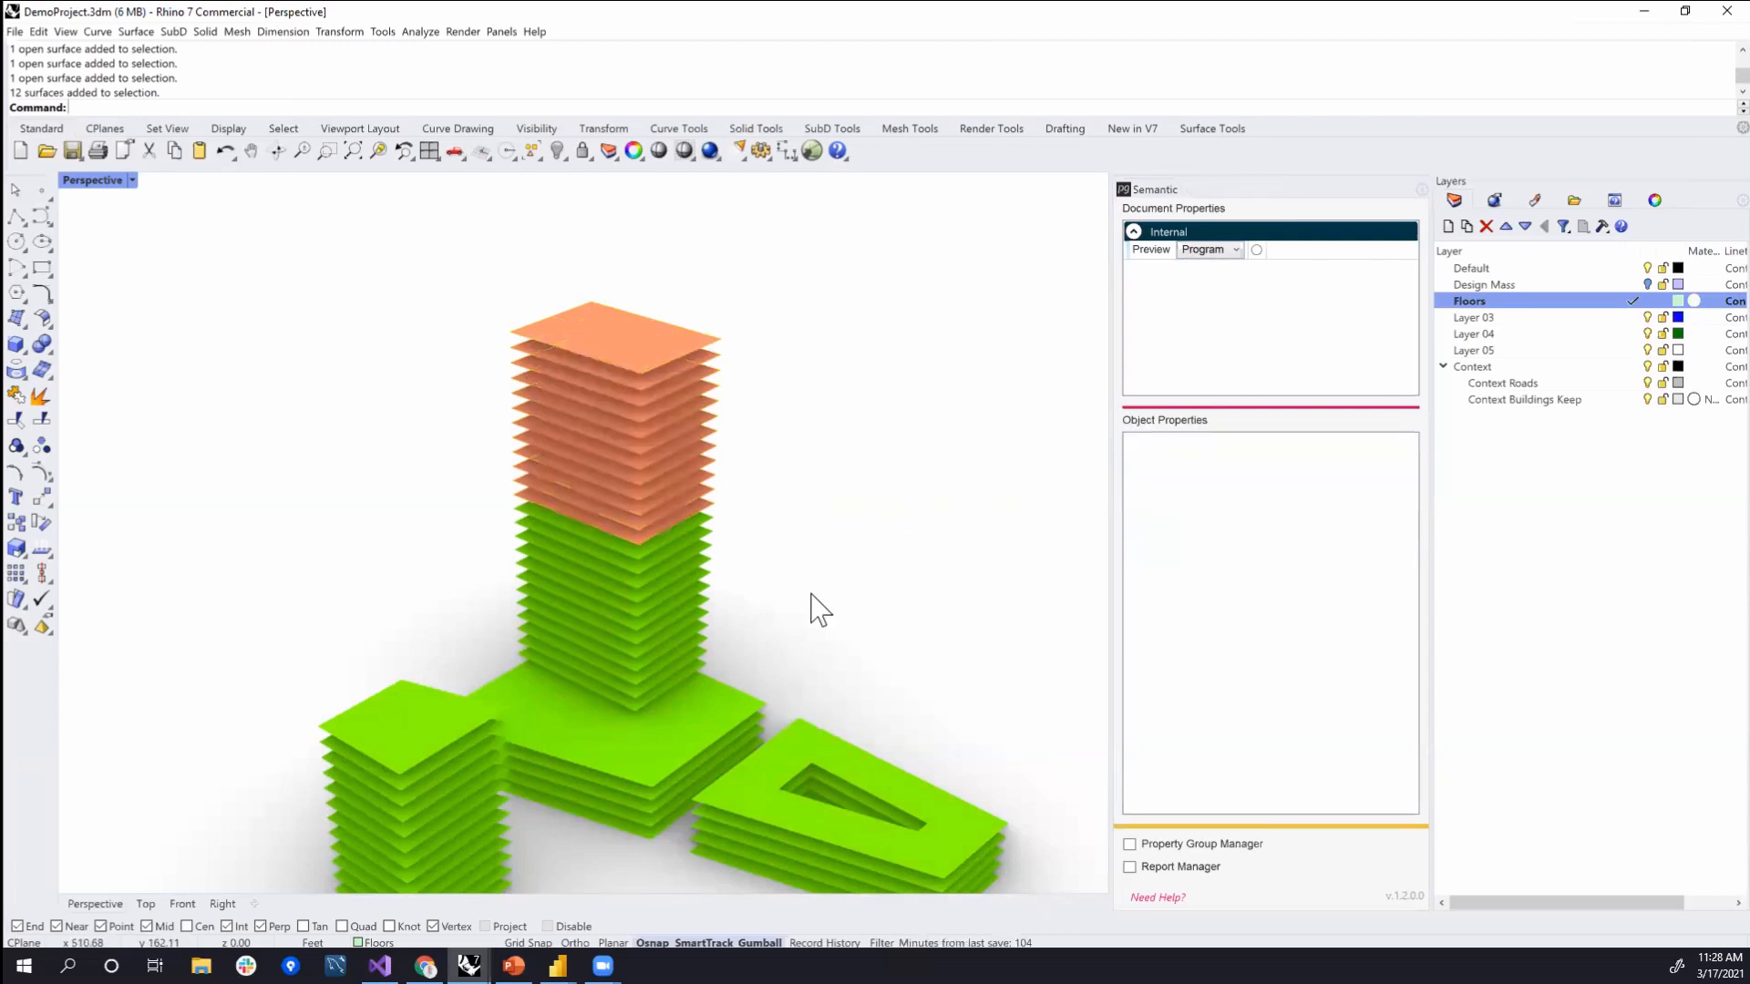
{"action": "scroll", "coordinate": [816, 547], "scroll_direction": "up", "scroll_amount": 4}
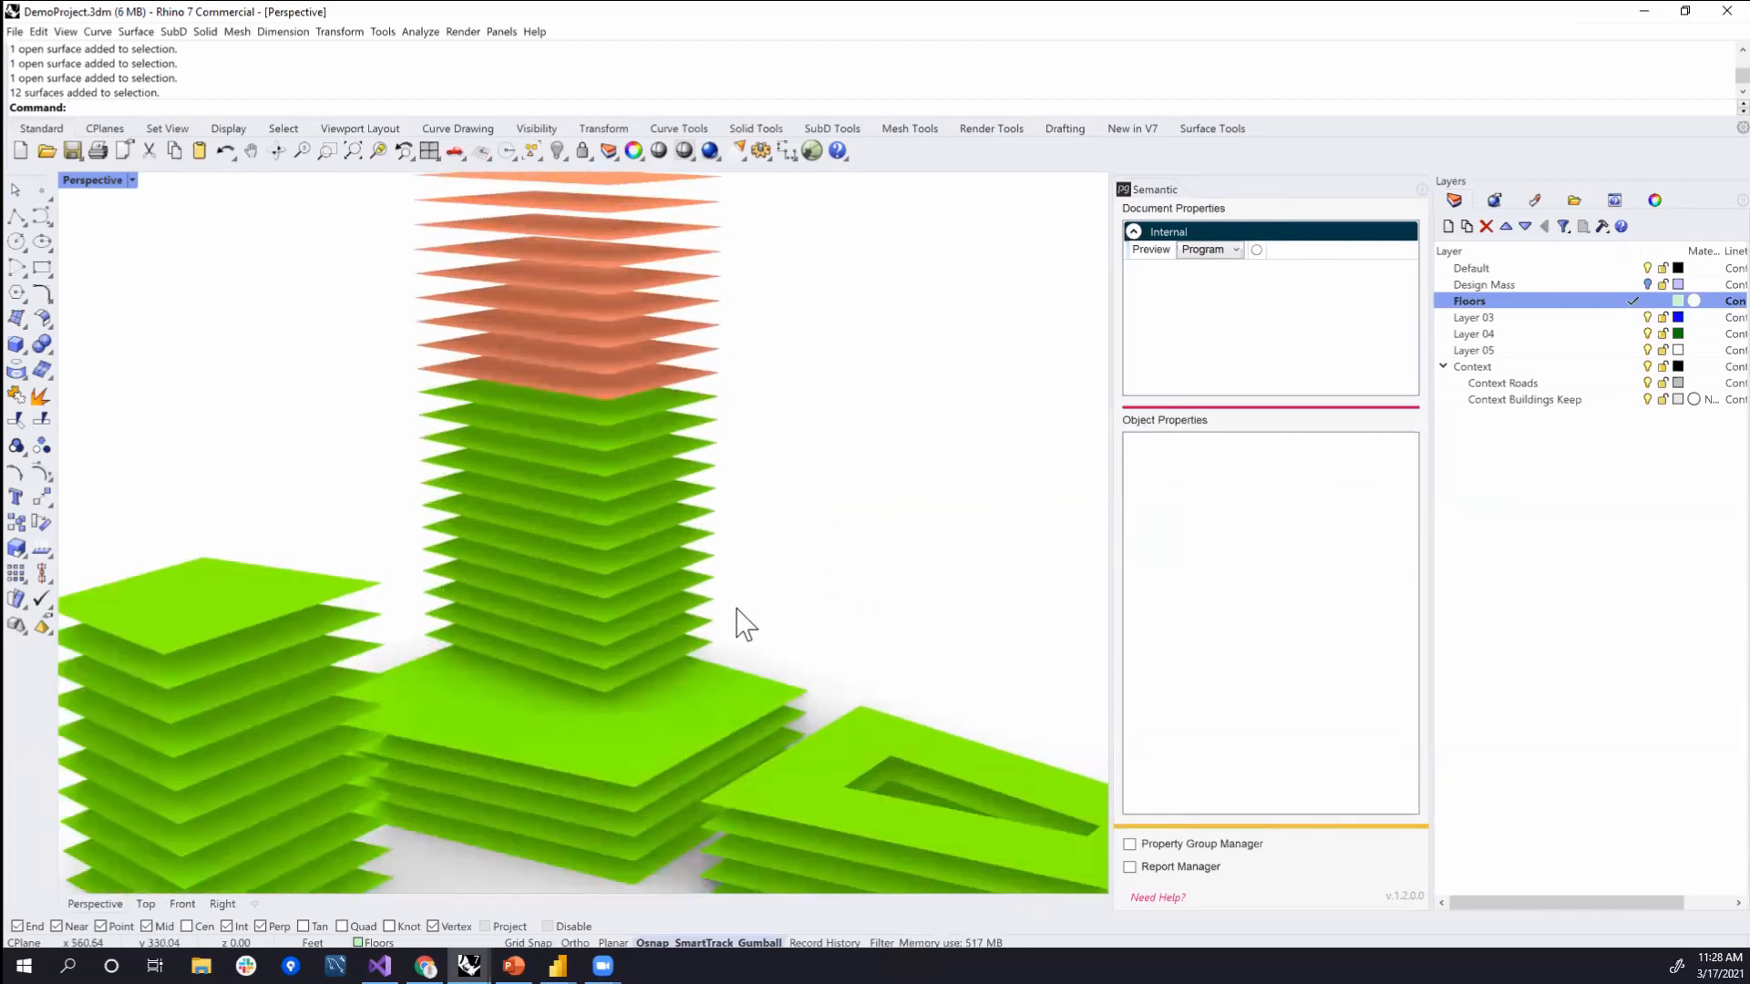
{"action": "left_click", "coordinate": [685, 390]}
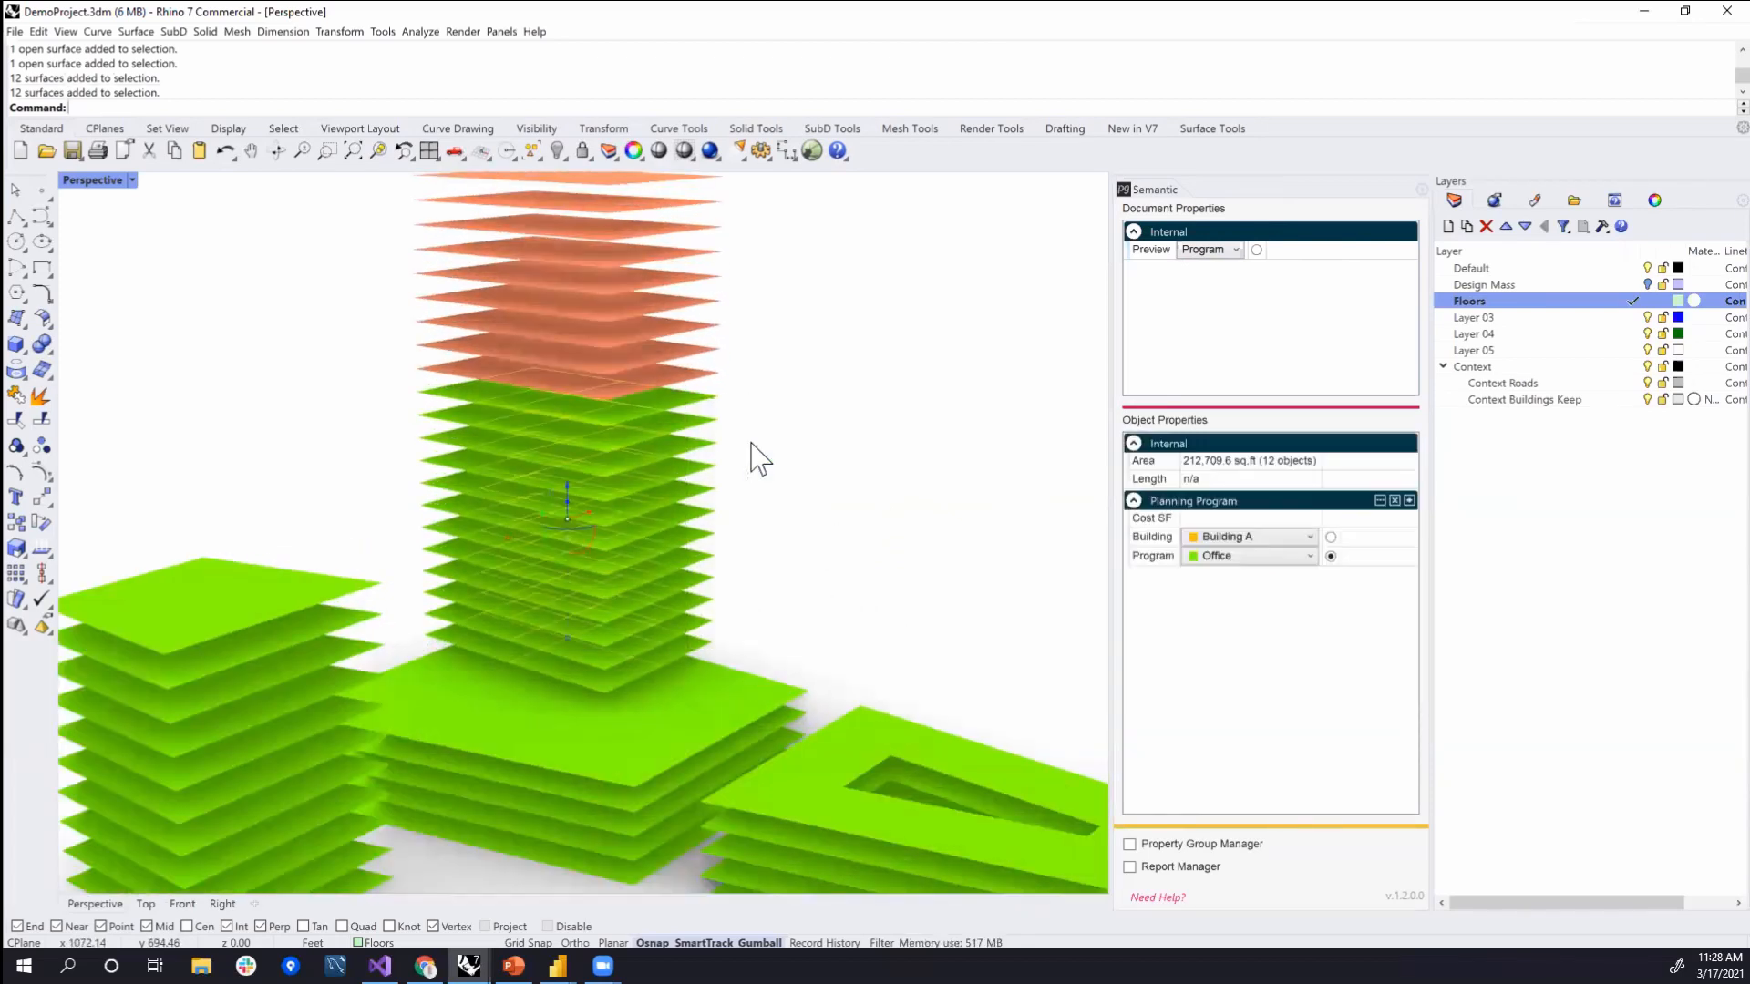
{"action": "left_click", "coordinate": [1228, 557]}
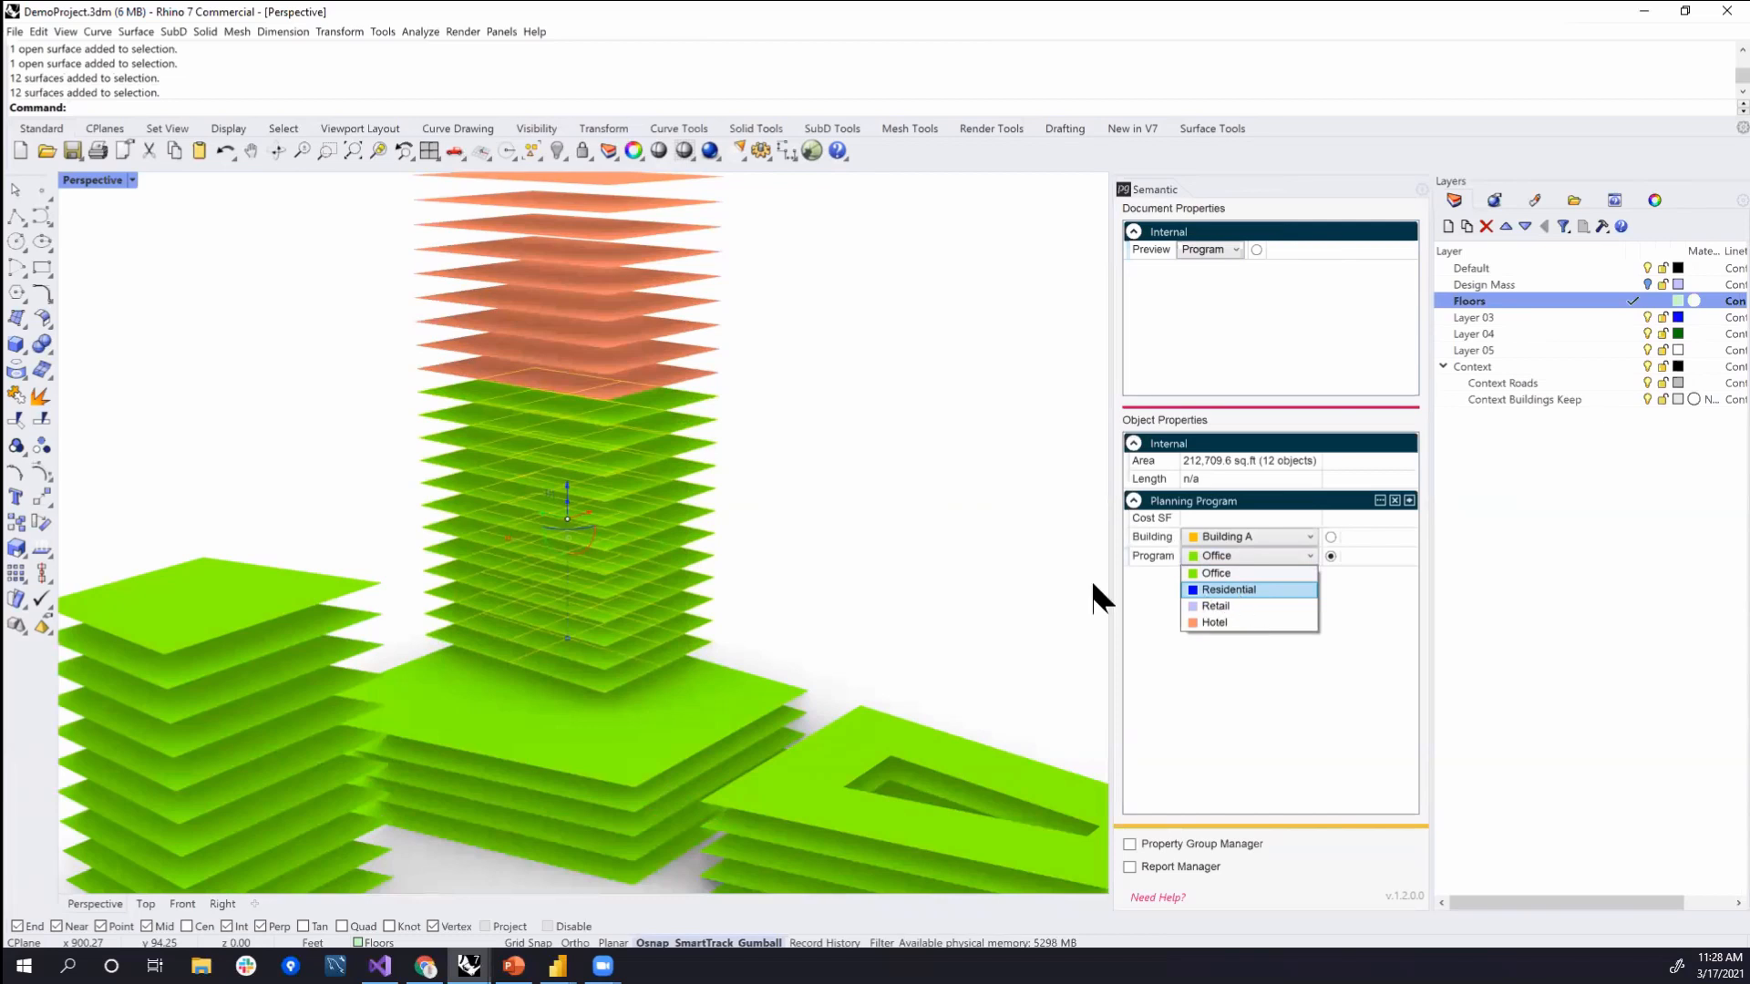
{"action": "left_click", "coordinate": [1228, 590]}
{"action": "left_click", "coordinate": [820, 377]}
{"action": "right_click_drag", "start_coordinate": [820, 378], "coordinate": [812, 413]}
{"action": "scroll", "coordinate": [811, 413], "scroll_direction": "down", "scroll_amount": 3}
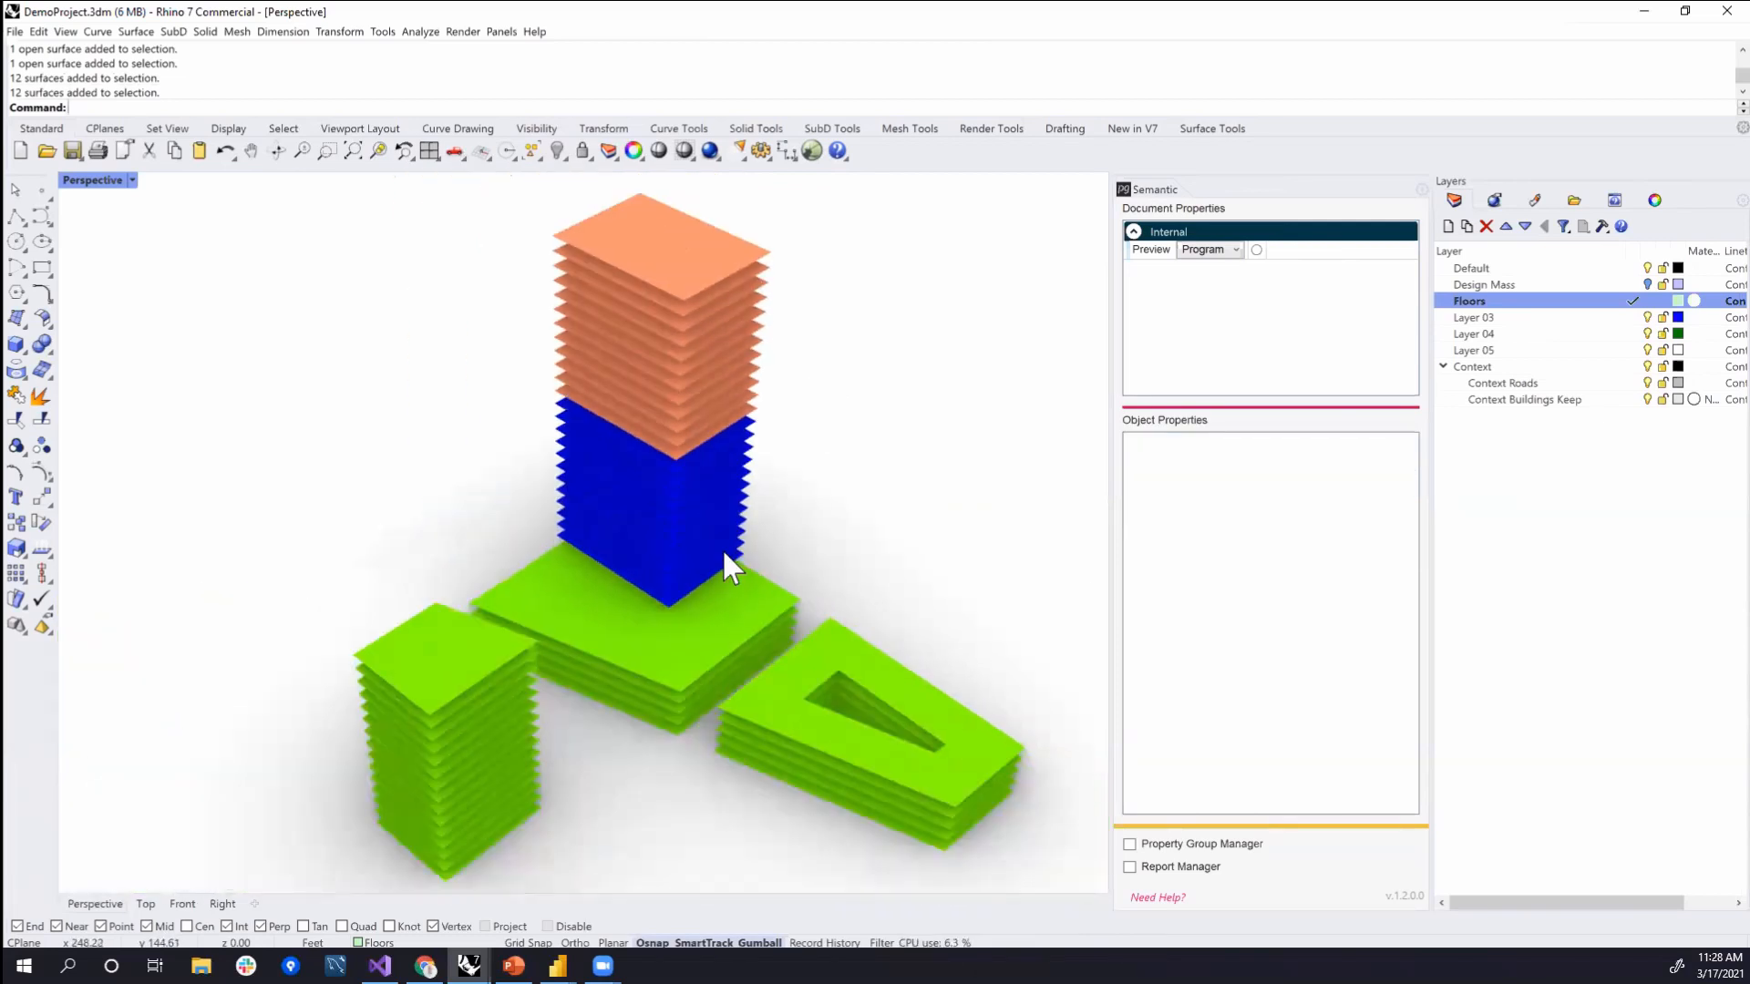
- Select the ground floors of all three buildings together and set their Program category to Retail
{"action": "right_click_drag", "start_coordinate": [724, 556], "coordinate": [700, 621]}
{"action": "left_click", "coordinate": [693, 733]}
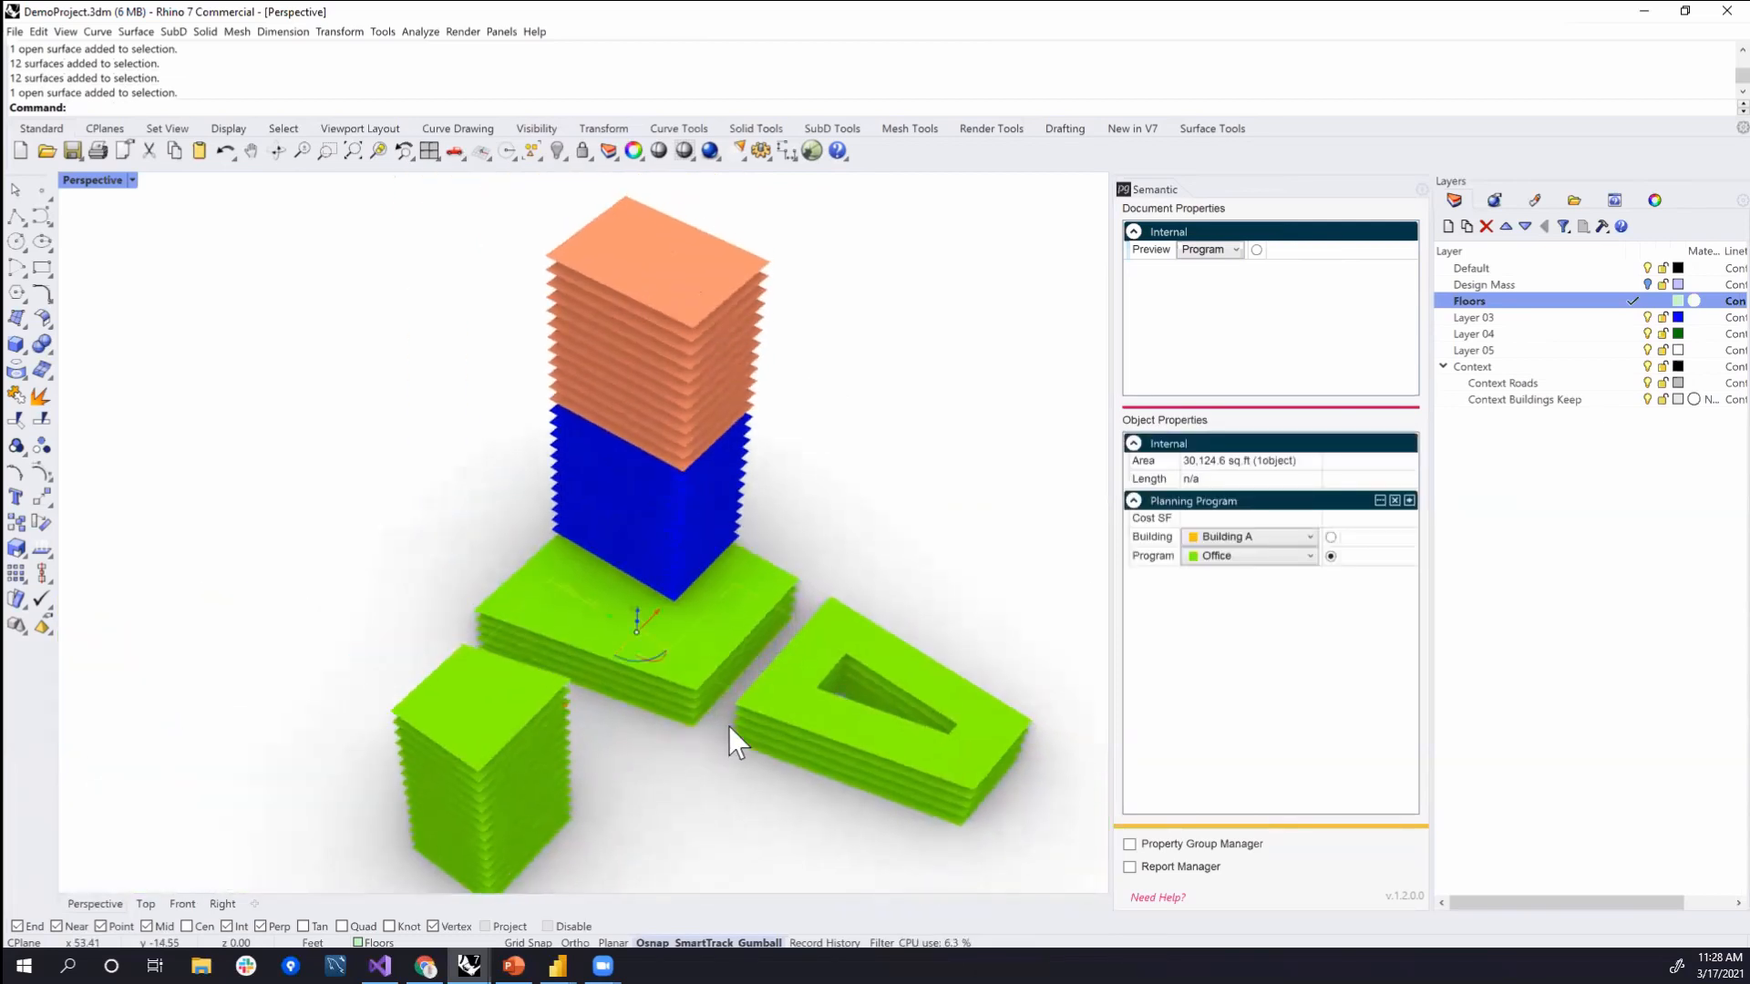
{"action": "right_click_drag", "start_coordinate": [730, 725], "coordinate": [535, 793]}
{"action": "left_click", "coordinate": [558, 807], "text": "shift"}
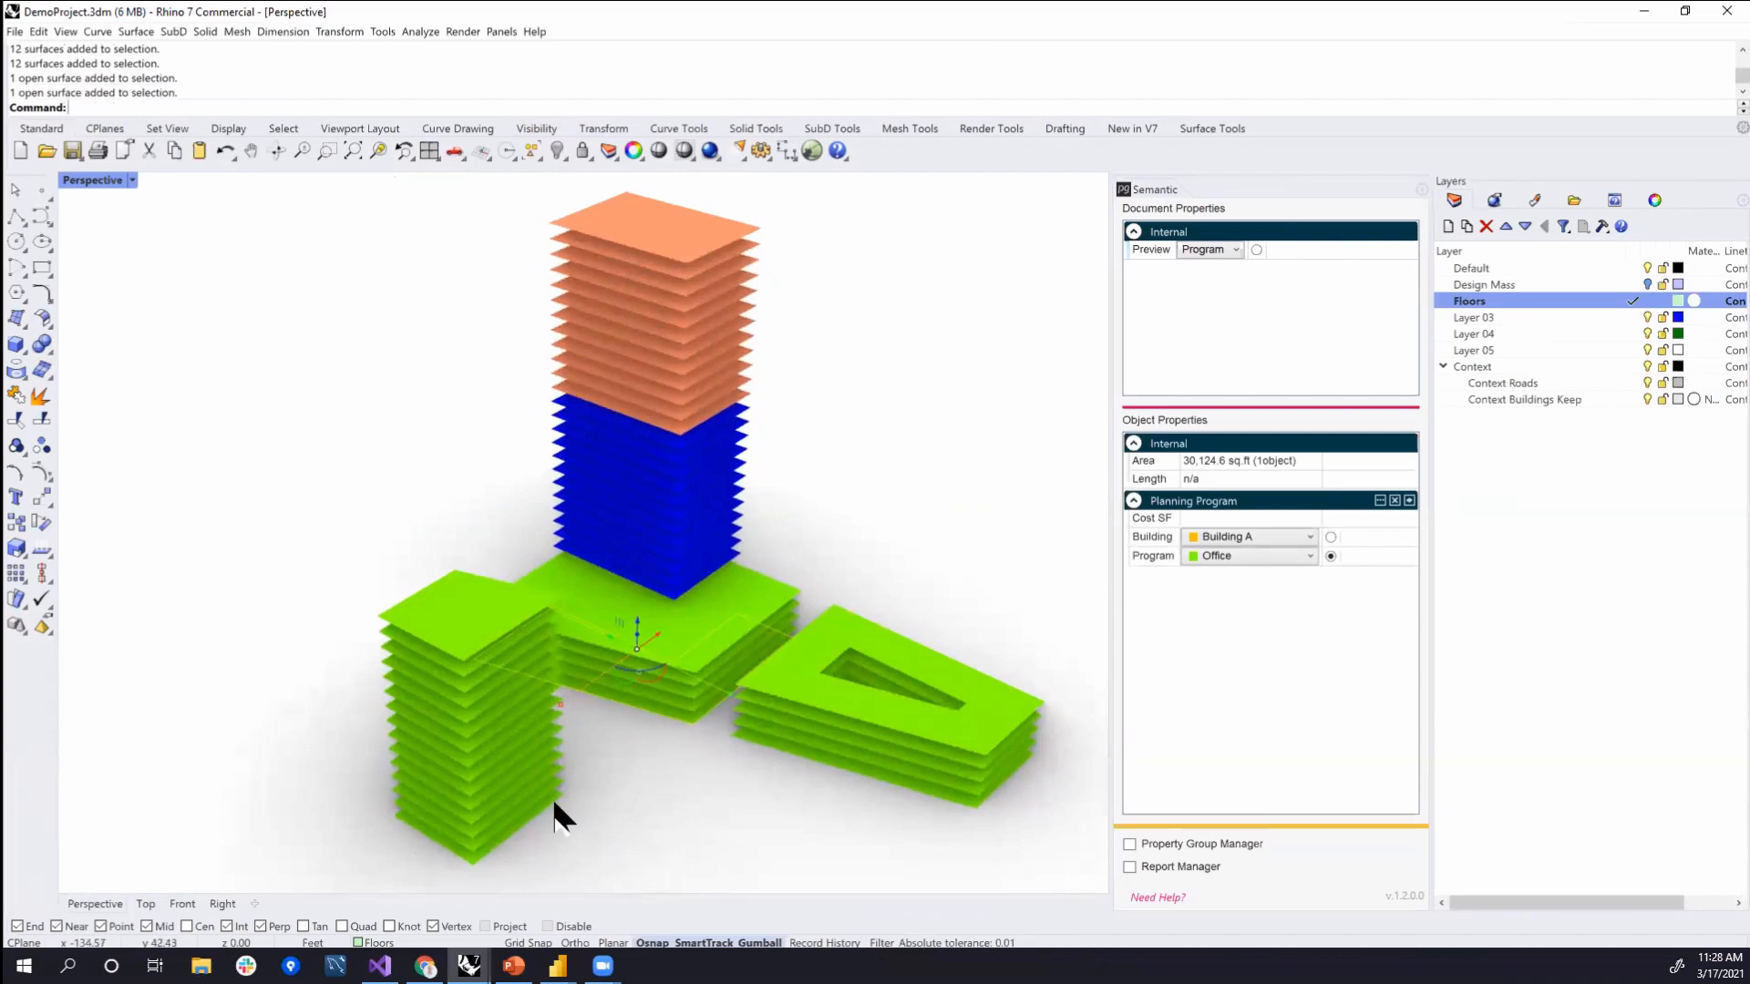
{"action": "left_click", "coordinate": [832, 775], "text": "shift"}
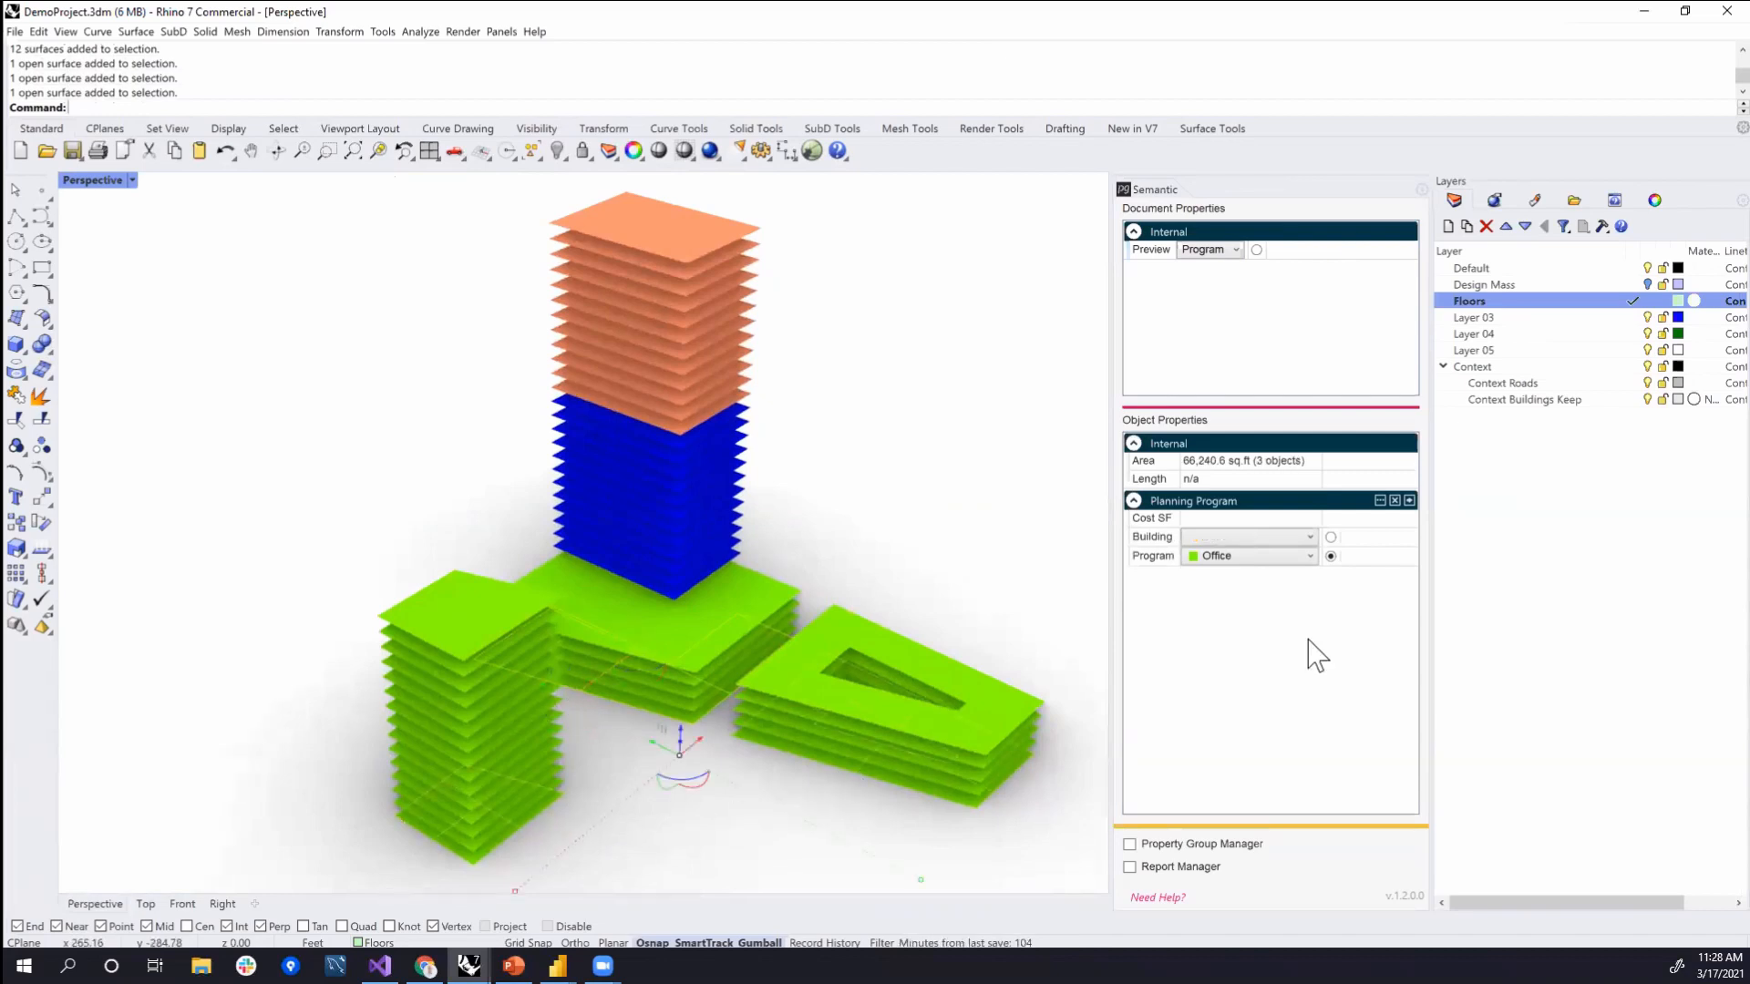
{"action": "left_click", "coordinate": [1290, 556]}
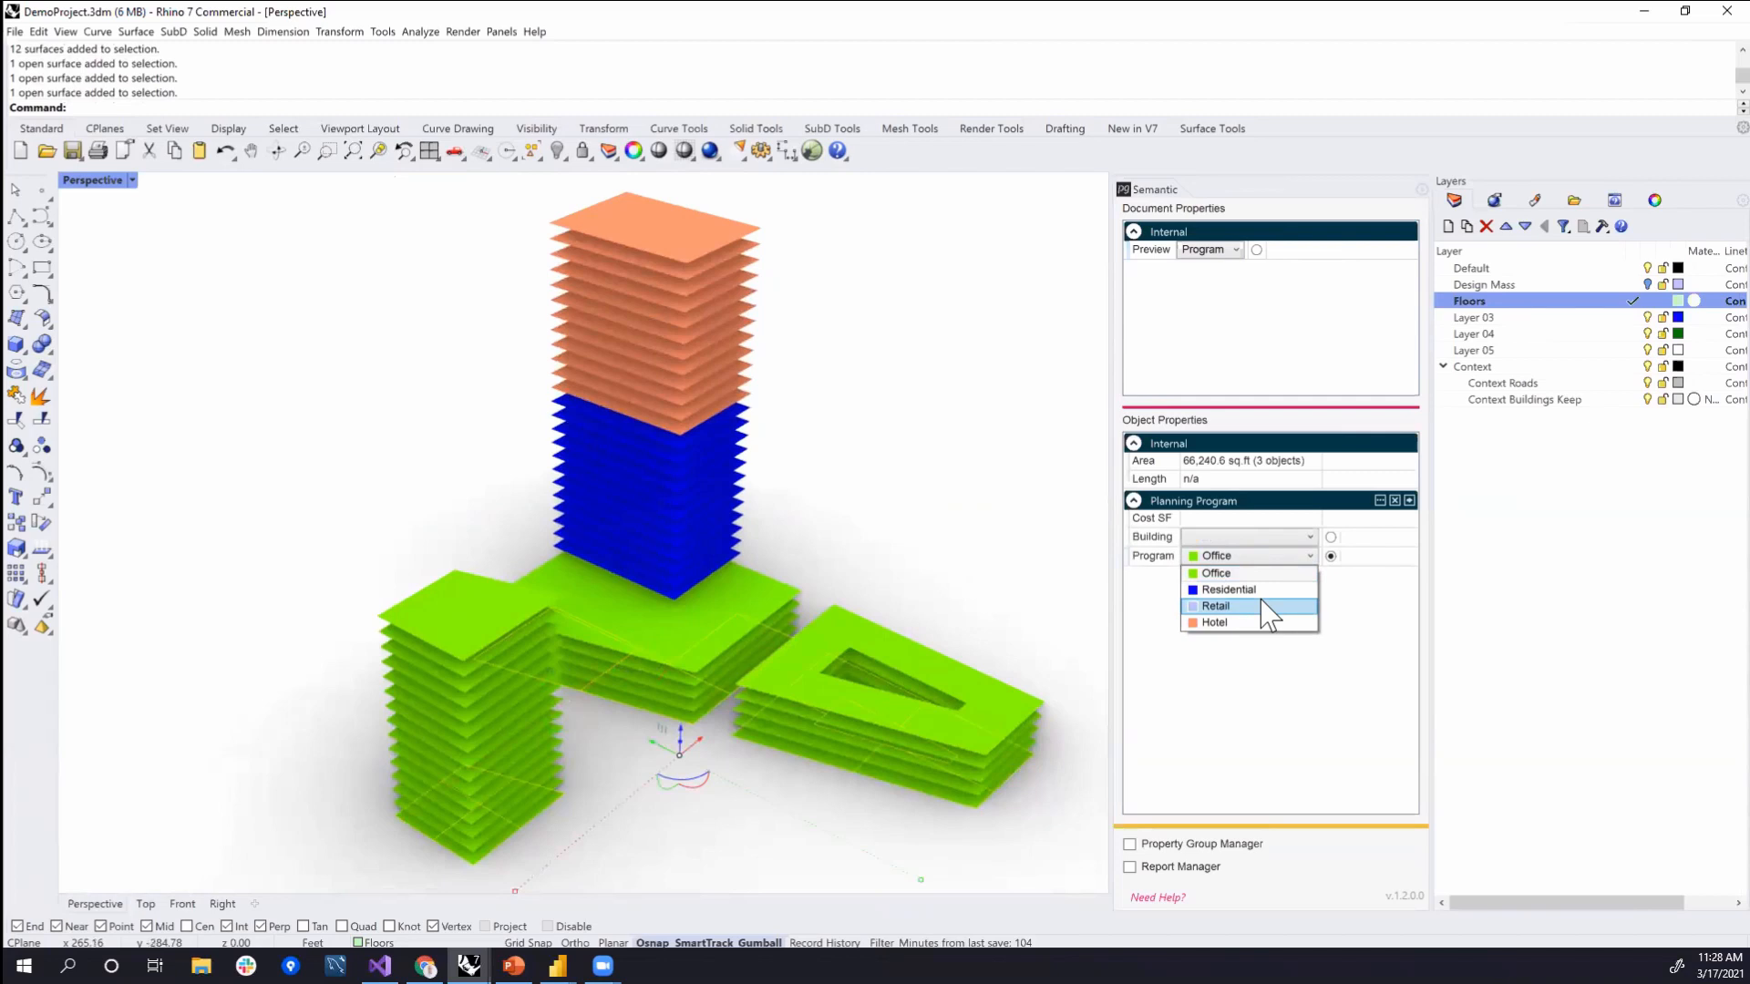
{"action": "left_click", "coordinate": [1269, 614]}
- Select all five floors of the low courtyard building and set their Program category to Retail
{"action": "right_click_drag", "start_coordinate": [806, 649], "coordinate": [428, 613]}
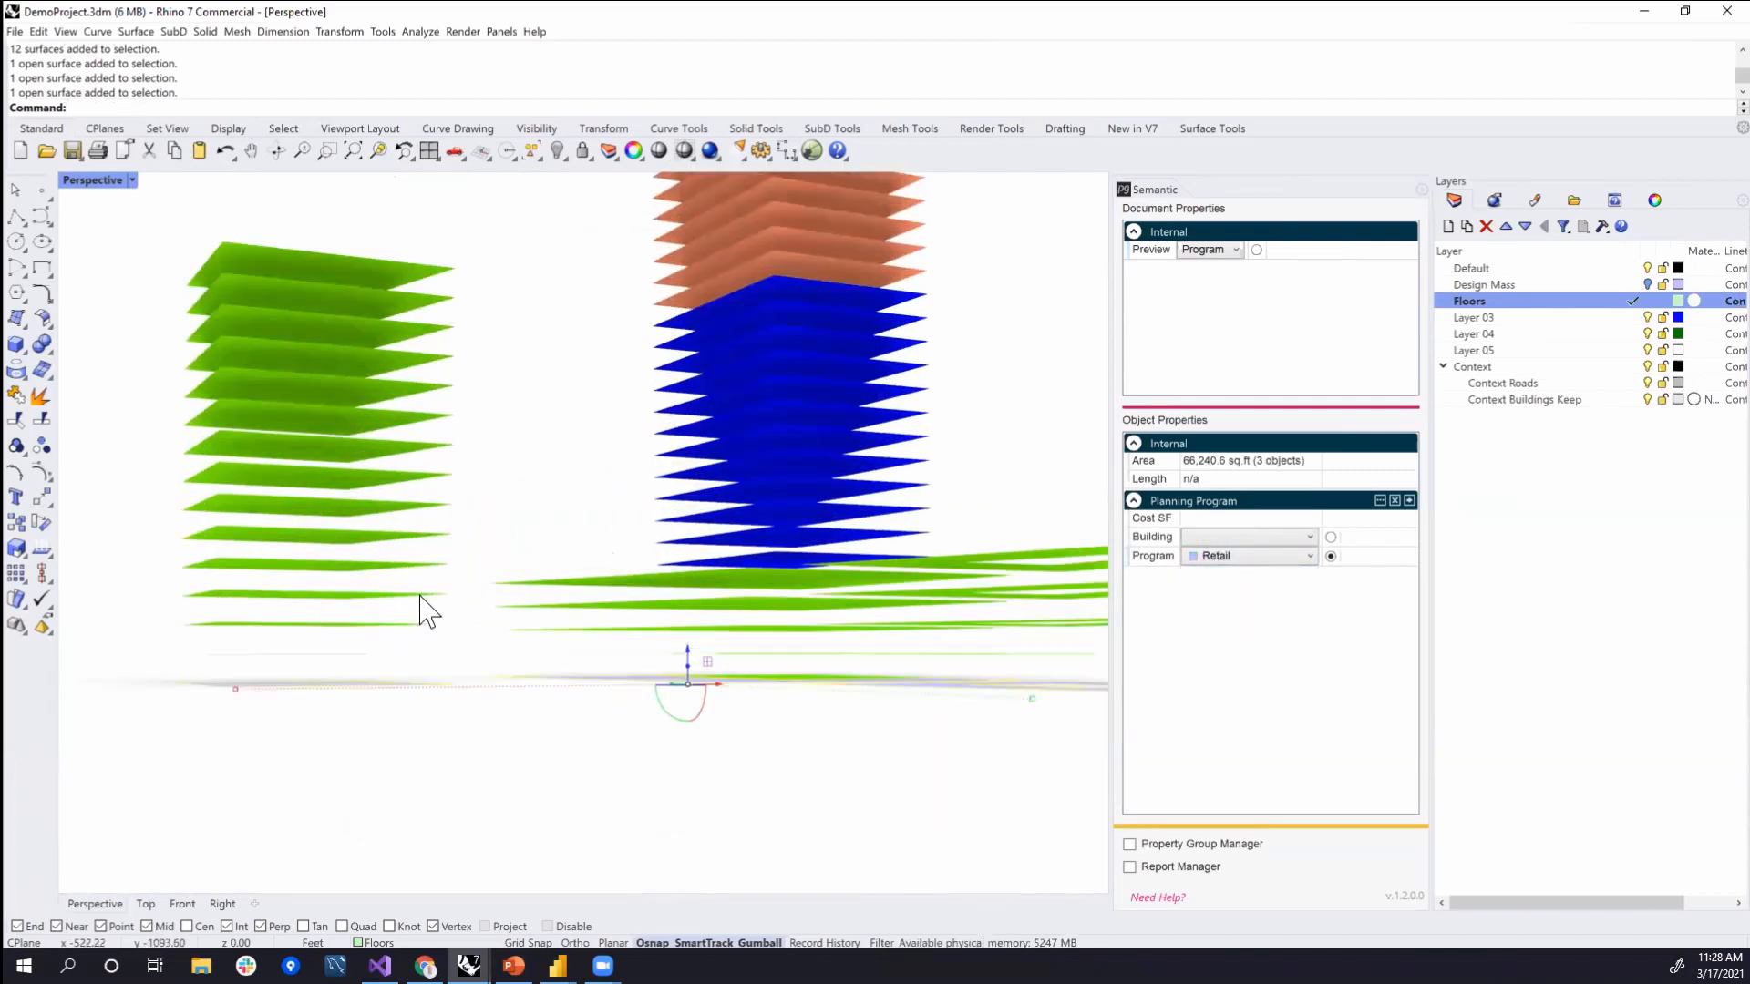
{"action": "left_click_drag", "start_coordinate": [473, 656], "coordinate": [338, 257]}
{"action": "right_click_drag", "start_coordinate": [382, 301], "coordinate": [837, 469]}
{"action": "scroll", "coordinate": [747, 474], "scroll_direction": "up", "scroll_amount": 4}
{"action": "left_click", "coordinate": [713, 484]}
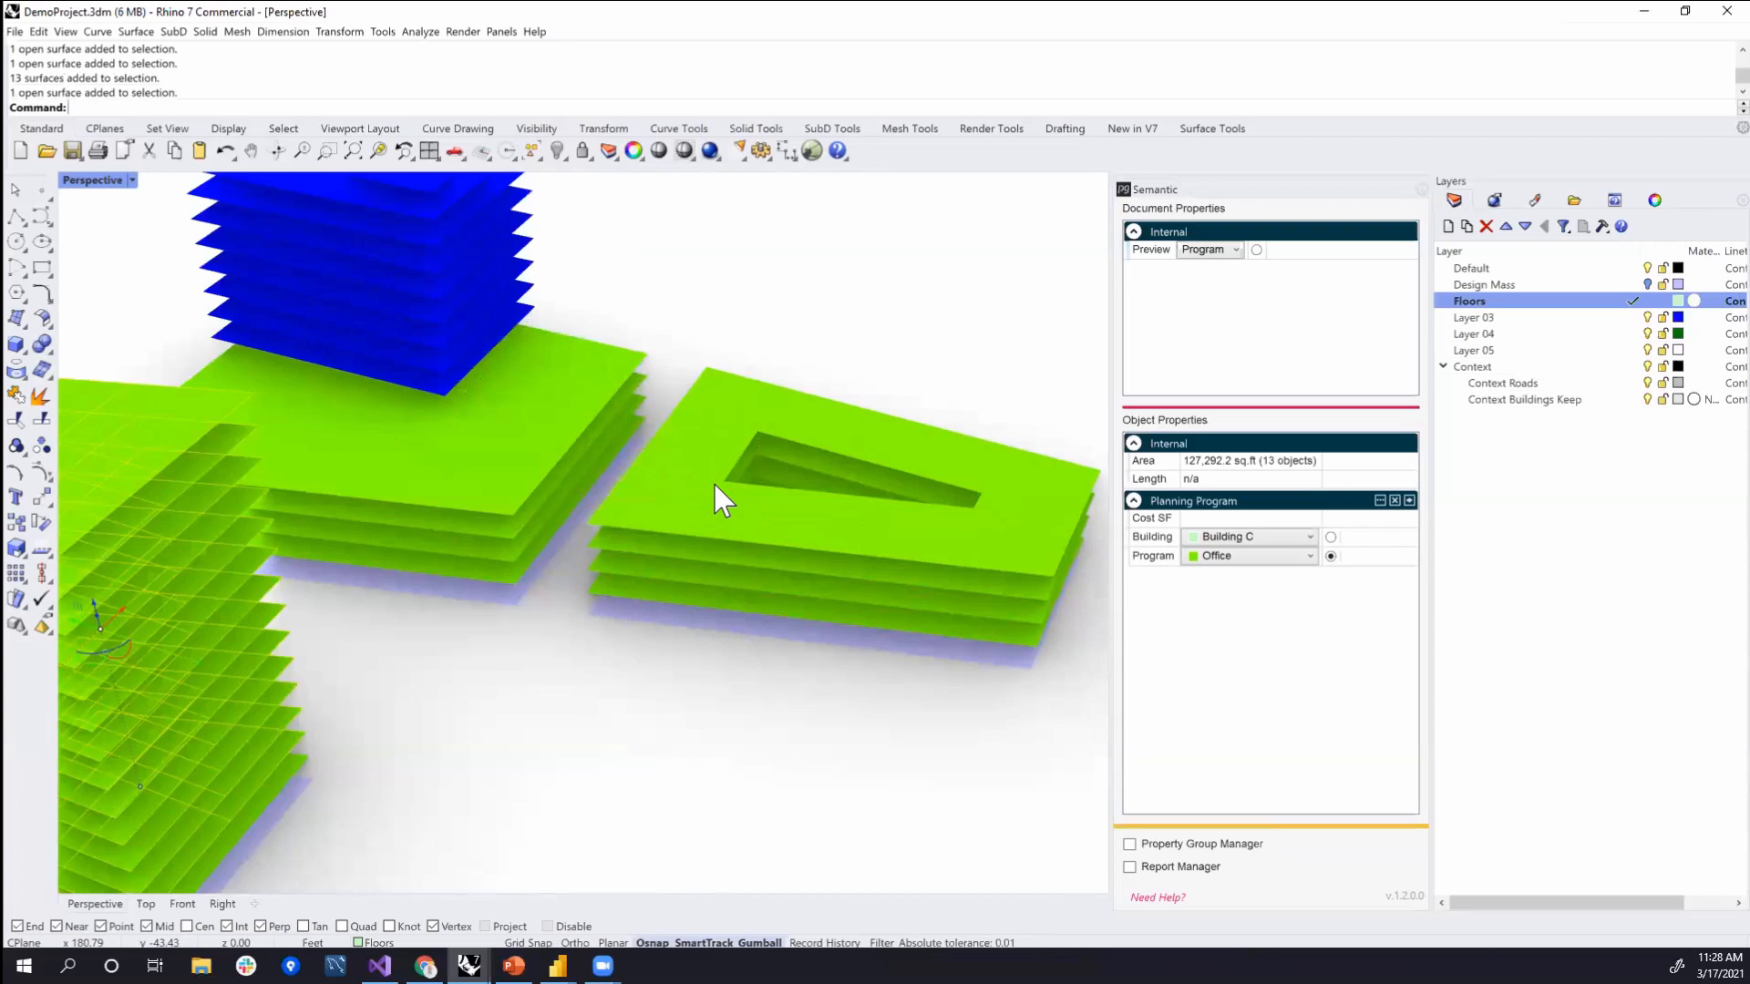
{"action": "left_click_drag", "start_coordinate": [1007, 512], "coordinate": [1066, 693]}
{"action": "left_click", "coordinate": [1216, 558]}
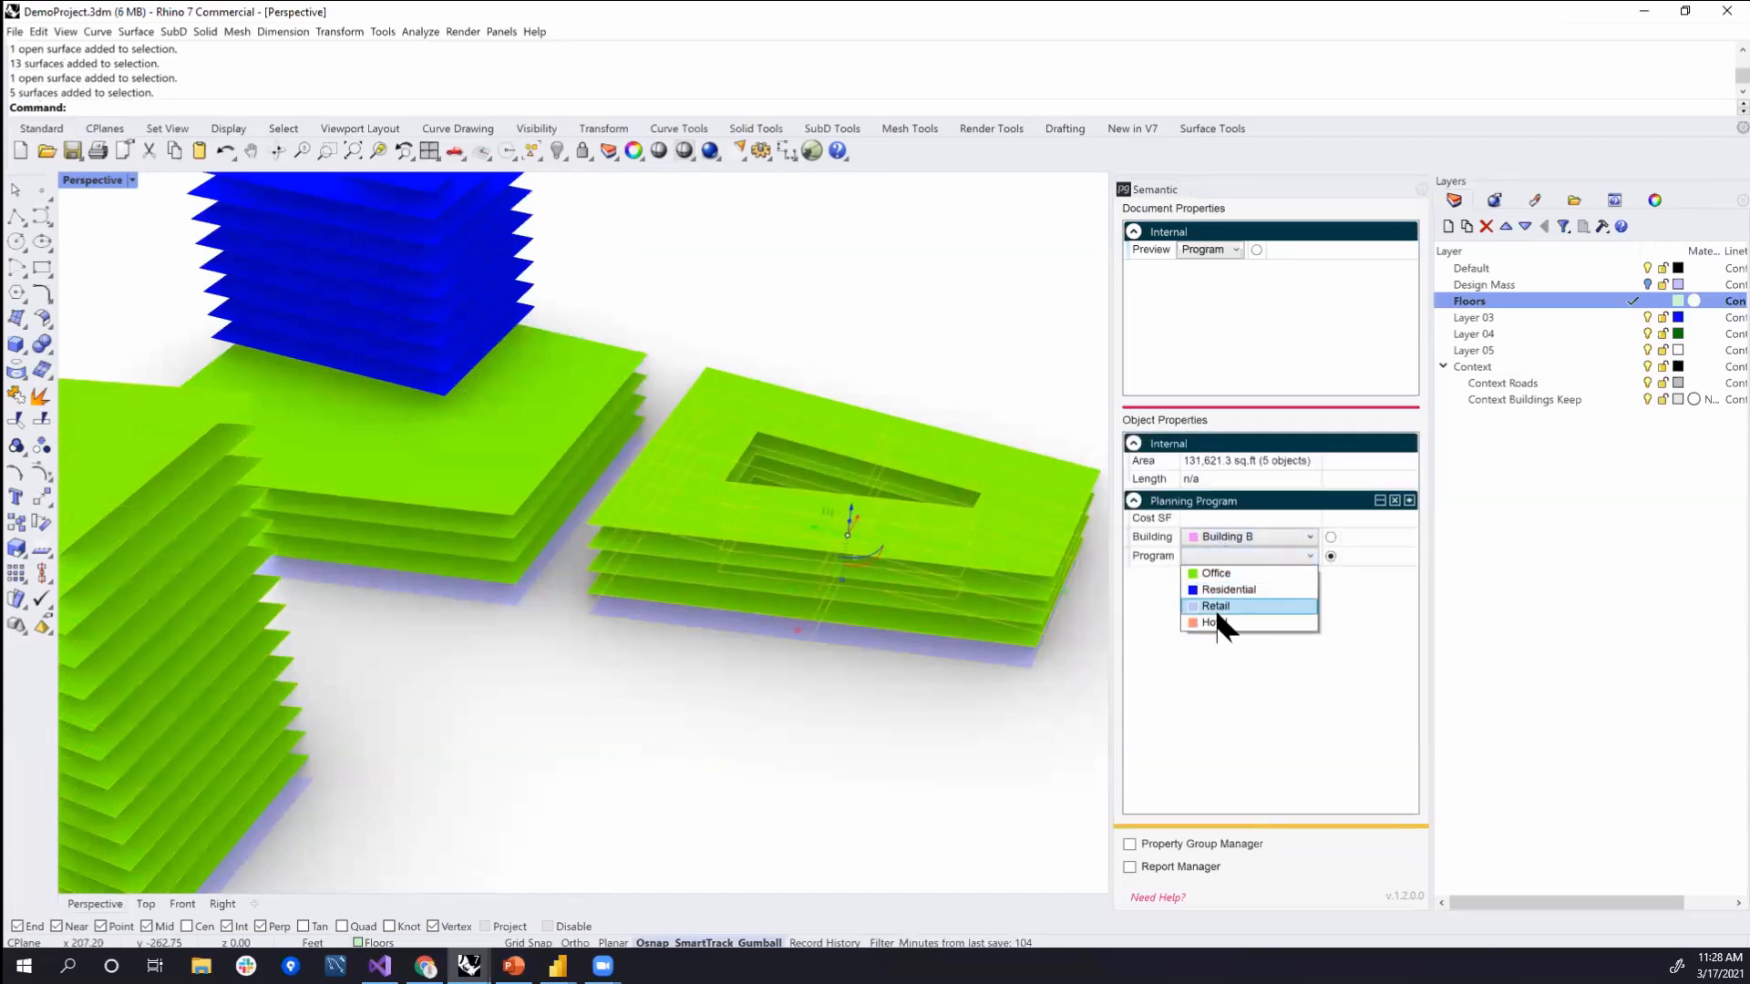
{"action": "left_click", "coordinate": [931, 337]}
{"action": "right_click_drag", "start_coordinate": [931, 338], "coordinate": [829, 443]}
{"action": "scroll", "coordinate": [820, 364], "scroll_direction": "down", "scroll_amount": 4}
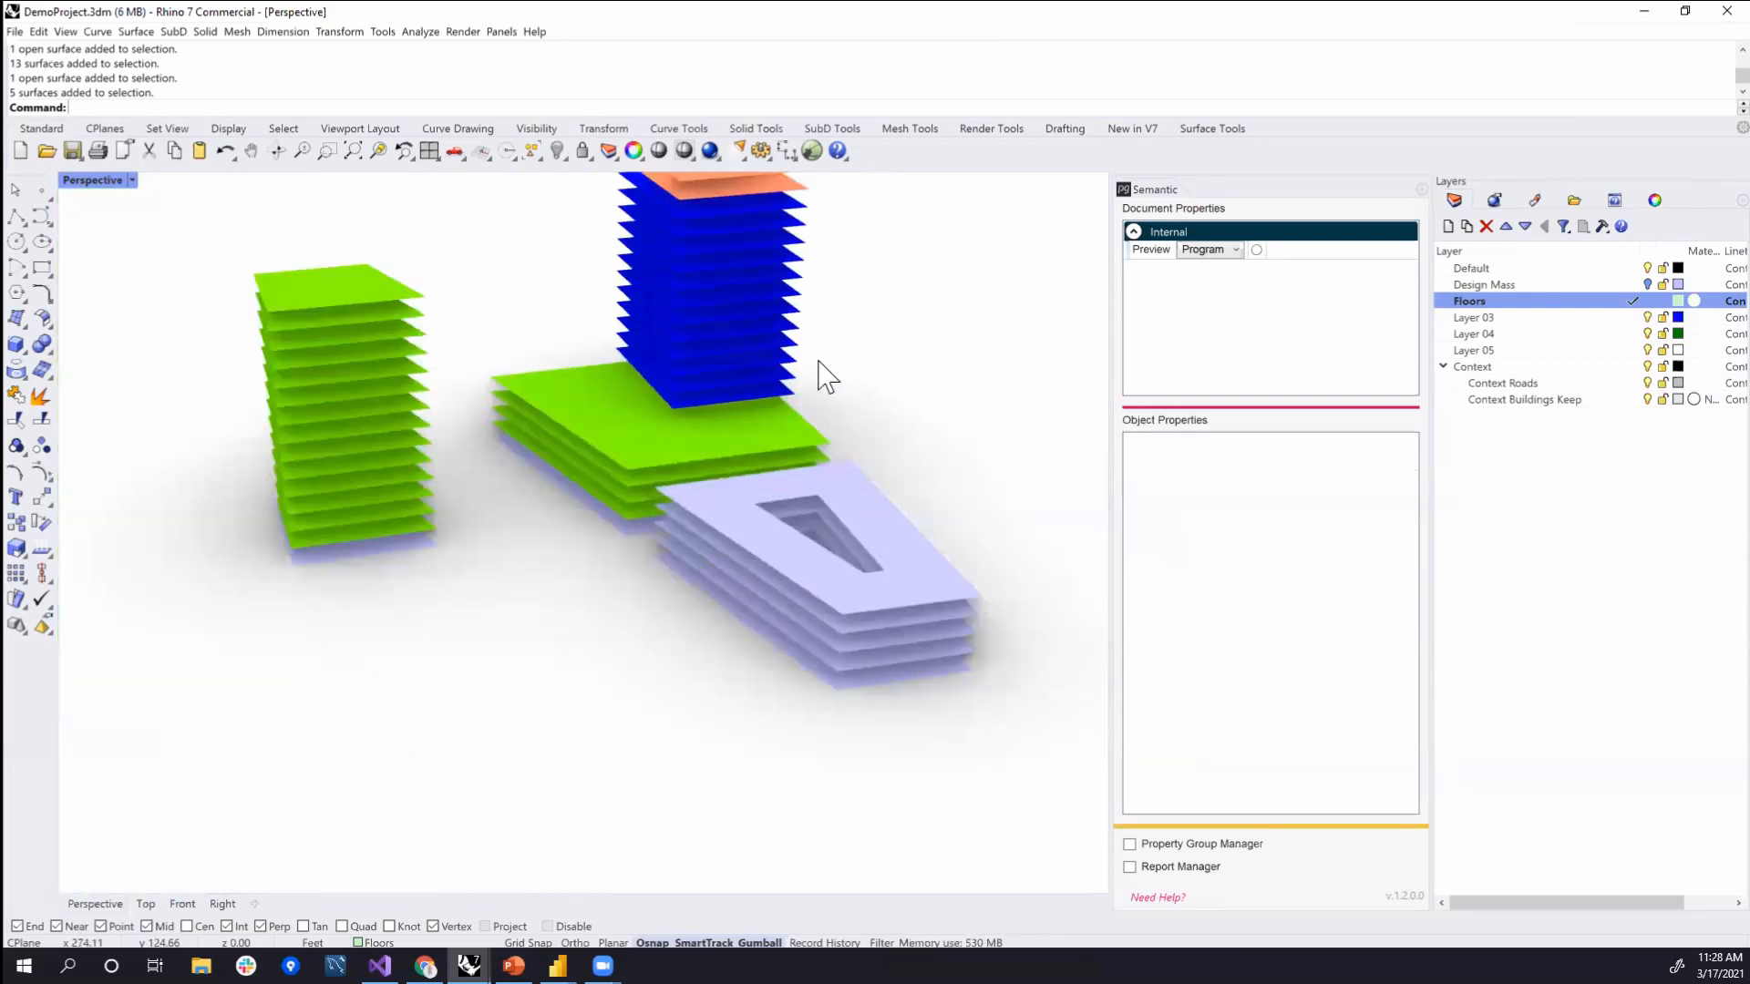
{"action": "right_click_drag", "start_coordinate": [800, 335], "coordinate": [875, 428]}
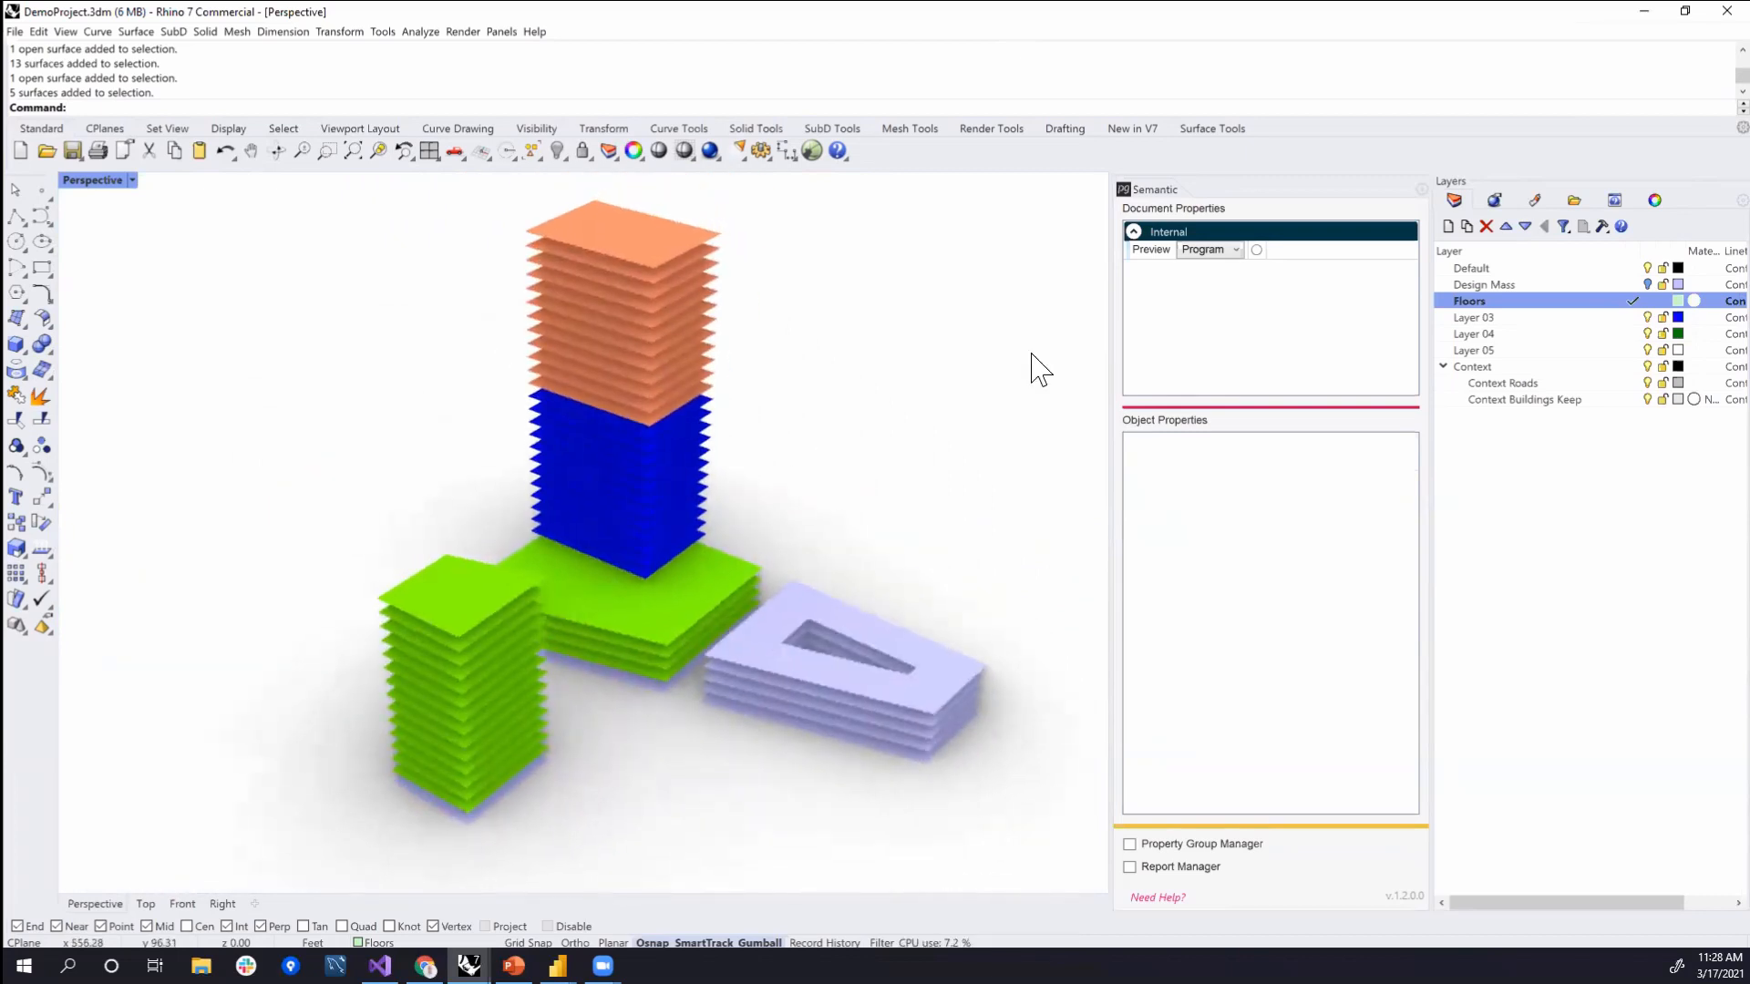
- Preview the model colored by Building, by layer, and by Program again, and view the massing from several sides
{"action": "left_click", "coordinate": [1203, 253]}
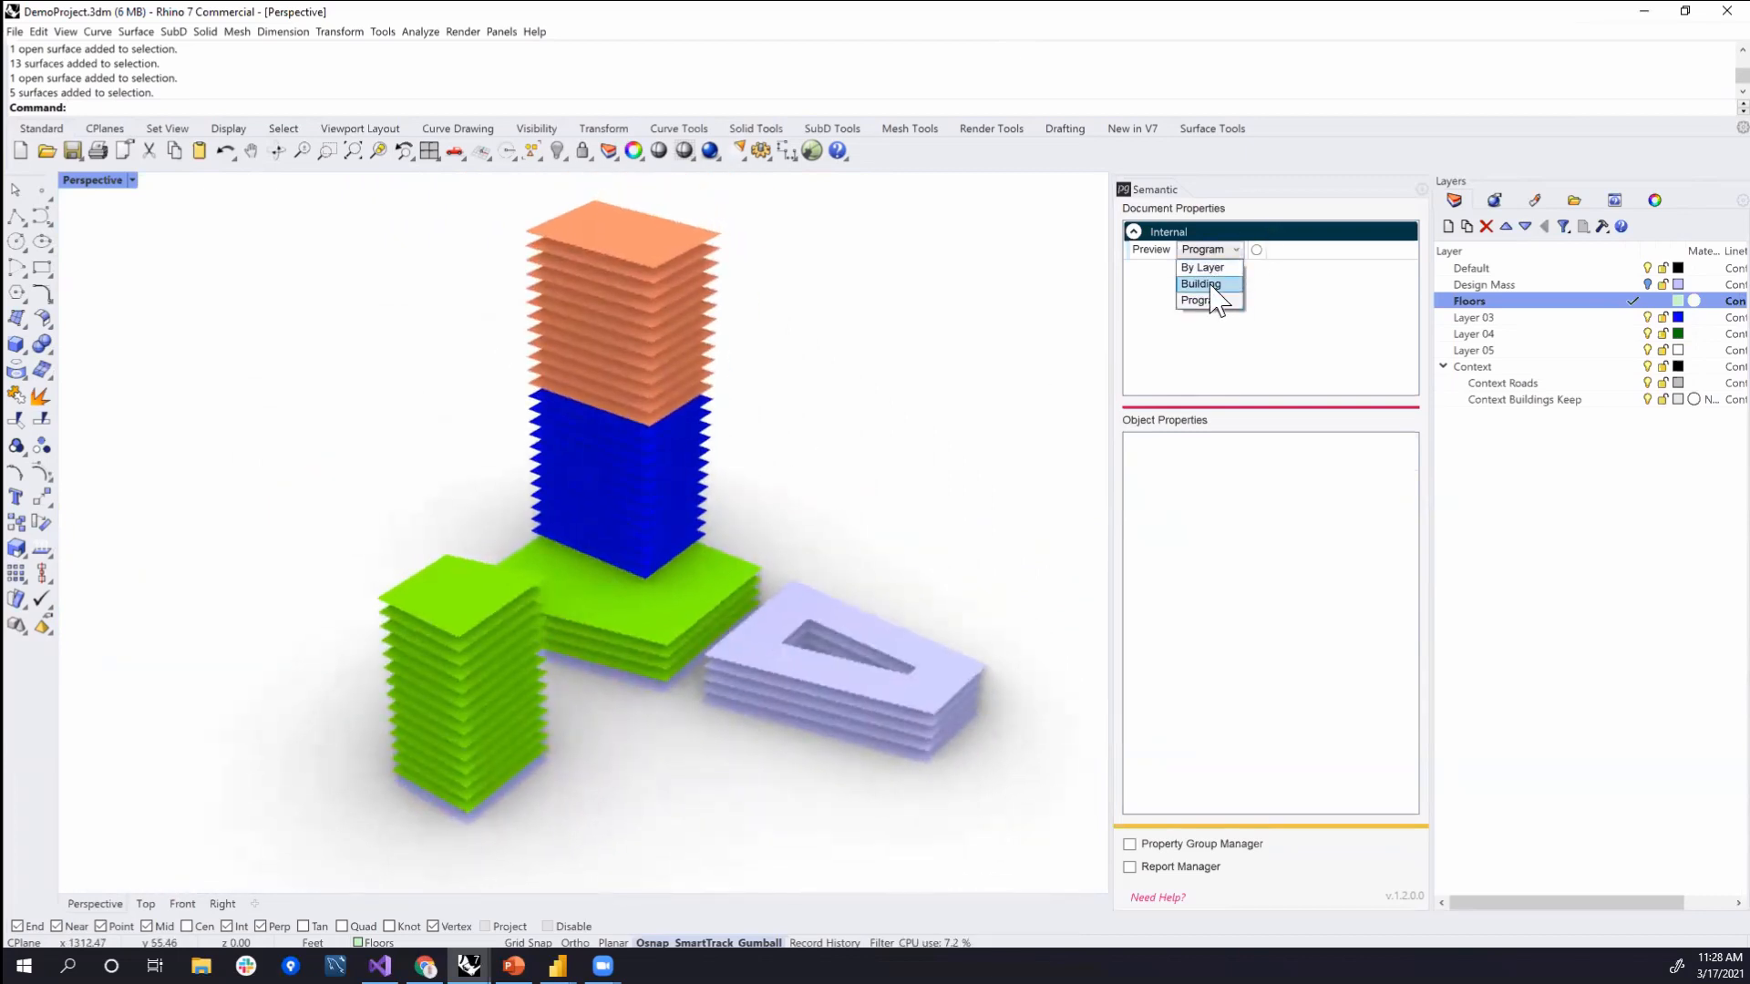
{"action": "left_click", "coordinate": [1212, 289]}
{"action": "left_click", "coordinate": [1226, 255]}
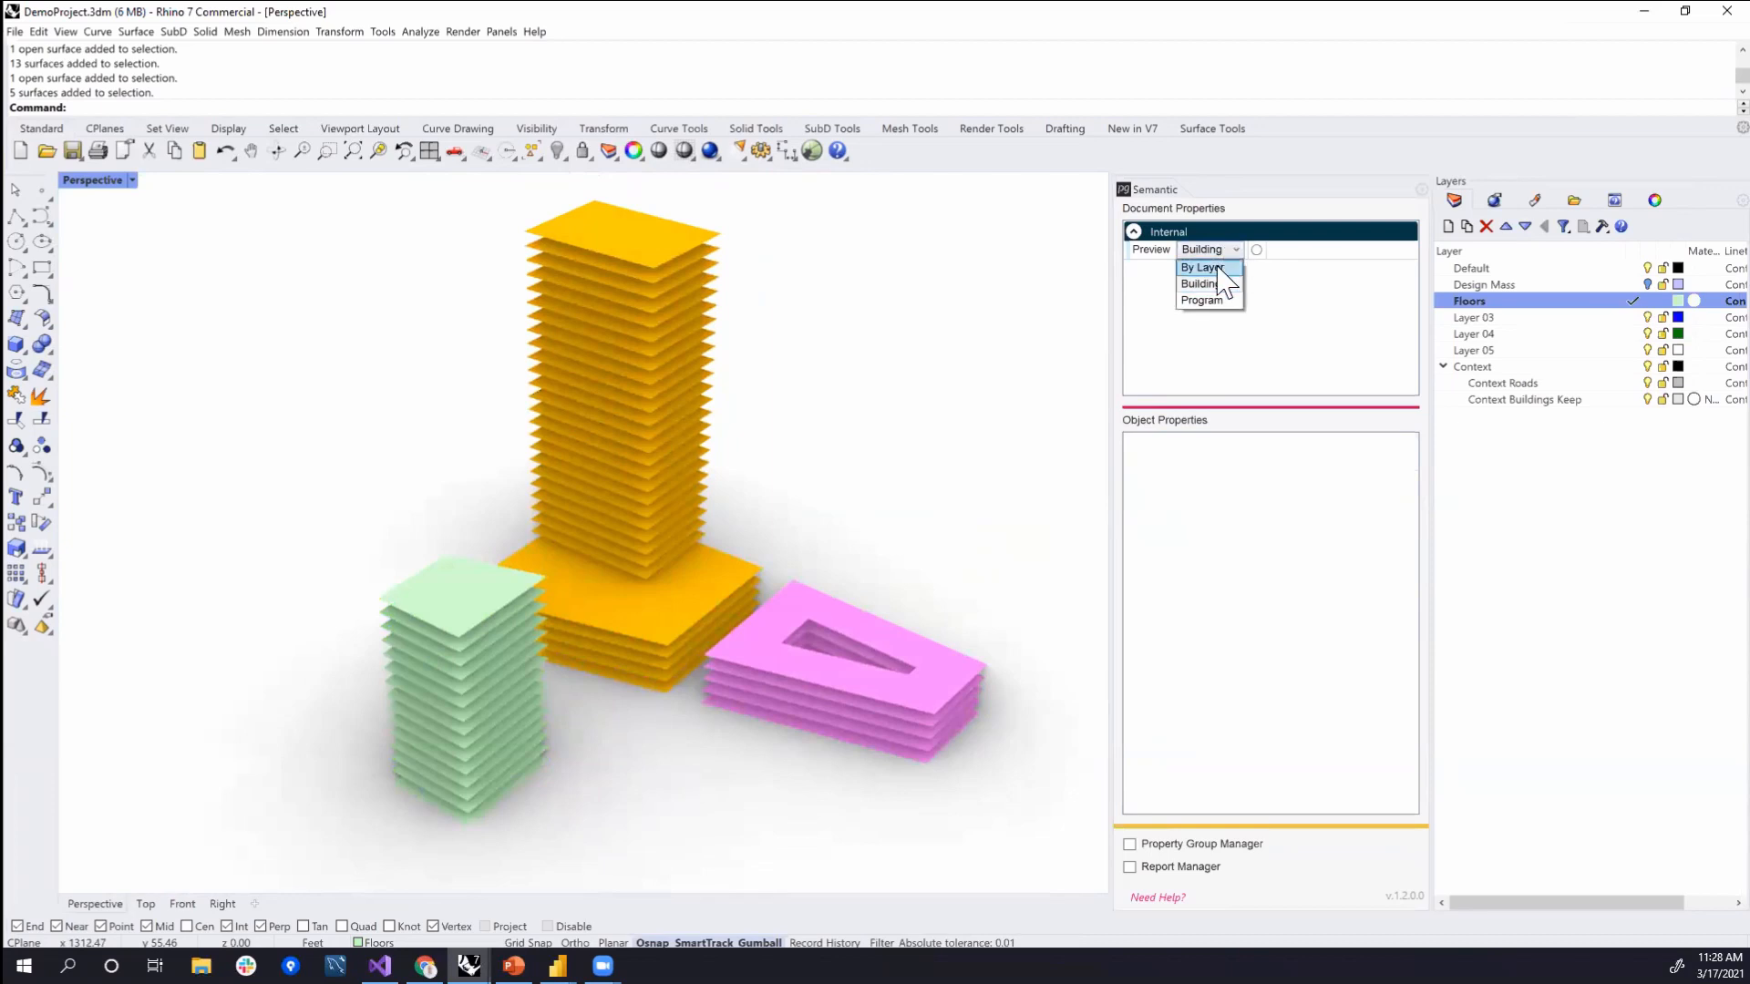
{"action": "left_click", "coordinate": [1203, 266]}
{"action": "left_click", "coordinate": [1230, 254]}
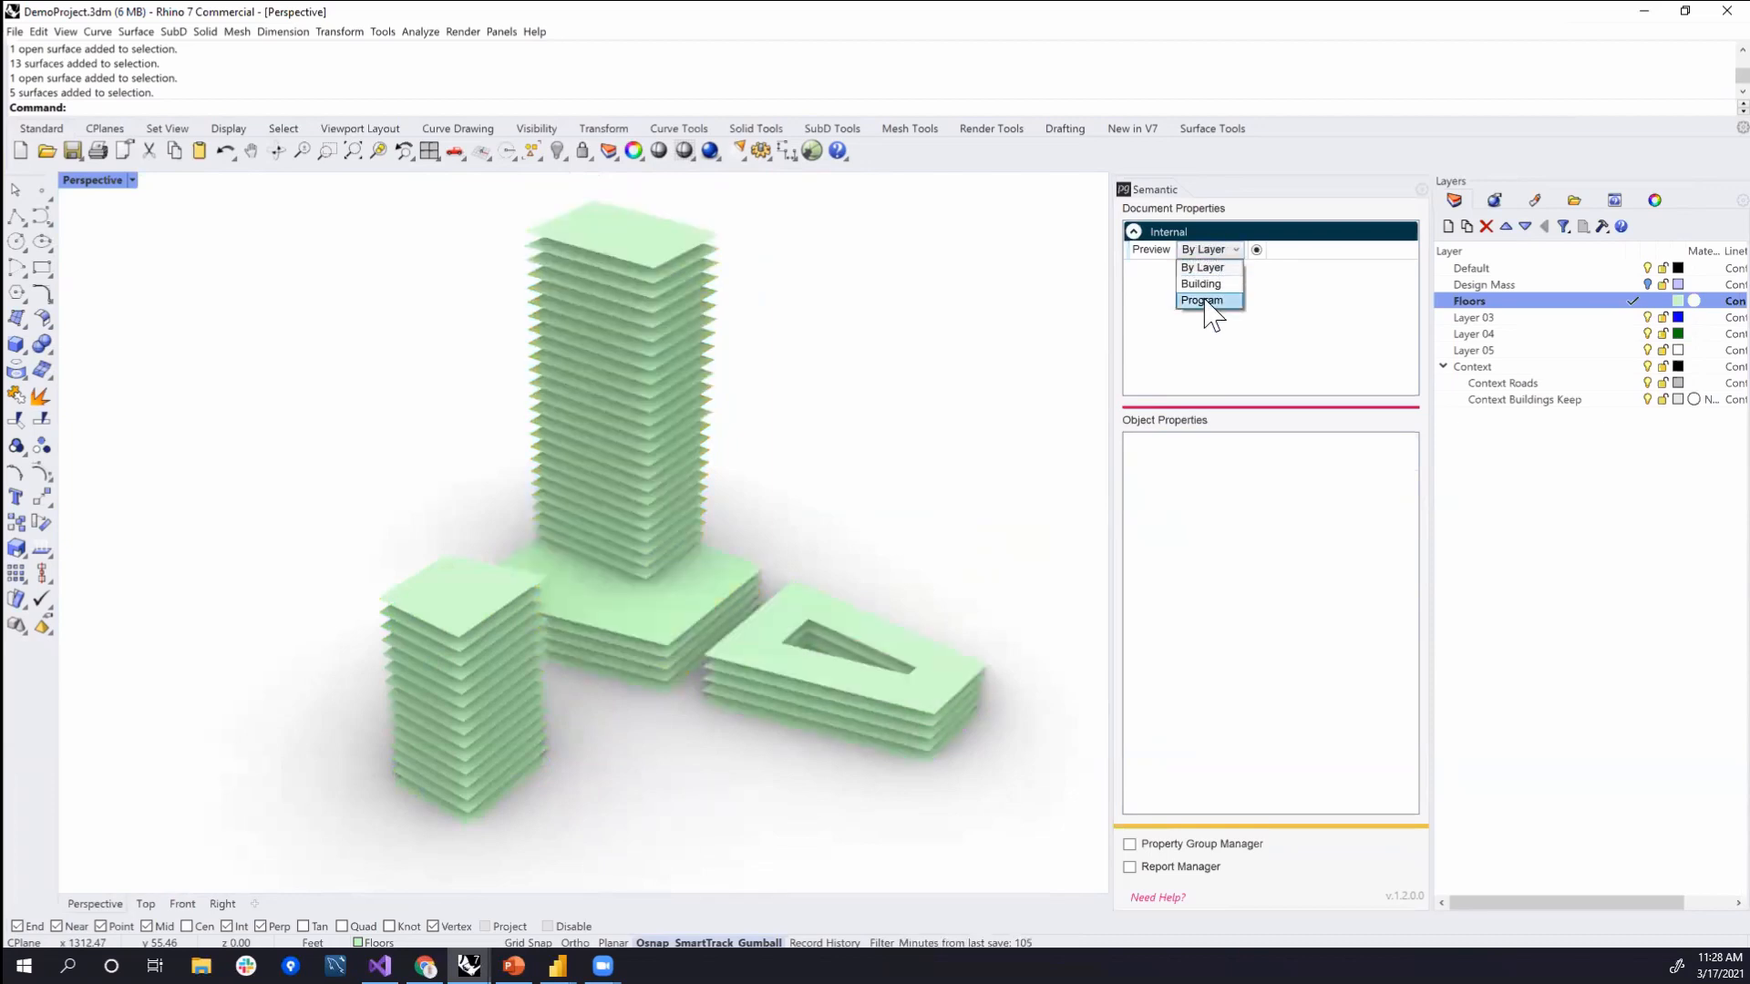
{"action": "left_click", "coordinate": [1203, 300]}
{"action": "right_click_drag", "start_coordinate": [812, 465], "coordinate": [784, 473]}
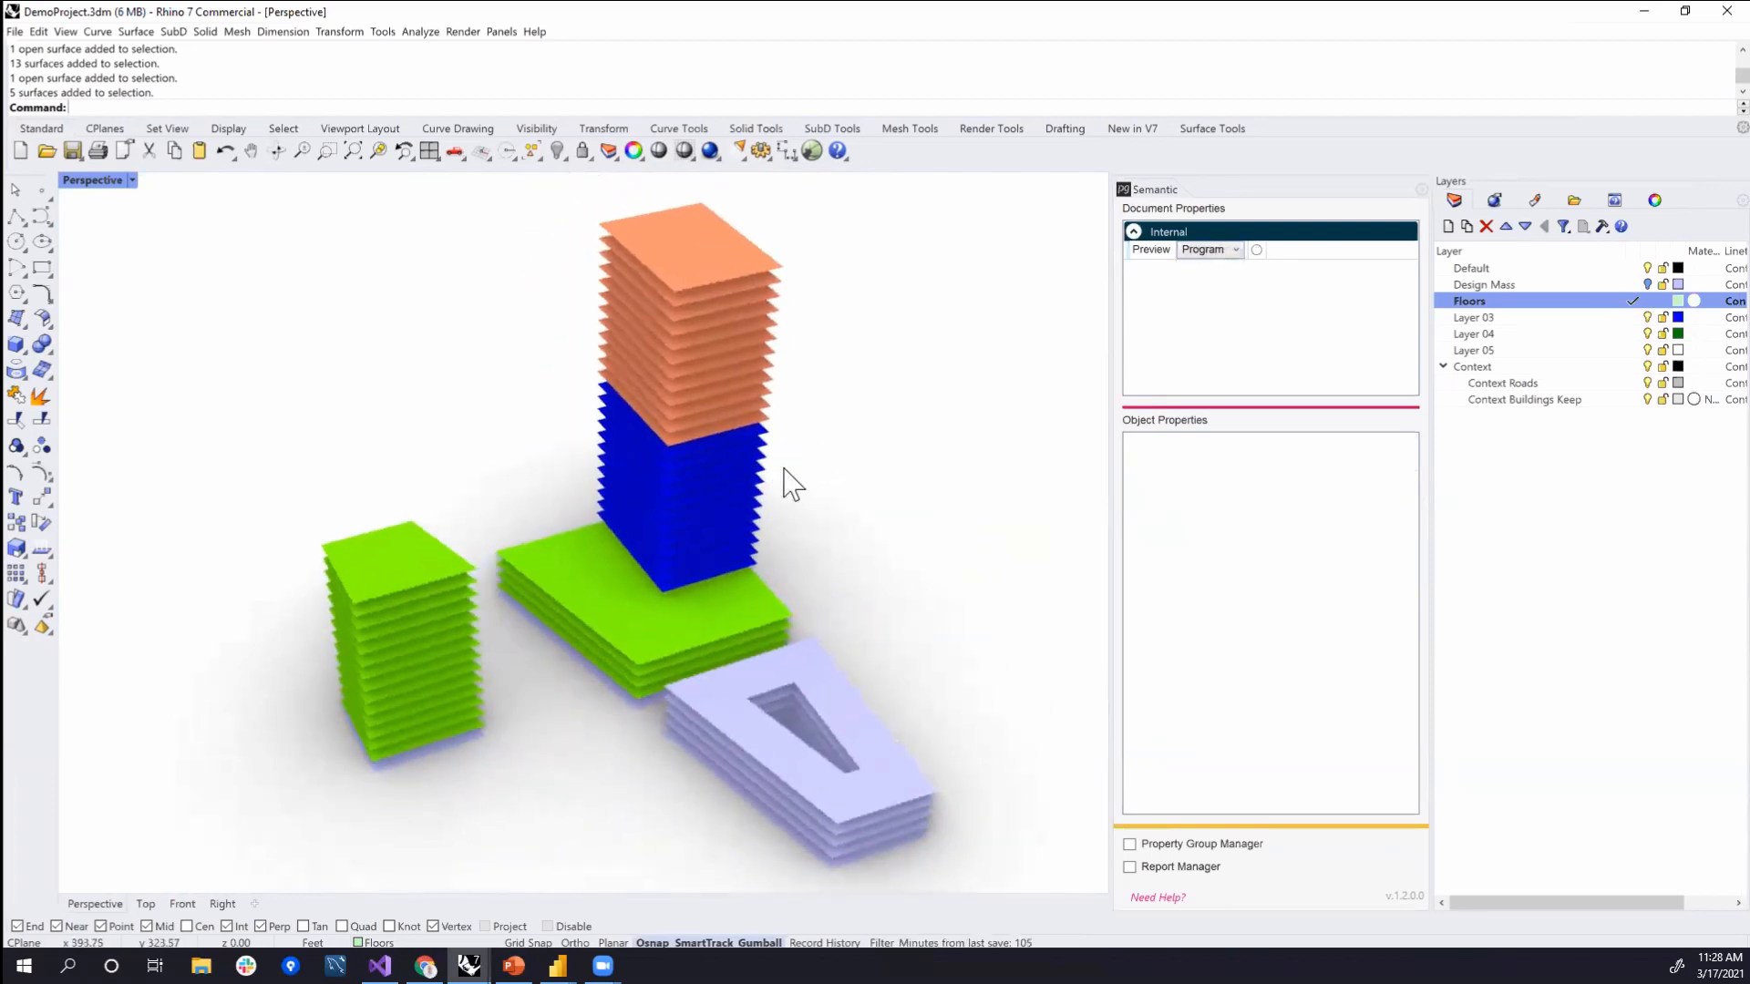
{"action": "right_click_drag", "start_coordinate": [883, 559], "coordinate": [926, 555]}
{"action": "right_click_drag", "start_coordinate": [907, 475], "coordinate": [881, 504], "text": "shift"}
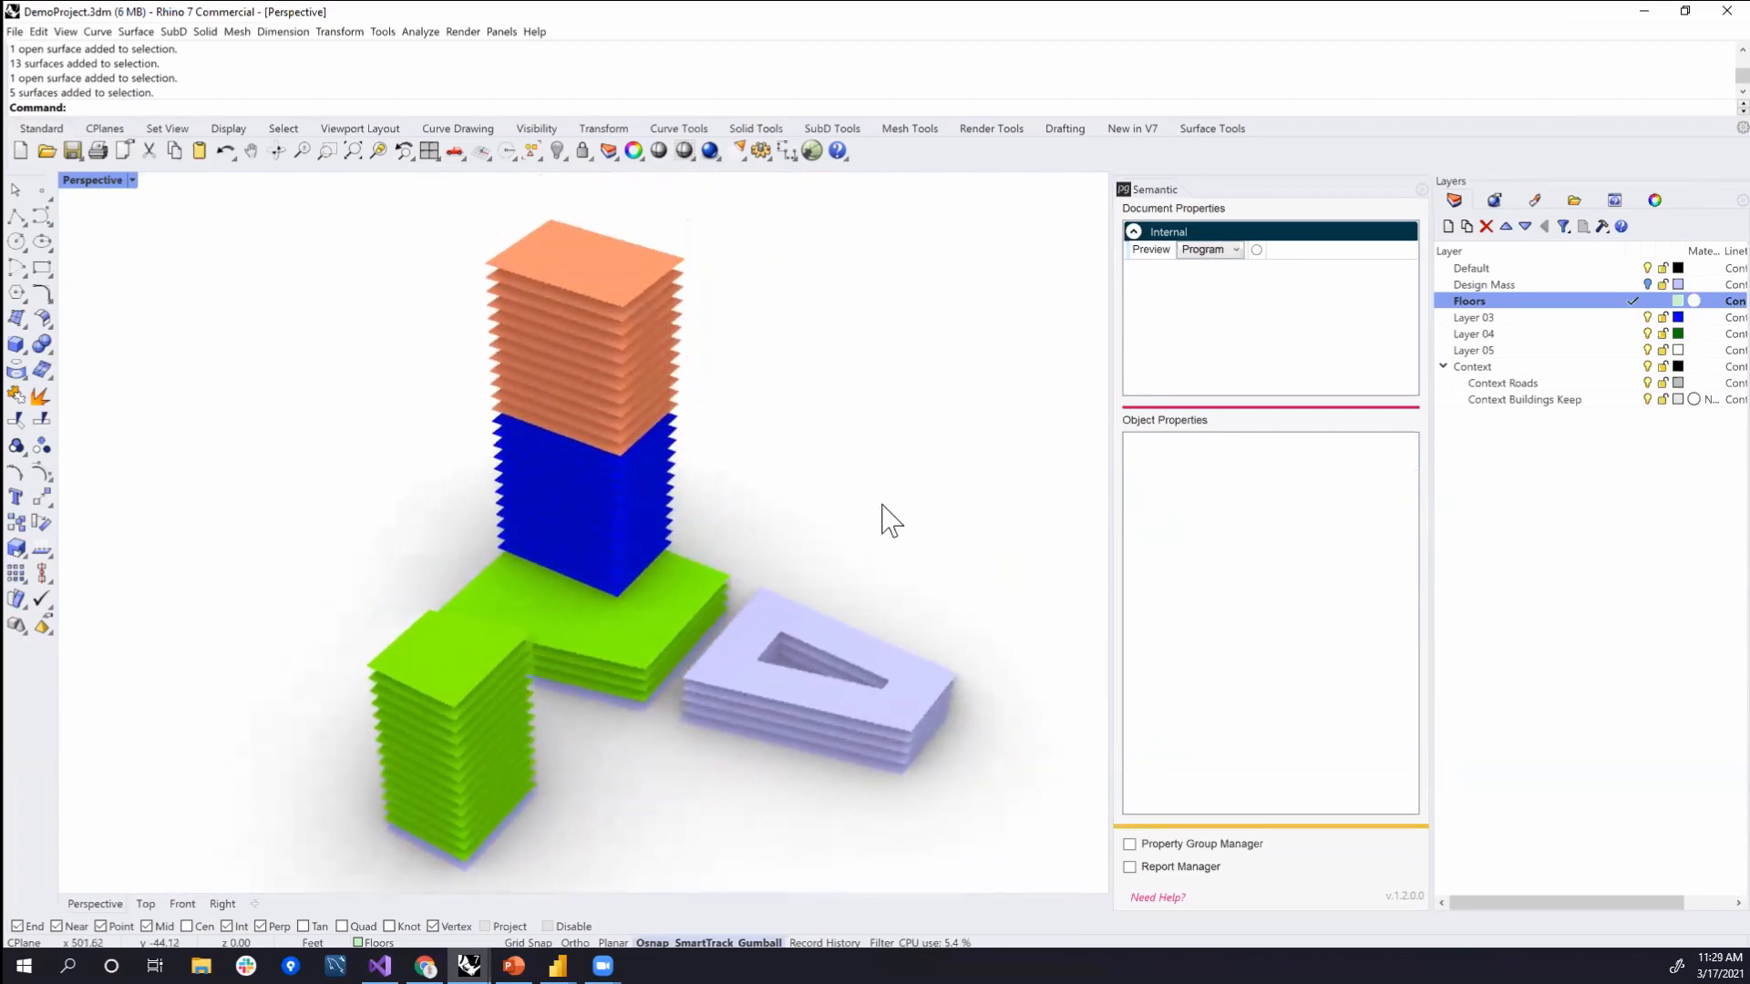
- Select all floors of the three buildings, set their Cost SF to 200, and clear the selection
{"action": "left_click", "coordinate": [696, 617]}
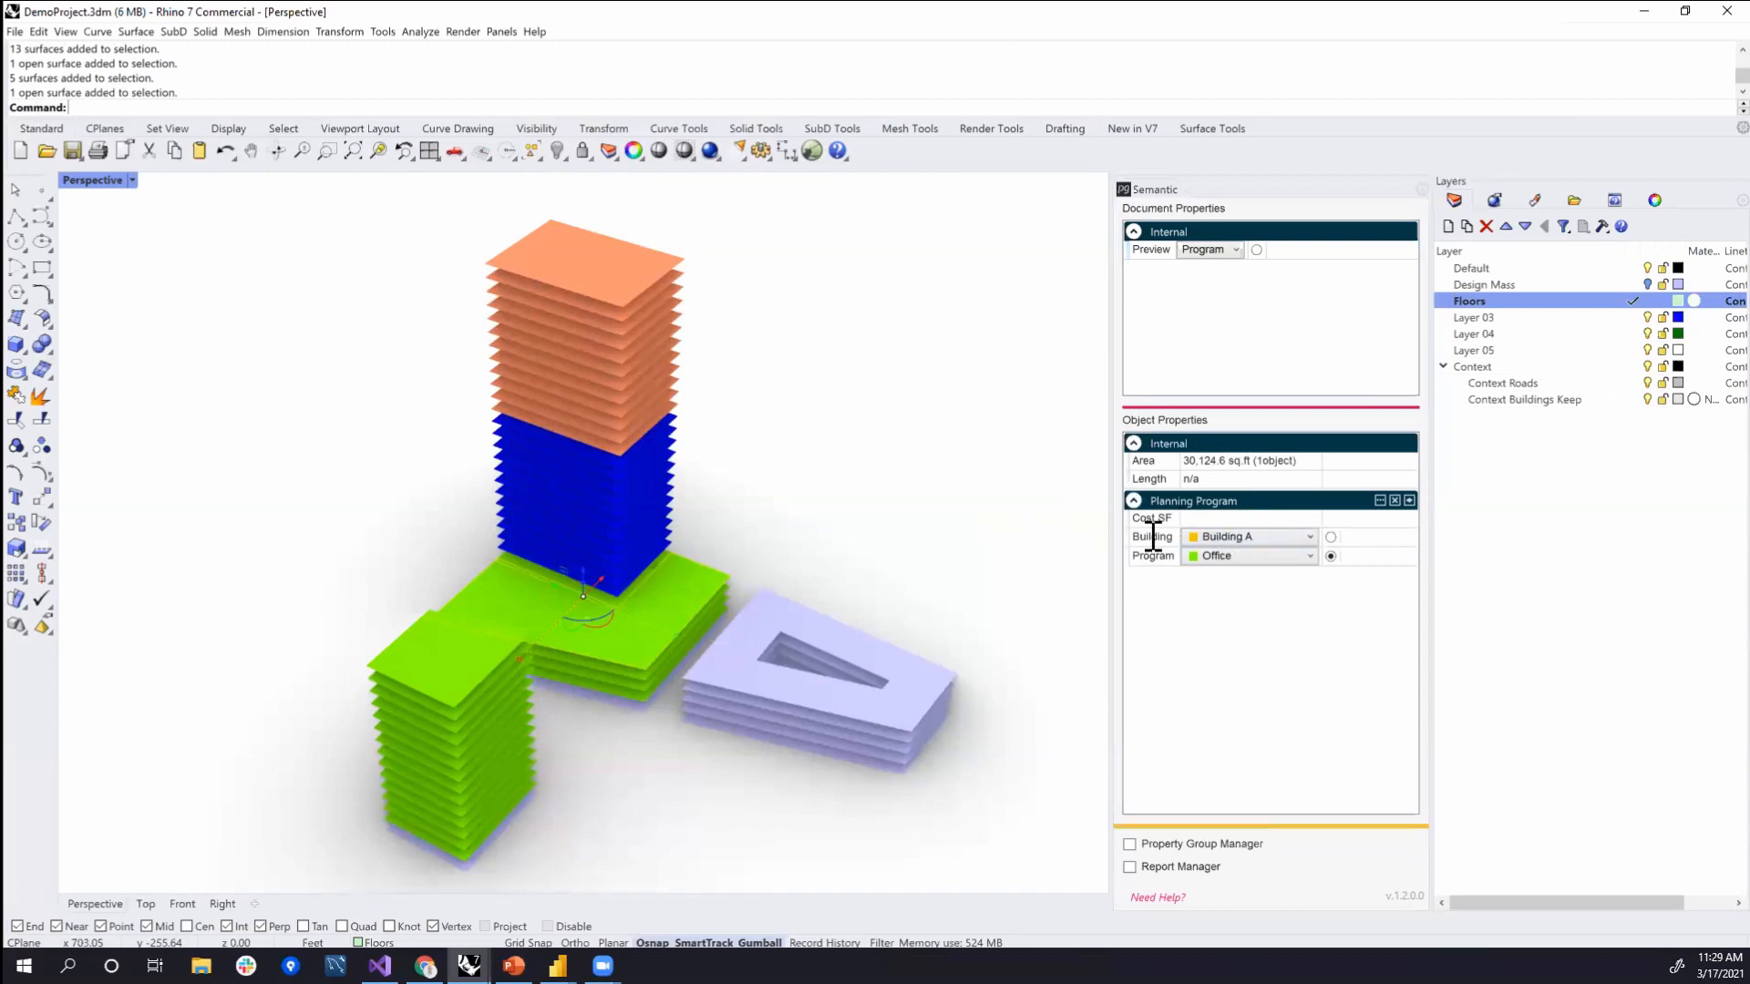
{"action": "left_click", "coordinate": [922, 440]}
{"action": "left_click_drag", "start_coordinate": [297, 205], "coordinate": [1010, 879]}
{"action": "left_click", "coordinate": [1228, 526]}
{"action": "left_click_drag", "start_coordinate": [1215, 524], "coordinate": [1122, 511]}
{"action": "type", "text": "200"}
{"action": "key", "text": "Tab"}
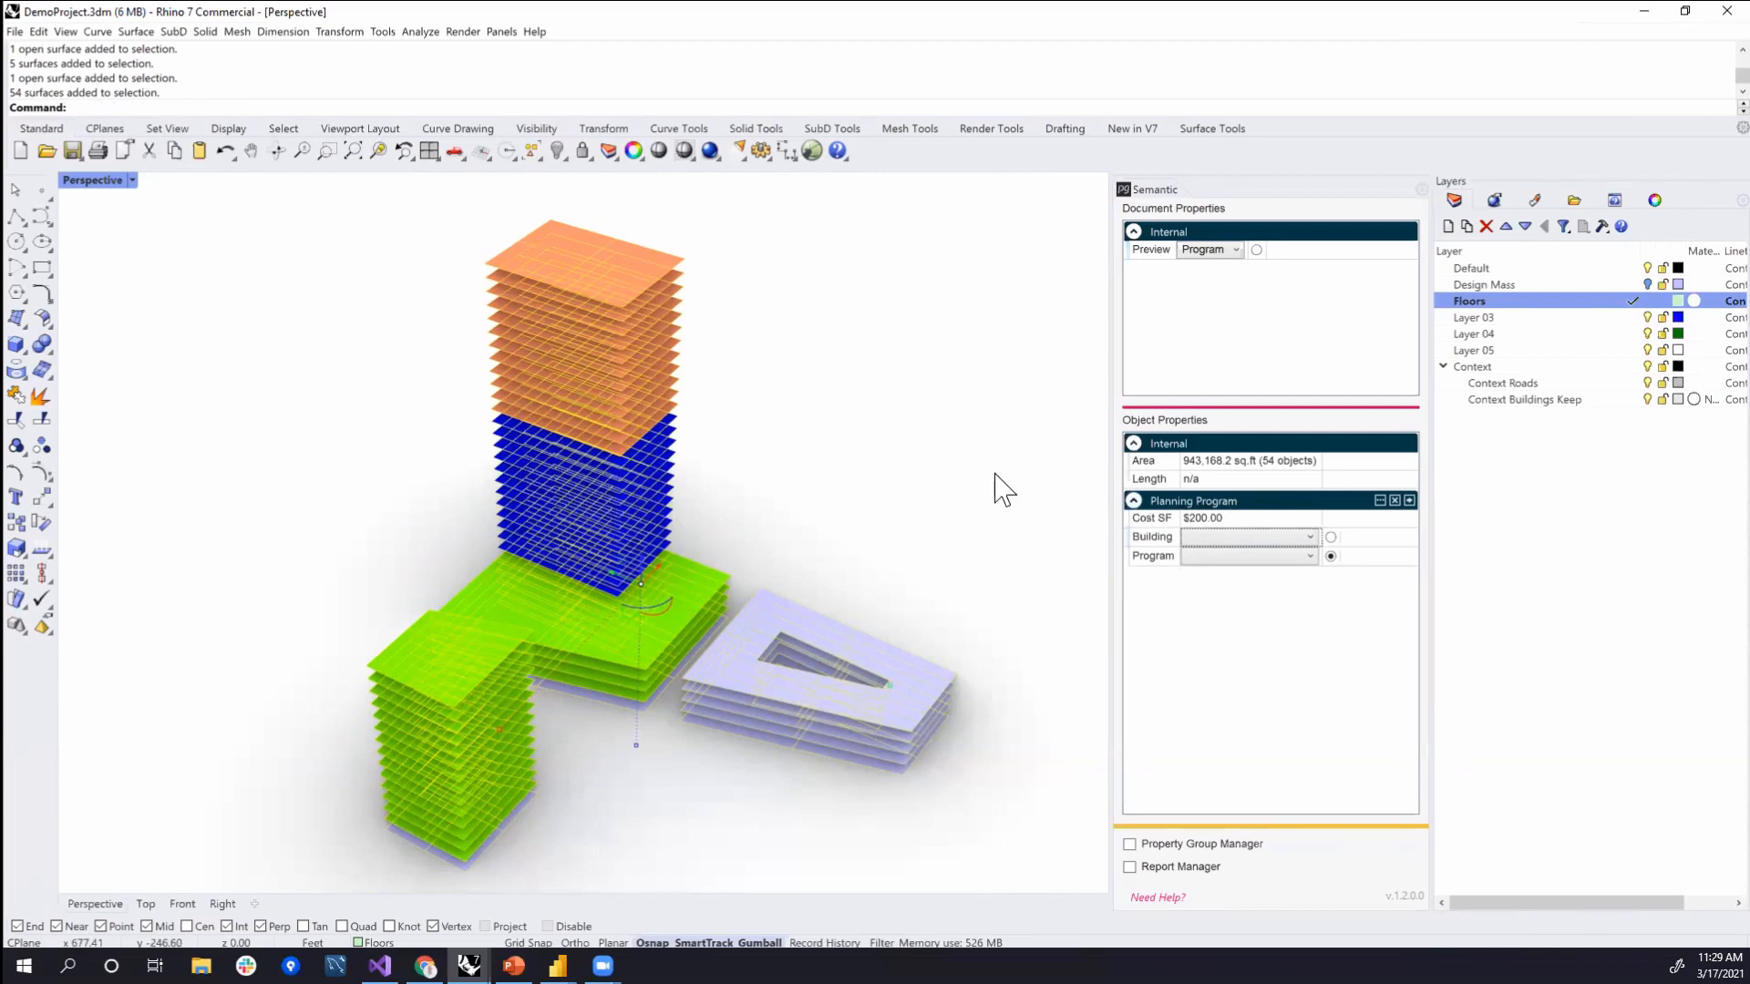
{"action": "left_click", "coordinate": [870, 421]}
- Select the tall tower's 12 Residential floors and set their Cost SF to 250
{"action": "scroll", "coordinate": [711, 419], "scroll_direction": "up", "scroll_amount": 6}
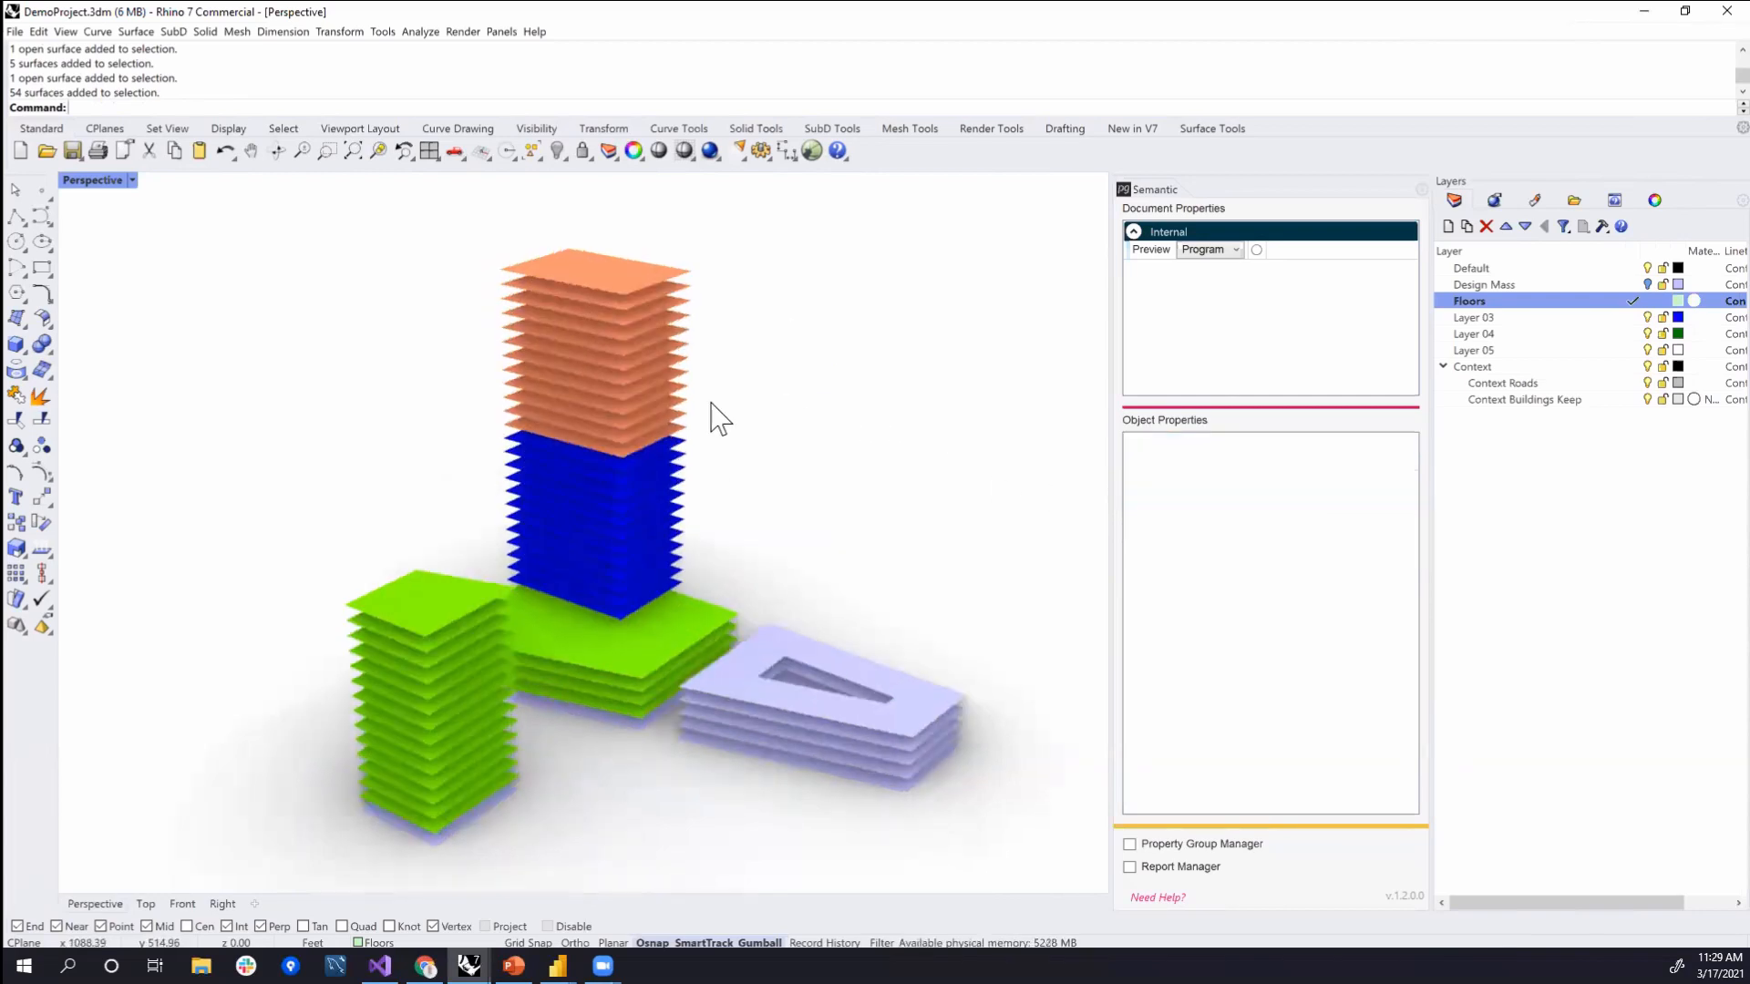
{"action": "right_click_drag", "start_coordinate": [722, 392], "coordinate": [739, 461], "text": "shift"}
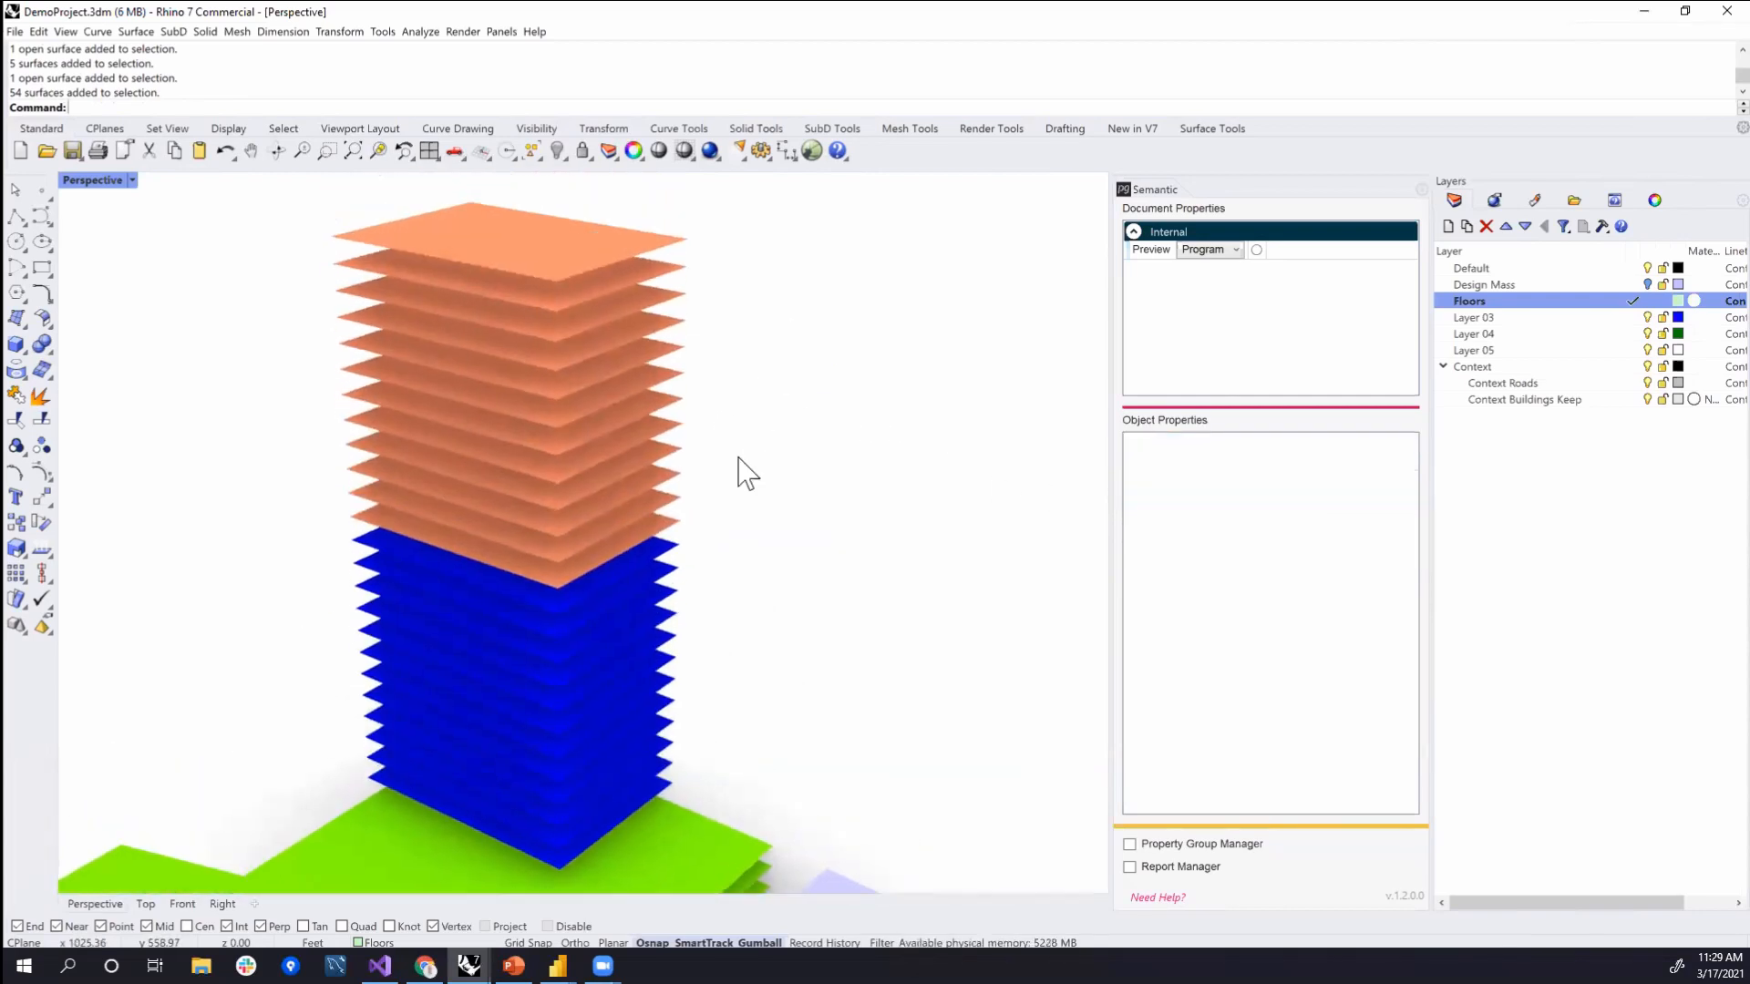
{"action": "left_click_drag", "start_coordinate": [716, 795], "coordinate": [658, 552]}
{"action": "left_click", "coordinate": [1225, 520]}
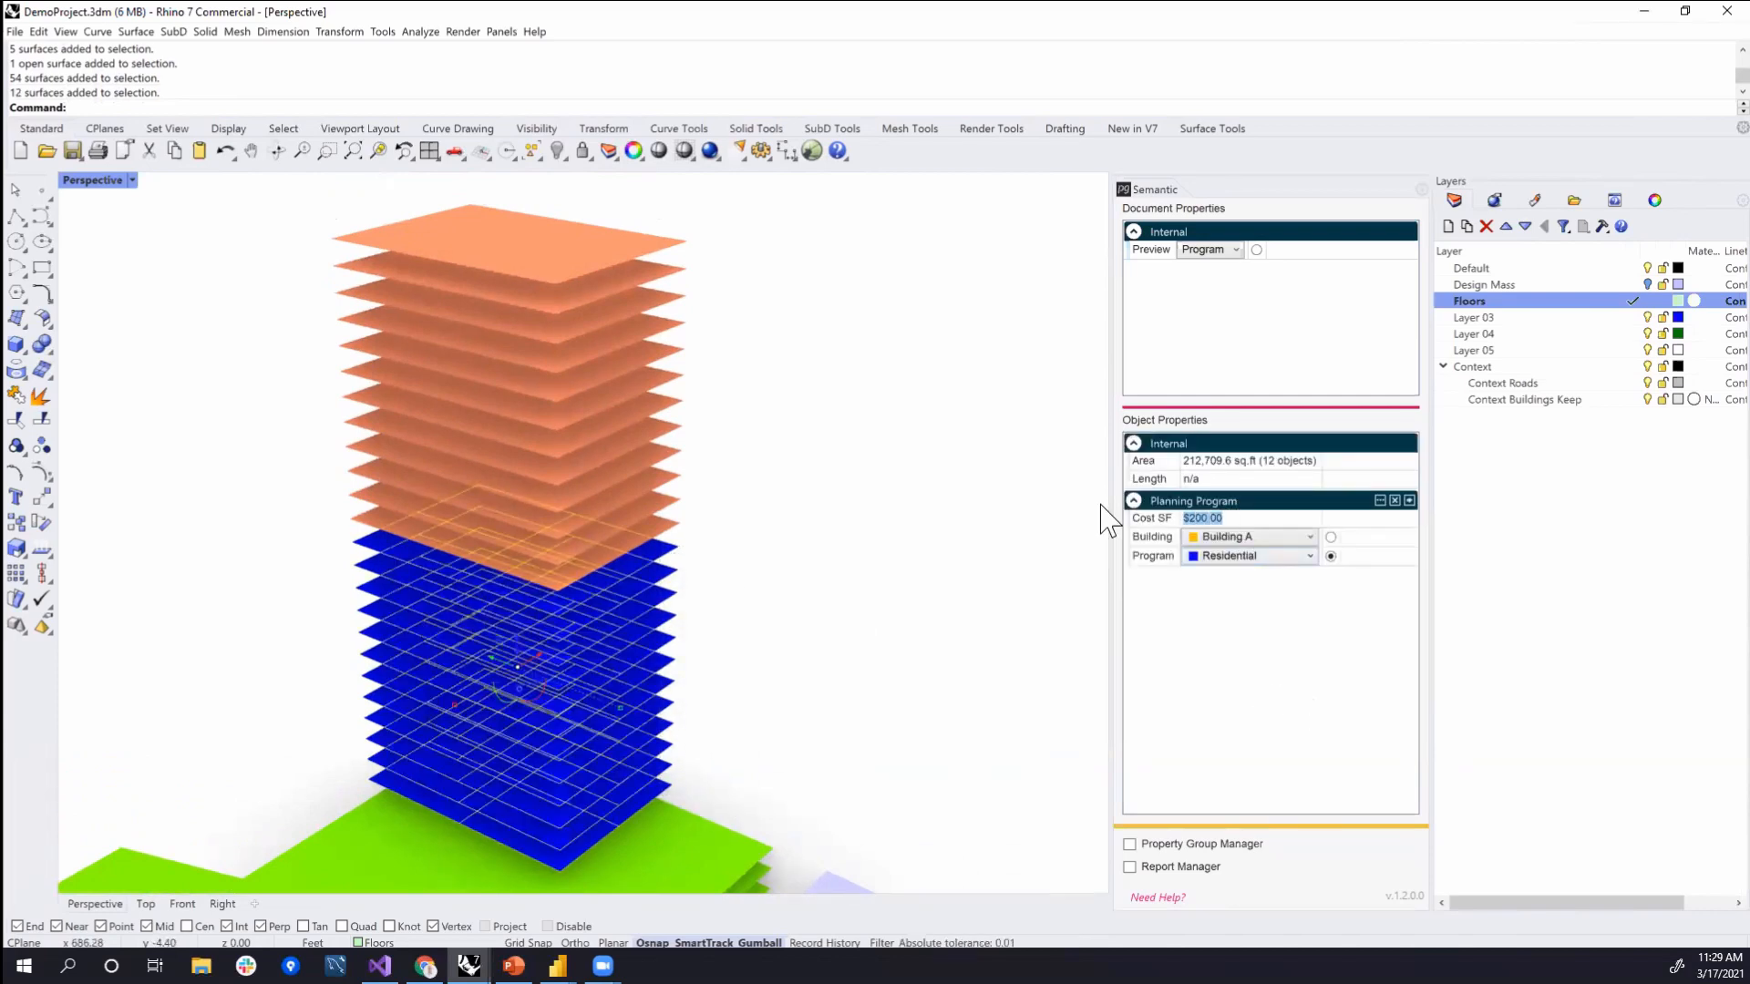
{"action": "type", "text": "250"}
{"action": "key", "text": "Tab"}
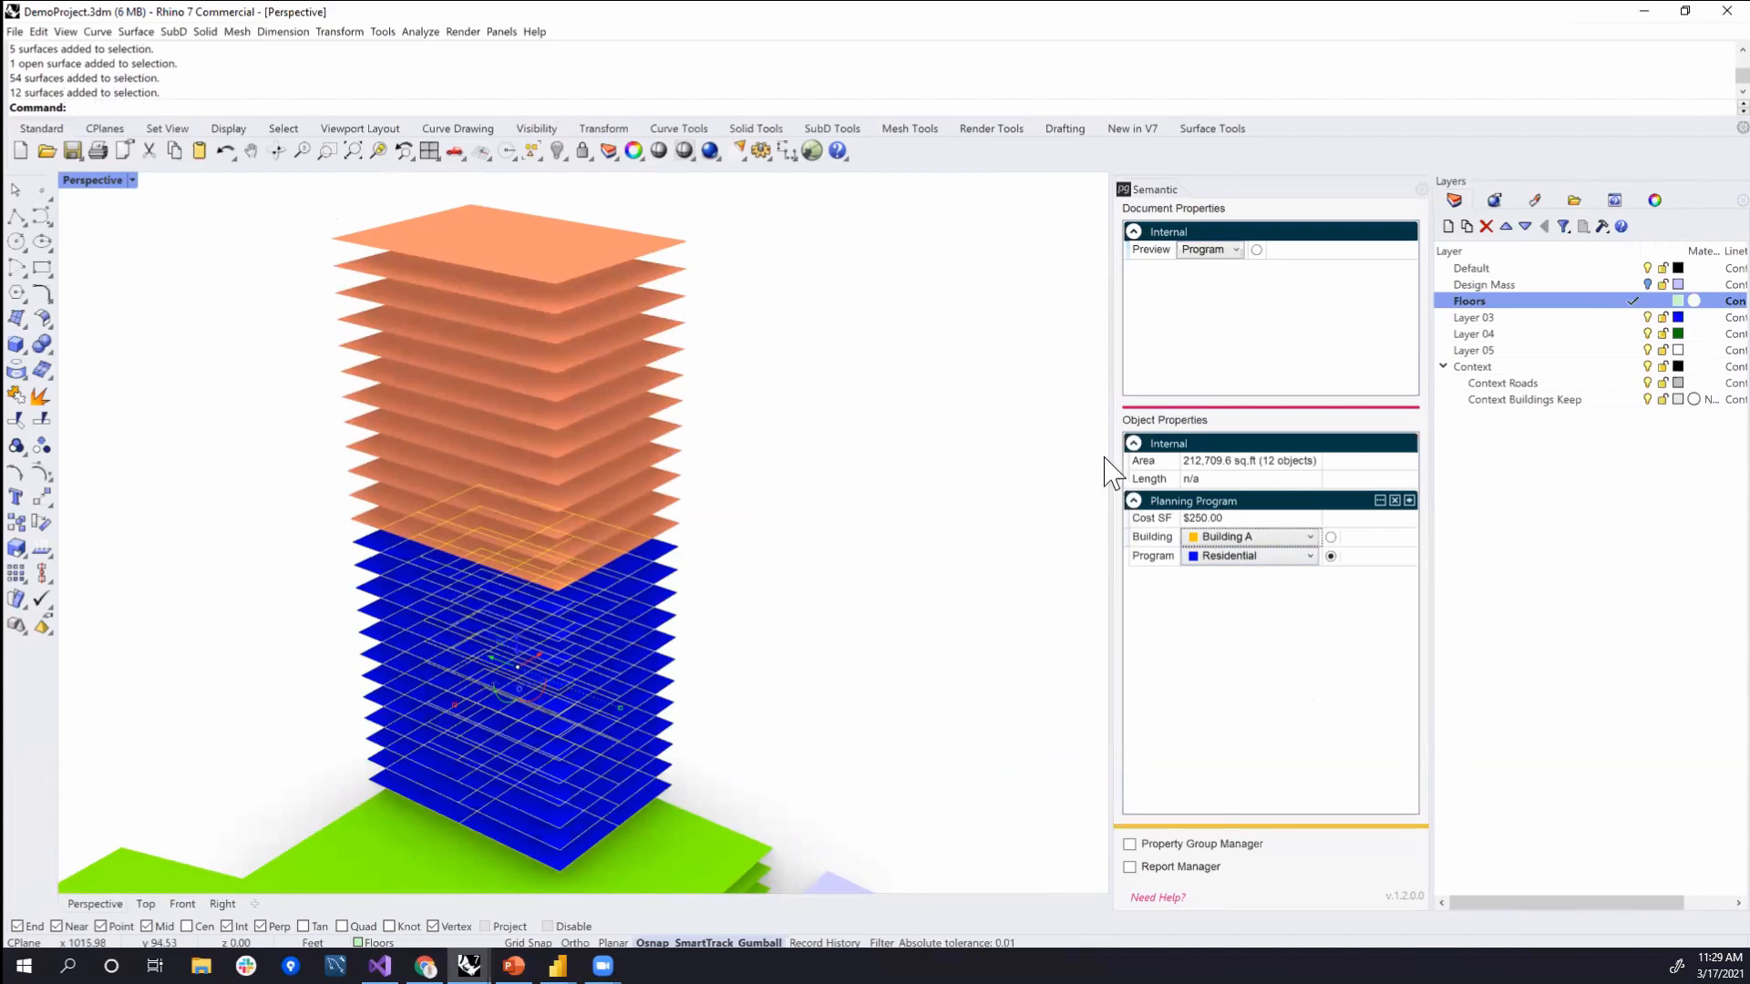
- Select the tall tower's Hotel floors, check their Cost SF value, and clear the selection
{"action": "left_click", "coordinate": [690, 516]}
{"action": "left_click_drag", "start_coordinate": [708, 537], "coordinate": [670, 223]}
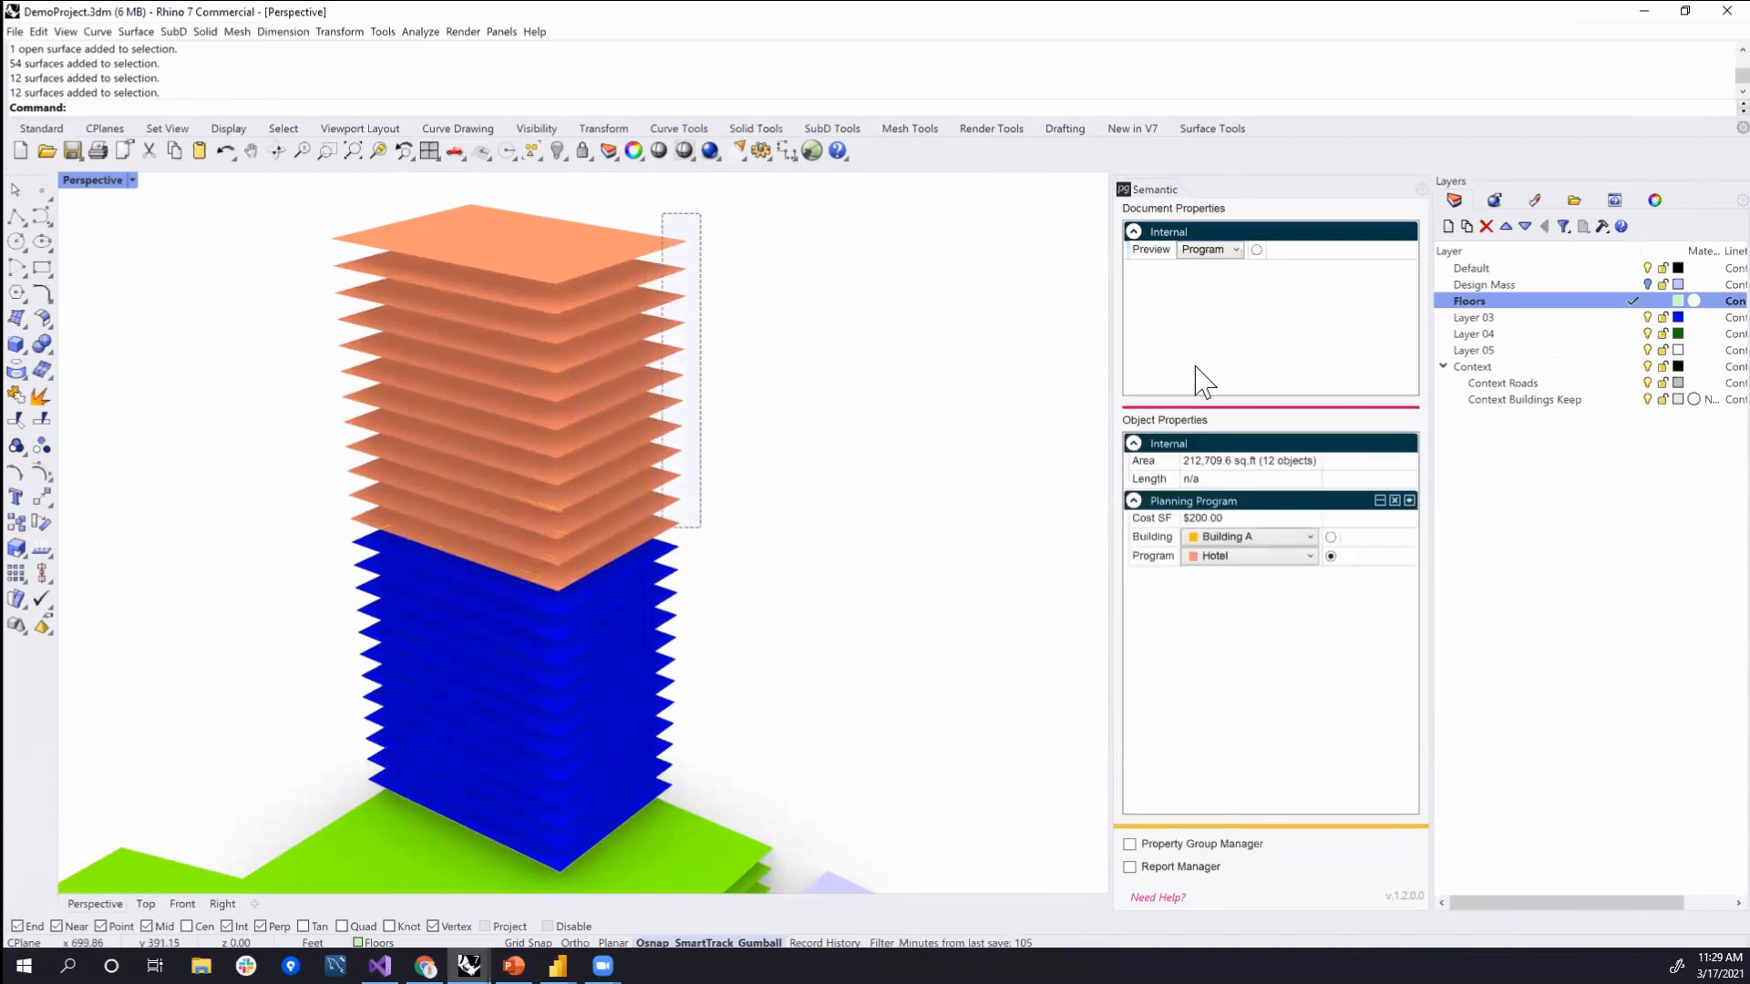
{"action": "left_click_drag", "start_coordinate": [1242, 522], "coordinate": [1138, 511]}
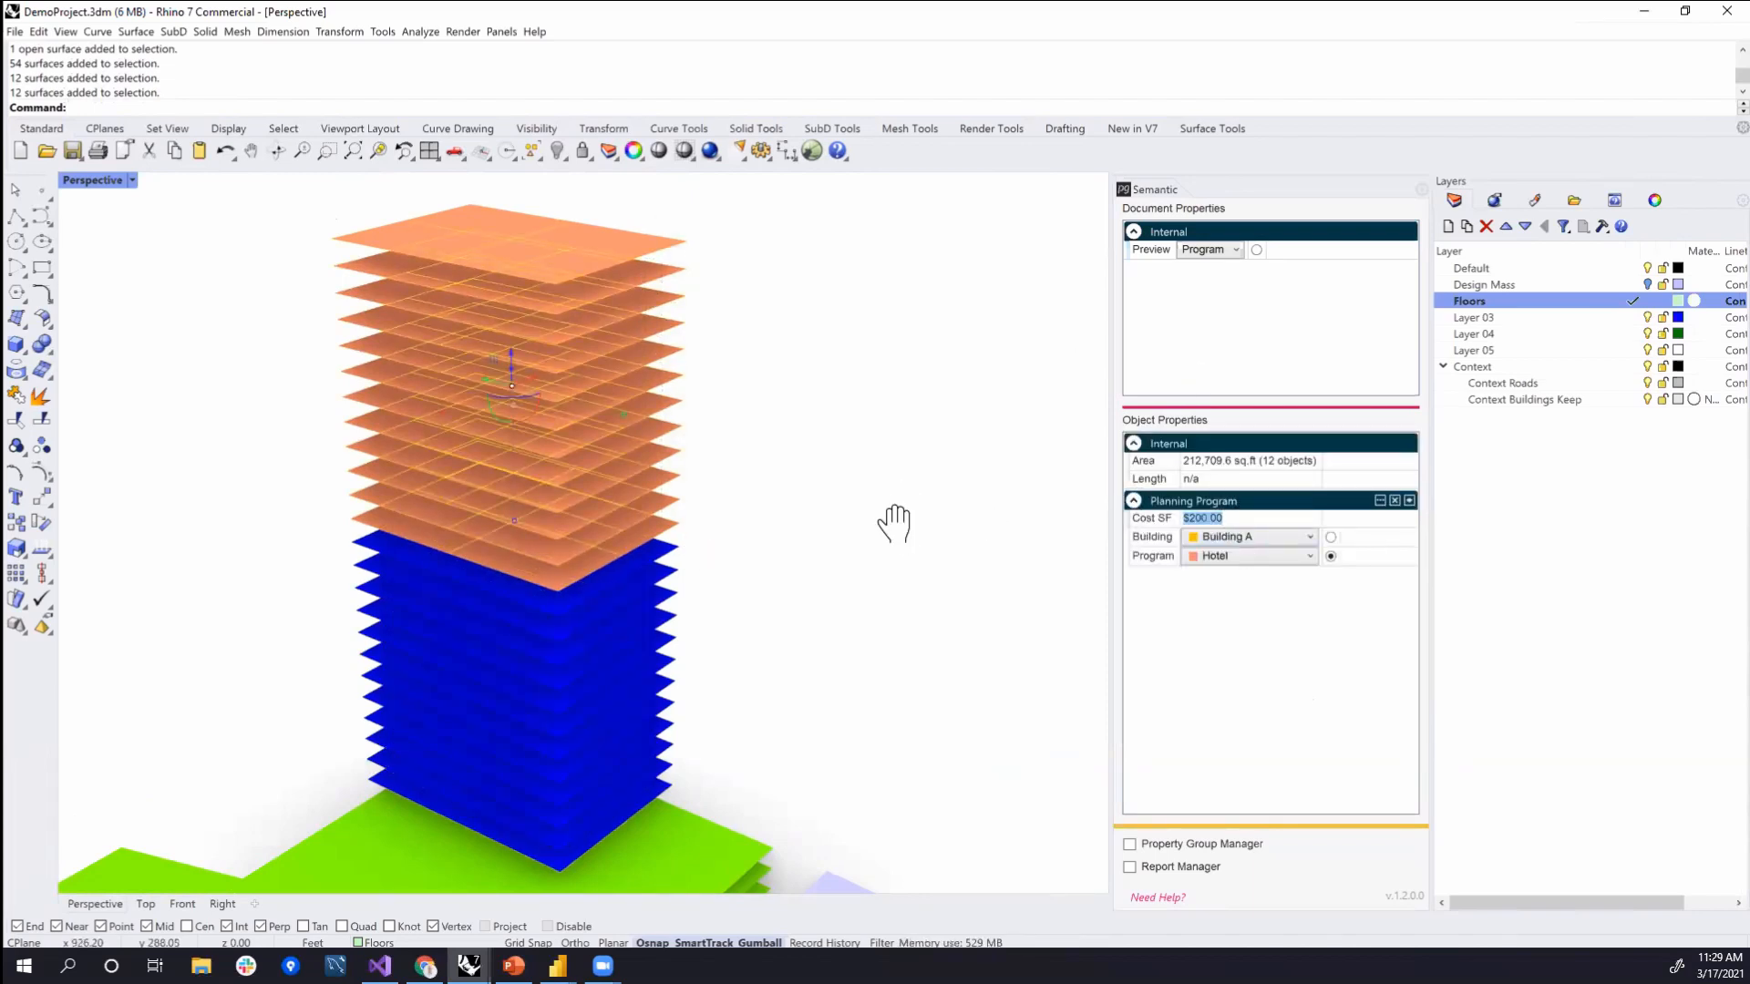
{"action": "right_click_drag", "start_coordinate": [894, 523], "coordinate": [842, 397], "text": "shift"}
{"action": "scroll", "coordinate": [842, 397], "scroll_direction": "down", "scroll_amount": 4}
{"action": "left_click", "coordinate": [781, 504]}
- Select every floor sharing the podium floor's Office program using Select Similar and set their Cost SF to 180
{"action": "left_click", "coordinate": [687, 632]}
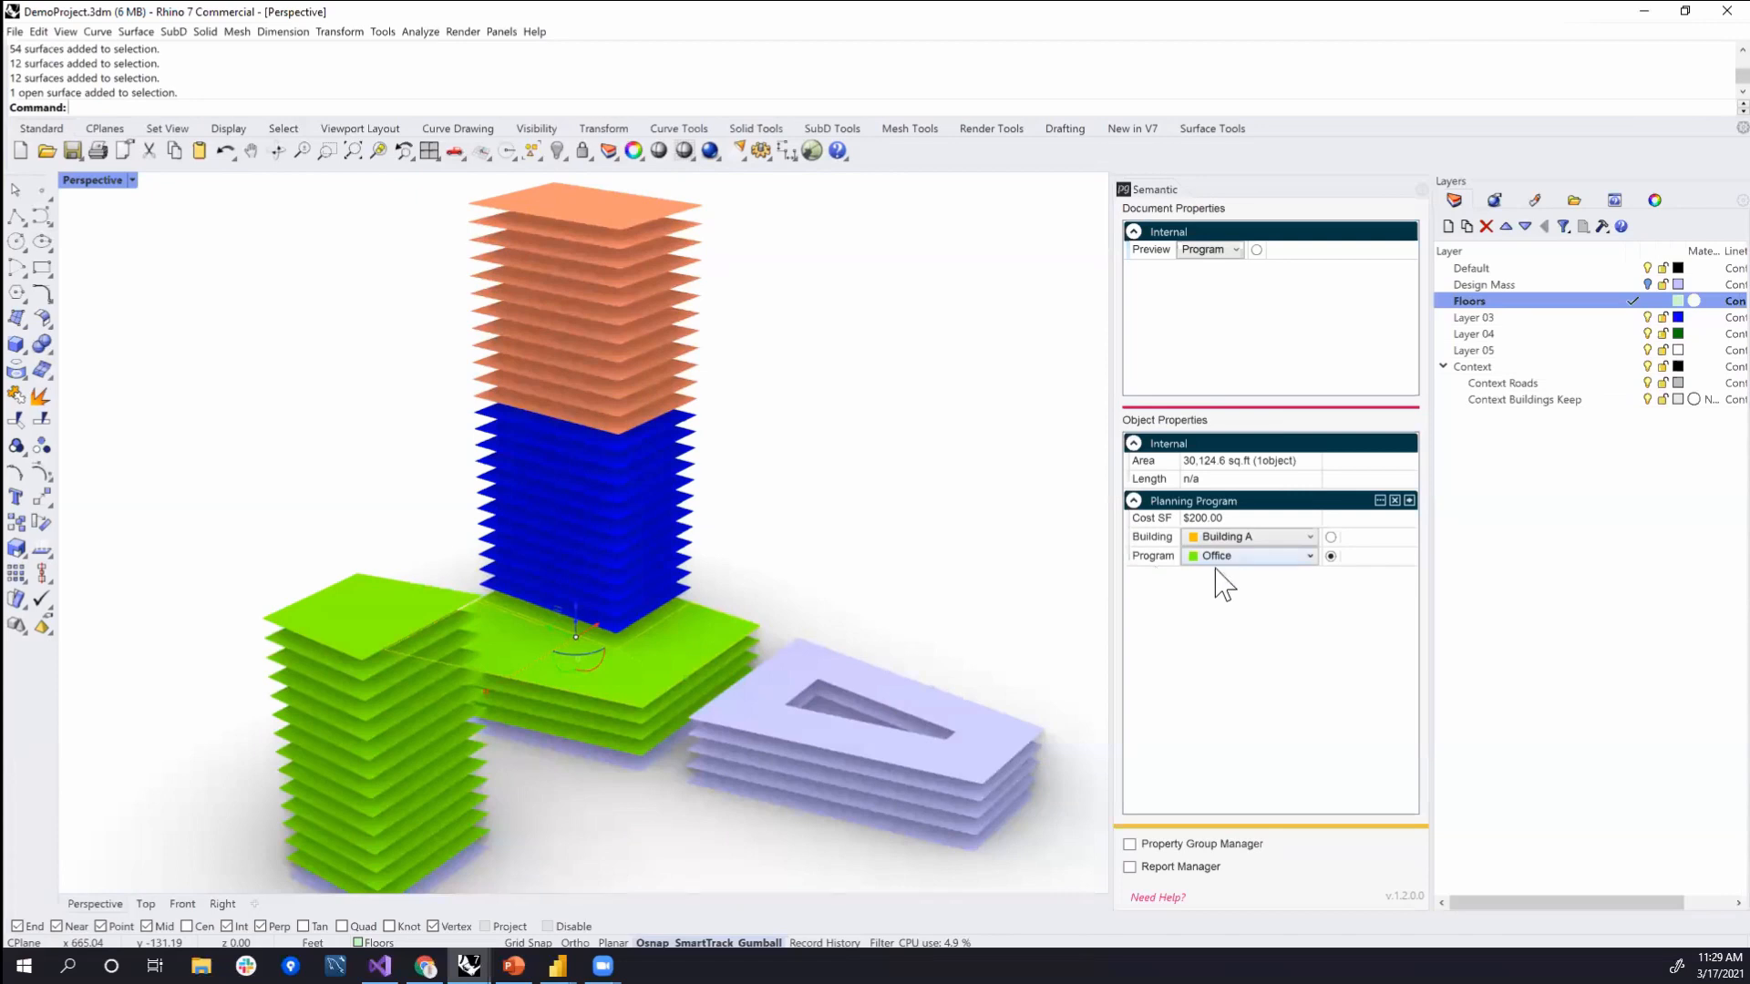
{"action": "right_click", "coordinate": [1147, 557]}
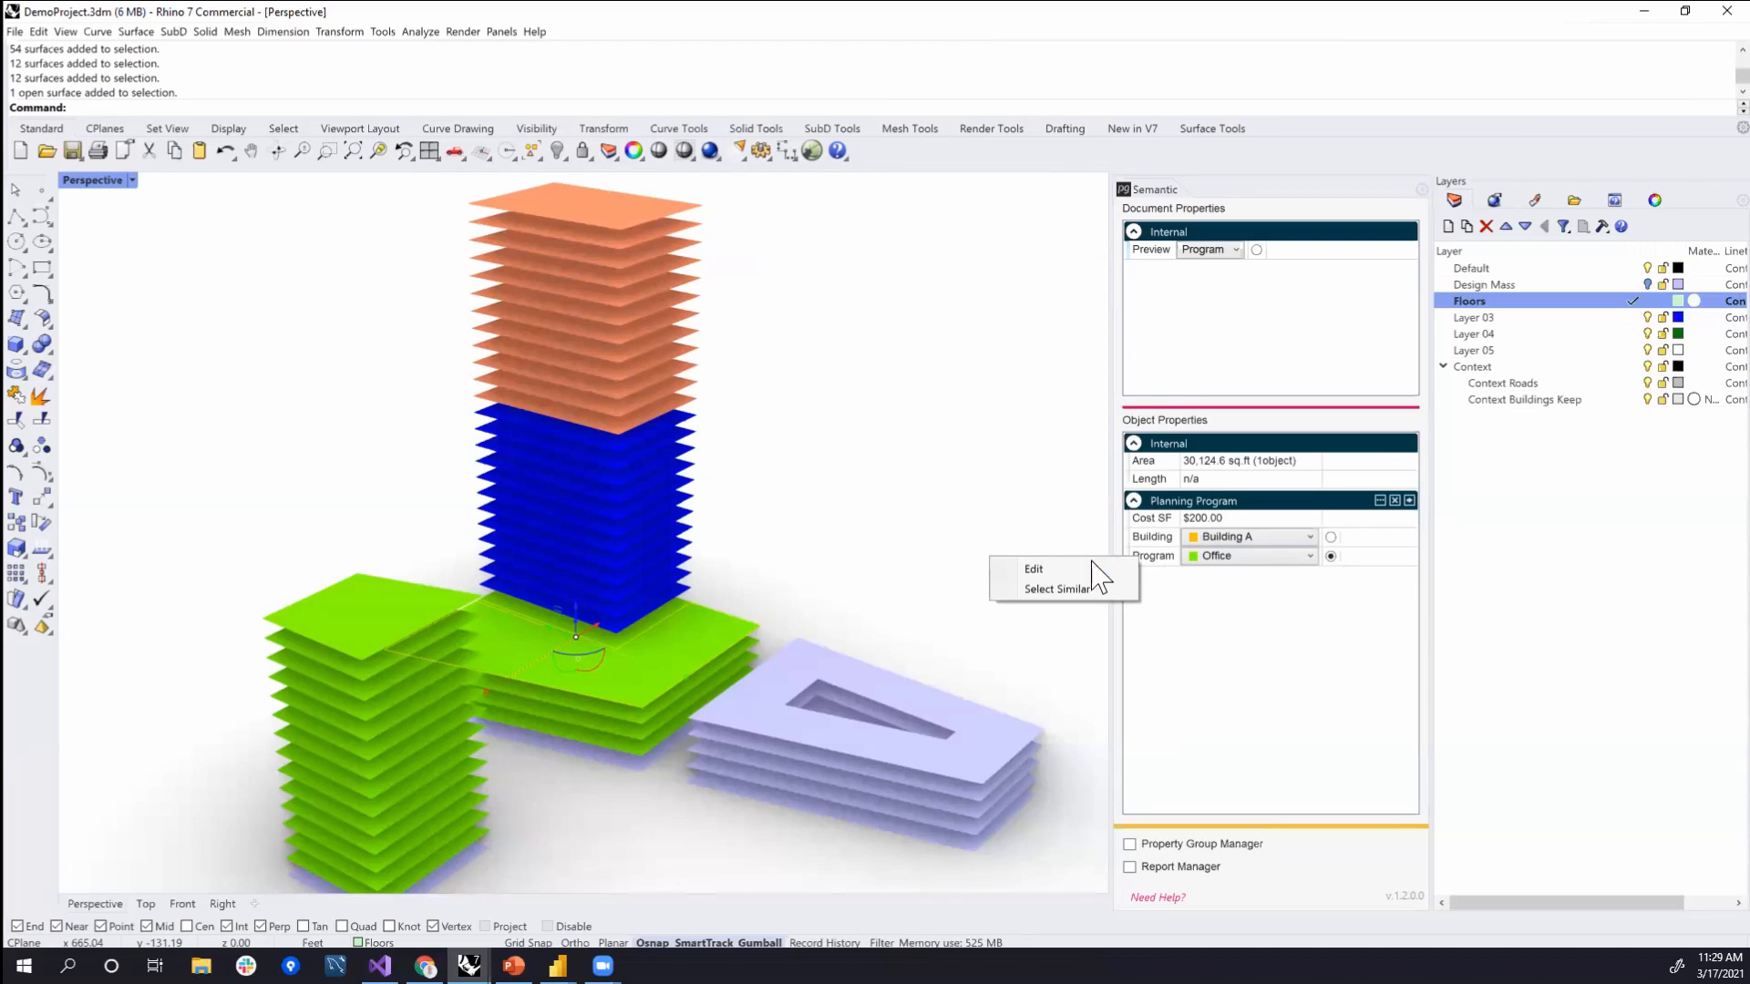
{"action": "left_click", "coordinate": [1057, 589]}
{"action": "mouse_move", "coordinate": [903, 437]}
{"action": "right_mouse_down"}
{"action": "mouse_move", "coordinate": [887, 429]}
{"action": "mouse_move", "coordinate": [882, 451]}
{"action": "mouse_move", "coordinate": [911, 429]}
{"action": "mouse_move", "coordinate": [874, 434]}
{"action": "mouse_move", "coordinate": [900, 440]}
{"action": "mouse_move", "coordinate": [890, 456]}
{"action": "right_mouse_up"}
{"action": "left_click_drag", "start_coordinate": [1239, 517], "coordinate": [1133, 516]}
{"action": "type", "text": "180"}
{"action": "key", "text": "Tab"}
{"action": "left_click", "coordinate": [953, 587]}
- Inspect the area, cost, and category values of one Office, one Residential, and one Hotel floor
{"action": "right_click_drag", "start_coordinate": [949, 586], "coordinate": [714, 604]}
{"action": "left_click", "coordinate": [632, 572]}
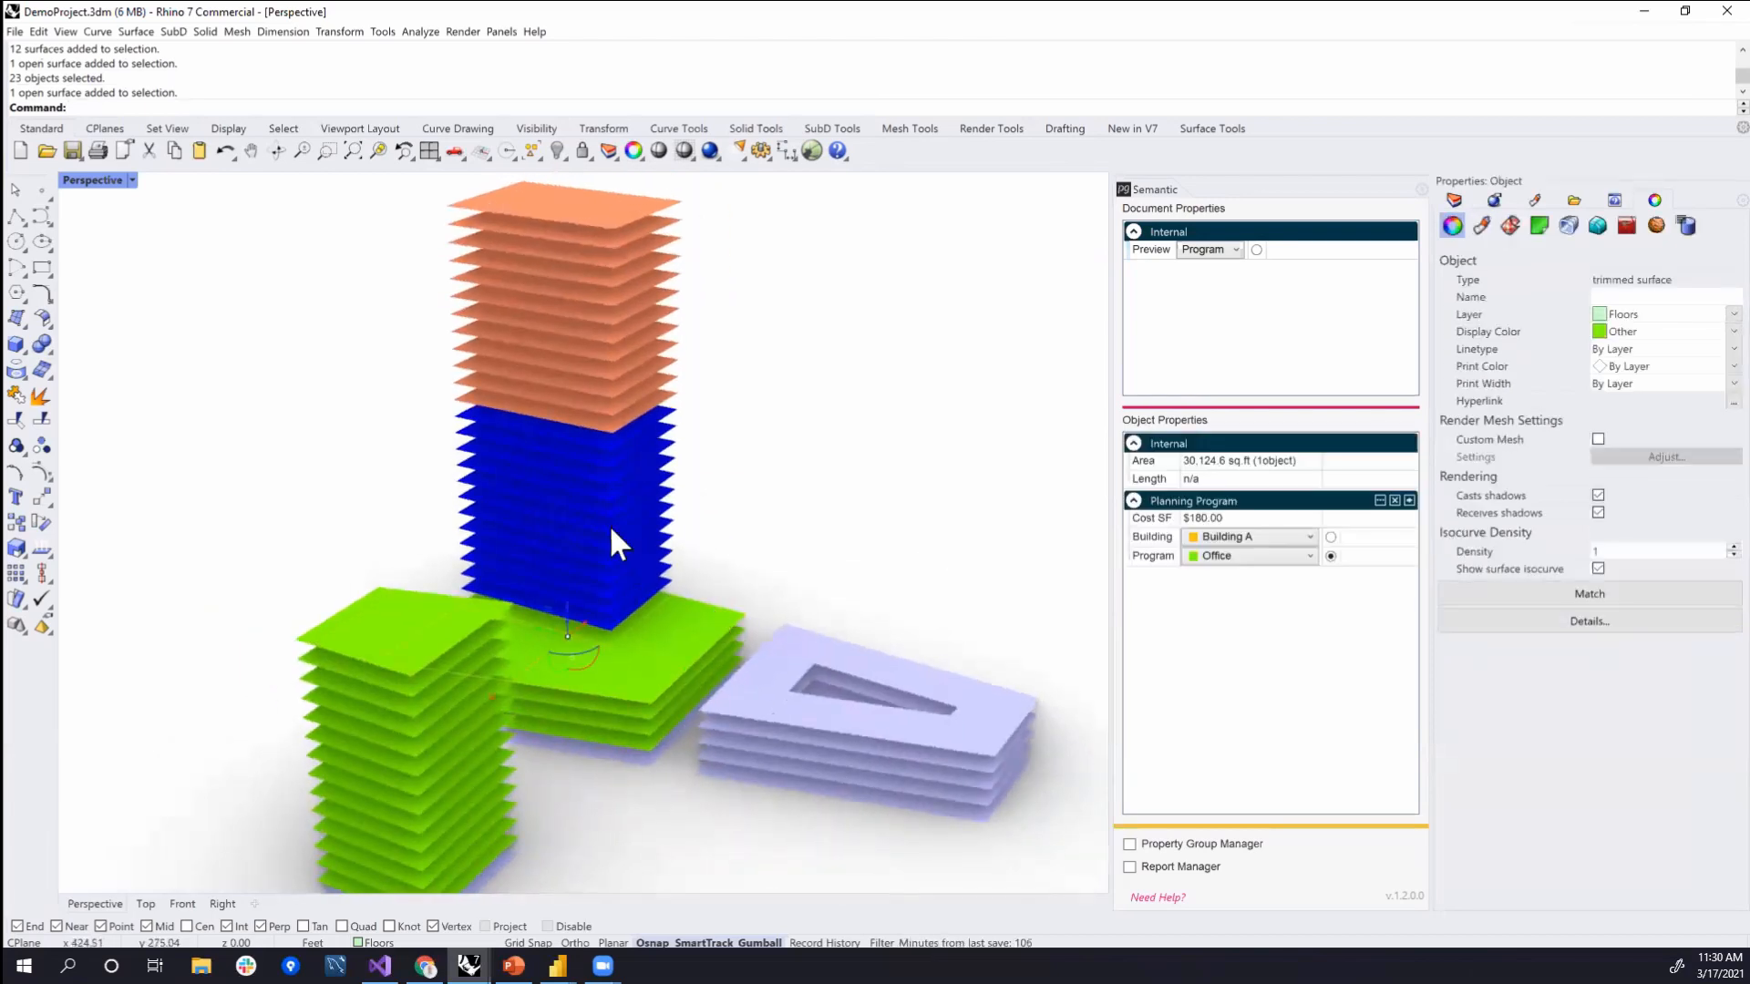
{"action": "left_click", "coordinate": [638, 519]}
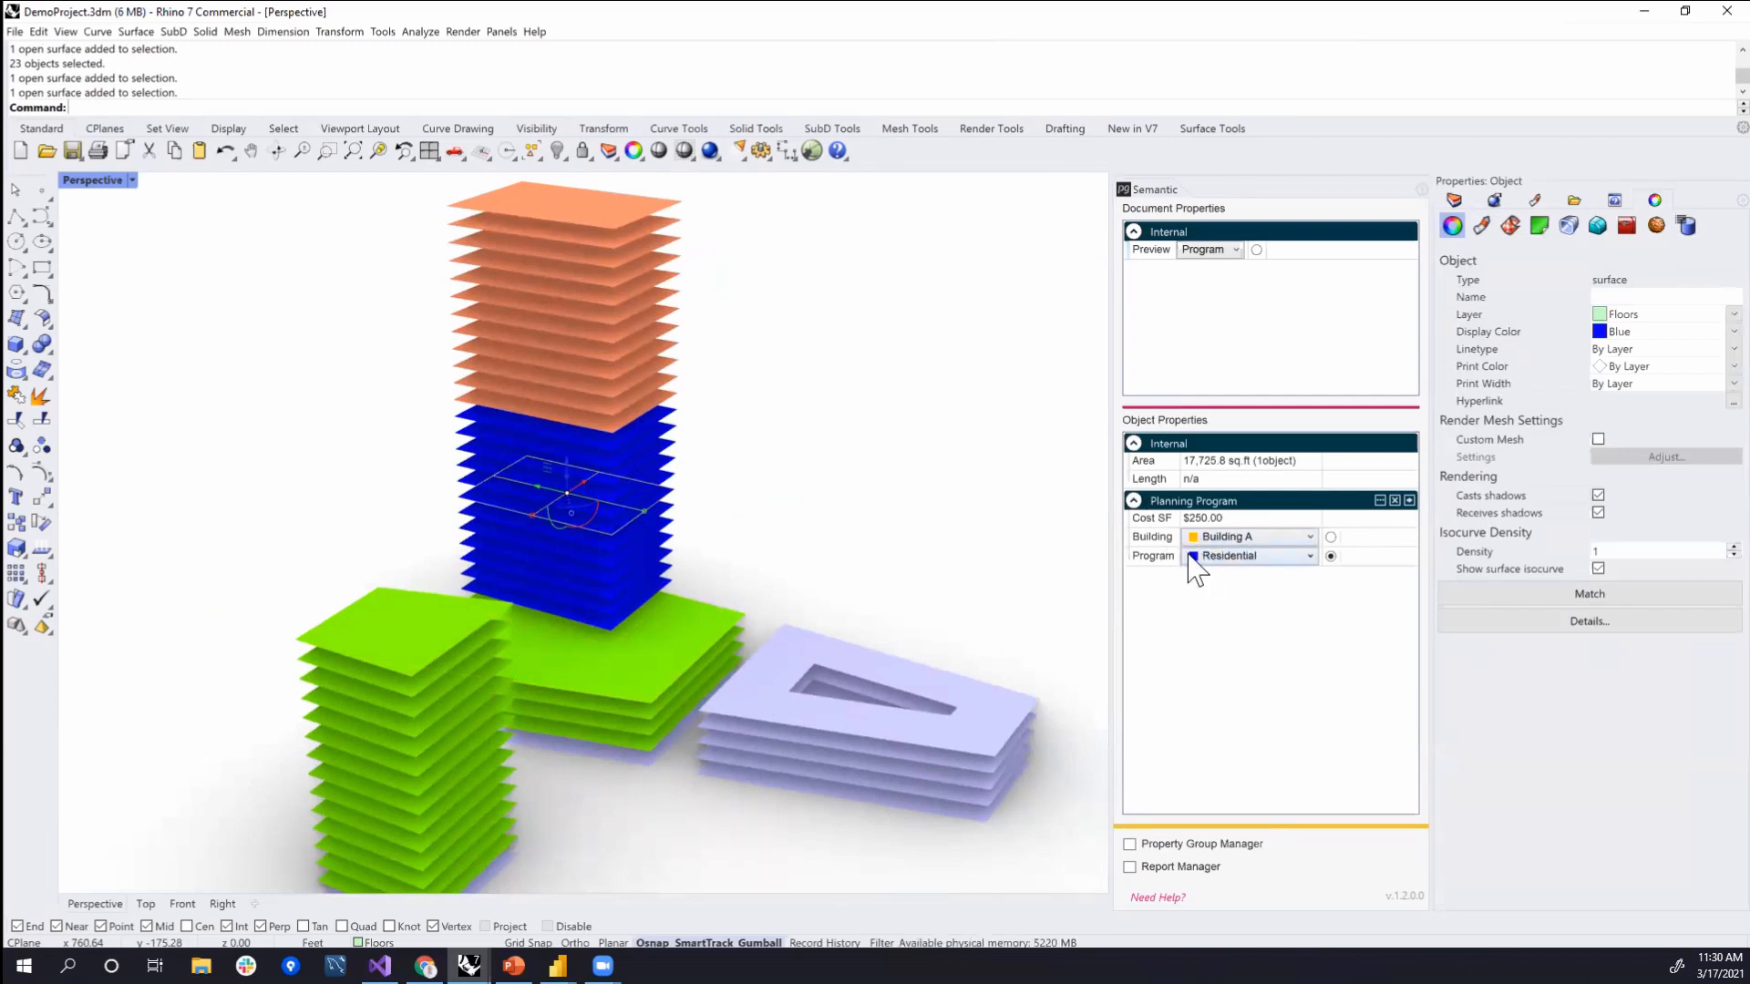
{"action": "left_click", "coordinate": [912, 388]}
{"action": "right_click_drag", "start_coordinate": [910, 389], "coordinate": [850, 515]}
{"action": "scroll", "coordinate": [886, 395], "scroll_direction": "down", "scroll_amount": 2}
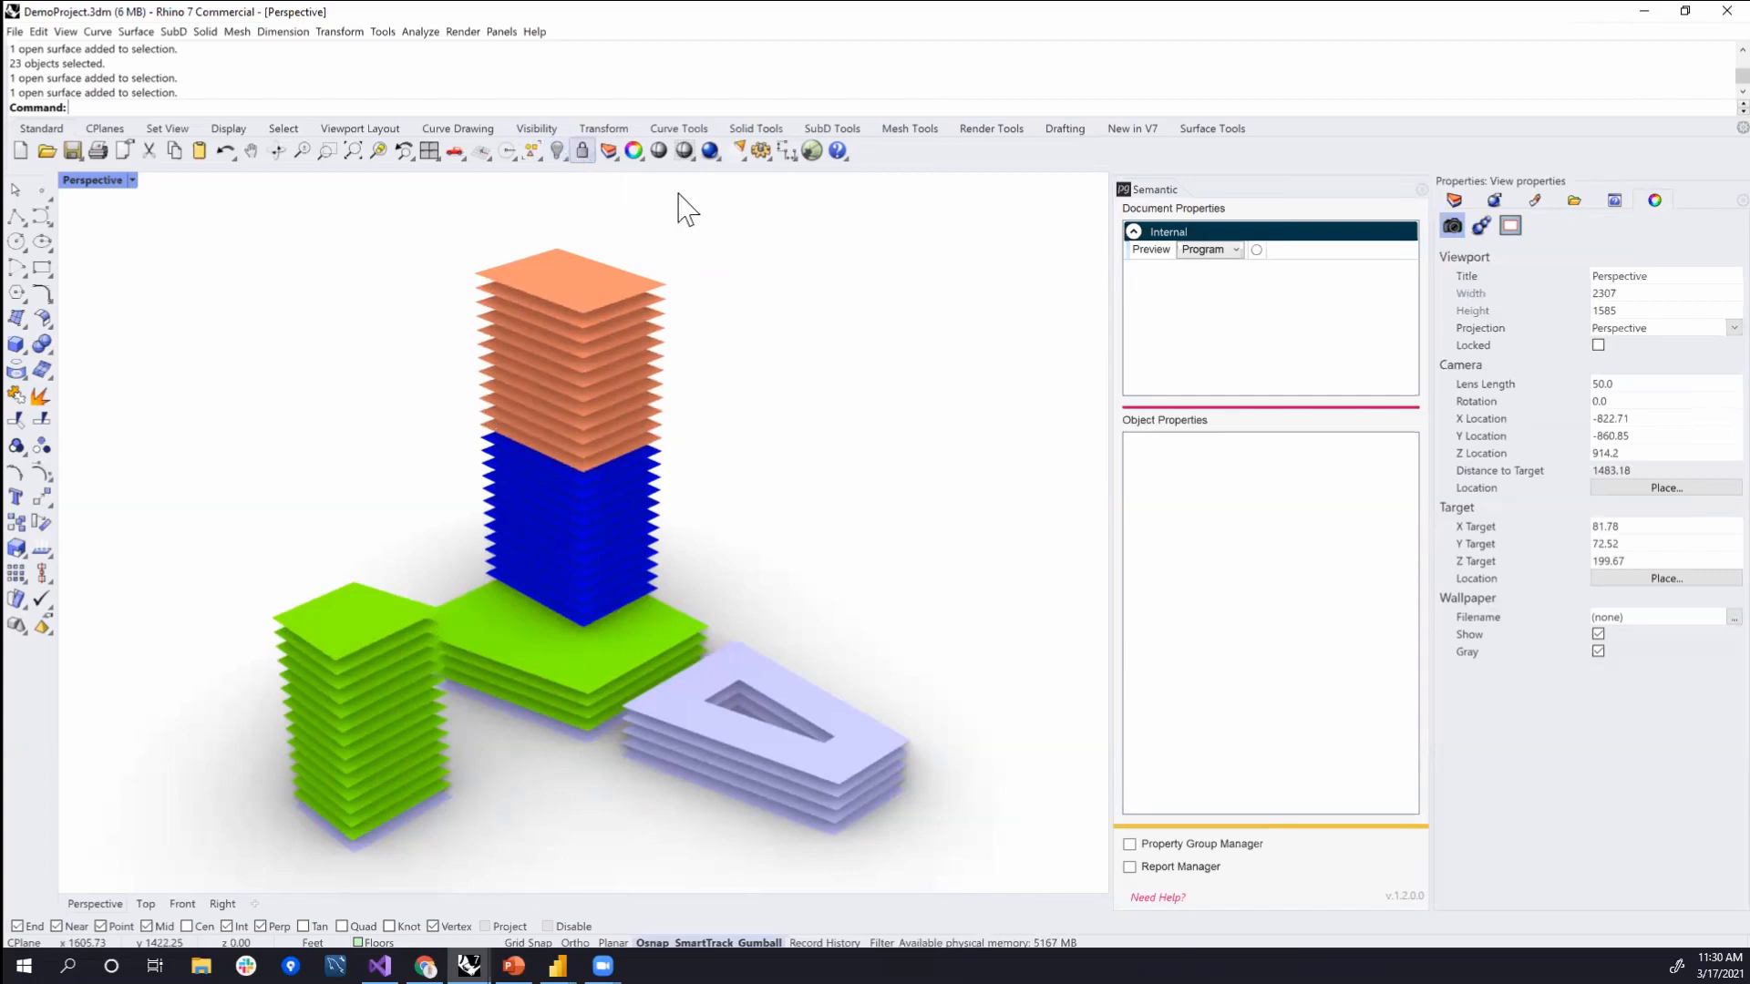
{"action": "left_click", "coordinate": [622, 288]}
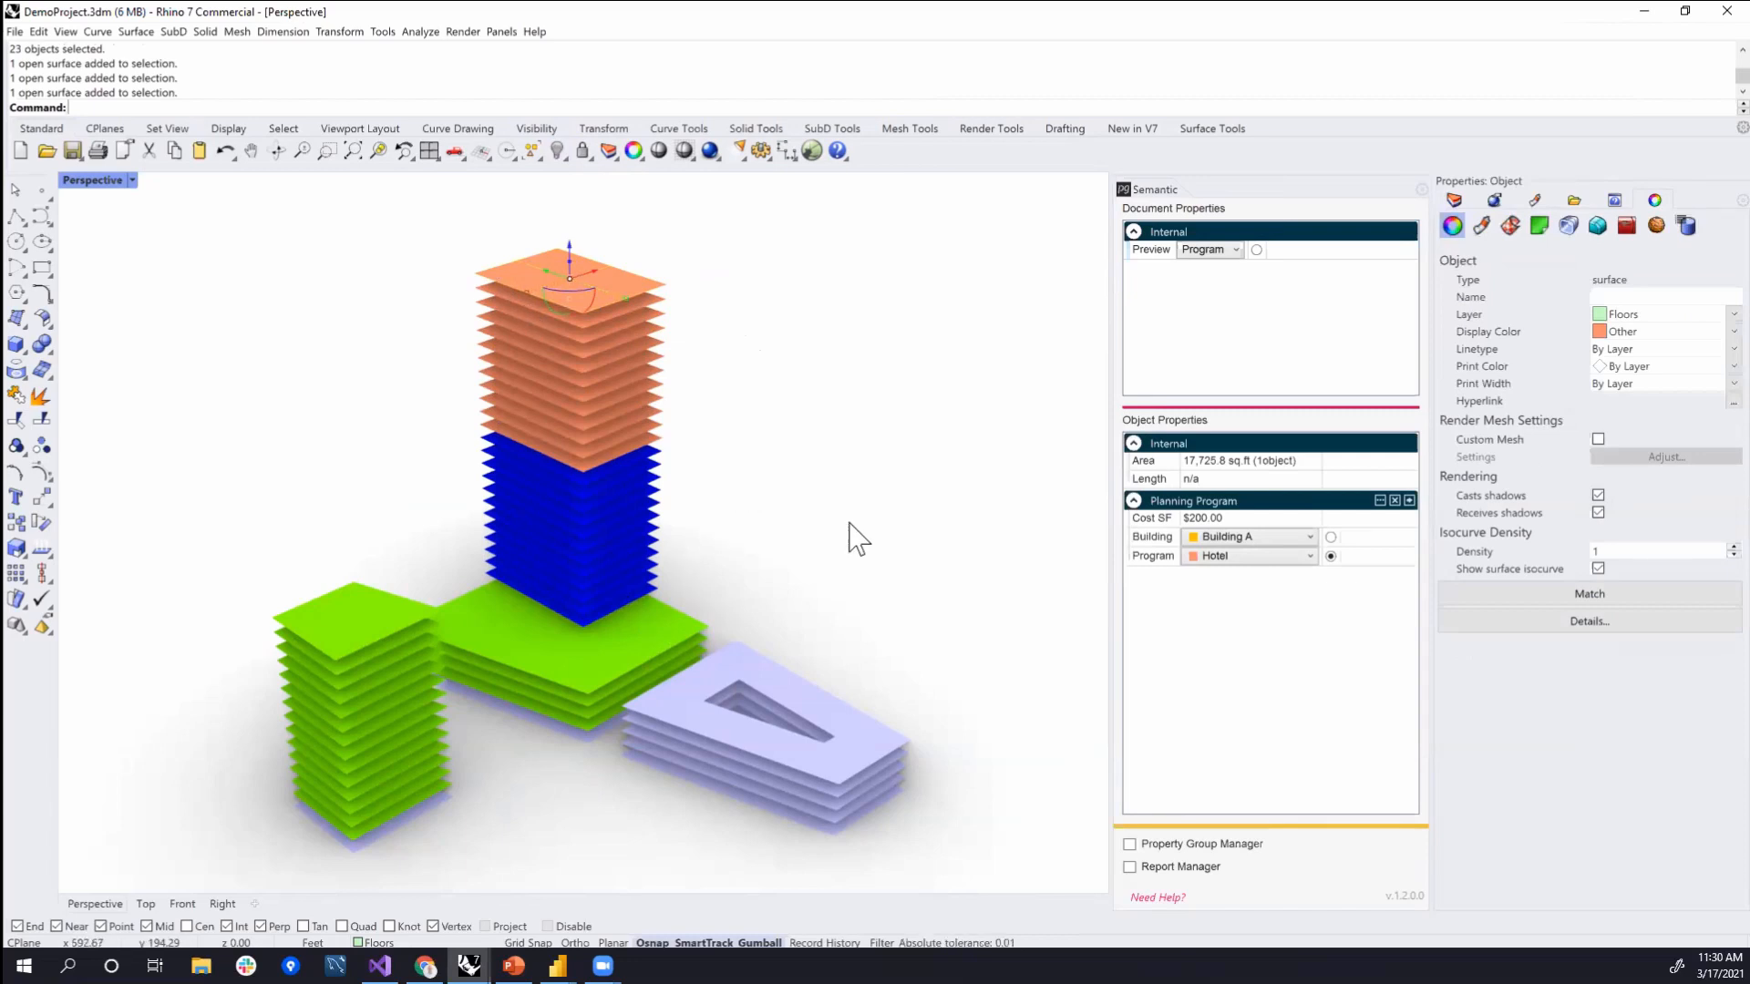
{"action": "left_click", "coordinate": [986, 701]}
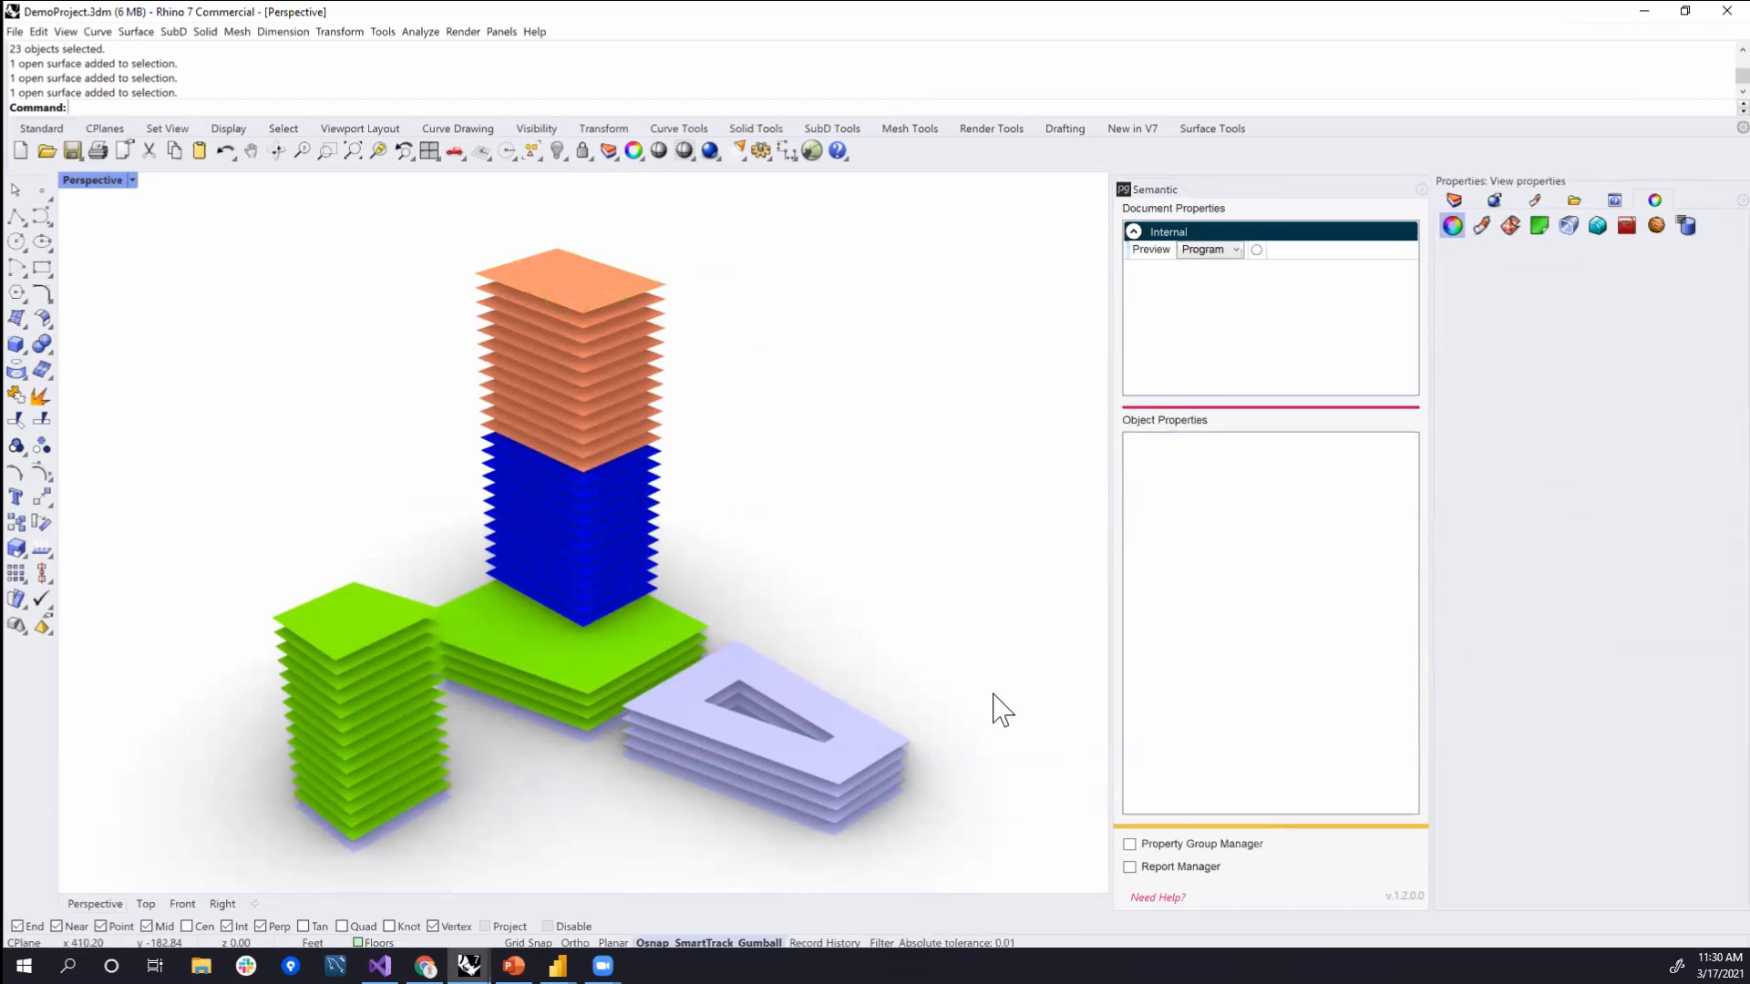
- Open the Report Manager and create a new report named "Area by Building"
{"action": "left_click", "coordinate": [1131, 868]}
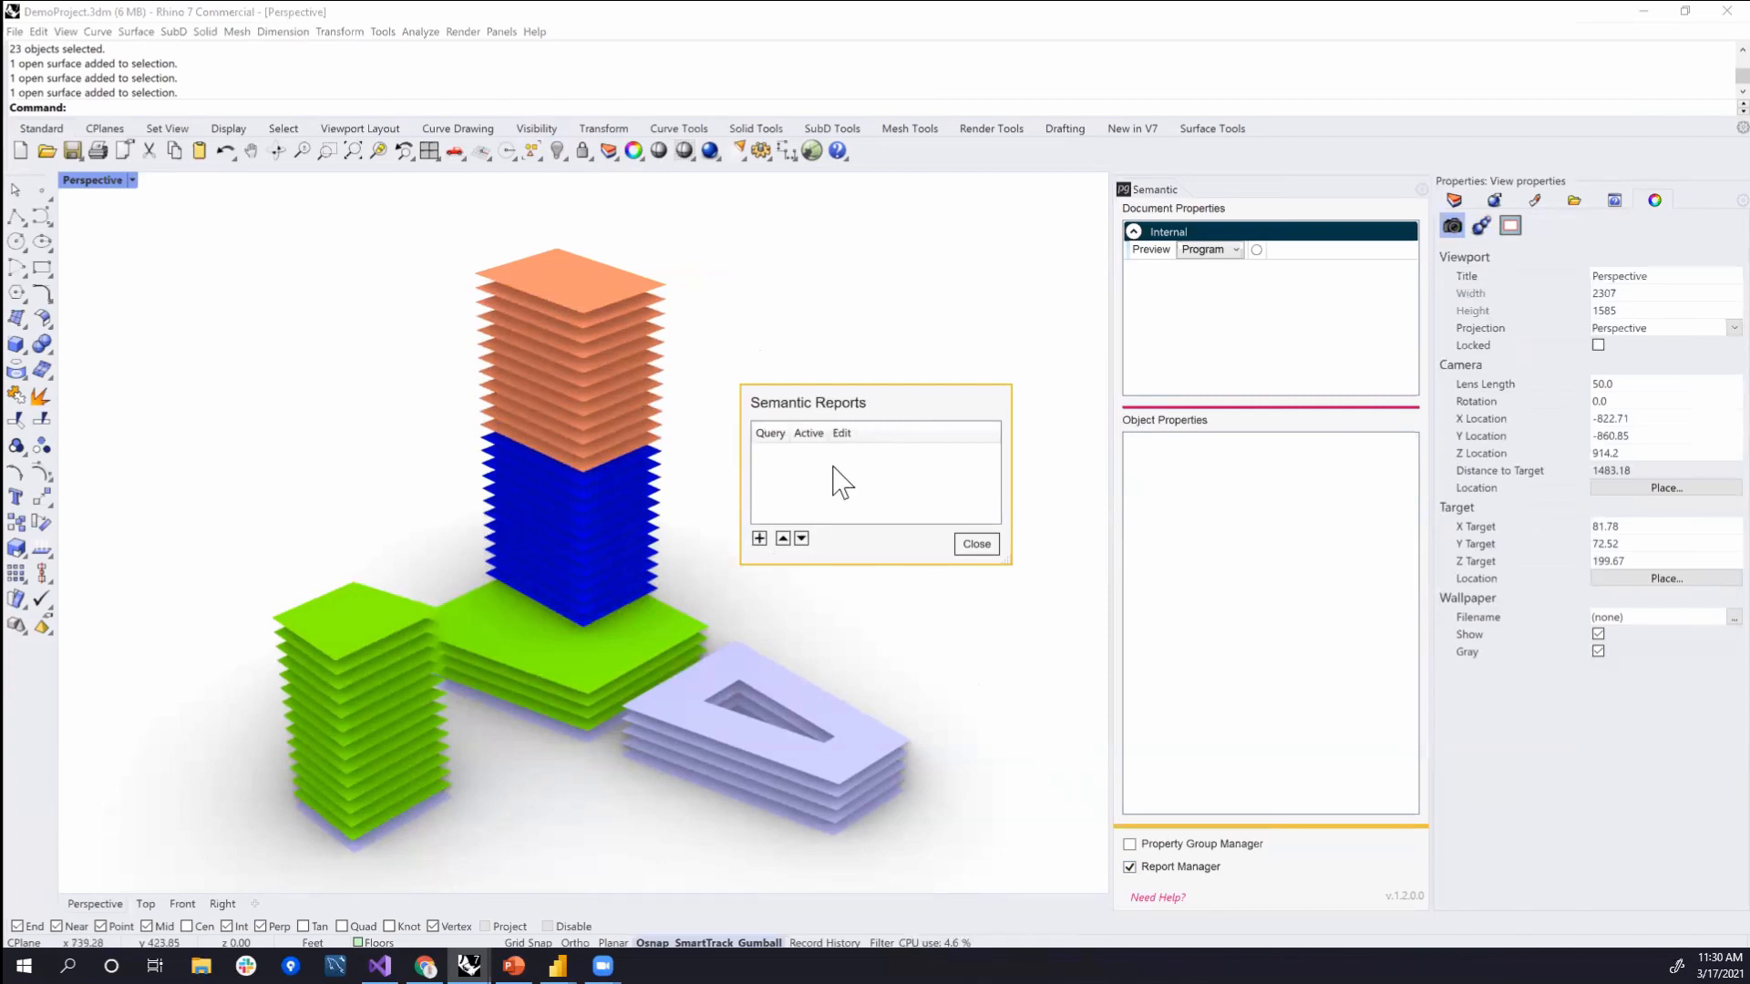
{"action": "left_click", "coordinate": [759, 539]}
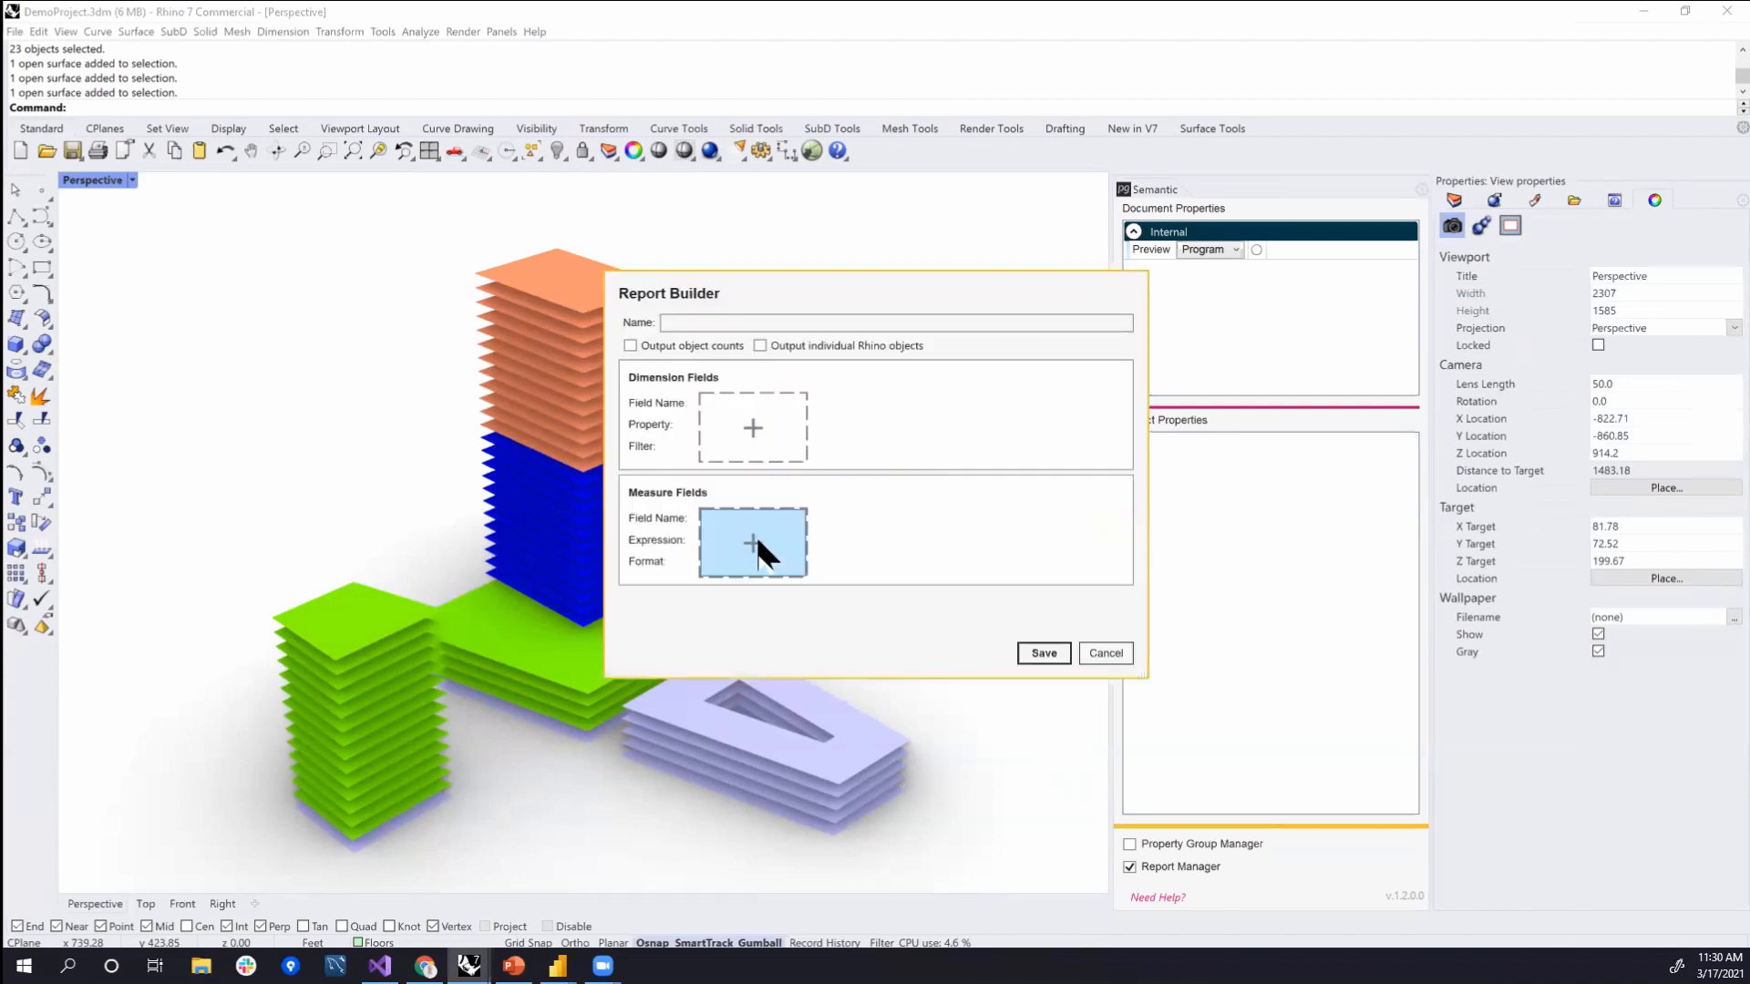
{"action": "left_click", "coordinate": [715, 325]}
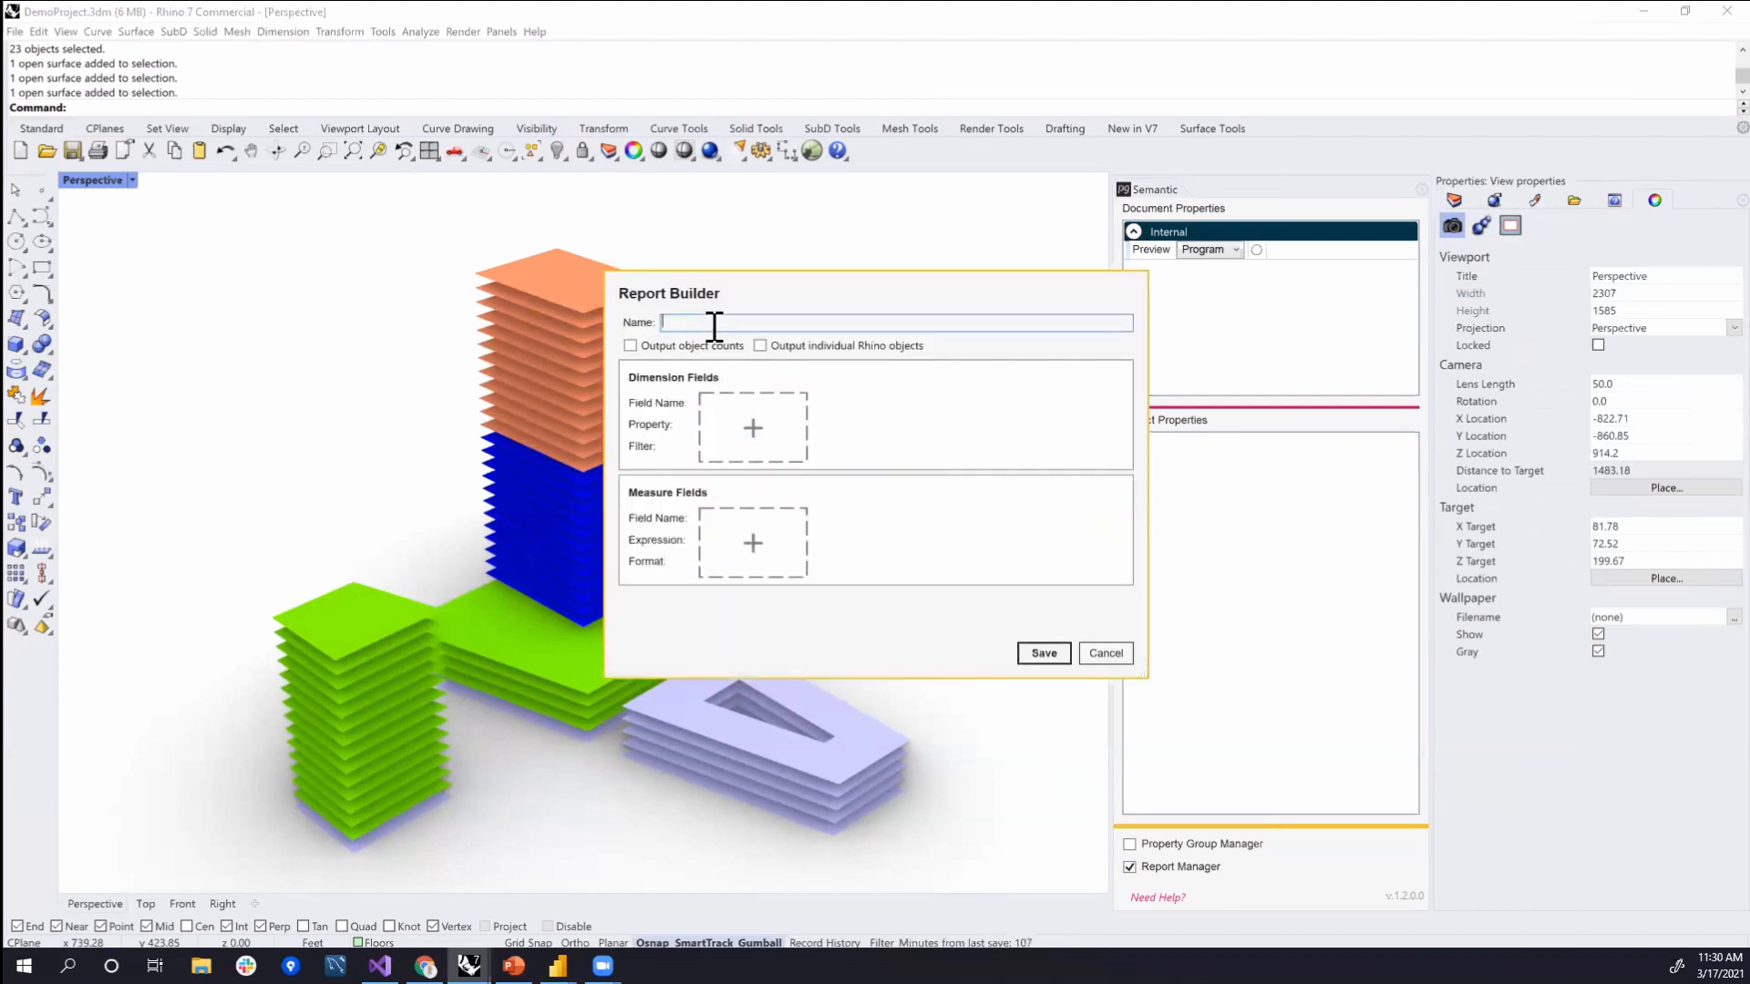
{"action": "type", "text": "Area by Building"}
- Add a dimension field named "Building" that uses the Building property to the Area by Building report
{"action": "mouse_move", "coordinate": [689, 496]}
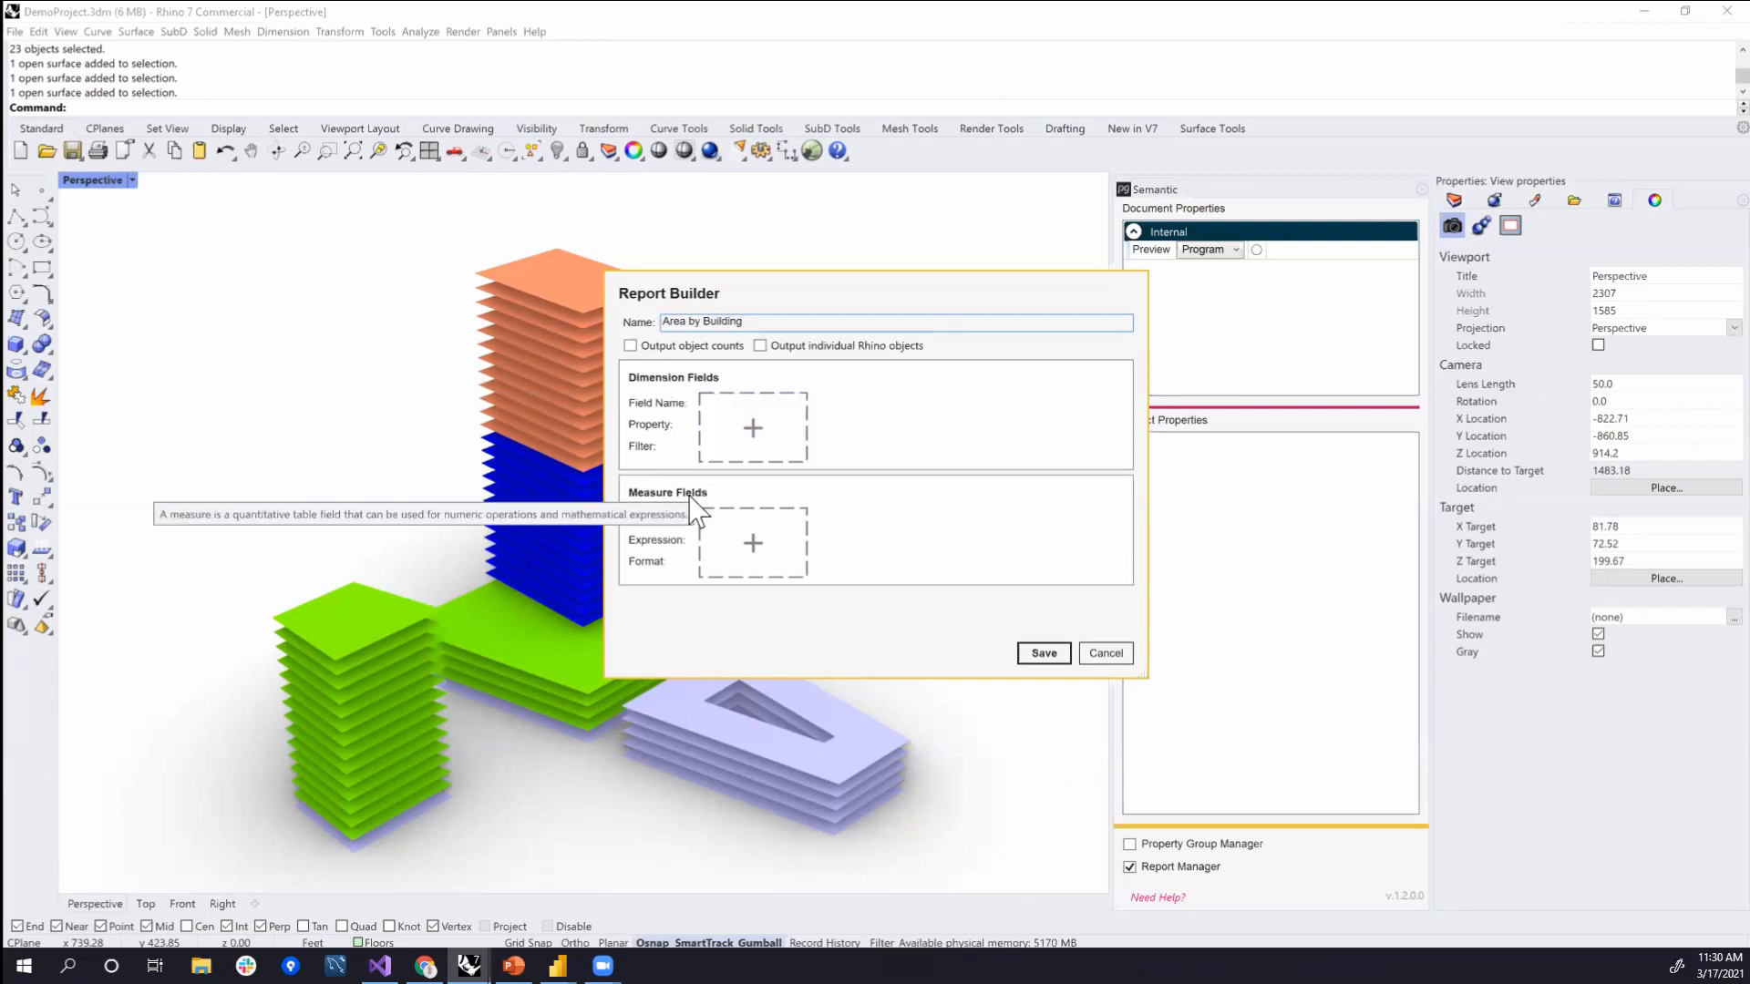
{"action": "mouse_move", "coordinate": [664, 385]}
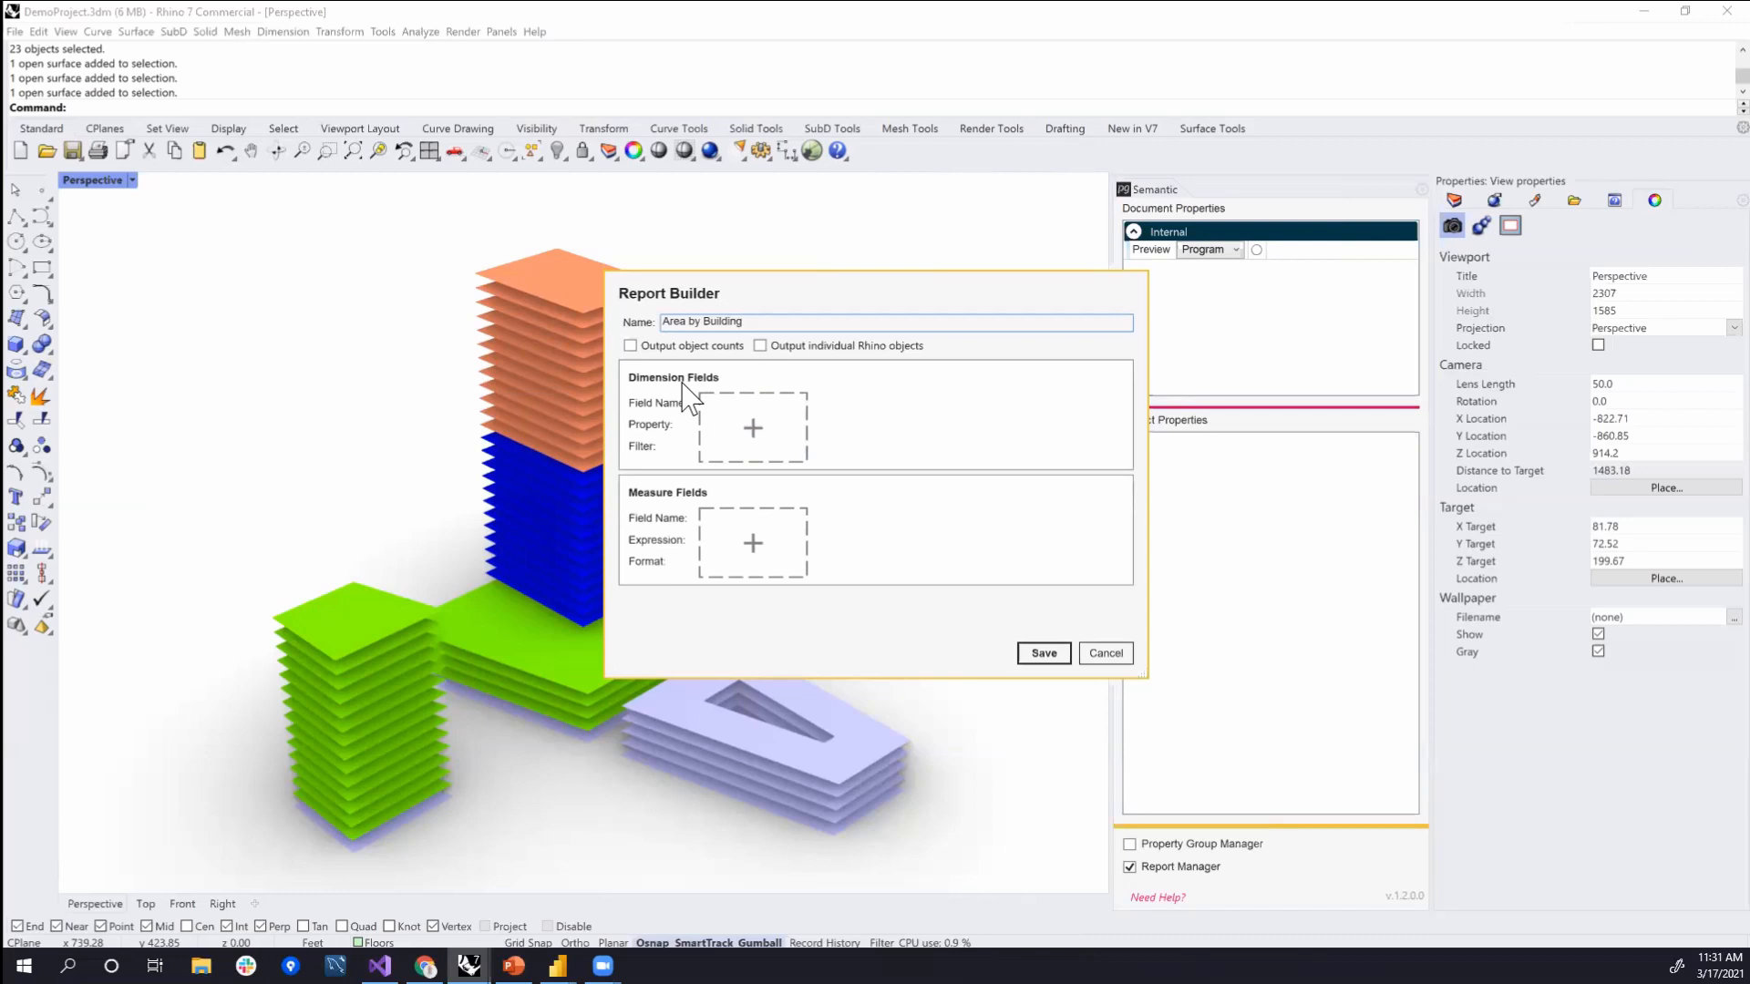
{"action": "left_click", "coordinate": [739, 433]}
{"action": "left_click", "coordinate": [732, 430]}
{"action": "left_click", "coordinate": [739, 506]}
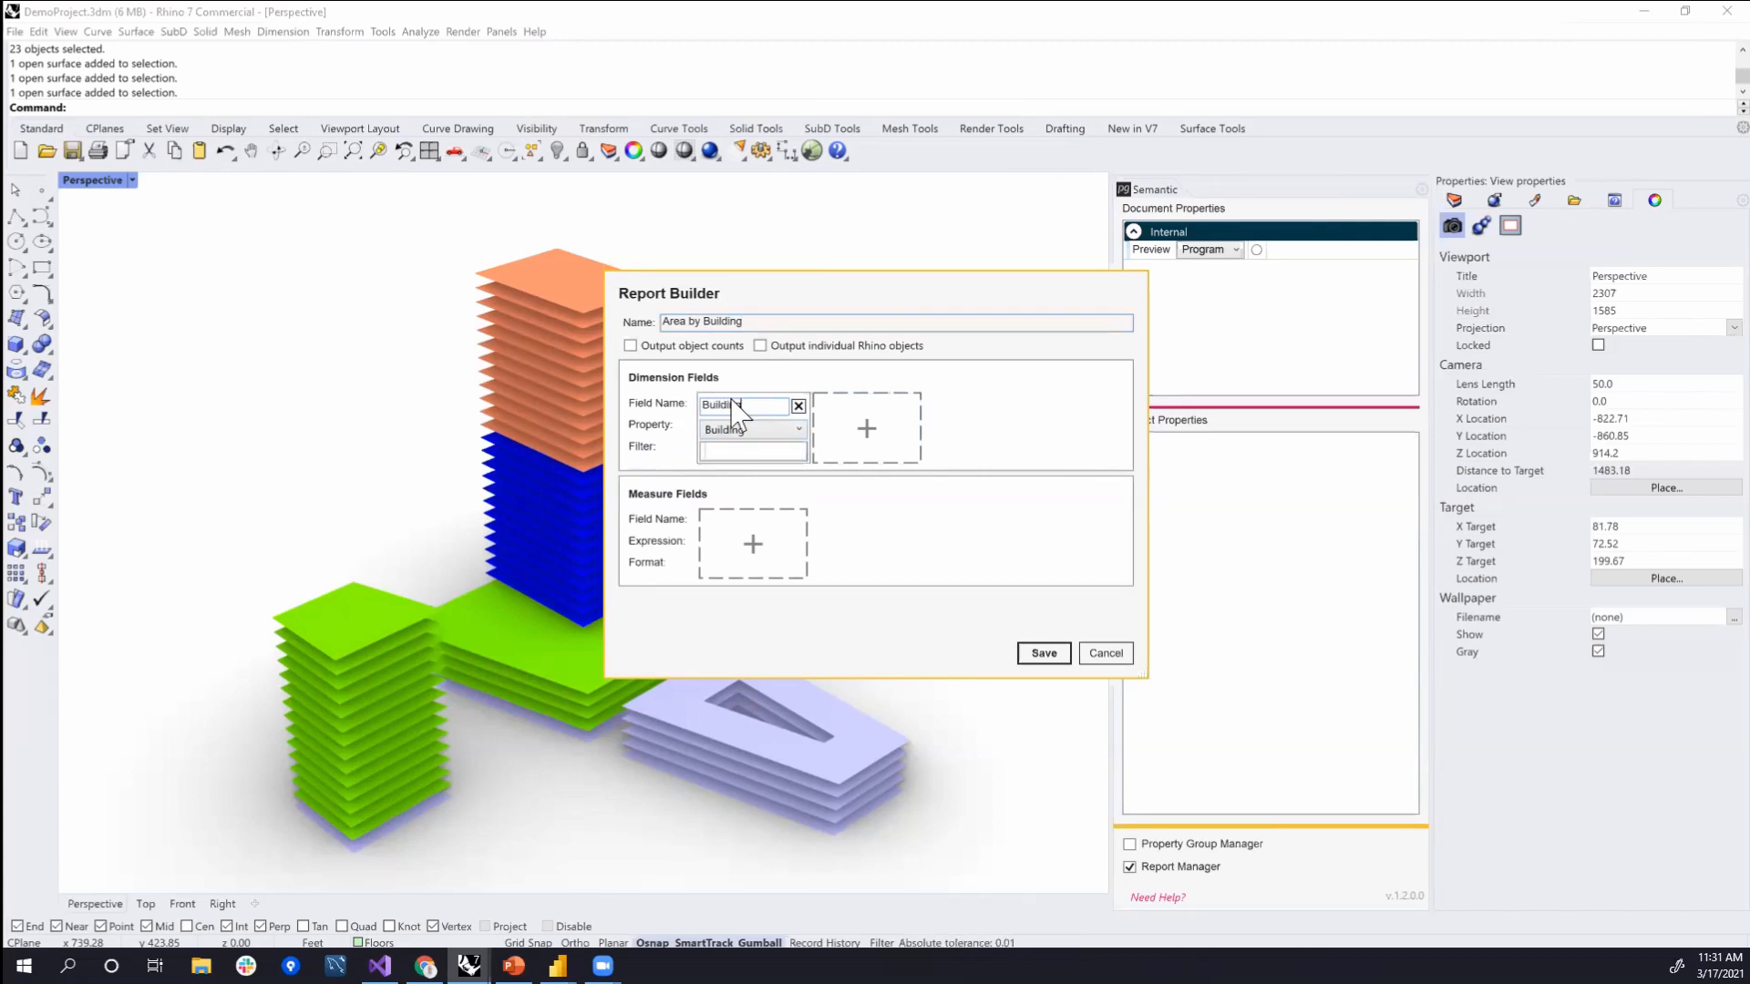
{"action": "left_click_drag", "start_coordinate": [743, 404], "coordinate": [690, 409]}
- Add an Area measure field named "Area (sq ft)", then save and activate the Area by Building report
{"action": "left_click", "coordinate": [773, 556]}
{"action": "left_click", "coordinate": [800, 547]}
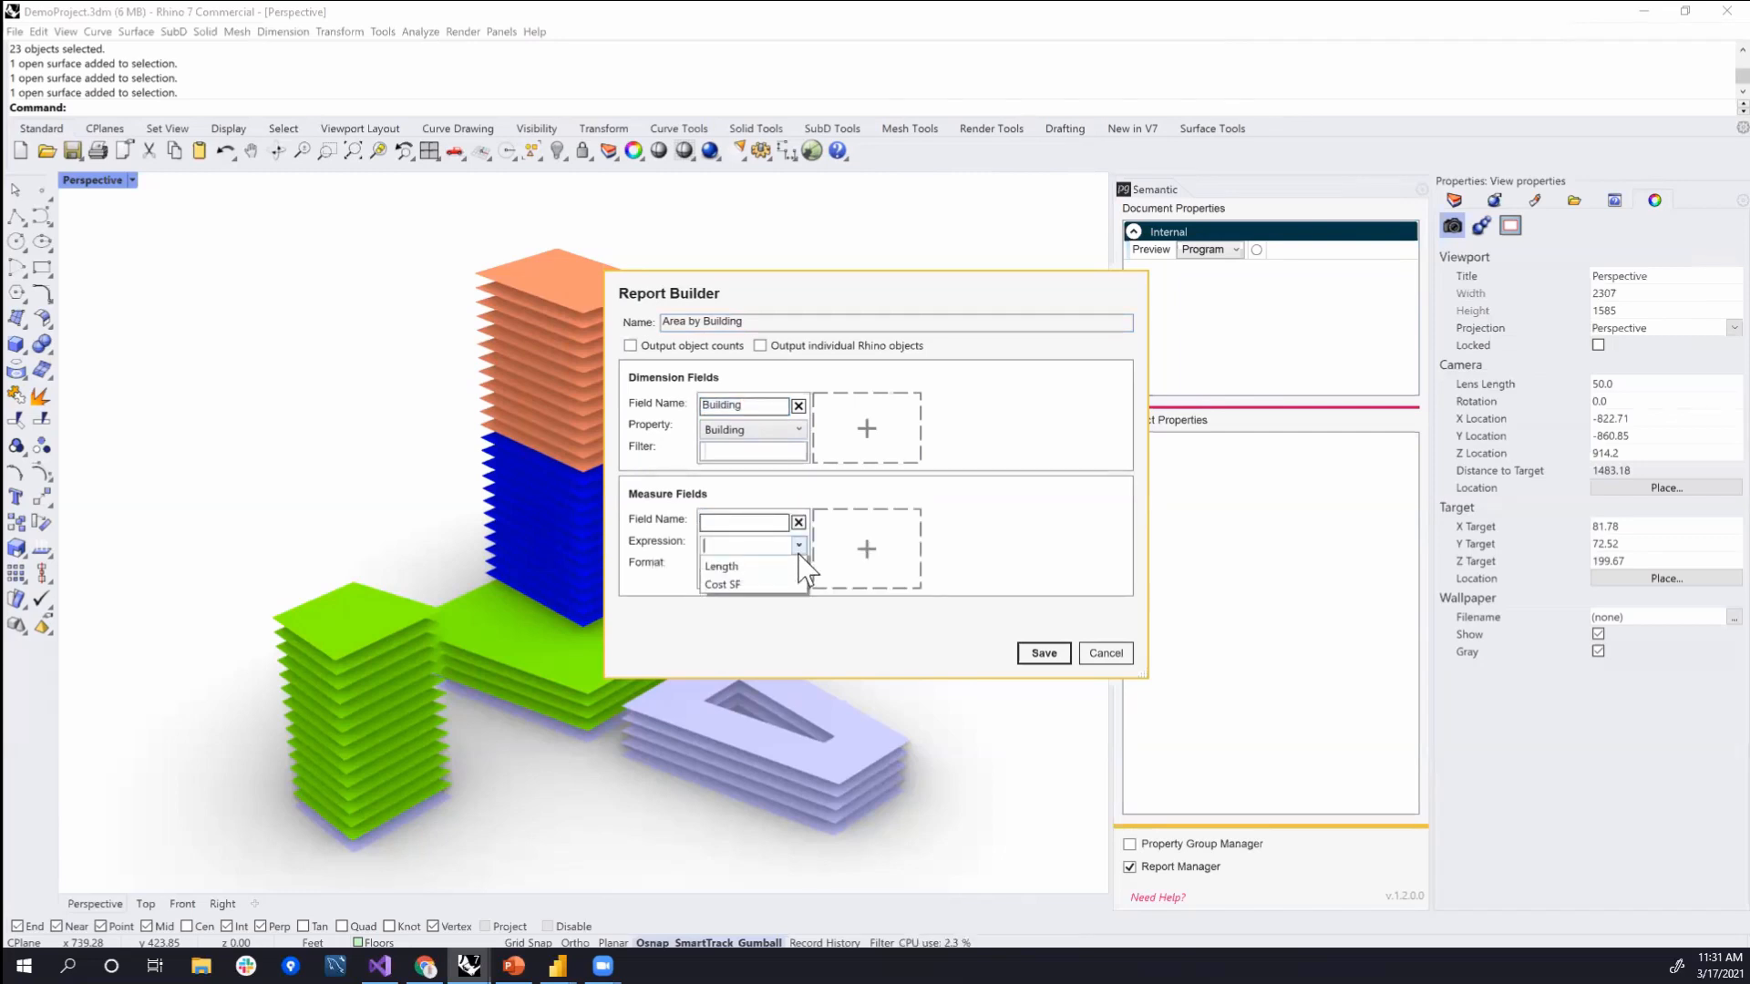
{"action": "left_click", "coordinate": [754, 569]}
{"action": "left_click", "coordinate": [742, 521]}
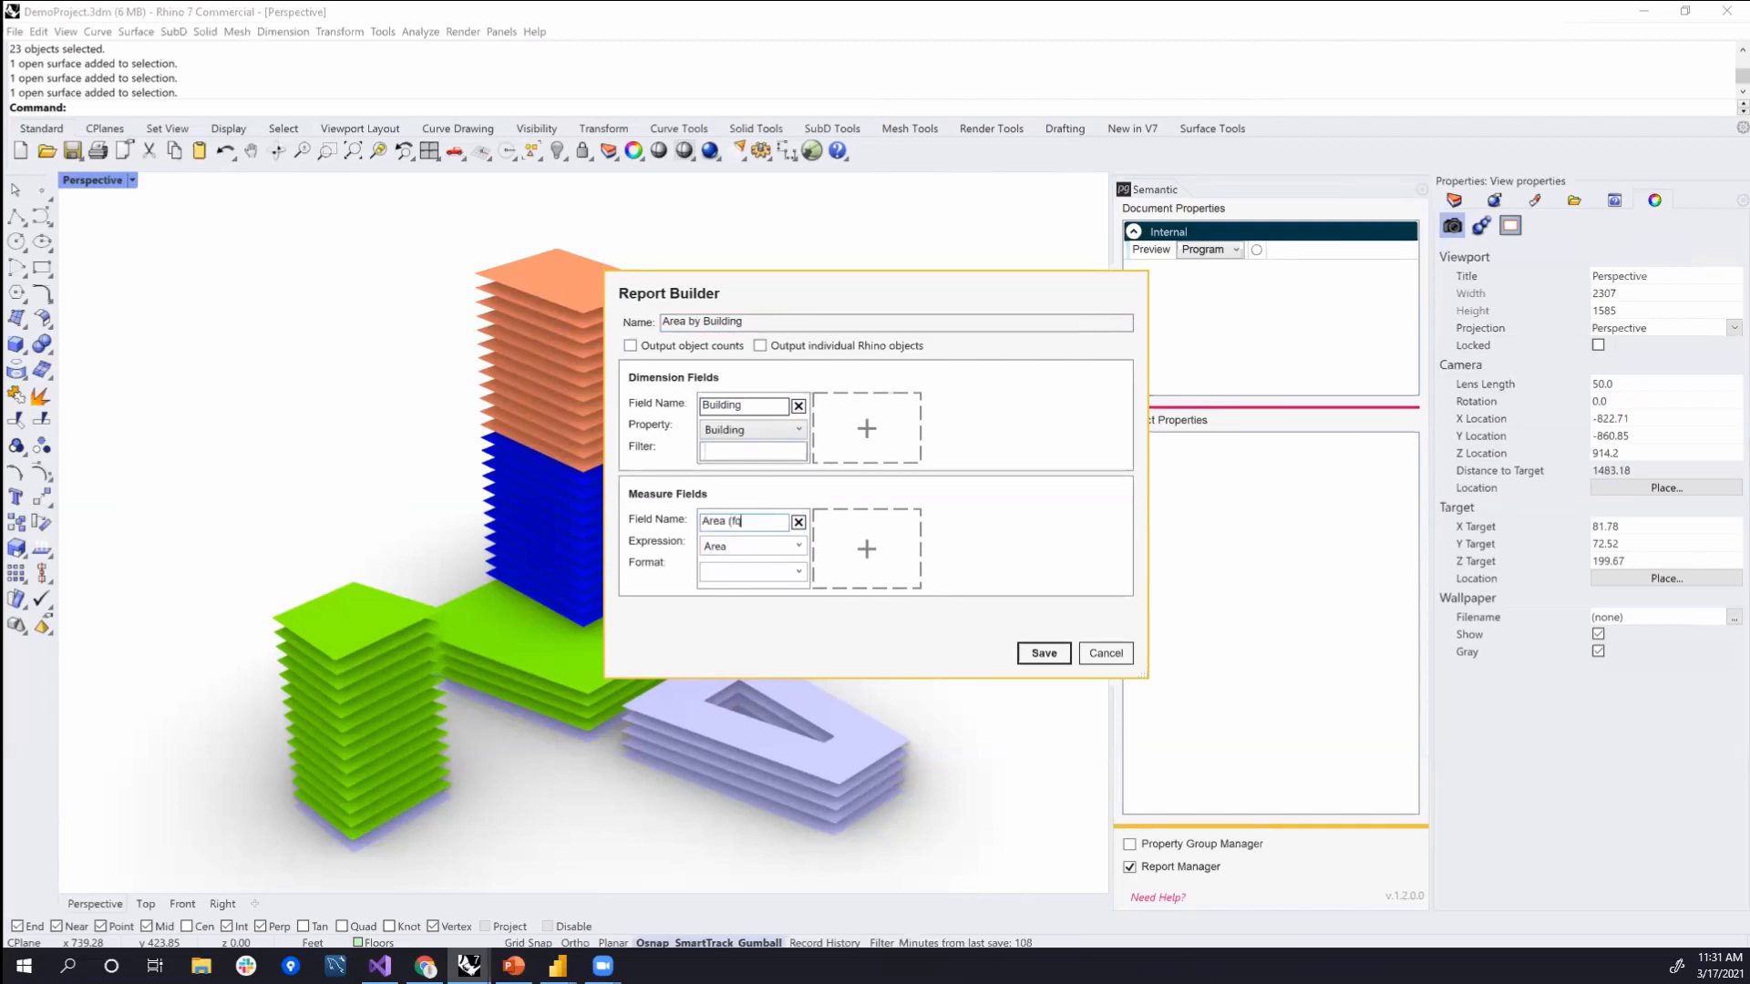
{"action": "type", "text": "Area (sq ft)"}
{"action": "left_click", "coordinate": [1043, 654]}
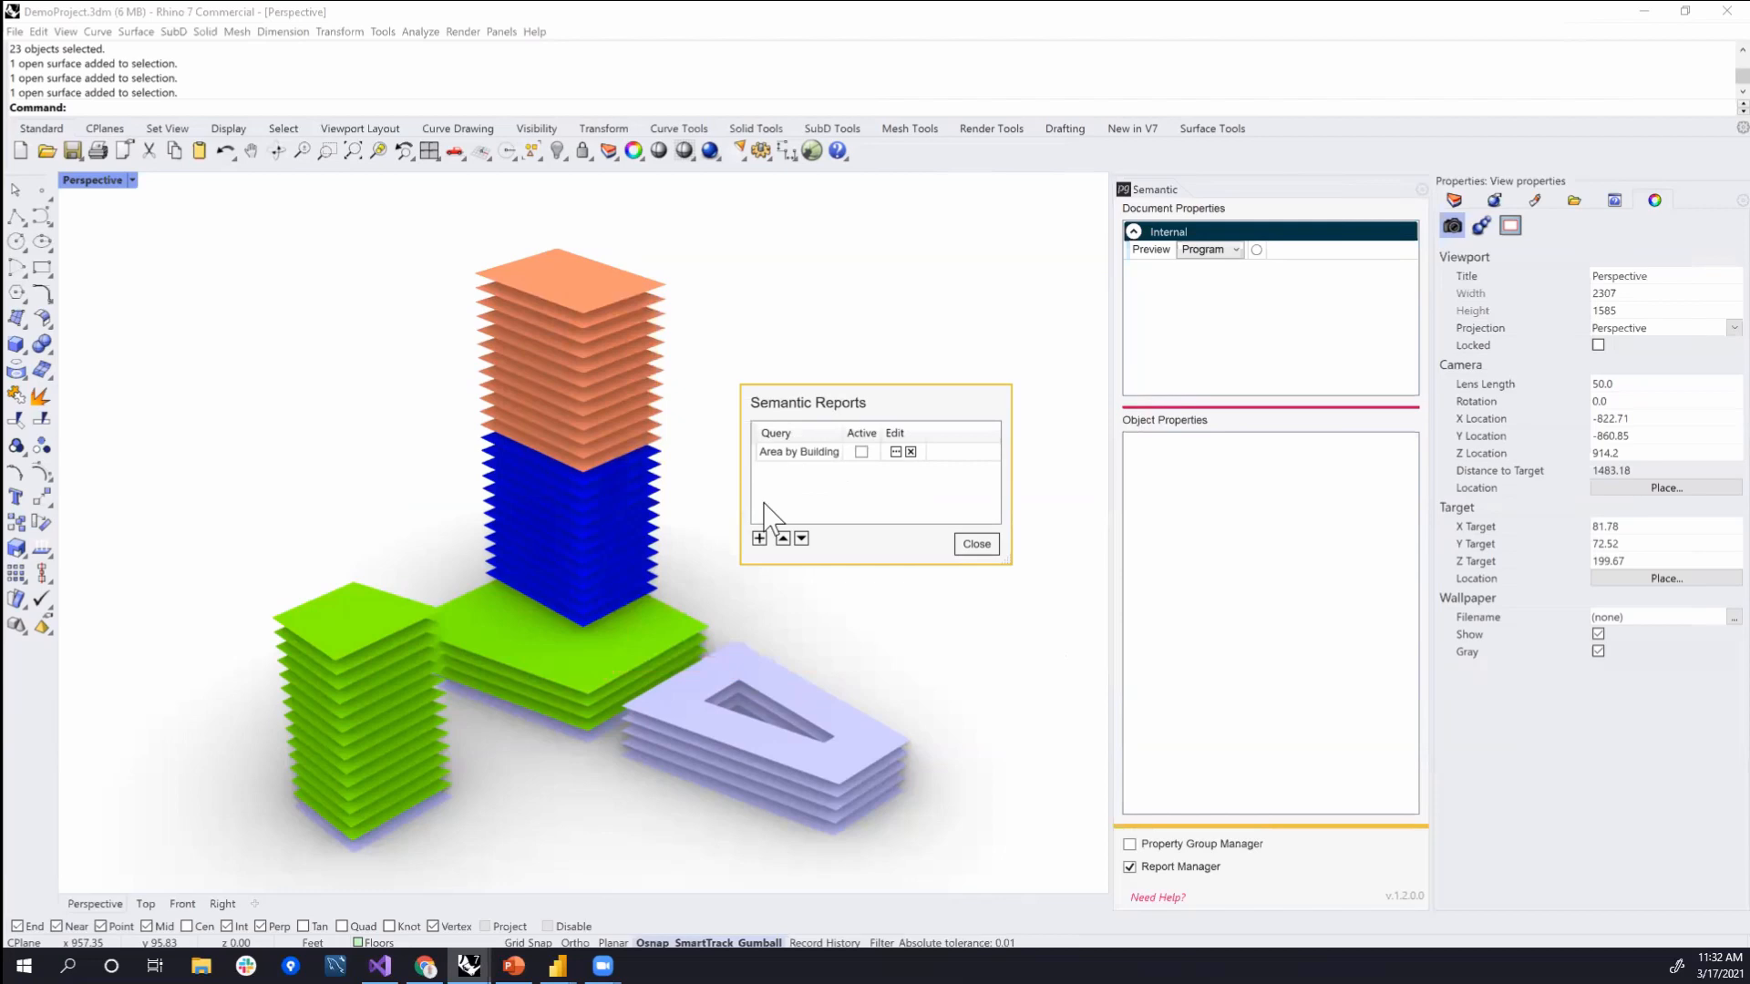
{"action": "left_click", "coordinate": [861, 452]}
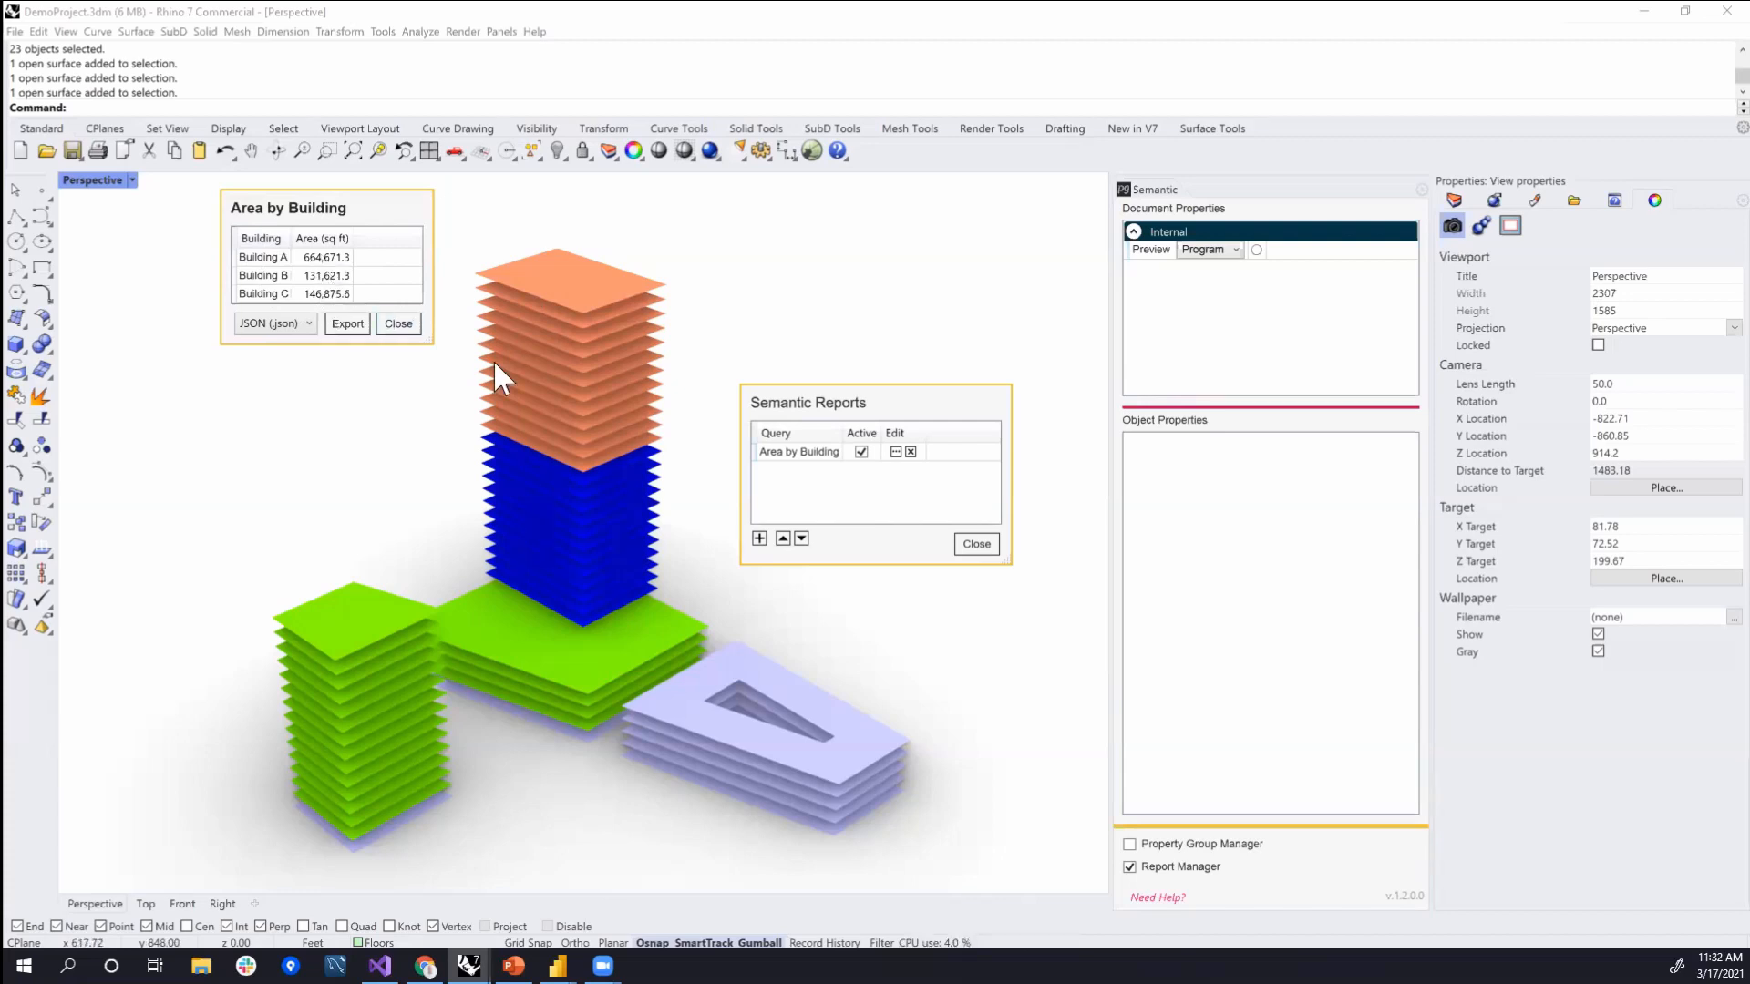
- Reassign the courtyard building's five Retail floors to Building A, then set them back to Building B
{"action": "right_click_drag", "start_coordinate": [579, 587], "coordinate": [547, 638]}
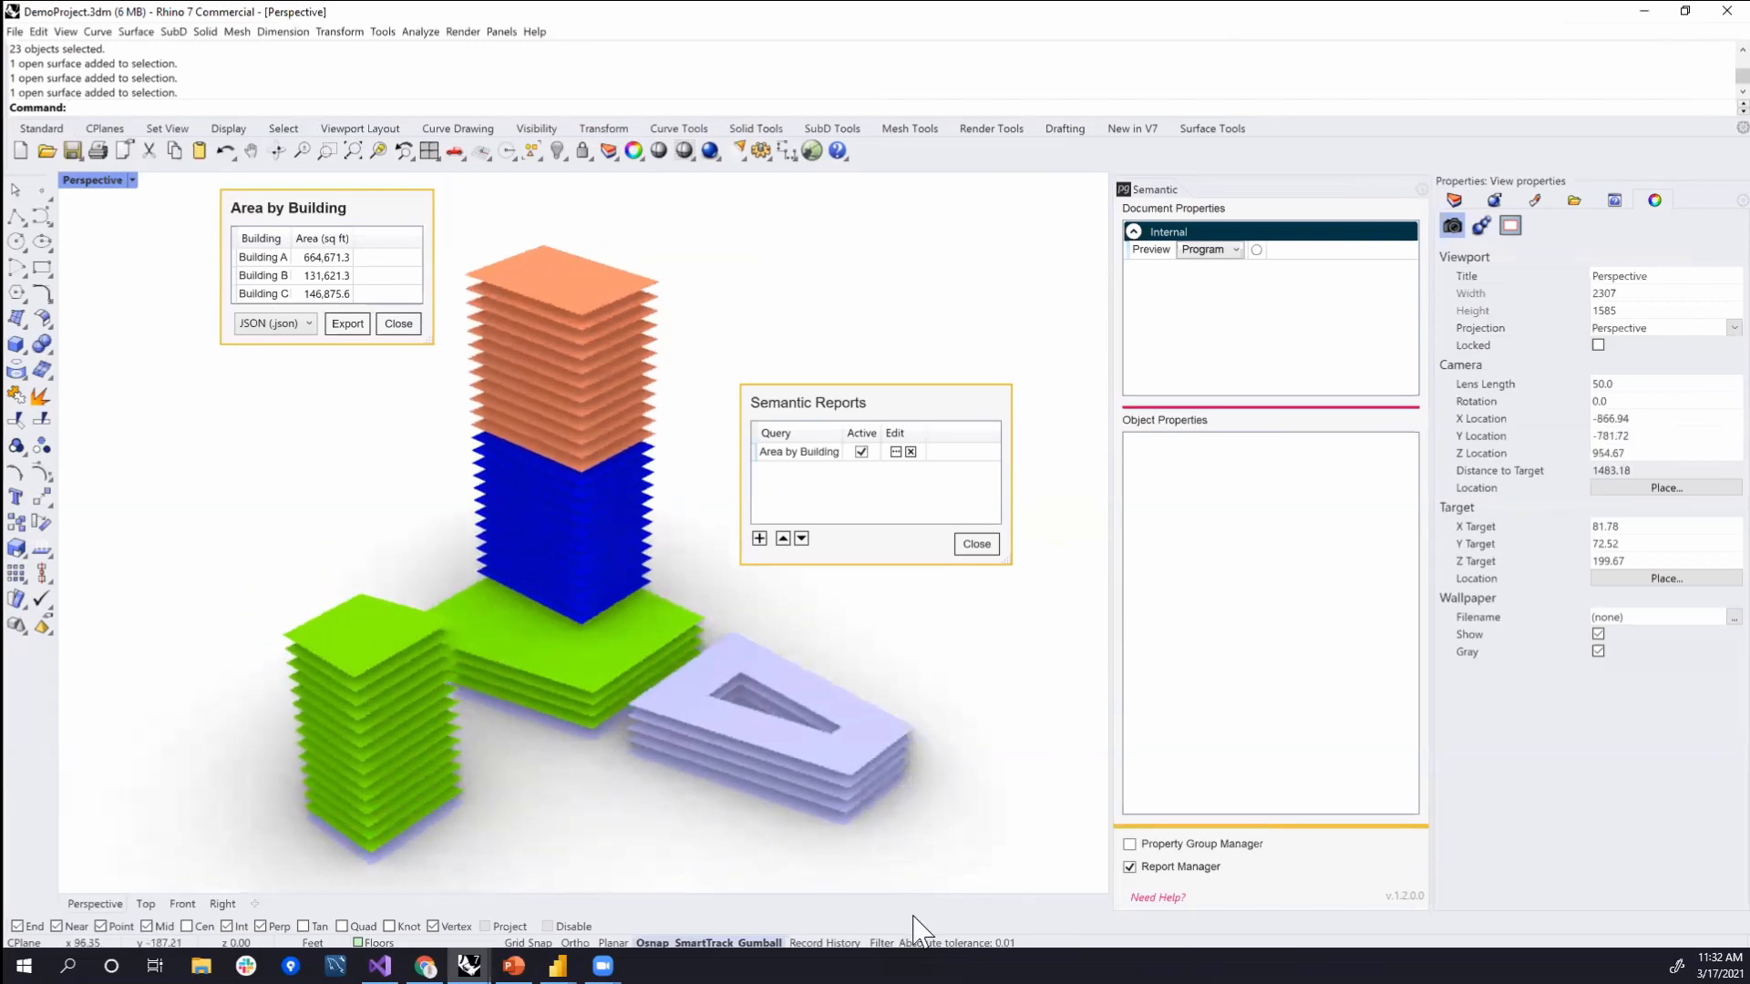
{"action": "left_click", "coordinate": [802, 691]}
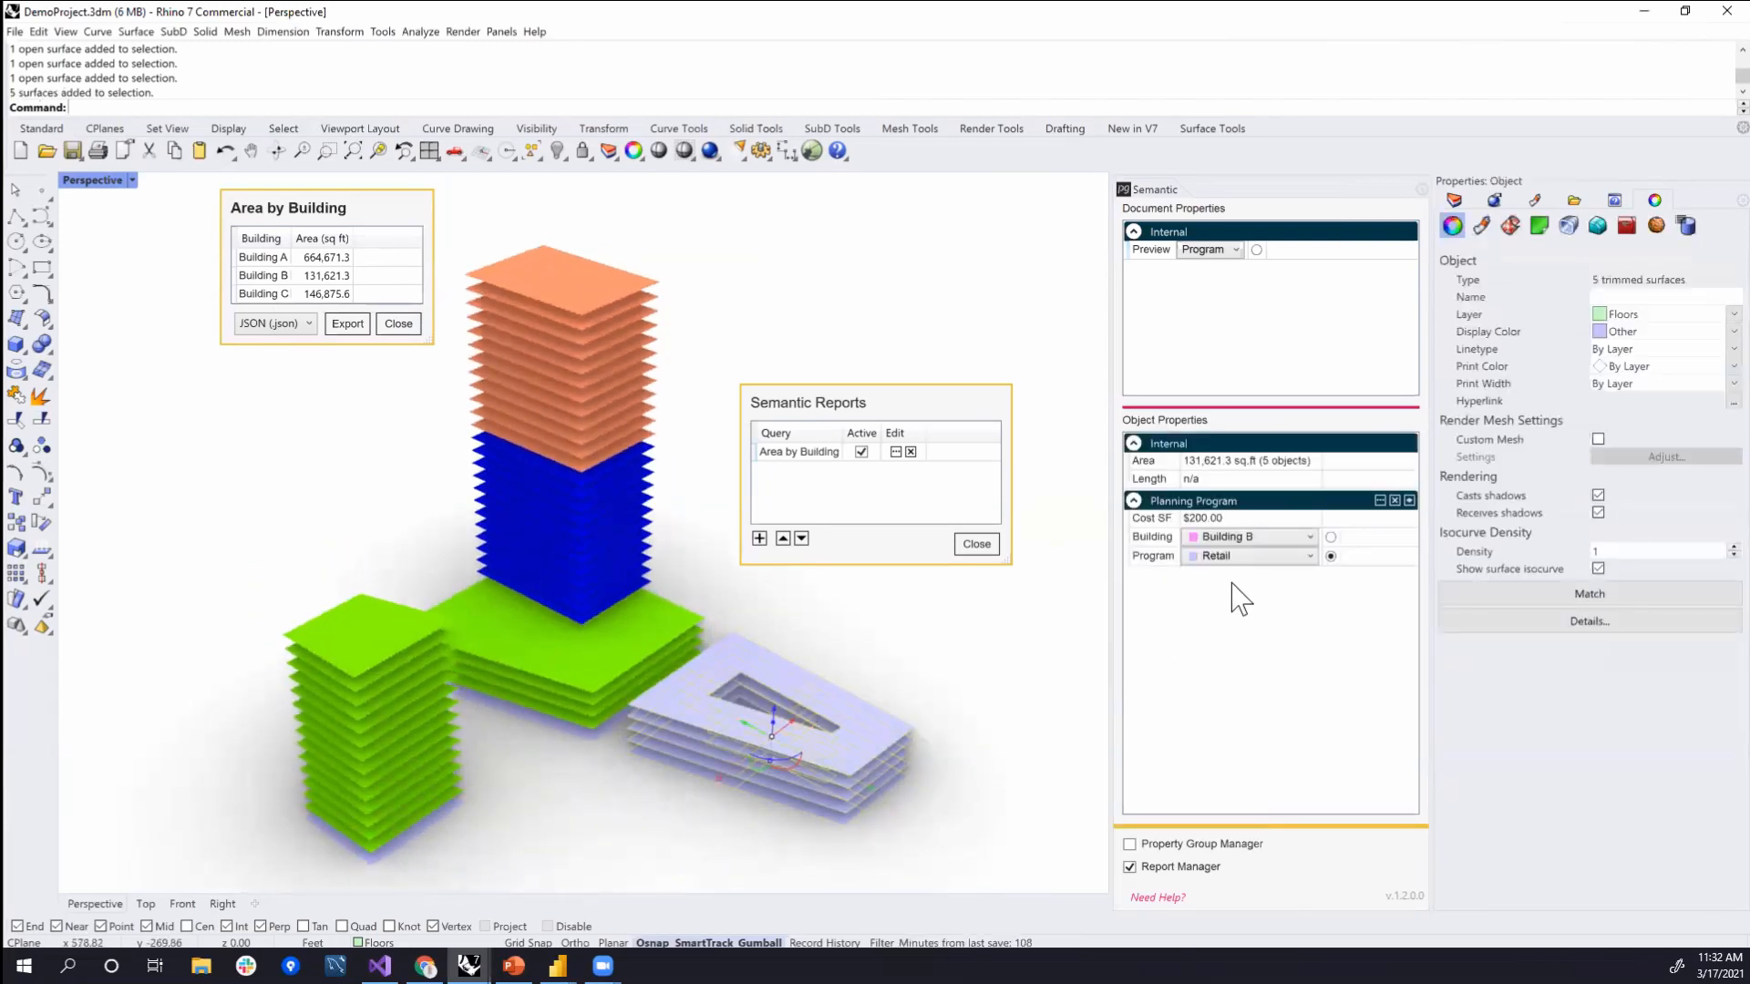
{"action": "left_click", "coordinate": [1281, 536]}
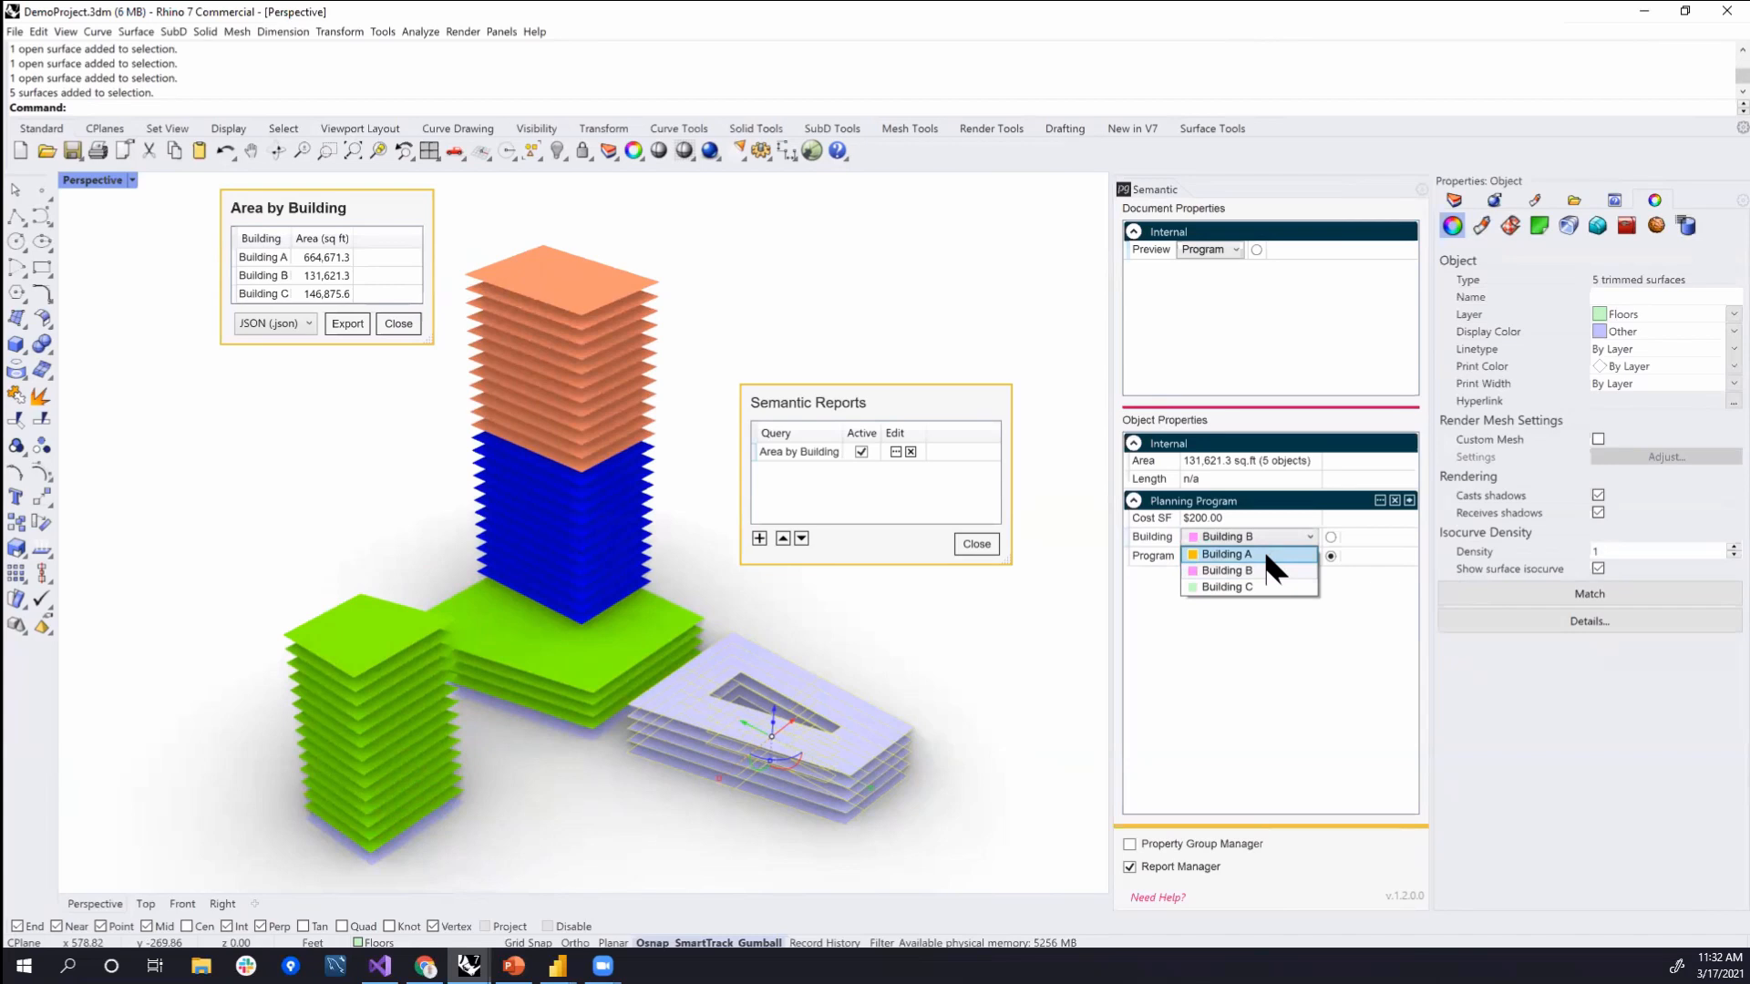
{"action": "left_click", "coordinate": [1265, 554]}
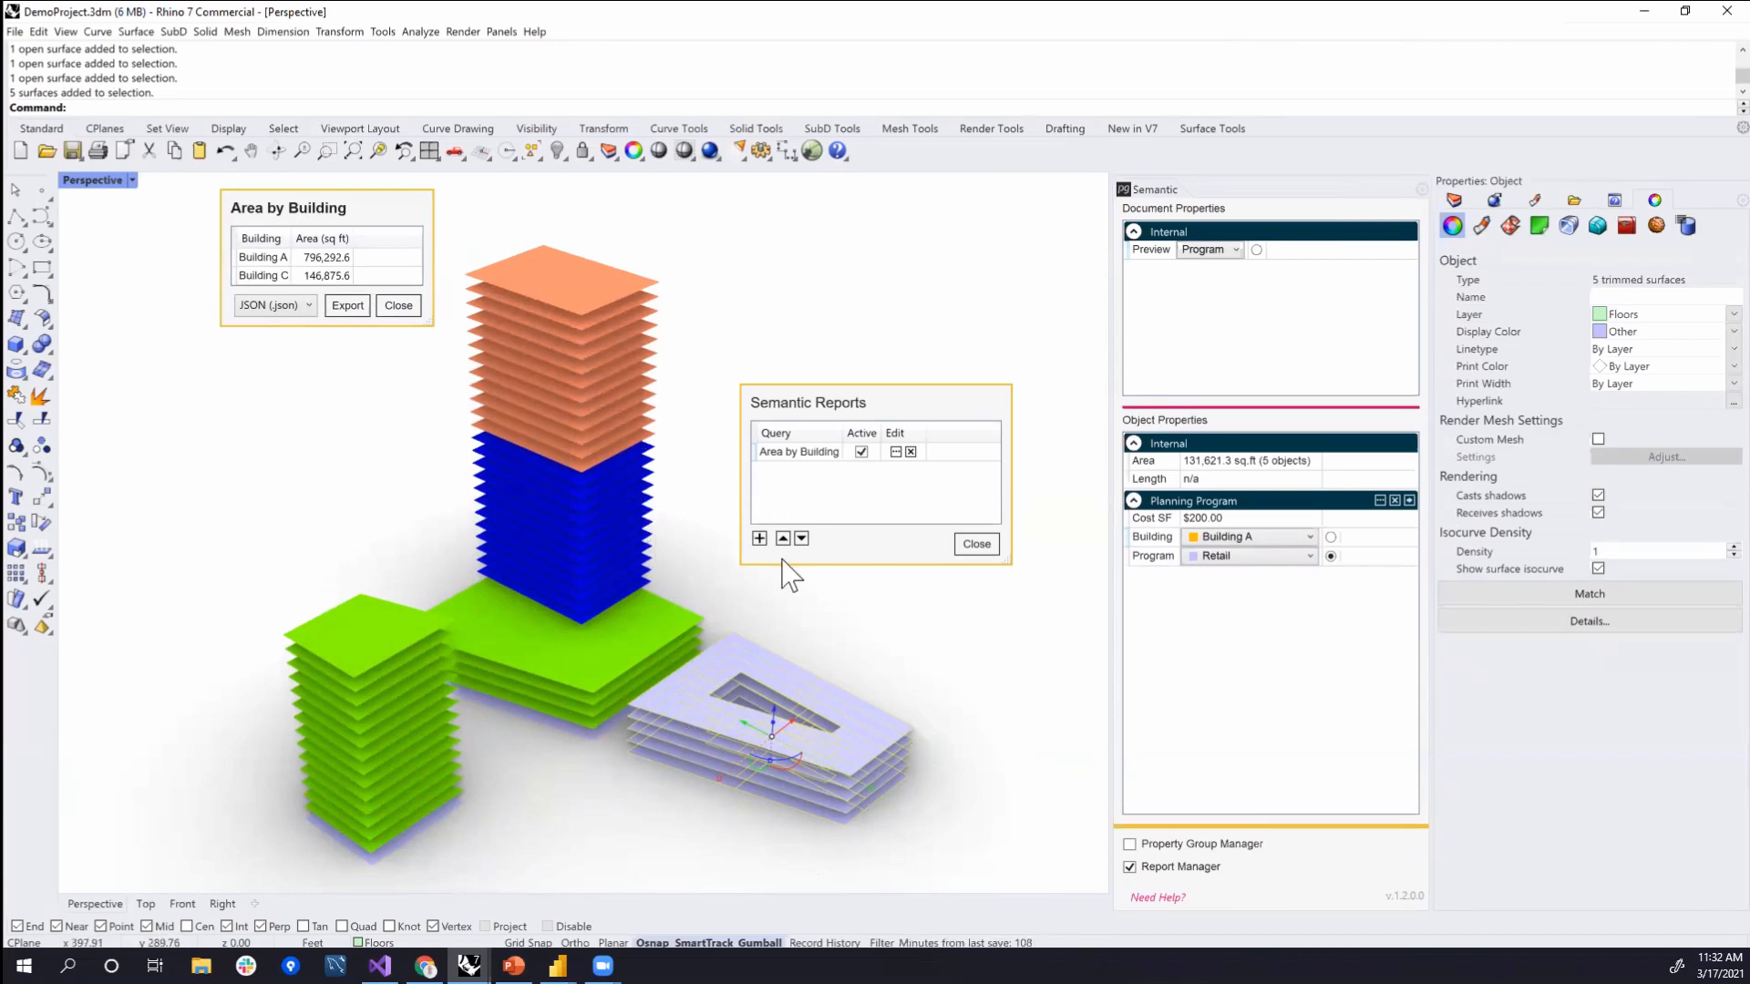
{"action": "left_click", "coordinate": [1268, 537]}
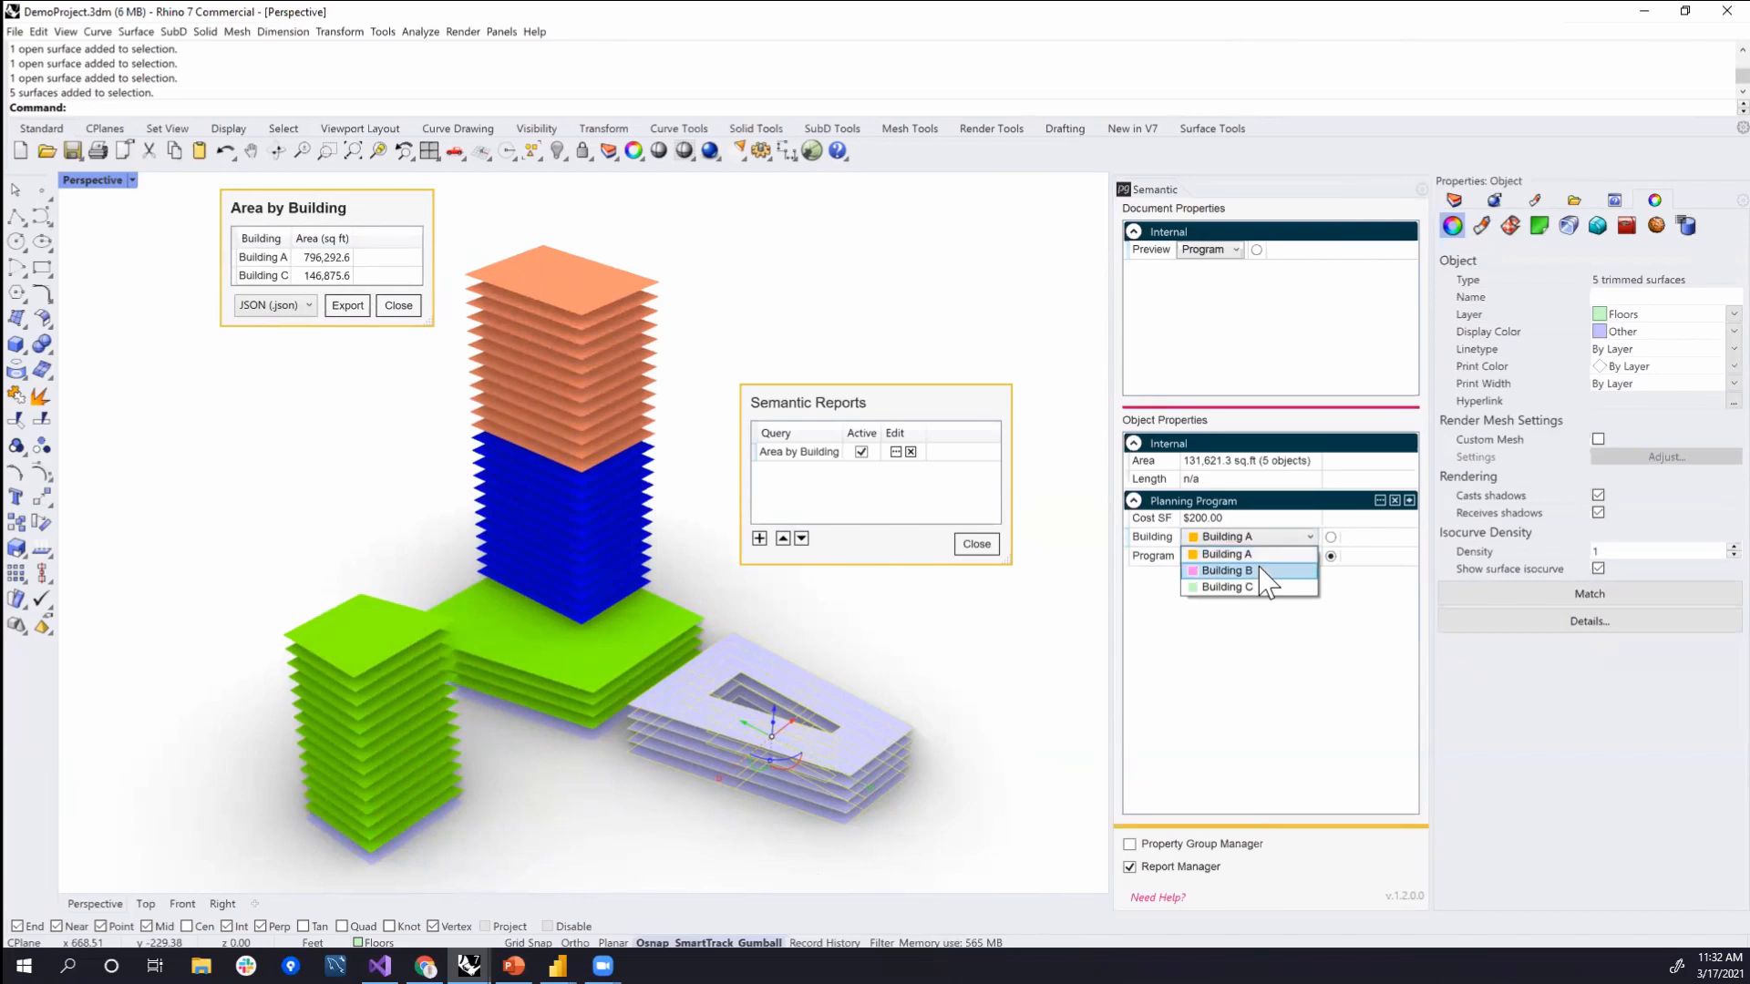
{"action": "left_click", "coordinate": [1267, 571]}
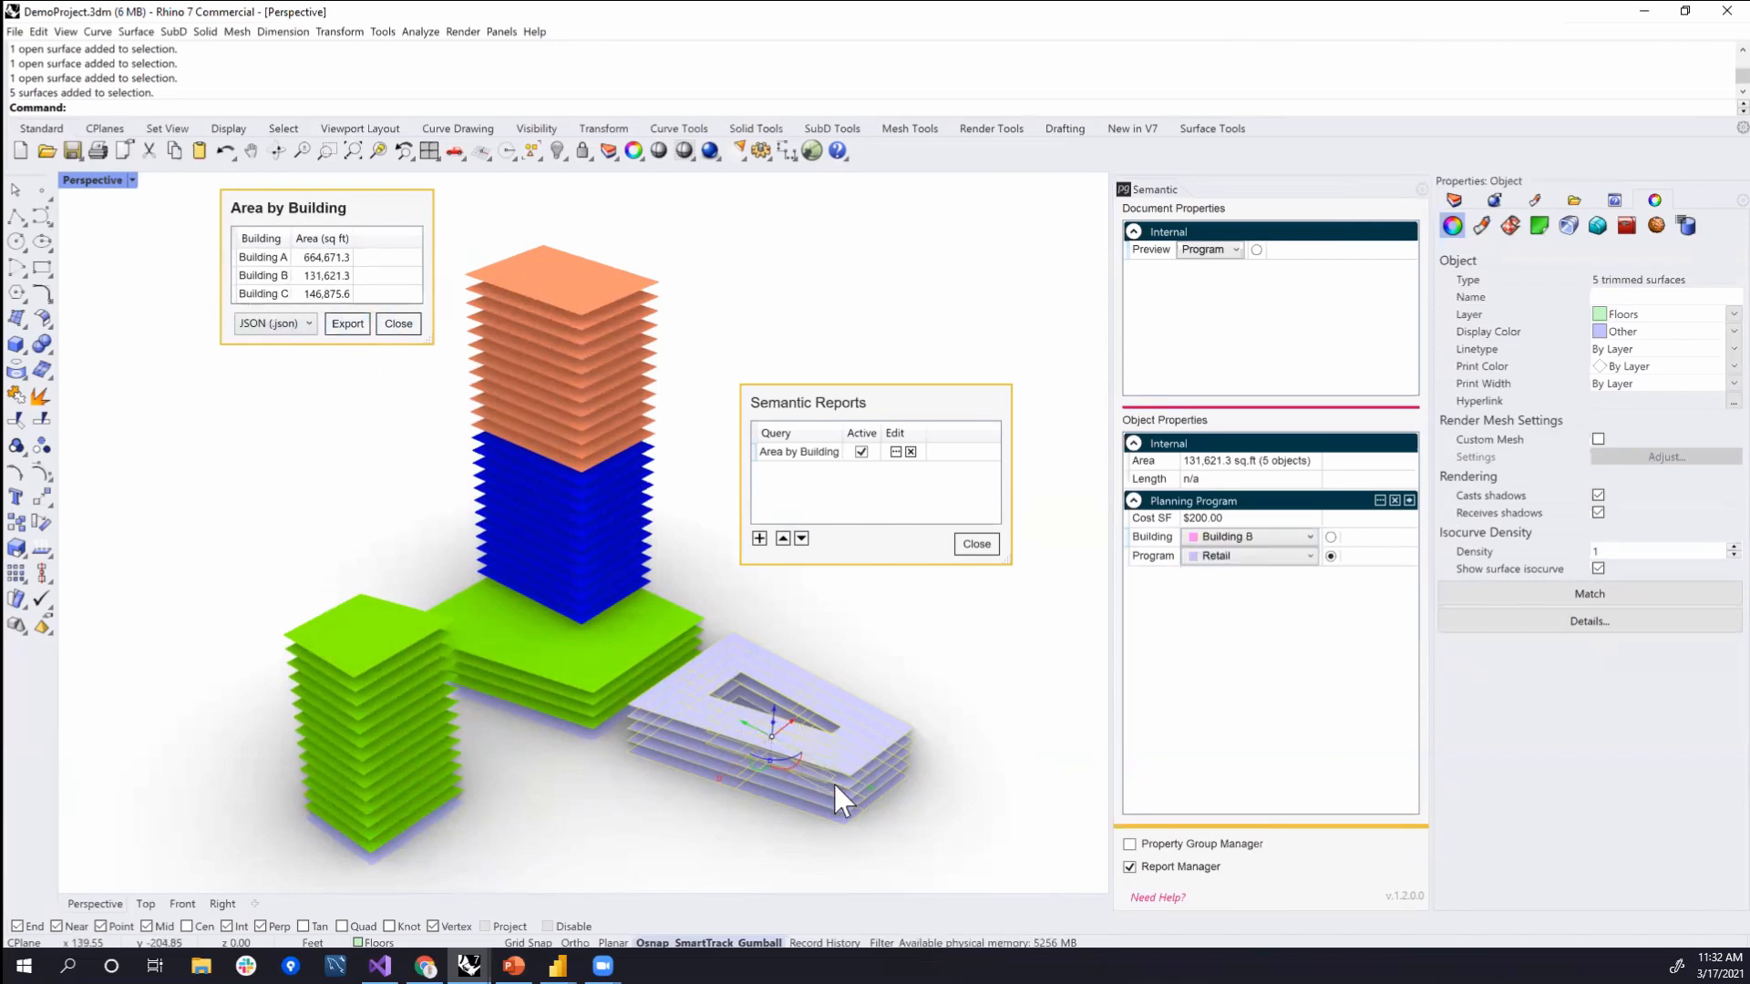
- Scale the courtyard building's five floors to about 119,400 sq ft in total and close the Area by Building report window
{"action": "left_click_drag", "start_coordinate": [873, 796], "coordinate": [835, 781]}
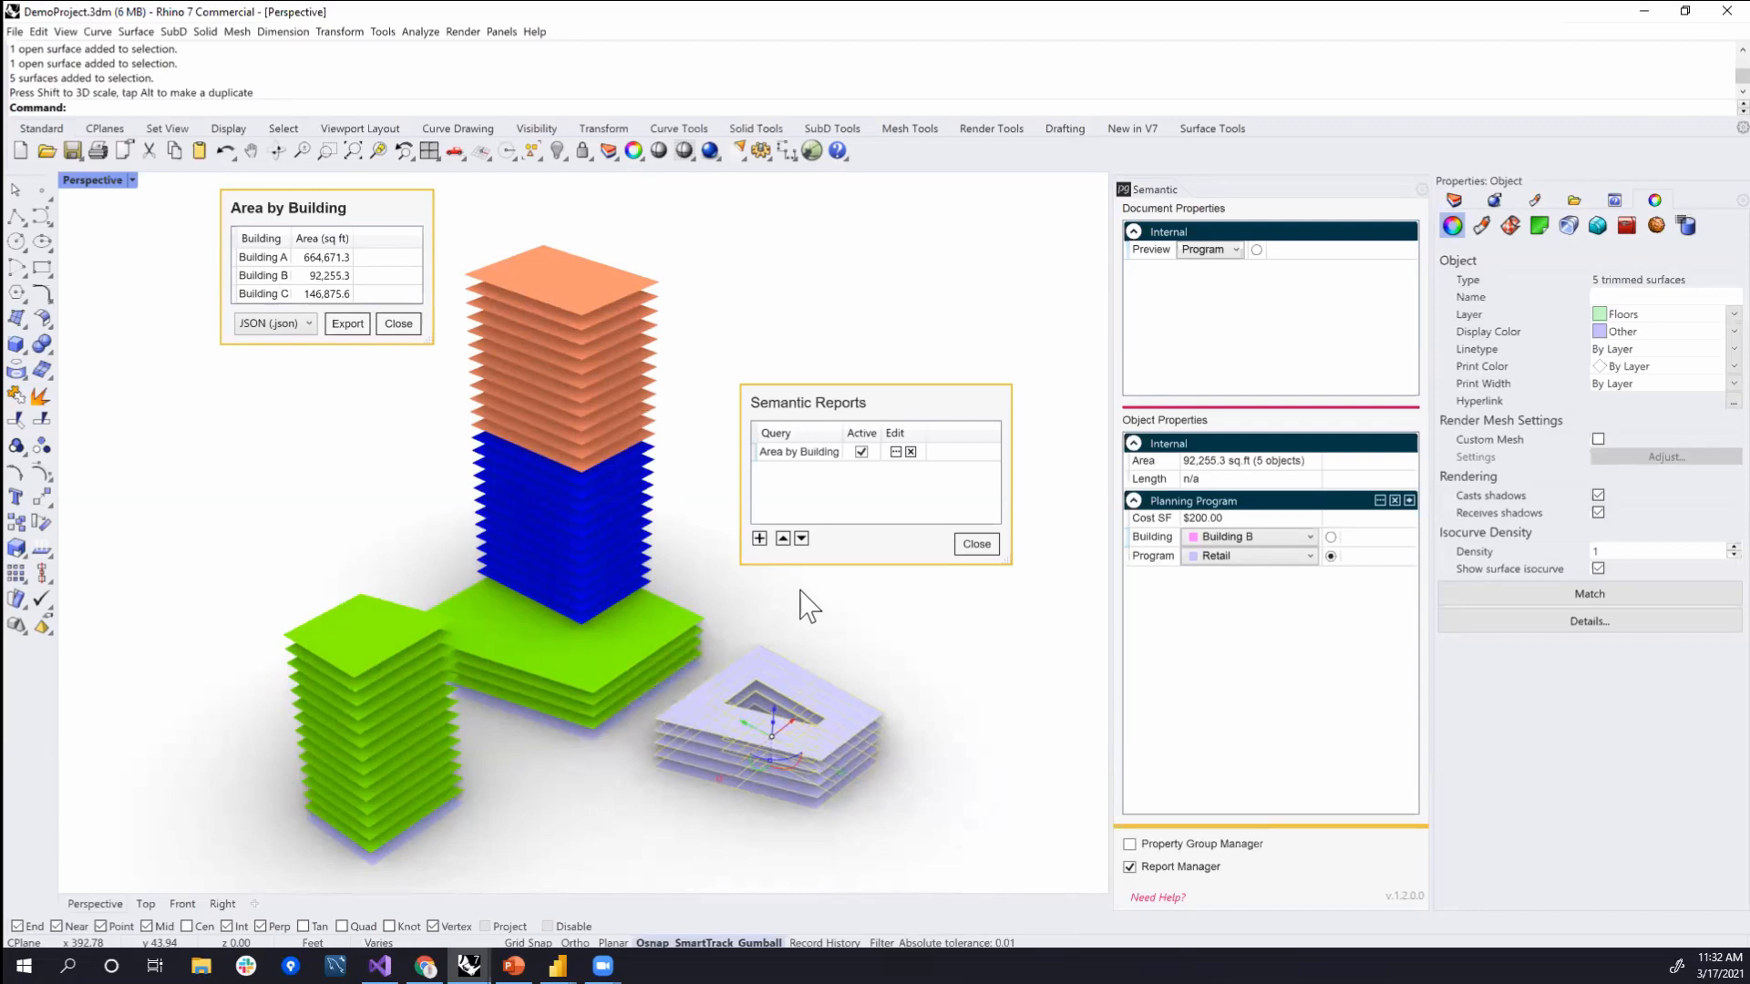
{"action": "left_click_drag", "start_coordinate": [836, 781], "coordinate": [846, 740]}
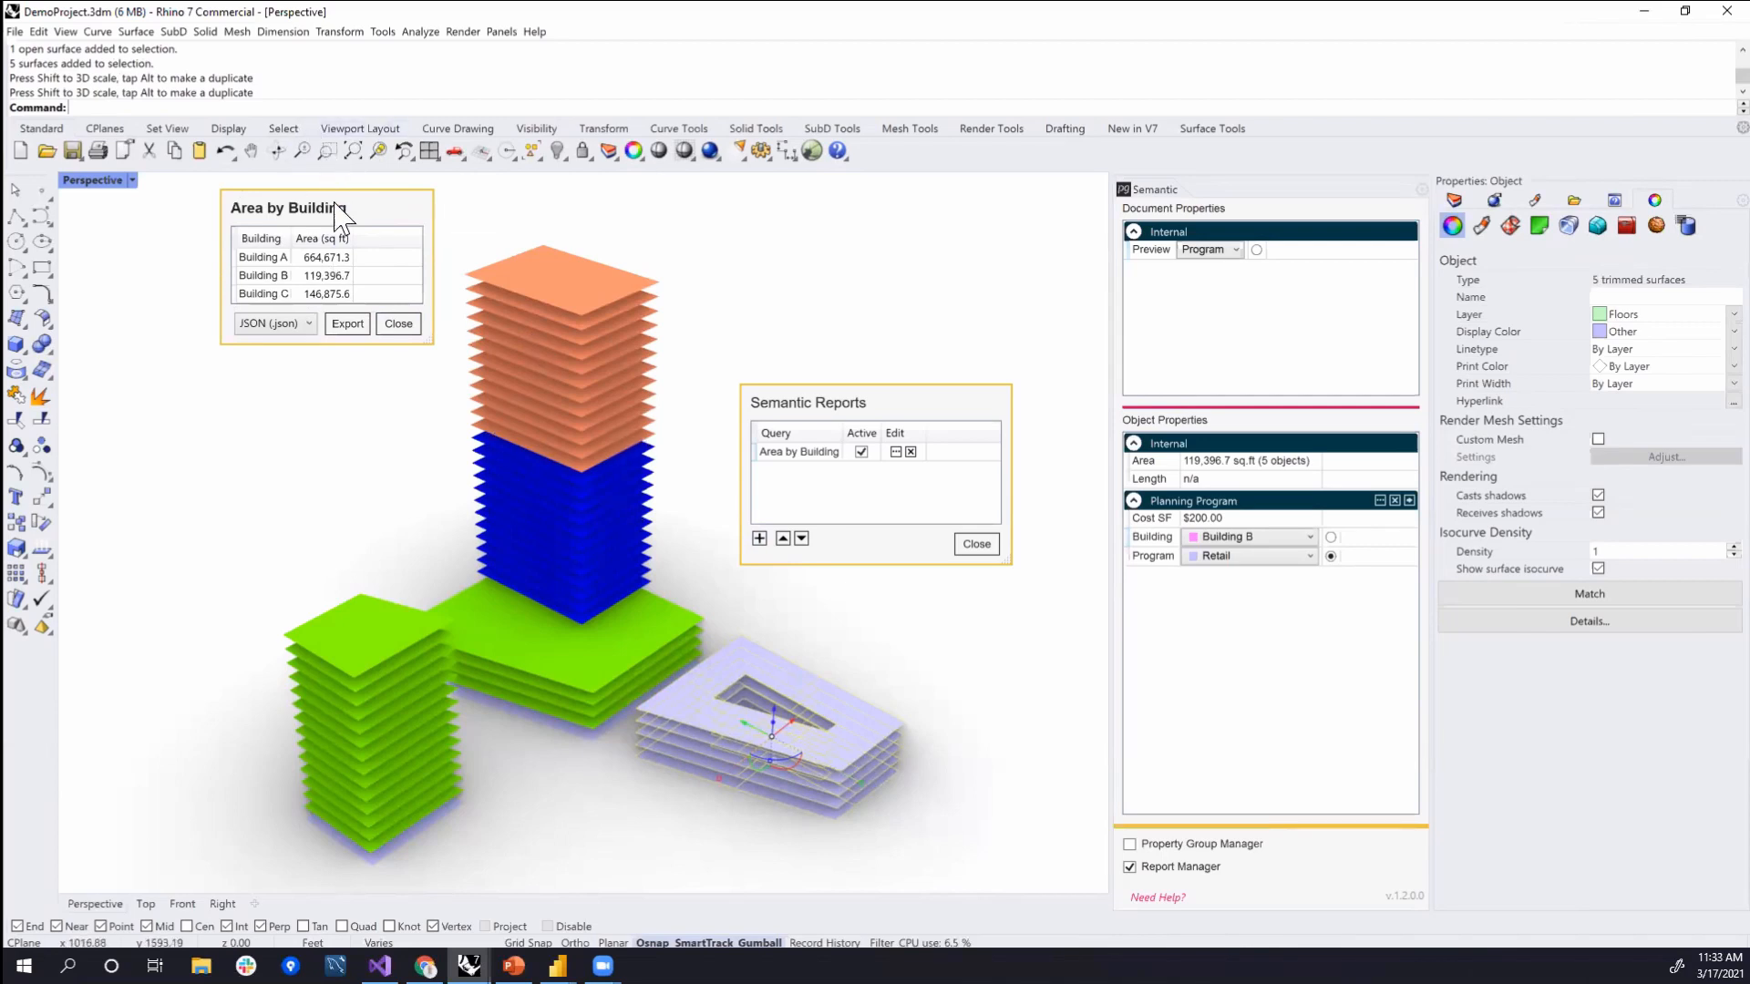
{"action": "left_click_drag", "start_coordinate": [297, 208], "coordinate": [188, 191]}
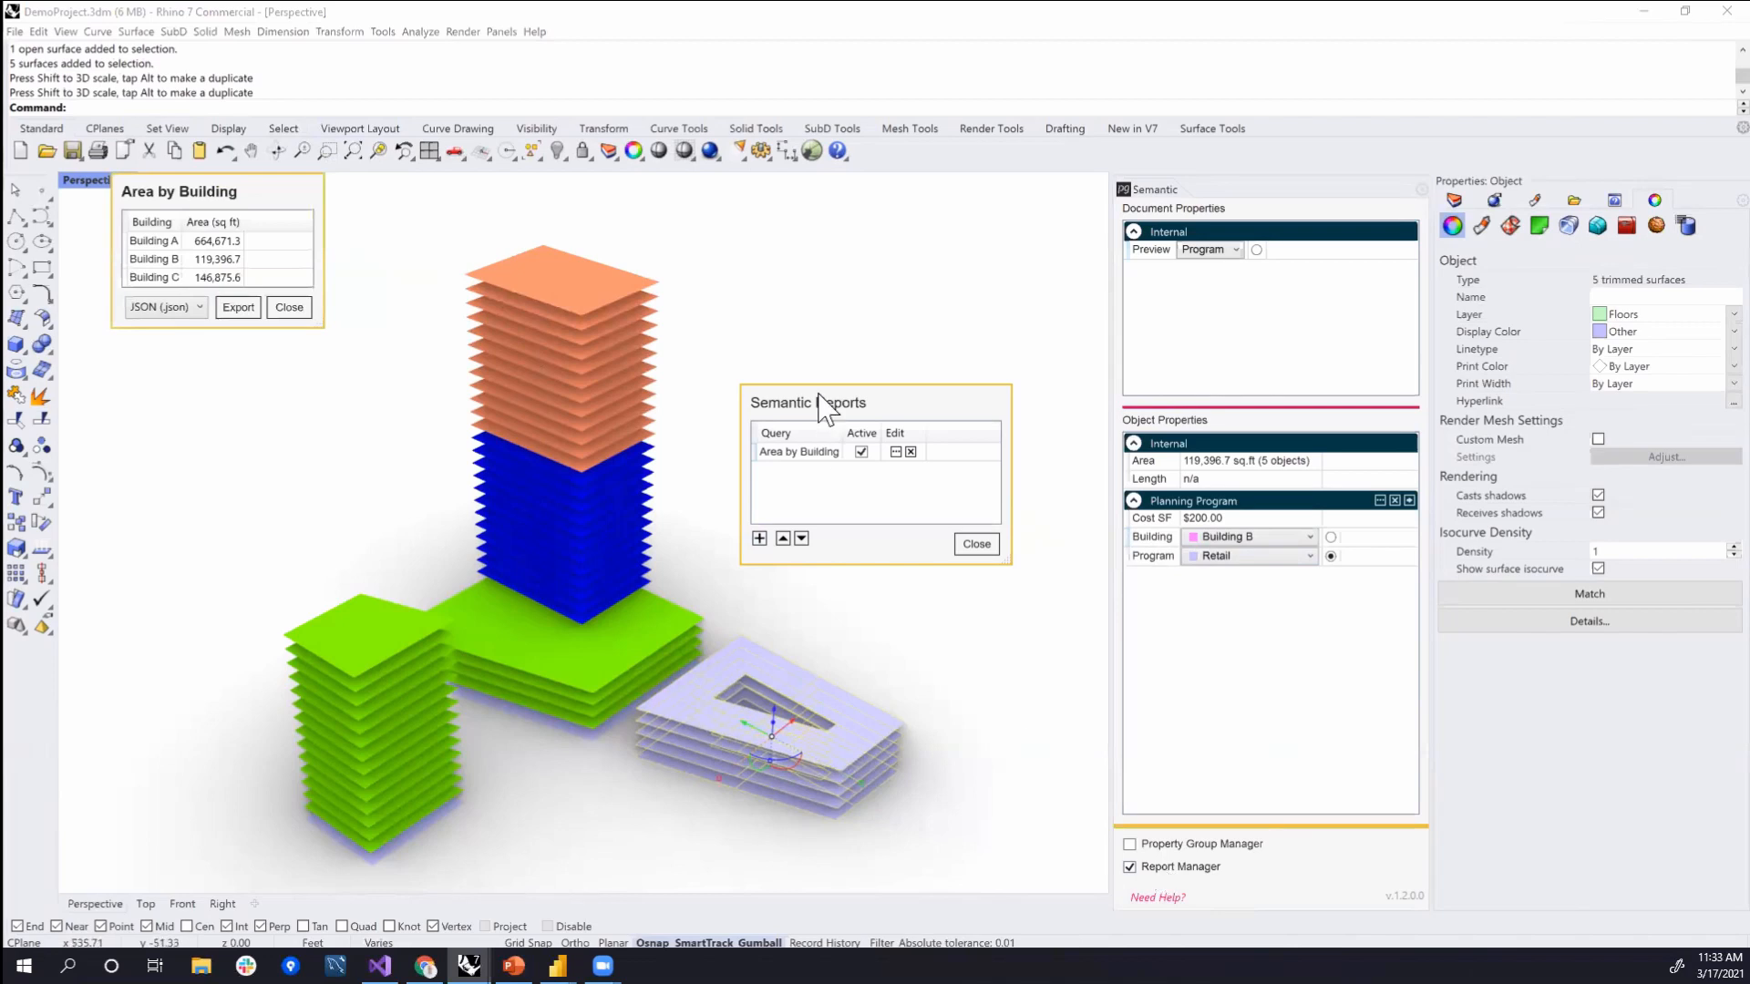
{"action": "left_click", "coordinate": [304, 308]}
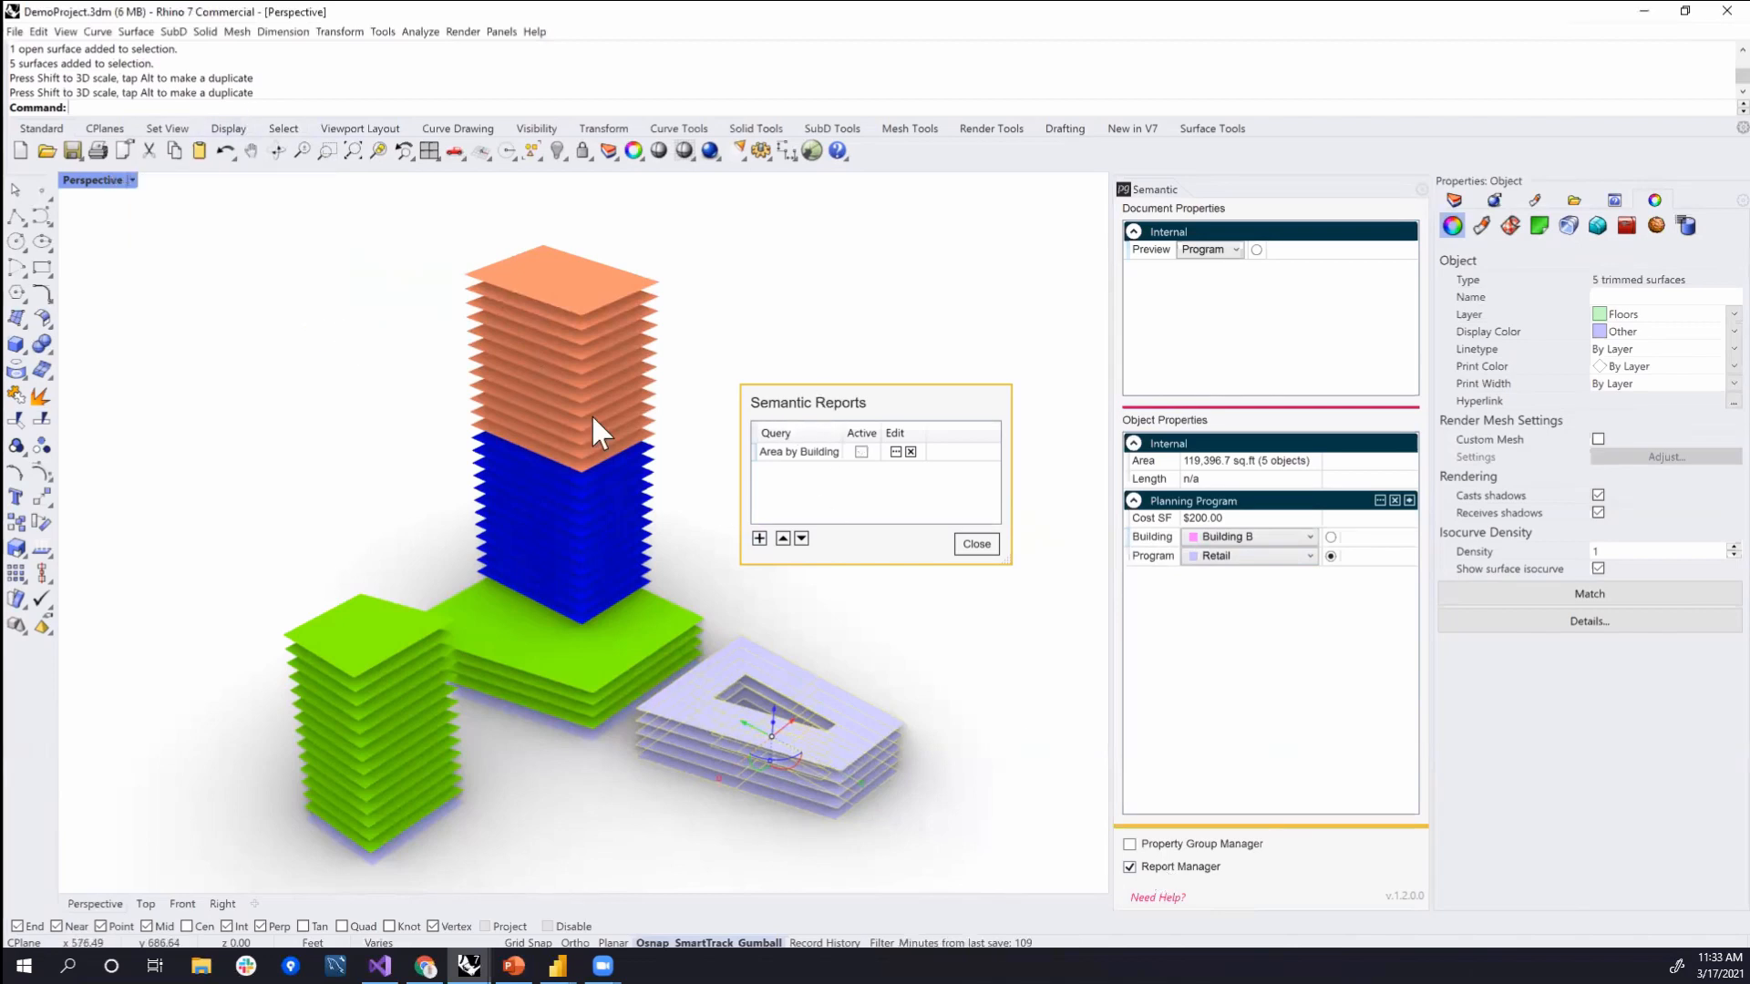
- Create another report named "Cost by Program"
{"action": "left_click", "coordinate": [759, 539]}
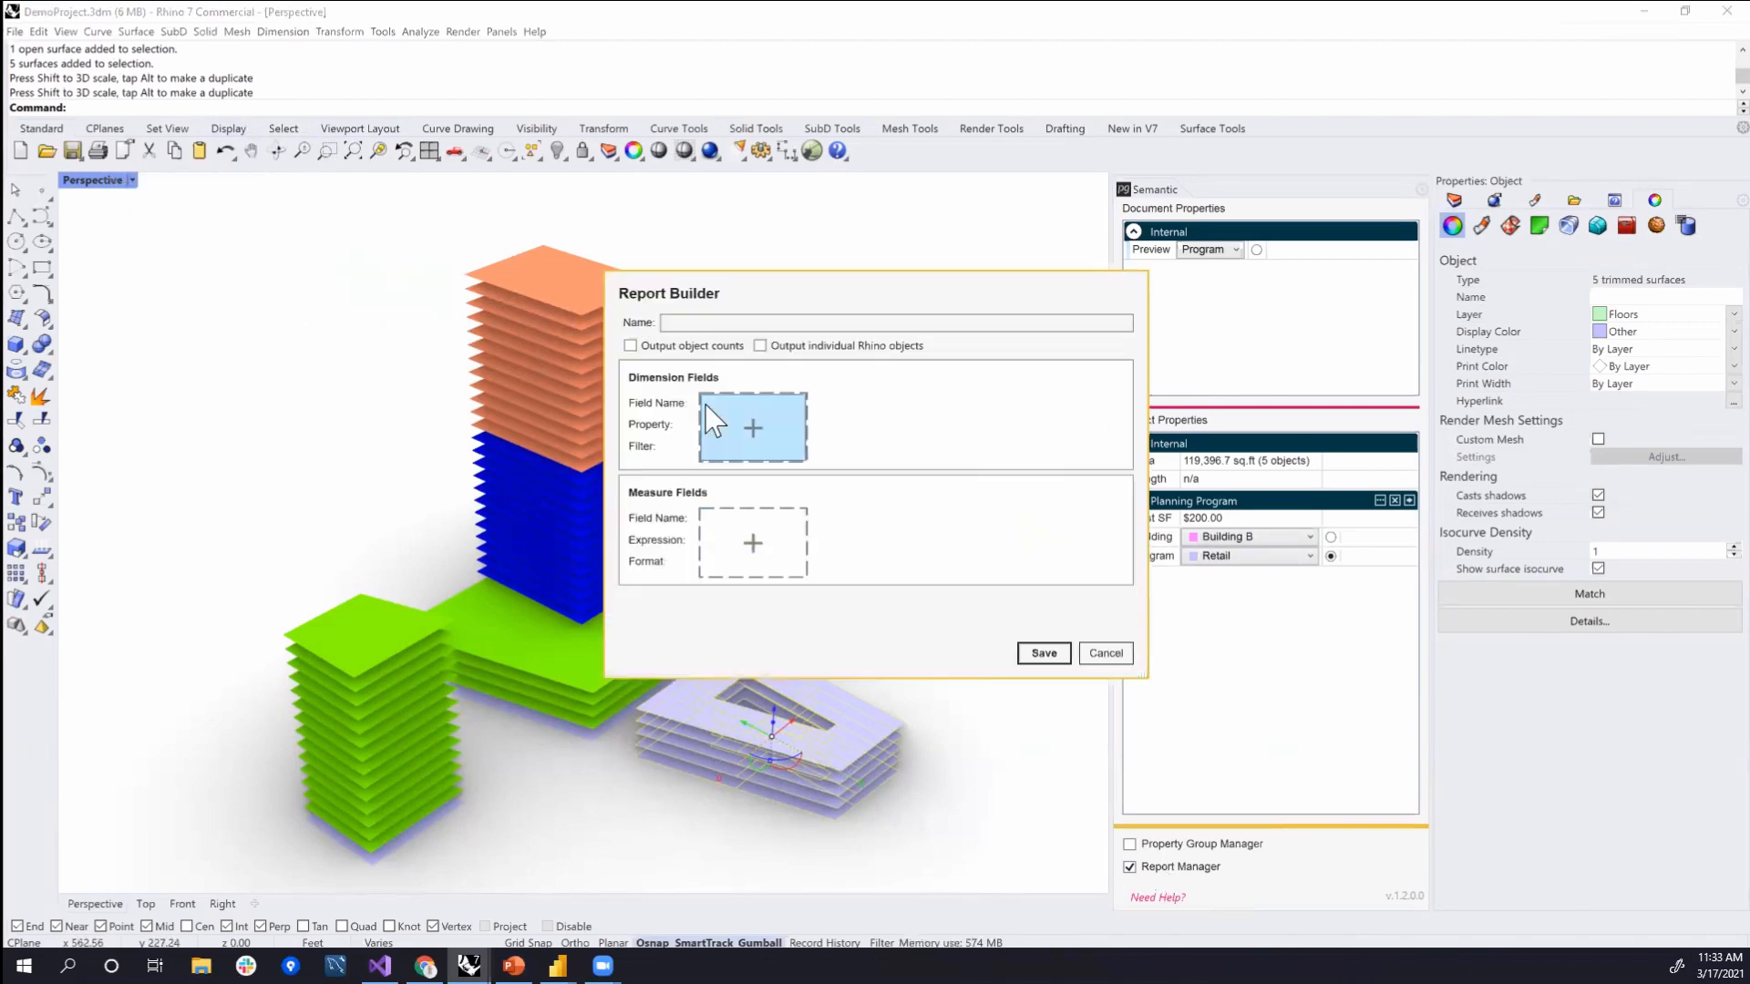
{"action": "left_click", "coordinate": [702, 326]}
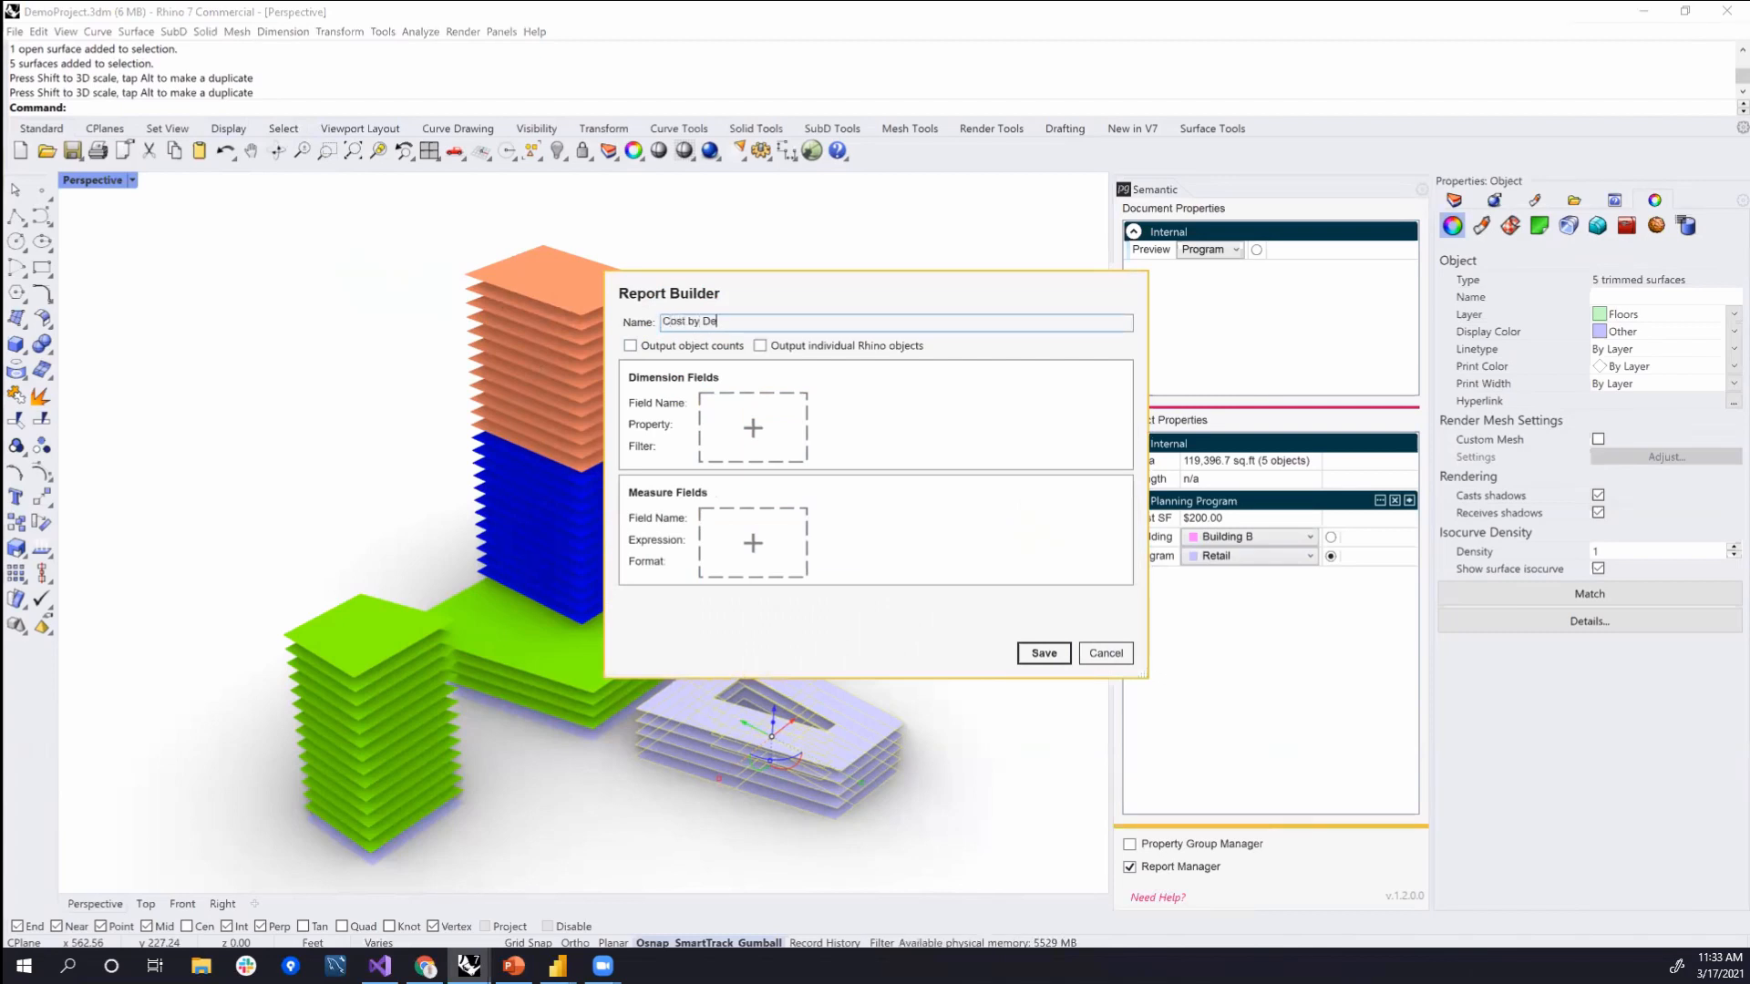
{"action": "type", "text": "Cost by Department"}
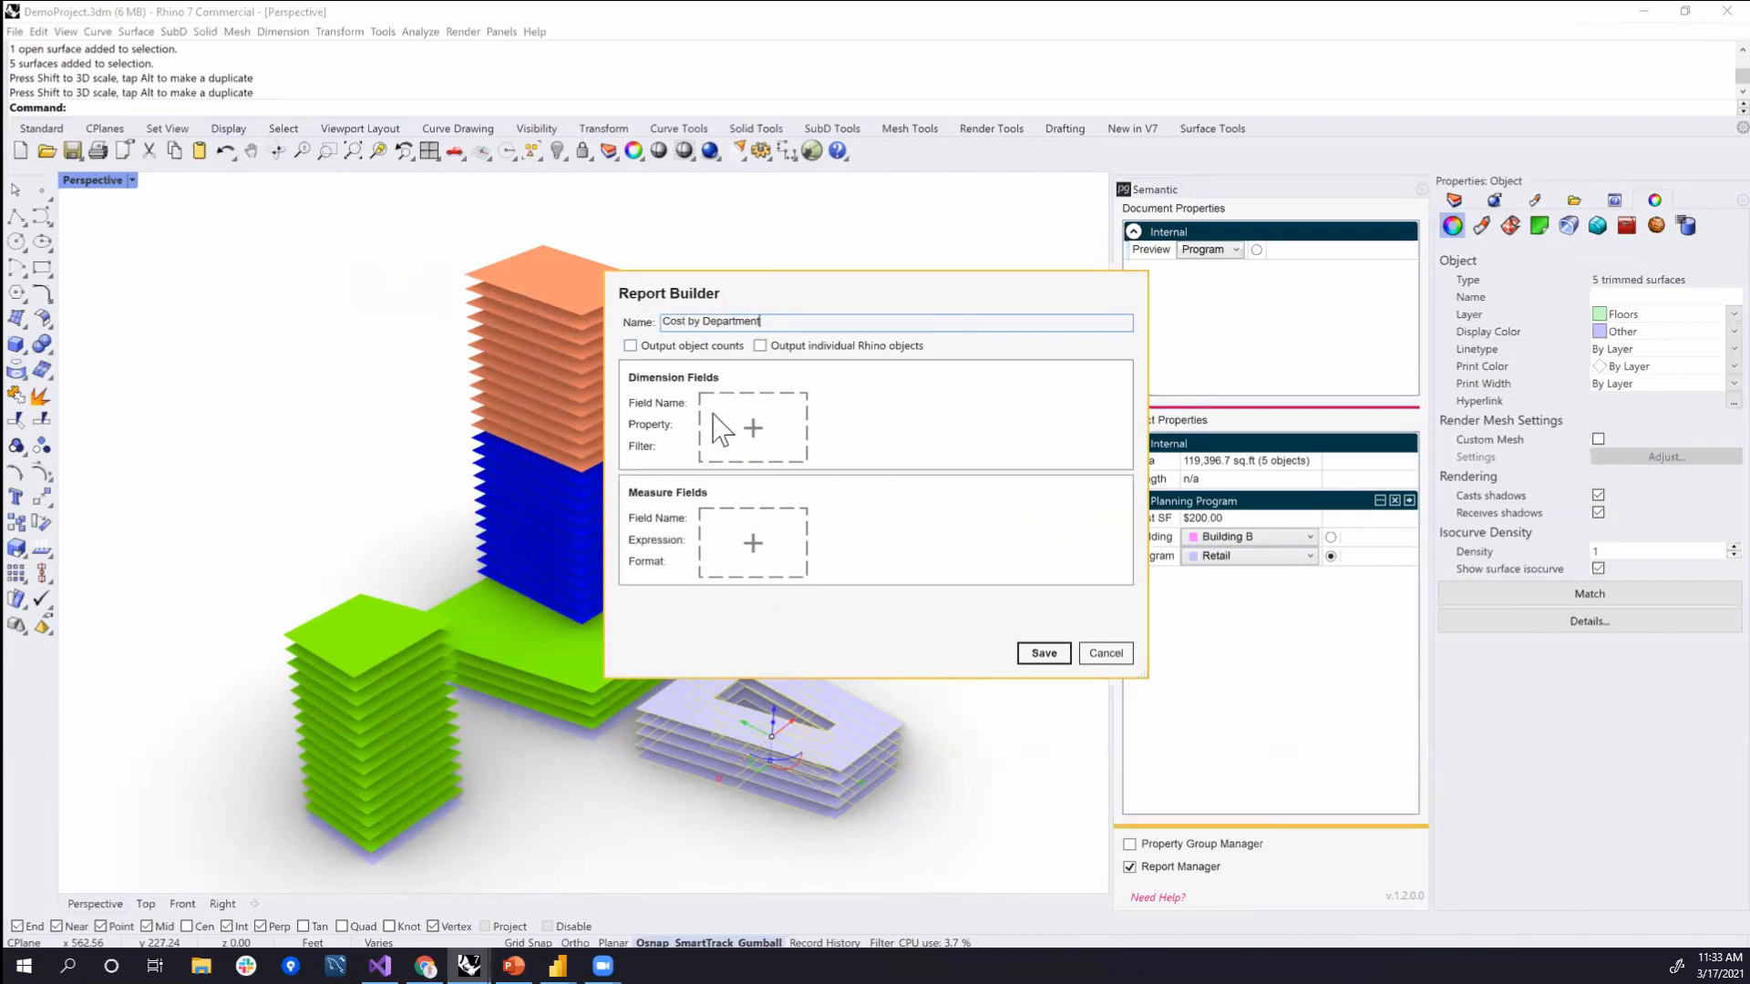
{"action": "left_click_drag", "start_coordinate": [764, 321], "coordinate": [667, 279]}
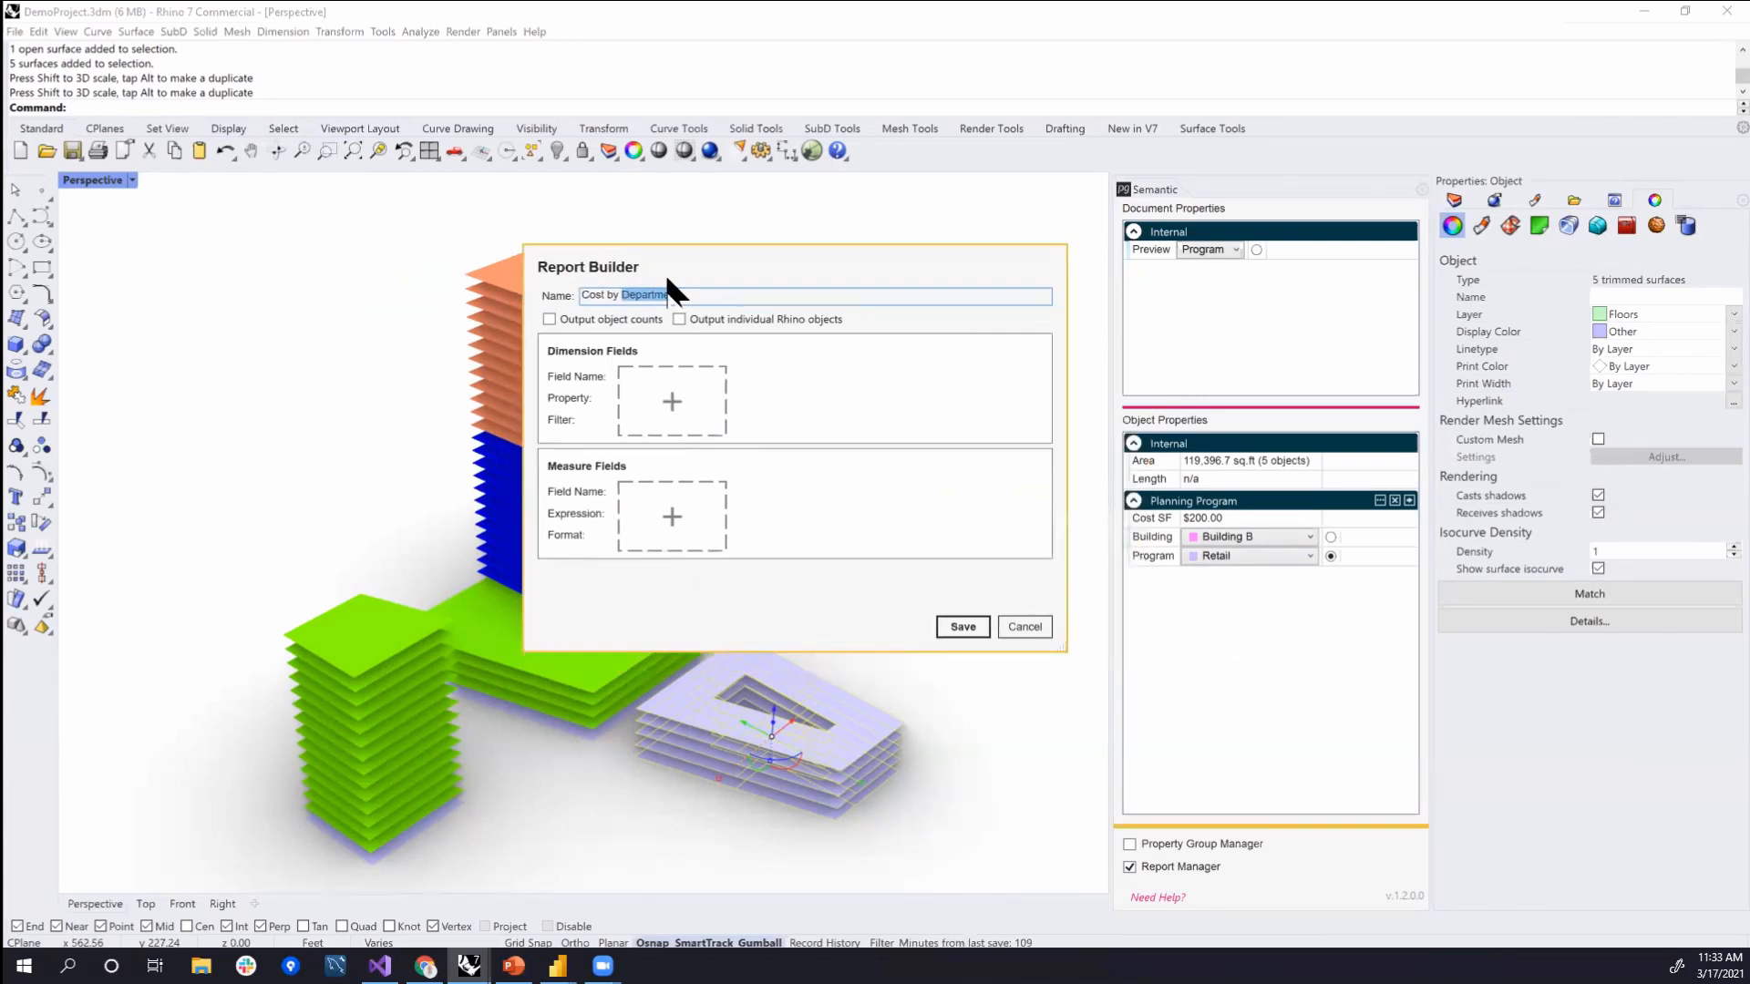
{"action": "type", "text": "Program"}
- Add a dimension field named "Program" that uses the Program property to the Cost by Program report
{"action": "left_click", "coordinate": [691, 390]}
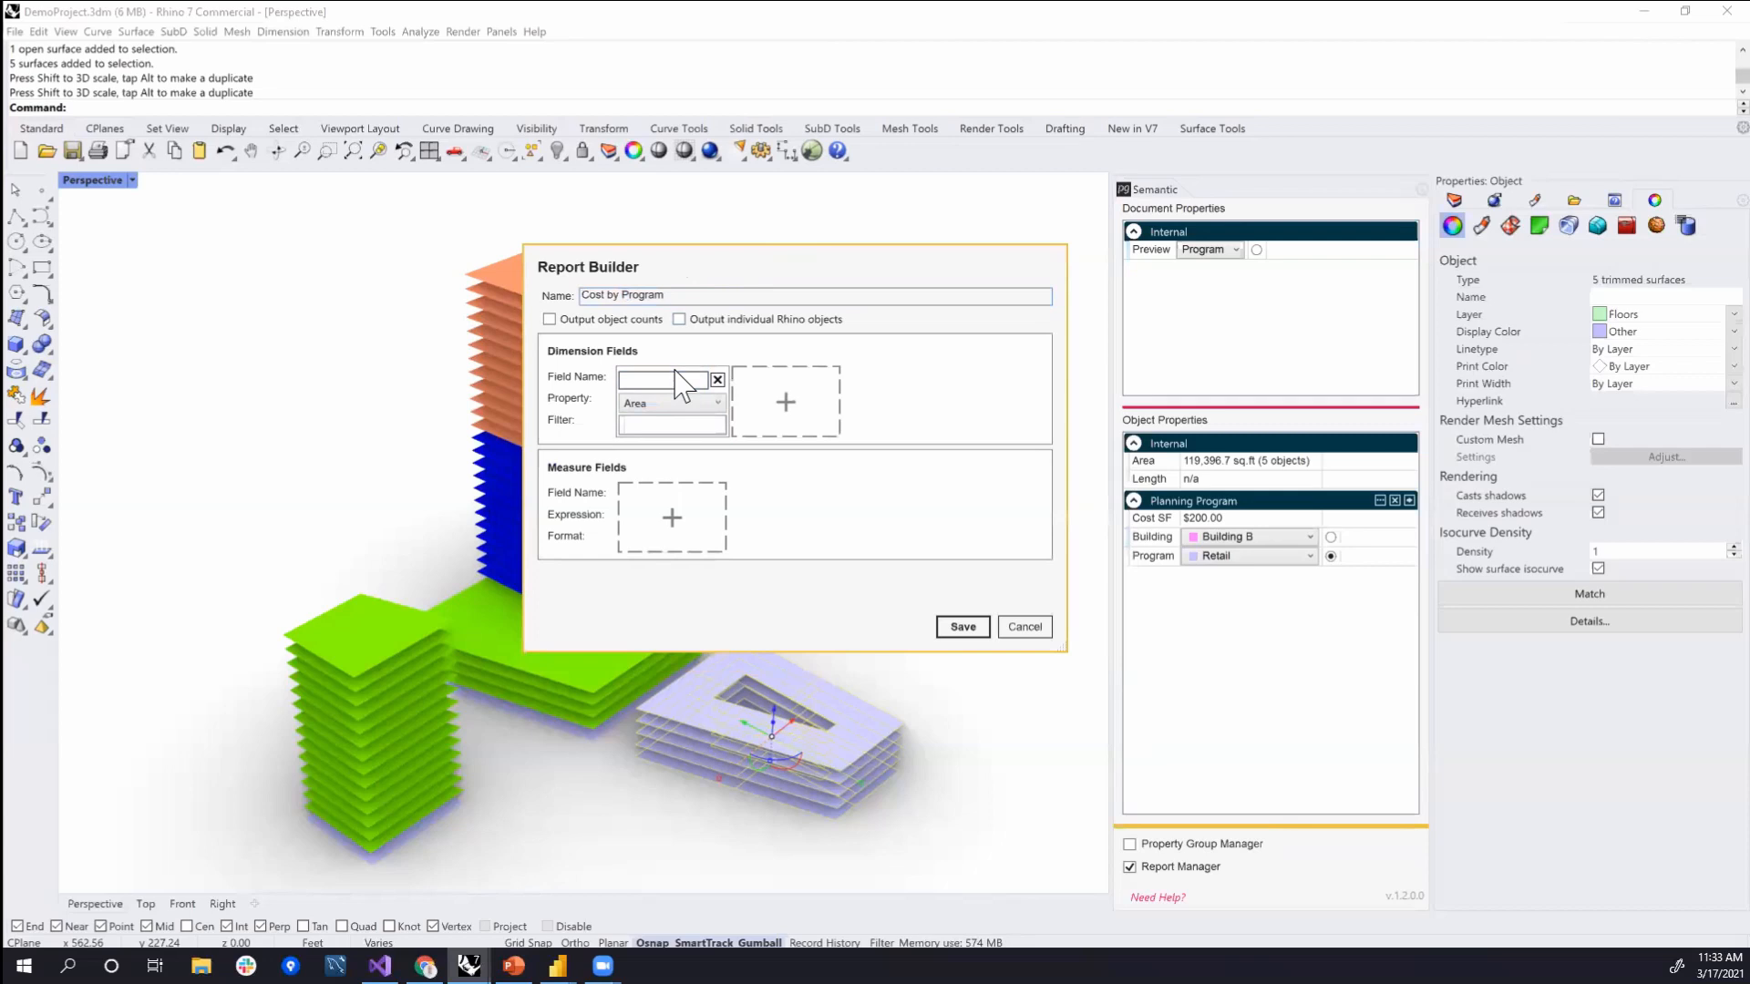
{"action": "left_click", "coordinate": [709, 406]}
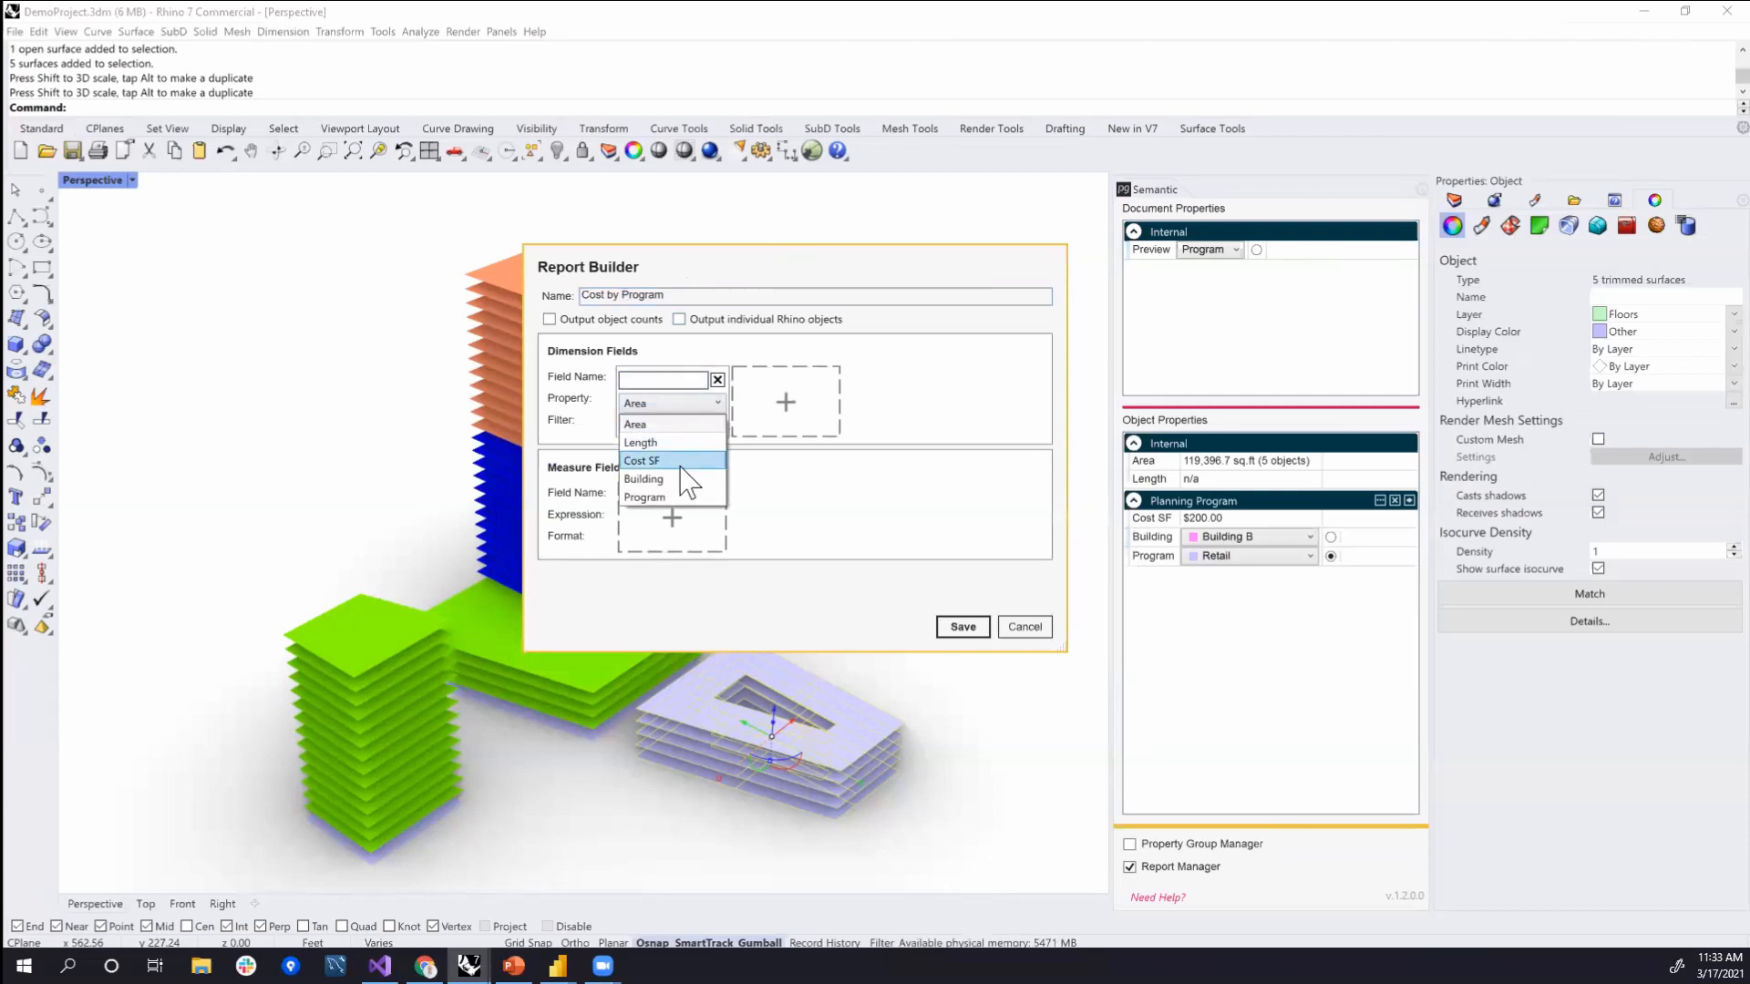
{"action": "left_click", "coordinate": [679, 497]}
{"action": "type", "text": "Program"}
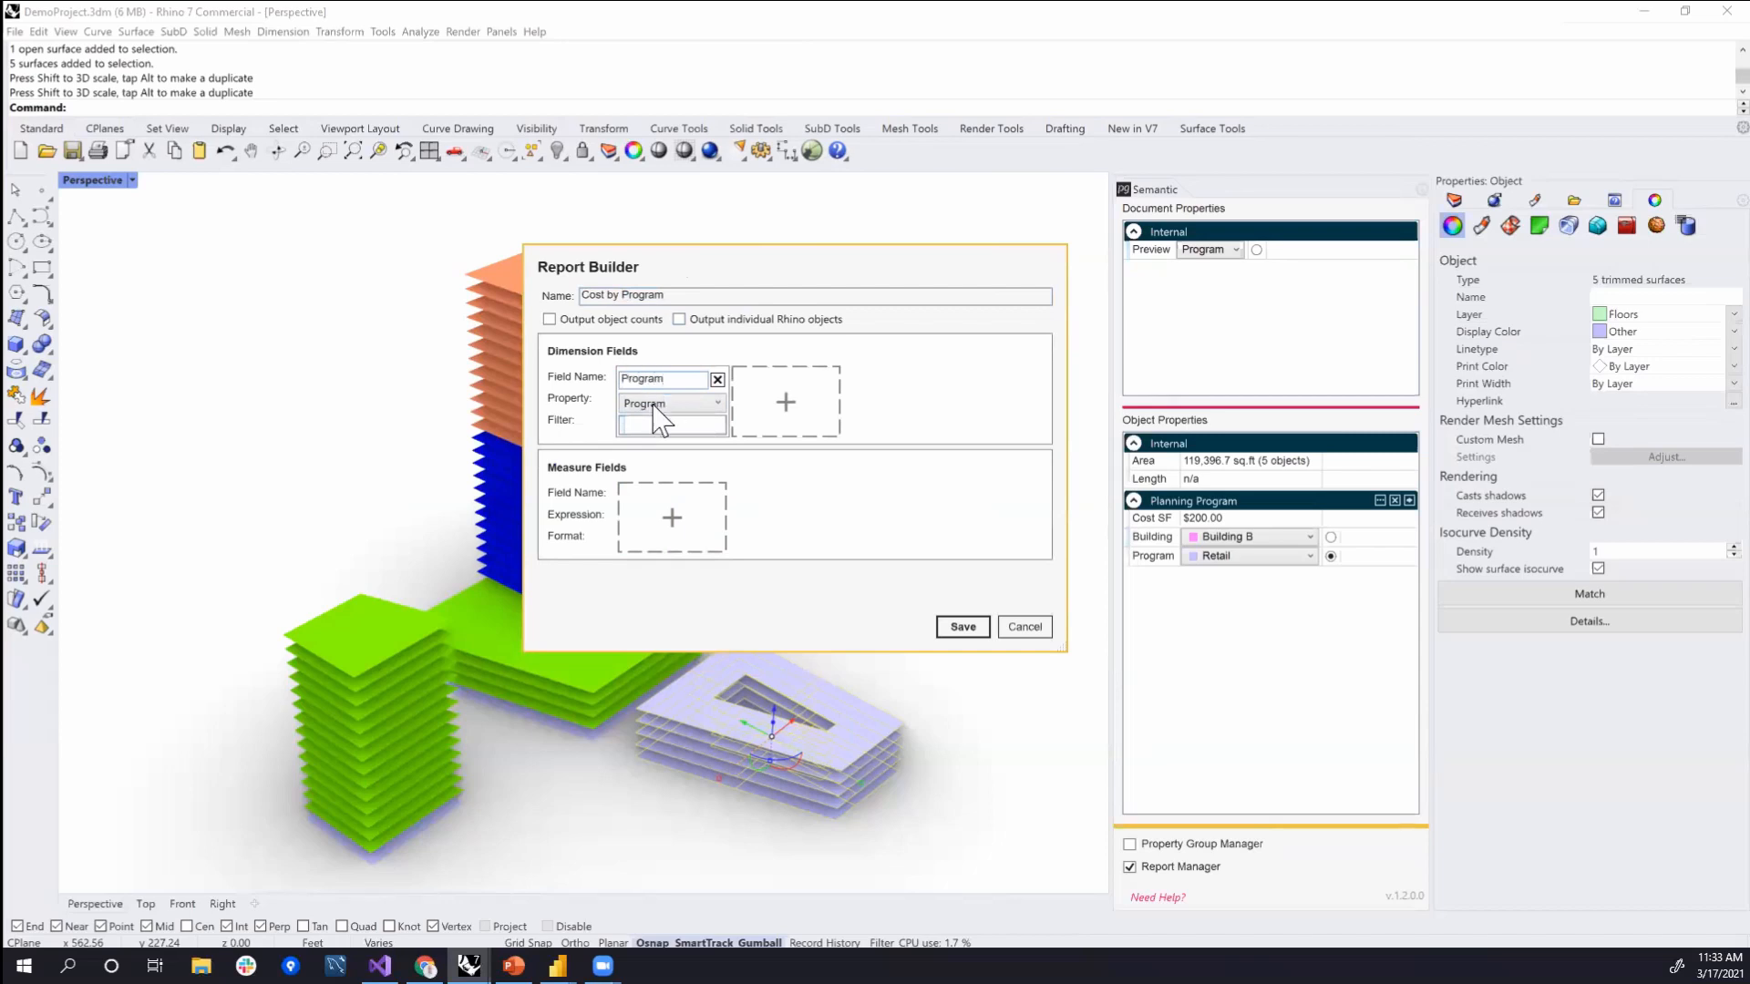
- Add a measure field named "Total cost" with the expression [Cost SF]*[Area] and the currency format $#,0
{"action": "left_click", "coordinate": [681, 505]}
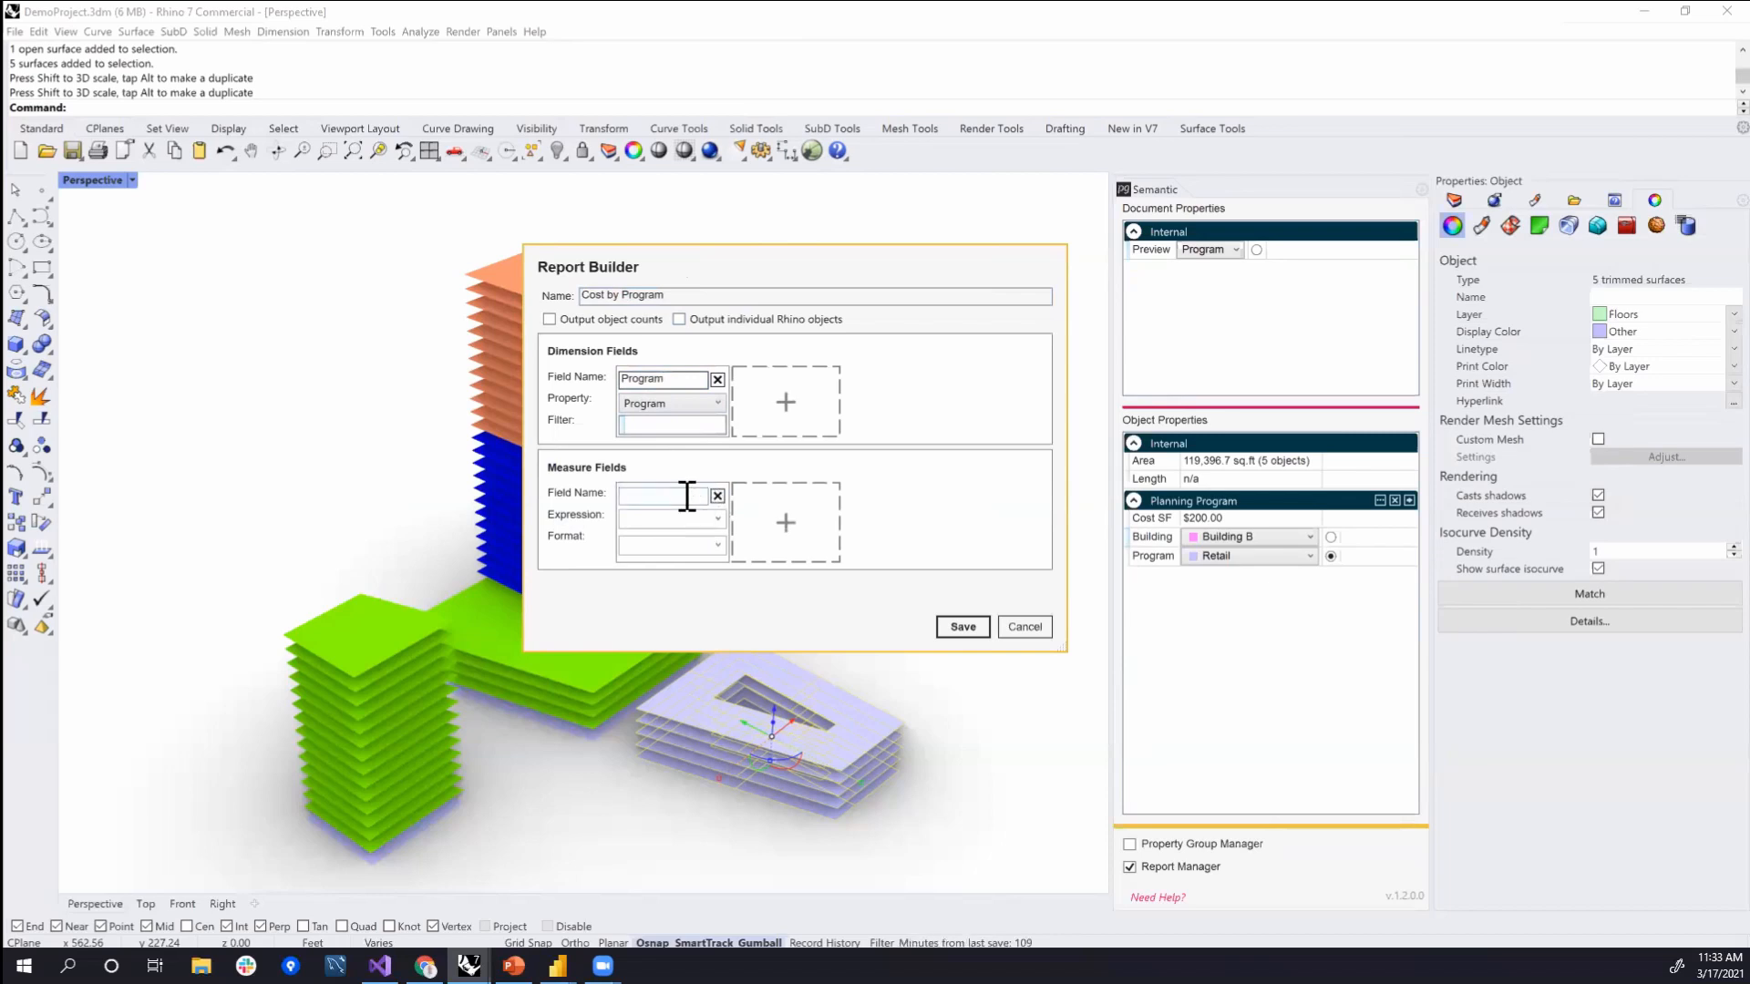
{"action": "left_click", "coordinate": [686, 497]}
{"action": "type", "text": "Total cost"}
{"action": "left_click", "coordinate": [671, 520]}
{"action": "double_click", "coordinate": [676, 520]}
{"action": "left_click", "coordinate": [668, 519]}
{"action": "type", "text": "*"}
{"action": "left_click", "coordinate": [718, 545]}
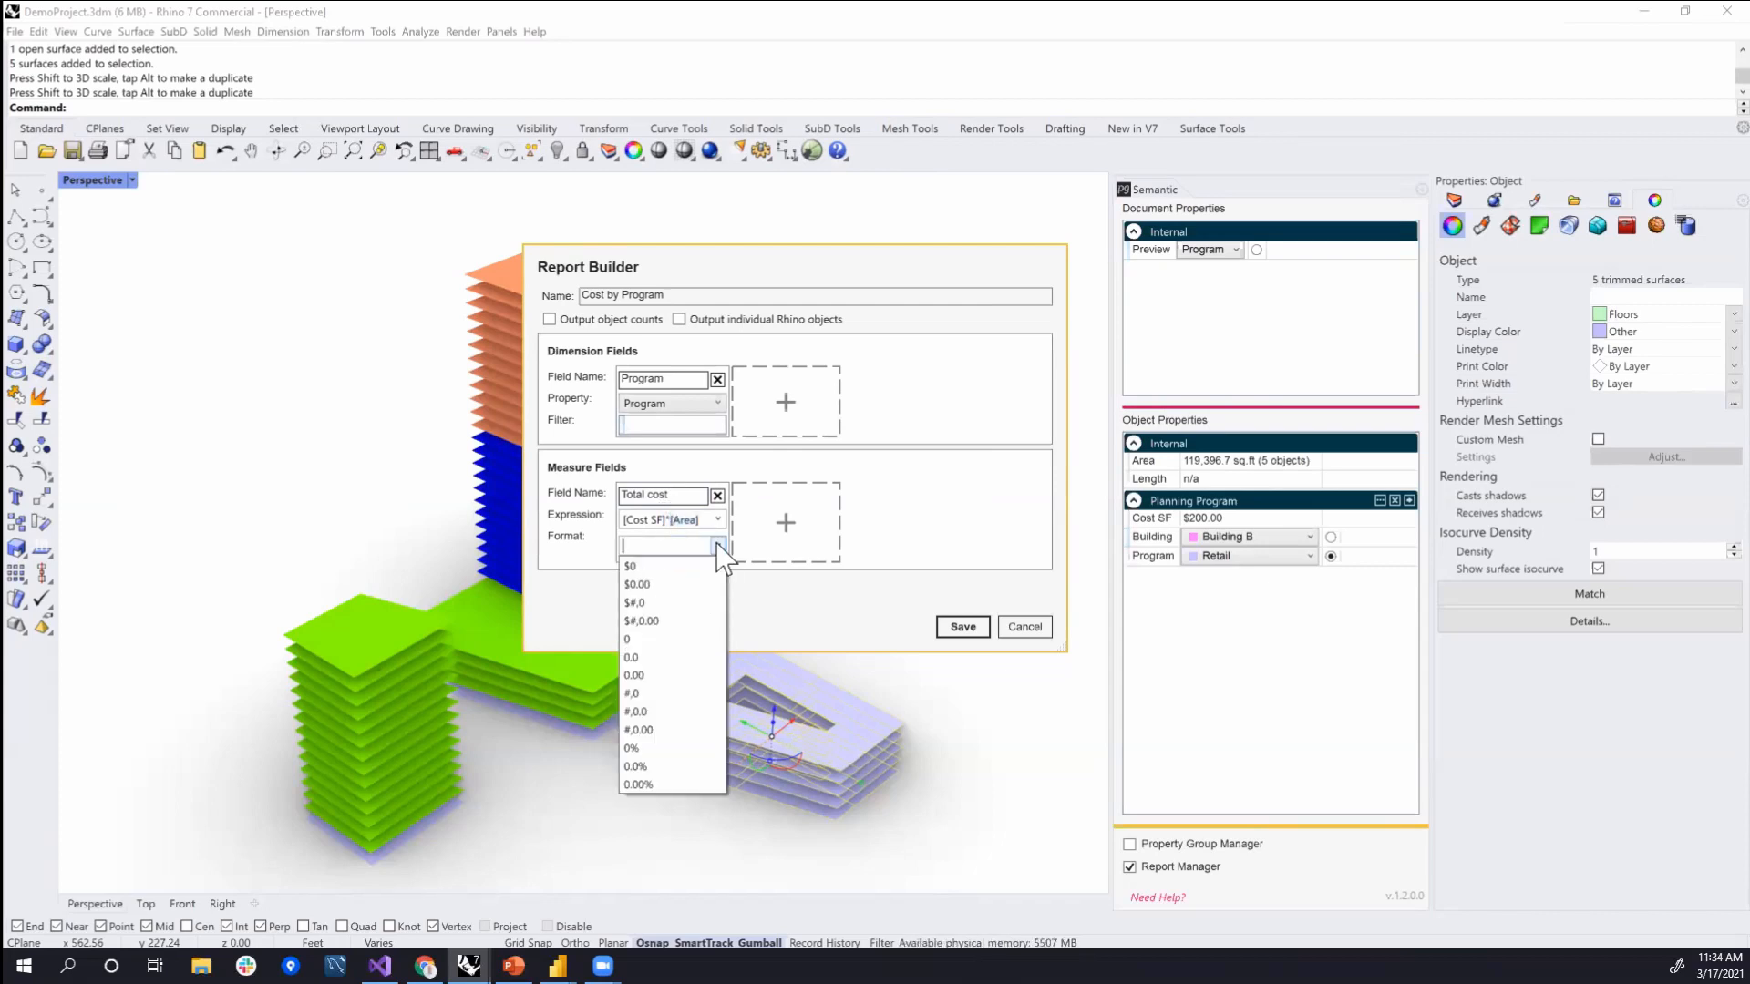
{"action": "left_click", "coordinate": [682, 603]}
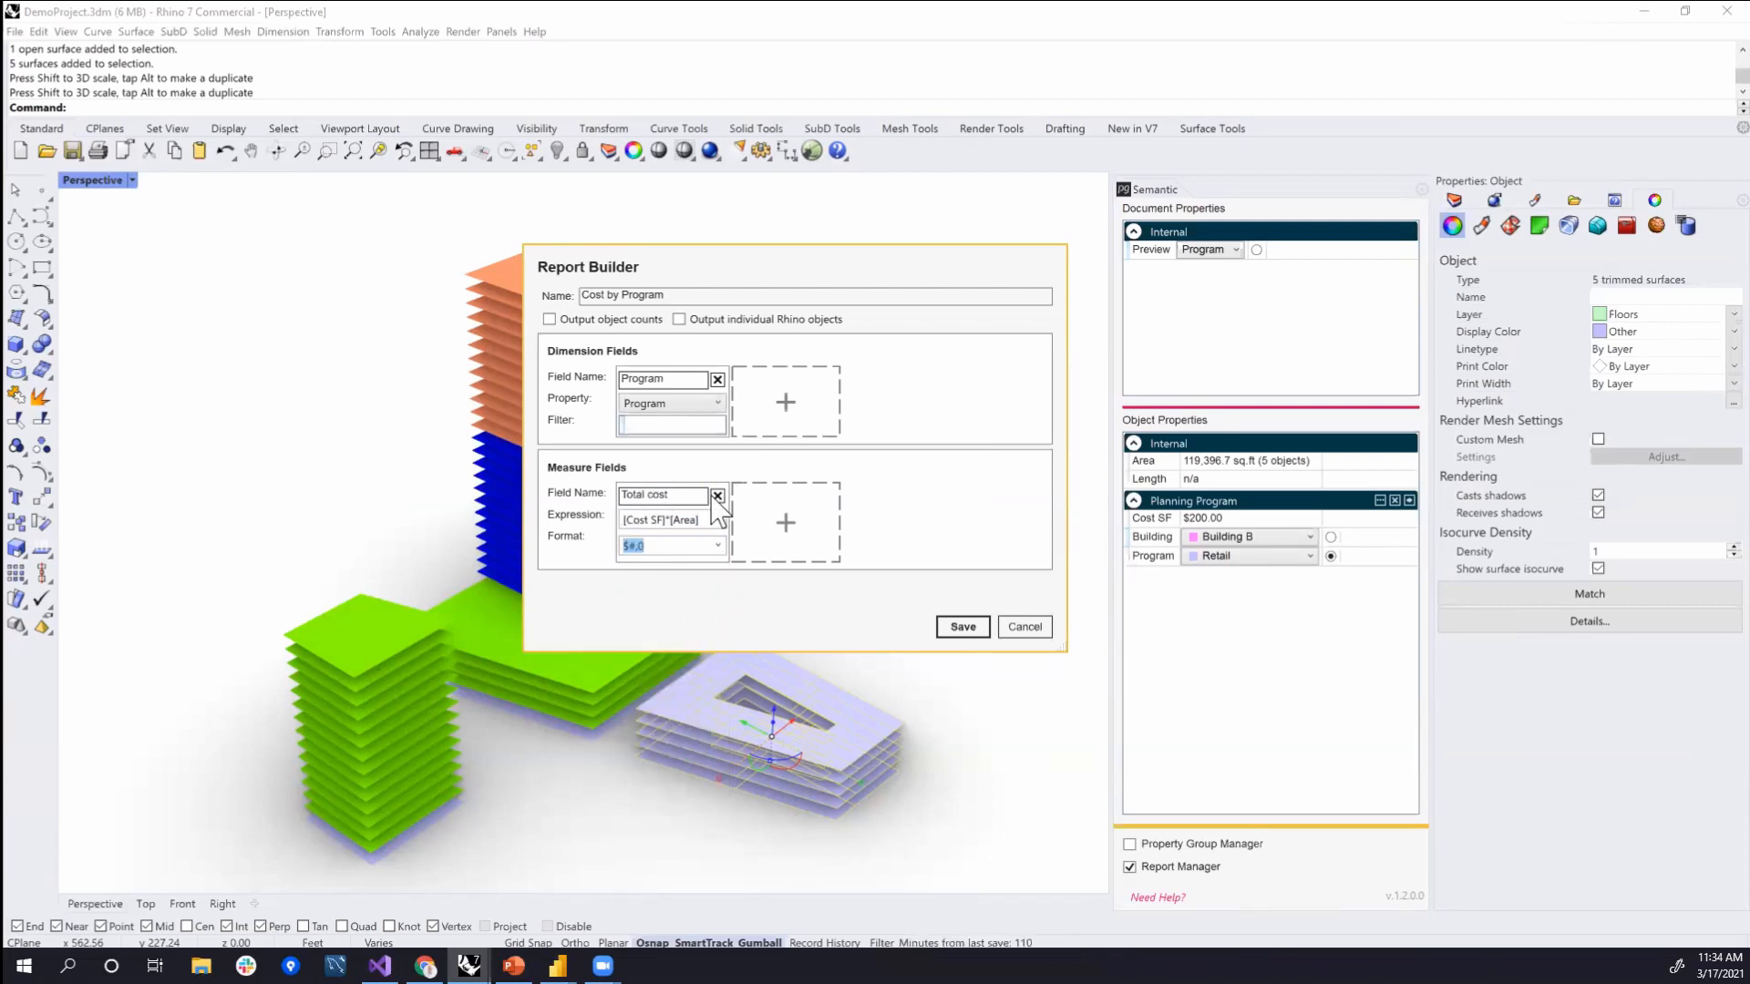
- Save and activate the Cost by Program report, placing its window above the Semantic Reports list
{"action": "left_click", "coordinate": [963, 631]}
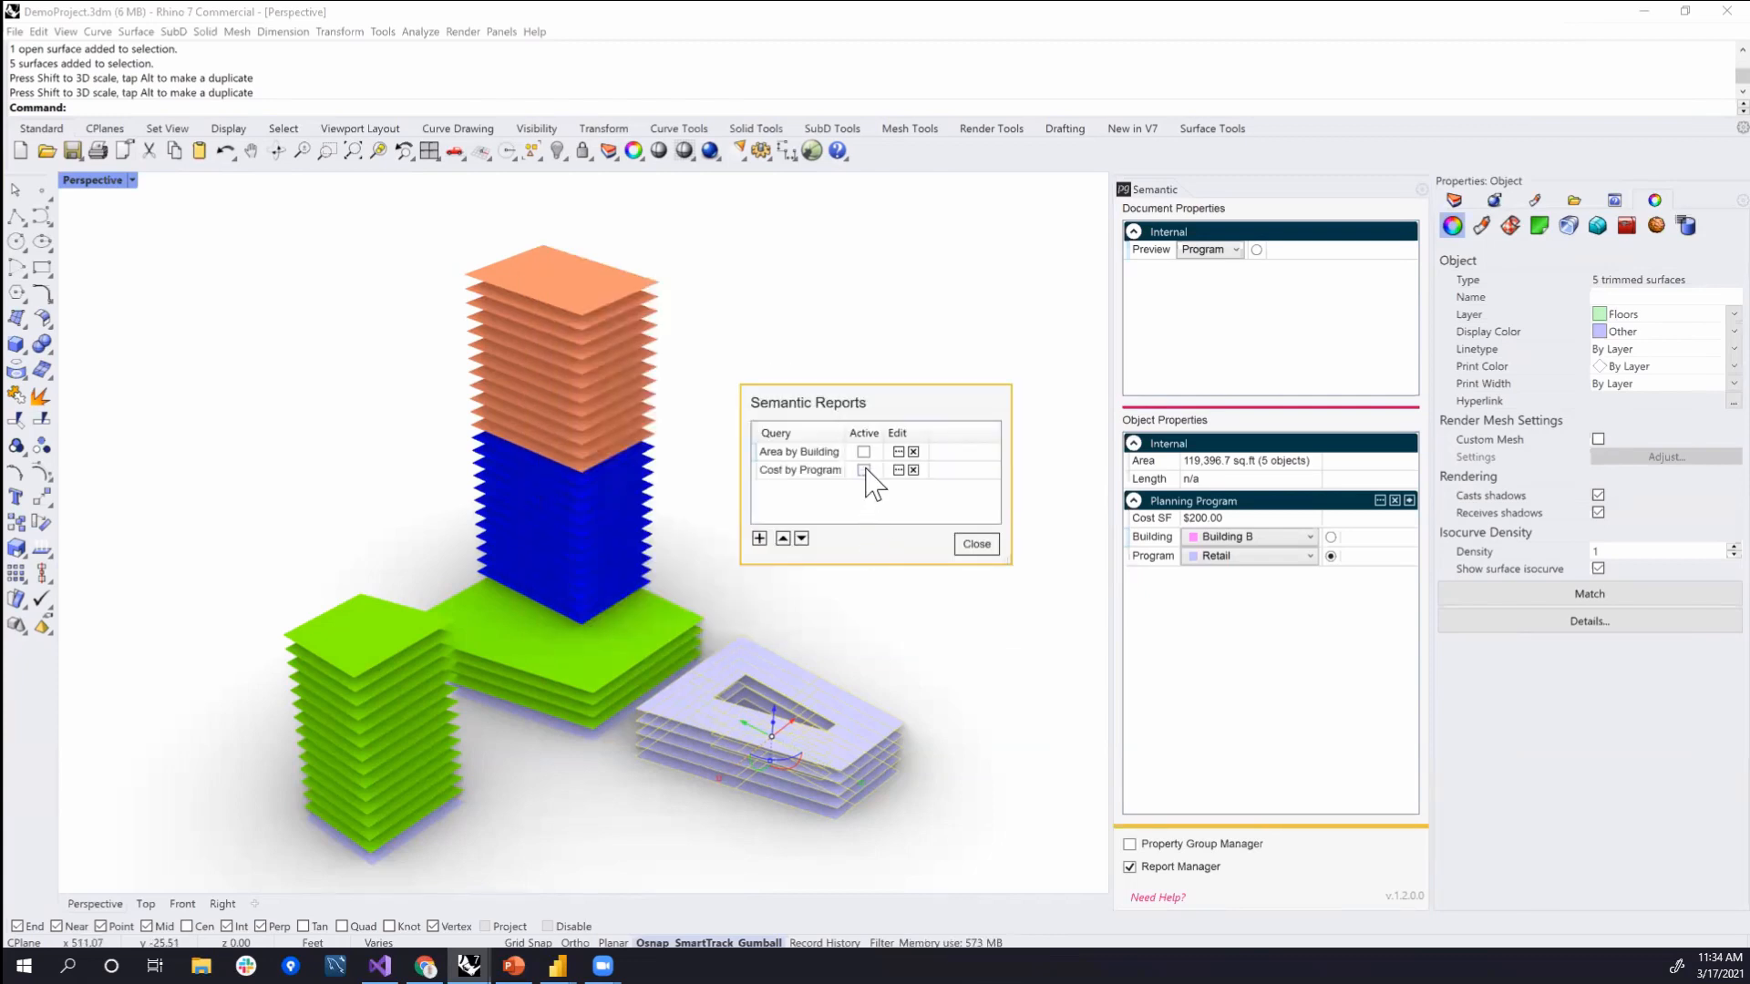
{"action": "left_click", "coordinate": [863, 471]}
{"action": "left_click_drag", "start_coordinate": [867, 408], "coordinate": [875, 217]}
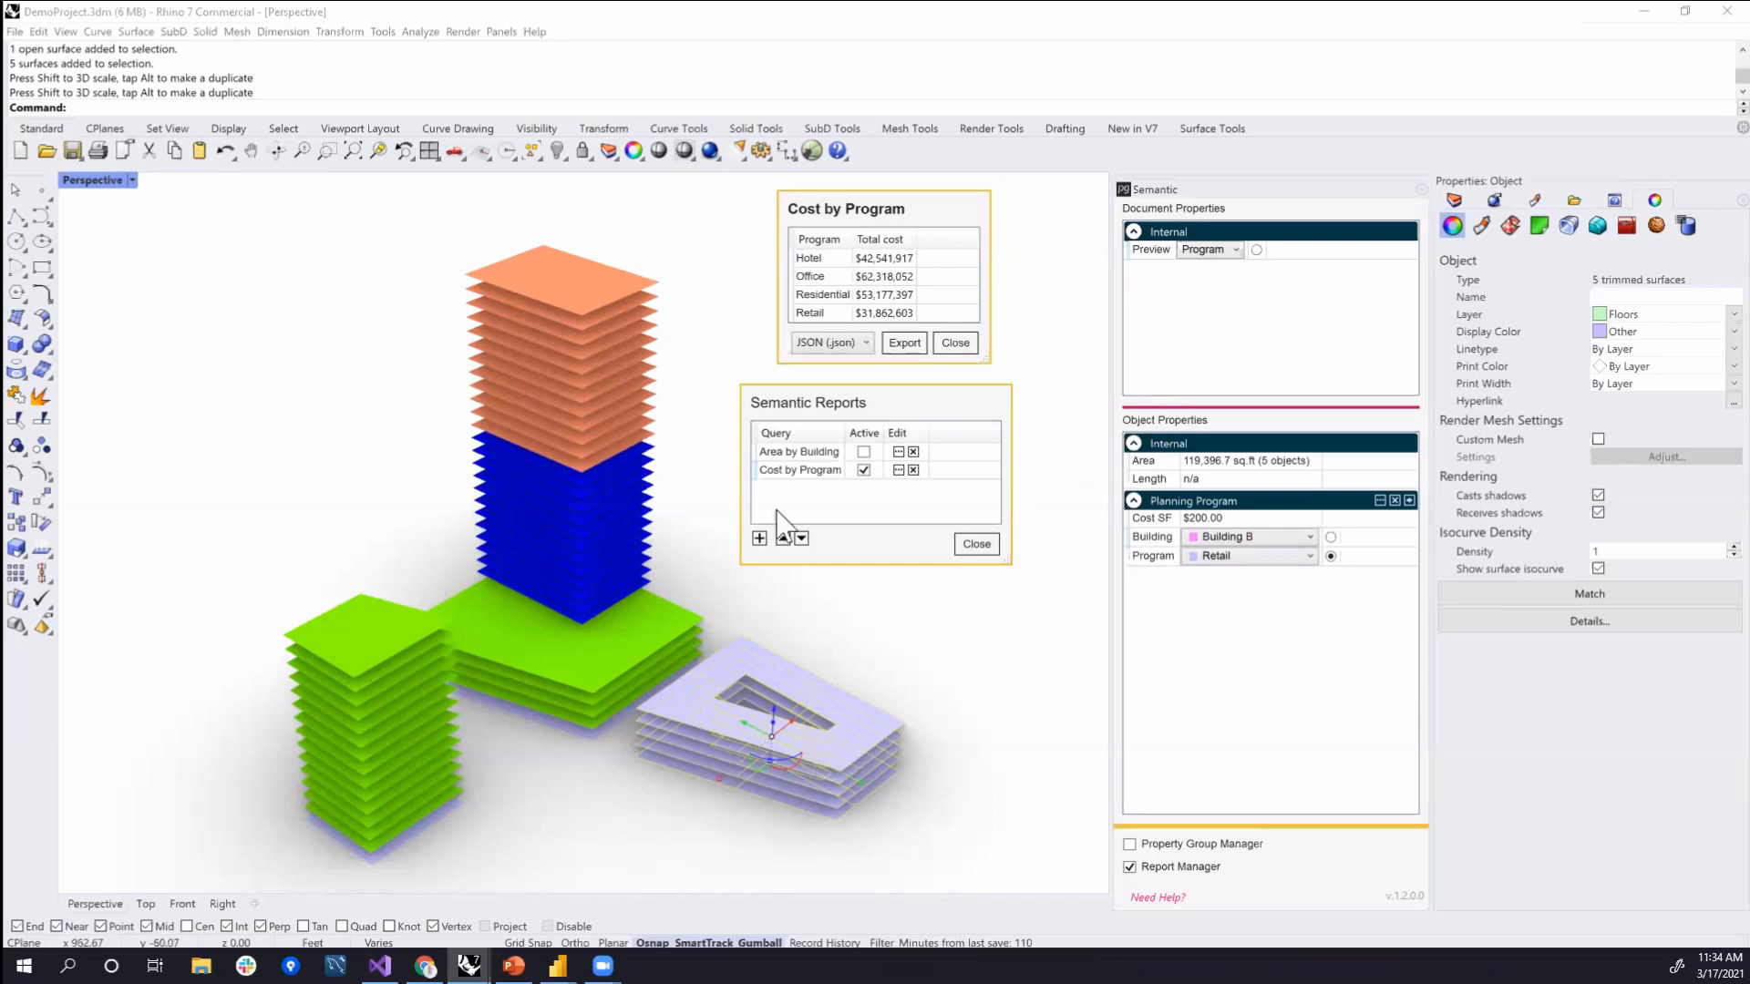
- Set the Program of the five lowest residential floors in the Building A tower to Office
{"action": "left_click", "coordinate": [693, 339]}
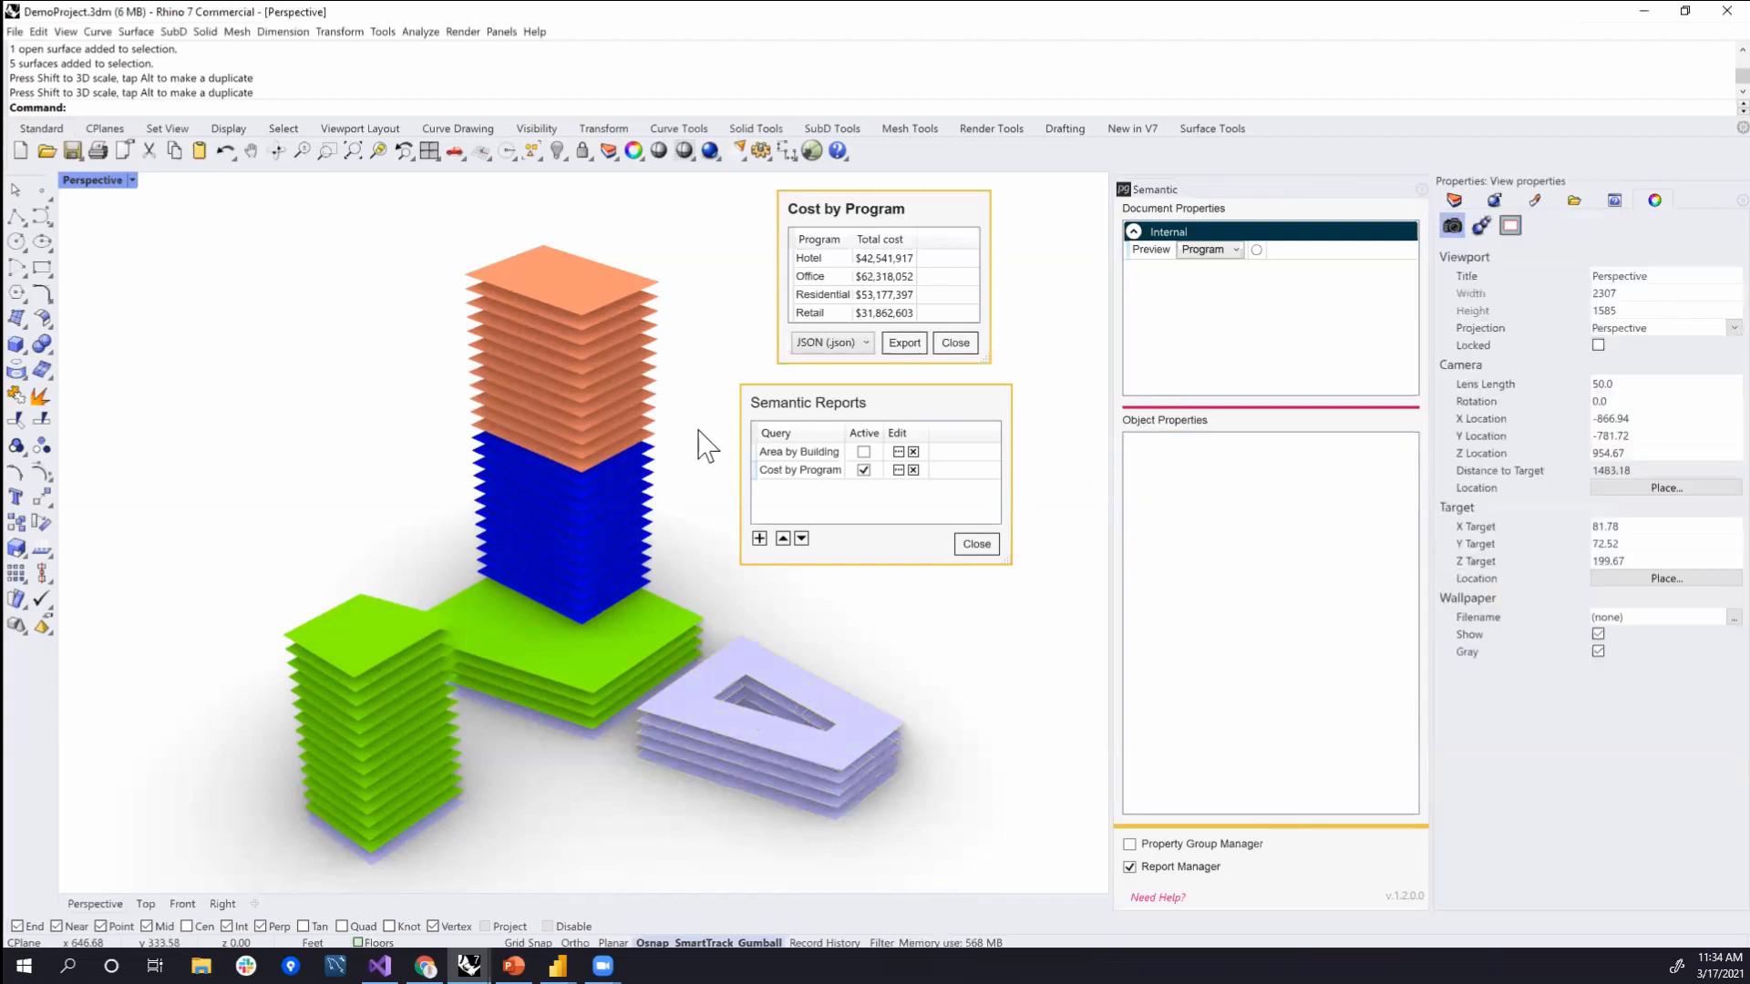
{"action": "right_click_drag", "start_coordinate": [680, 560], "coordinate": [675, 612]}
{"action": "left_click_drag", "start_coordinate": [675, 611], "coordinate": [641, 550]}
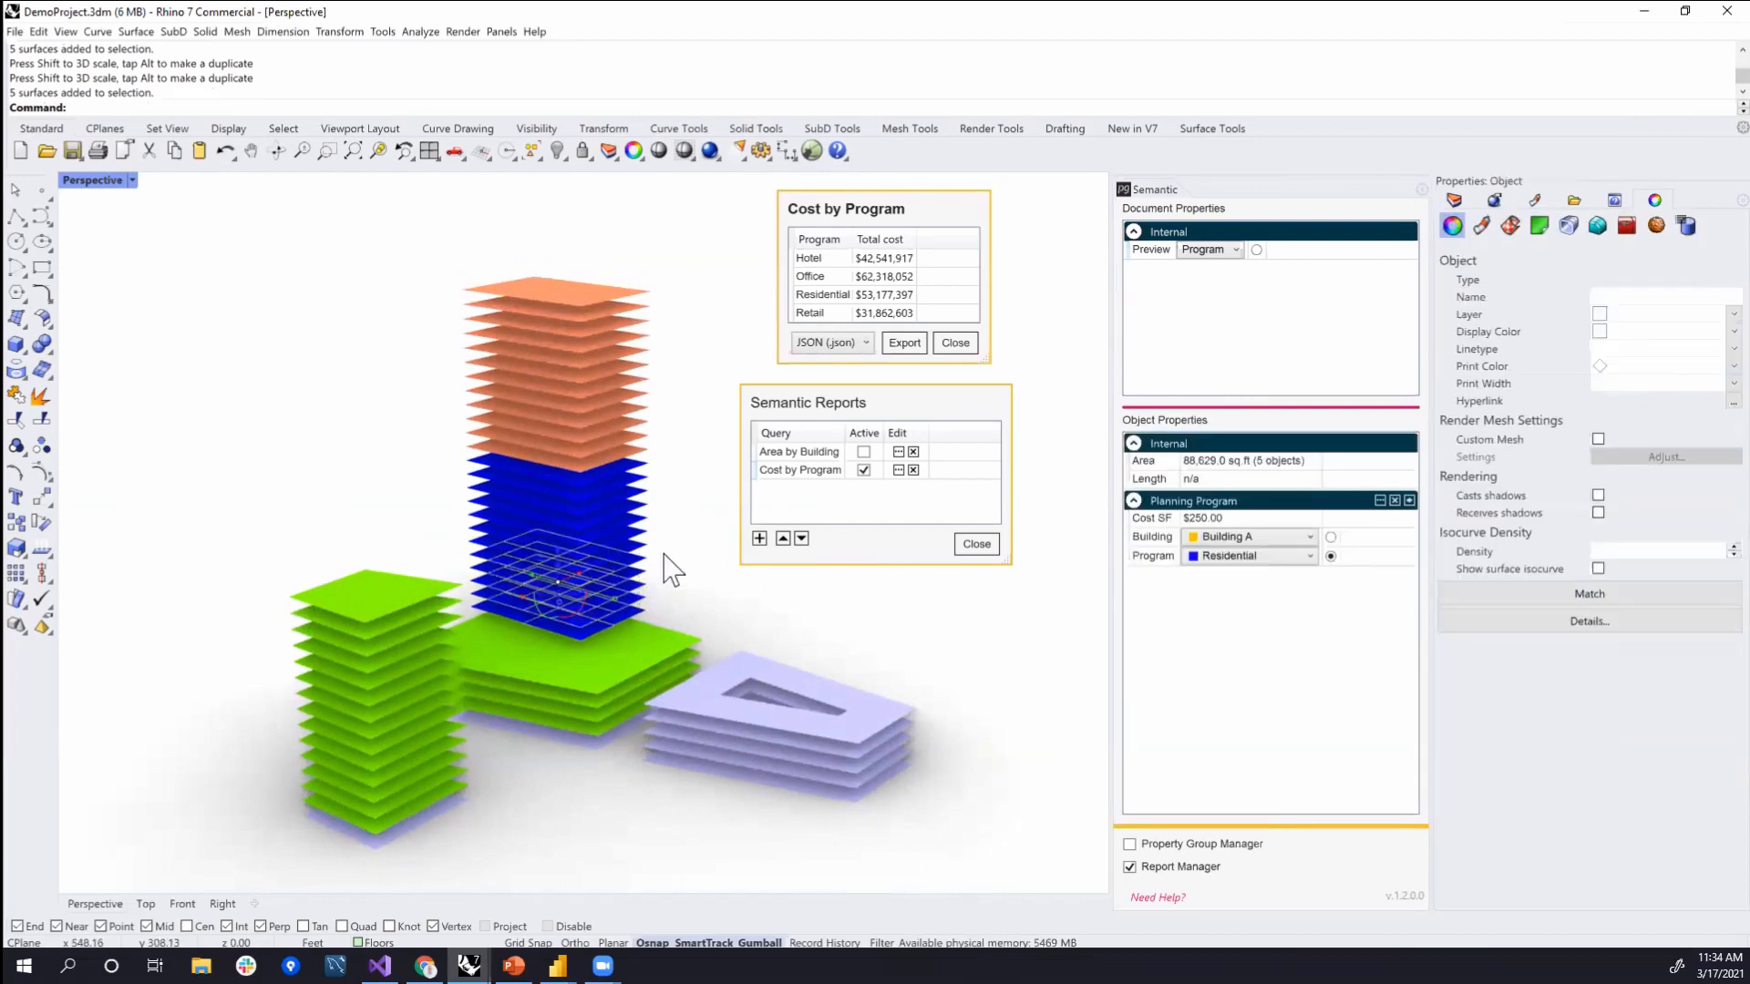
{"action": "left_click", "coordinate": [1274, 556]}
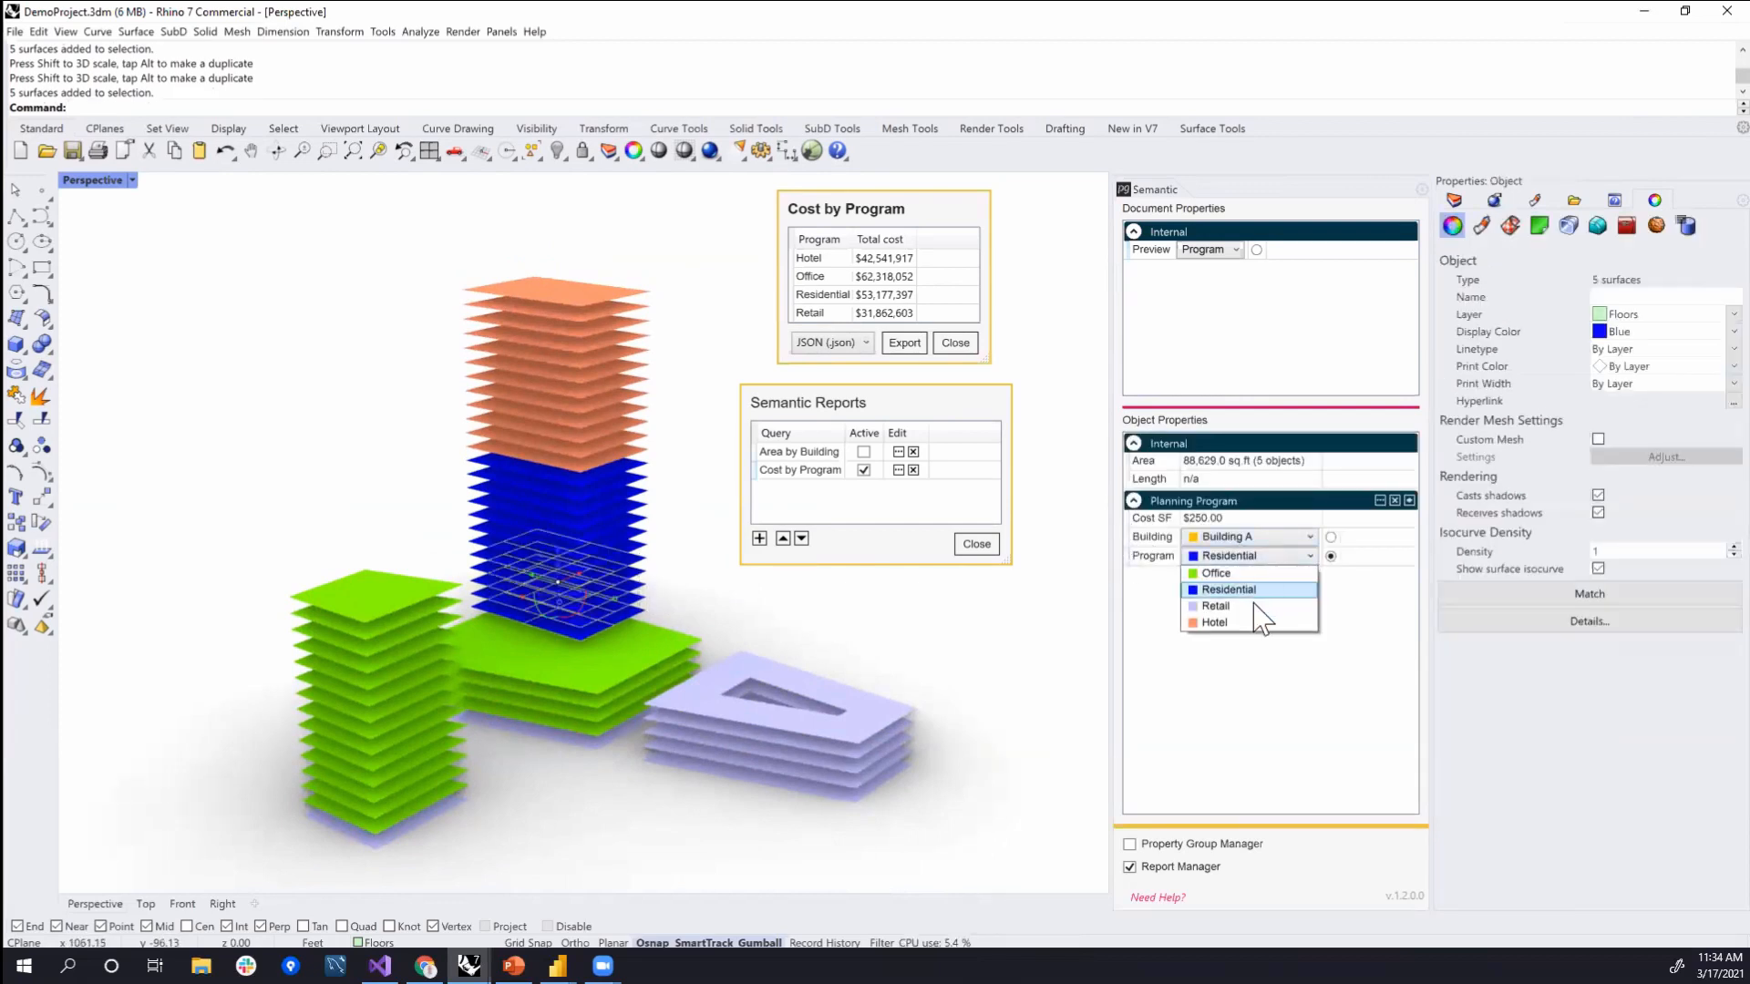
{"action": "left_click", "coordinate": [1248, 572]}
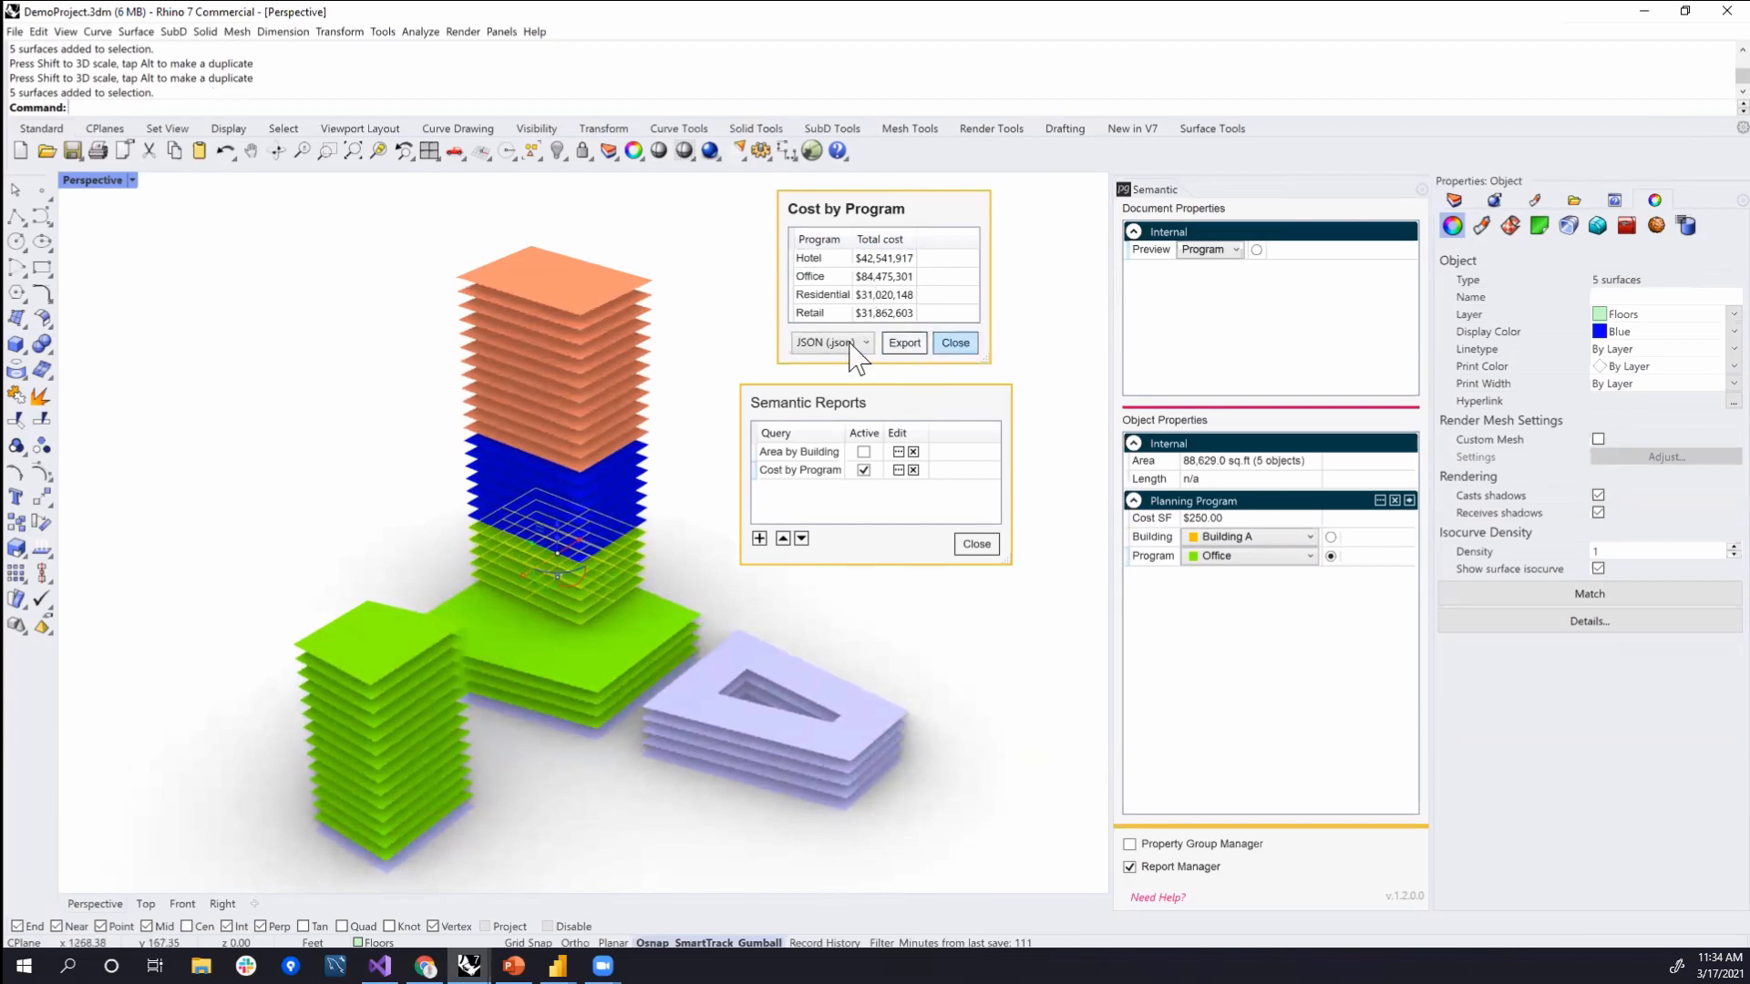
{"action": "left_click", "coordinate": [684, 329]}
- Set the Program of the 14 office floors in the smaller separate tower to Residential
{"action": "right_click_drag", "start_coordinate": [521, 722], "coordinate": [497, 705]}
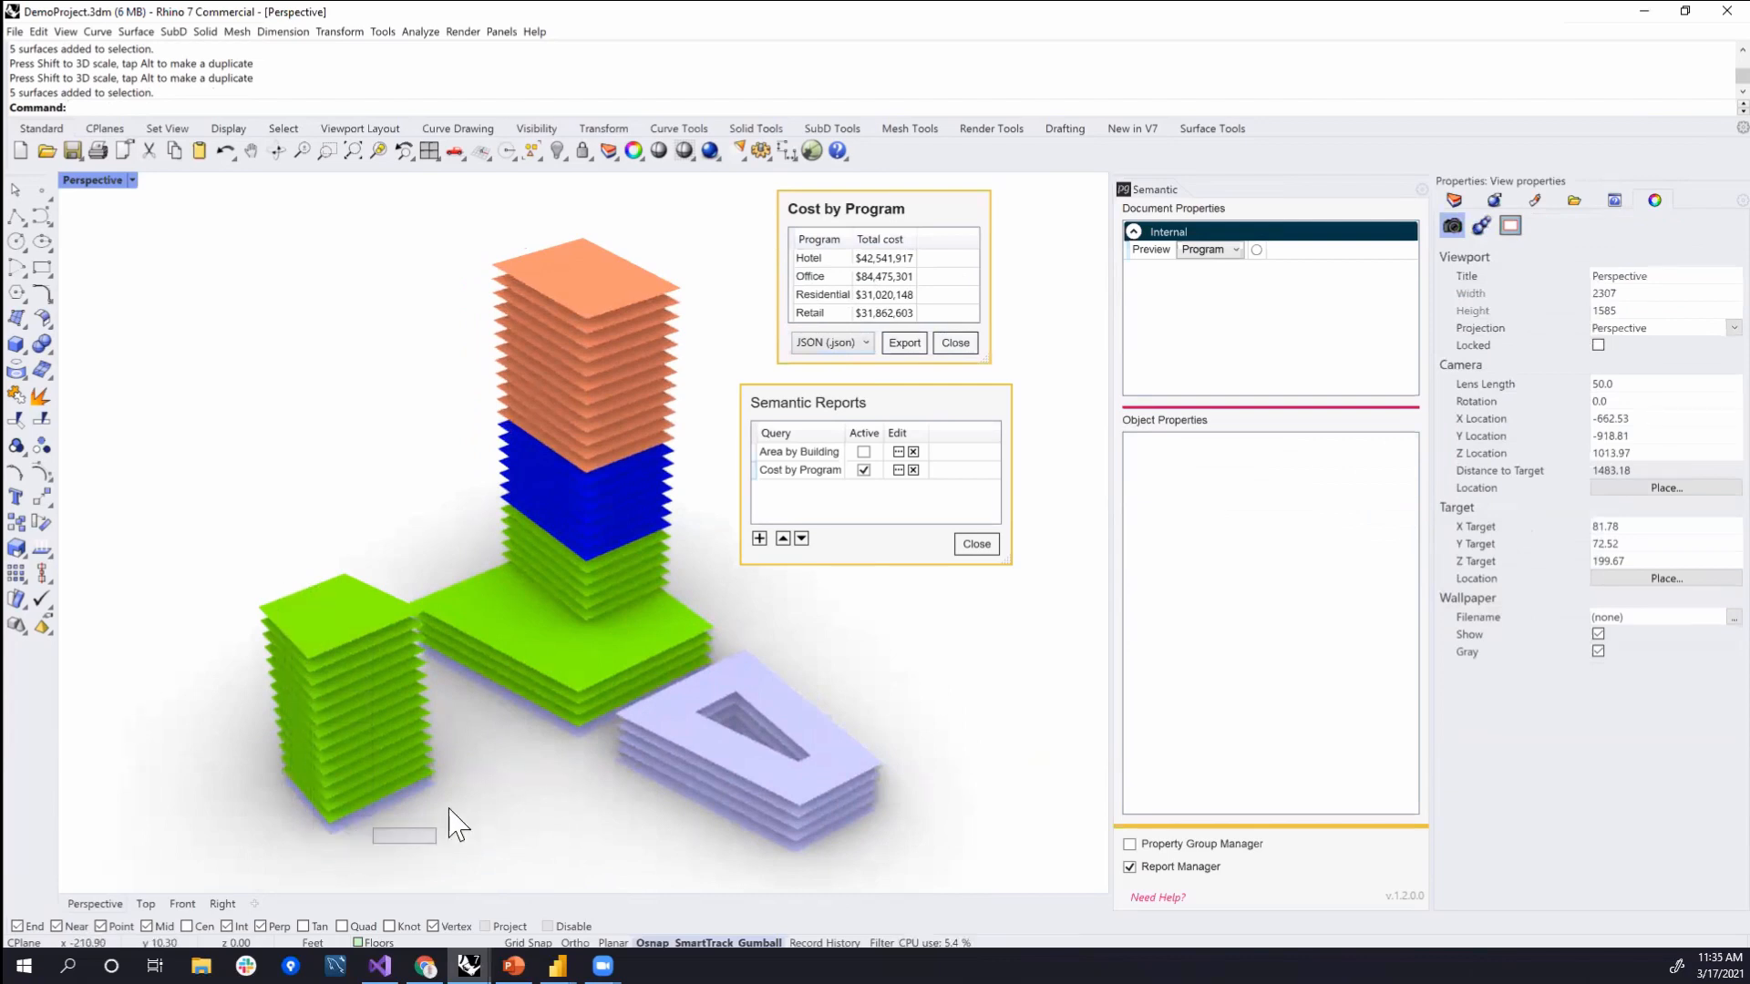
{"action": "right_click_drag", "start_coordinate": [398, 752], "coordinate": [402, 735]}
{"action": "left_click_drag", "start_coordinate": [402, 735], "coordinate": [319, 508]}
{"action": "left_click", "coordinate": [1260, 561]}
{"action": "left_click", "coordinate": [1250, 592]}
{"action": "right_click_drag", "start_coordinate": [478, 443], "coordinate": [517, 496]}
{"action": "left_click", "coordinate": [859, 650]}
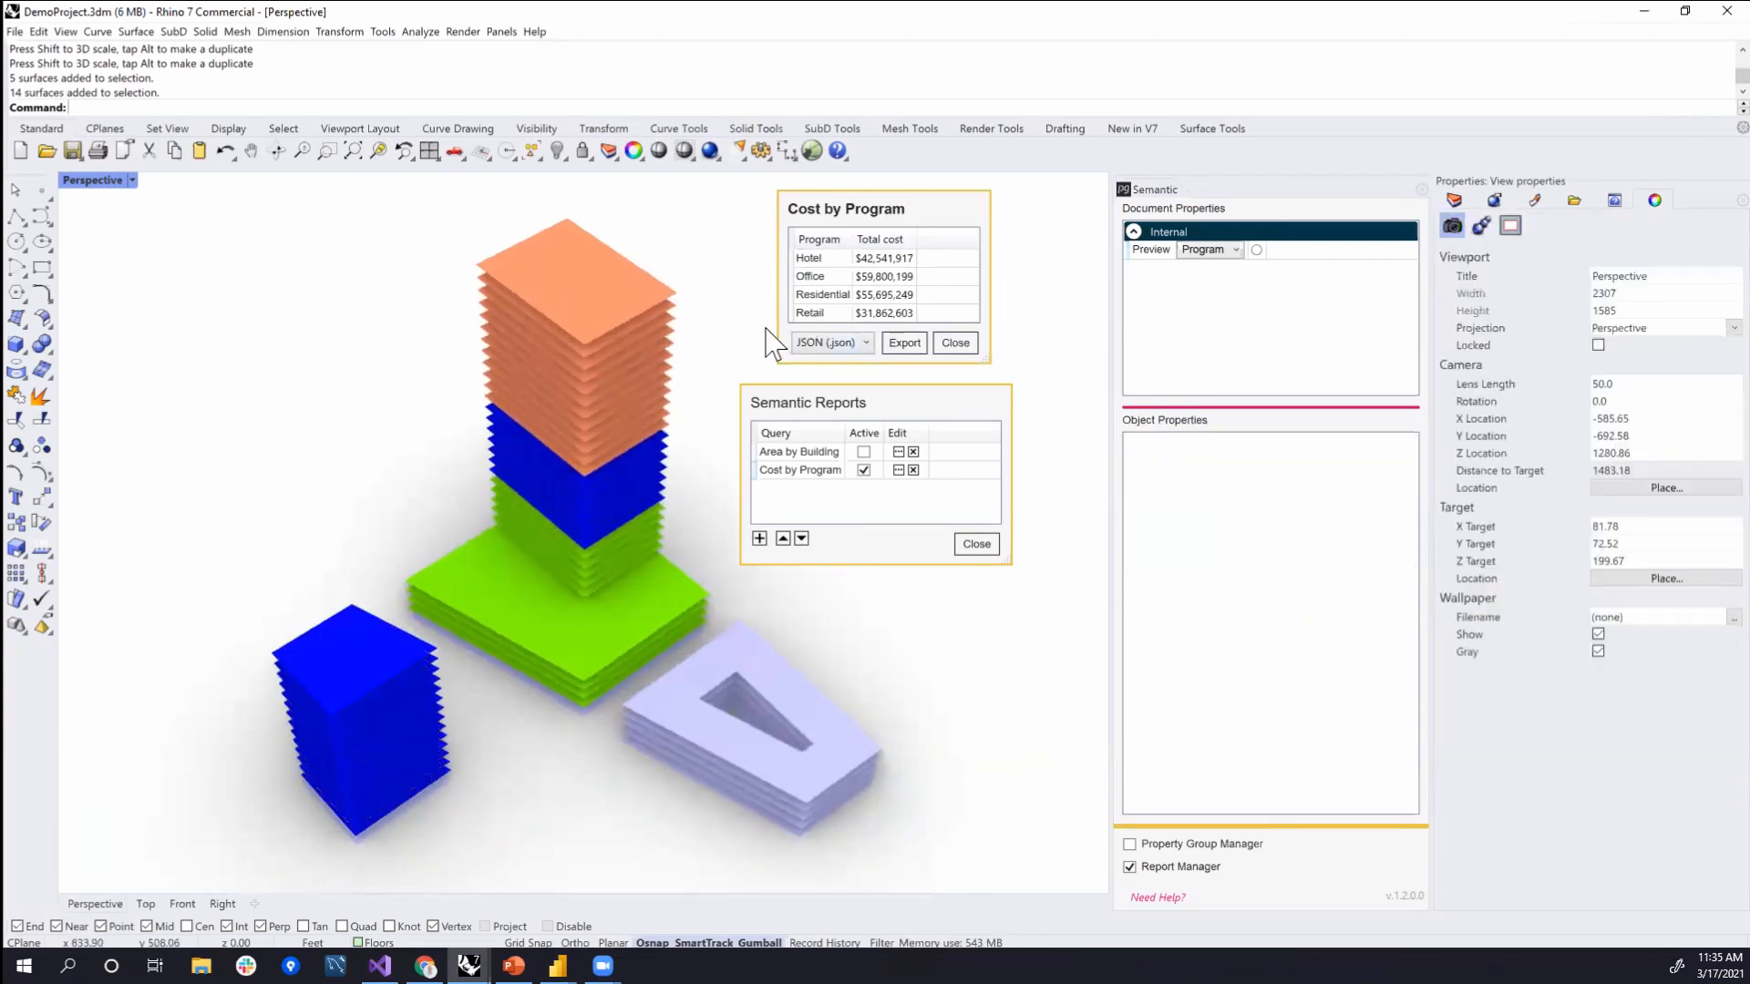
- Move the Cost by Program report window away from the tower and show all hidden objects in the model
{"action": "left_click_drag", "start_coordinate": [903, 211], "coordinate": [942, 203]}
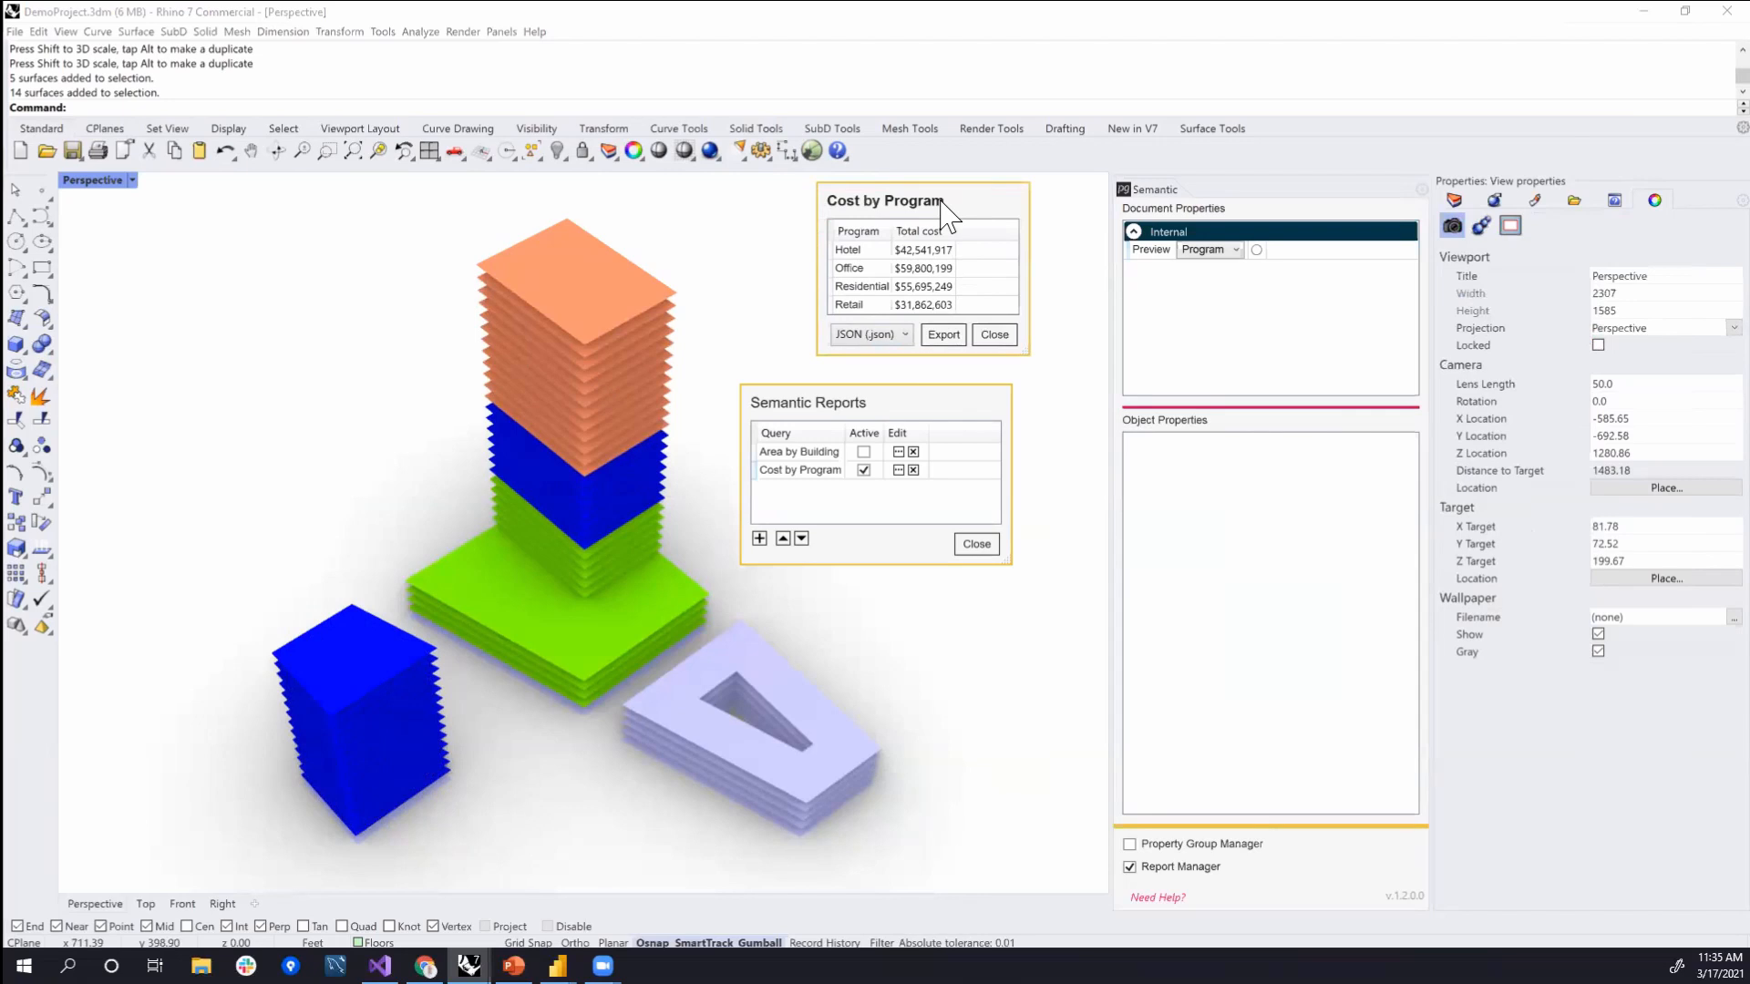
{"action": "left_click", "coordinate": [557, 150]}
{"action": "right_click_drag", "start_coordinate": [554, 468], "coordinate": [510, 467]}
{"action": "scroll", "coordinate": [626, 472], "scroll_direction": "down", "scroll_amount": 2}
{"action": "left_click", "coordinate": [457, 306]}
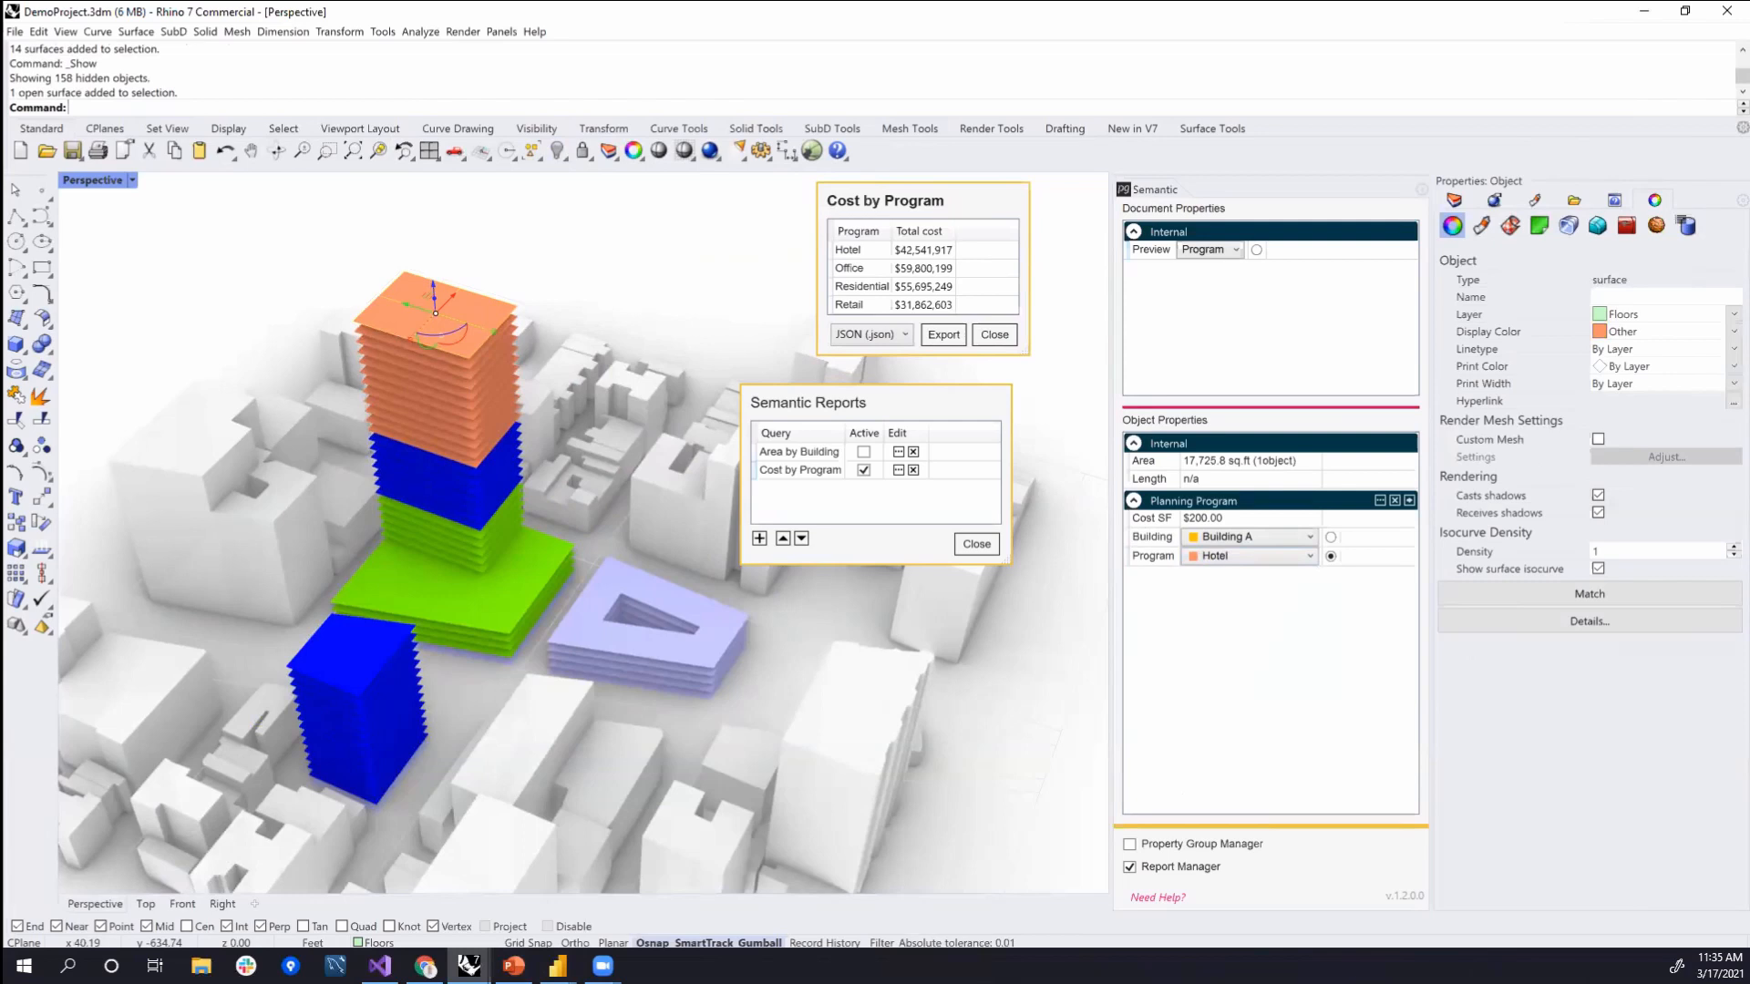
- Switch to the MixedUseDesign.3dm model and select an upper residential floor of the tower to view its Semantic properties
{"action": "mouse_move", "coordinate": [470, 966]}
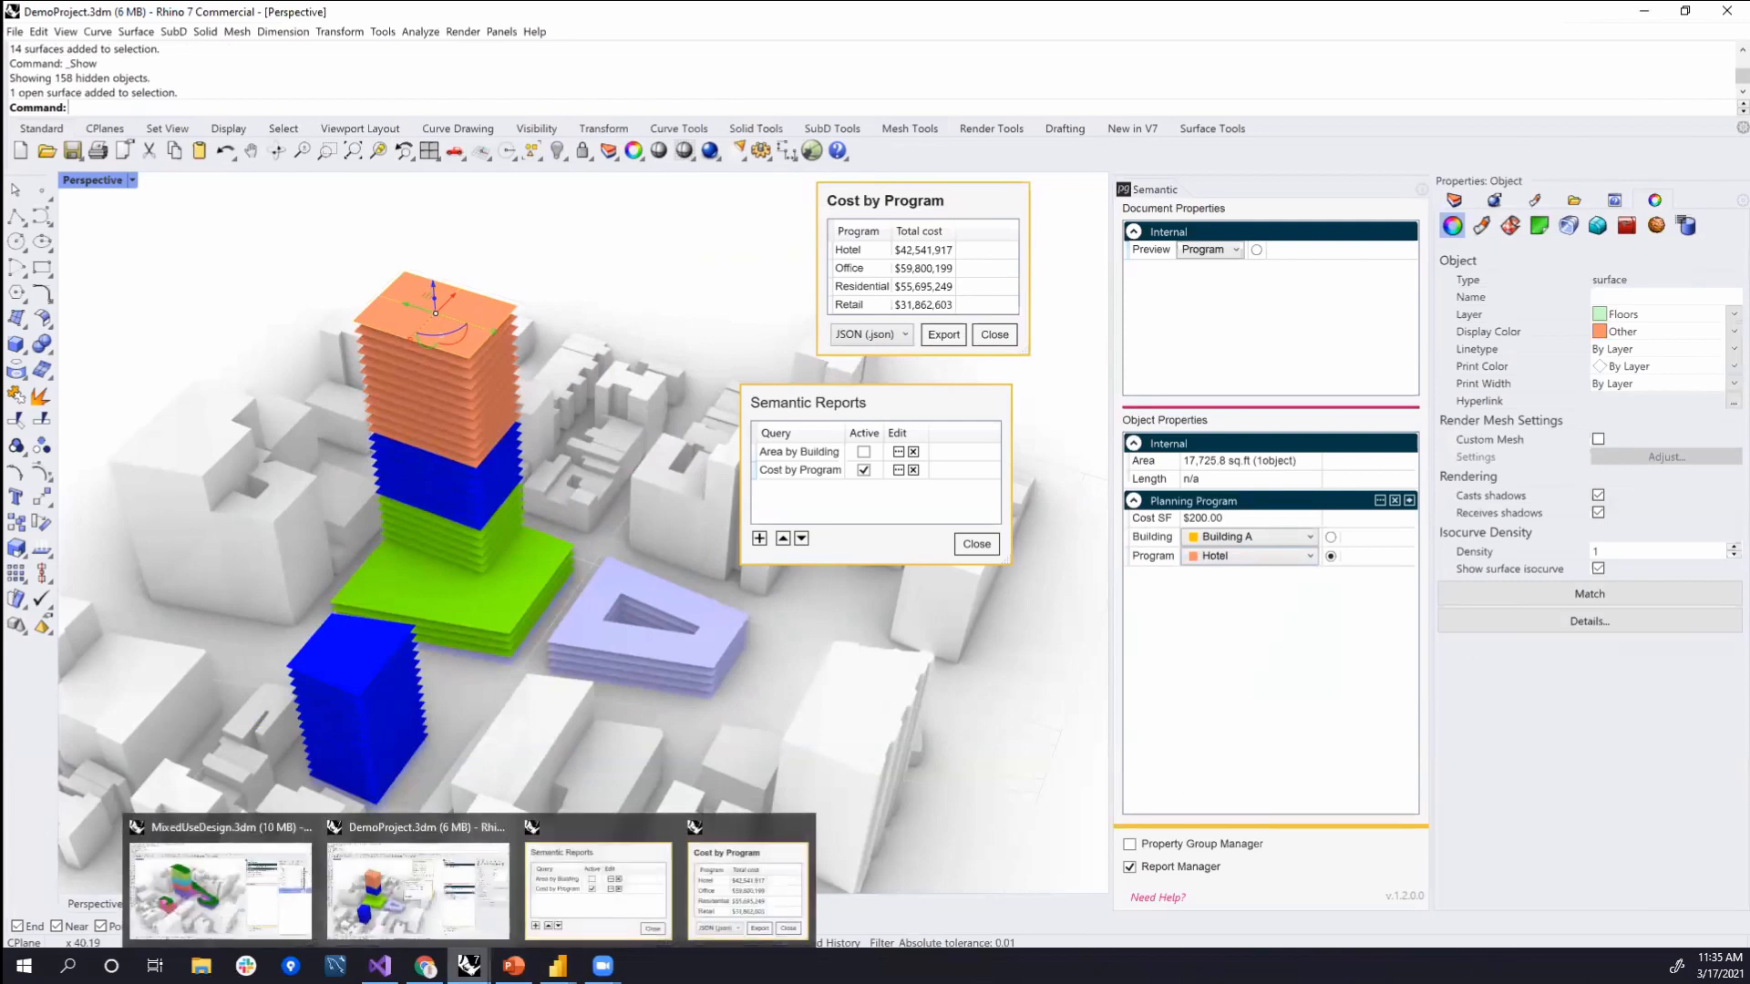
{"action": "left_click", "coordinate": [249, 892]}
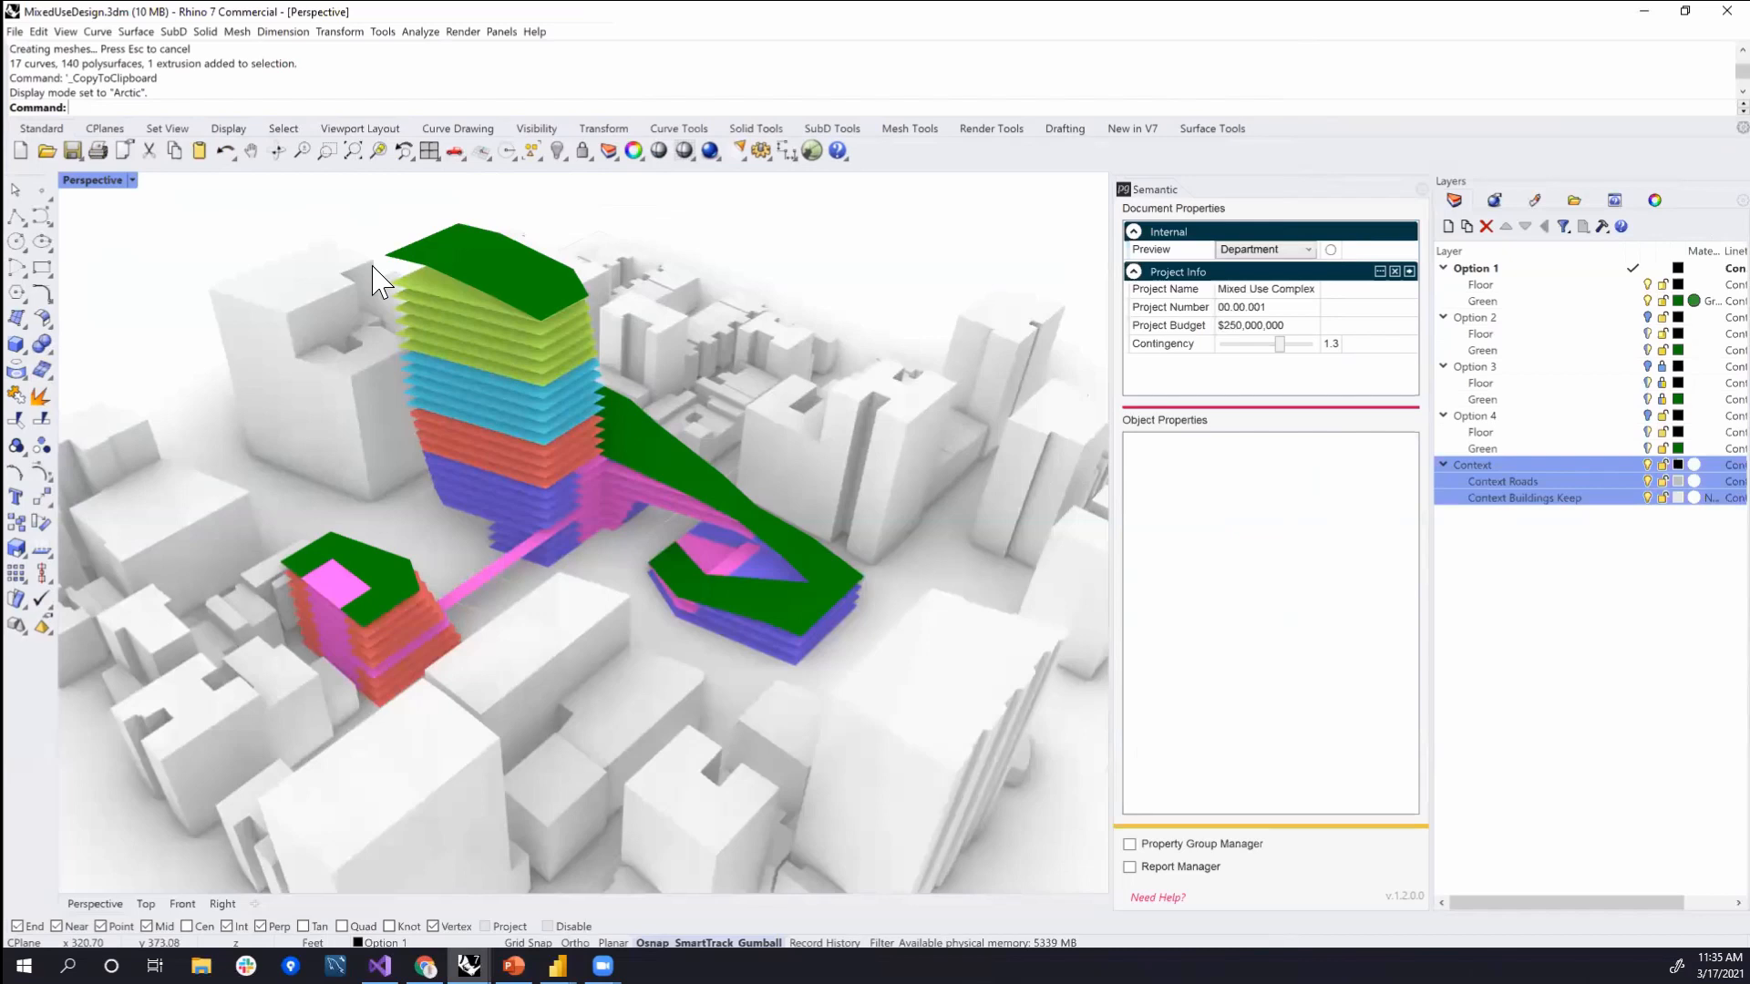
{"action": "left_click", "coordinate": [479, 312]}
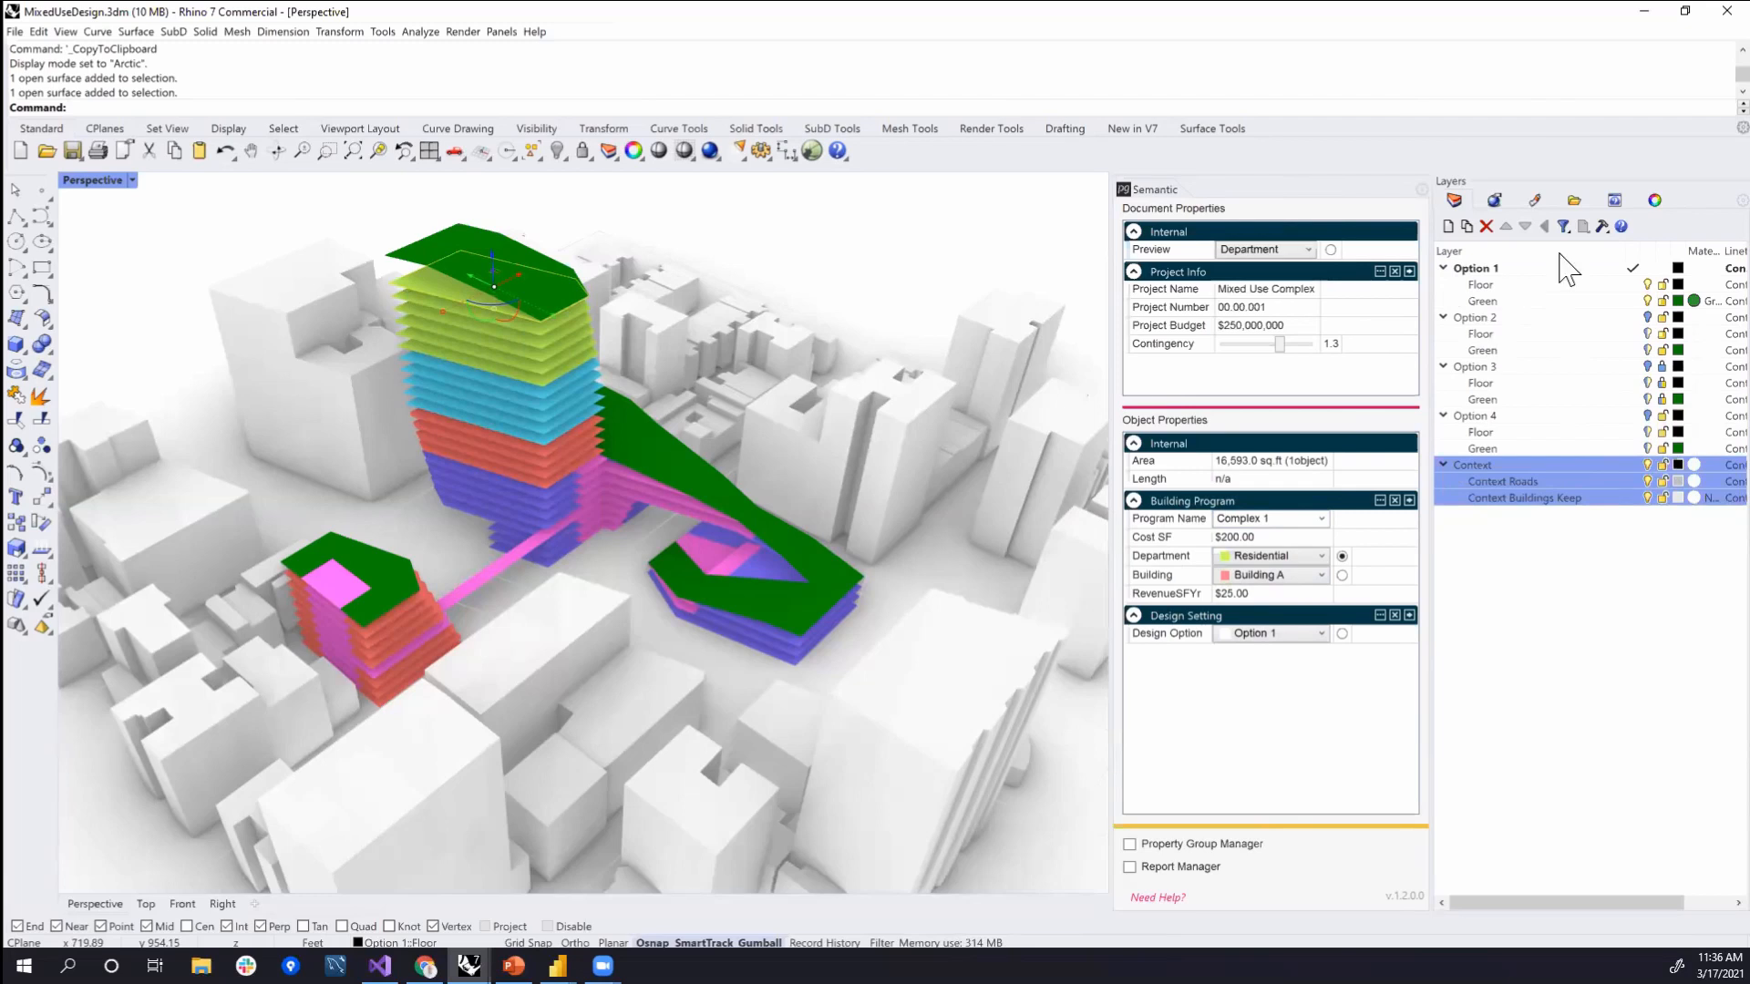
- Show the Option 2 layer, make it current and hide the Option 1 layer
{"action": "left_click", "coordinate": [1647, 317]}
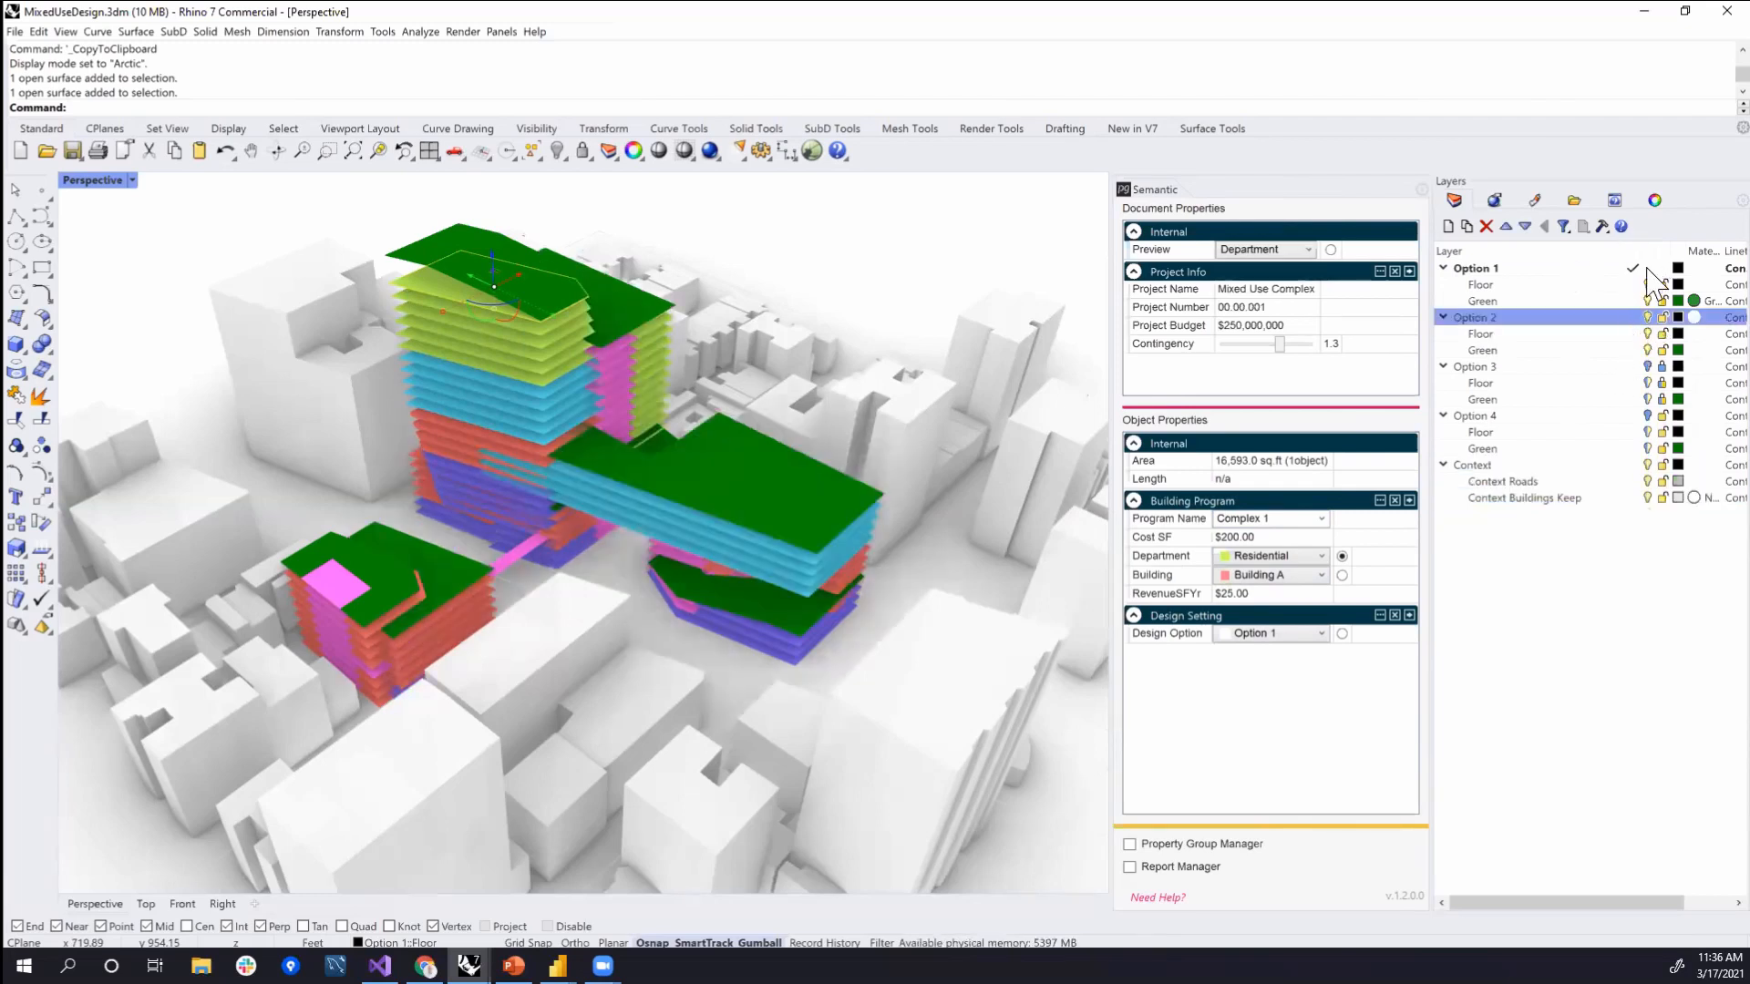
{"action": "left_click", "coordinate": [1633, 318]}
{"action": "left_click", "coordinate": [1647, 268]}
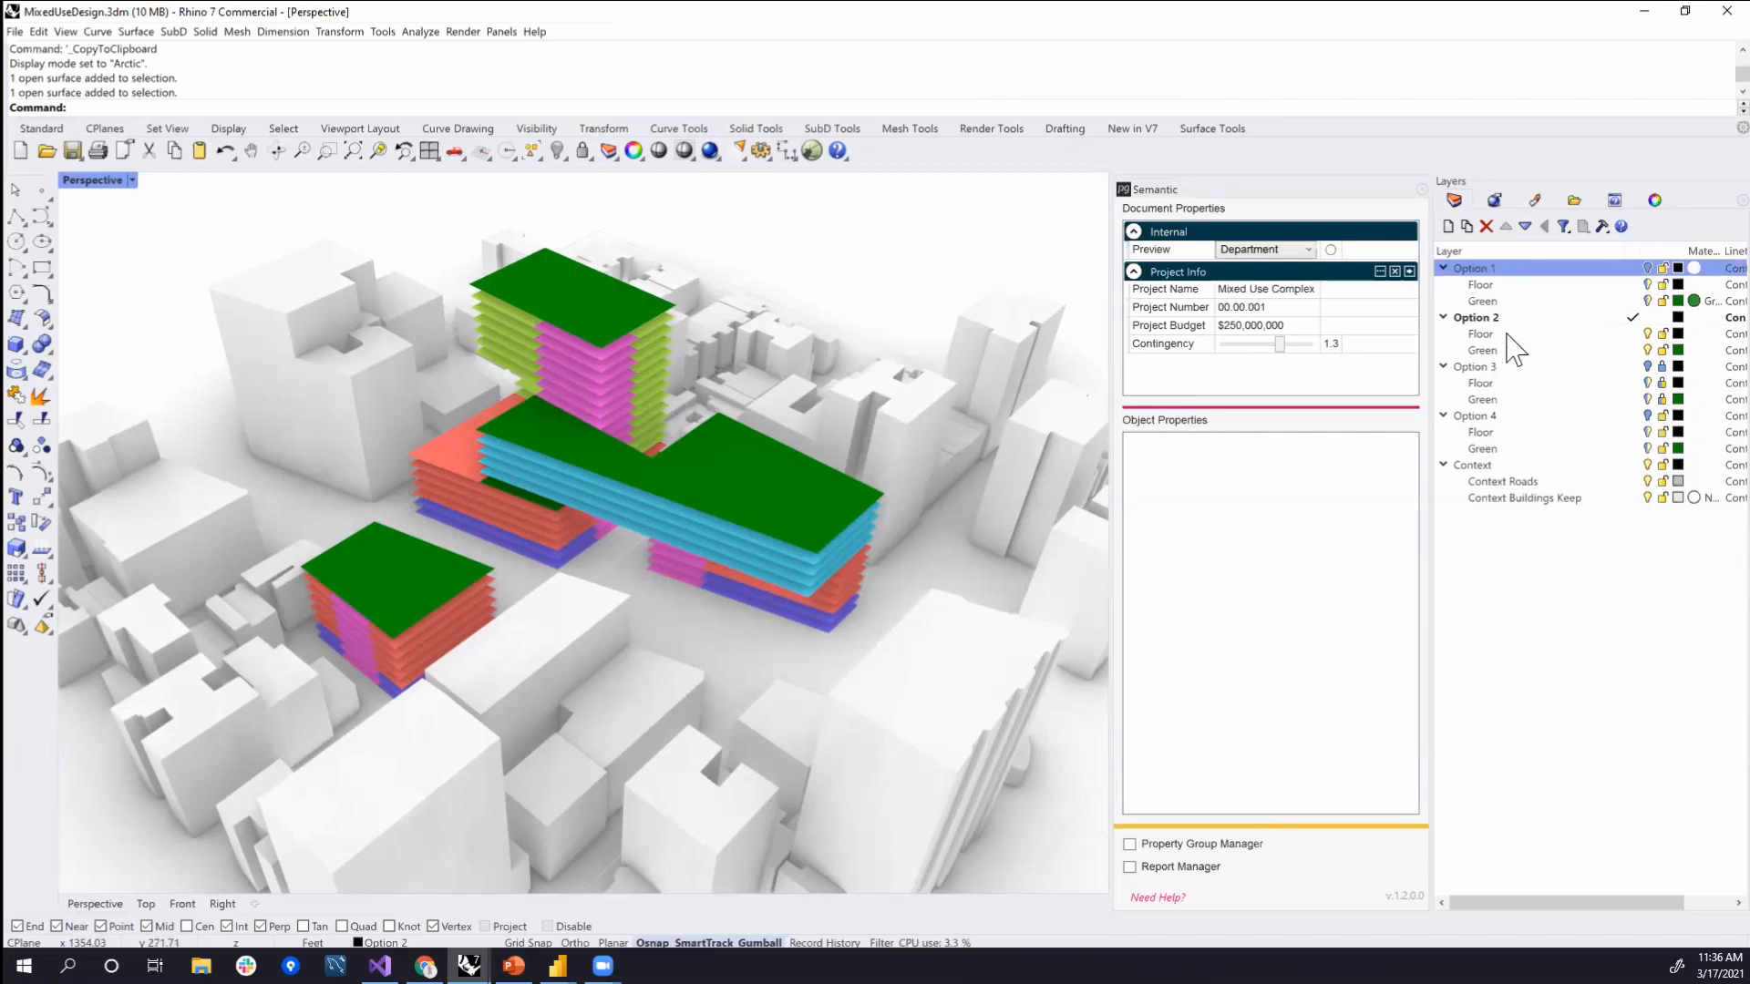
{"action": "left_click", "coordinate": [779, 497]}
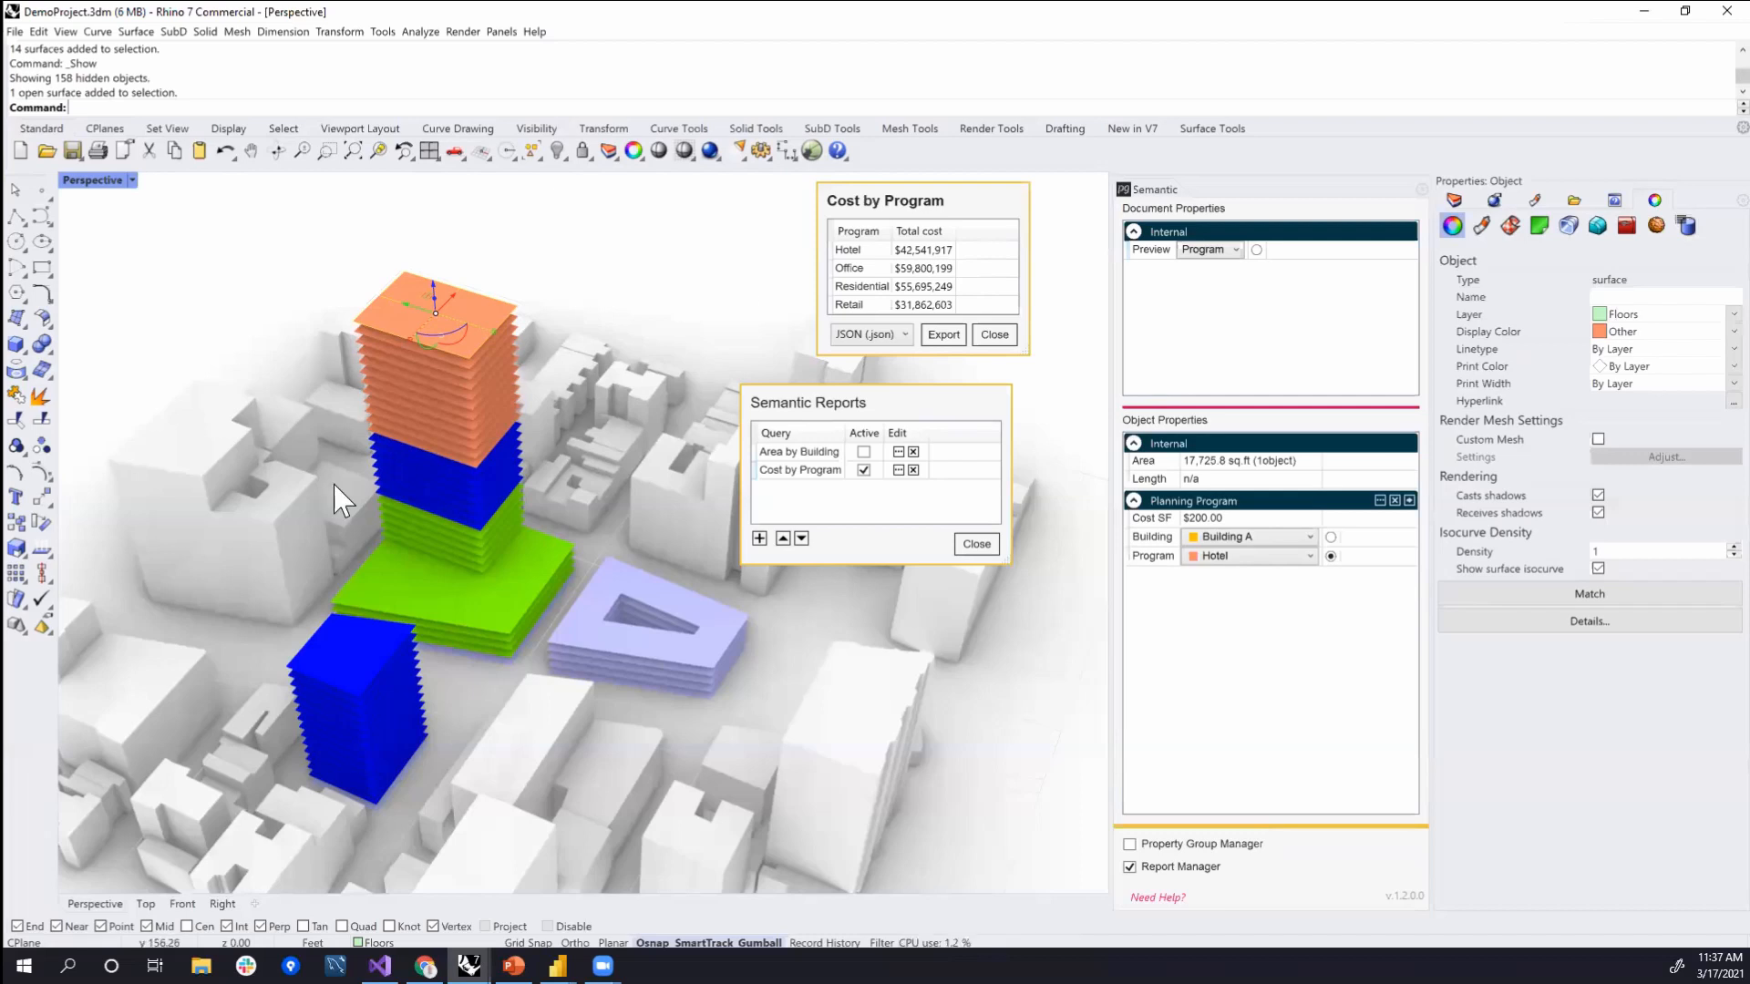
- In the DemoProject model, examine the properties of a podium floor and an office floor in the Building A tower
{"action": "right_click_drag", "start_coordinate": [550, 545], "coordinate": [491, 594]}
{"action": "scroll", "coordinate": [491, 594], "scroll_direction": "up", "scroll_amount": 5}
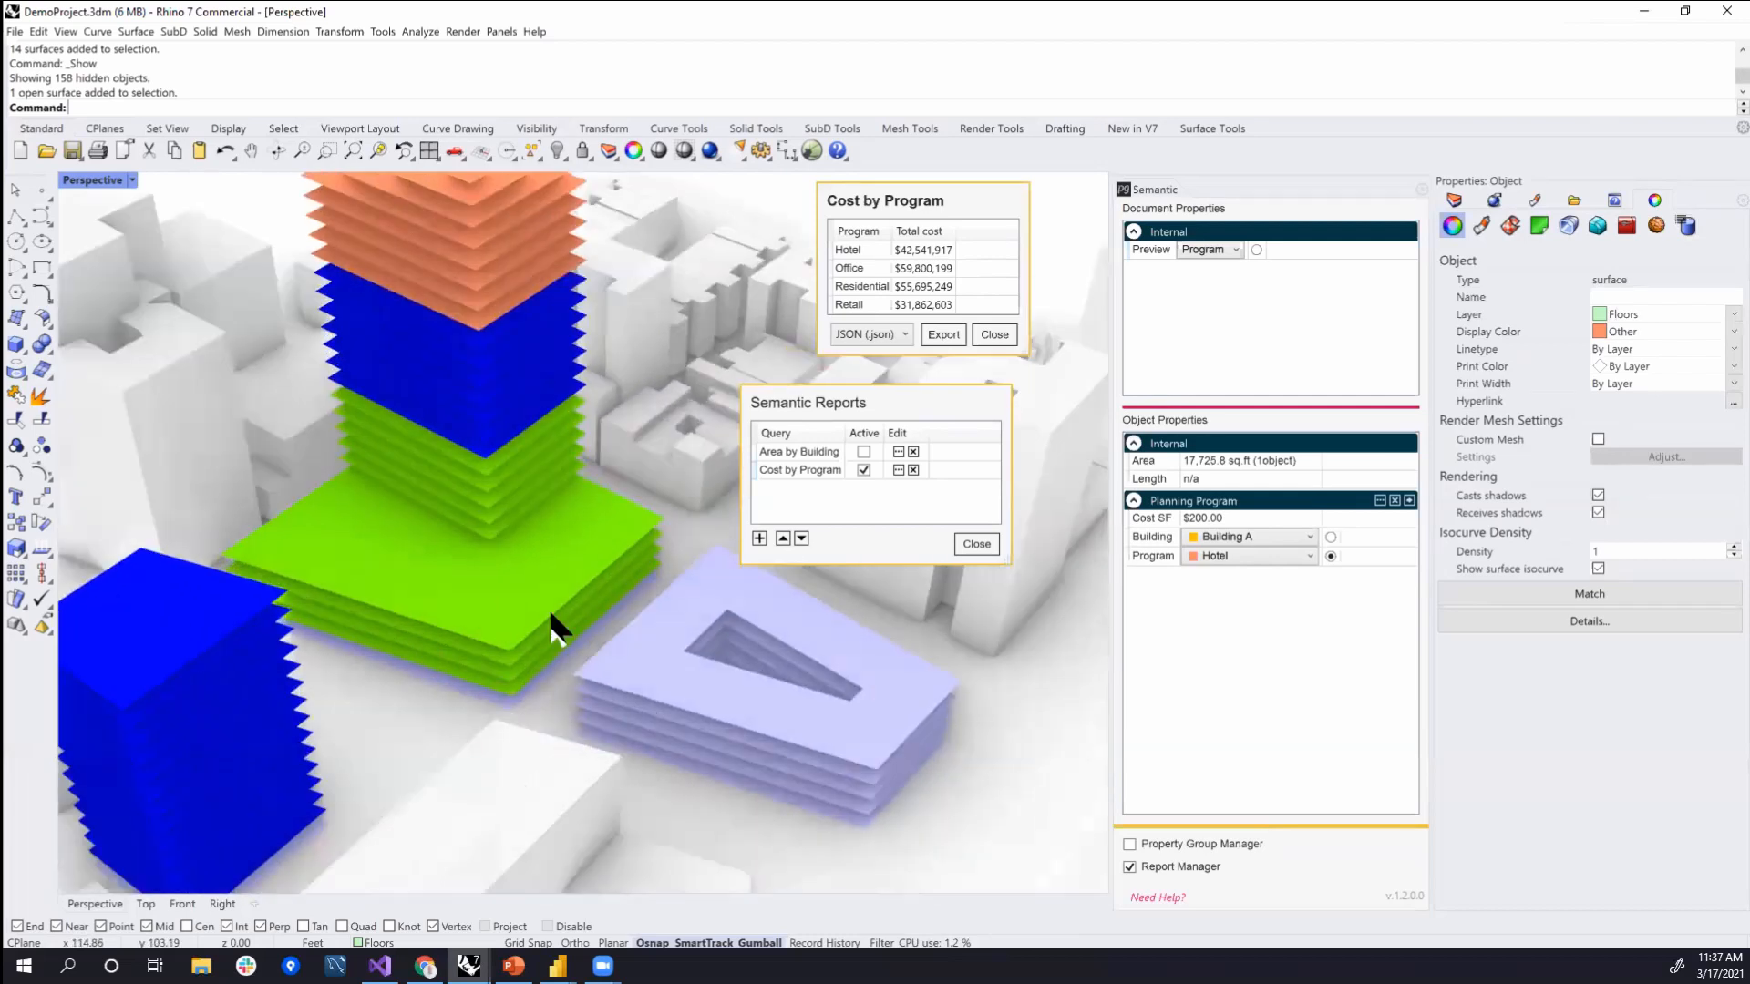
{"action": "left_click", "coordinate": [560, 609]}
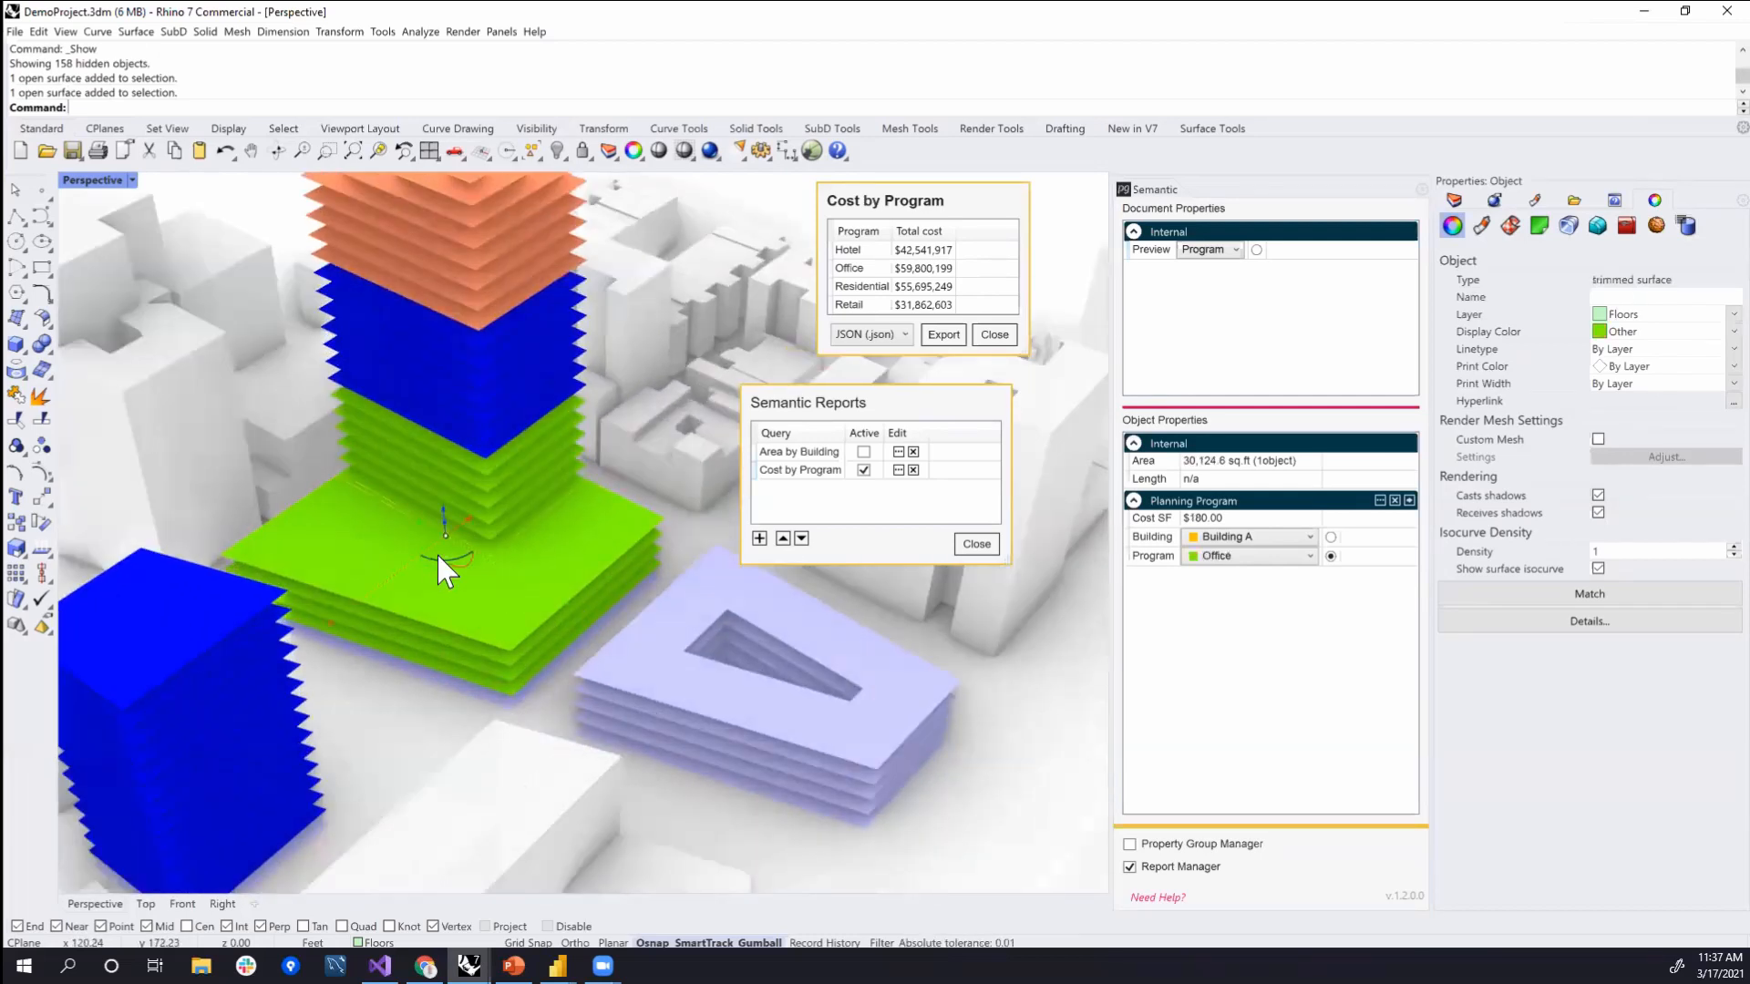
{"action": "scroll", "coordinate": [440, 558], "scroll_direction": "up", "scroll_amount": 3}
{"action": "right_click_drag", "start_coordinate": [584, 594], "coordinate": [587, 645], "text": "shift"}
{"action": "left_click", "coordinate": [528, 560]}
{"action": "right_click_drag", "start_coordinate": [552, 593], "coordinate": [456, 638], "text": "shift"}
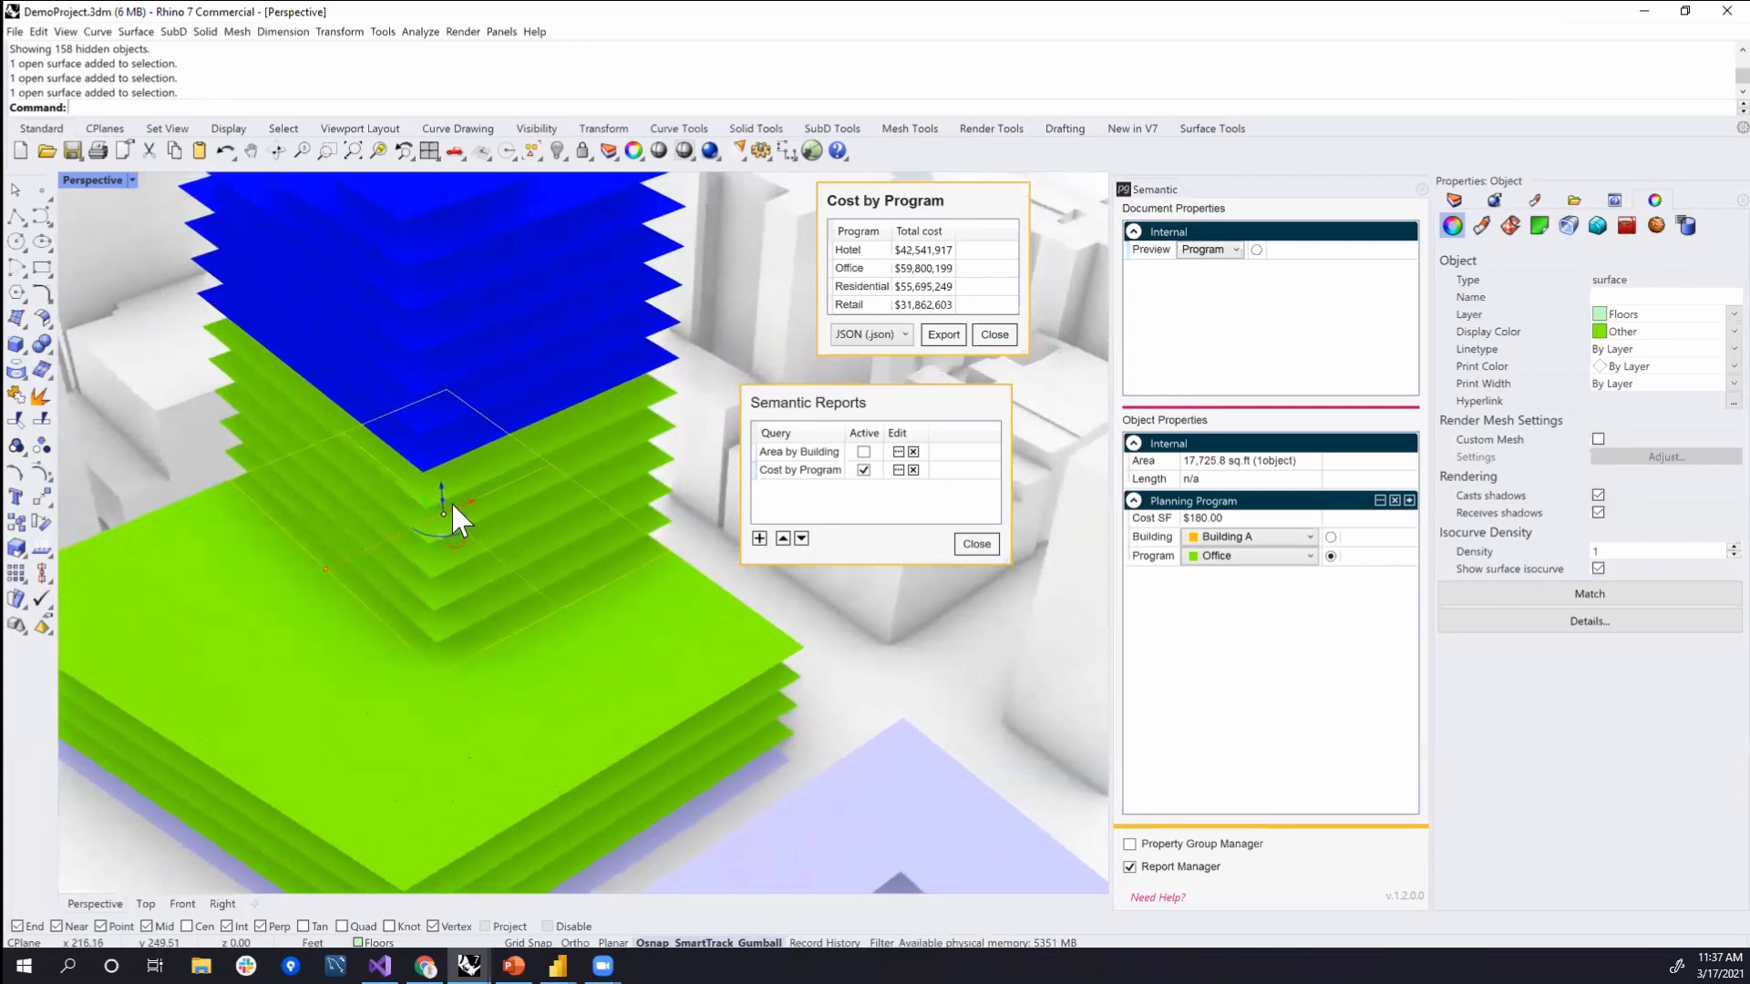
- Set the Program of the two uppermost Building A podium floors to Retail
{"action": "left_click", "coordinate": [501, 745]}
{"action": "right_click_drag", "start_coordinate": [691, 684], "coordinate": [727, 667], "text": "shift"}
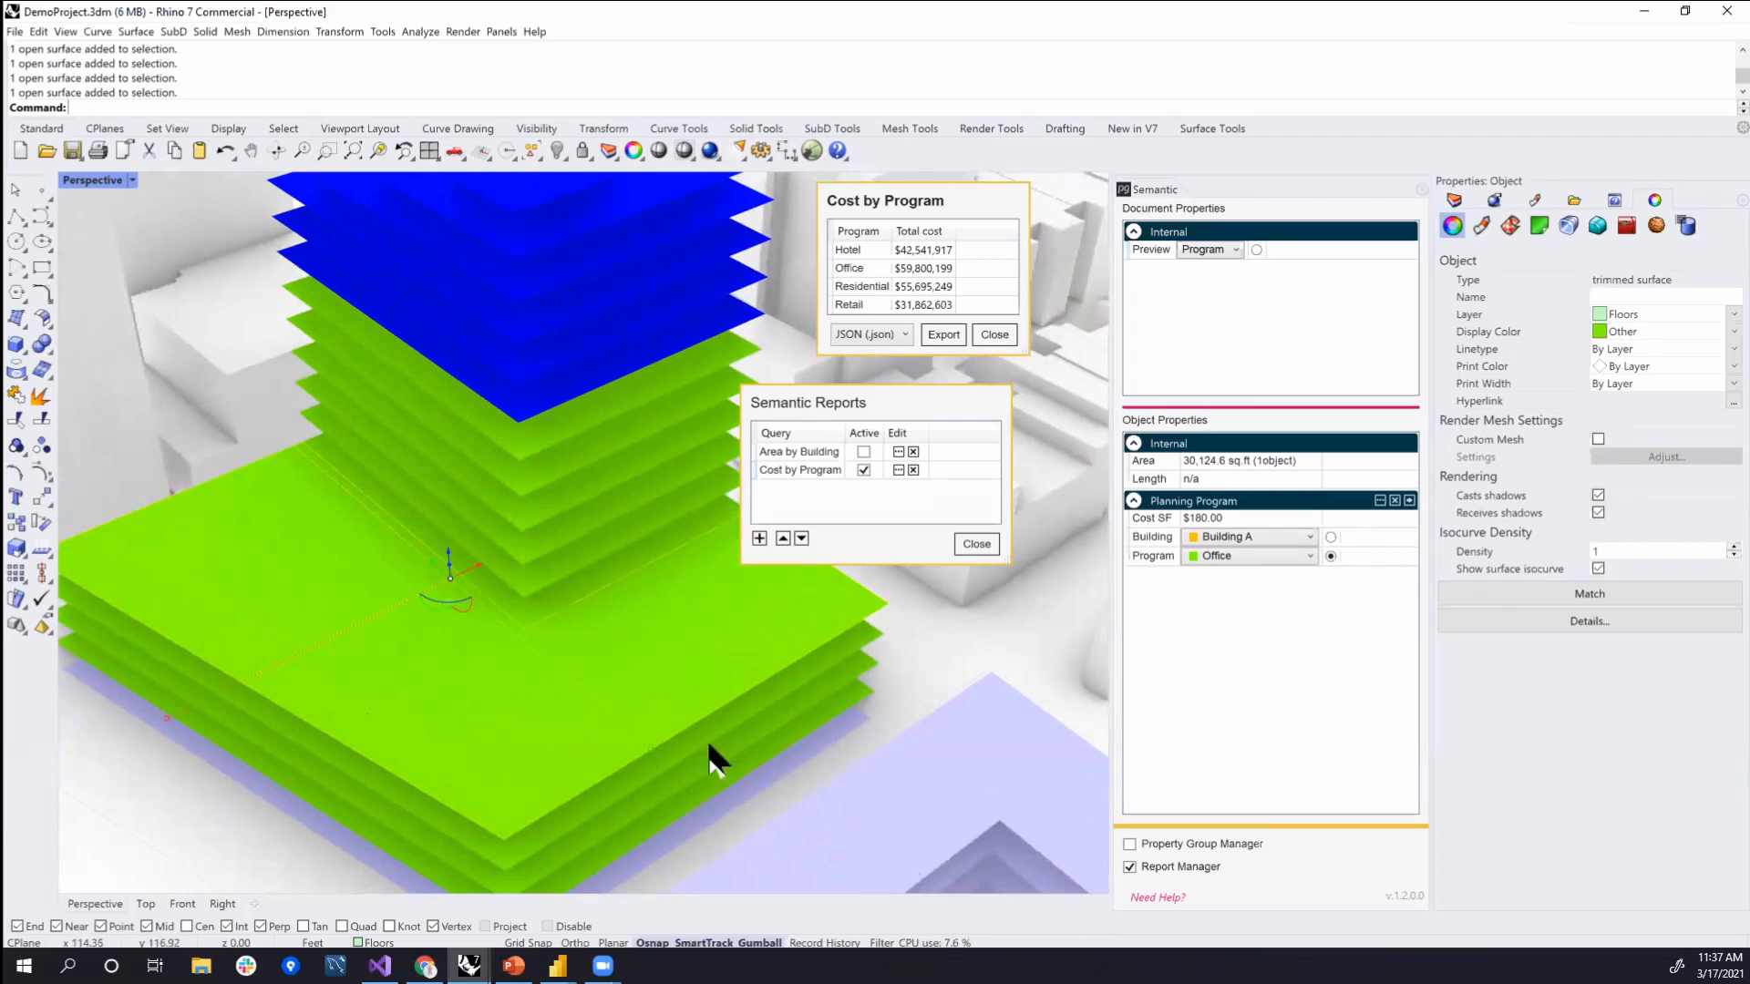
{"action": "left_click", "coordinate": [667, 772], "text": "shift"}
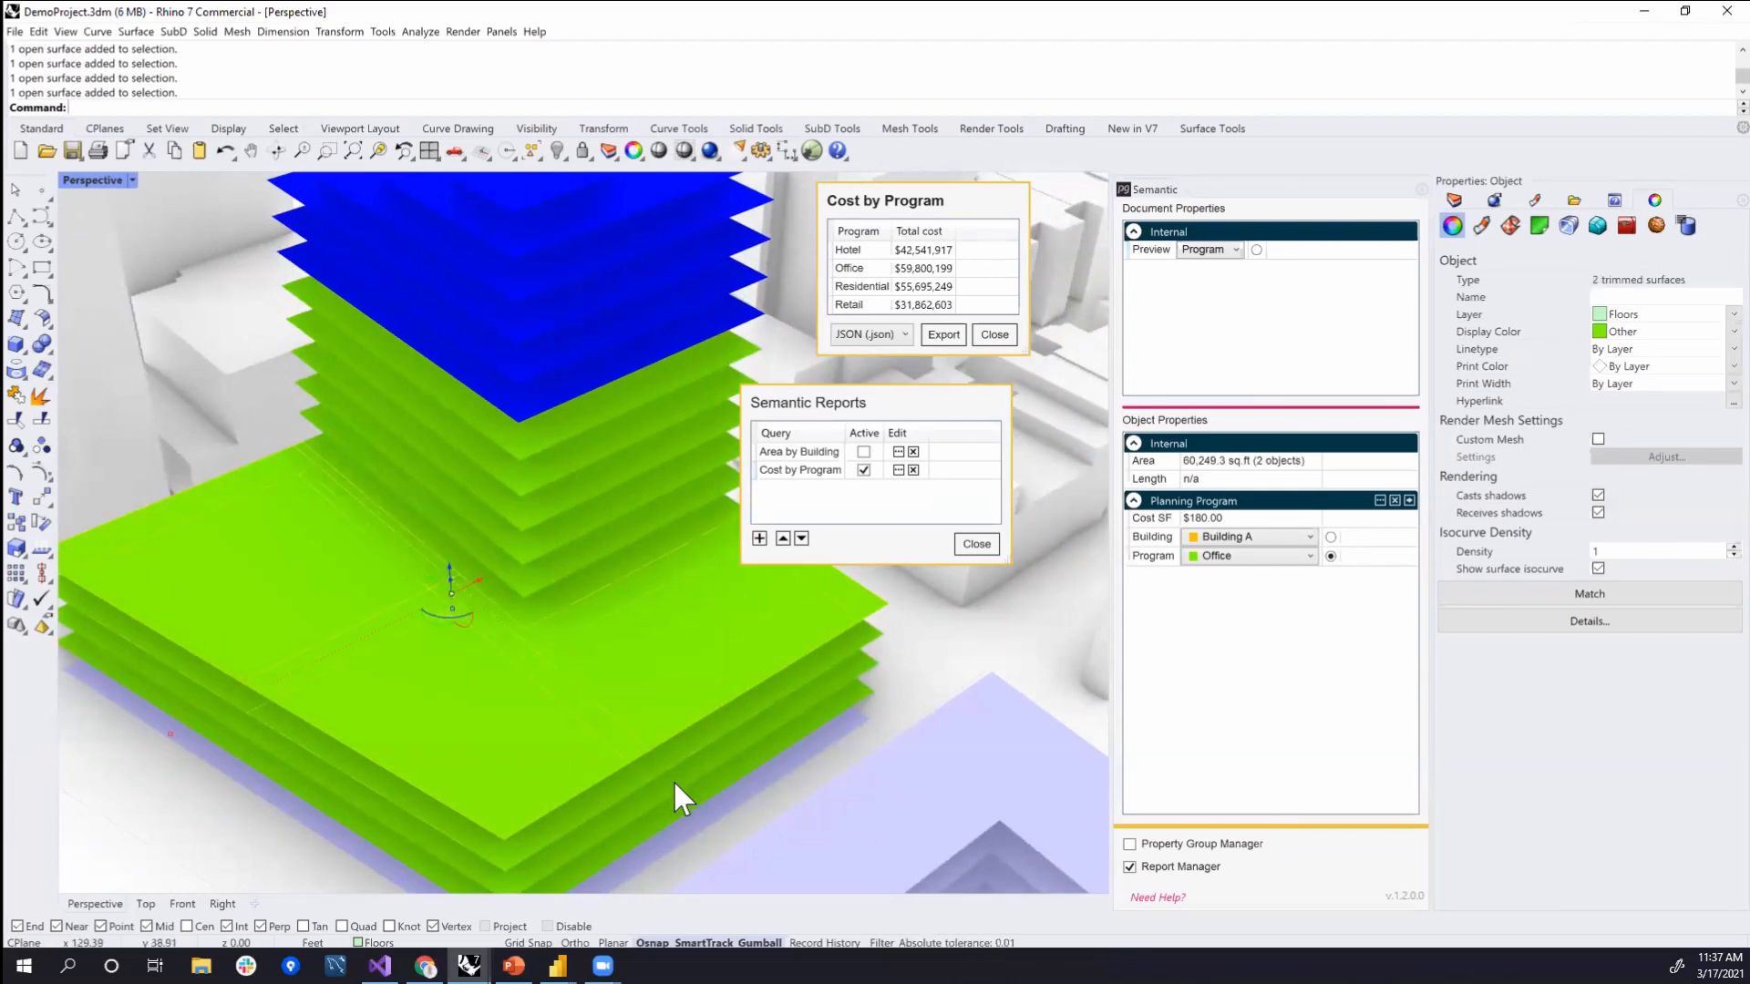
{"action": "left_click", "coordinate": [1249, 541]}
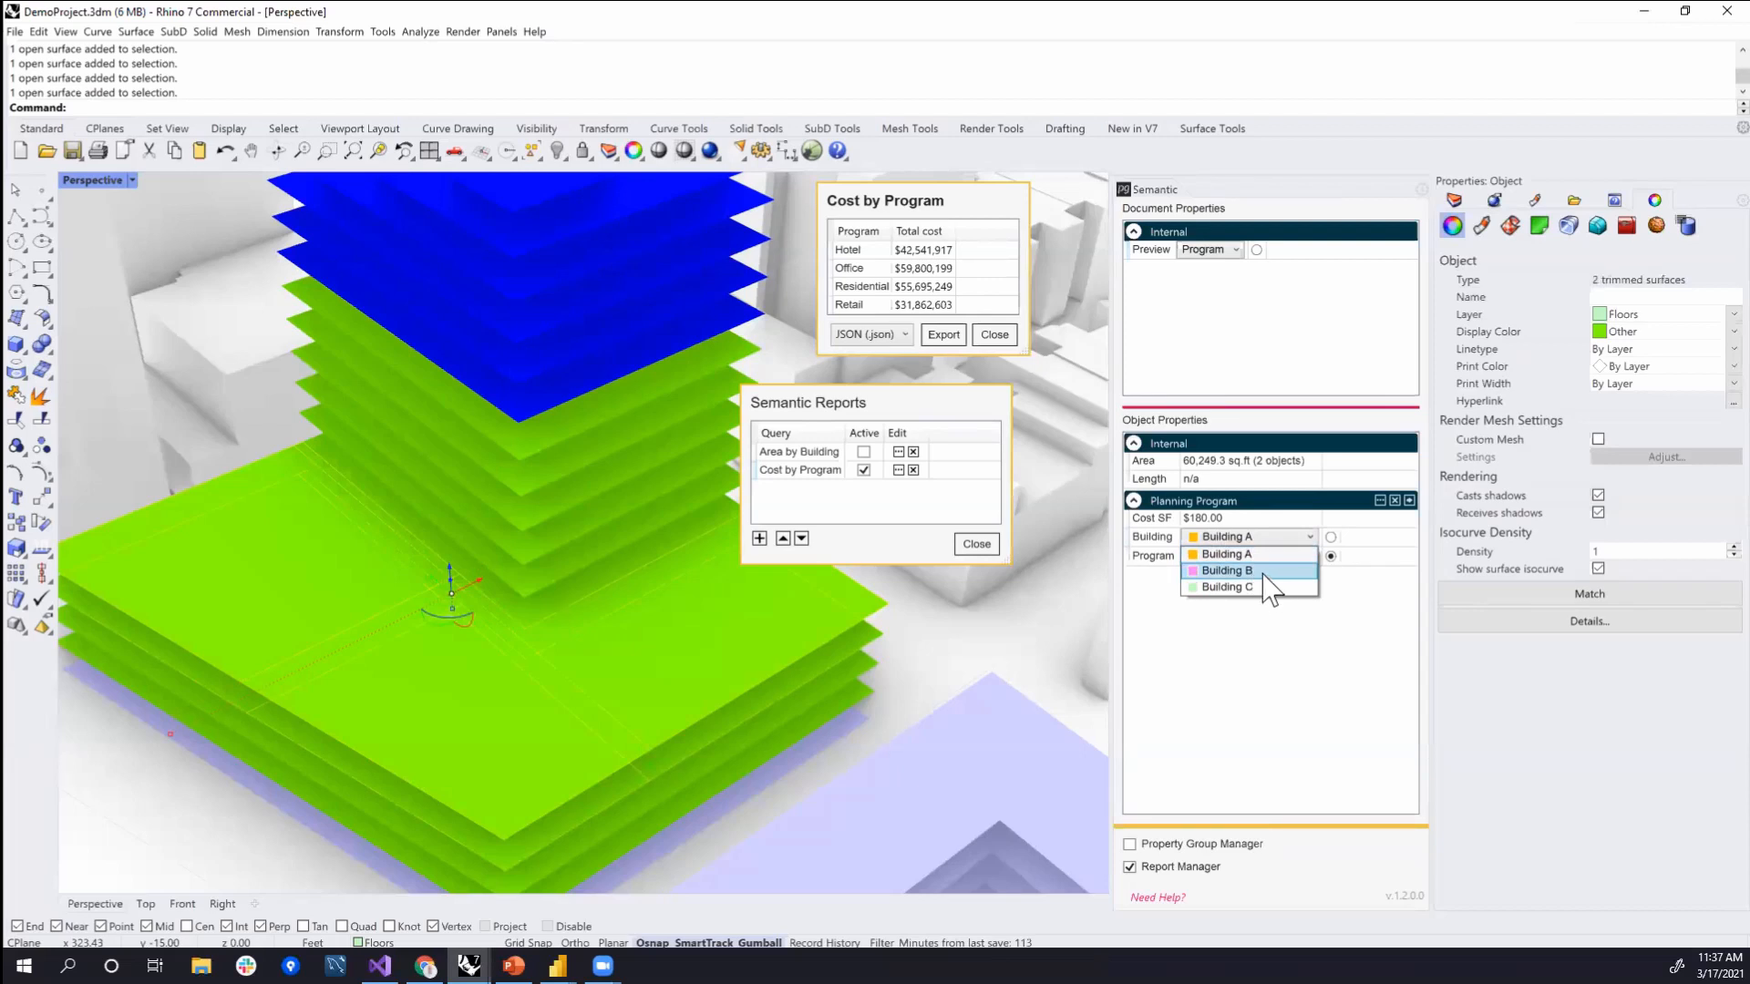
{"action": "left_click", "coordinate": [1291, 655]}
{"action": "left_click", "coordinate": [1247, 556]}
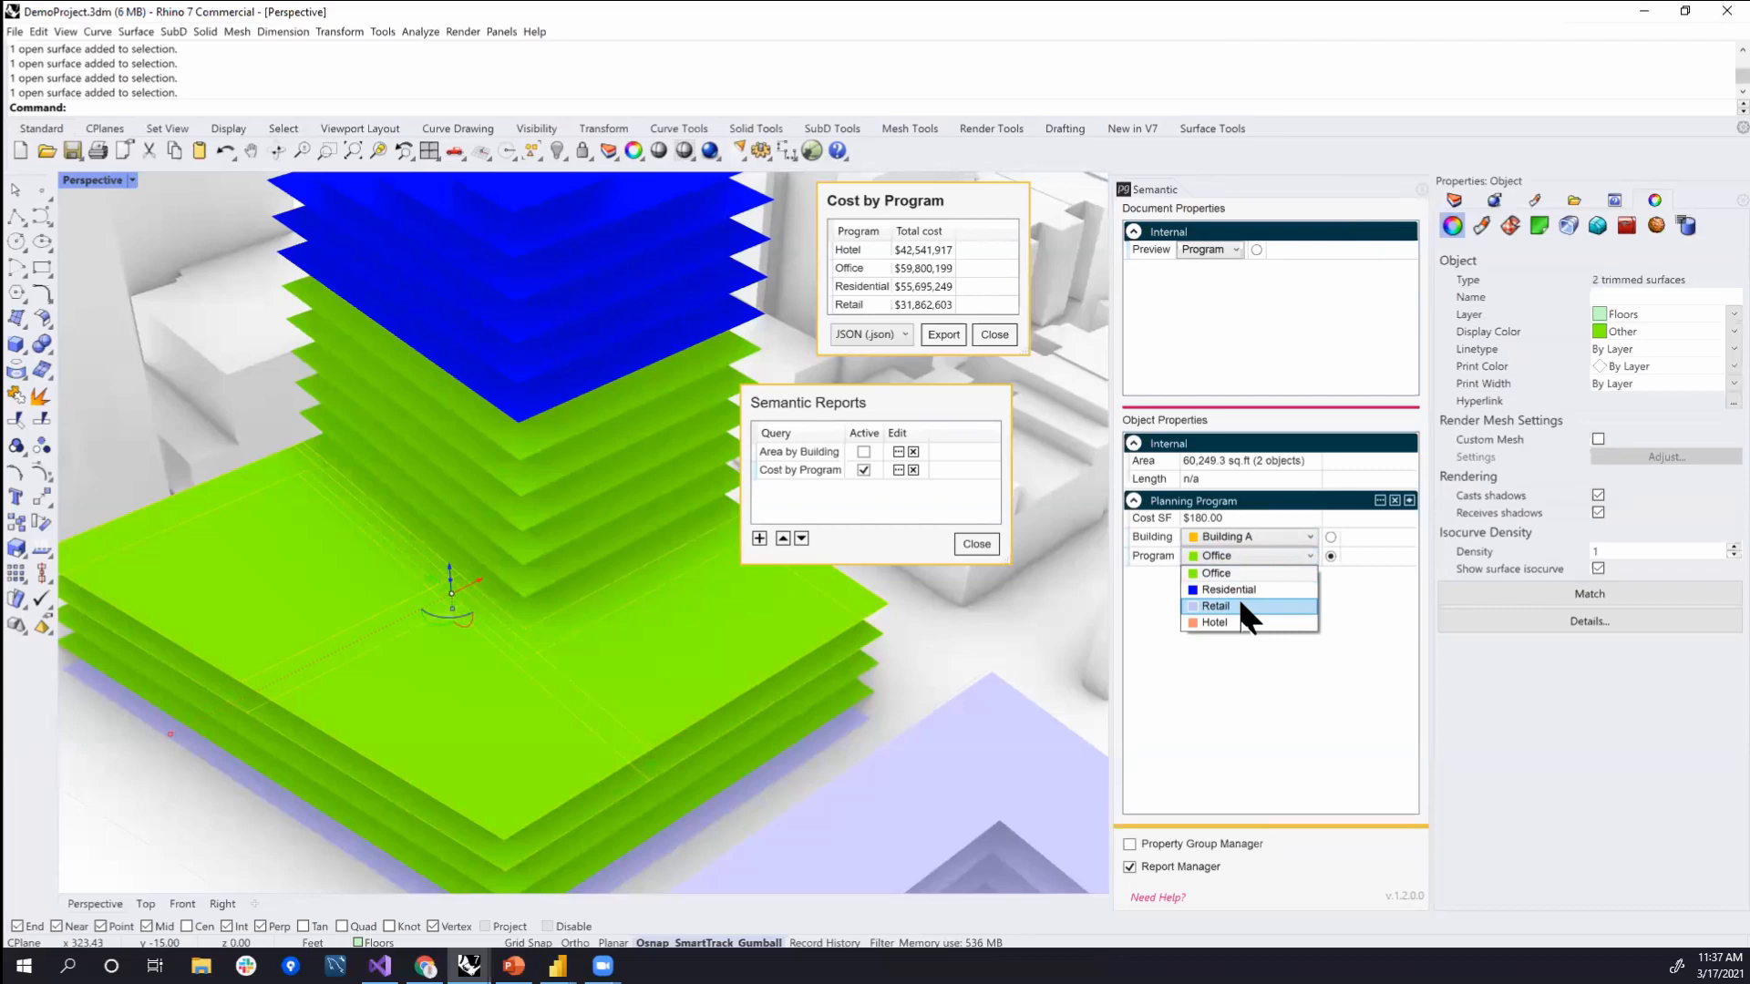
{"action": "left_click", "coordinate": [1216, 606]}
{"action": "scroll", "coordinate": [446, 706], "scroll_direction": "down", "scroll_amount": 5}
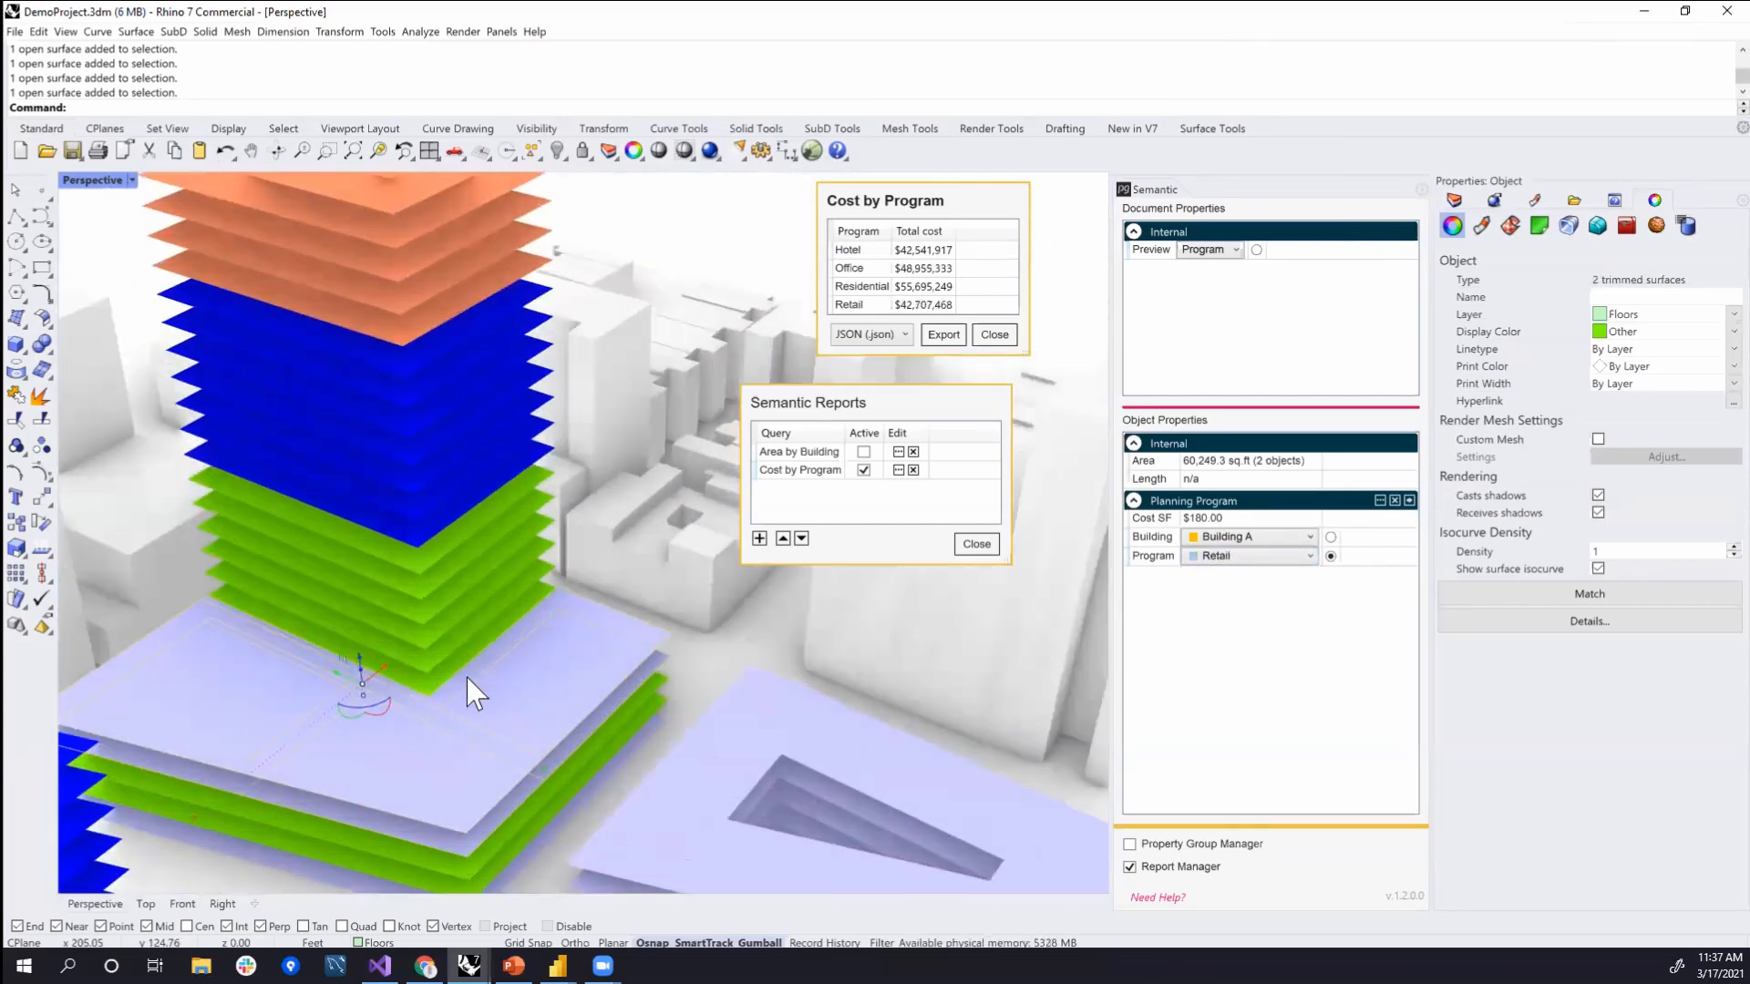
{"action": "scroll", "coordinate": [466, 678], "scroll_direction": "up", "scroll_amount": 2}
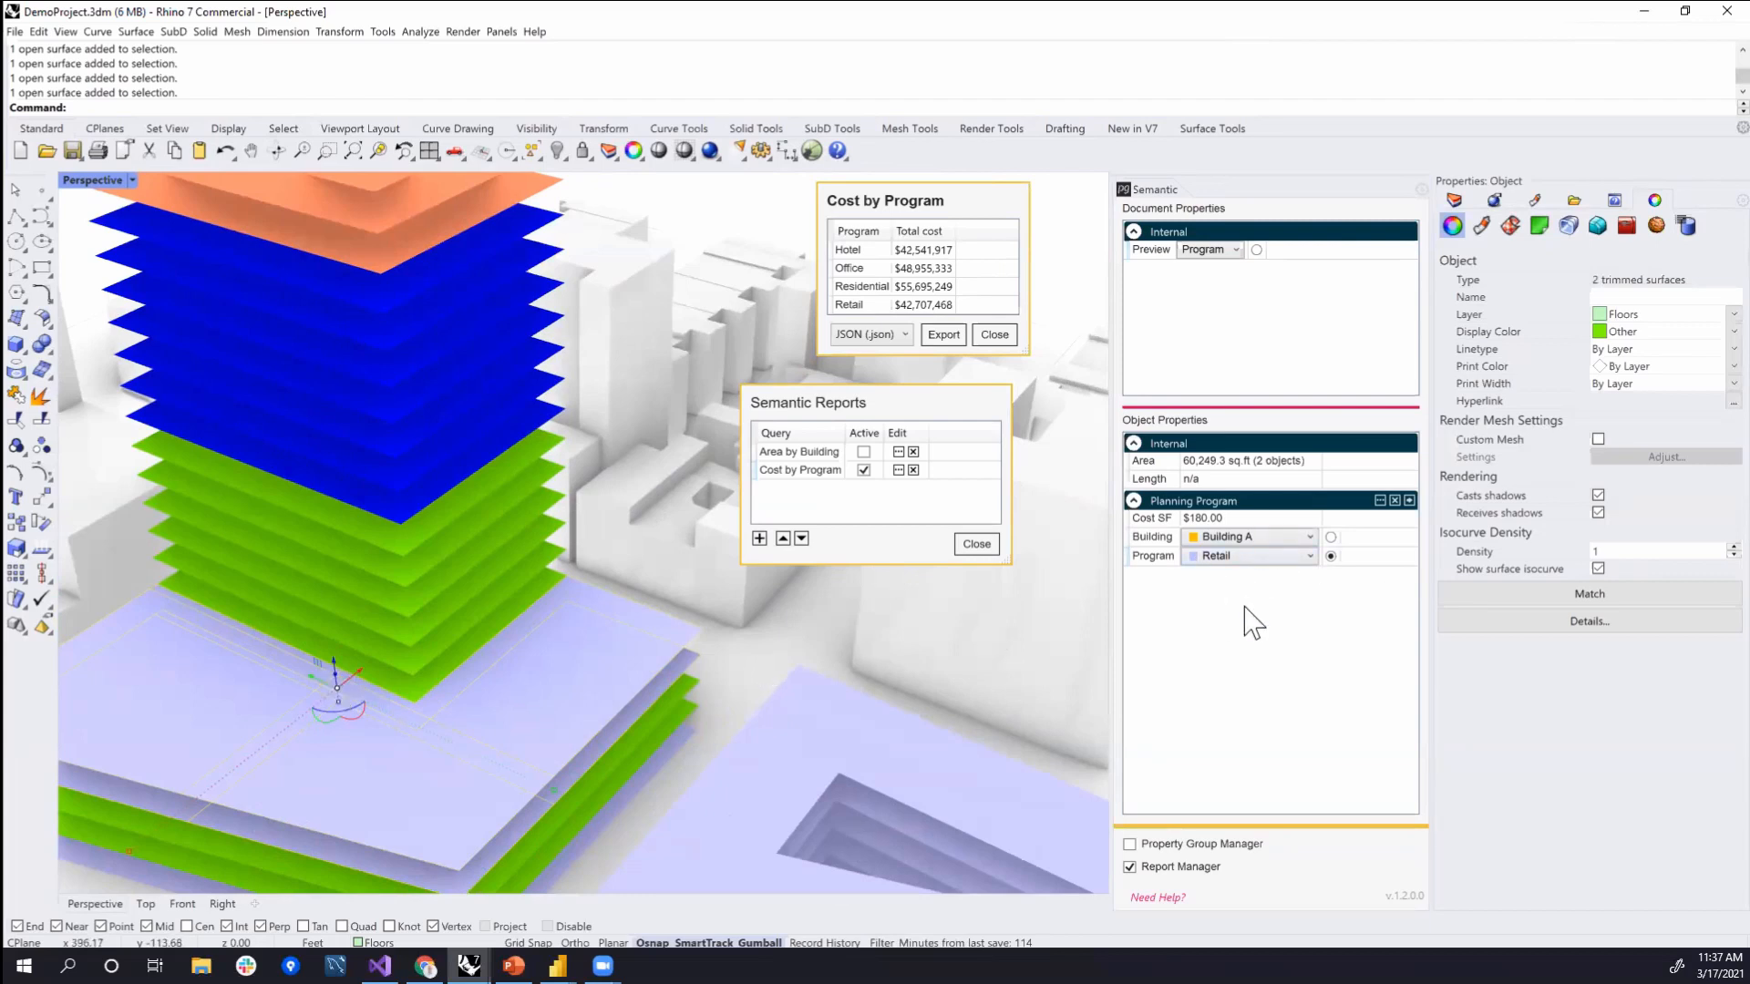
{"action": "scroll", "coordinate": [523, 530], "scroll_direction": "down", "scroll_amount": 3}
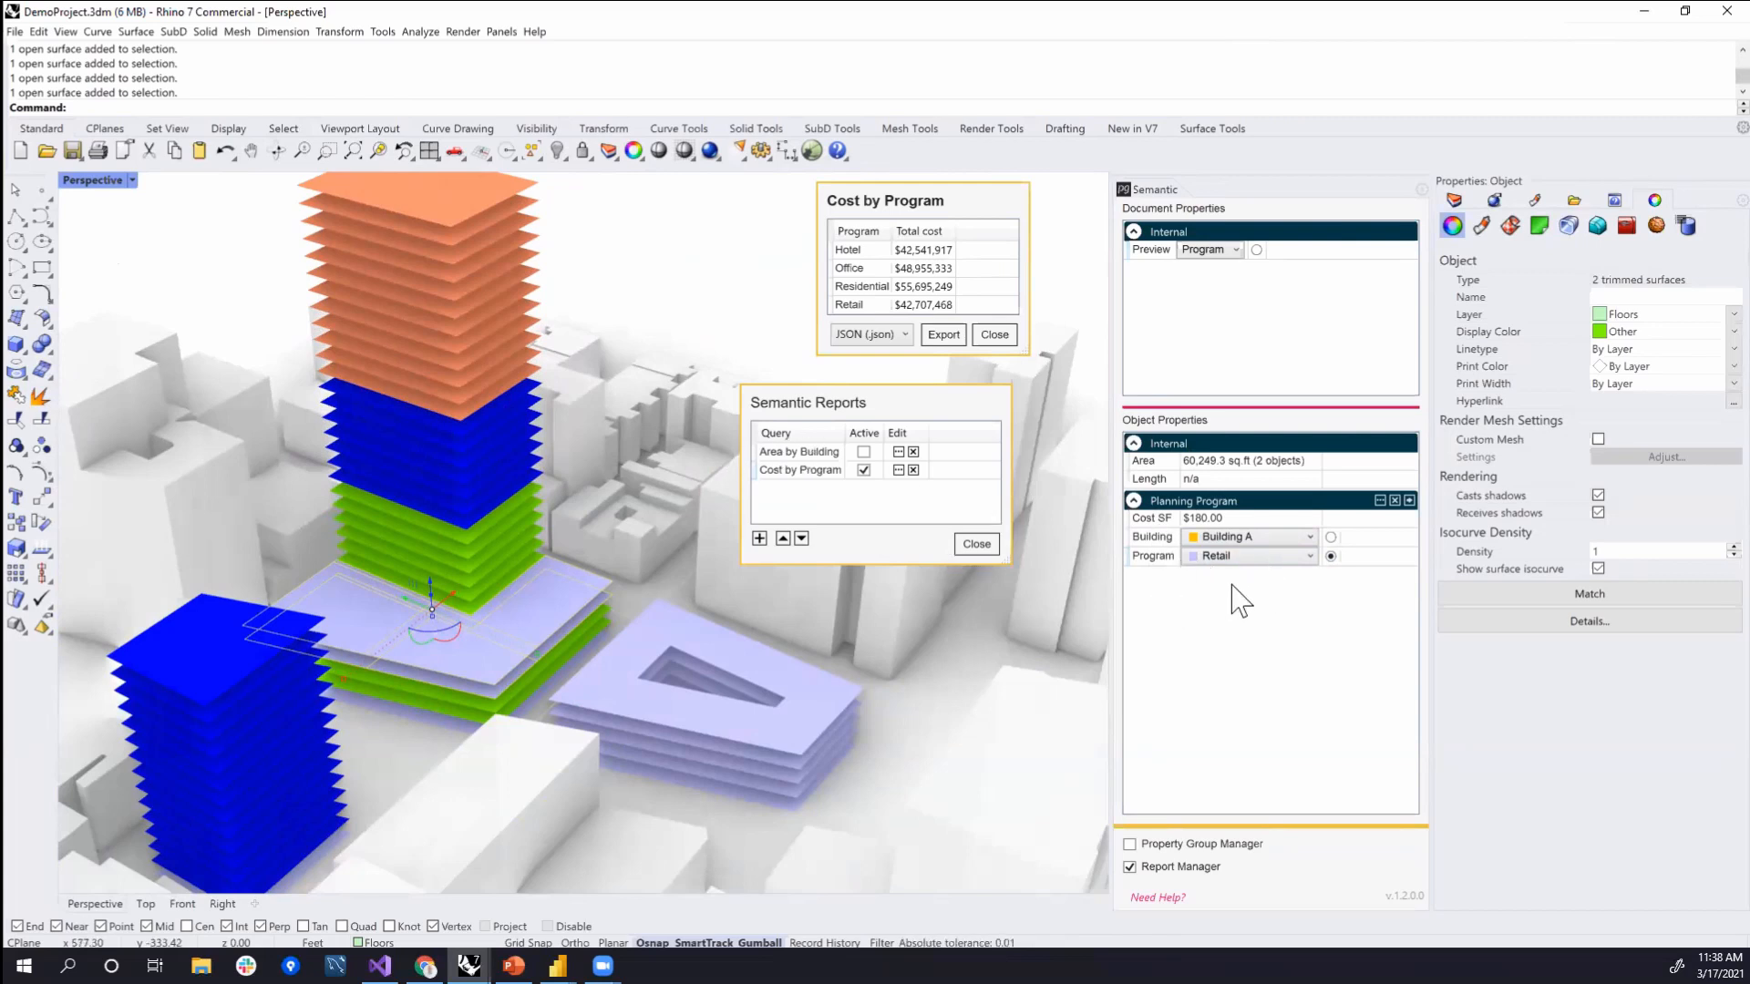
{"action": "right_click_drag", "start_coordinate": [594, 540], "coordinate": [589, 500]}
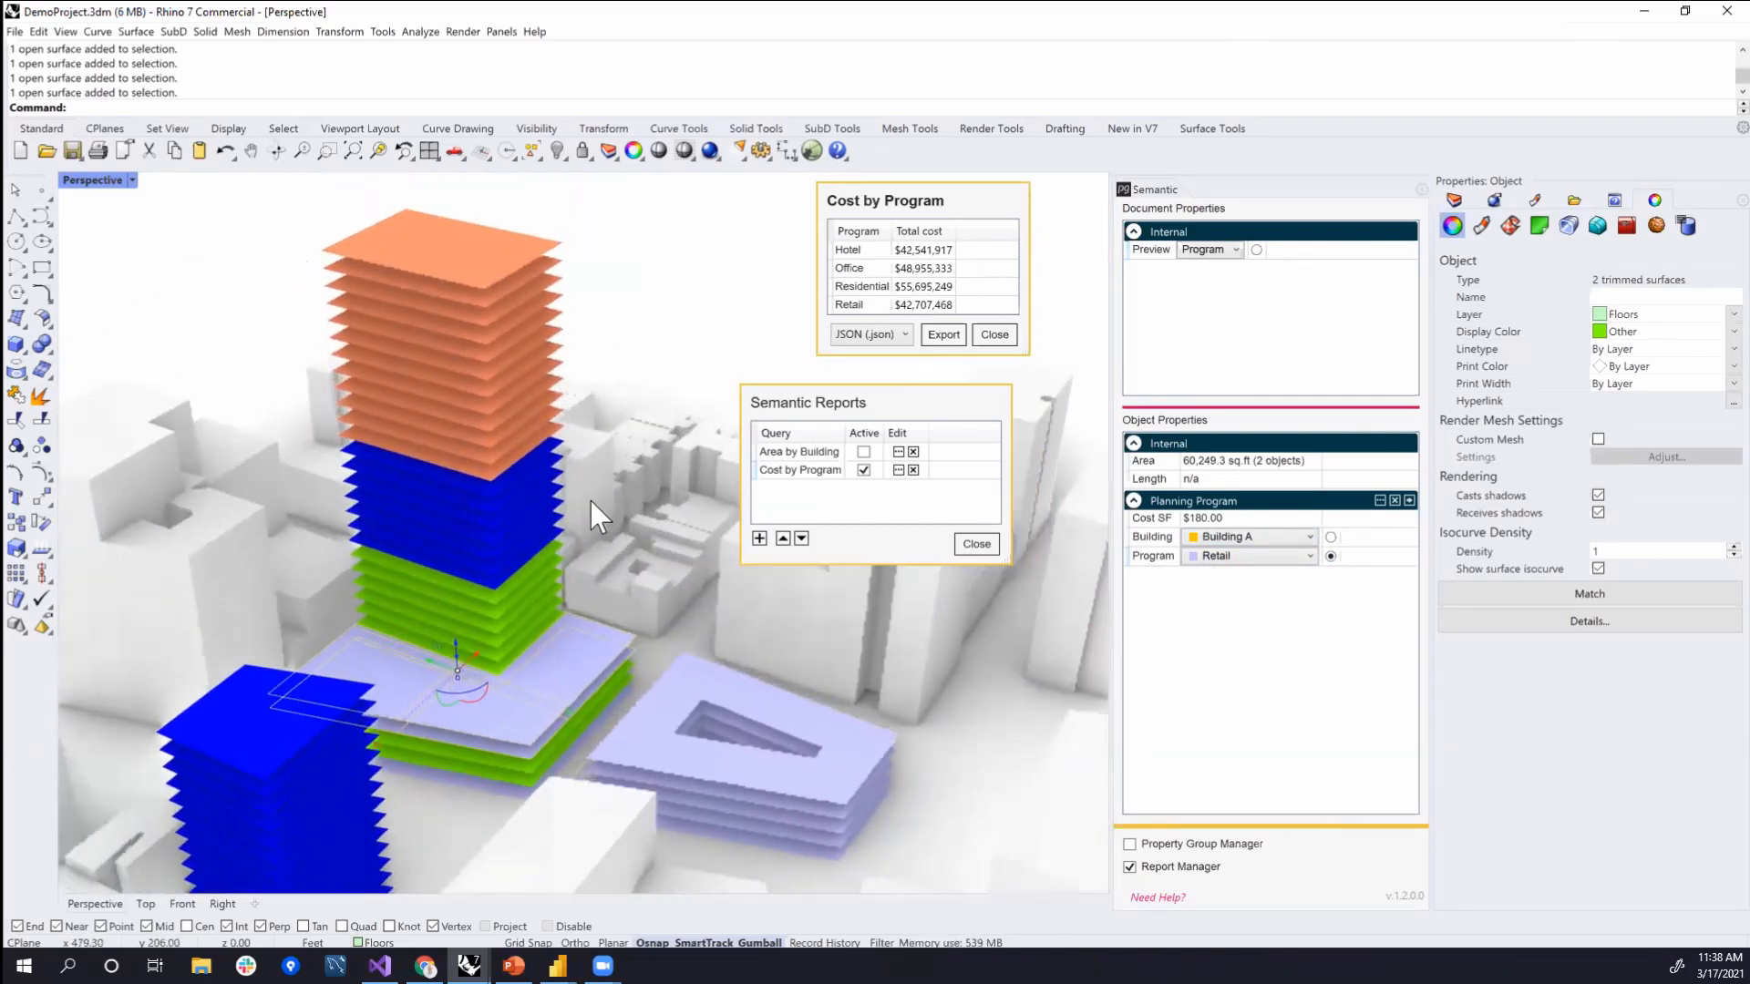
{"action": "scroll", "coordinate": [438, 251], "scroll_direction": "up", "scroll_amount": 5}
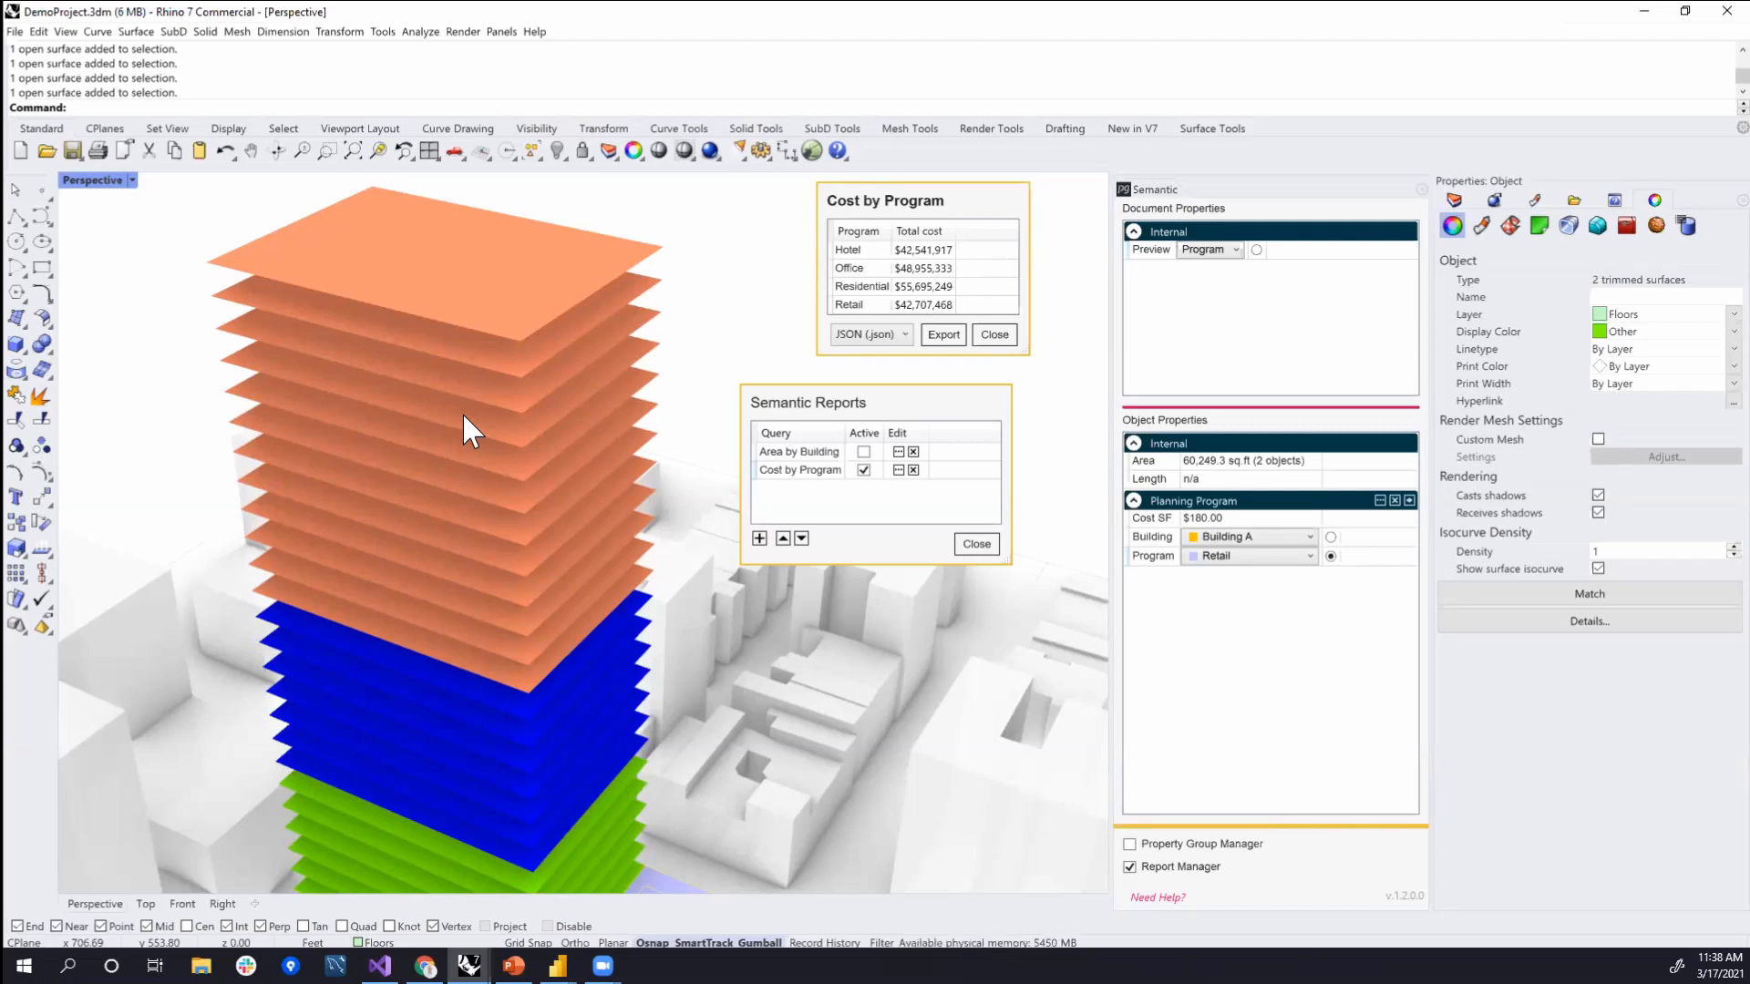
{"action": "scroll", "coordinate": [657, 316], "scroll_direction": "down", "scroll_amount": 8}
{"action": "right_click_drag", "start_coordinate": [594, 443], "coordinate": [554, 421], "text": "shift"}
- Clear the selection and close both the Cost by Program report and the Semantic Reports list
{"action": "left_click", "coordinate": [667, 296]}
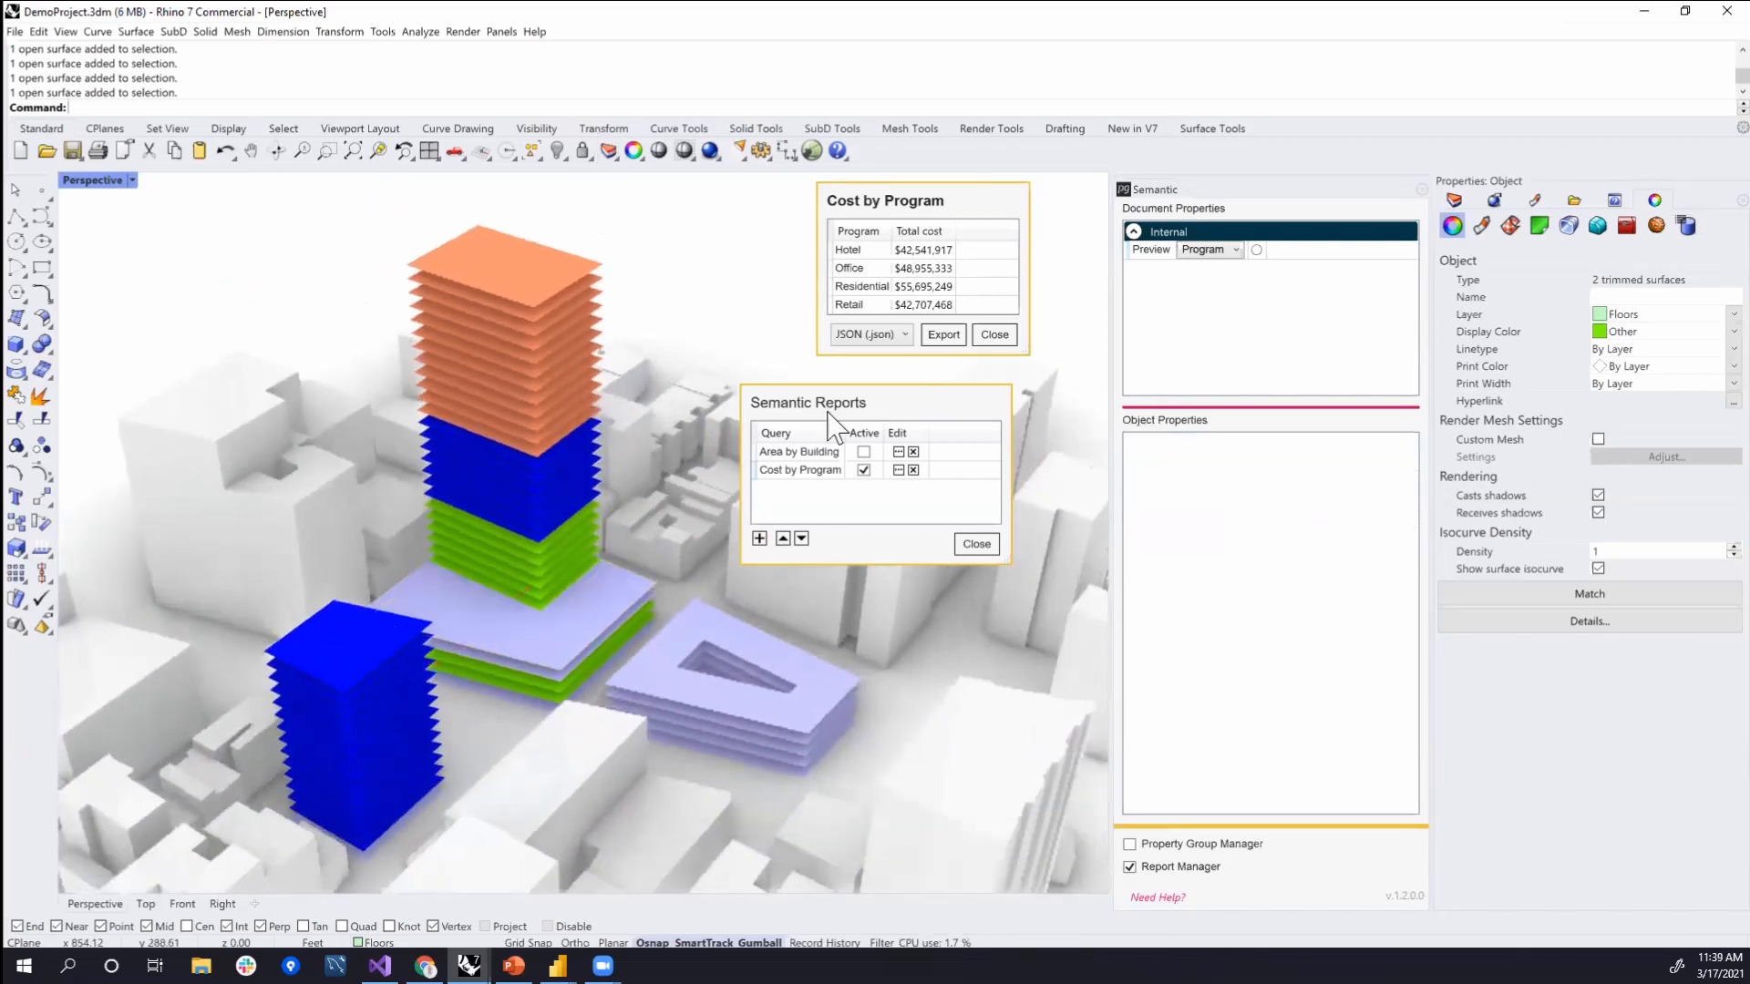
{"action": "left_click", "coordinate": [994, 342]}
{"action": "left_click", "coordinate": [976, 544]}
{"action": "right_click_drag", "start_coordinate": [817, 422], "coordinate": [816, 425]}
{"action": "scroll", "coordinate": [816, 425], "scroll_direction": "down", "scroll_amount": 5}
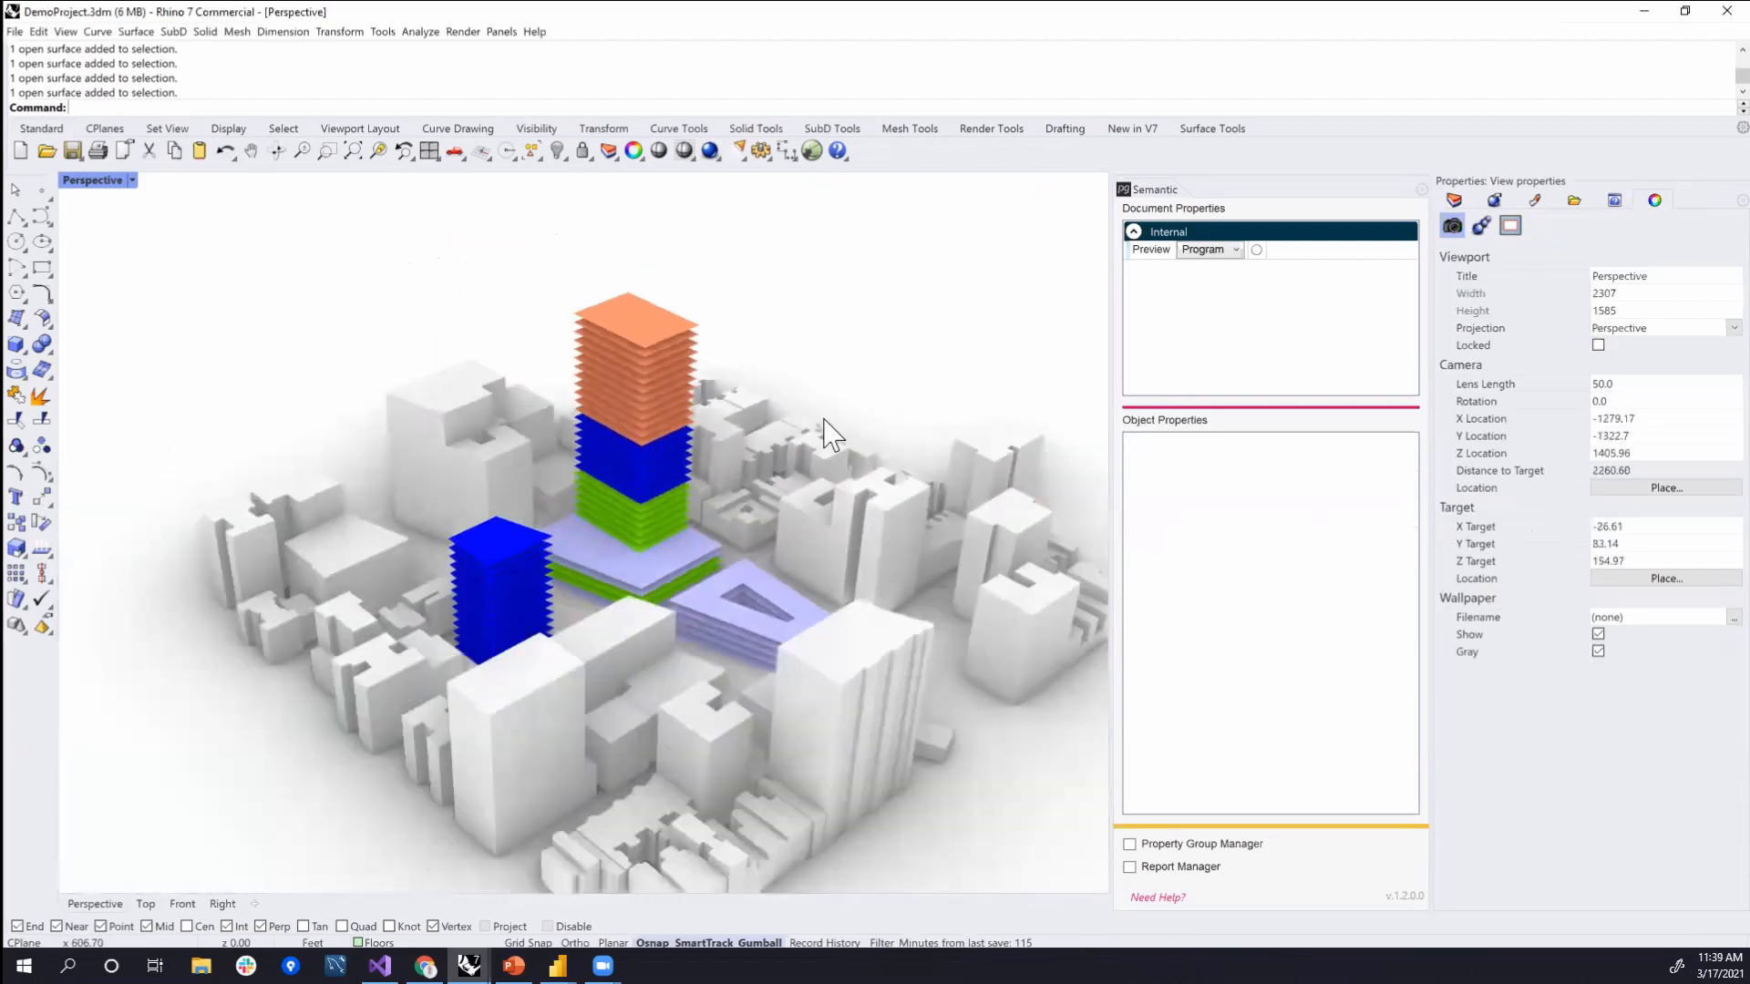
{"action": "scroll", "coordinate": [735, 390], "scroll_direction": "up", "scroll_amount": 5}
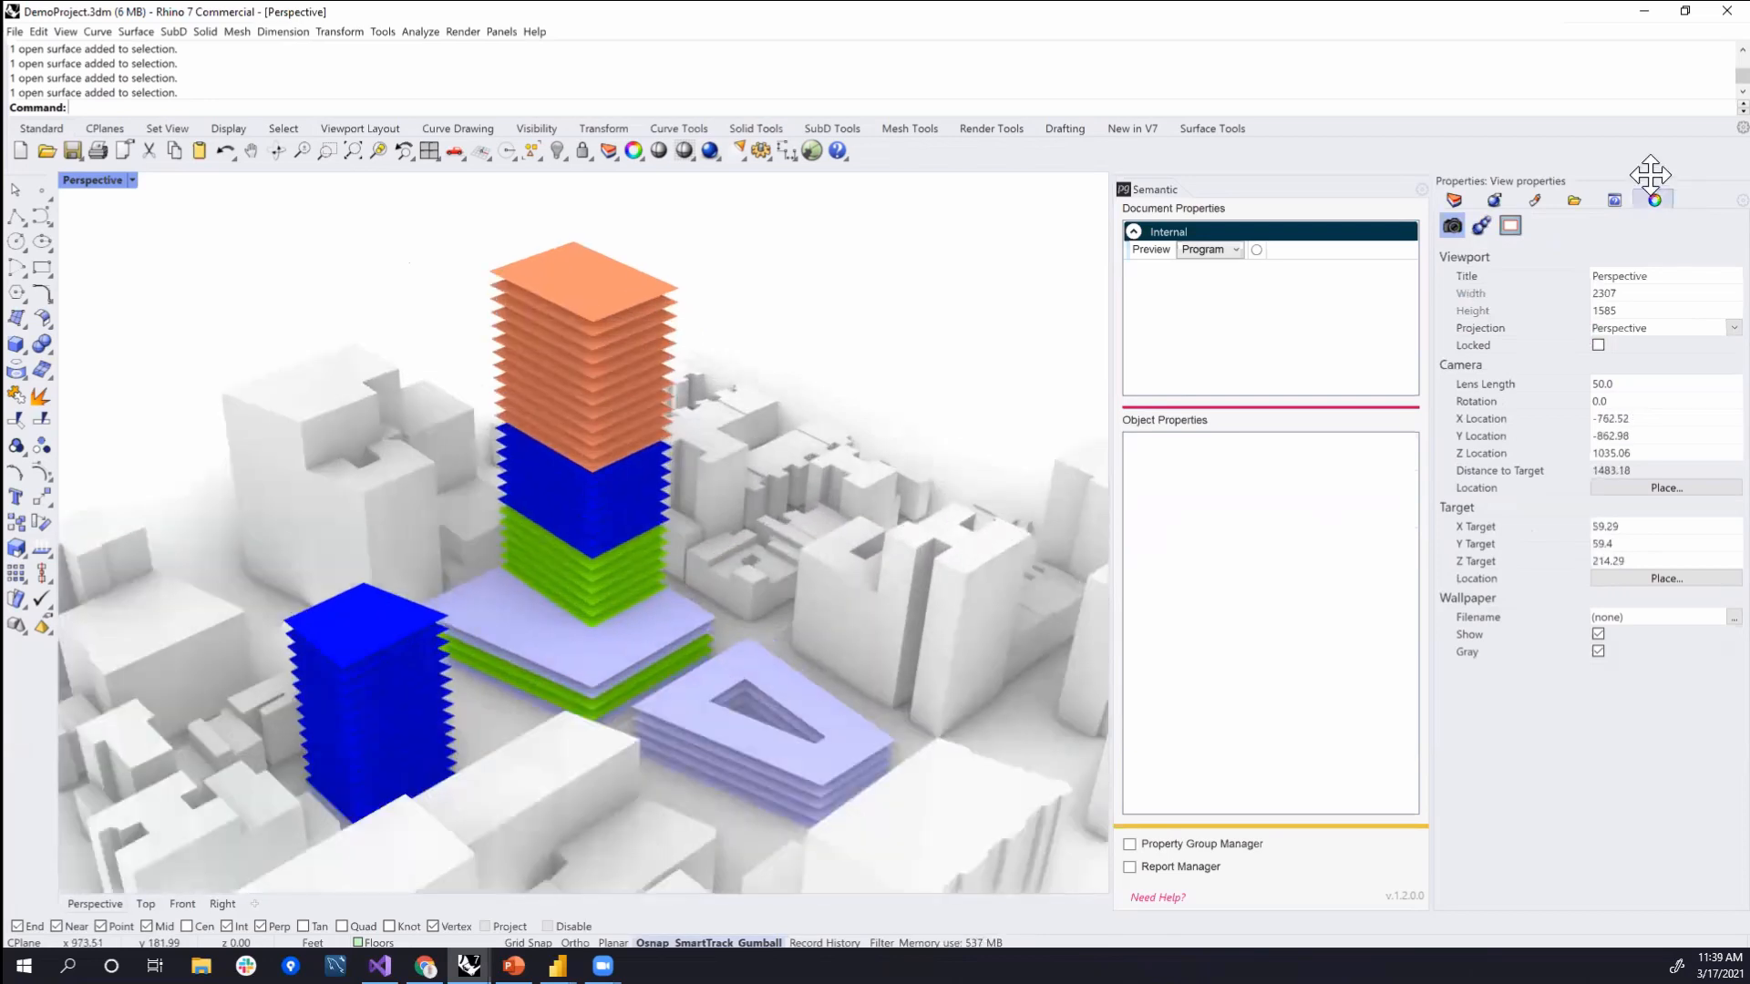
- Make Layer 03 the current layer, hide the Floors layer and show the Design Mass layer
{"action": "left_click", "coordinate": [1464, 202]}
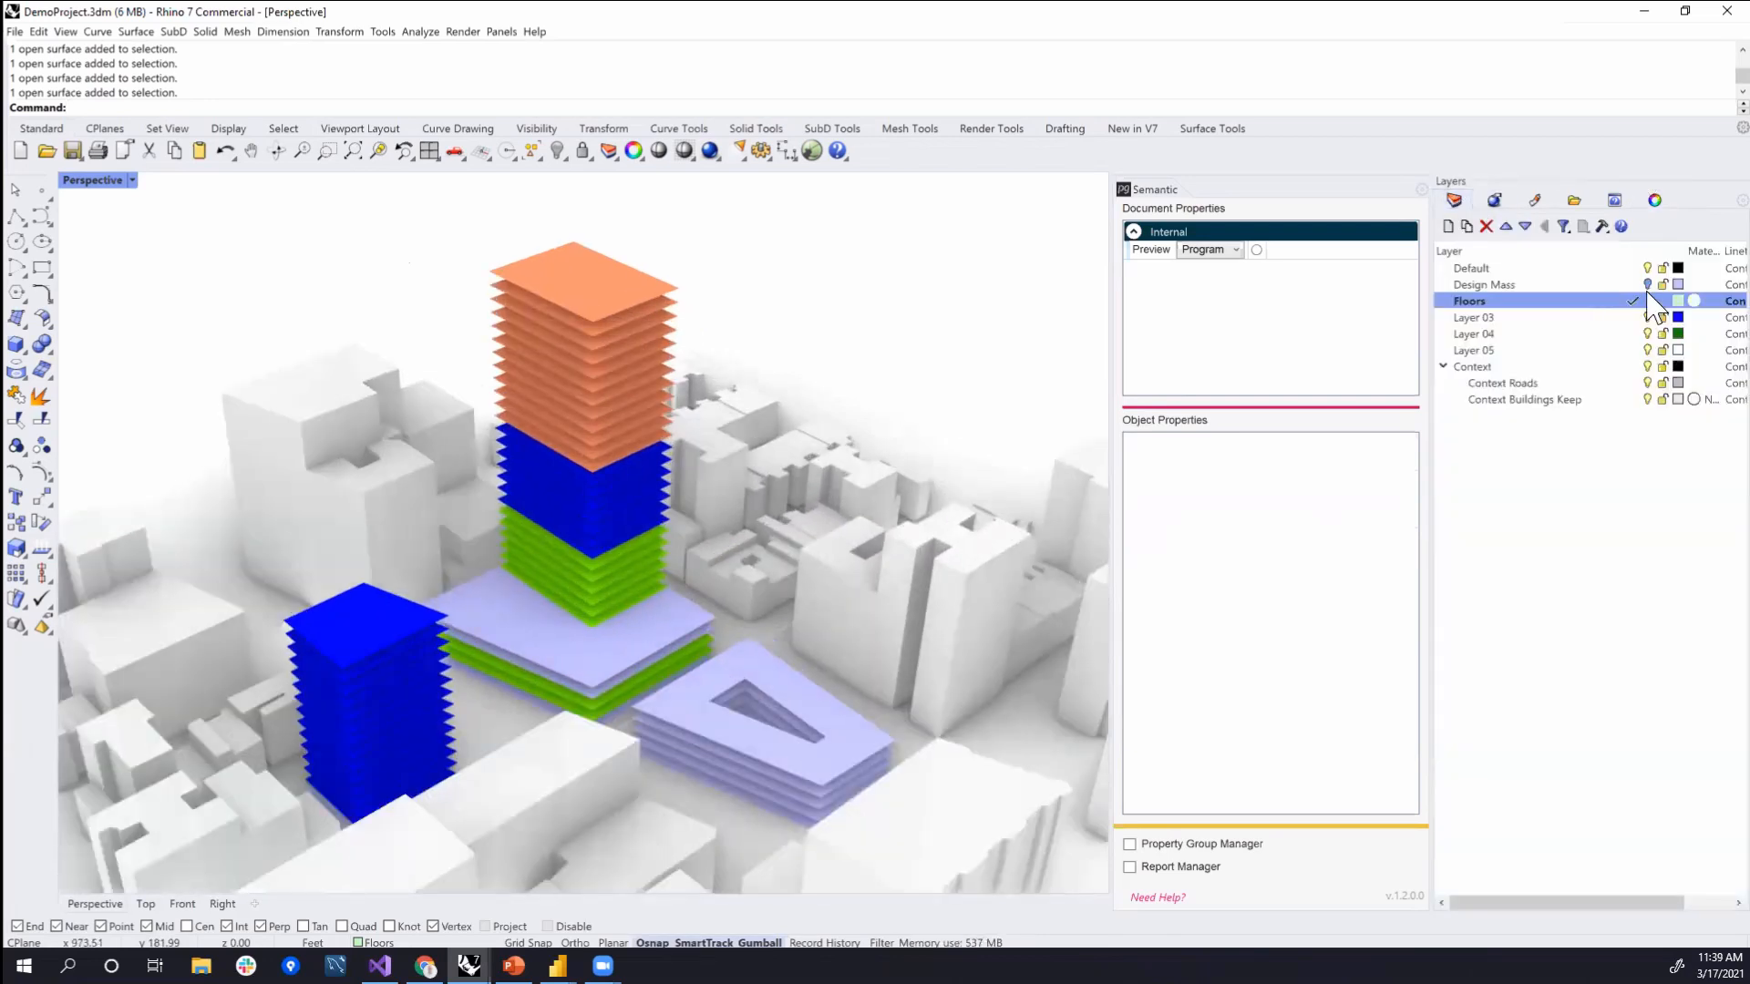
{"action": "left_click", "coordinate": [634, 308]}
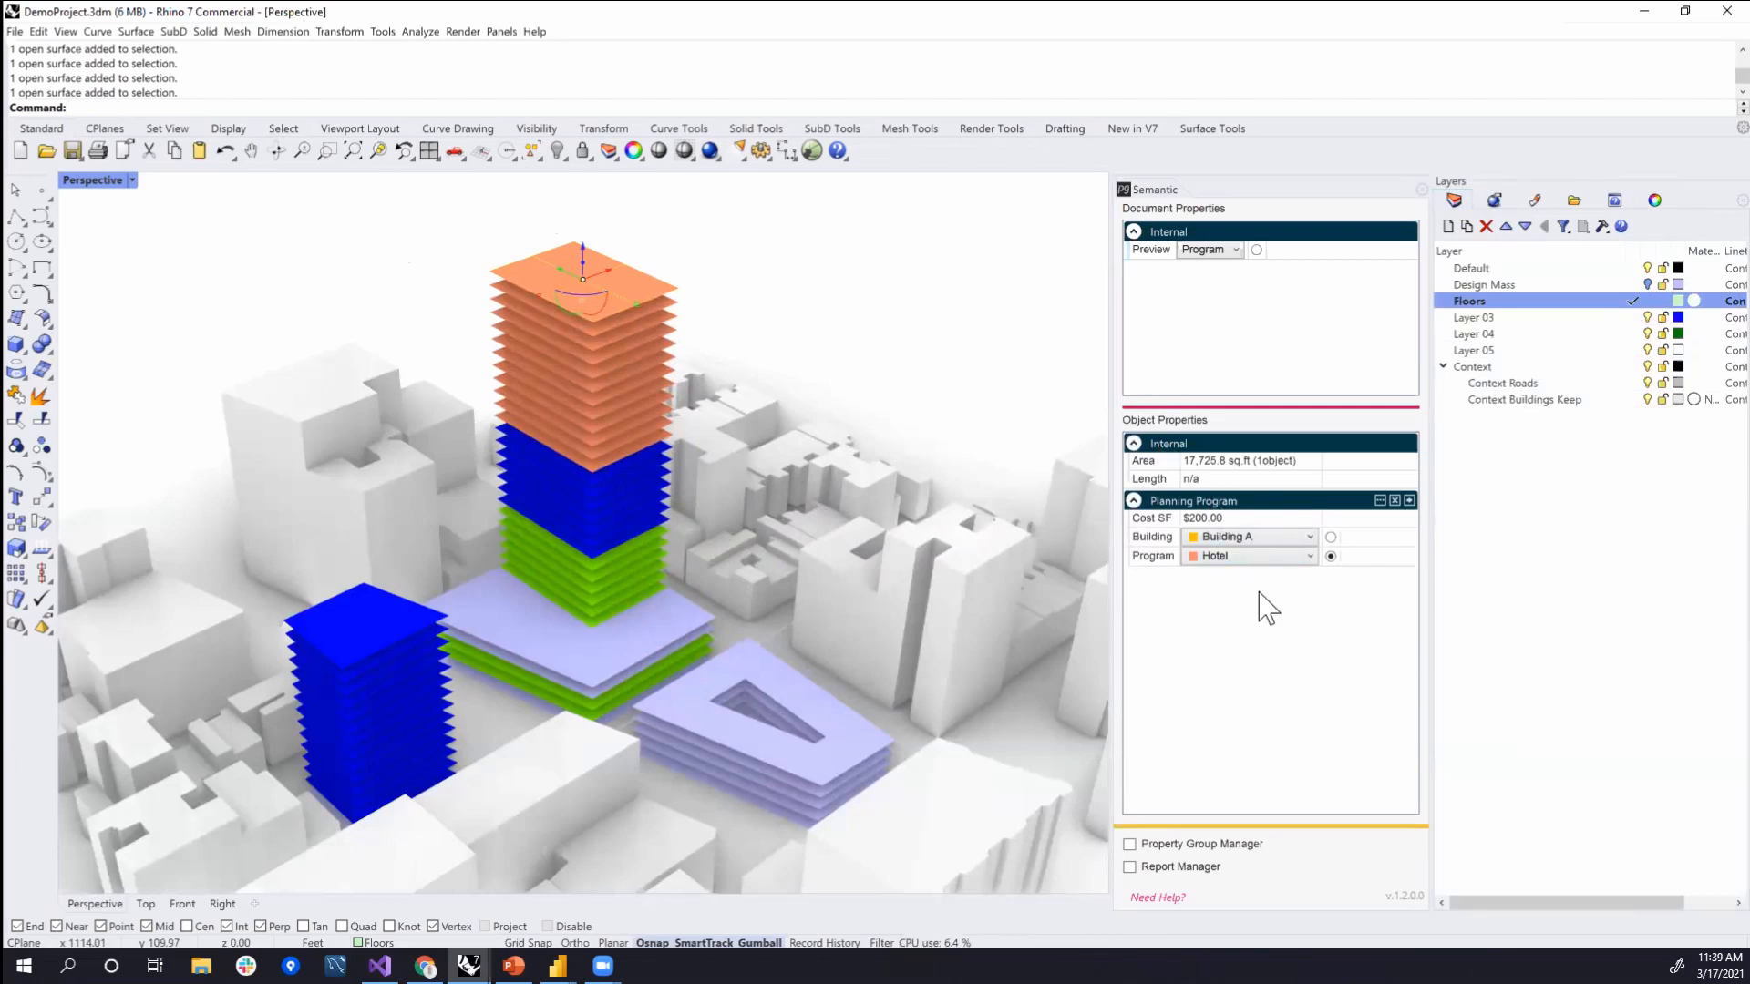
{"action": "left_click", "coordinate": [1632, 318]}
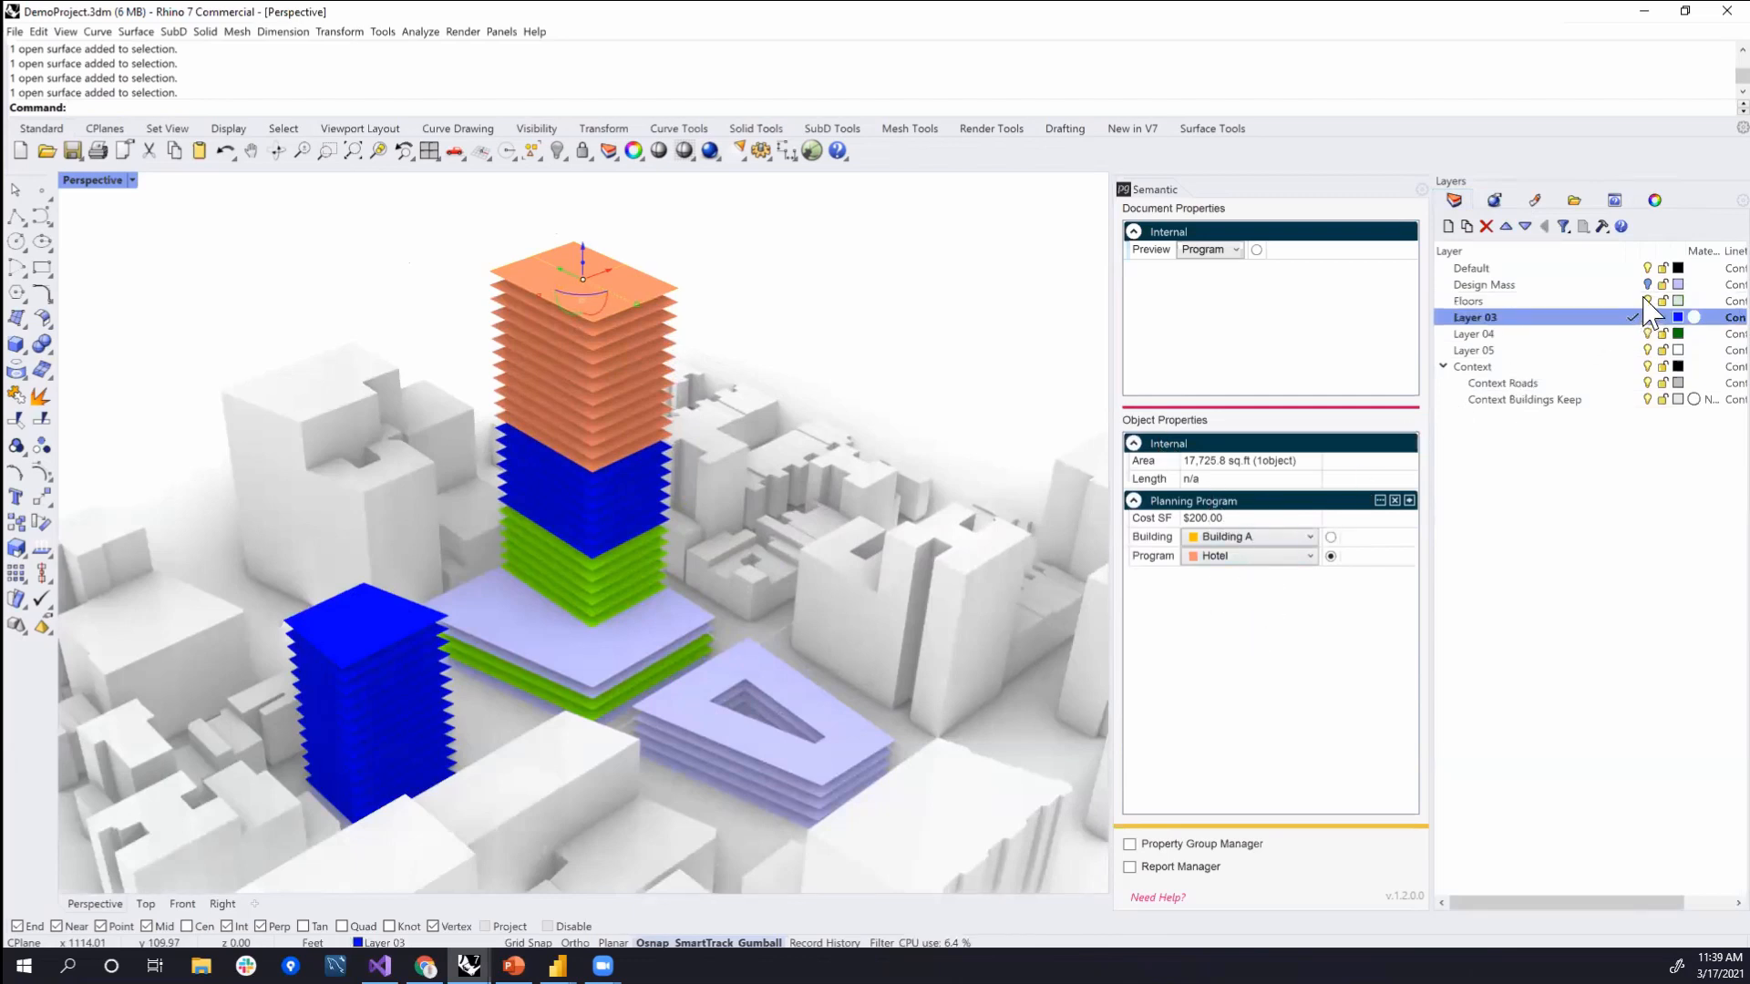
{"action": "left_click", "coordinate": [1647, 301]}
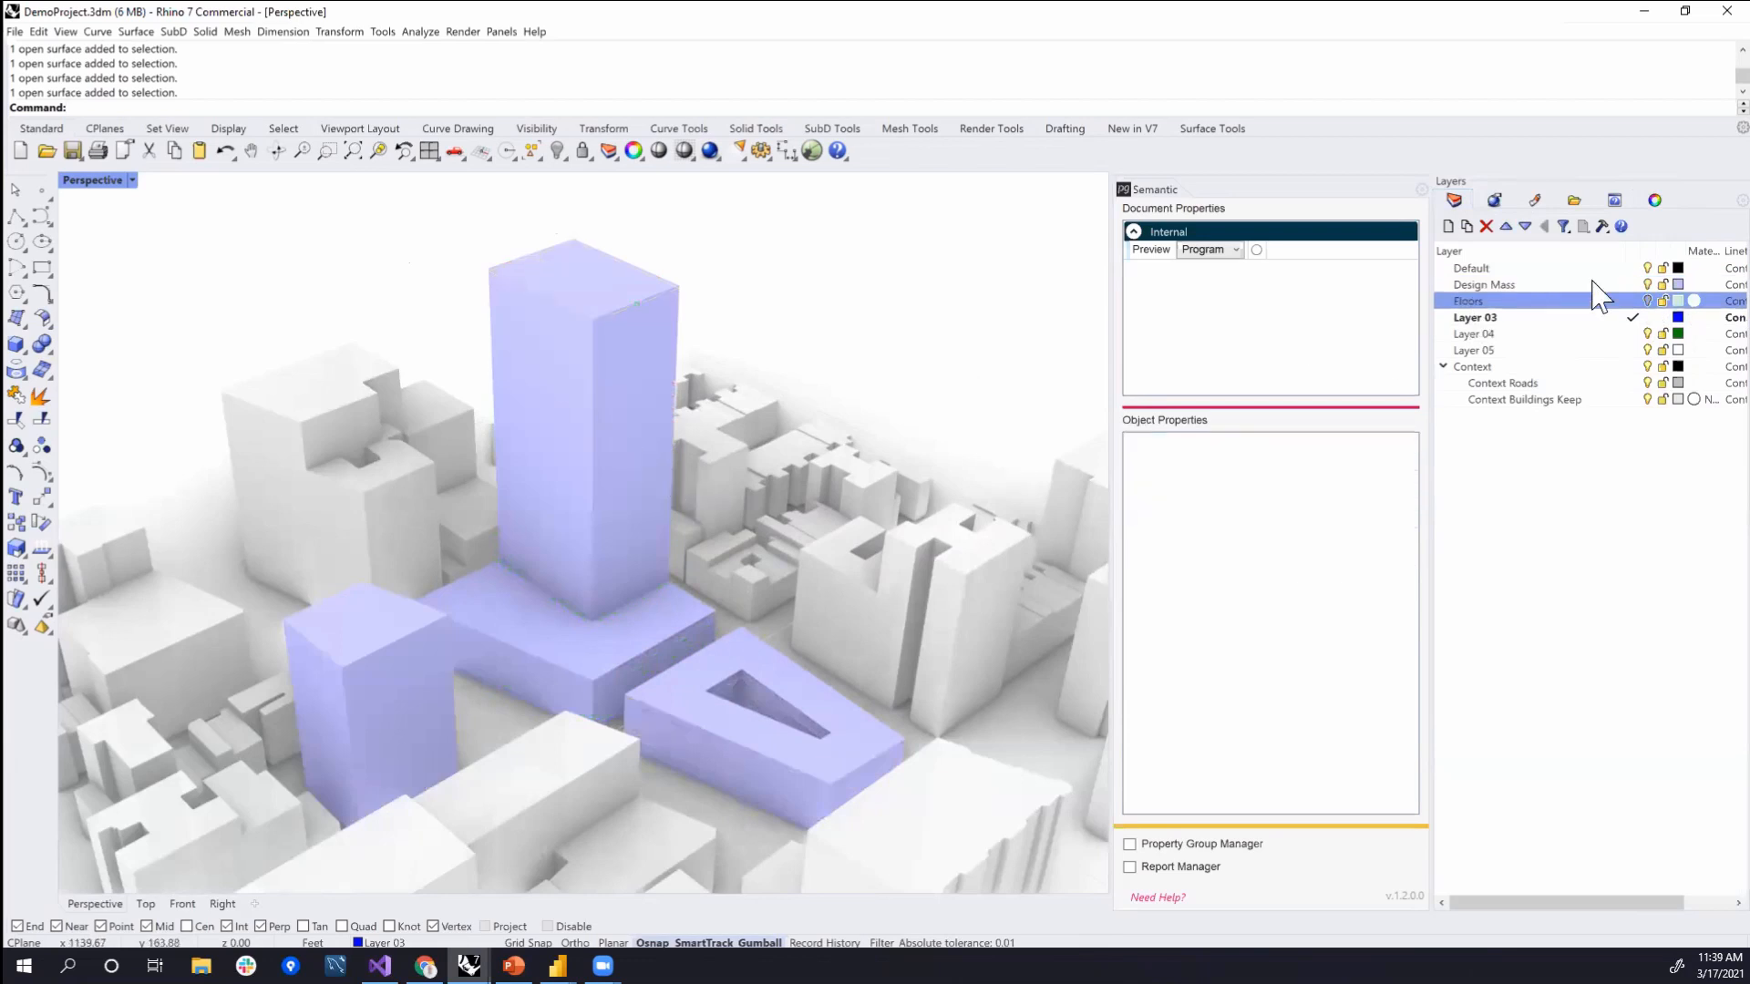
- Select individual context buildings near the tall design mass to check them for Semantic properties
{"action": "right_click_drag", "start_coordinate": [617, 480], "coordinate": [215, 552]}
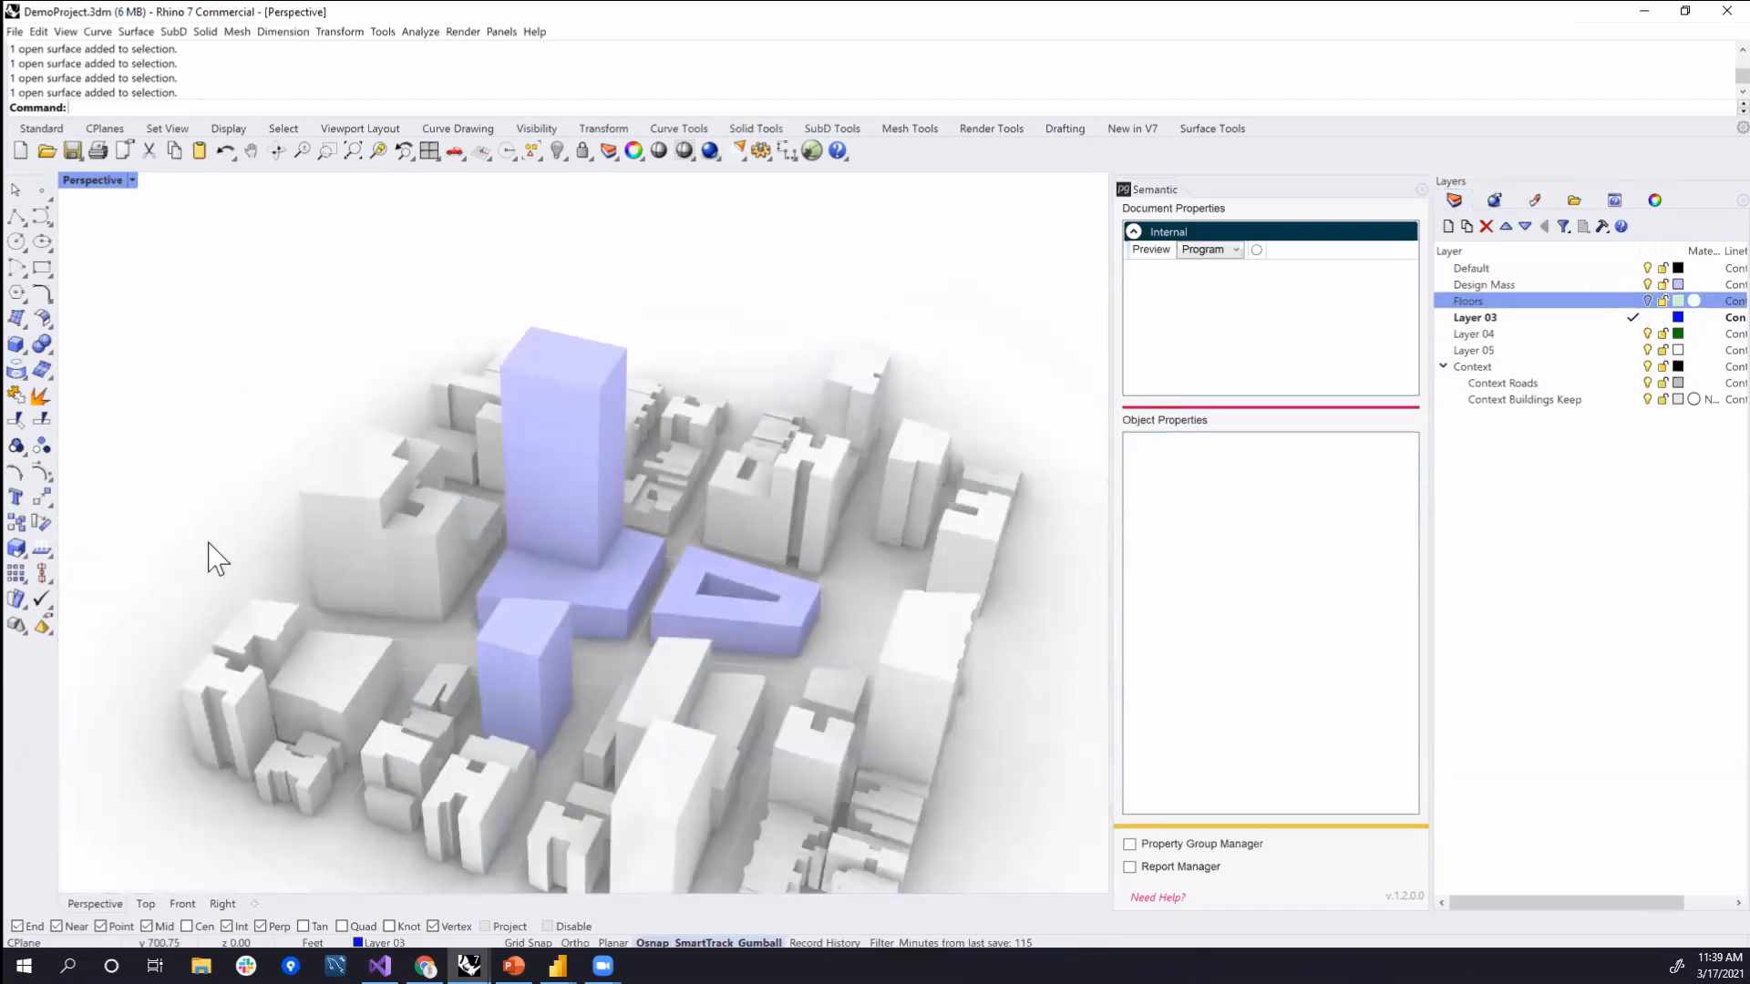
{"action": "left_click", "coordinate": [410, 533]}
{"action": "key", "text": "Escape"}
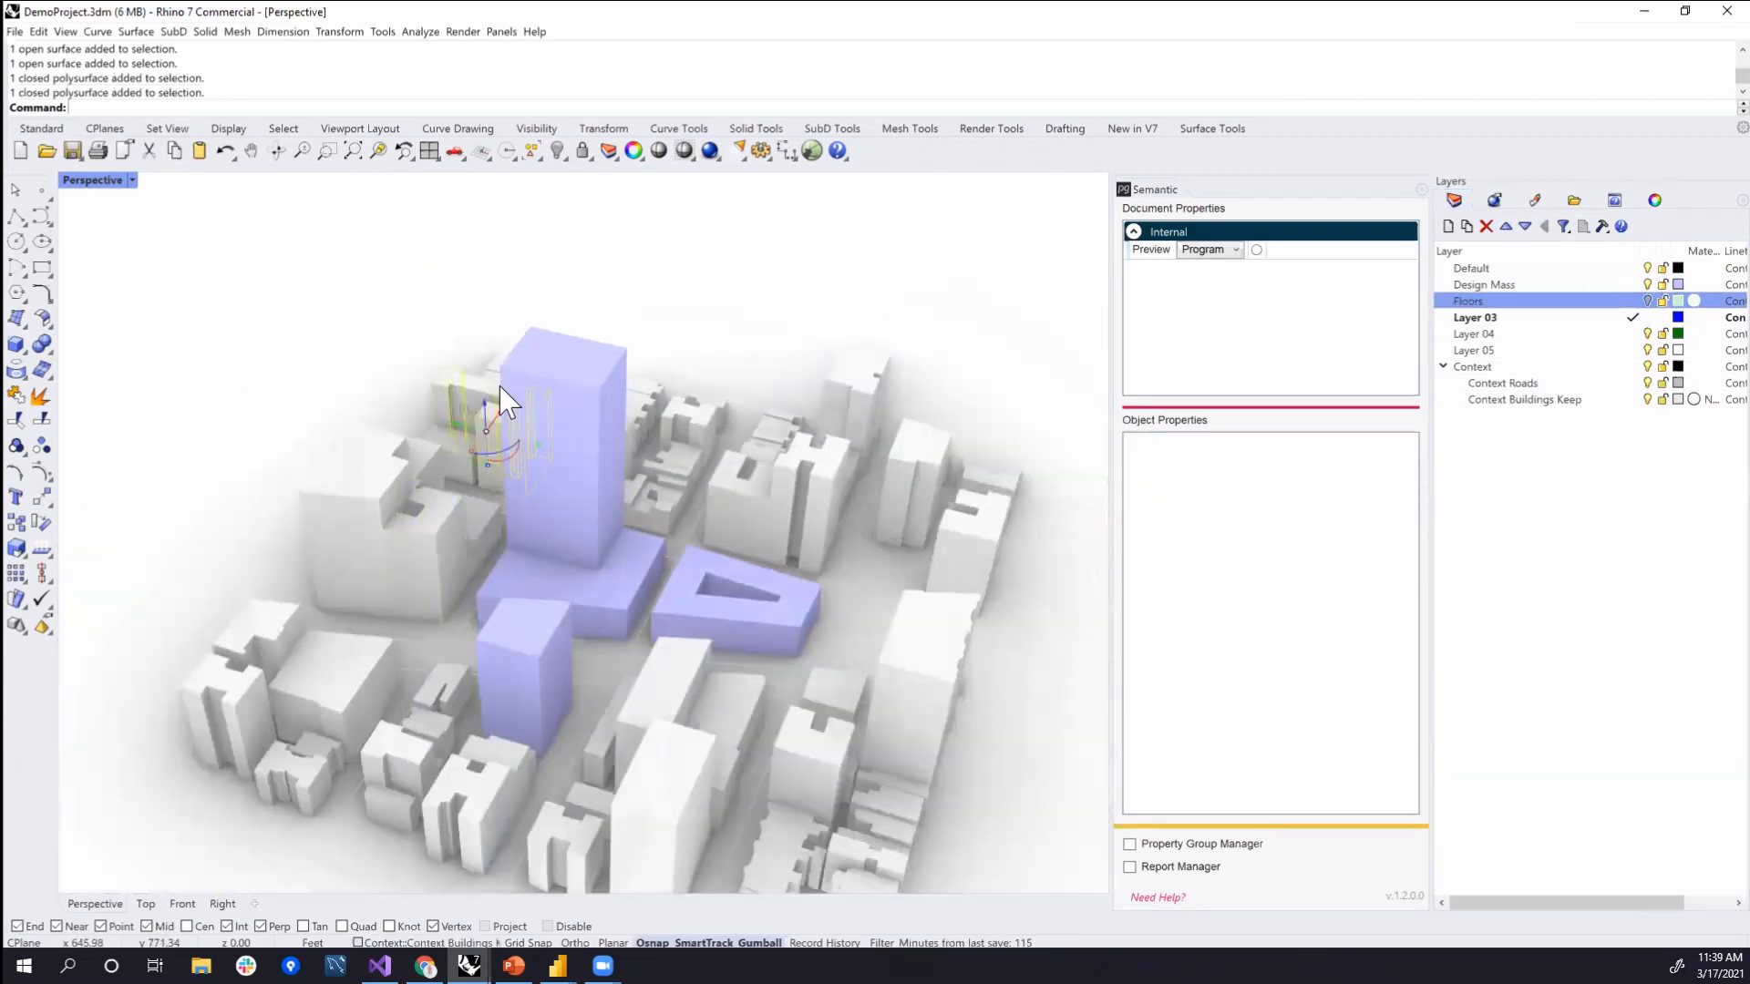
- Create a new object property group named Urban Context in the Semantic property group manager
{"action": "left_click", "coordinate": [1131, 844]}
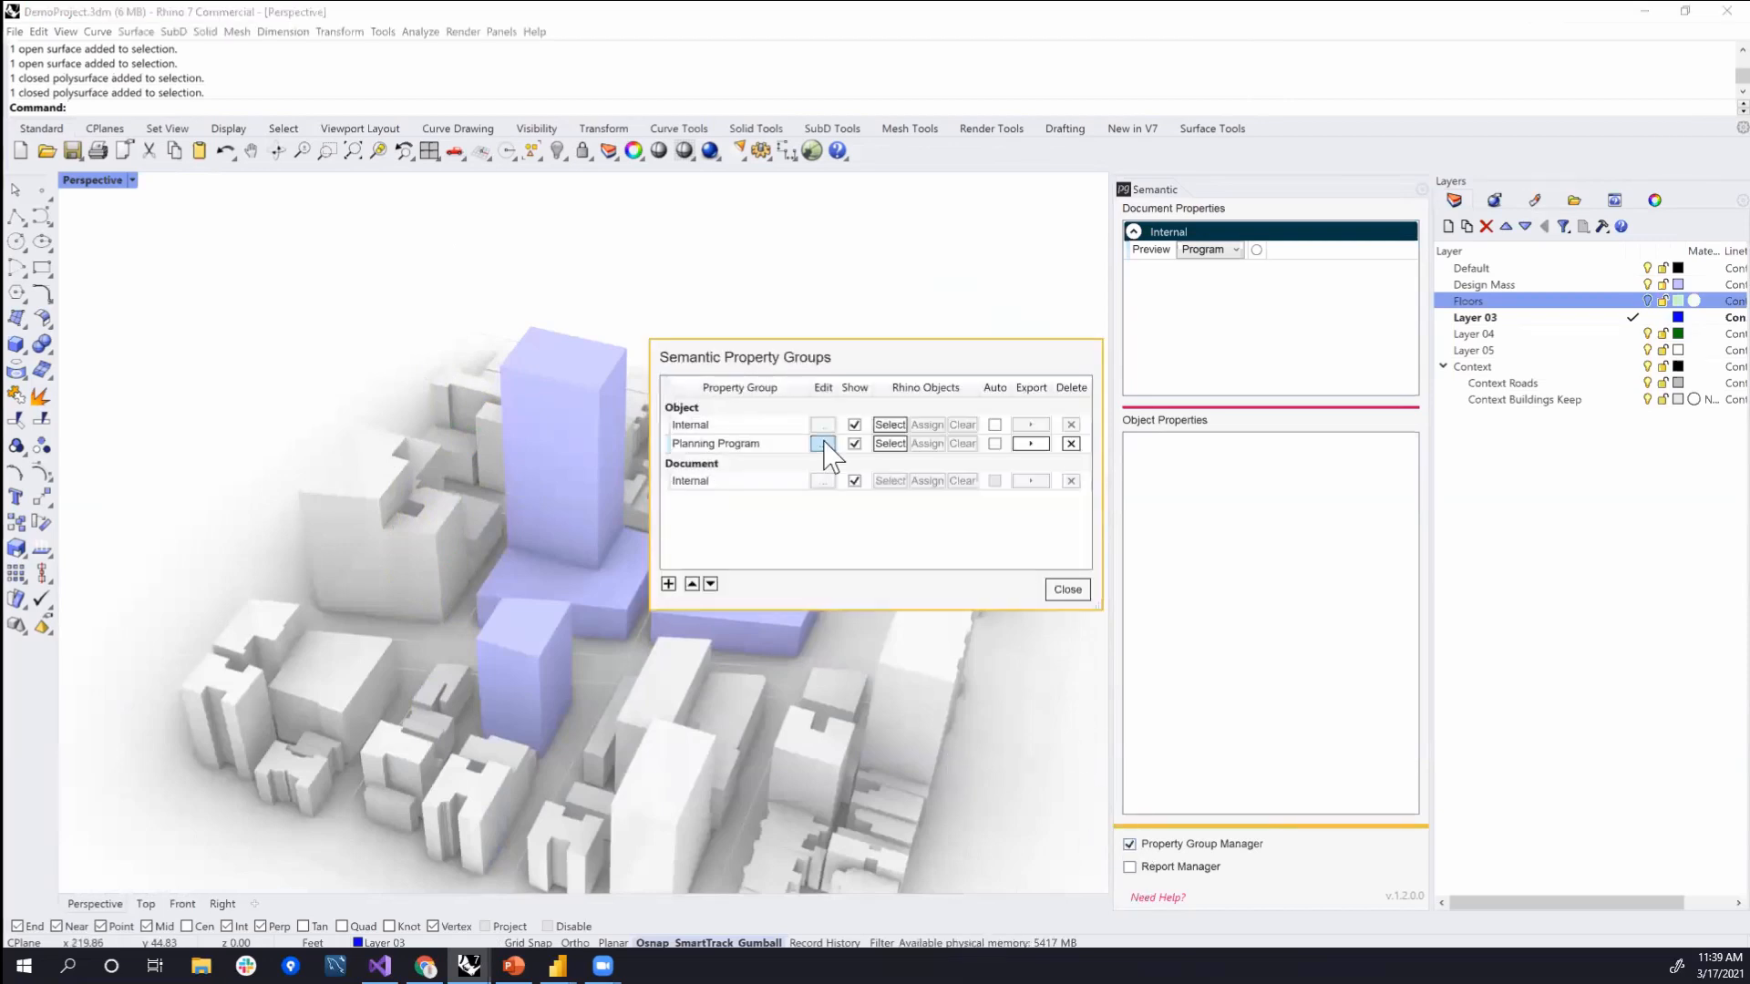
{"action": "left_click", "coordinate": [670, 584]}
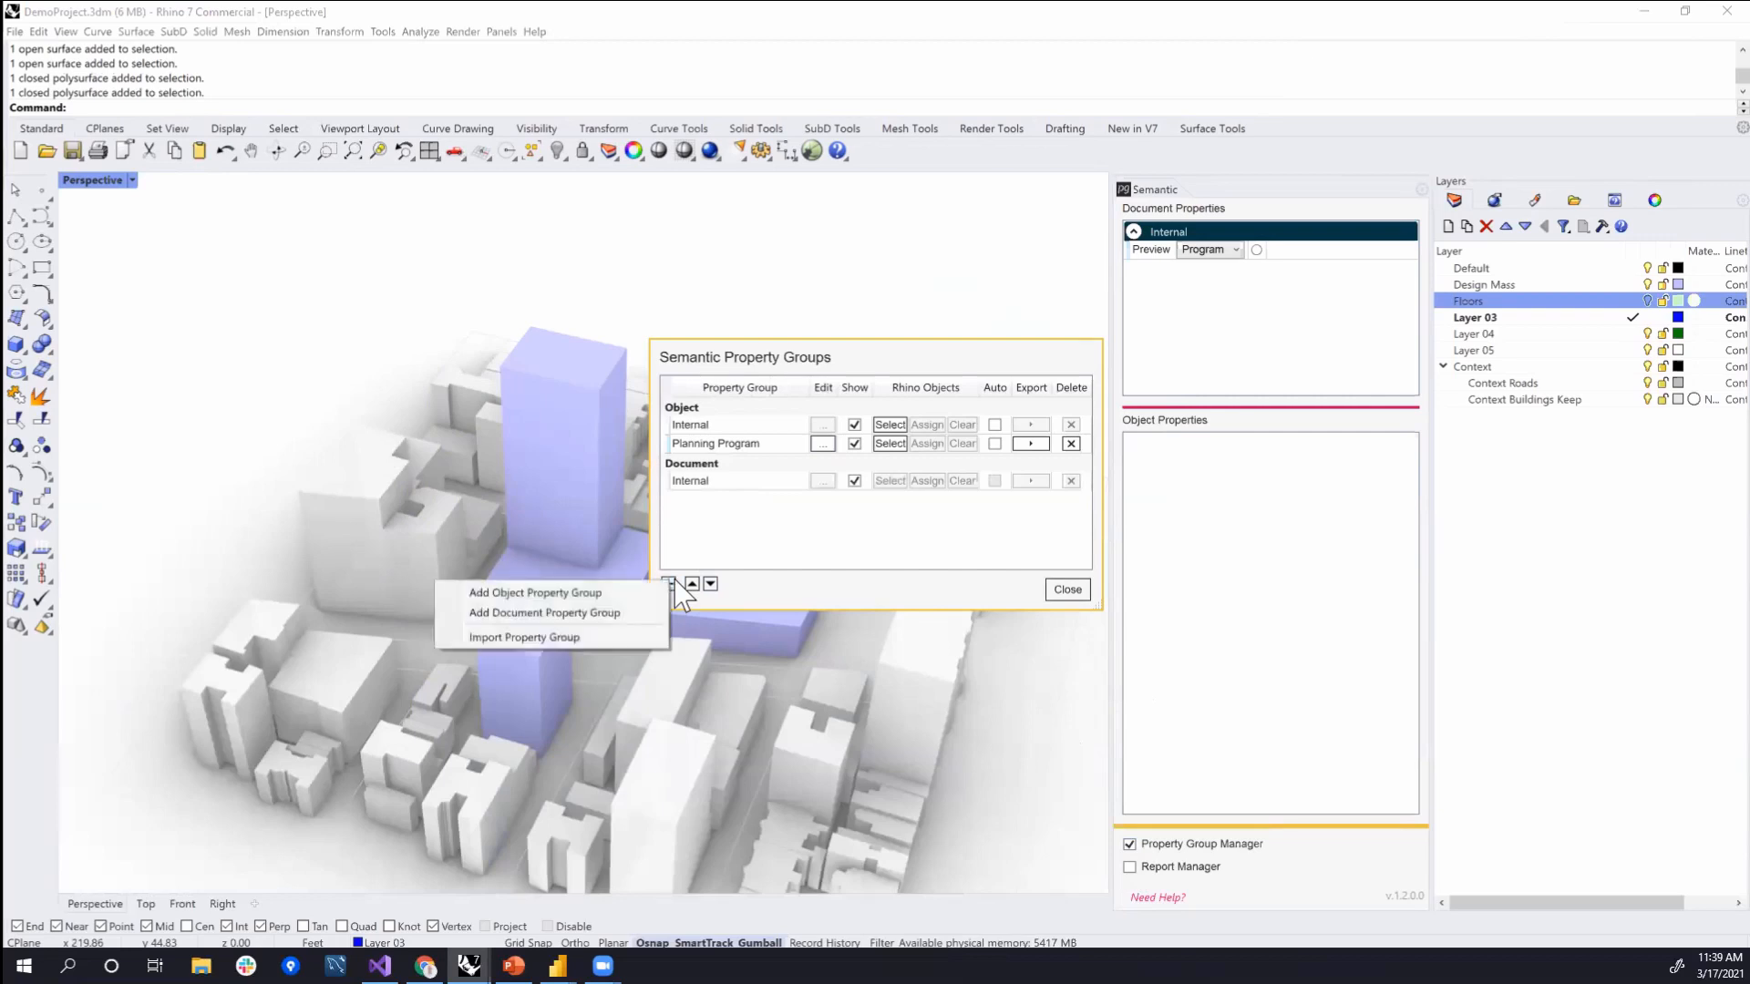
{"action": "left_click", "coordinate": [582, 586]}
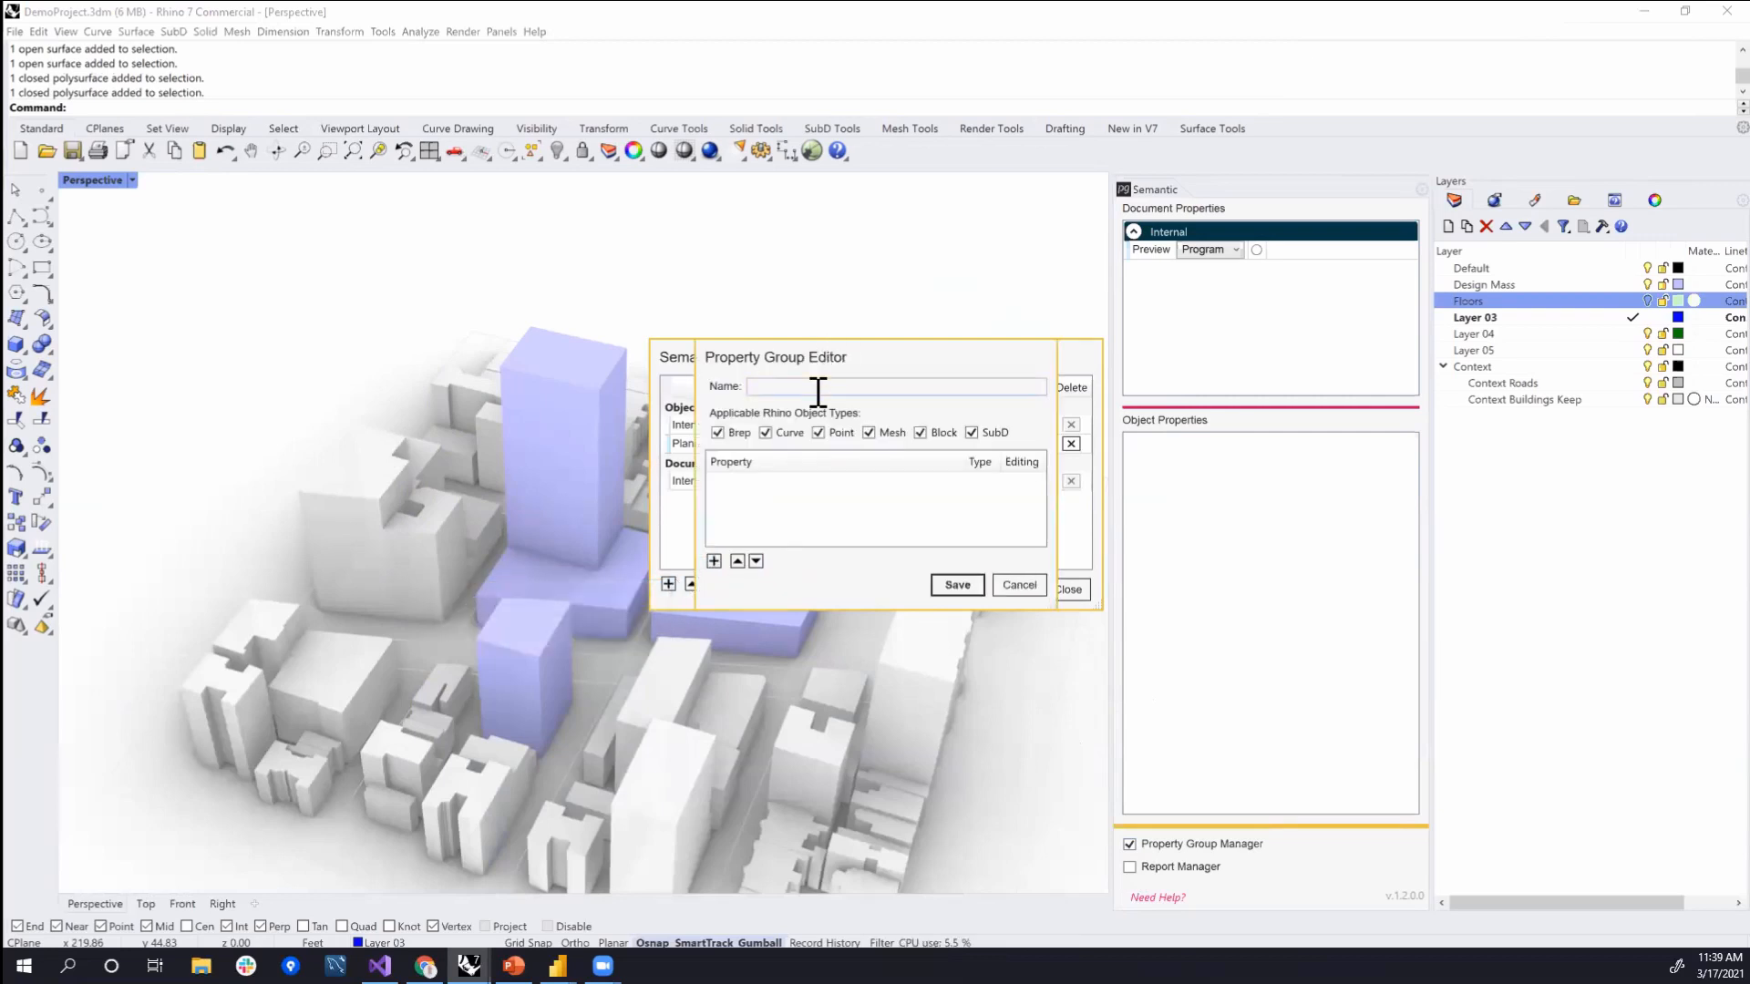
{"action": "left_click", "coordinate": [817, 392]}
{"action": "type", "text": "Urban Context"}
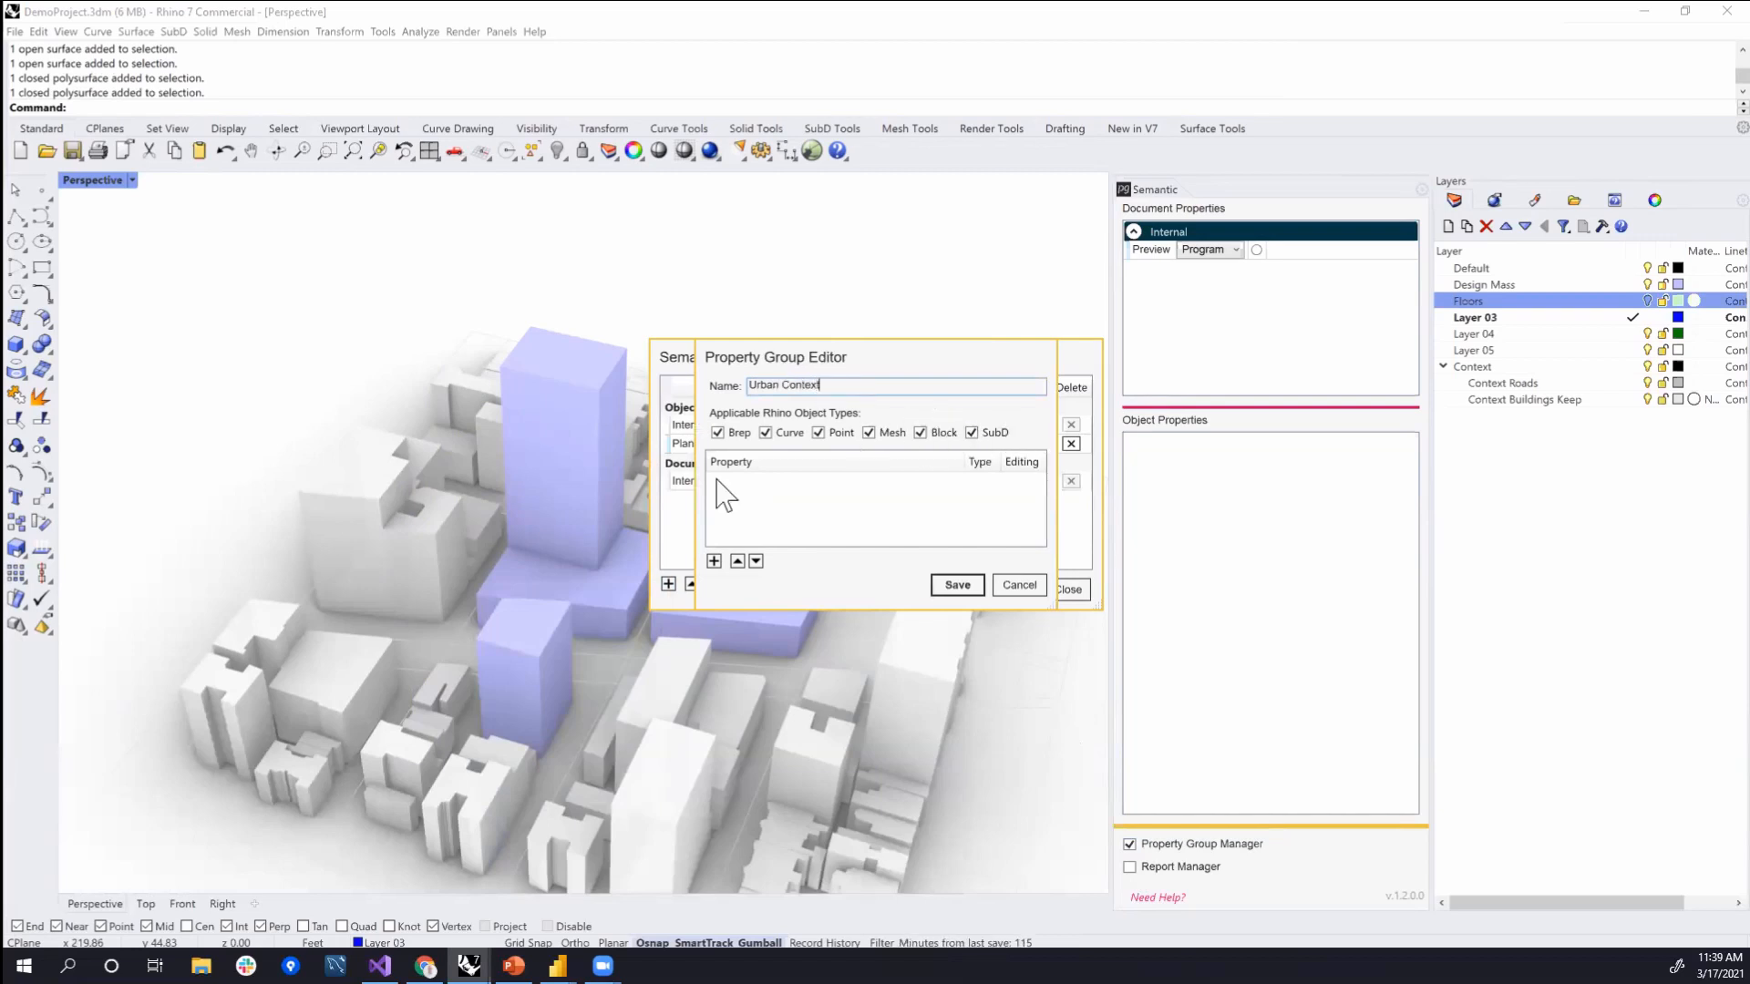
- Add a Date property named Date Built to the Urban Context group, keeping its default value
{"action": "left_click", "coordinate": [714, 563]}
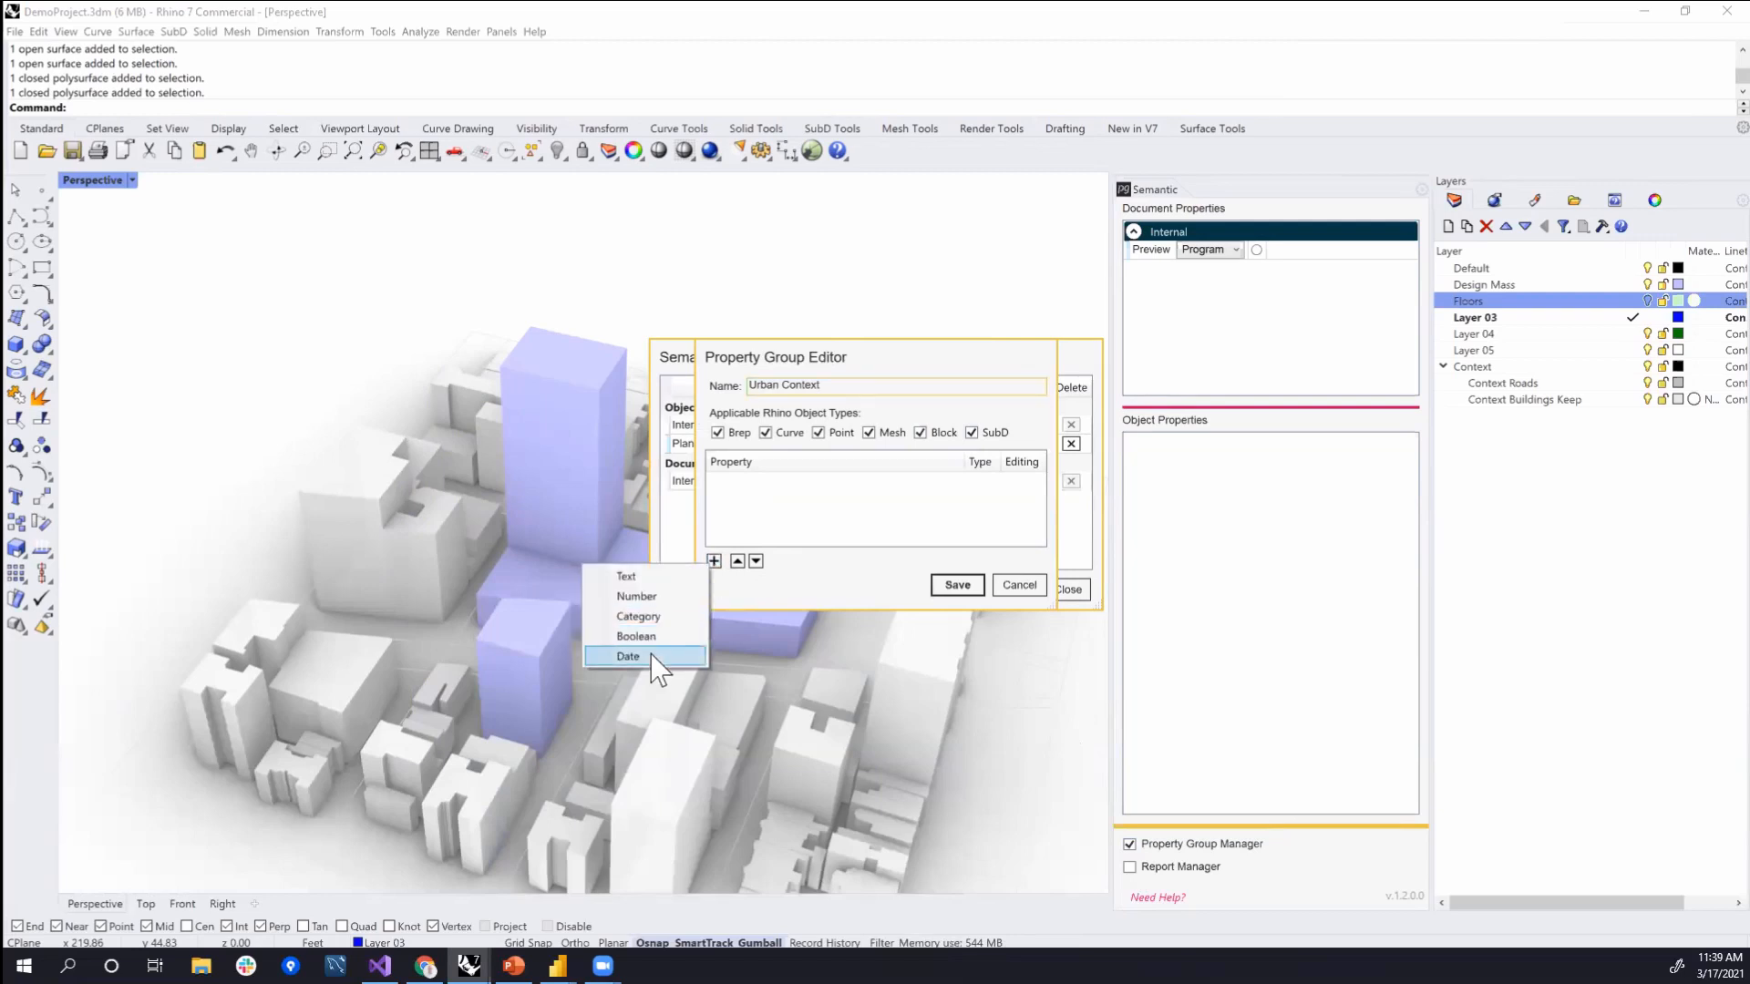
{"action": "left_click", "coordinate": [629, 656]}
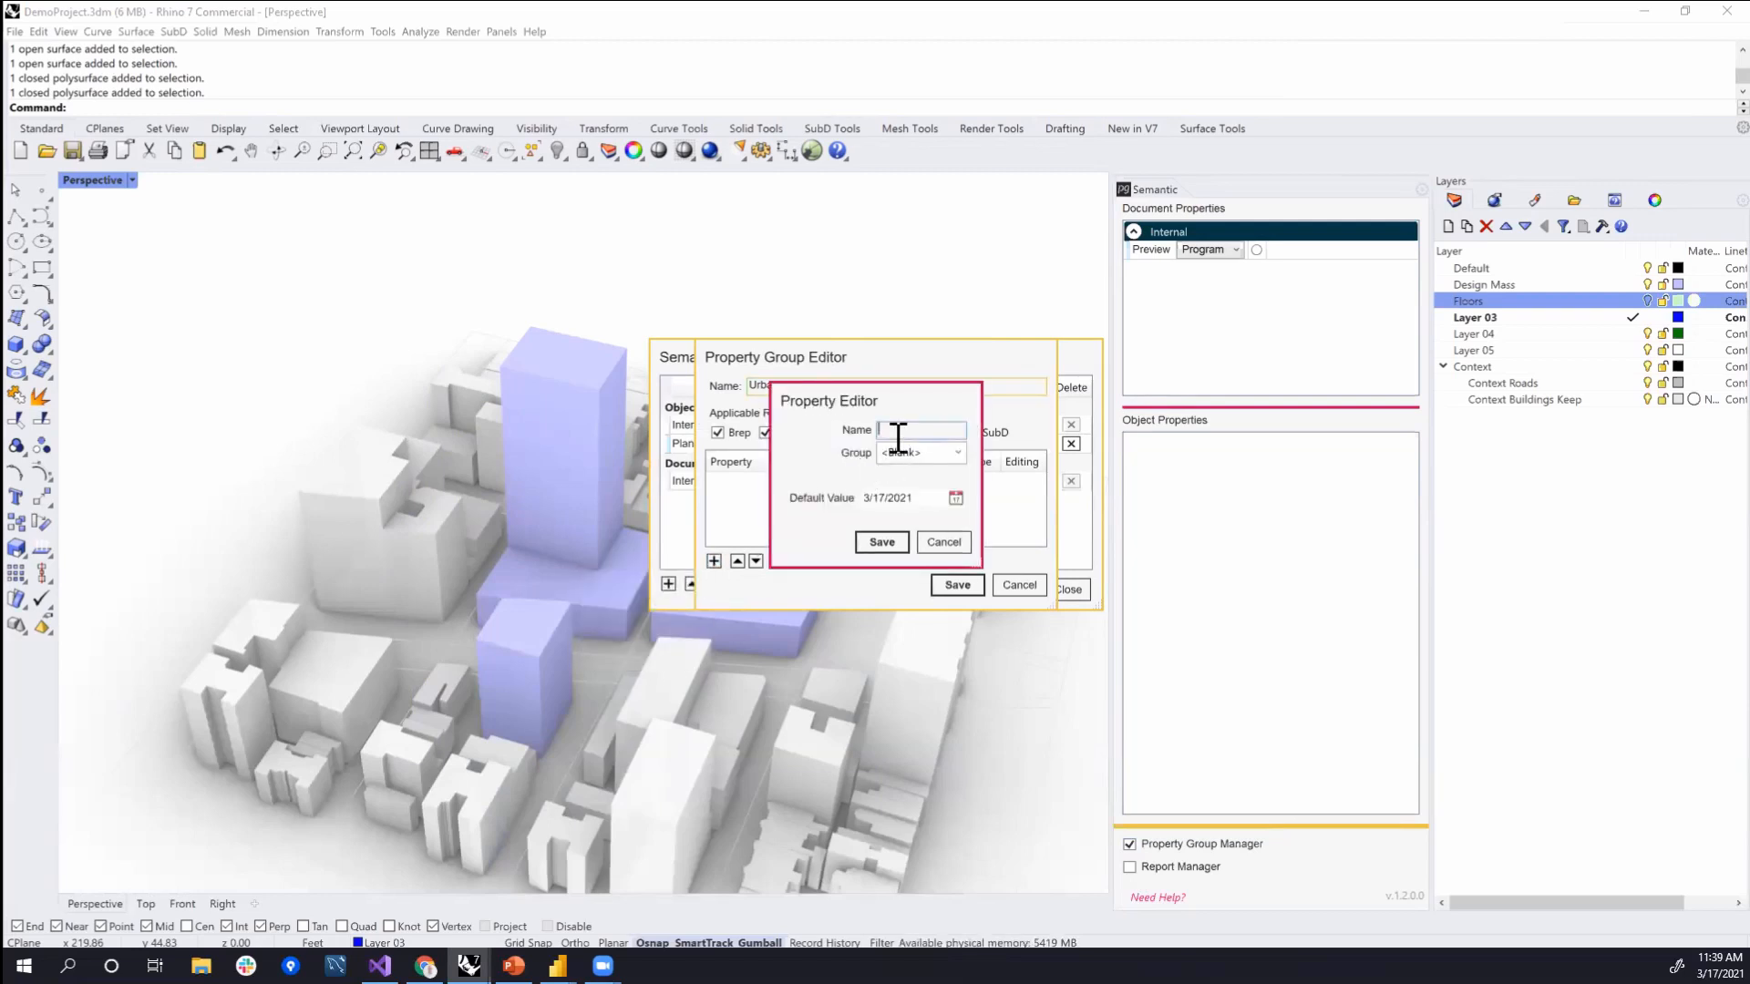
{"action": "type", "text": "Date Built"}
{"action": "left_click", "coordinate": [898, 543]}
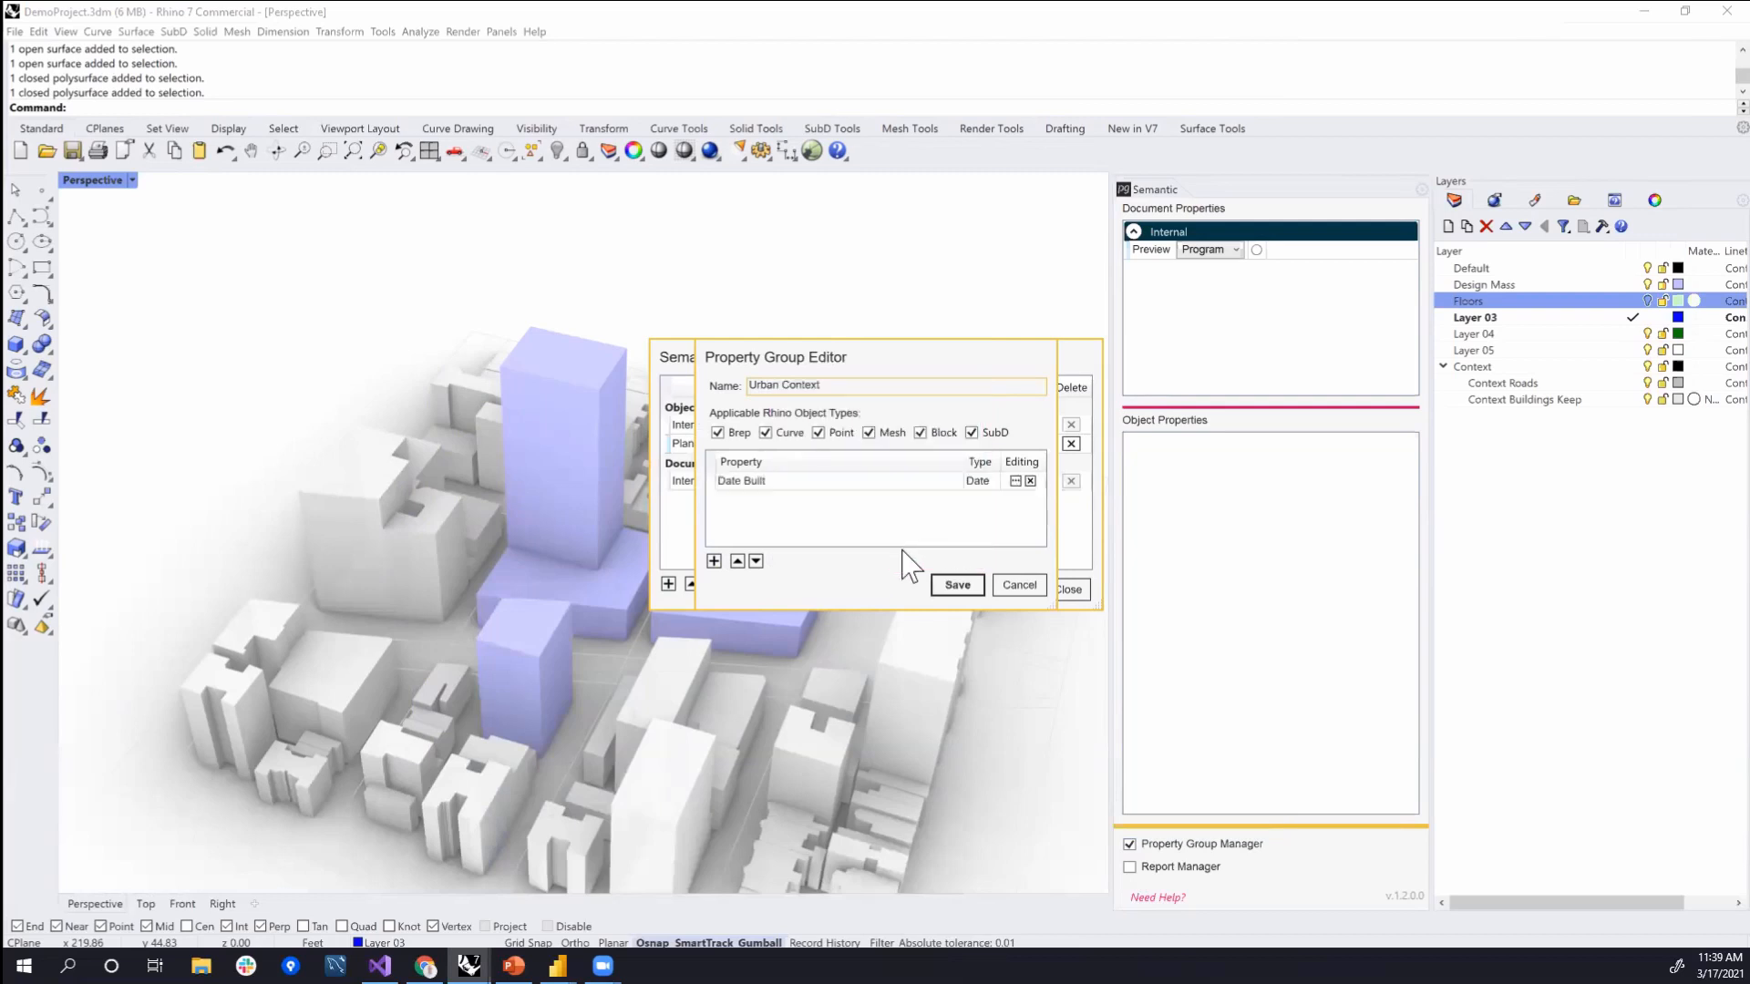
- Add a Category property named Building Type with the categories Office and Museum
{"action": "left_click", "coordinate": [715, 560]}
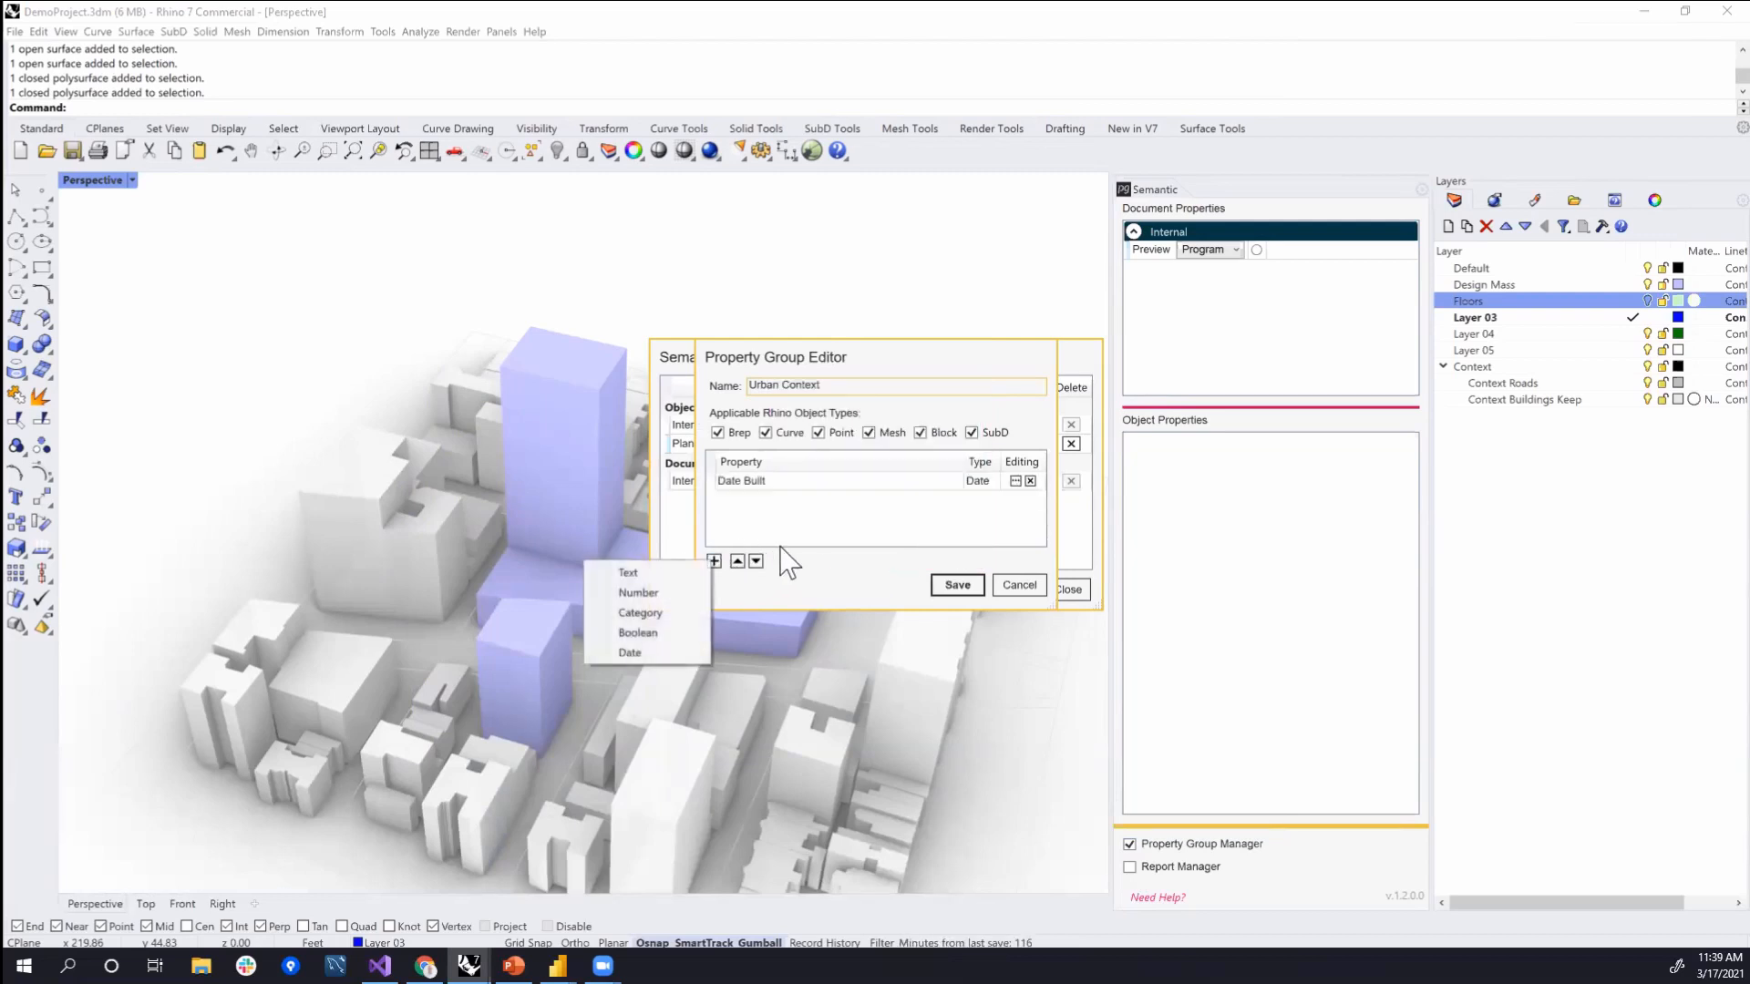
{"action": "left_click", "coordinate": [671, 613]}
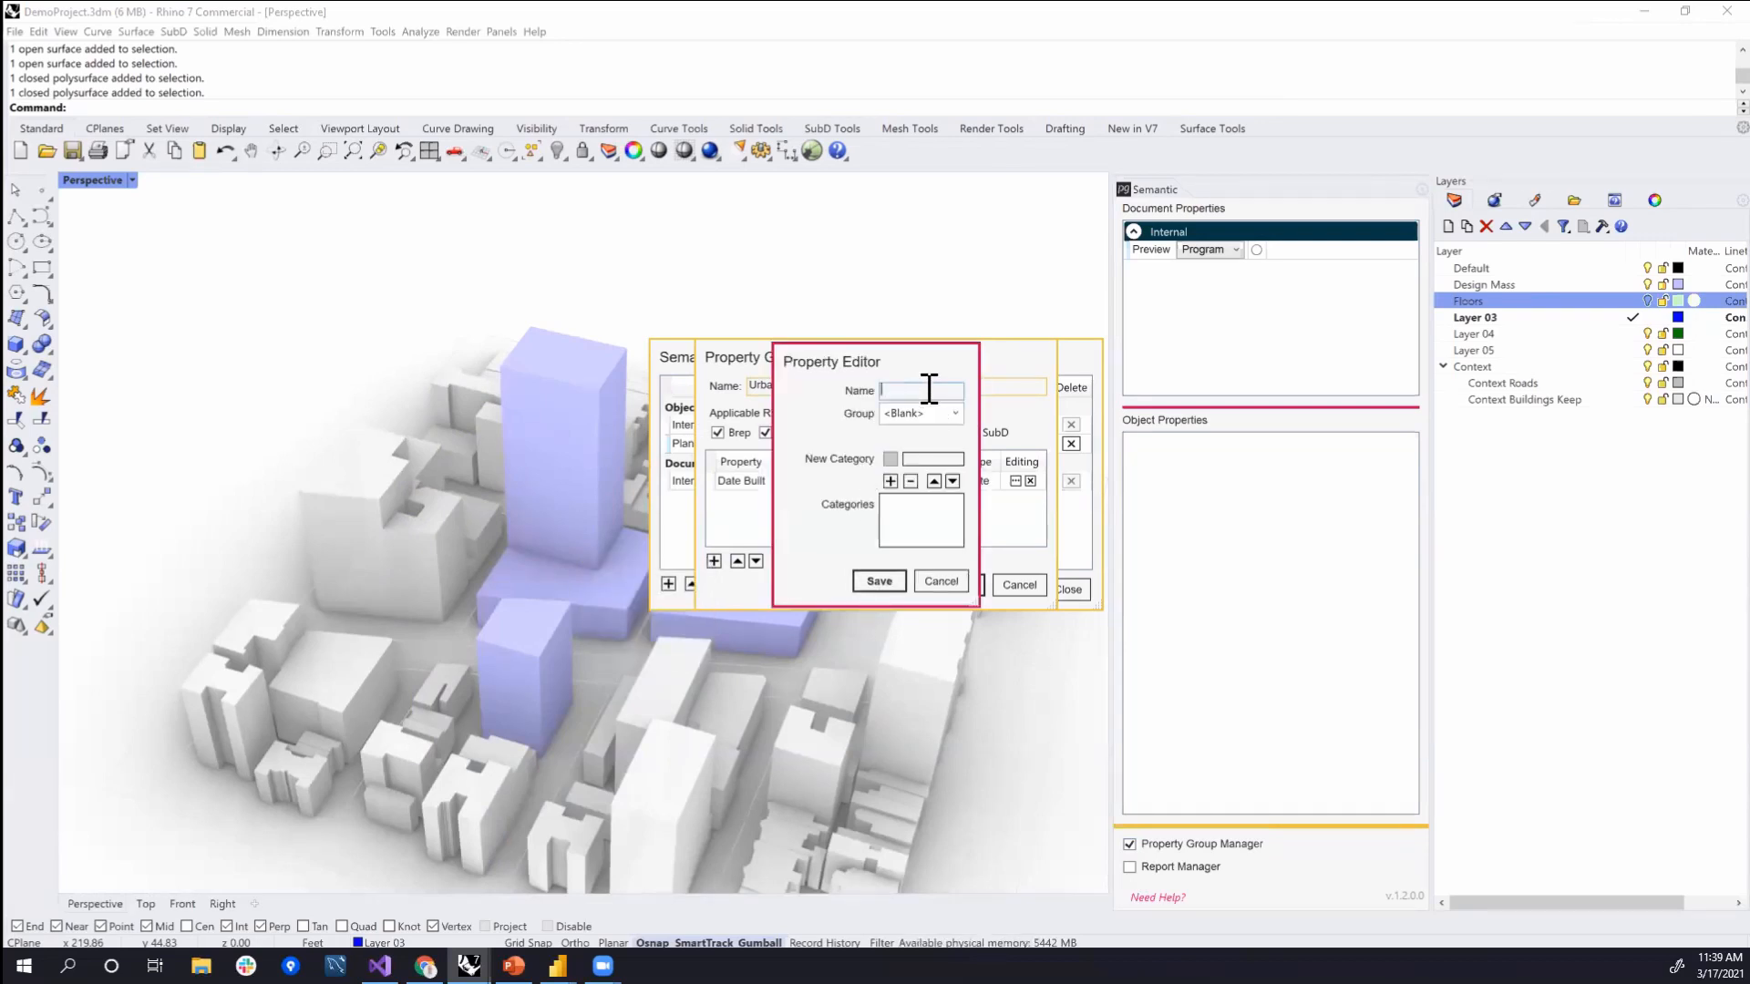
{"action": "type", "text": "Building Type"}
{"action": "left_click", "coordinate": [938, 460]}
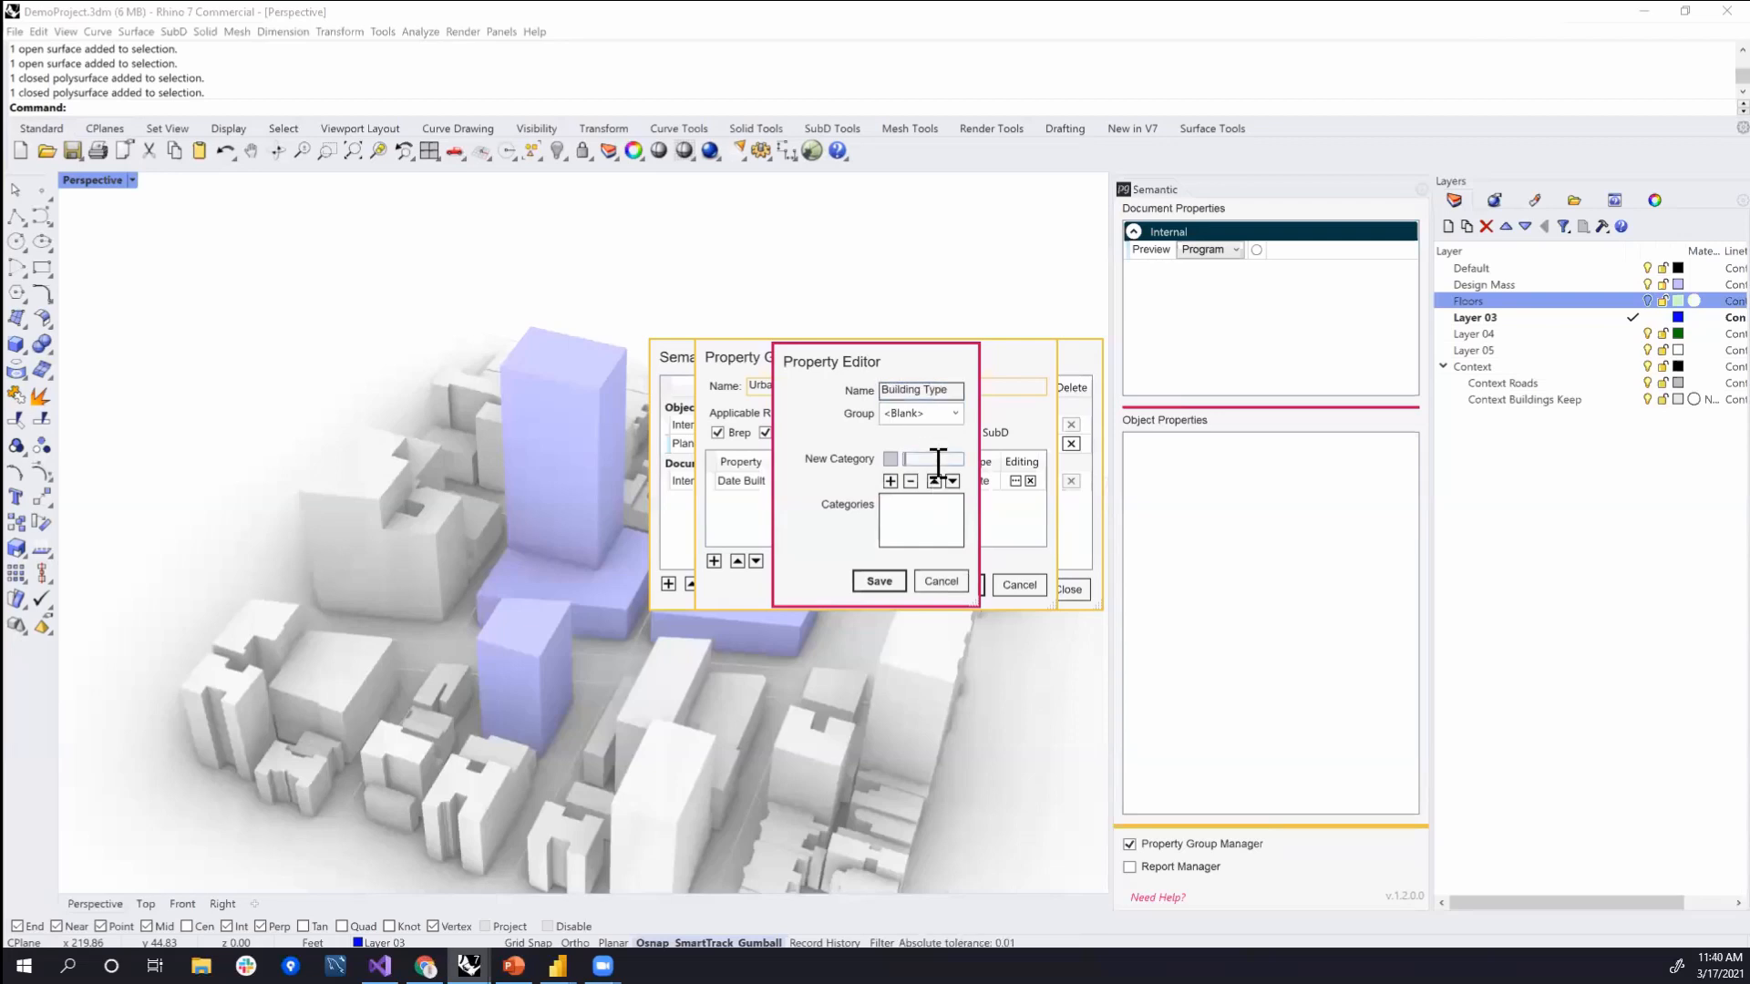
{"action": "type", "text": "Office"}
{"action": "left_click", "coordinate": [891, 481]}
{"action": "type", "text": "Museum"}
{"action": "left_click", "coordinate": [890, 481]}
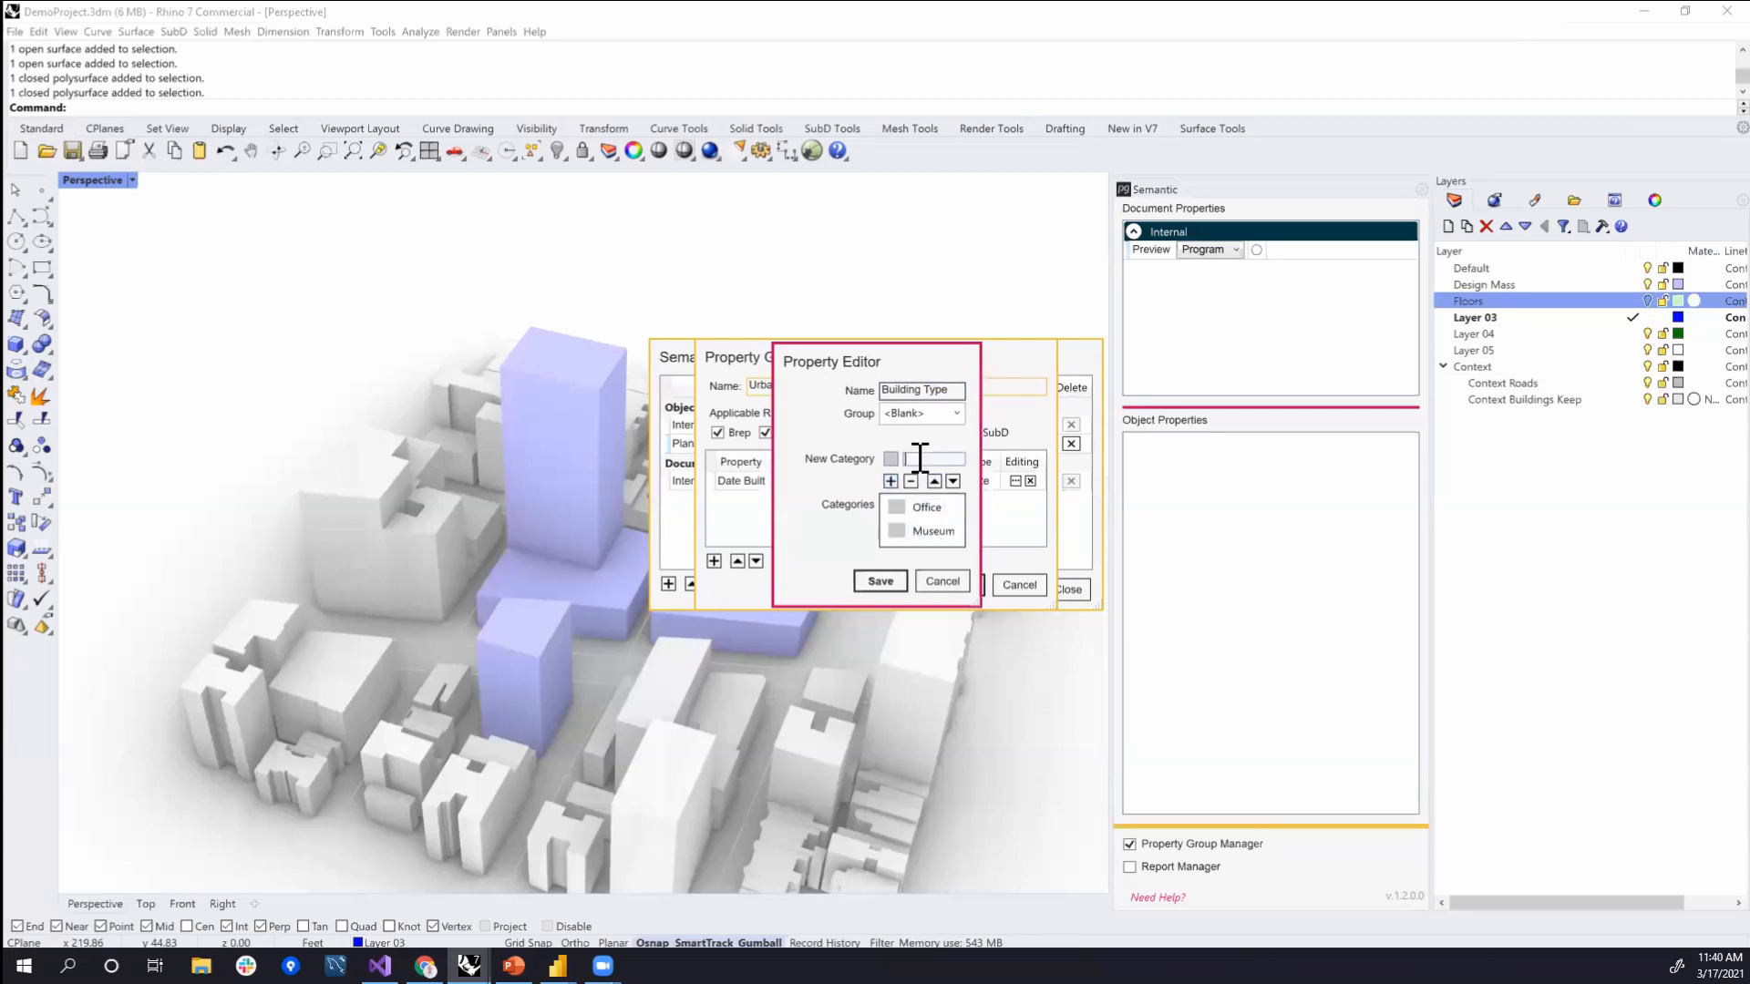
{"action": "type", "text": "H"}
{"action": "type", "text": "Style"}
{"action": "left_click_drag", "start_coordinate": [925, 462], "coordinate": [879, 465]}
{"action": "key", "text": "BackSpace"}
- Color the Office category Orange and the Museum category Chartreuse, and save the Building Type property
{"action": "left_click", "coordinate": [890, 458]}
{"action": "left_click", "coordinate": [1083, 397]}
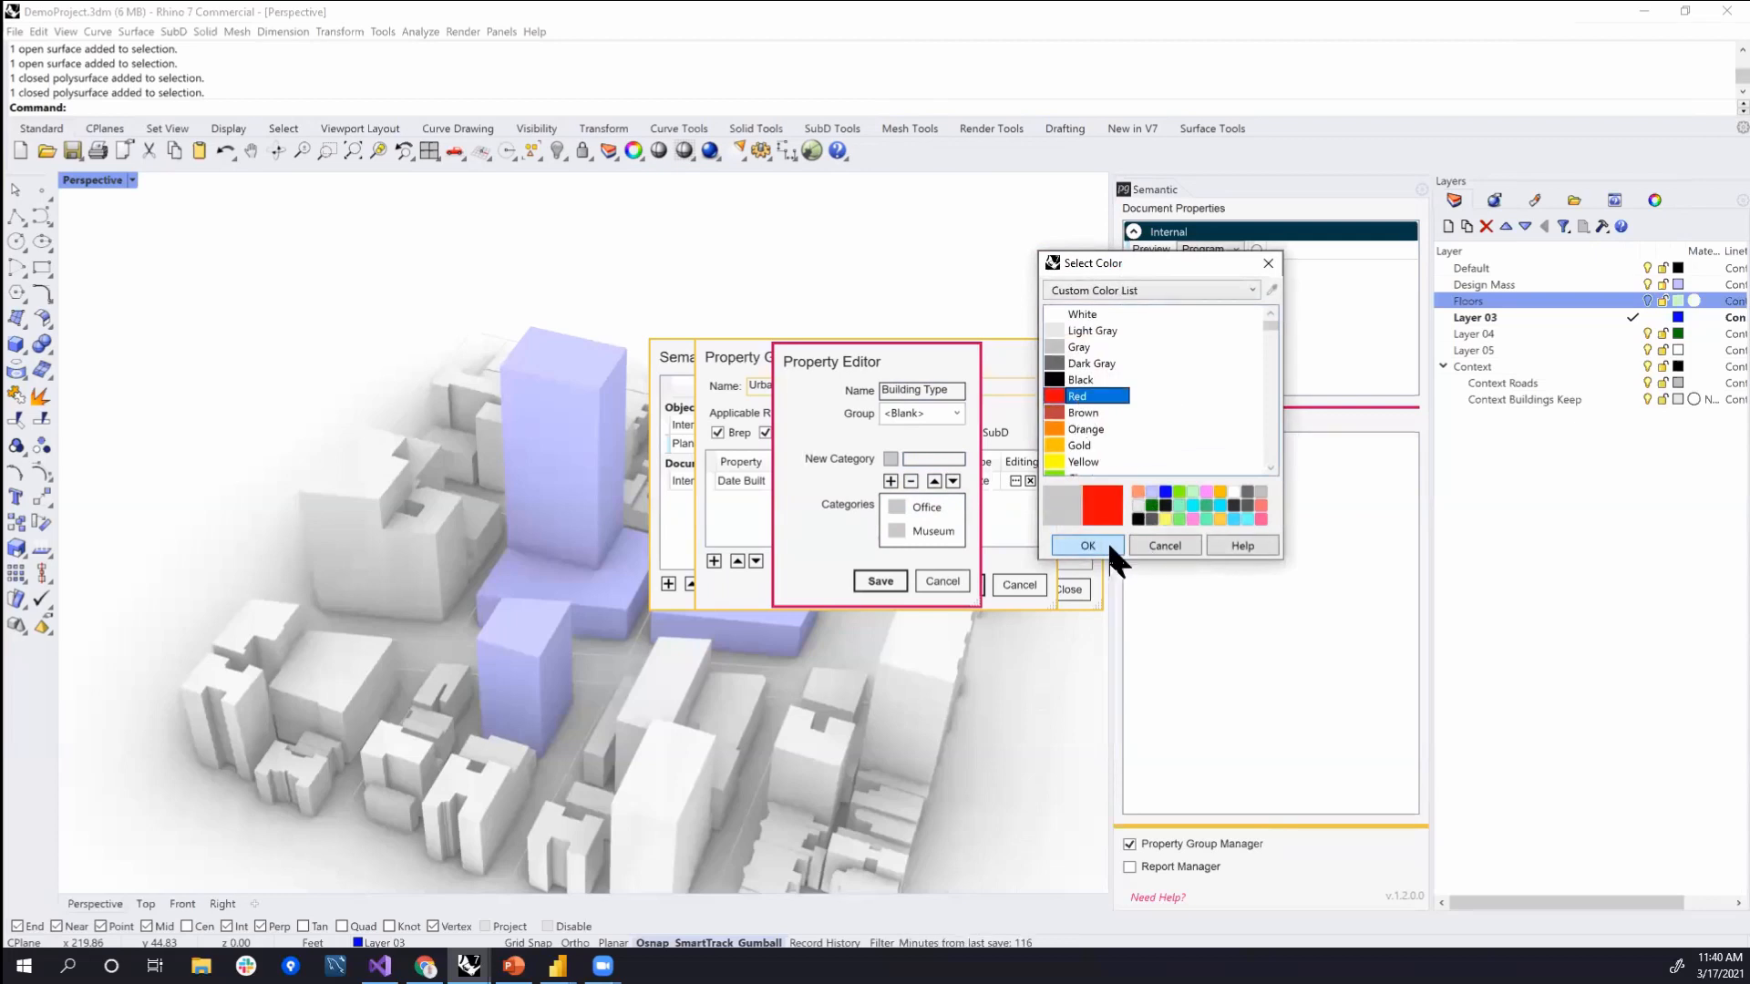
{"action": "left_click", "coordinate": [1085, 429]}
{"action": "left_click", "coordinate": [1088, 545]}
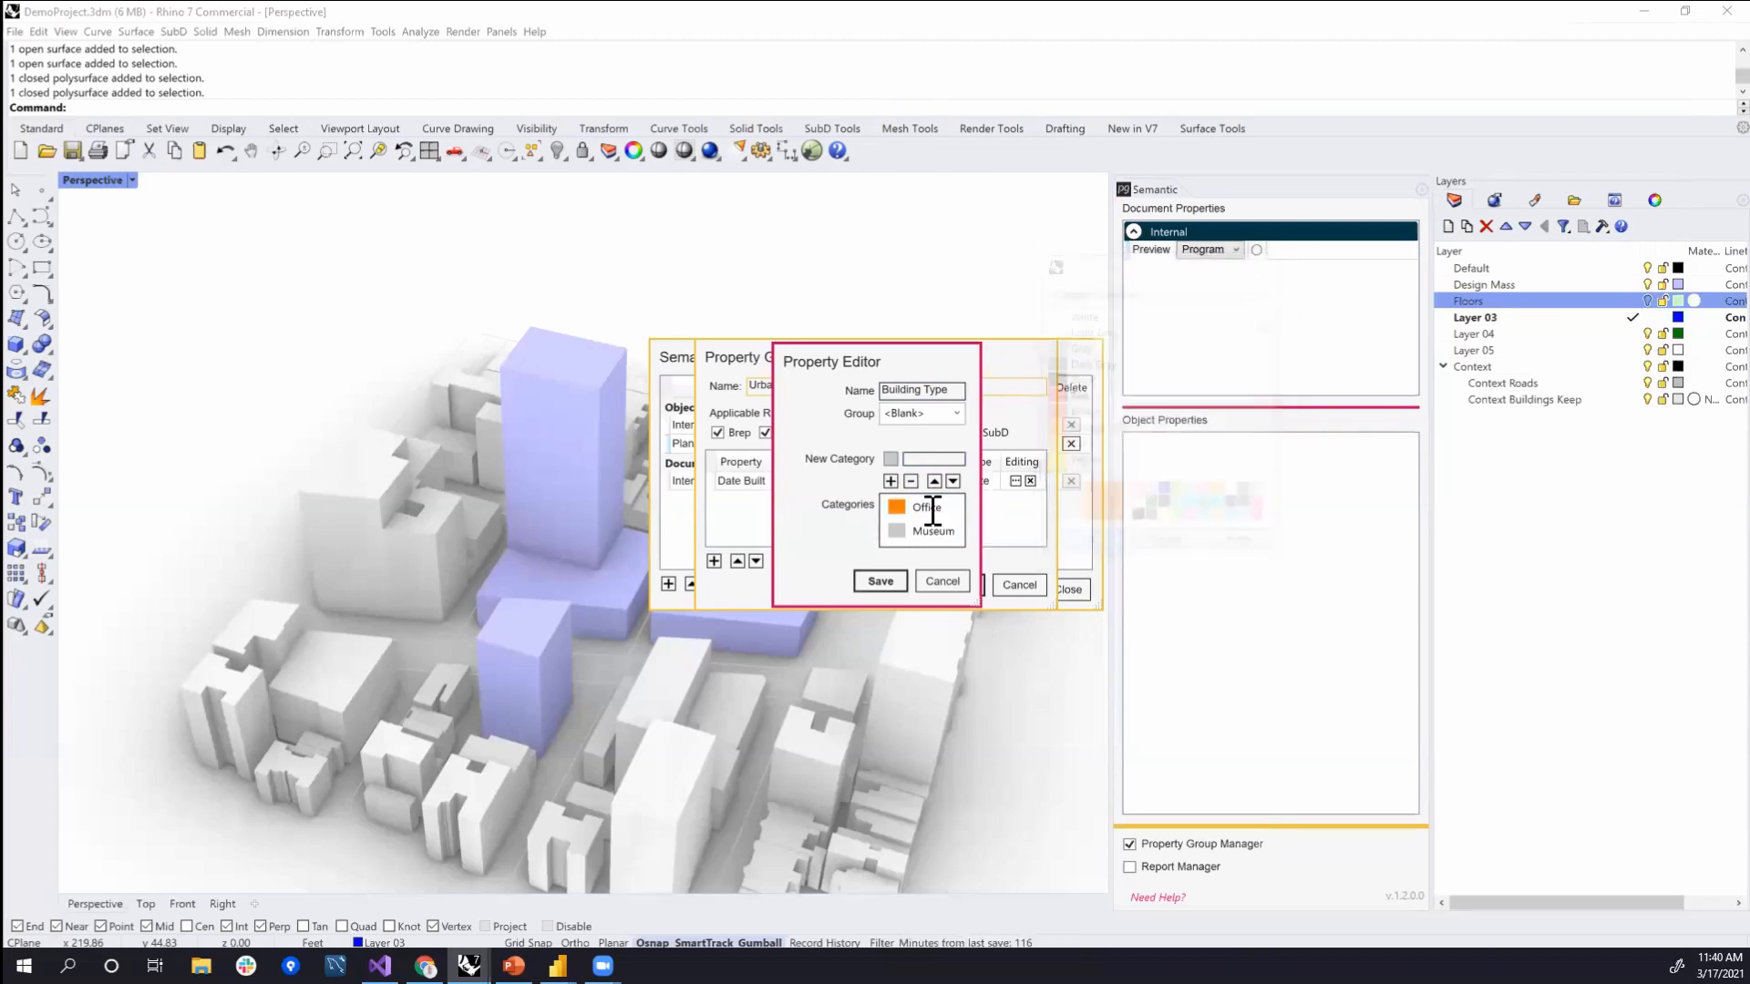
{"action": "left_click", "coordinate": [897, 531]}
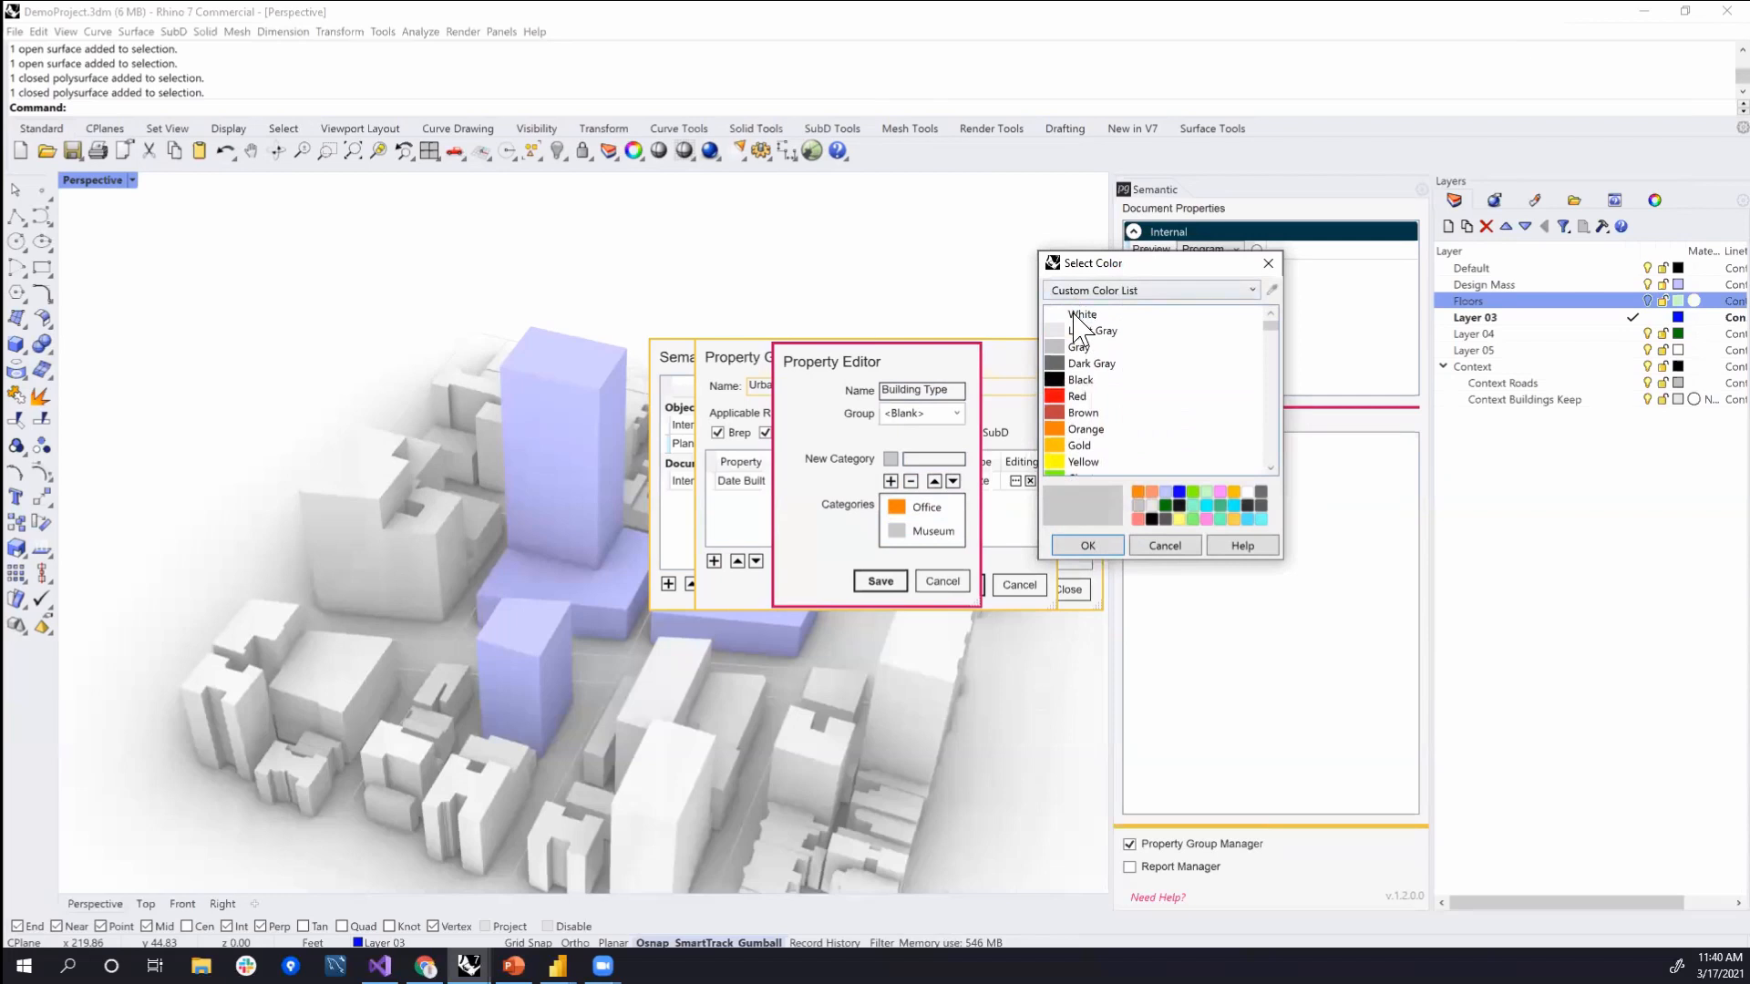
{"action": "scroll", "coordinate": [1125, 383], "scroll_direction": "down", "scroll_amount": 1}
{"action": "left_click", "coordinate": [1087, 429]}
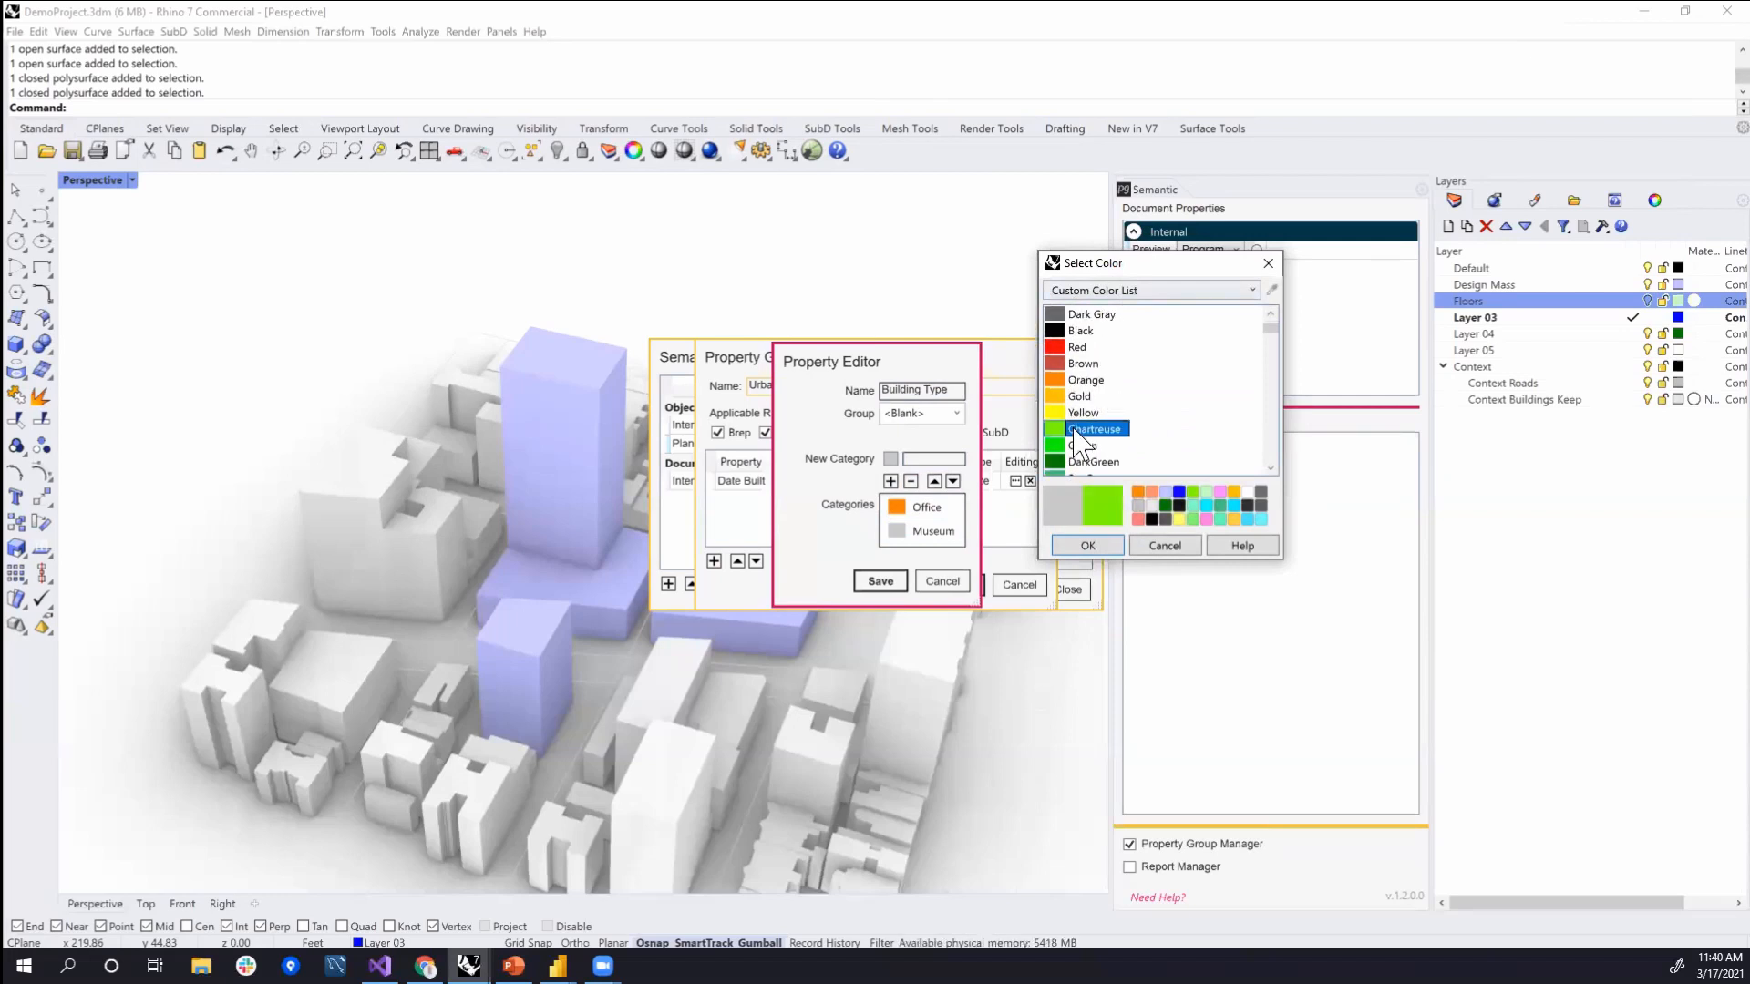
{"action": "left_click", "coordinate": [1089, 545]}
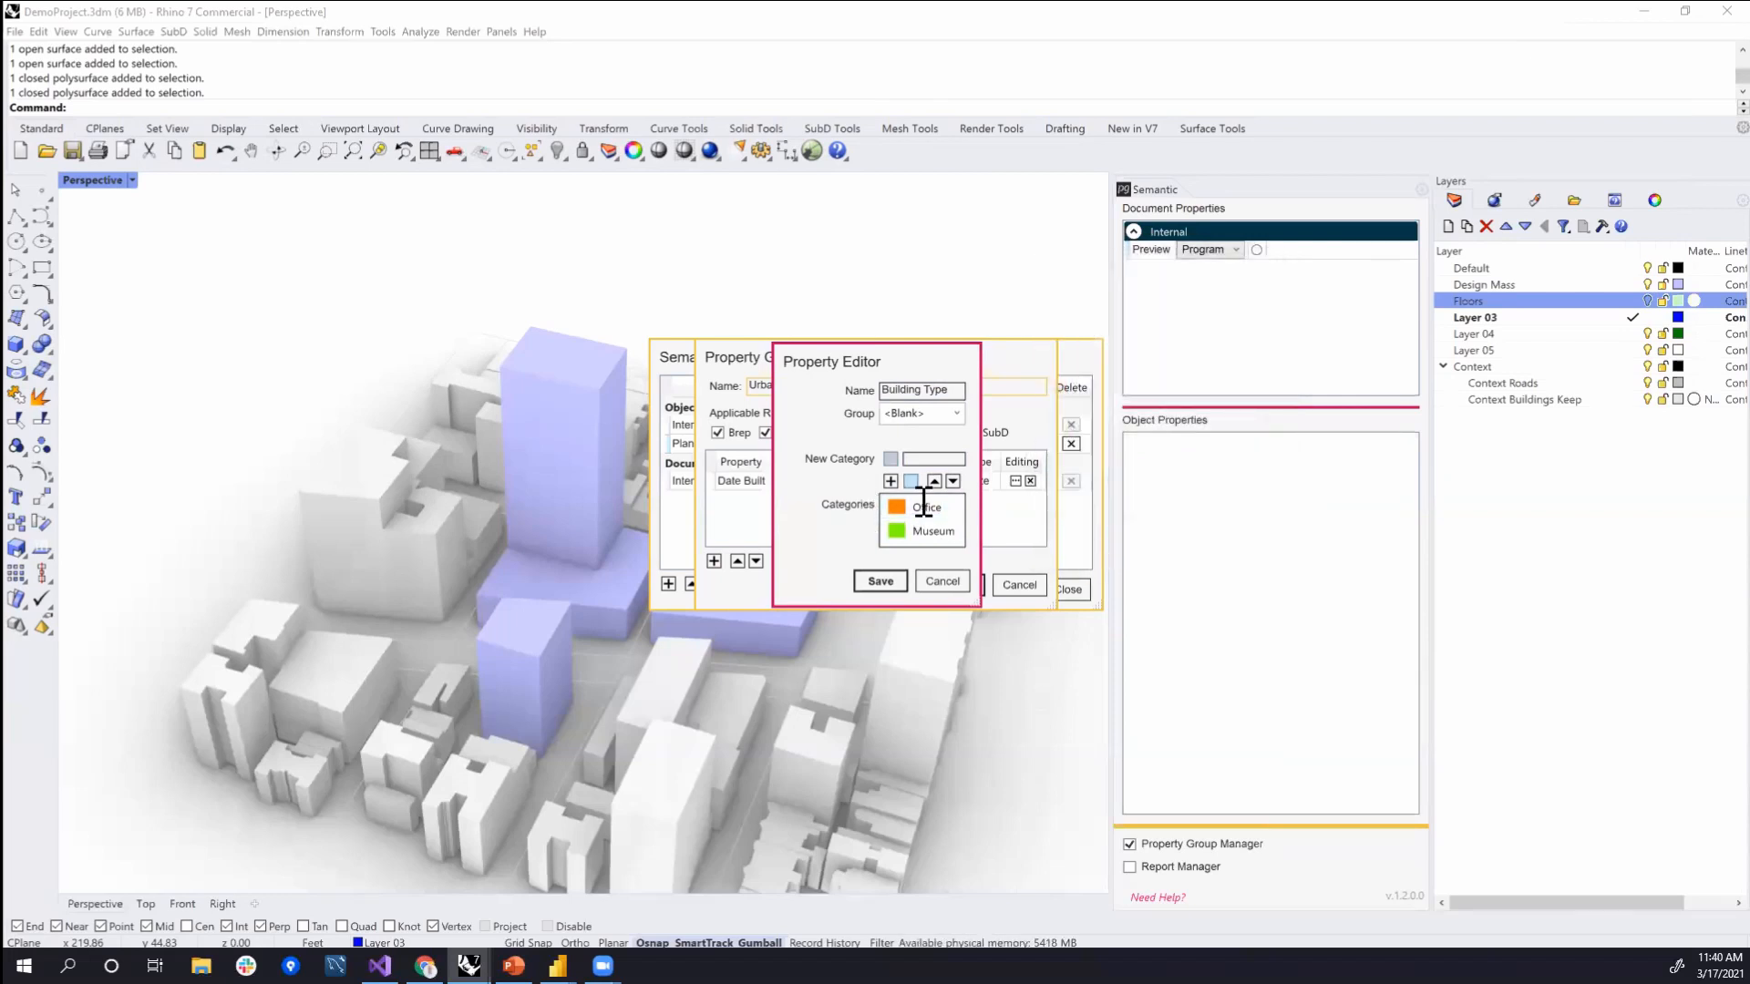
{"action": "left_click", "coordinate": [881, 584]}
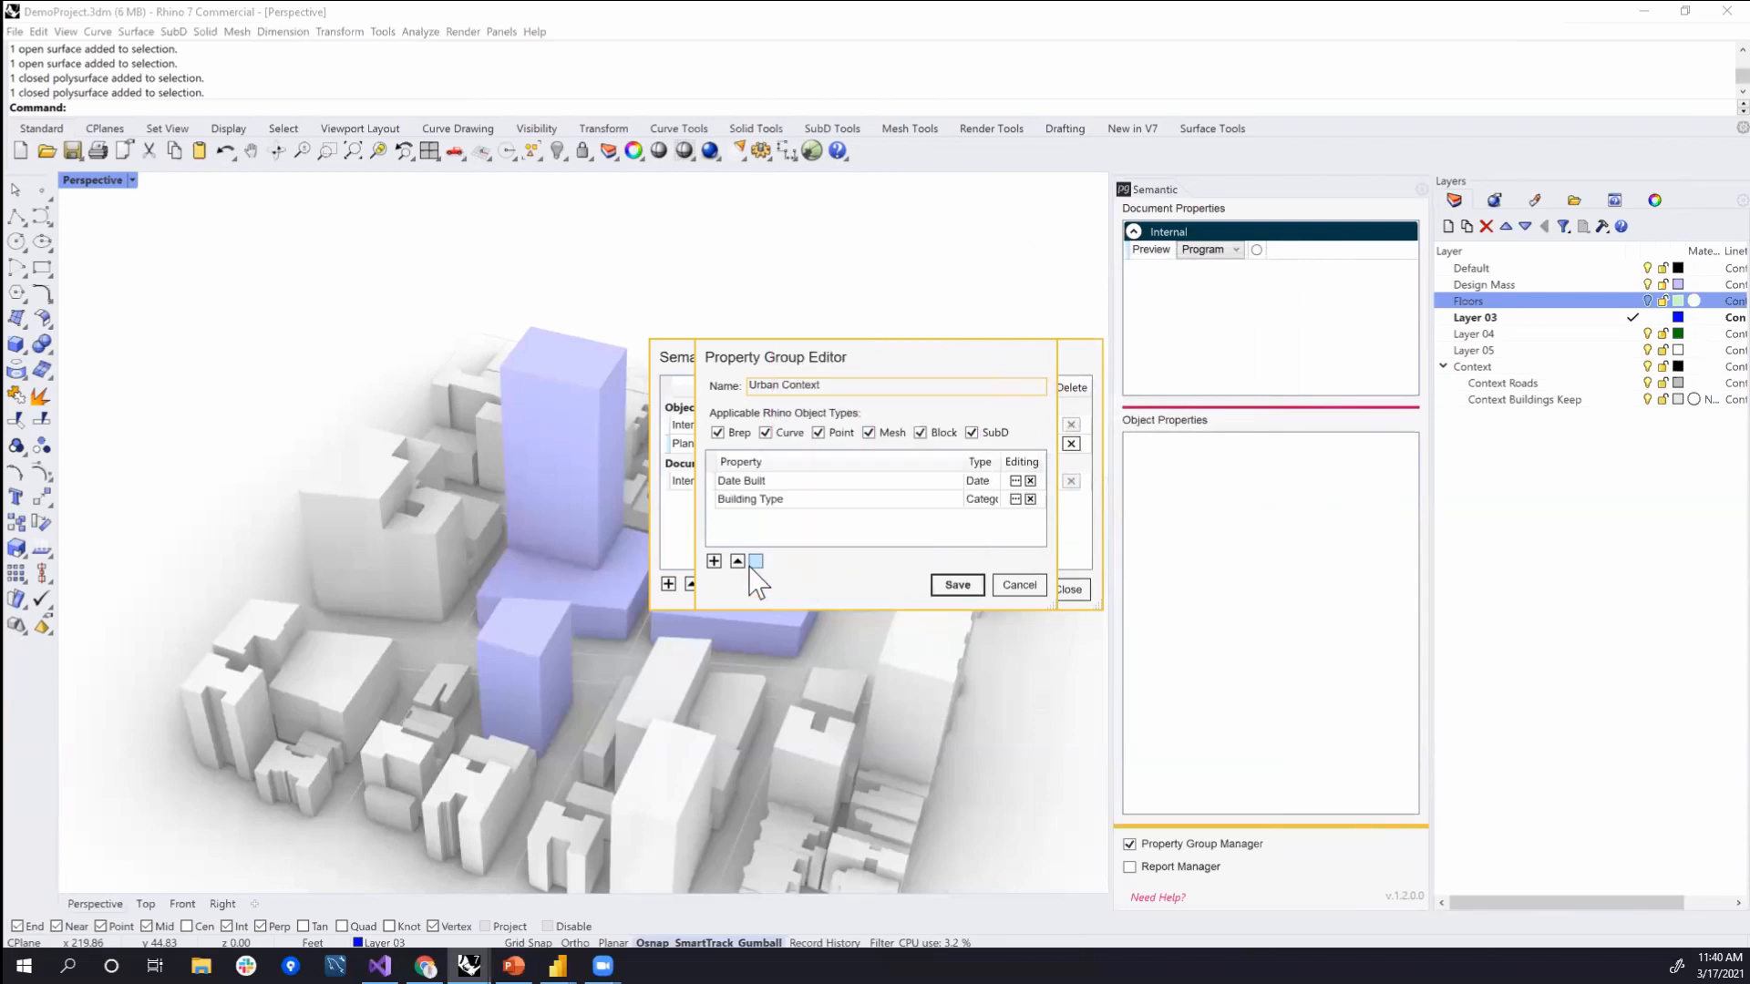
{"action": "left_click", "coordinate": [716, 561]}
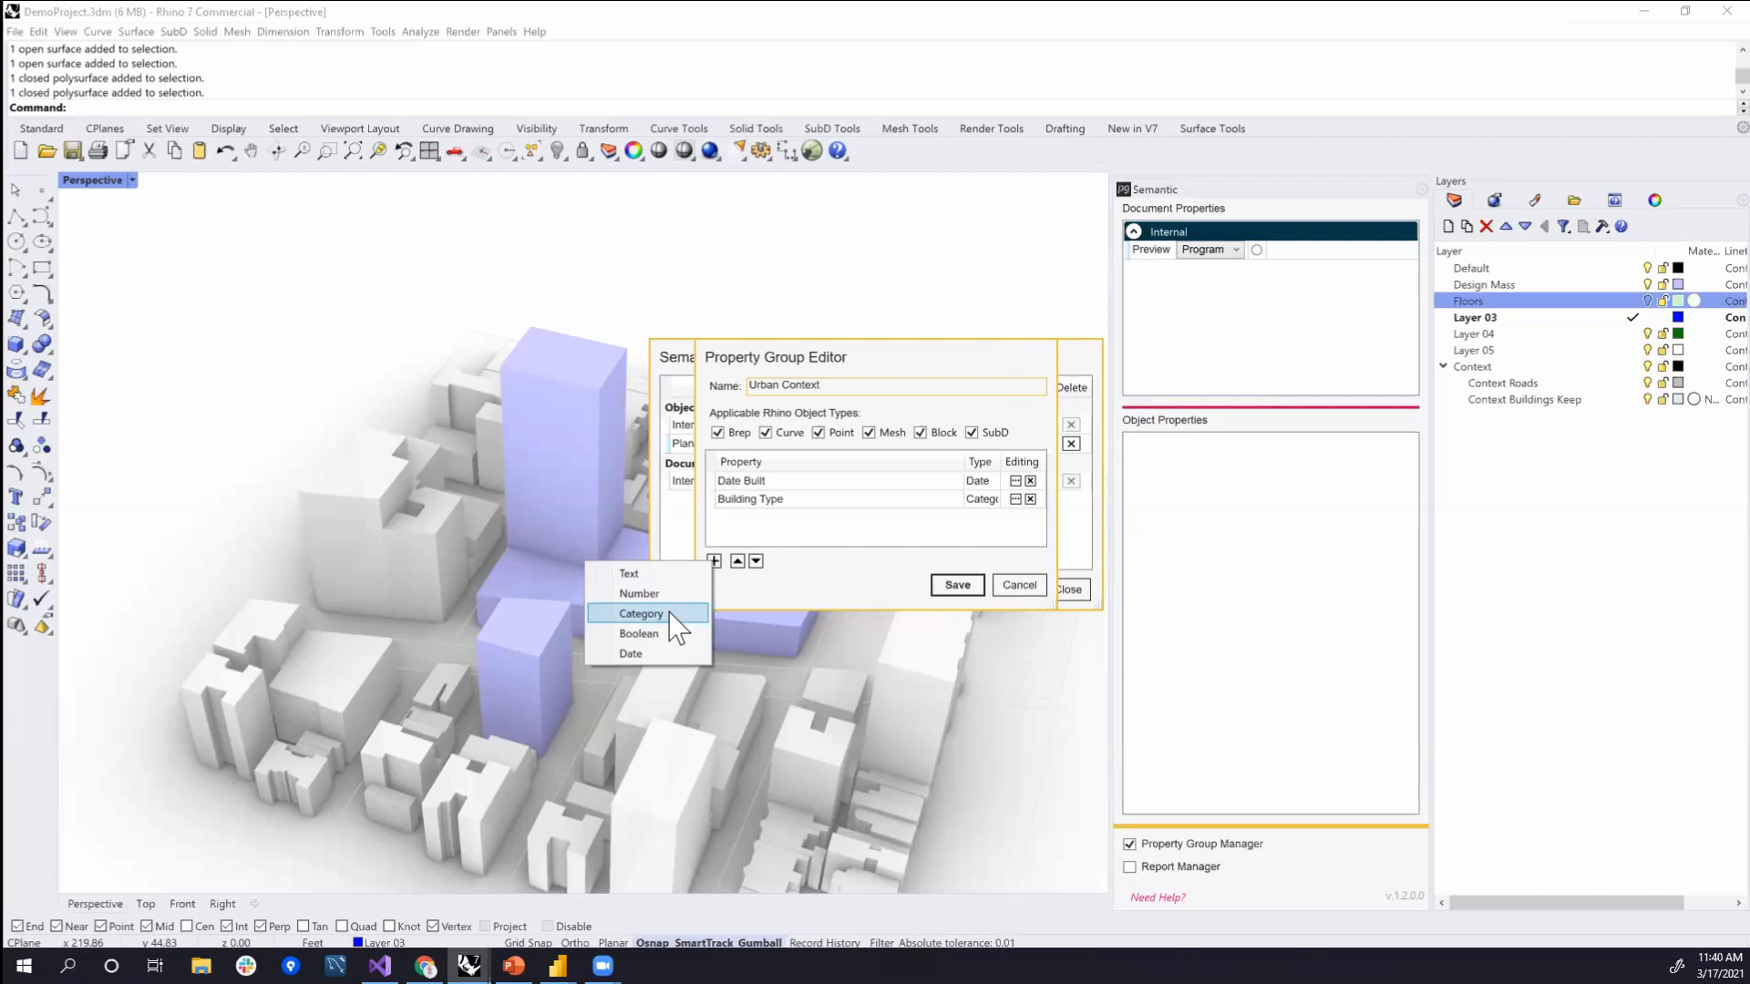
{"action": "left_click", "coordinate": [672, 617]}
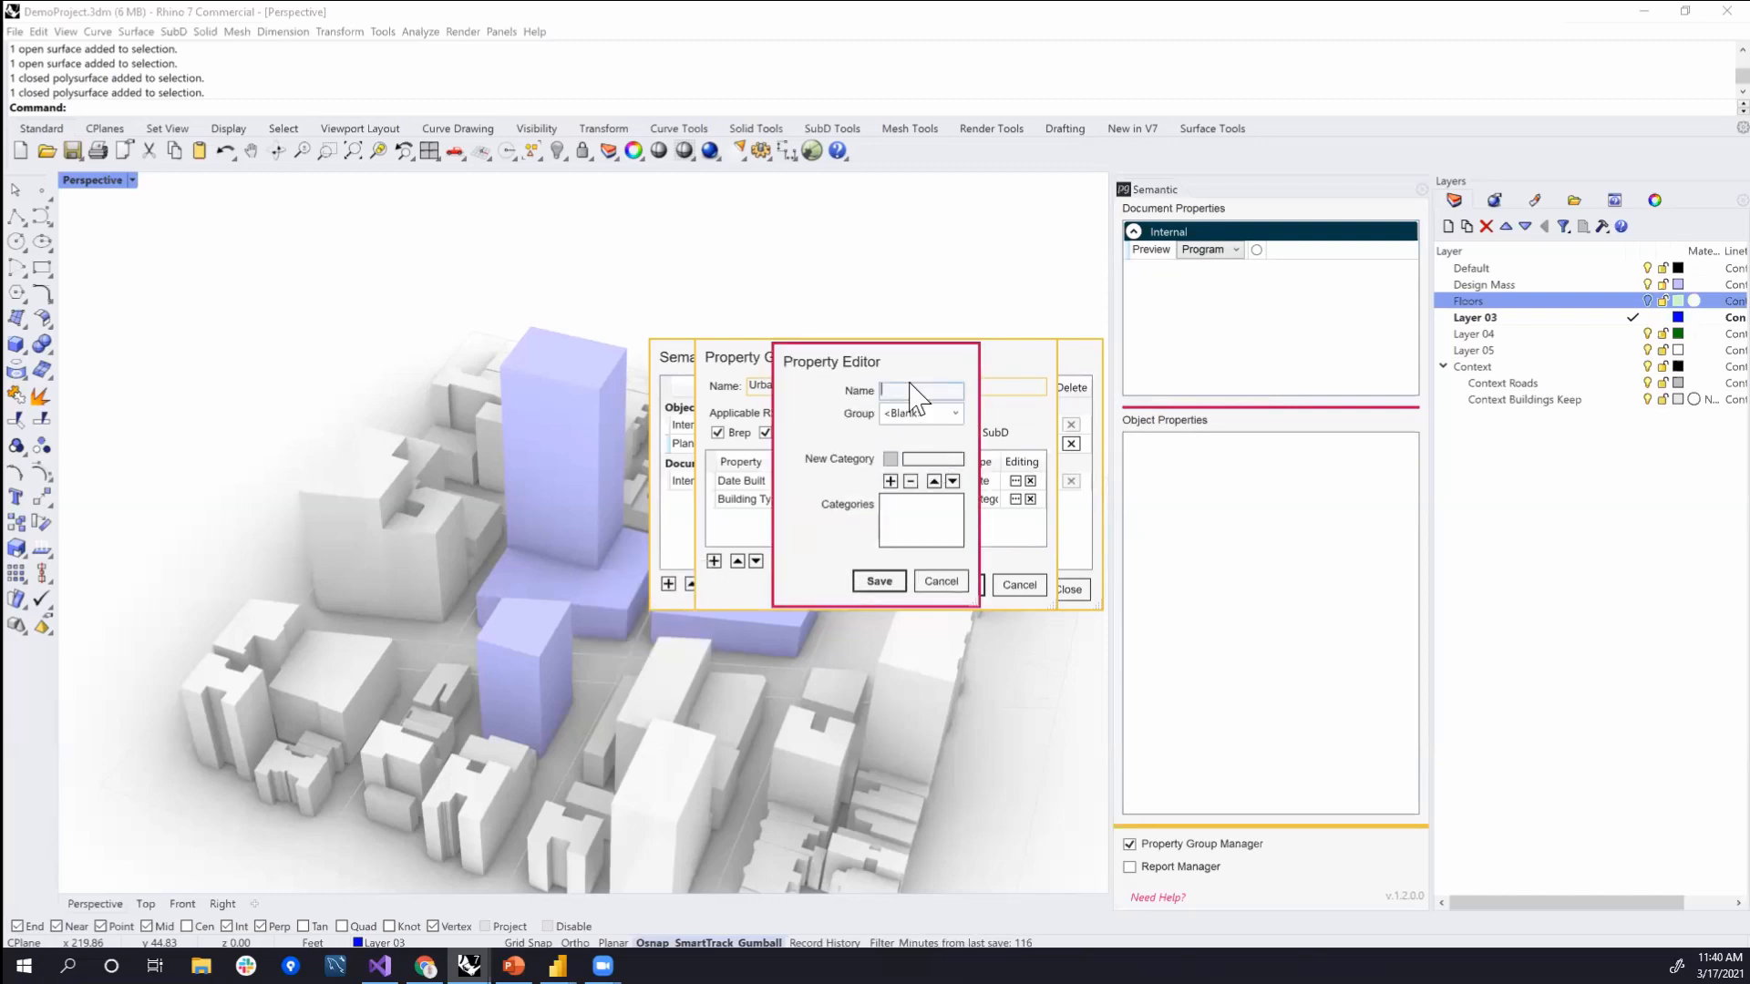
{"action": "left_click", "coordinate": [942, 581]}
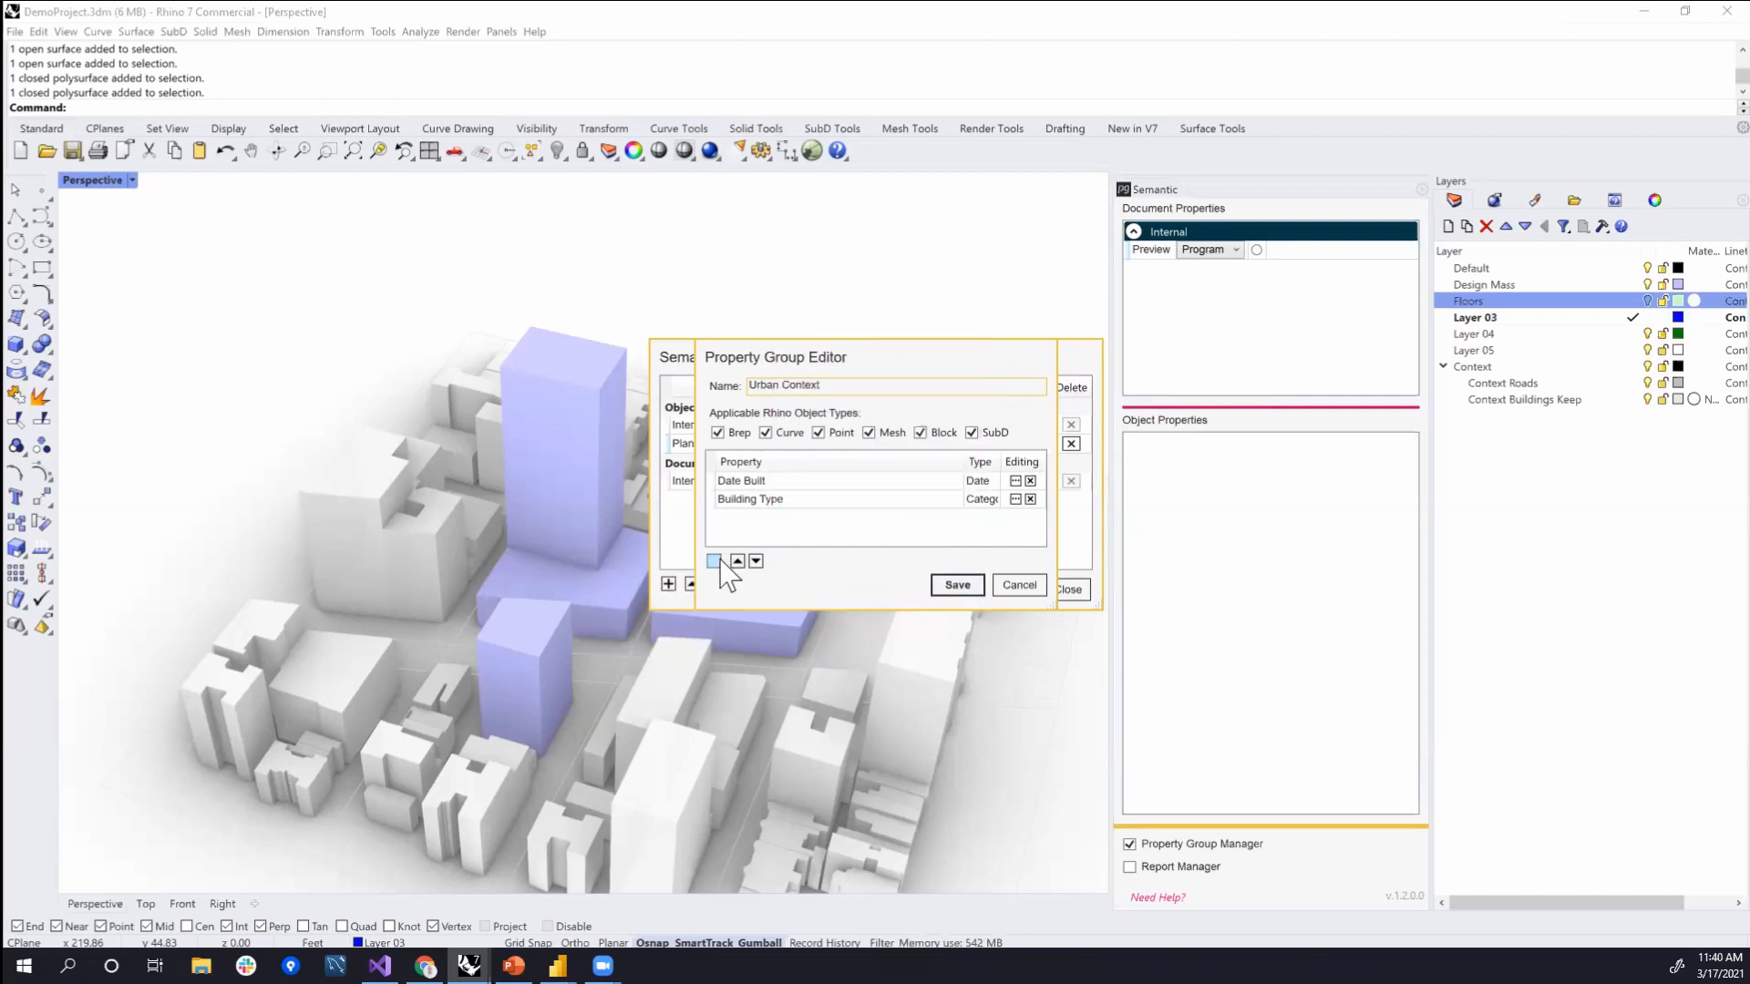
- Add a Text property named Architectural Style with lookups enabled, and save the Urban Context group
{"action": "left_click", "coordinate": [714, 561]}
{"action": "left_click", "coordinate": [670, 571]}
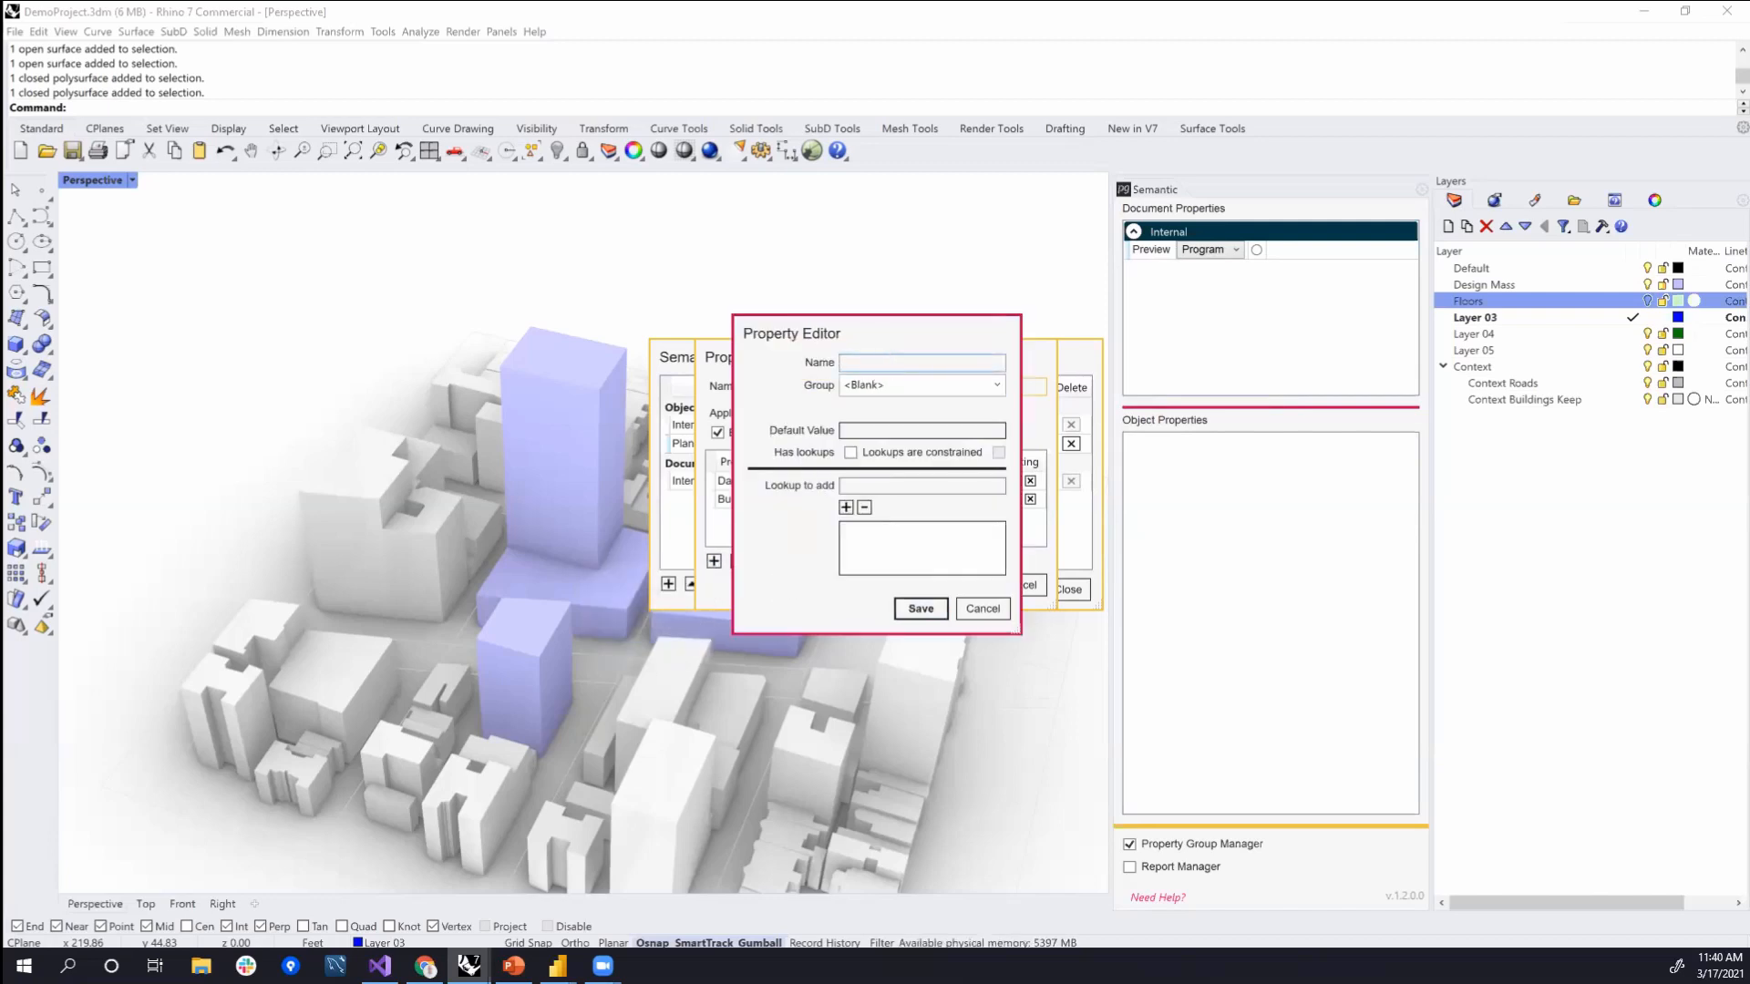
{"action": "key", "text": "BackSpace"}
{"action": "type", "text": "Architectural Style"}
{"action": "left_click", "coordinate": [880, 433]}
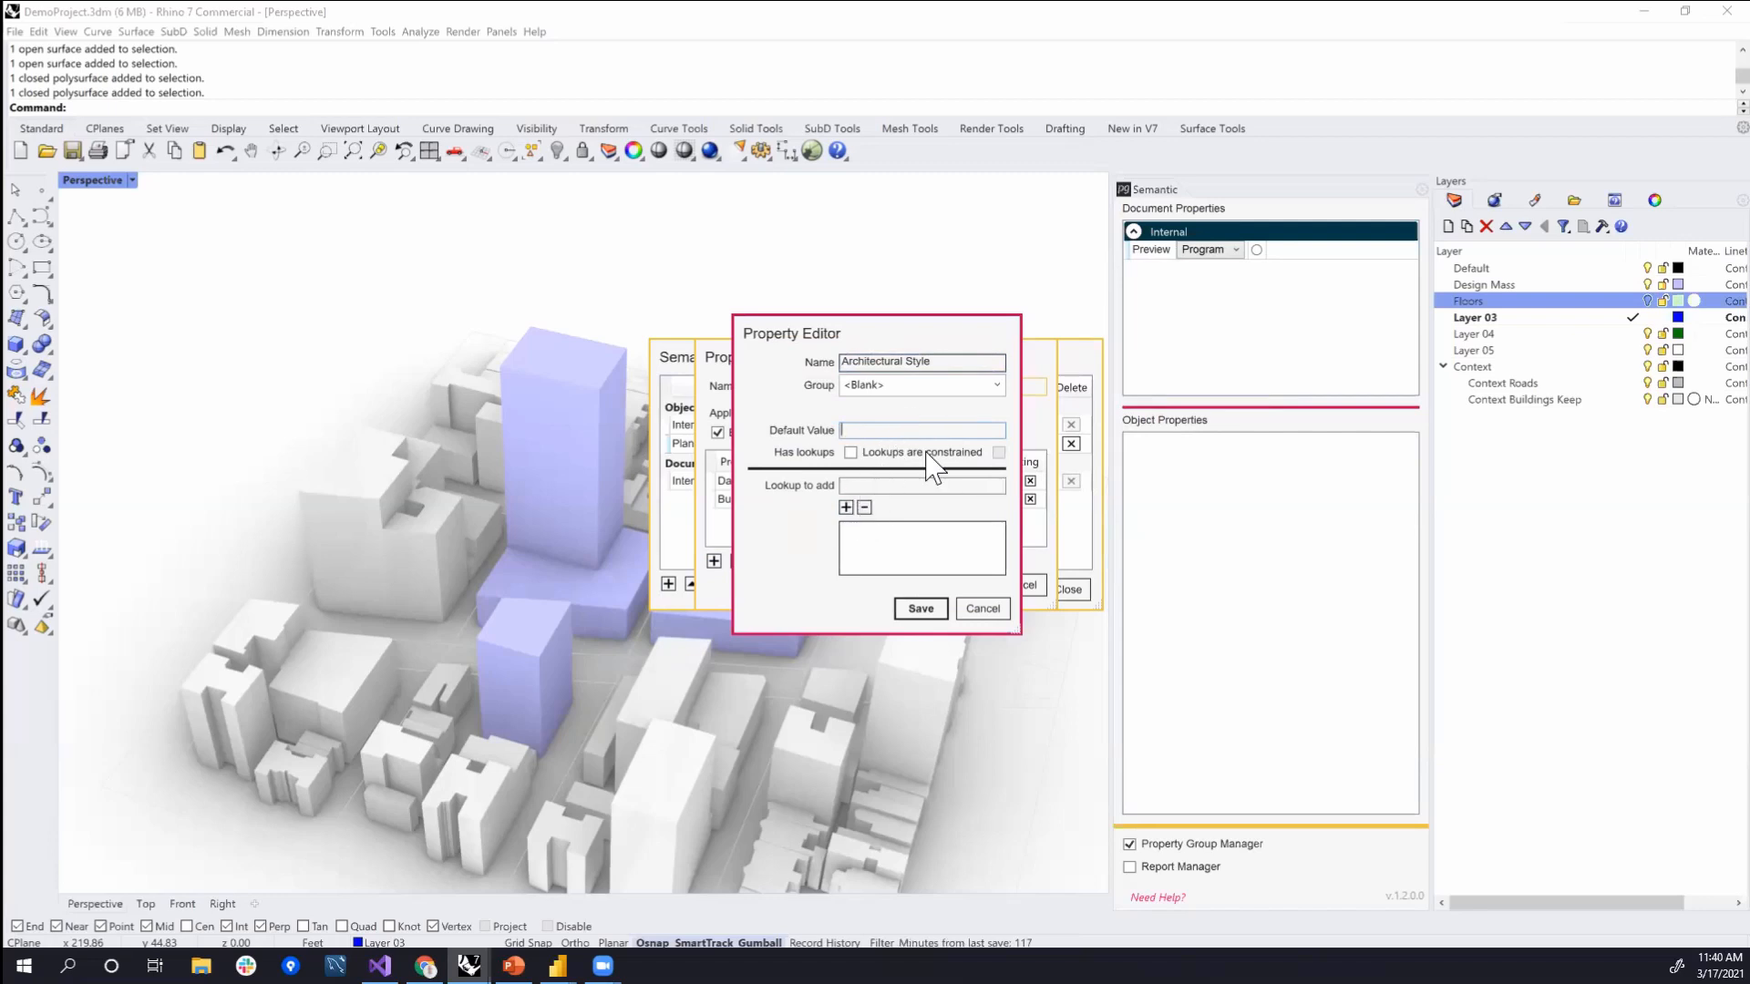
{"action": "left_click", "coordinate": [853, 454]}
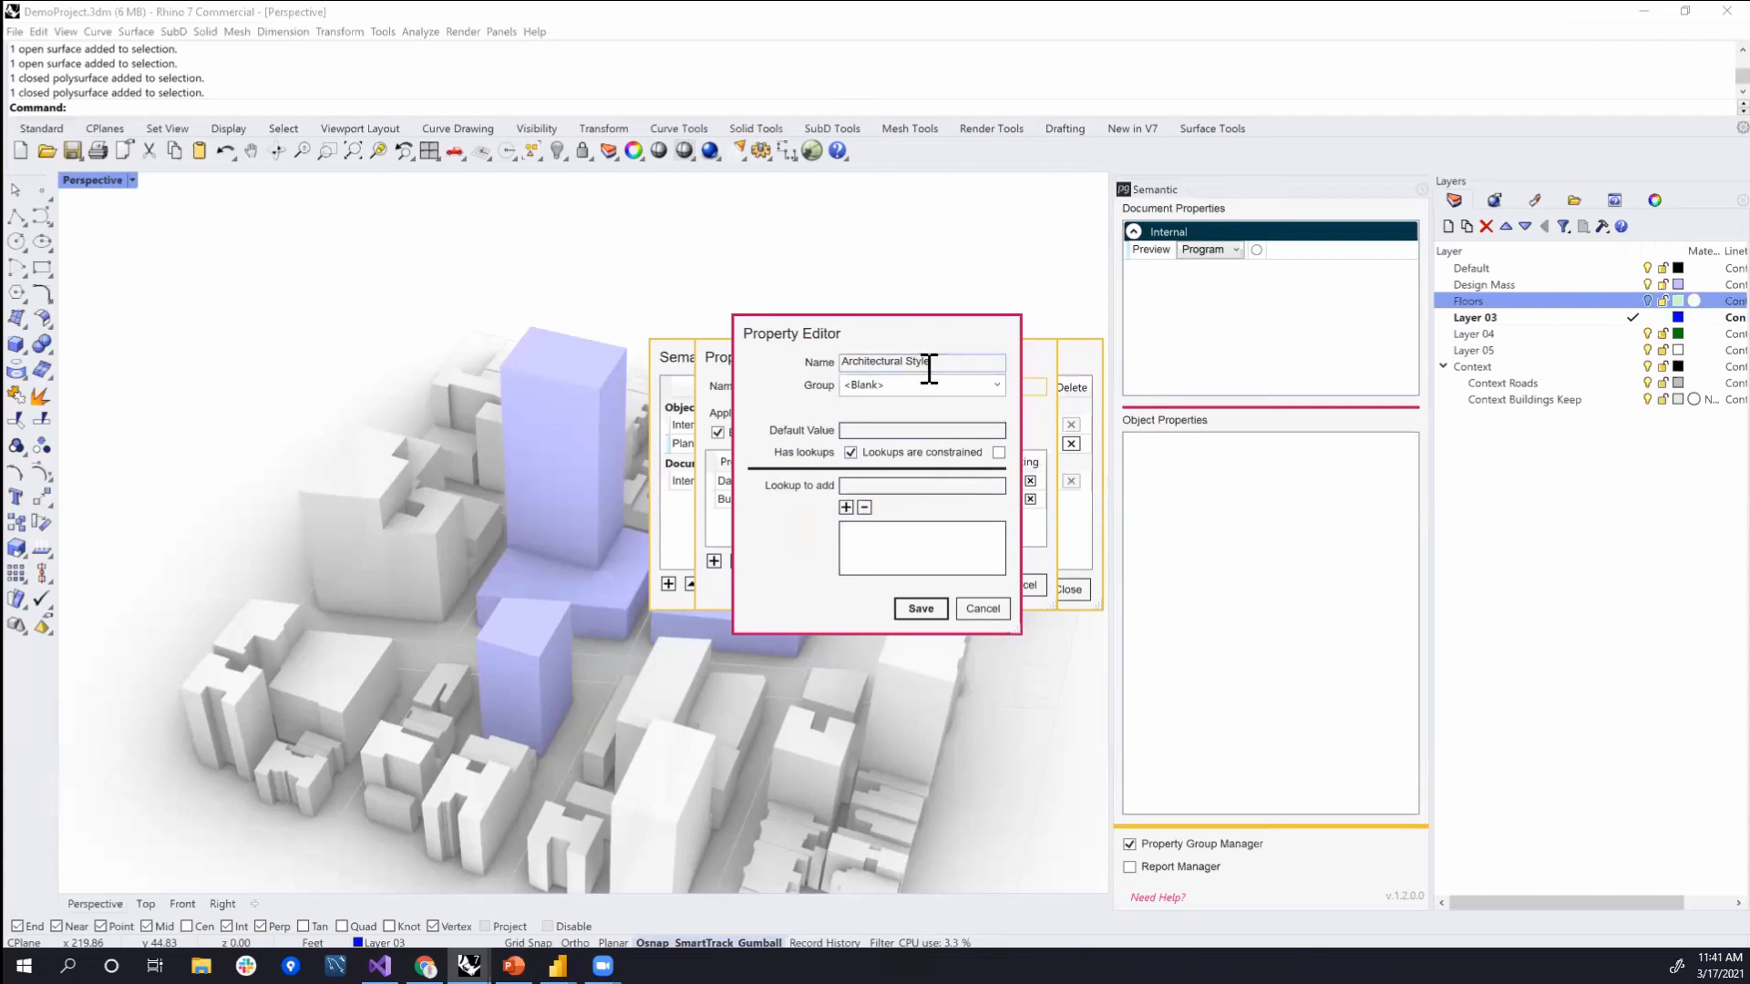
{"action": "left_click", "coordinate": [921, 608]}
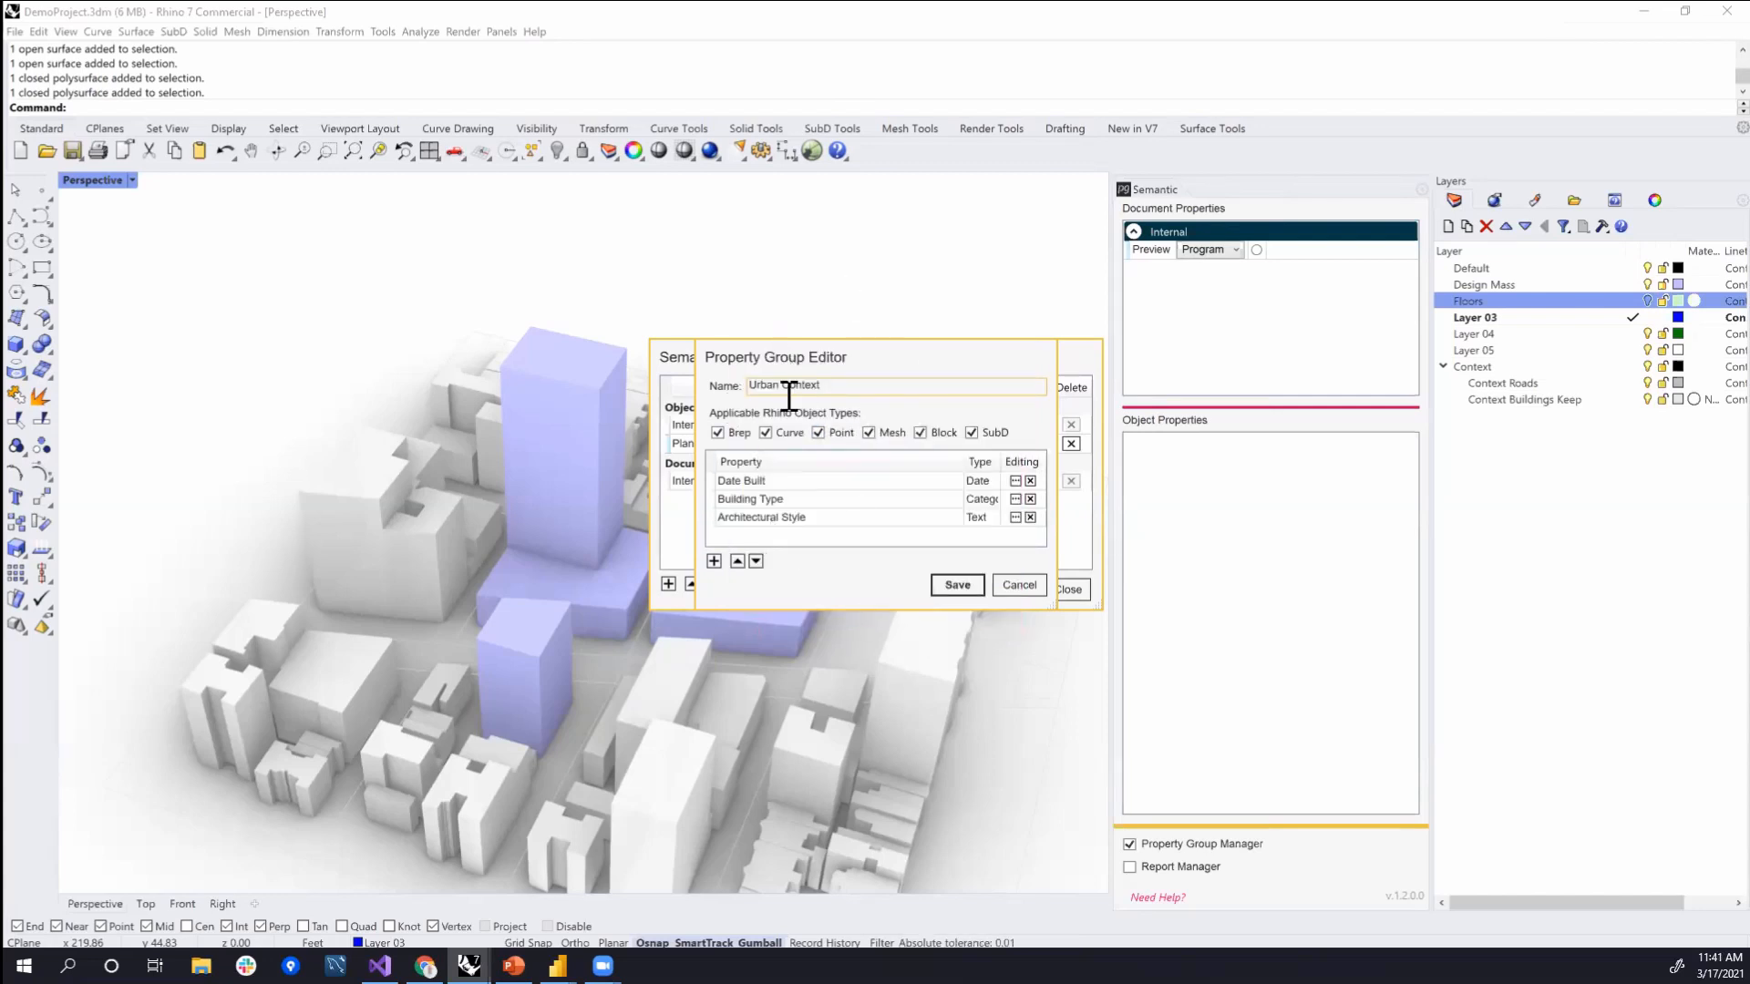
{"action": "left_click", "coordinate": [957, 584]}
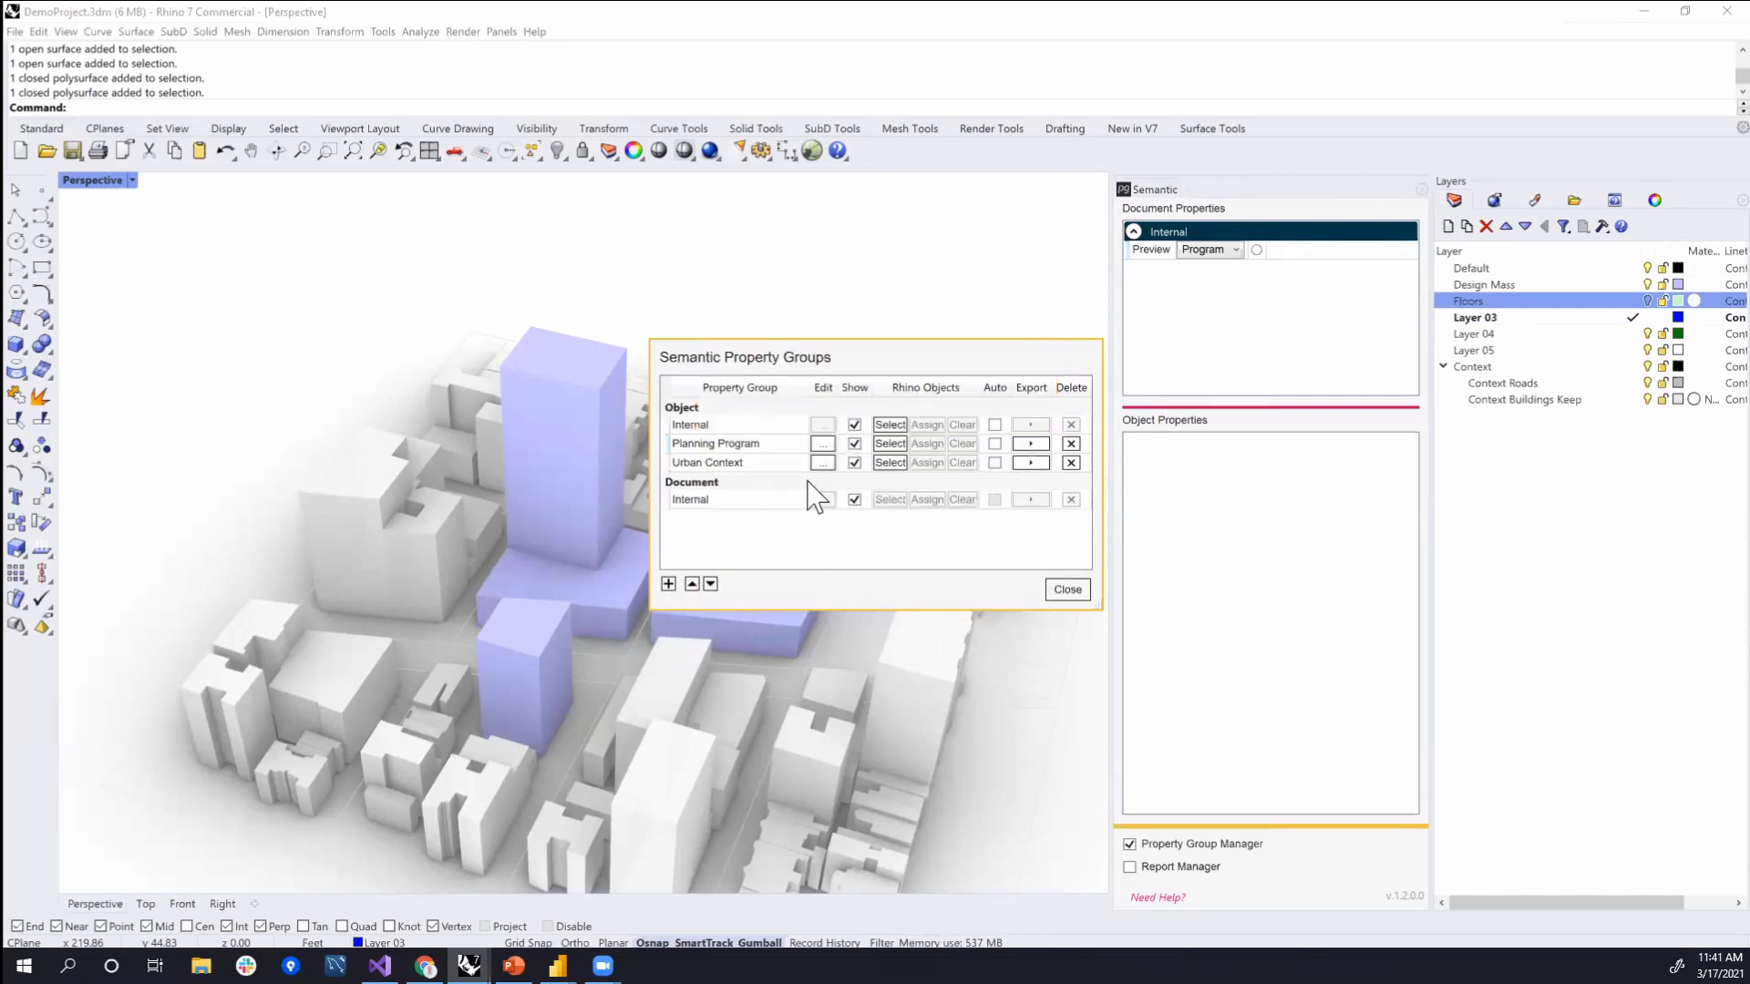
- Assign the Urban Context group to all objects on the Context Buildings Keep layer, then close the group manager and clear the selection
{"action": "scroll", "coordinate": [481, 546], "scroll_direction": "down", "scroll_amount": 4}
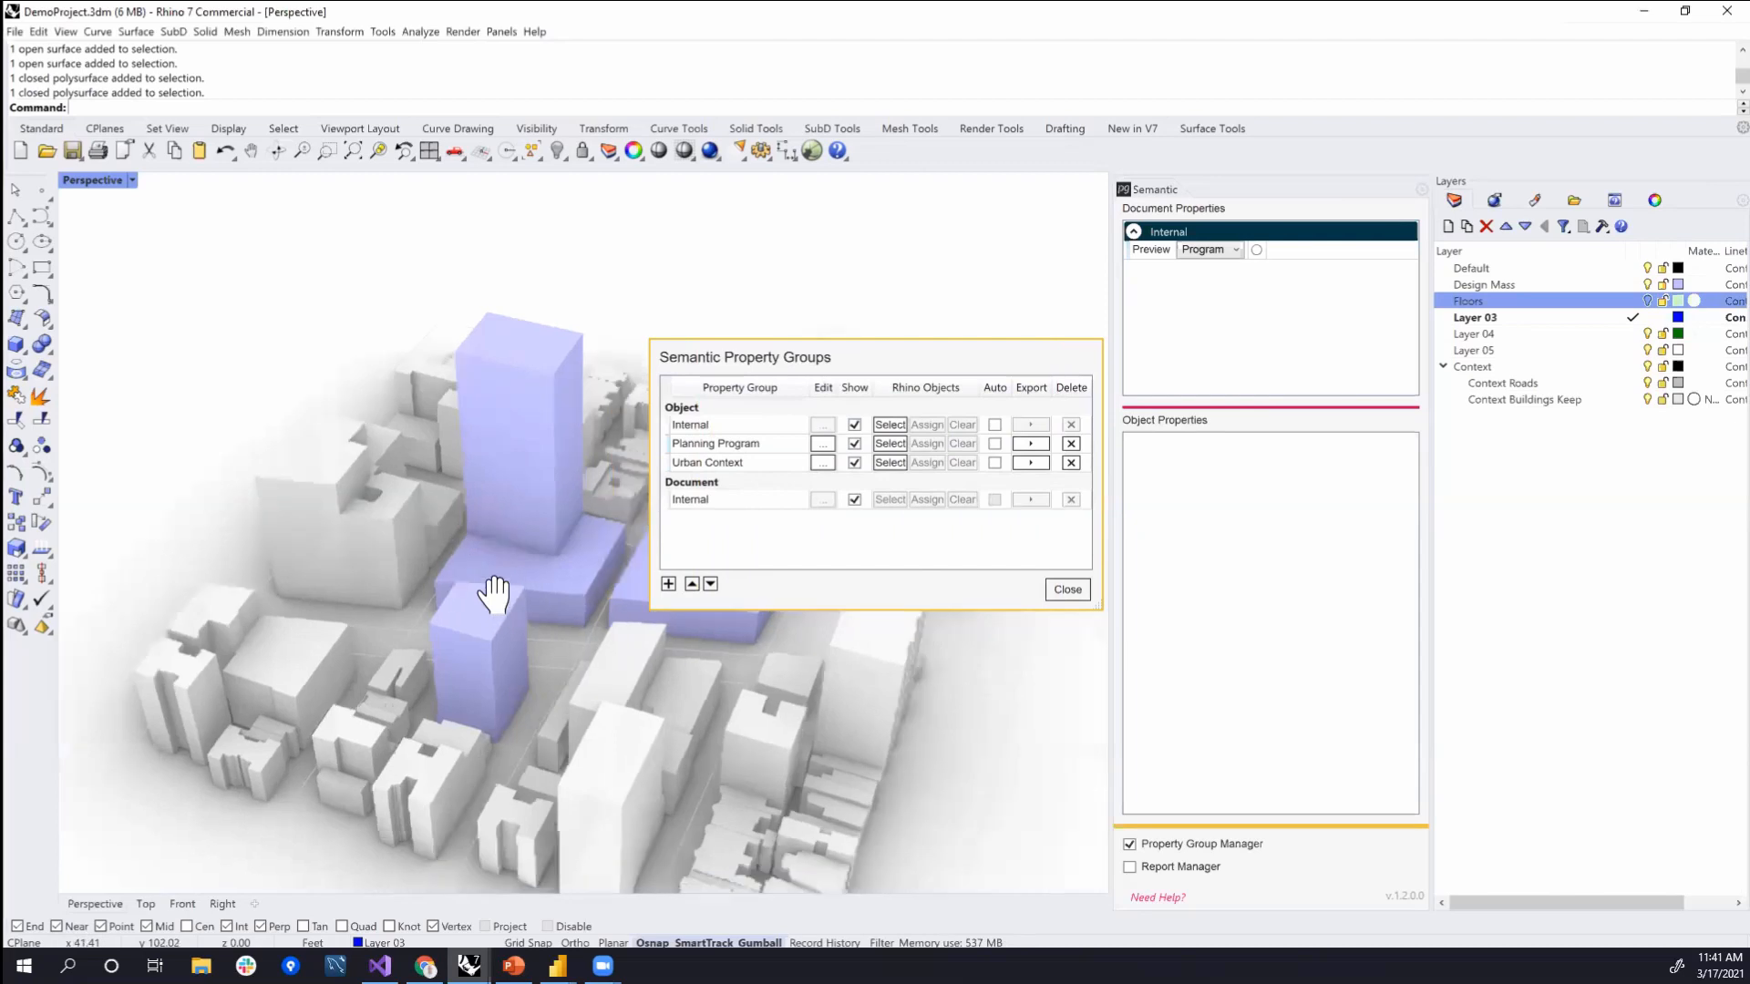
{"action": "scroll", "coordinate": [478, 529], "scroll_direction": "up", "scroll_amount": 3}
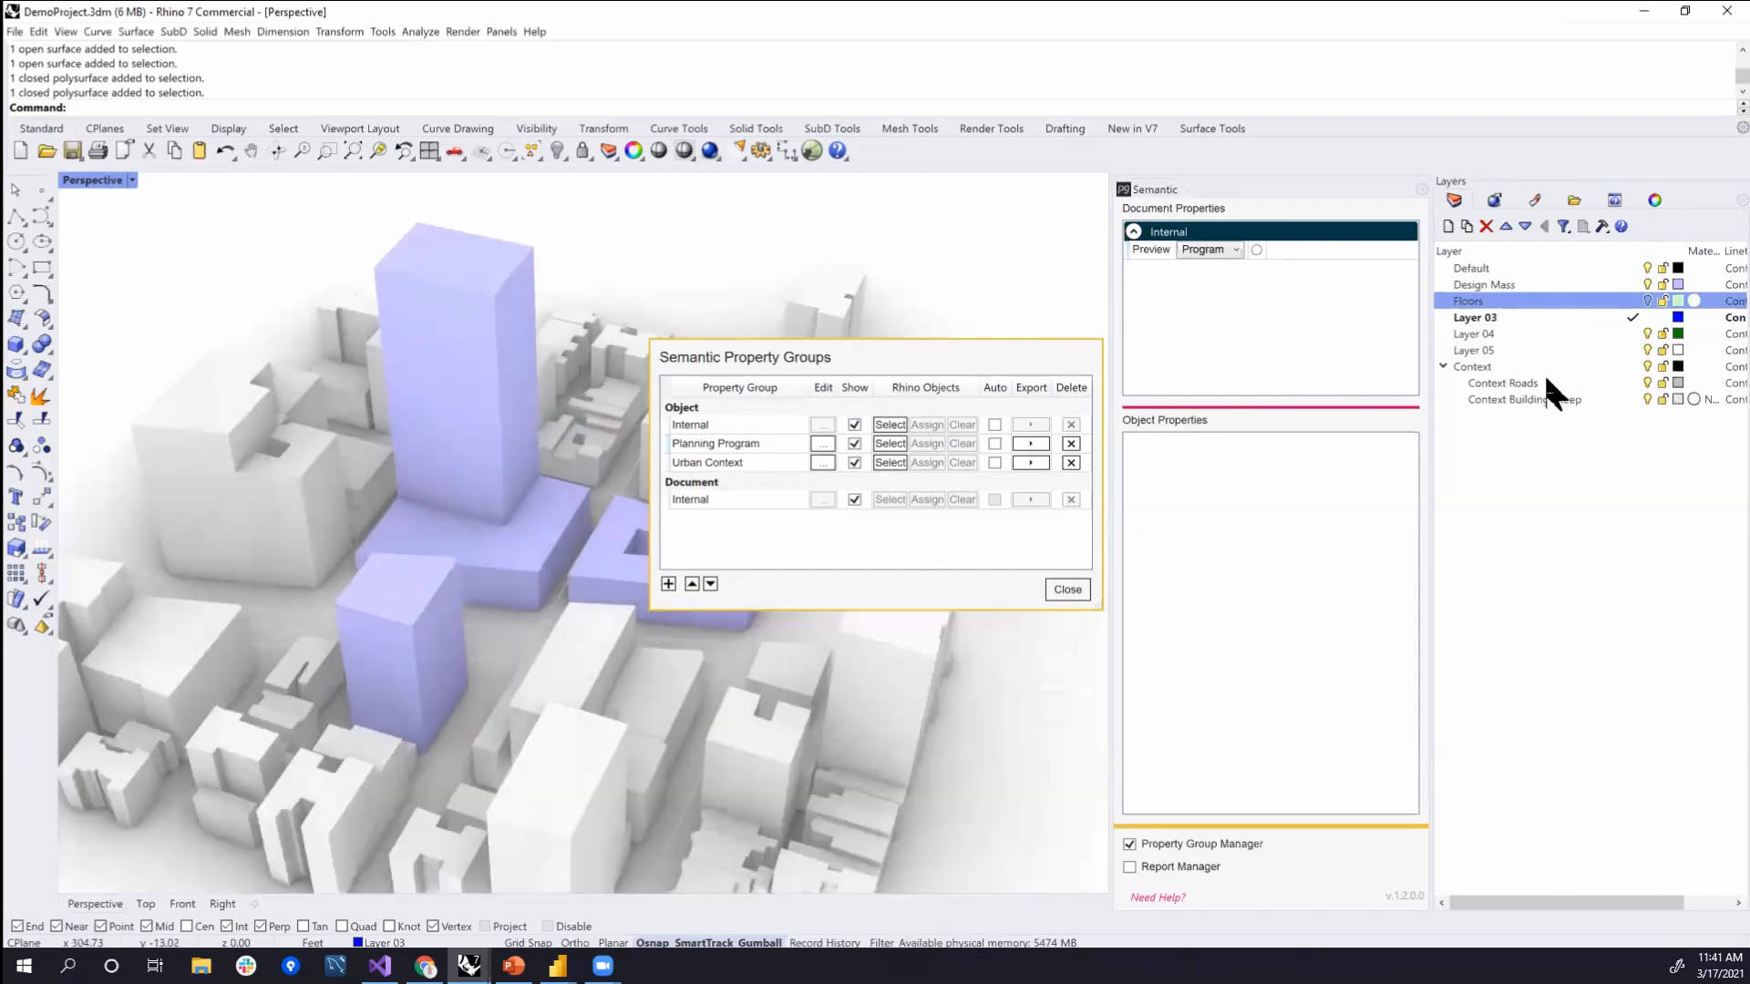
{"action": "right_click", "coordinate": [1550, 401]}
{"action": "left_click", "coordinate": [1603, 628]}
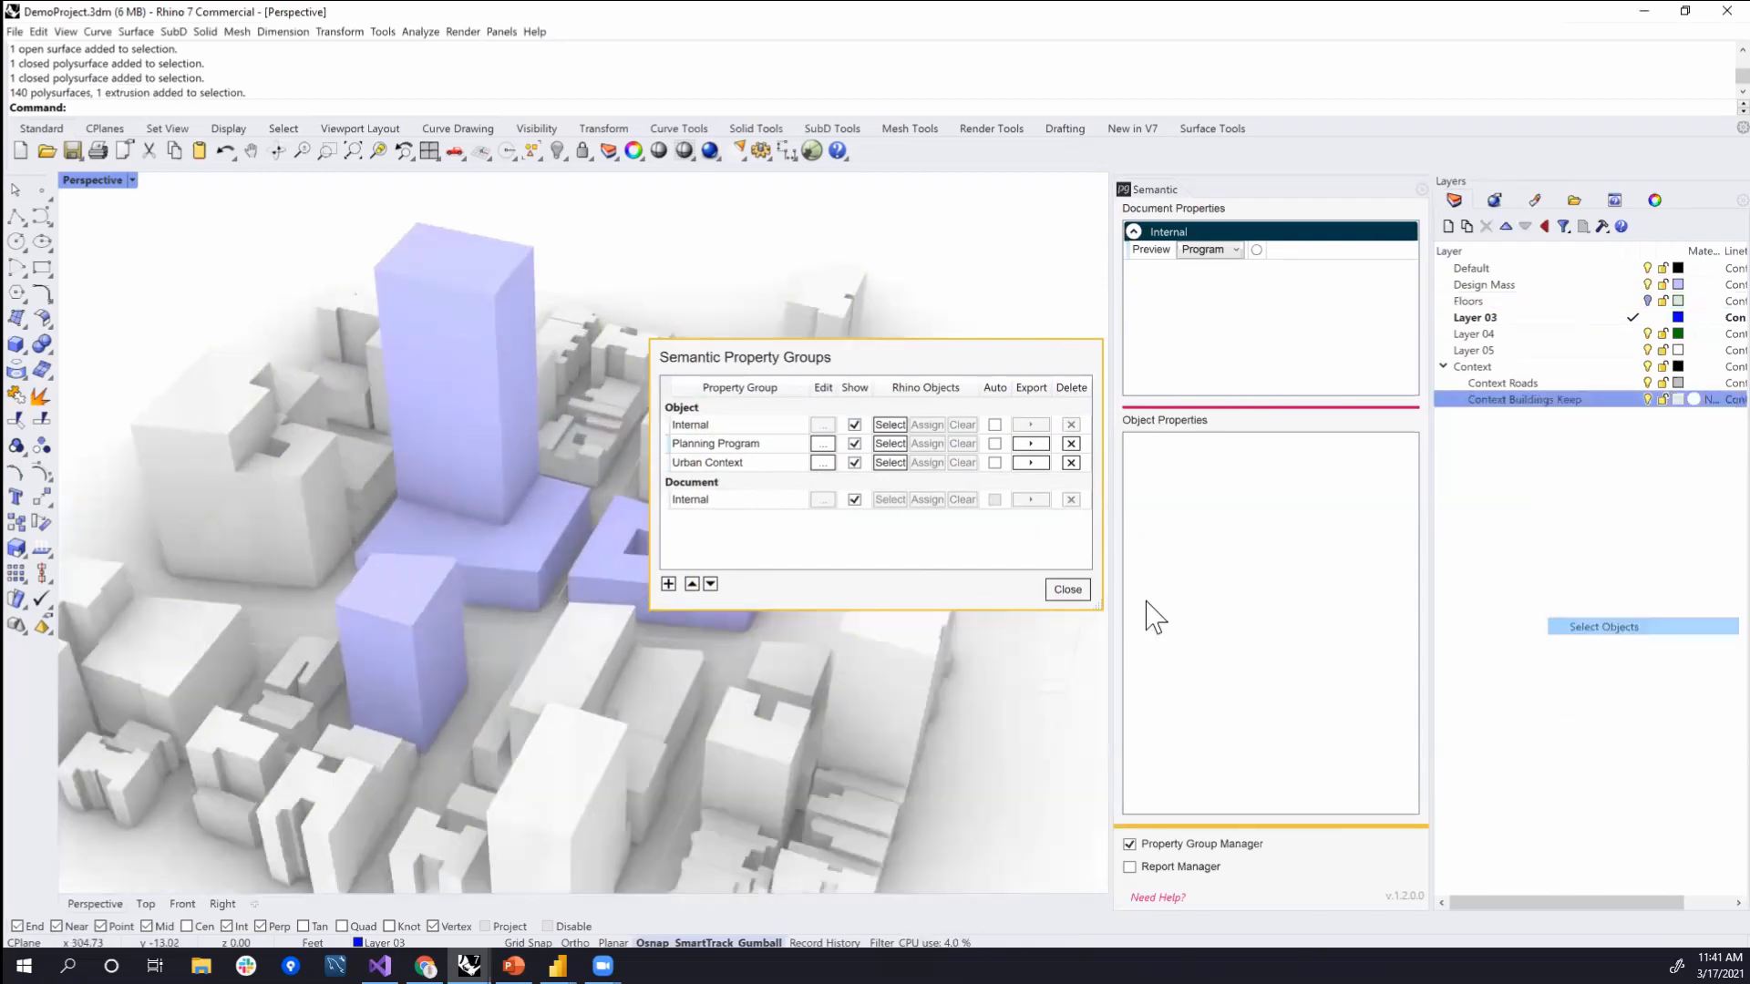
{"action": "right_click_drag", "start_coordinate": [459, 590], "coordinate": [452, 626]}
{"action": "left_click", "coordinate": [455, 611], "text": "shift"}
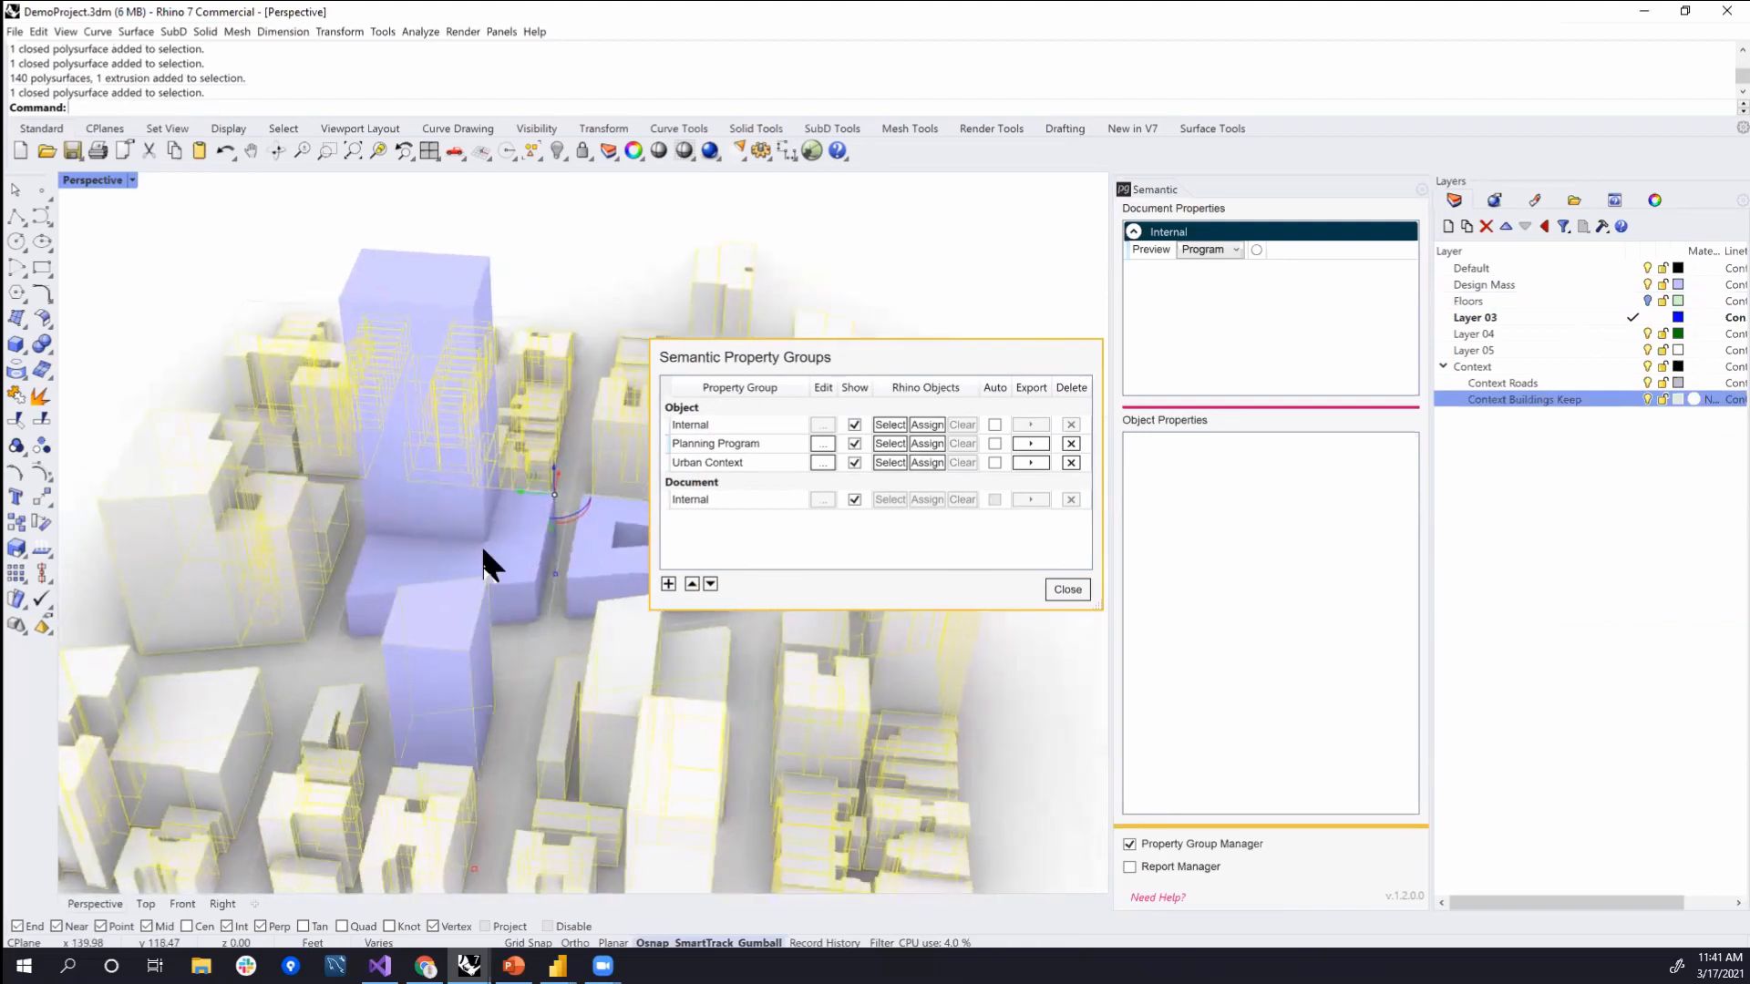
{"action": "left_click", "coordinate": [455, 620], "text": "ctrl"}
{"action": "right_click_drag", "start_coordinate": [456, 496], "coordinate": [679, 519]}
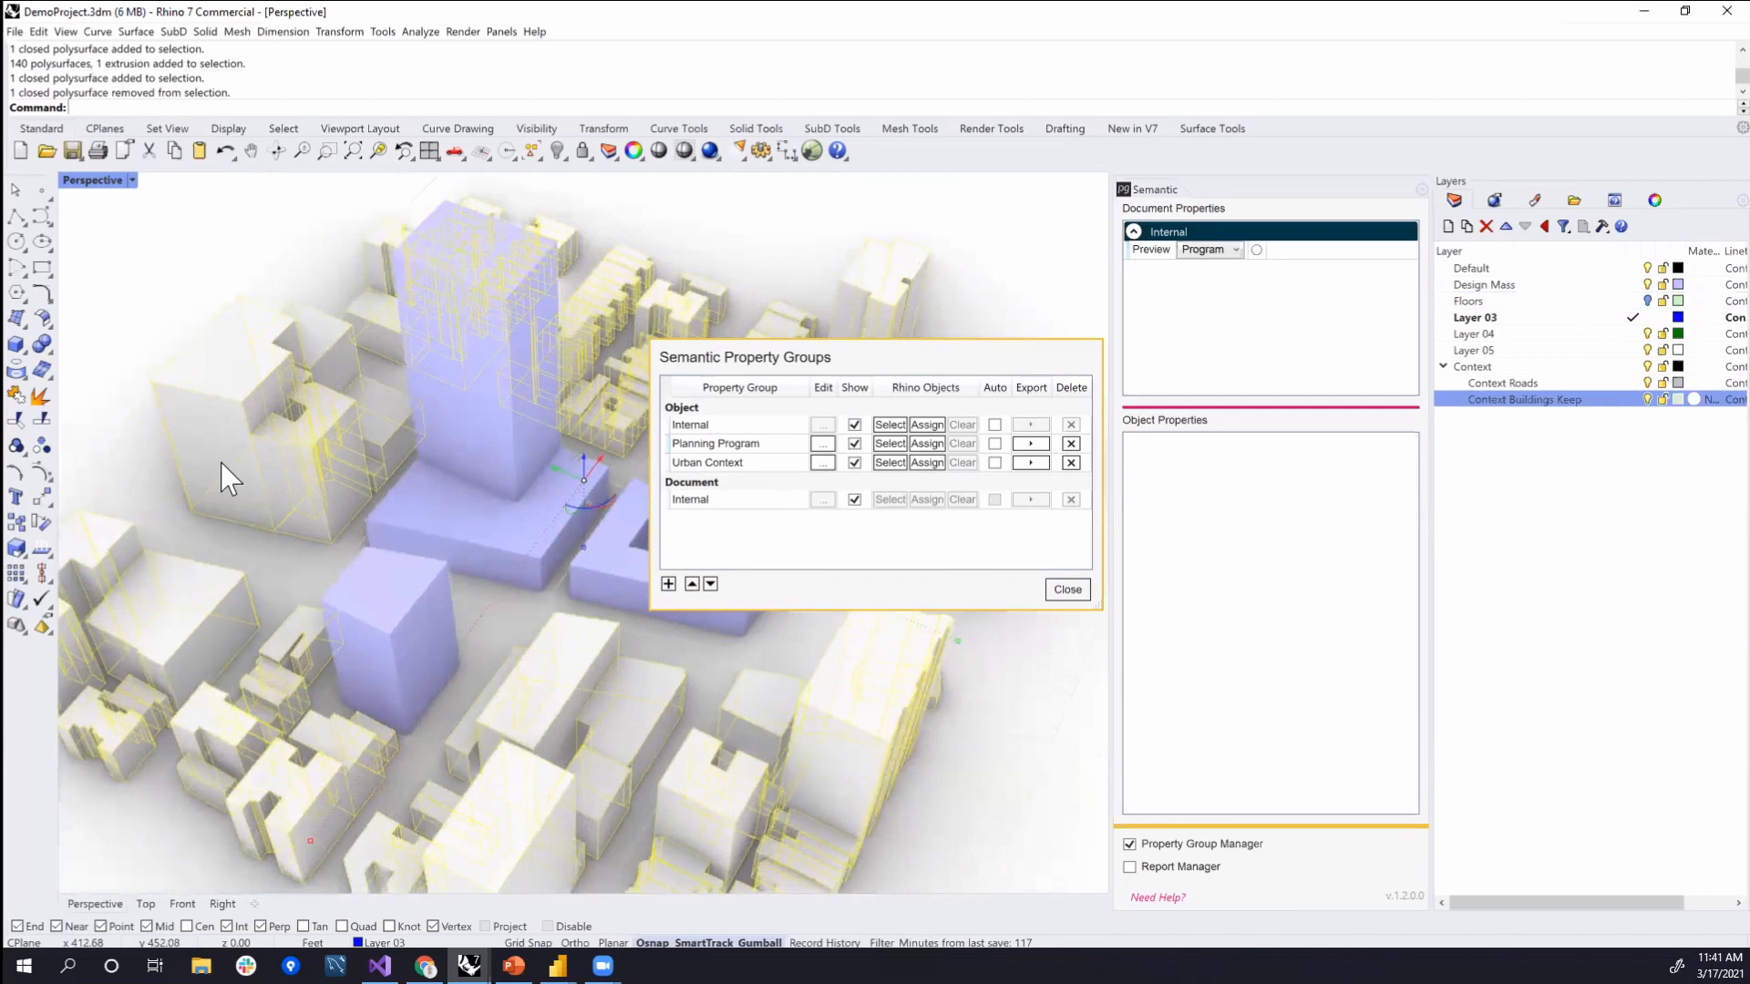
{"action": "left_click", "coordinate": [928, 462]}
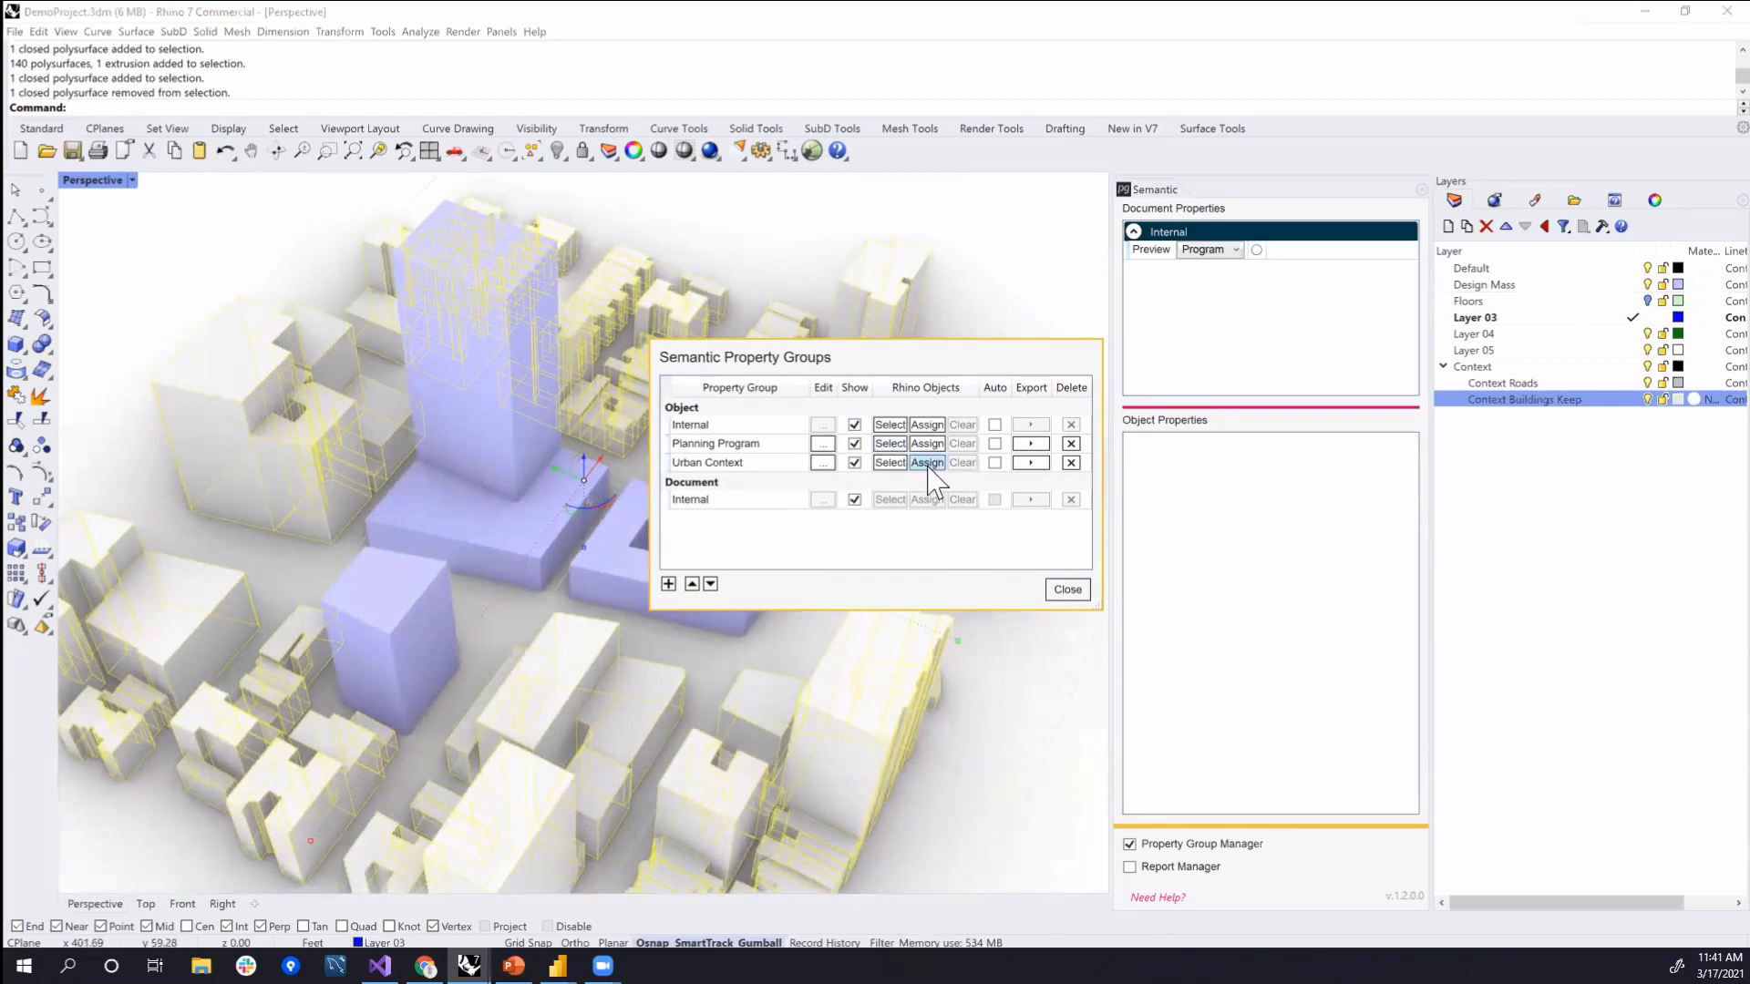
{"action": "left_click", "coordinate": [1068, 590]}
{"action": "key", "text": "Escape"}
- Set the document preview to color the model by Building Type
{"action": "right_click_drag", "start_coordinate": [566, 477], "coordinate": [547, 447]}
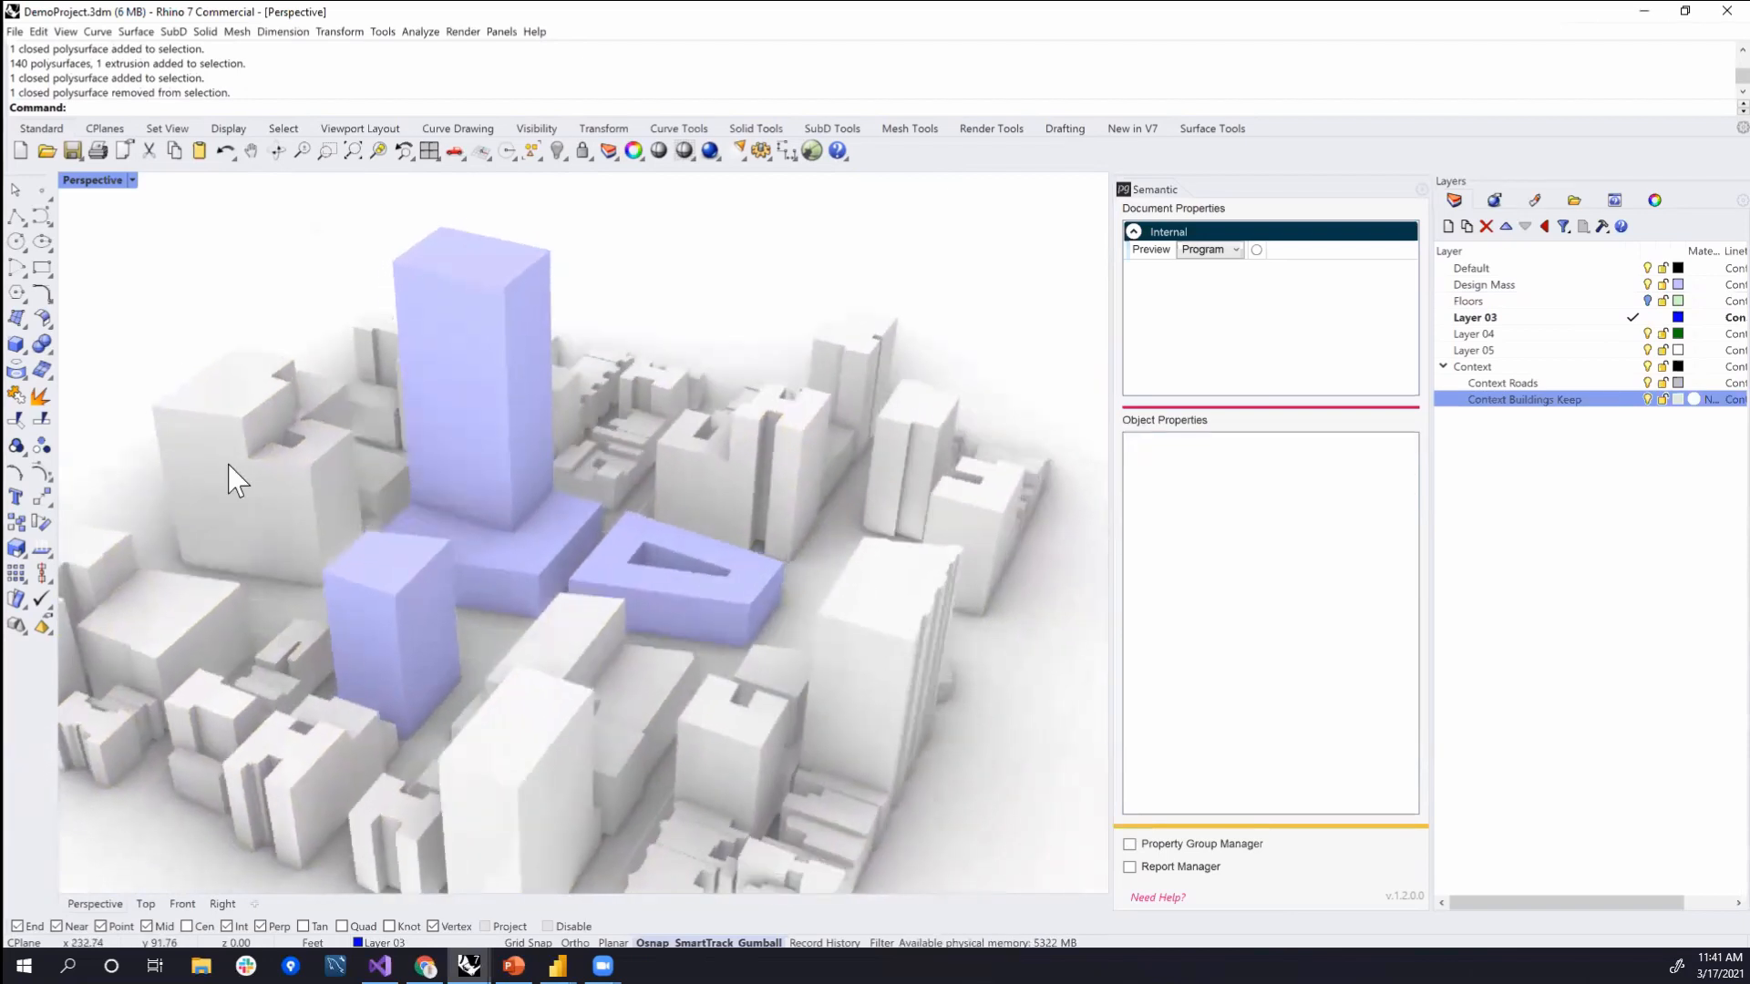
{"action": "left_click", "coordinate": [1228, 239]}
{"action": "left_click", "coordinate": [1230, 237]}
{"action": "left_click", "coordinate": [1234, 249]}
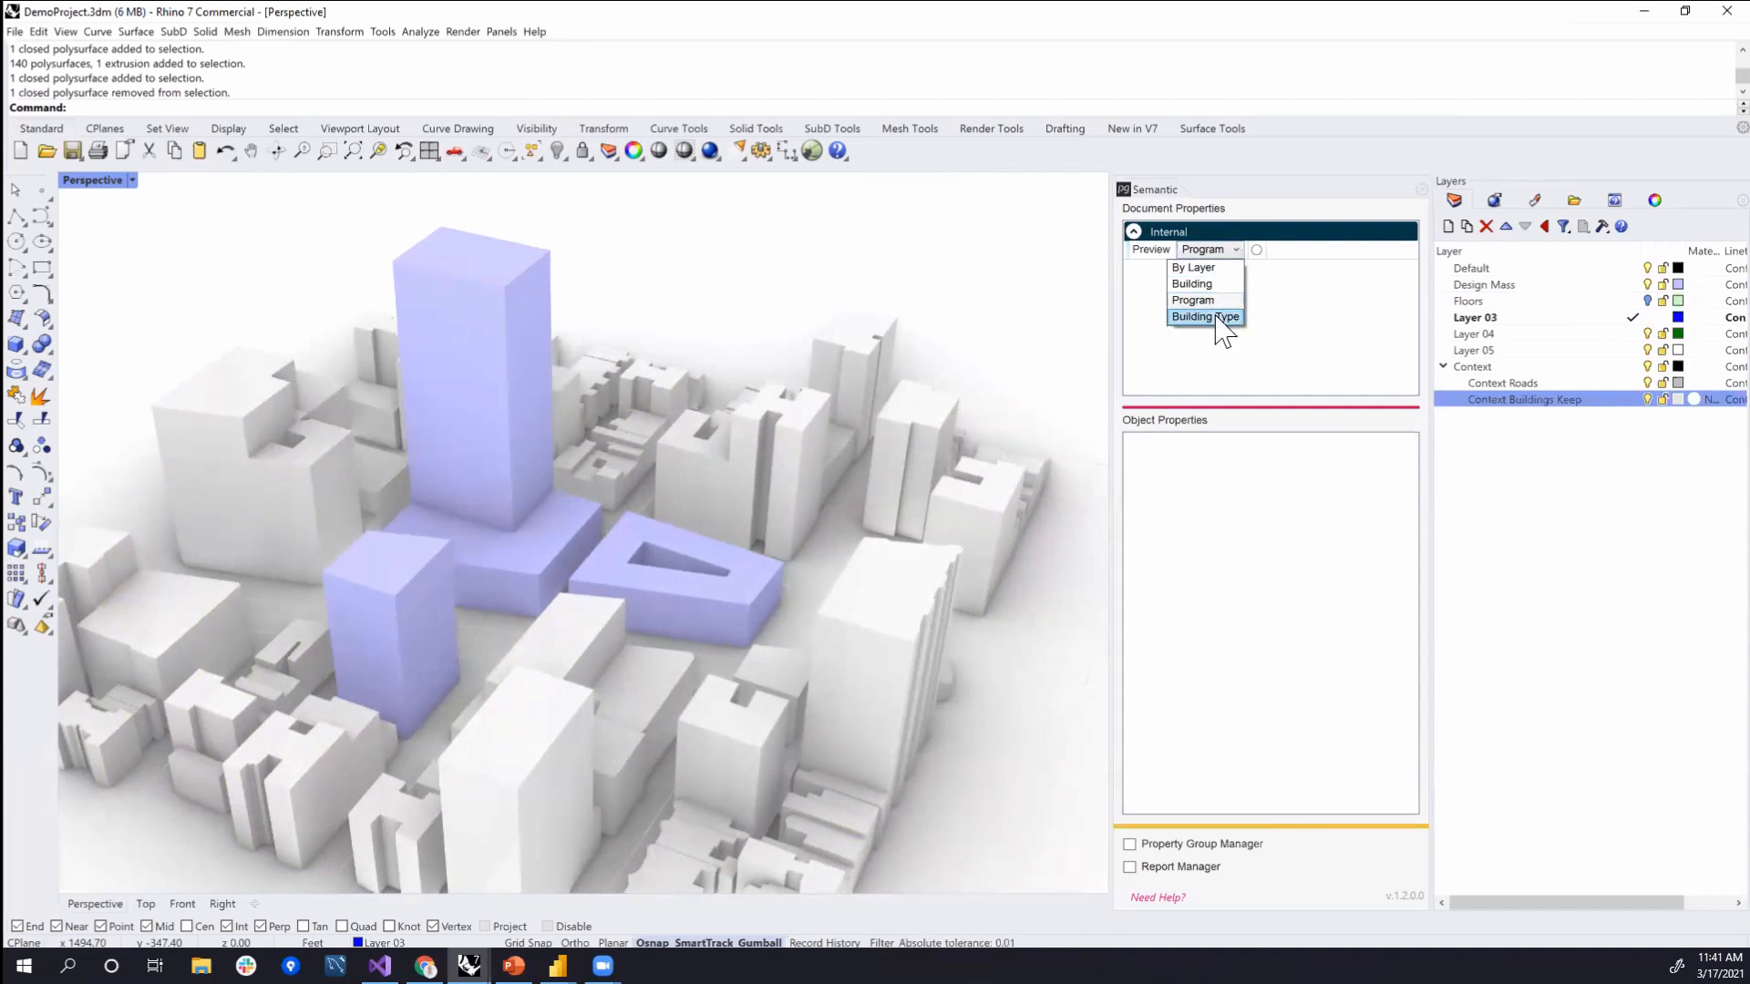
{"action": "left_click", "coordinate": [1218, 318]}
{"action": "right_click_drag", "start_coordinate": [685, 533], "coordinate": [648, 506]}
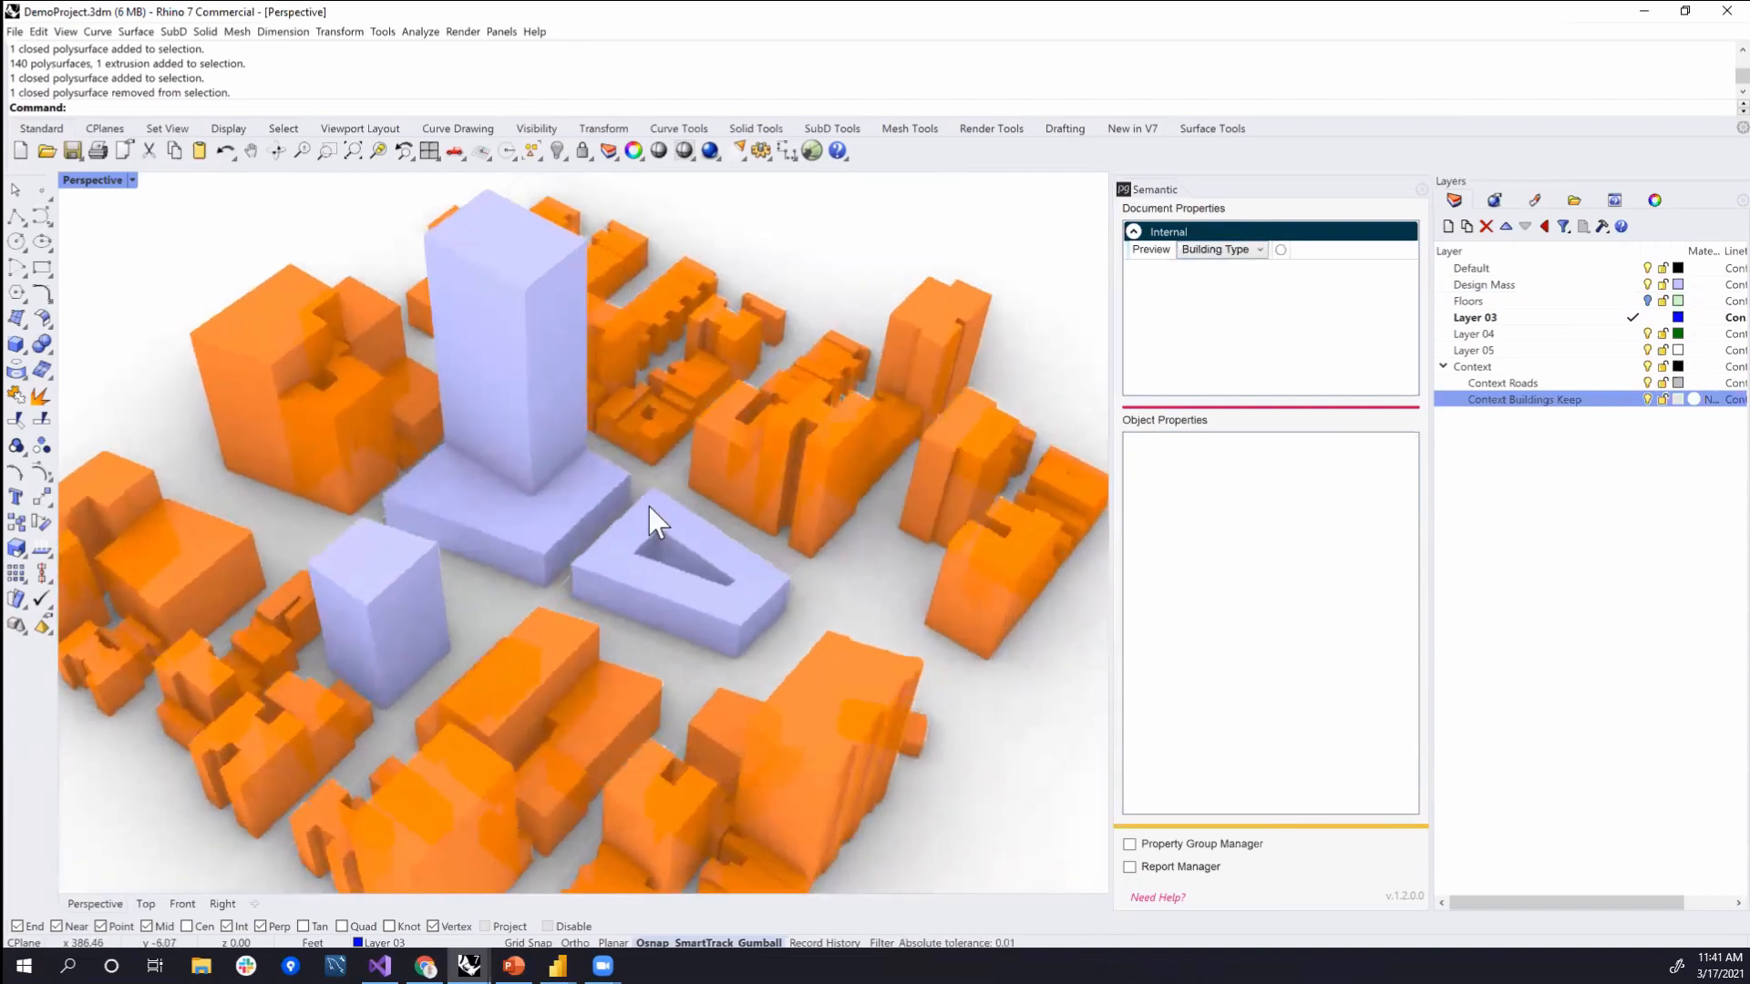
- Set the Building Type of the long context block in front of the triangular-courtyard mass to Museum
{"action": "left_click", "coordinate": [243, 326]}
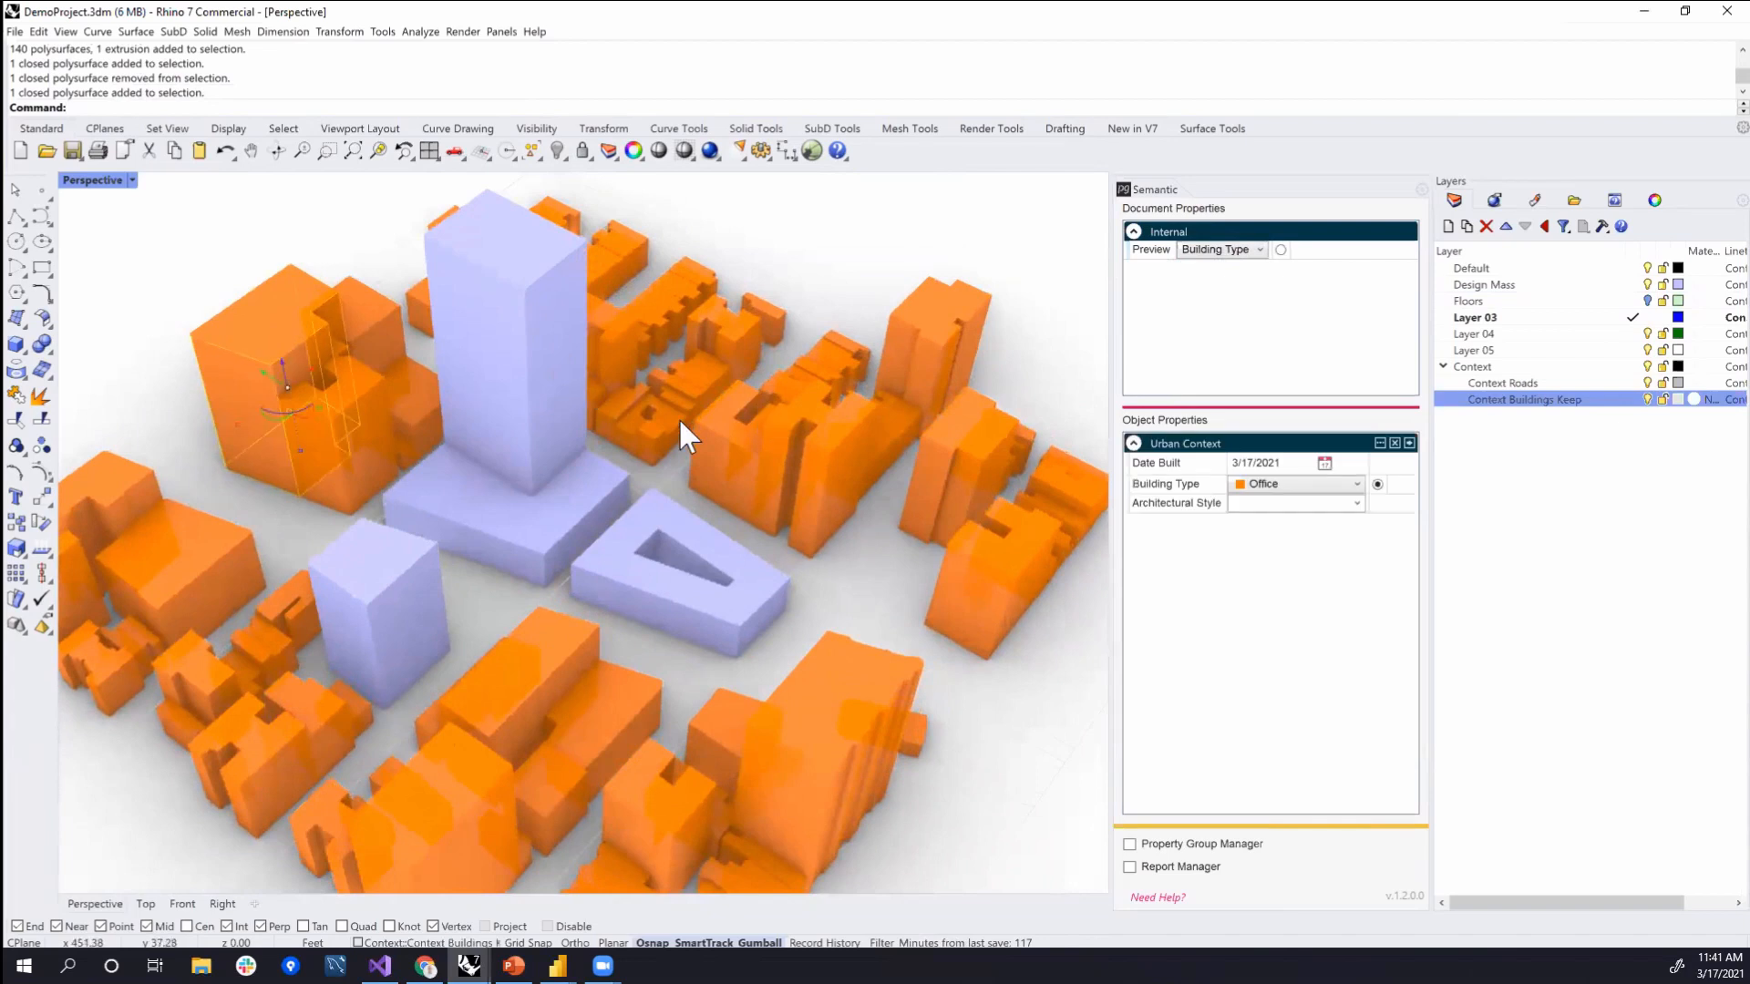
{"action": "left_click", "coordinate": [582, 645]}
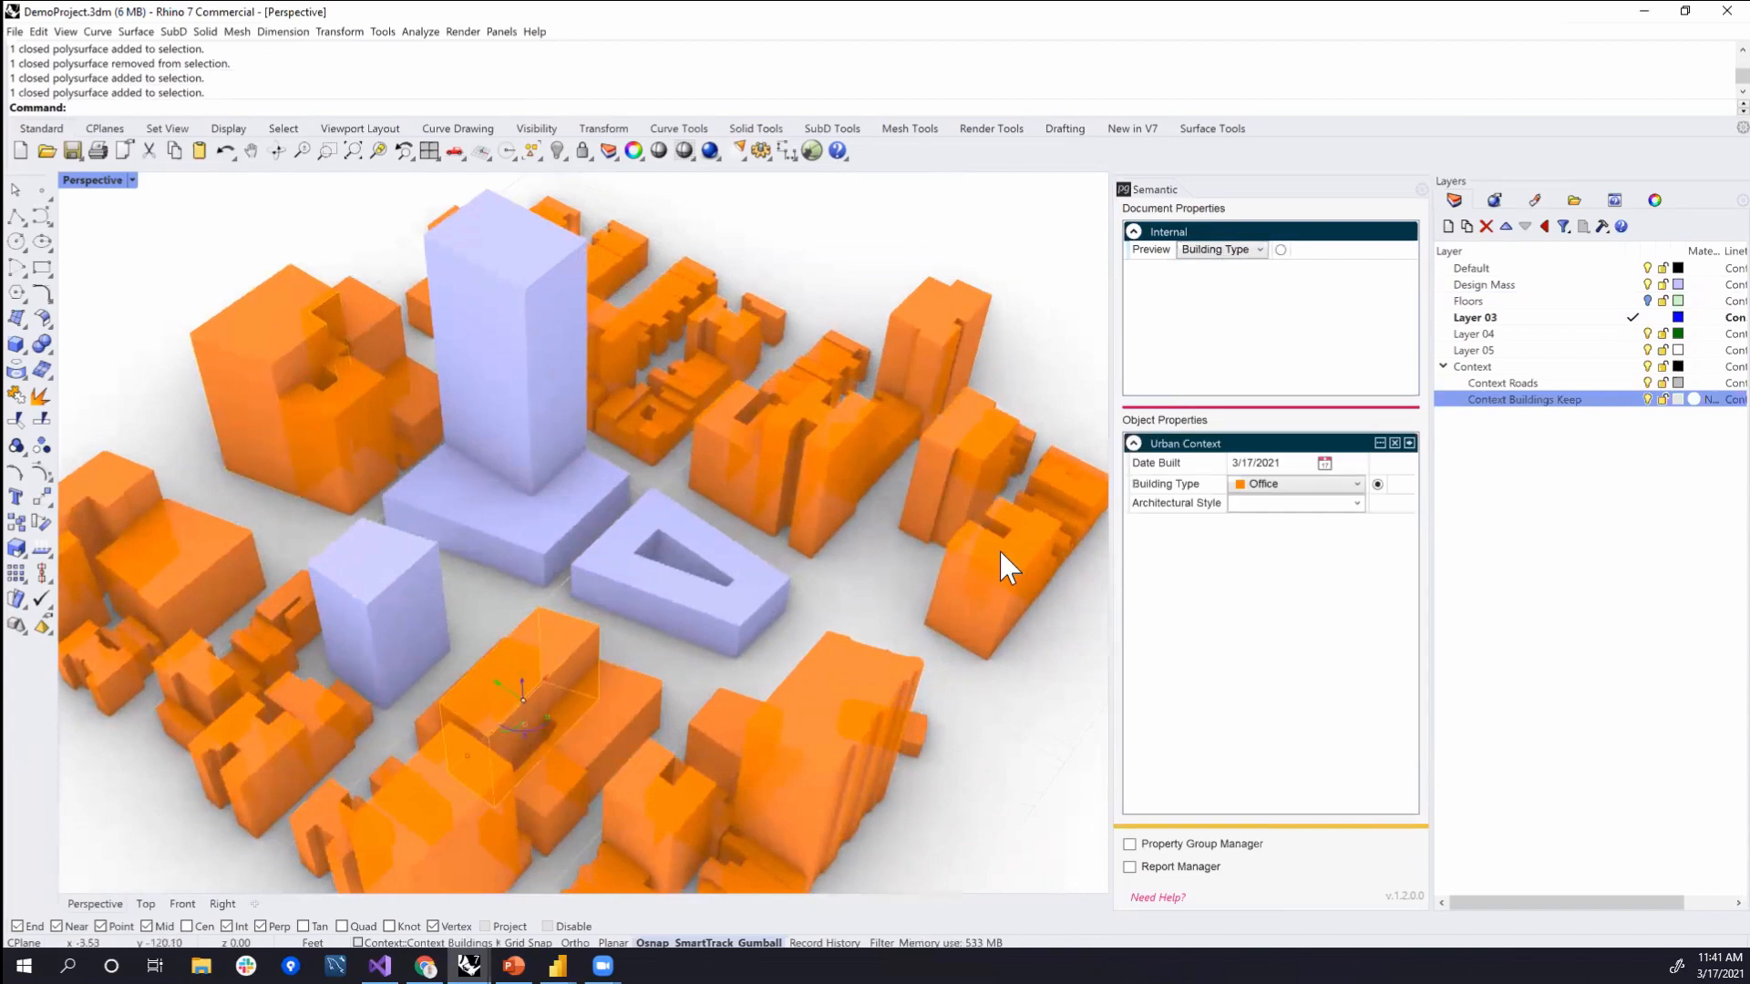
{"action": "left_click", "coordinate": [1285, 495]}
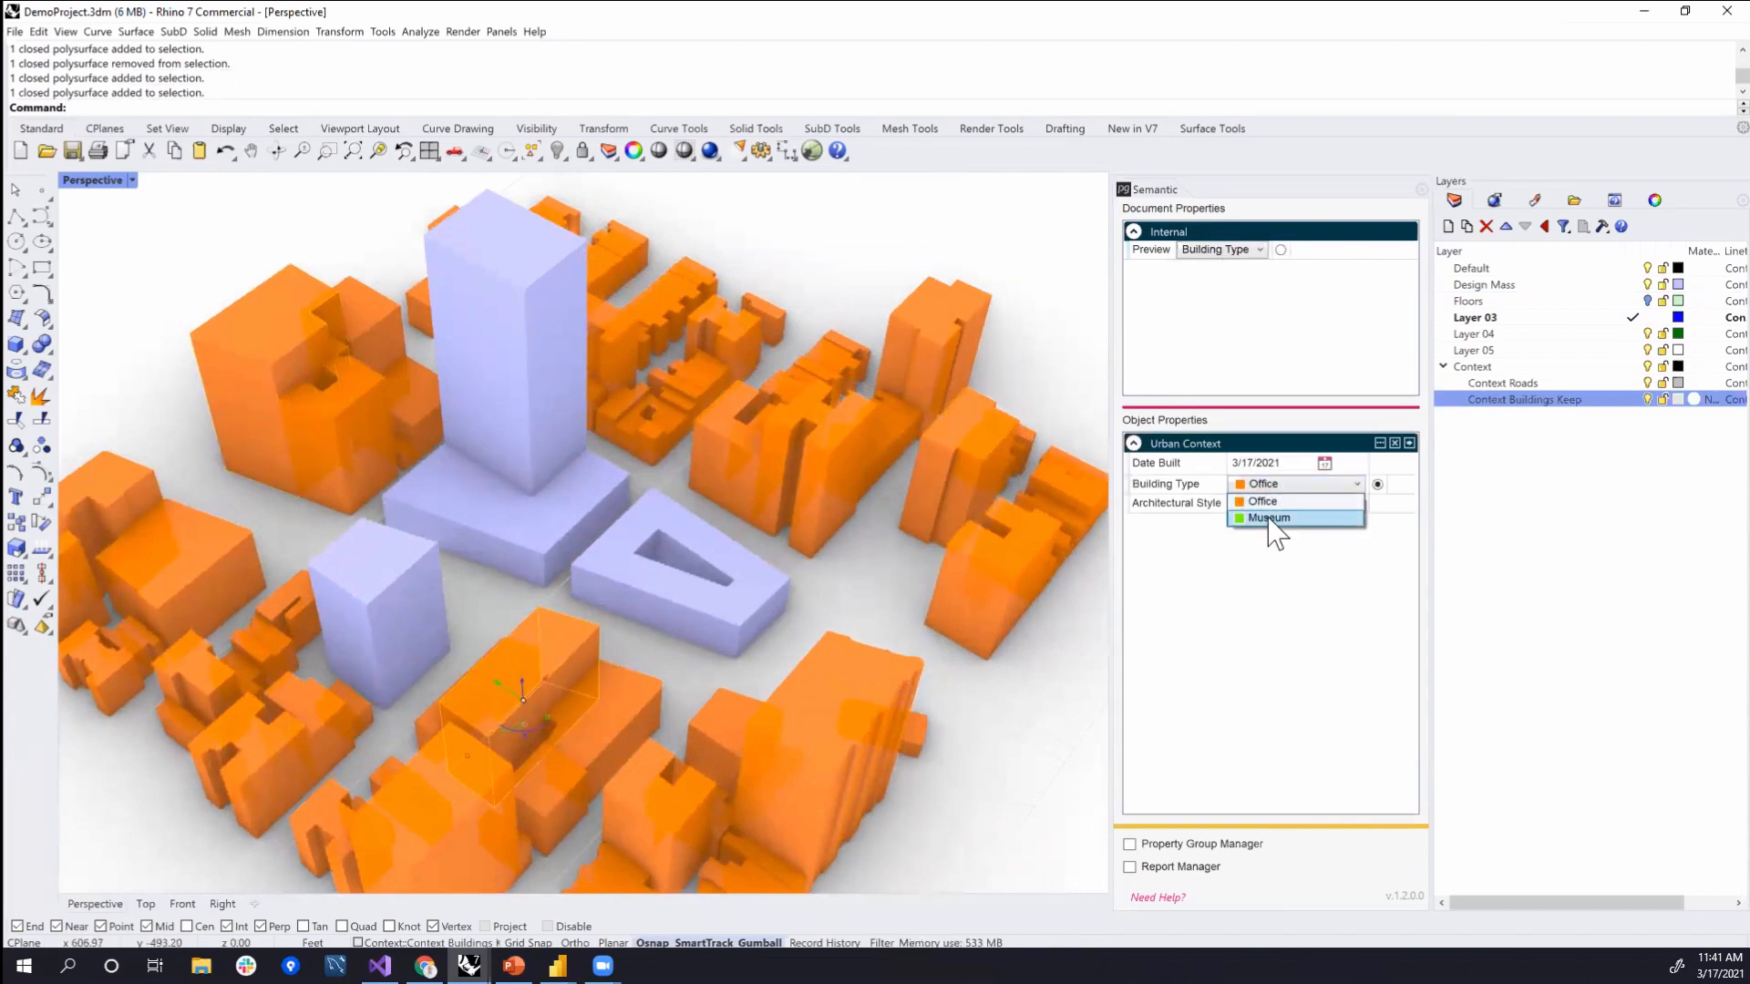
{"action": "left_click", "coordinate": [1269, 527]}
- Set the Building Type of the small context building at the near outer corner of the site to Museum
{"action": "left_click", "coordinate": [996, 578]}
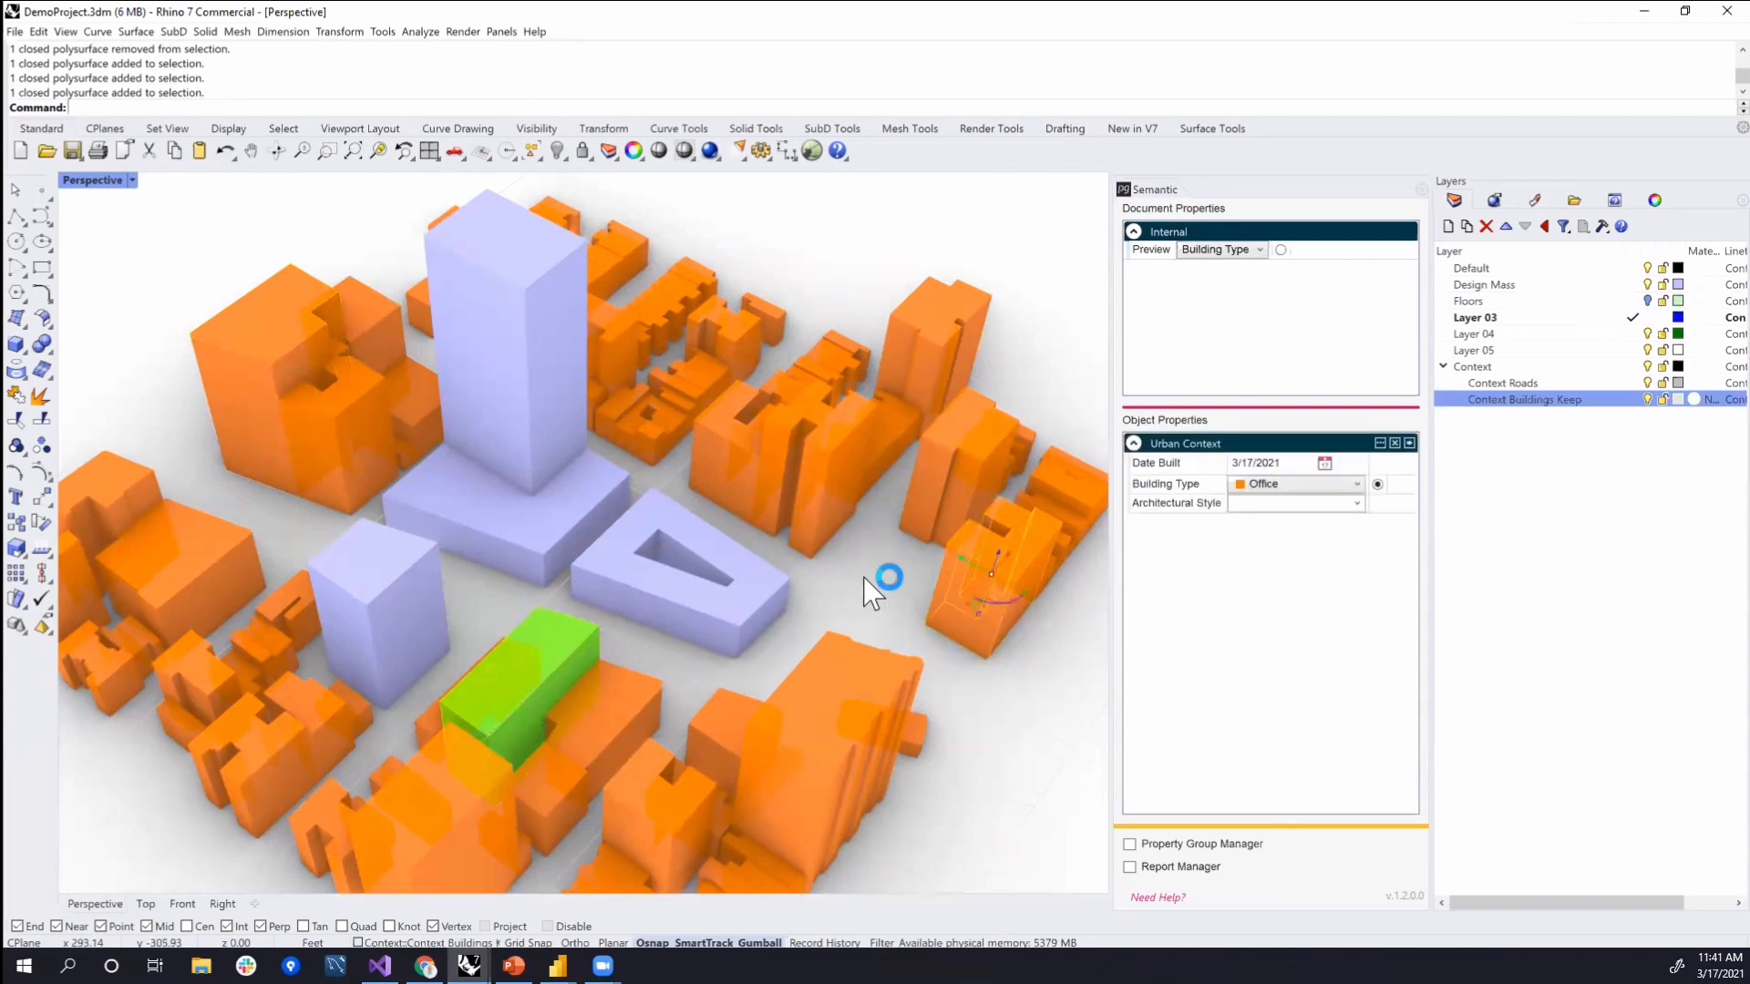
{"action": "scroll", "coordinate": [897, 574], "scroll_direction": "down", "scroll_amount": 5}
{"action": "right_click_drag", "start_coordinate": [776, 492], "coordinate": [583, 656]}
{"action": "left_click", "coordinate": [521, 766]}
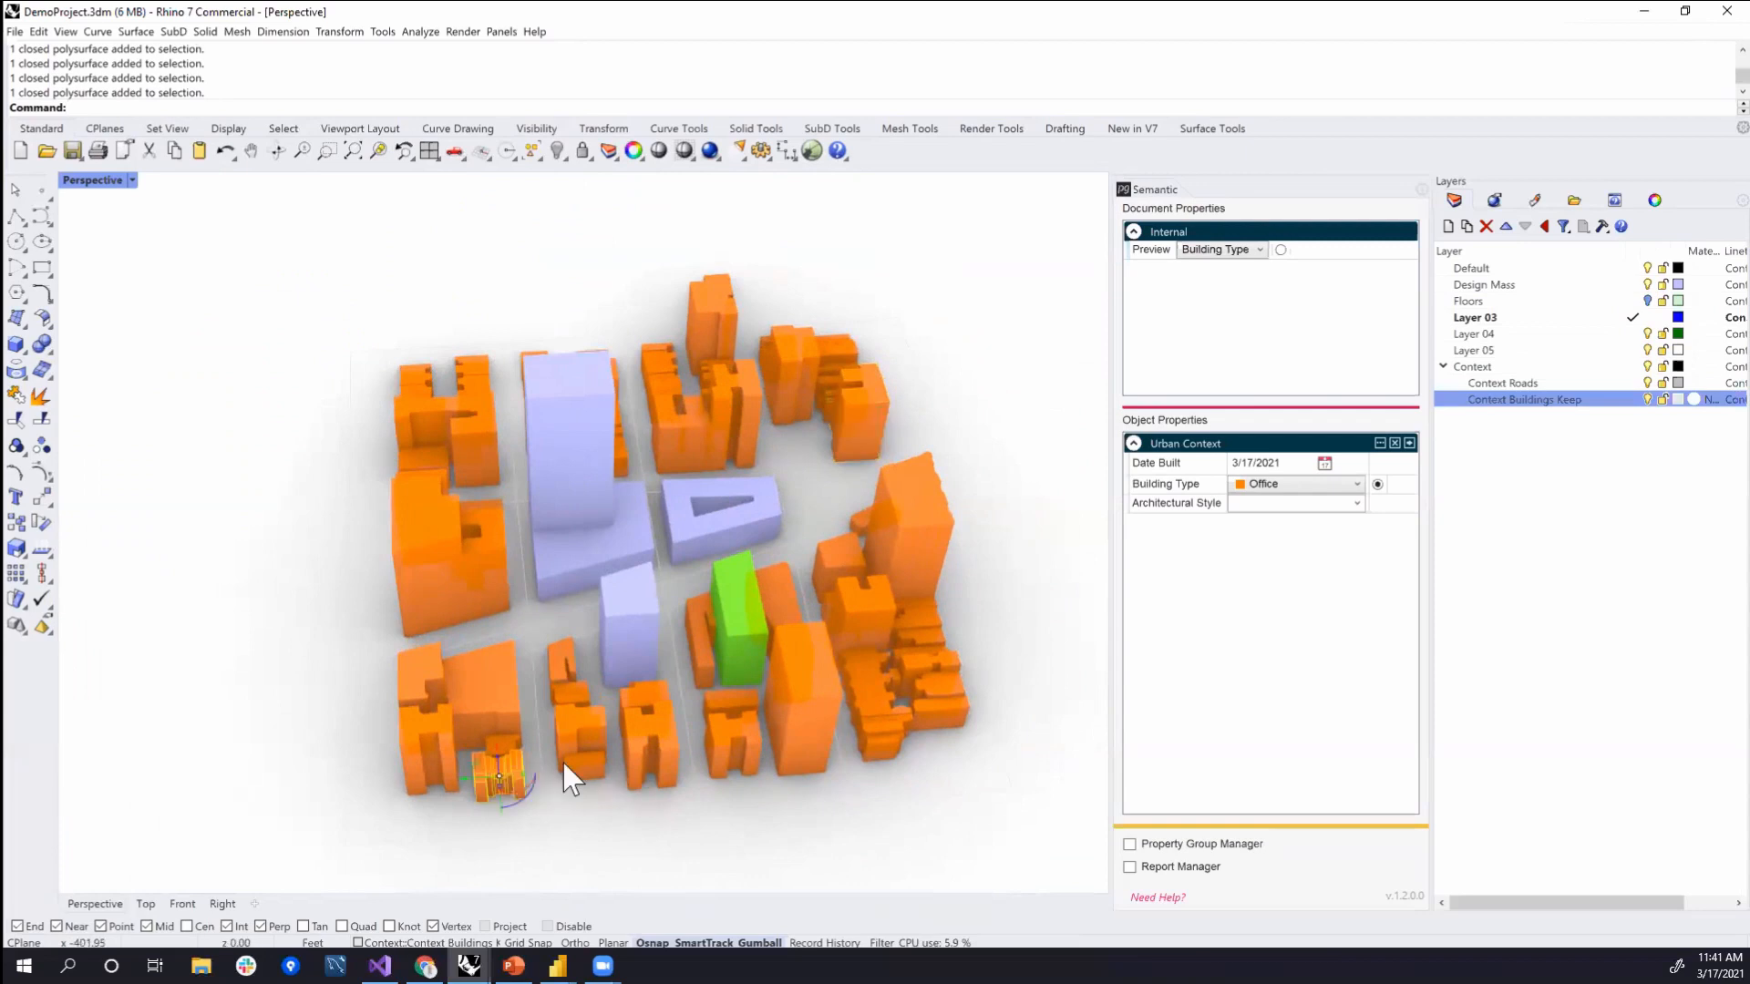
{"action": "left_click", "coordinate": [1269, 492]}
{"action": "left_click", "coordinate": [1271, 526]}
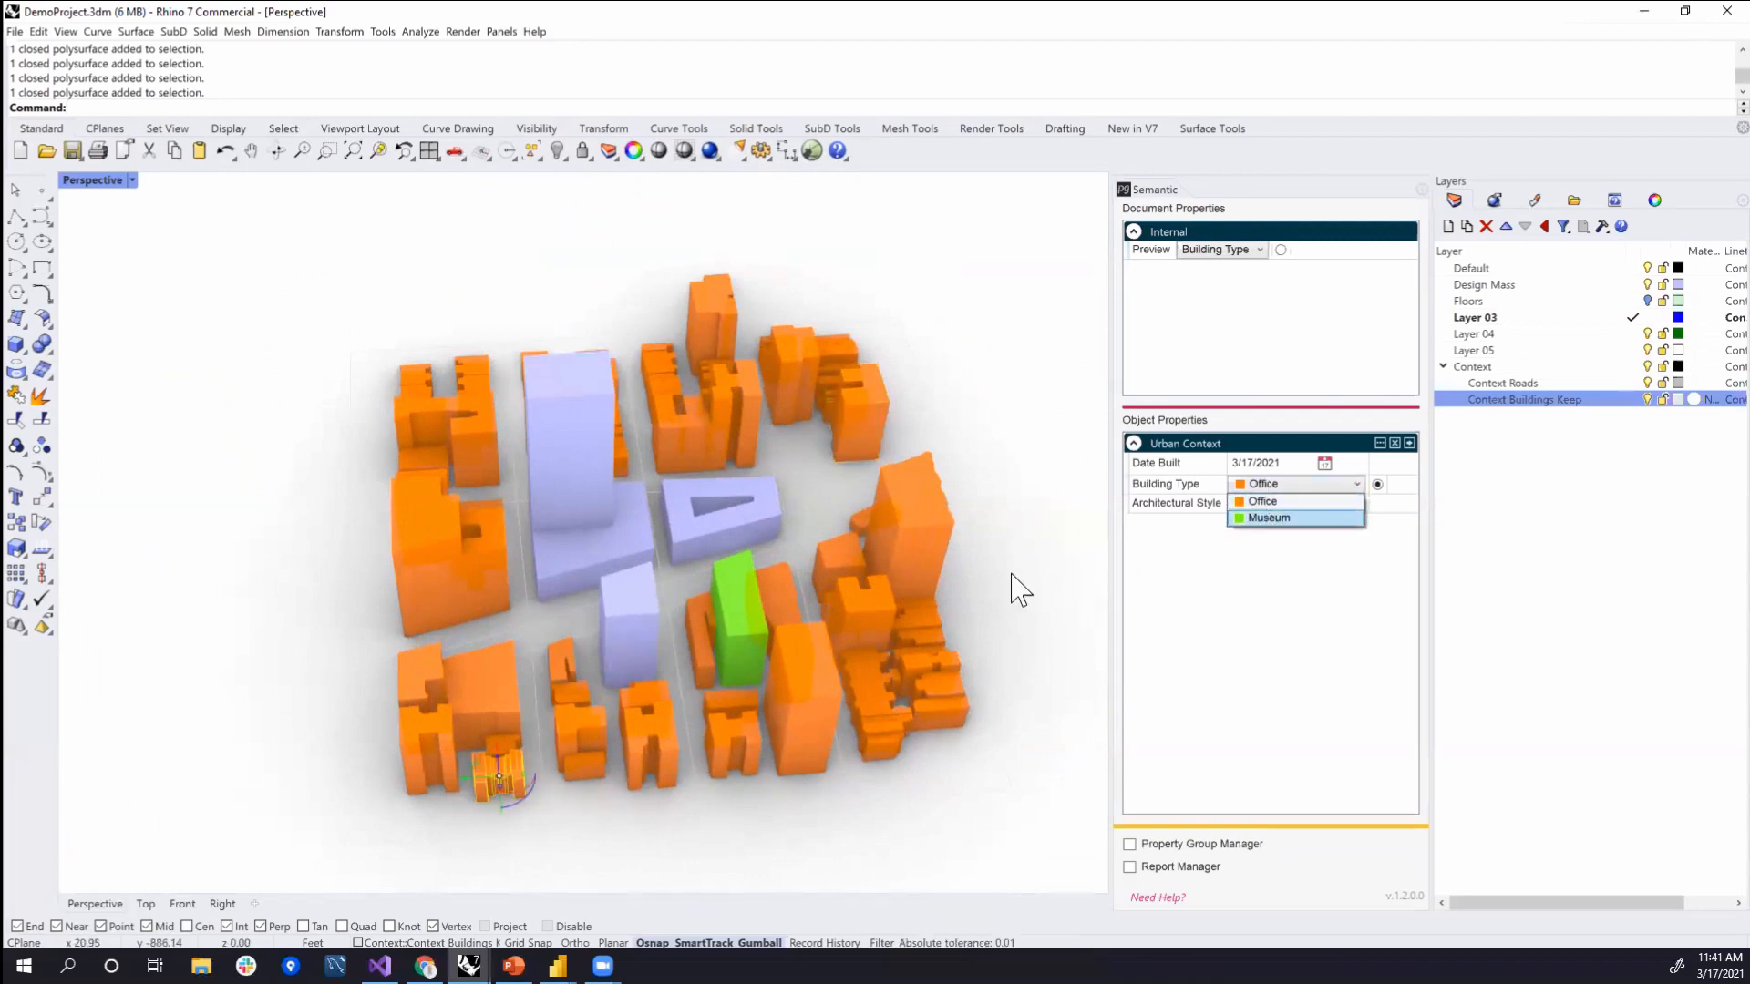
- Set the Date Built of the large office context building beside the tallest tower to 3/25/2021
{"action": "right_click_drag", "start_coordinate": [547, 501], "coordinate": [566, 465]}
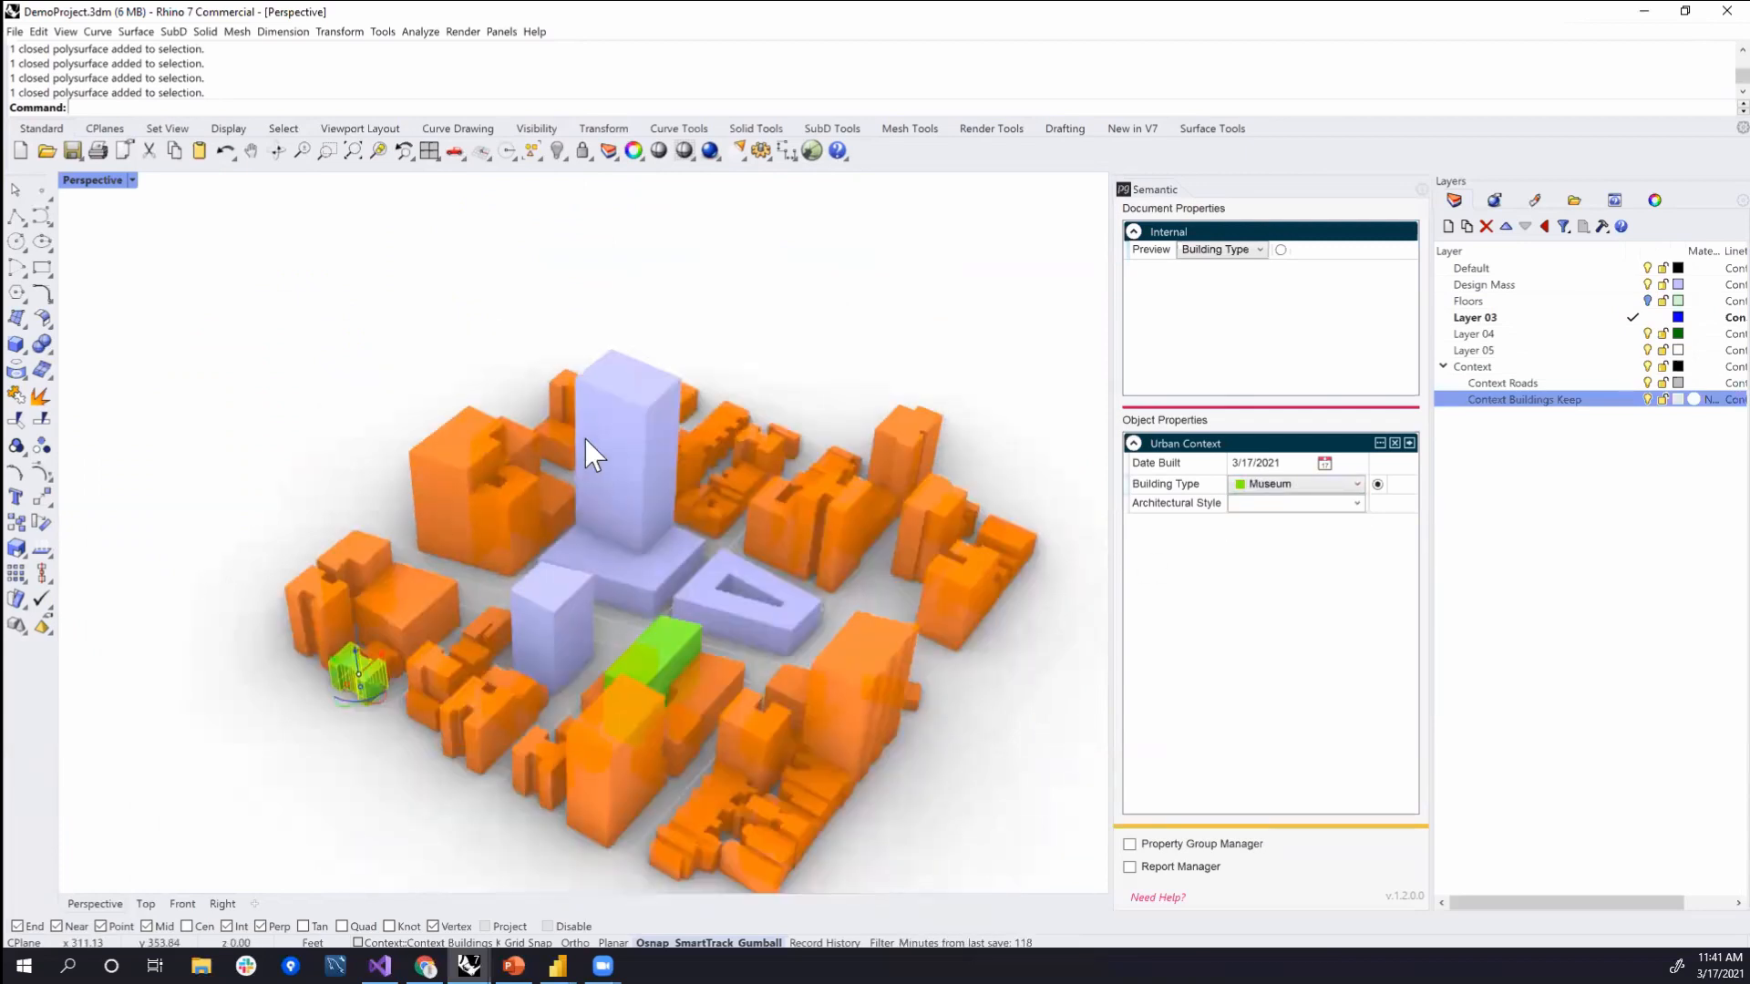
{"action": "left_click", "coordinate": [461, 497]}
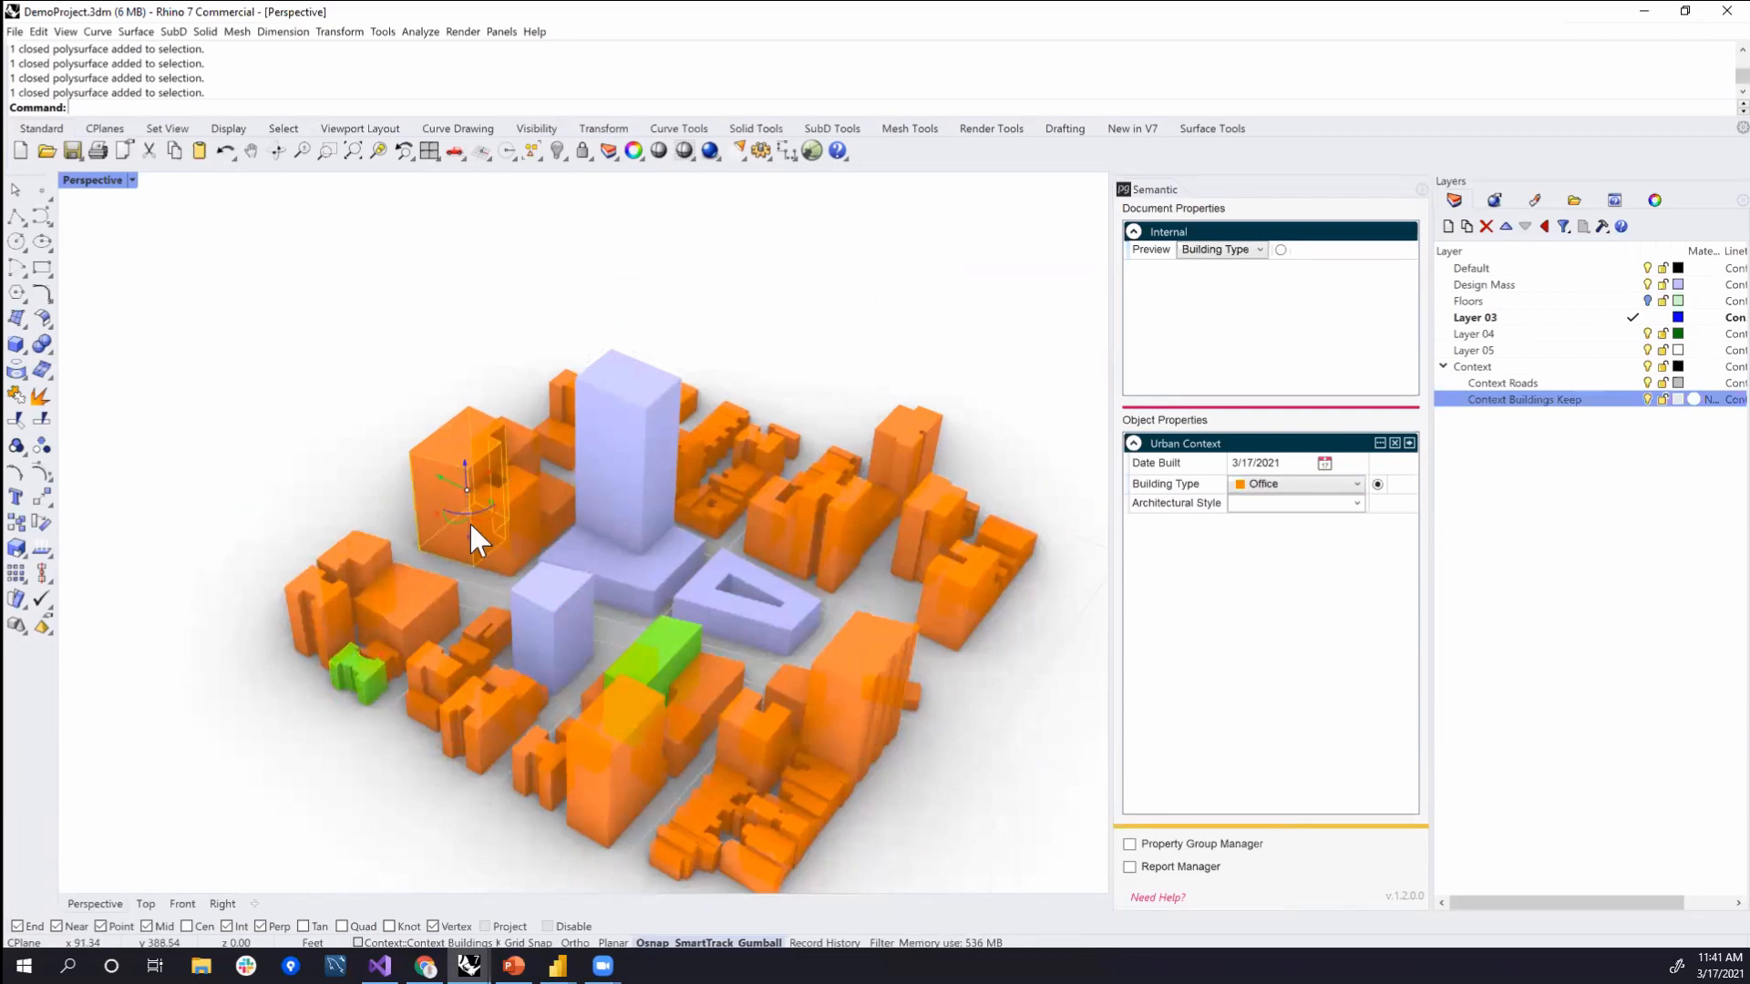
{"action": "scroll", "coordinate": [471, 527], "scroll_direction": "up", "scroll_amount": 2}
{"action": "left_click", "coordinate": [538, 591], "text": "shift"}
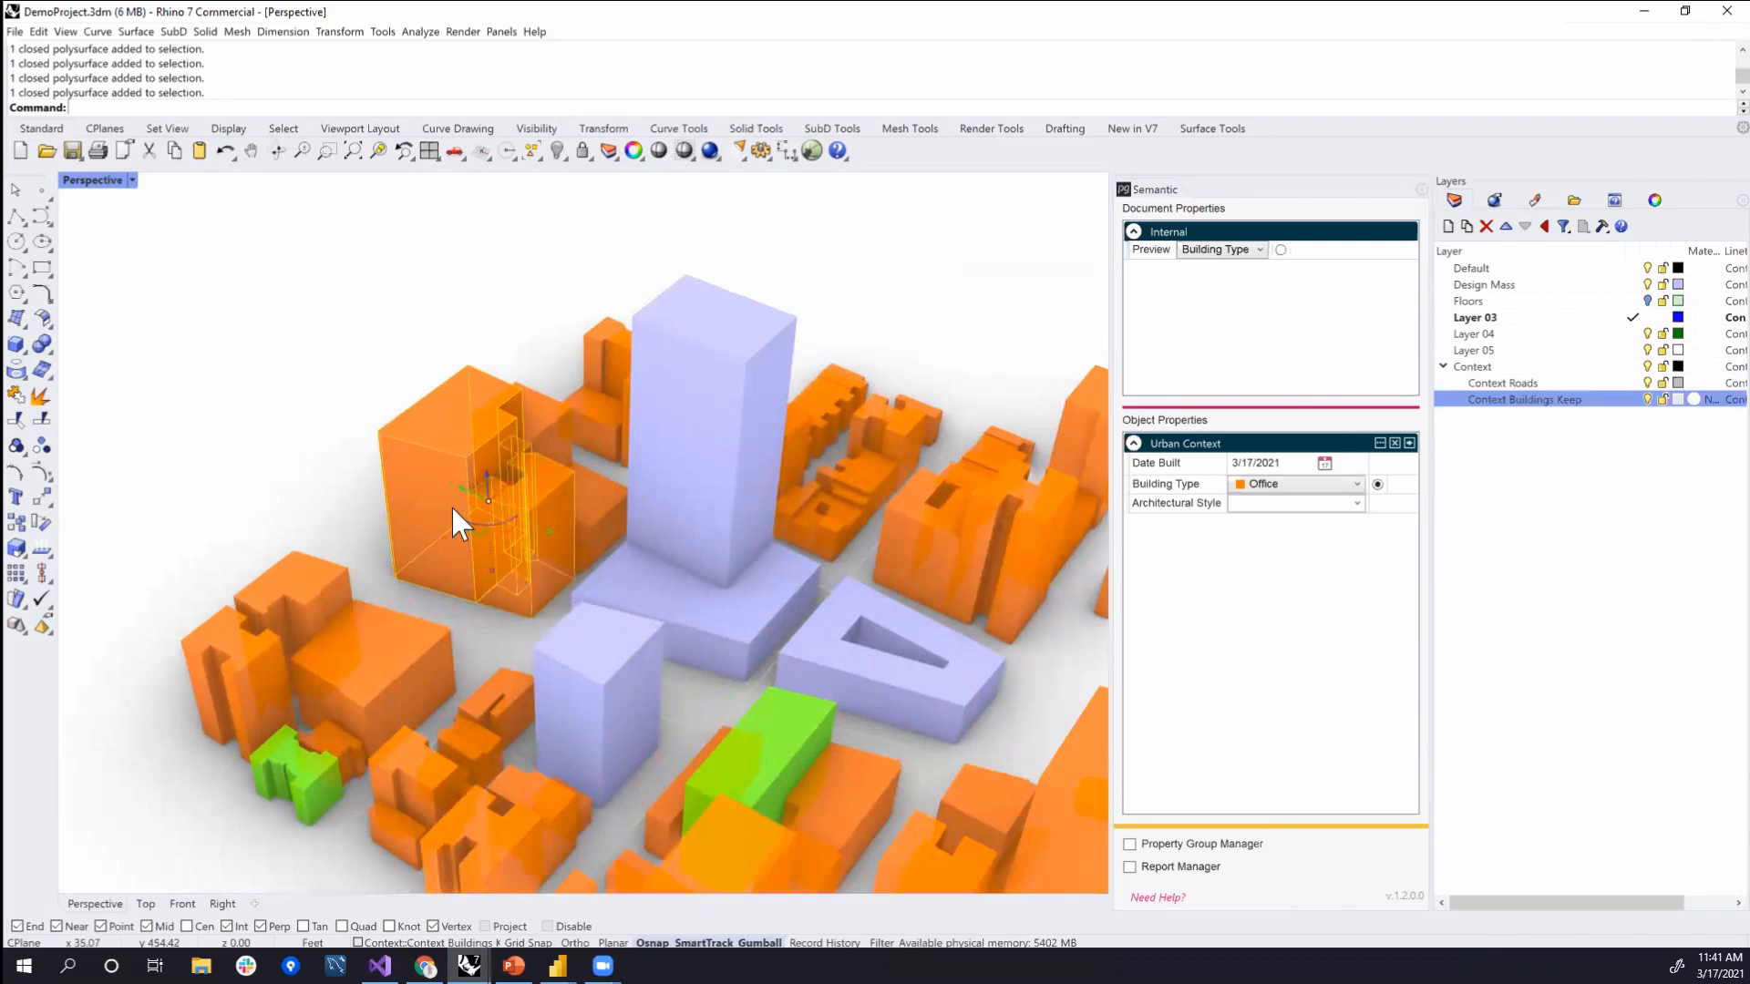
{"action": "left_click", "coordinate": [1324, 463]}
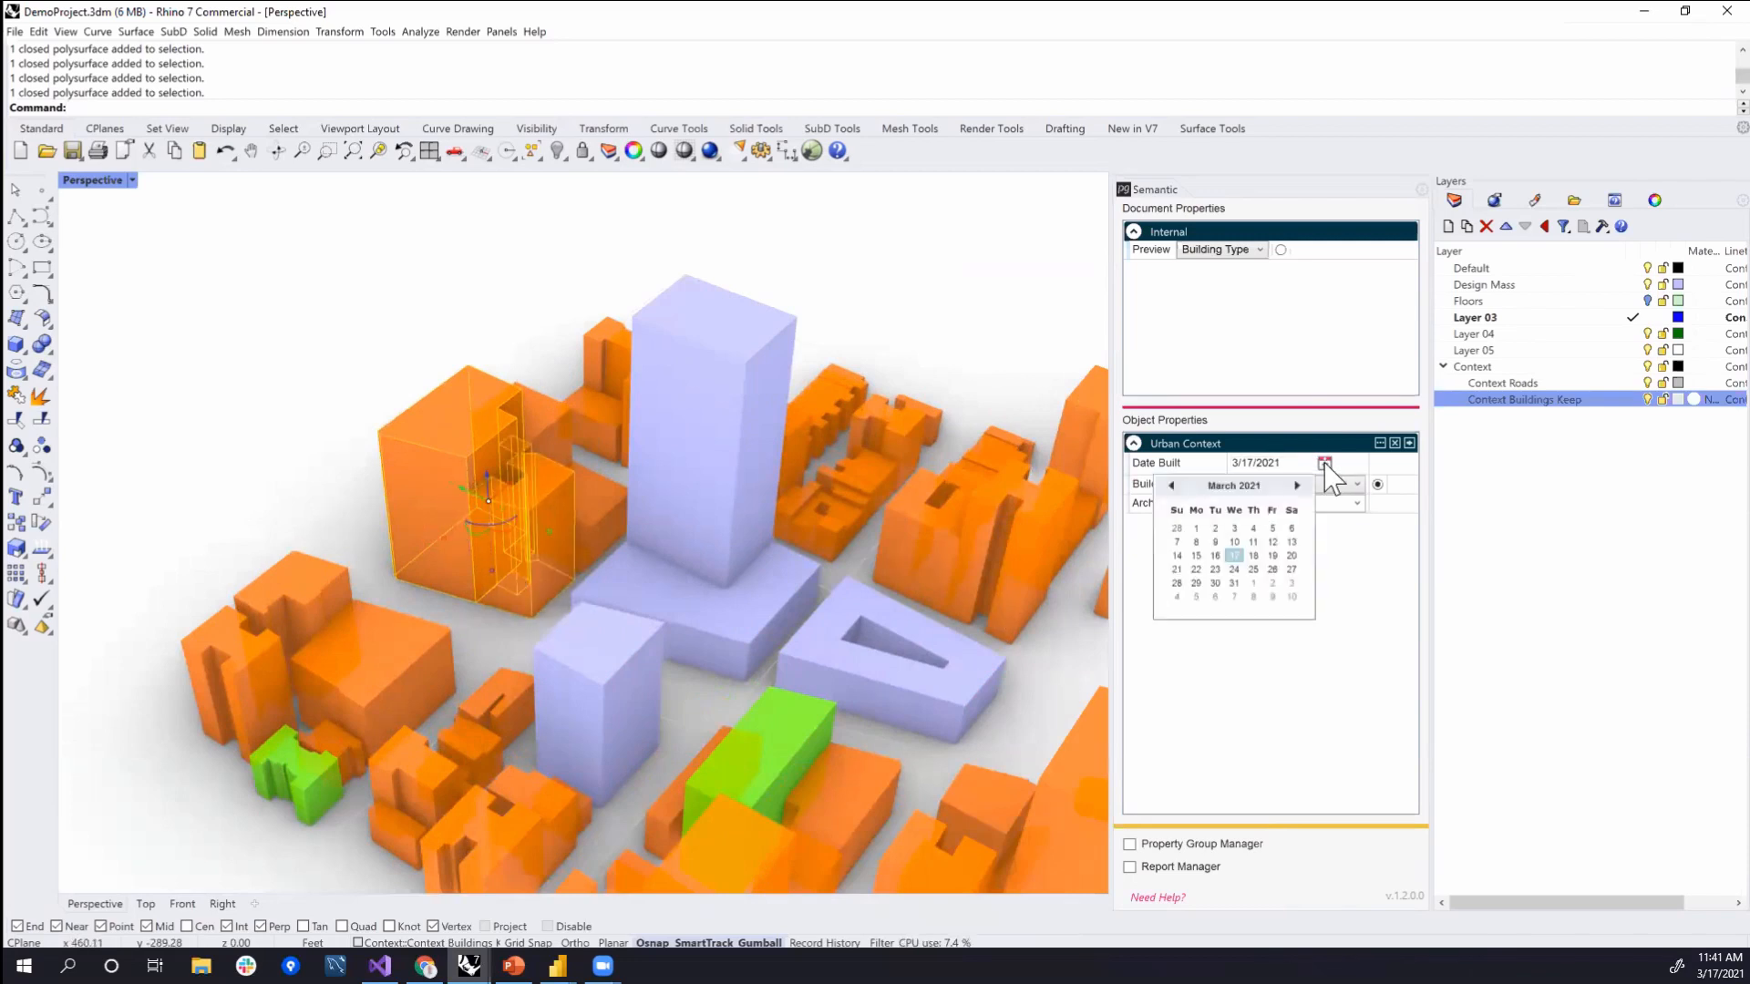
{"action": "left_click", "coordinate": [1253, 568]}
{"action": "left_click", "coordinate": [1258, 463]}
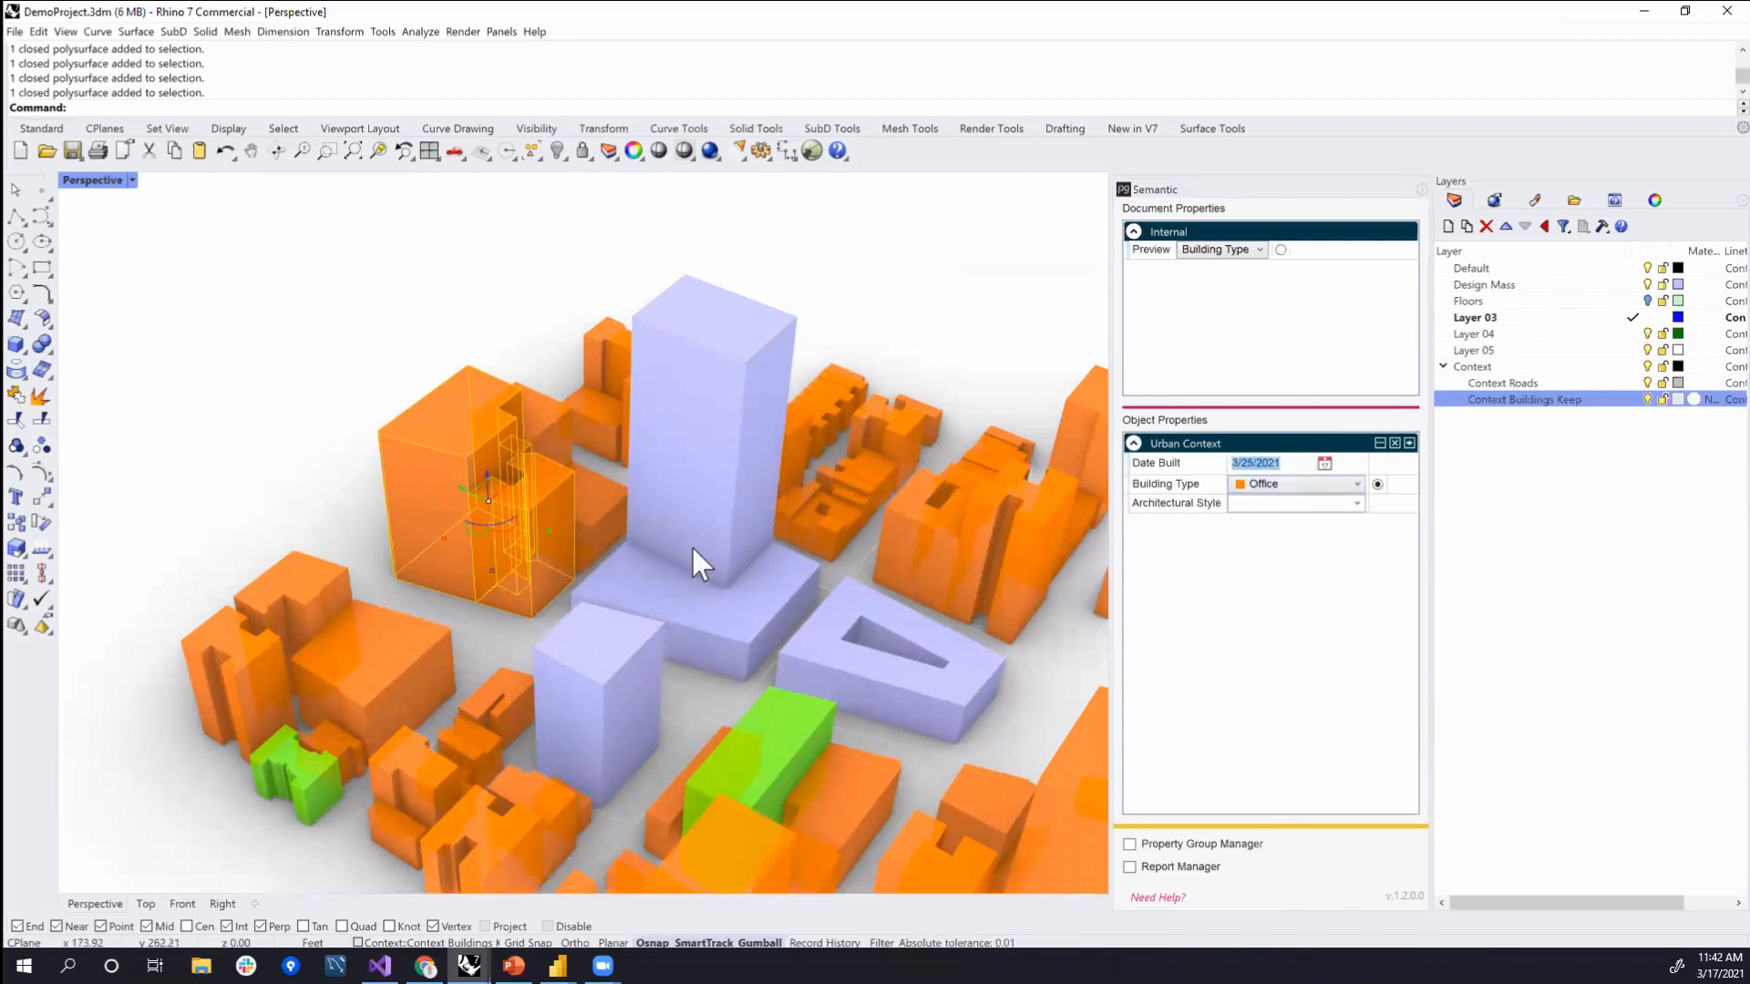
- Set the Architectural Style of the low block beside the small green museum to Modern and of the building adjoining it to Classical
{"action": "left_click", "coordinate": [359, 625]}
{"action": "left_click", "coordinate": [1276, 506]}
{"action": "type", "text": "Modern"}
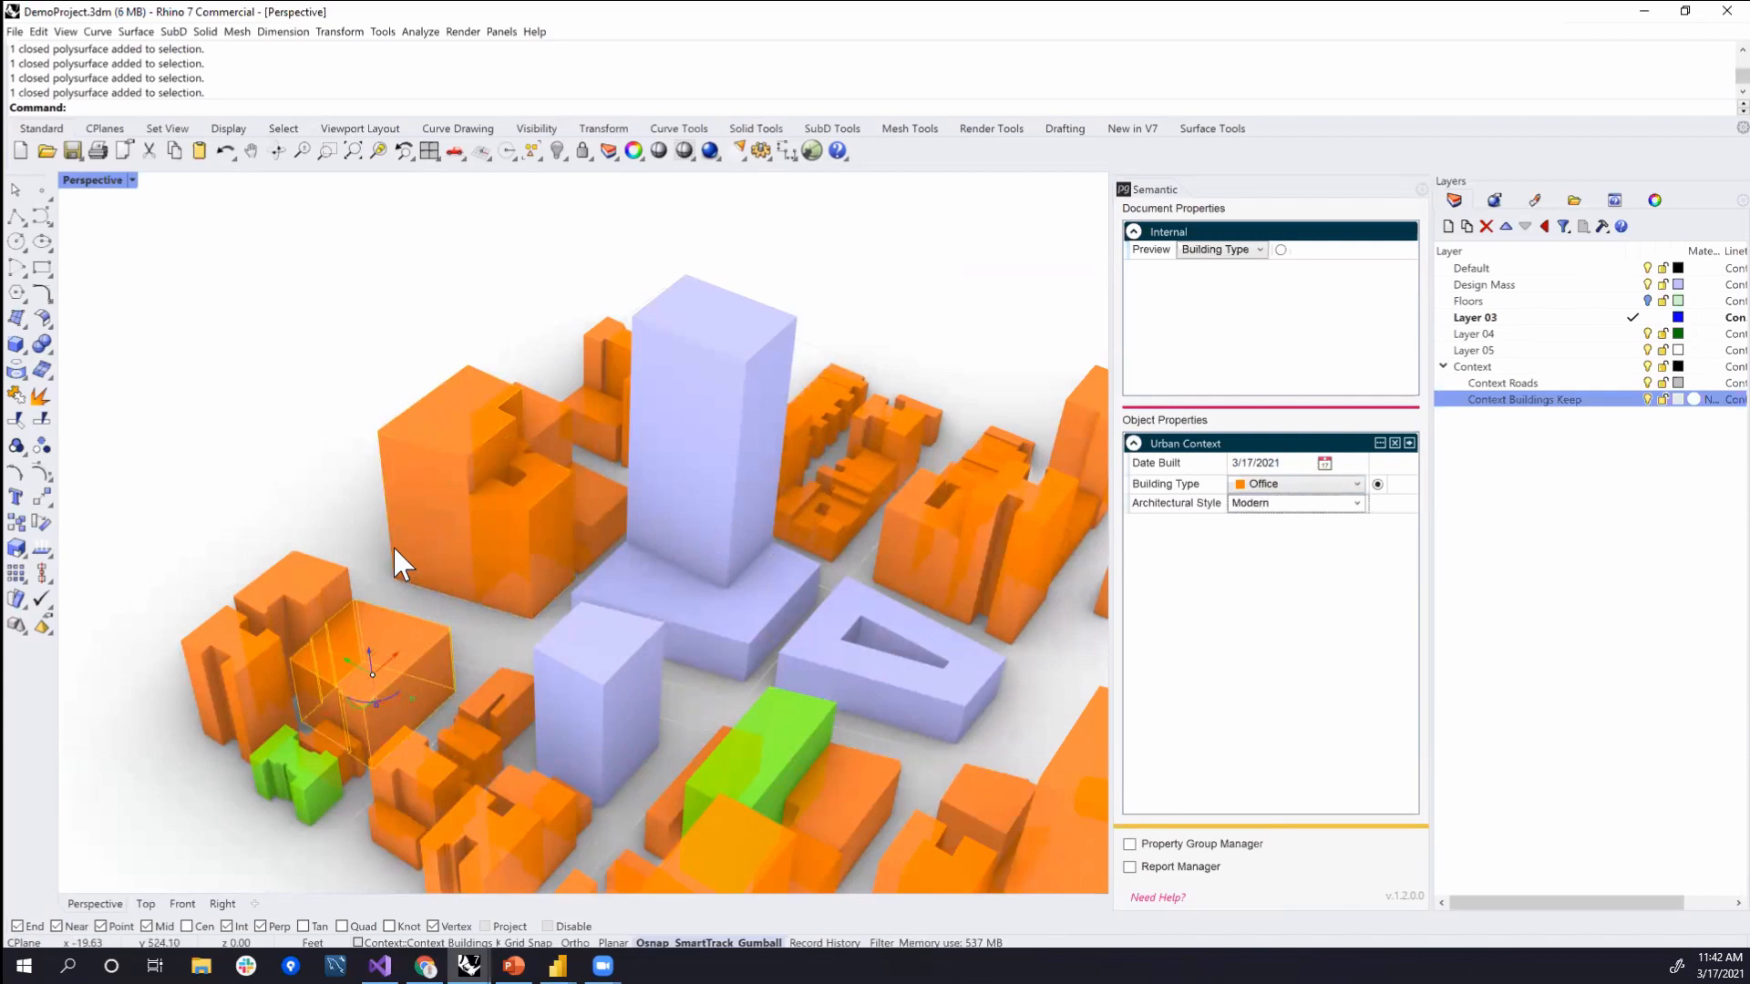
{"action": "left_click", "coordinate": [345, 580]}
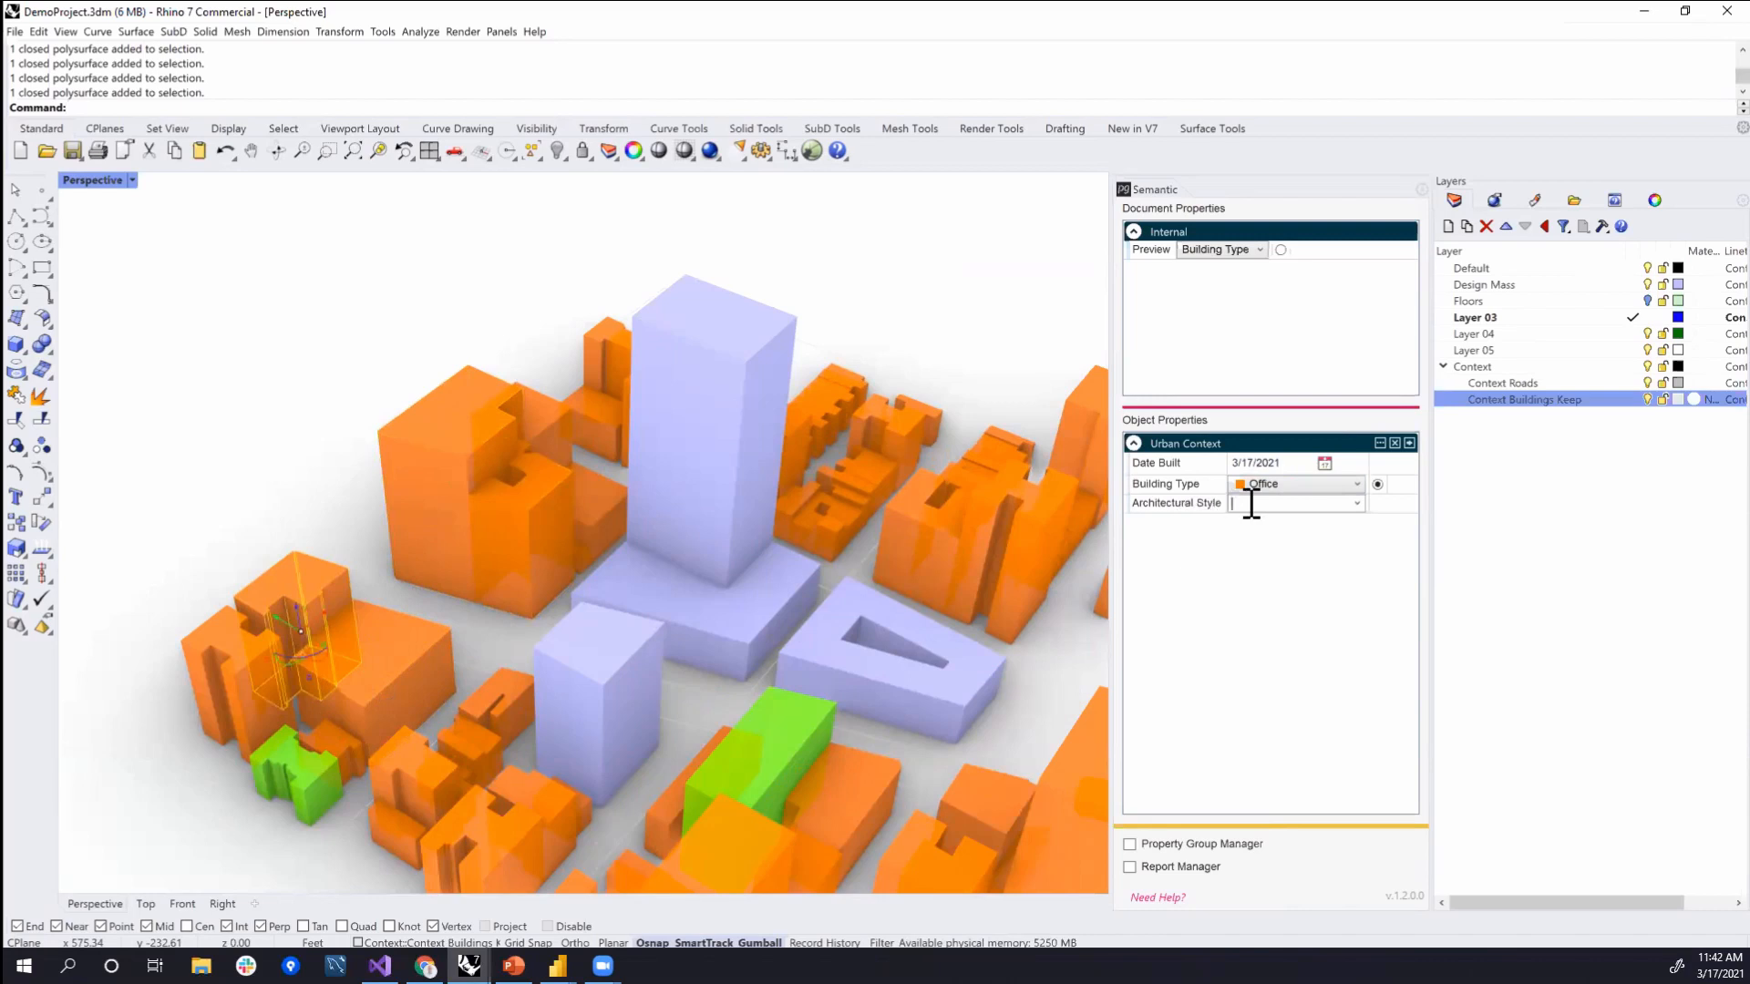
{"action": "type", "text": "Classical"}
- Review the Architectural Style choices for the small building beside the short design mass, and check another context building's properties
{"action": "right_click_drag", "start_coordinate": [844, 615], "coordinate": [774, 575], "text": "shift"}
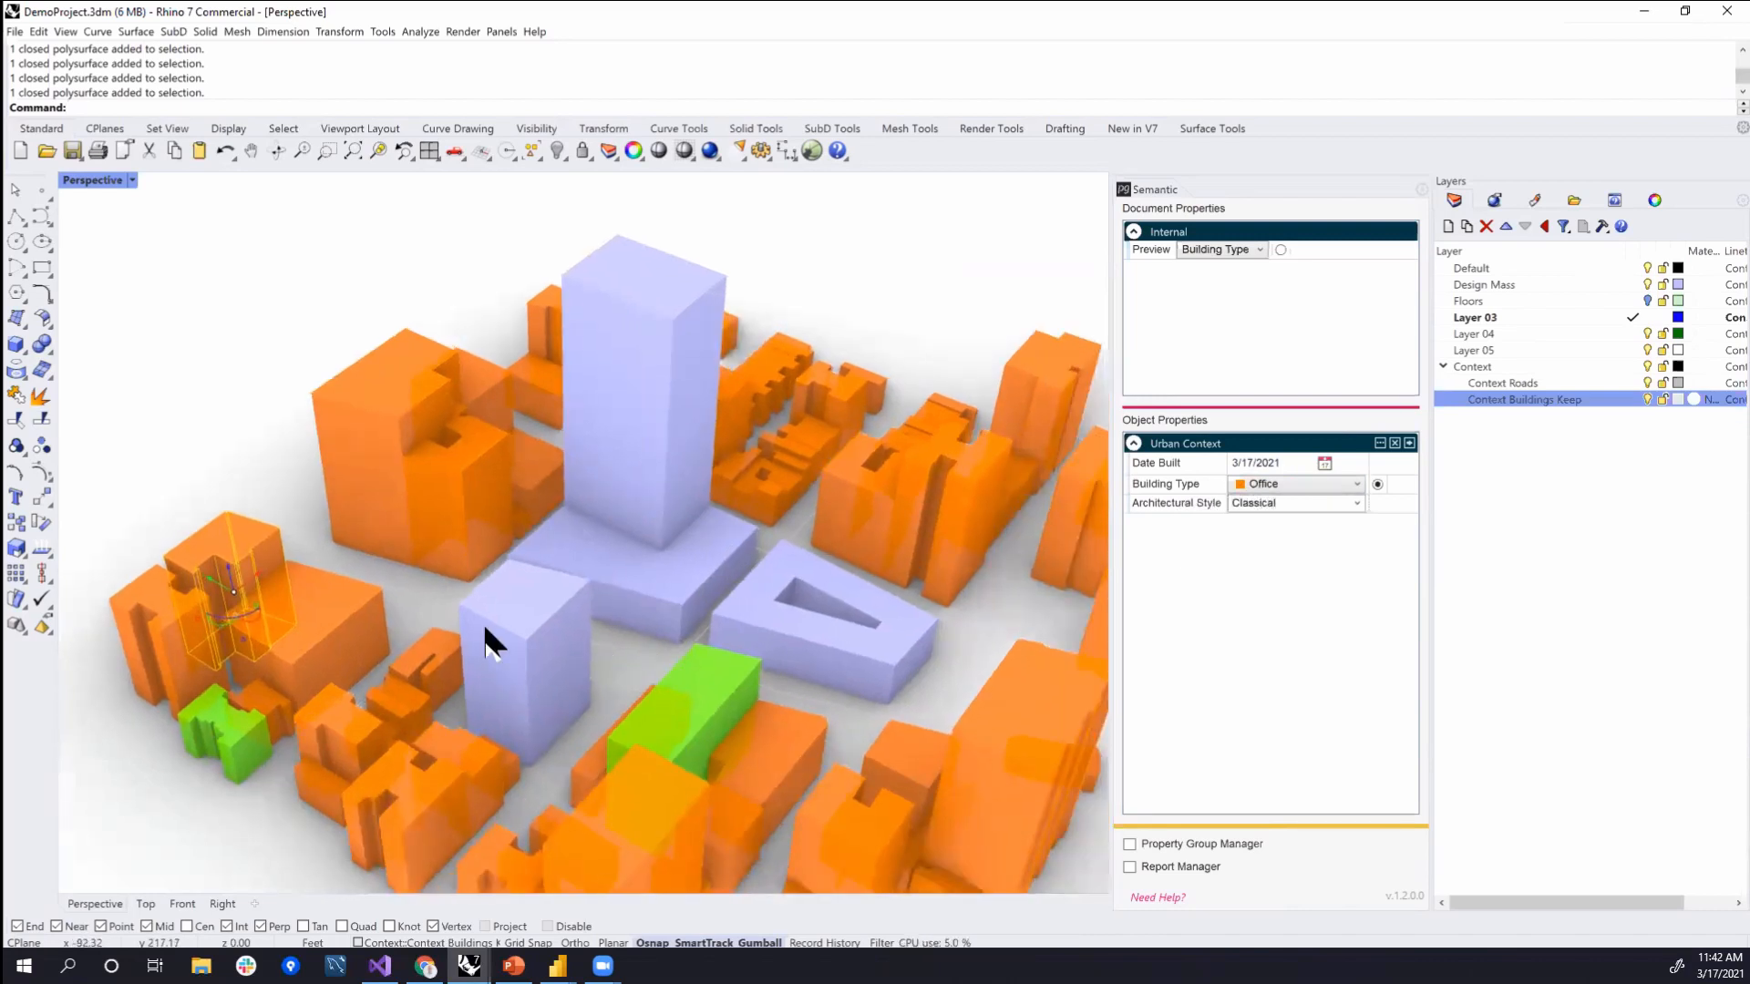
{"action": "left_click", "coordinate": [418, 649]}
{"action": "left_click", "coordinate": [1357, 503]}
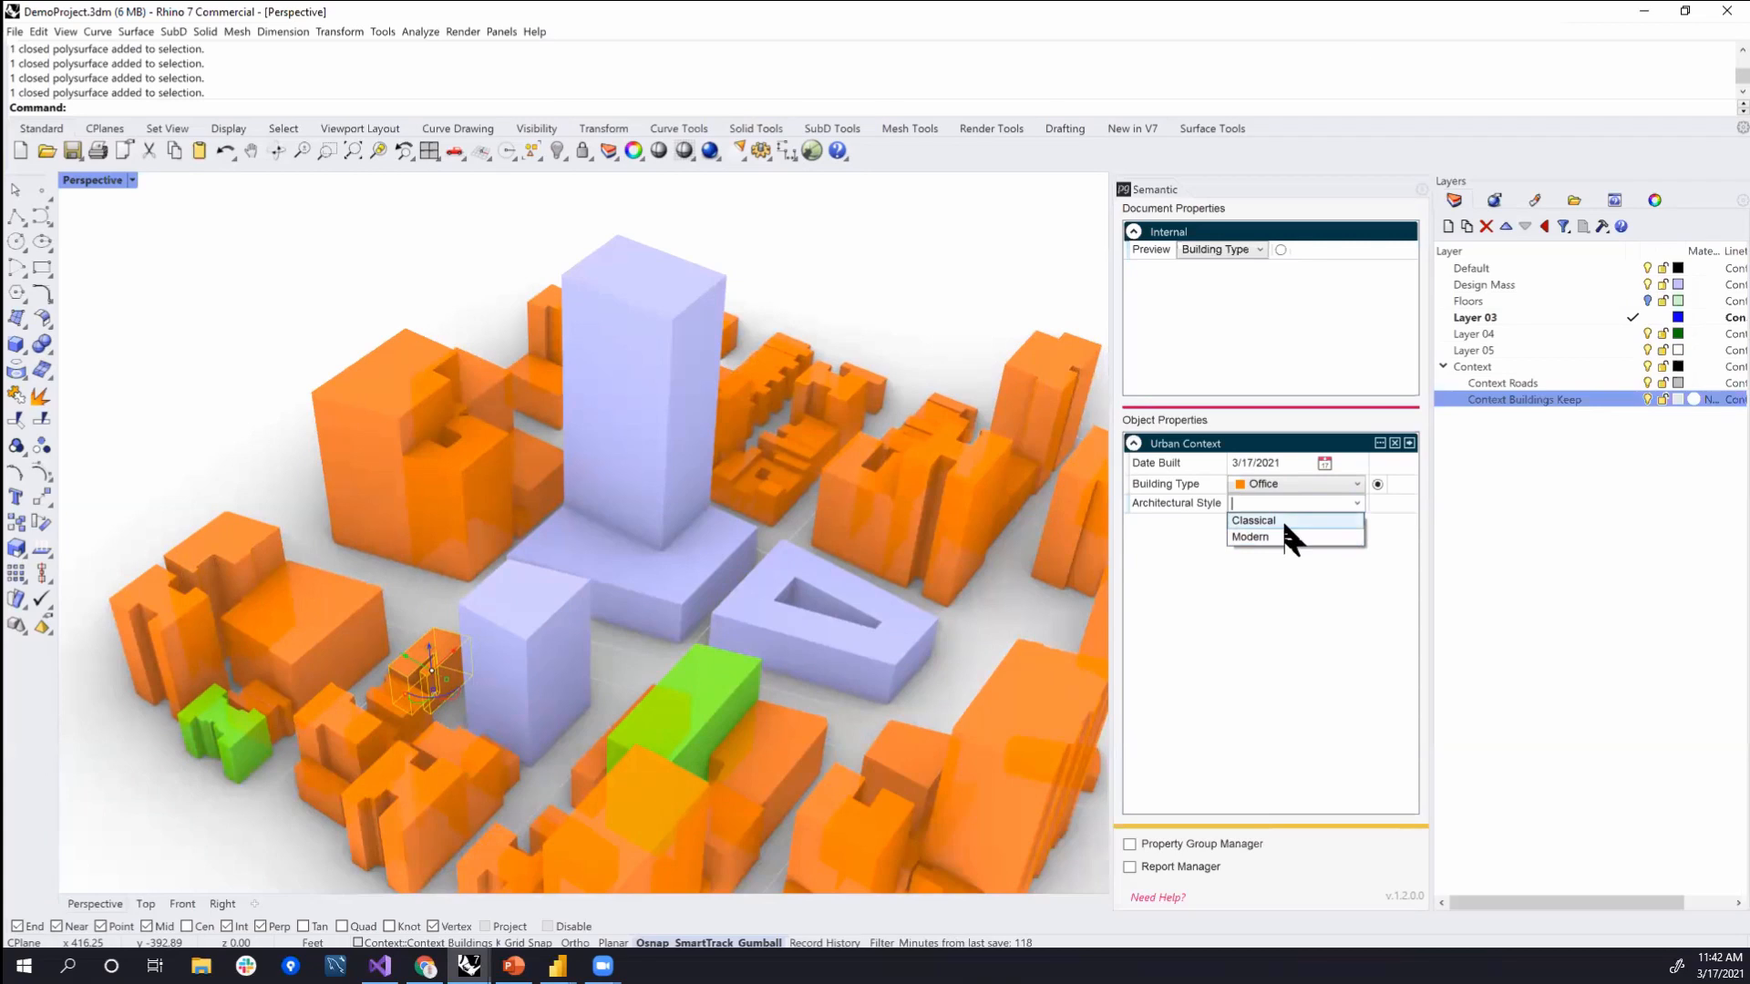
{"action": "left_click", "coordinate": [944, 241]}
{"action": "right_click_drag", "start_coordinate": [879, 383], "coordinate": [895, 398]}
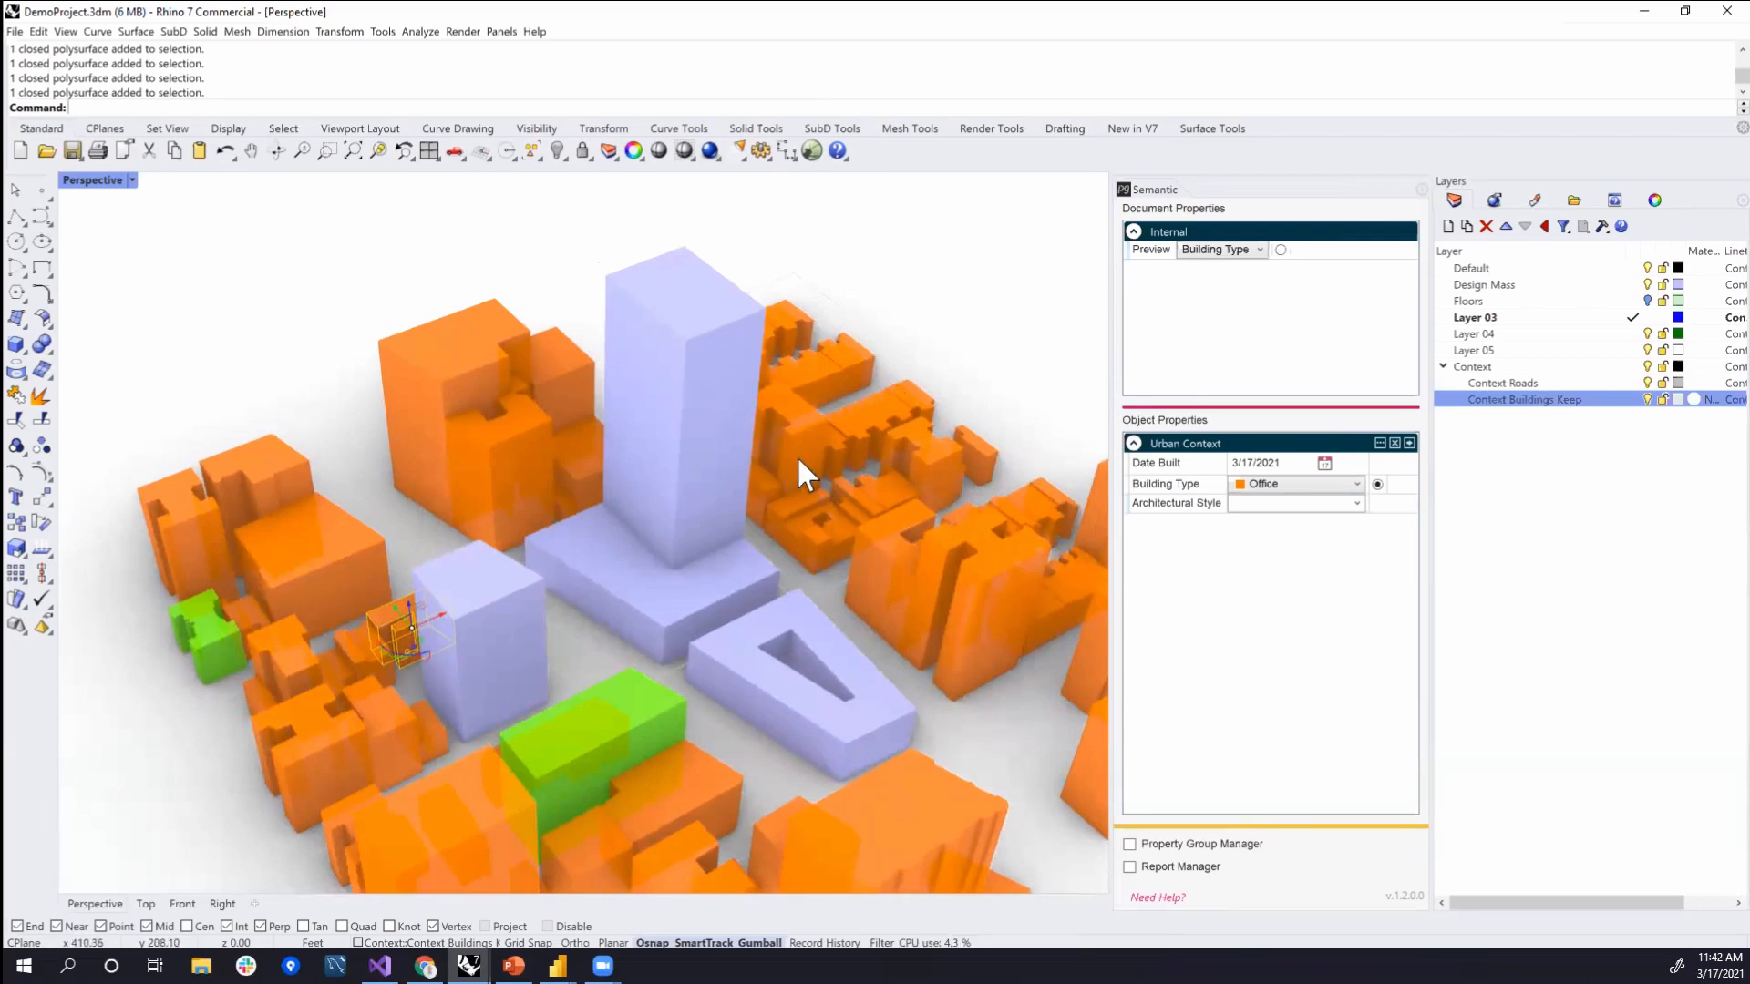
{"action": "right_click_drag", "start_coordinate": [711, 422], "coordinate": [1008, 441]}
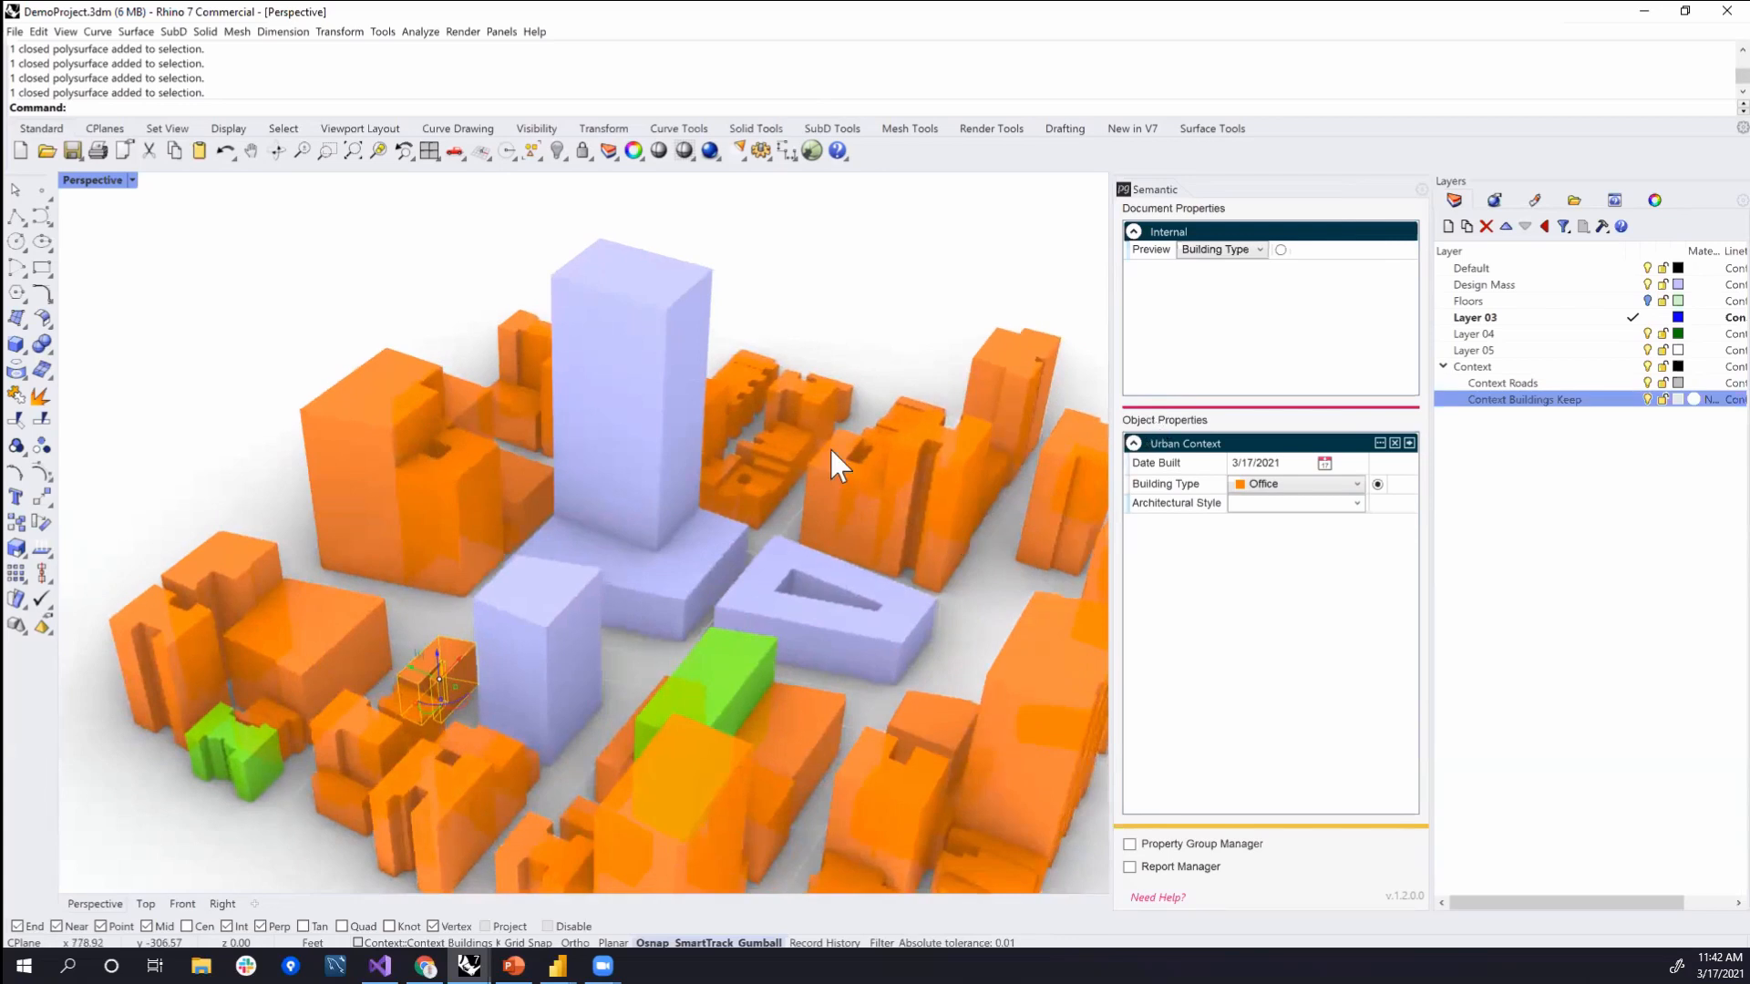
{"action": "left_click", "coordinate": [853, 461]}
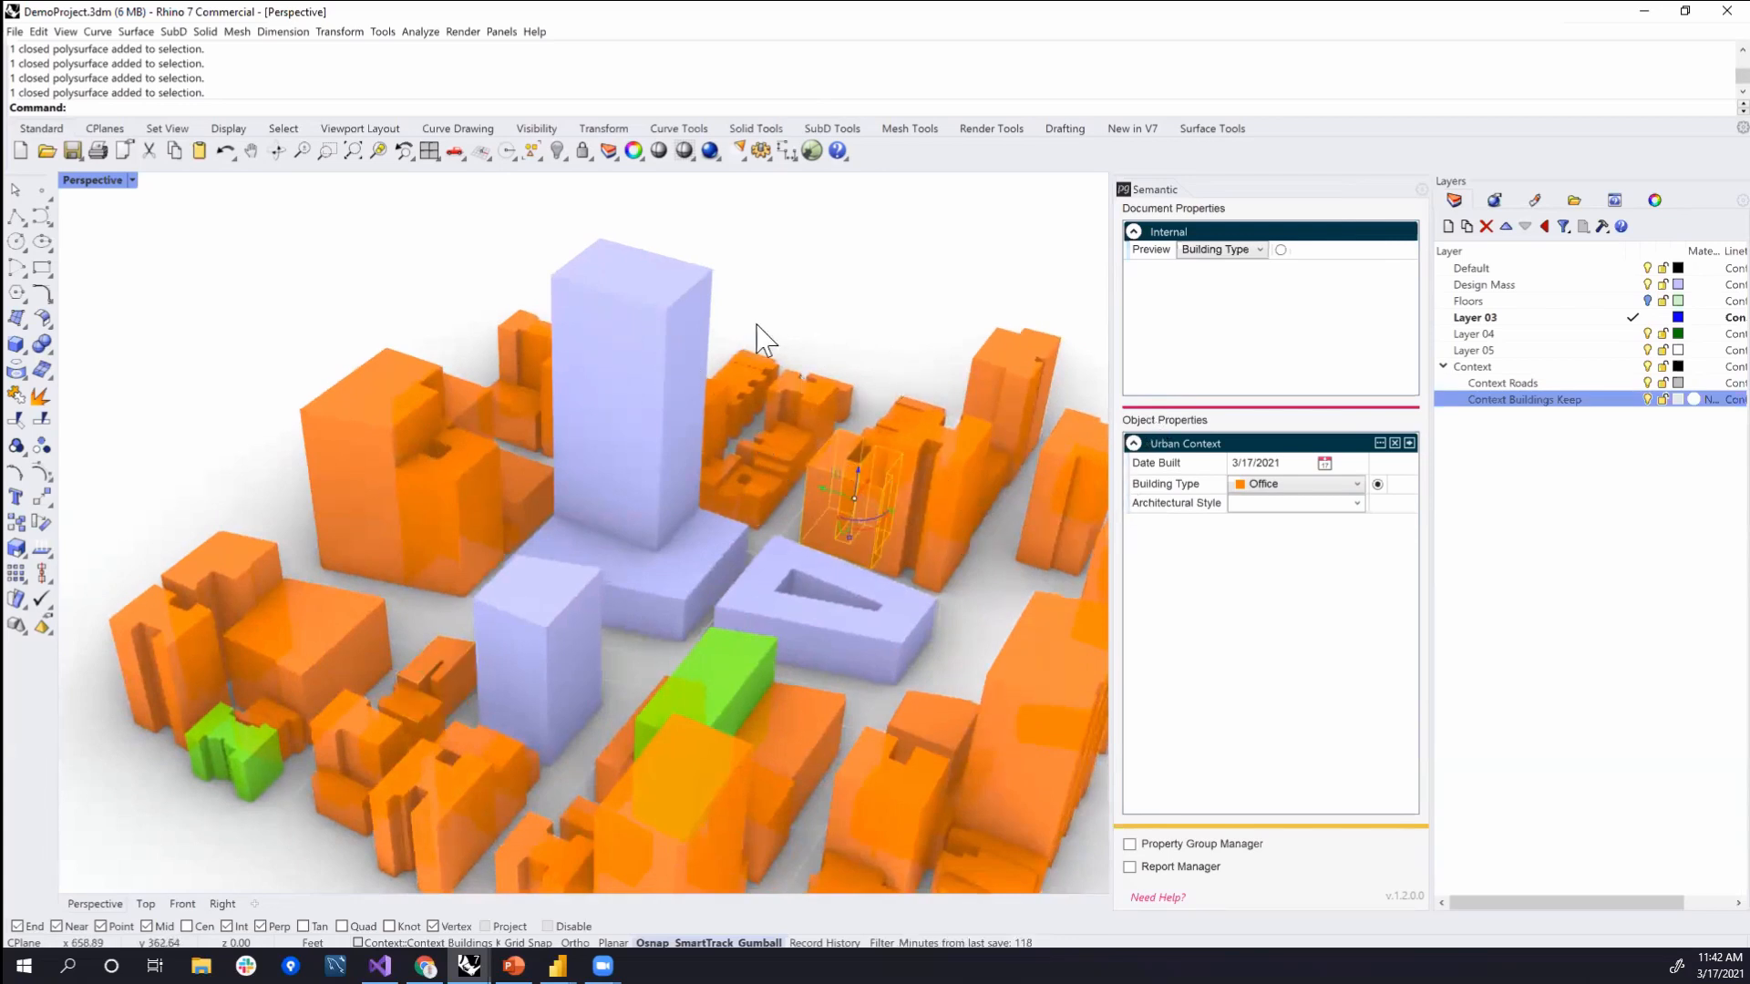
- Turn on the Floors layer, select a floor surface inside the tower to inspect its Planning Program properties, and clear the selection
{"action": "left_click", "coordinate": [654, 331]}
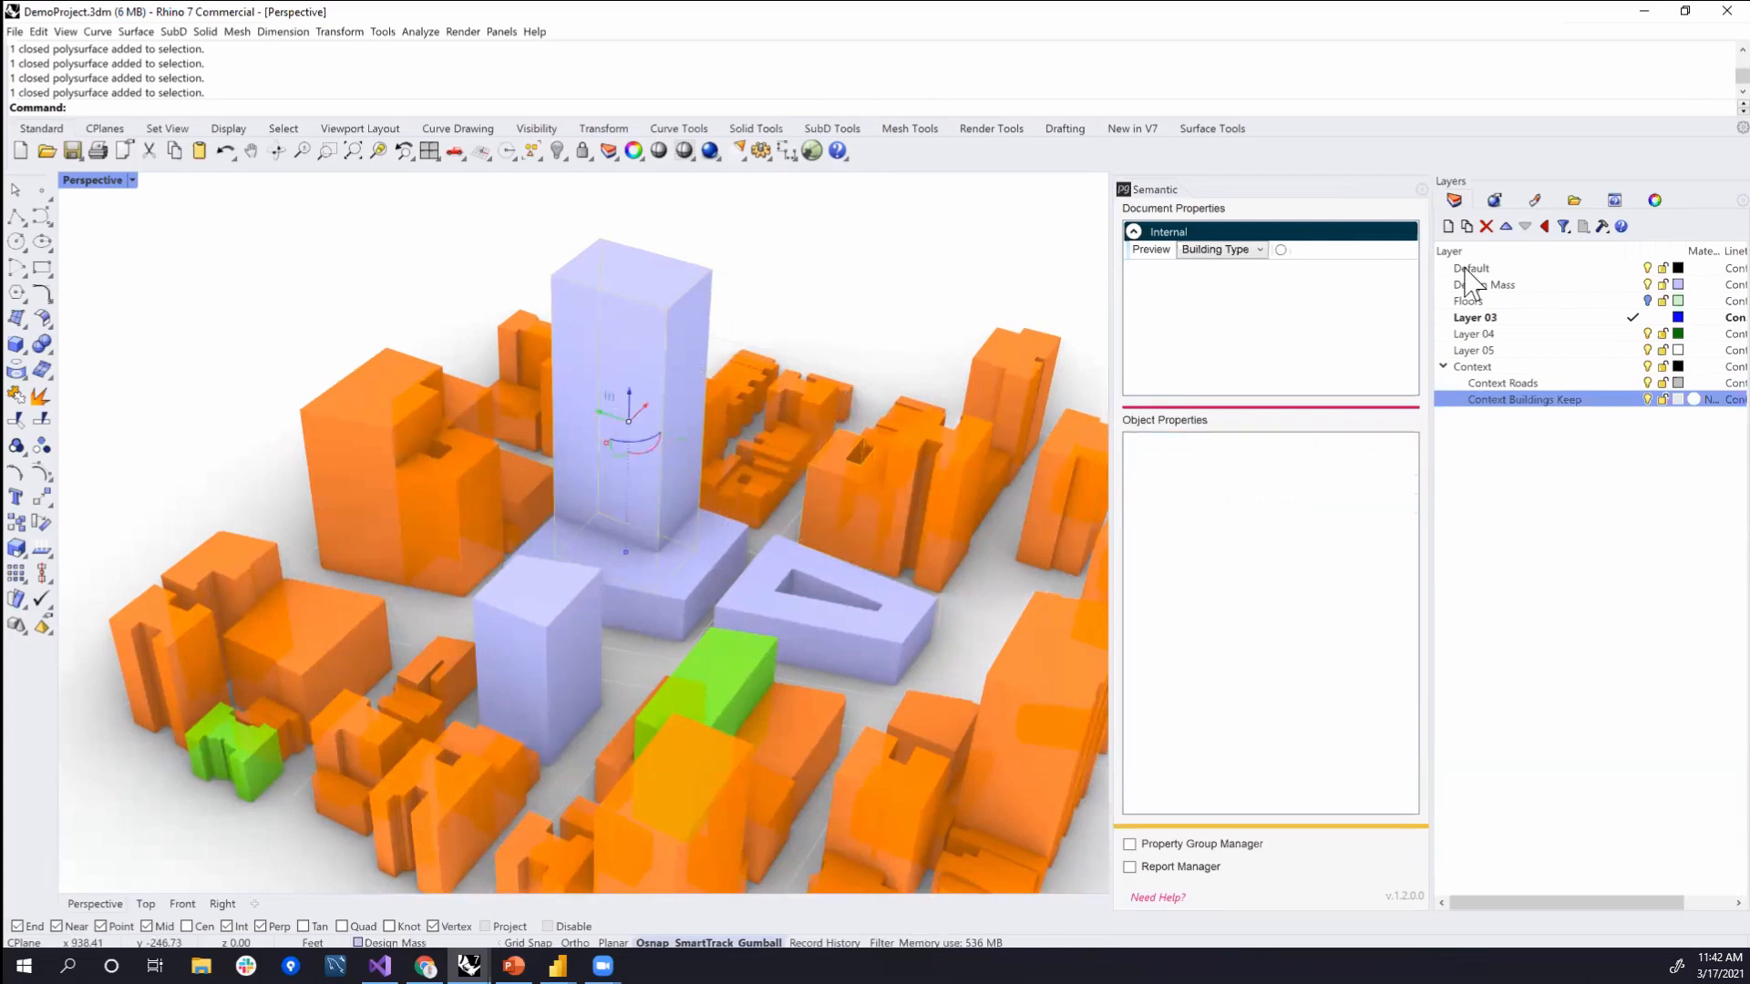
{"action": "left_click", "coordinate": [1647, 301]}
{"action": "left_click", "coordinate": [653, 374]}
{"action": "left_click", "coordinate": [700, 415]}
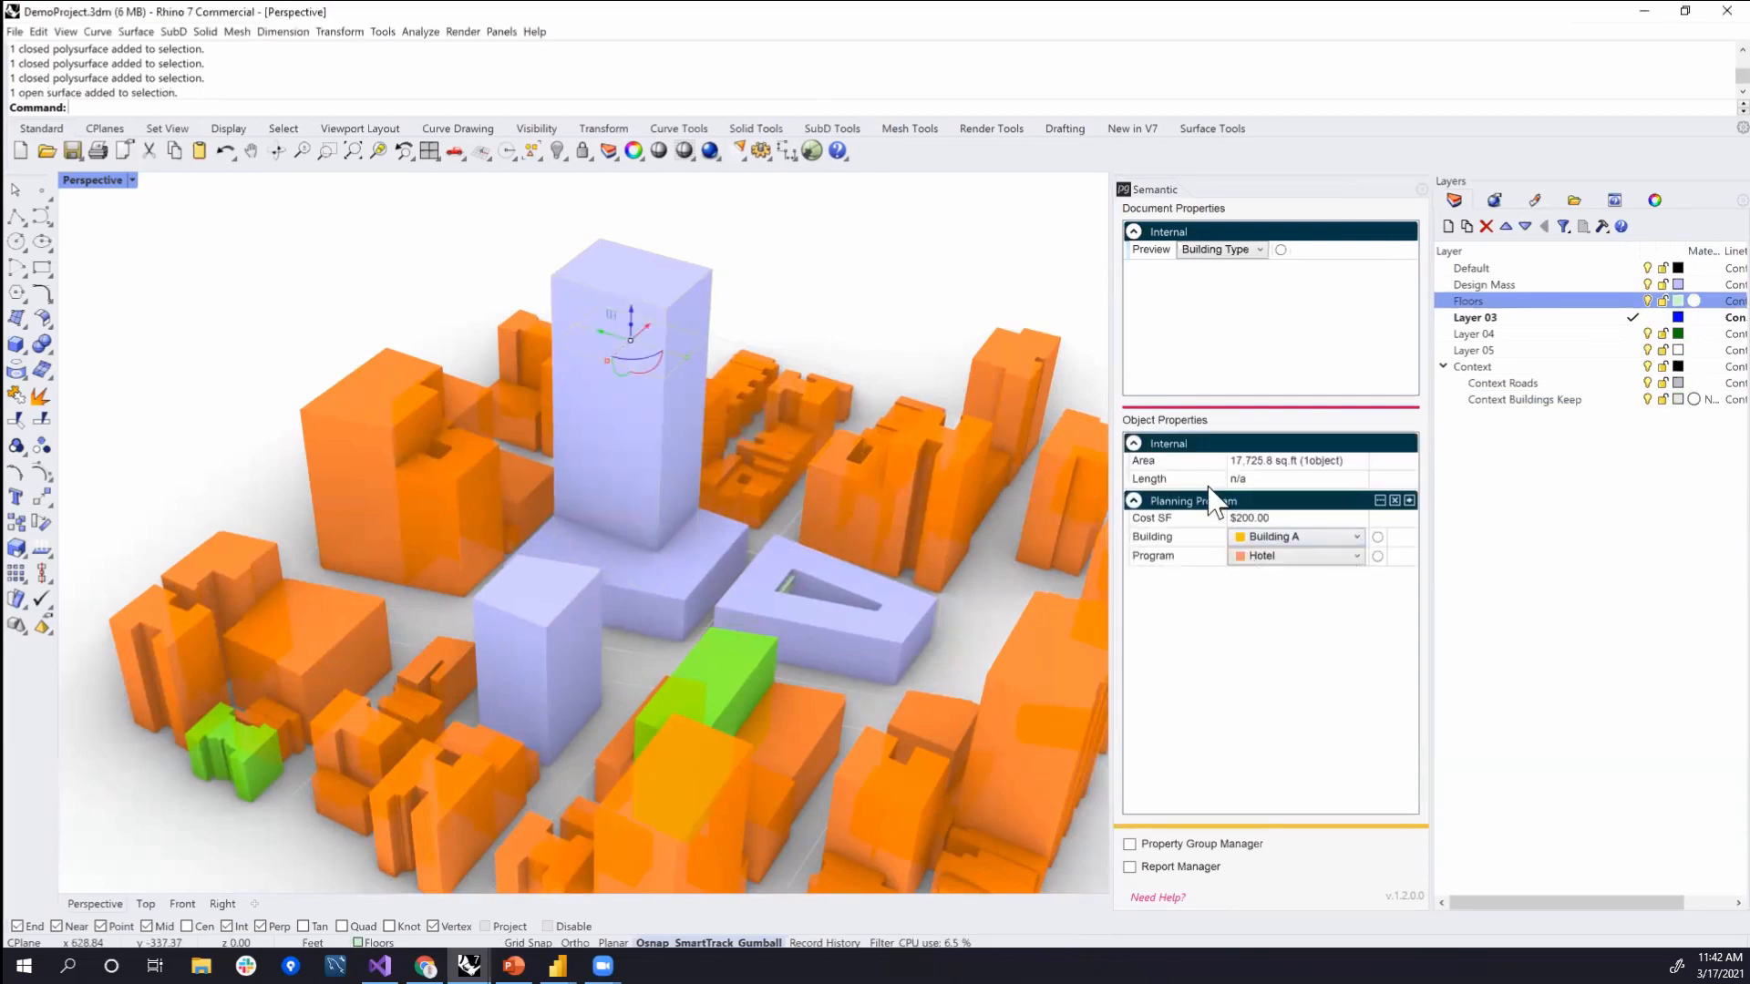
{"action": "left_click", "coordinate": [811, 244]}
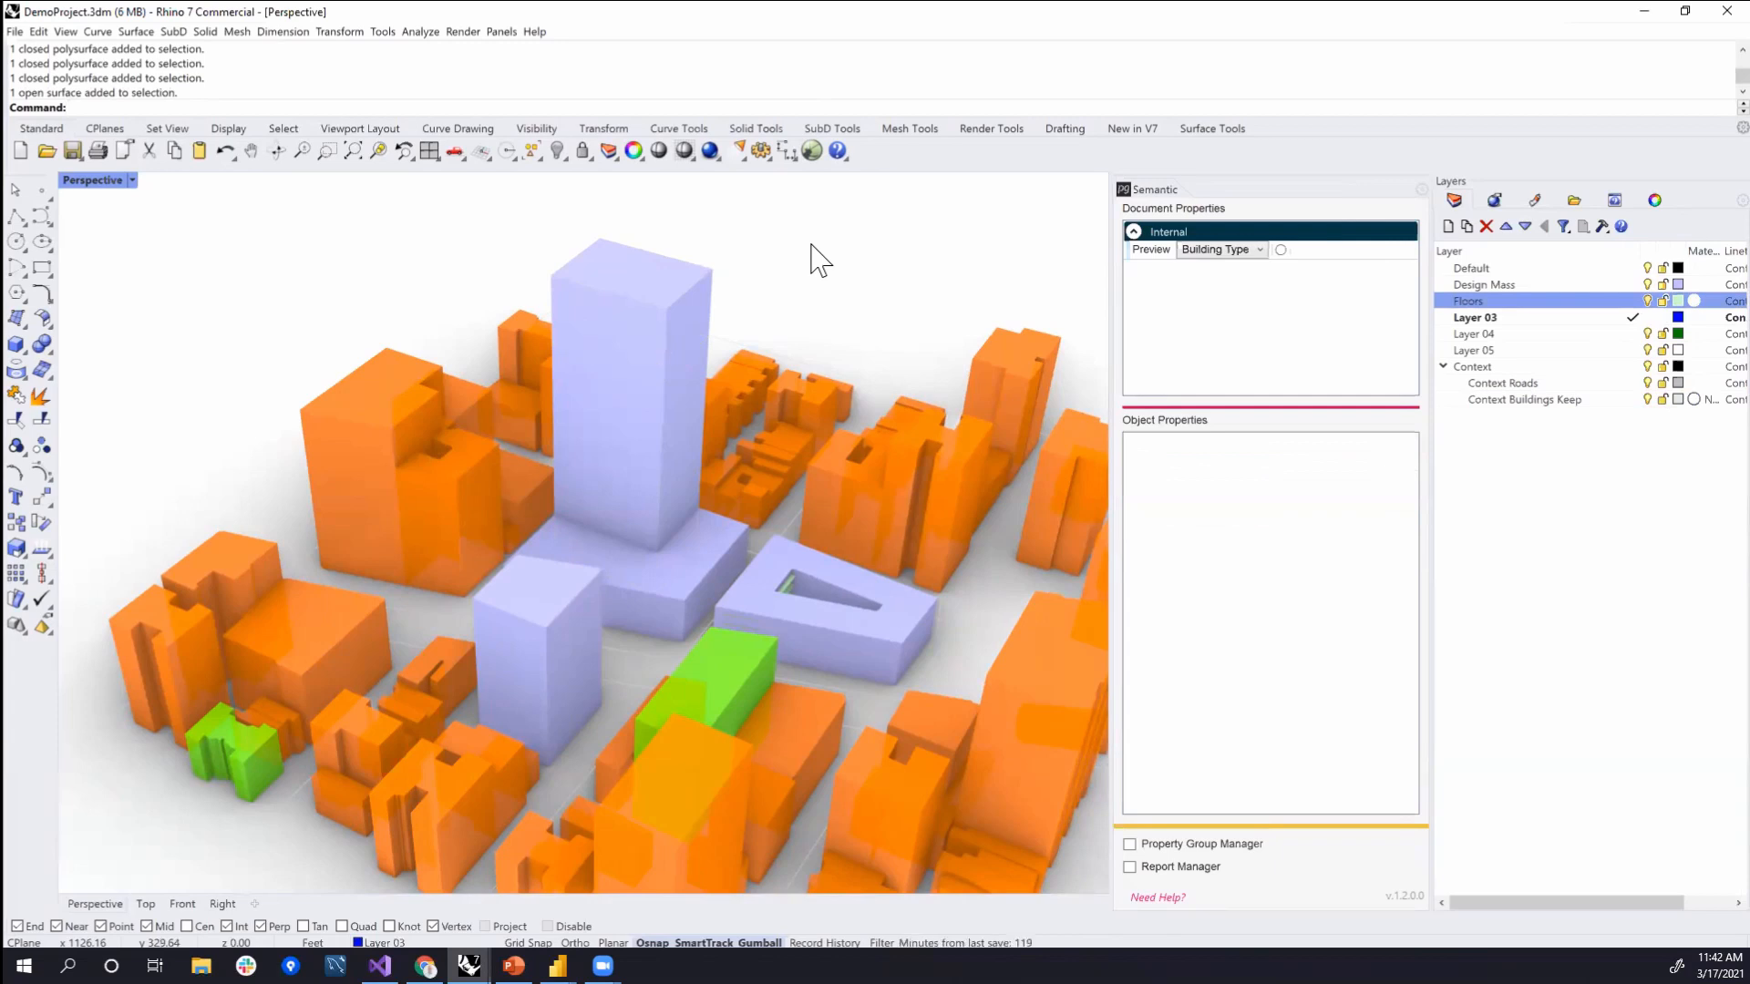
- Open Grasshopper, examine the Semantic V6 components from Proving Ground, and close the Grasshopper window
{"action": "right_click_drag", "start_coordinate": [894, 402], "coordinate": [781, 359], "text": "shift"}
{"action": "scroll", "coordinate": [808, 396], "scroll_direction": "down", "scroll_amount": 3}
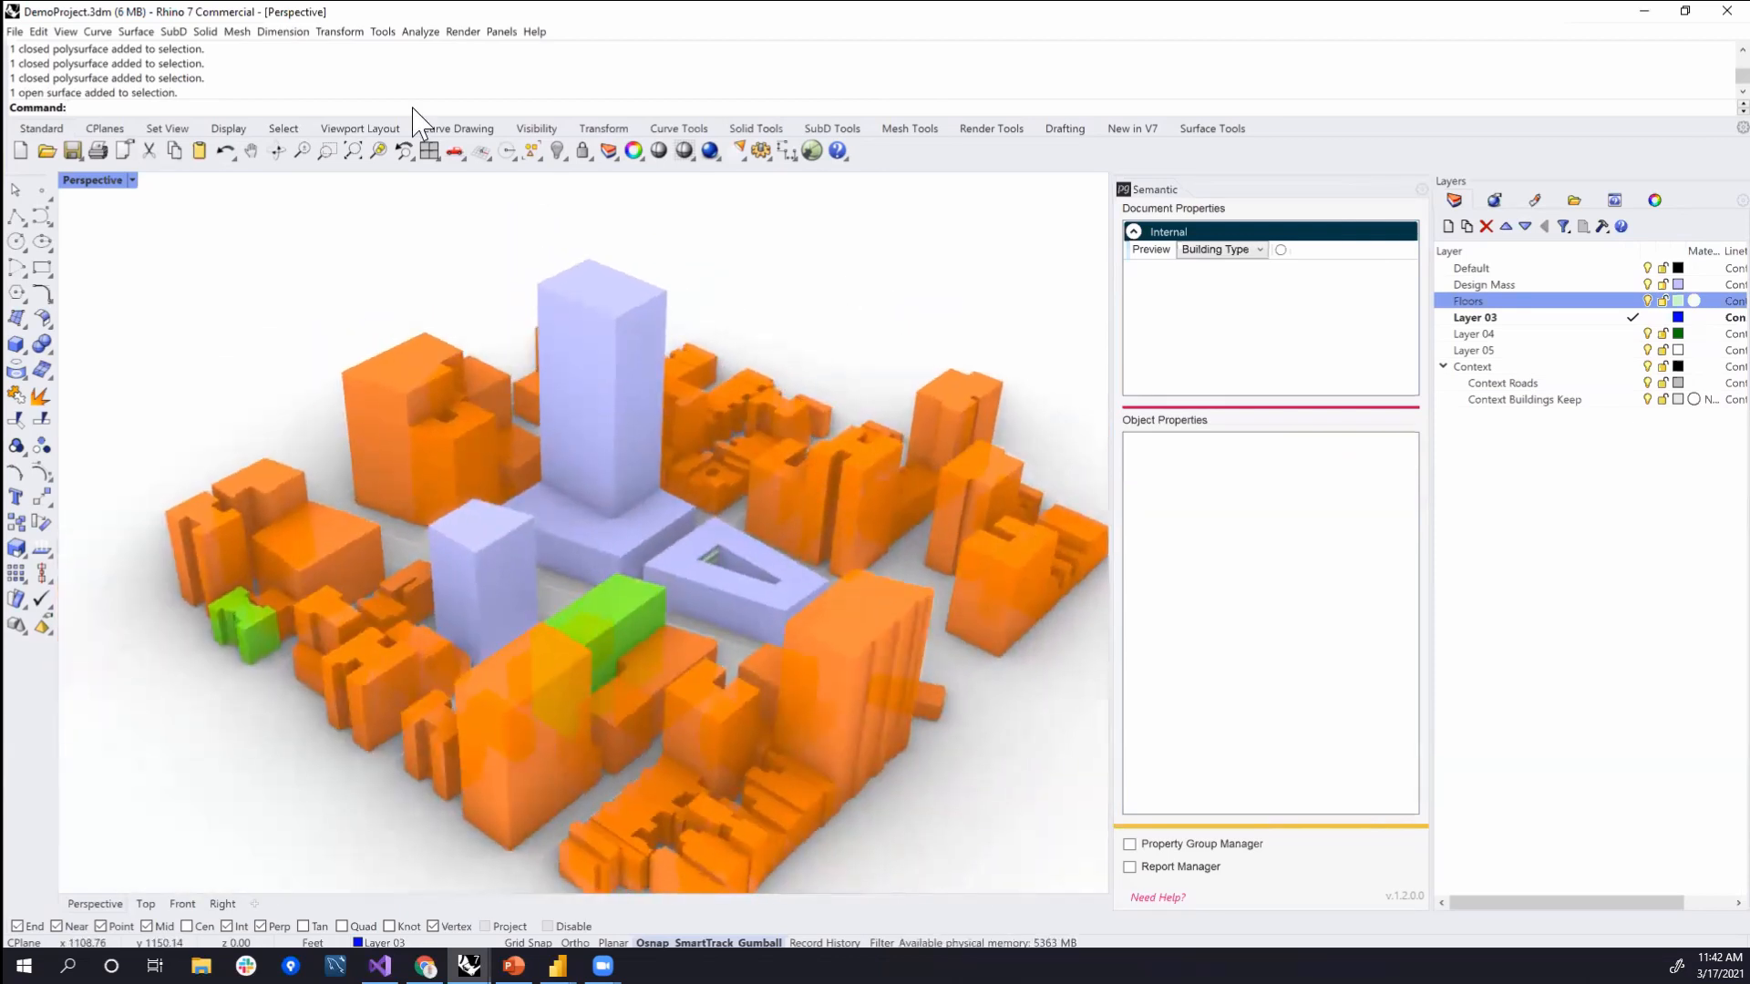
{"action": "type", "text": "Grasshopper"}
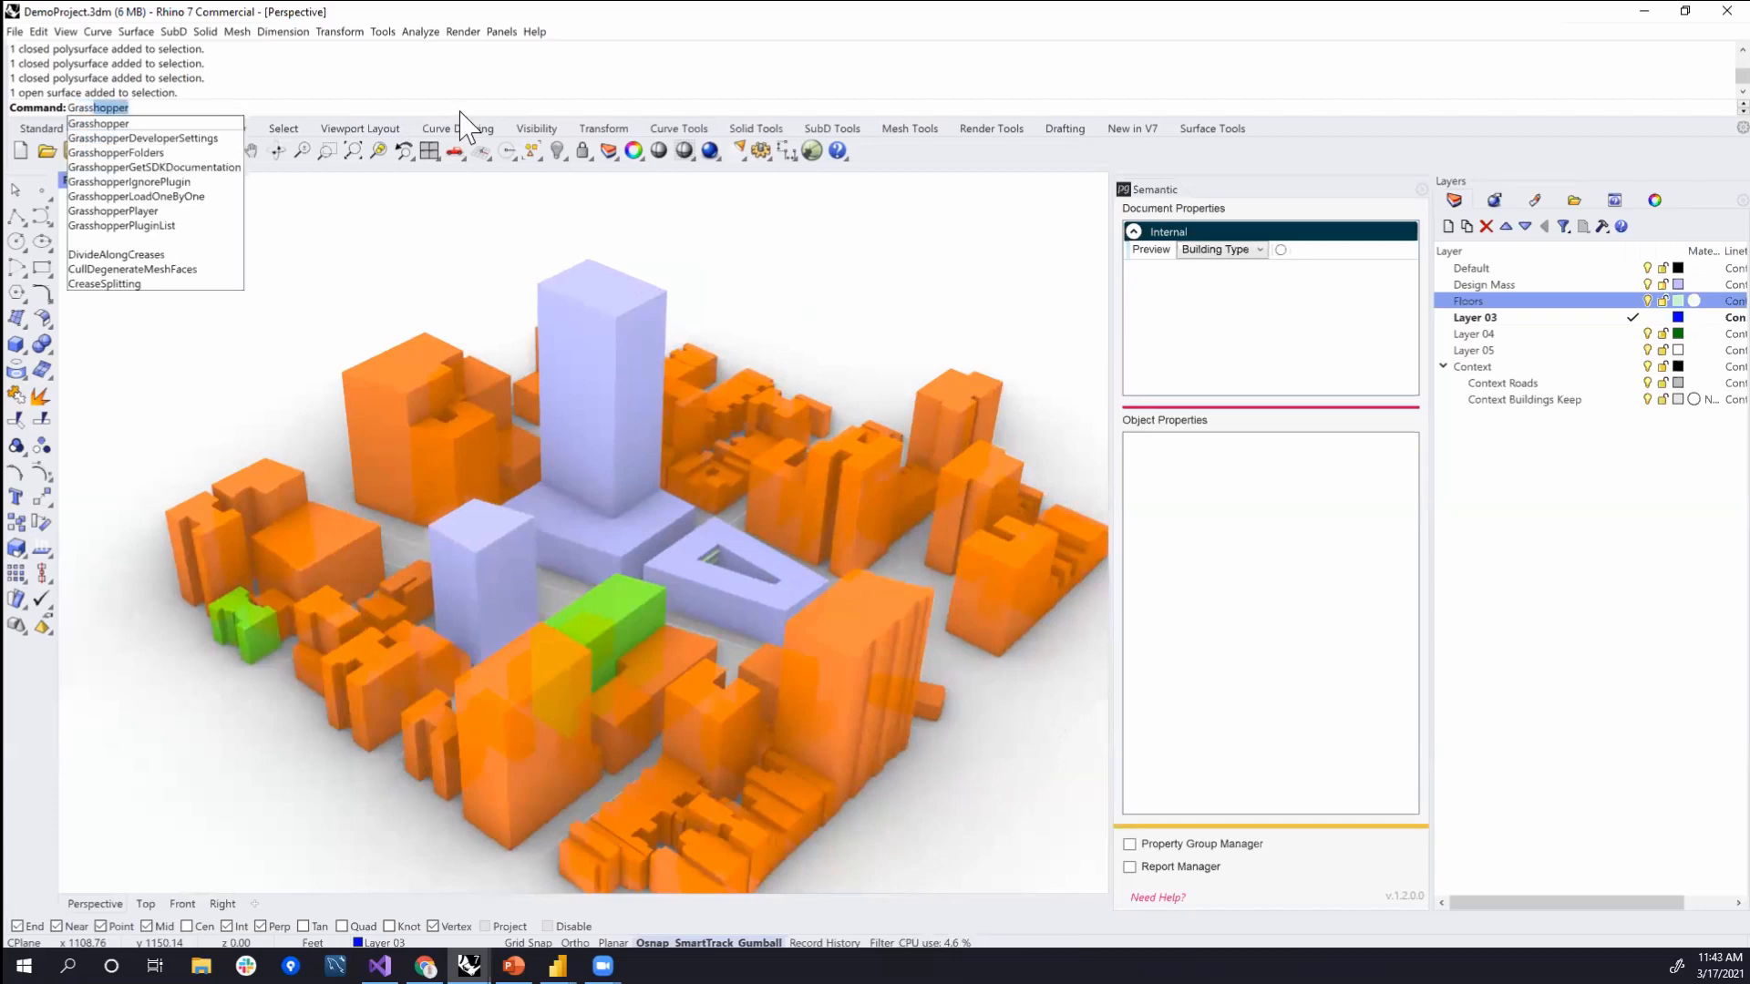
{"action": "key", "text": "Return"}
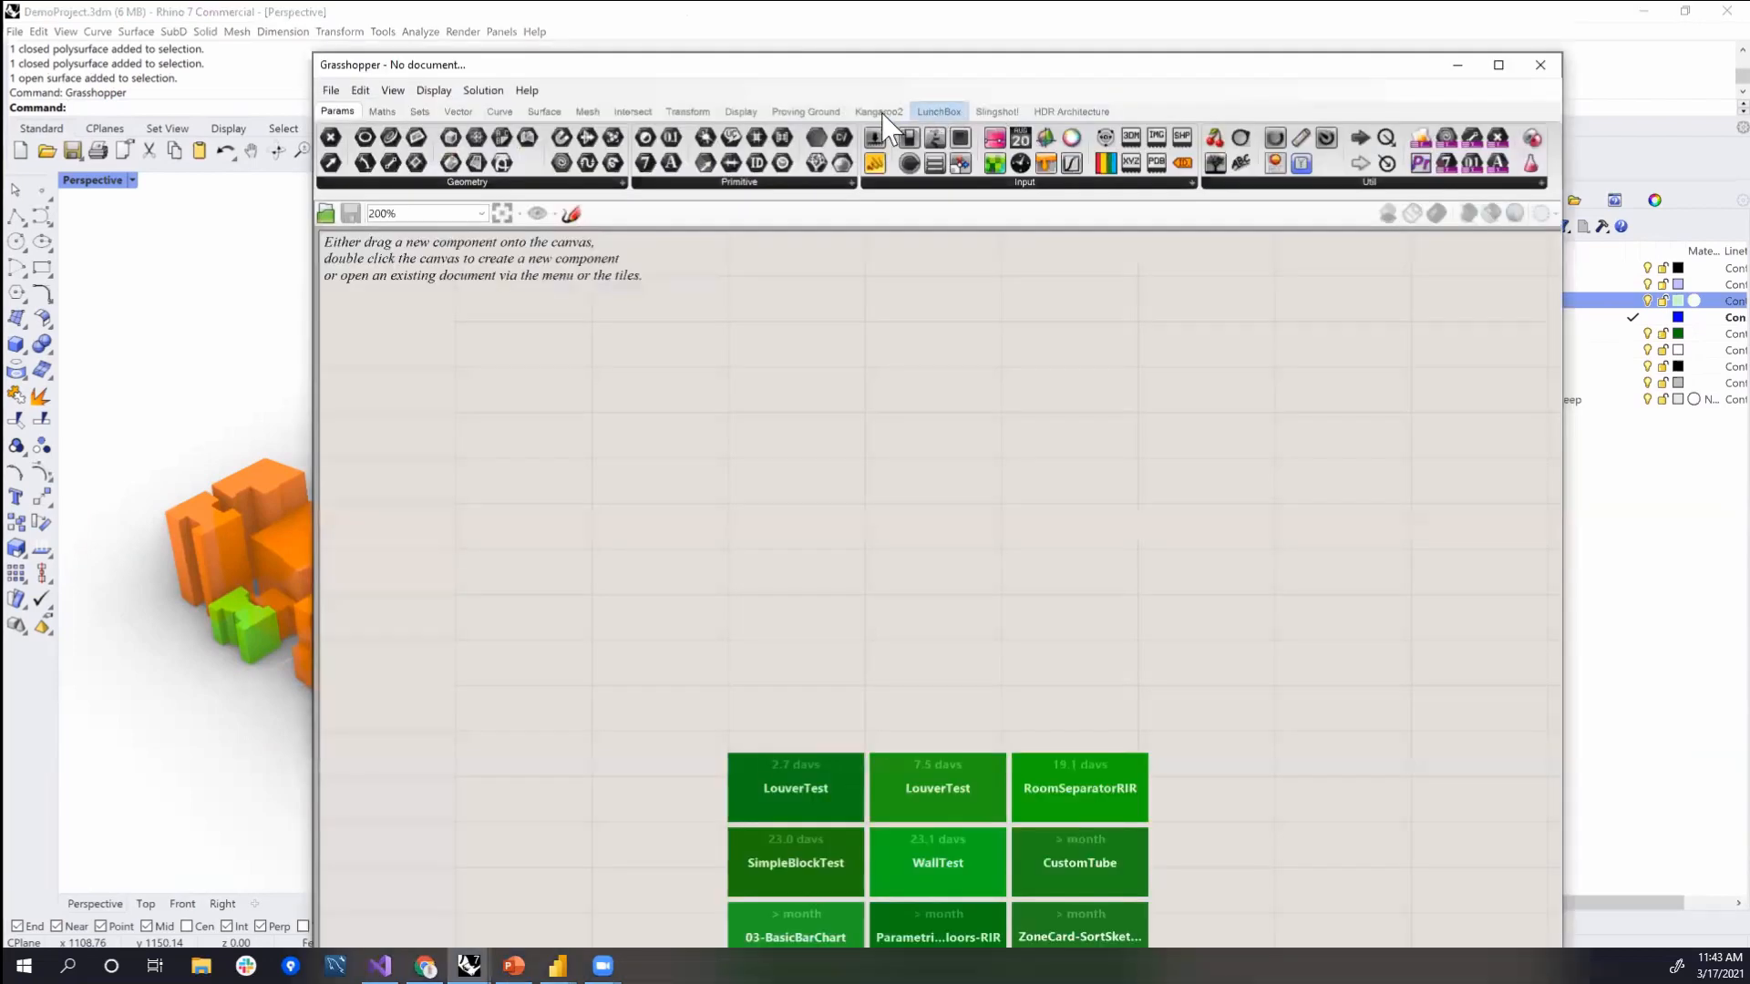
{"action": "left_click", "coordinate": [806, 111]}
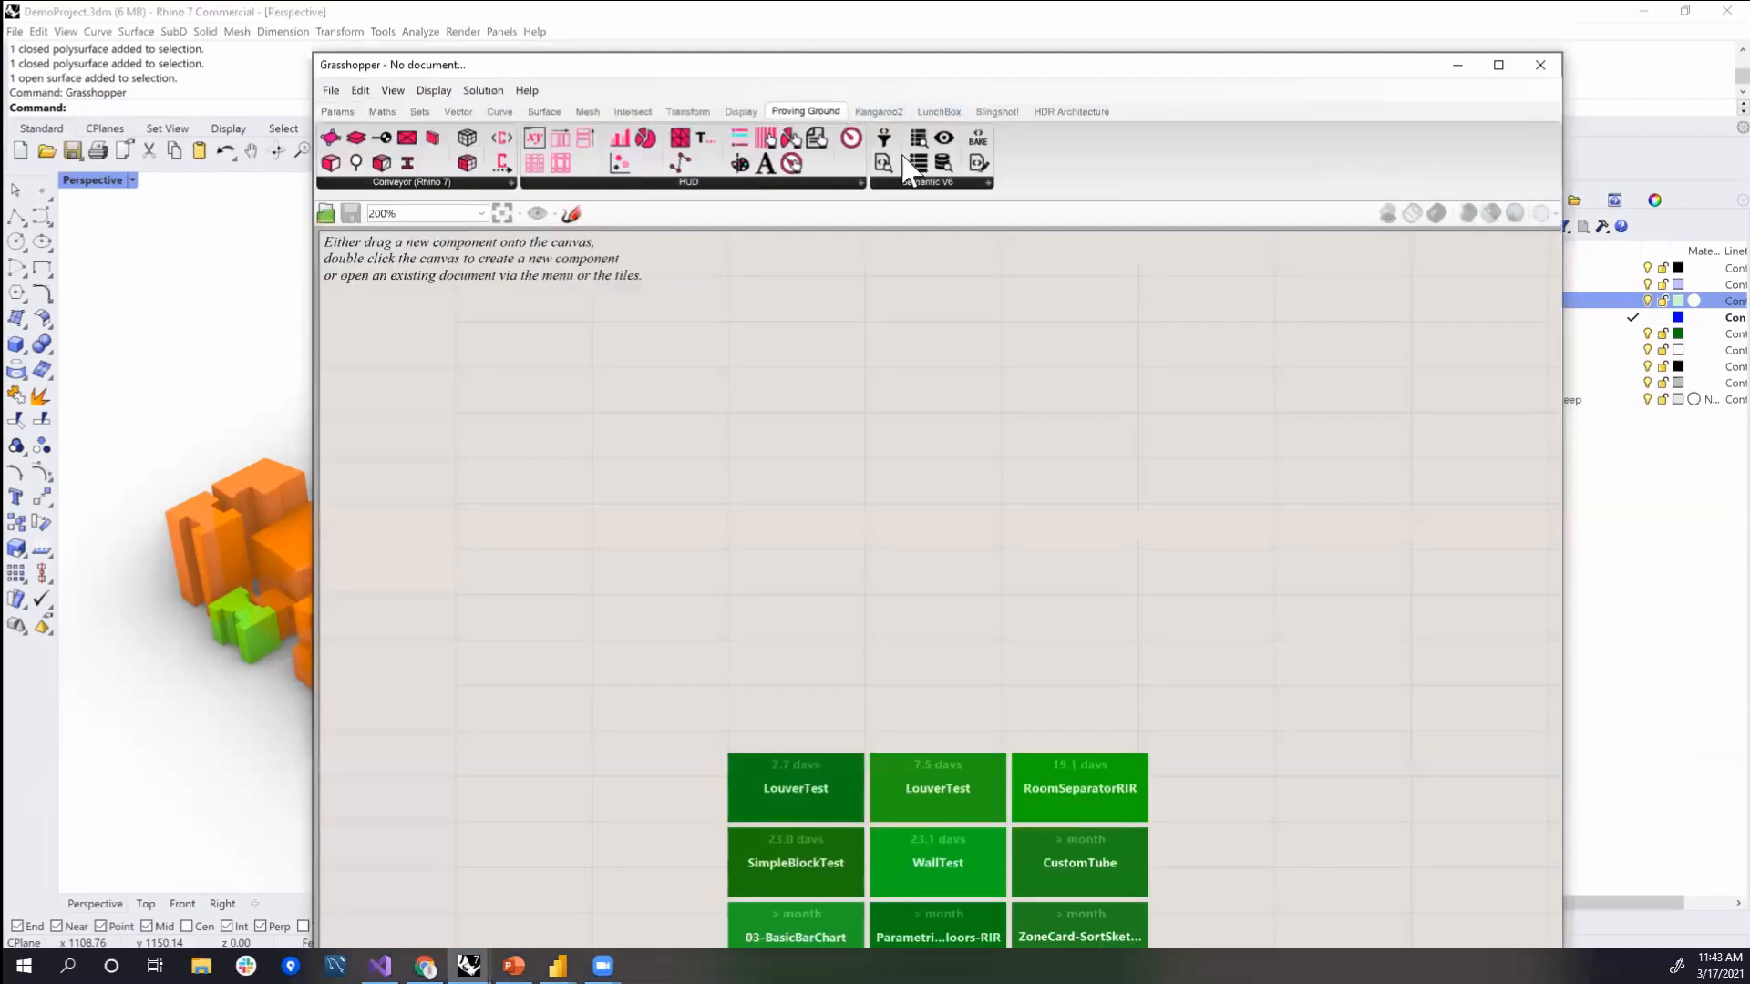
{"action": "left_click", "coordinate": [961, 182]}
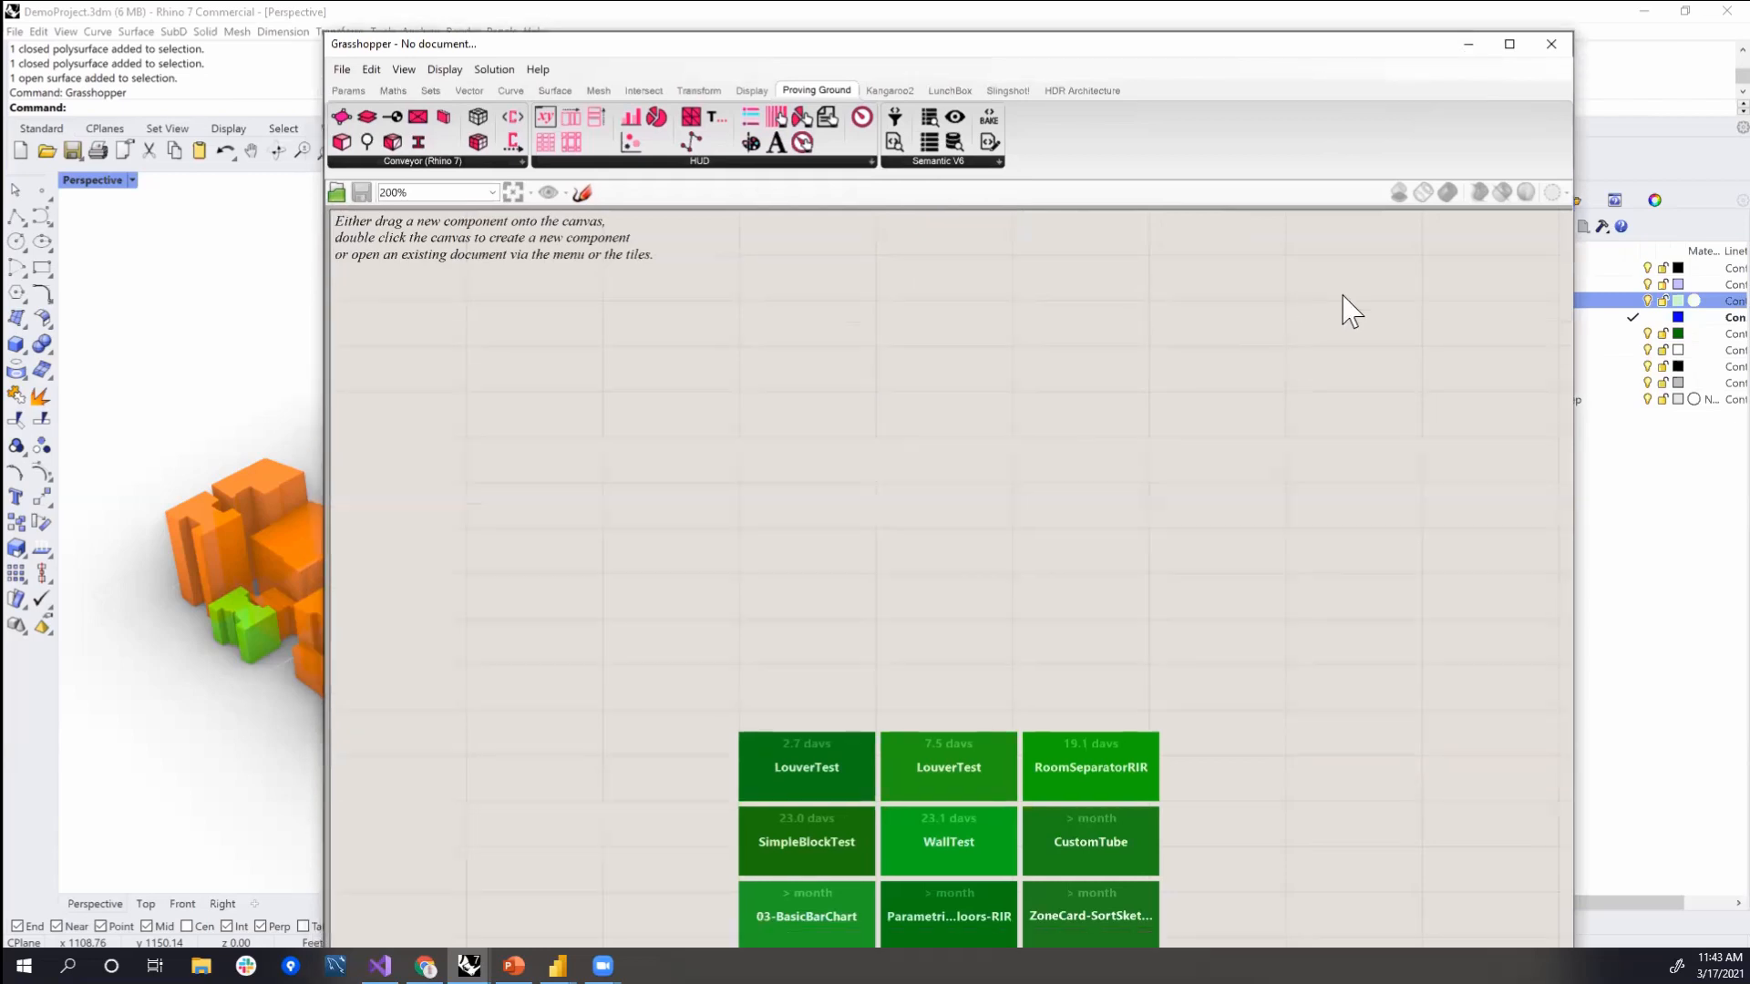
{"action": "left_click", "coordinate": [1552, 46]}
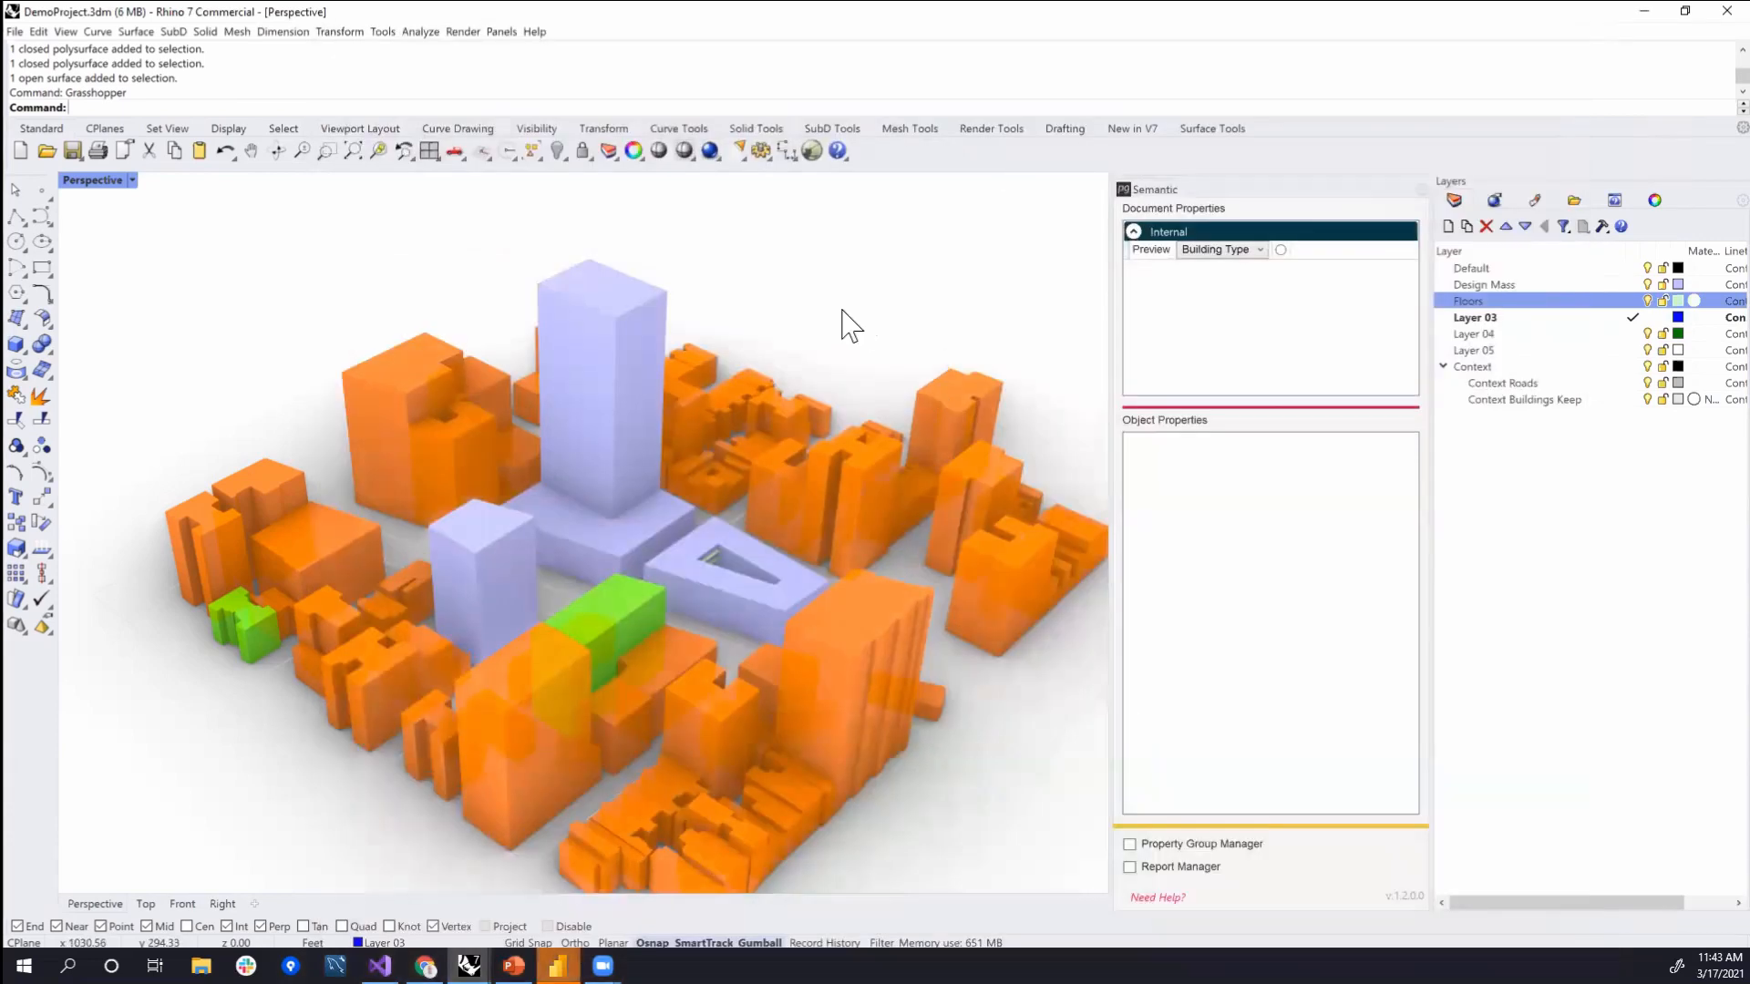
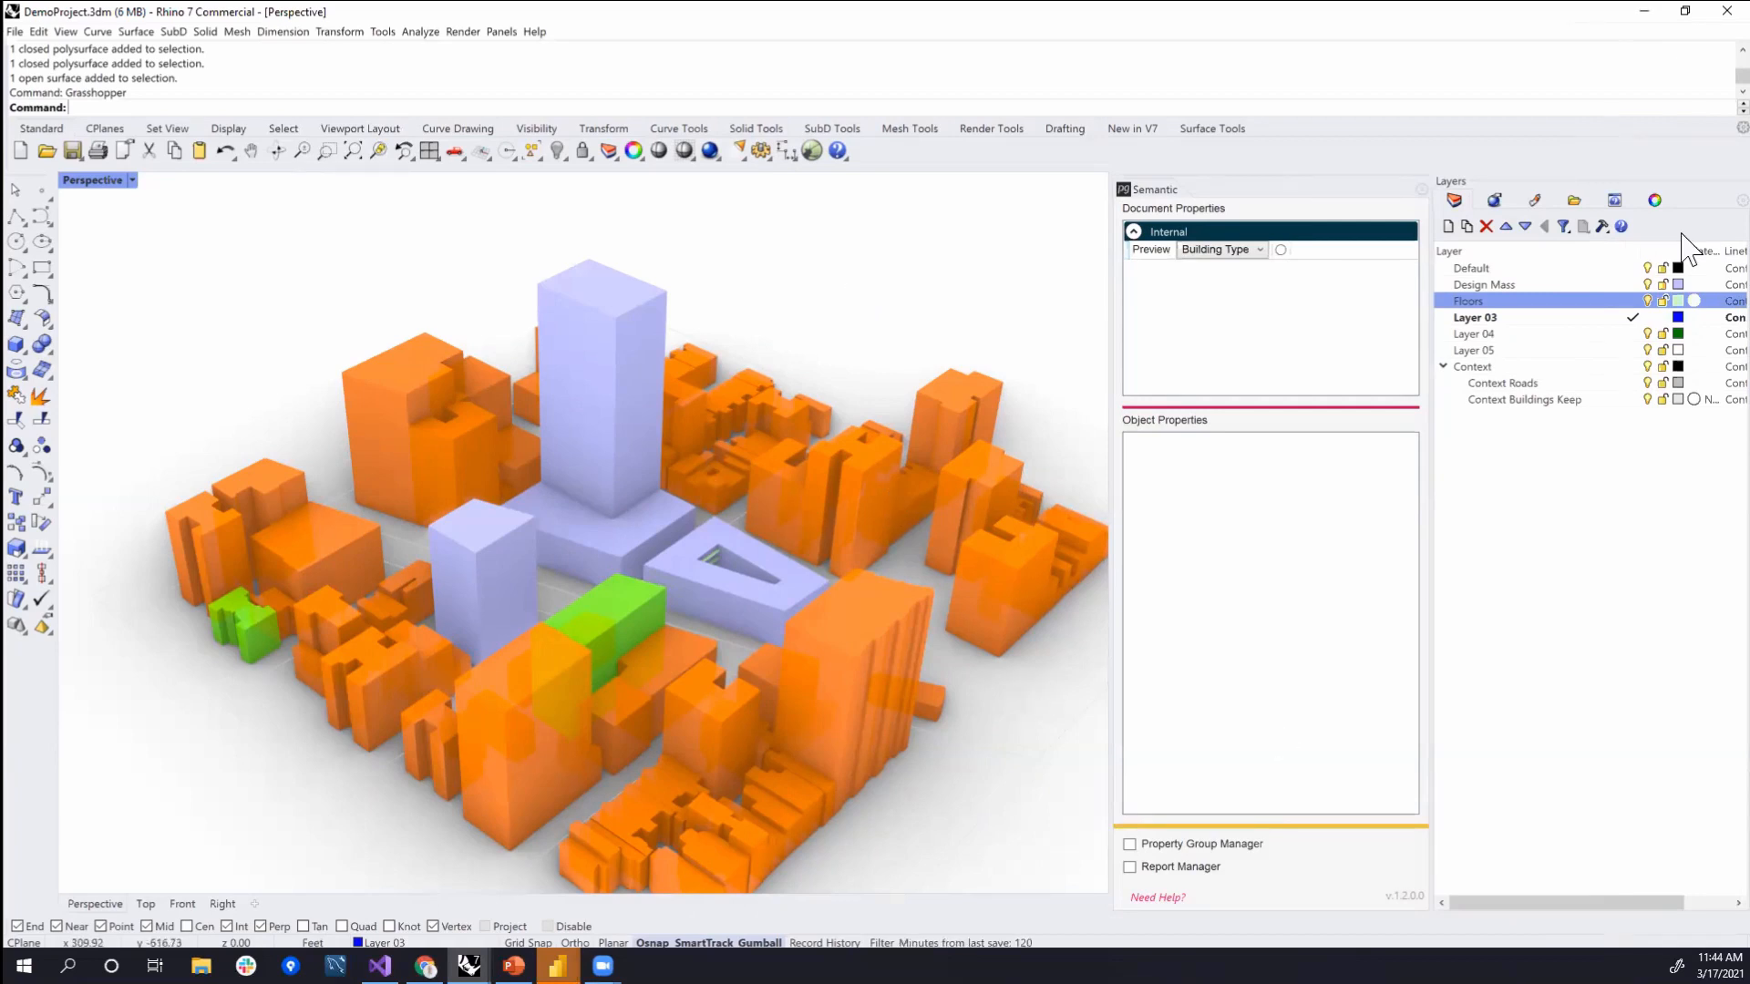
- Hide the Design Mass layer to expose the floor plates of the proposed buildings
{"action": "left_click", "coordinate": [1648, 285]}
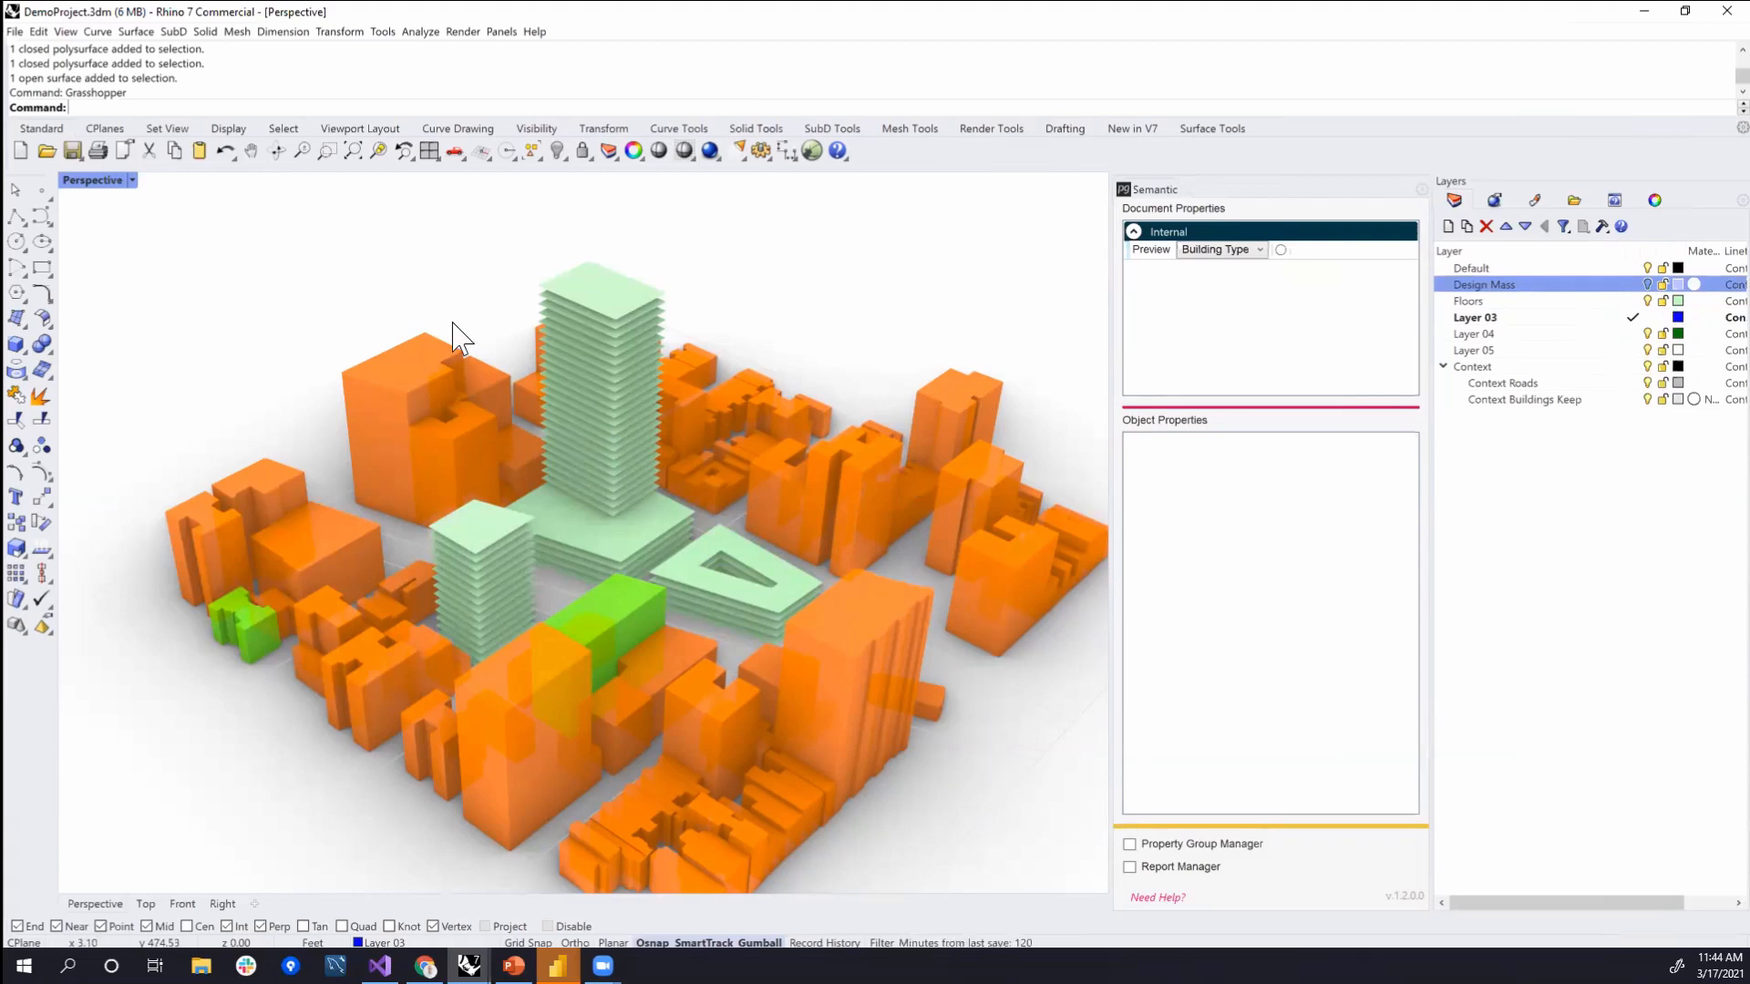
{"action": "mouse_move", "coordinate": [684, 451]}
{"action": "right_mouse_down"}
{"action": "mouse_move", "coordinate": [695, 515]}
{"action": "mouse_move", "coordinate": [670, 476]}
{"action": "right_mouse_up"}
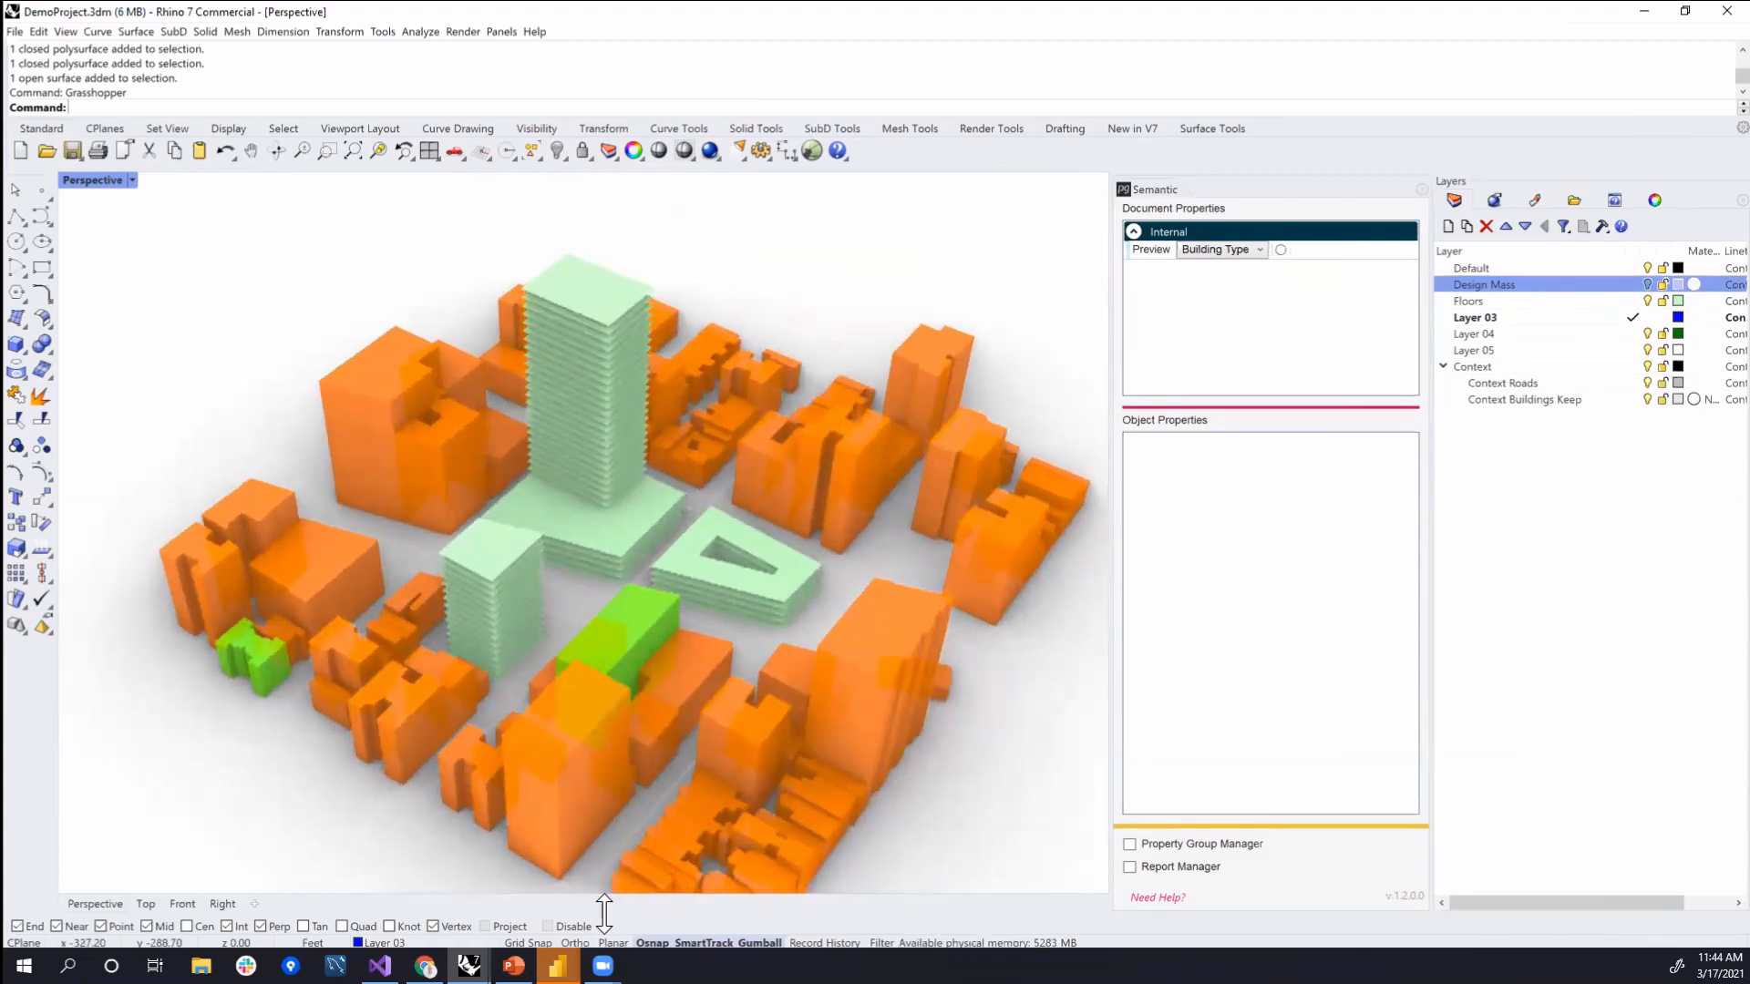
- Switch to Power BI Desktop and bring up the Development Options Dashboard report
{"action": "left_click", "coordinate": [558, 966]}
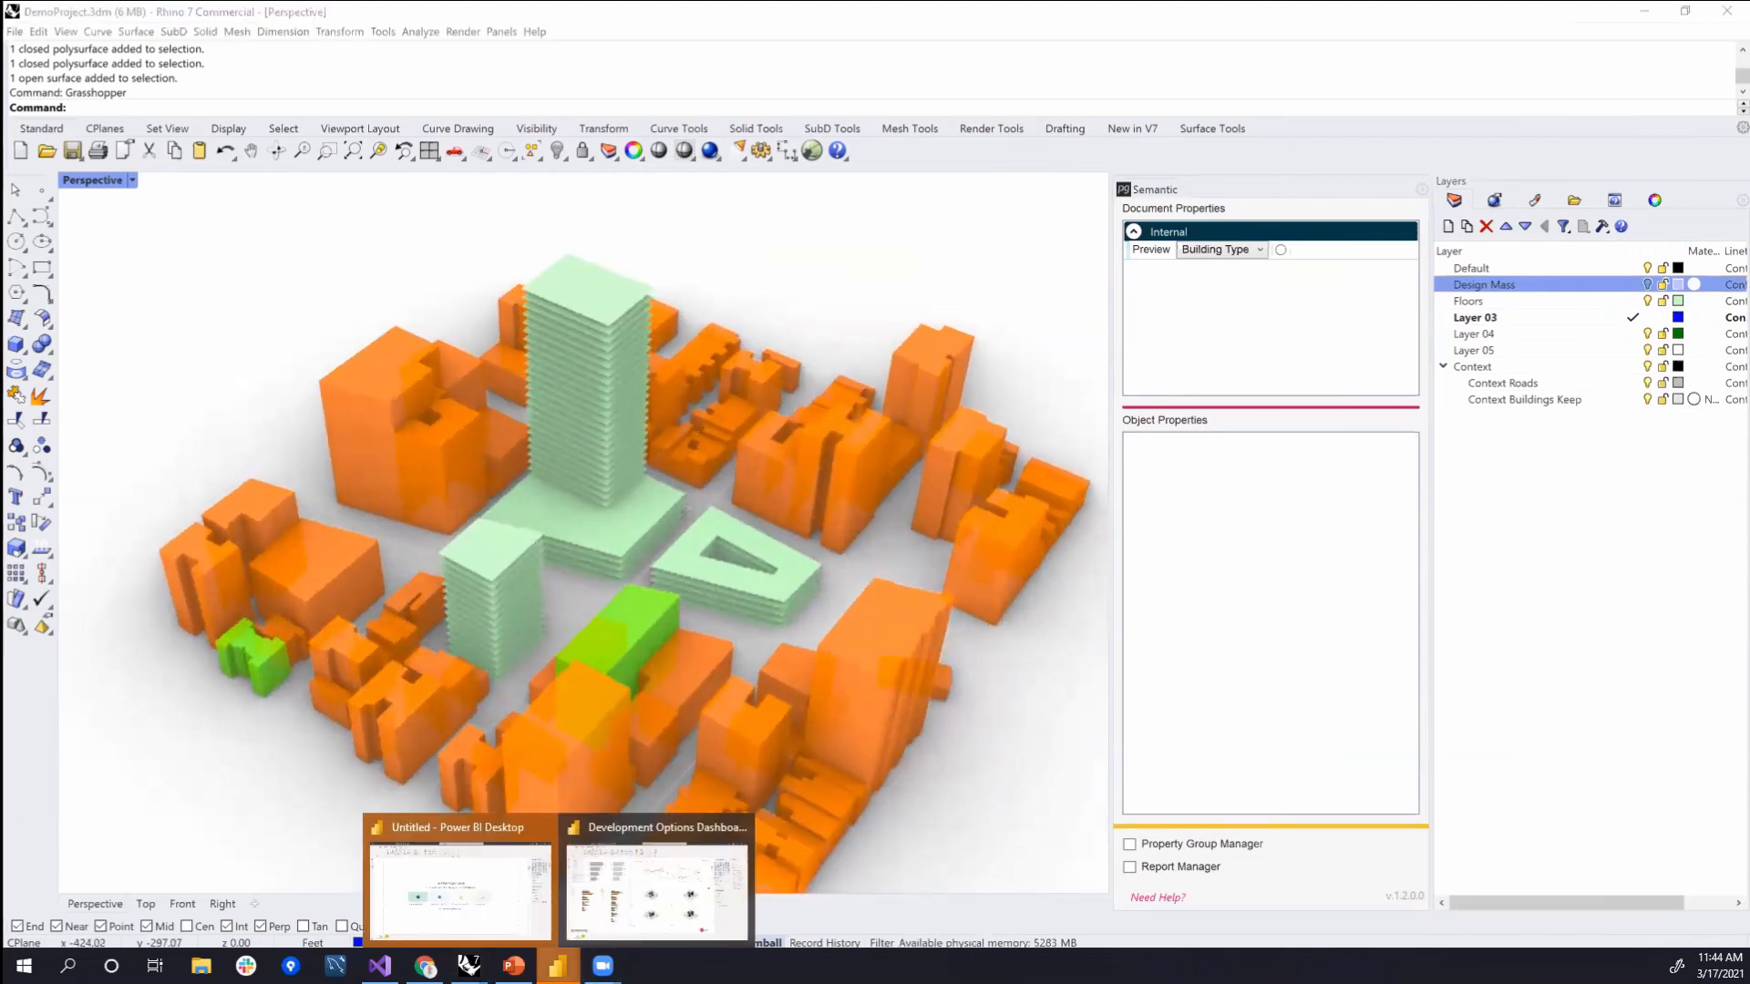
{"action": "left_click", "coordinate": [493, 884]}
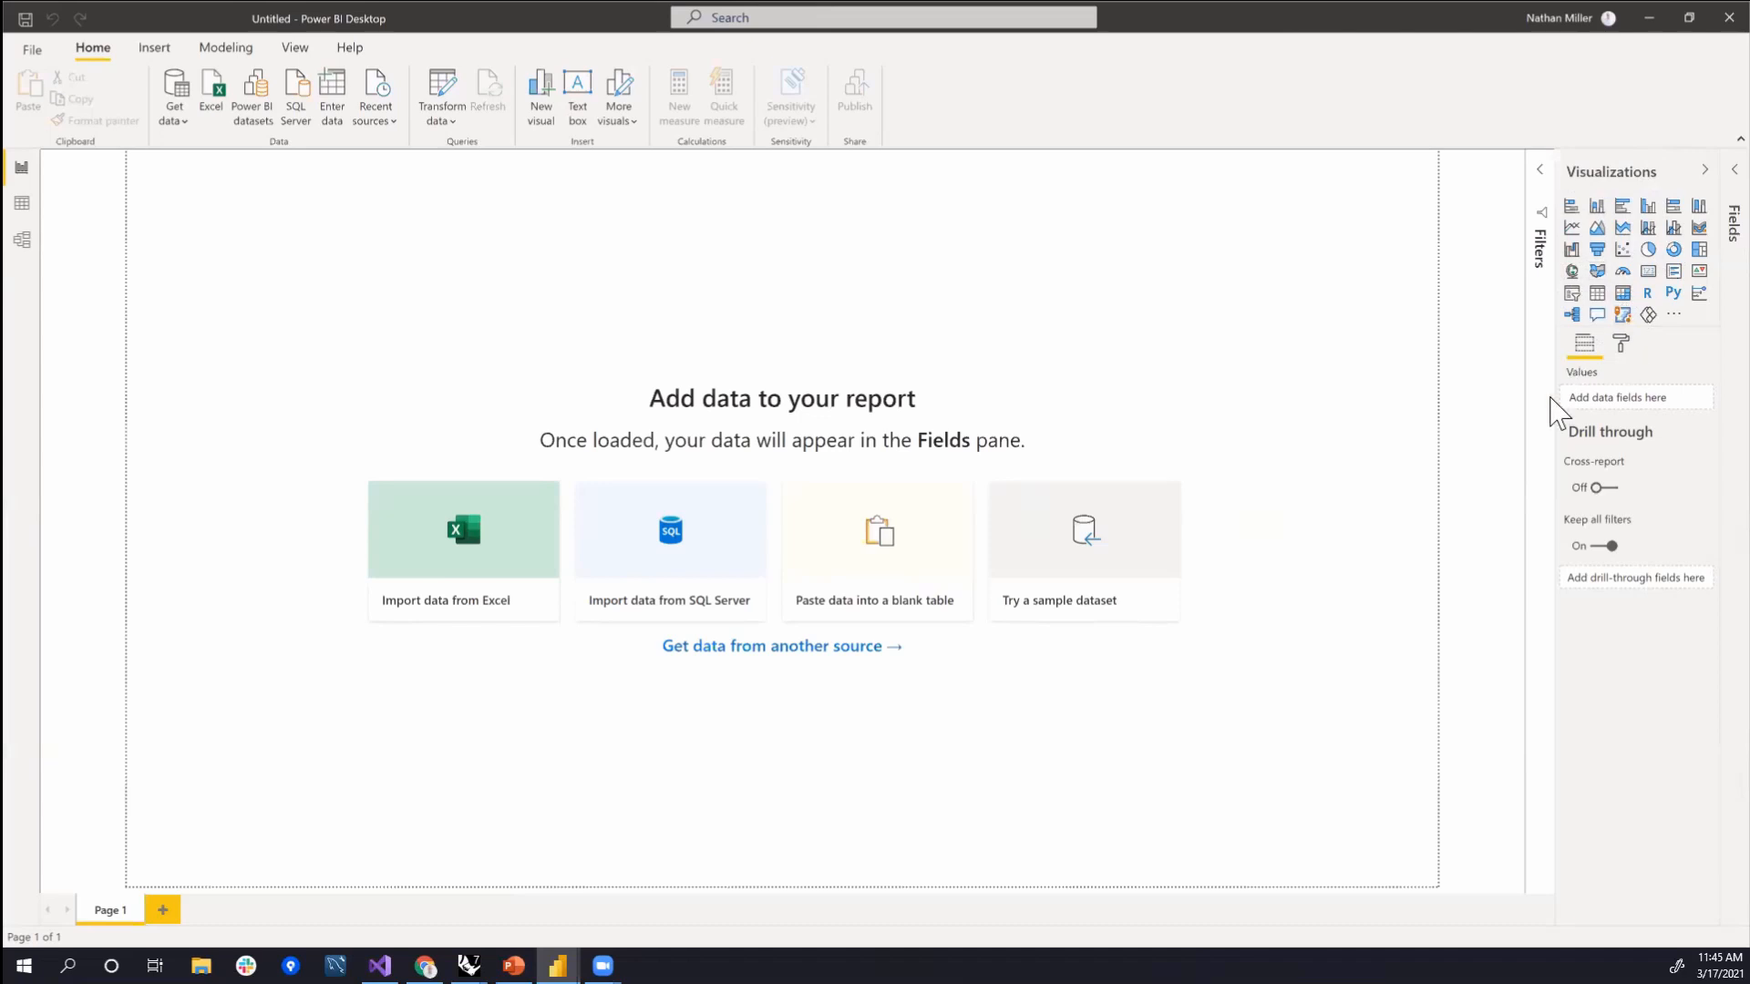
{"action": "mouse_move", "coordinate": [558, 966]}
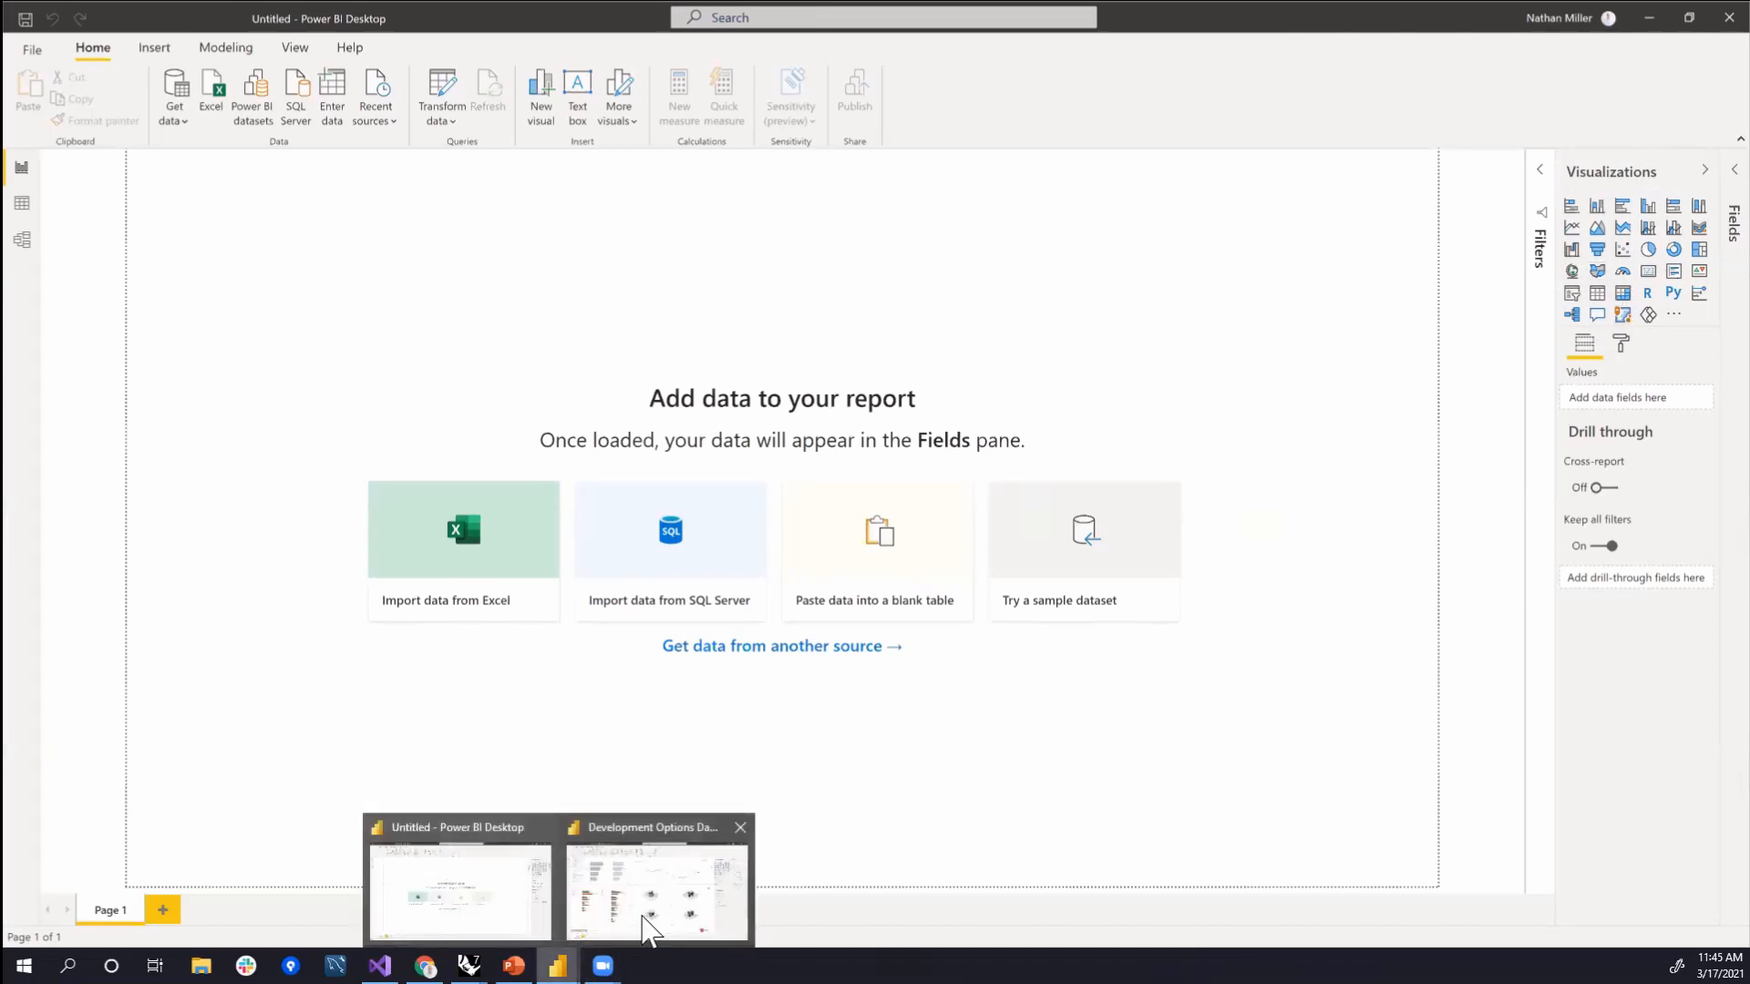
{"action": "left_click", "coordinate": [649, 929]}
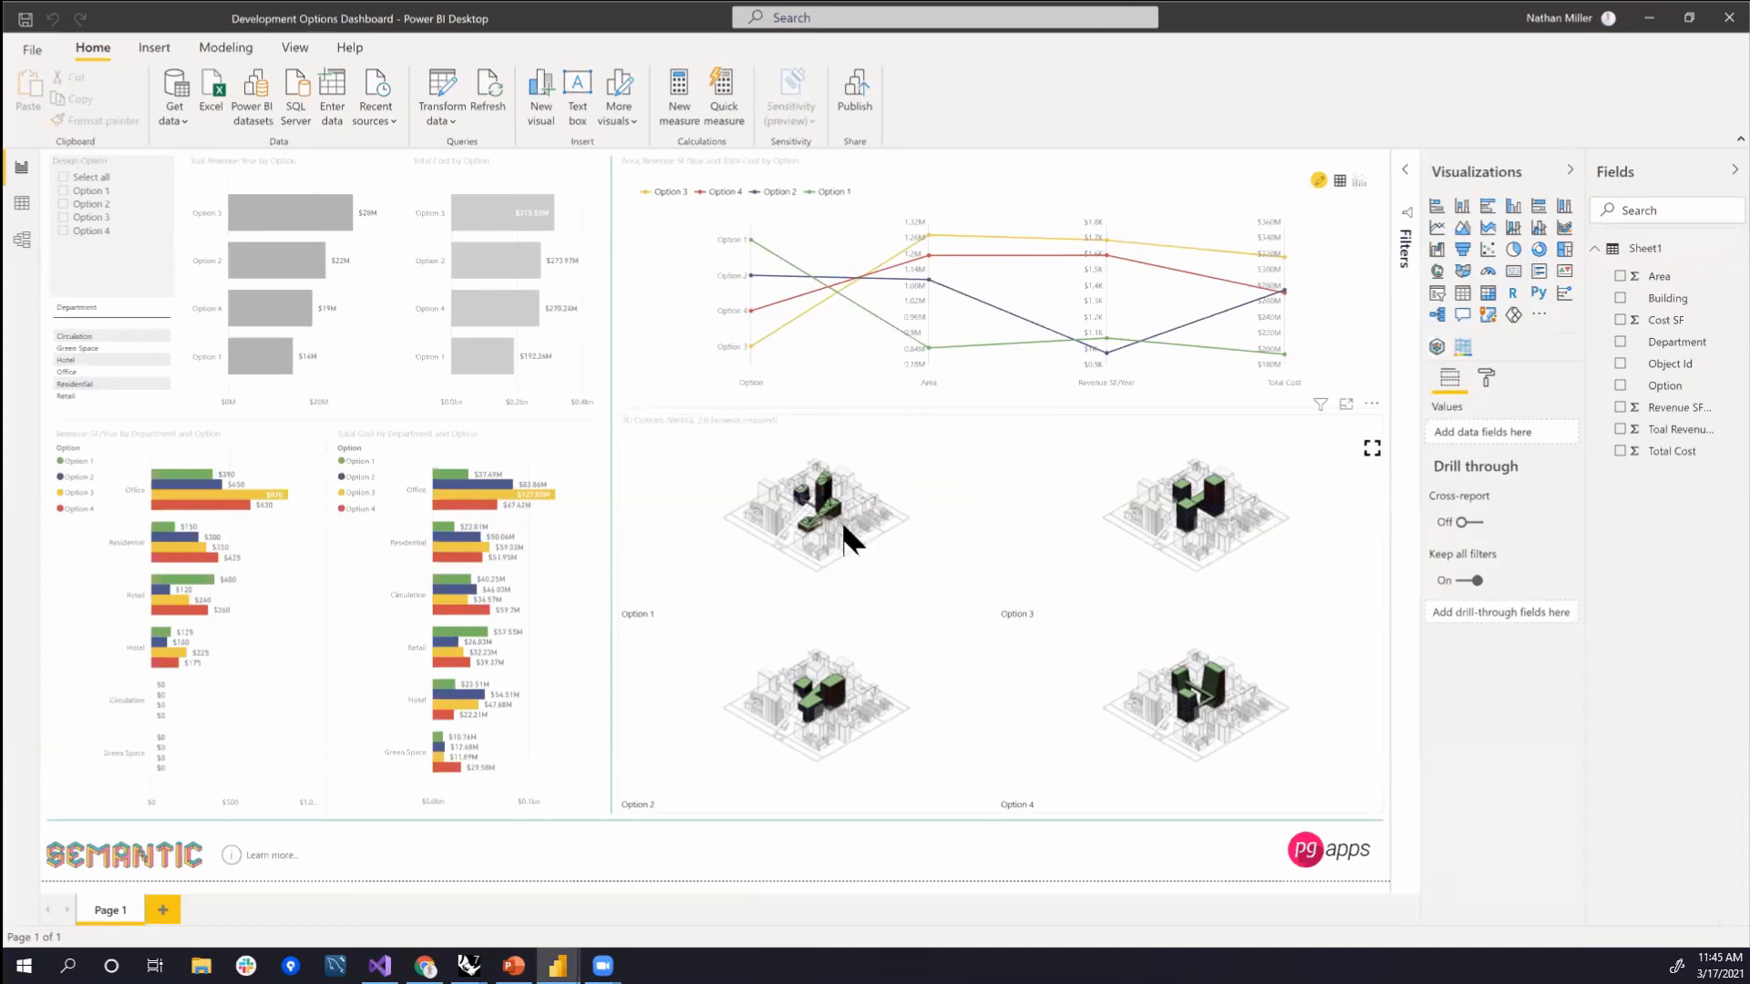
- Examine the four design options up close in the dashboard's 3D model visual
{"action": "left_click_drag", "start_coordinate": [864, 525], "coordinate": [793, 511]}
{"action": "scroll", "coordinate": [770, 492], "scroll_direction": "up", "scroll_amount": 5}
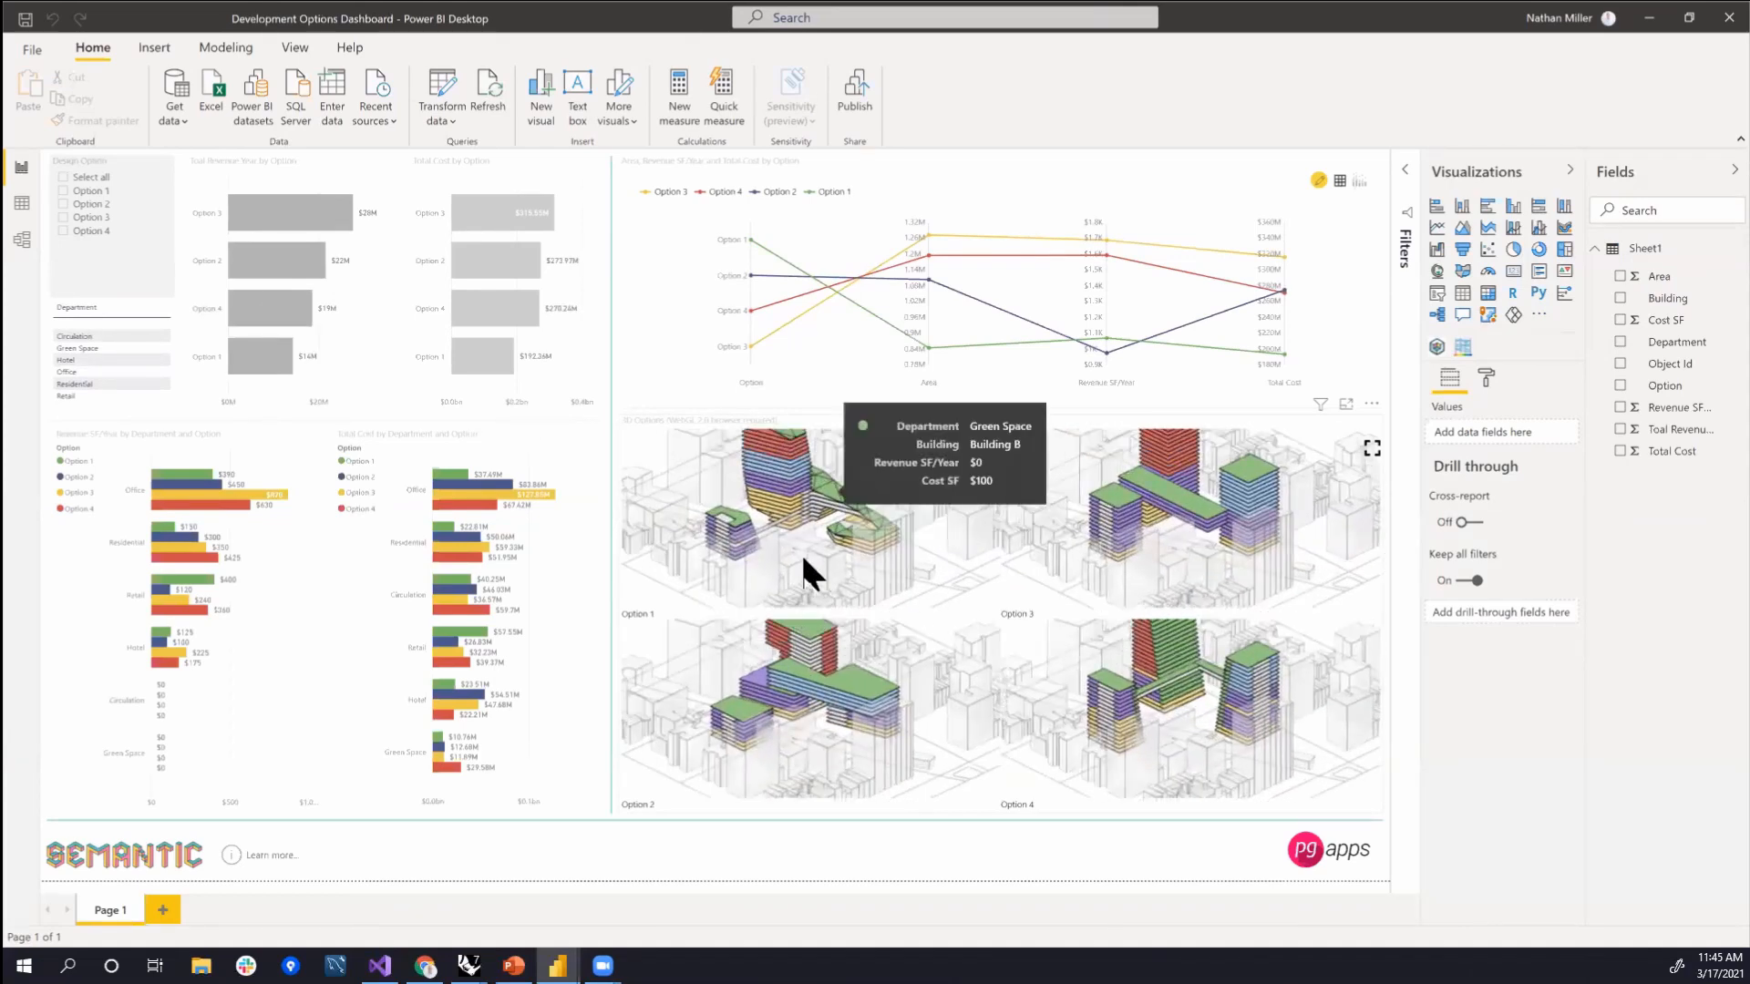
{"action": "left_click", "coordinate": [867, 533]}
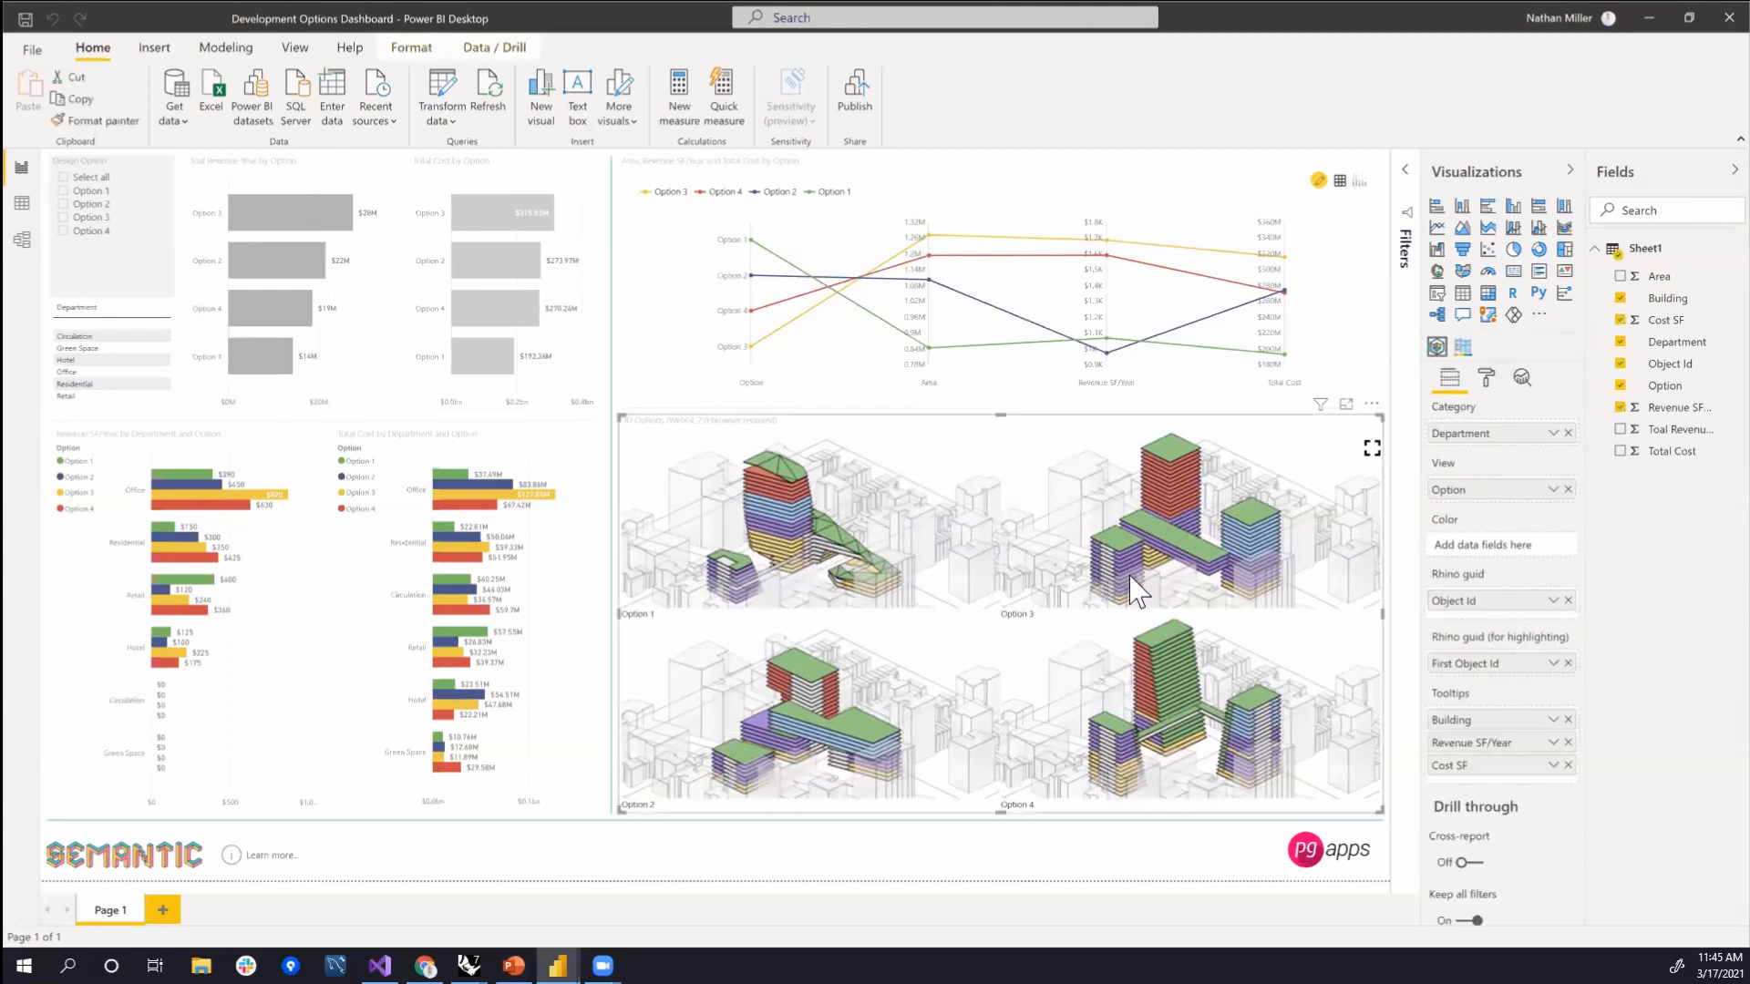
{"action": "mouse_move", "coordinate": [883, 495]}
{"action": "left_mouse_down"}
{"action": "mouse_move", "coordinate": [910, 492]}
{"action": "mouse_move", "coordinate": [881, 488]}
{"action": "left_mouse_up"}
{"action": "right_click_drag", "start_coordinate": [881, 478], "coordinate": [882, 482]}
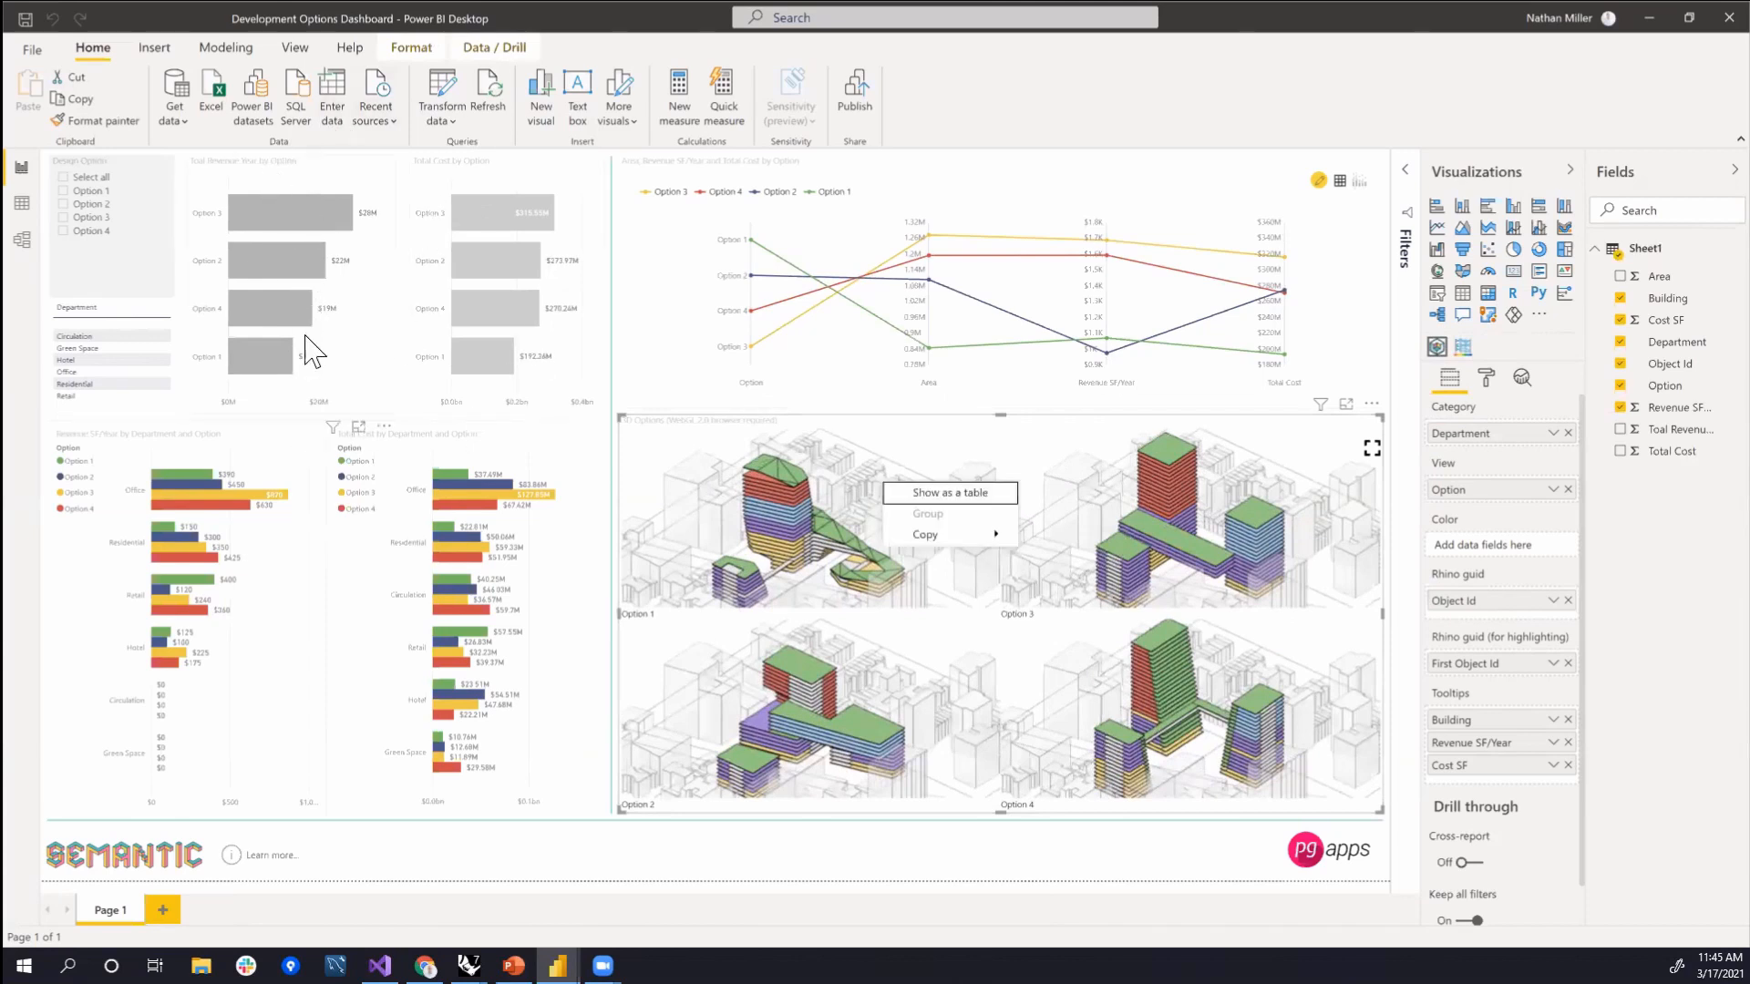
- Highlight Option 3 across the dashboard from the total yearly revenue by option chart, and clear the highlight
{"action": "mouse_move", "coordinate": [290, 222]}
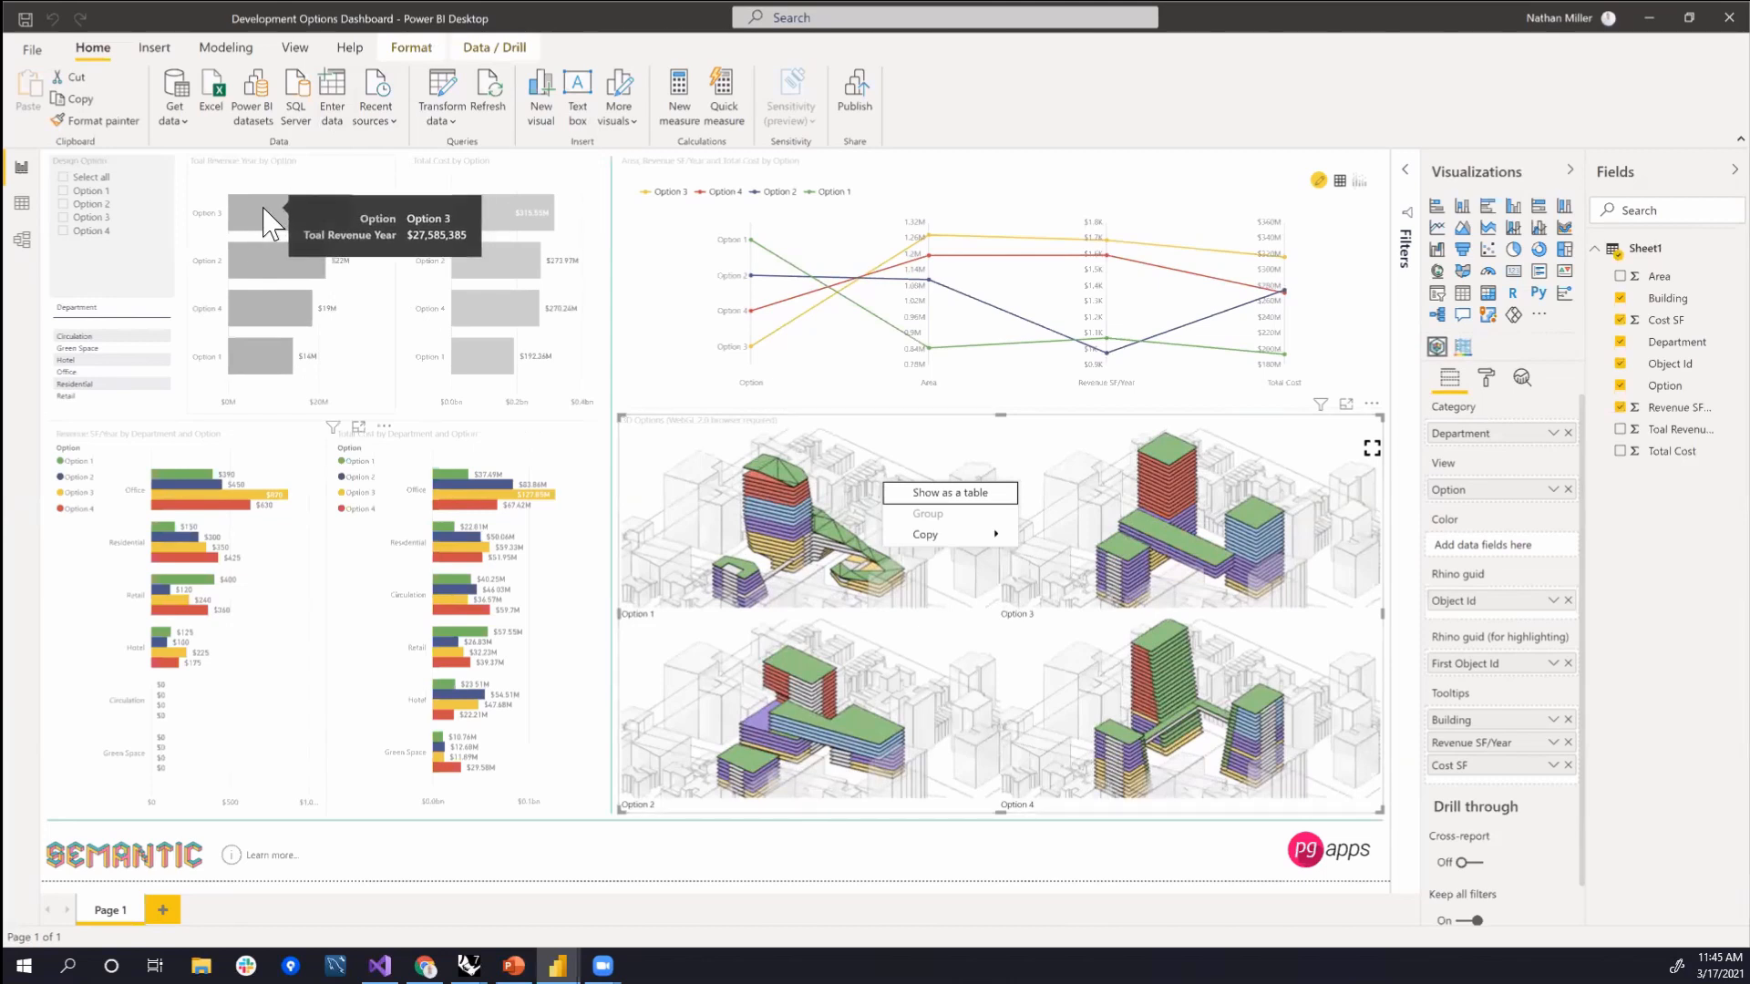
{"action": "left_click", "coordinate": [271, 224]}
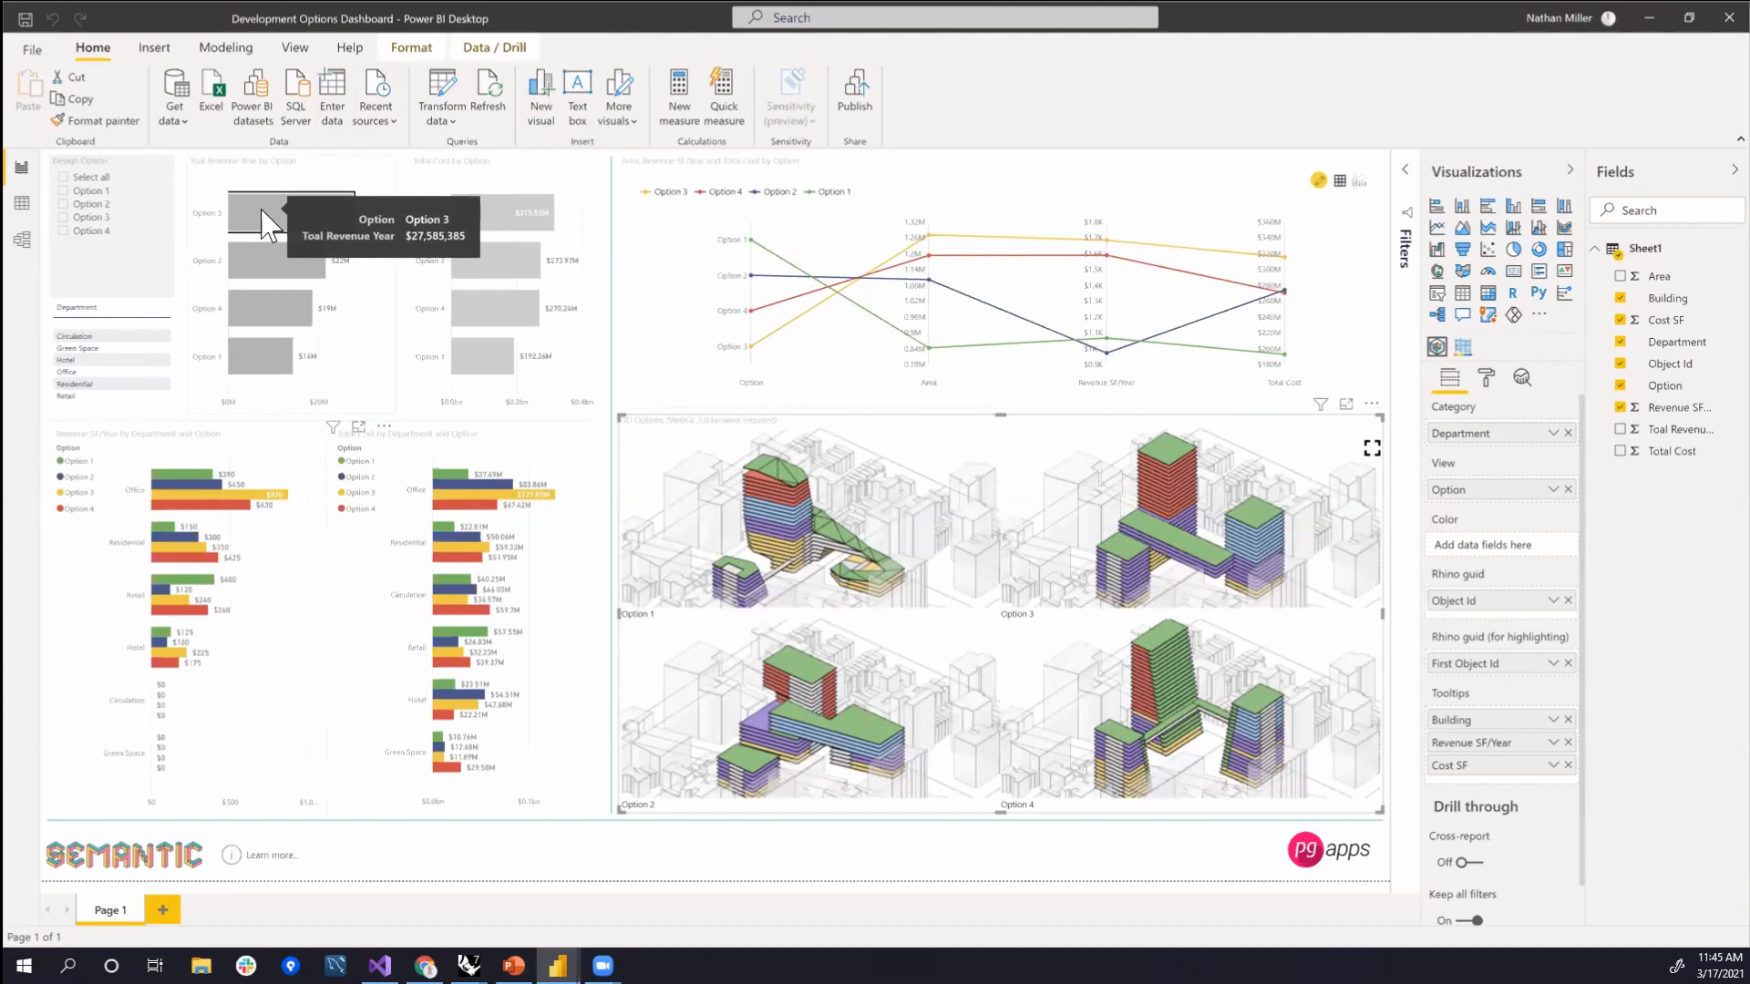
{"action": "left_click", "coordinate": [258, 211]}
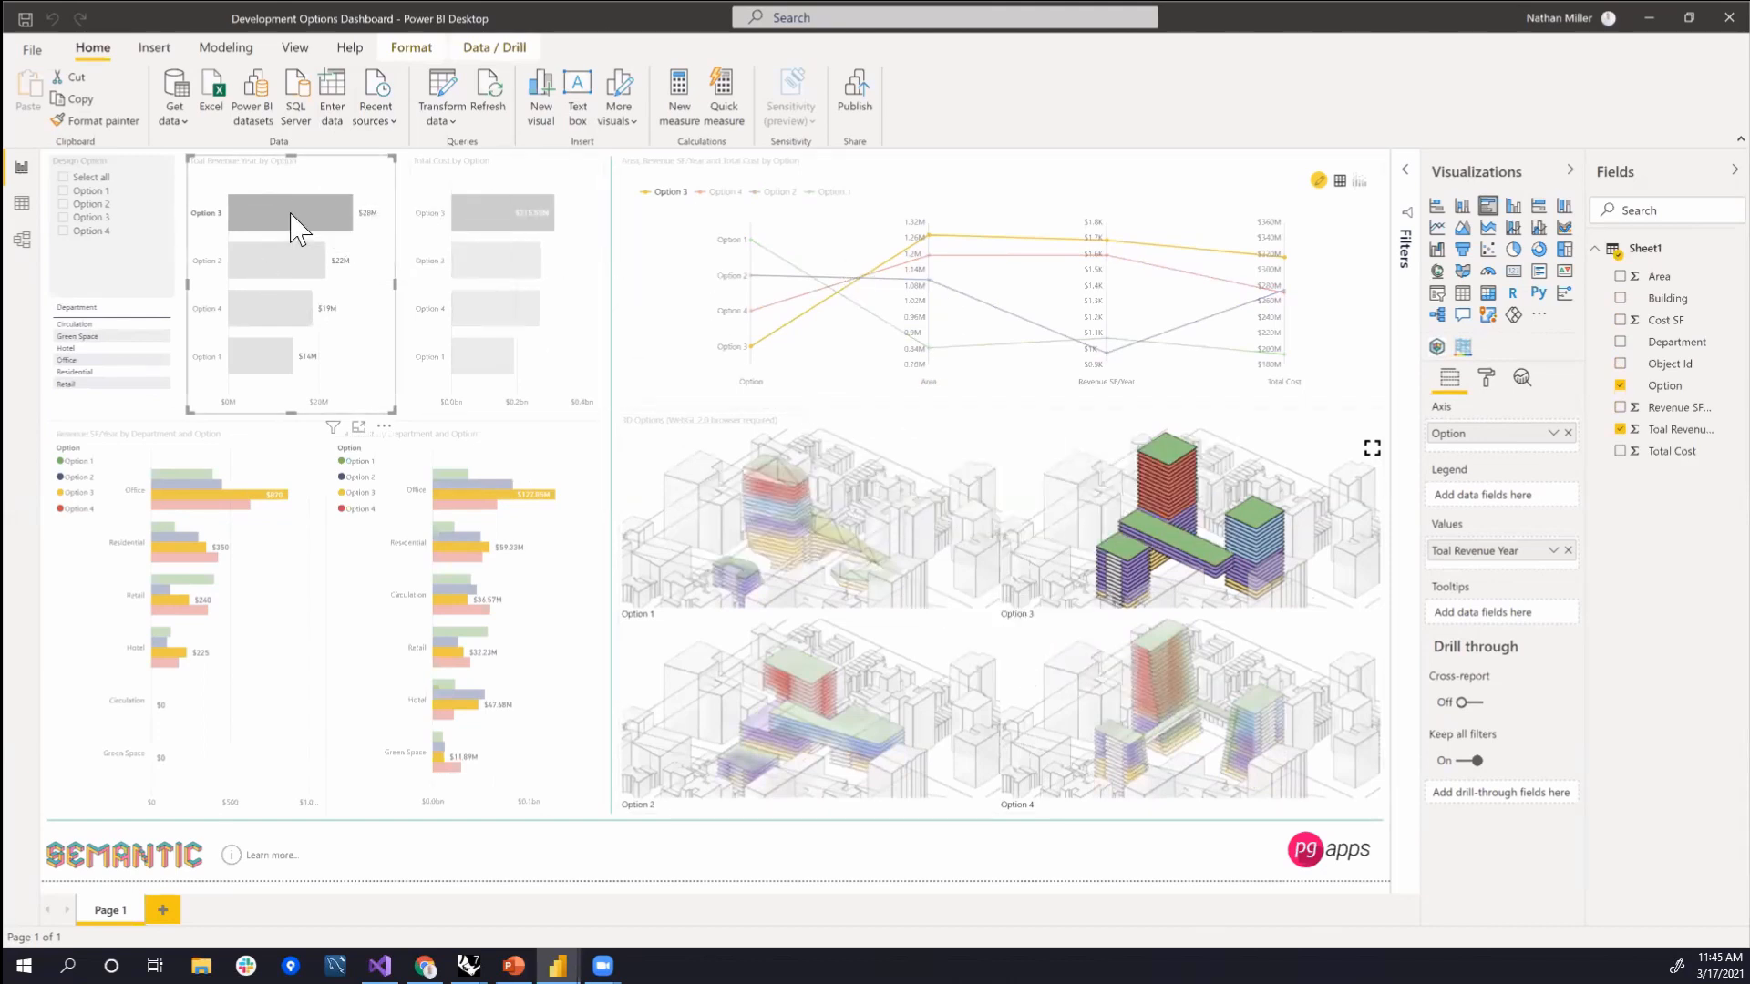
{"action": "left_click", "coordinate": [377, 380]}
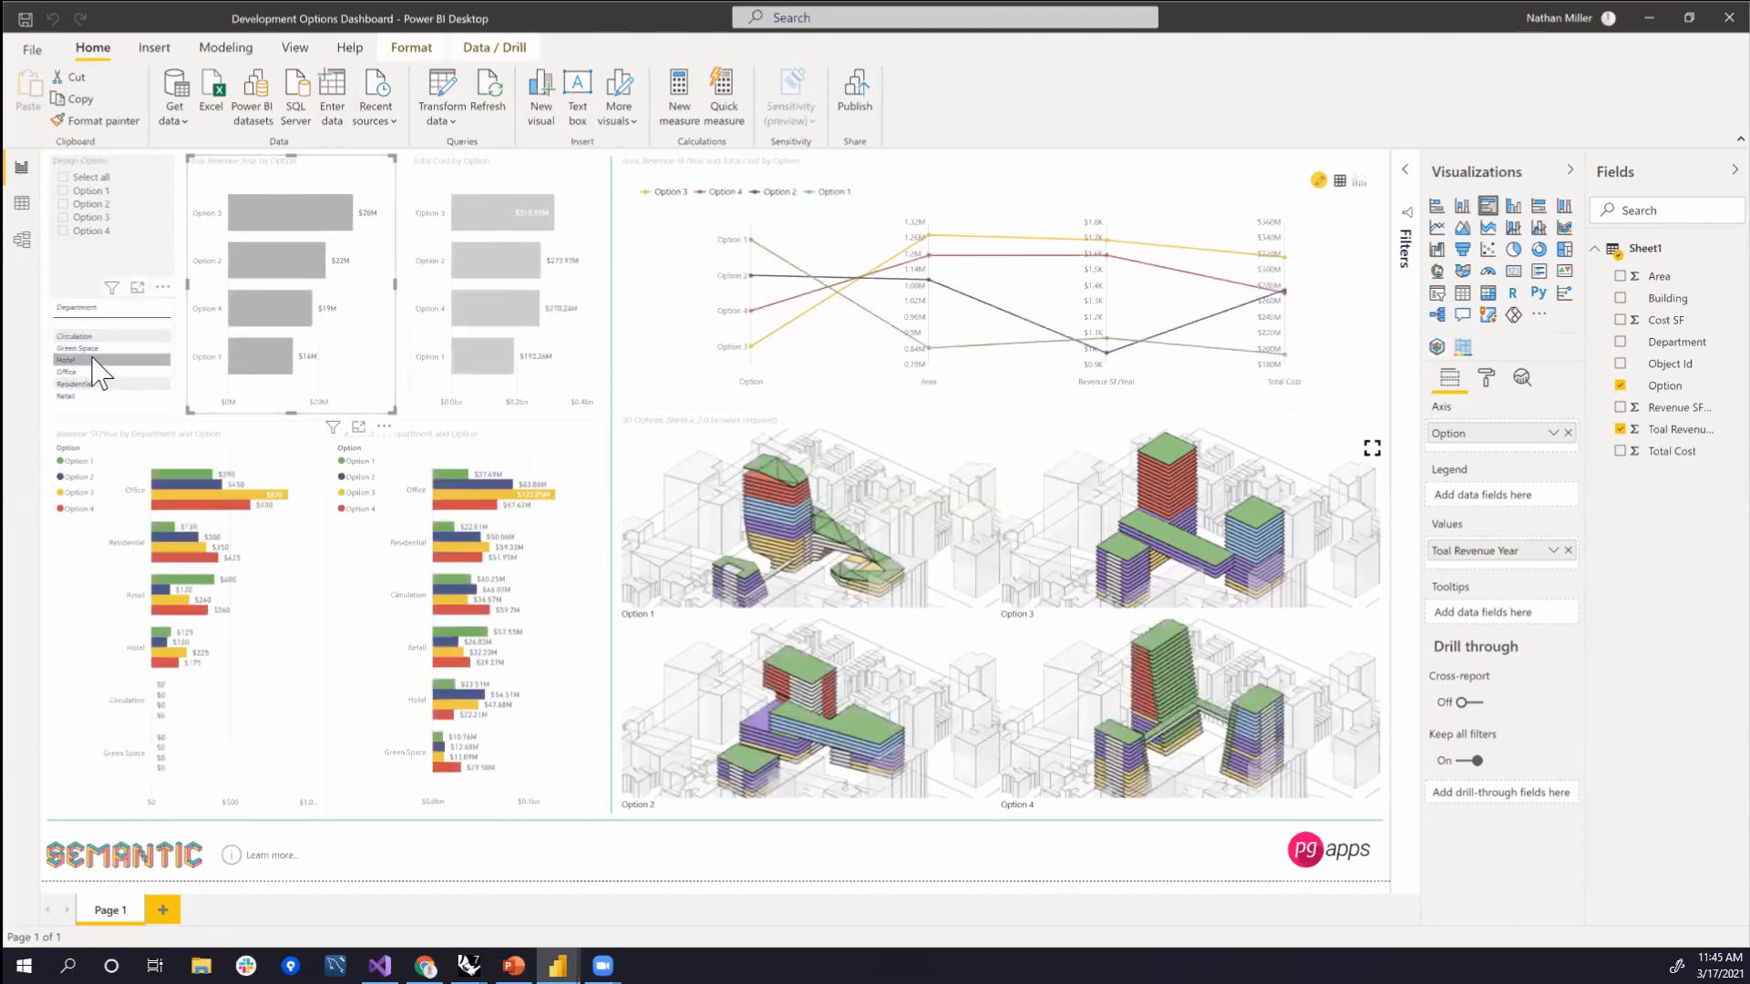
- Highlight the Hotel department across the dashboard visuals, and look over the report's data model before returning to the report page
{"action": "left_click", "coordinate": [92, 360]}
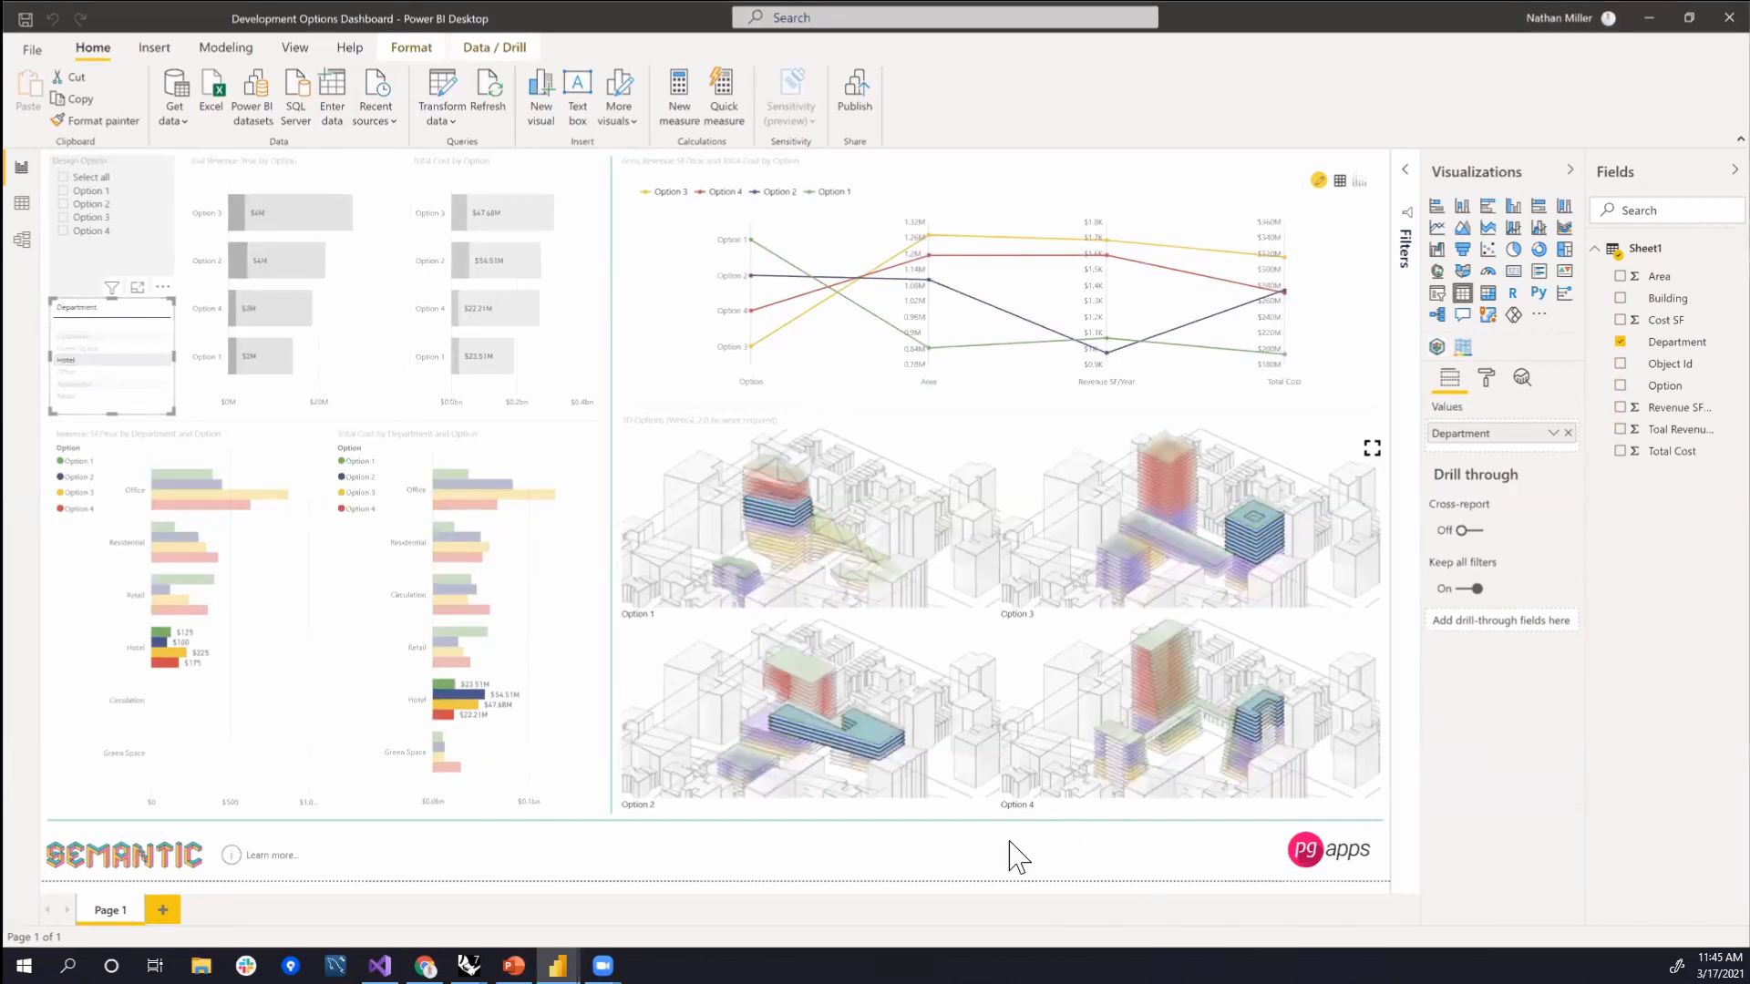
{"action": "left_click", "coordinate": [789, 416]}
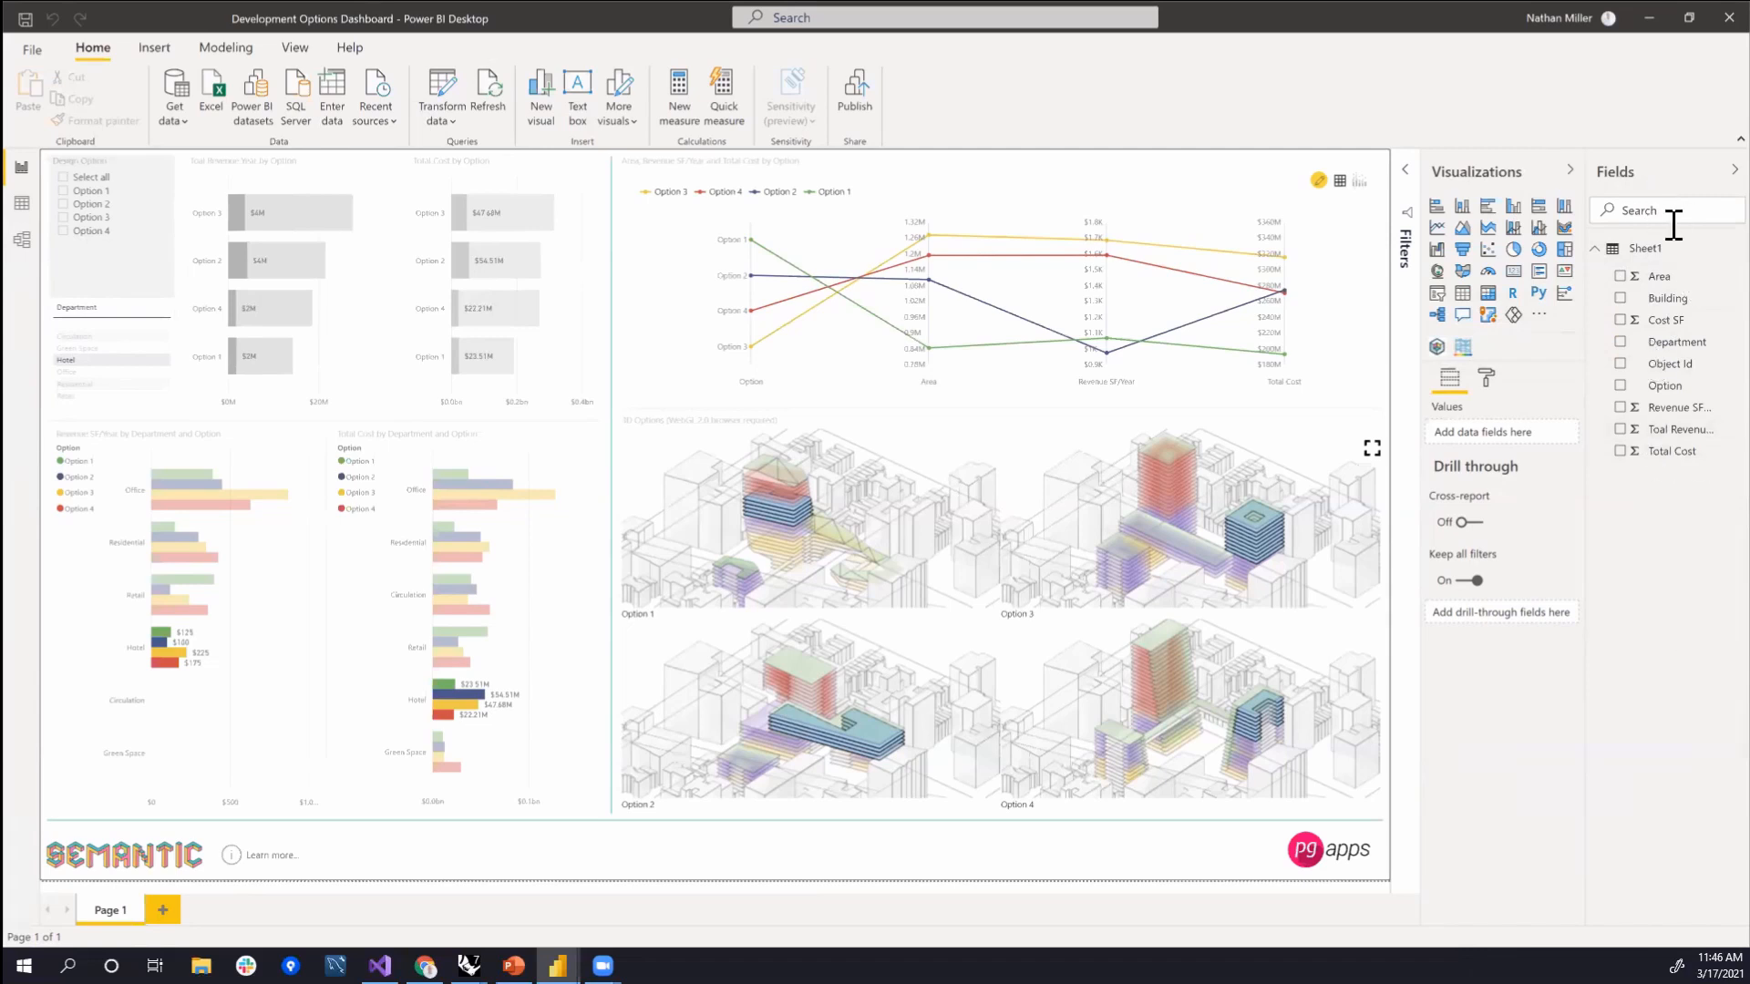
{"action": "left_click", "coordinate": [22, 239]}
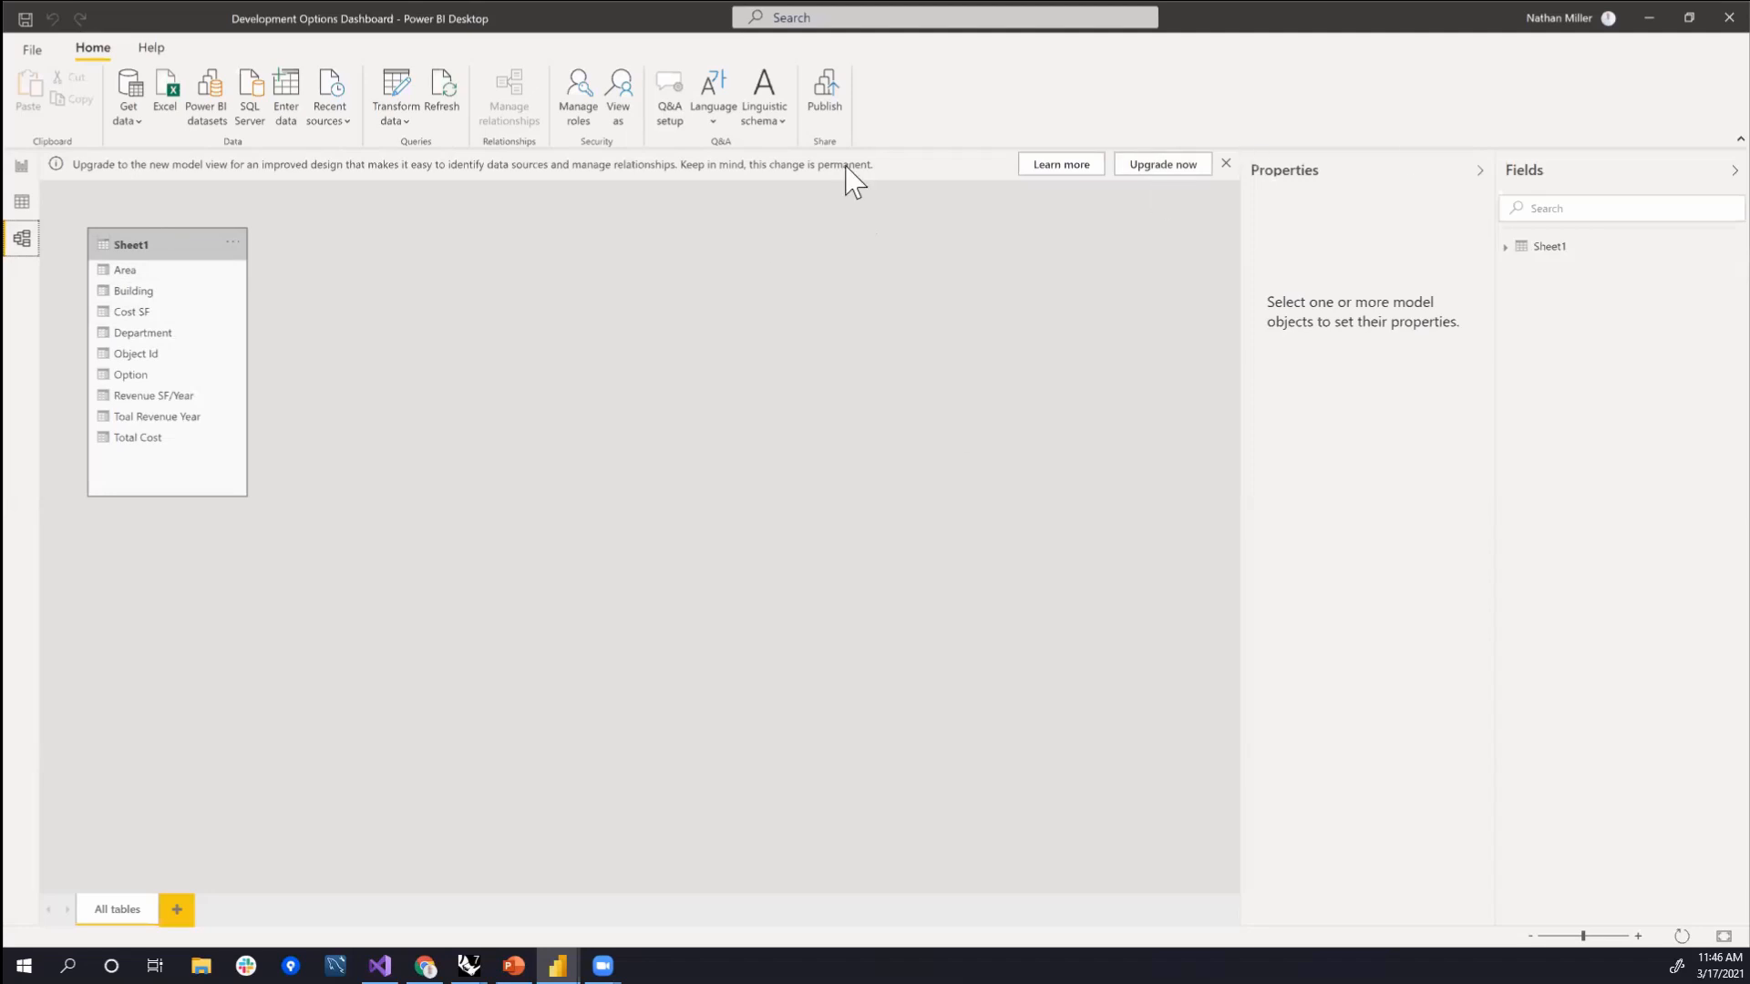
{"action": "left_click", "coordinate": [22, 166]}
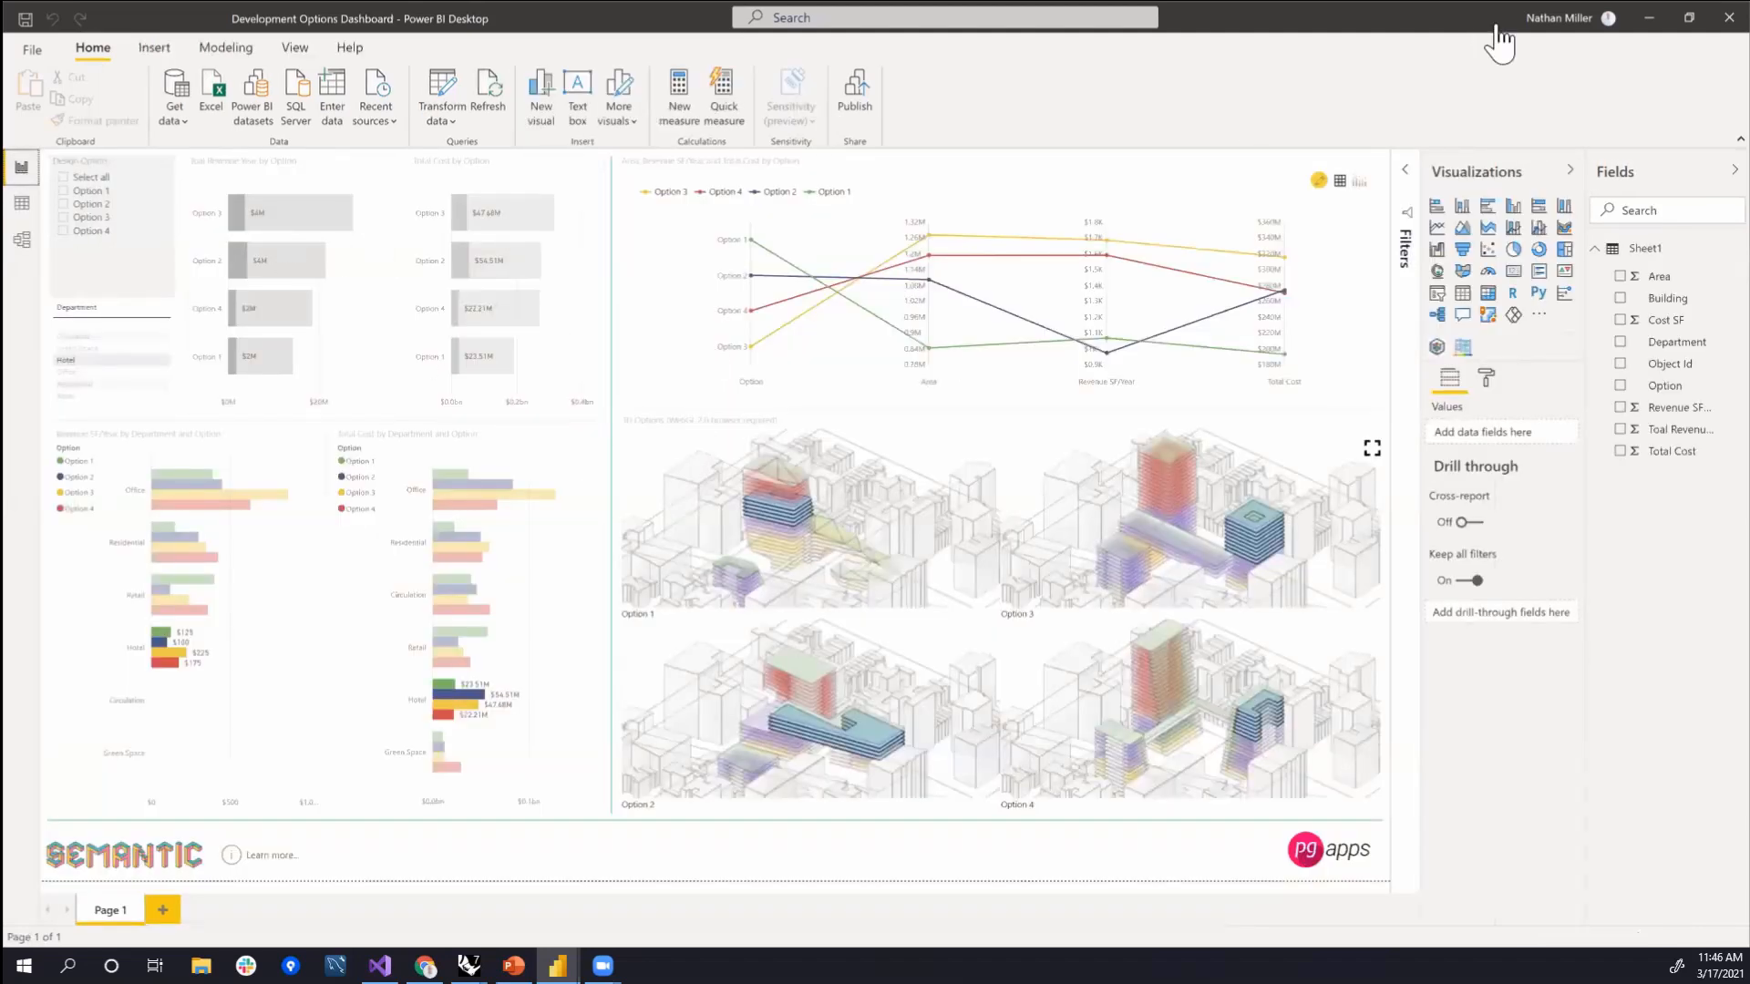
- Put the dashboard window away to reach the blank untitled report, and expand its Fields pane
{"action": "left_click", "coordinate": [1650, 18]}
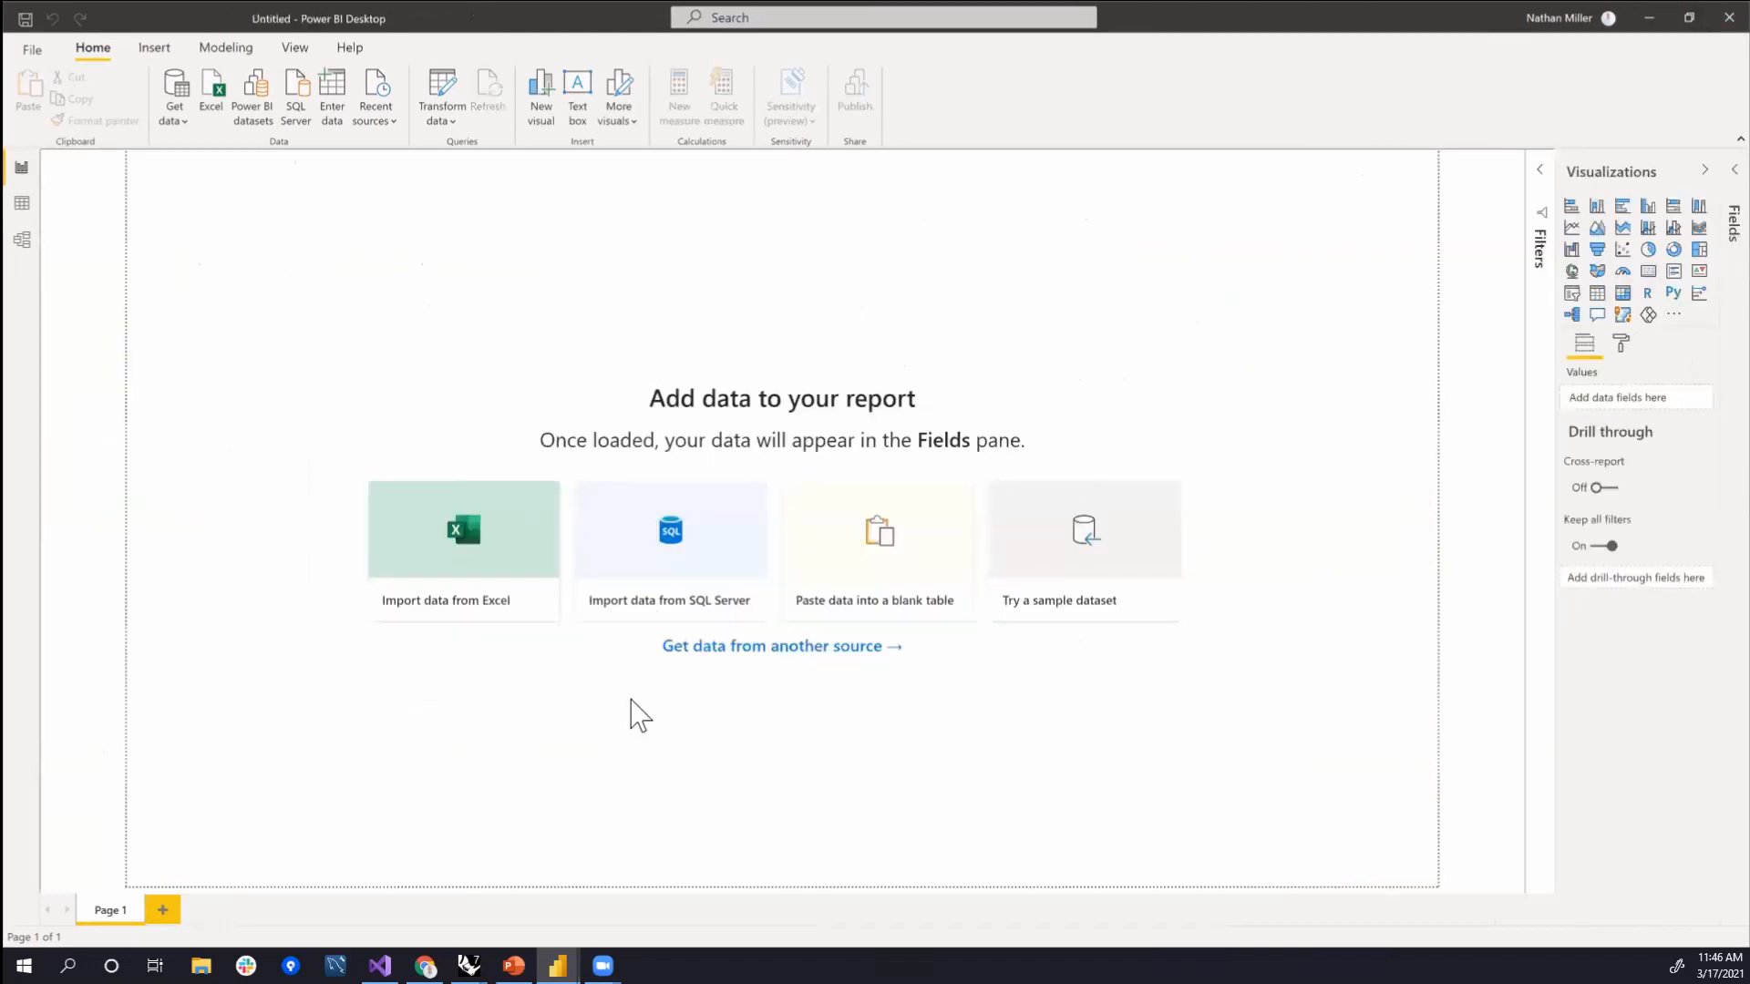
{"action": "left_click", "coordinate": [1704, 173]}
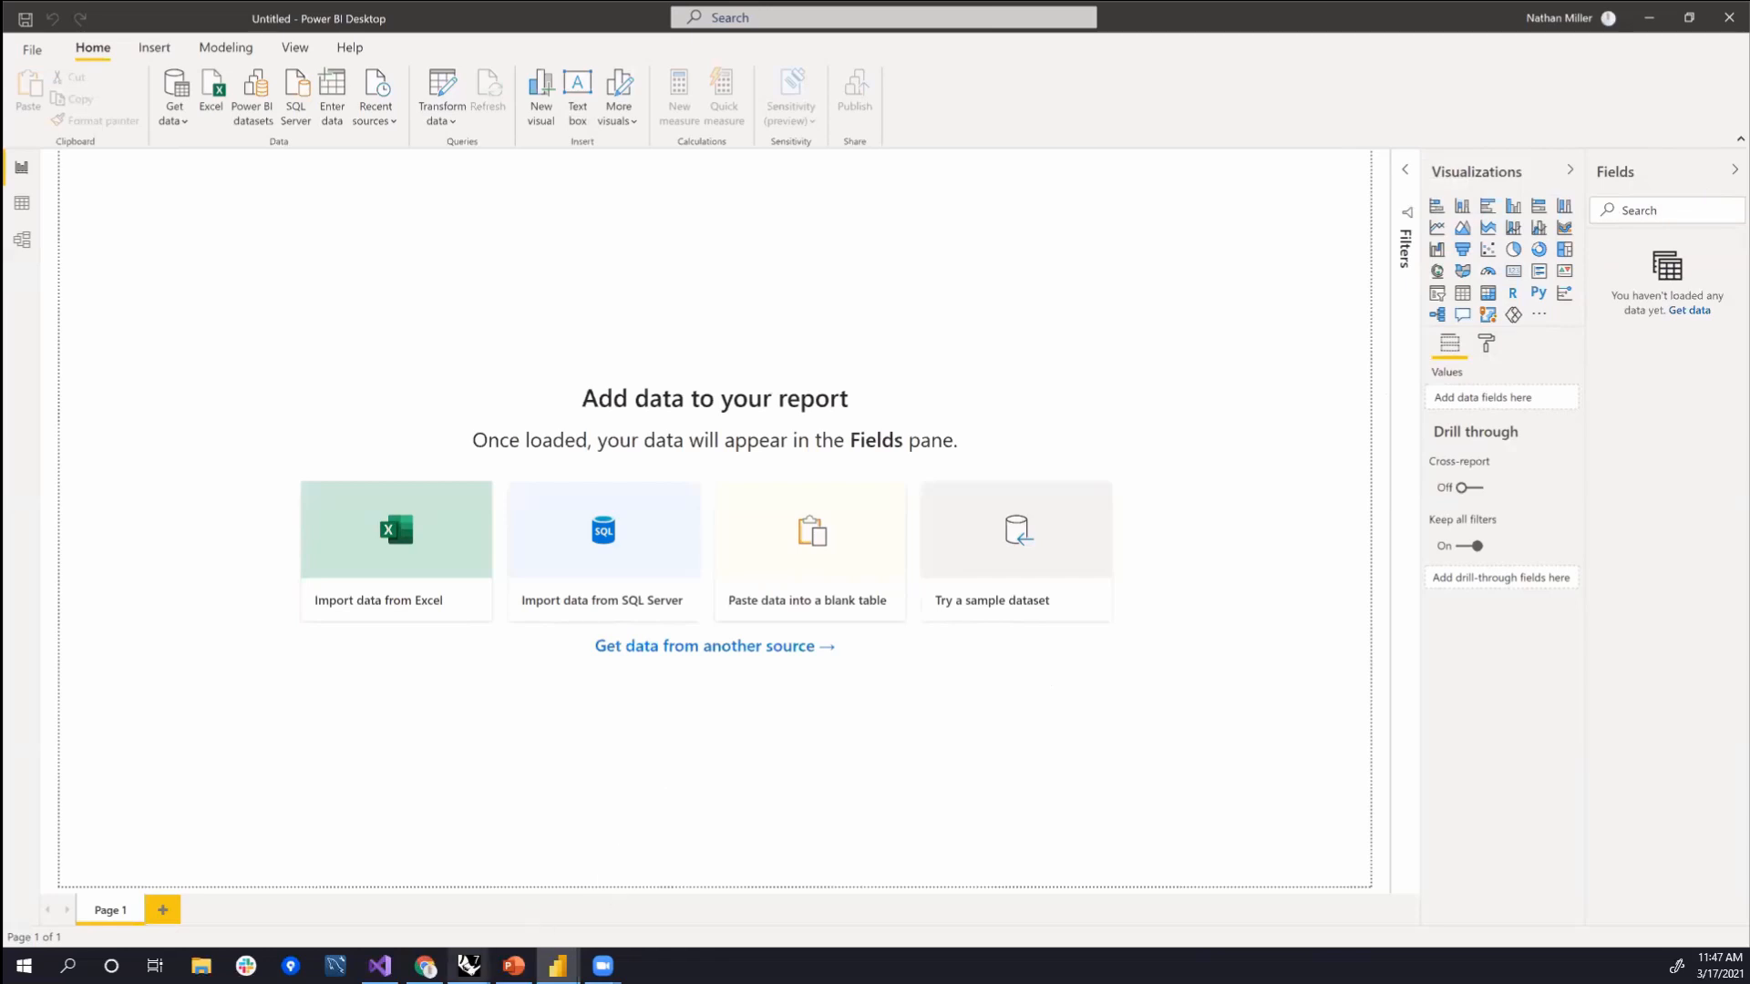
- Switch to the MixedUseDesign model in Rhino, and review and save the Itemized Object Data report definition in Semantic's Report Builder
{"action": "mouse_move", "coordinate": [468, 966]}
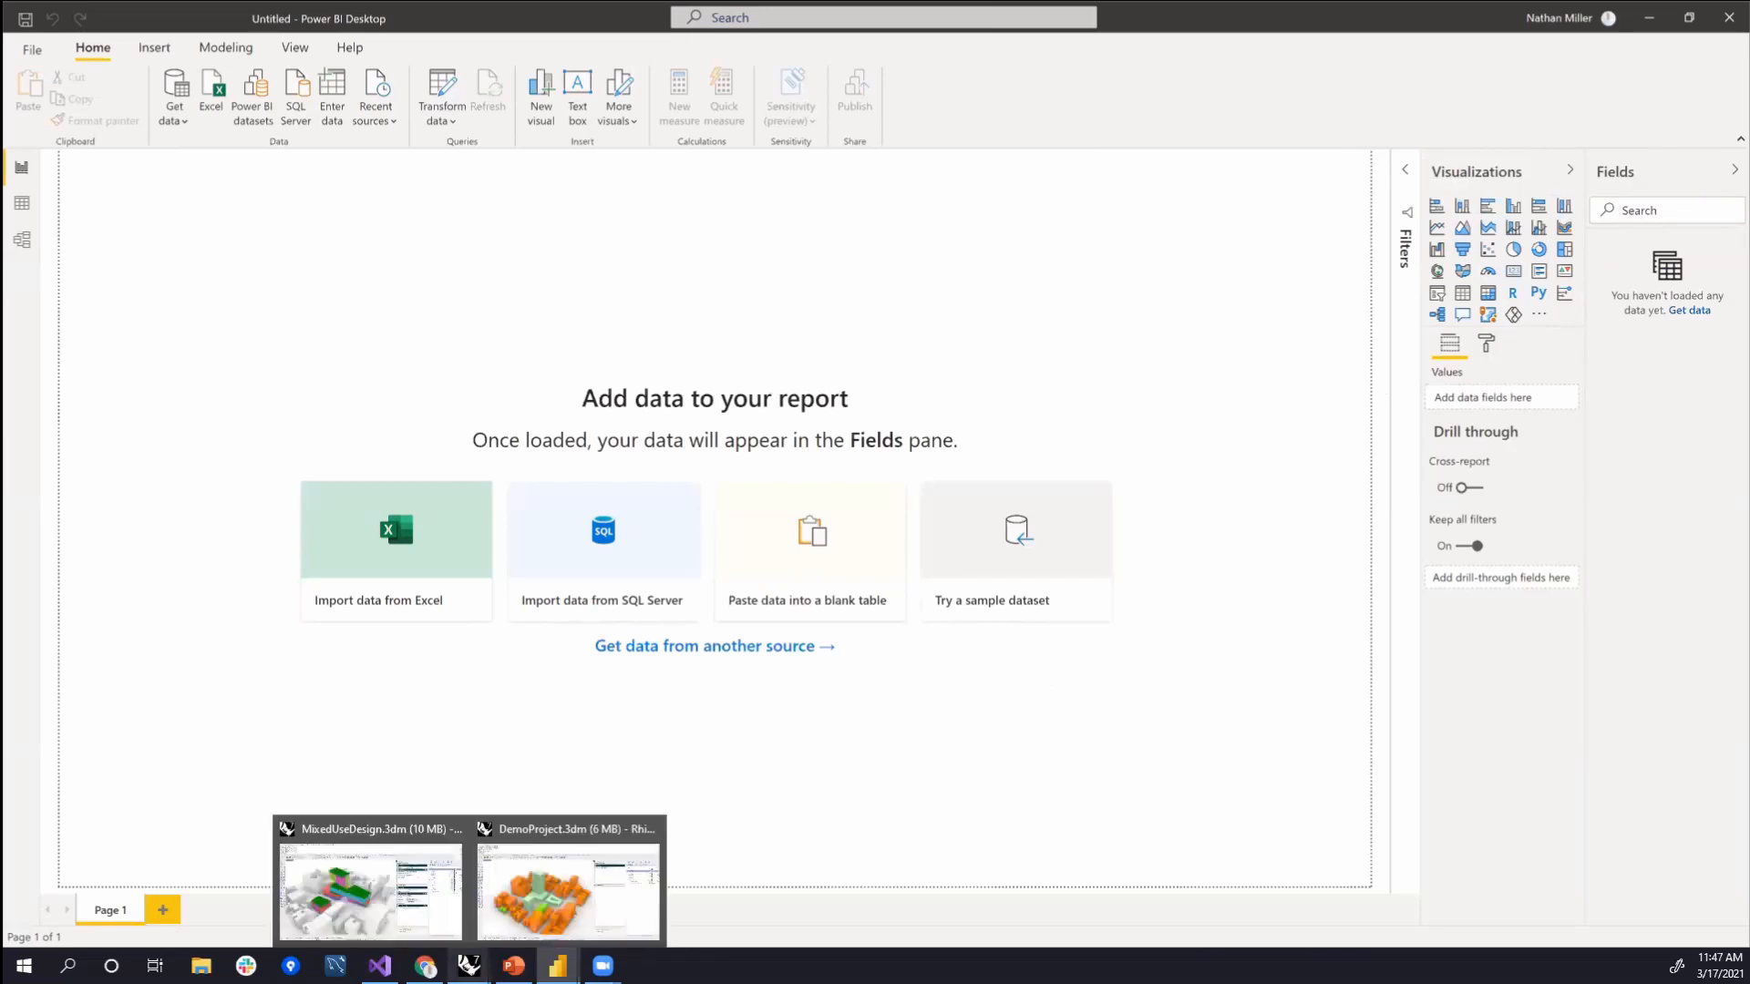
{"action": "left_click", "coordinate": [371, 892]}
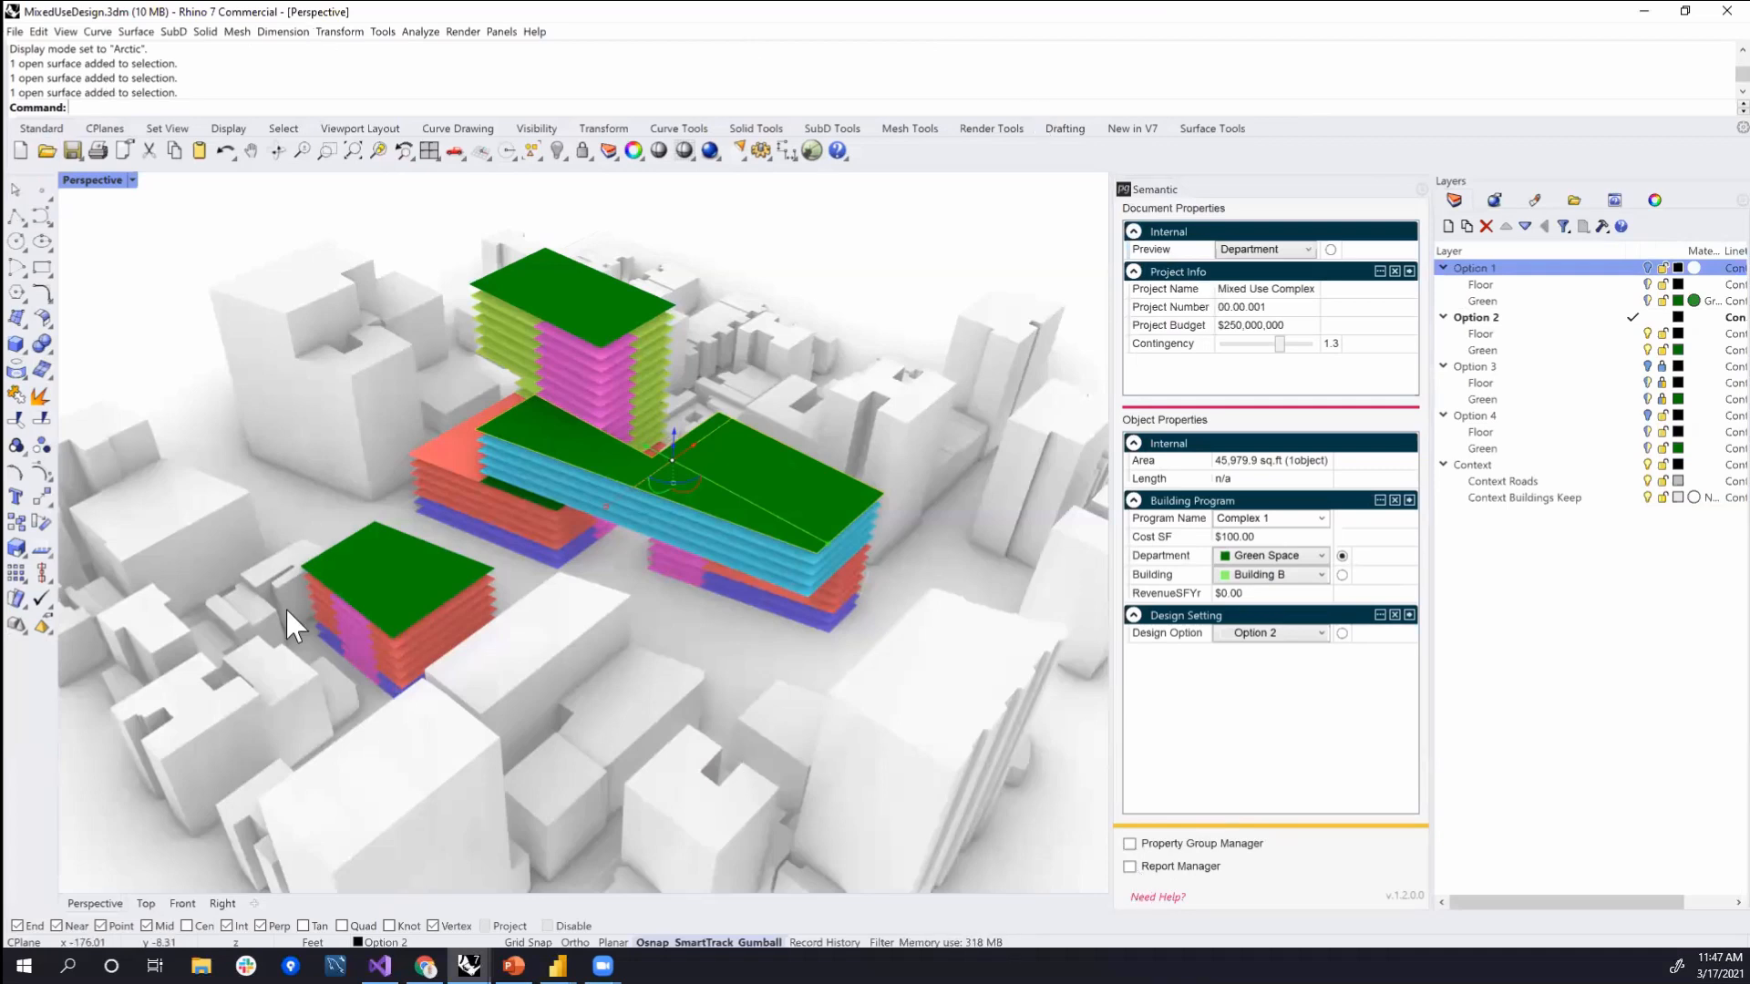
{"action": "left_click", "coordinate": [1130, 866]}
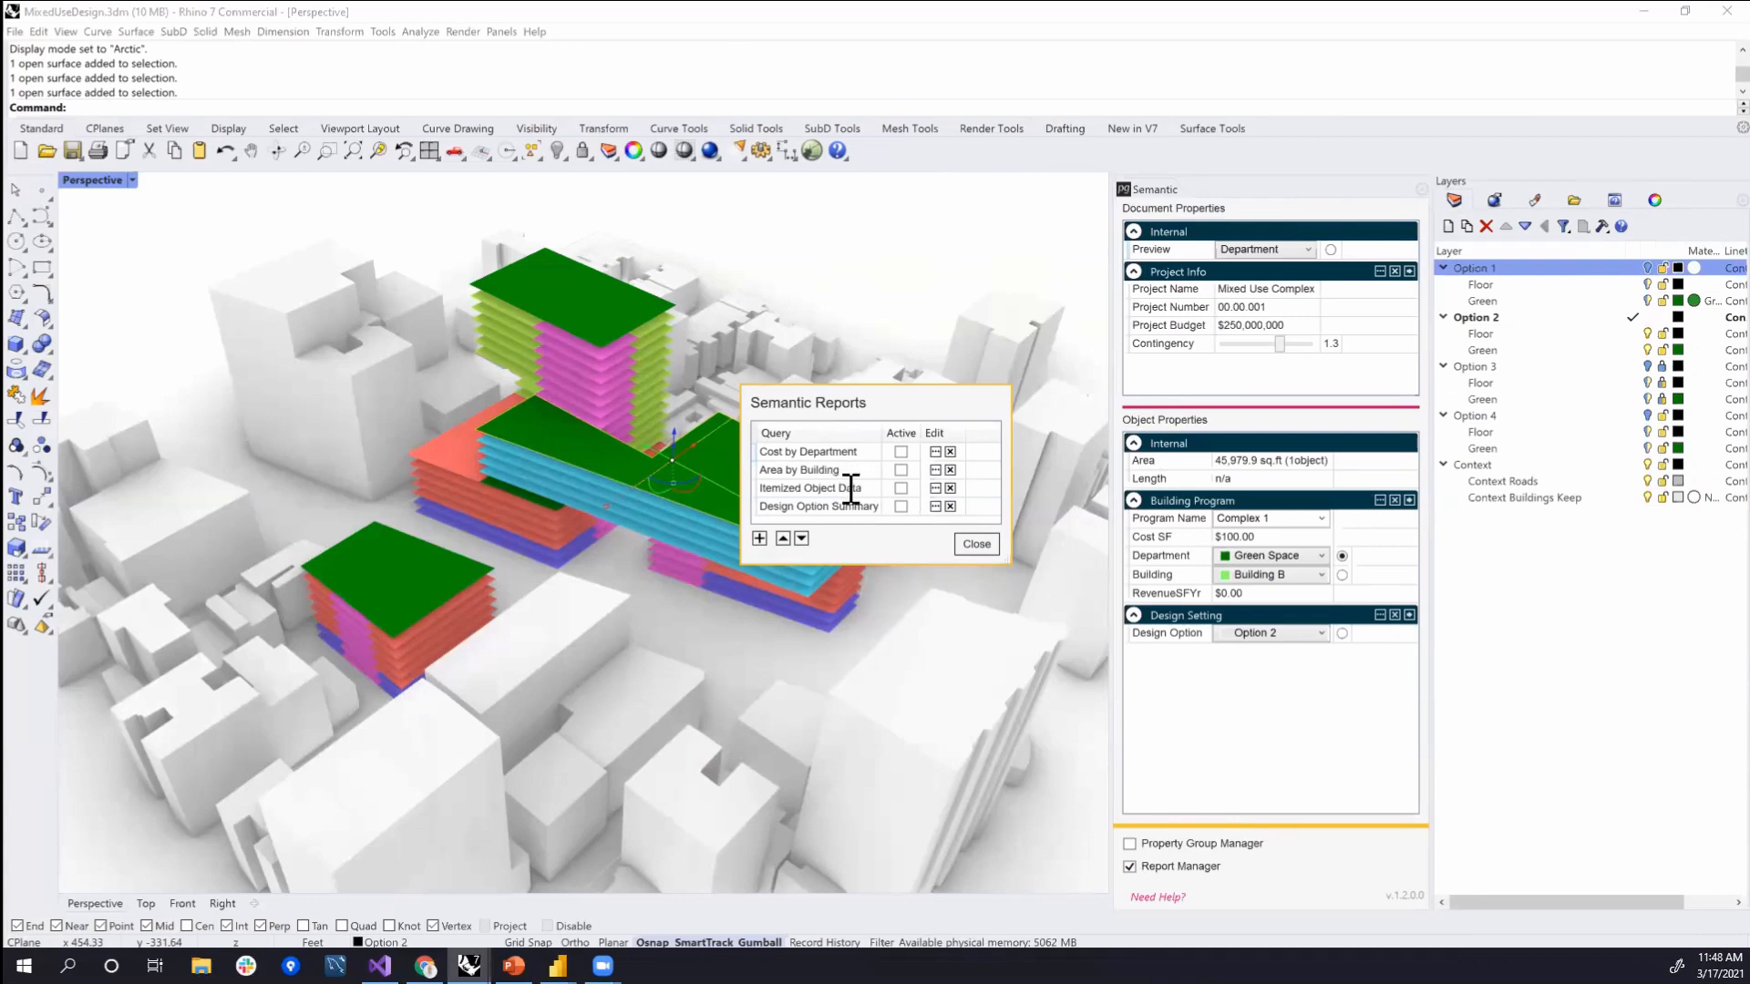
{"action": "left_click", "coordinate": [934, 488]}
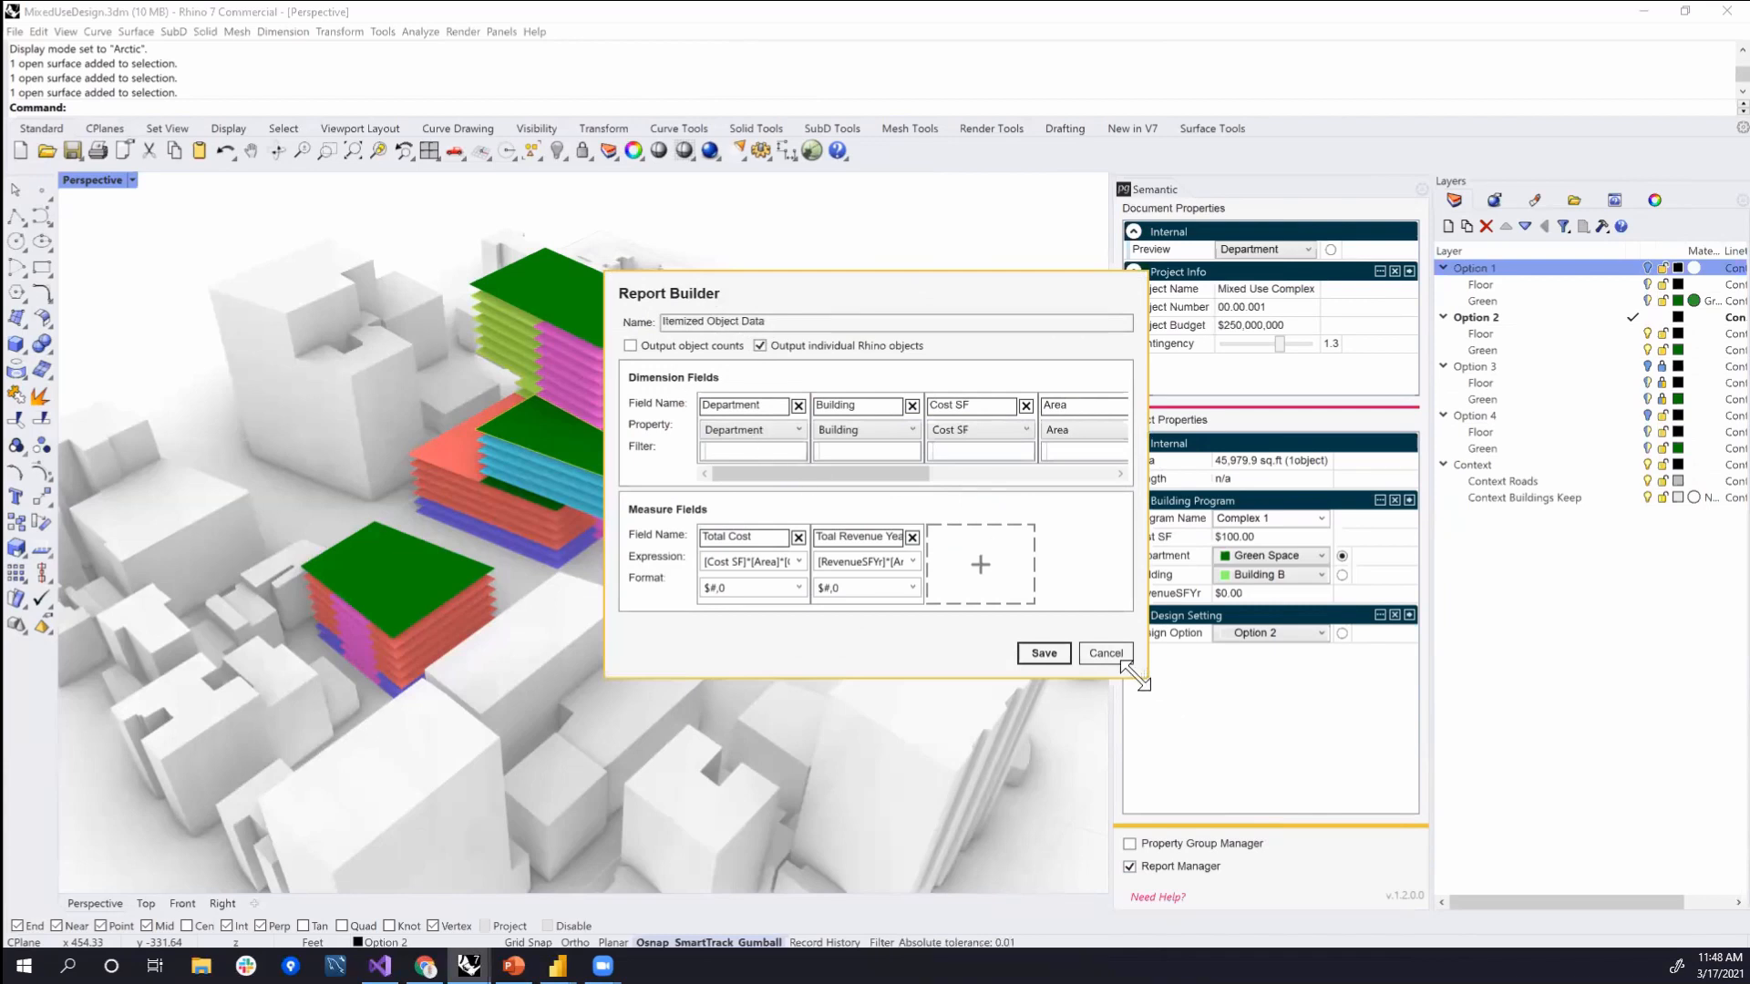
{"action": "left_click_drag", "start_coordinate": [1137, 677], "coordinate": [1575, 720]}
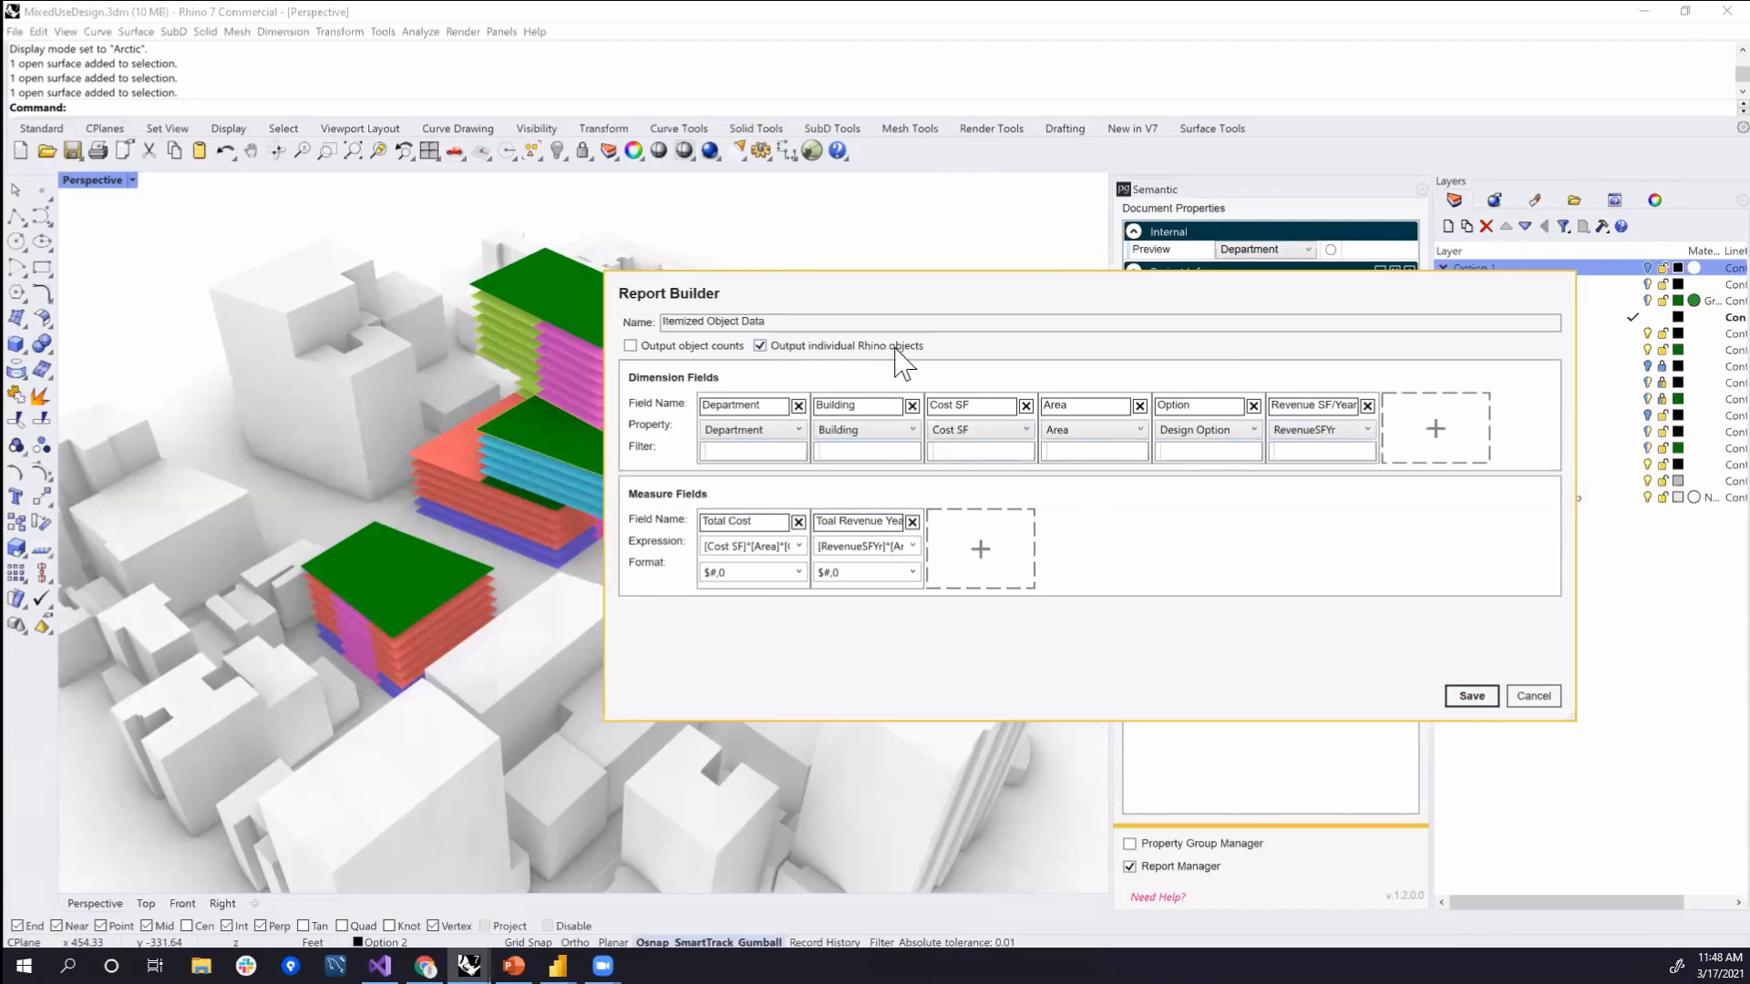
{"action": "left_click", "coordinate": [1480, 697]}
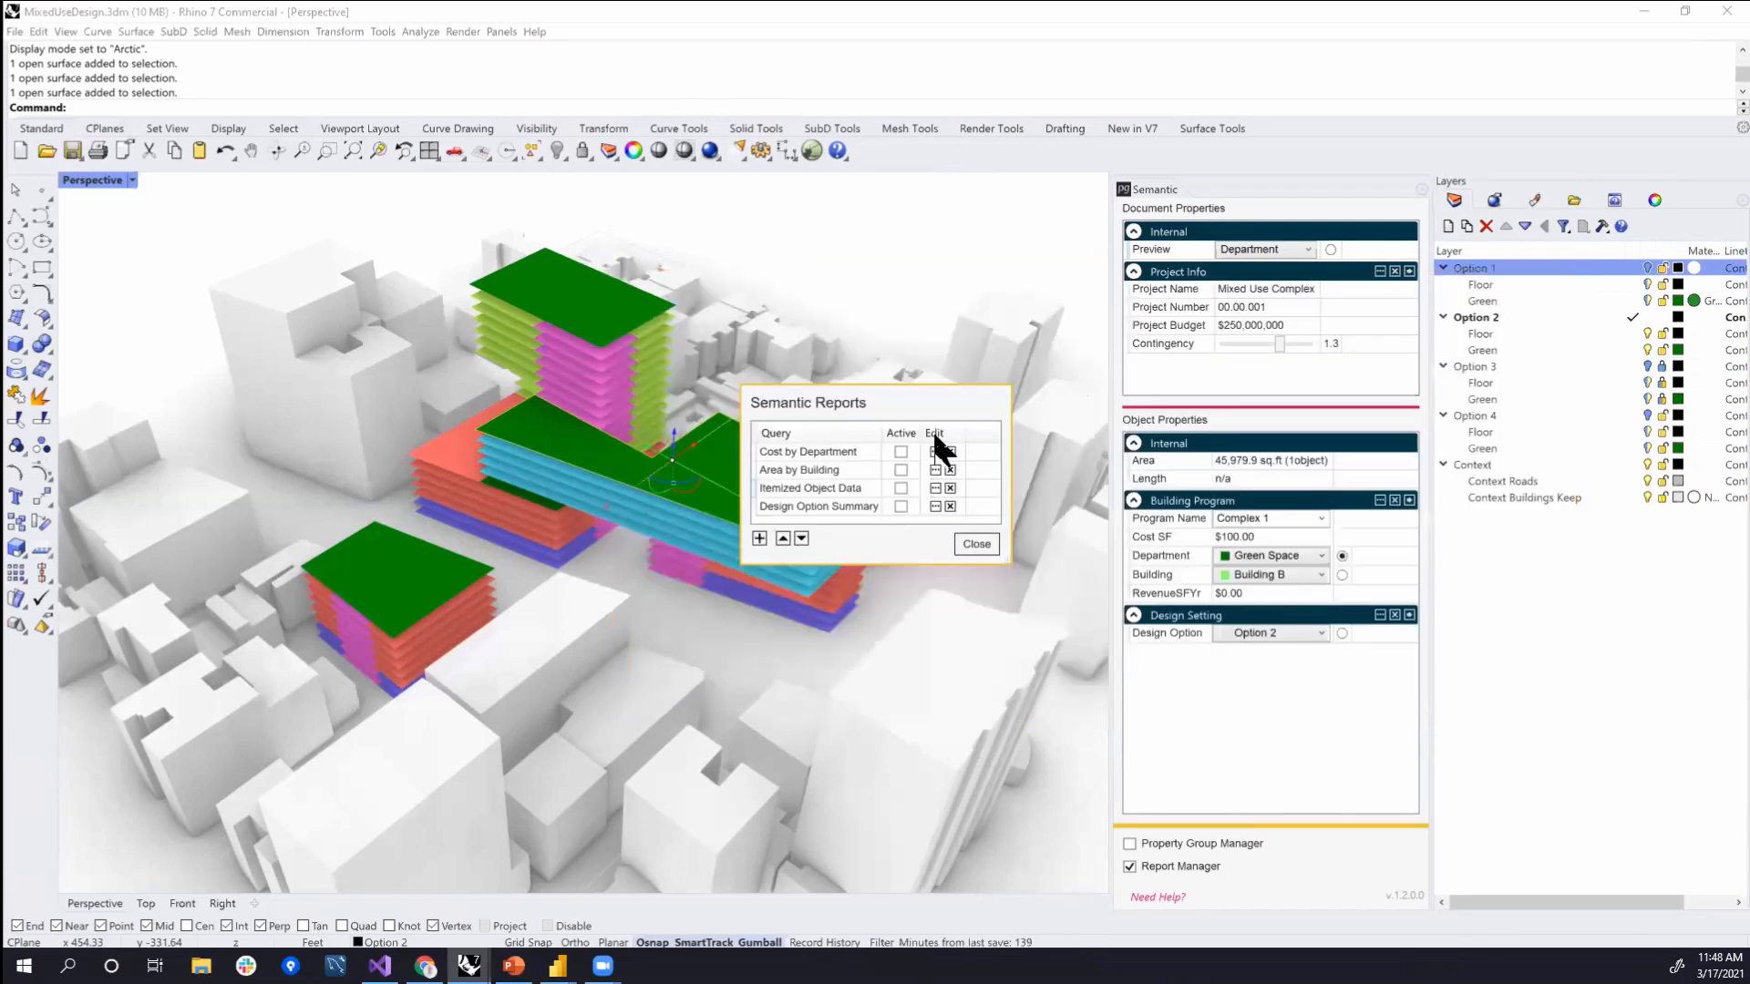
- Generate the Itemized Object Data report and look through its object rows
{"action": "left_click", "coordinate": [901, 489]}
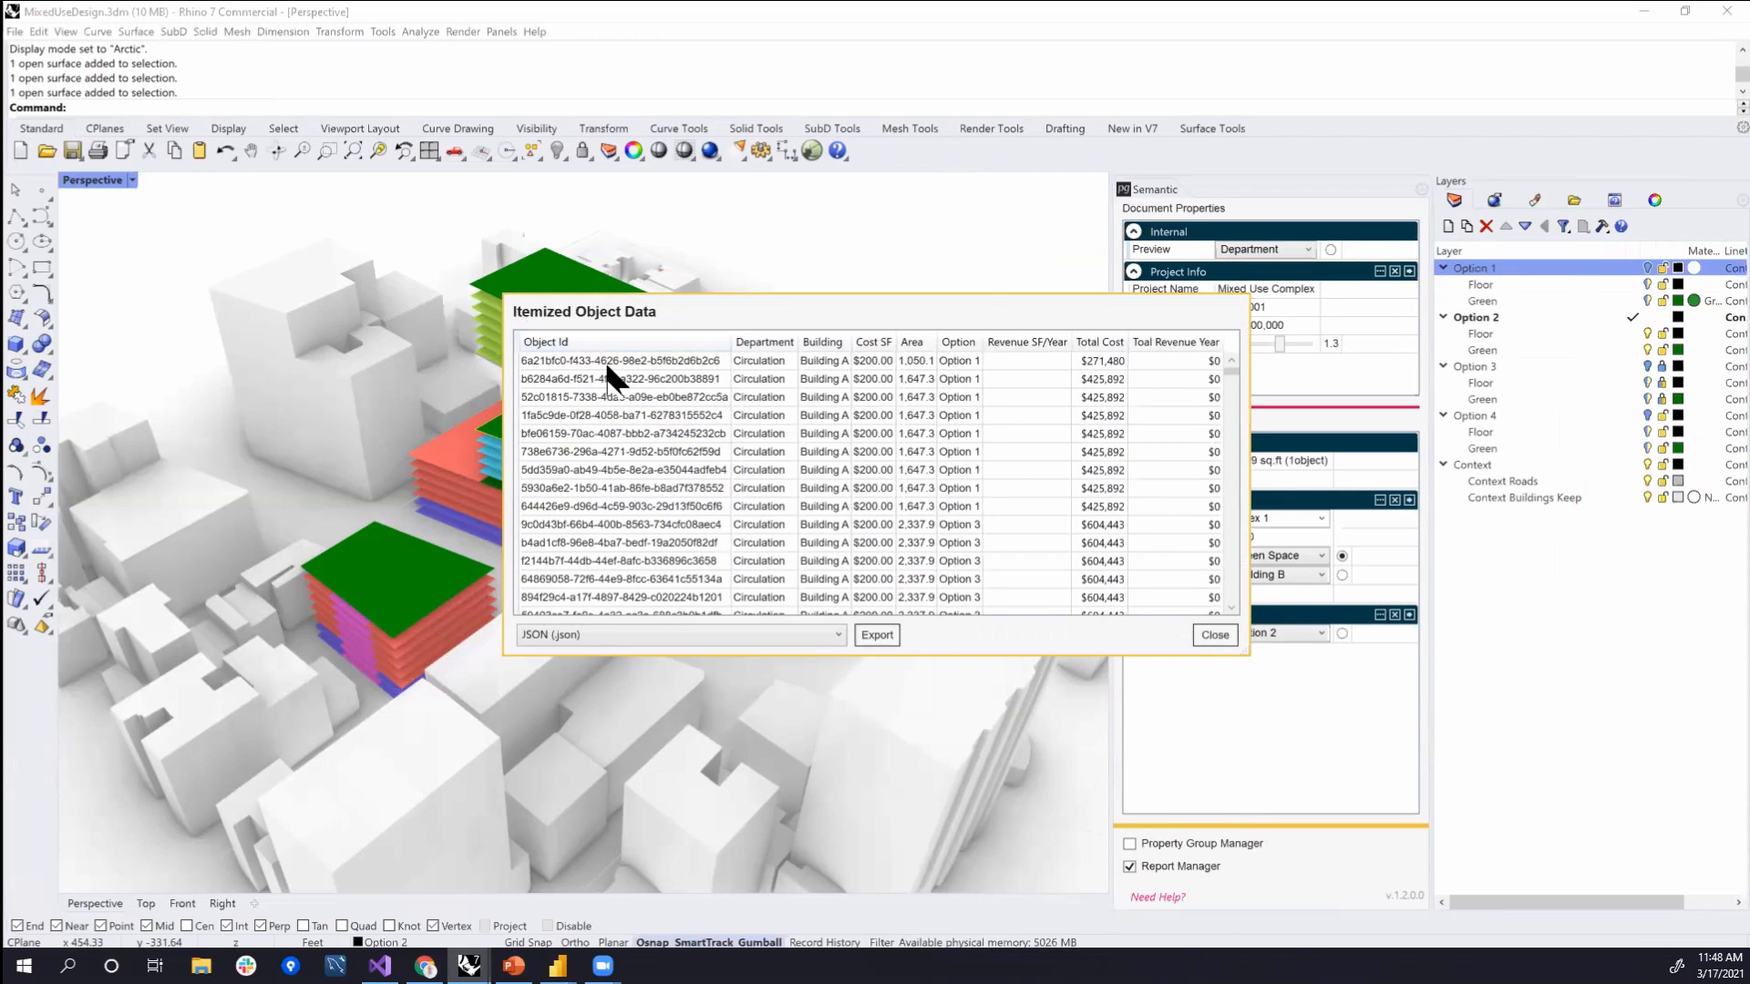
{"action": "scroll", "coordinate": [660, 528], "scroll_direction": "down", "scroll_amount": 4}
{"action": "scroll", "coordinate": [661, 527], "scroll_direction": "up", "scroll_amount": 4}
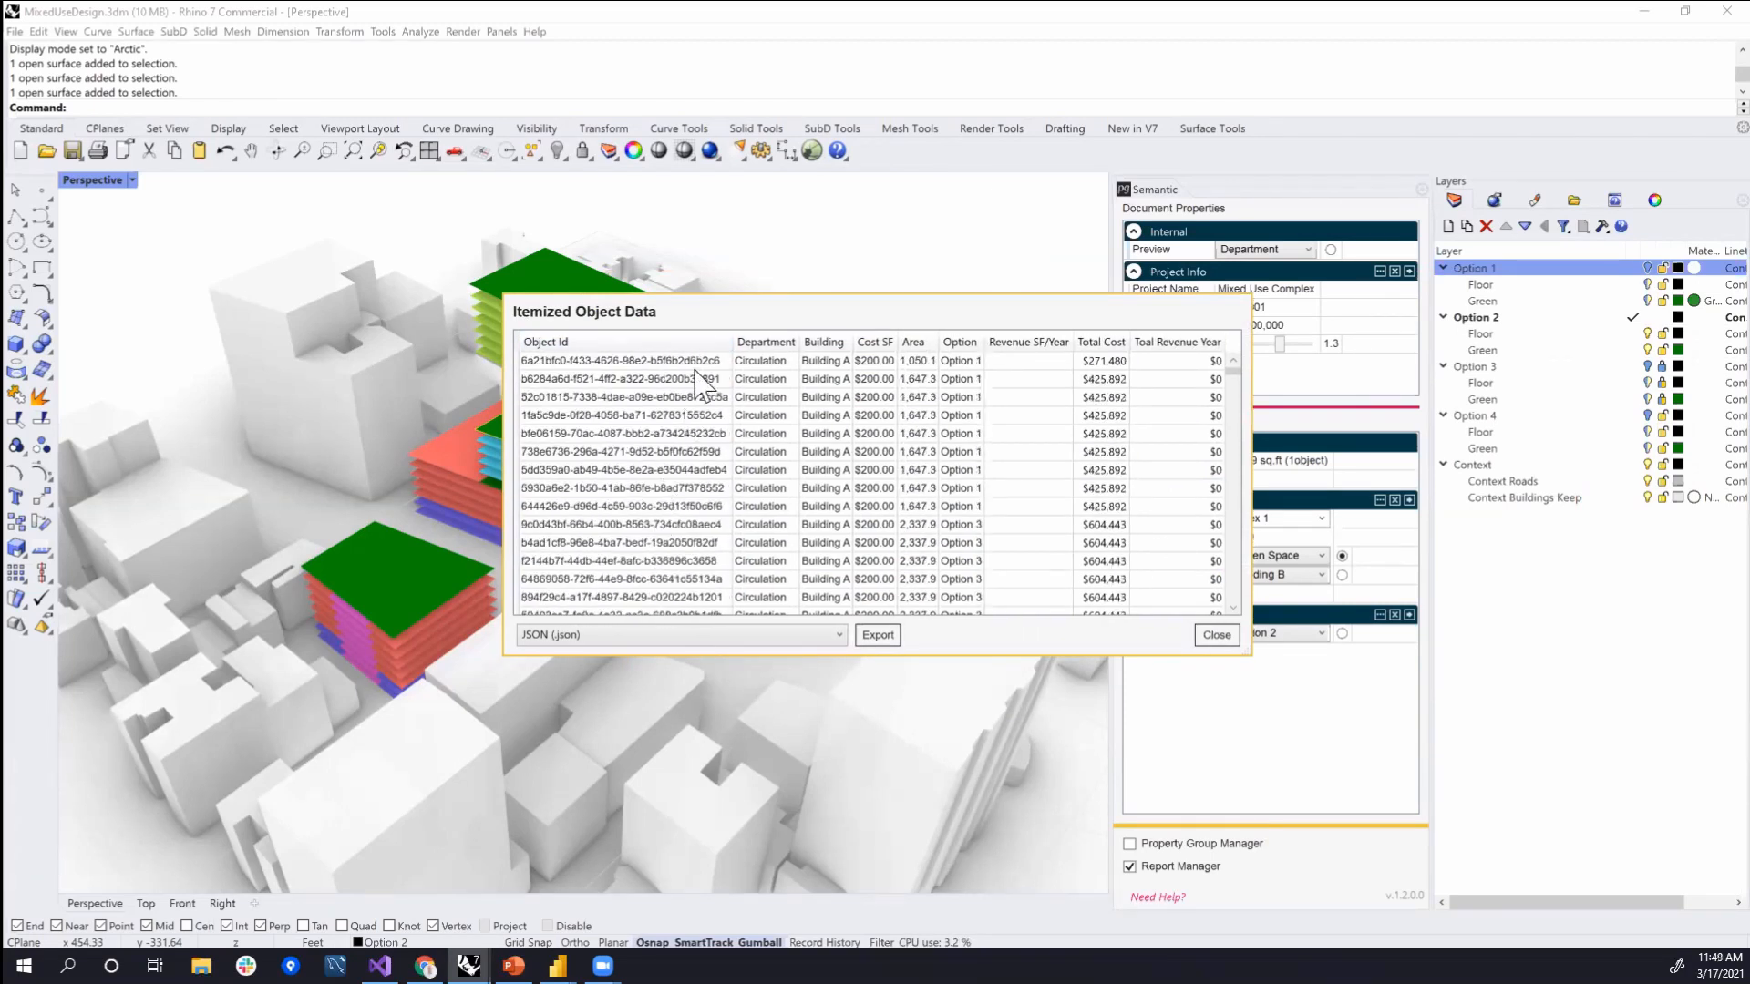
- Export the itemized report in Excel (.xlsx) format to the Workshop folder, overwriting the existing Itemized Object Data.xlsx
{"action": "left_click", "coordinate": [790, 637]}
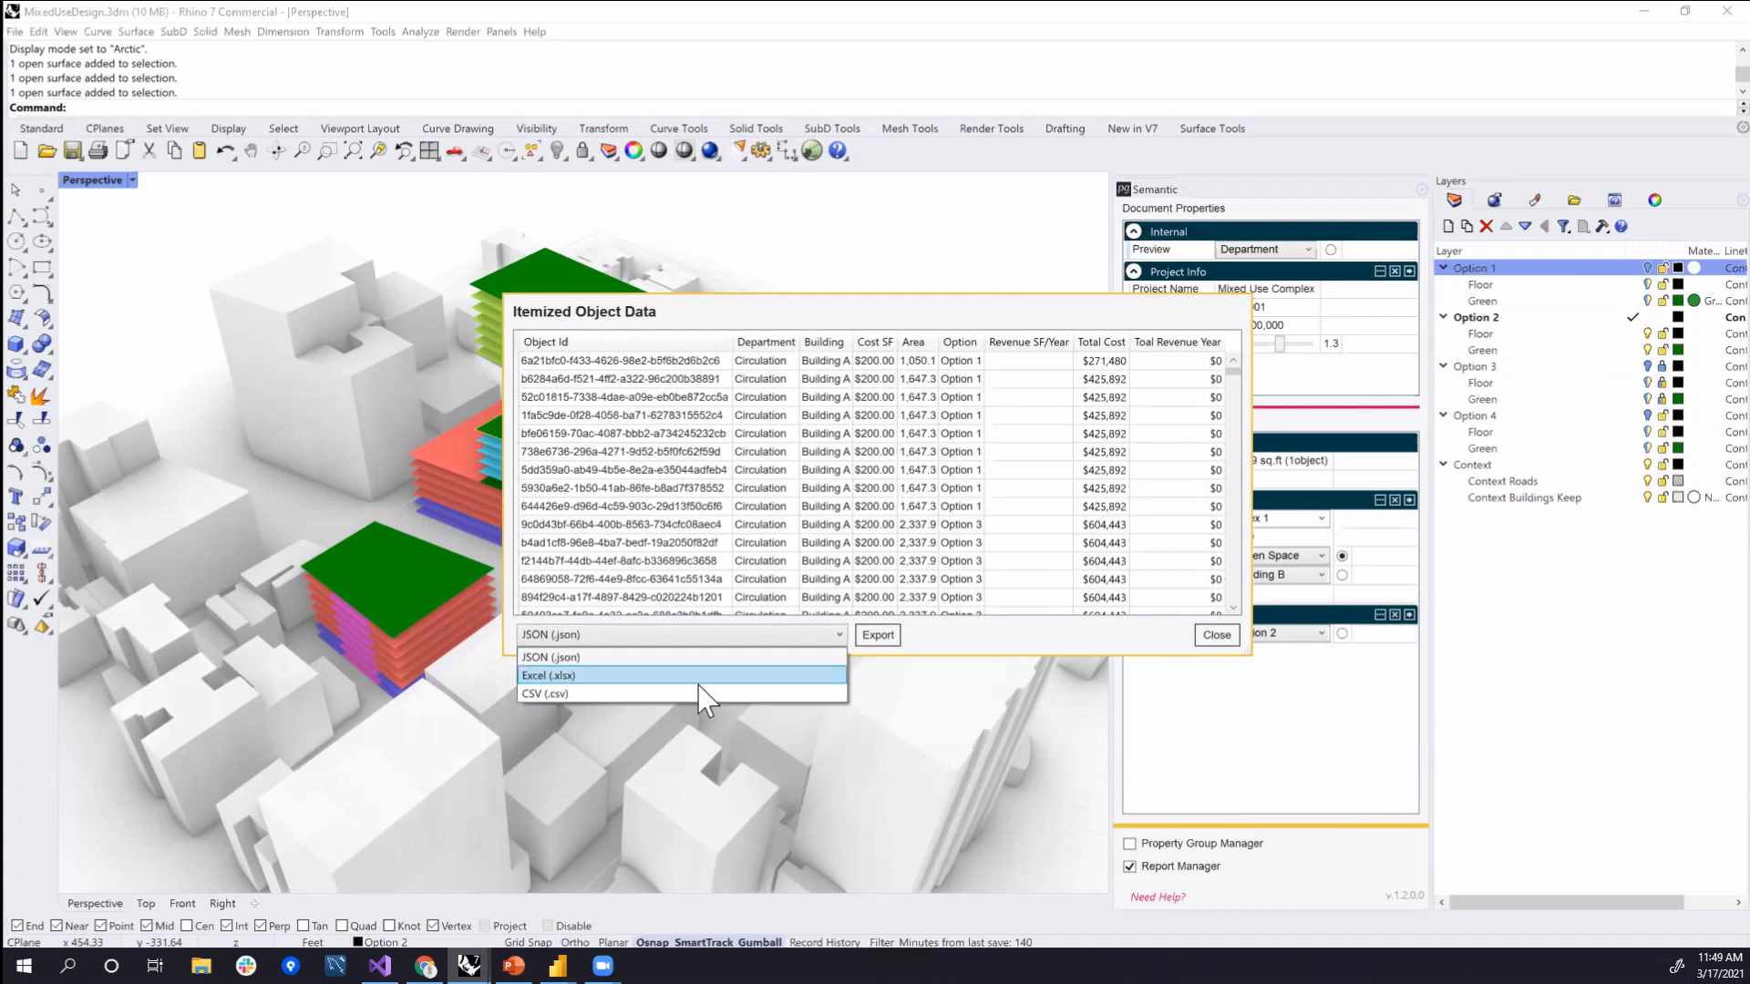
{"action": "left_click", "coordinate": [698, 673]}
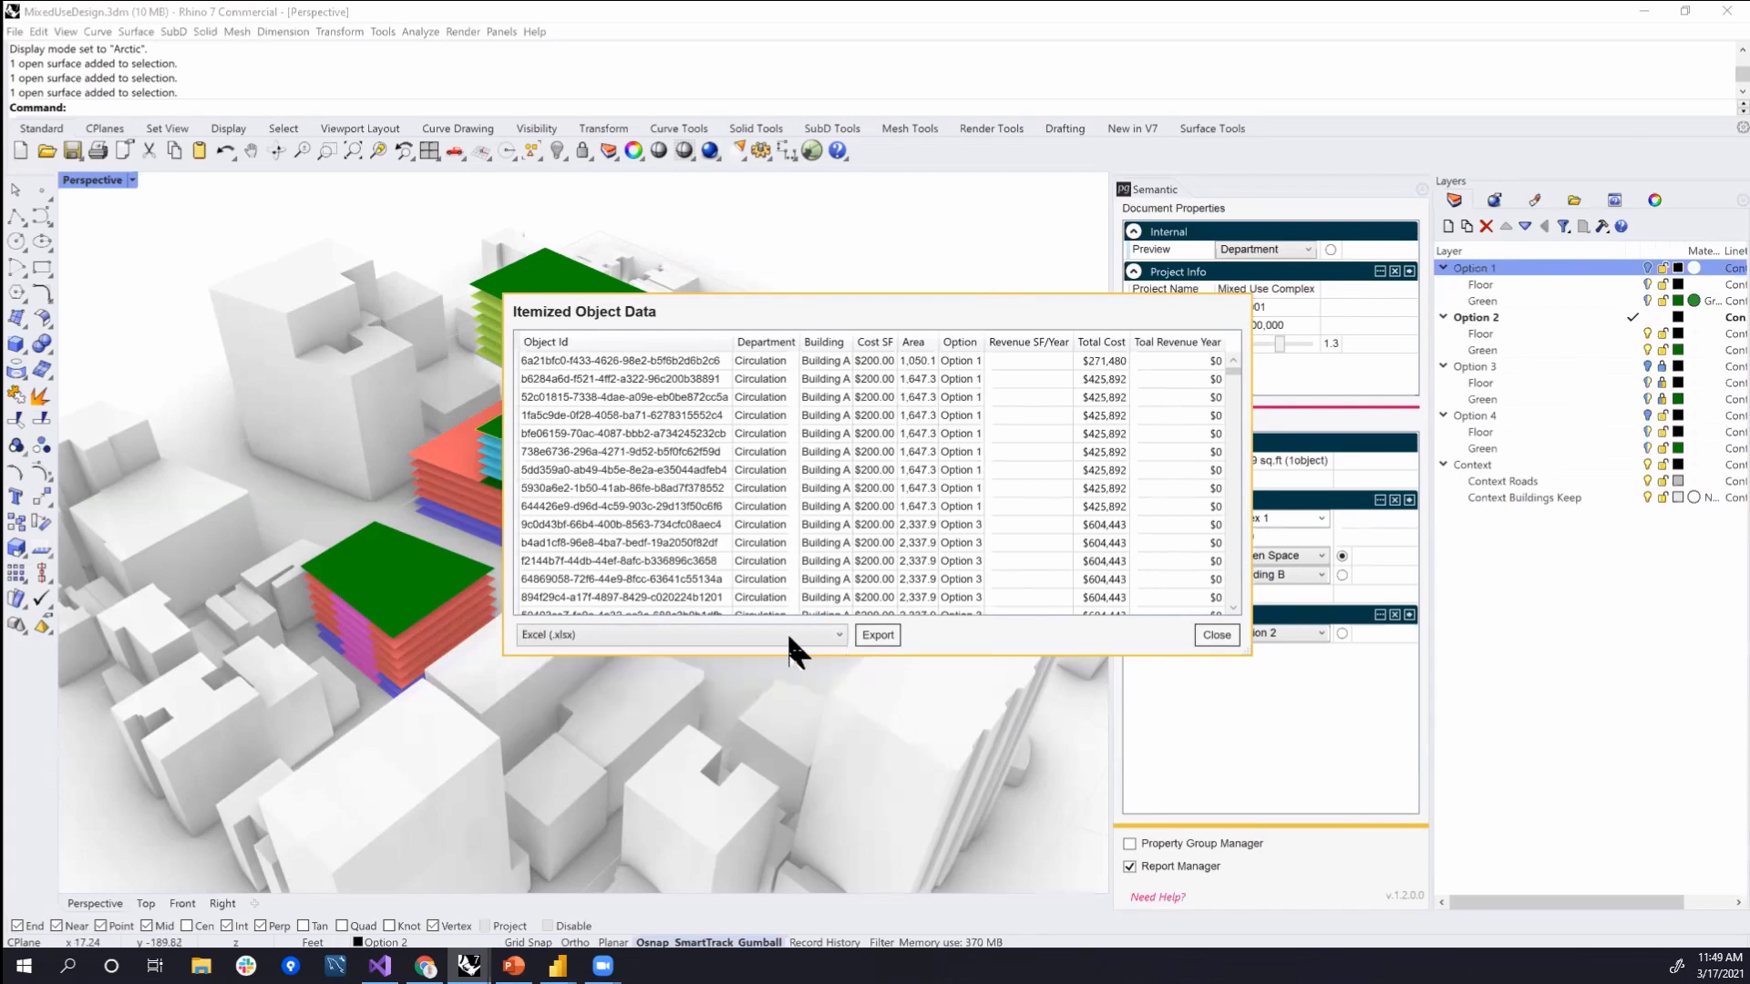
{"action": "left_click", "coordinate": [875, 636]}
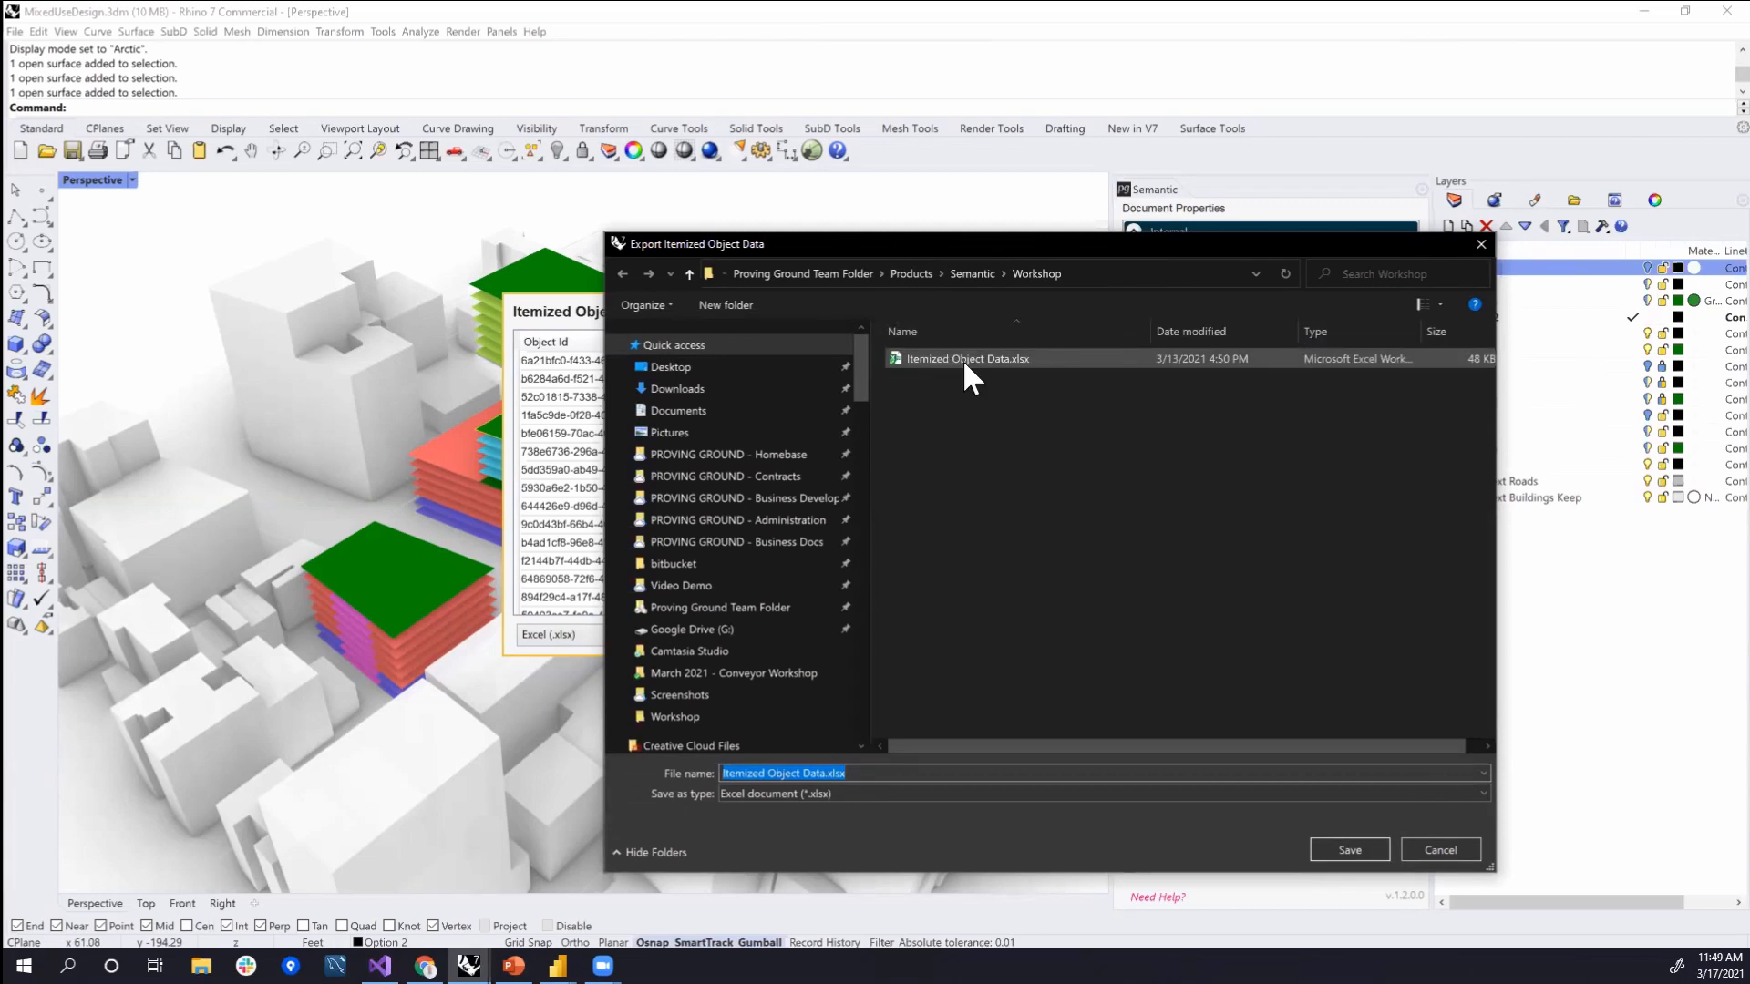
{"action": "left_click", "coordinate": [963, 359]}
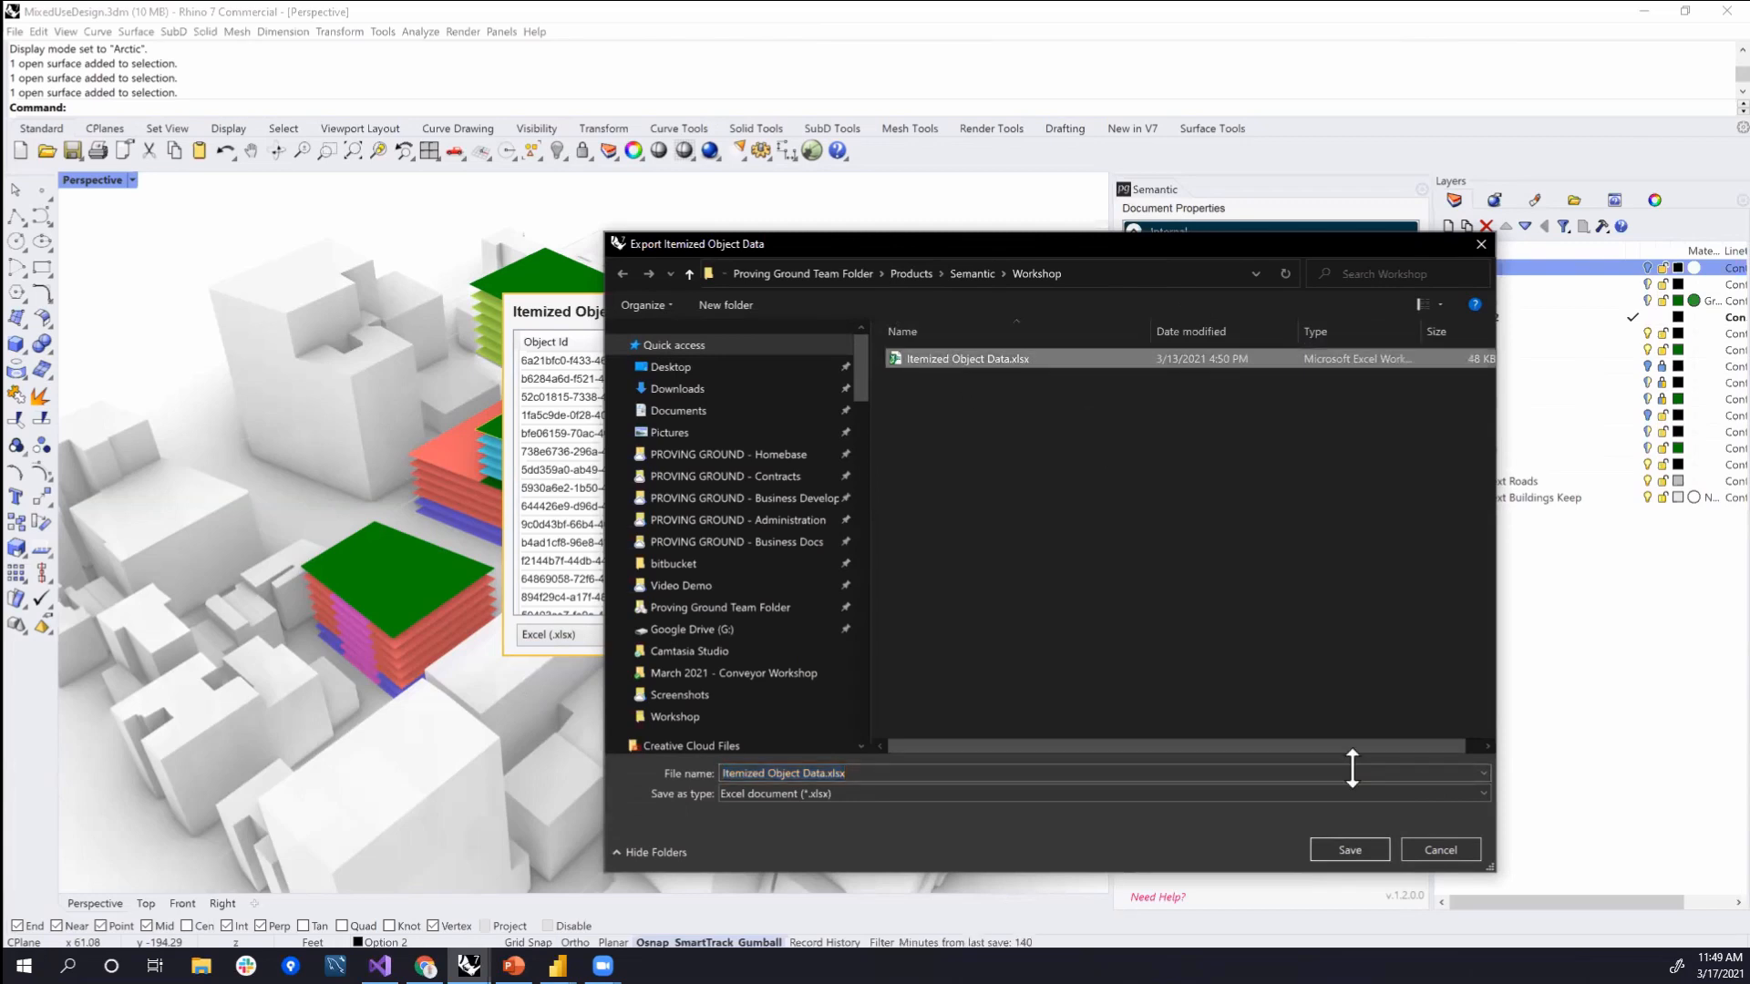
{"action": "left_click", "coordinate": [1370, 854]}
{"action": "left_click", "coordinate": [917, 483]}
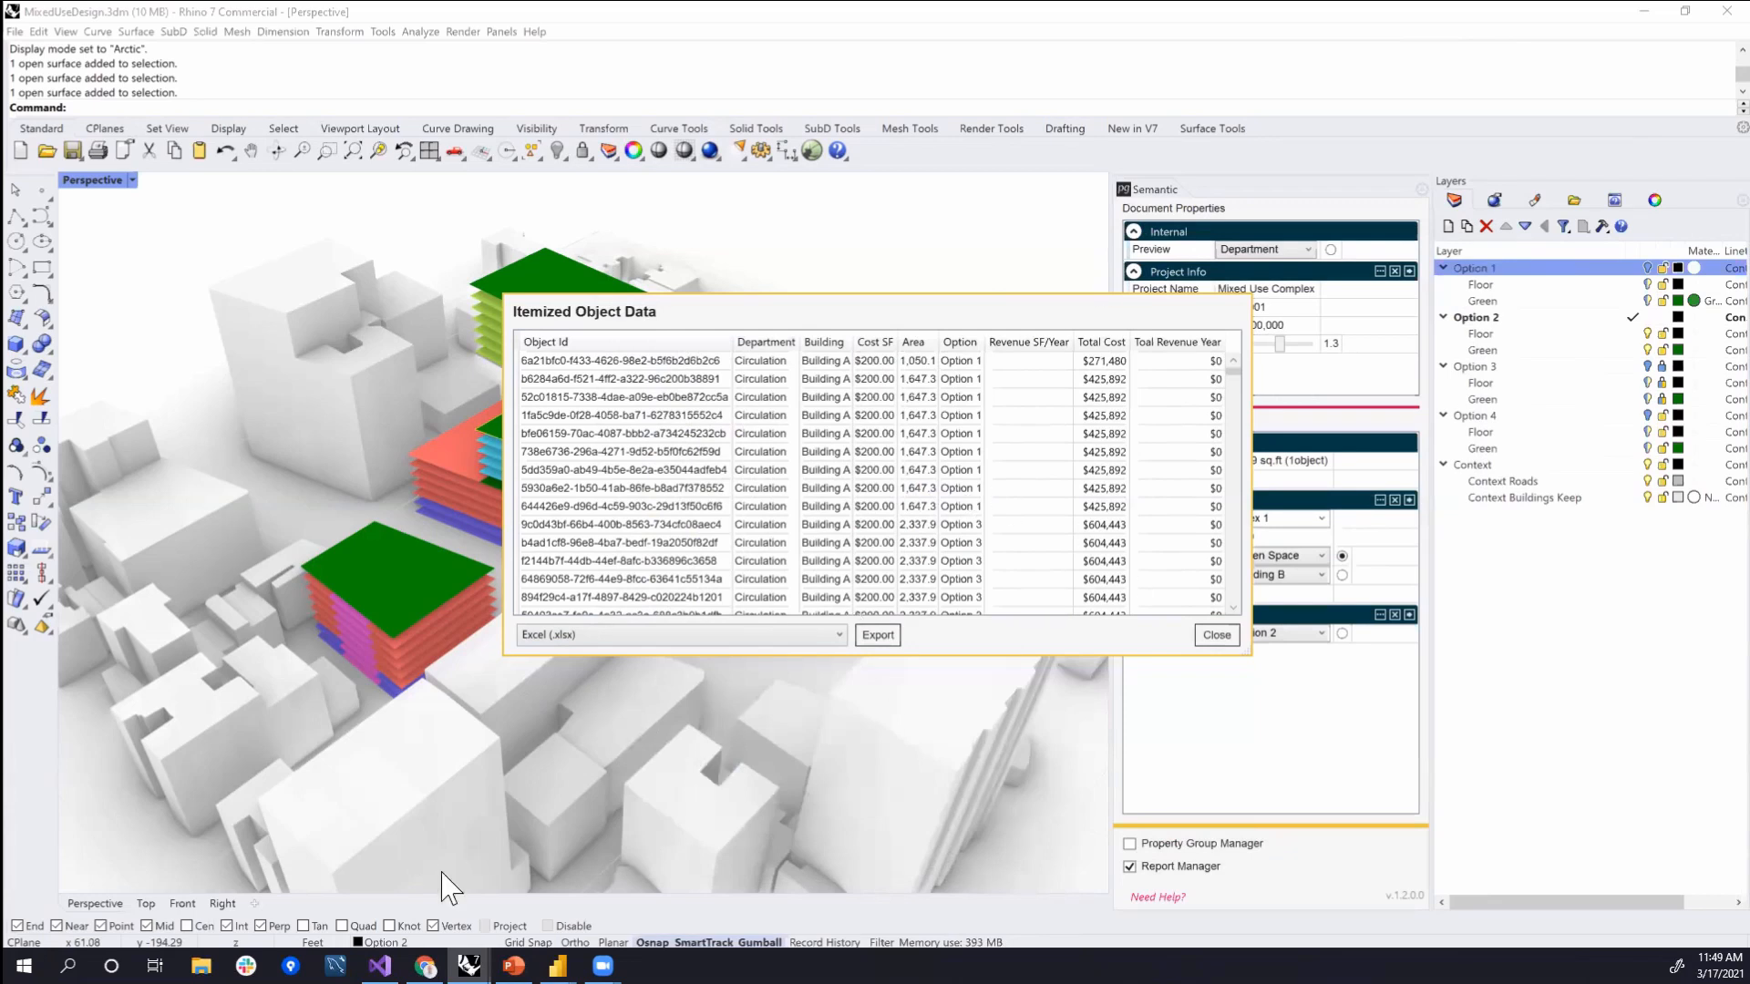
- Switch to the untitled Power BI Desktop report and bring up the full Get Data source list
{"action": "mouse_move", "coordinate": [557, 966]}
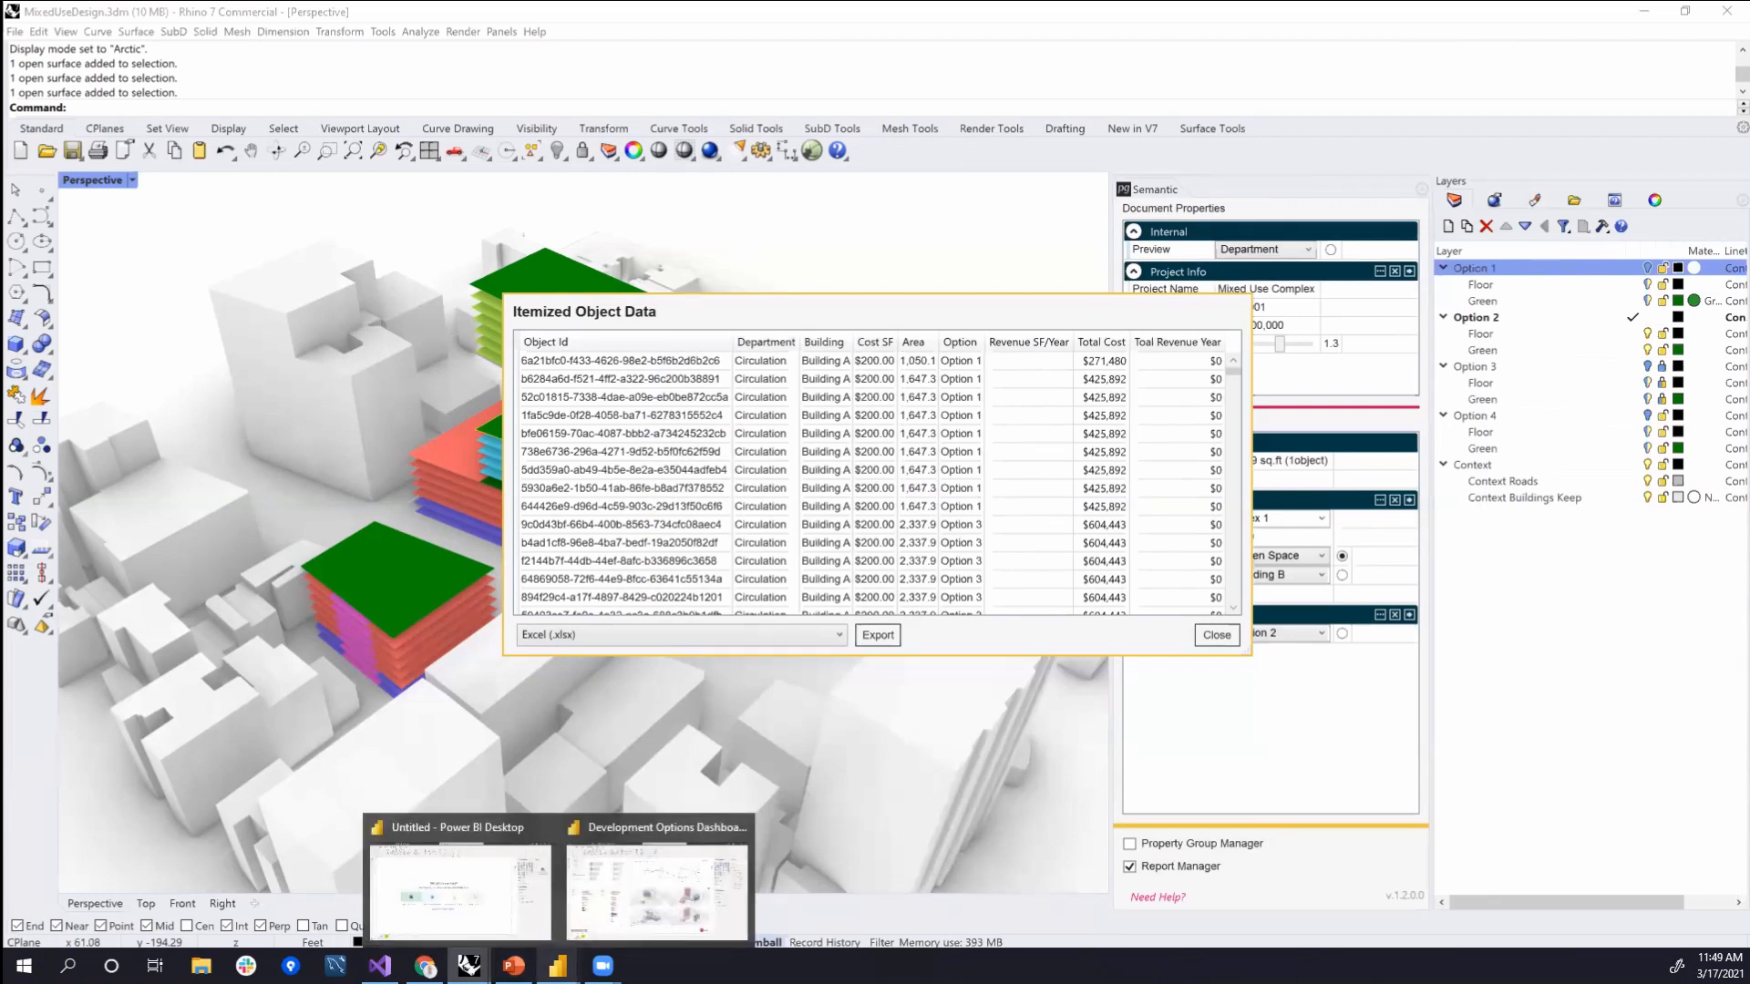
{"action": "left_click", "coordinate": [474, 861]}
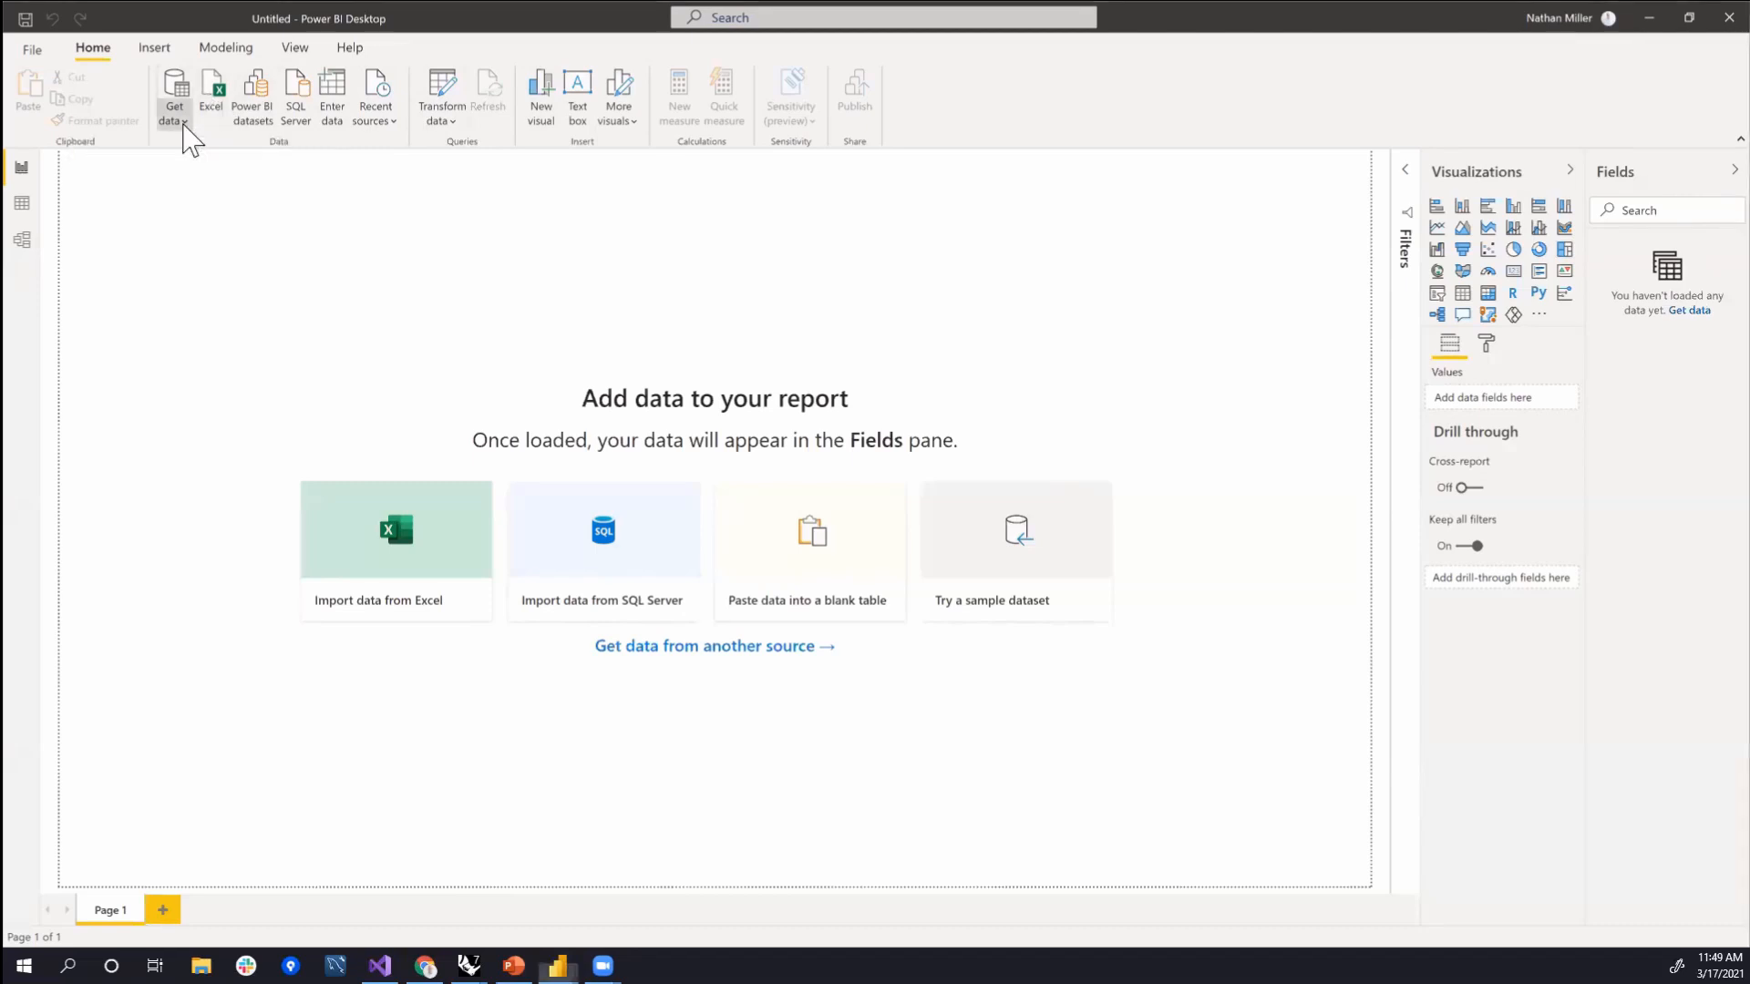
{"action": "left_click", "coordinate": [183, 124]}
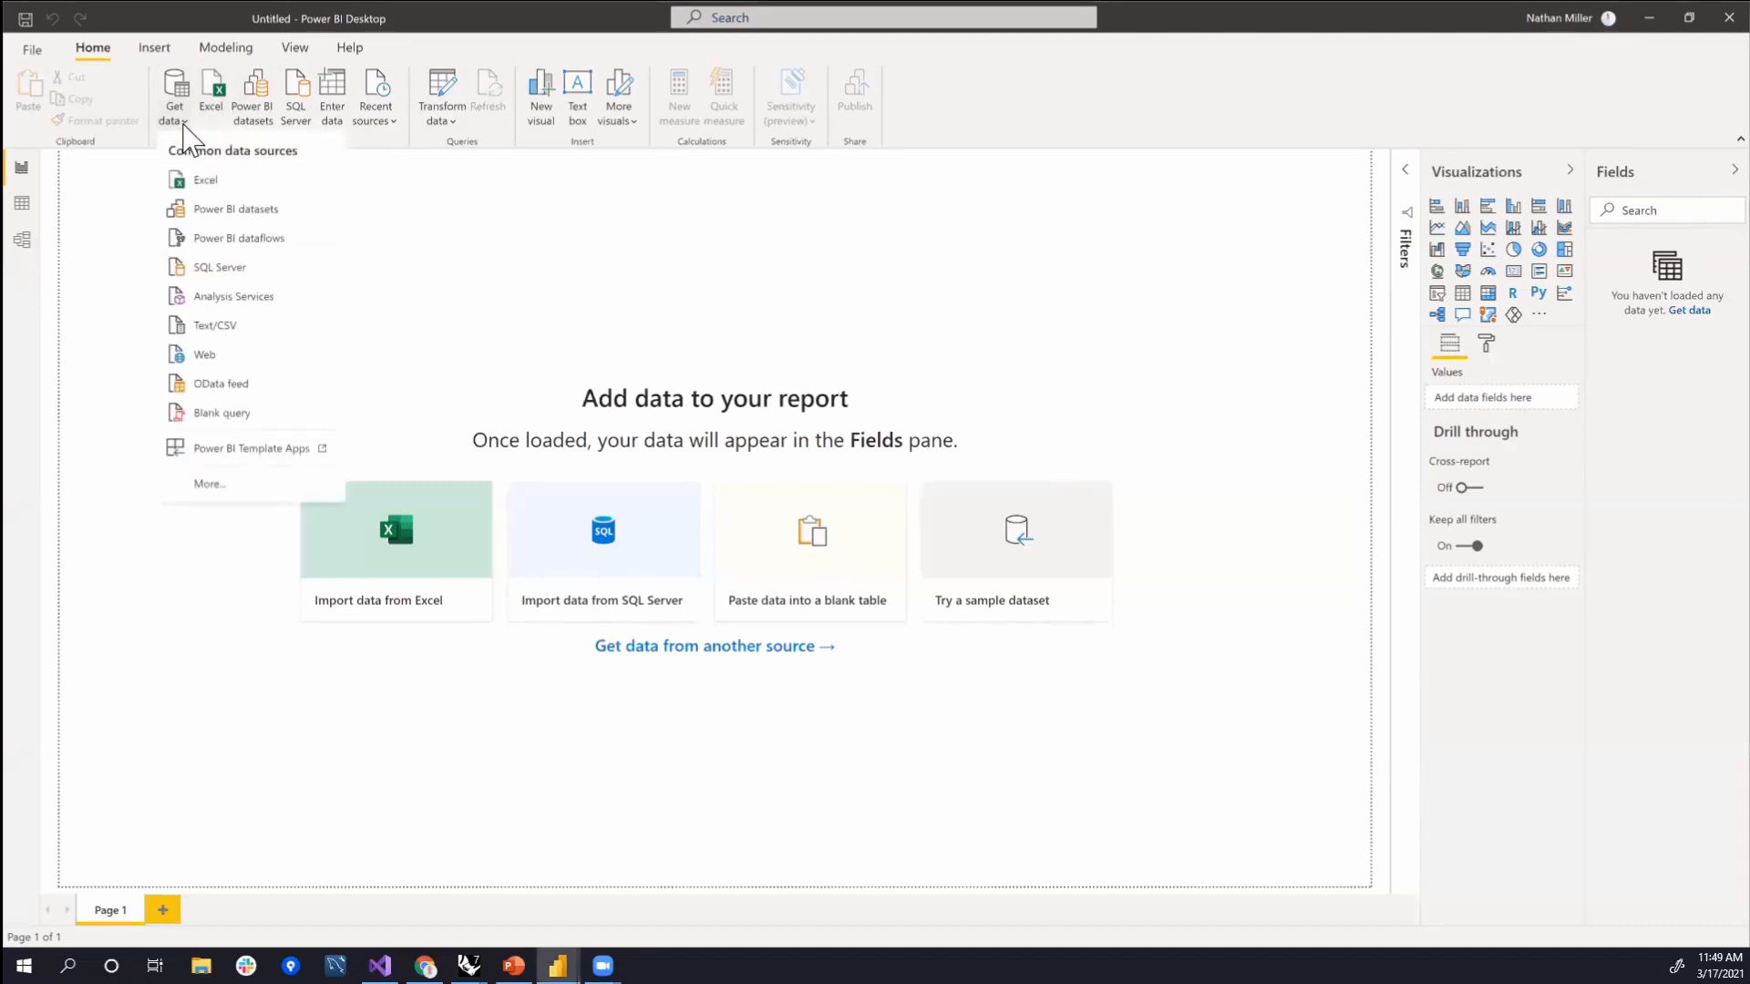
{"action": "left_click", "coordinate": [176, 82]}
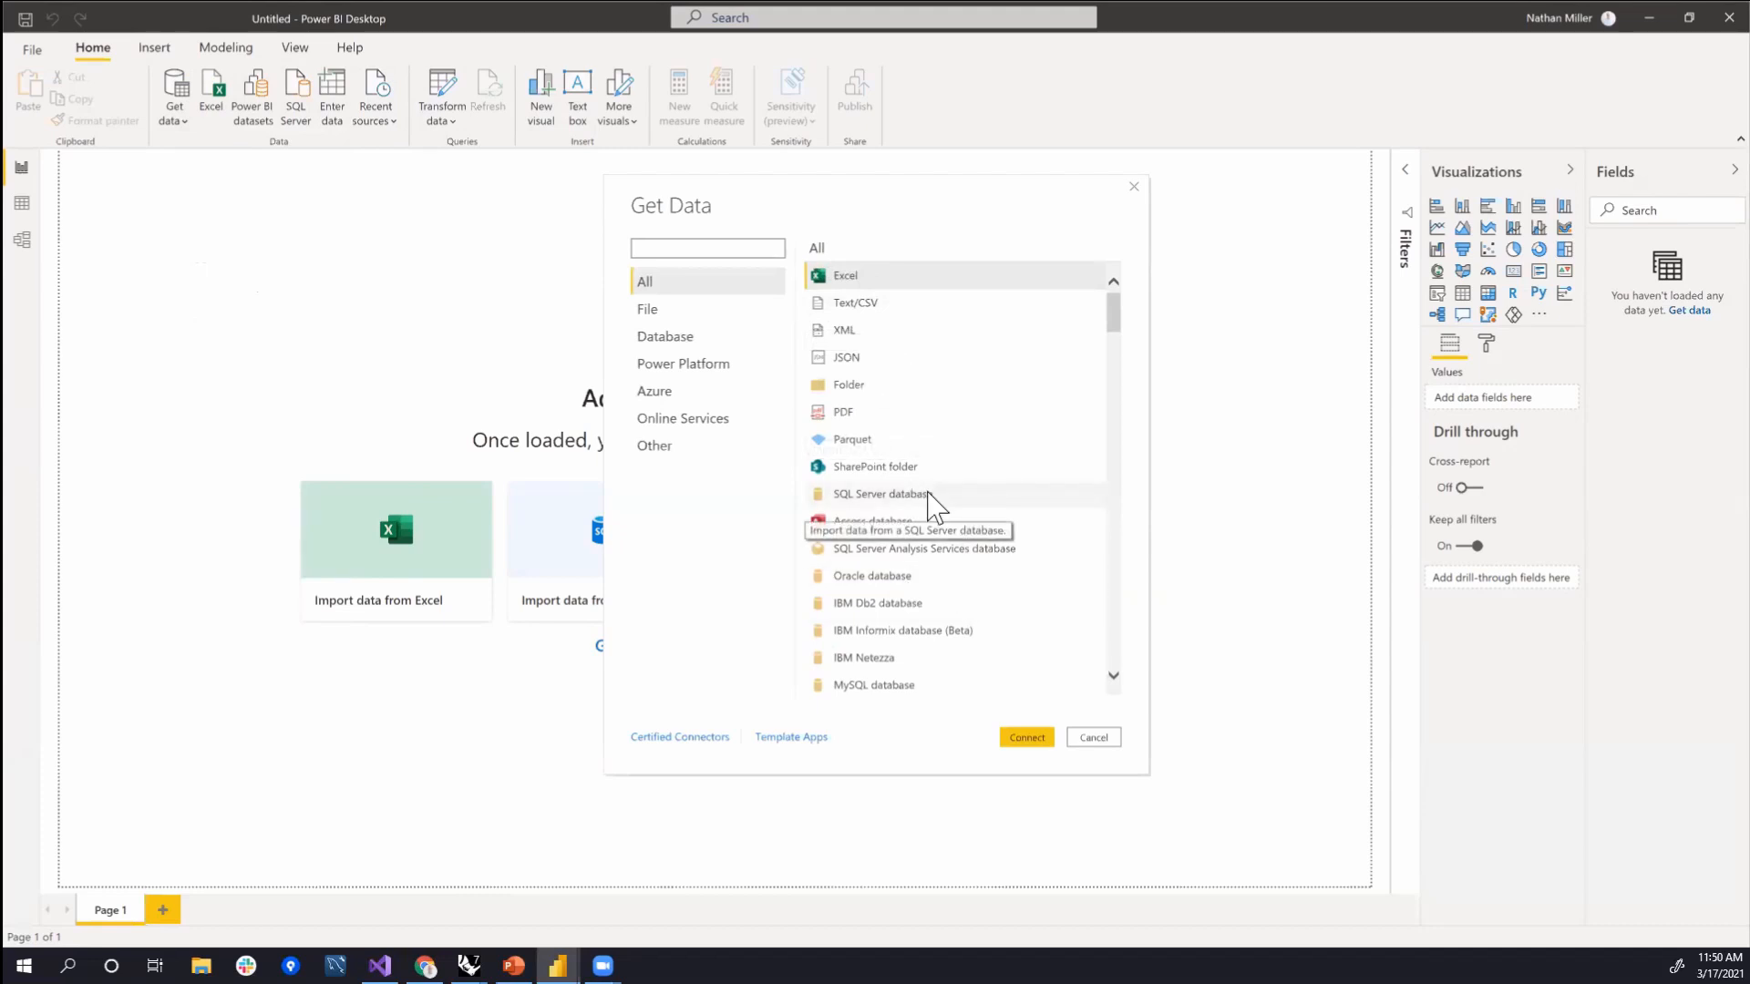
- Browse the available data source connectors, from files and databases to Azure and online services
{"action": "scroll", "coordinate": [928, 500], "scroll_direction": "down", "scroll_amount": 5}
{"action": "scroll", "coordinate": [927, 515], "scroll_direction": "up", "scroll_amount": 4}
{"action": "scroll", "coordinate": [900, 432], "scroll_direction": "down", "scroll_amount": 1}
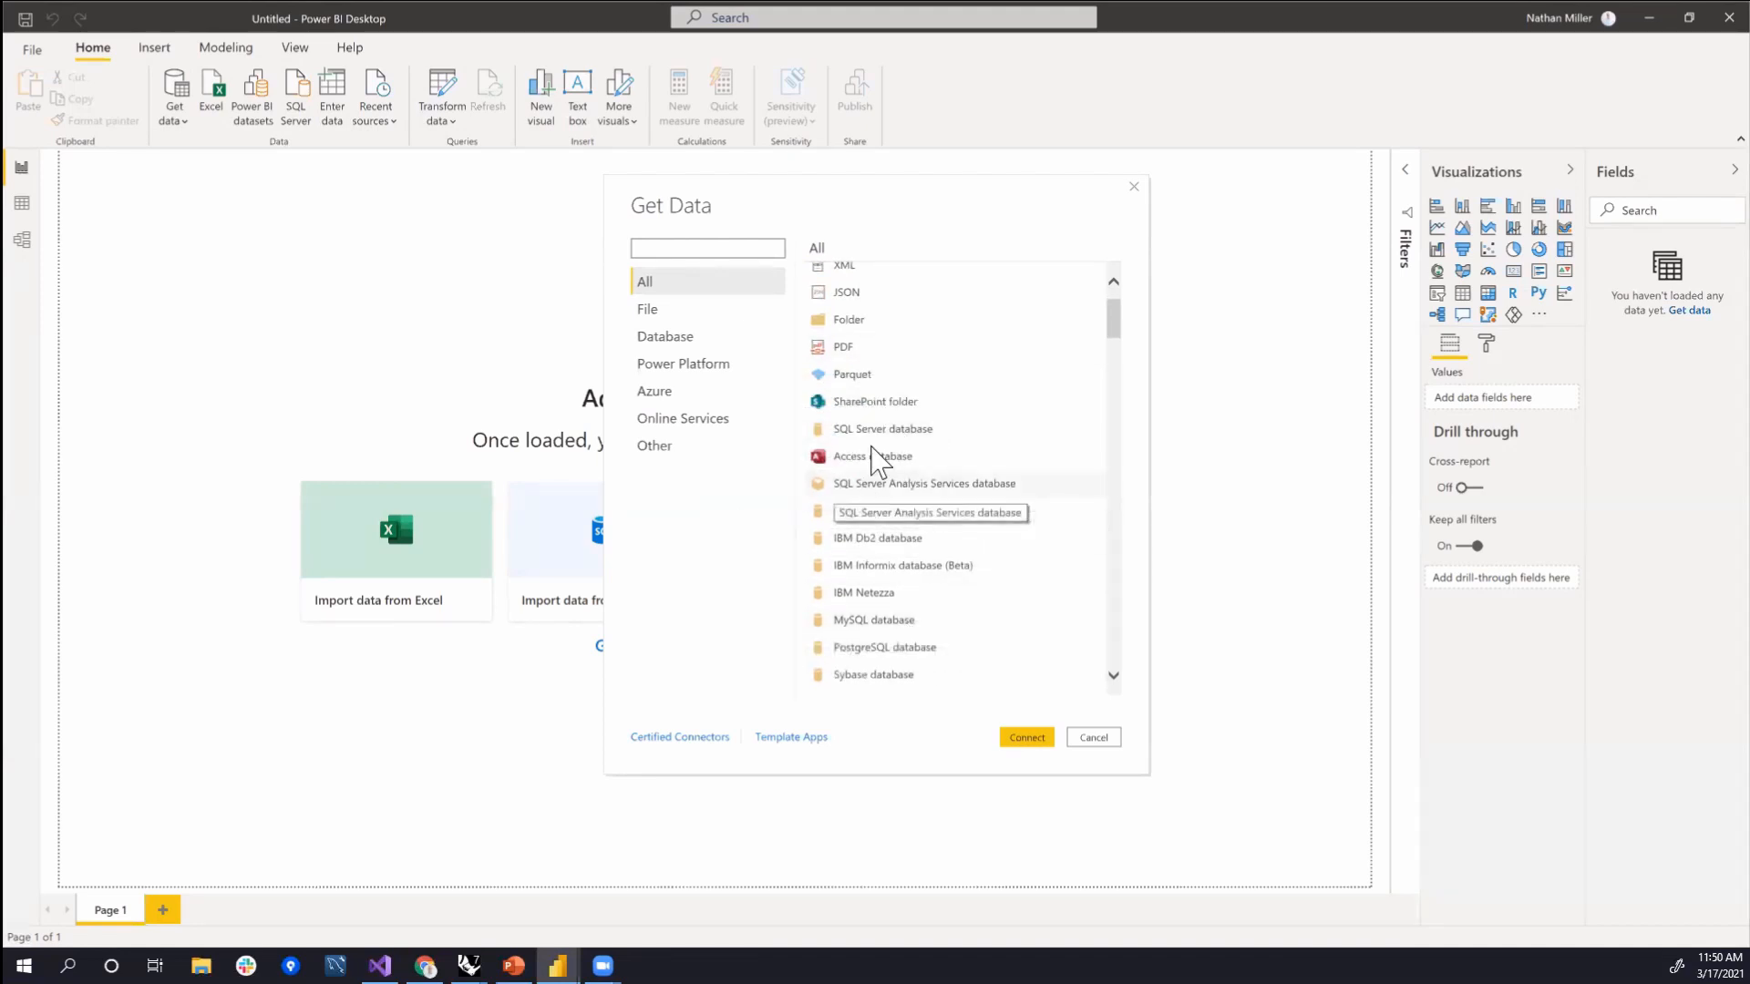
{"action": "scroll", "coordinate": [912, 460], "scroll_direction": "down", "scroll_amount": 4}
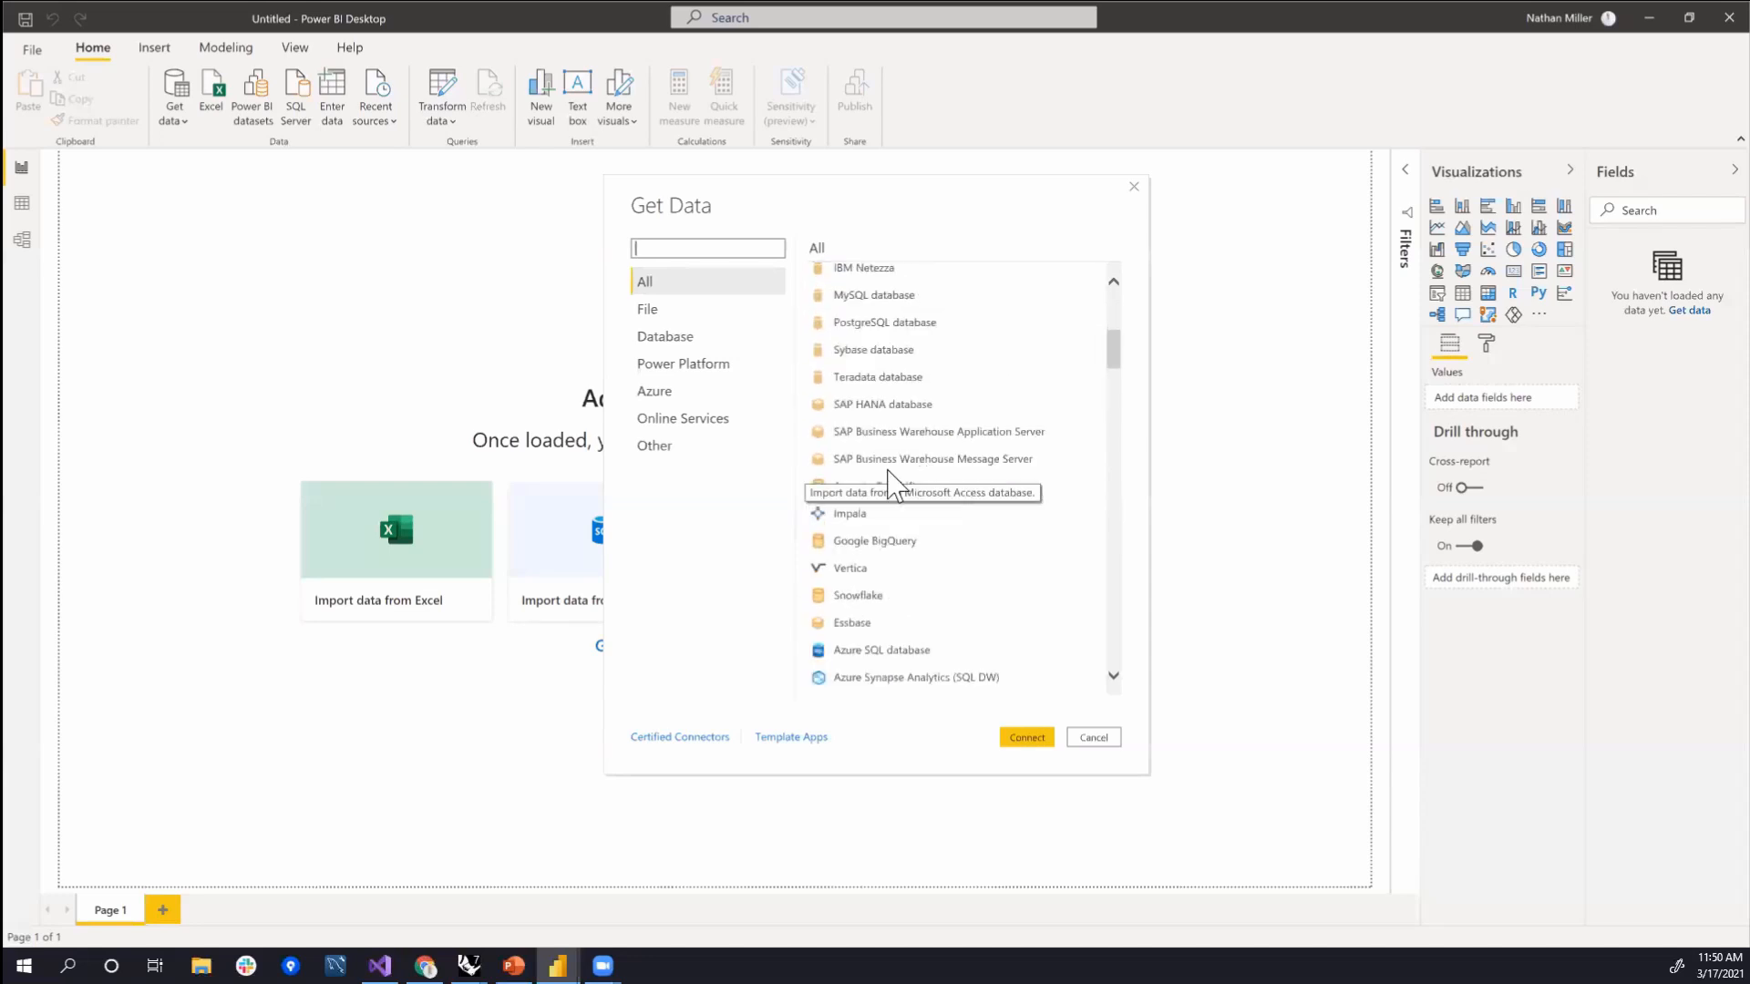
{"action": "scroll", "coordinate": [914, 529], "scroll_direction": "down", "scroll_amount": 3}
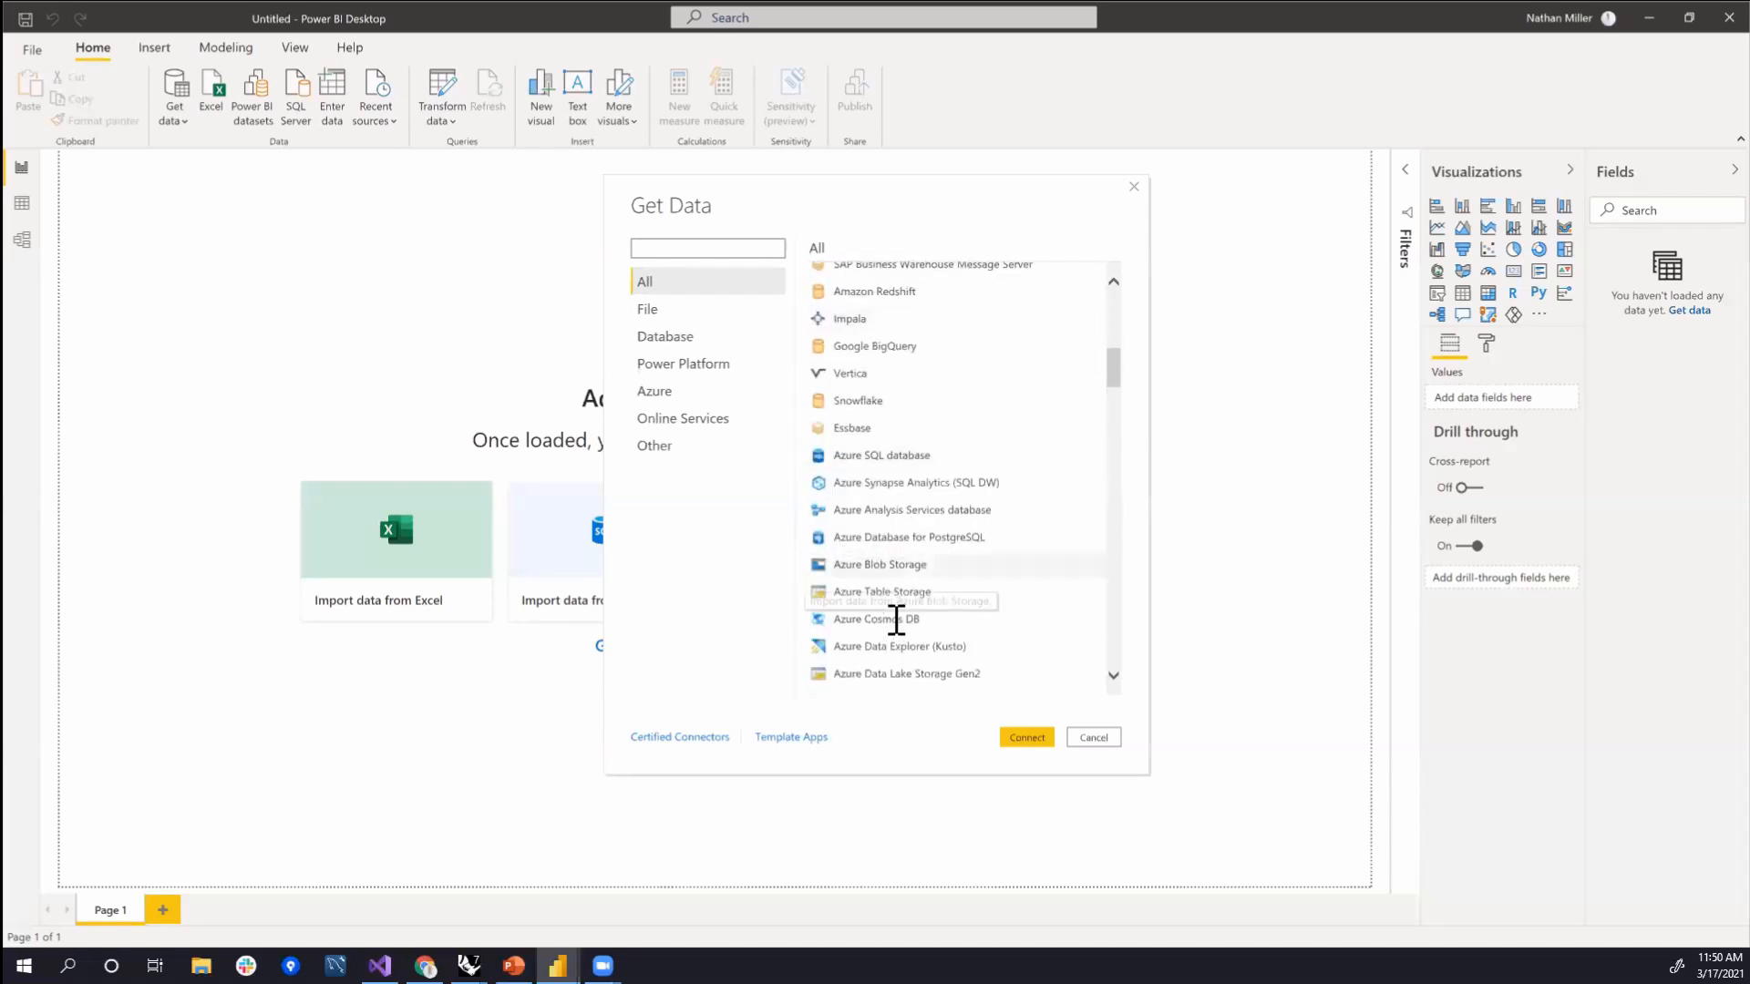
{"action": "scroll", "coordinate": [902, 601], "scroll_direction": "down", "scroll_amount": 5}
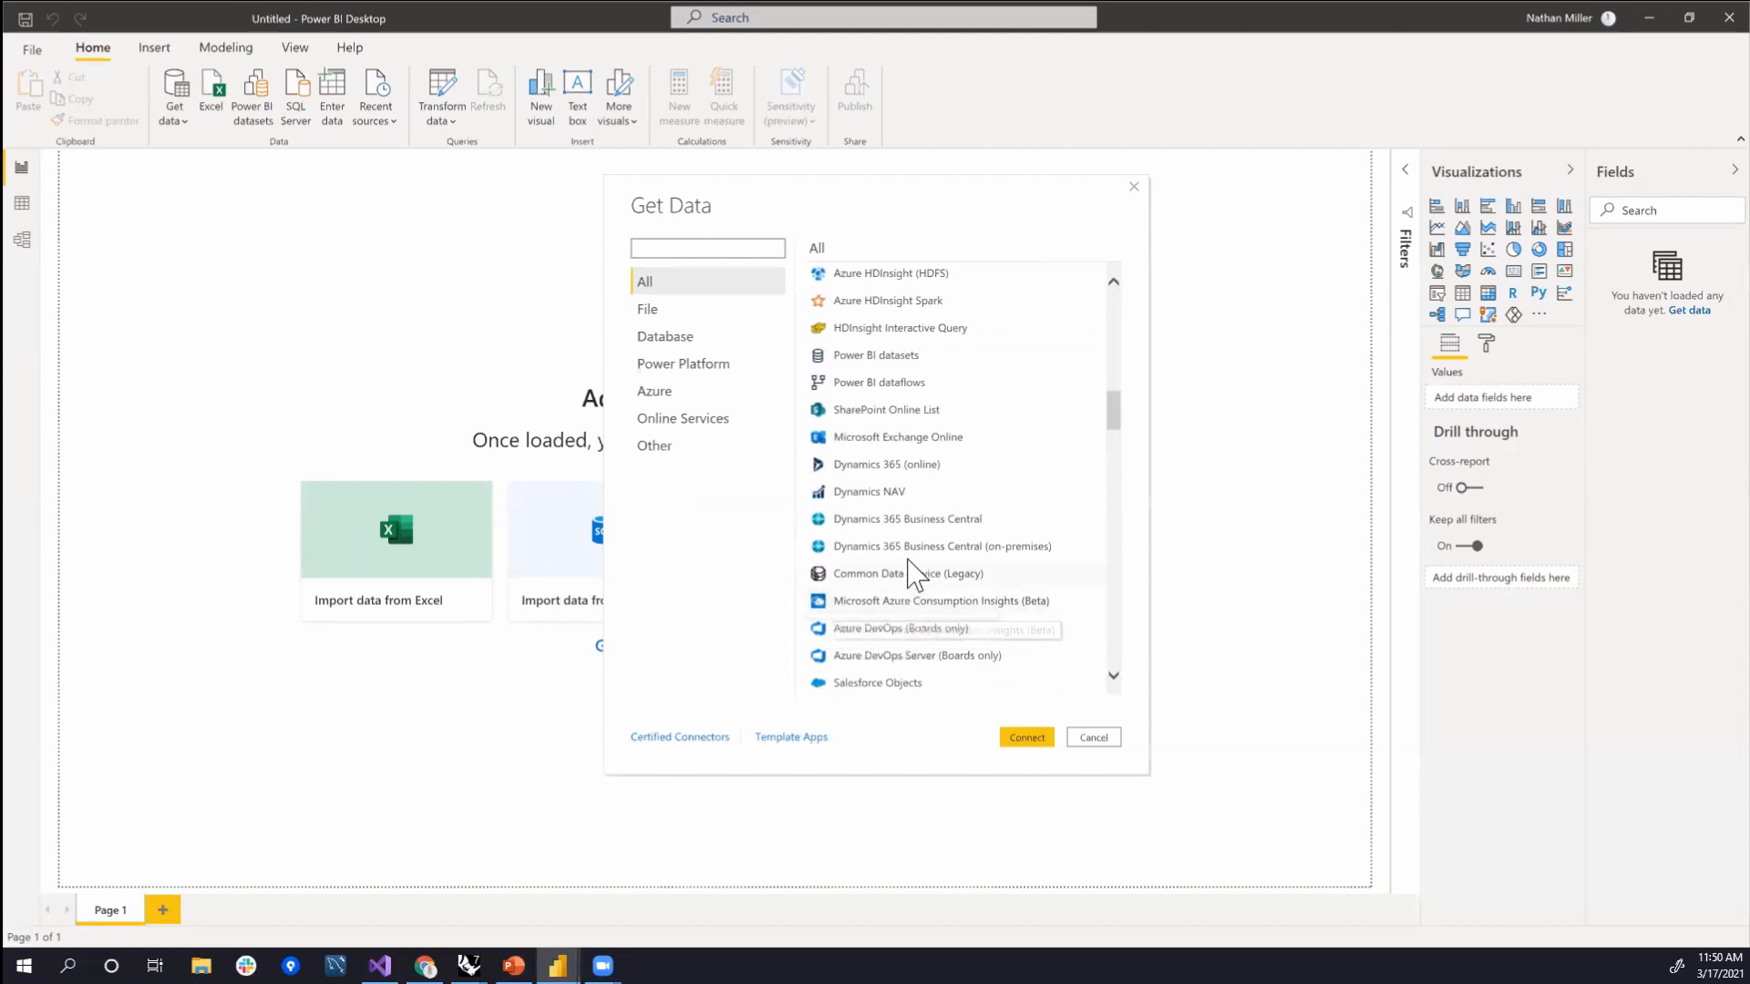
{"action": "scroll", "coordinate": [915, 558], "scroll_direction": "down", "scroll_amount": 3}
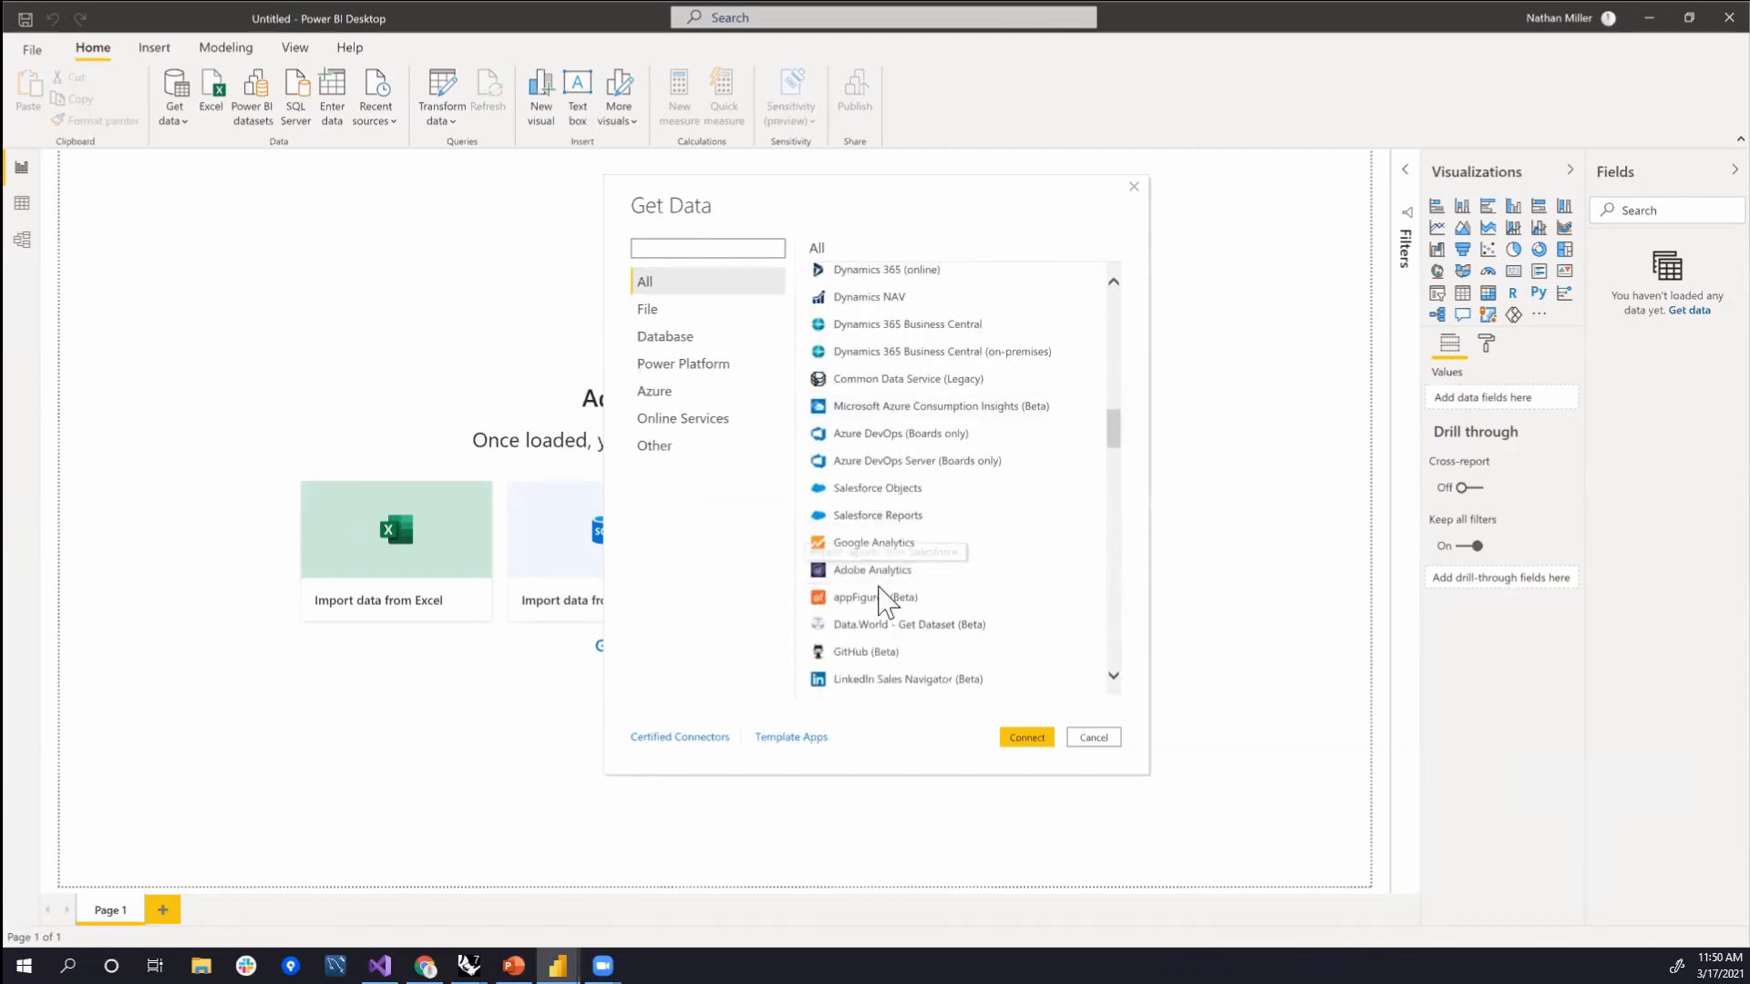
{"action": "scroll", "coordinate": [963, 501], "scroll_direction": "up", "scroll_amount": 20}
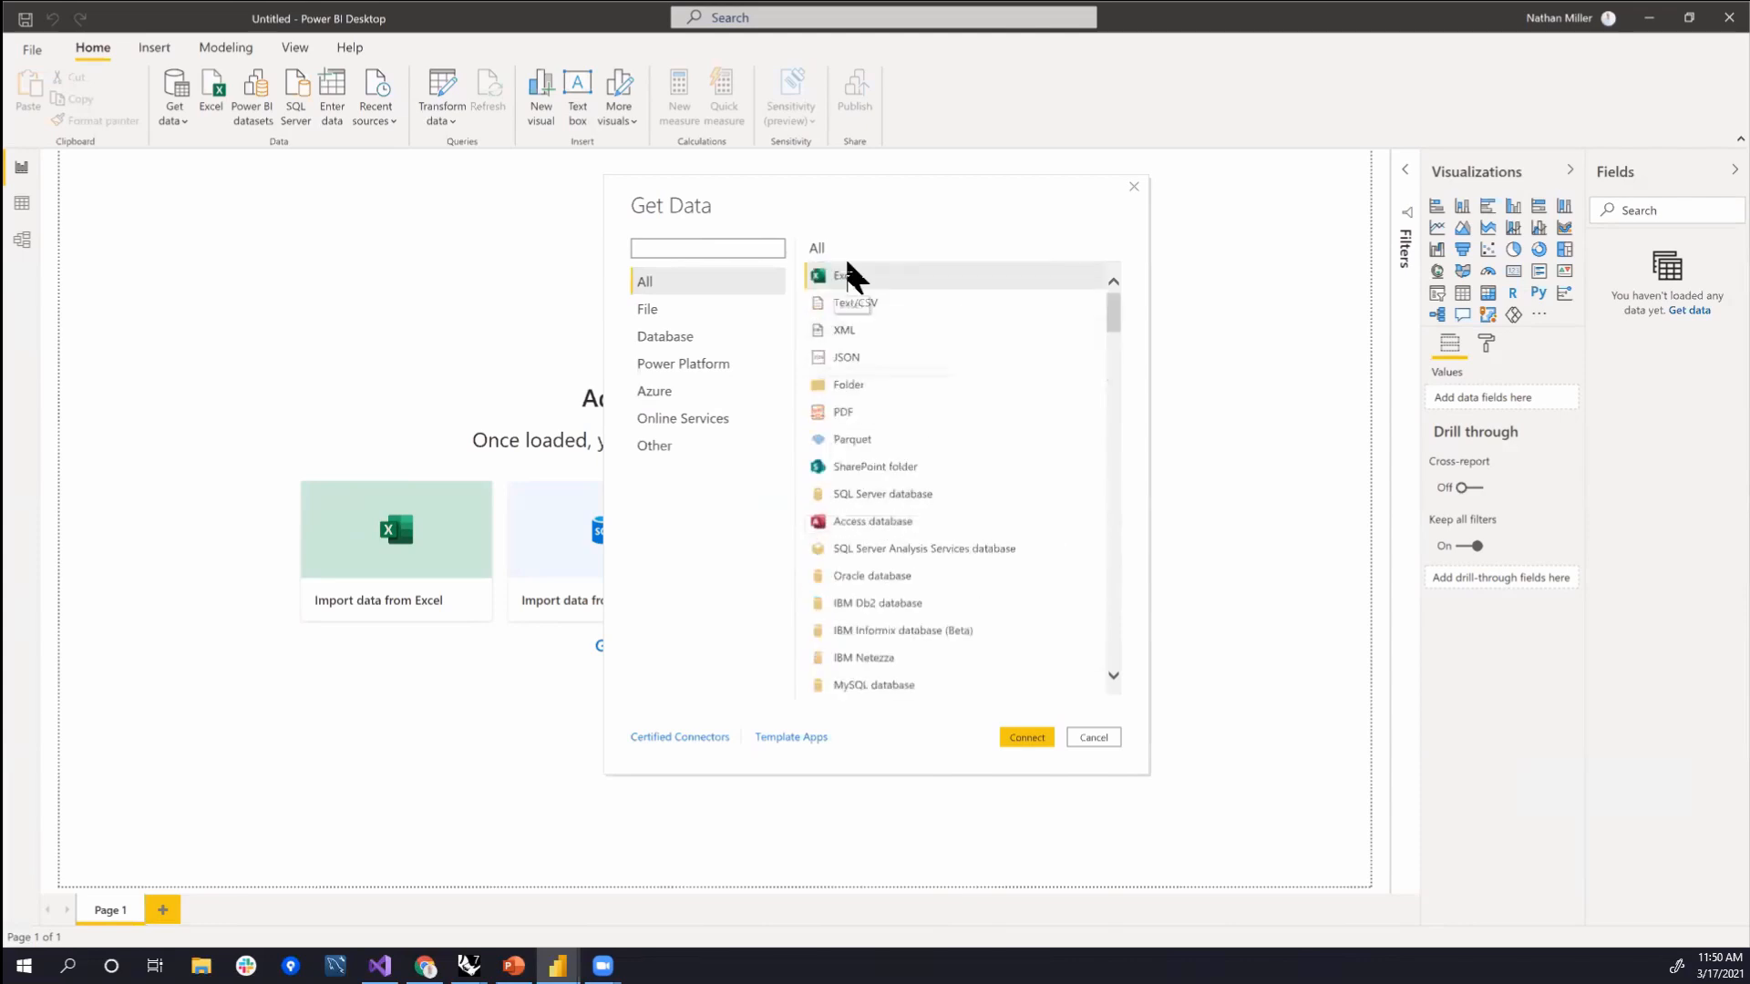
- Connect to an Excel data source using Itemized Object Data.xlsx from the Workshop folder
{"action": "left_click", "coordinate": [871, 280]}
{"action": "left_click", "coordinate": [1027, 737]}
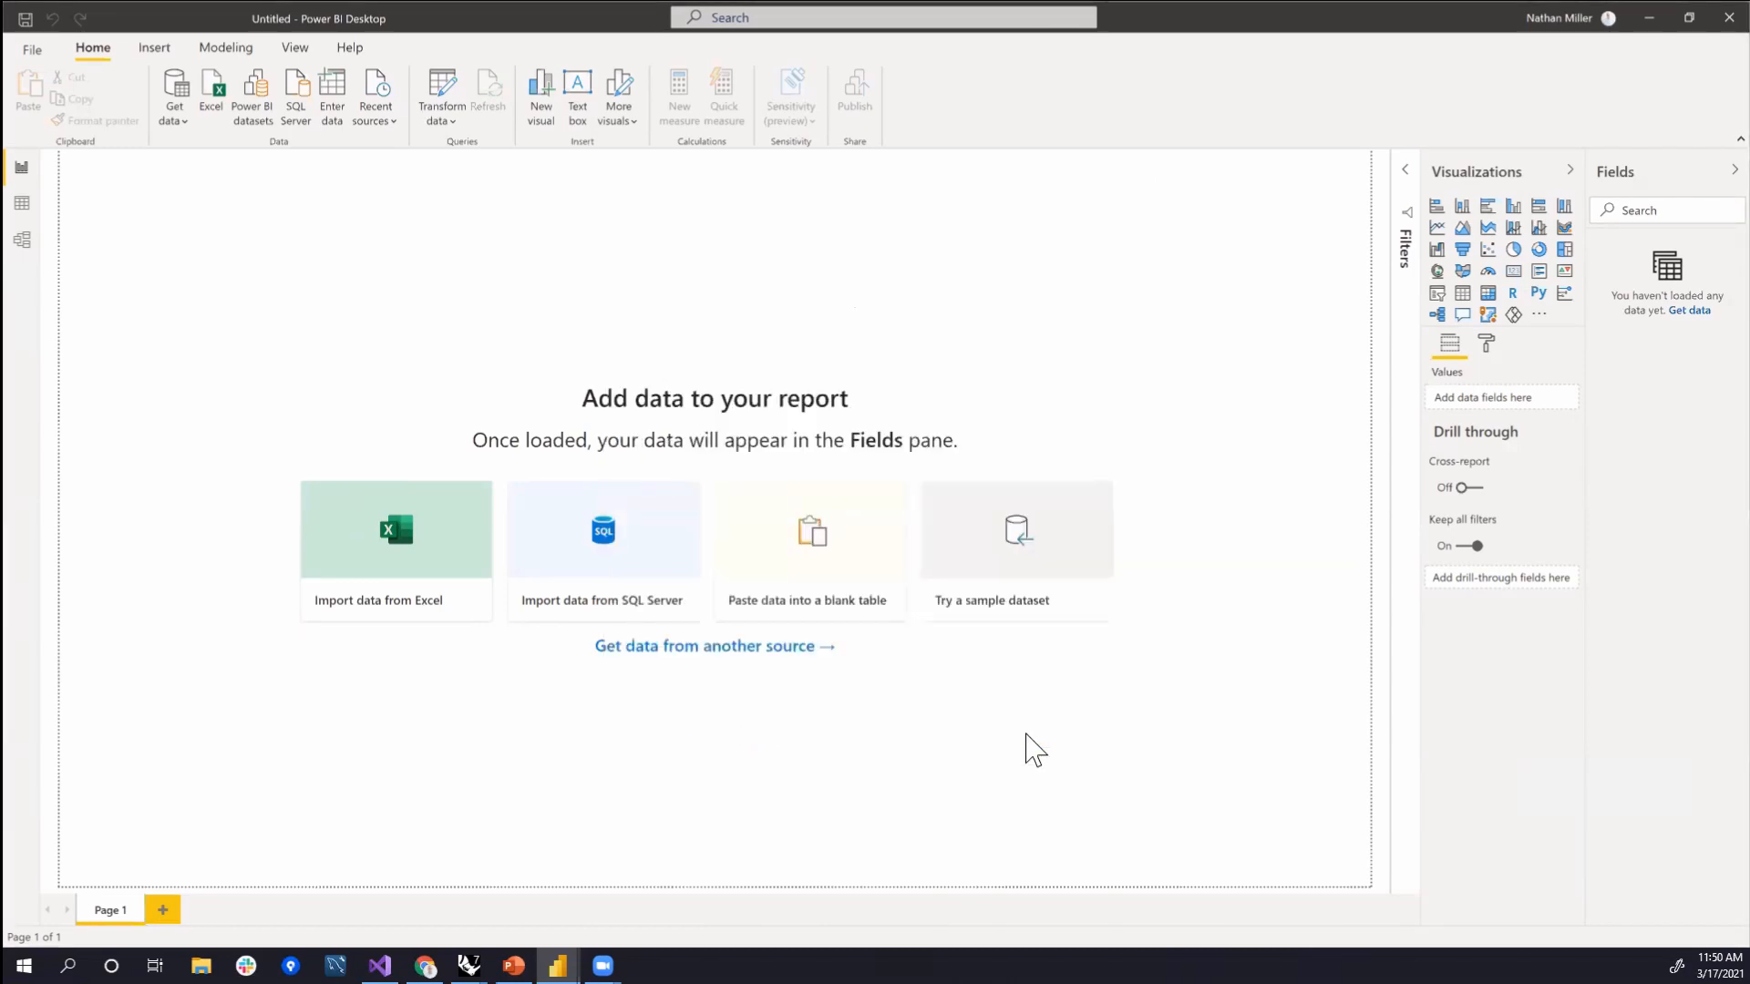
{"action": "left_click", "coordinate": [347, 129]}
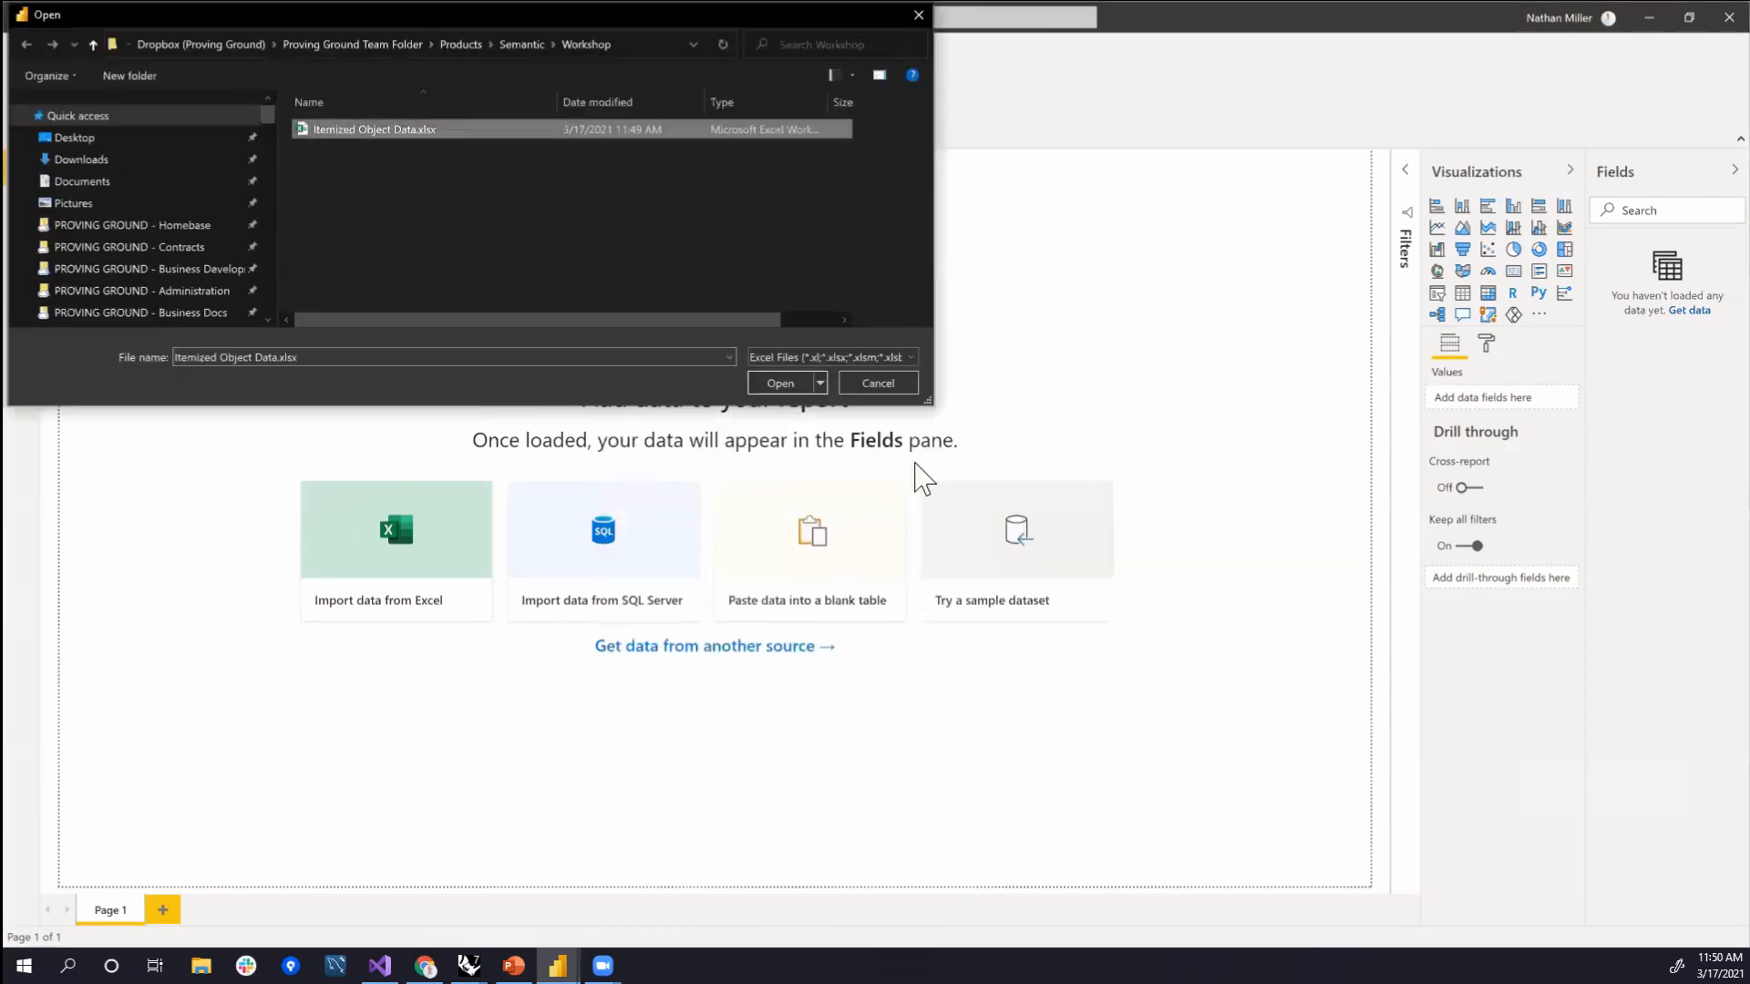
{"action": "left_click", "coordinate": [798, 386]}
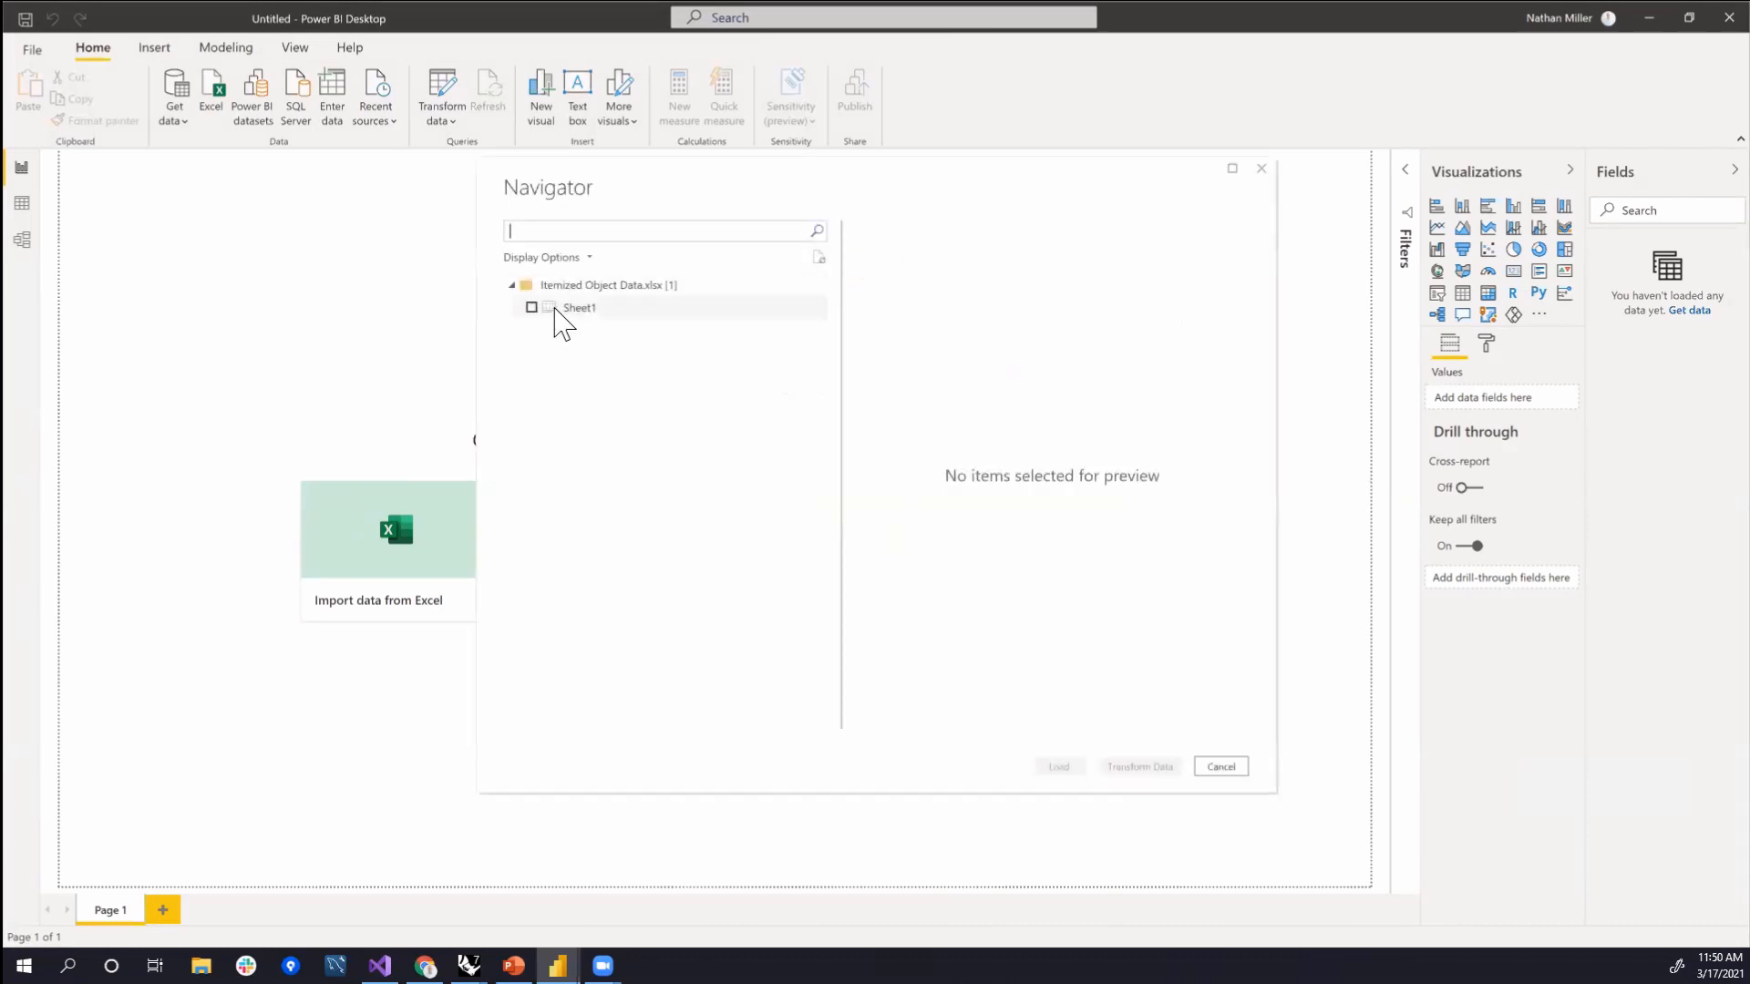
- Select Sheet1 of the workbook, preview its columns, and load it into the report
{"action": "left_click", "coordinate": [531, 307]}
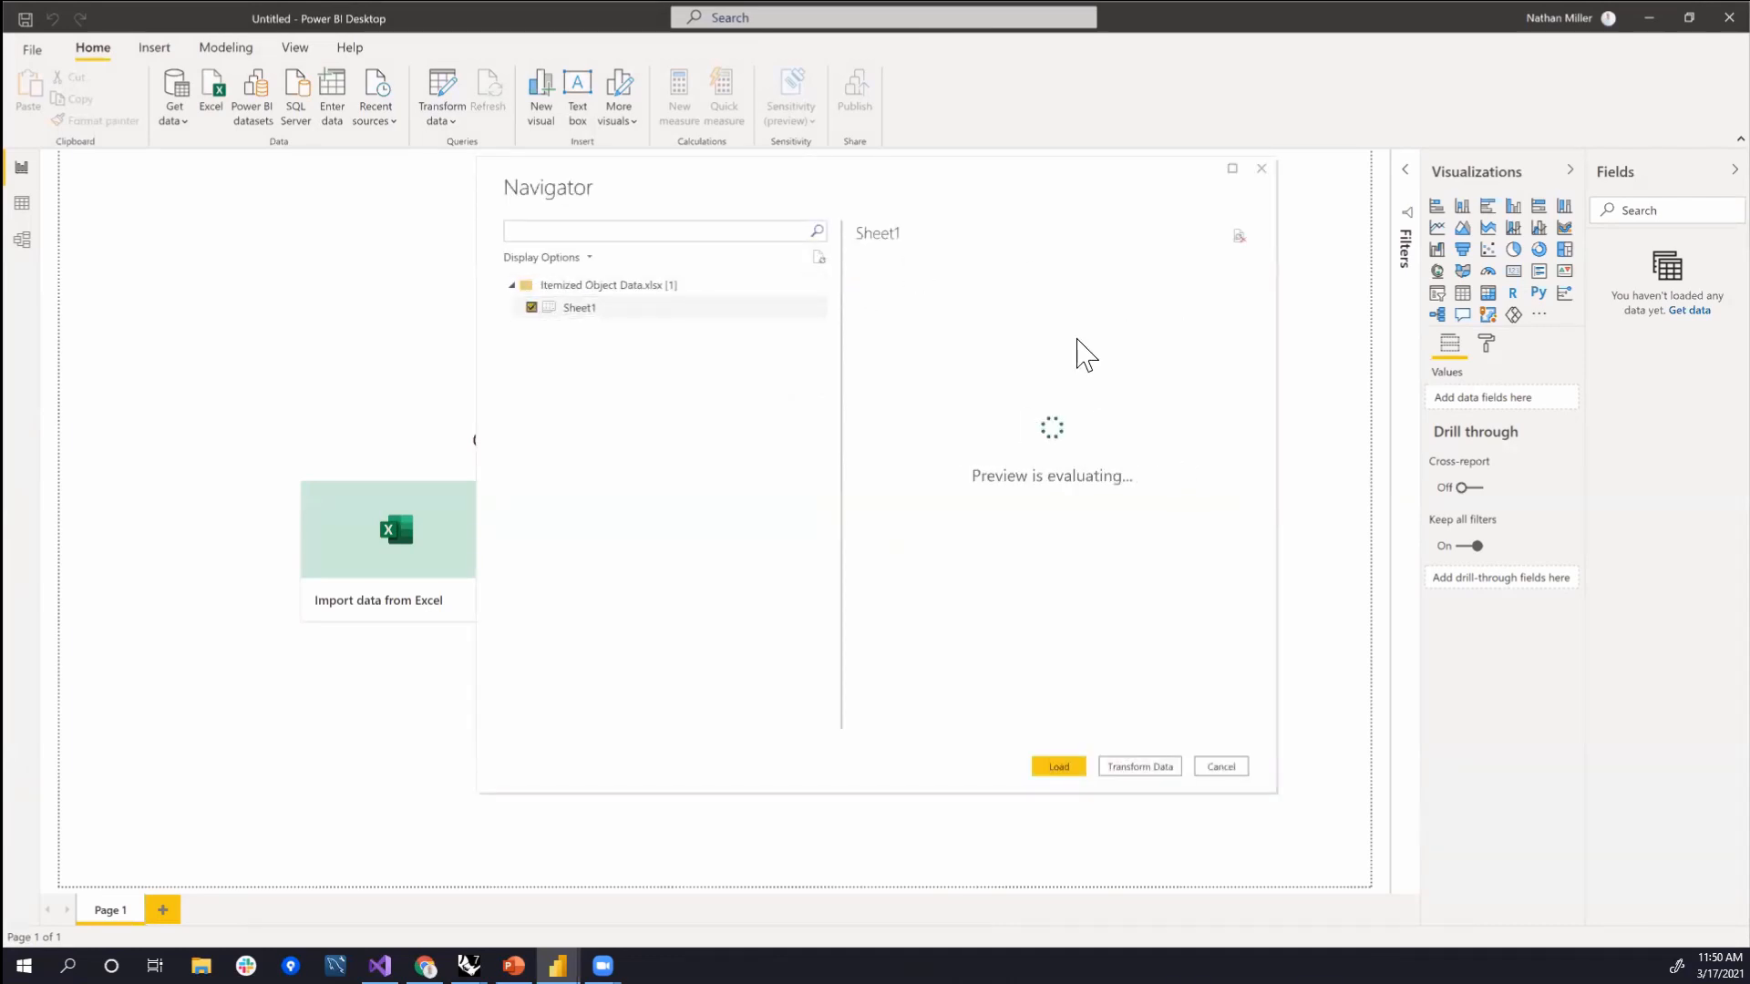
{"action": "mouse_move", "coordinate": [996, 721]}
{"action": "left_mouse_down"}
{"action": "mouse_move", "coordinate": [1215, 762]}
{"action": "mouse_move", "coordinate": [996, 737]}
{"action": "left_mouse_up"}
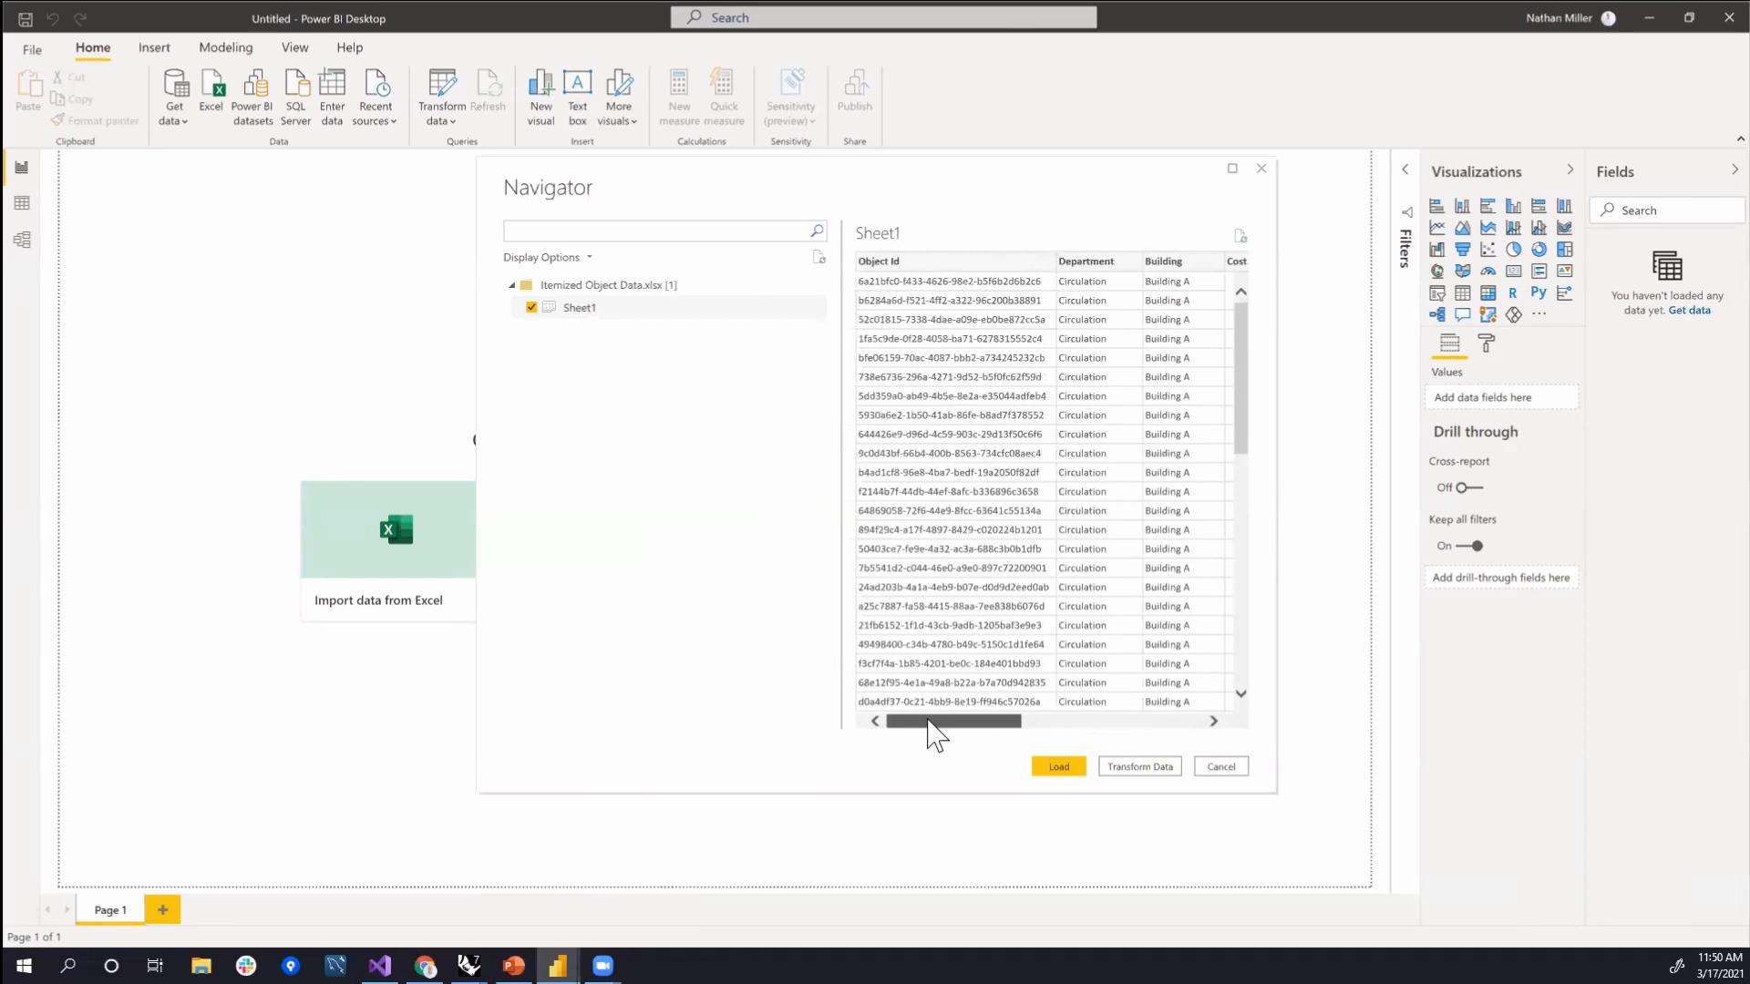
{"action": "left_click", "coordinate": [1055, 767]}
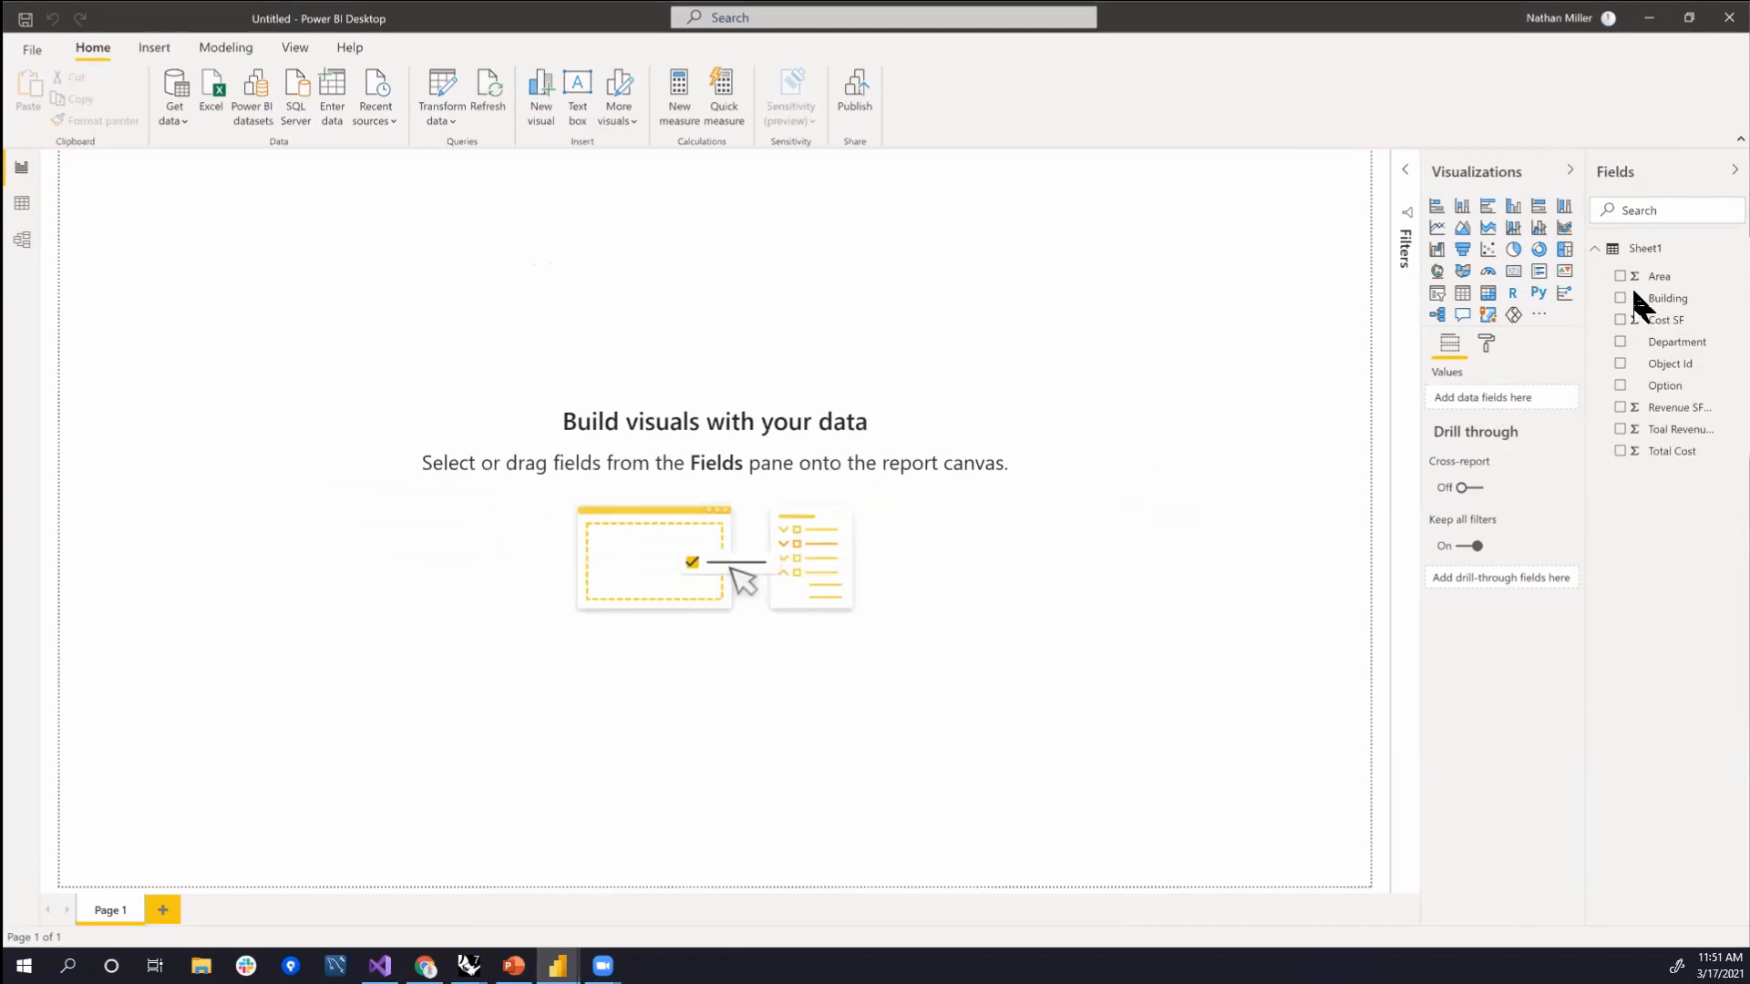
{"action": "left_click", "coordinate": [1595, 248]}
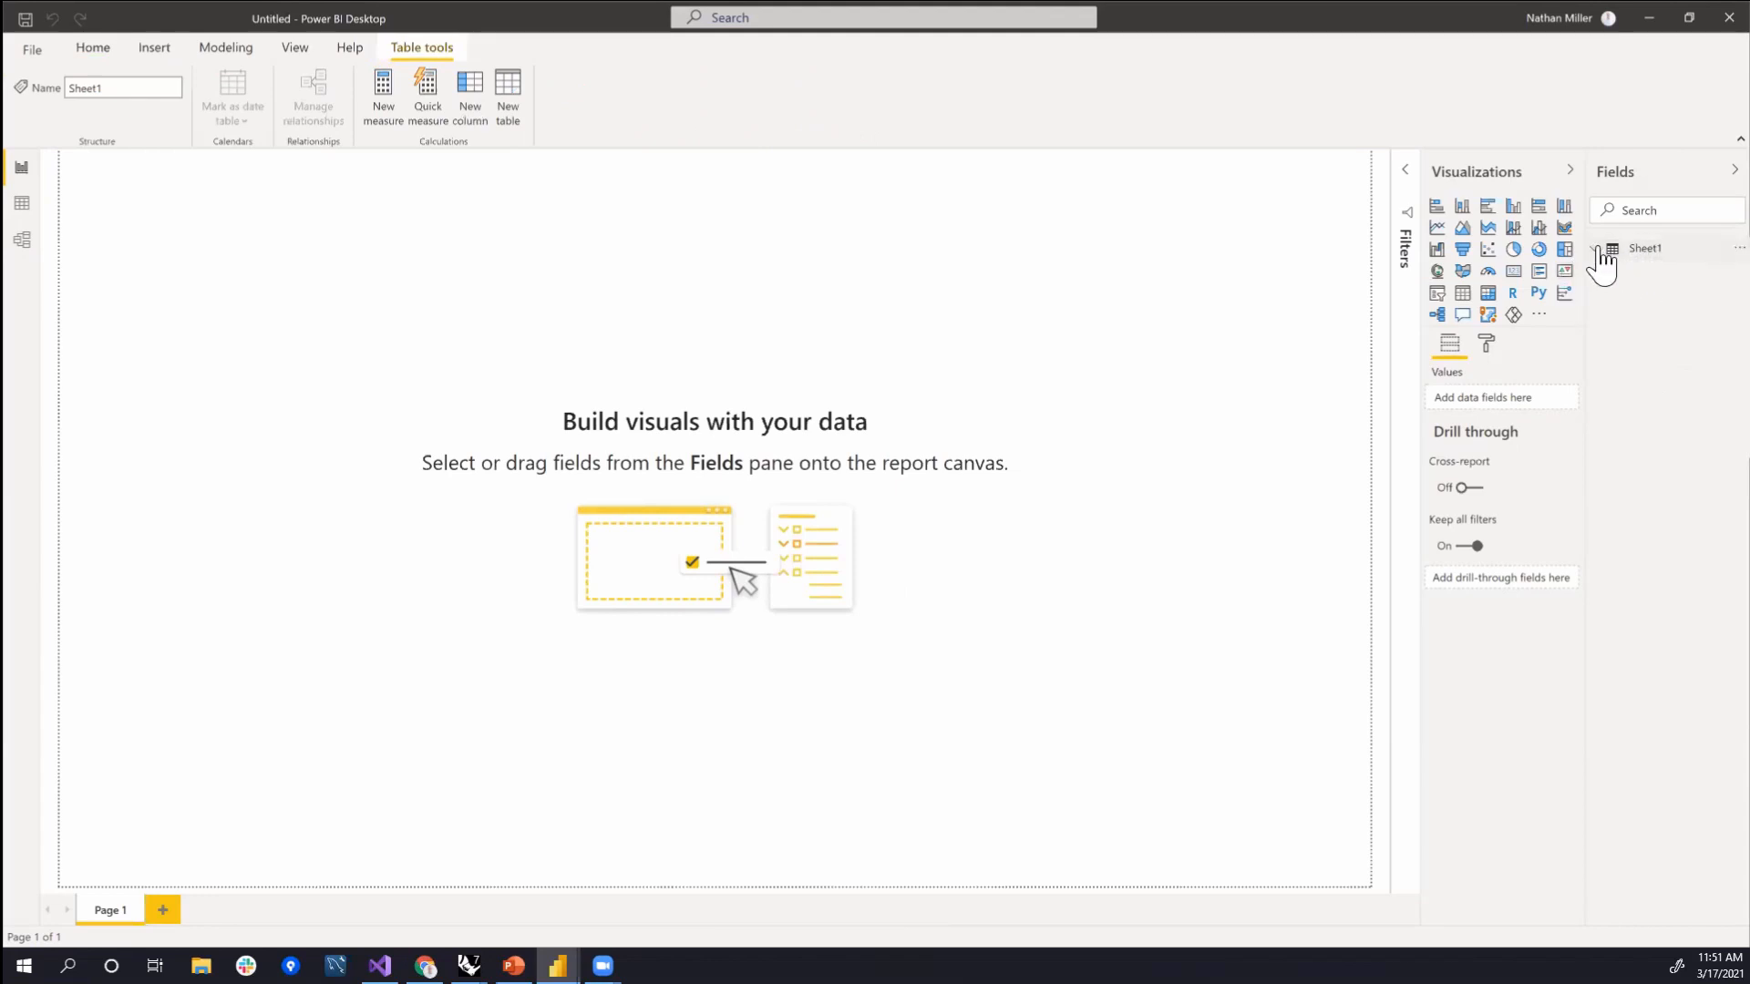
{"action": "left_click", "coordinate": [1597, 253]}
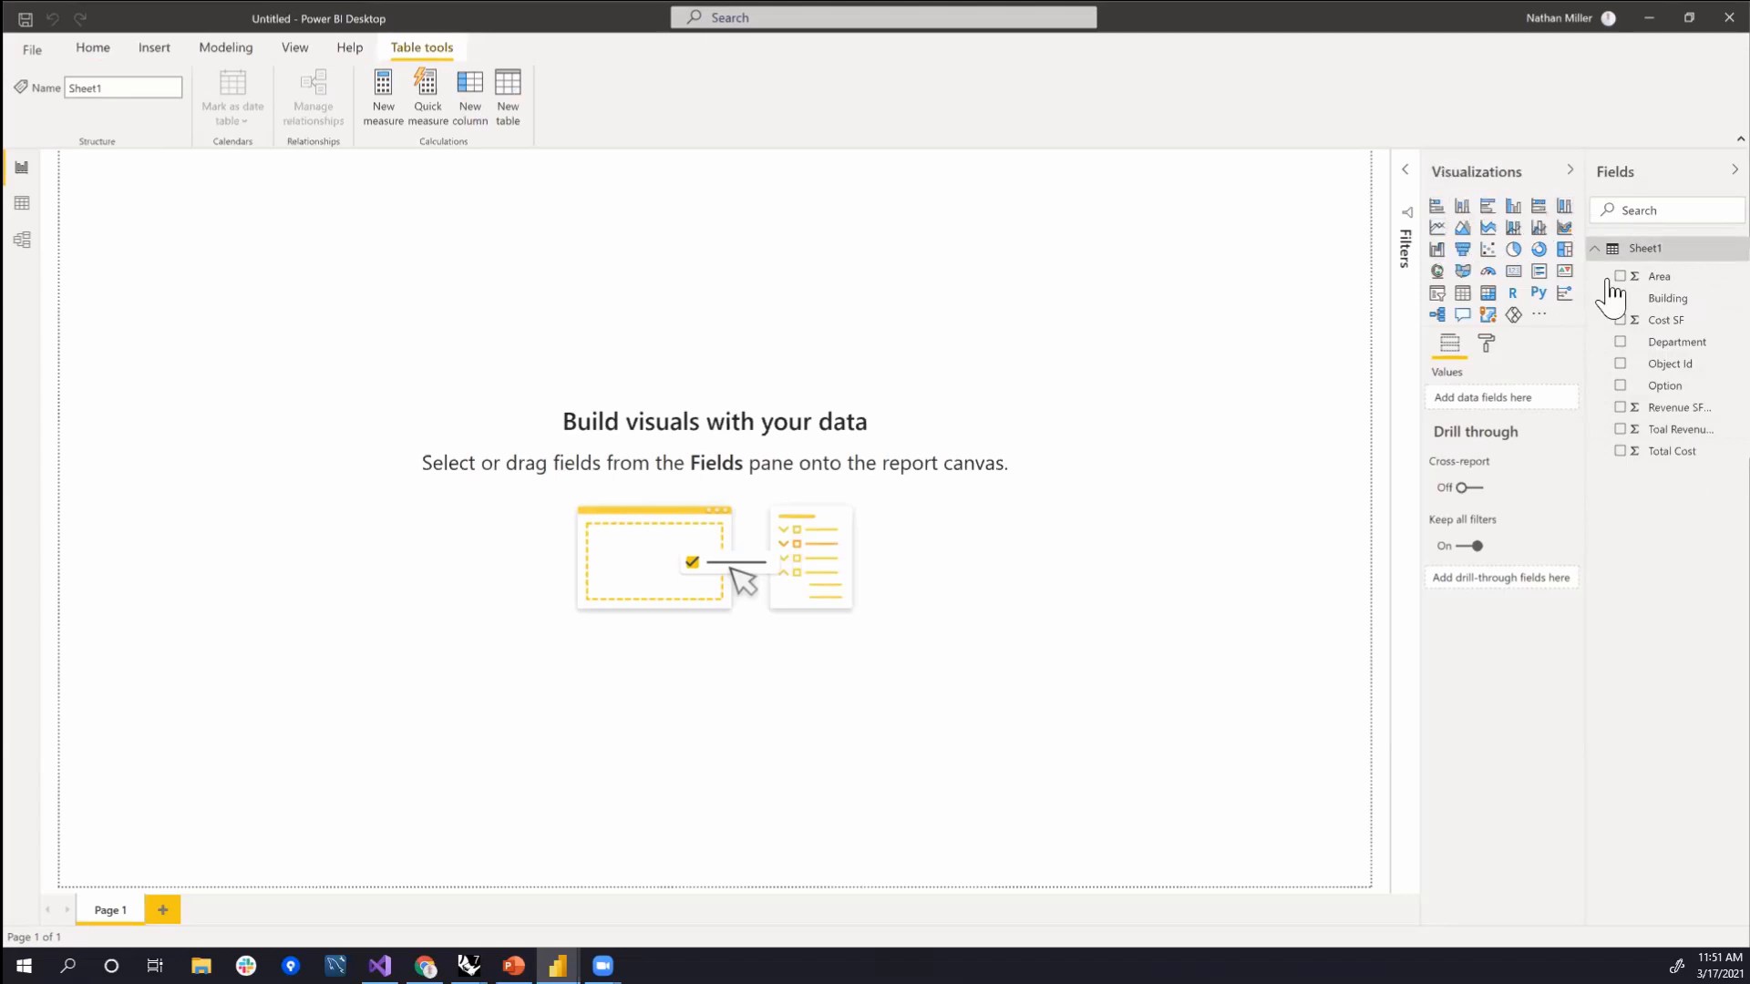
- Create an enlarged stacked bar chart near the page's upper-left corner, with Area as its values and Option on its axis
{"action": "left_click", "coordinate": [1437, 208]}
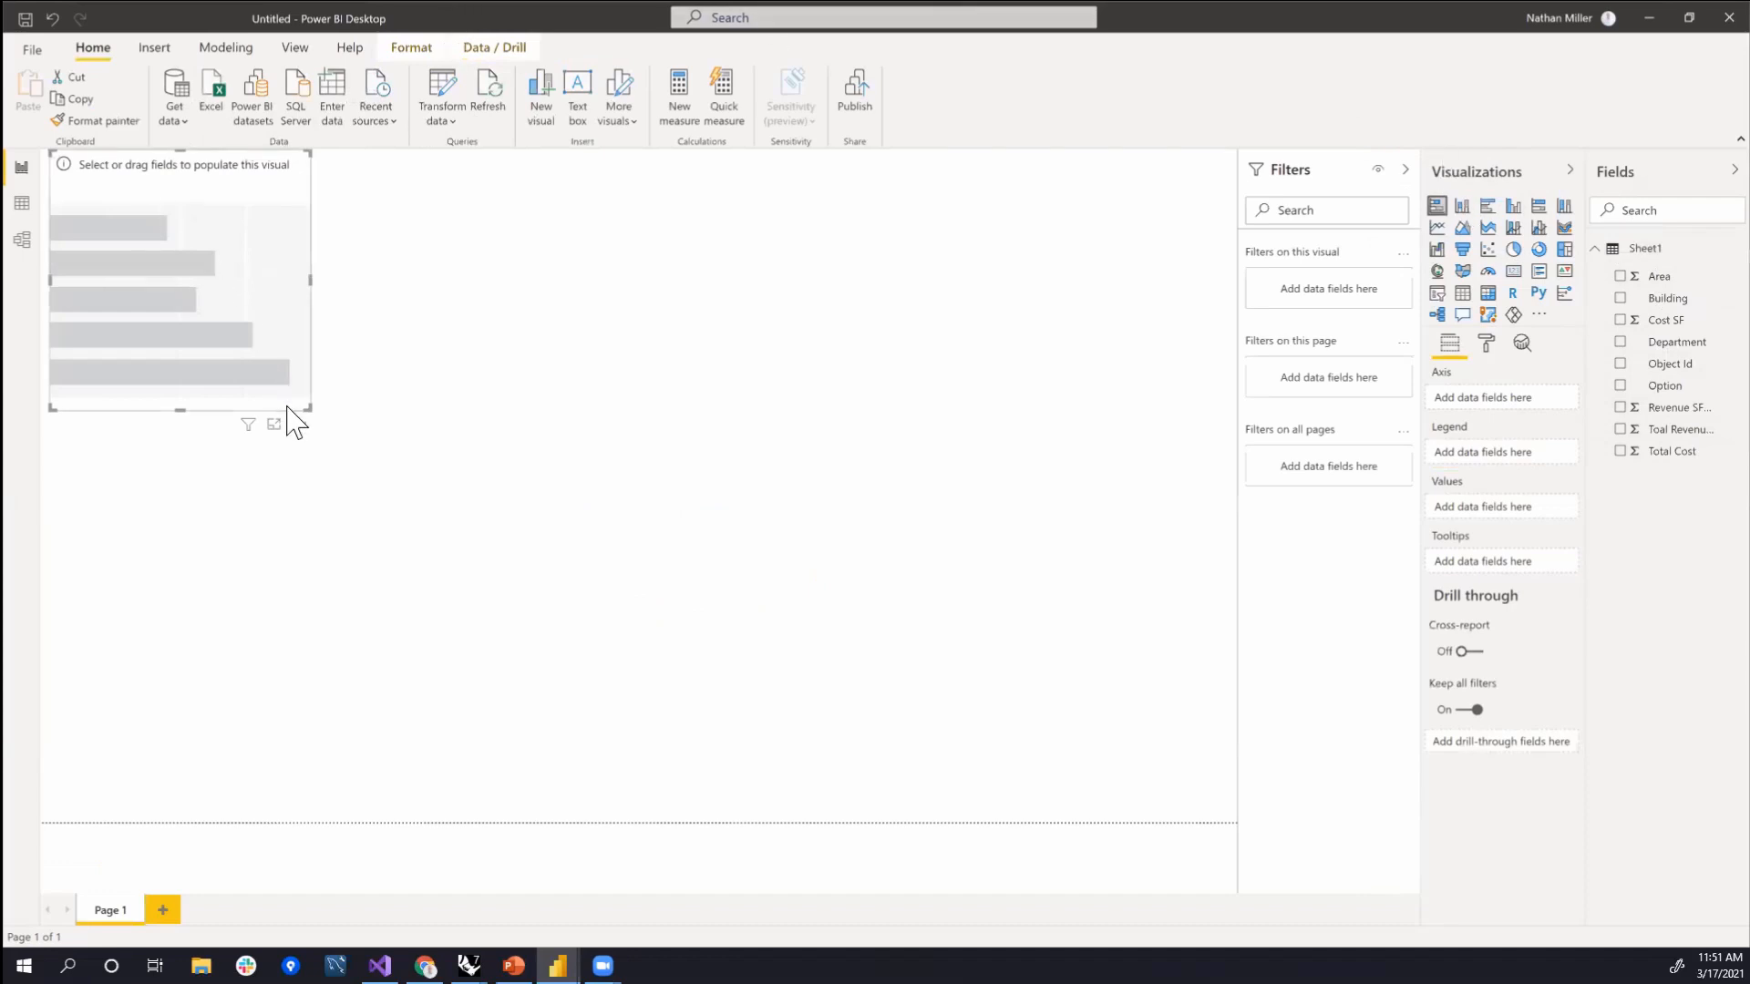
{"action": "left_click_drag", "start_coordinate": [309, 408], "coordinate": [380, 526]}
{"action": "mouse_move", "coordinate": [129, 195]}
{"action": "left_mouse_down"}
{"action": "mouse_move", "coordinate": [183, 218]}
{"action": "mouse_move", "coordinate": [154, 191]}
{"action": "left_mouse_up"}
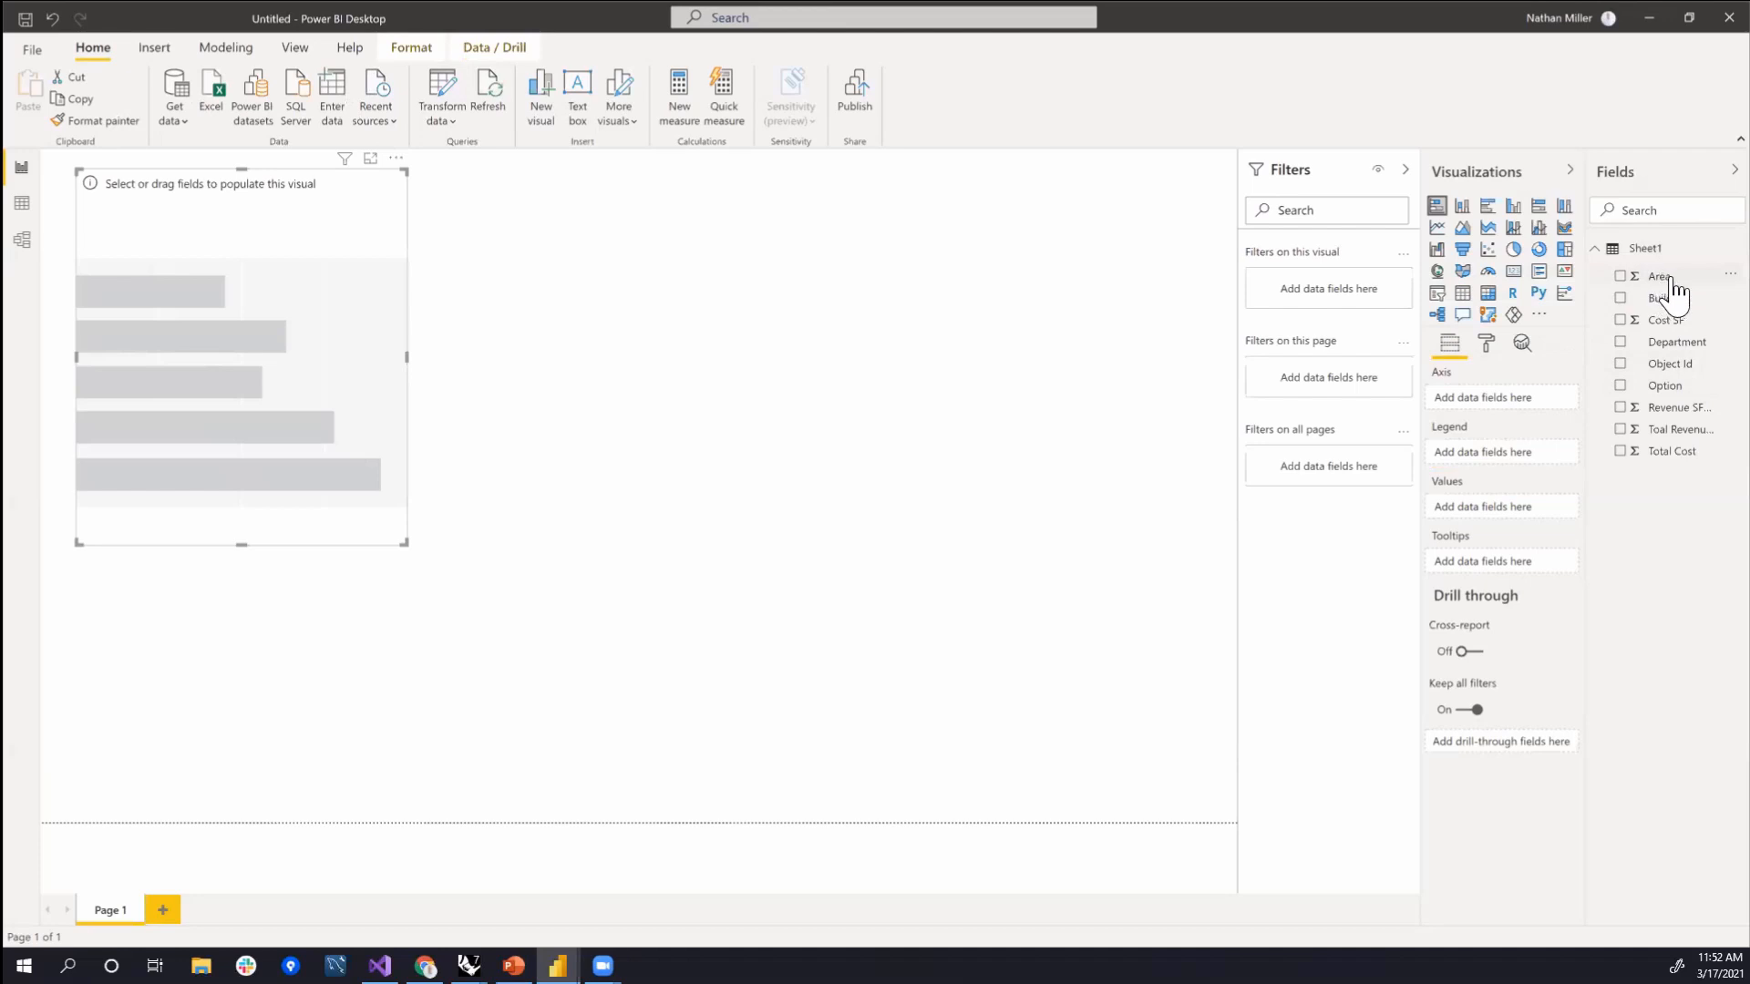
{"action": "left_click_drag", "start_coordinate": [1671, 285], "coordinate": [1566, 547]}
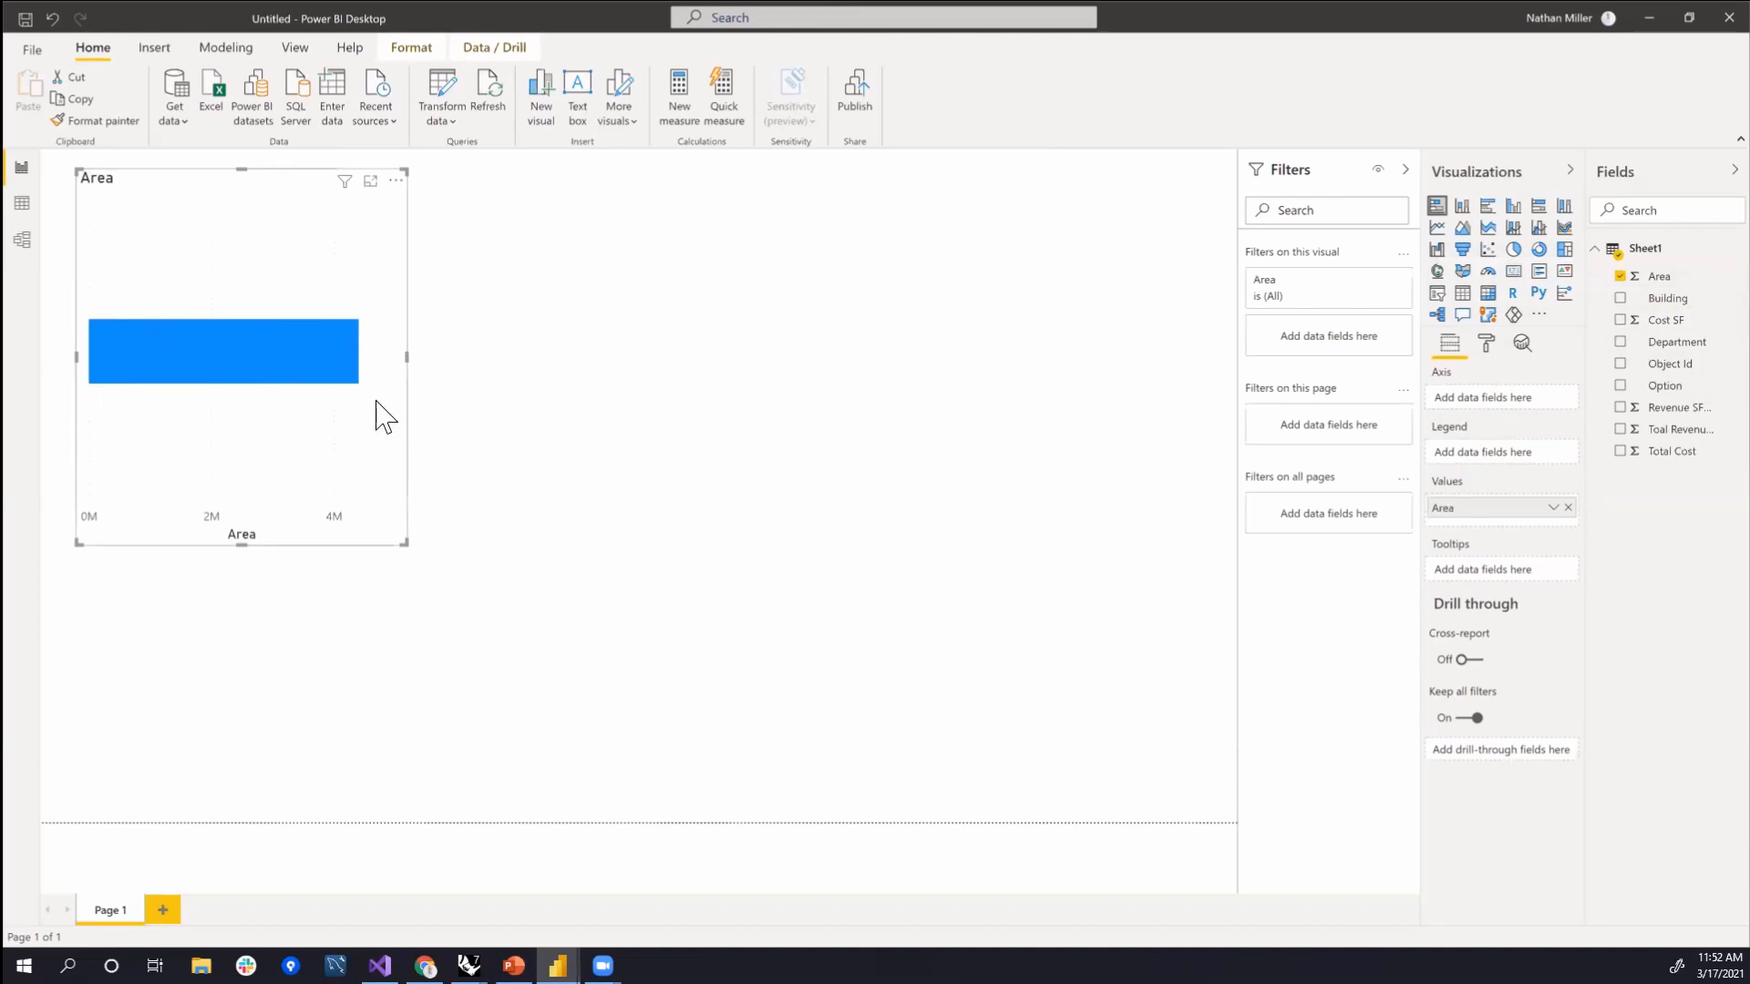
{"action": "left_click_drag", "start_coordinate": [441, 447], "coordinate": [314, 476]}
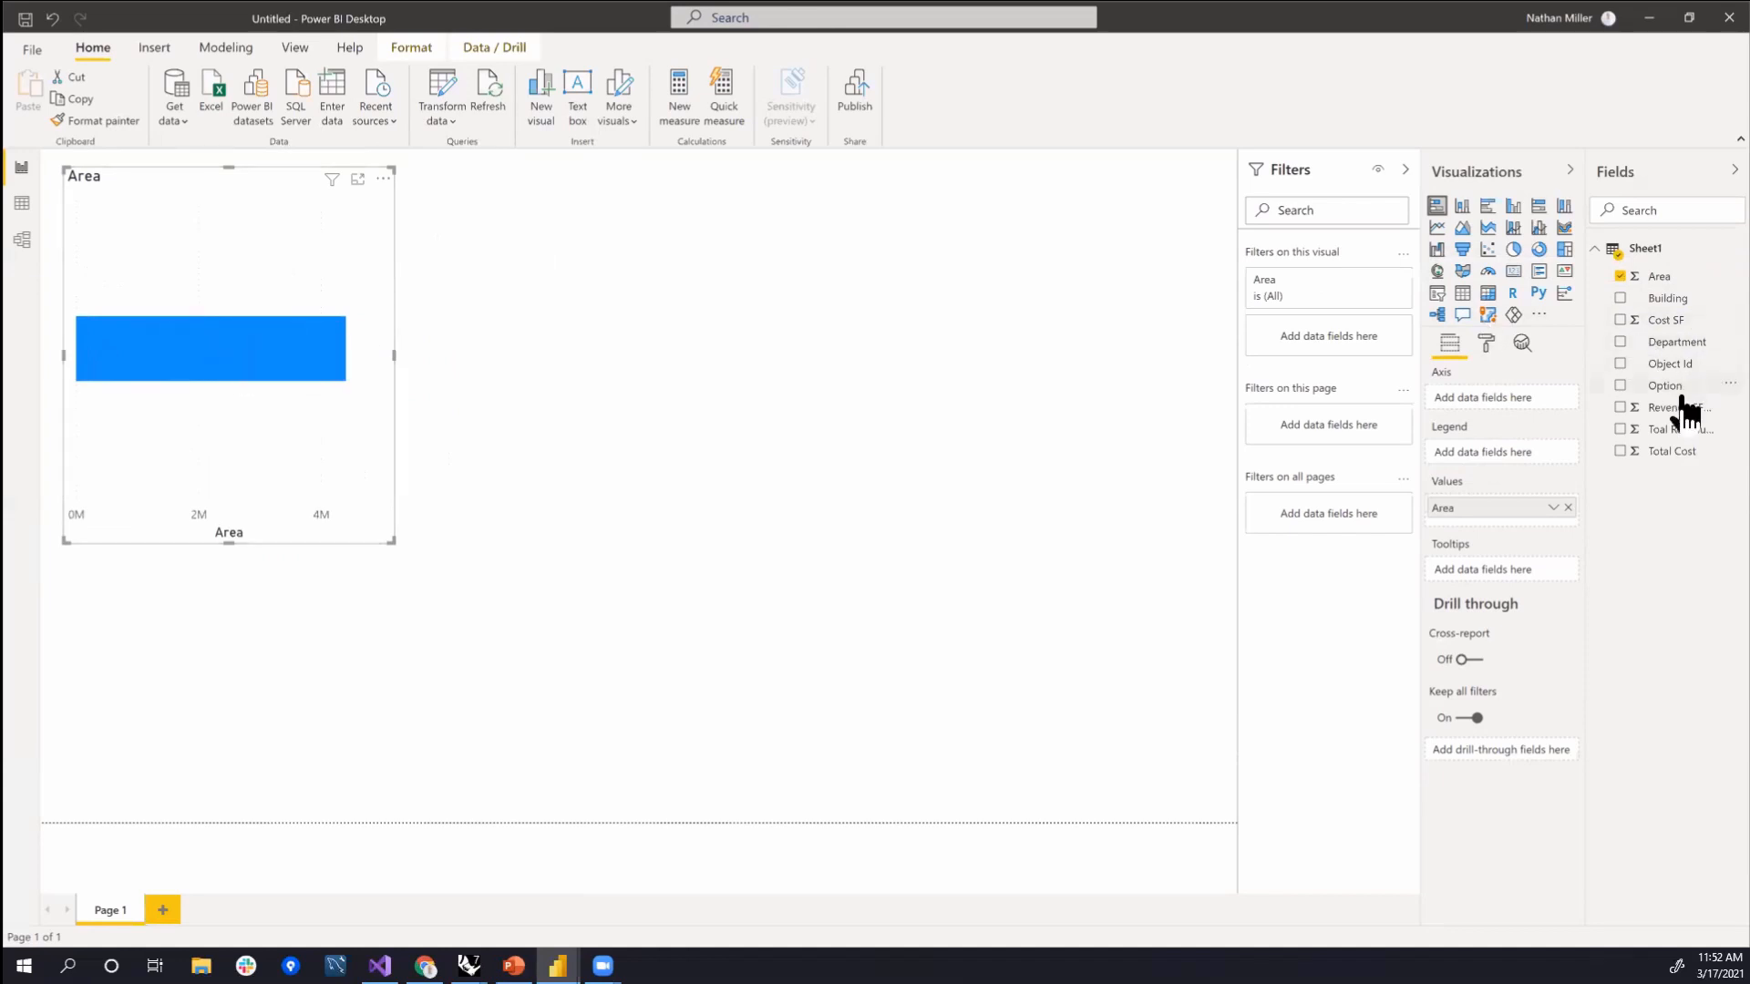
{"action": "left_click_drag", "start_coordinate": [1673, 390], "coordinate": [1515, 416]}
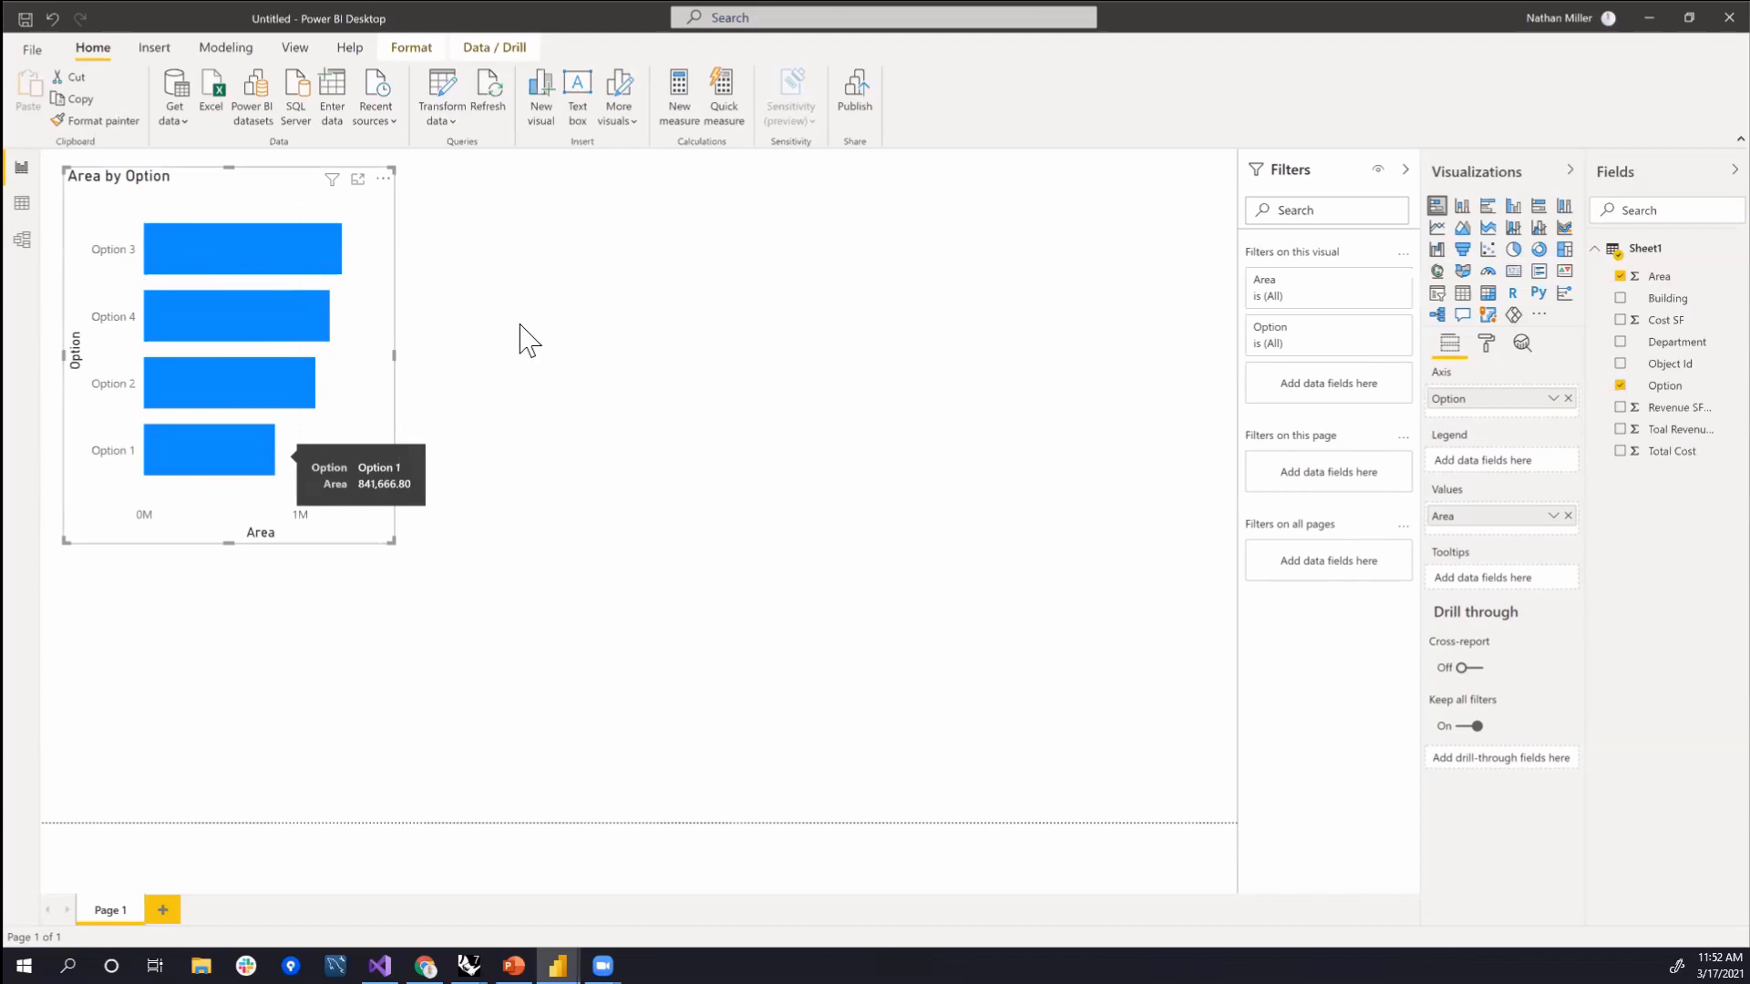
- Turn on the Area by Option chart's data labels, and shrink and nudge it toward the page's upper-left corner
{"action": "left_click", "coordinate": [1491, 347]}
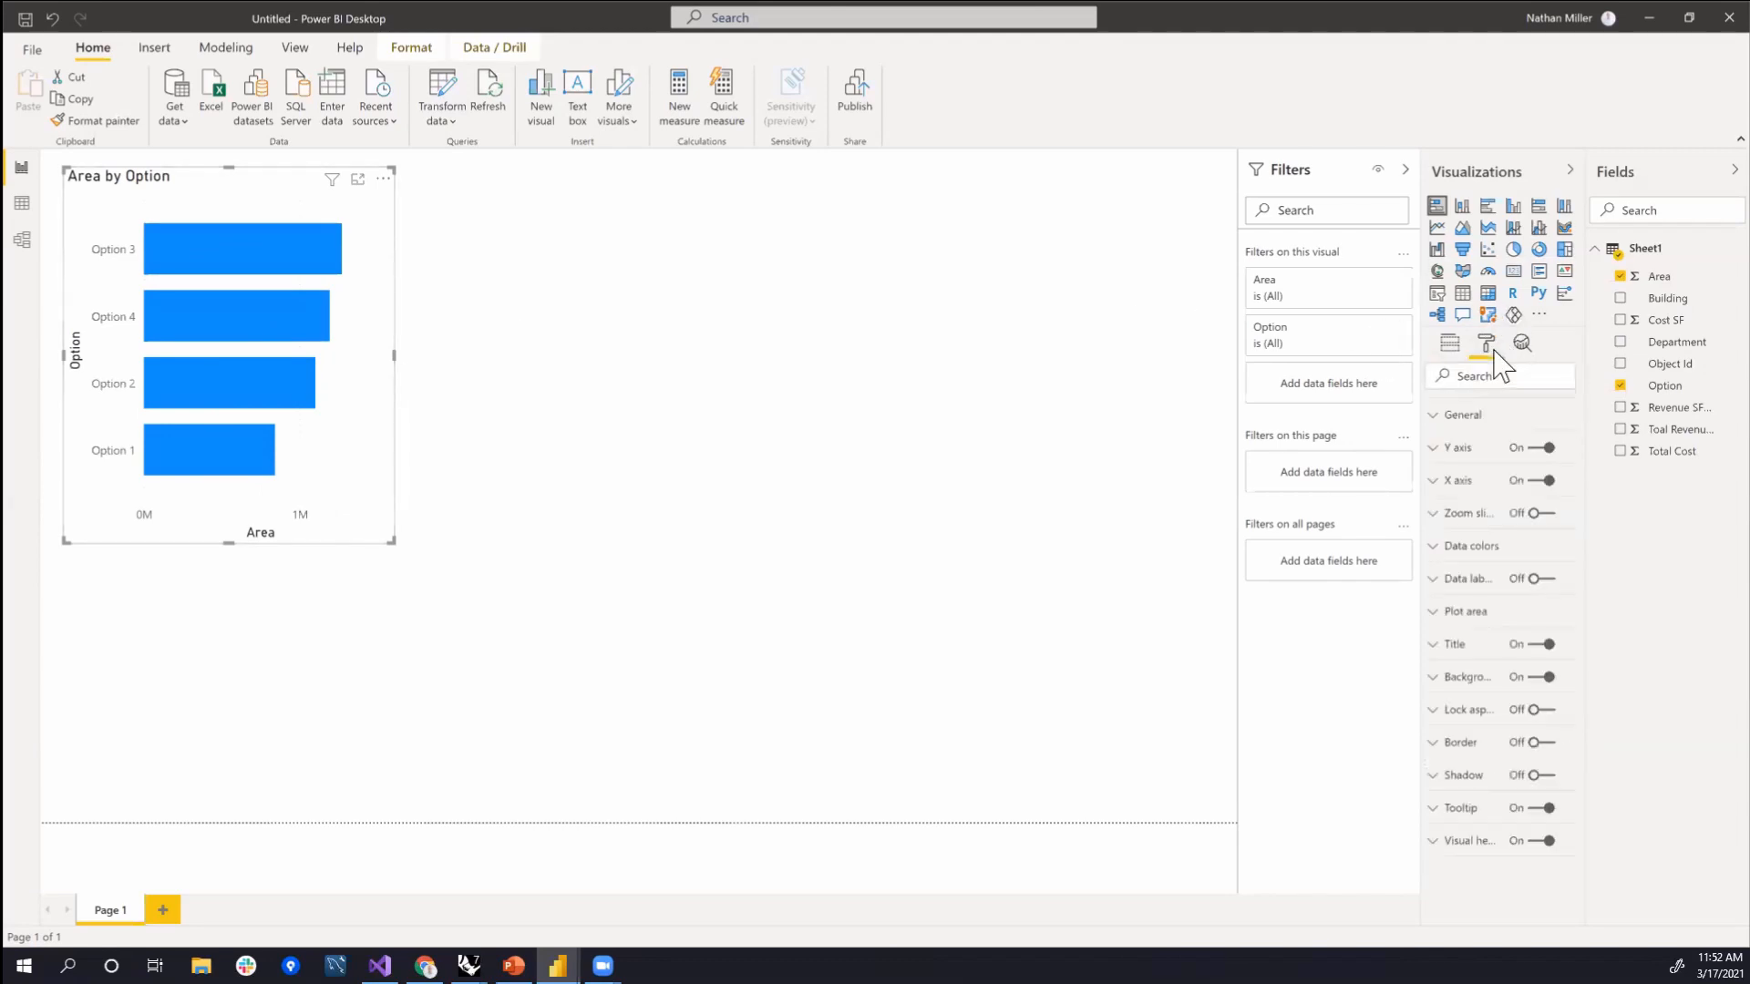
{"action": "left_click", "coordinate": [1538, 580]}
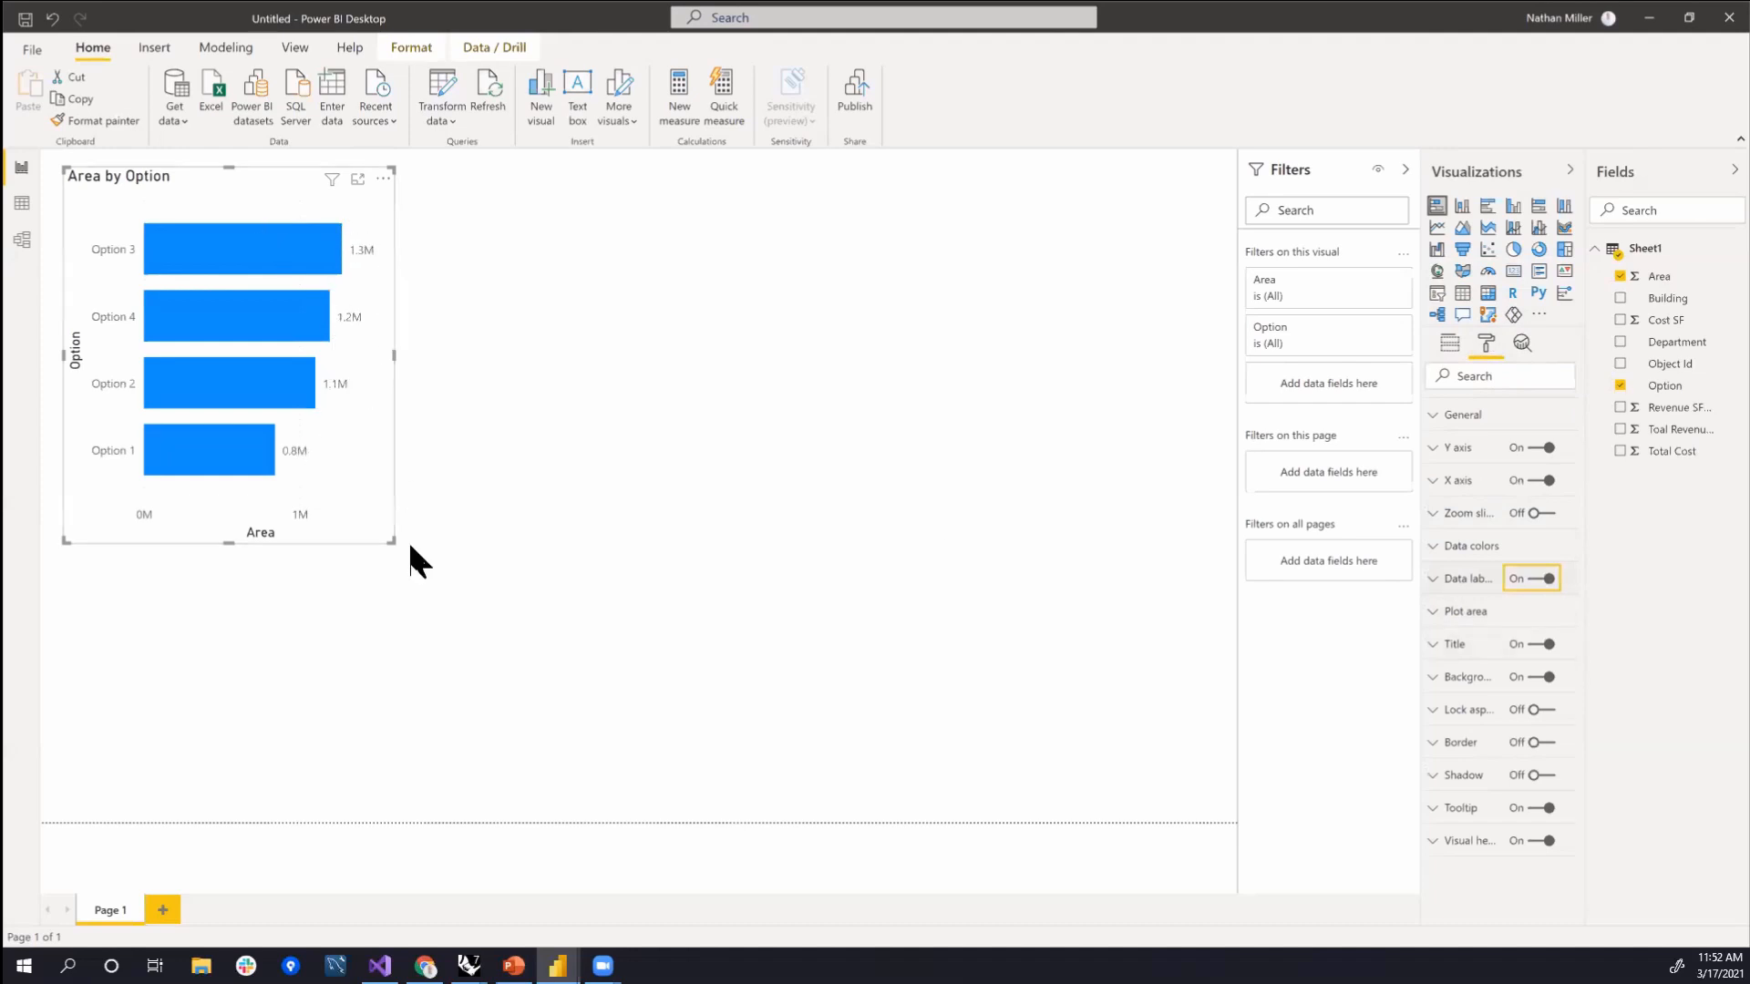
{"action": "left_click_drag", "start_coordinate": [342, 489], "coordinate": [347, 498]}
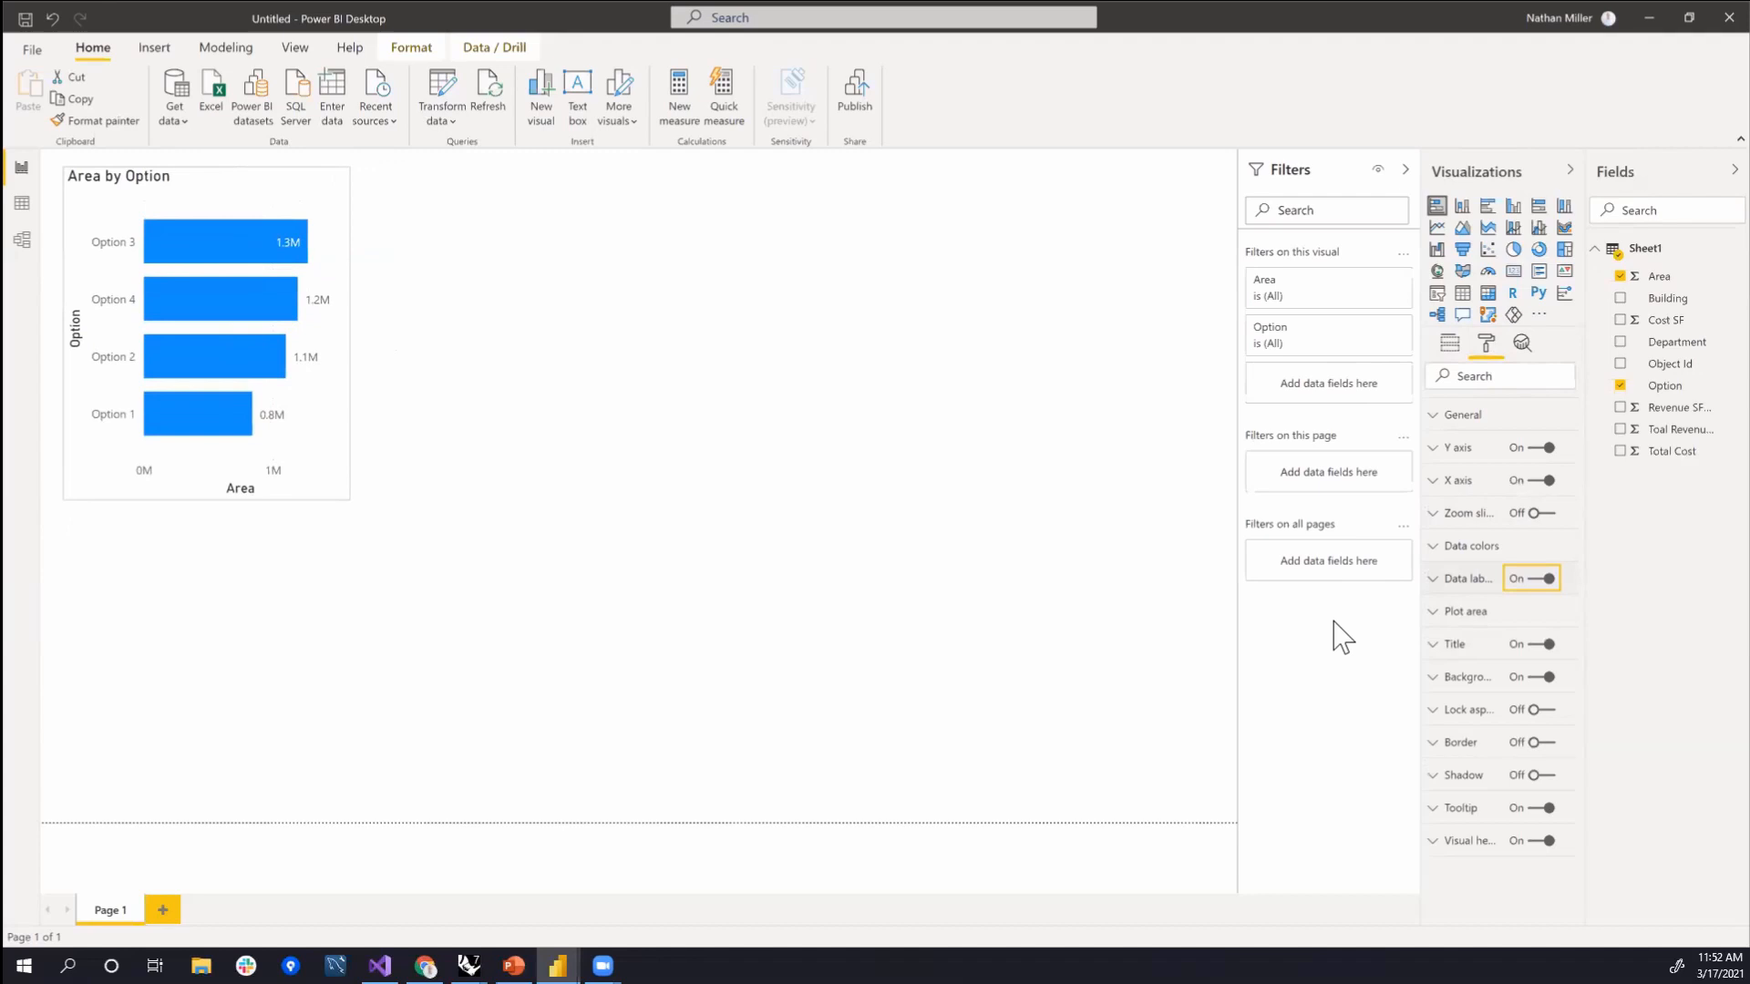
{"action": "left_click", "coordinate": [1449, 547]}
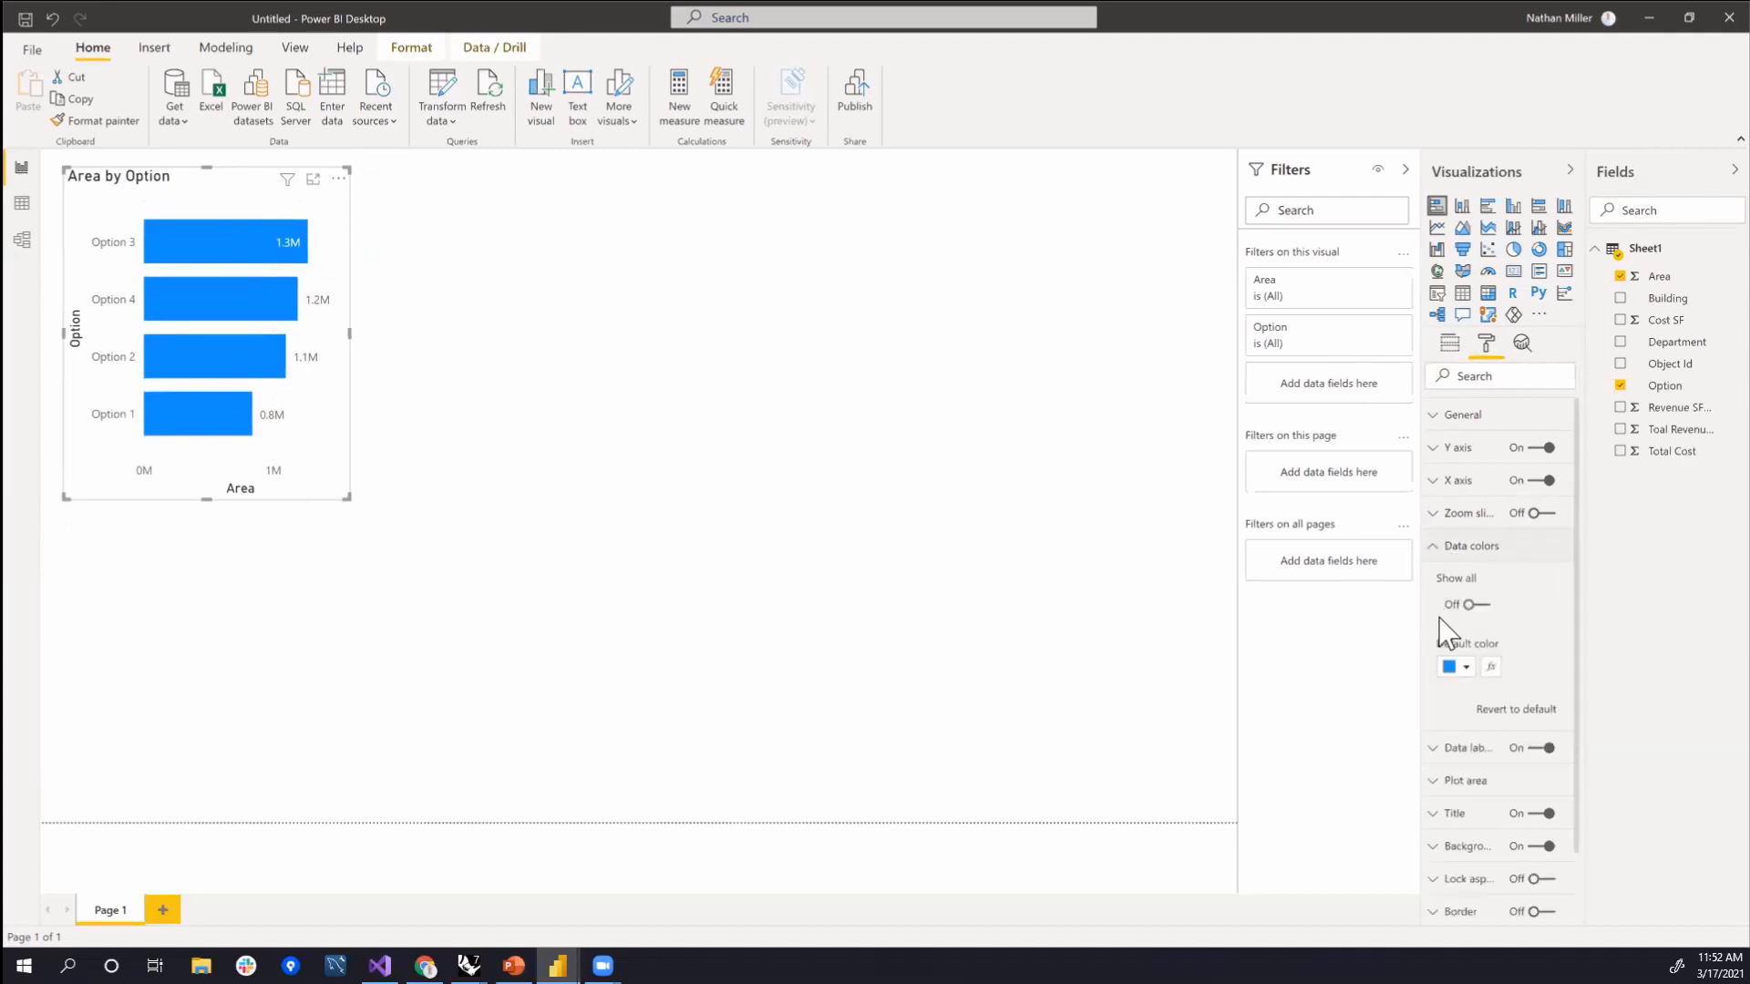
{"action": "left_click", "coordinate": [1449, 547]}
{"action": "left_click", "coordinate": [109, 157]}
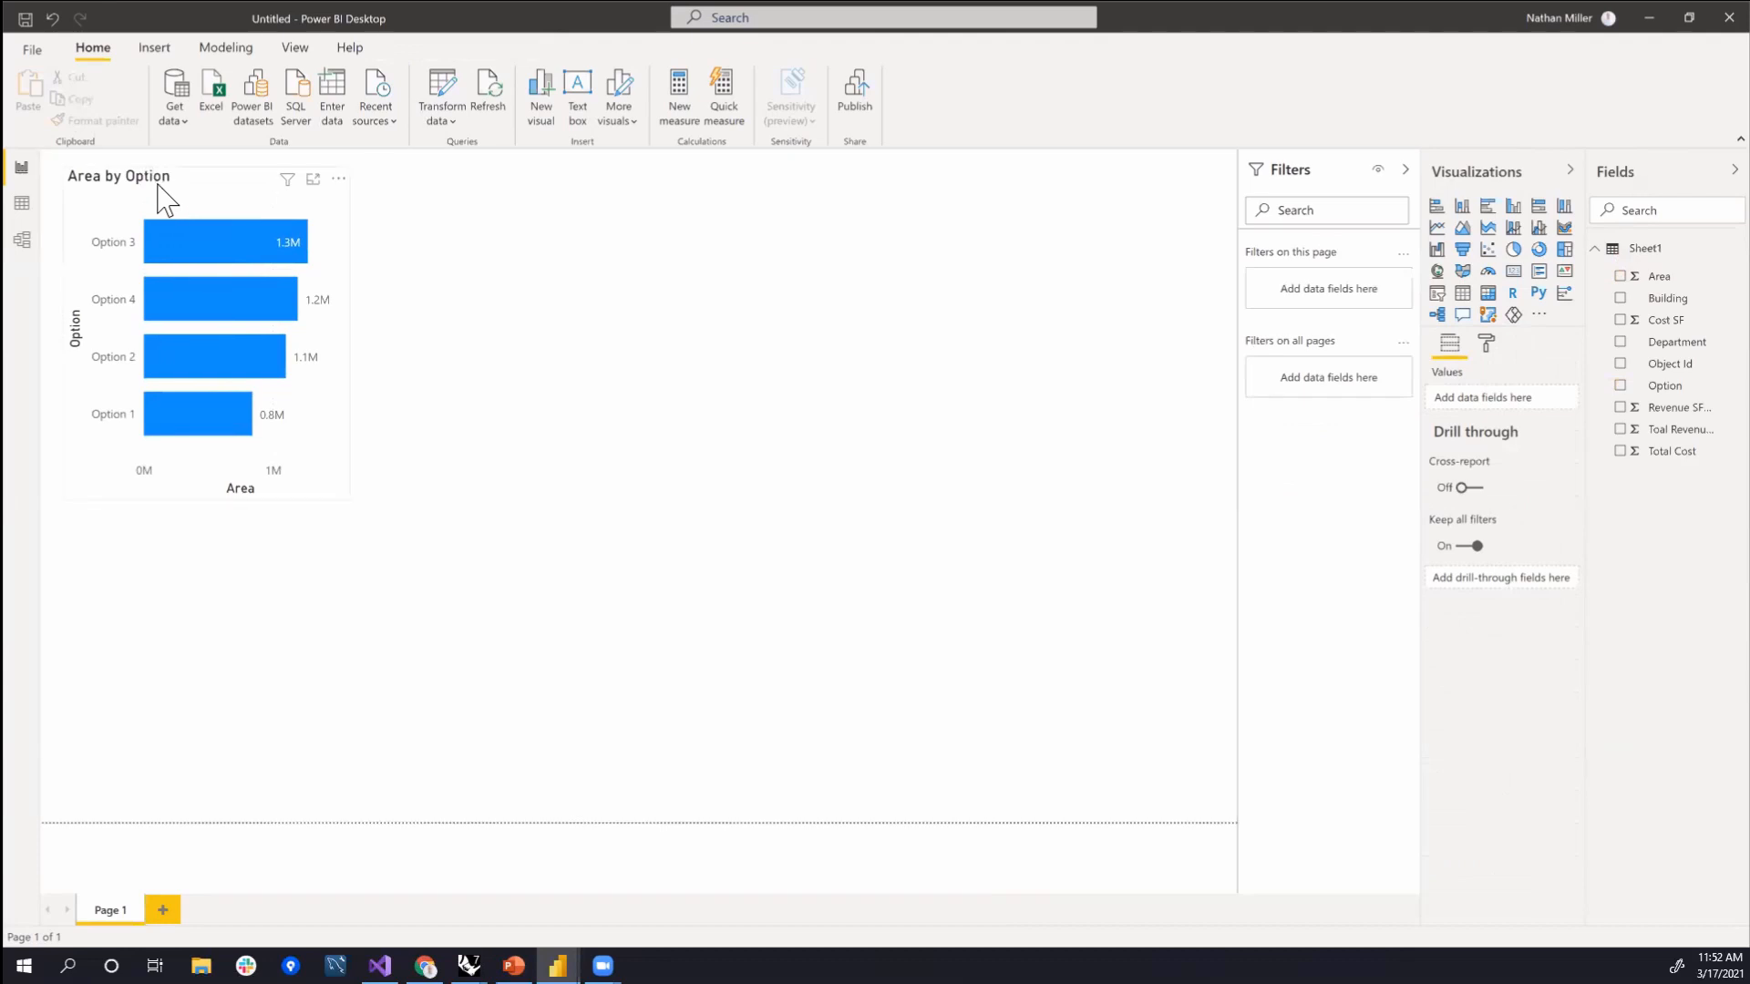
{"action": "left_click", "coordinate": [164, 194]}
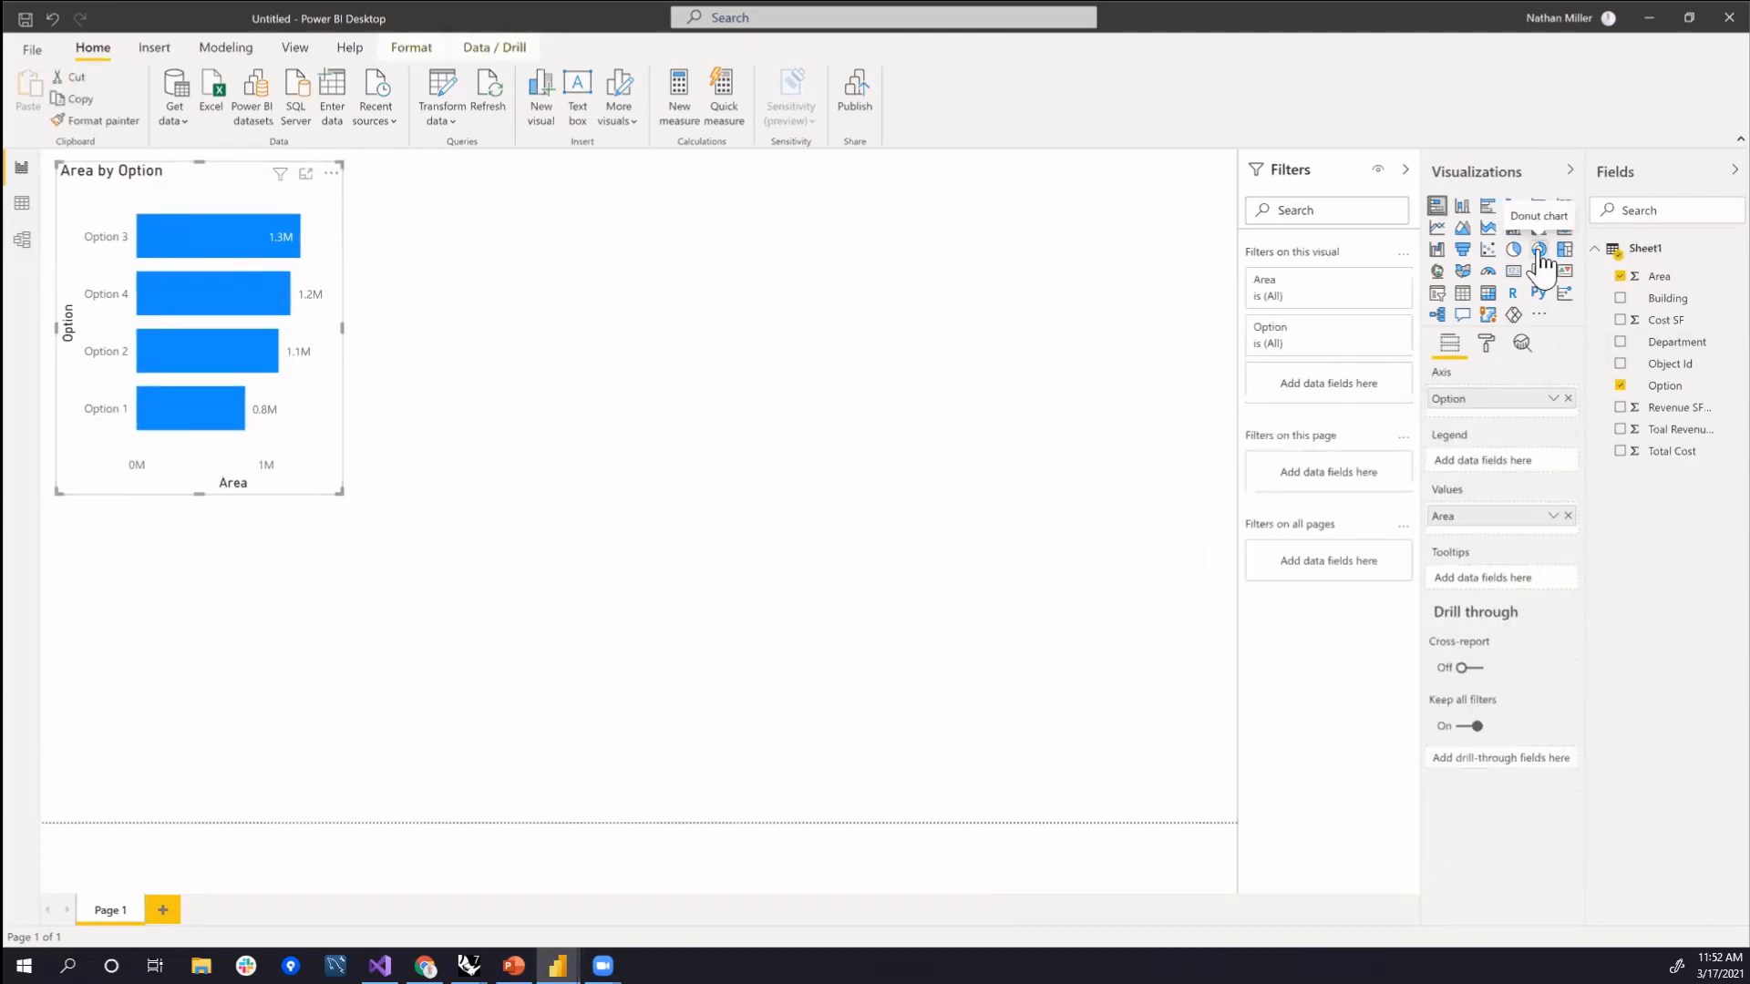
- Add a donut chart beside the bar chart with Total Cost as values and Option as legend, and widen it
{"action": "left_click", "coordinate": [1048, 293]}
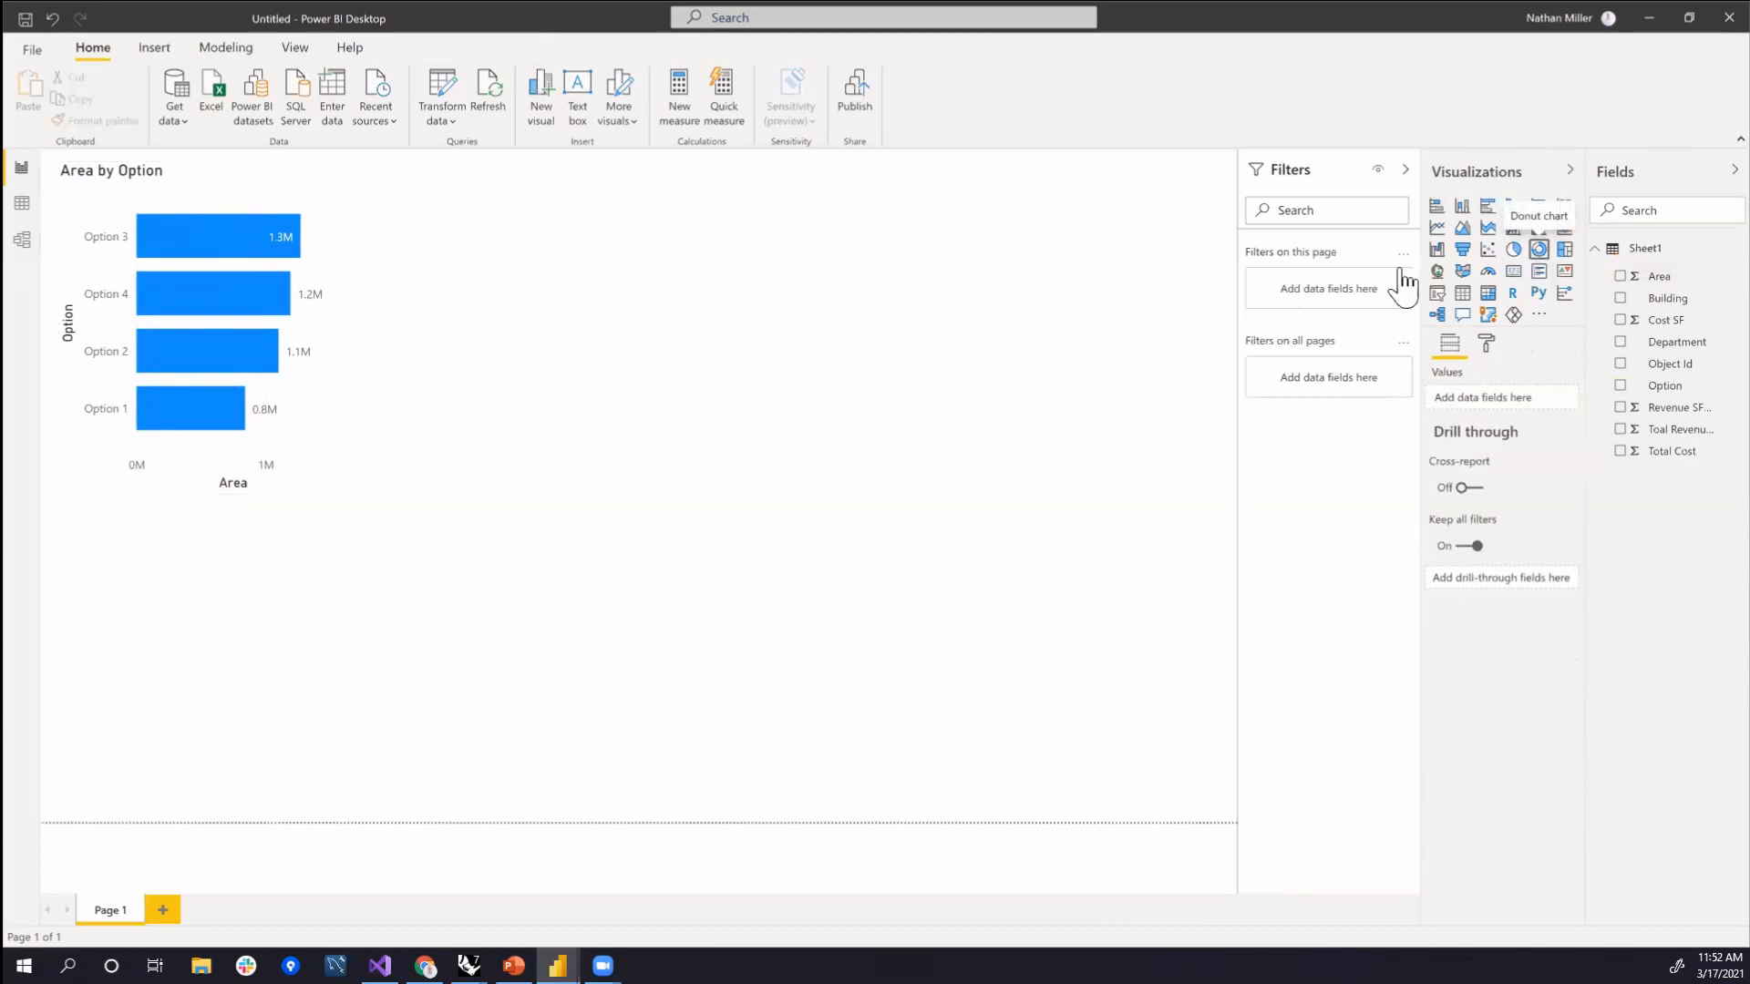
{"action": "left_click_drag", "start_coordinate": [296, 512], "coordinate": [605, 185]}
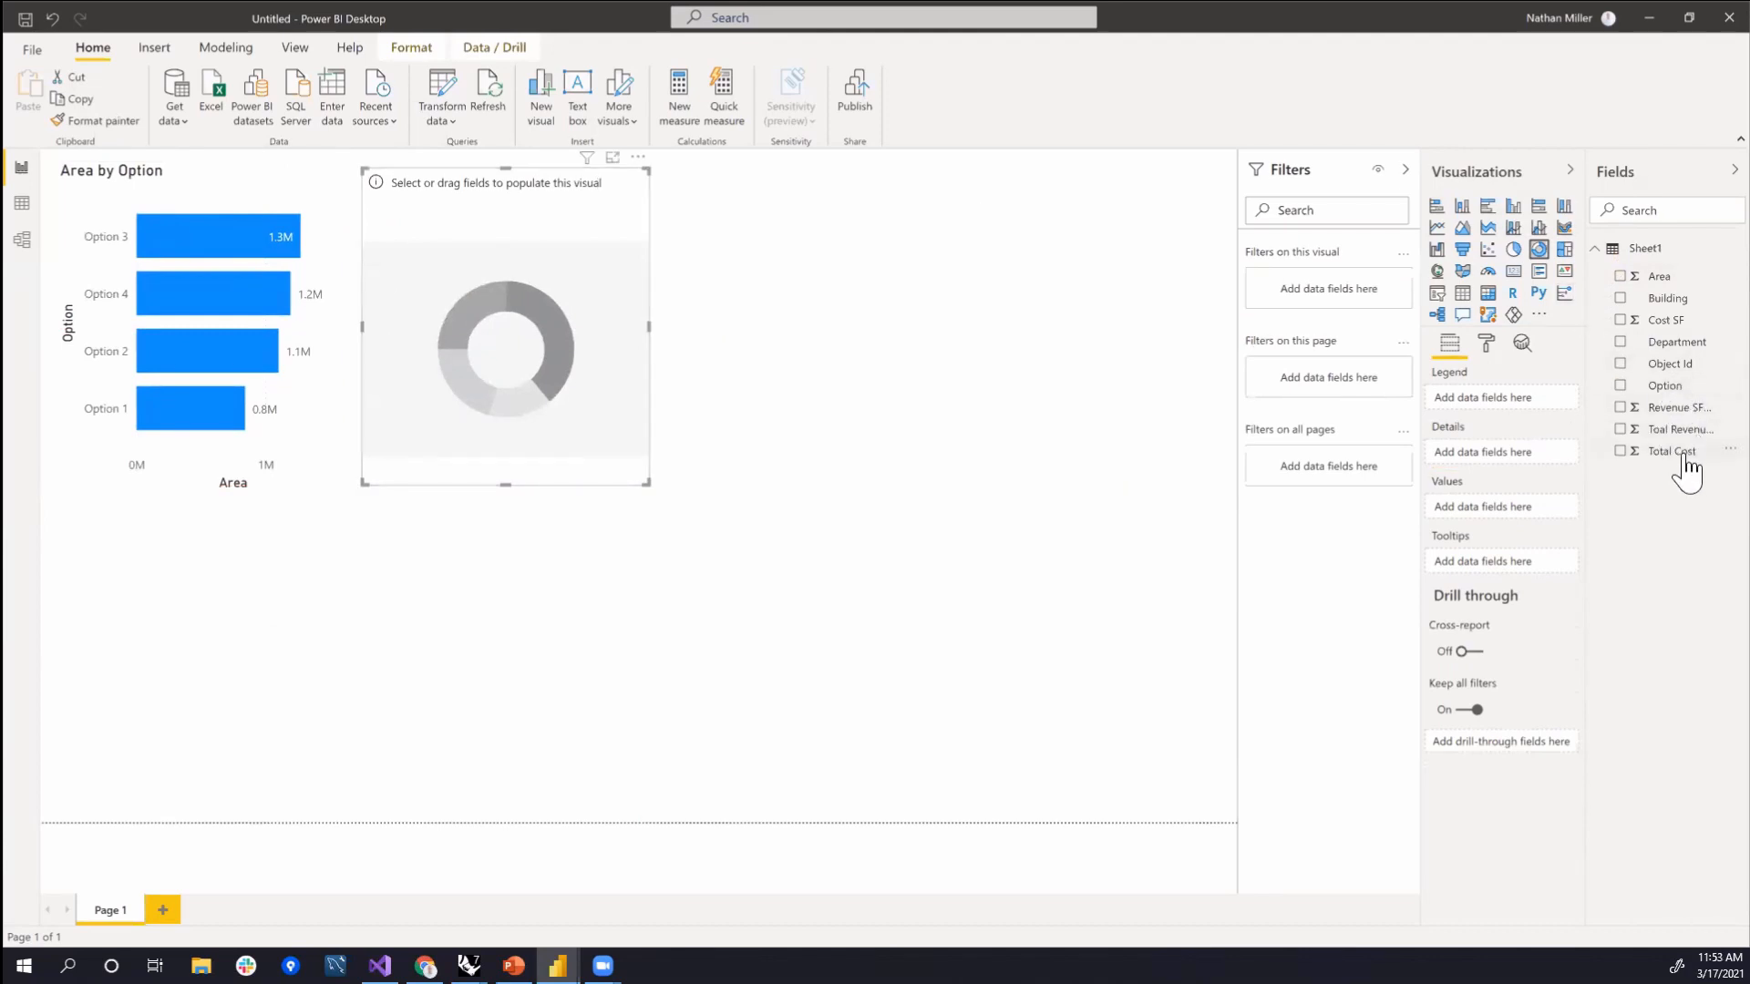
{"action": "left_click_drag", "start_coordinate": [1683, 460], "coordinate": [1554, 525]}
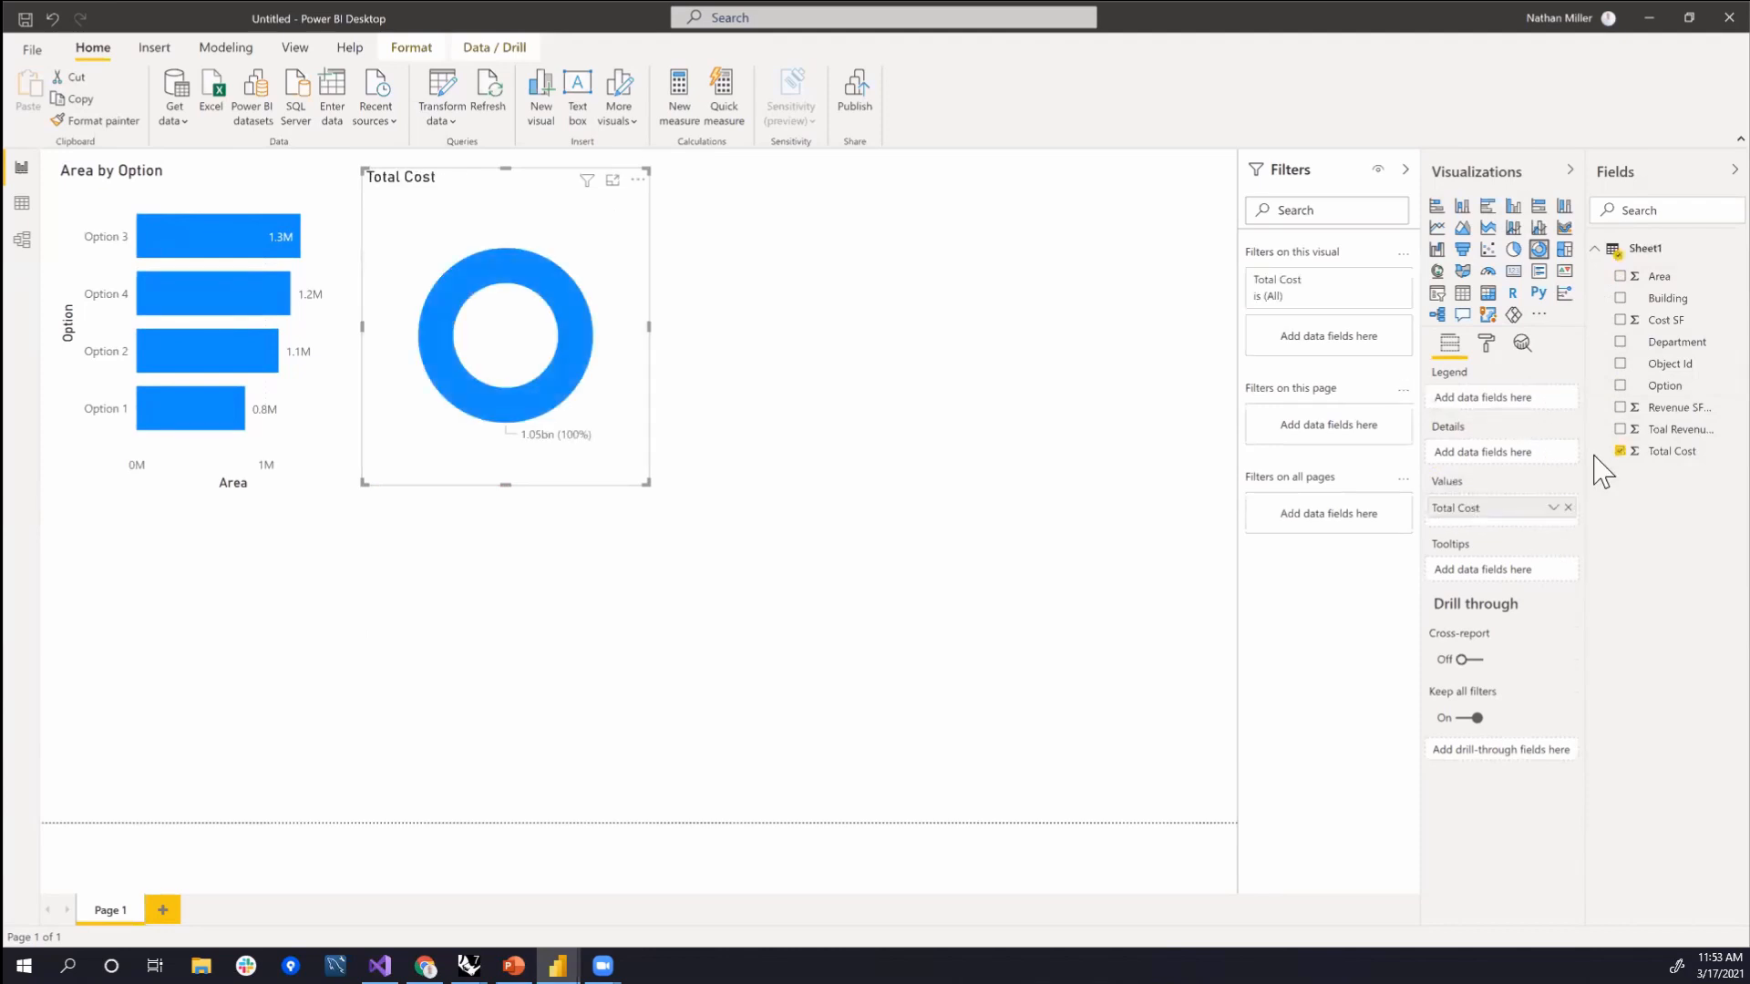
{"action": "left_click_drag", "start_coordinate": [1697, 401], "coordinate": [1526, 404]}
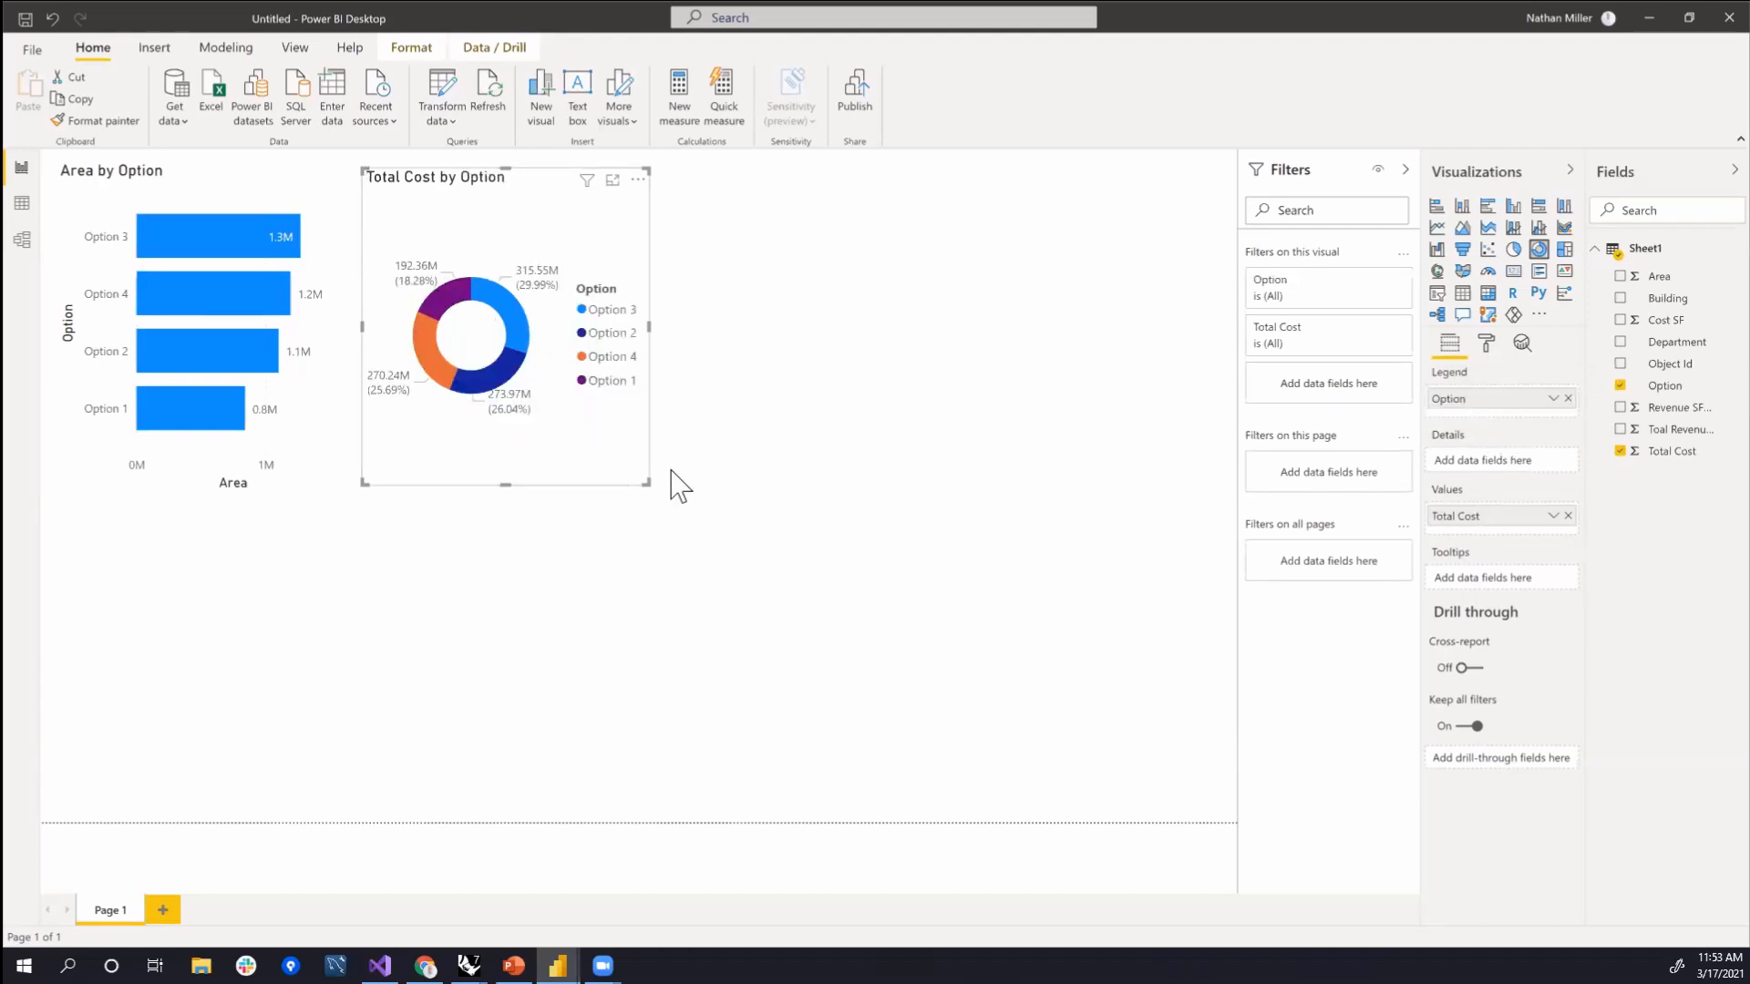
{"action": "left_click_drag", "start_coordinate": [647, 483], "coordinate": [732, 495]}
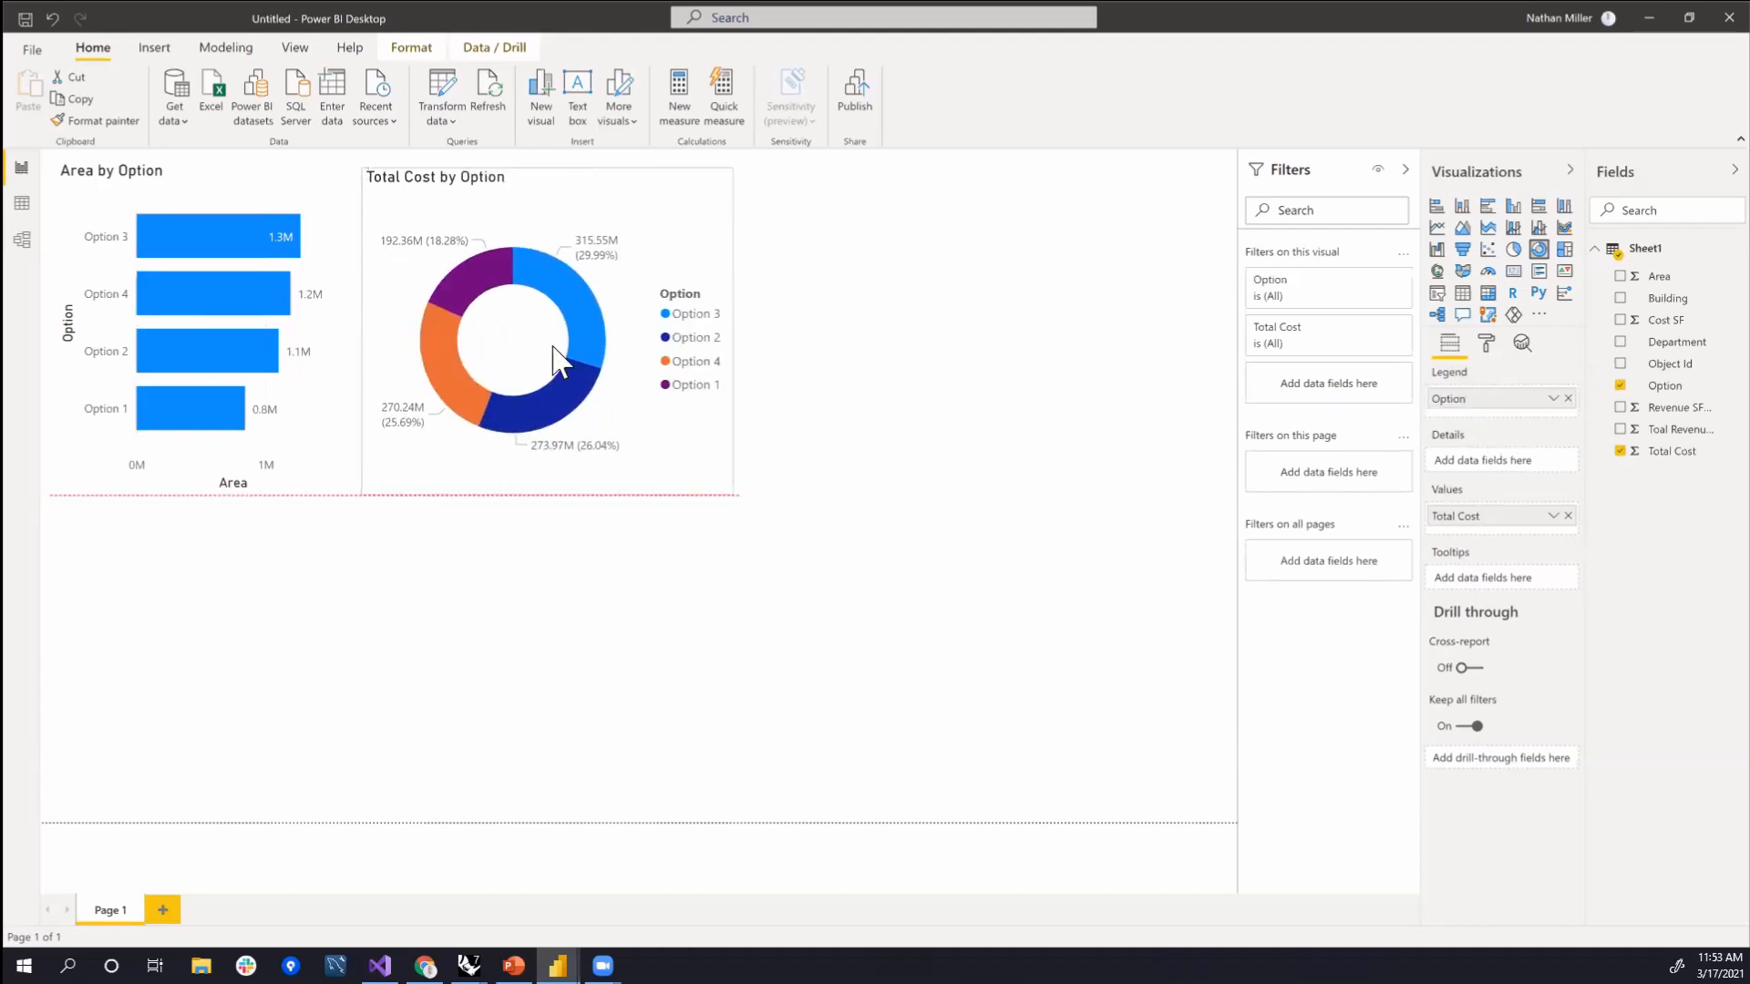
- Cross-highlight Option 3 from the donut chart, and place the donut at a slightly smaller size directly below the bar chart
{"action": "left_click", "coordinate": [570, 290]}
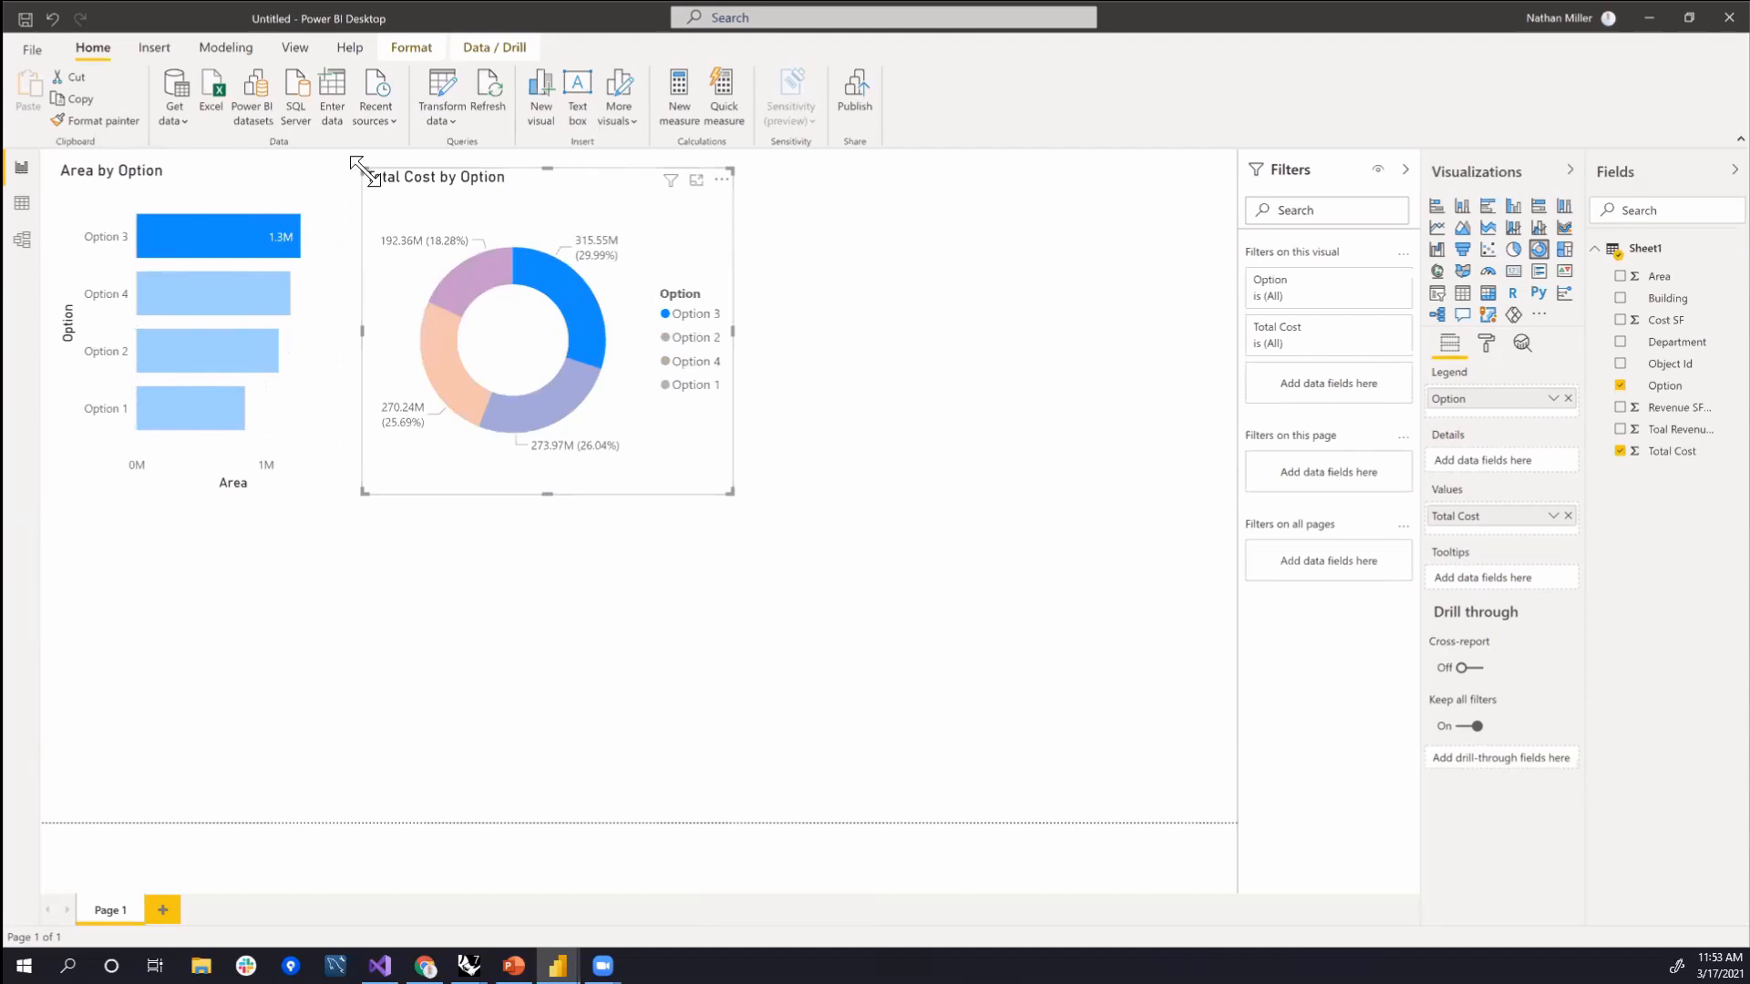
{"action": "left_click_drag", "start_coordinate": [357, 162], "coordinate": [354, 165]}
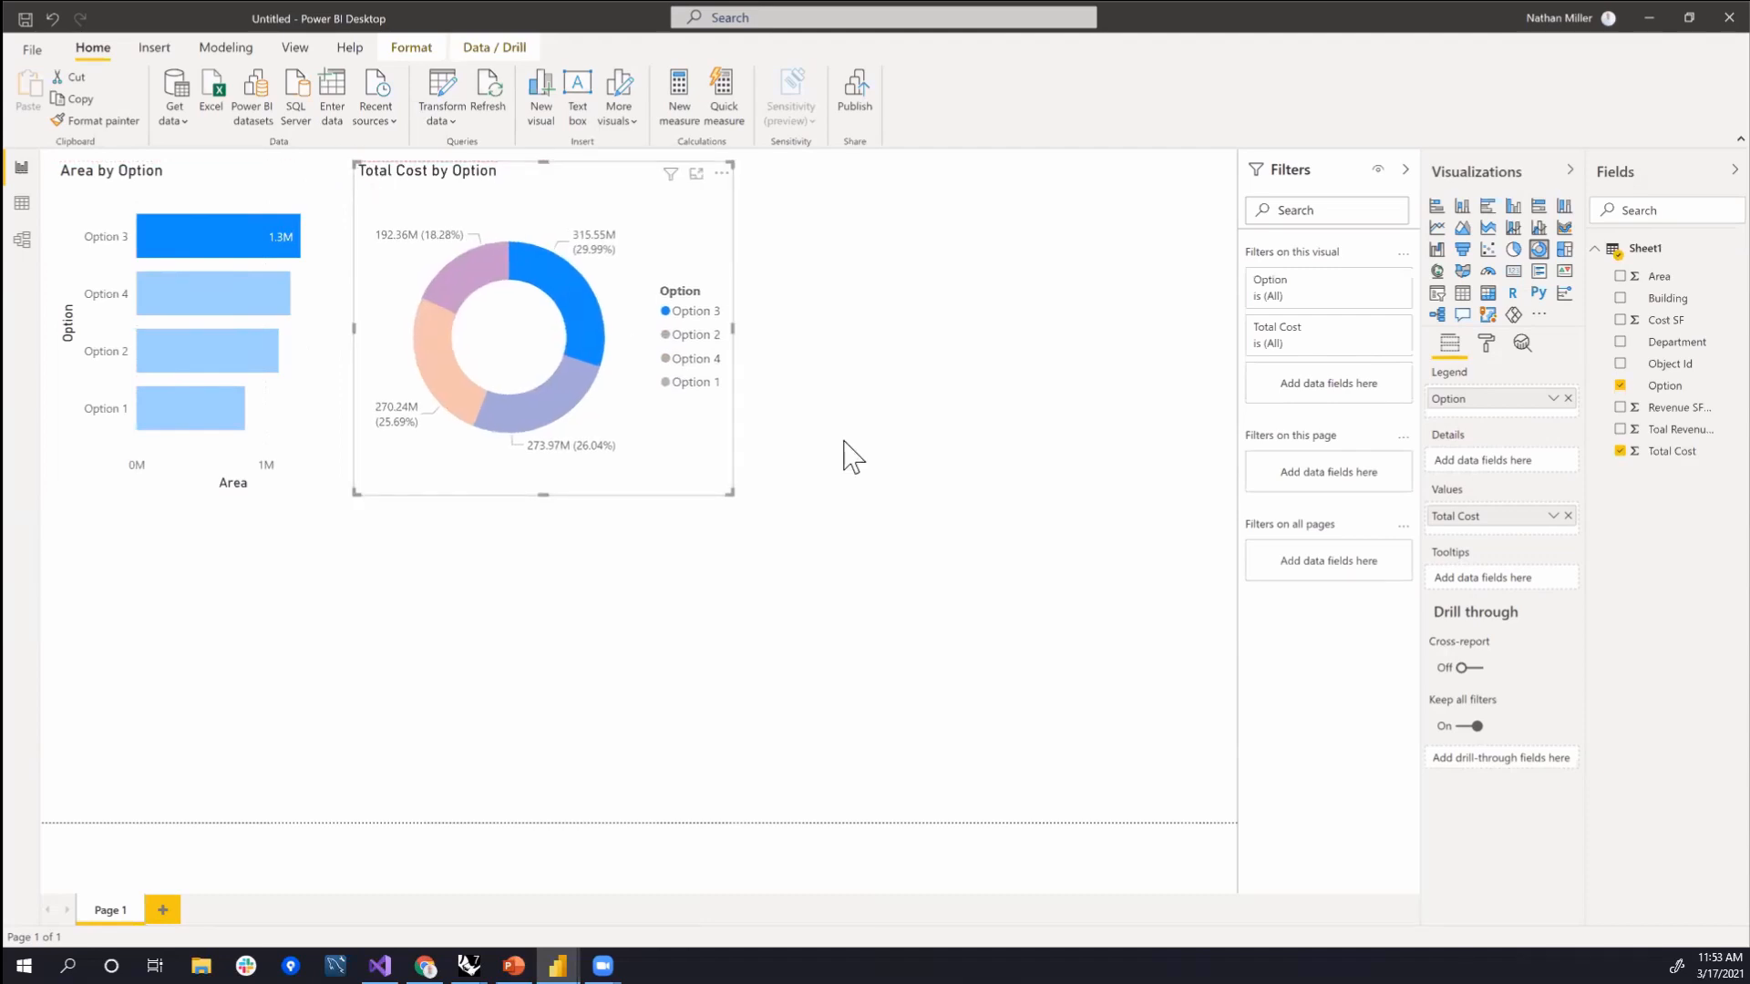
{"action": "left_click_drag", "start_coordinate": [535, 282], "coordinate": [250, 544]}
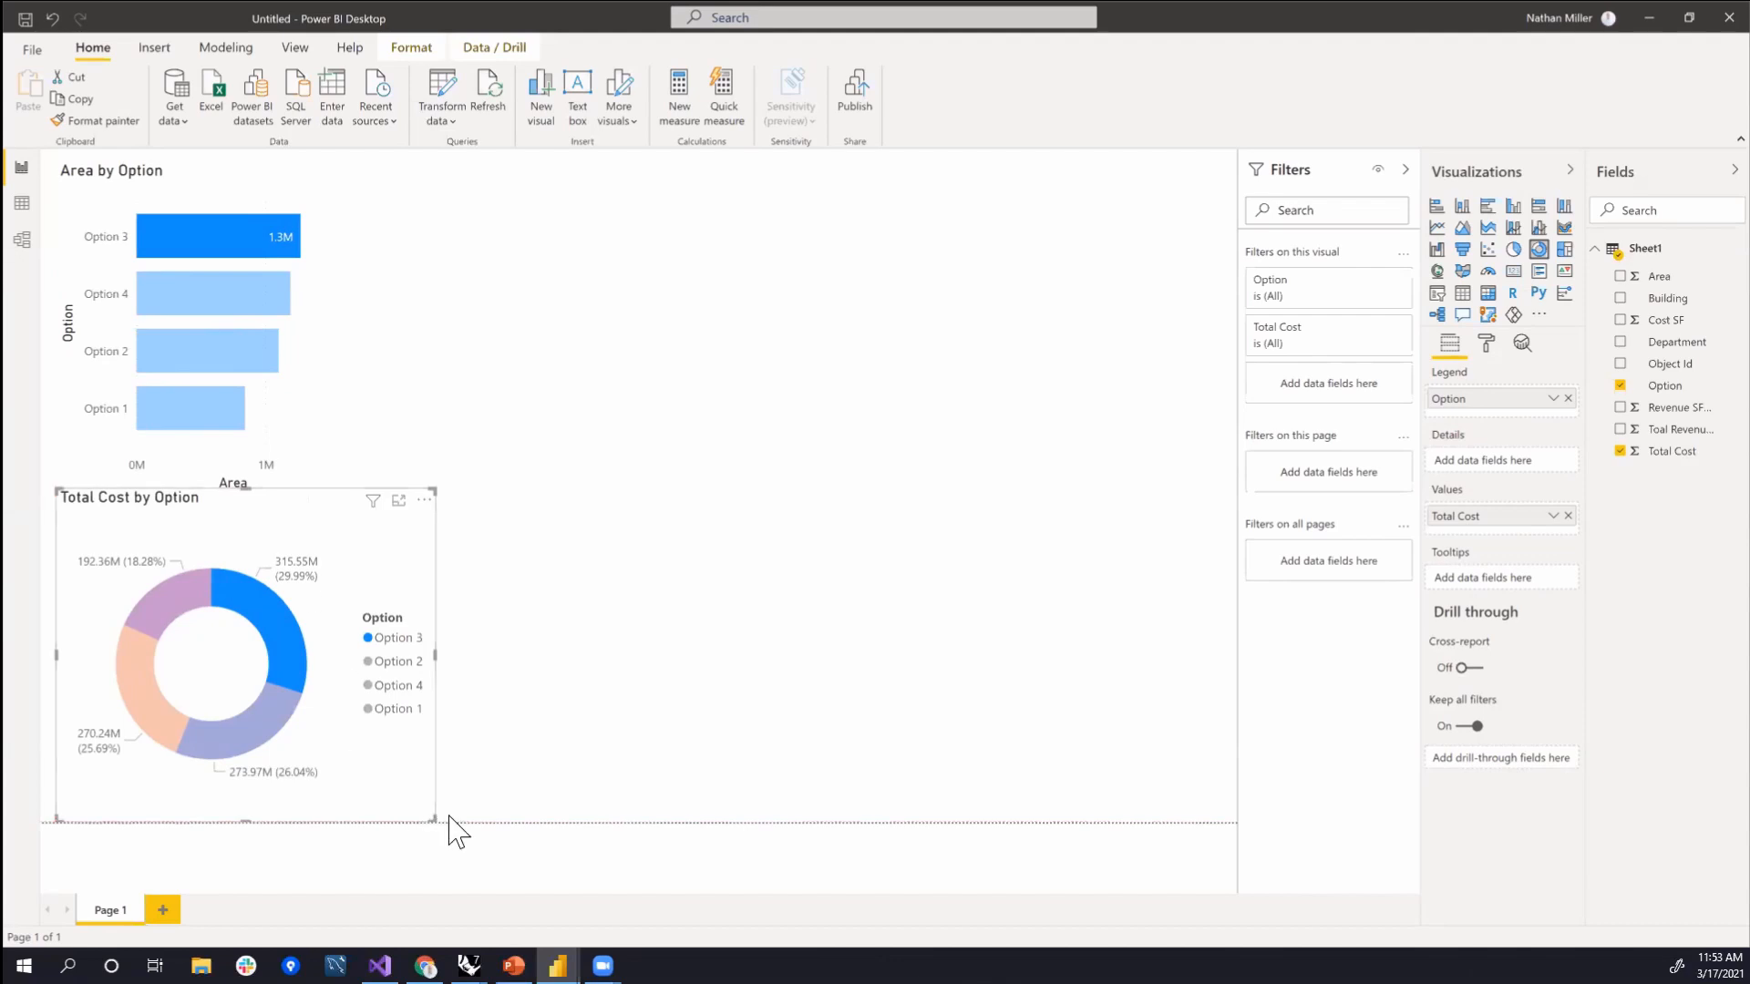
{"action": "mouse_move", "coordinate": [435, 818]}
{"action": "left_mouse_down"}
{"action": "mouse_move", "coordinate": [395, 809]}
{"action": "mouse_move", "coordinate": [419, 801]}
{"action": "left_mouse_up"}
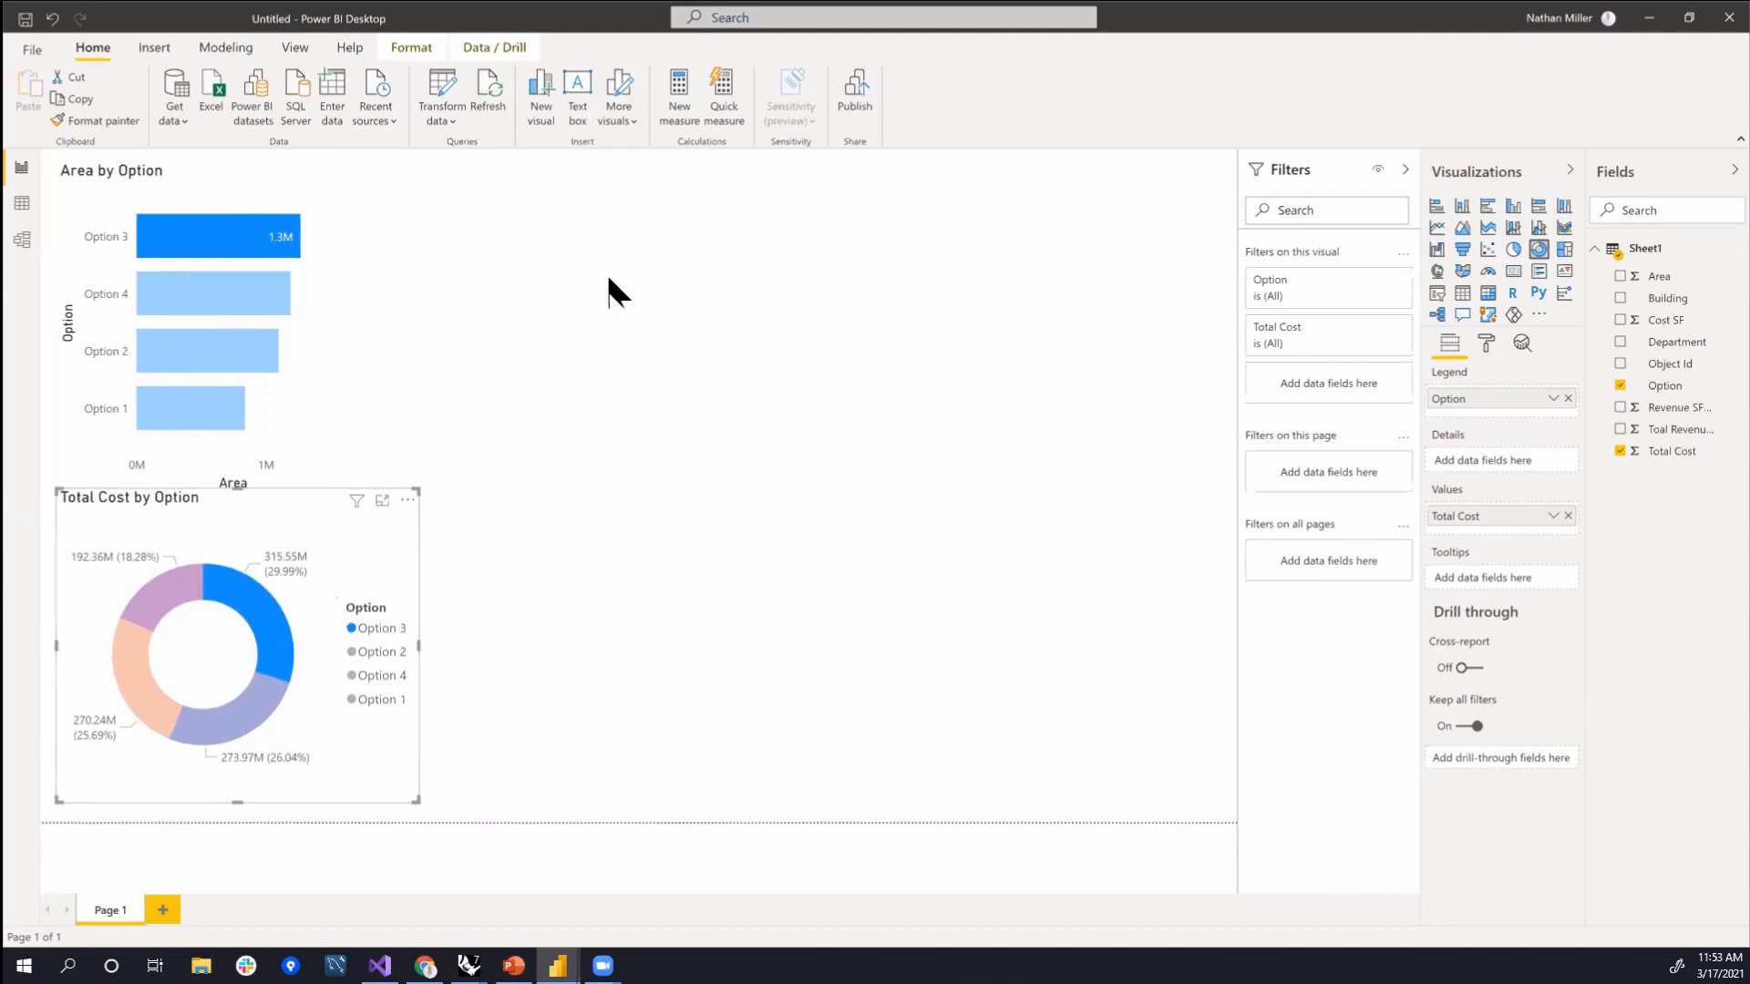
{"action": "left_click", "coordinate": [725, 380]}
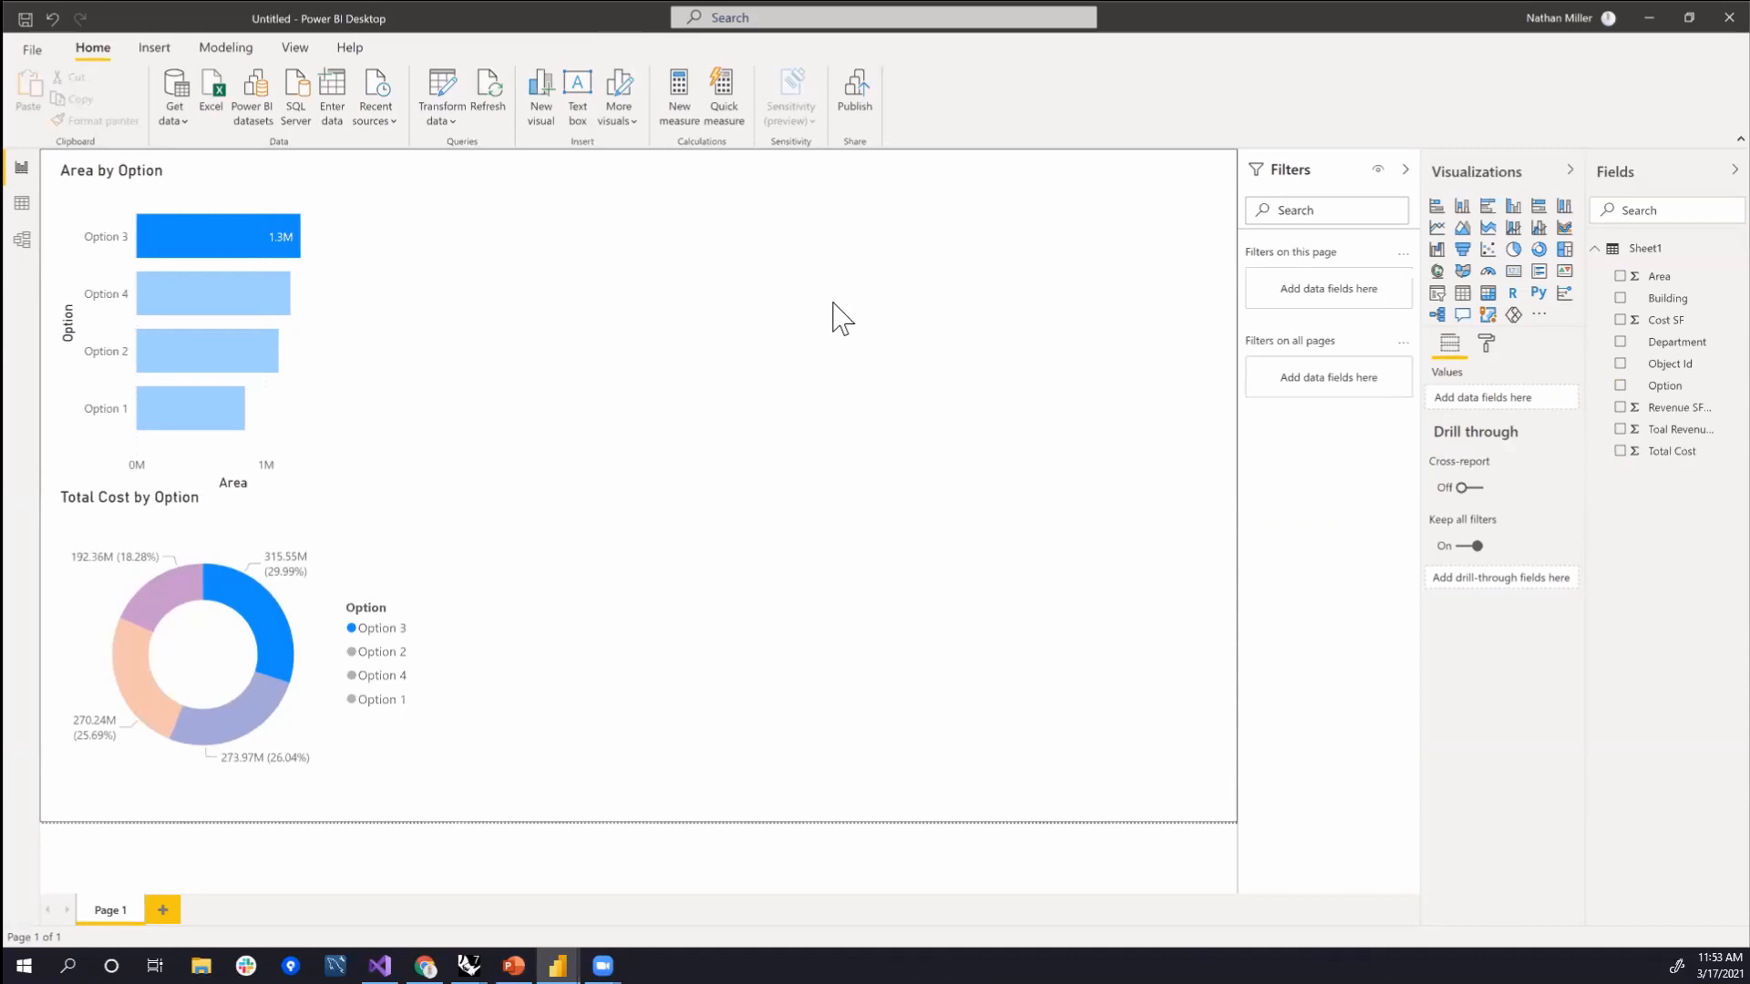
- Import the custom visual Rhino.pbiviz from the Semantic folder in Documents > Proving Ground into the report
{"action": "left_click", "coordinate": [1539, 319]}
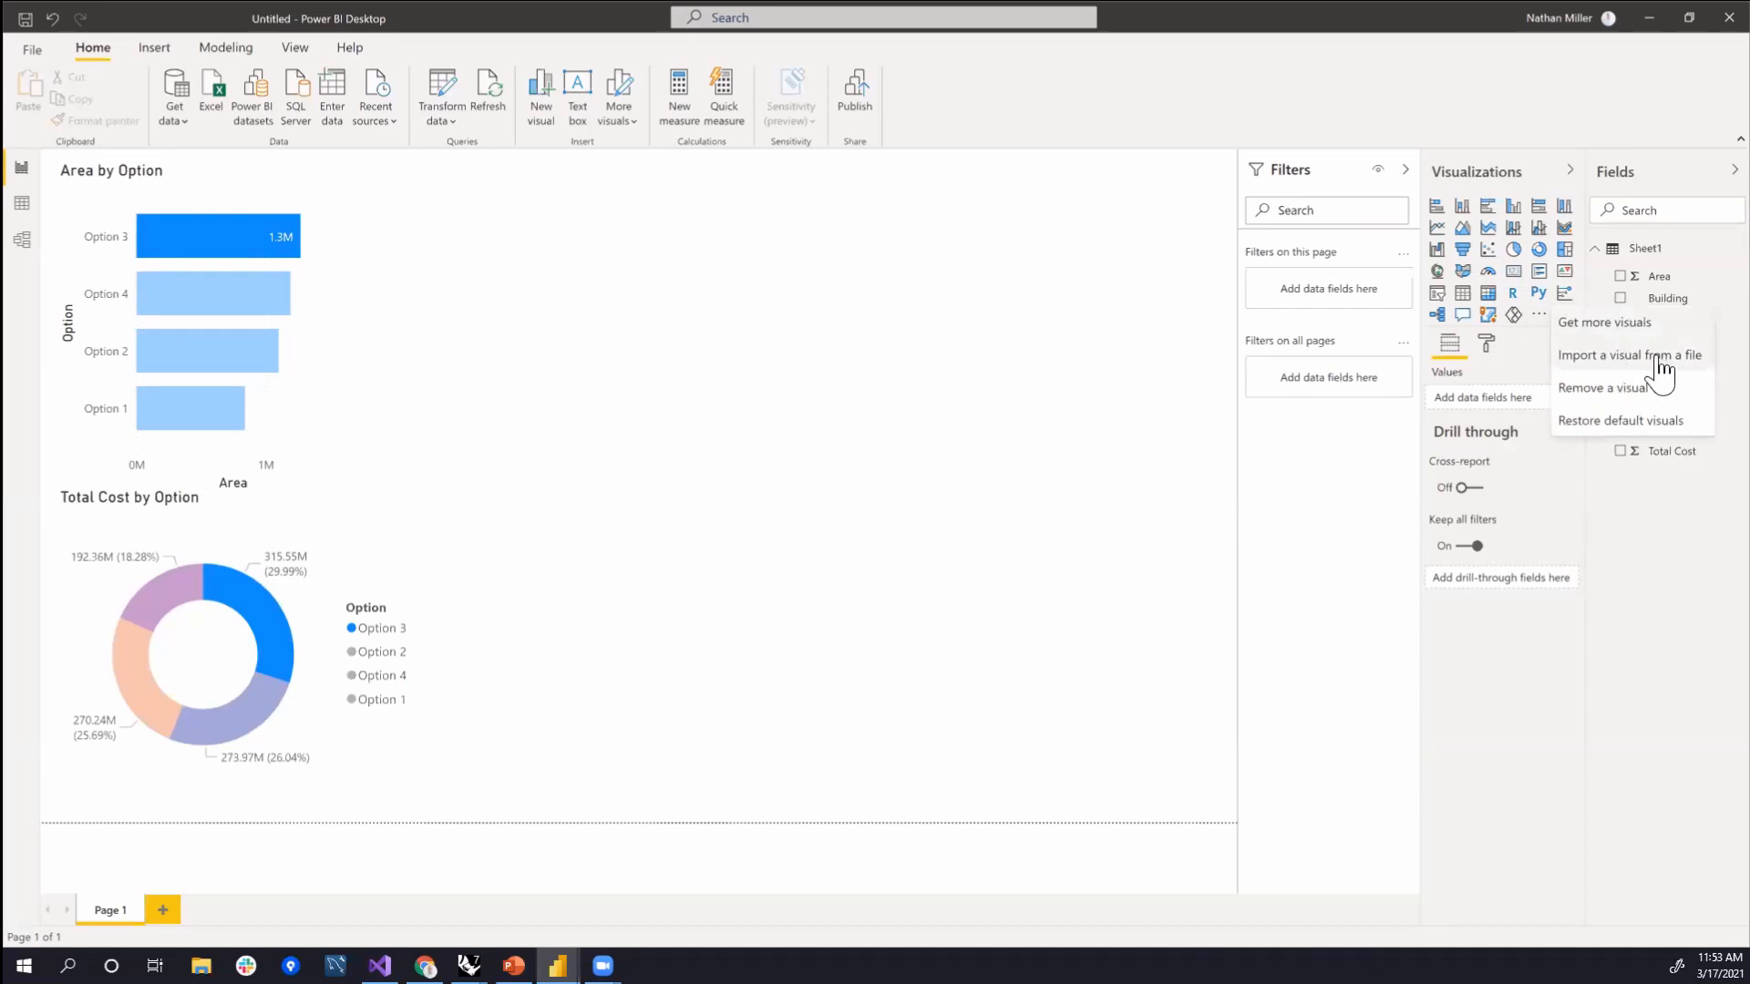
{"action": "key", "text": "Escape"}
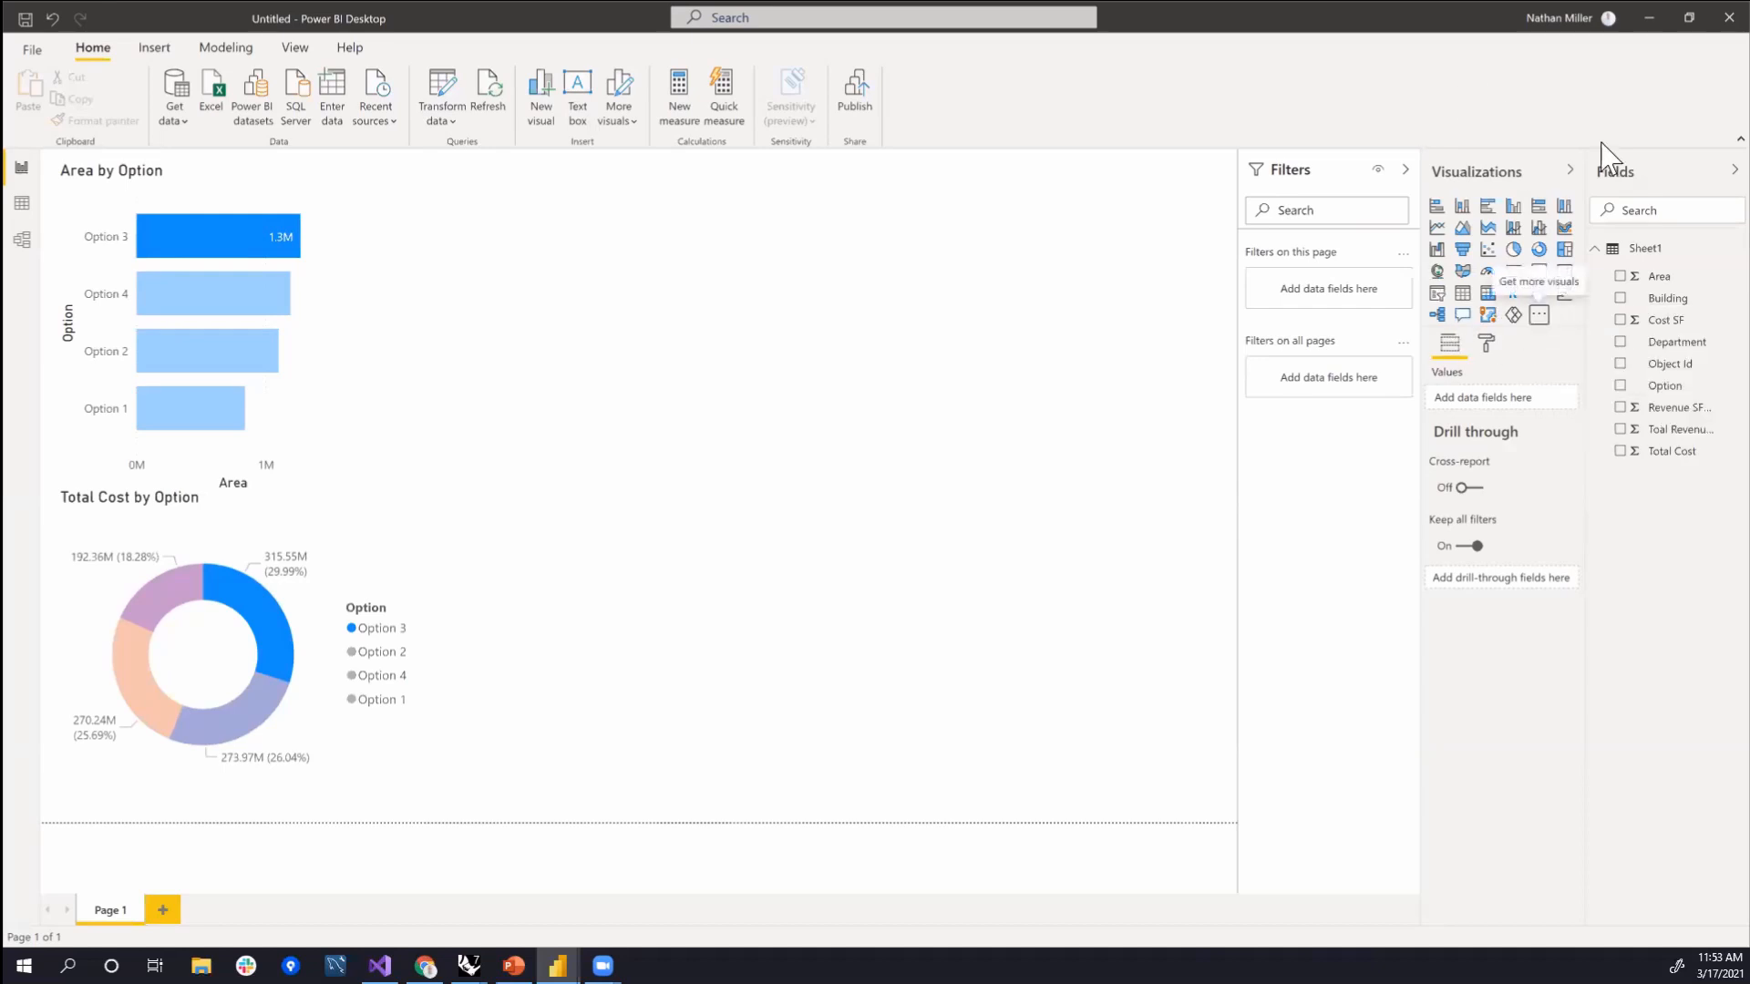
{"action": "left_click", "coordinate": [1540, 314]}
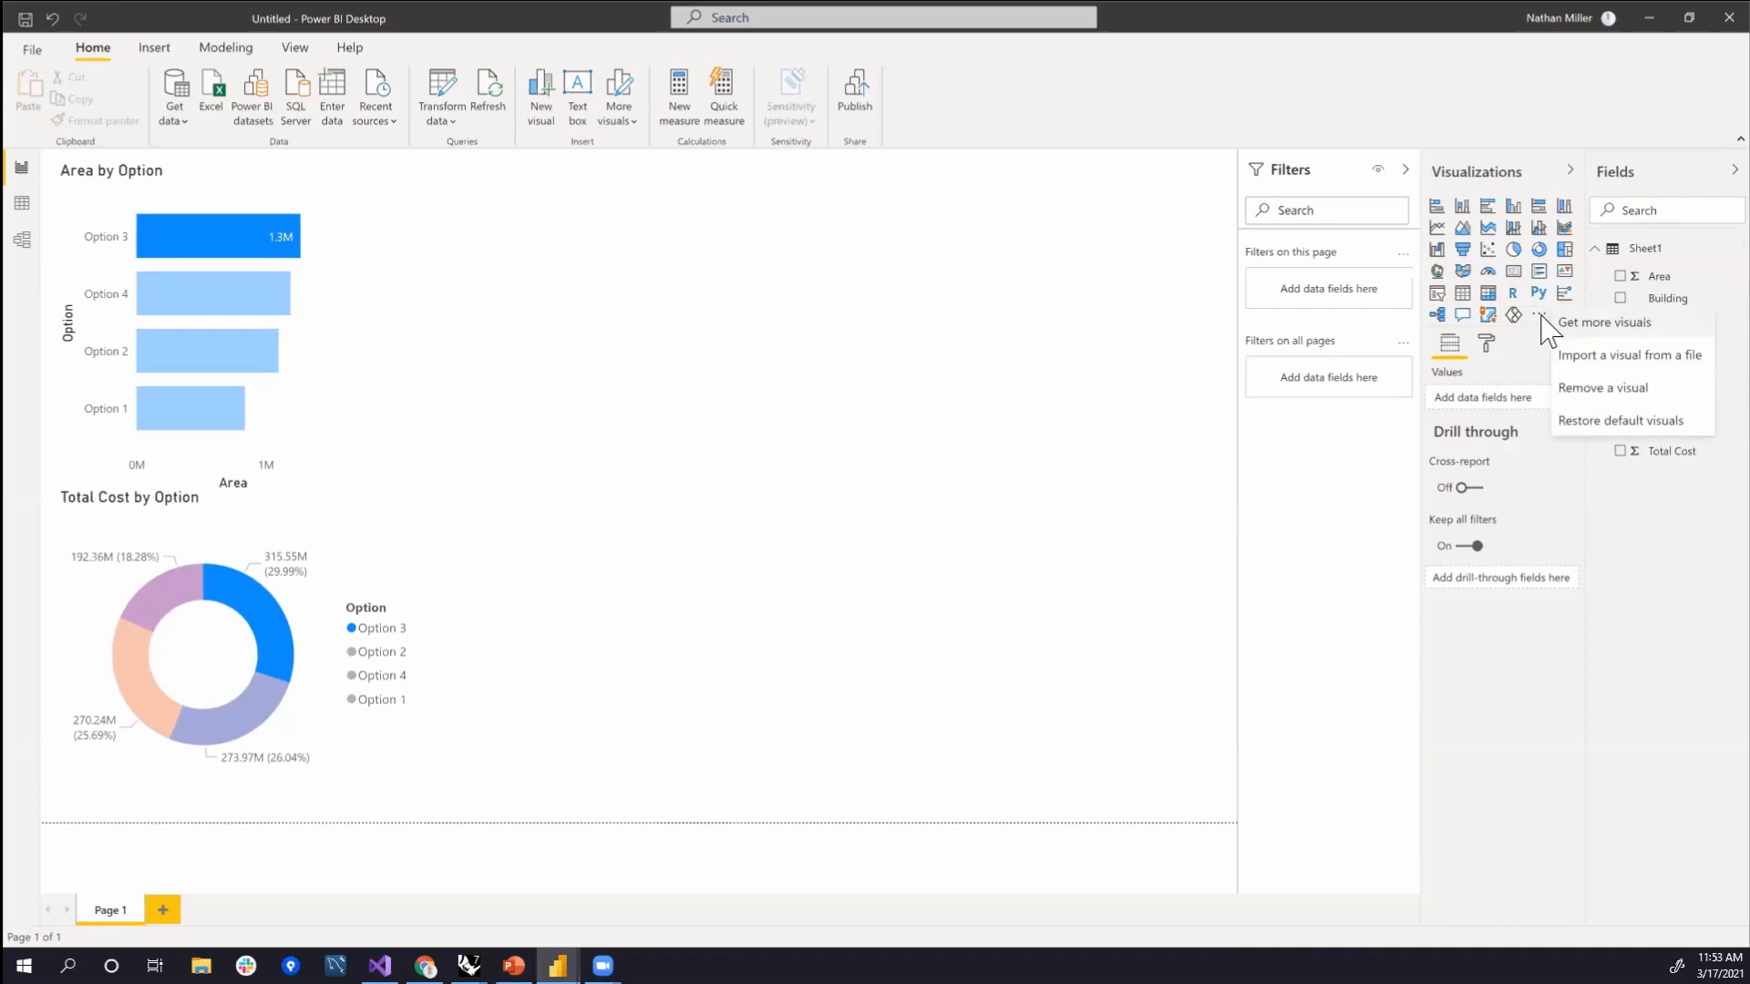
{"action": "left_click", "coordinate": [1600, 362]}
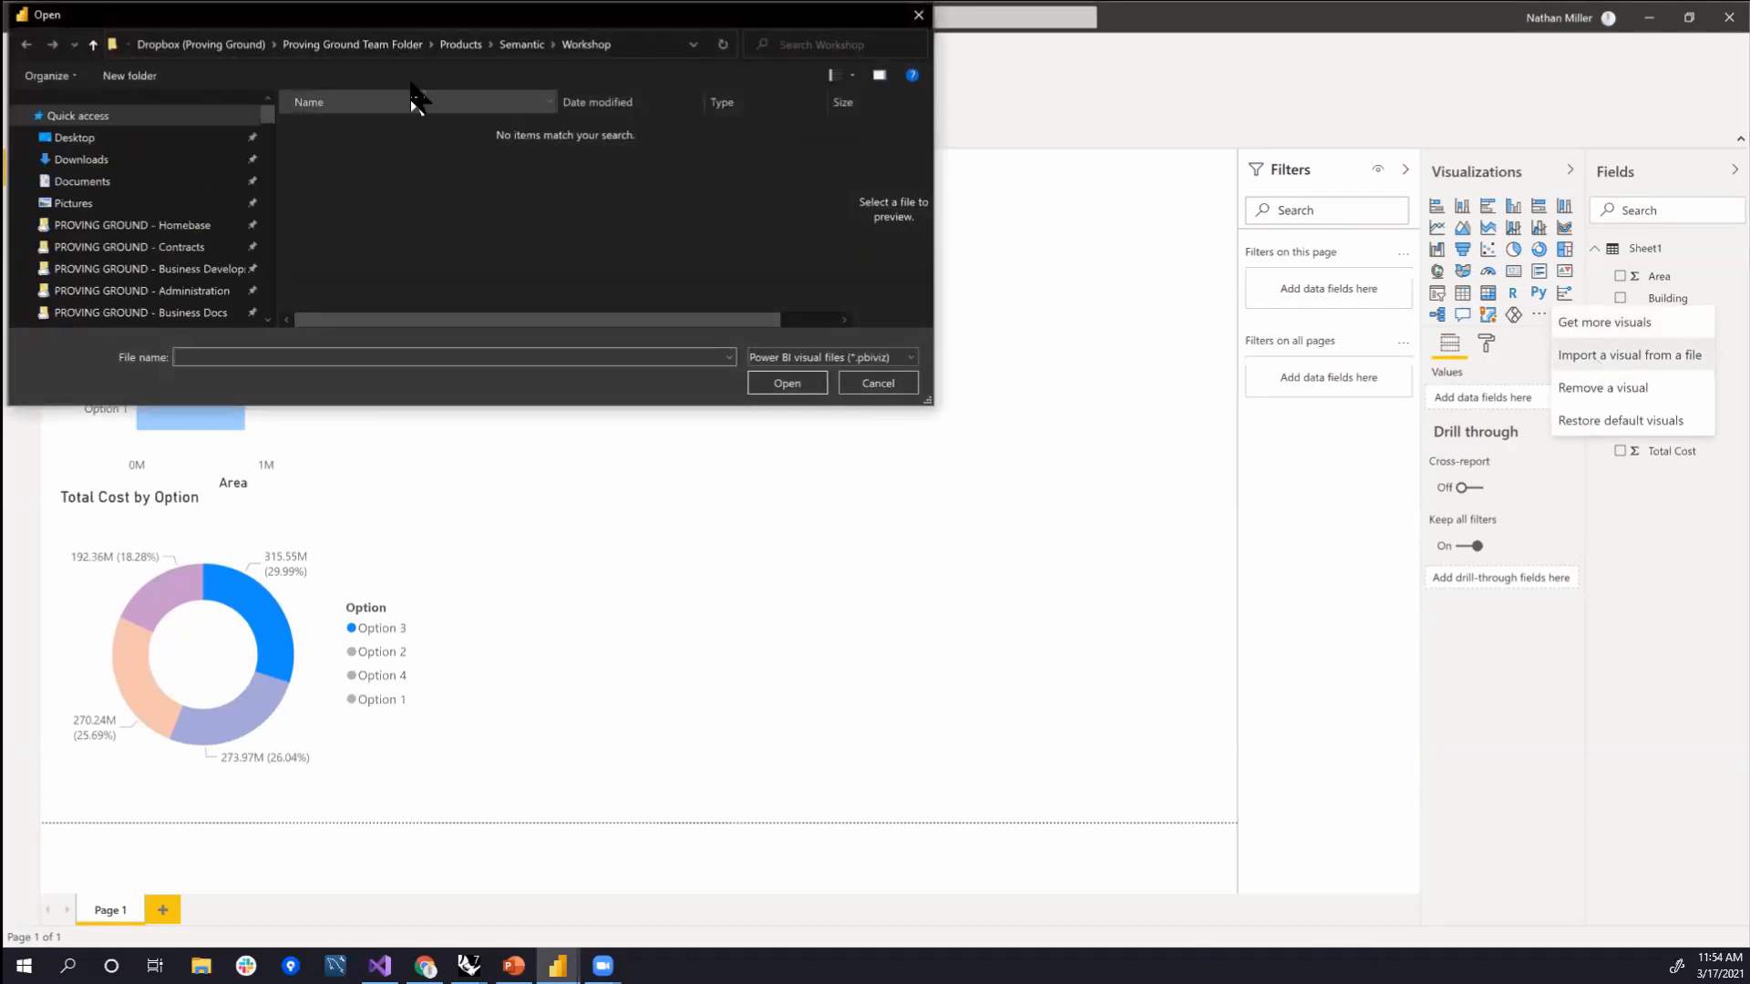
{"action": "left_click", "coordinate": [91, 182]}
{"action": "left_click", "coordinate": [80, 159]}
{"action": "left_click", "coordinate": [80, 182]}
{"action": "scroll", "coordinate": [481, 180], "scroll_direction": "down", "scroll_amount": 7}
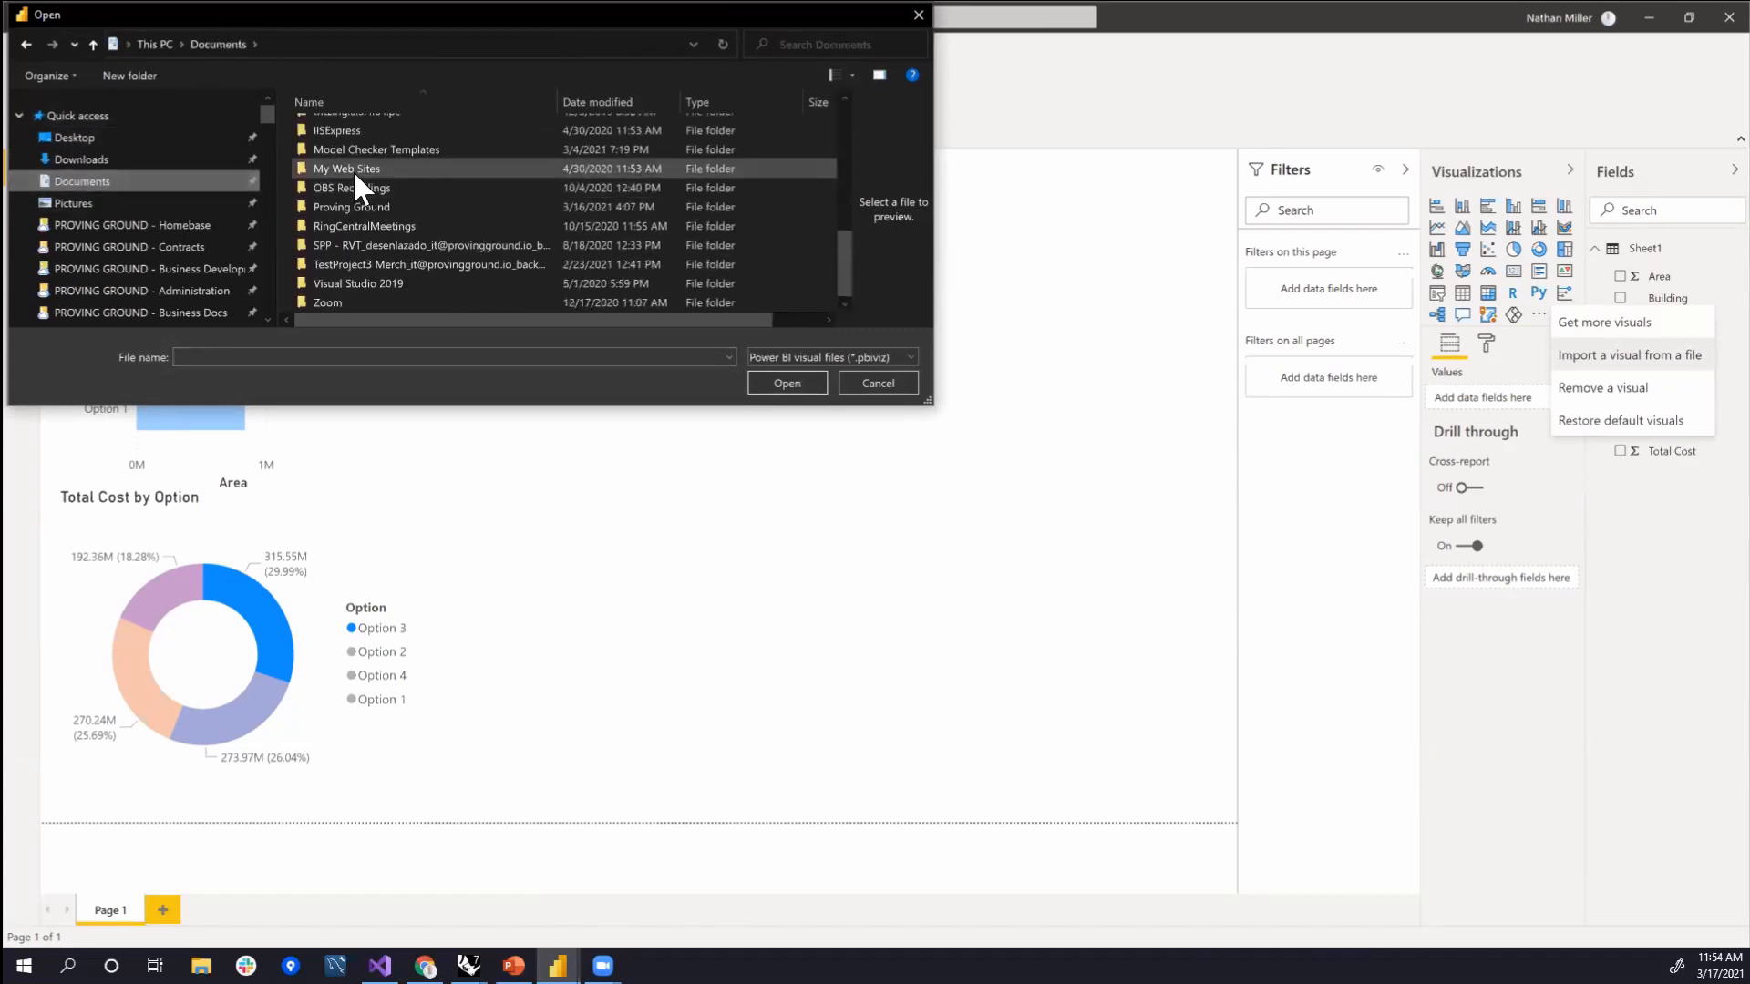
{"action": "double_click", "coordinate": [359, 206]}
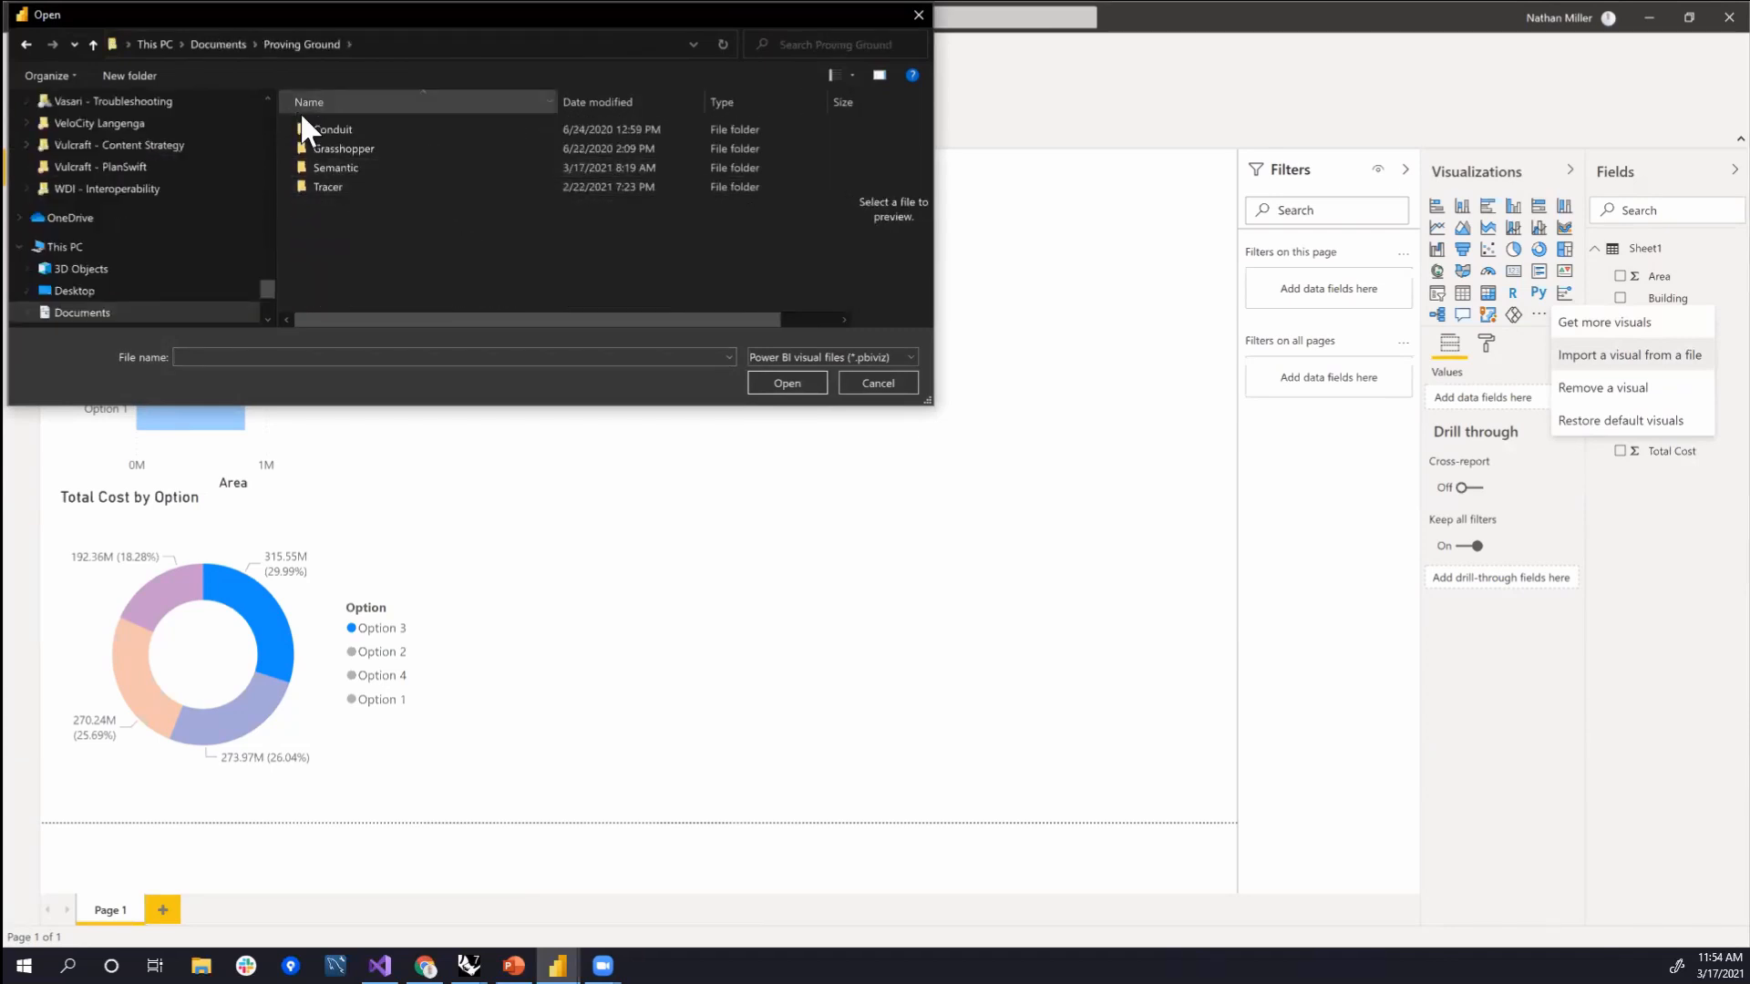
{"action": "double_click", "coordinate": [342, 164]}
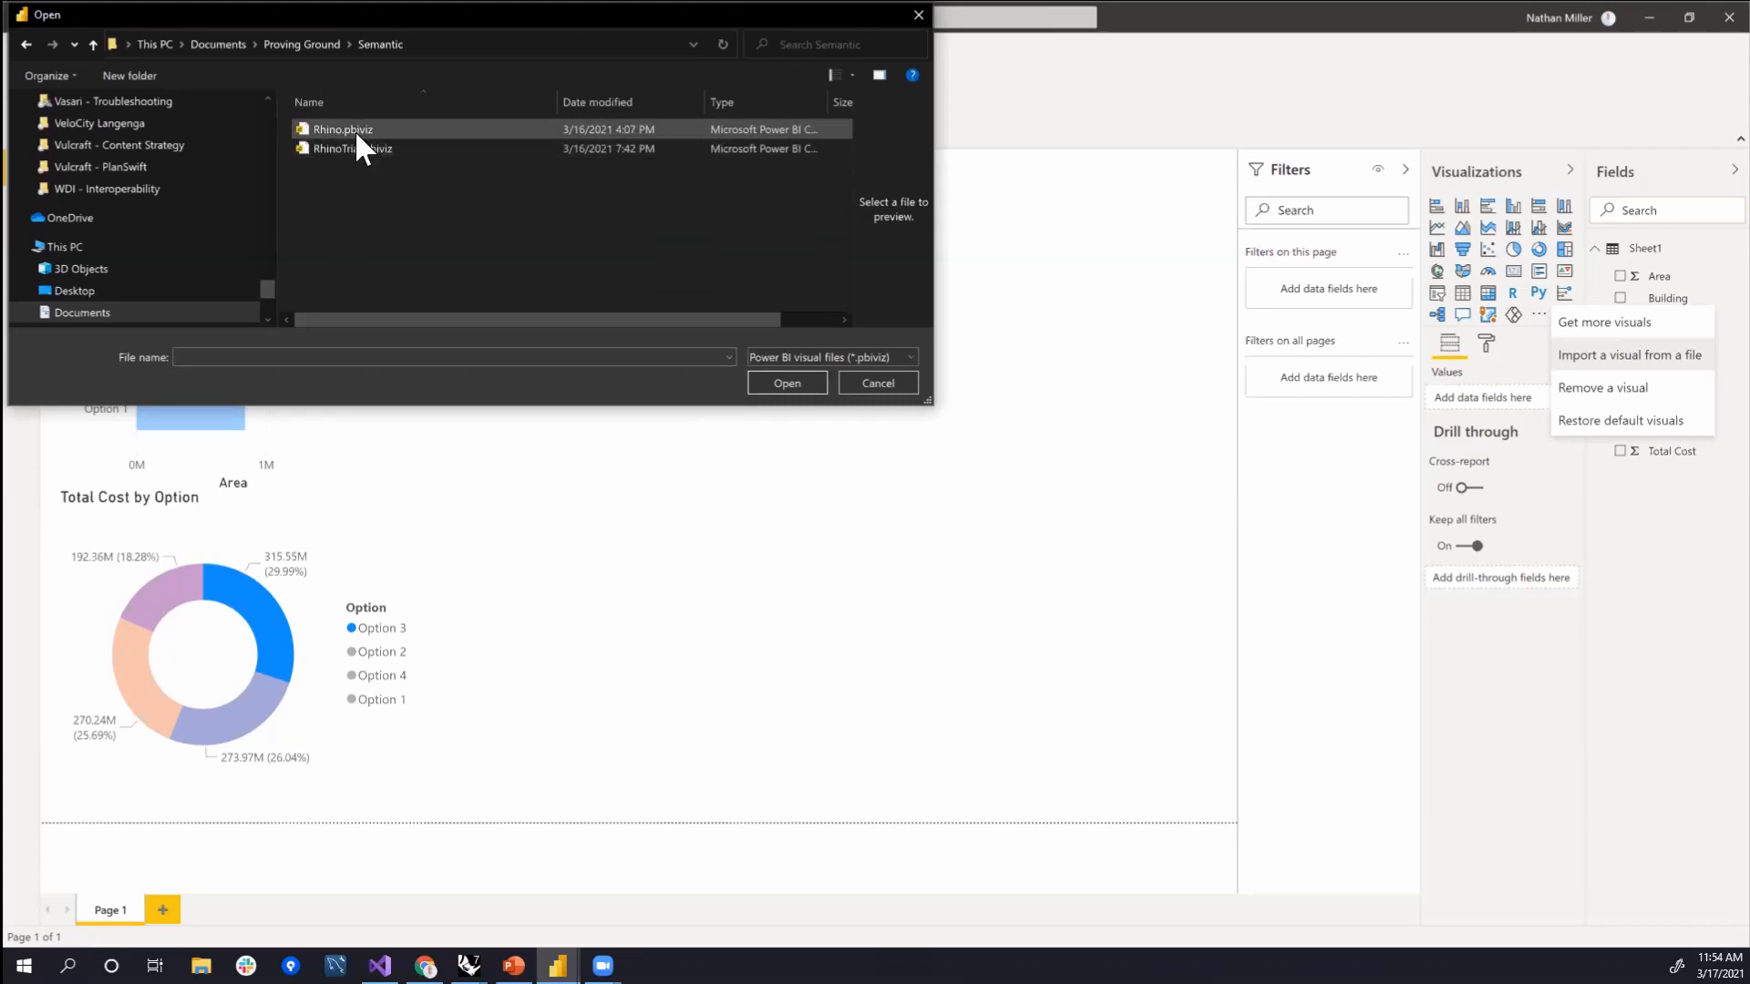
{"action": "left_click", "coordinate": [373, 128]}
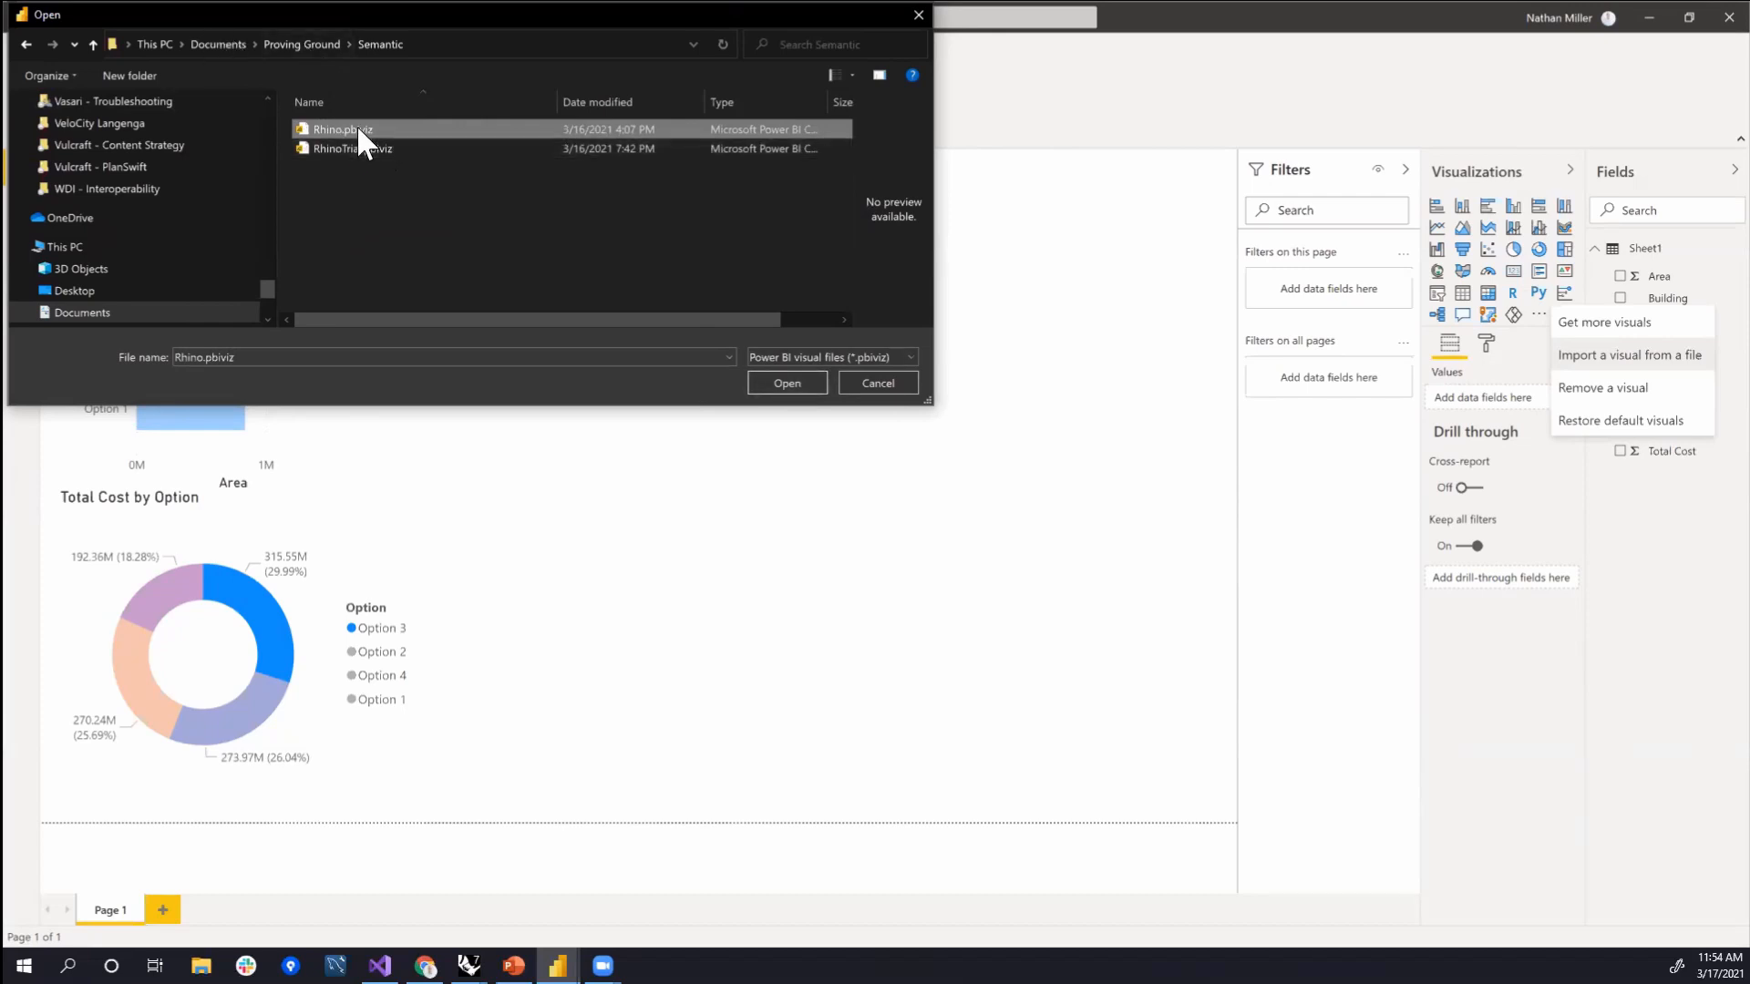
{"action": "left_click", "coordinate": [809, 388]}
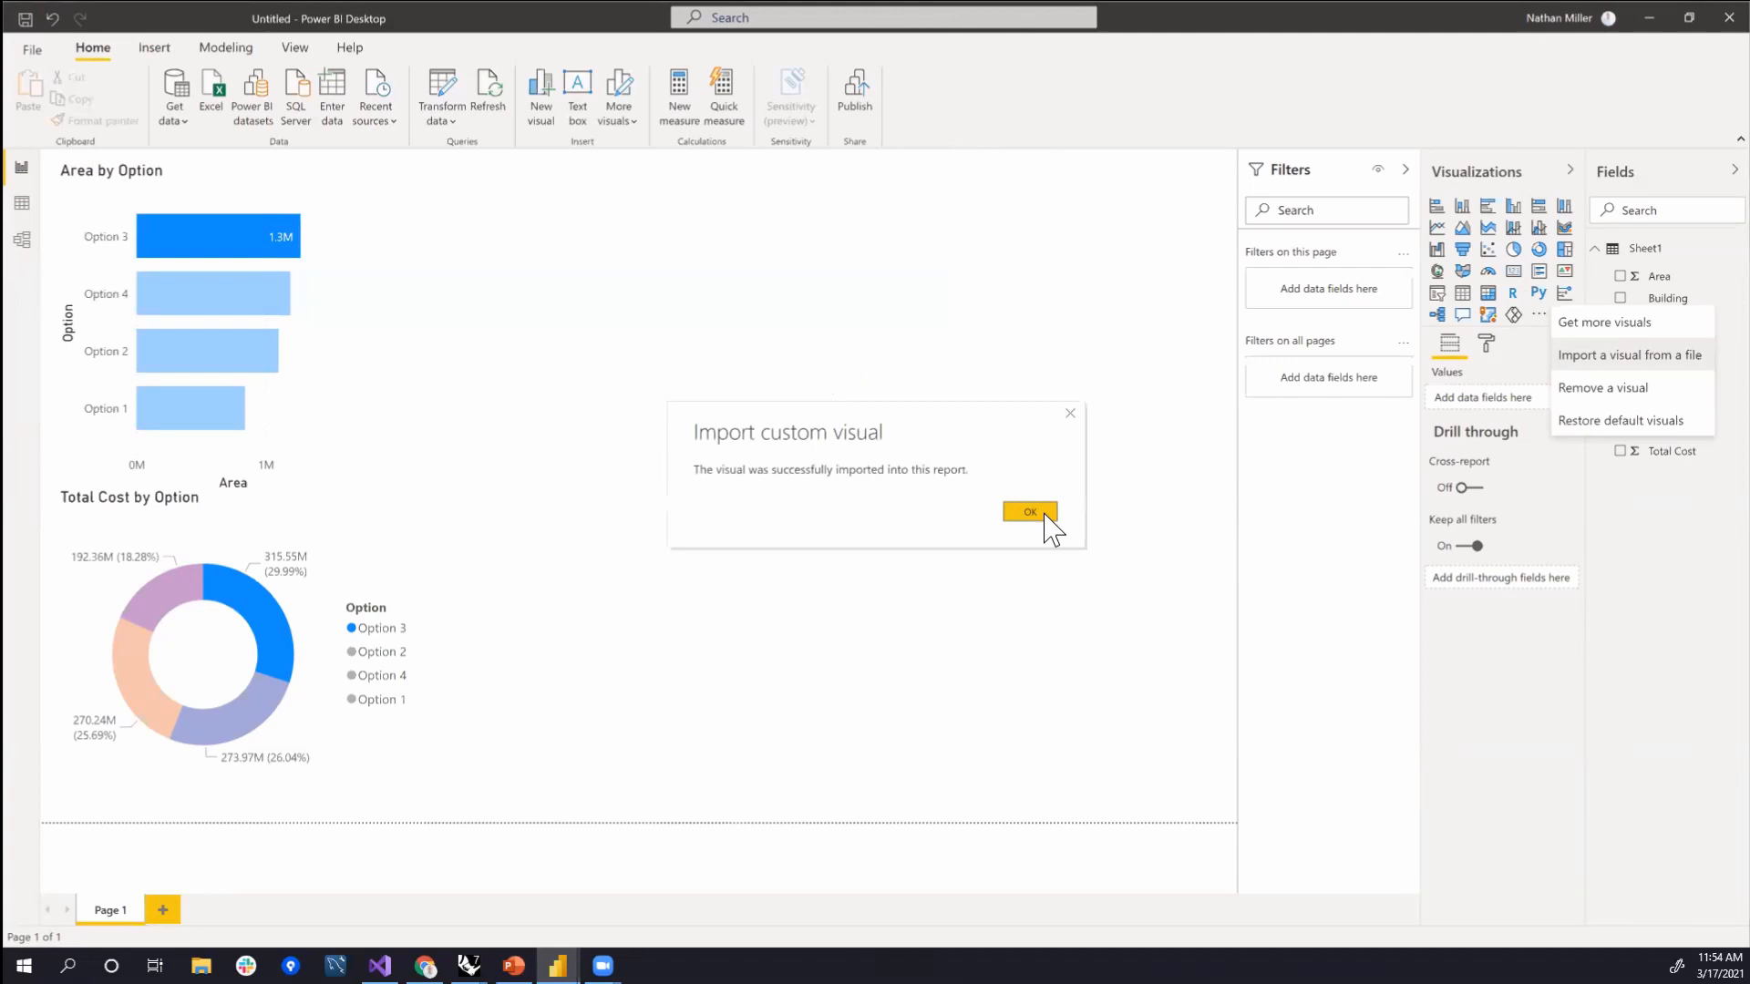
{"action": "left_click", "coordinate": [1039, 513]}
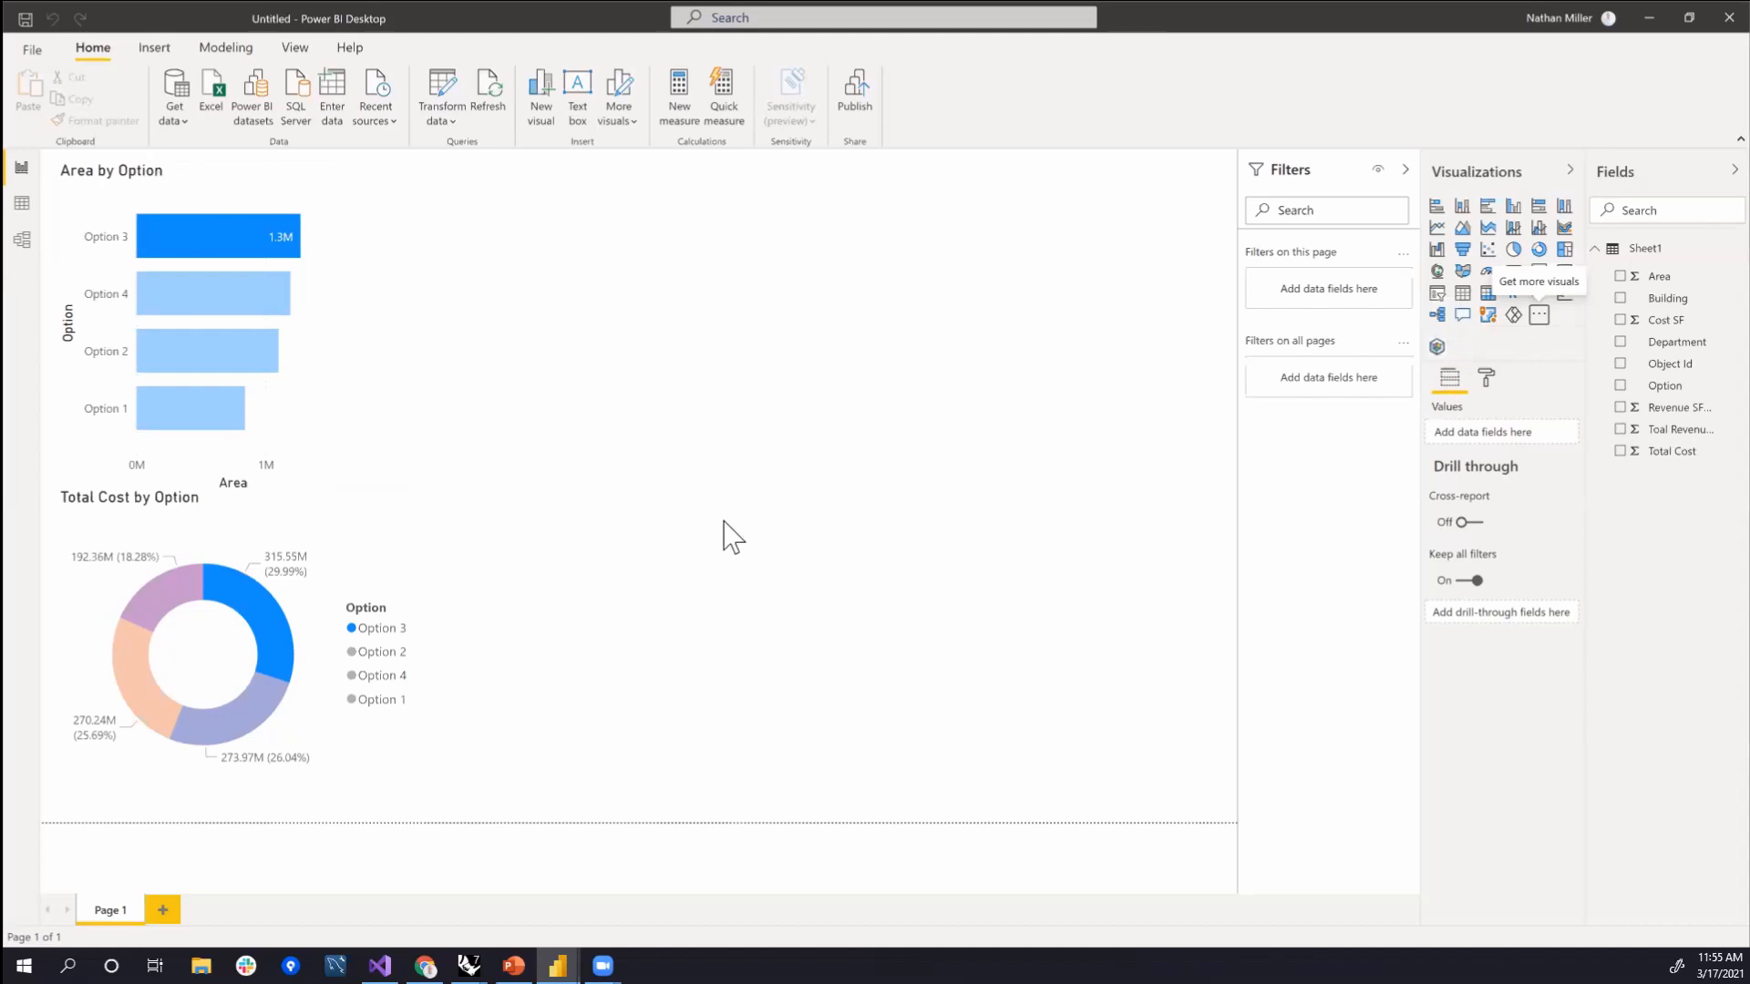
- Add the imported Rhino visual to the page and enlarge it to fill the empty area beside the two charts
{"action": "left_click", "coordinate": [1437, 347]}
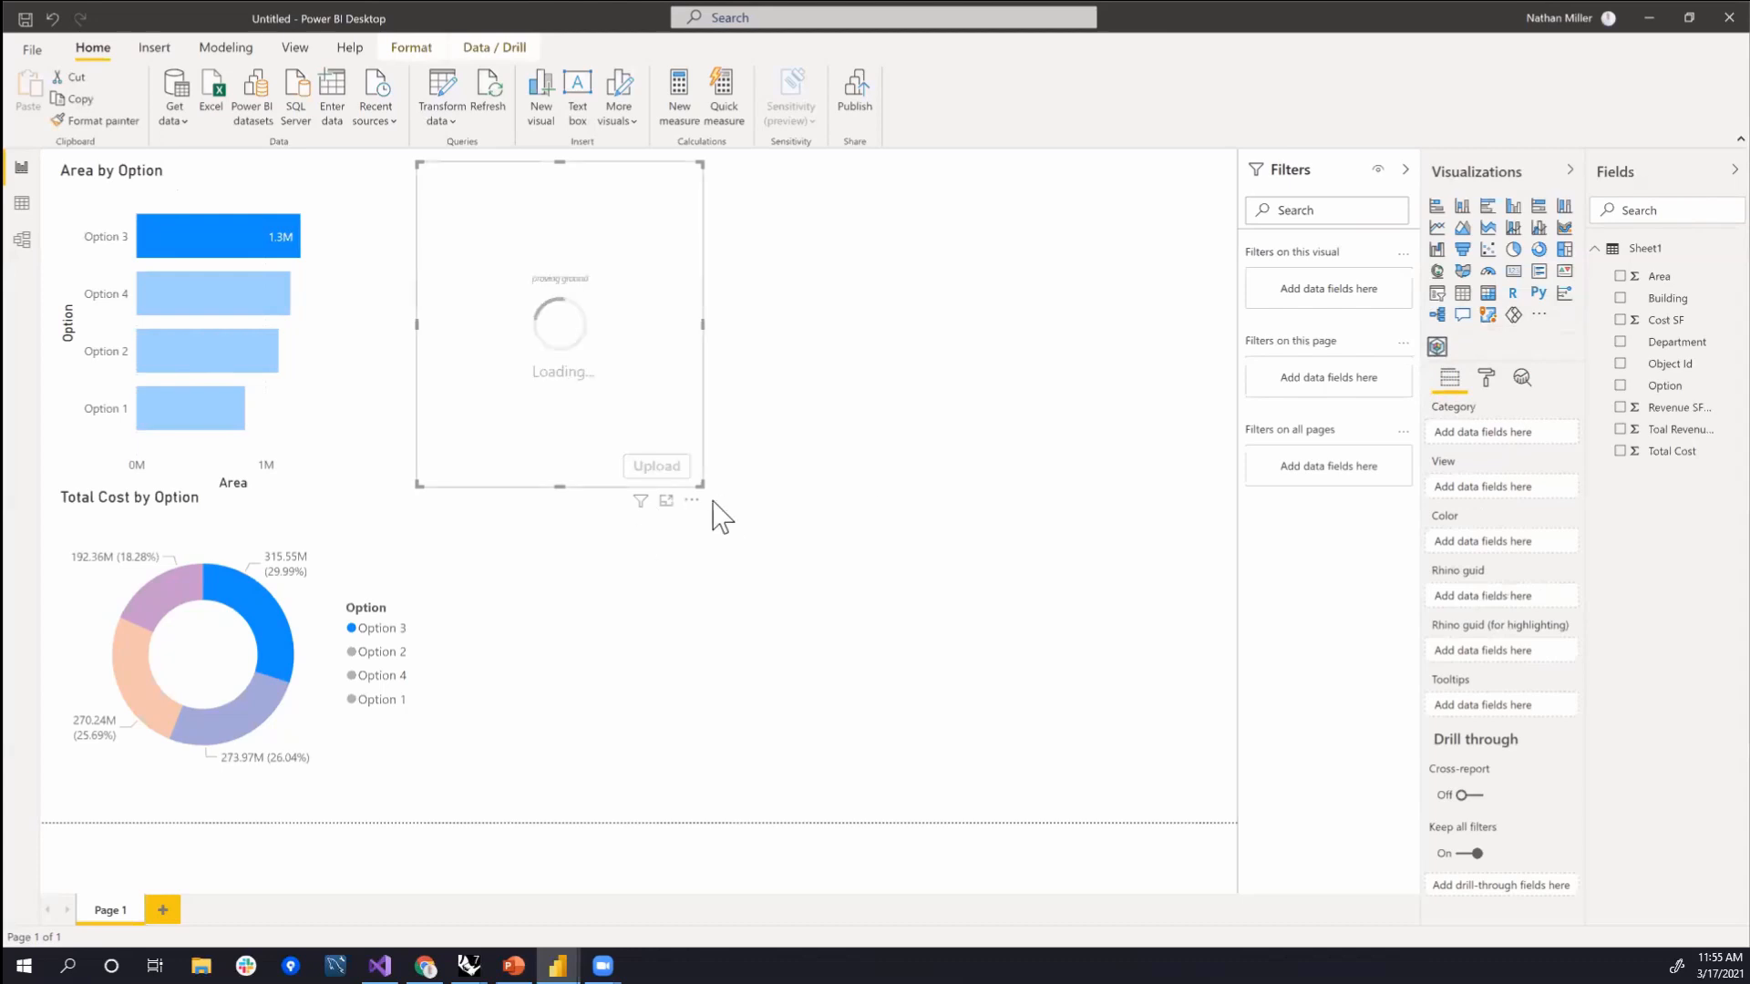
{"action": "left_click_drag", "start_coordinate": [700, 486], "coordinate": [1222, 802]}
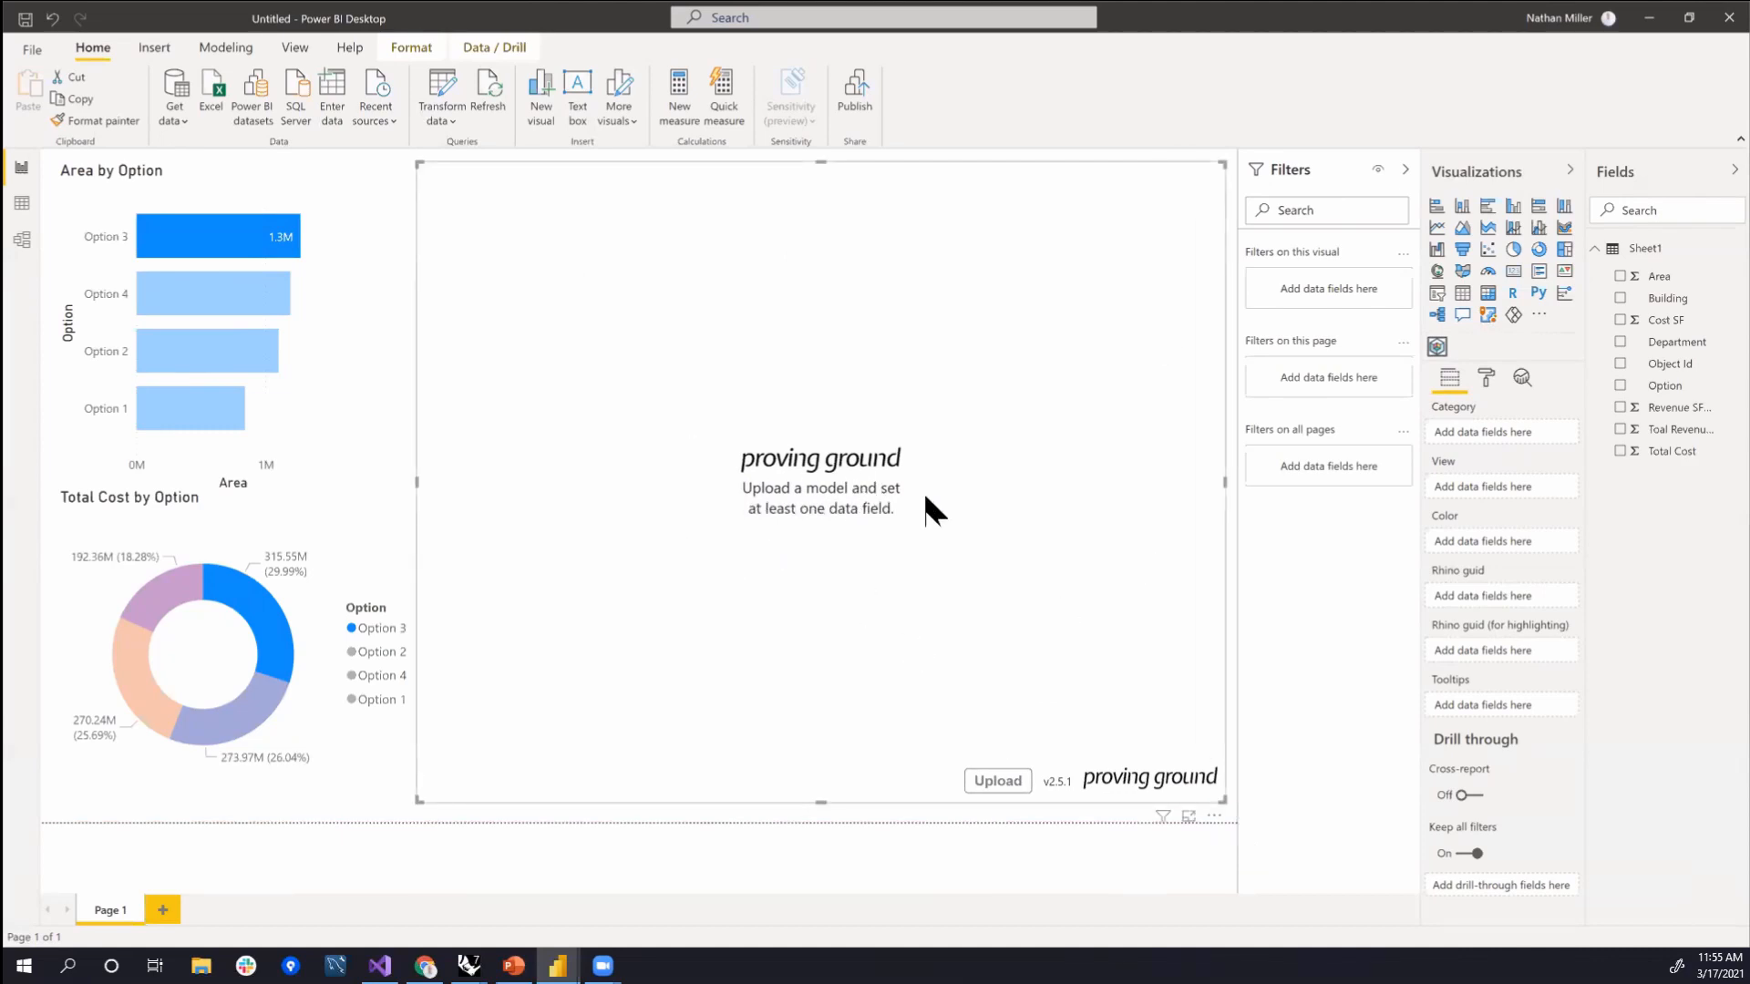
- Start uploading a model to the Rhino visual and browse to Proving Ground Team Folder > Products > Semantic > Workshop
{"action": "left_click", "coordinate": [990, 784]}
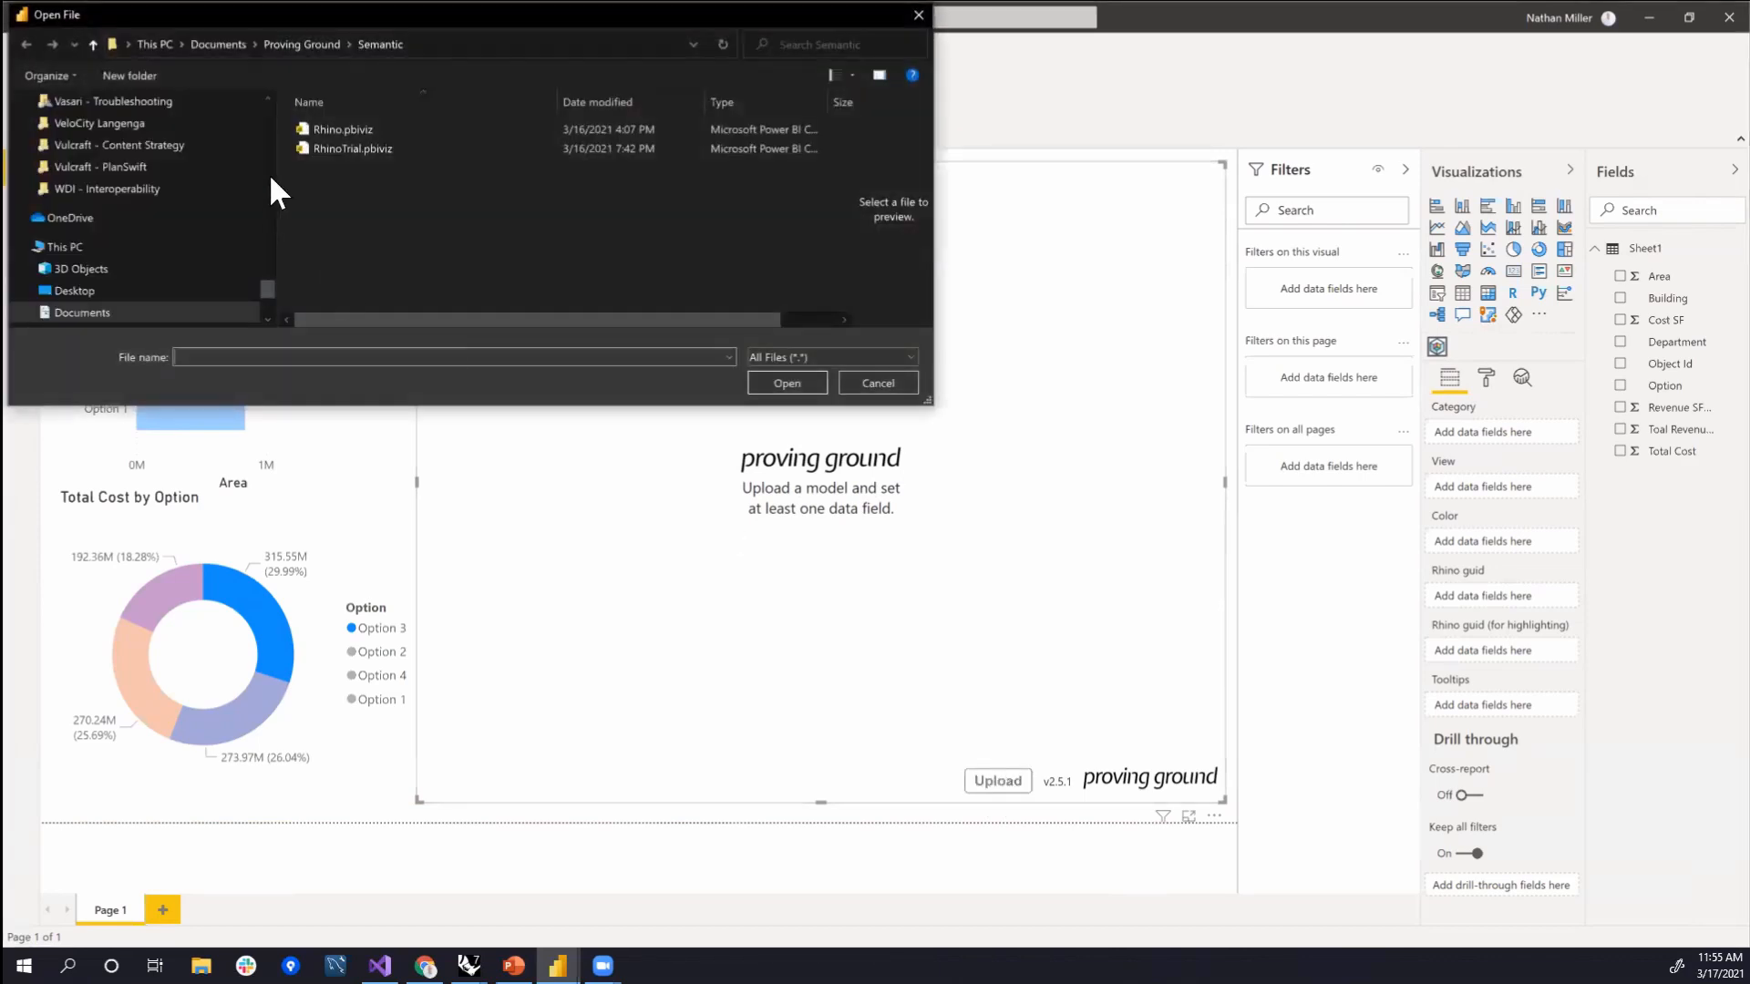
{"action": "scroll", "coordinate": [137, 214], "scroll_direction": "up", "scroll_amount": 15}
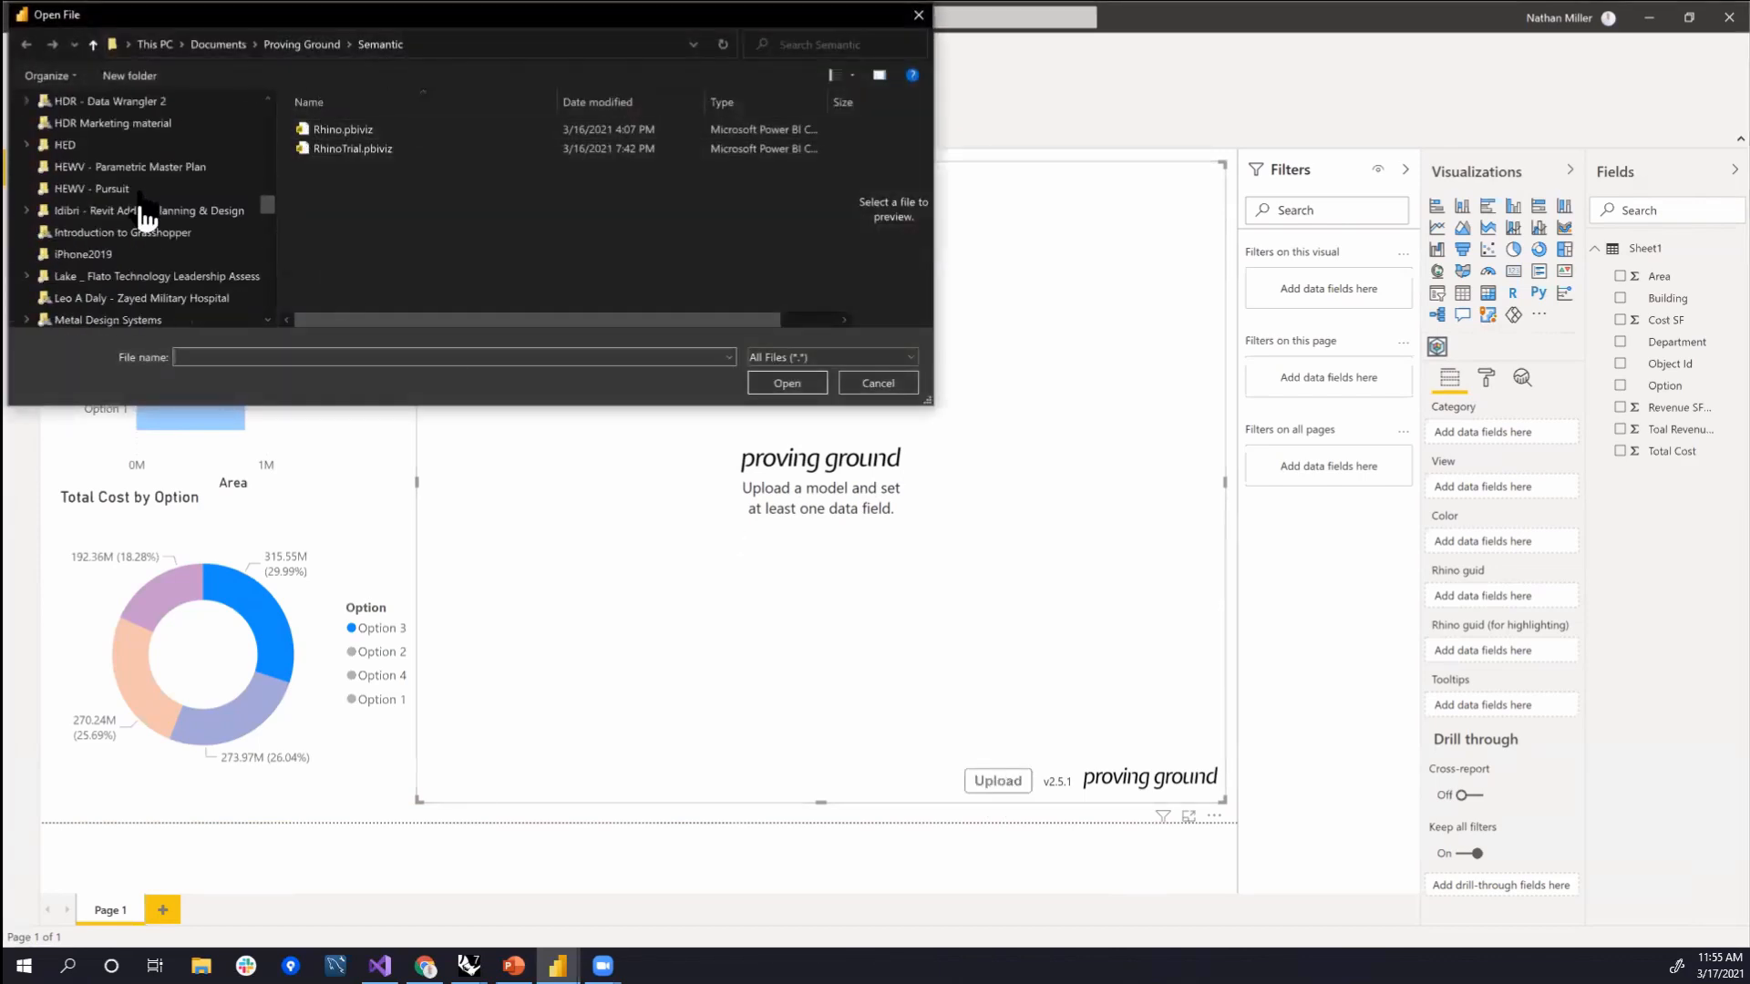
{"action": "scroll", "coordinate": [137, 215], "scroll_direction": "up", "scroll_amount": 5}
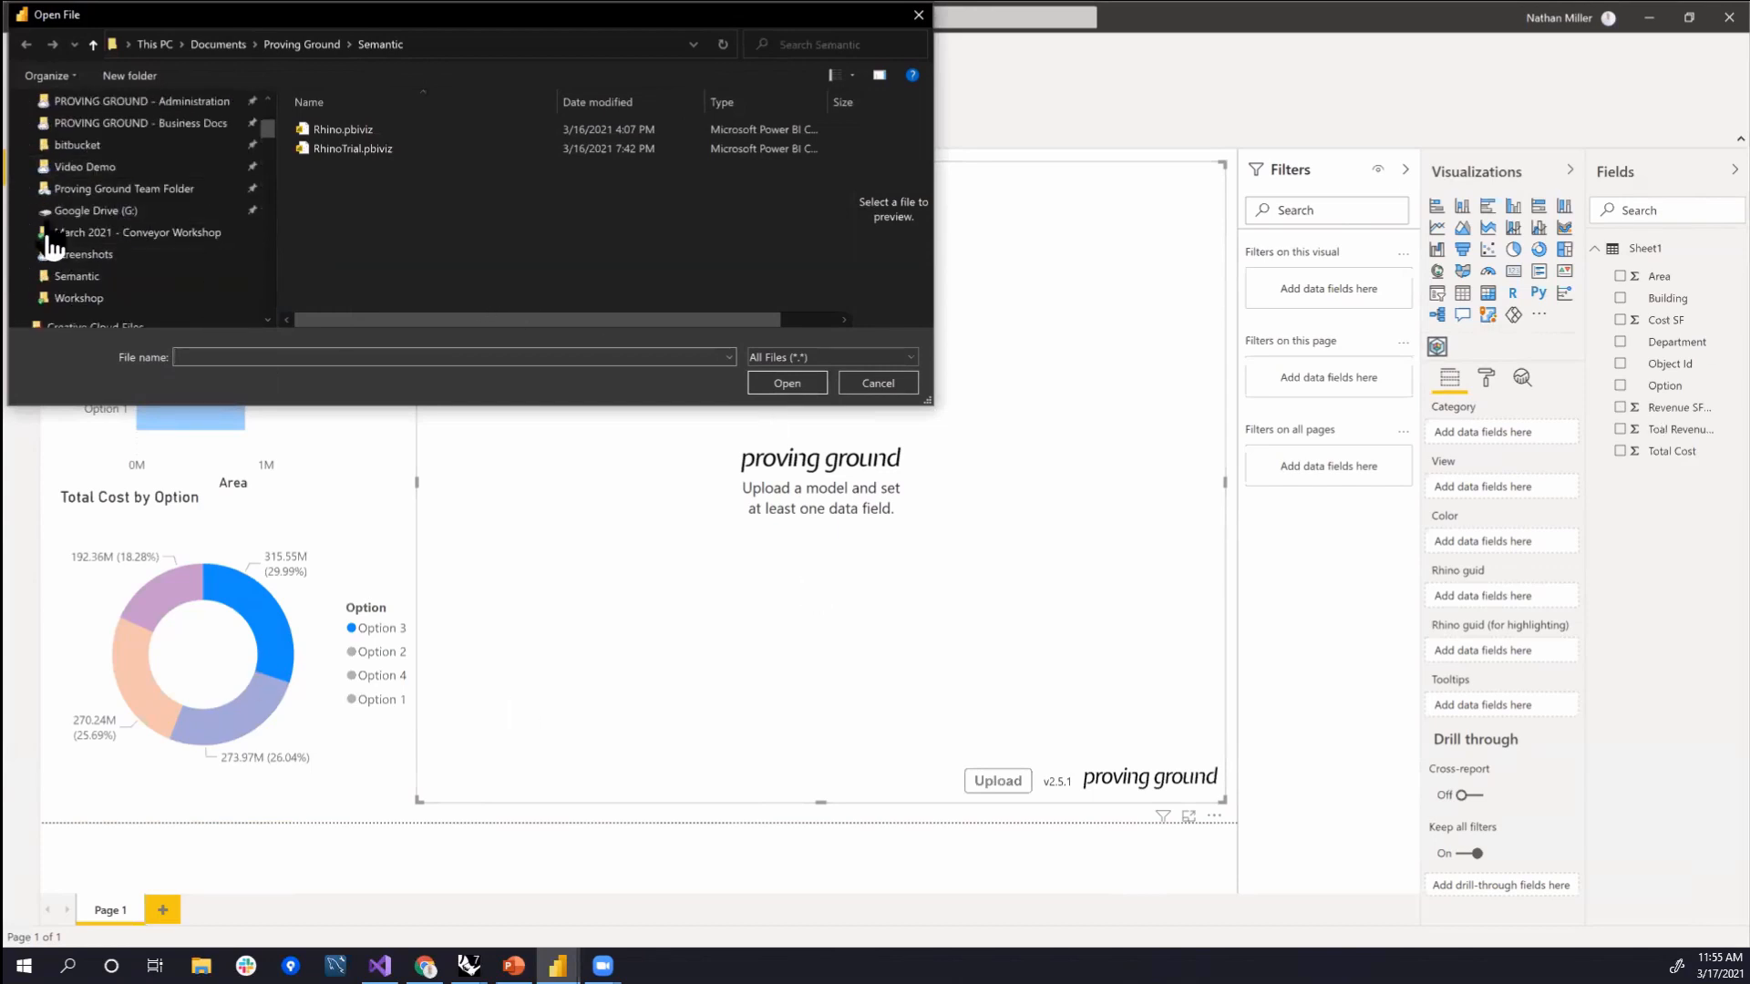
{"action": "left_click", "coordinate": [94, 278]}
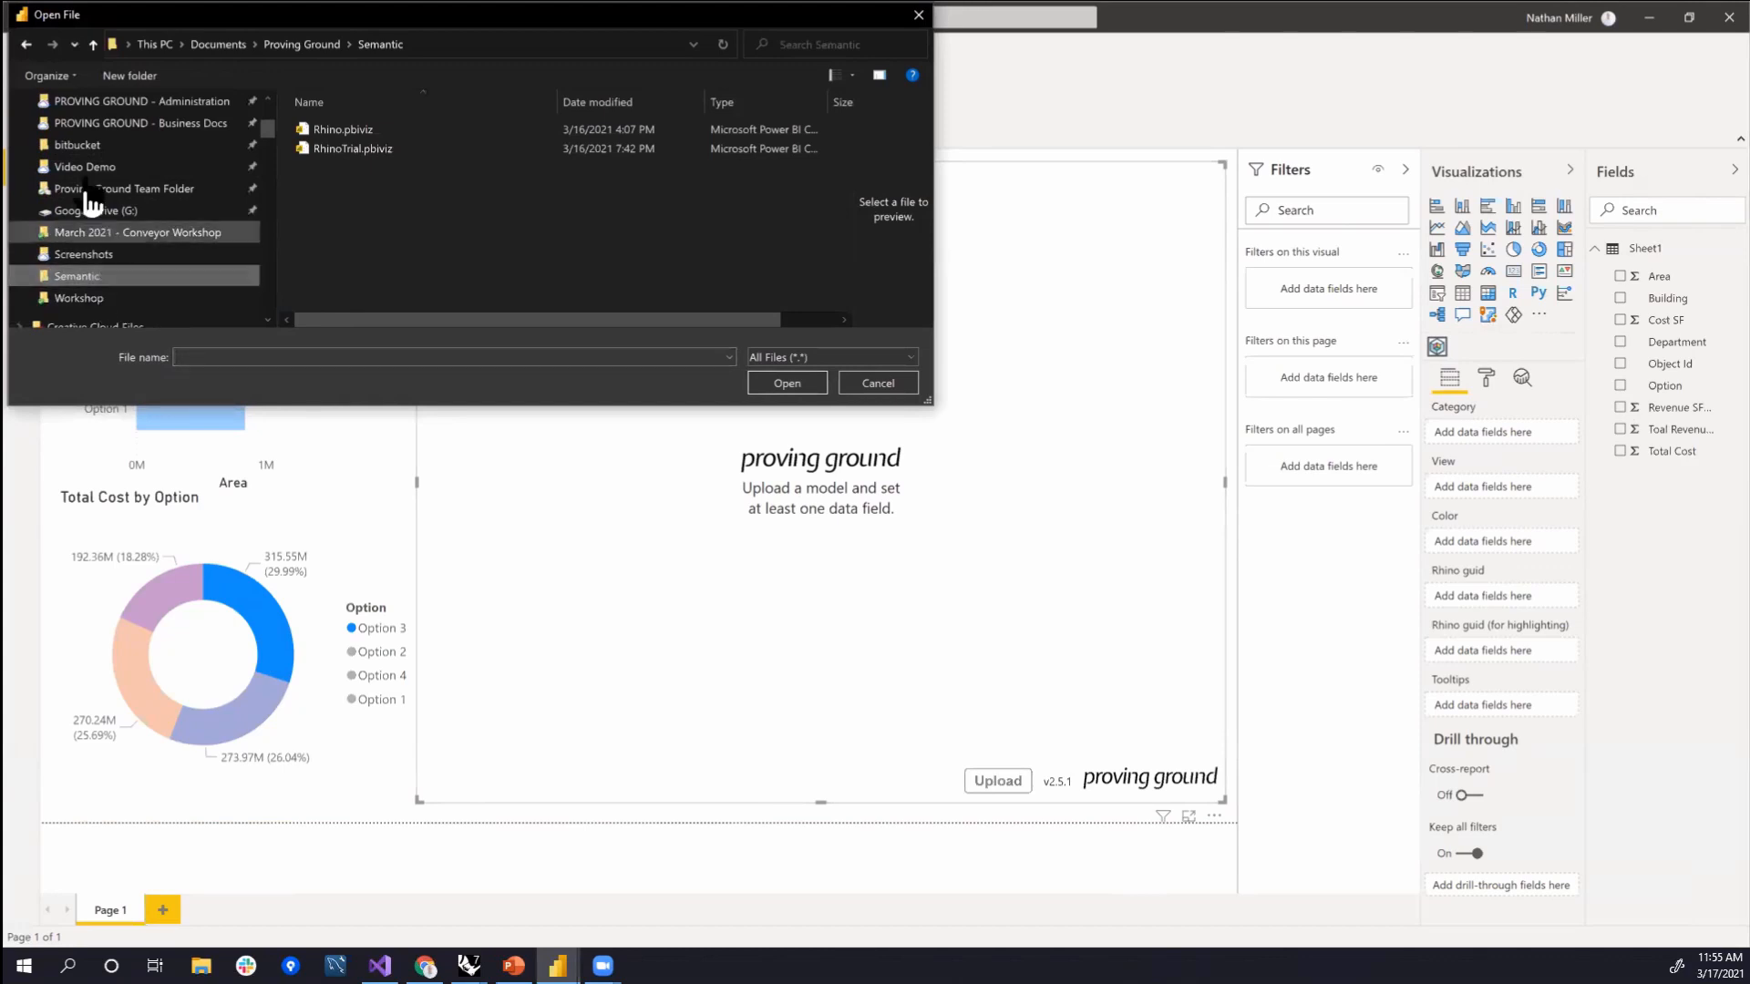
{"action": "left_click", "coordinate": [117, 211]}
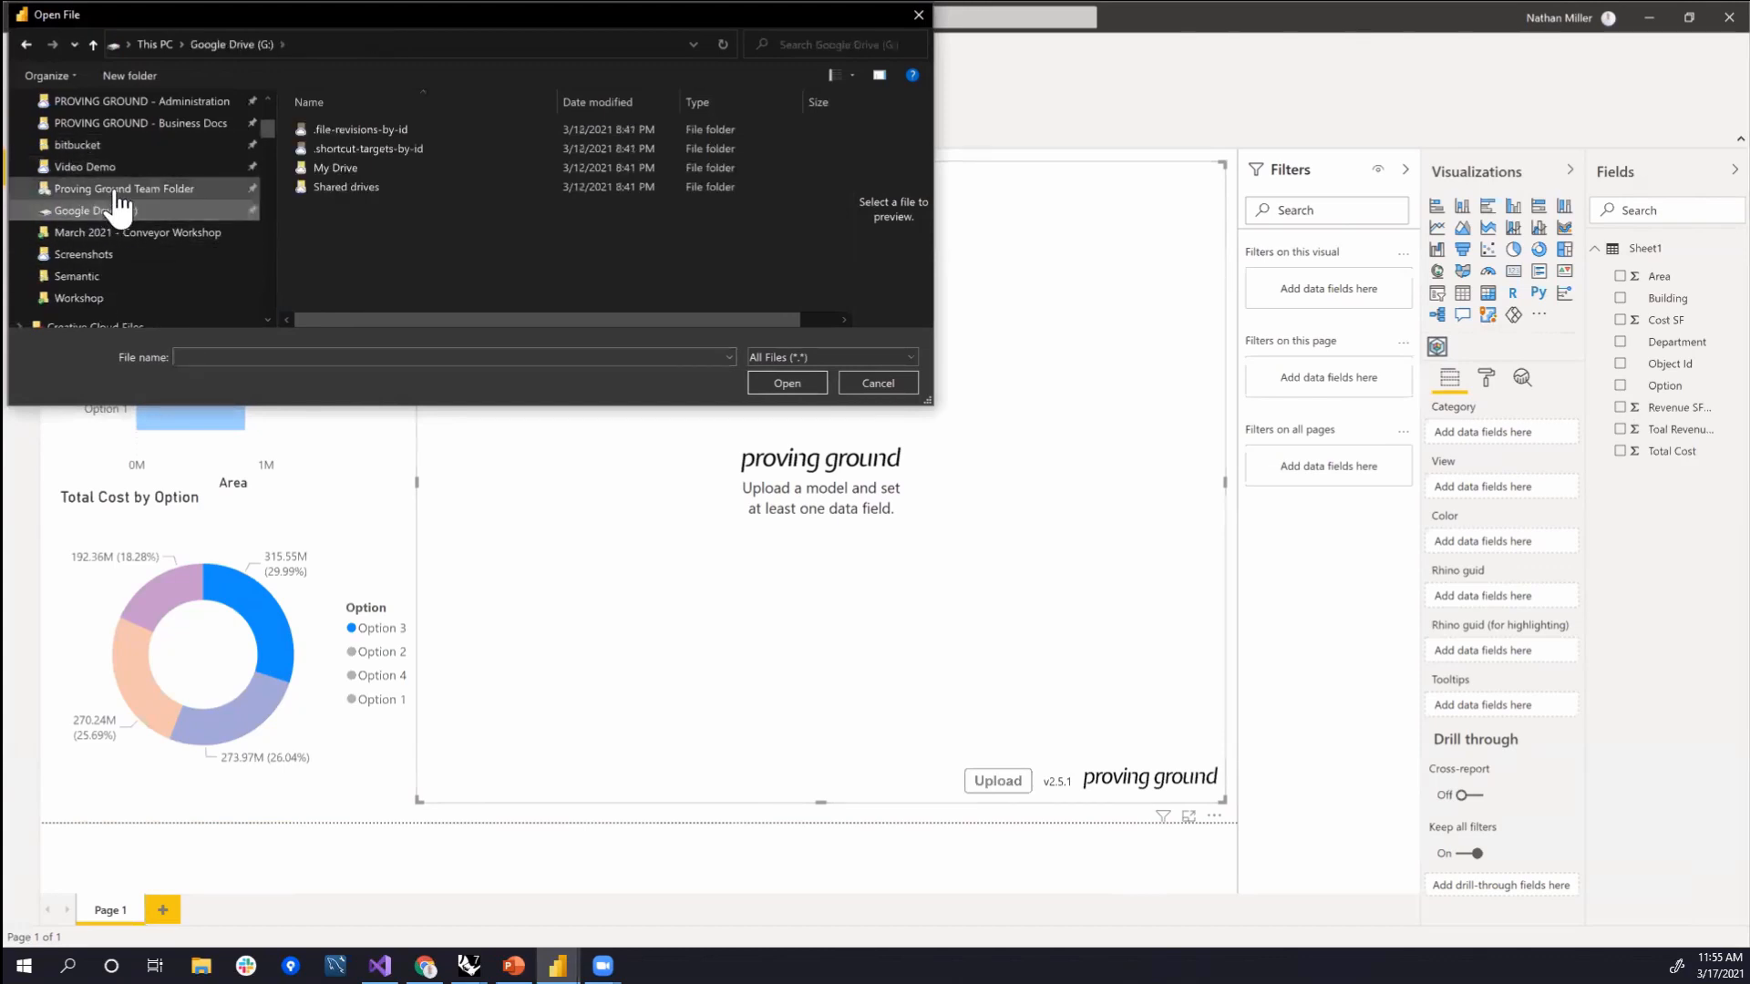
{"action": "left_click", "coordinate": [118, 189]}
{"action": "left_click", "coordinate": [359, 166]}
{"action": "double_click", "coordinate": [360, 188]}
{"action": "double_click", "coordinate": [350, 169]}
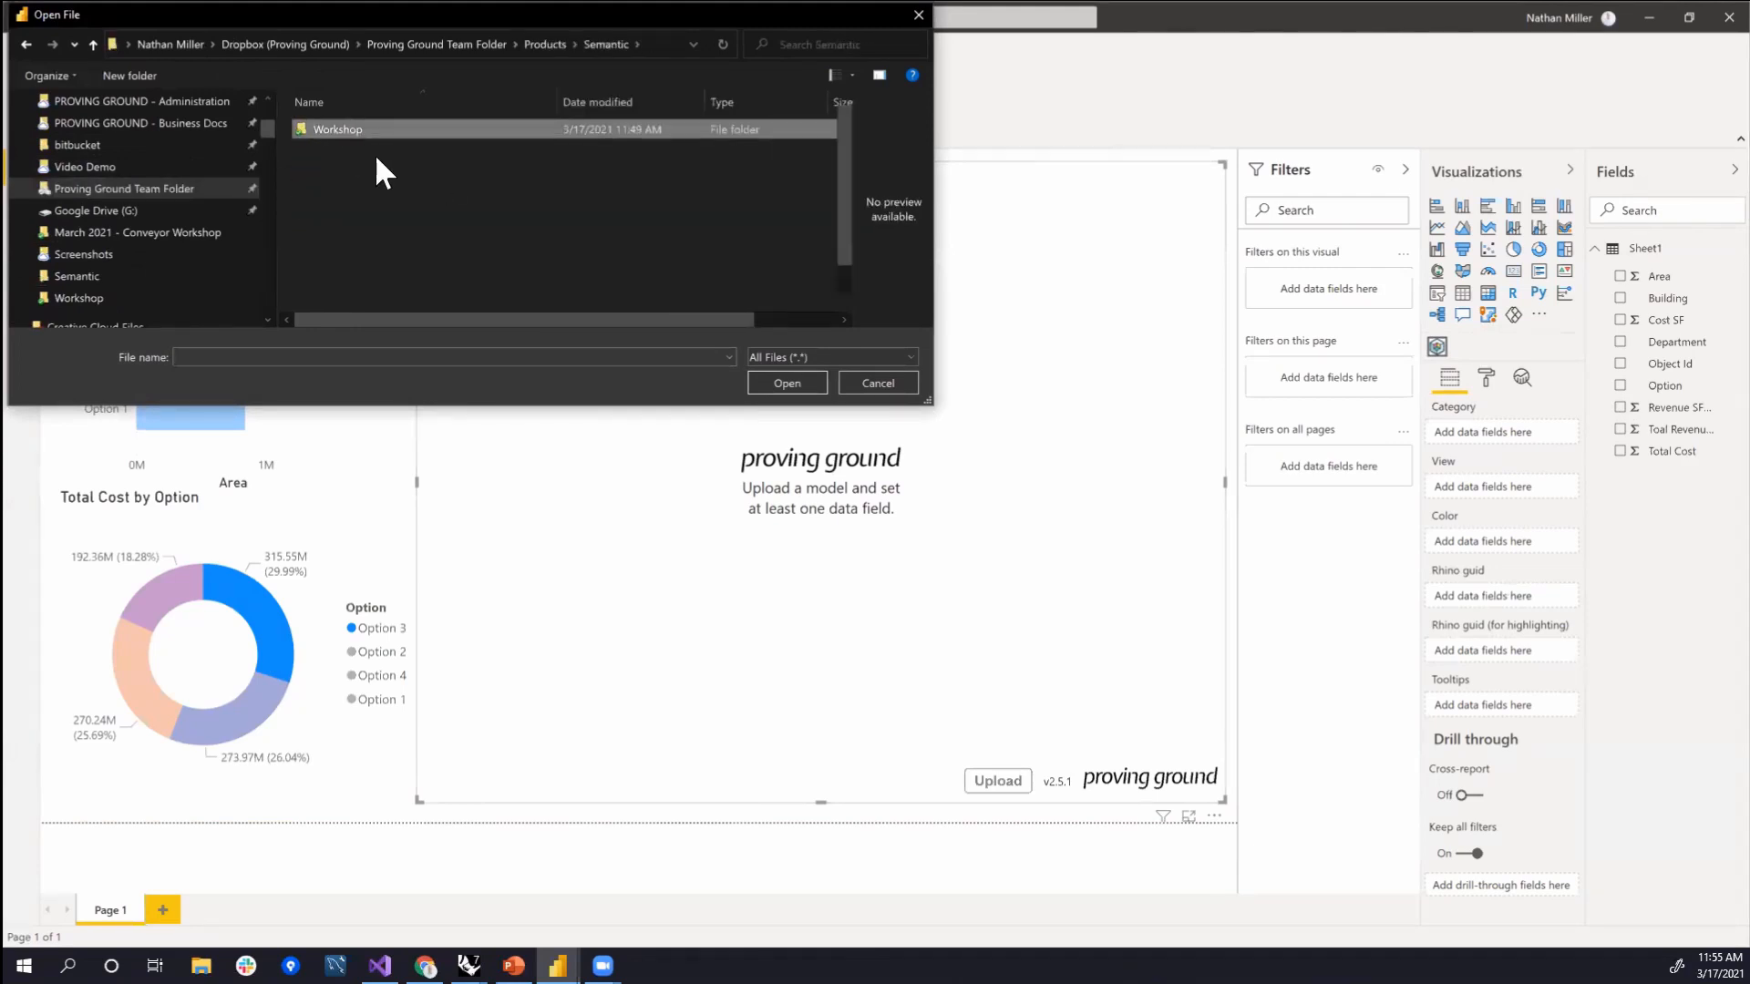
{"action": "double_click", "coordinate": [362, 133]}
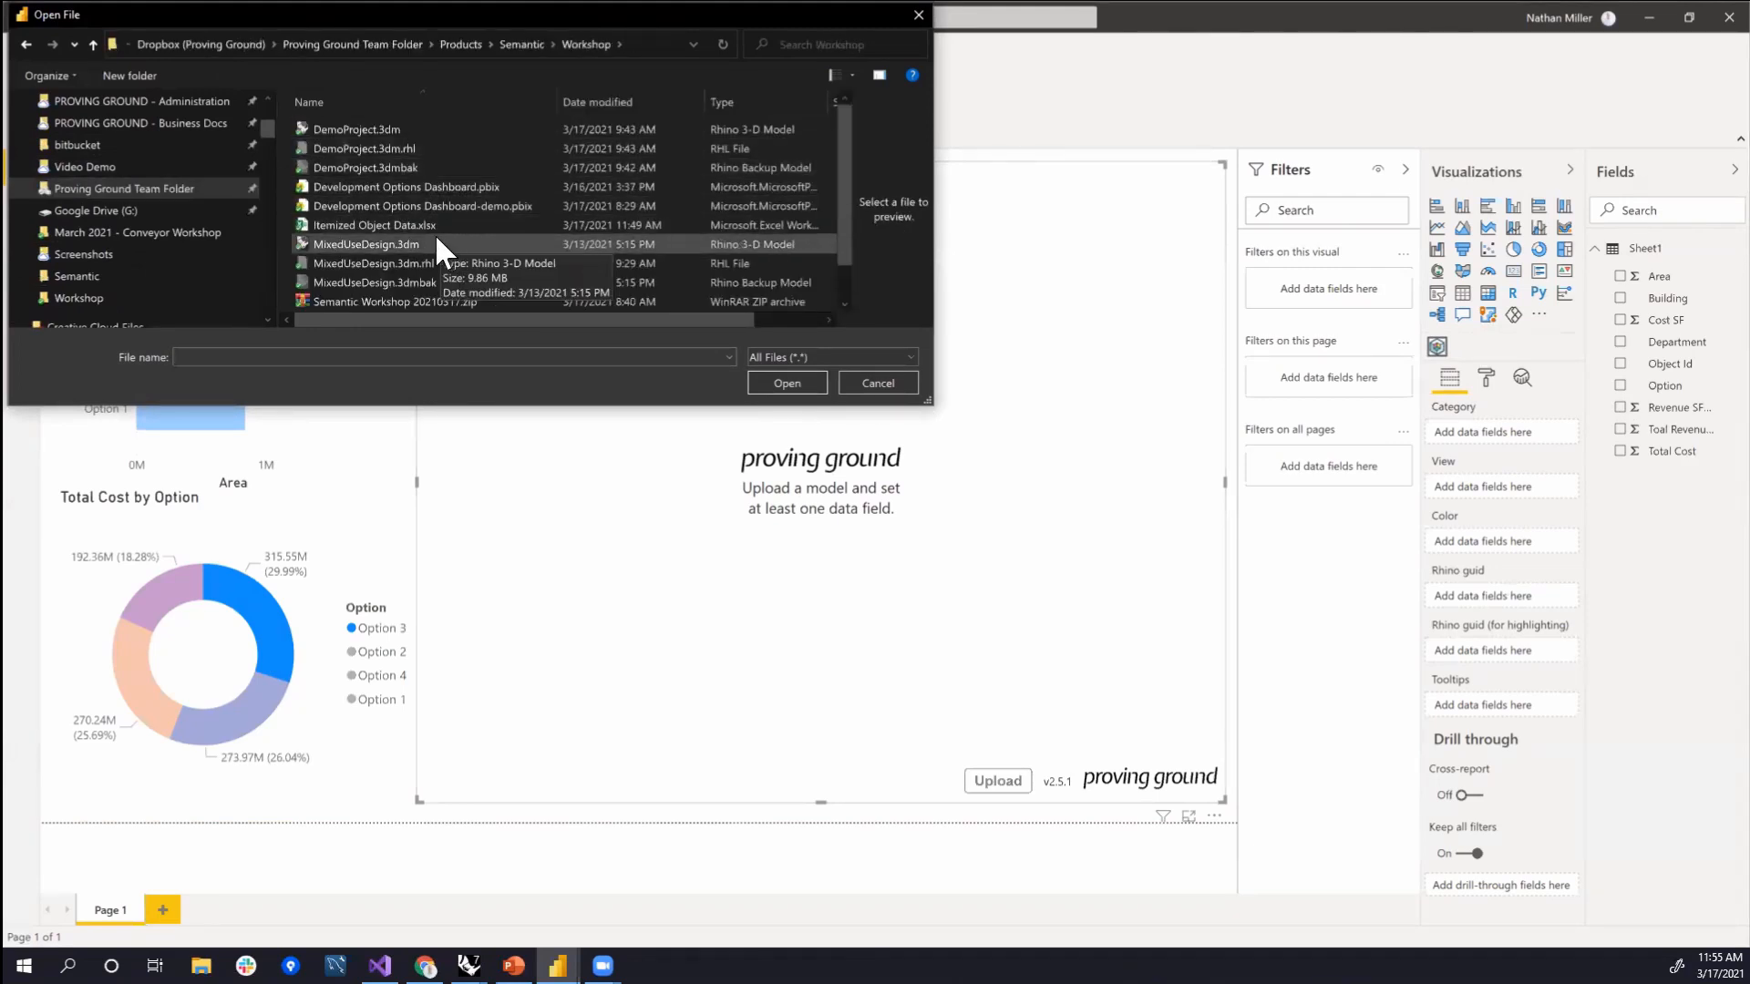
- Load the Rhino model MixedUseDesign.3dm from the Workshop folder into the Rhino visual
{"action": "scroll", "coordinate": [435, 234], "scroll_direction": "down", "scroll_amount": 2}
{"action": "left_click", "coordinate": [424, 208]}
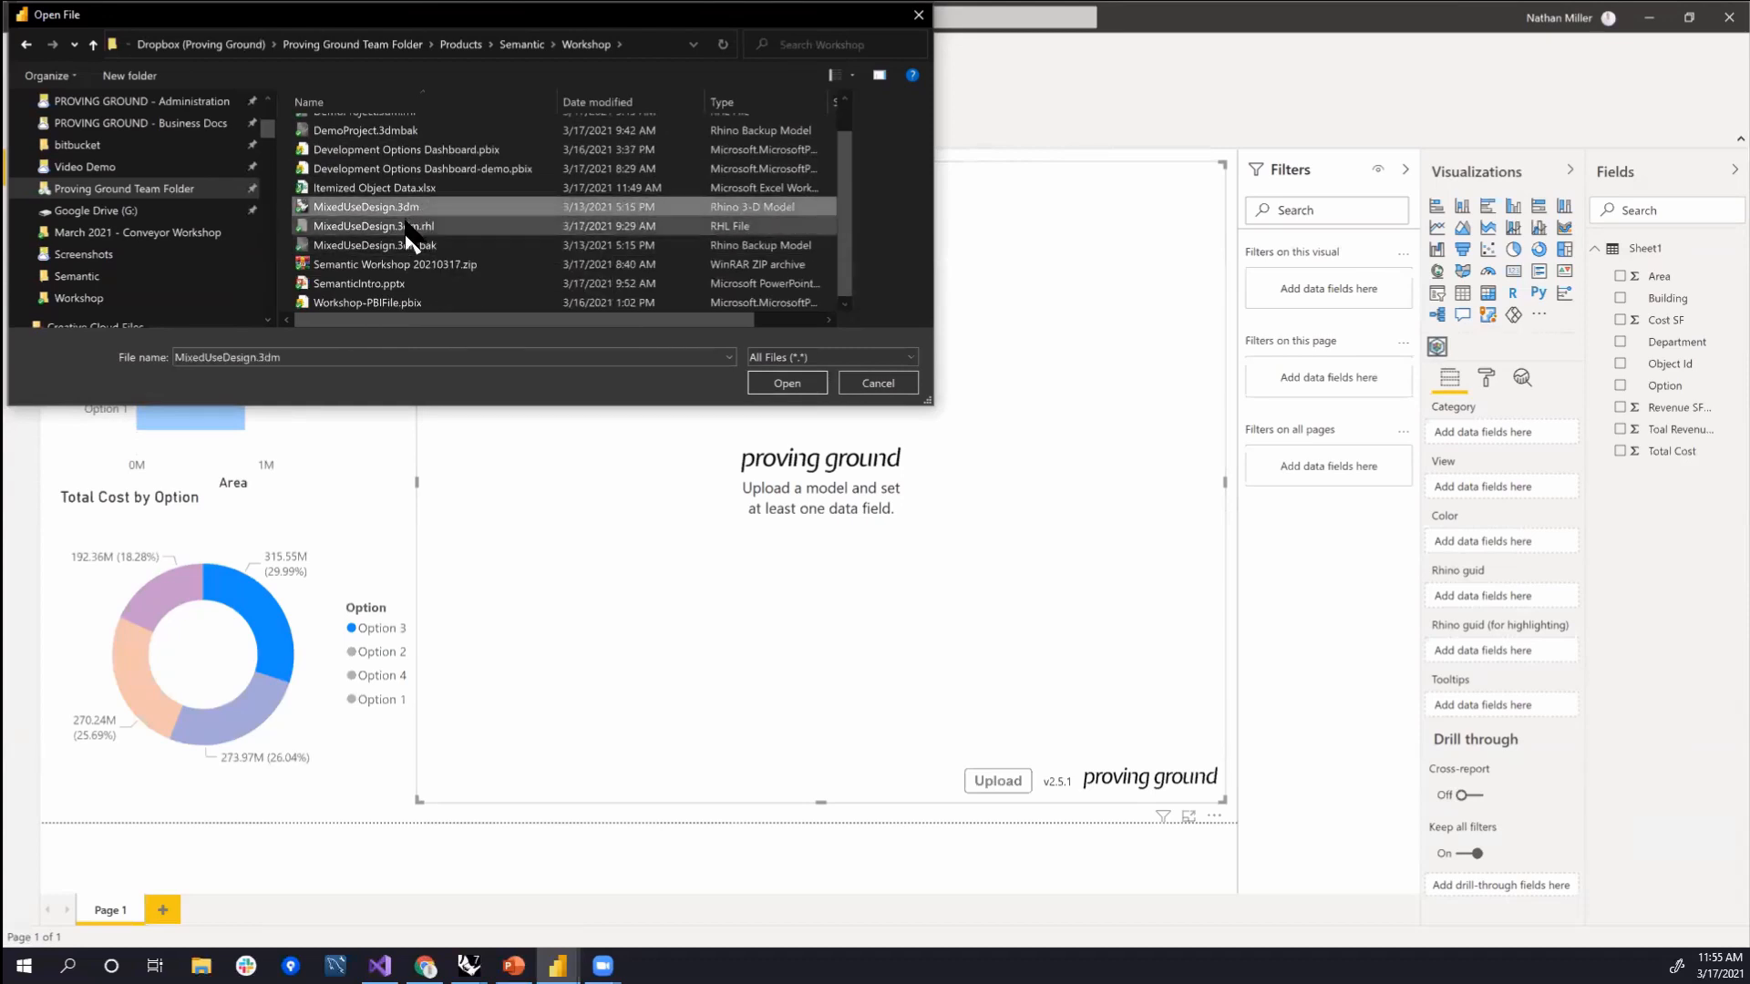
{"action": "left_click", "coordinate": [802, 388]}
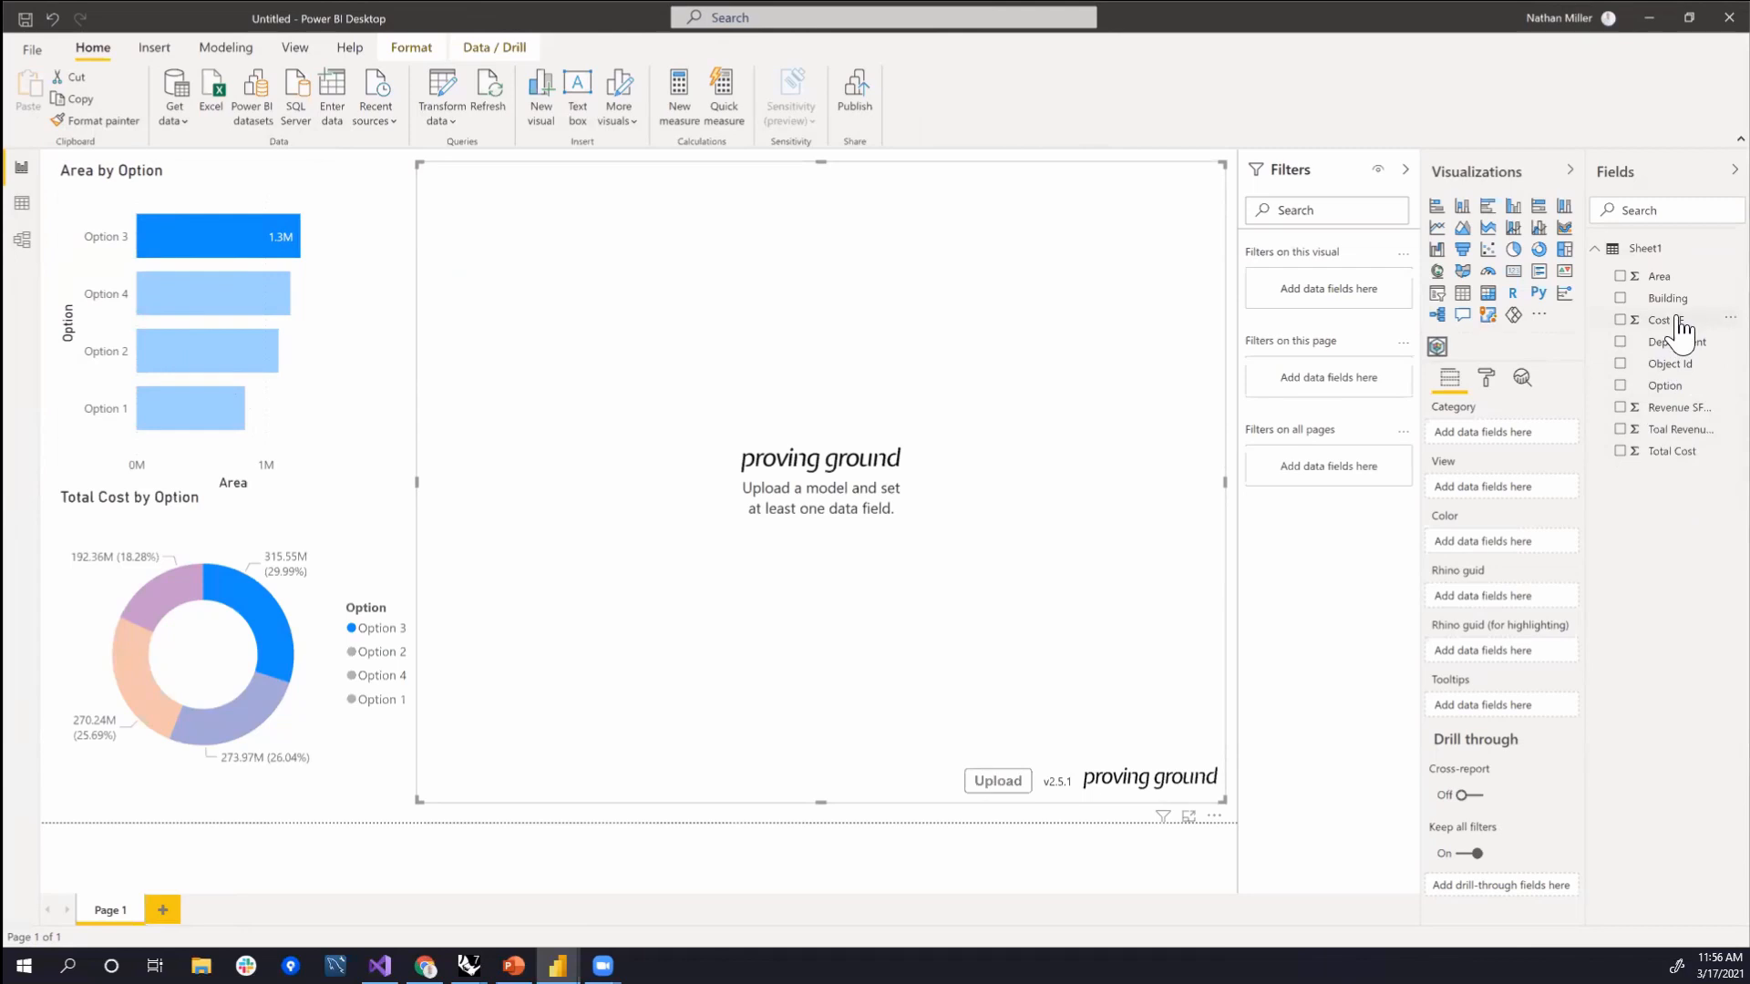
- Assign Object Id as the Rhino guid and Option as the view field of the Rhino visual
{"action": "left_click_drag", "start_coordinate": [1687, 374], "coordinate": [1540, 601]}
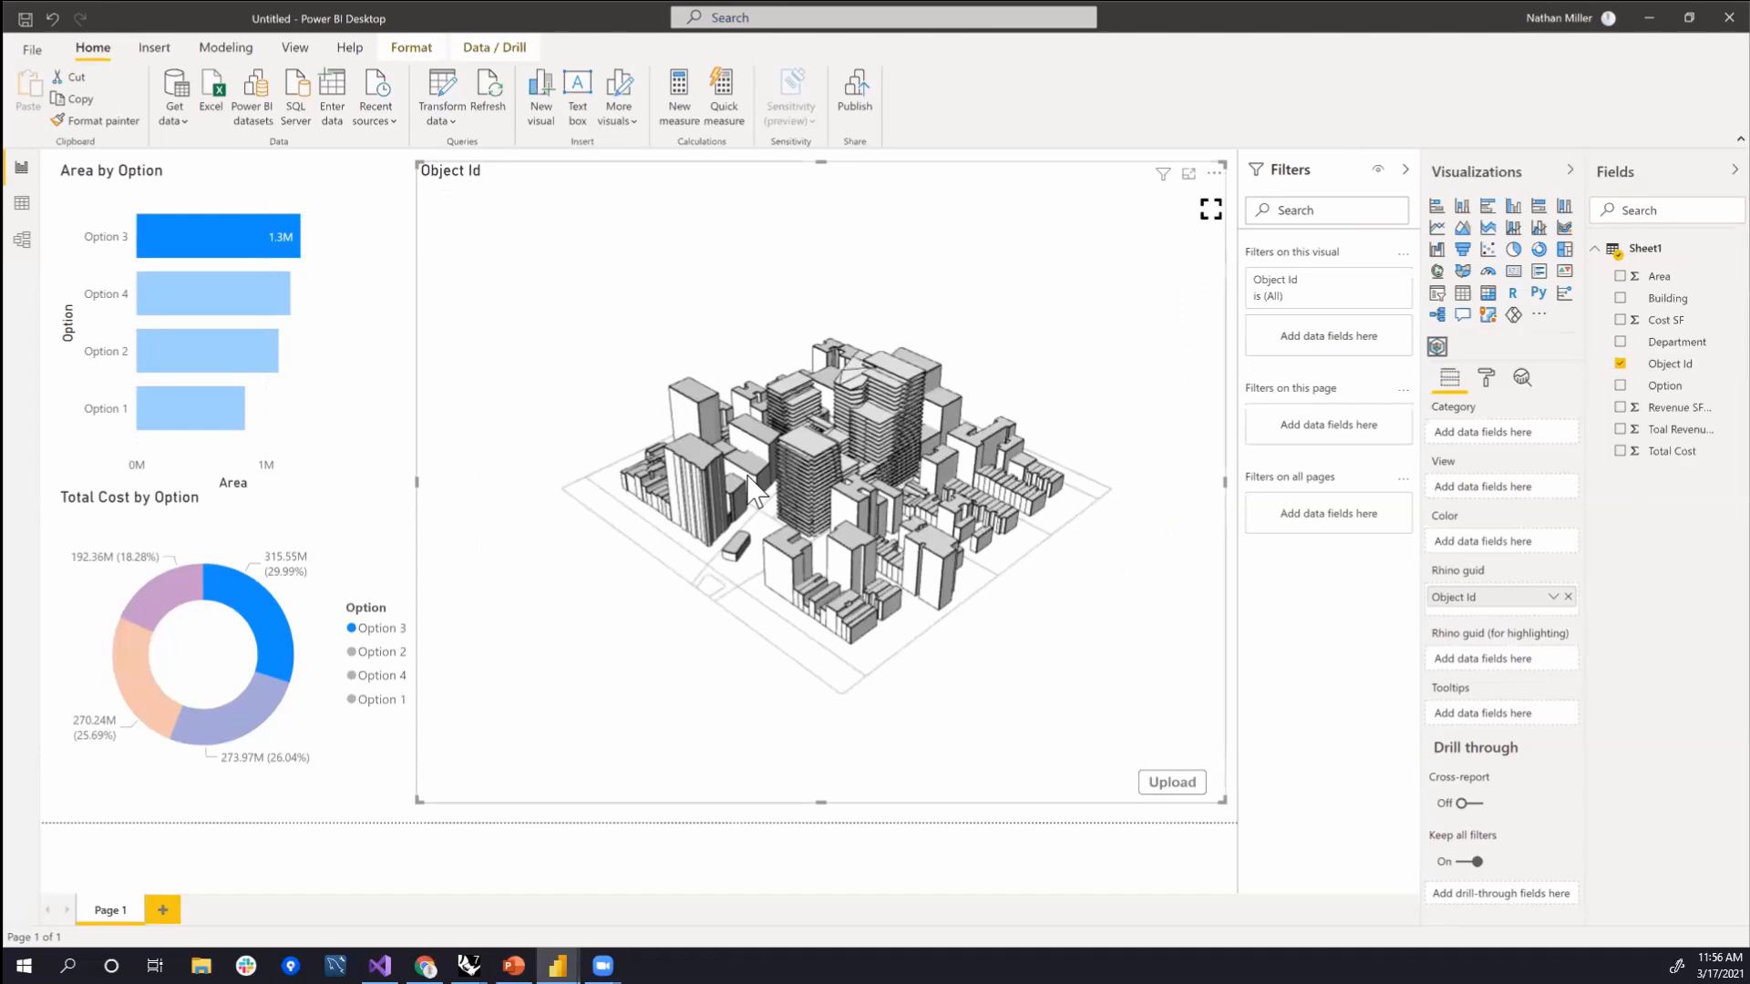
{"action": "scroll", "coordinate": [797, 511], "scroll_direction": "up", "scroll_amount": 5}
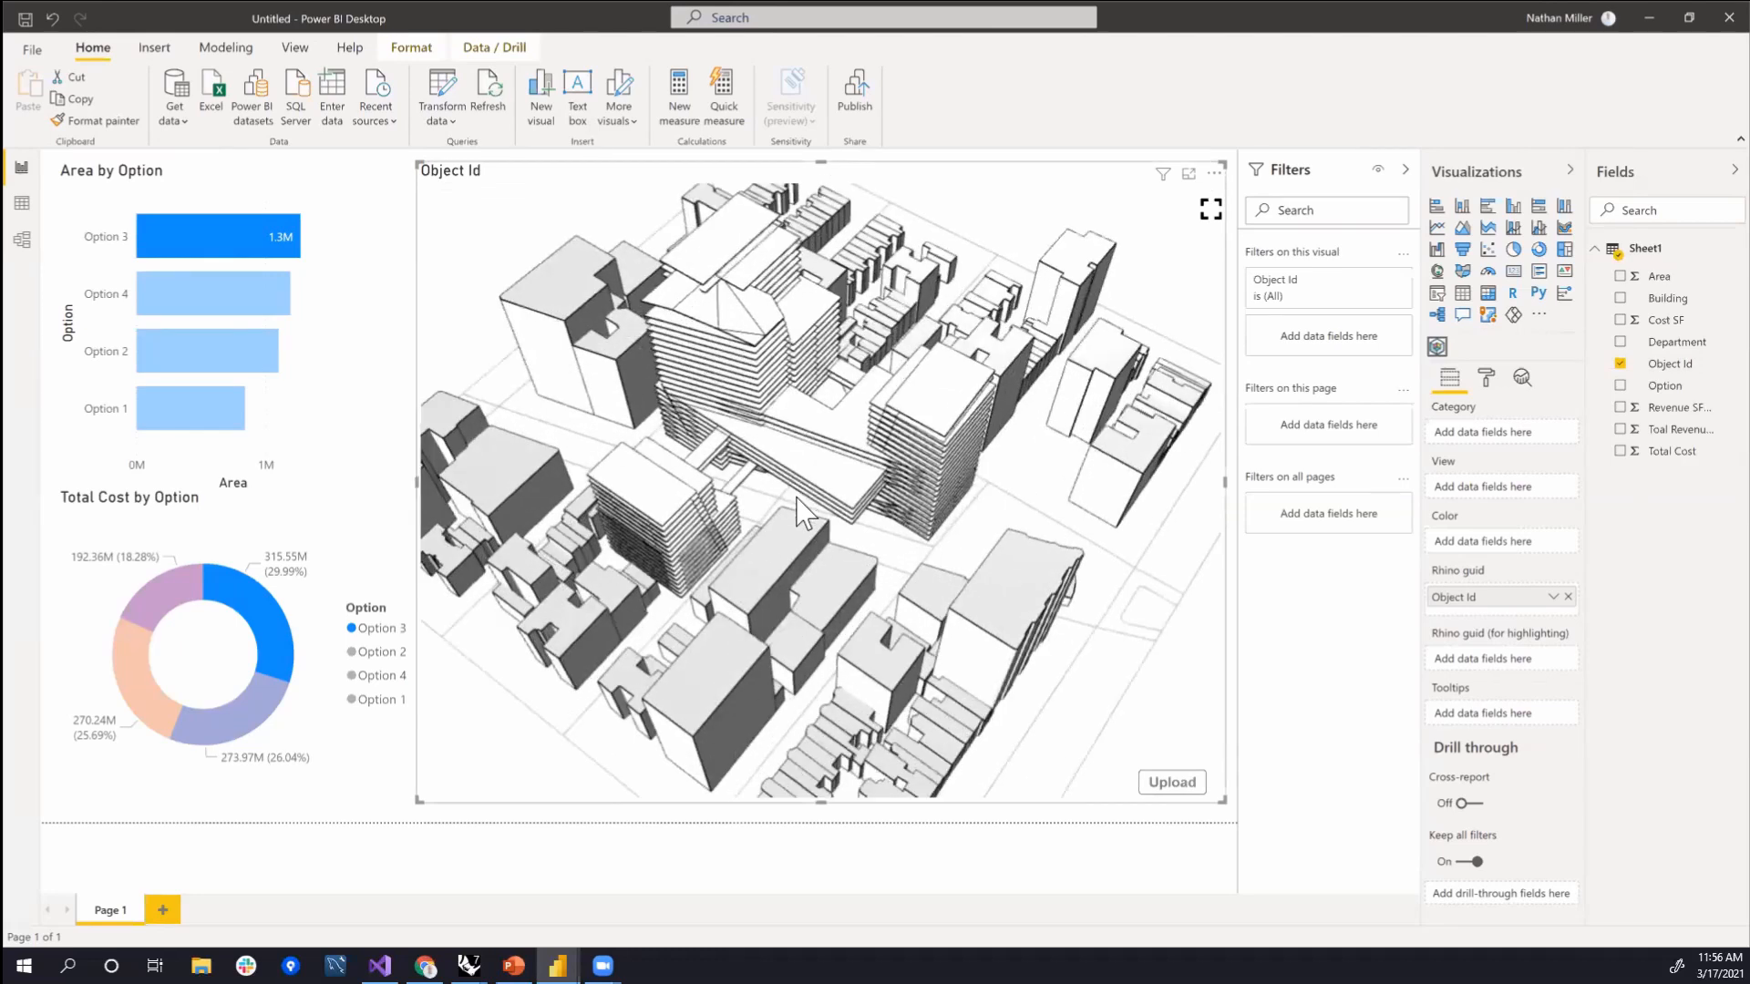
{"action": "scroll", "coordinate": [798, 511], "scroll_direction": "down", "scroll_amount": 5}
{"action": "left_click_drag", "start_coordinate": [754, 612], "coordinate": [915, 457]}
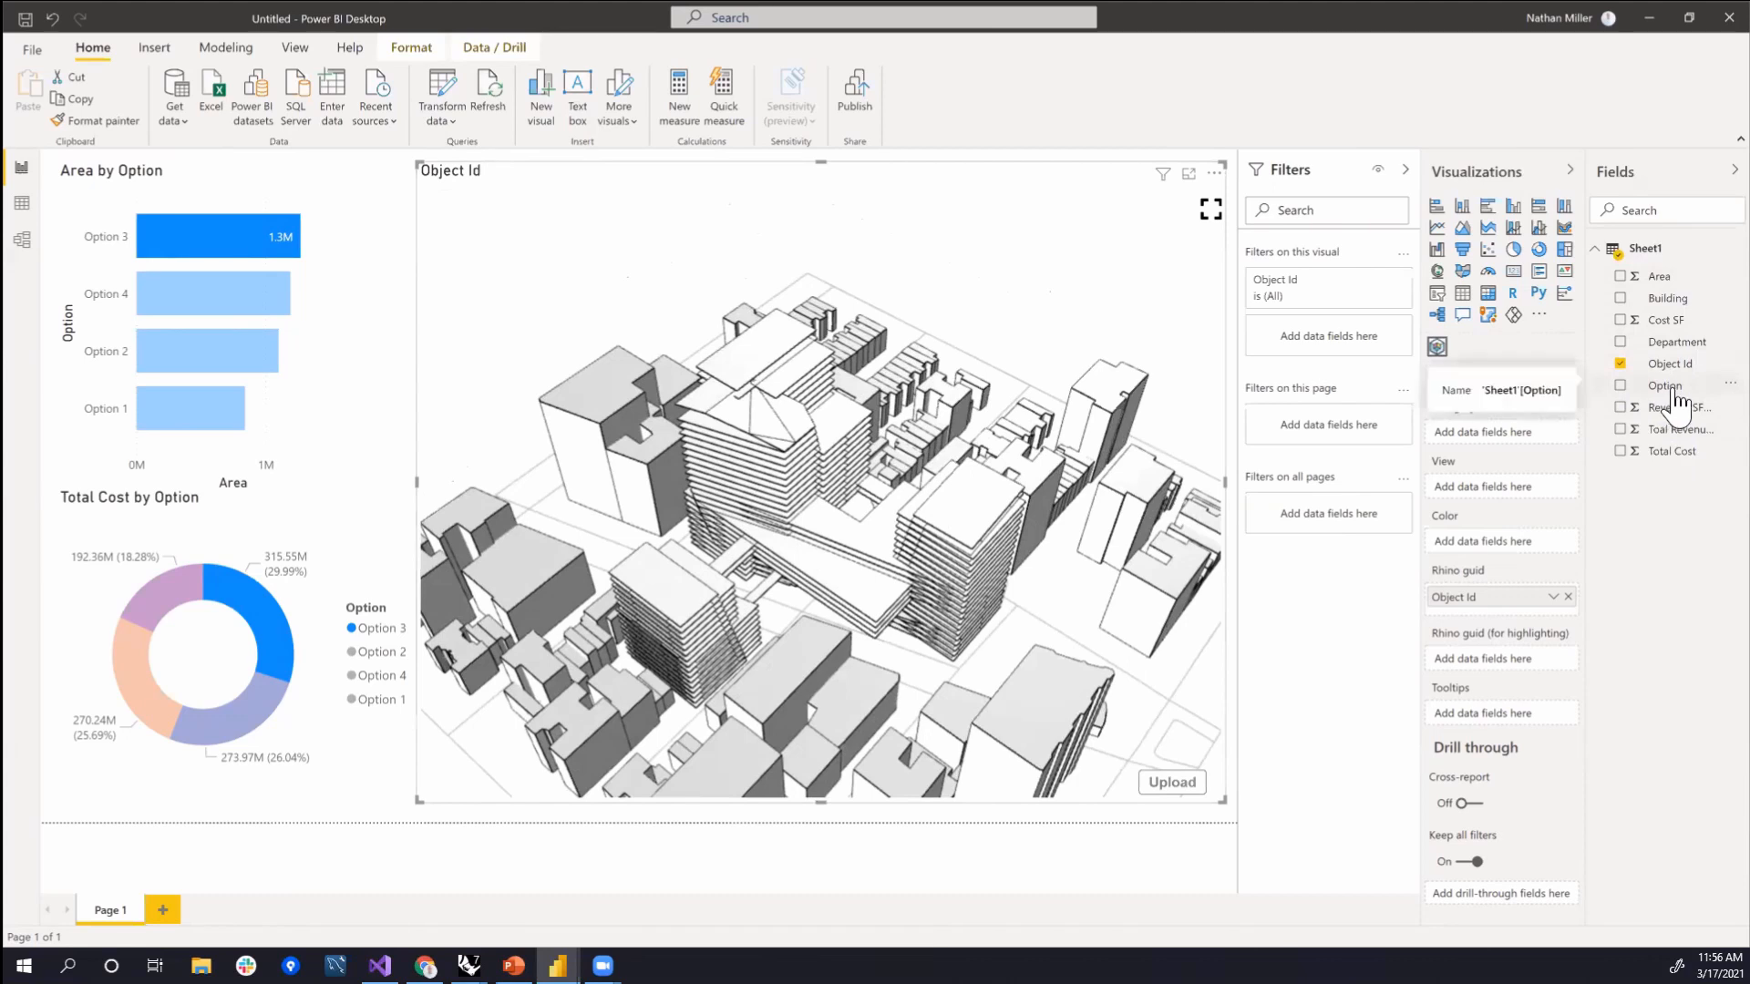
{"action": "left_click_drag", "start_coordinate": [1675, 398], "coordinate": [1516, 508]}
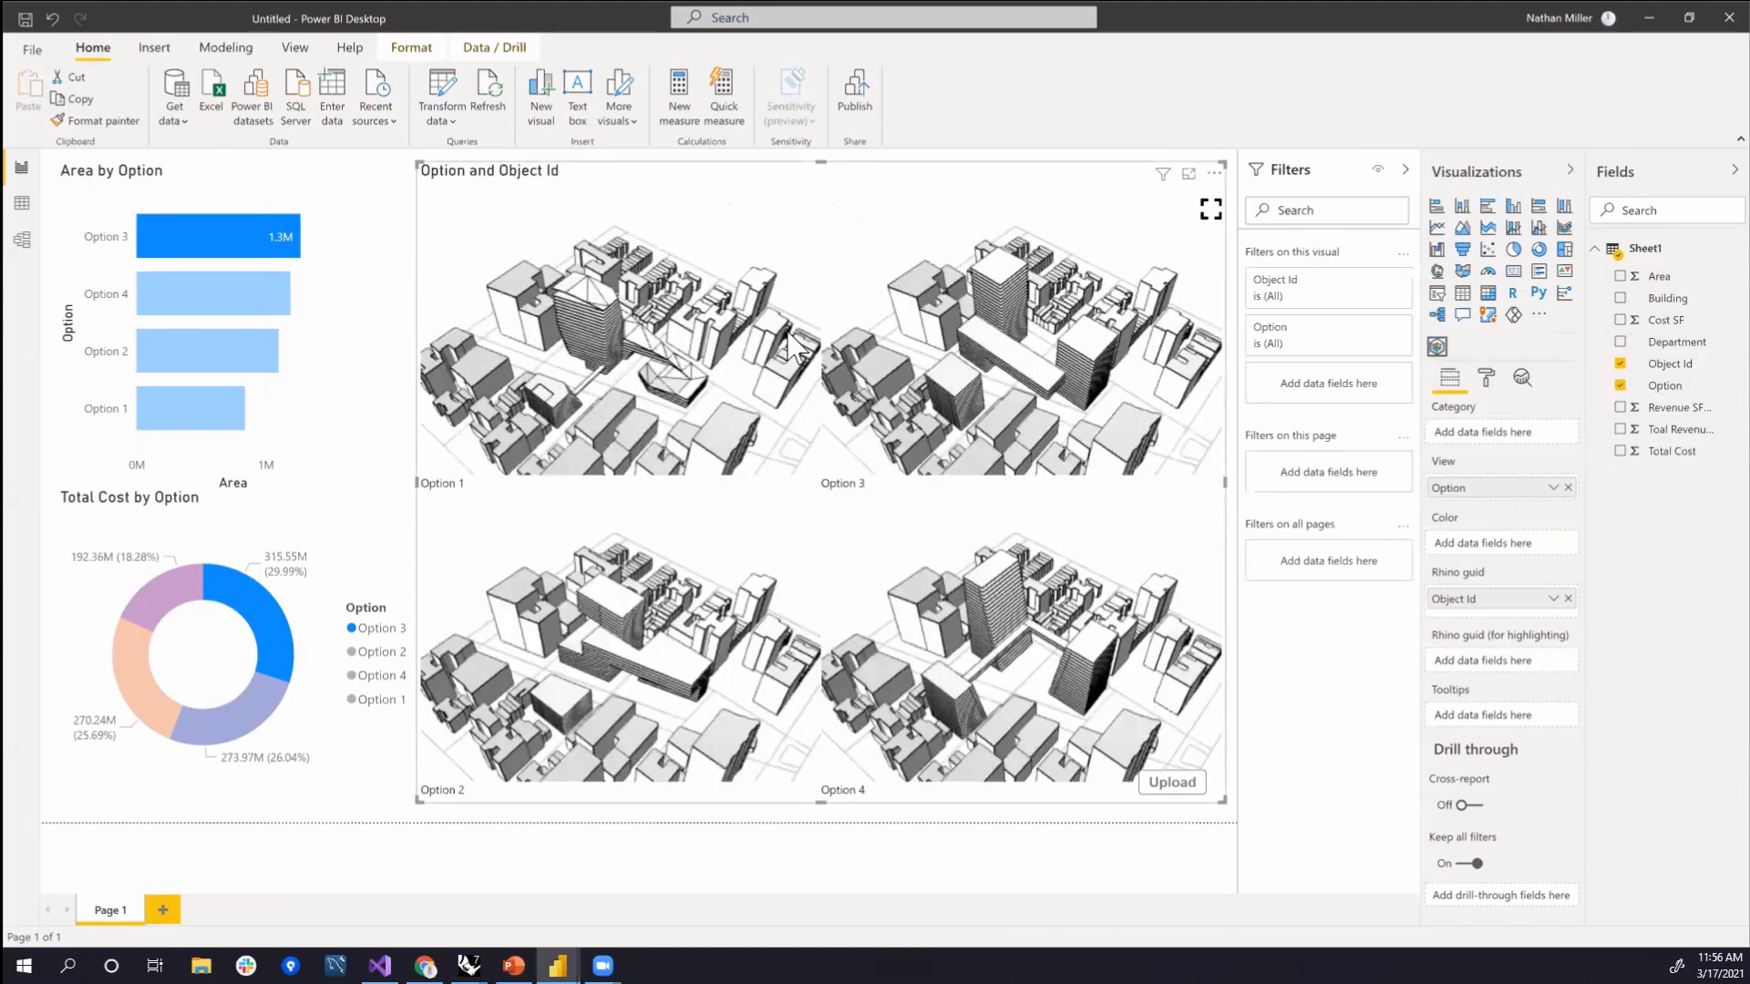
{"action": "left_click_drag", "start_coordinate": [629, 594], "coordinate": [547, 609]}
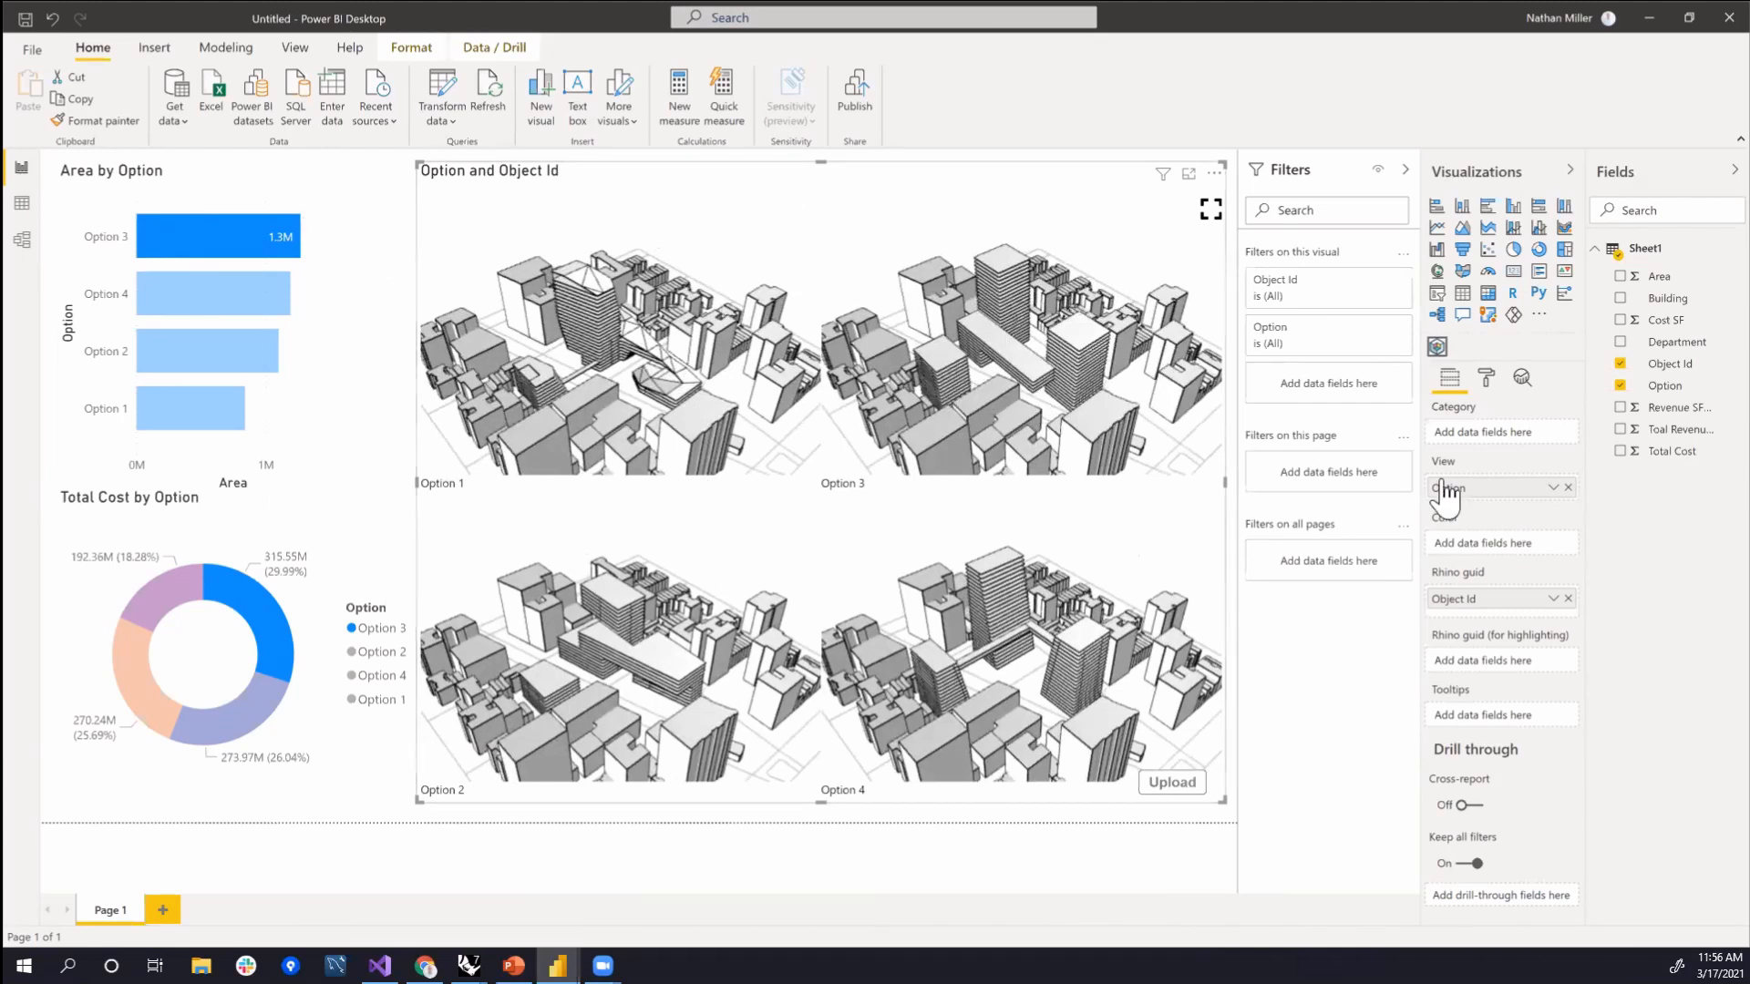
- Replace Option with Department as the view field and inspect the model split by department
{"action": "left_click", "coordinate": [1569, 487]}
{"action": "left_click_drag", "start_coordinate": [1693, 350], "coordinate": [1540, 489]}
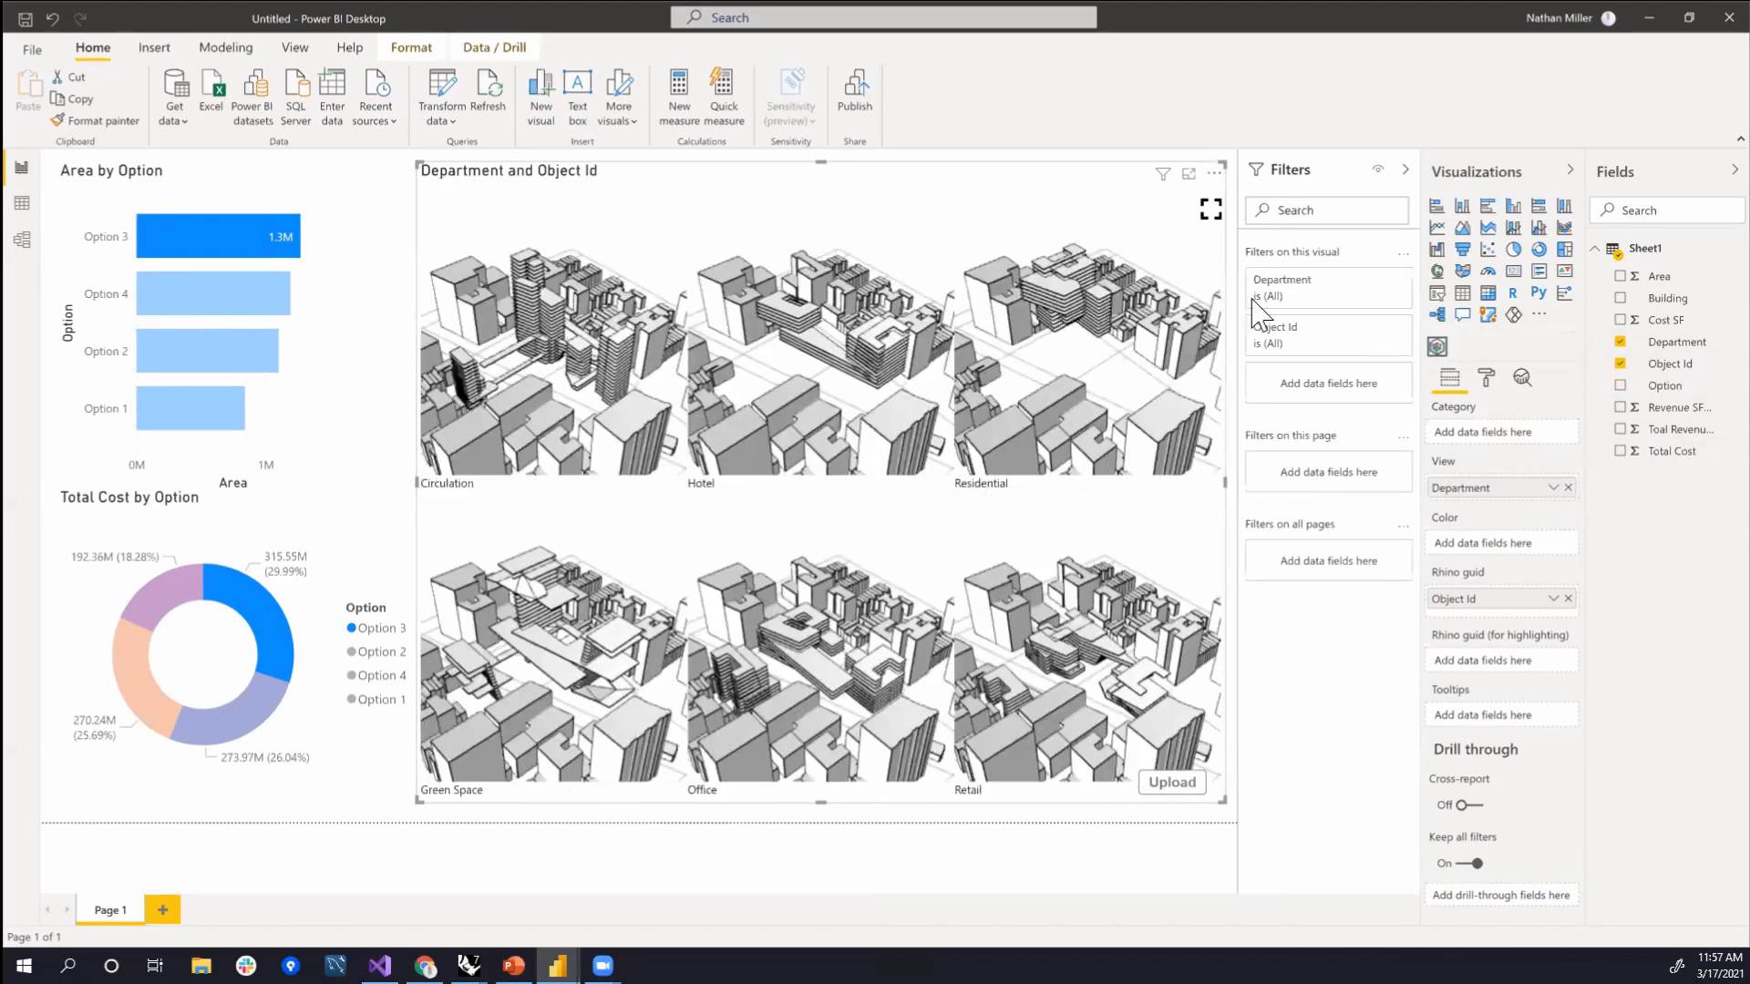
{"action": "left_click_drag", "start_coordinate": [542, 291], "coordinate": [612, 442]}
{"action": "scroll", "coordinate": [550, 322], "scroll_direction": "up", "scroll_amount": 5}
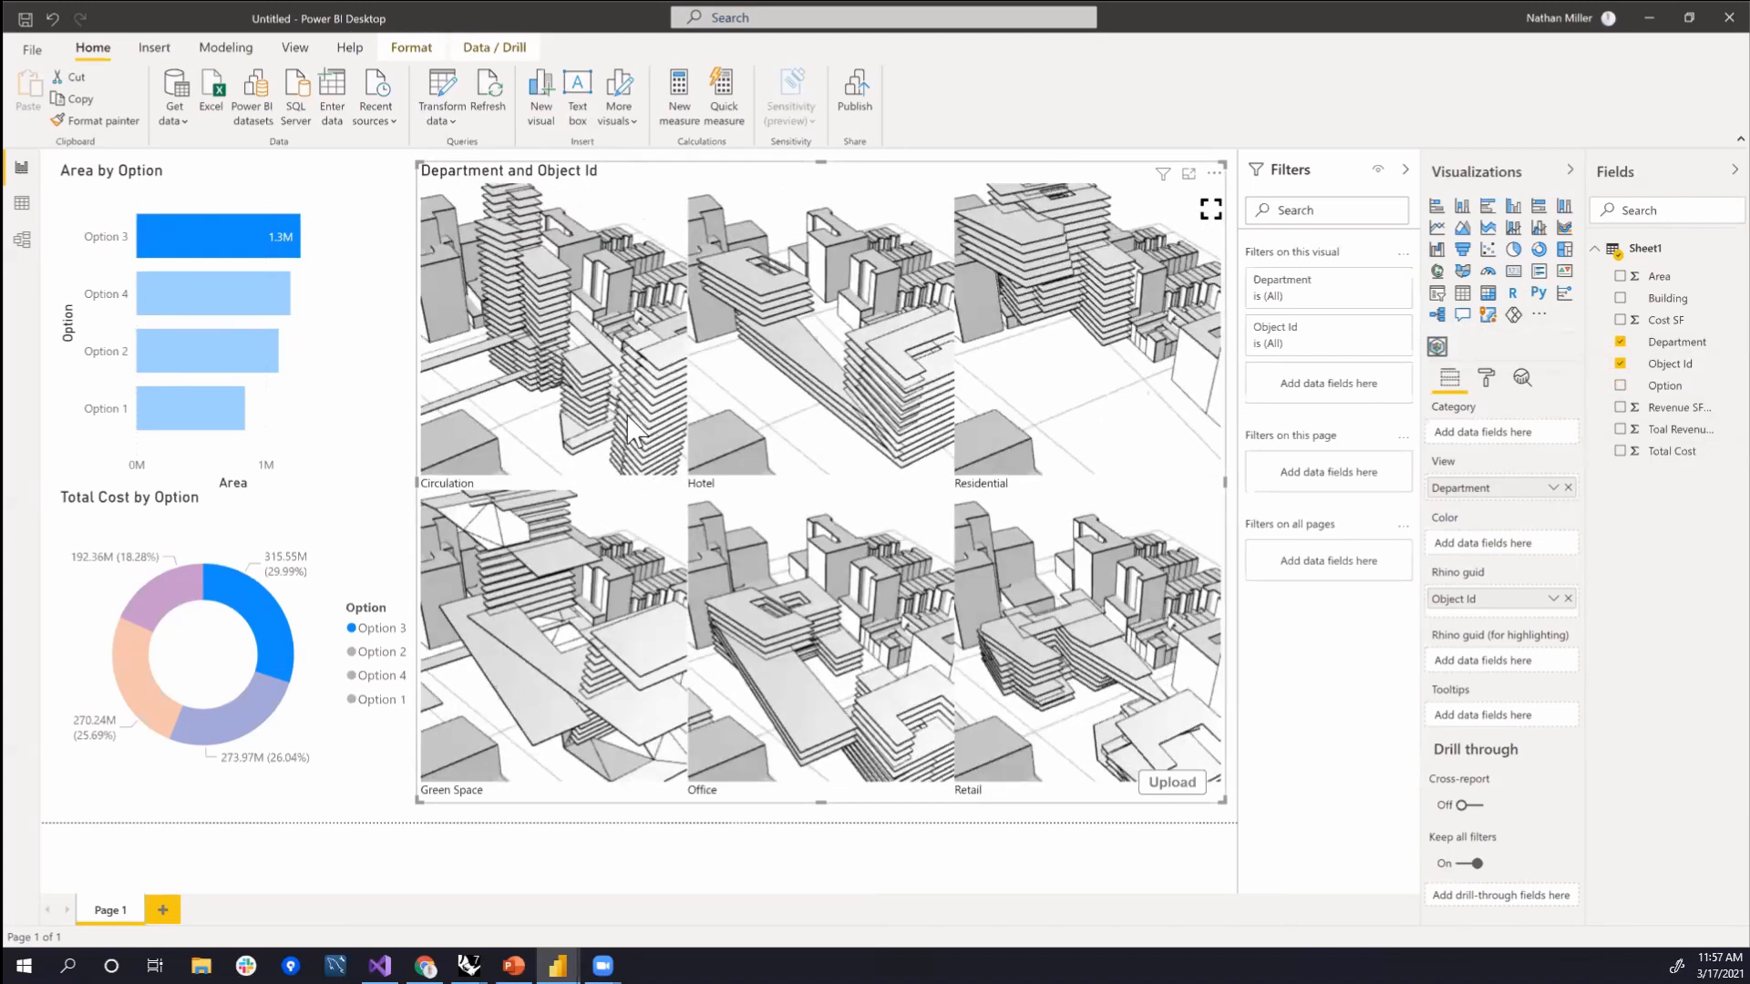
{"action": "mouse_move", "coordinate": [617, 350]}
{"action": "left_mouse_down"}
{"action": "mouse_move", "coordinate": [669, 339]}
{"action": "mouse_move", "coordinate": [649, 354]}
{"action": "left_mouse_up"}
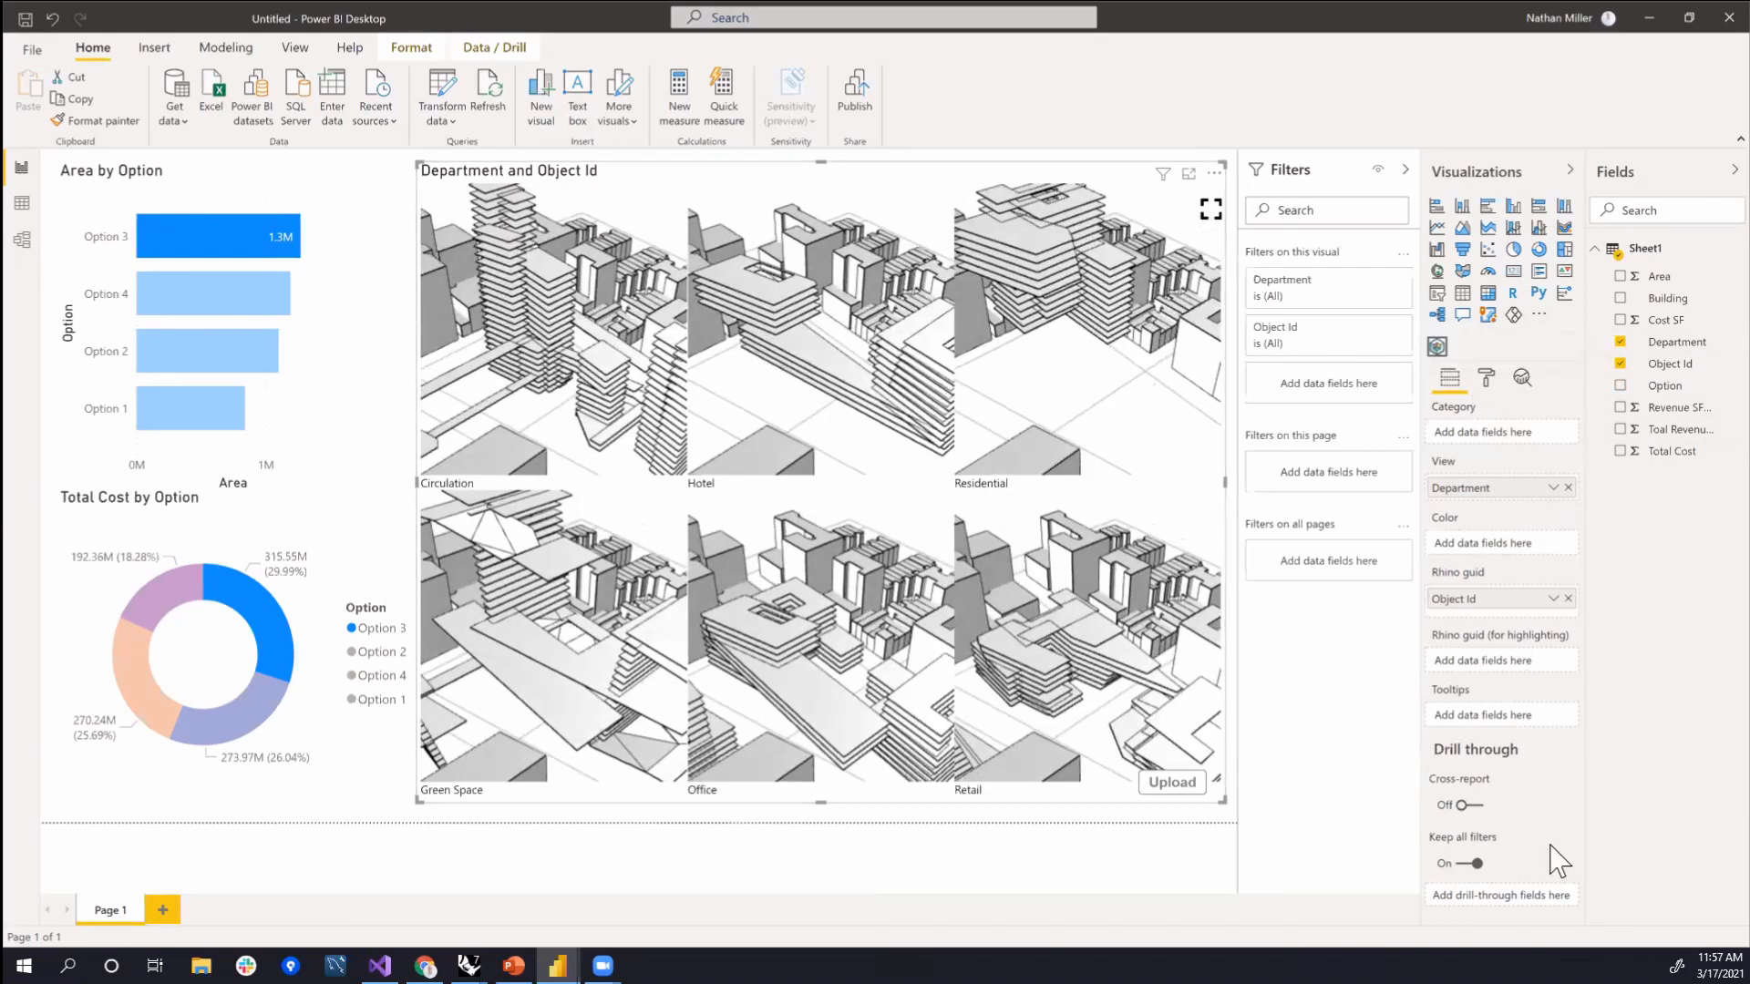
- Replace Department with Option as the view field and inspect the design options from several angles
{"action": "left_click", "coordinate": [1567, 487]}
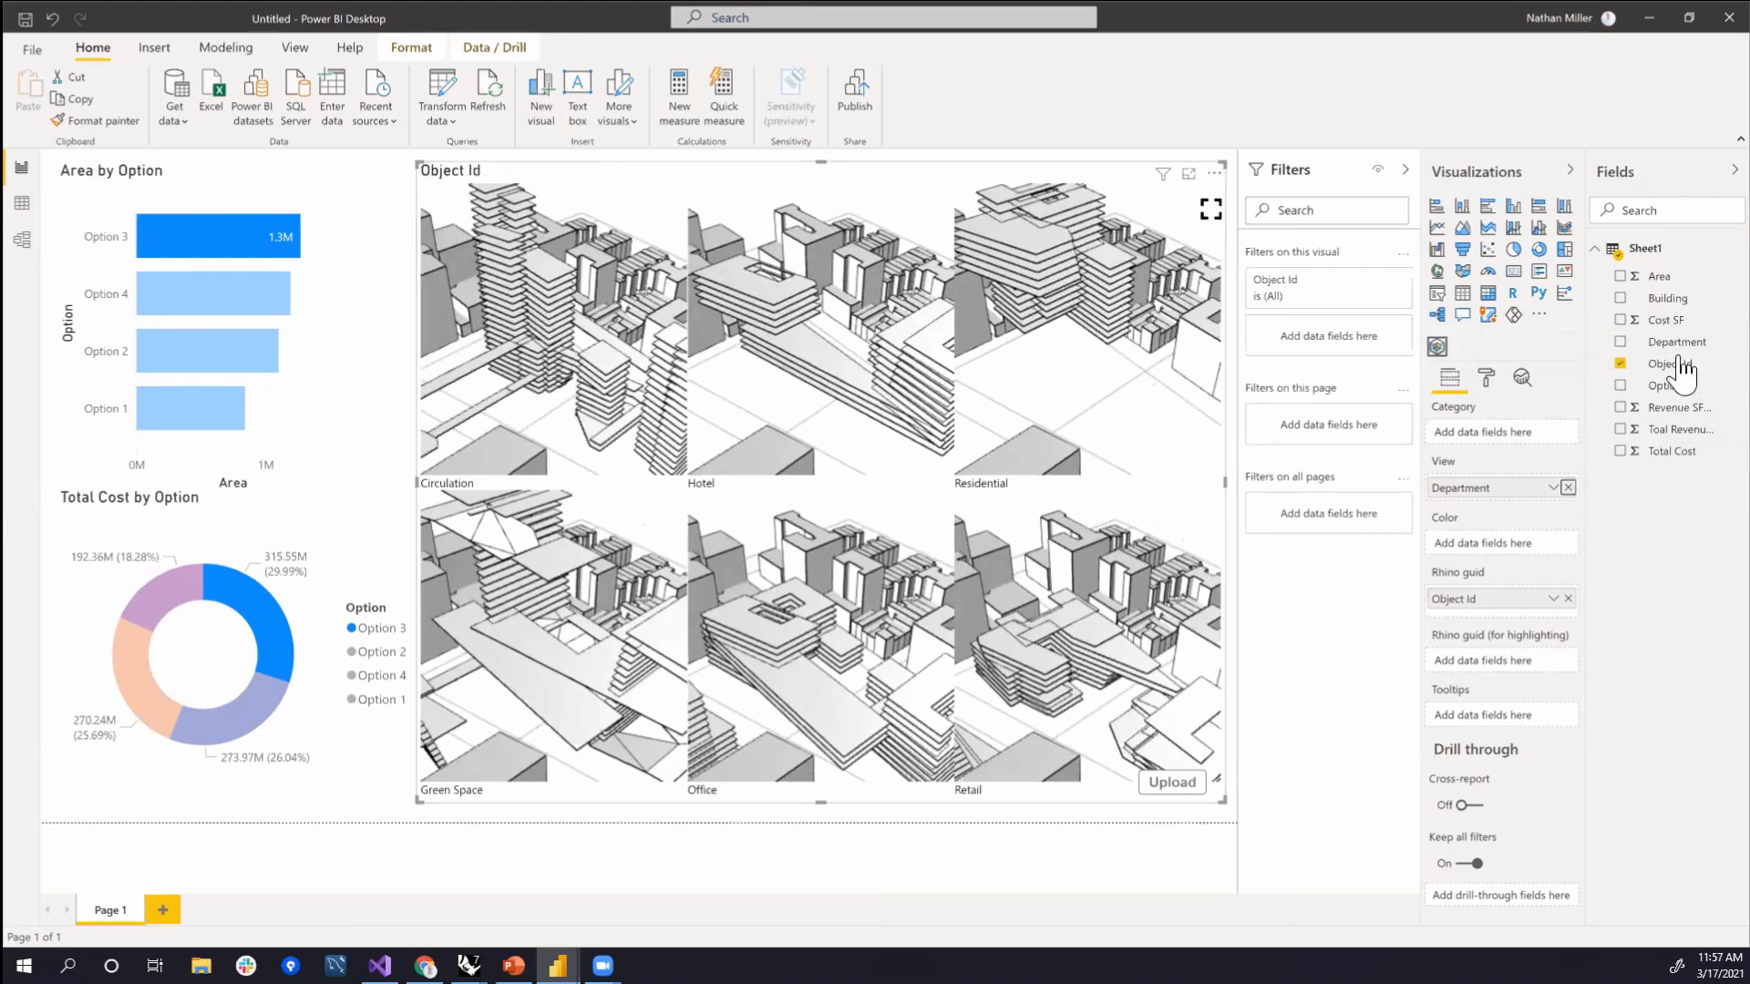
{"action": "left_click_drag", "start_coordinate": [1696, 401], "coordinate": [1522, 492]}
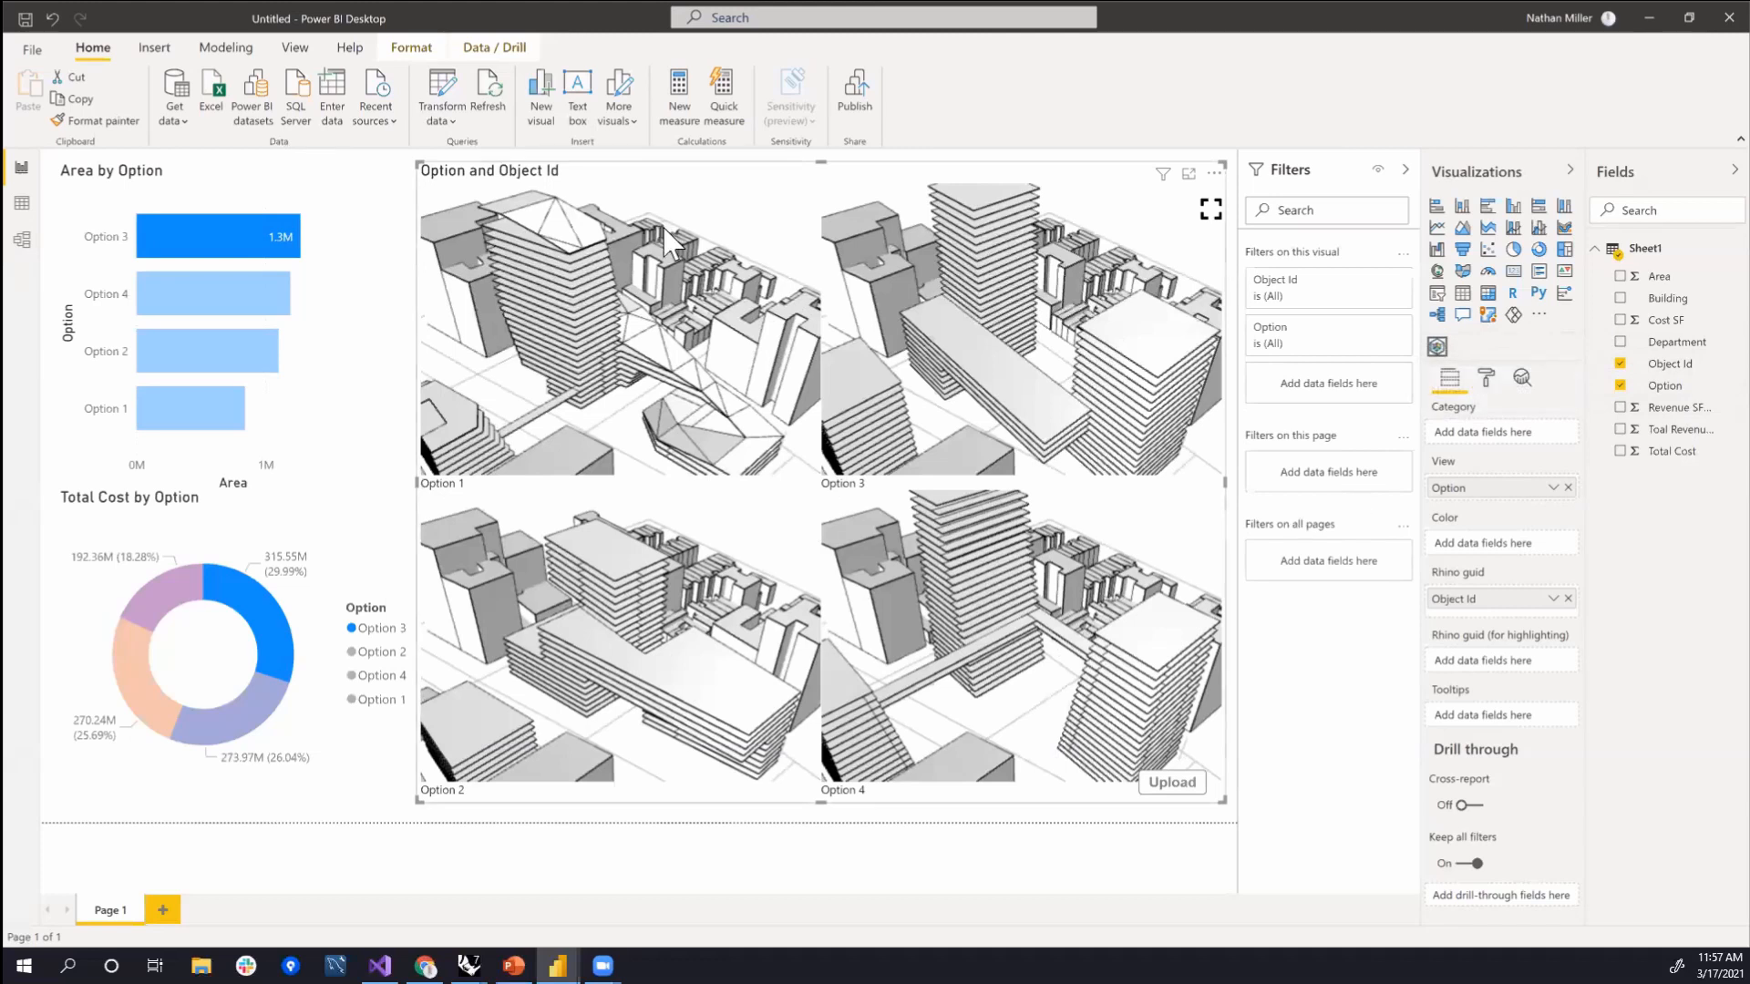
{"action": "left_click_drag", "start_coordinate": [668, 294], "coordinate": [645, 327]}
{"action": "scroll", "coordinate": [645, 328], "scroll_direction": "down", "scroll_amount": 4}
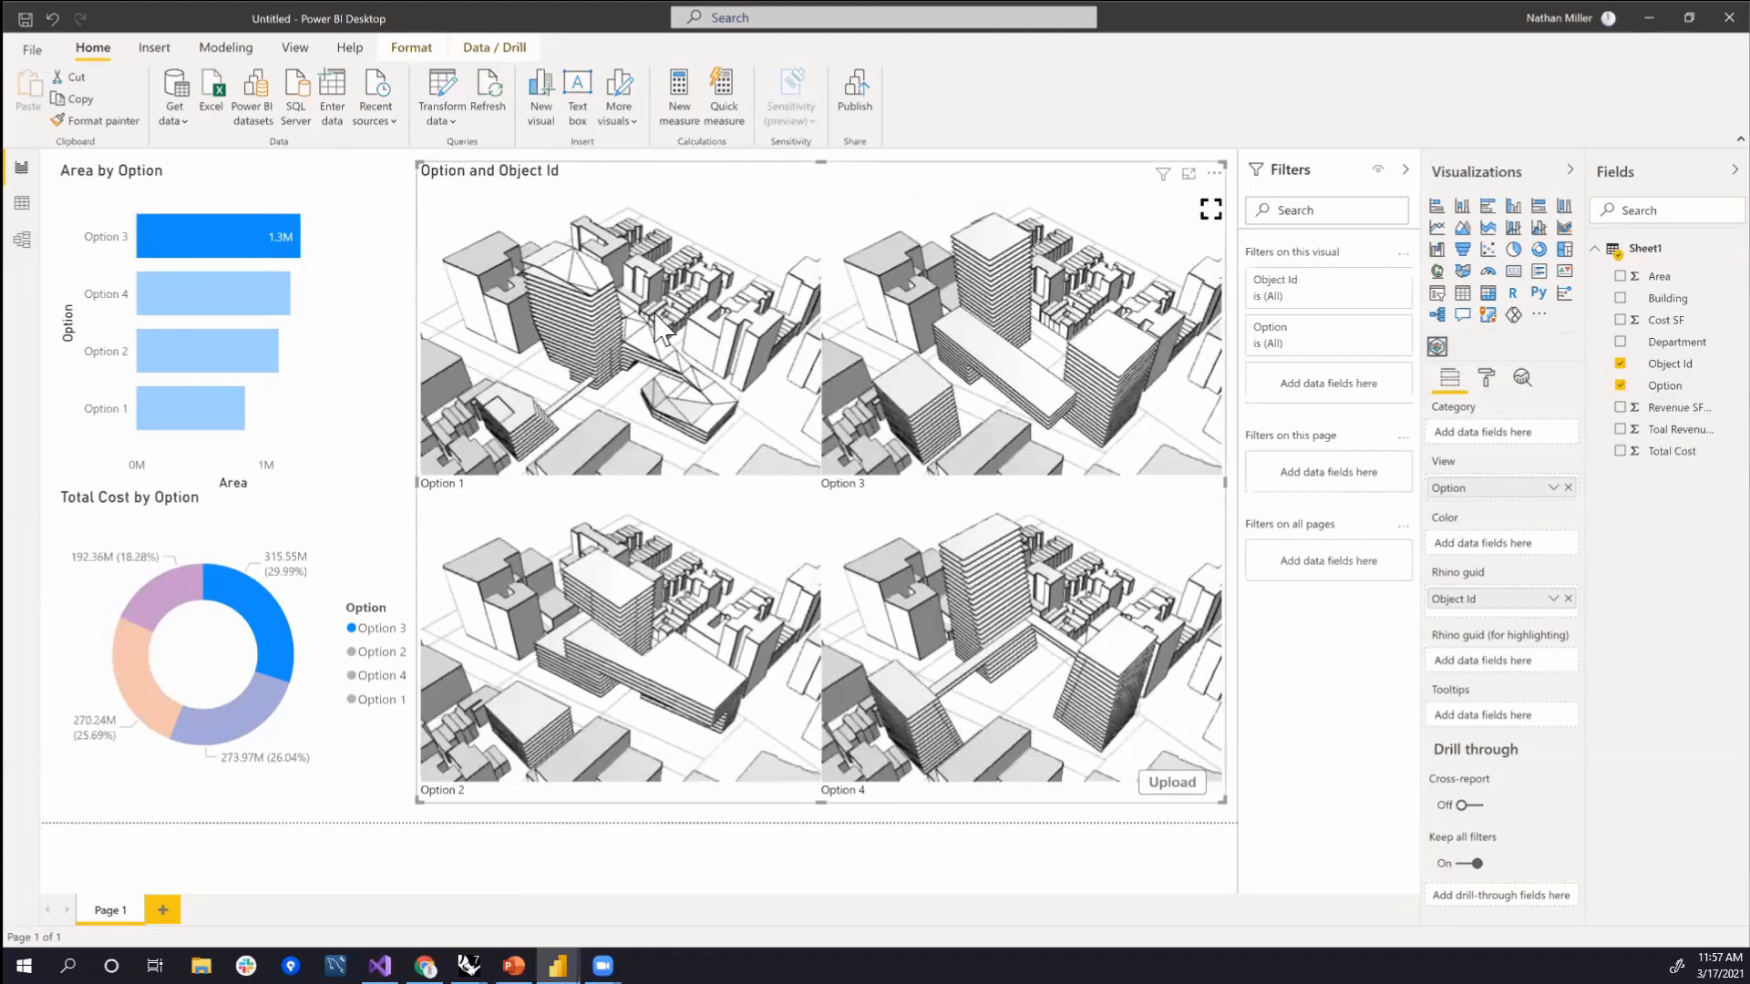
{"action": "scroll", "coordinate": [649, 344], "scroll_direction": "up", "scroll_amount": 5}
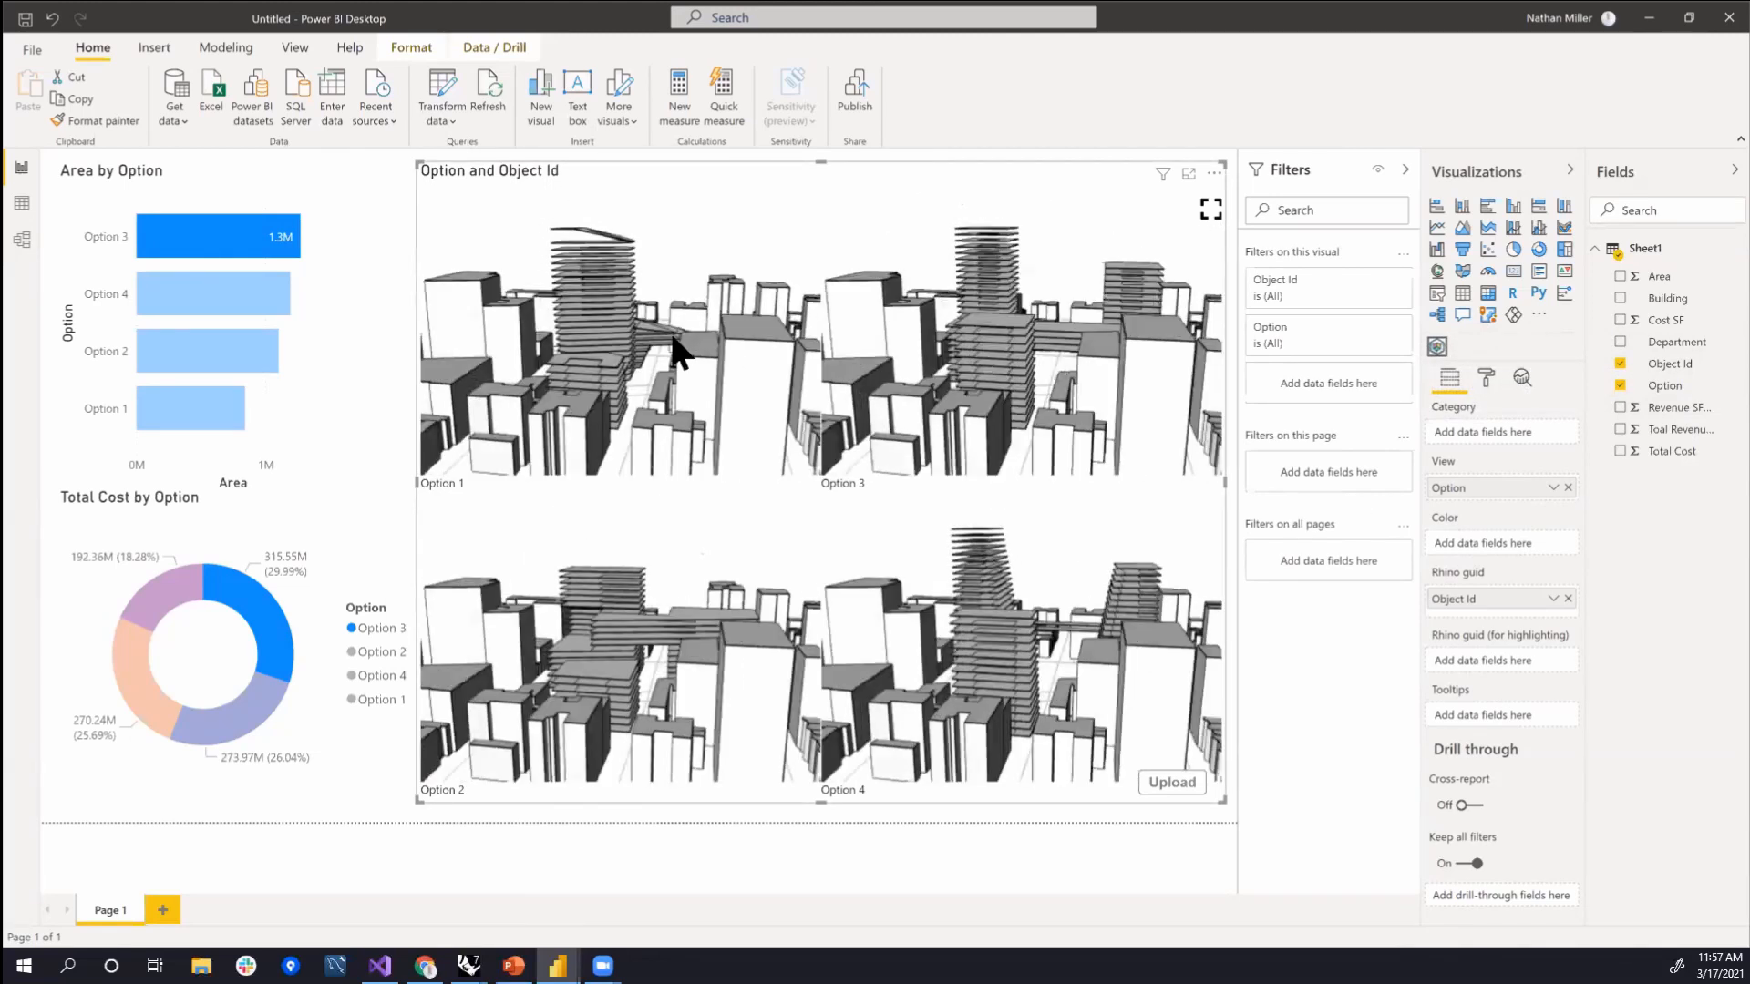
{"action": "left_click_drag", "start_coordinate": [648, 347], "coordinate": [564, 361]}
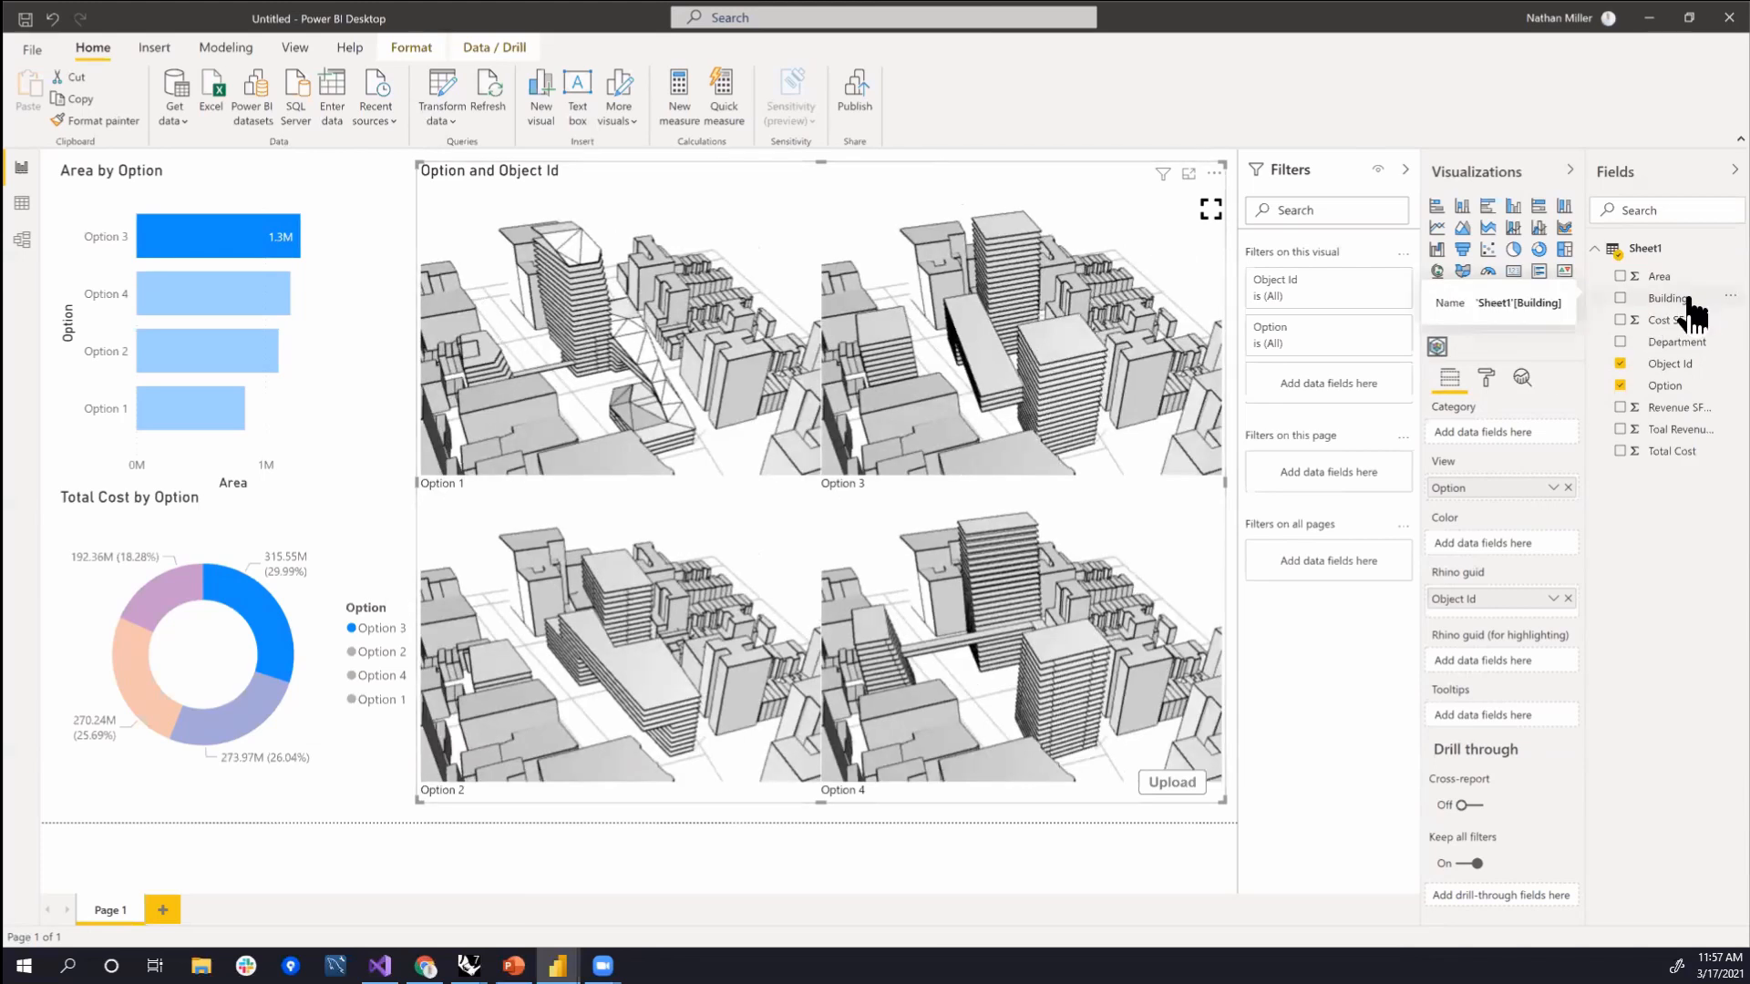
- Color the model by Building as the category field, and replace that category with Department
{"action": "left_click_drag", "start_coordinate": [1686, 302], "coordinate": [1547, 443]}
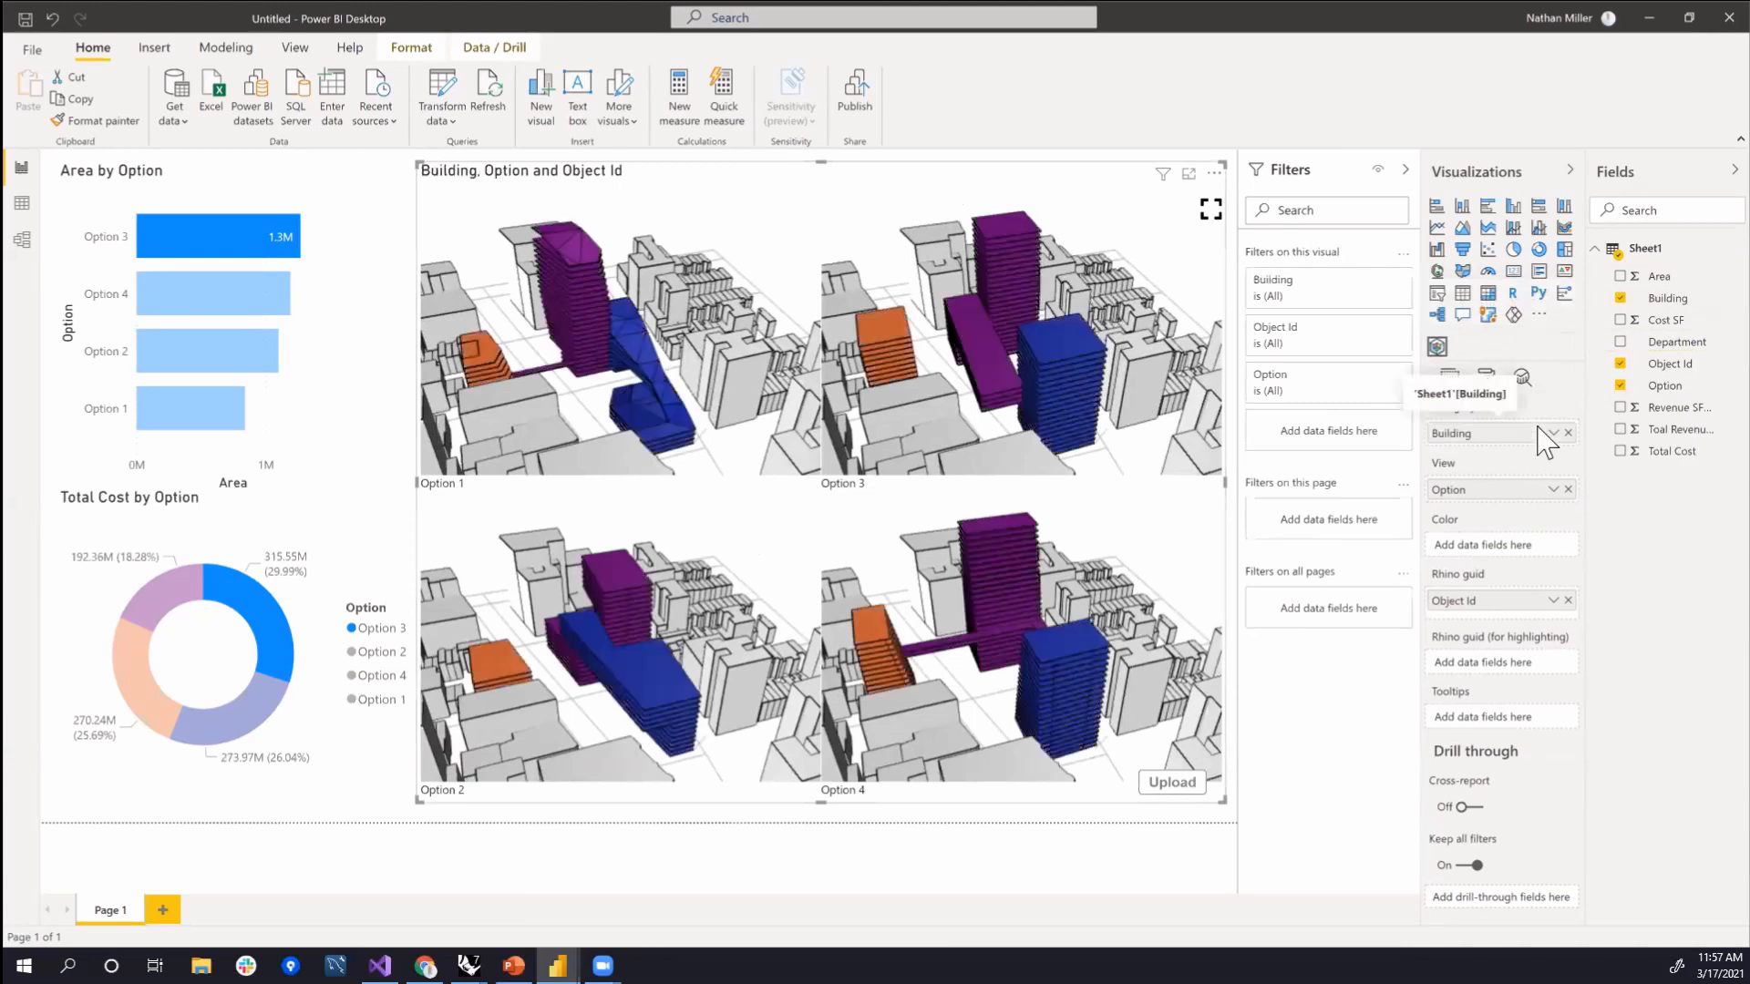
{"action": "mouse_move", "coordinate": [629, 288]}
{"action": "left_mouse_down"}
{"action": "mouse_move", "coordinate": [672, 284]}
{"action": "mouse_move", "coordinate": [613, 280]}
{"action": "left_mouse_up"}
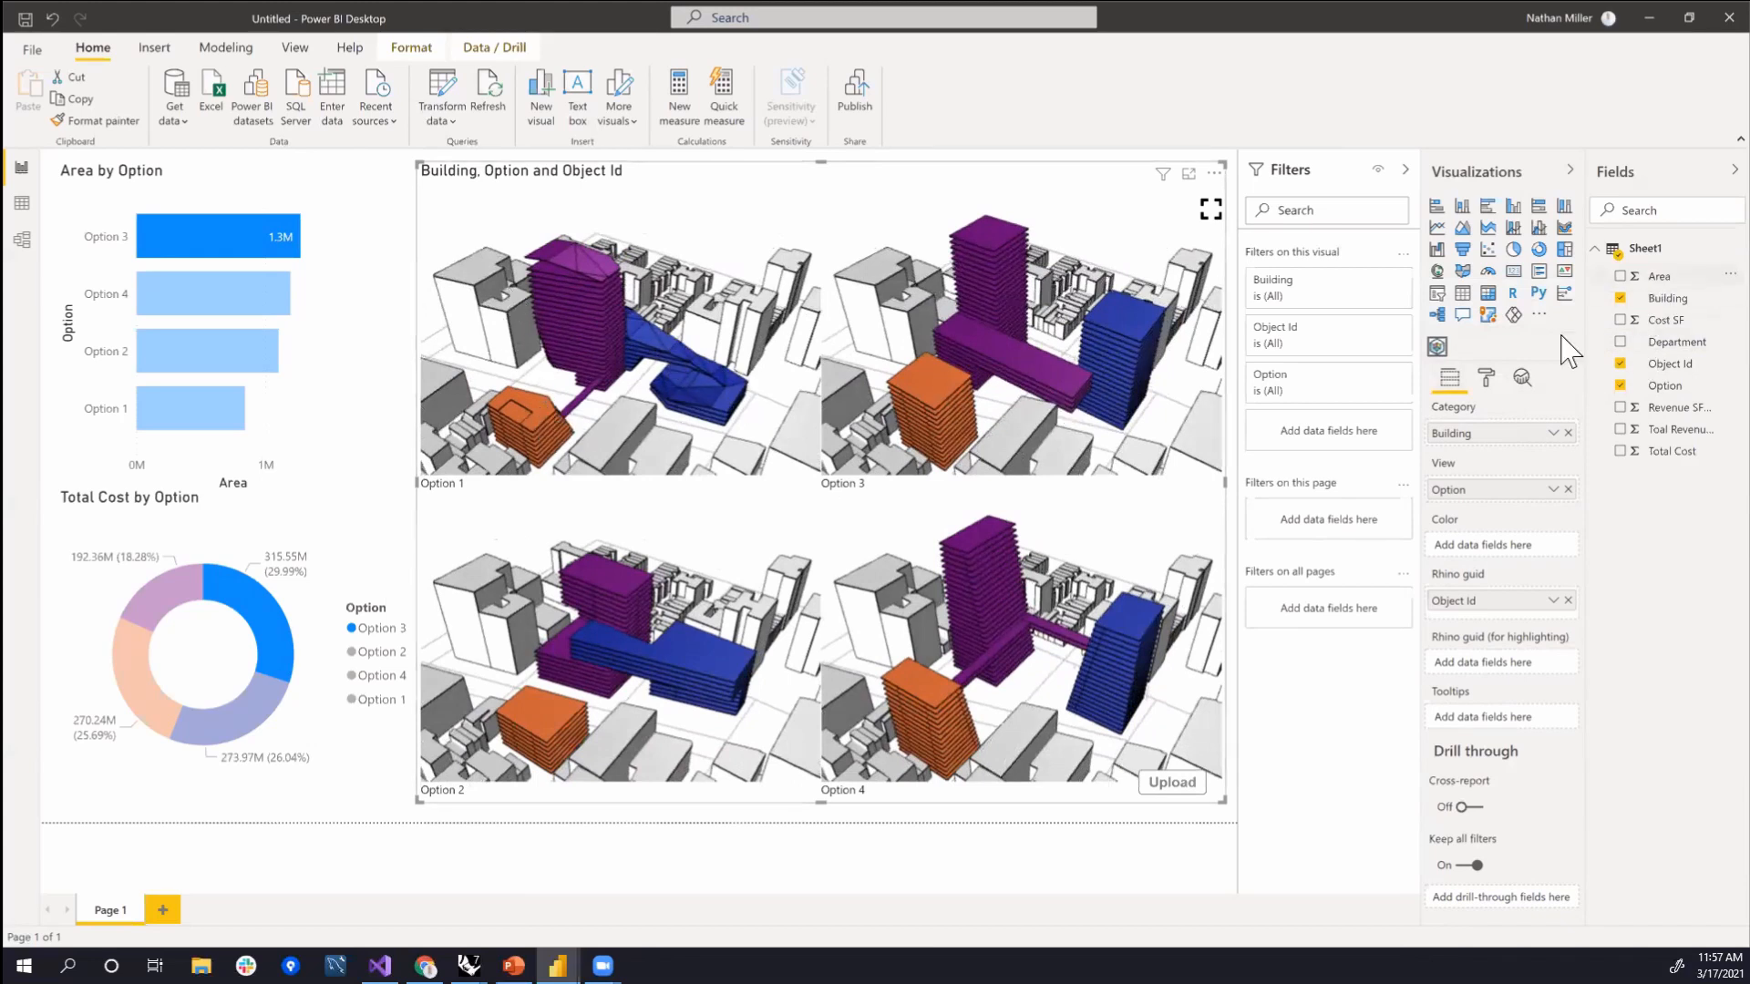
{"action": "left_click", "coordinate": [1568, 434]}
{"action": "left_click_drag", "start_coordinate": [1673, 344], "coordinate": [1531, 435]}
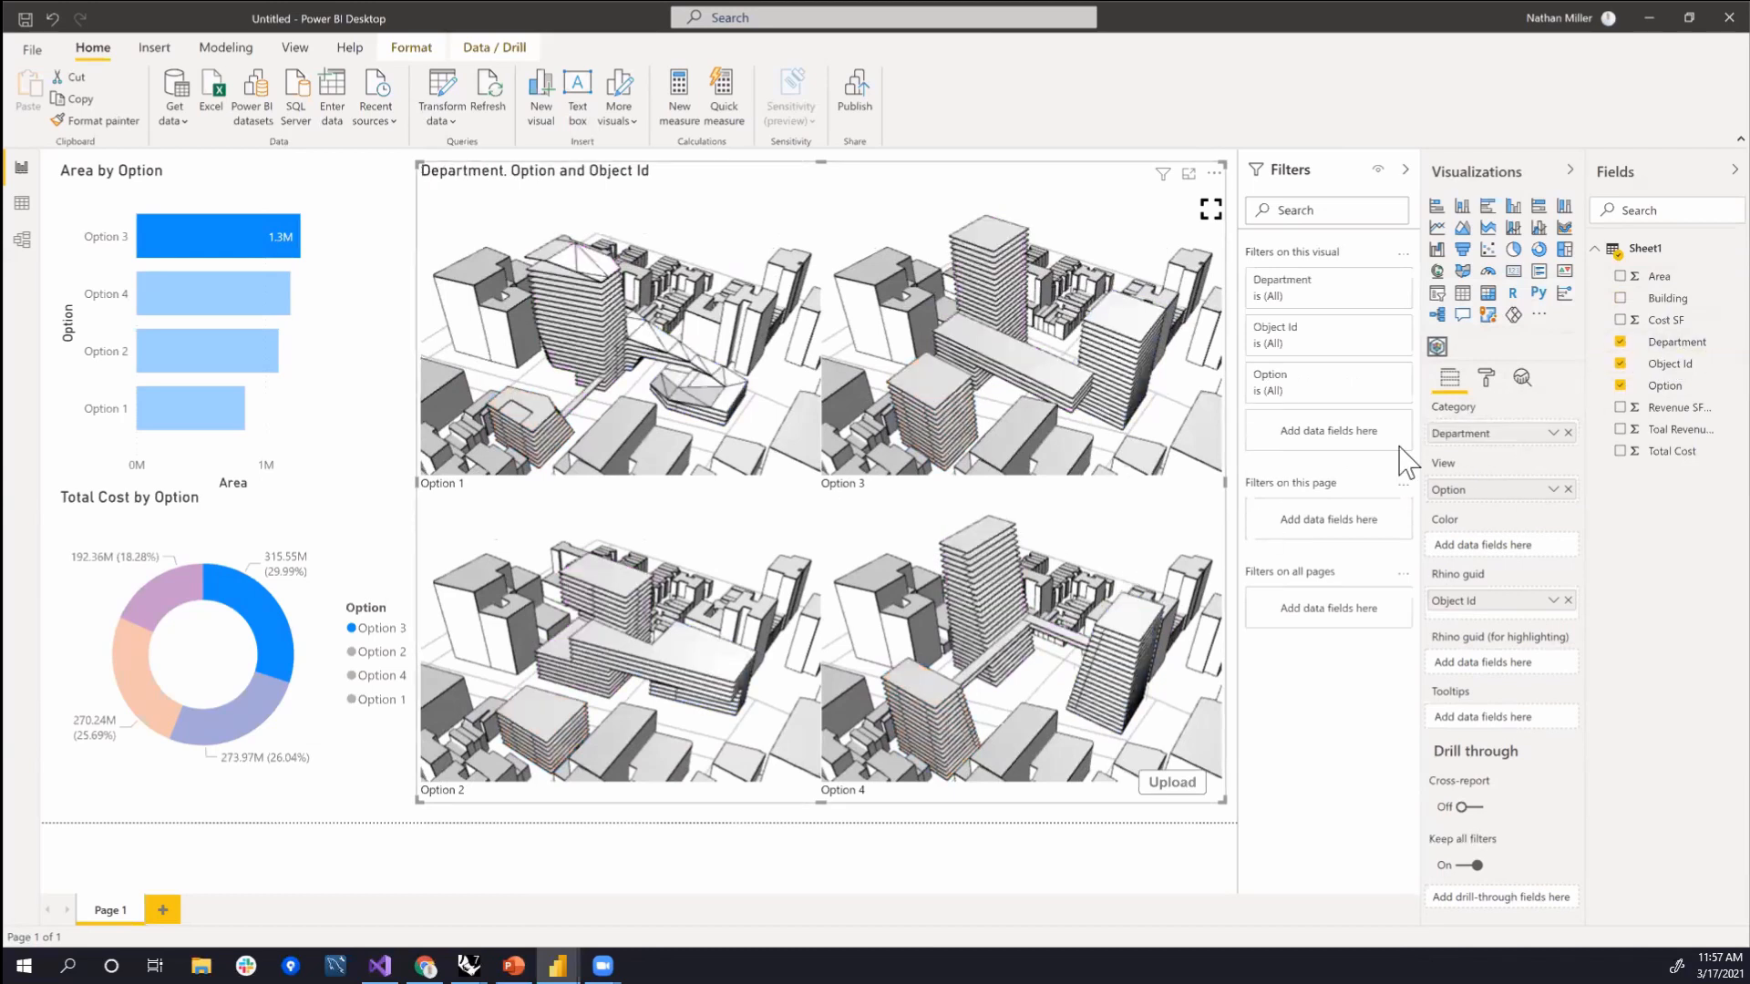
{"action": "mouse_move", "coordinate": [747, 359]}
{"action": "left_mouse_down"}
{"action": "mouse_move", "coordinate": [684, 350]}
{"action": "mouse_move", "coordinate": [718, 356]}
{"action": "mouse_move", "coordinate": [698, 379]}
{"action": "mouse_move", "coordinate": [707, 343]}
{"action": "mouse_move", "coordinate": [716, 365]}
{"action": "left_mouse_up"}
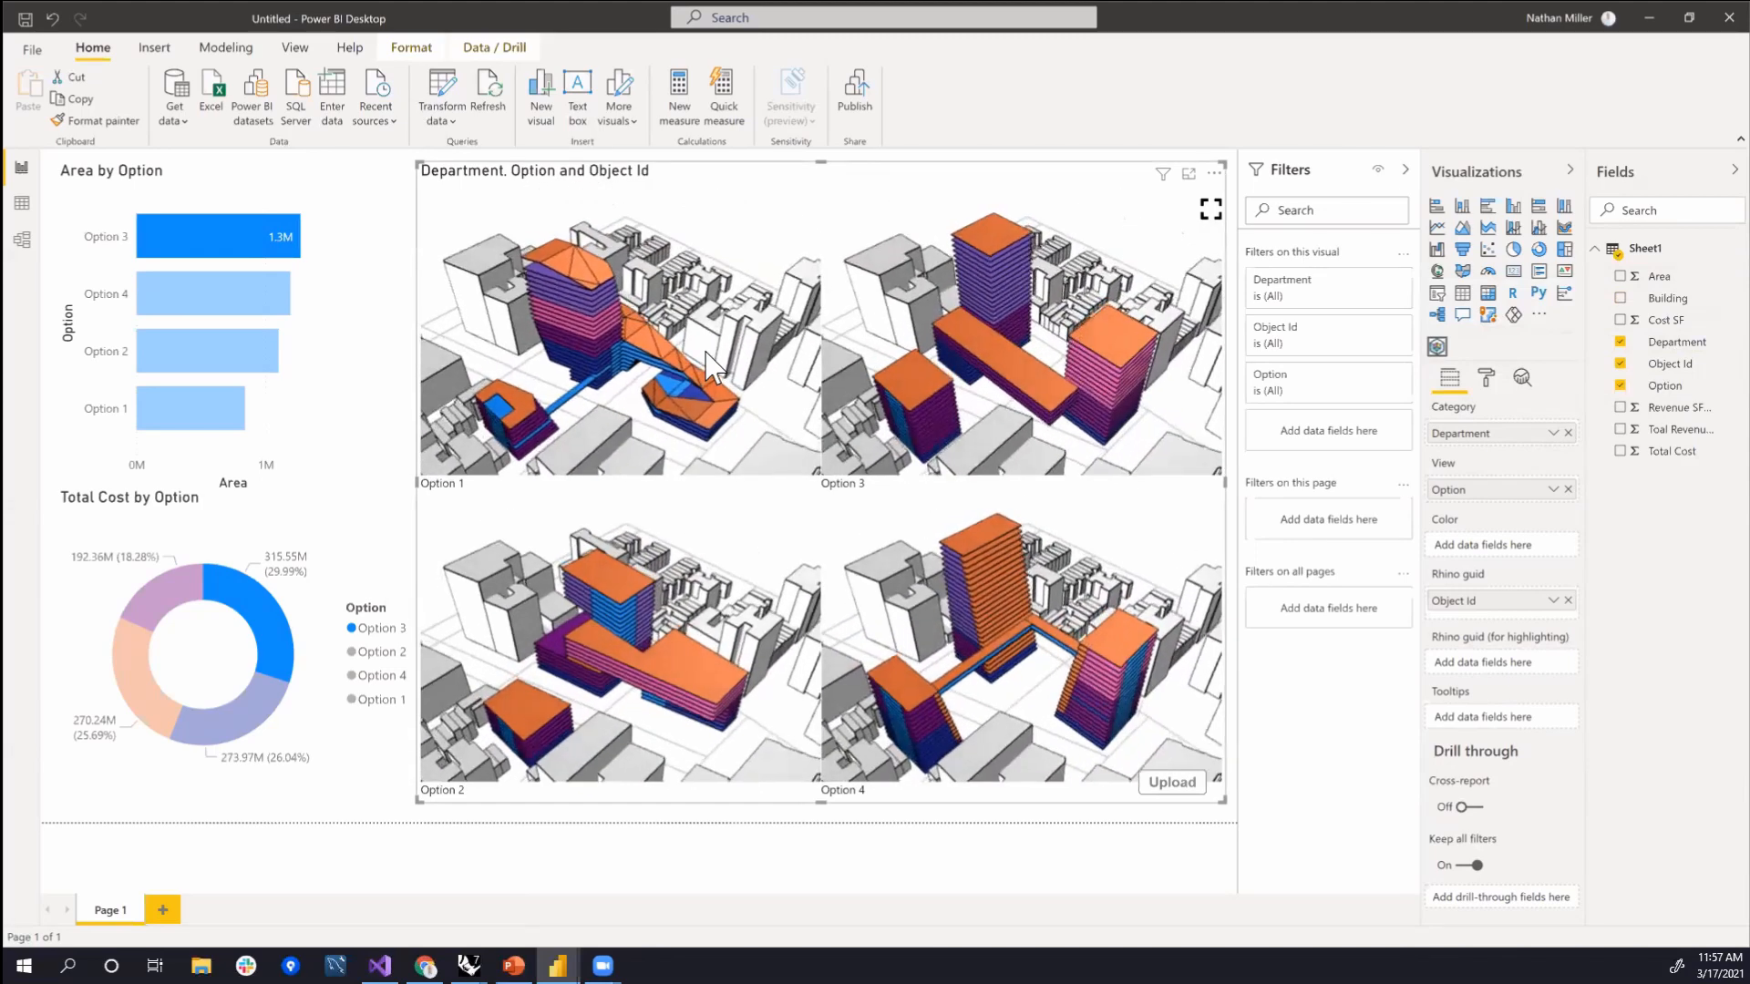
{"action": "mouse_move", "coordinate": [625, 314]}
{"action": "left_mouse_down"}
{"action": "mouse_move", "coordinate": [606, 300]}
{"action": "mouse_move", "coordinate": [622, 339]}
{"action": "mouse_move", "coordinate": [622, 301]}
{"action": "left_mouse_up"}
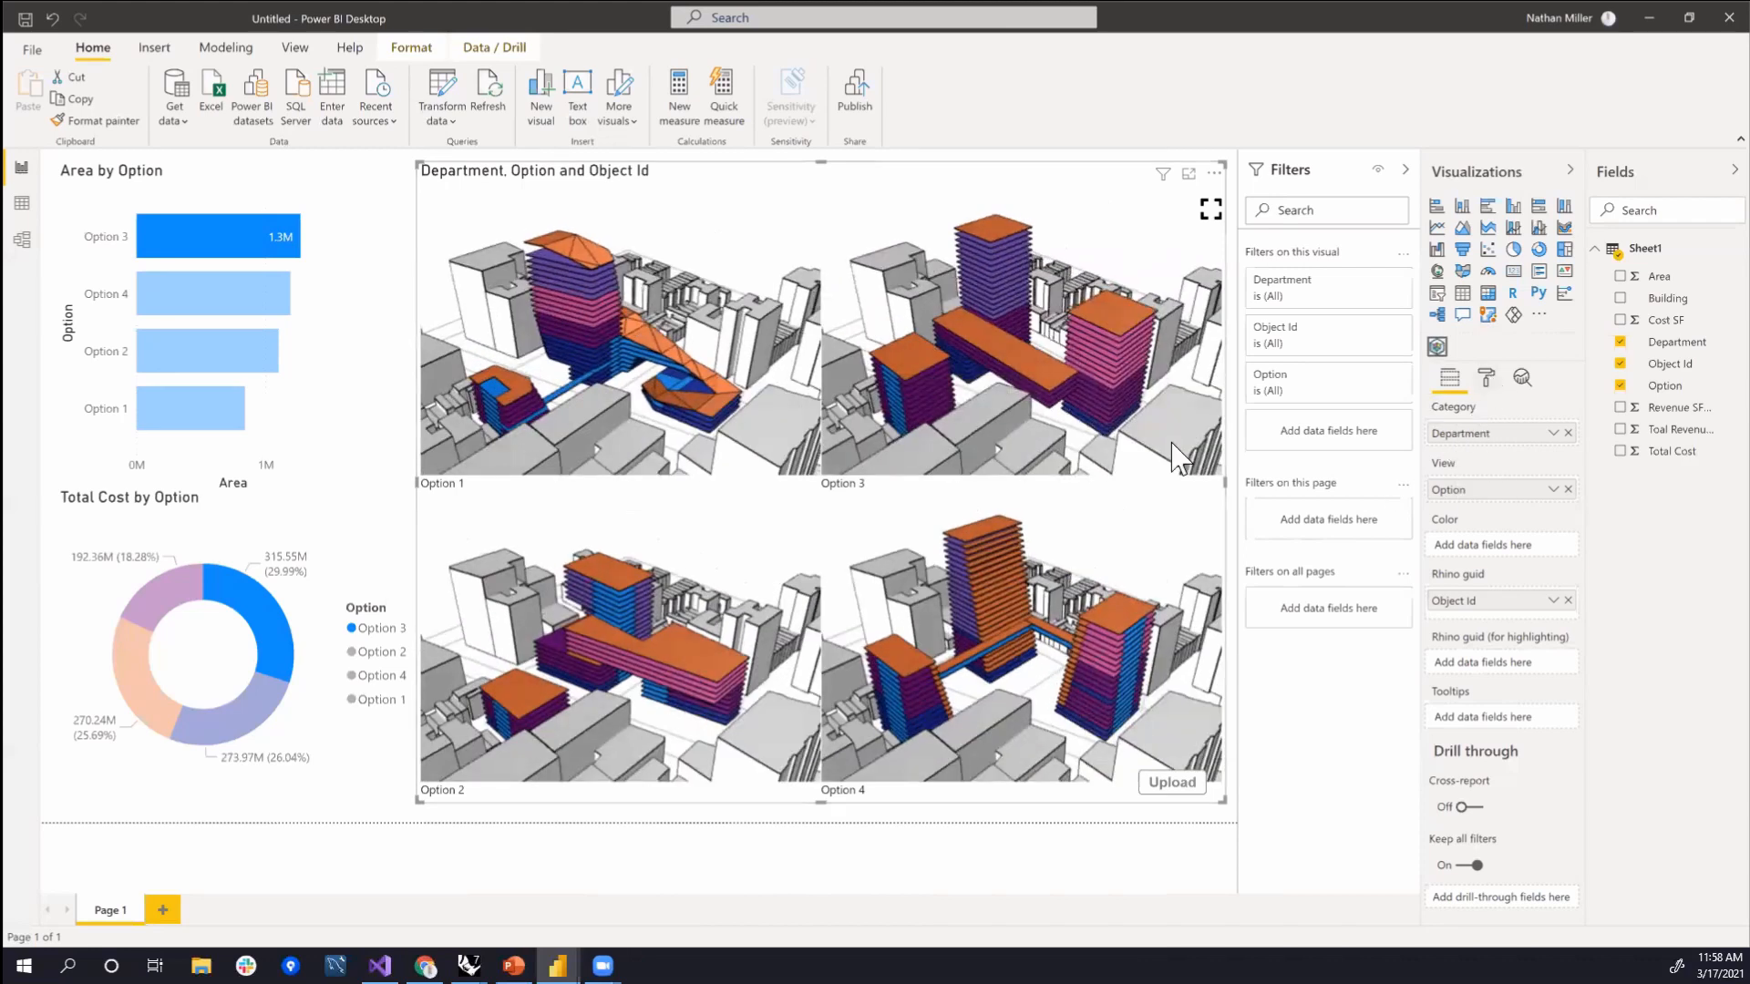
- Turn off the upload button display in the Rhino visual's geometry format settings
{"action": "left_click", "coordinate": [1486, 378]}
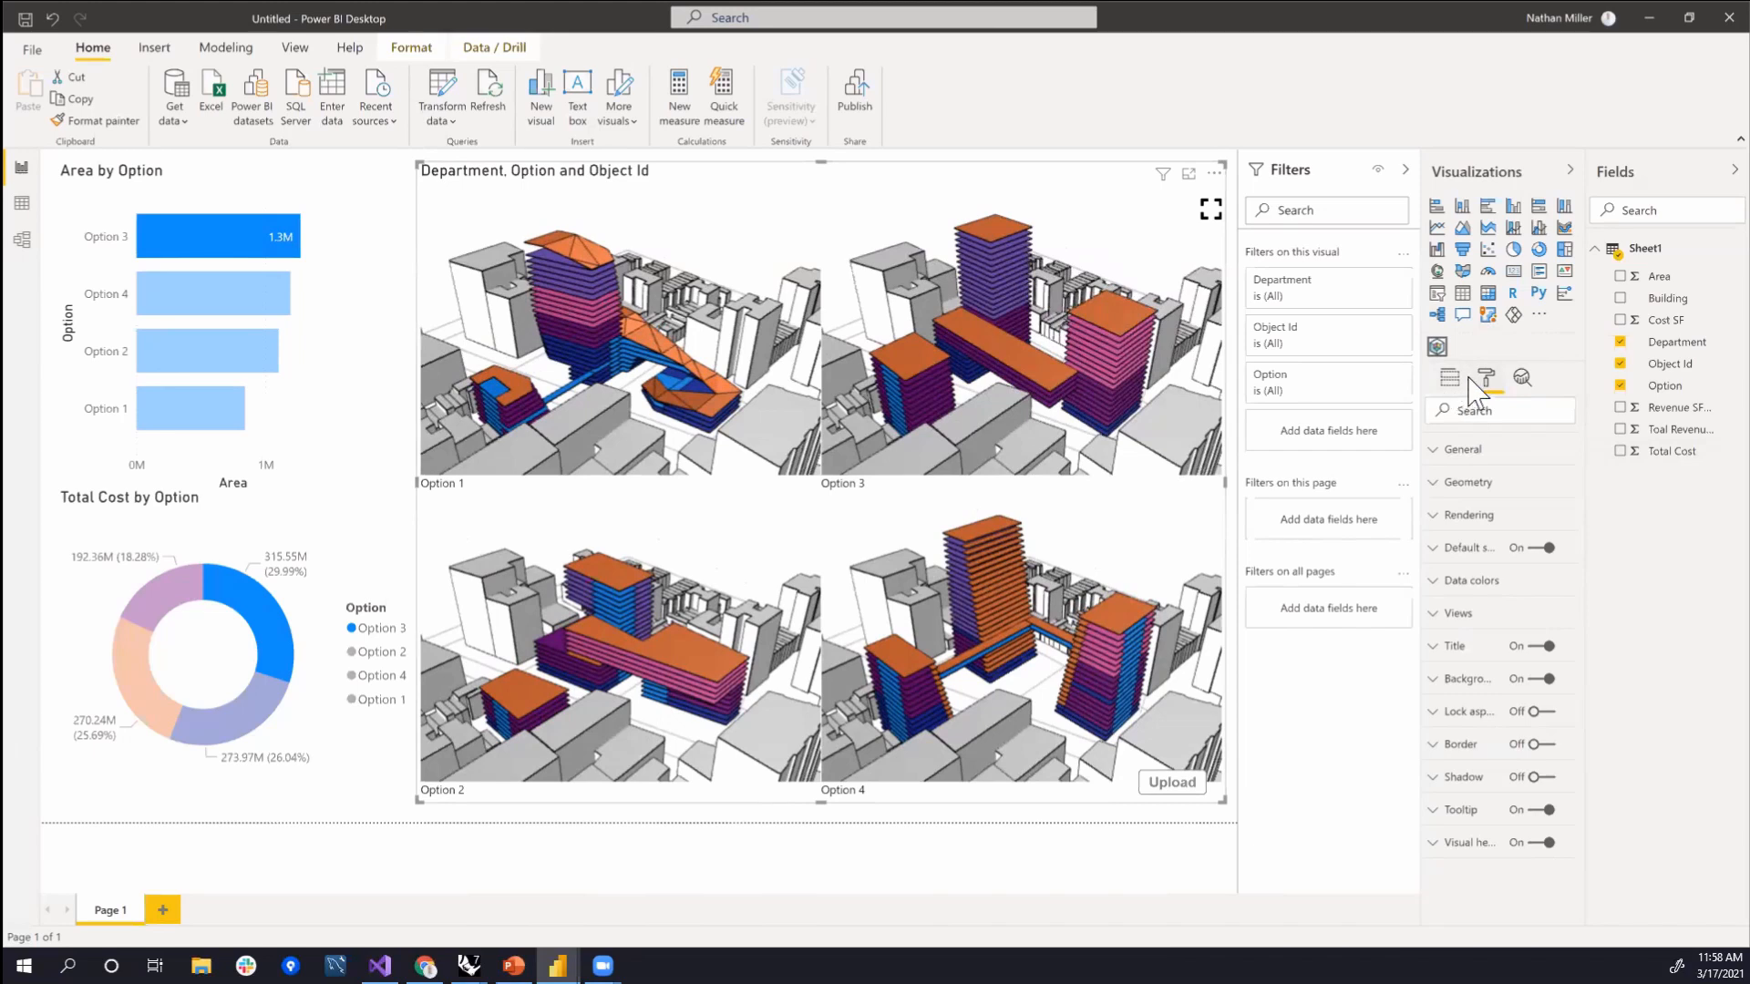
{"action": "left_click", "coordinate": [1438, 487]}
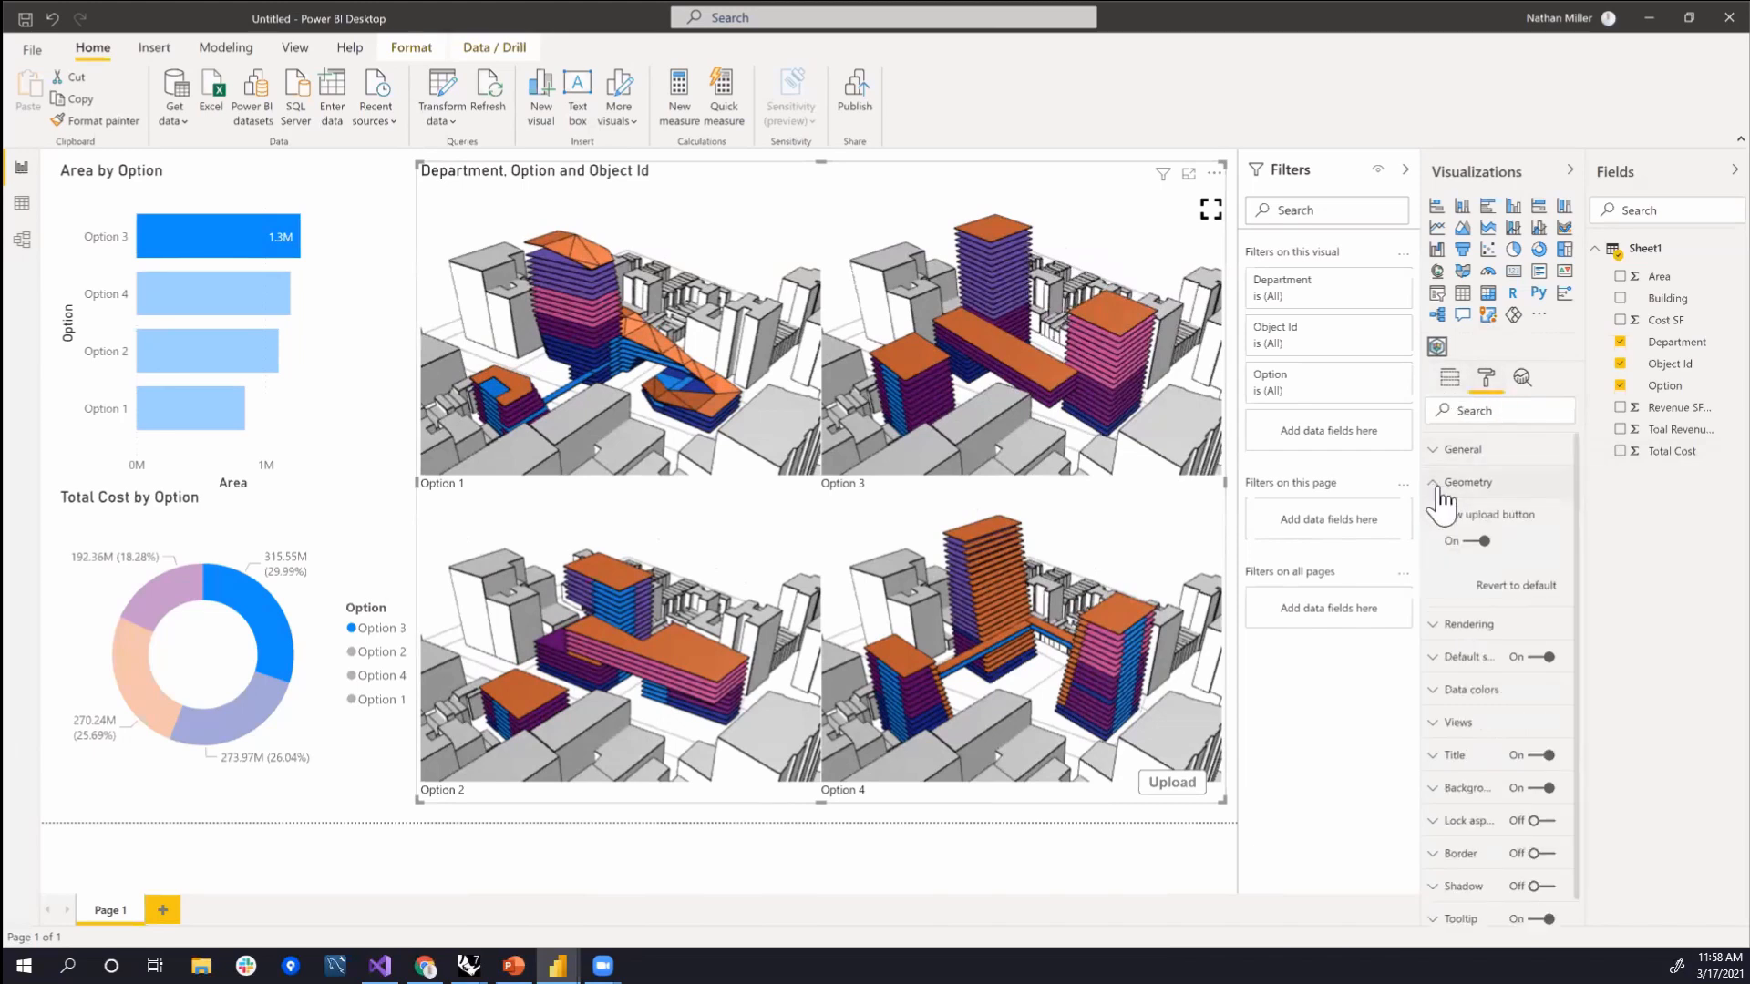
{"action": "left_click", "coordinate": [1533, 588]}
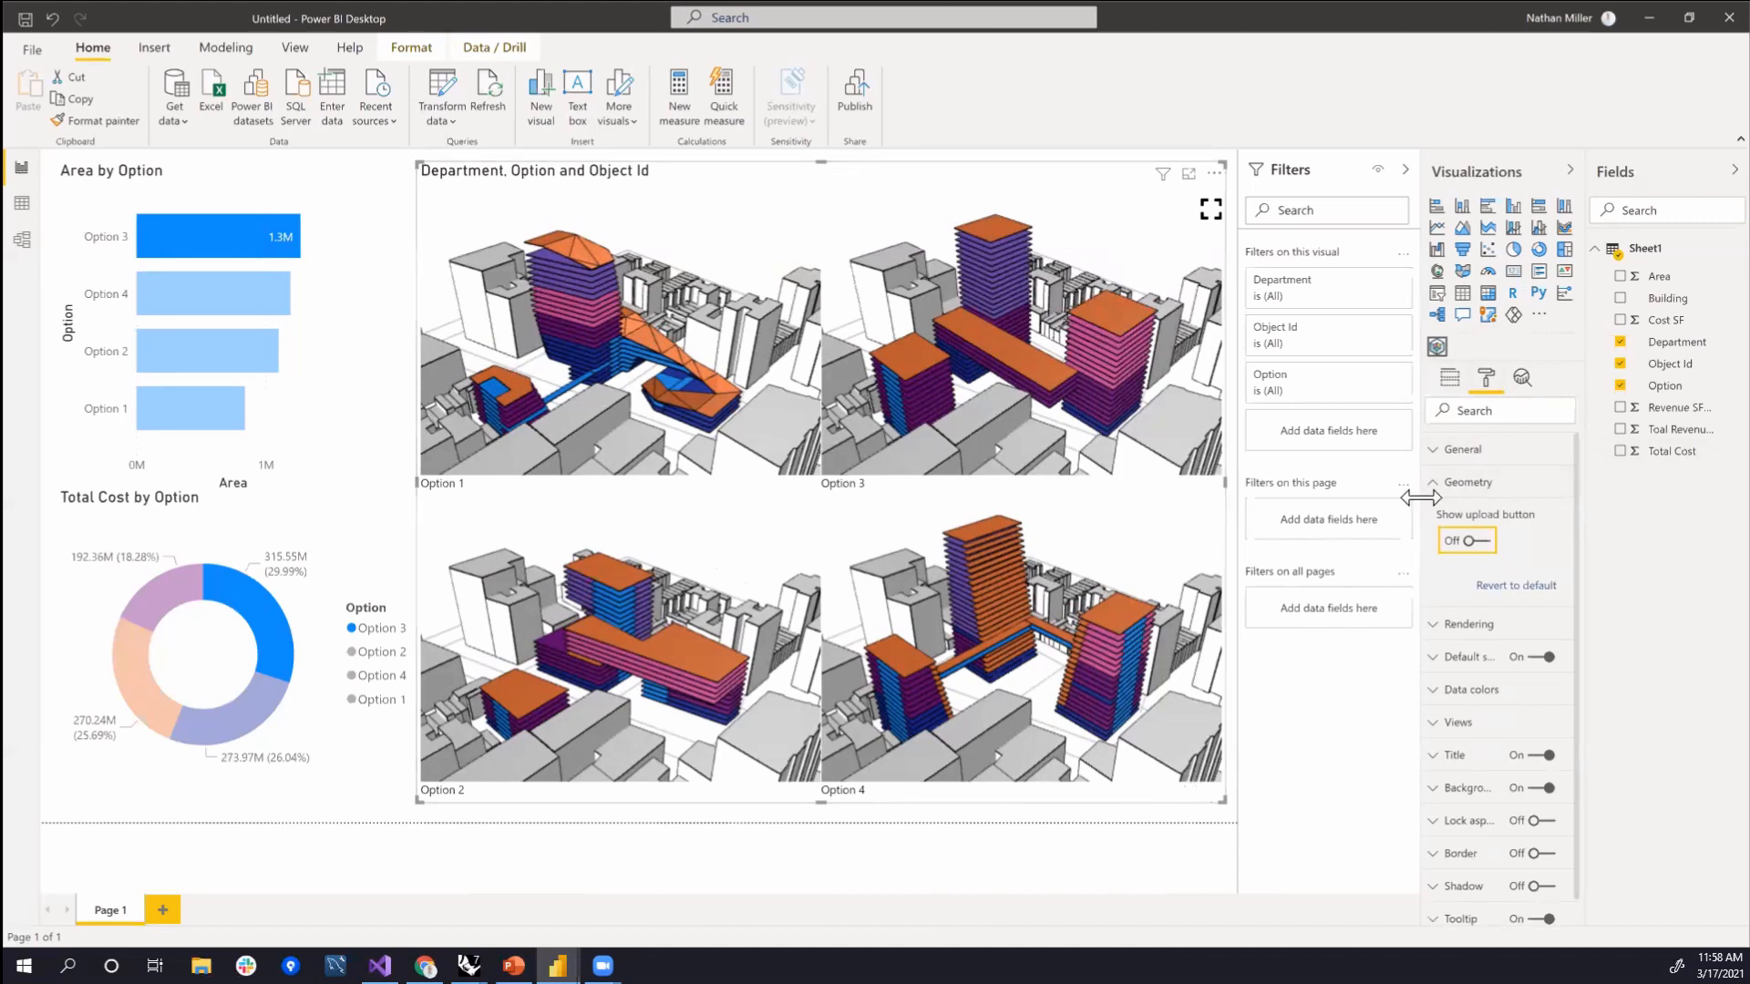
{"action": "left_click", "coordinate": [1444, 483]}
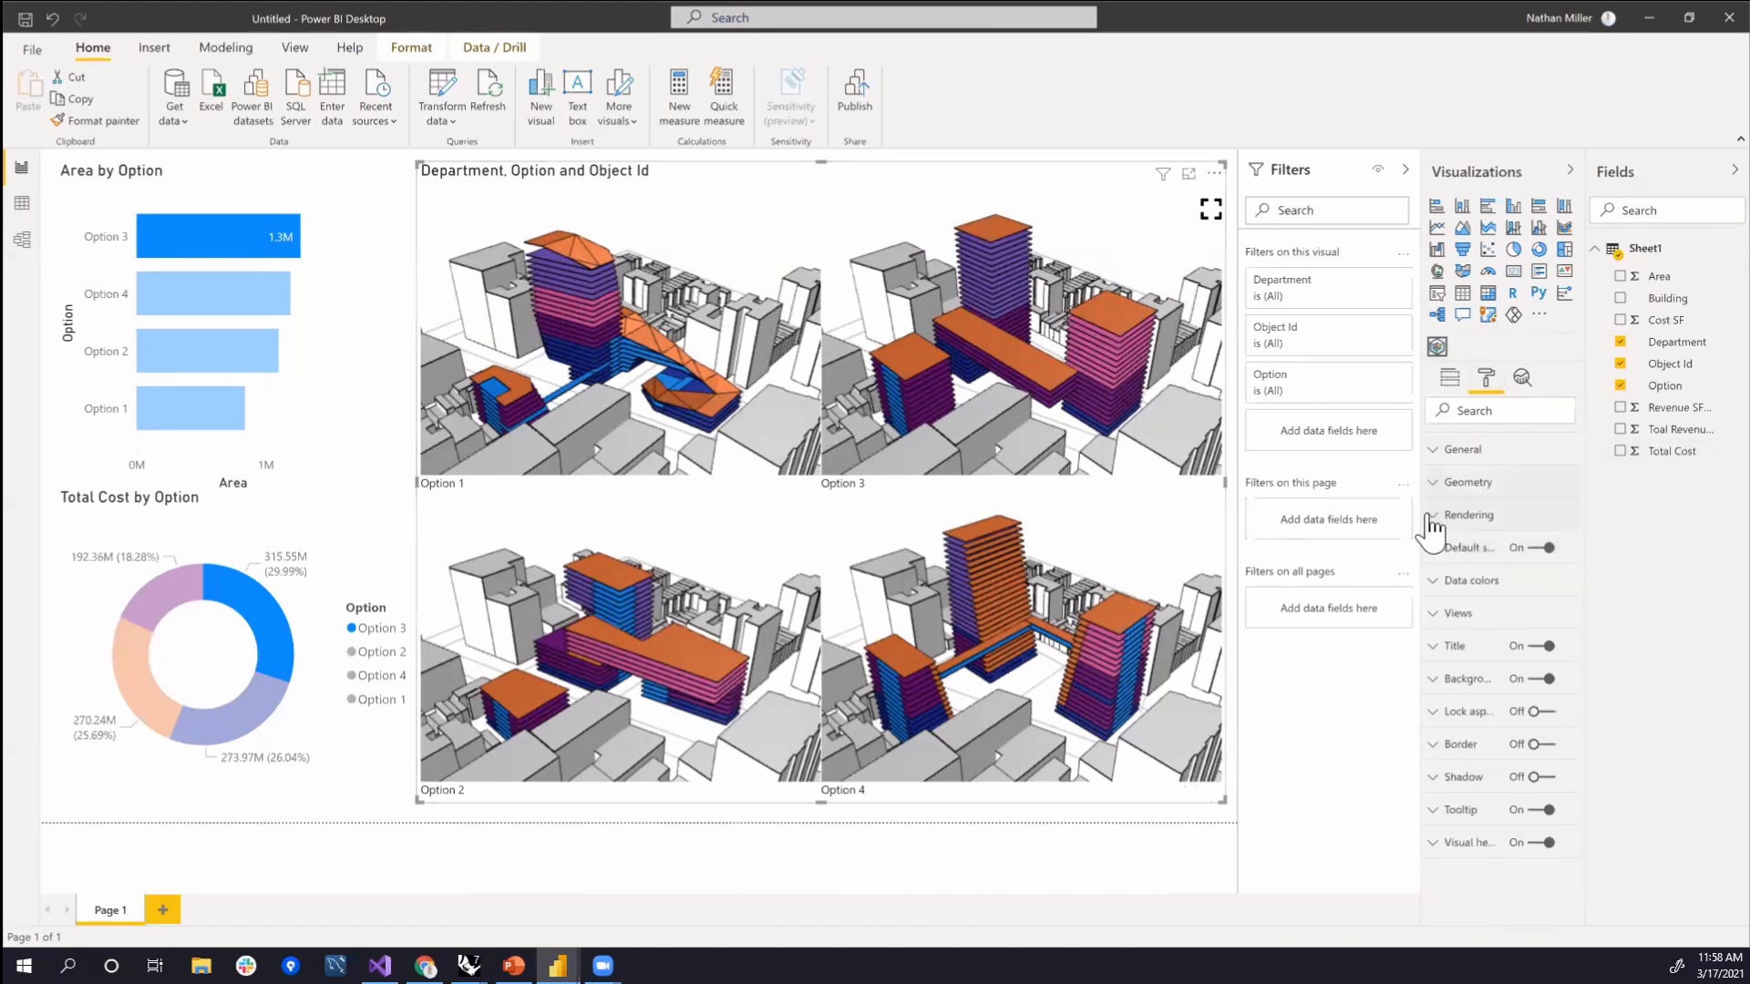
- Set the Rhino visual's rendering projection to Orthographic
{"action": "left_click", "coordinate": [1431, 516]}
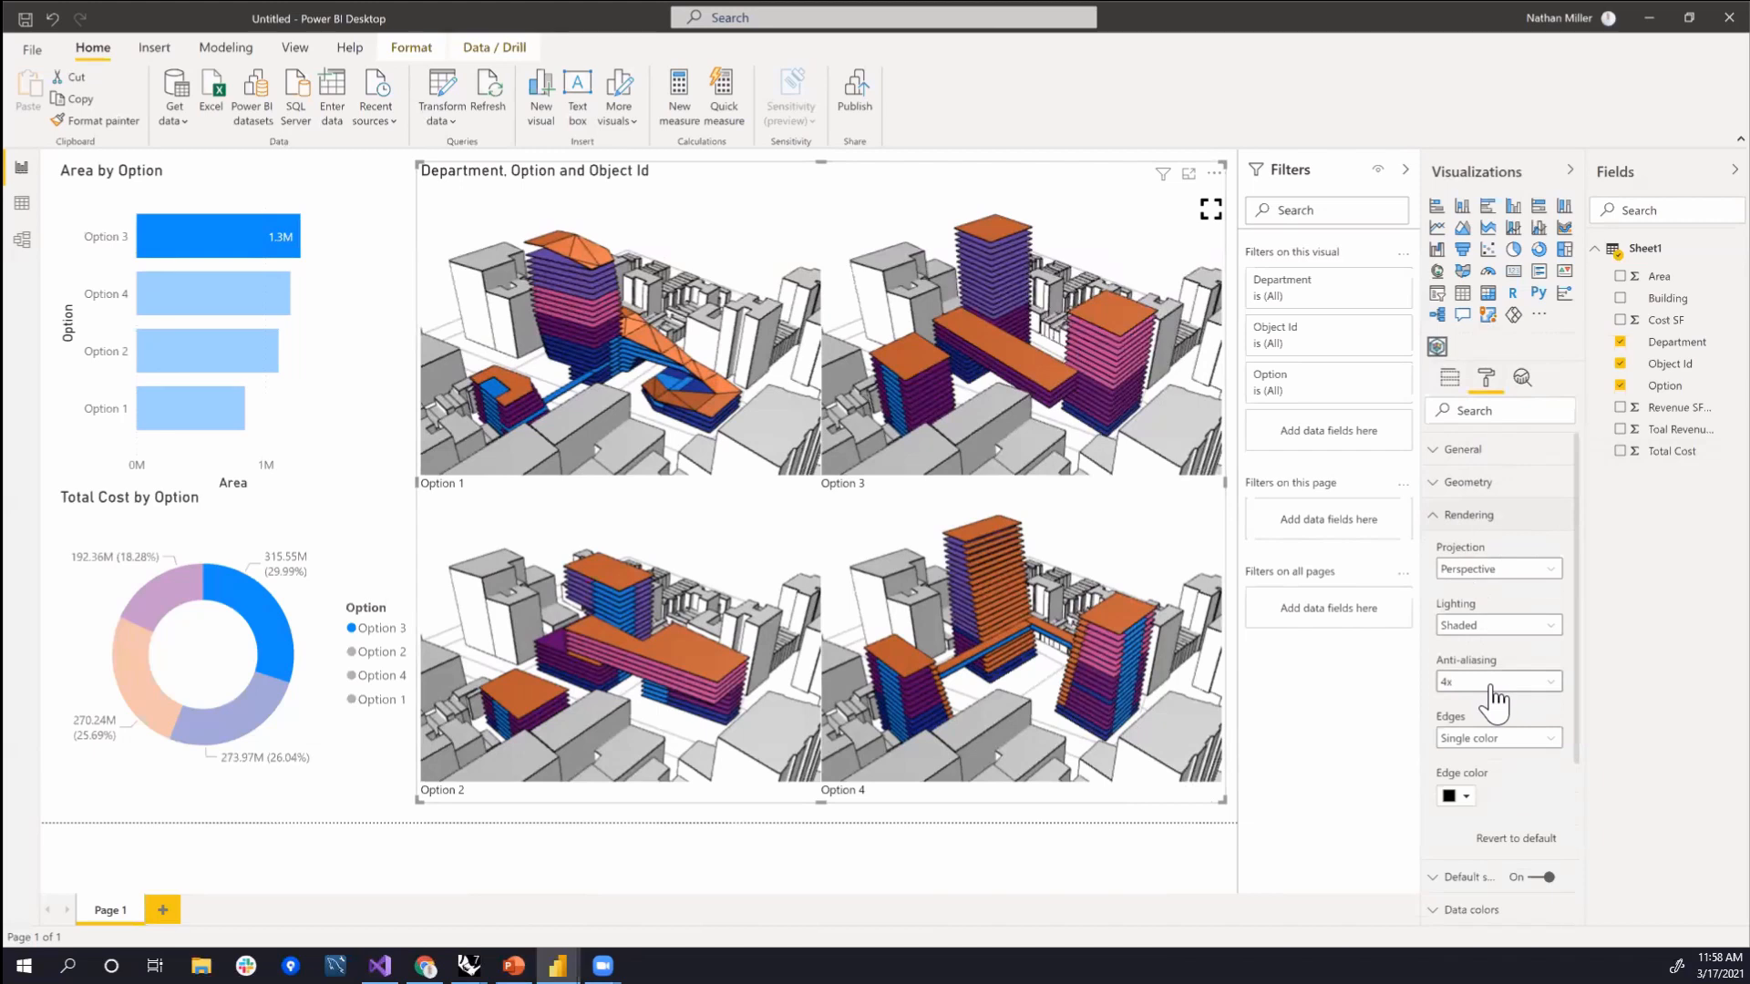
{"action": "left_click", "coordinate": [1506, 571]}
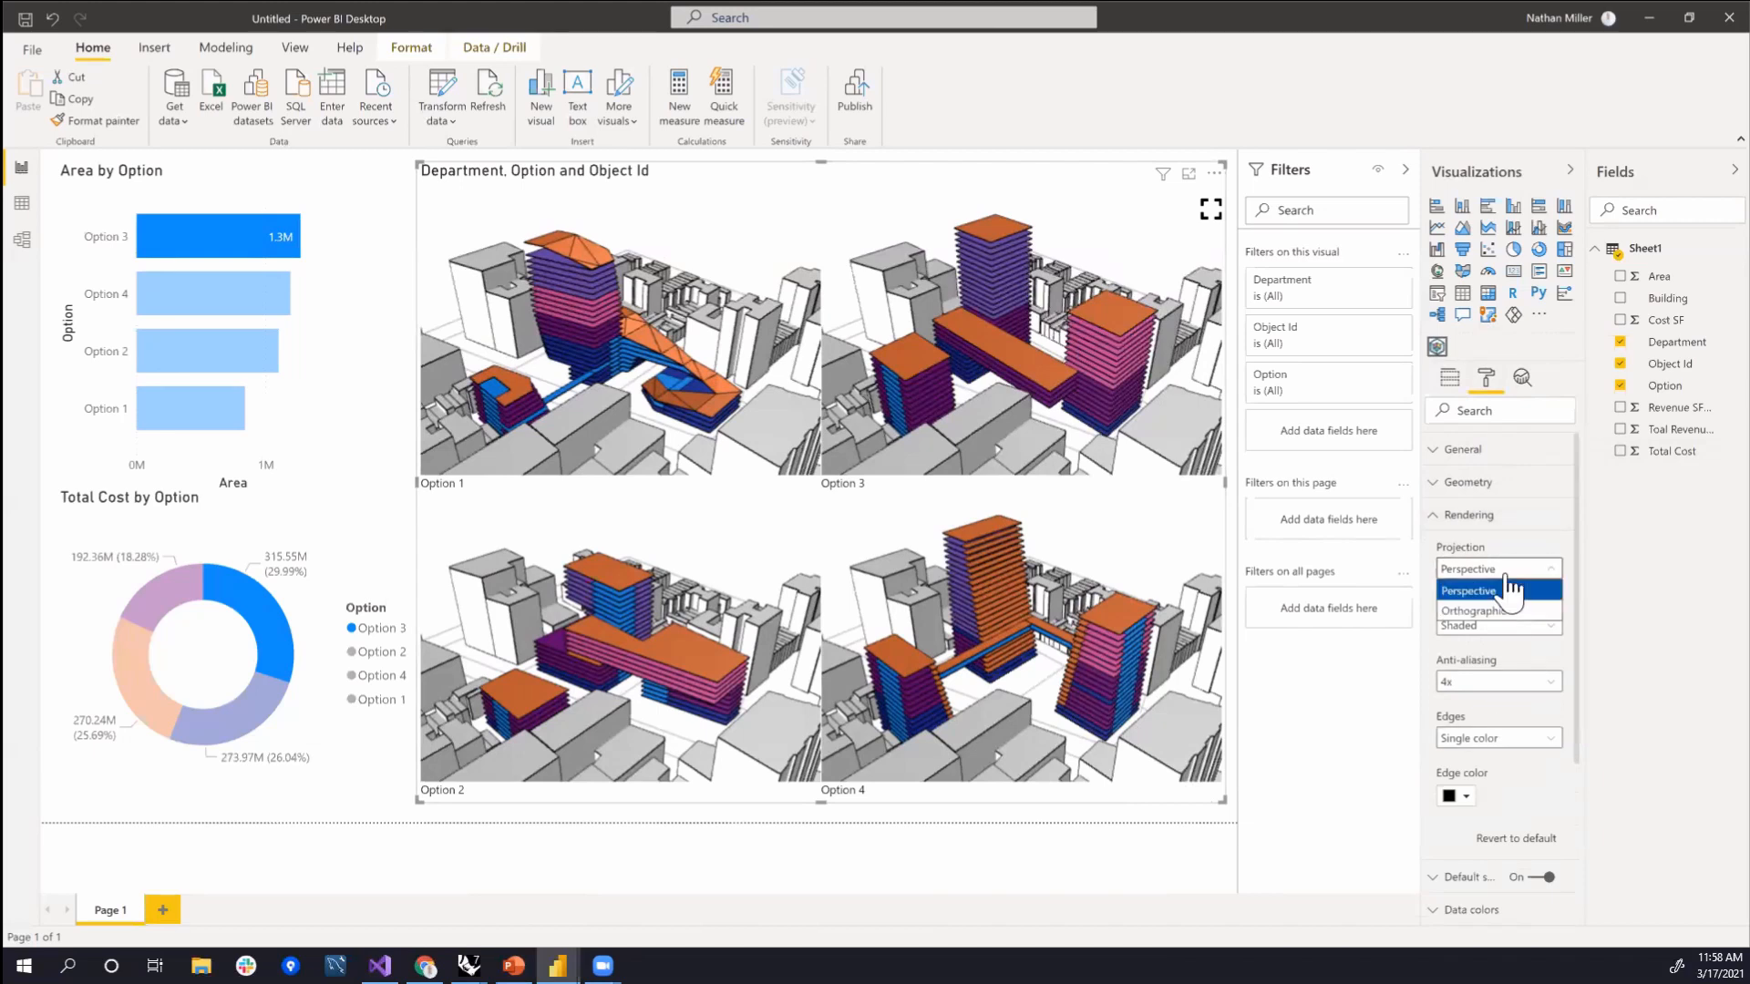
{"action": "left_click", "coordinate": [1504, 612]}
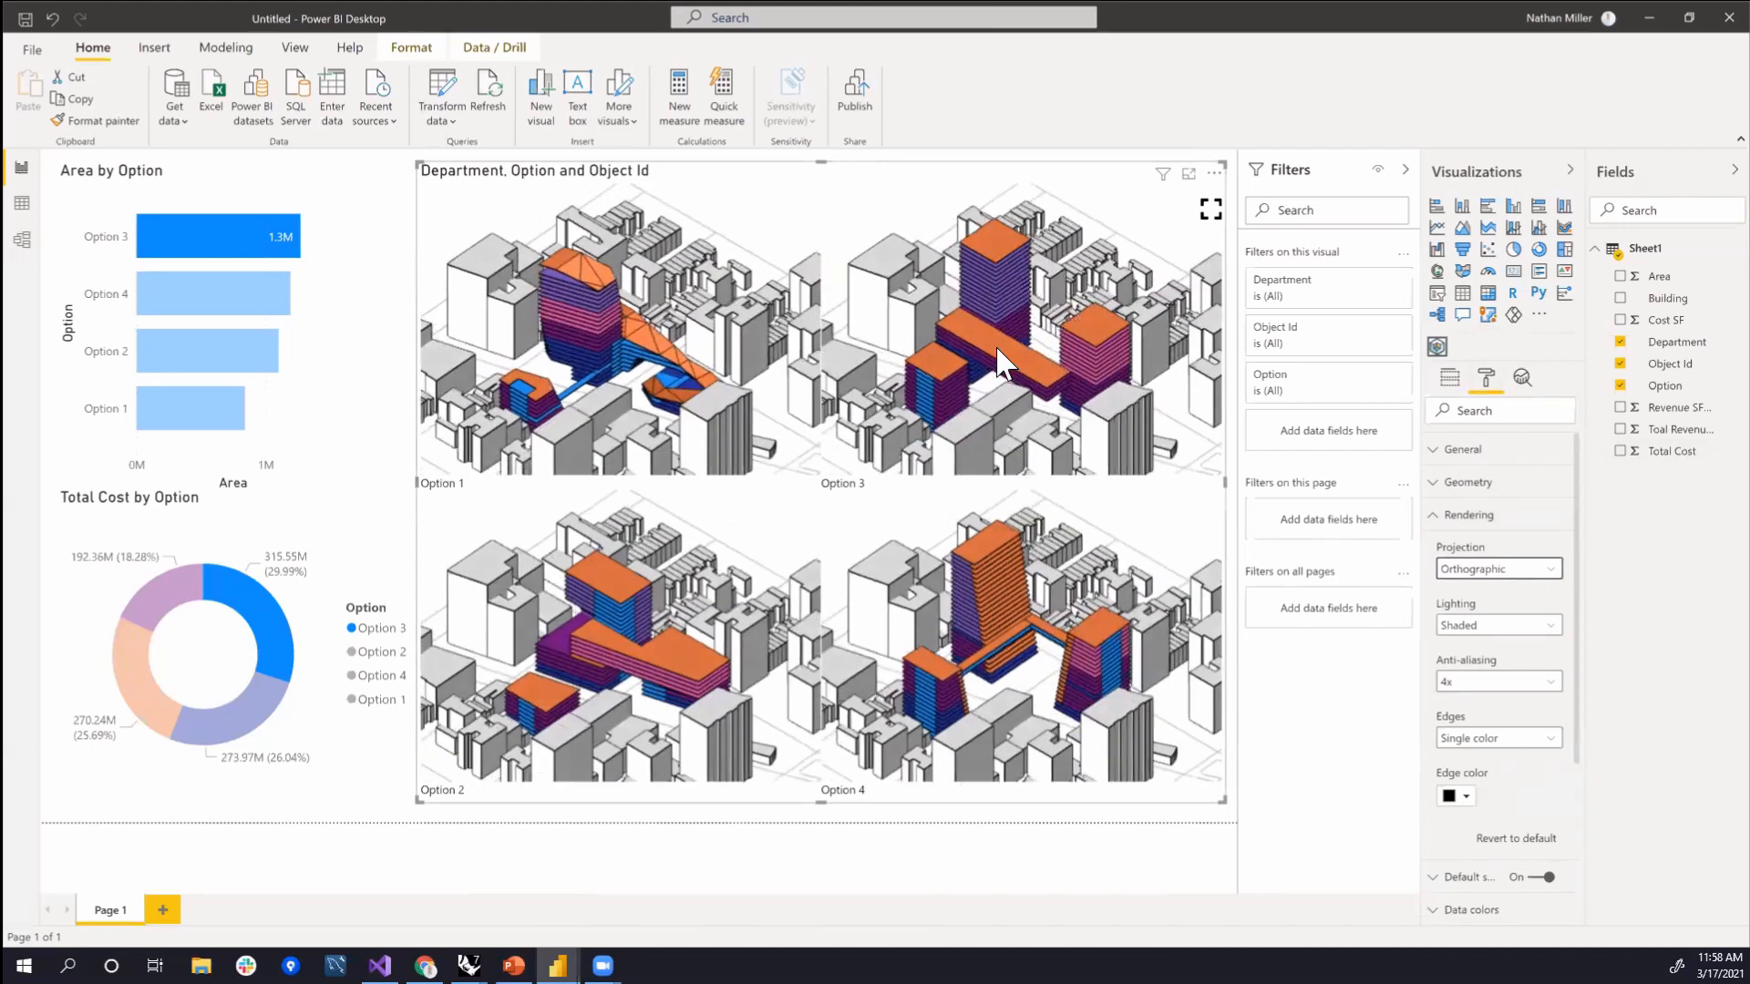
- Try the Flat, Soft shadows and Shaded lighting options on the Rhino visual, comparing them on the model
{"action": "left_click", "coordinate": [1547, 625]}
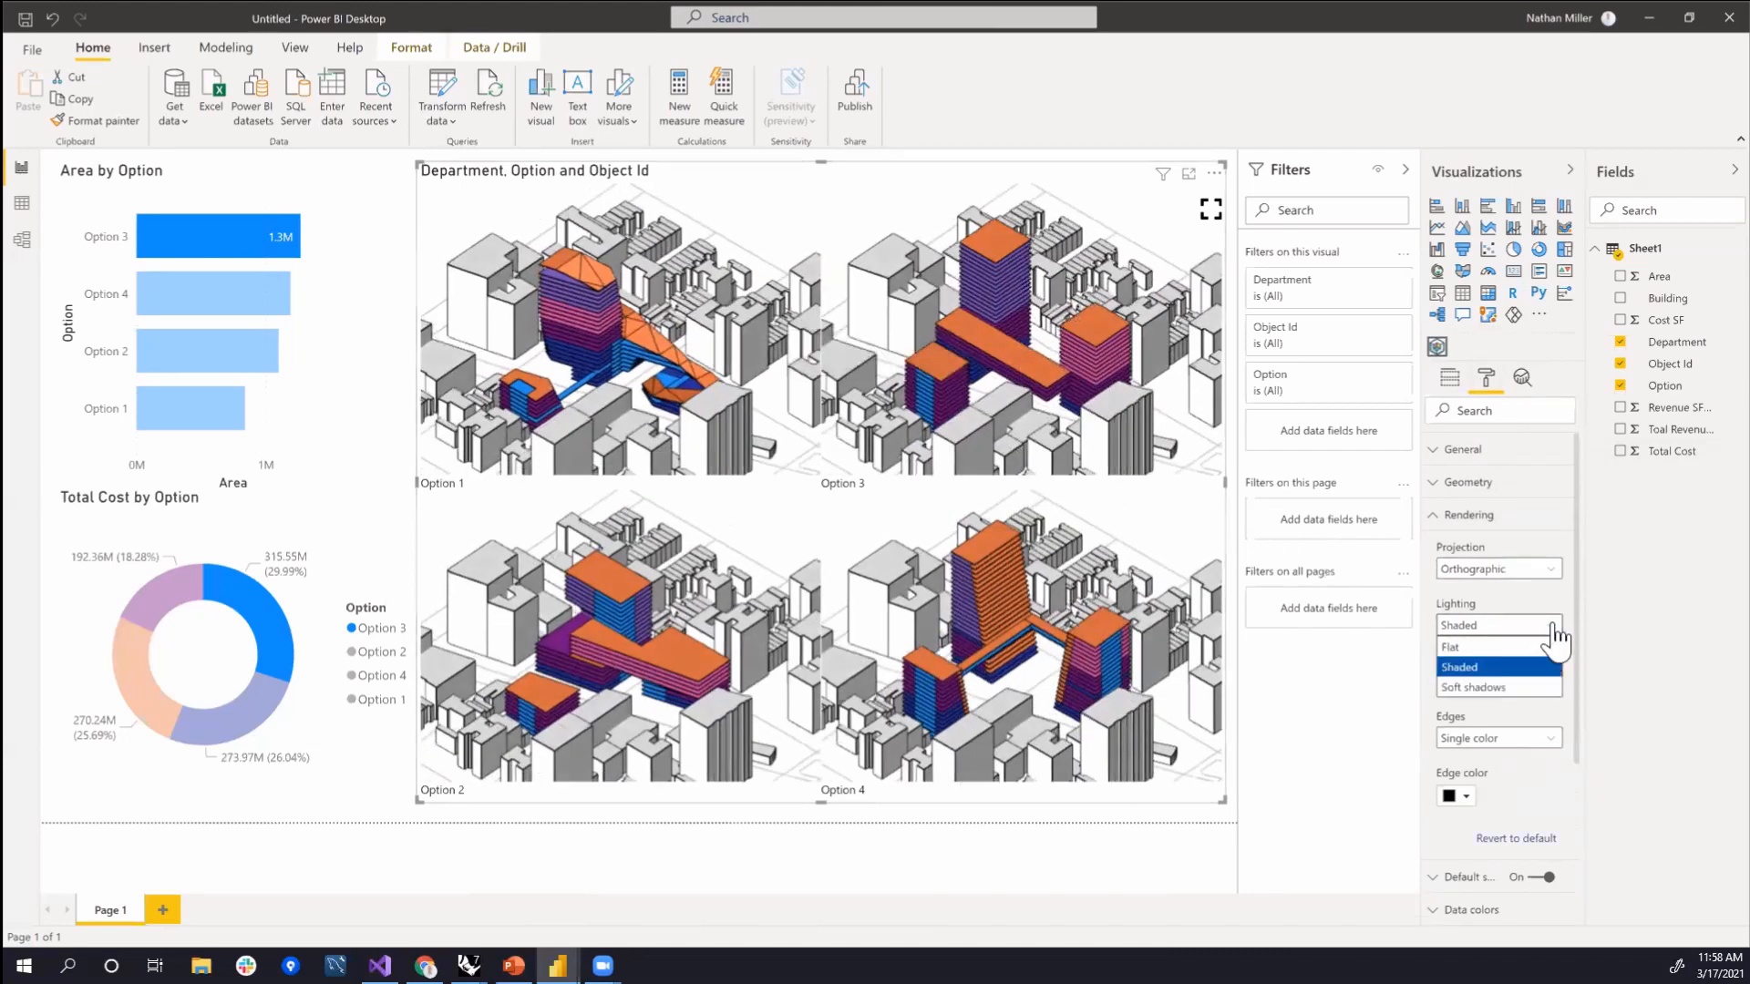
{"action": "left_click", "coordinate": [1547, 648]}
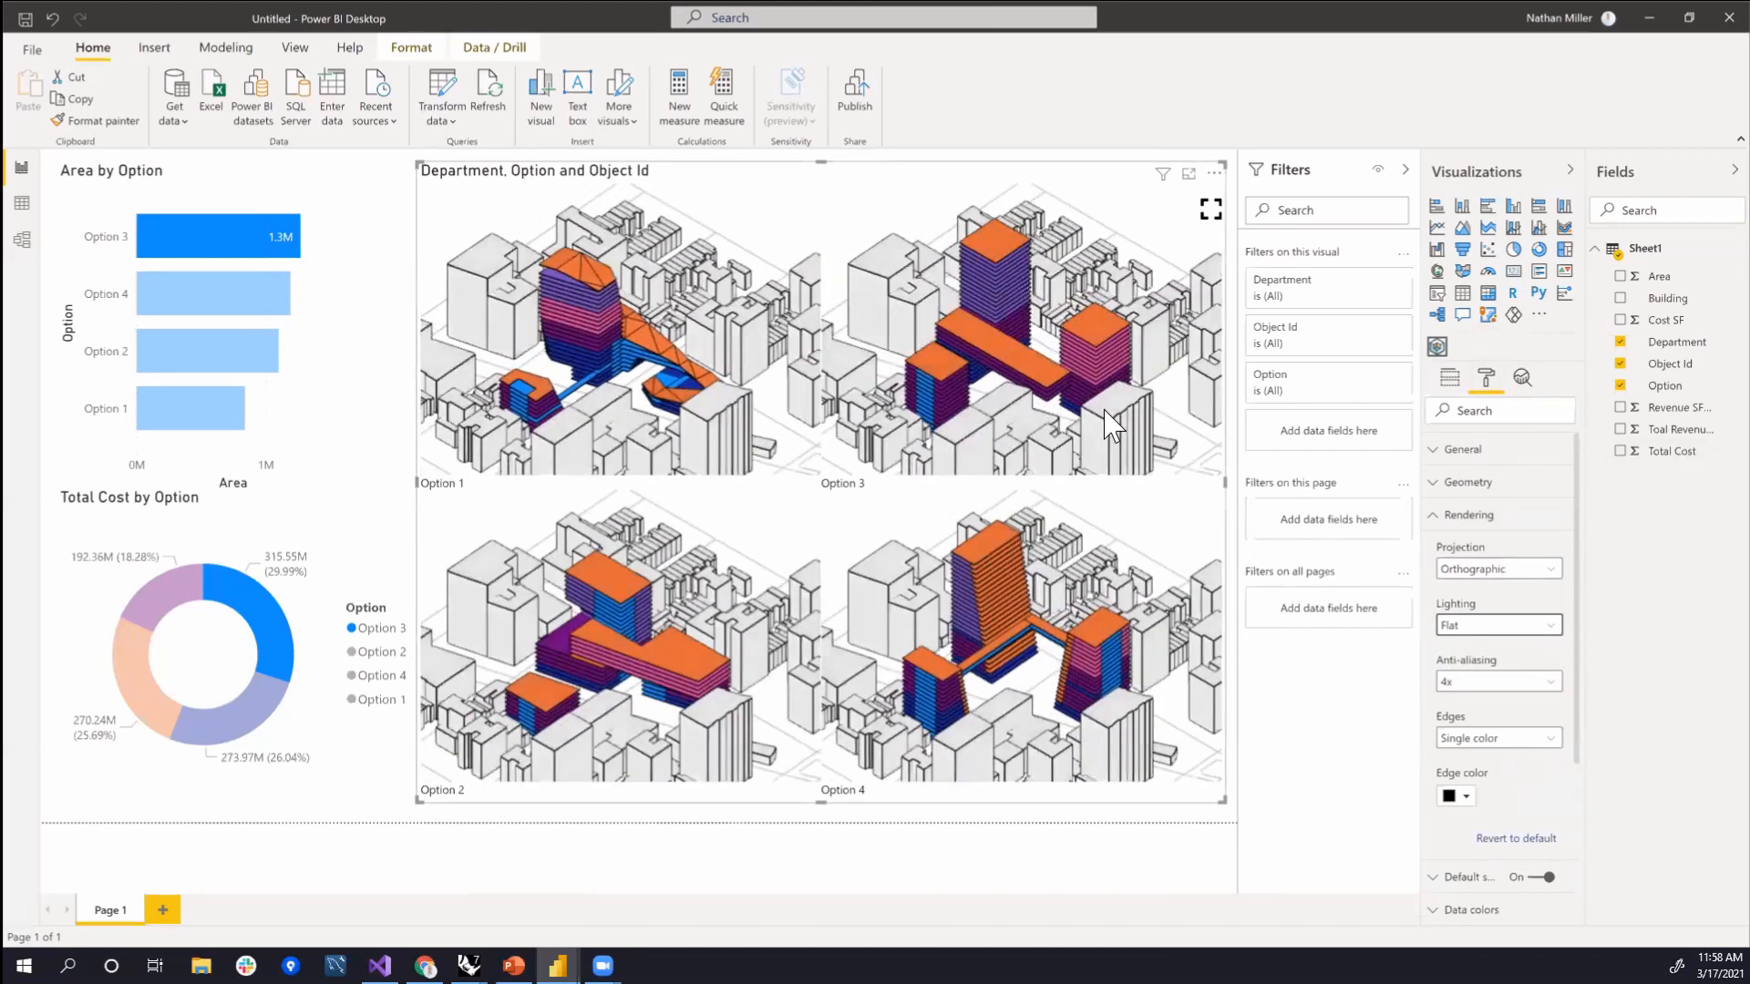
{"action": "left_click", "coordinate": [1543, 626]}
{"action": "left_click", "coordinate": [1513, 688]}
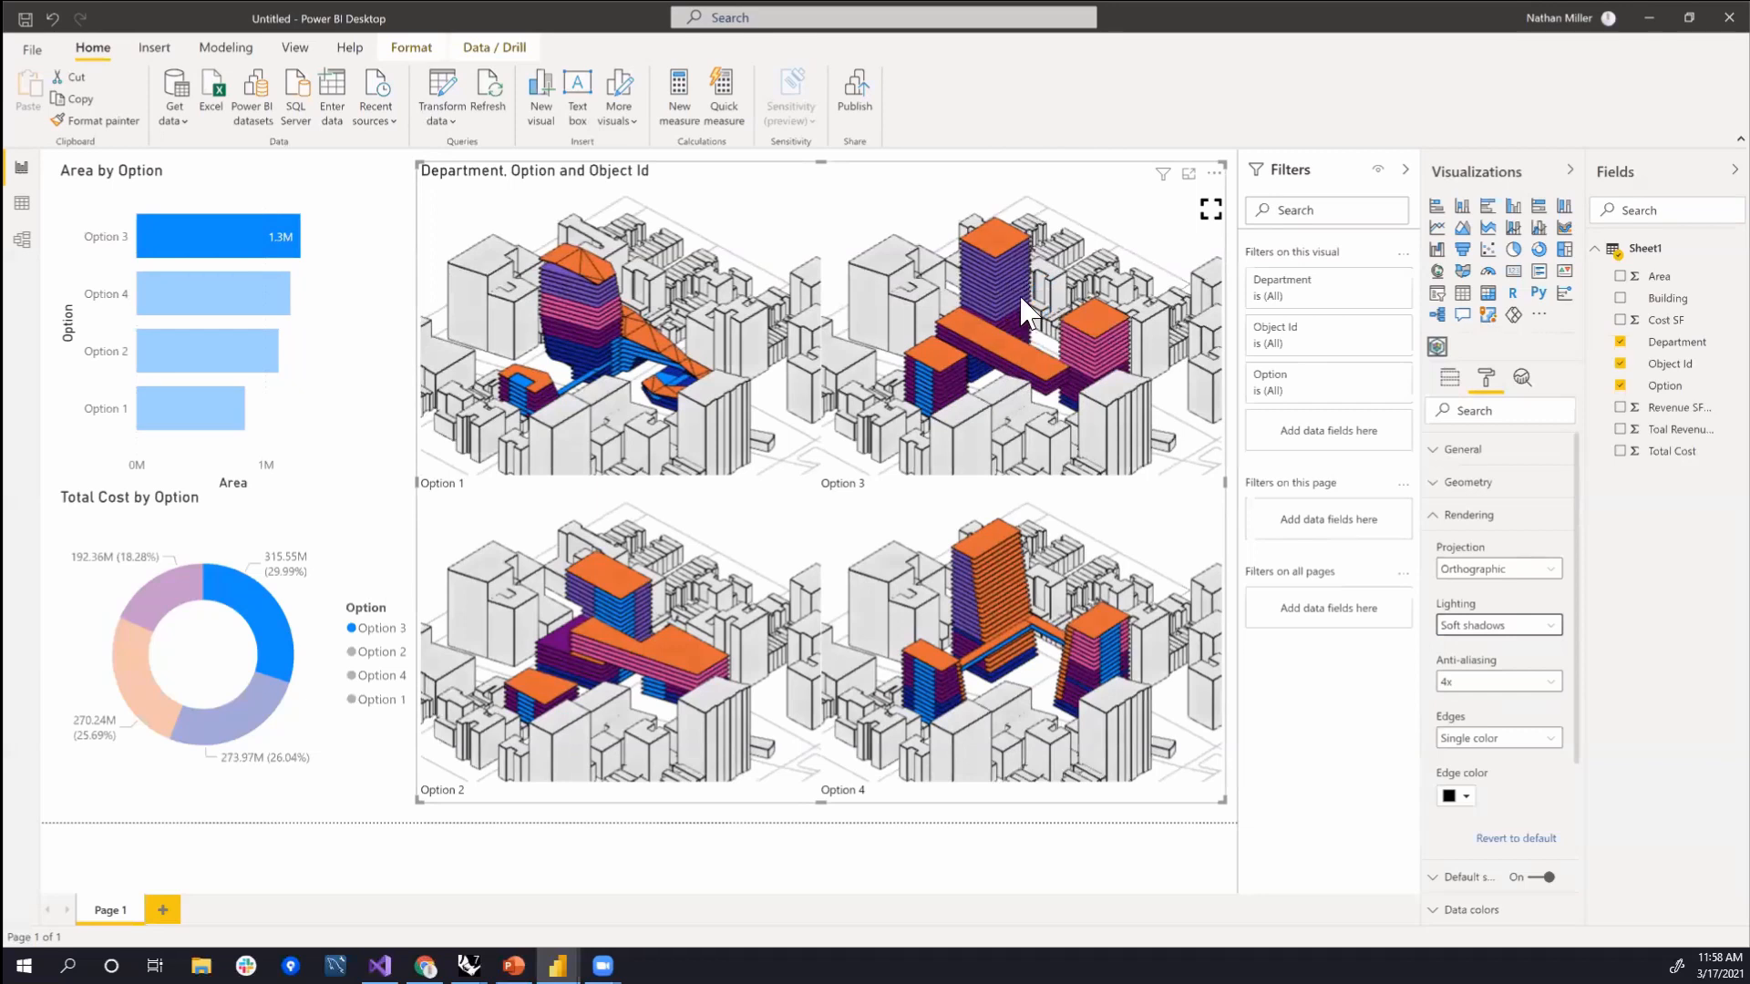
{"action": "left_click_drag", "start_coordinate": [1037, 325], "coordinate": [1001, 311]}
{"action": "scroll", "coordinate": [1001, 312], "scroll_direction": "up", "scroll_amount": 5}
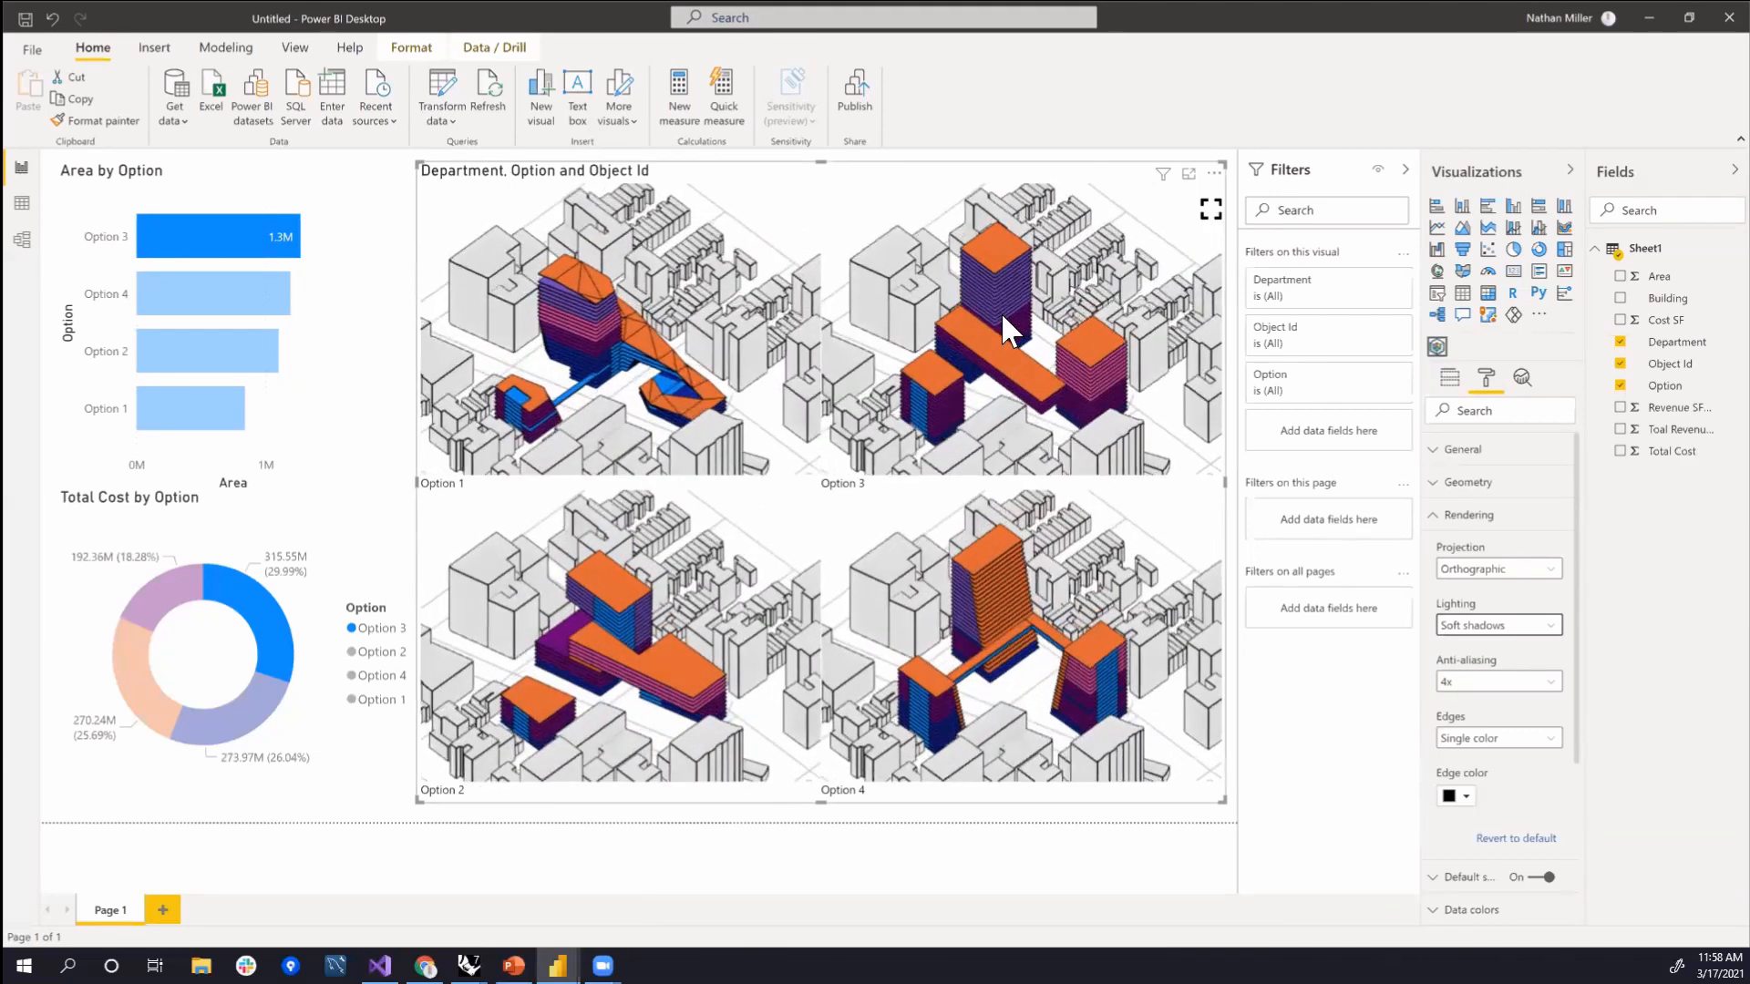
{"action": "left_click", "coordinate": [1531, 625]}
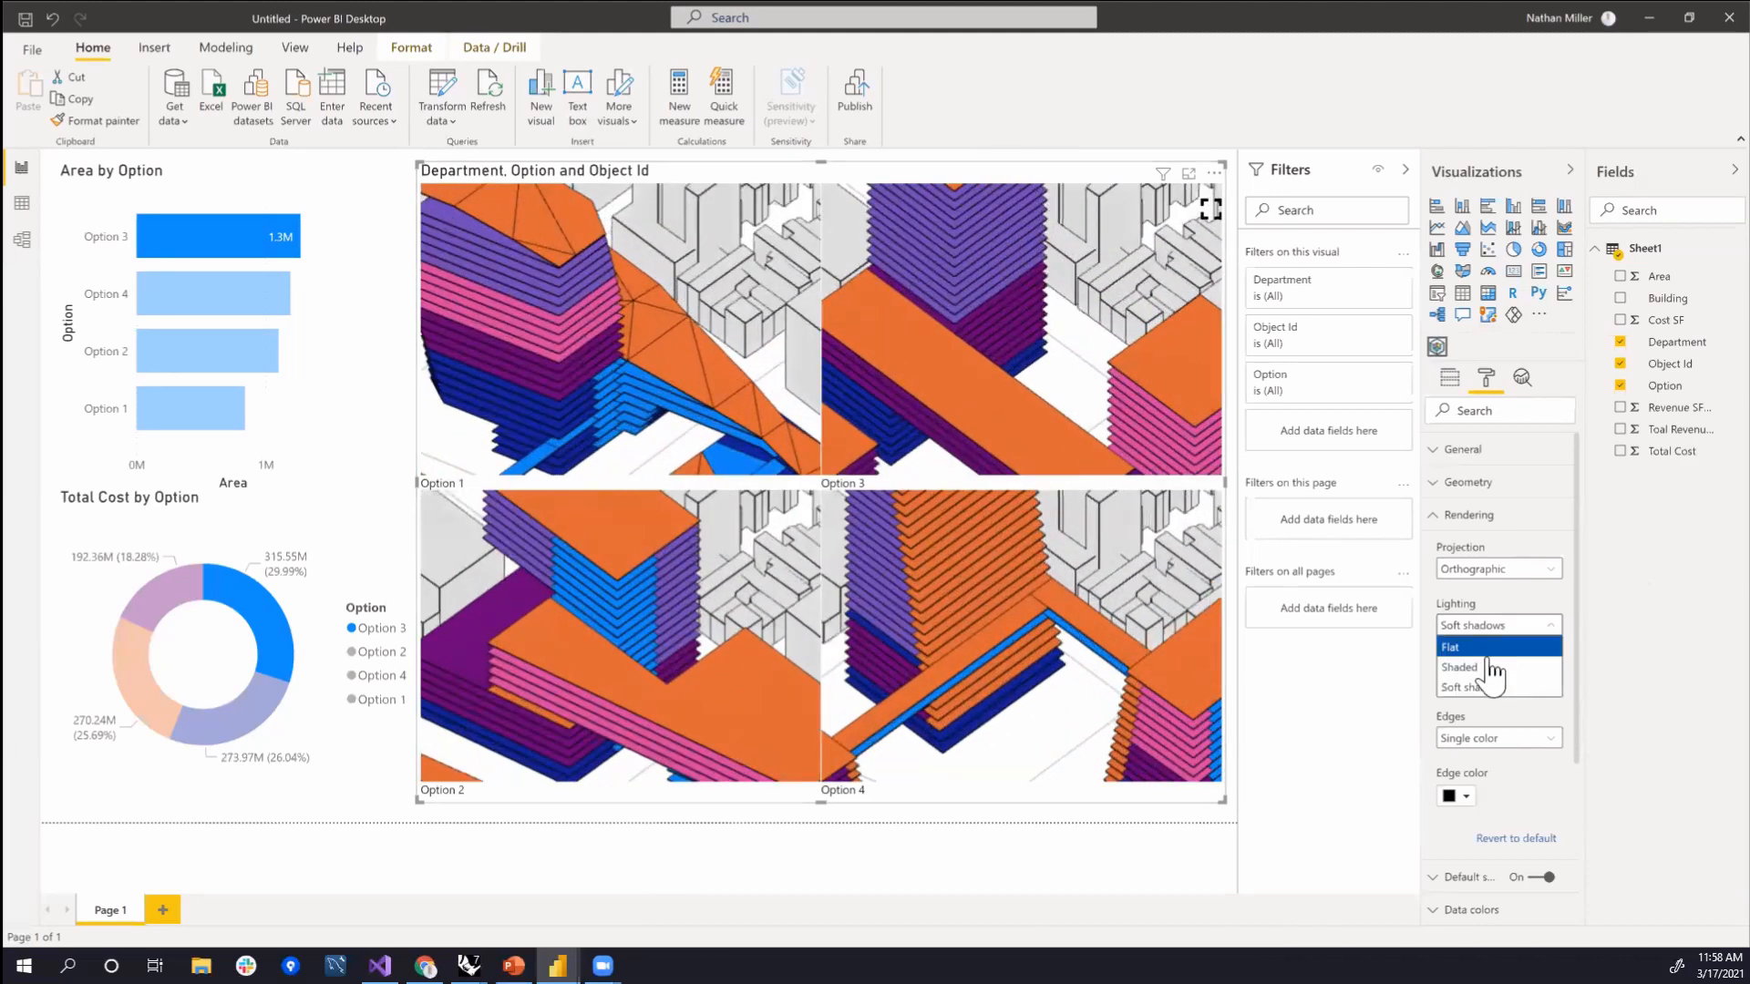
{"action": "left_click", "coordinate": [1488, 666]}
- Set the Rhino visual's lighting to Flat and close its rendering settings
{"action": "left_click", "coordinate": [1513, 625]}
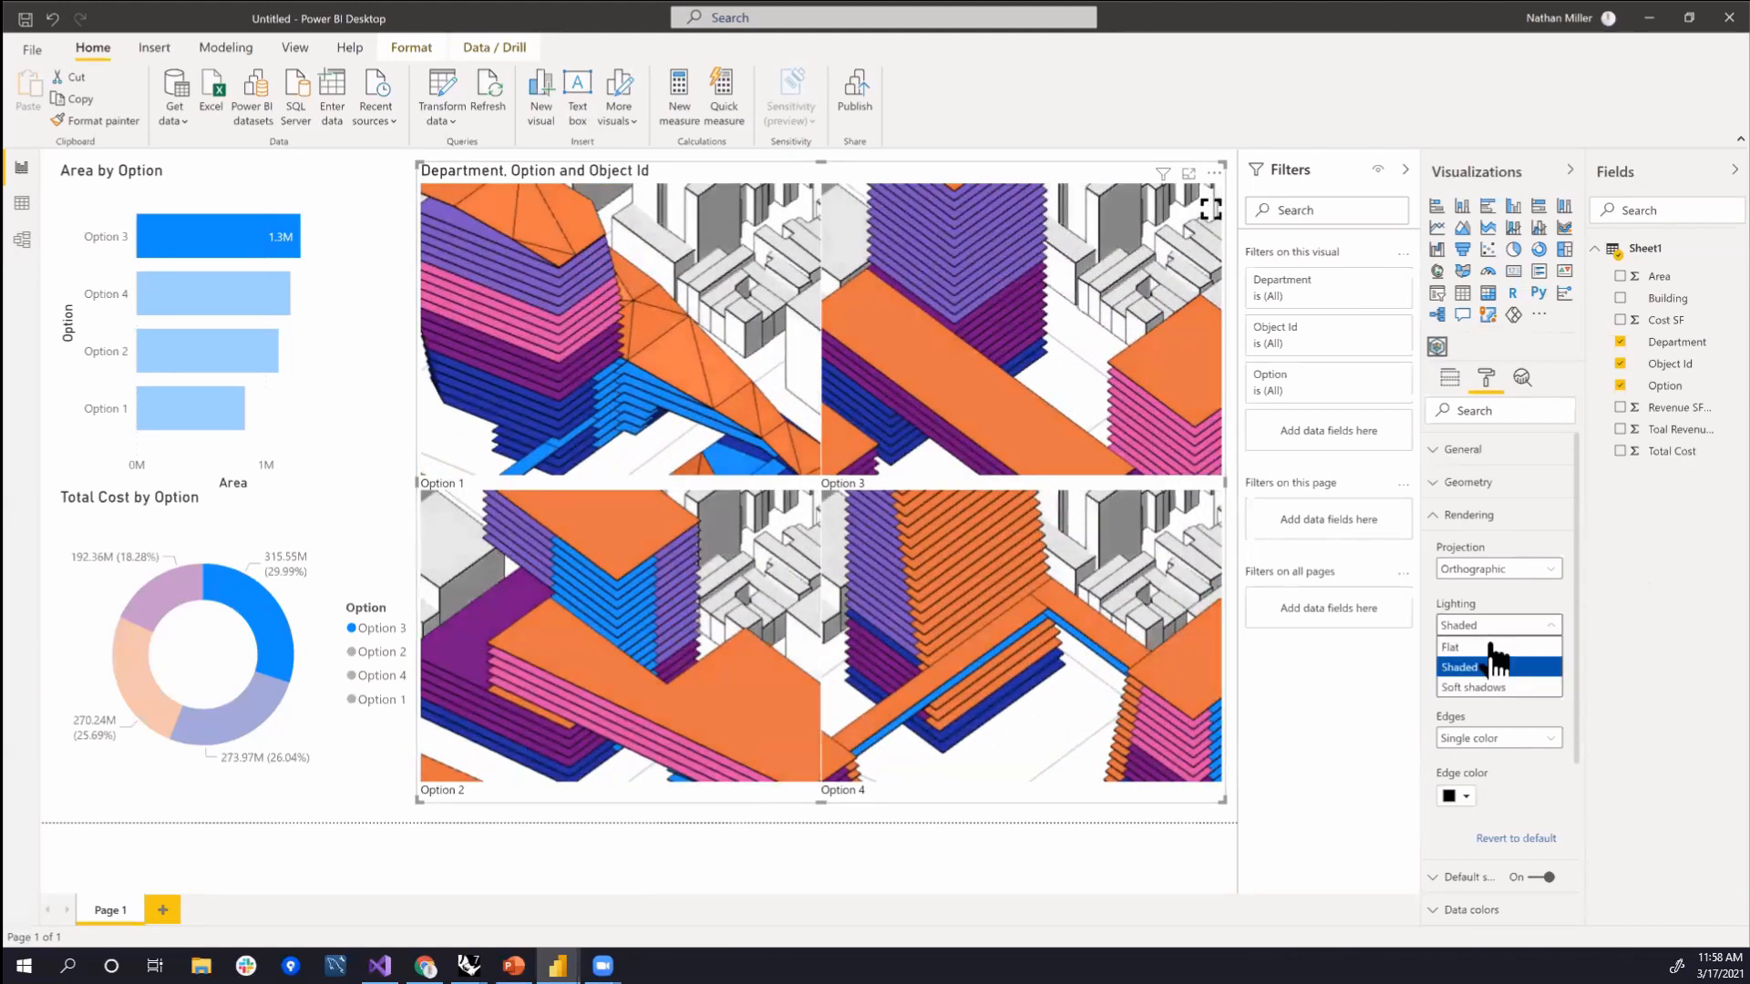
{"action": "left_click", "coordinate": [1488, 648]}
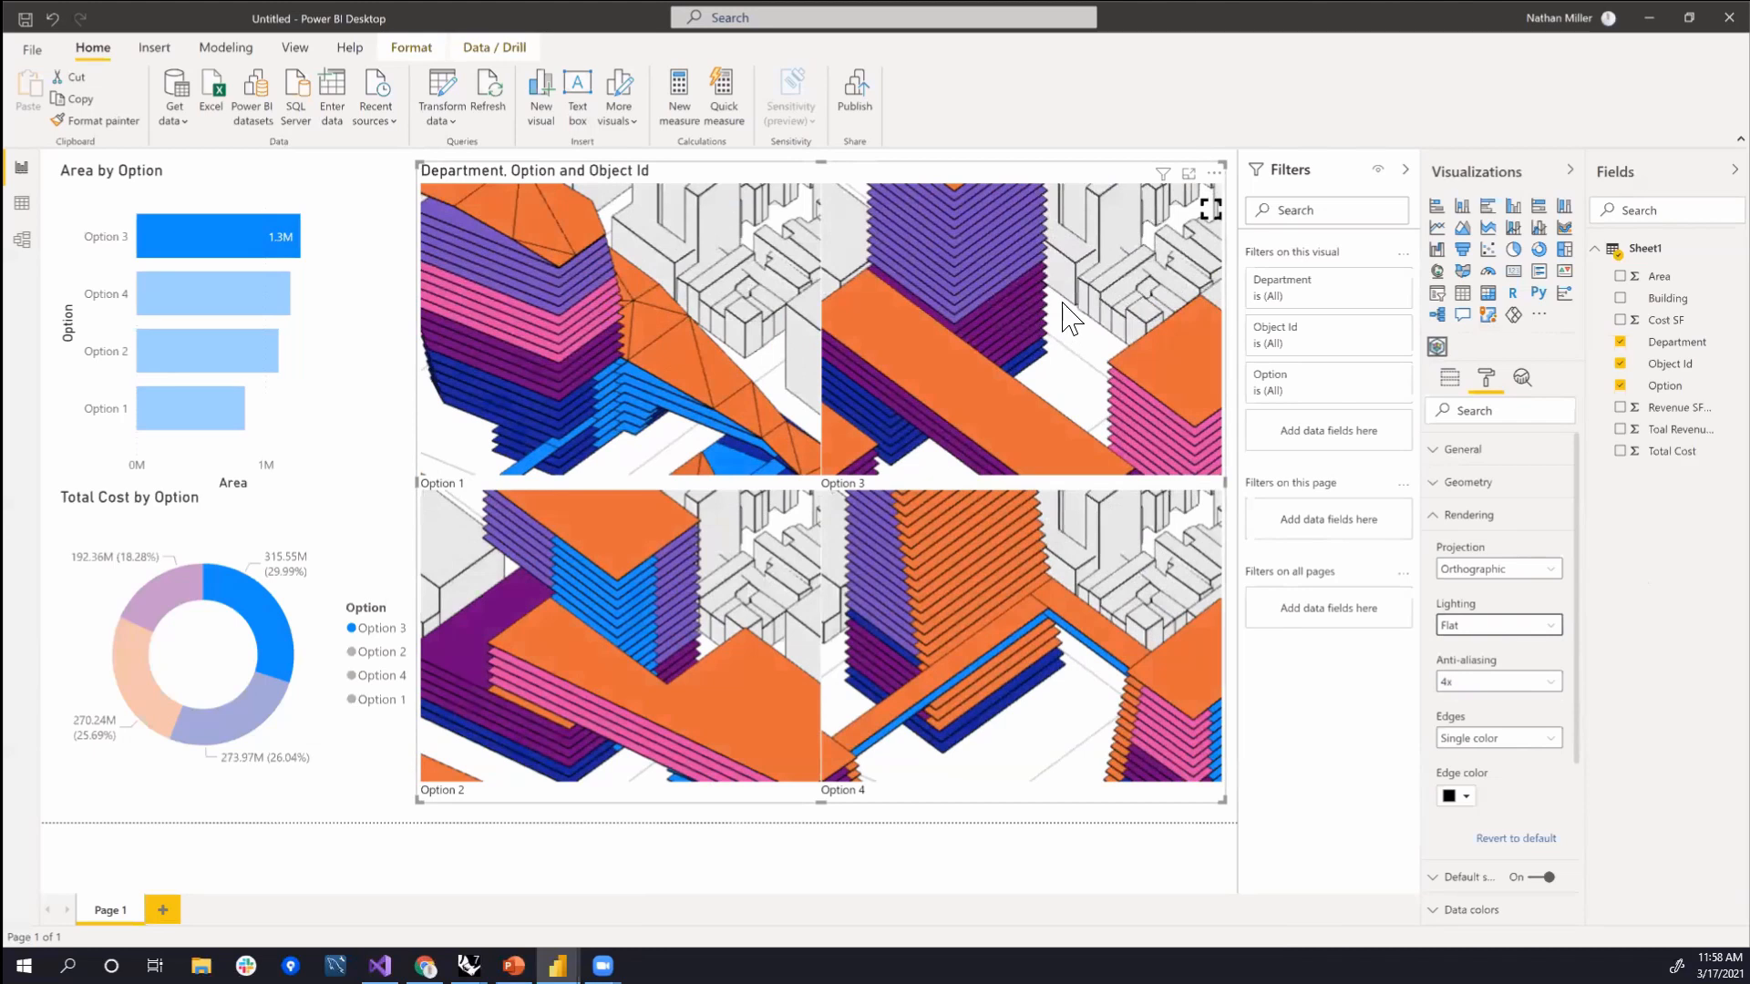
{"action": "scroll", "coordinate": [1067, 307], "scroll_direction": "down", "scroll_amount": 5}
{"action": "left_click", "coordinate": [1448, 522]}
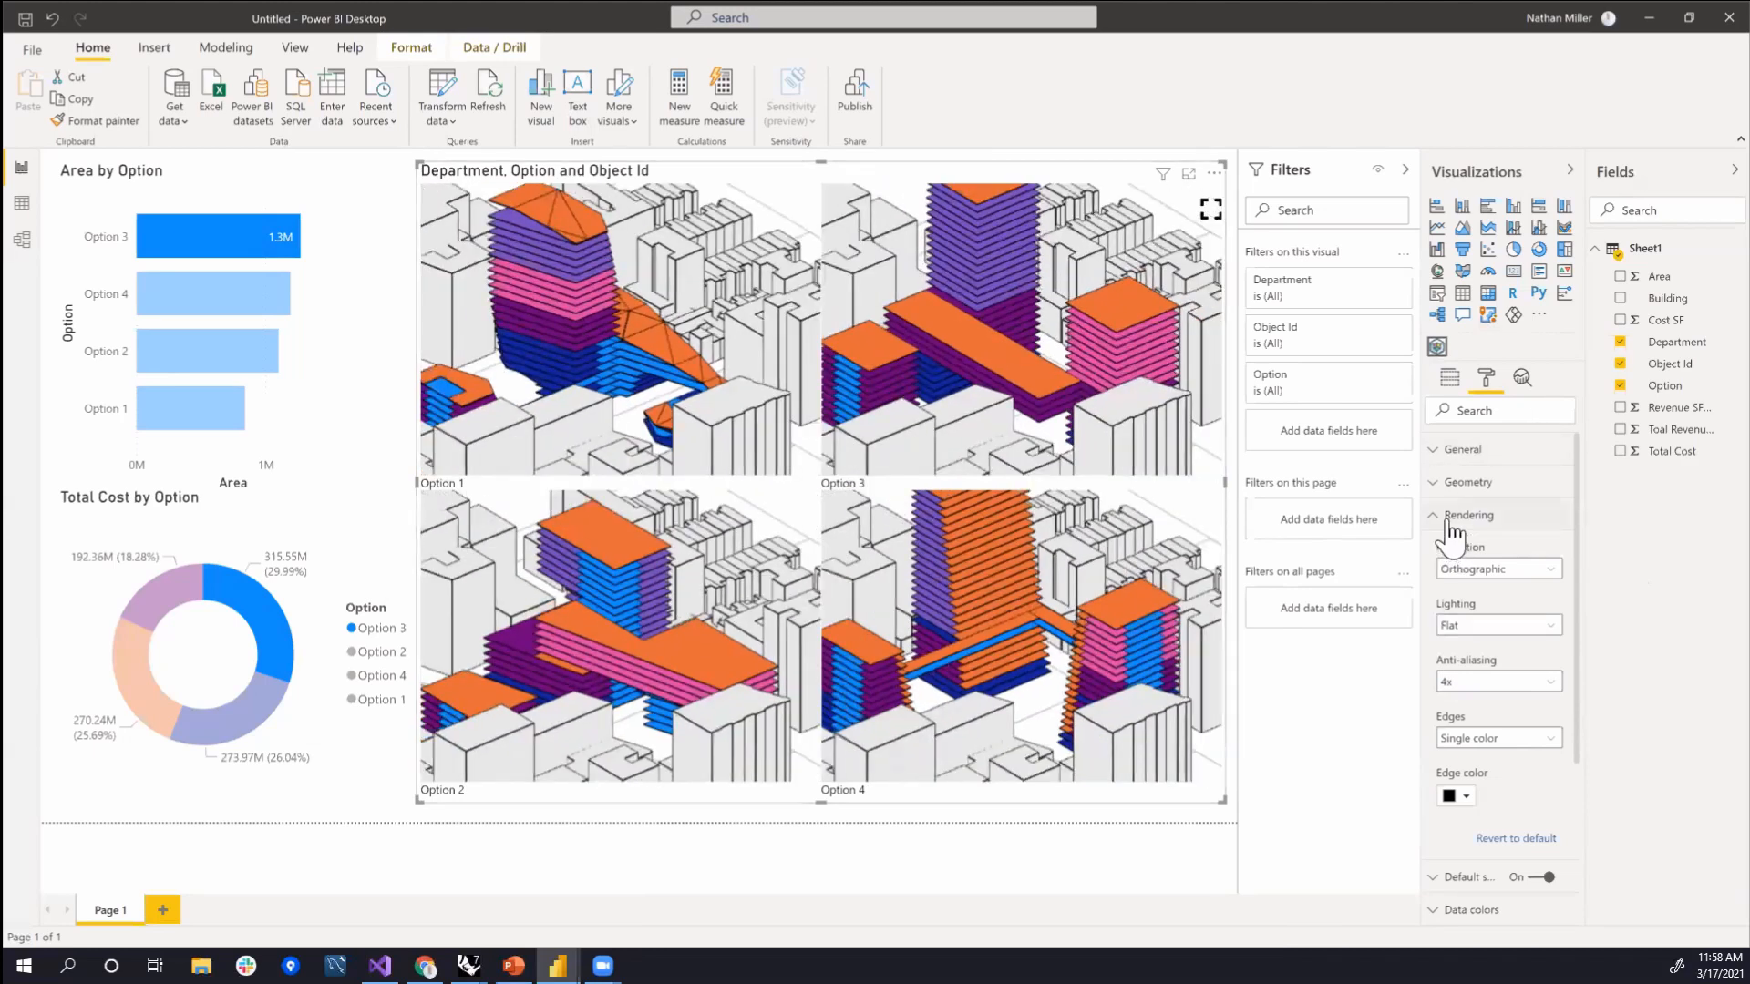
- Turn on ghosted geometry in the Rhino visual's default style settings and view the design options
{"action": "left_click", "coordinate": [1432, 549]}
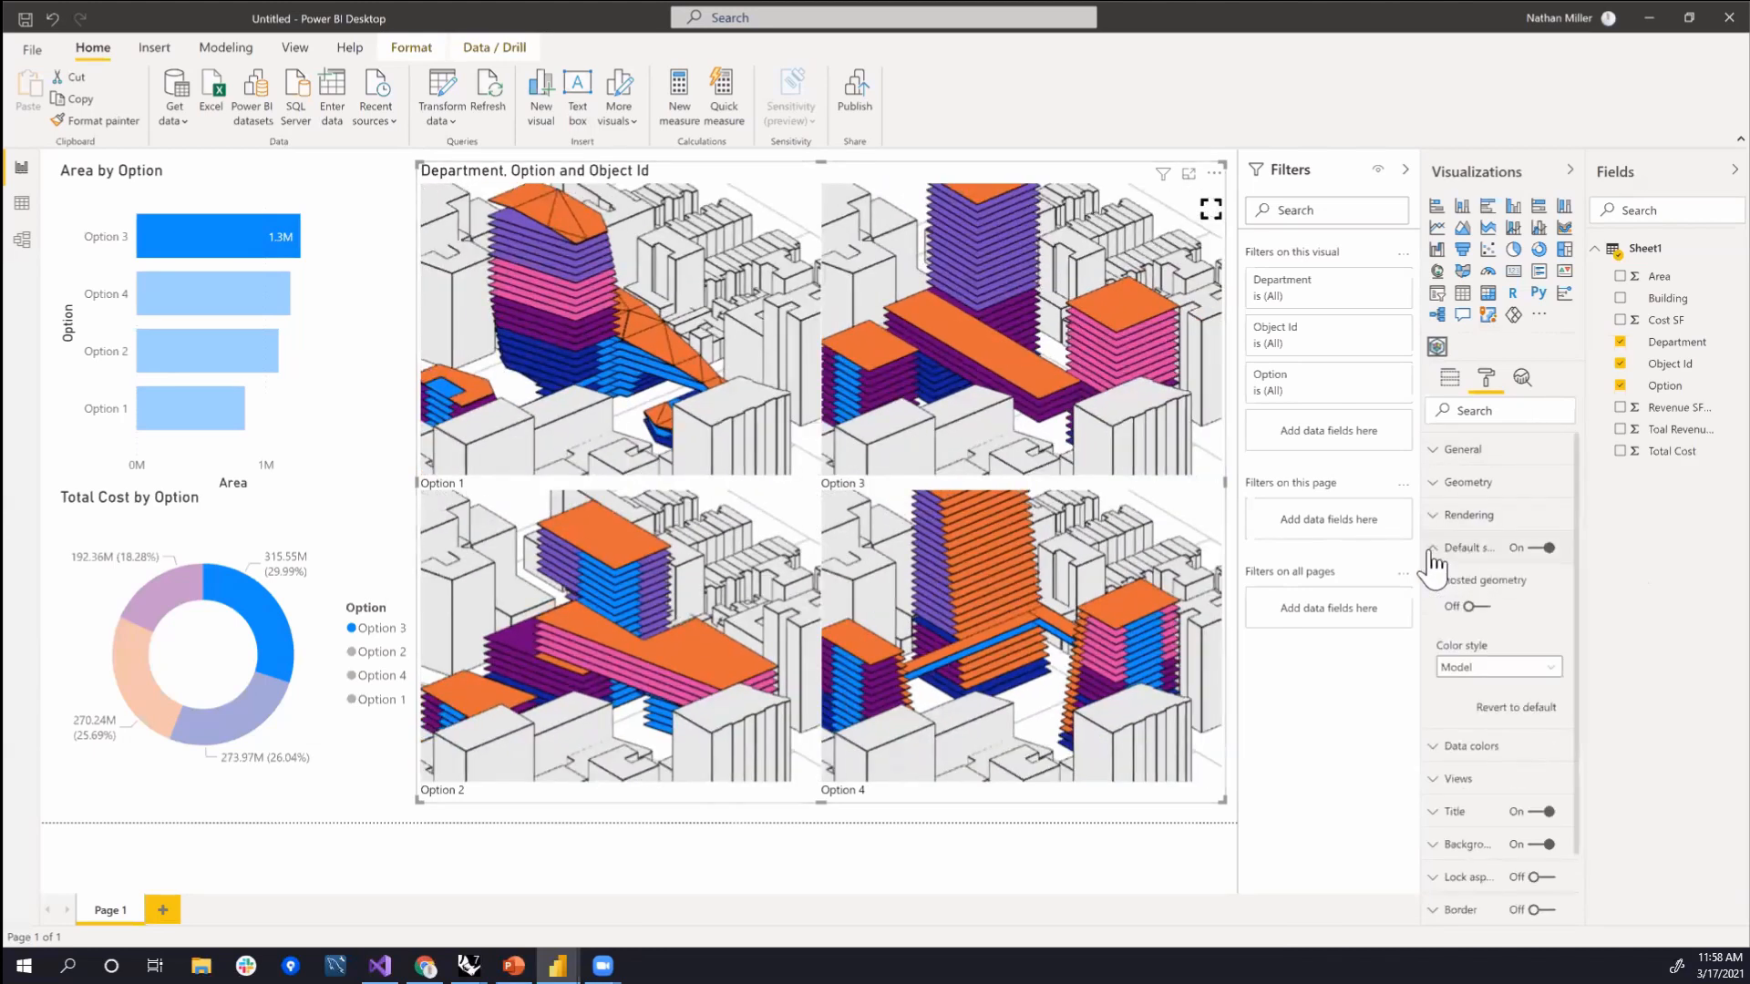
{"action": "left_click", "coordinate": [1471, 607]}
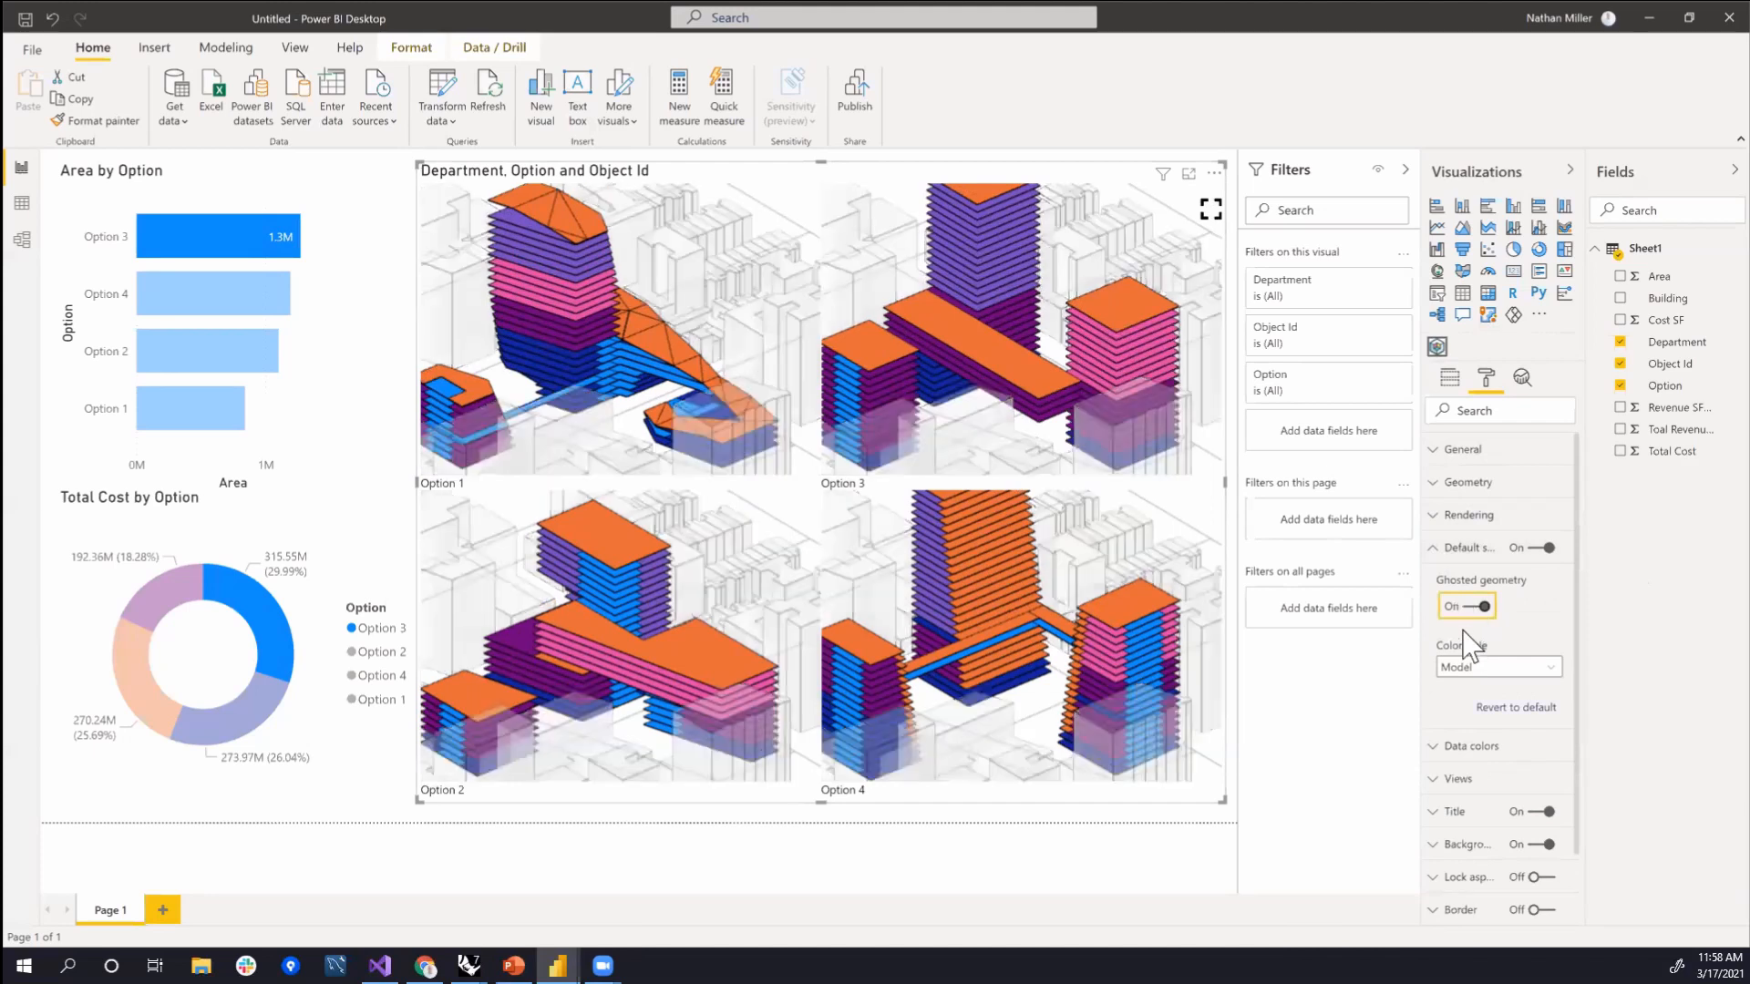
{"action": "scroll", "coordinate": [946, 282], "scroll_direction": "up", "scroll_amount": 4}
{"action": "scroll", "coordinate": [948, 288], "scroll_direction": "down", "scroll_amount": 4}
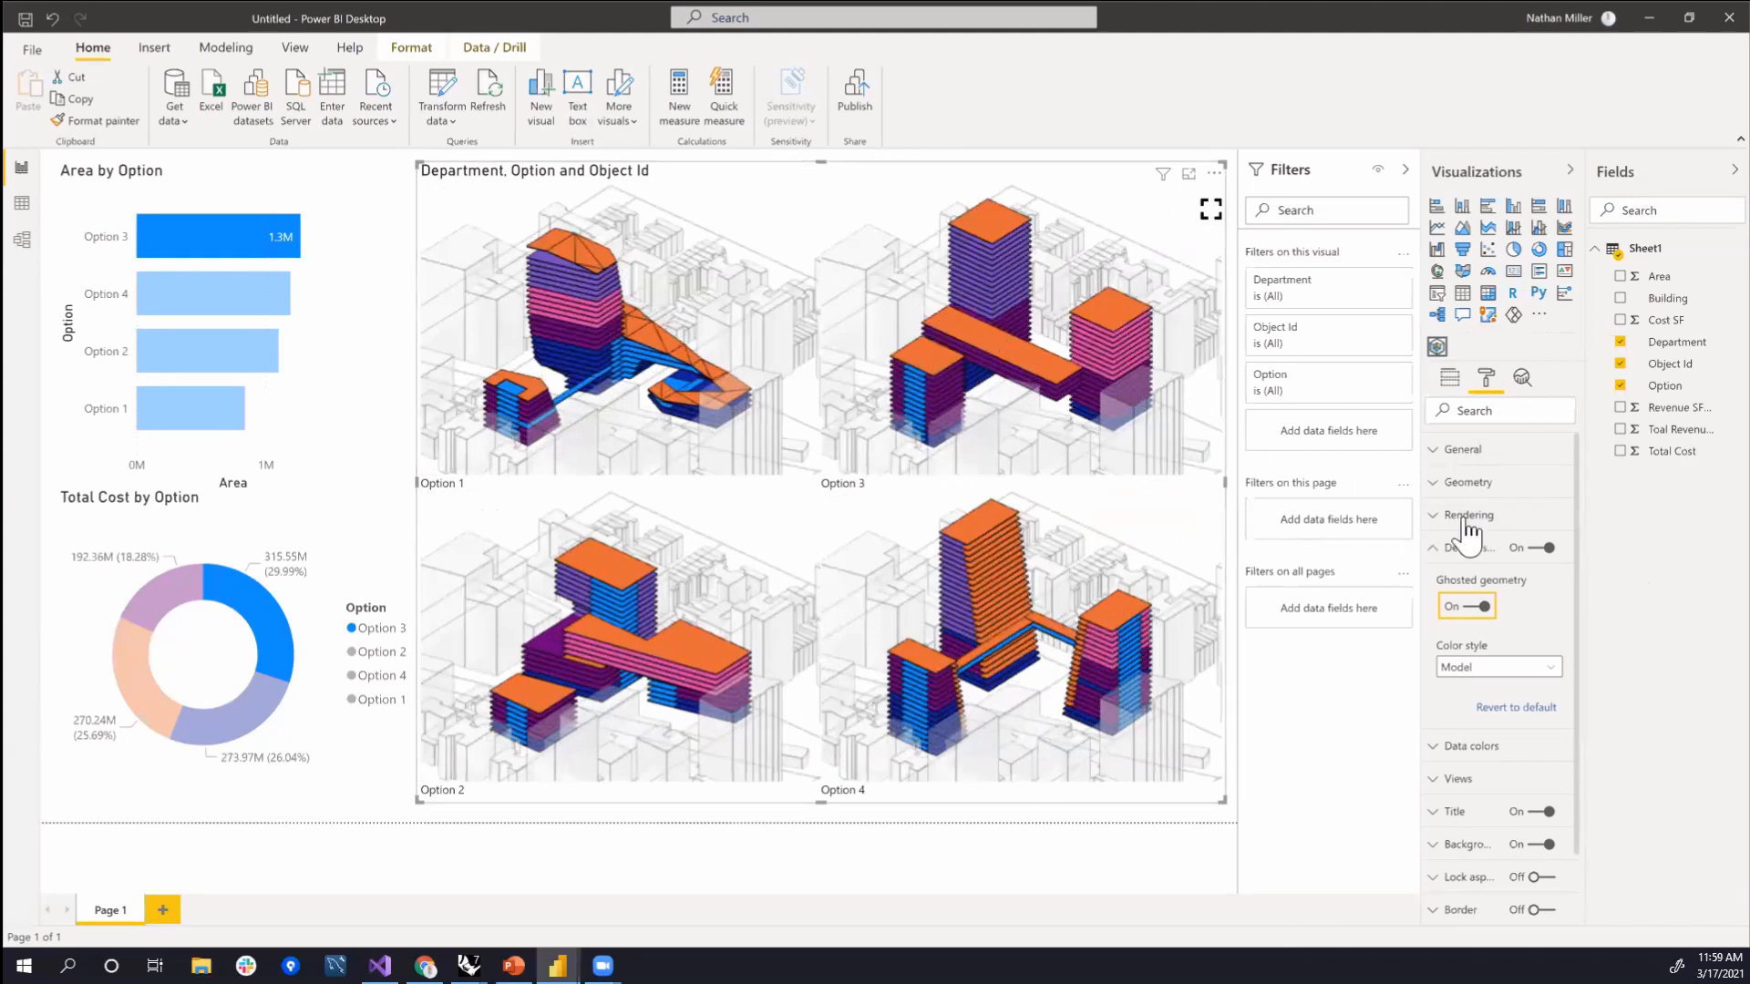
- Set the data colors of the Rhino visual to bright green for Green Space and light gray for Circulation
{"action": "left_click", "coordinate": [1459, 750]}
{"action": "scroll", "coordinate": [1492, 711], "scroll_direction": "down", "scroll_amount": 5}
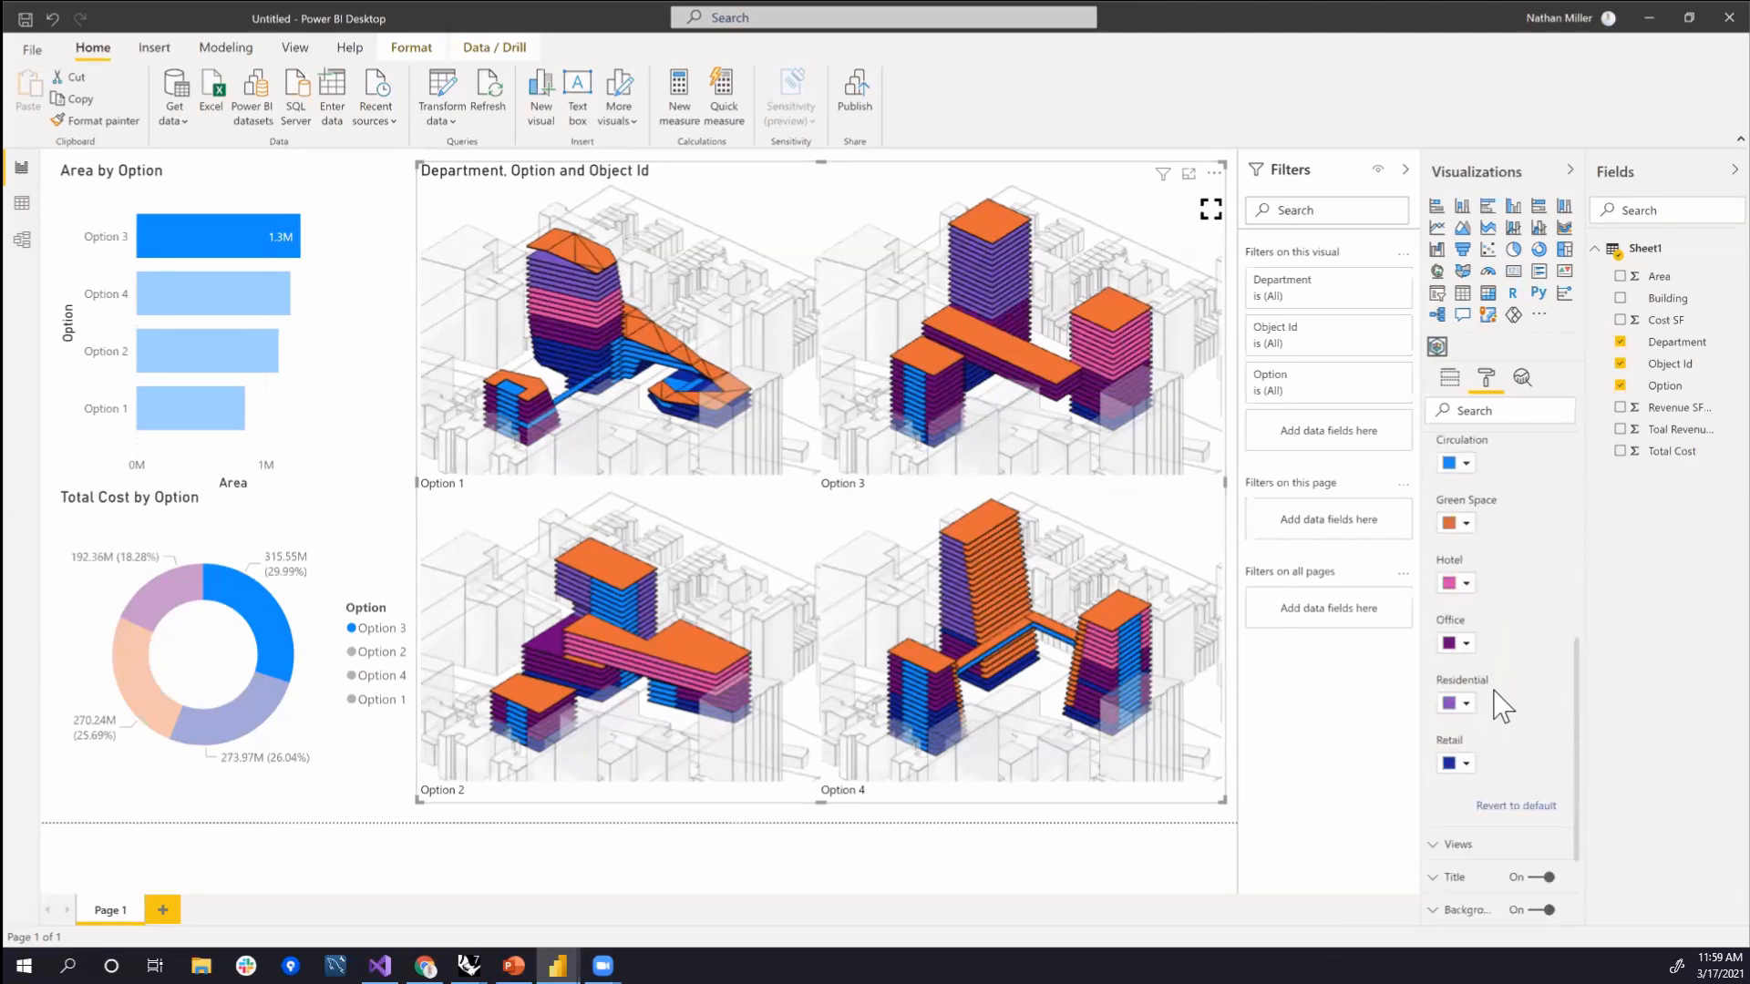
{"action": "scroll", "coordinate": [1502, 707], "scroll_direction": "up", "scroll_amount": 1}
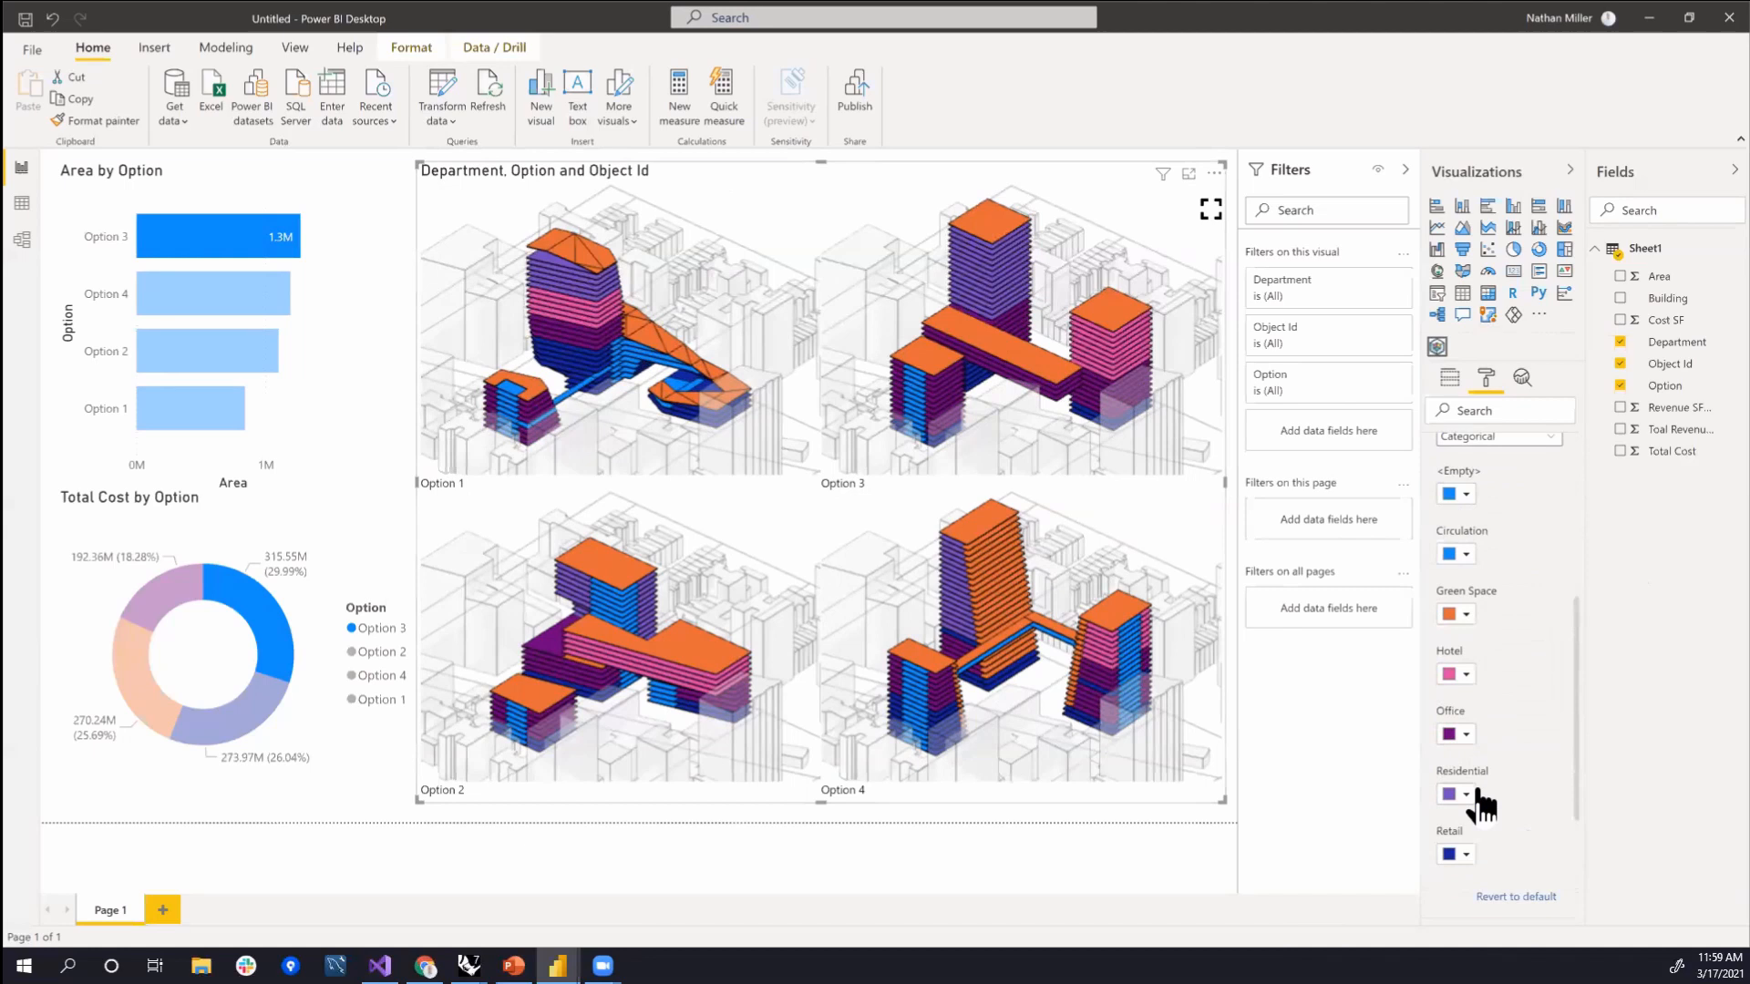
{"action": "left_click", "coordinate": [1465, 614]}
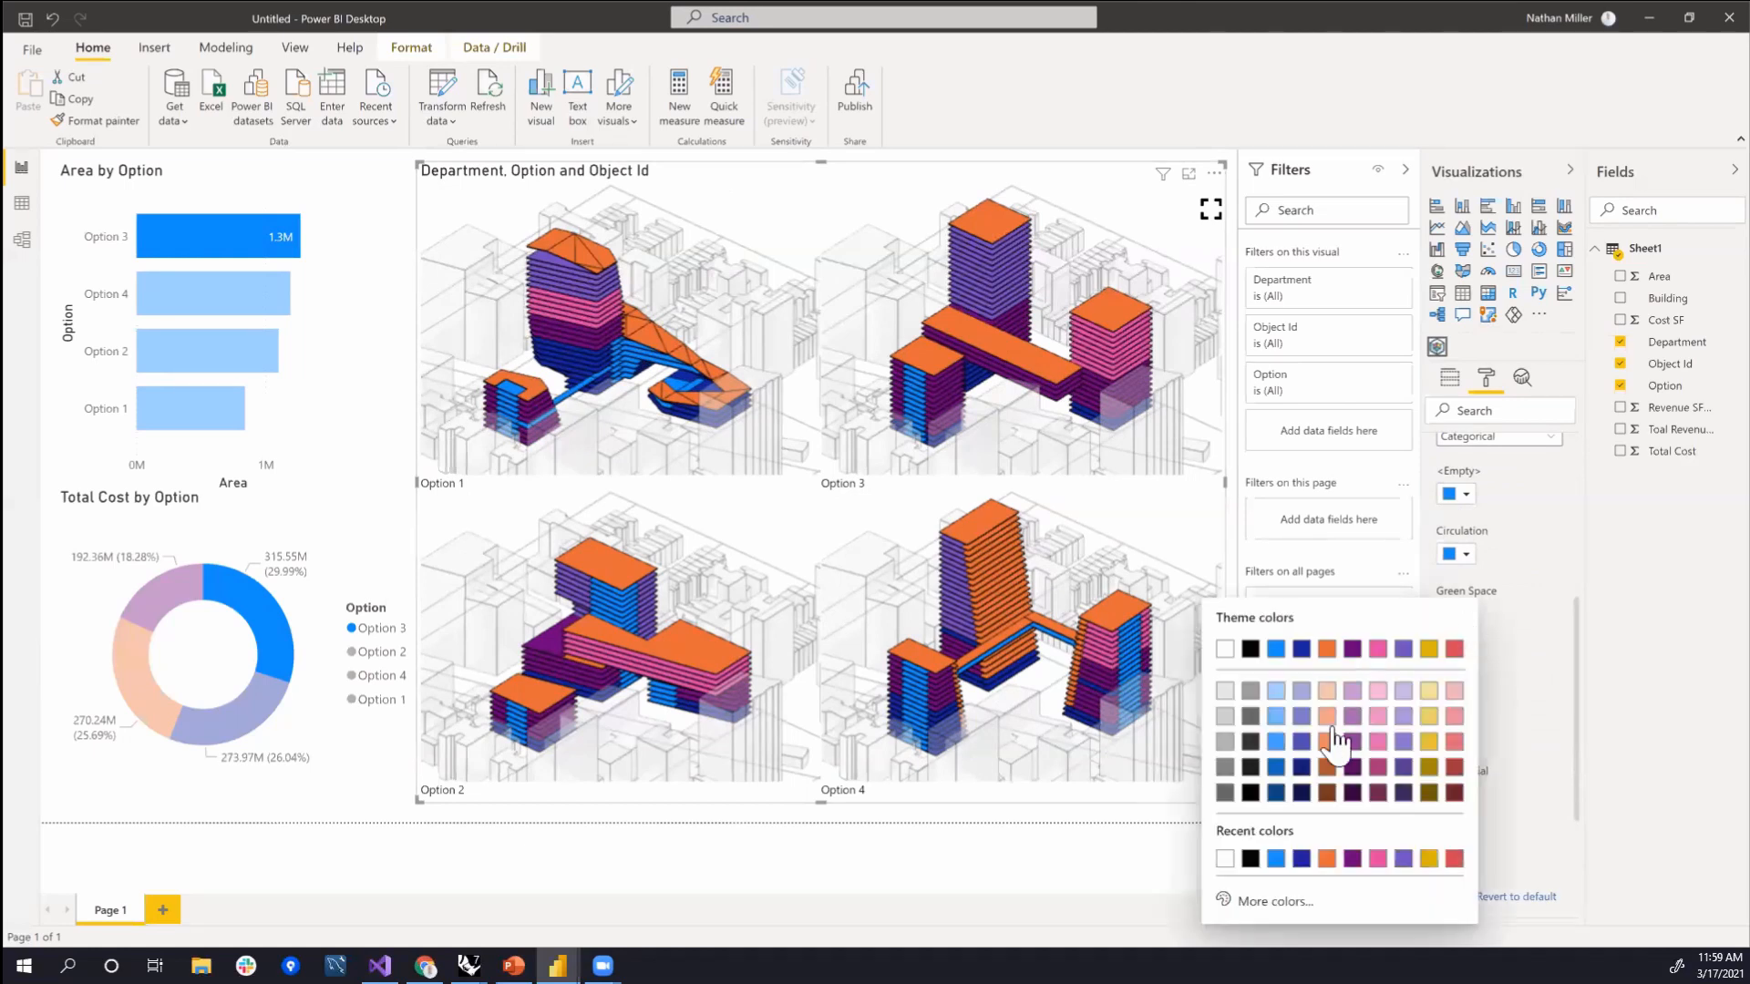
{"action": "left_click", "coordinate": [1274, 901]}
{"action": "left_click", "coordinate": [1301, 832]}
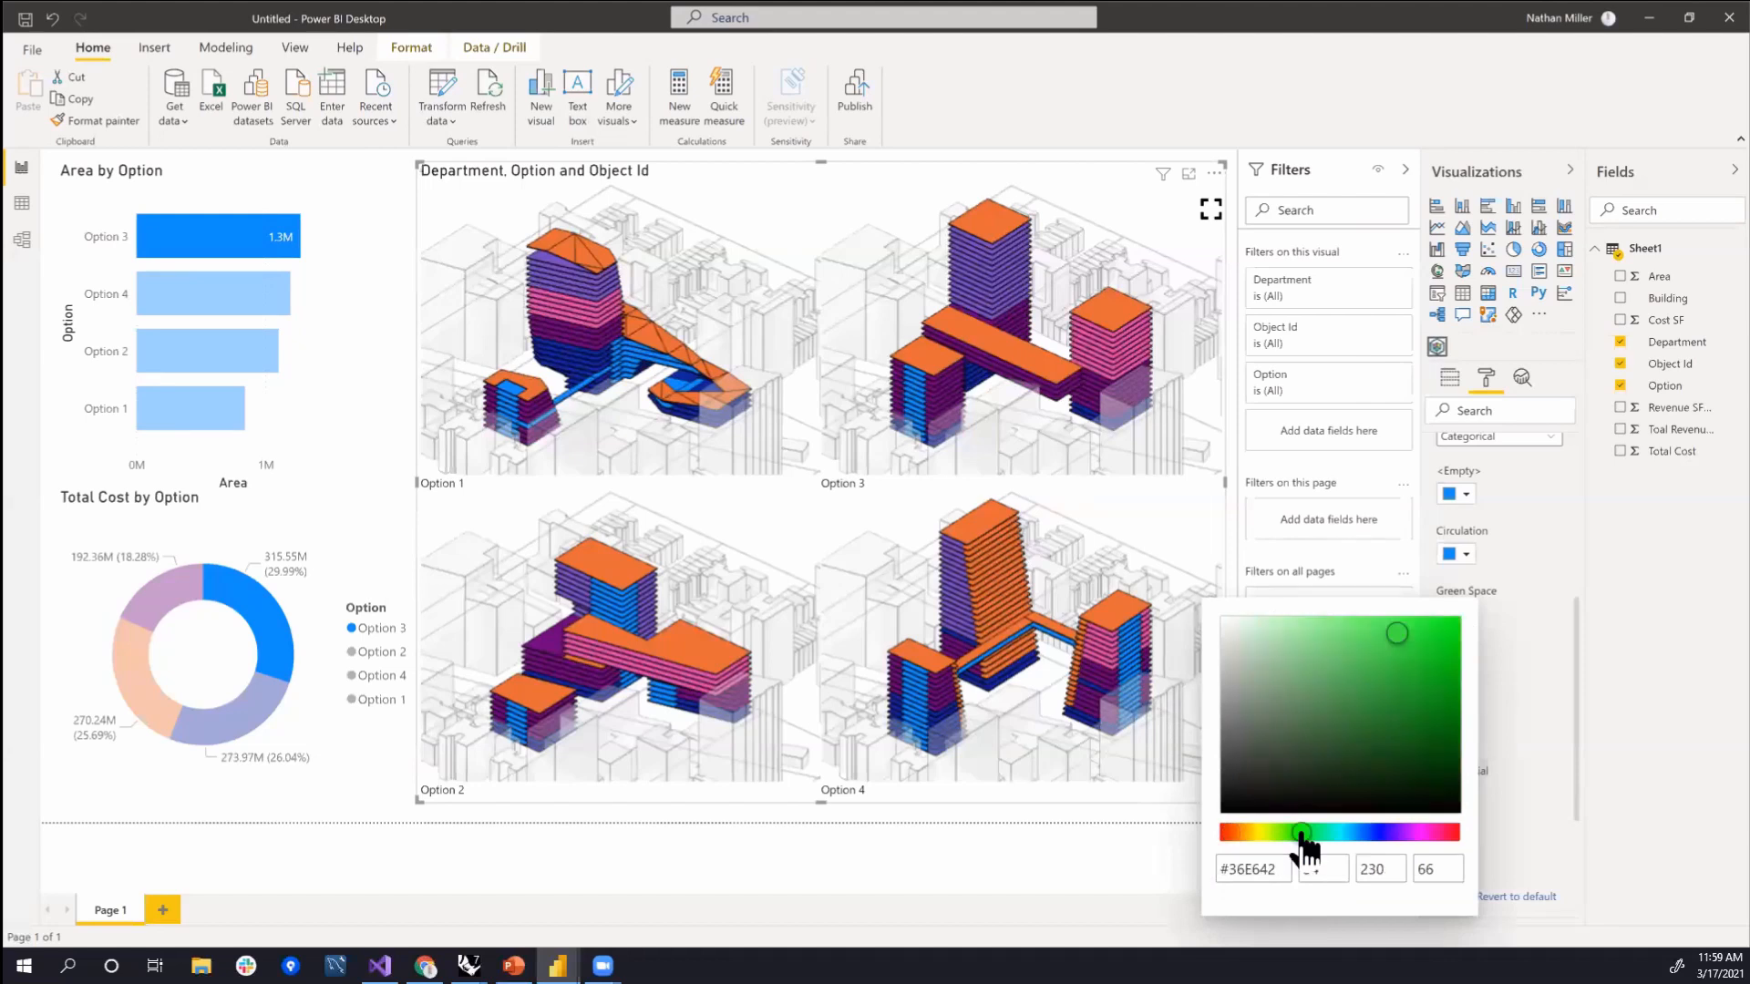
{"action": "left_click", "coordinate": [1558, 740]}
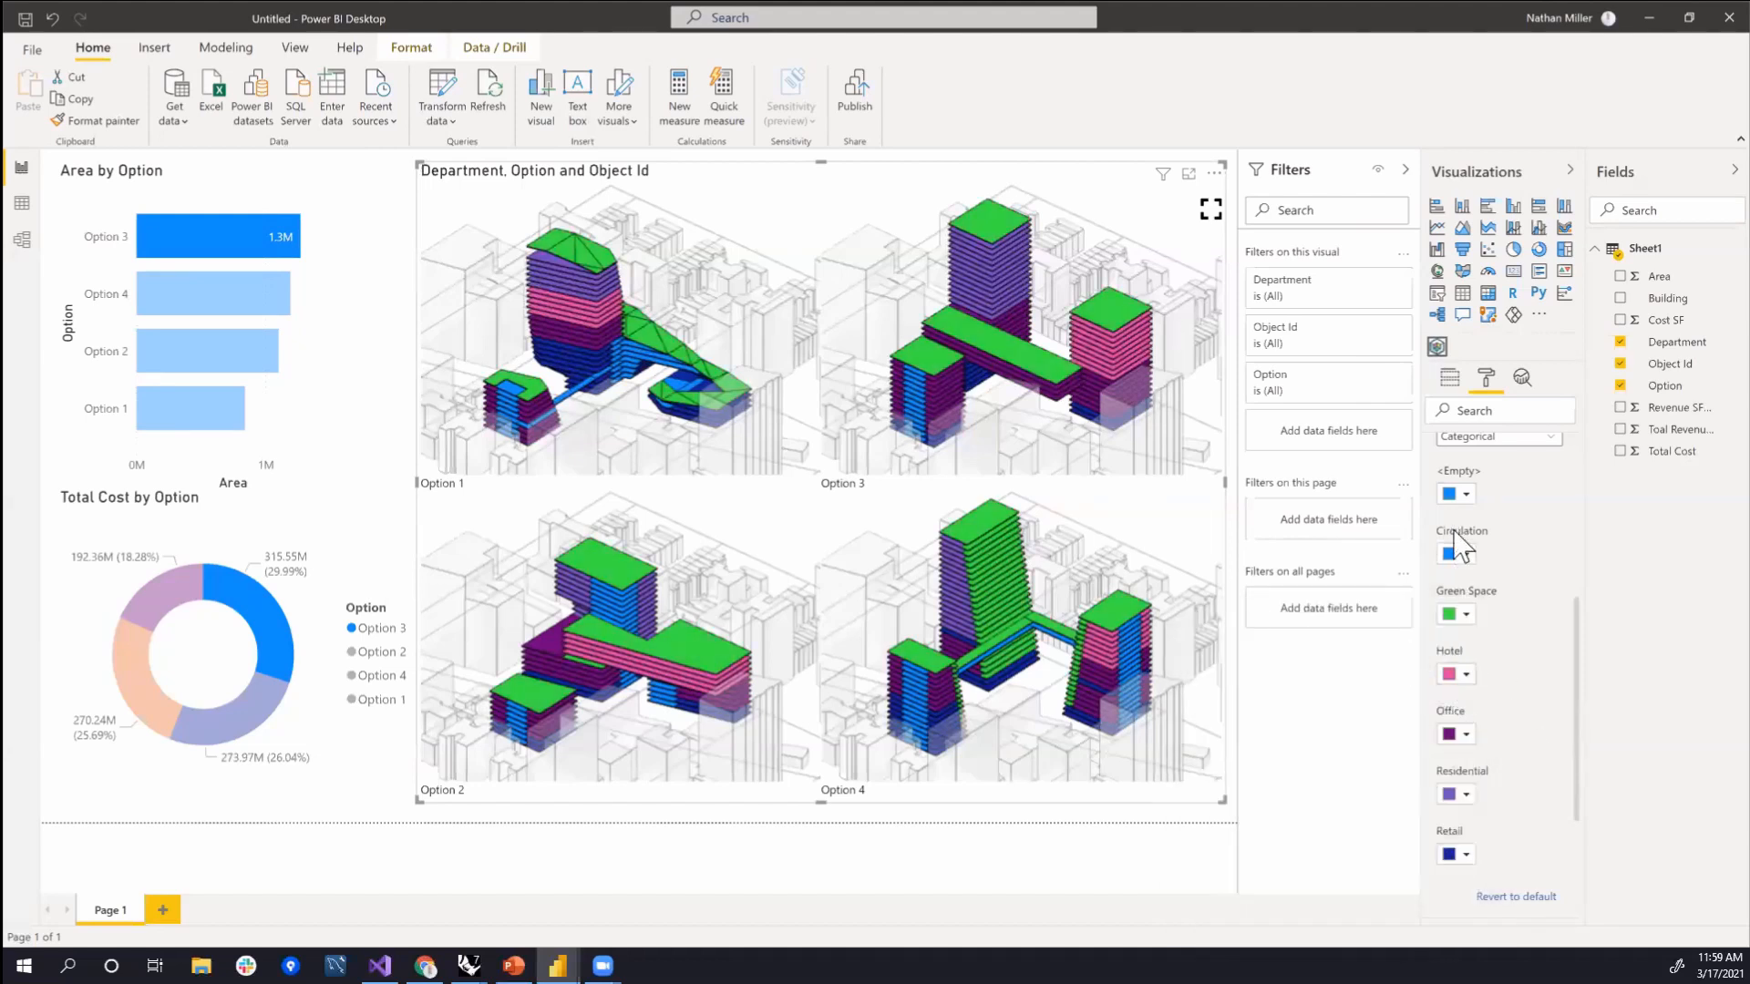
{"action": "left_click", "coordinate": [1465, 554]}
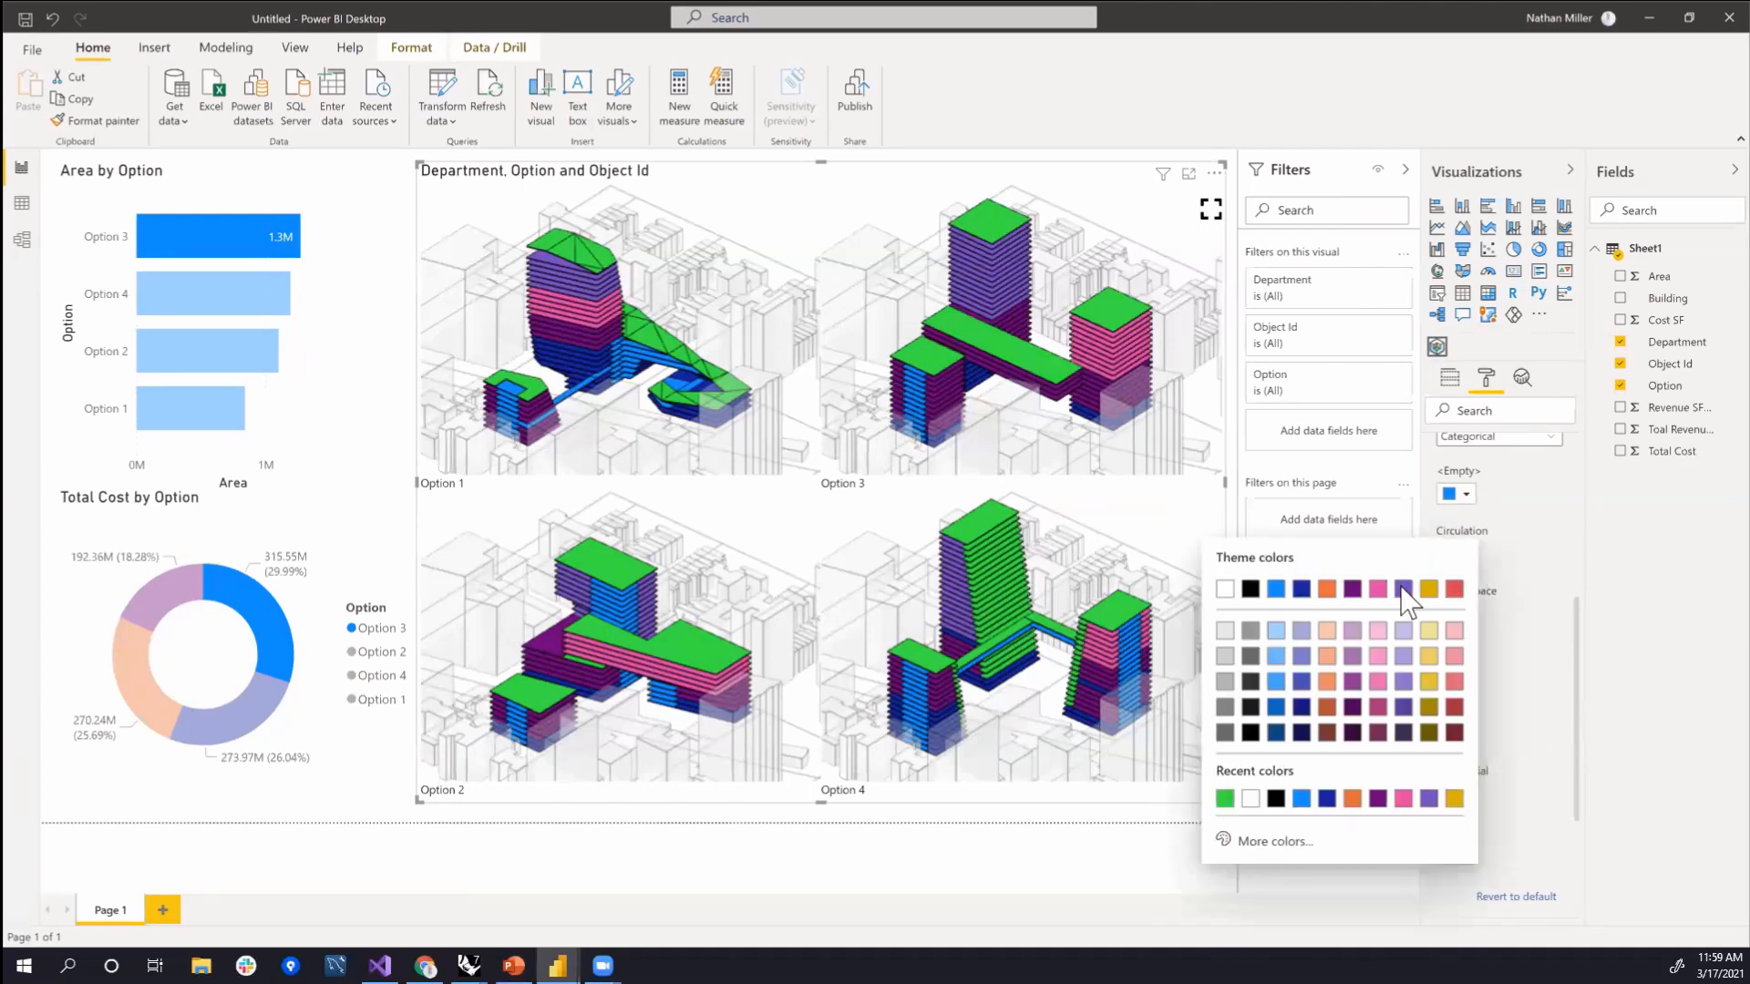
{"action": "left_click", "coordinate": [1225, 632]}
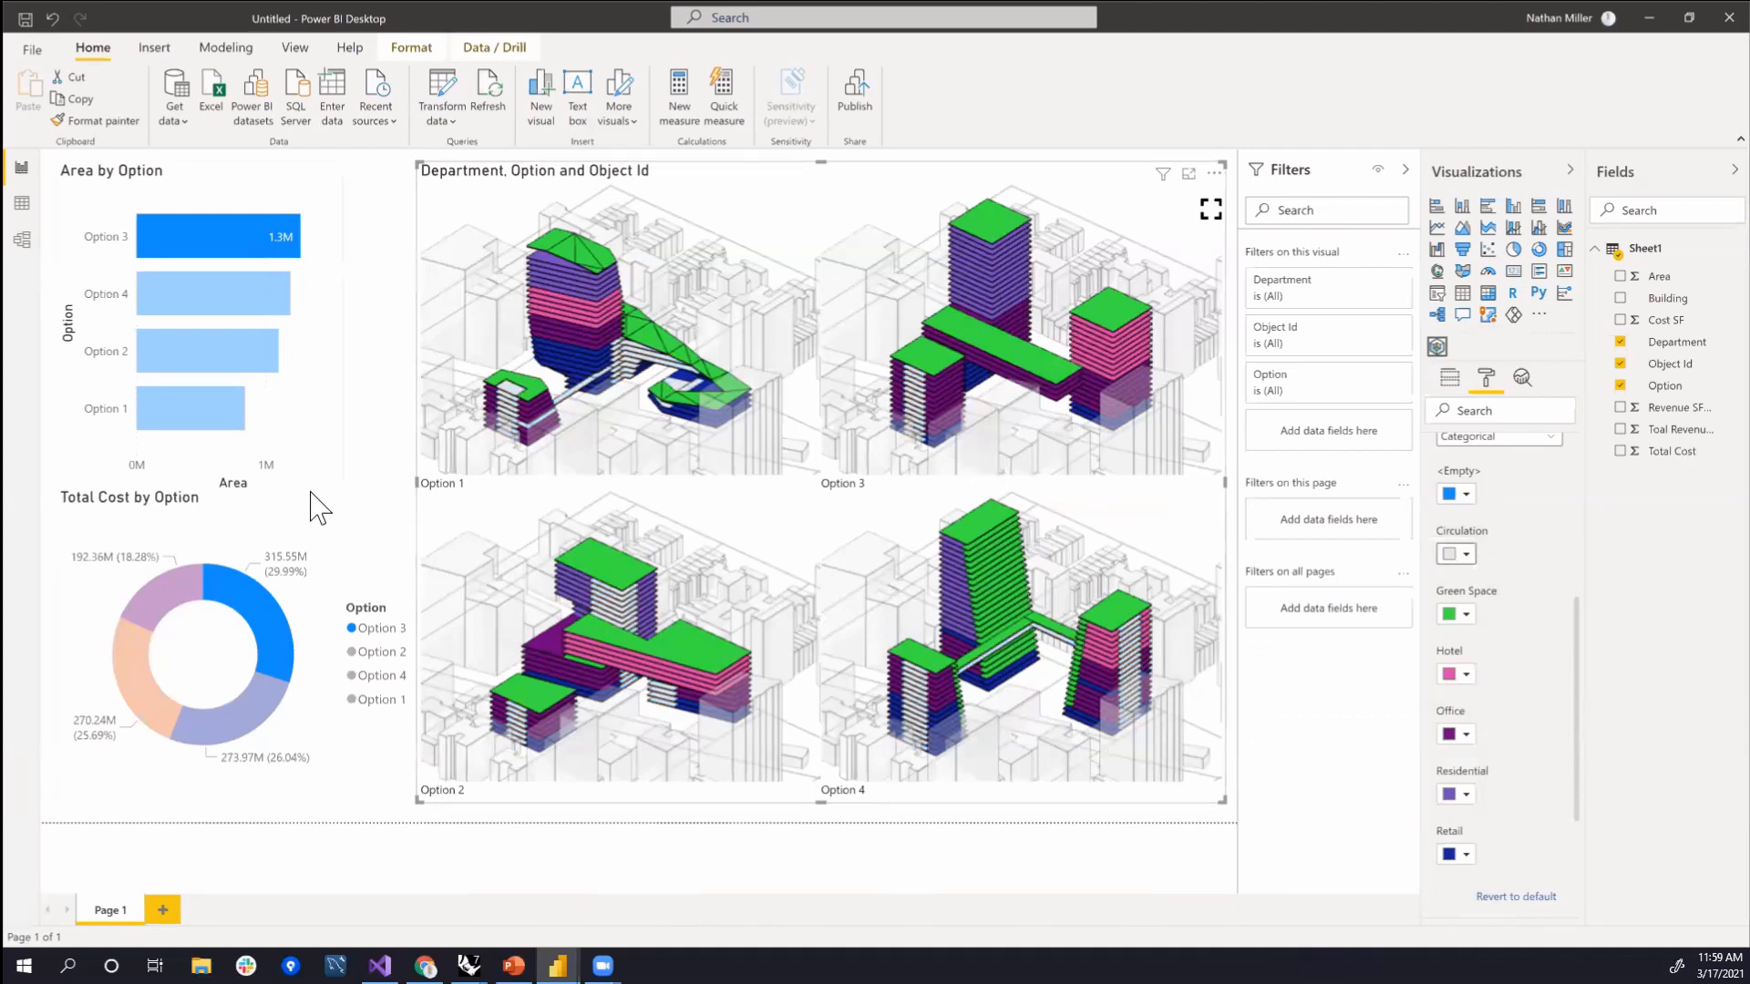
- Consult the Development Options Dashboard report, and assign Object Id as the untitled report's Rhino guid for highlighting
{"action": "left_click", "coordinate": [1451, 379]}
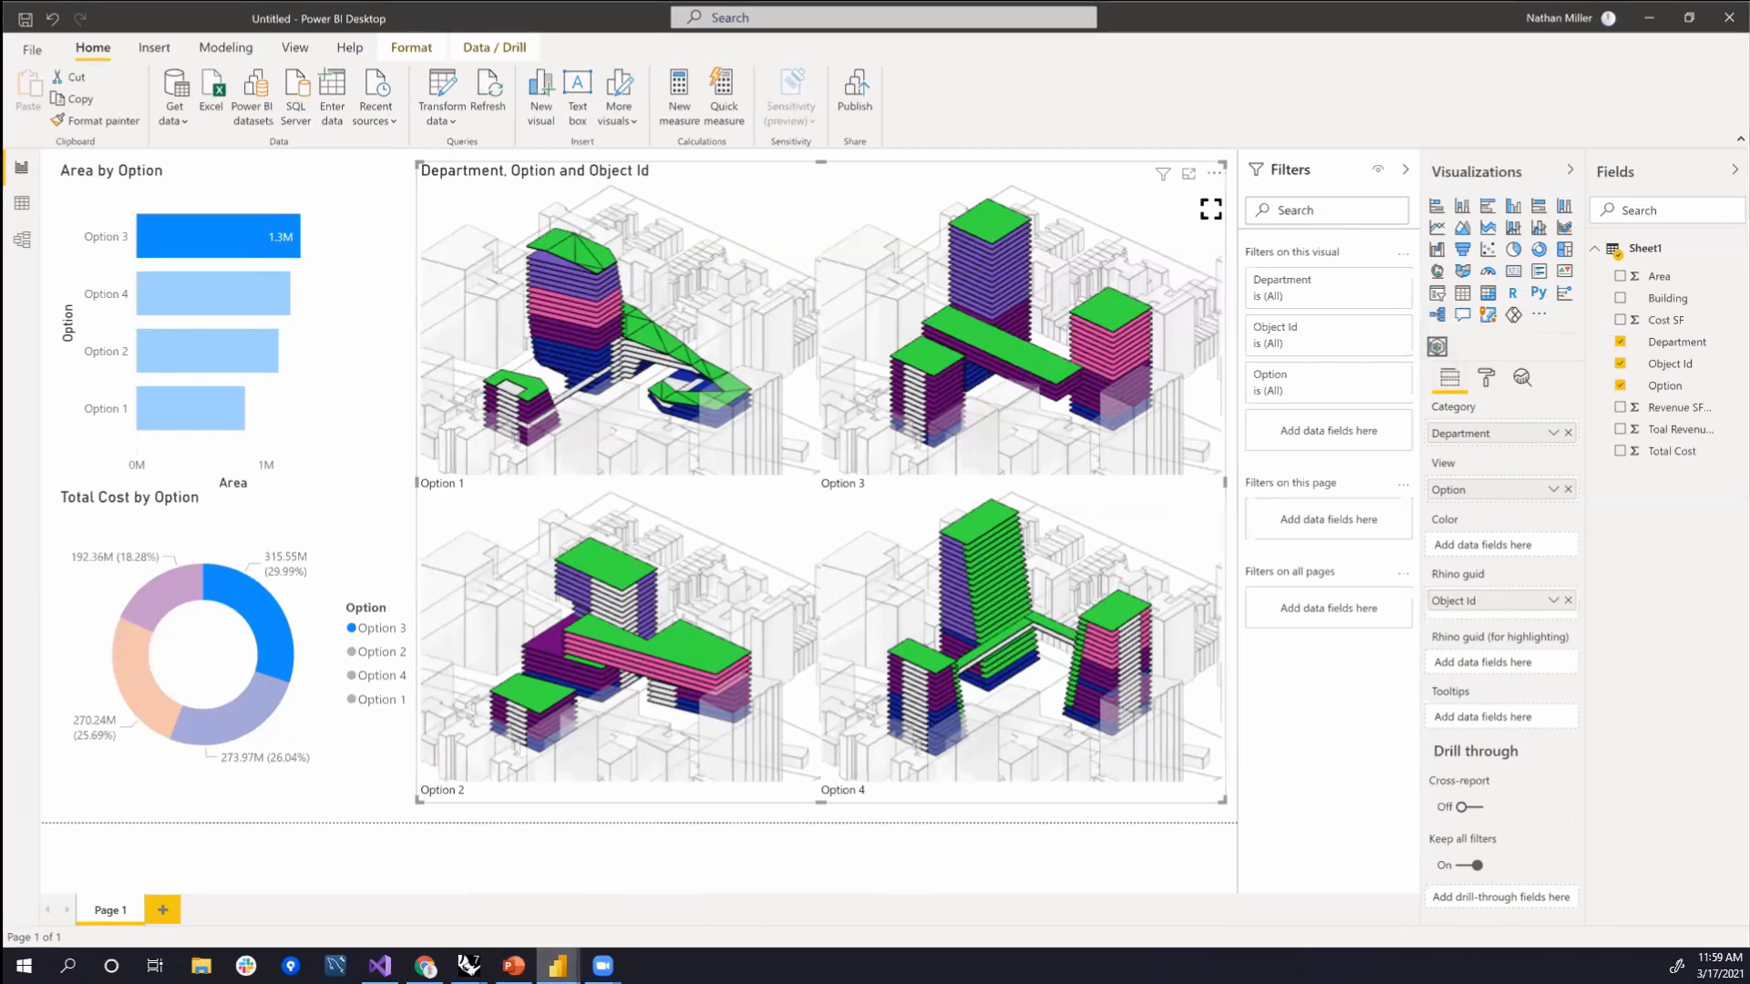
{"action": "mouse_move", "coordinate": [558, 966]}
{"action": "left_click", "coordinate": [576, 904]}
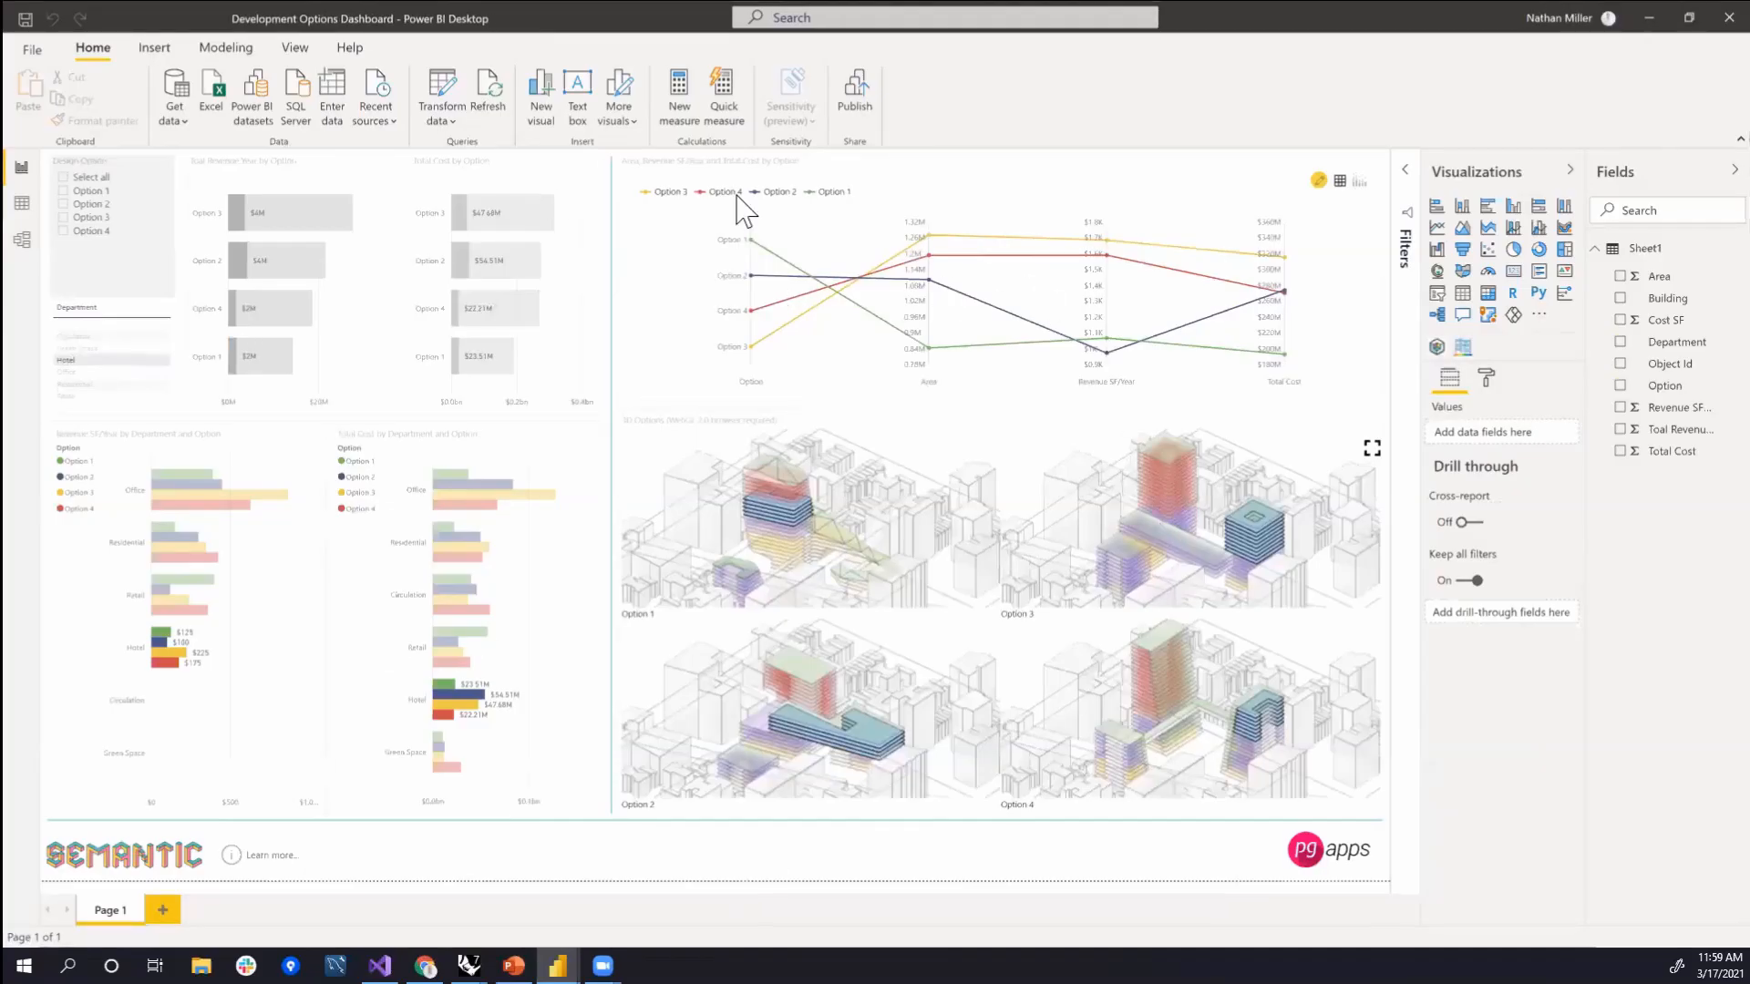
{"action": "mouse_move", "coordinate": [557, 966]}
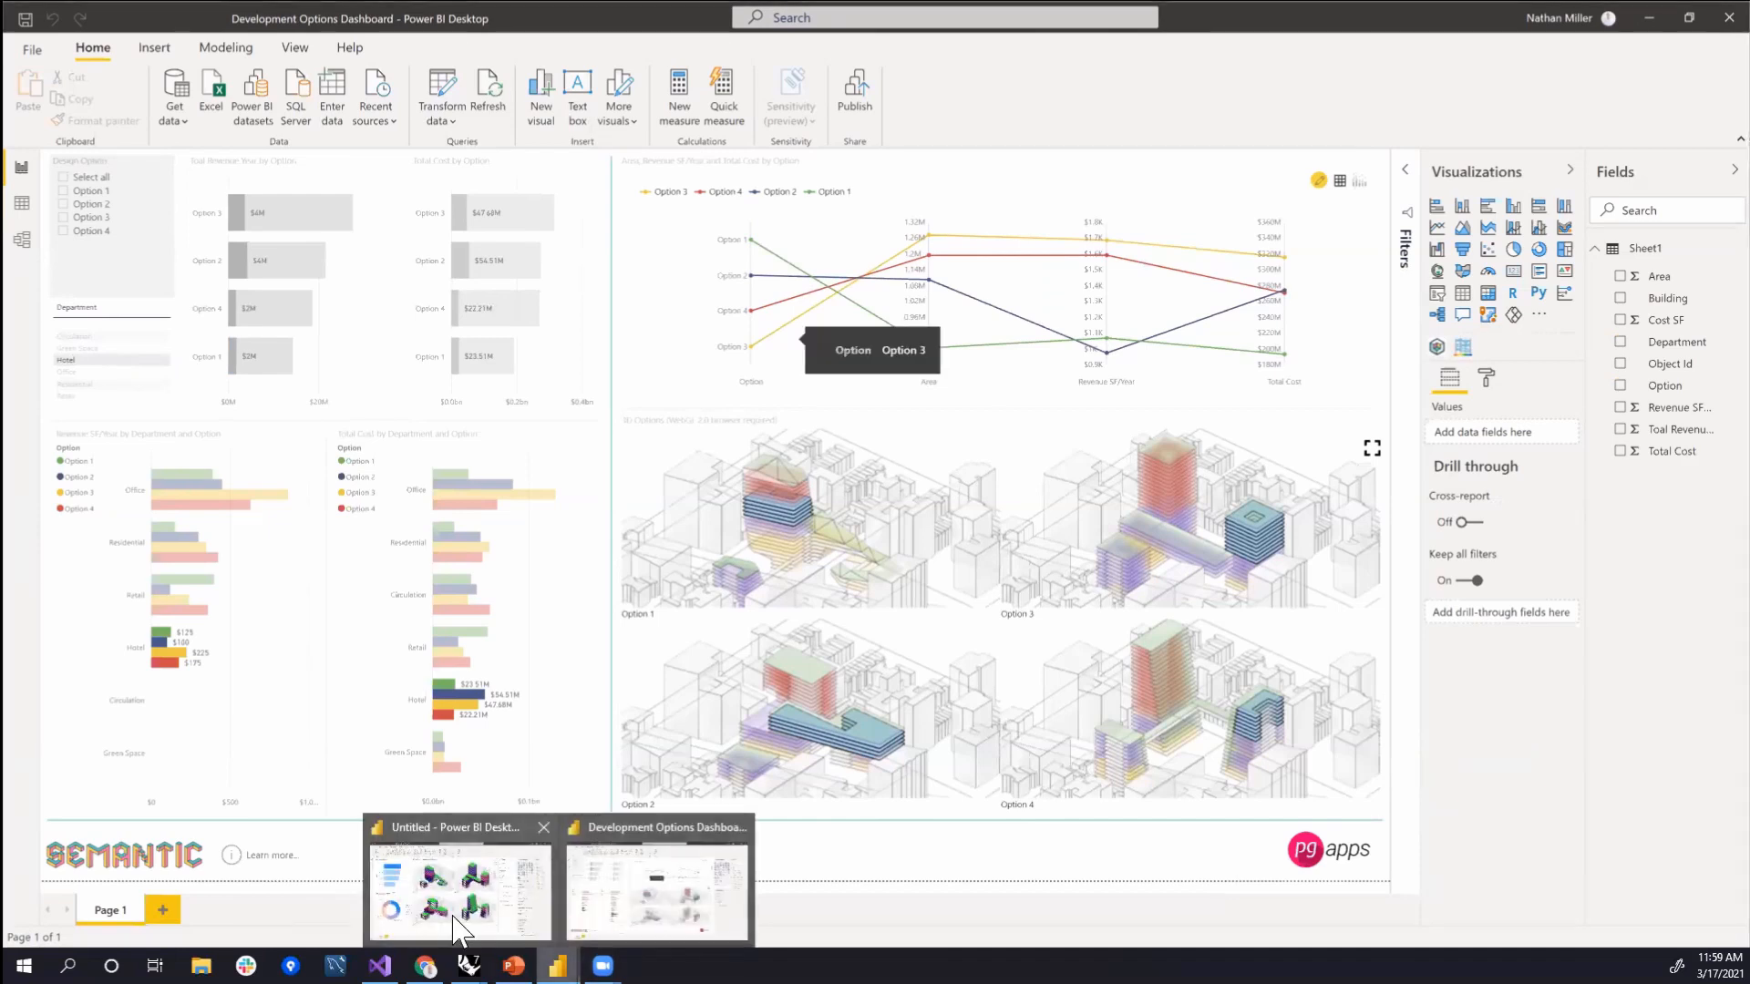
{"action": "left_click", "coordinate": [443, 922]}
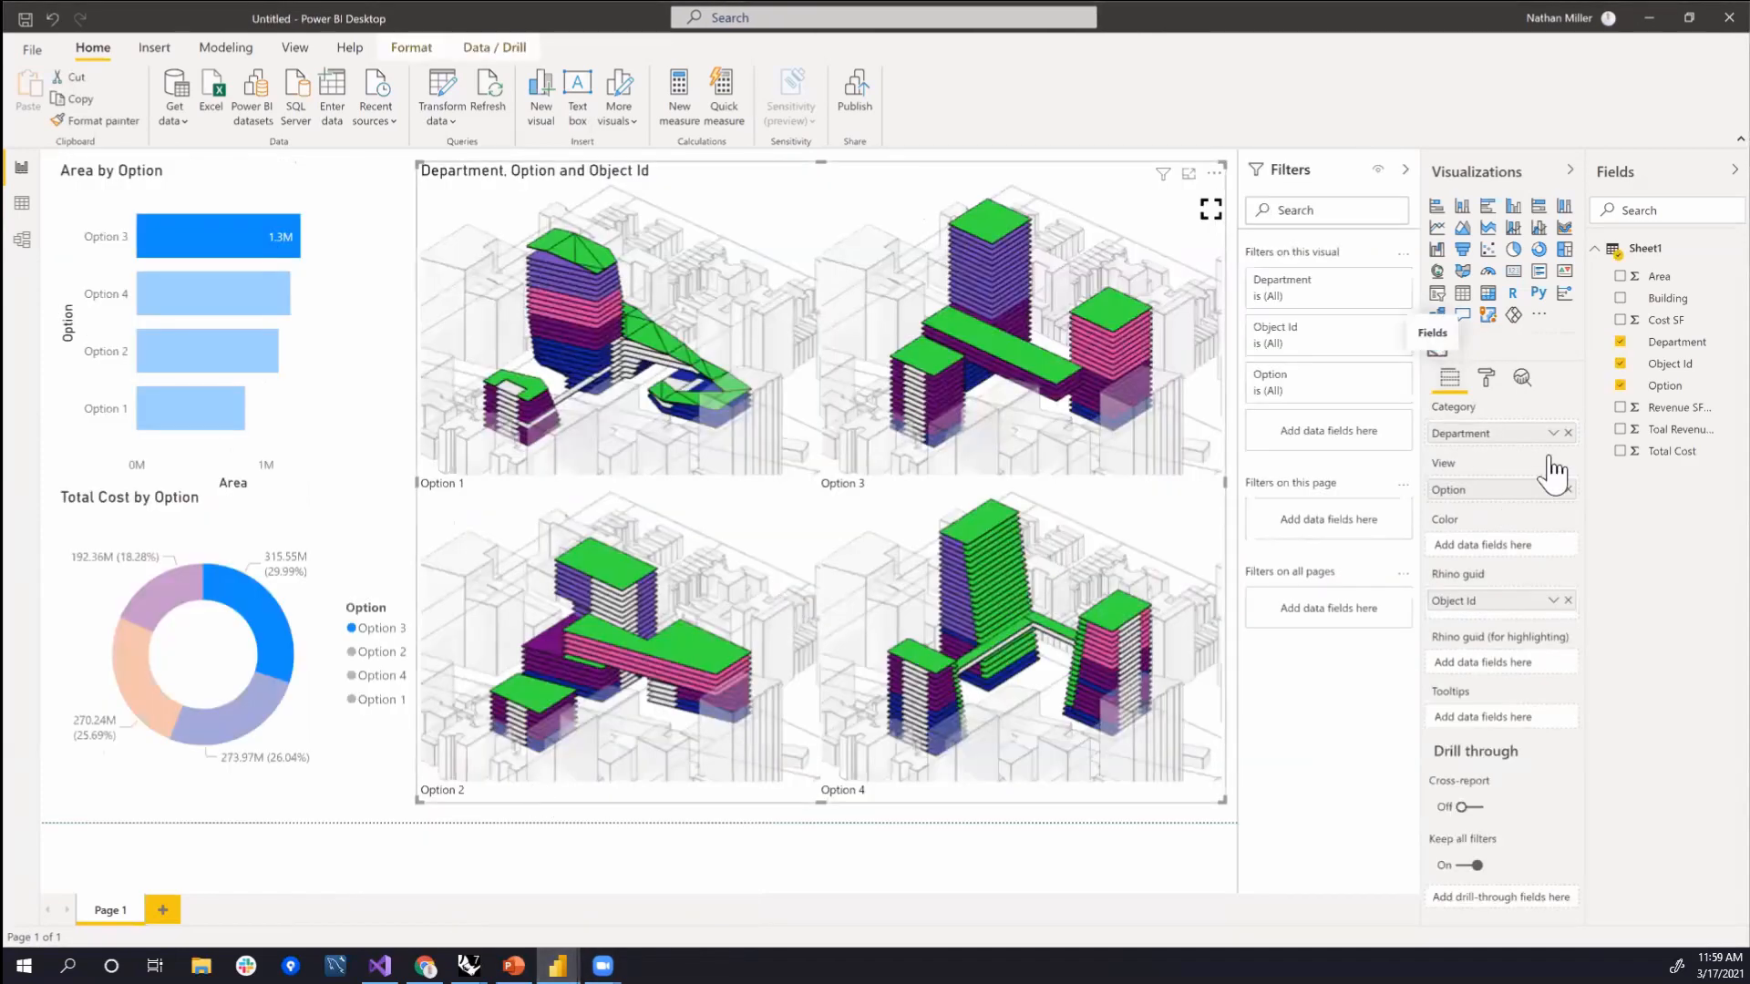
{"action": "left_click_drag", "start_coordinate": [1707, 368], "coordinate": [1511, 672]}
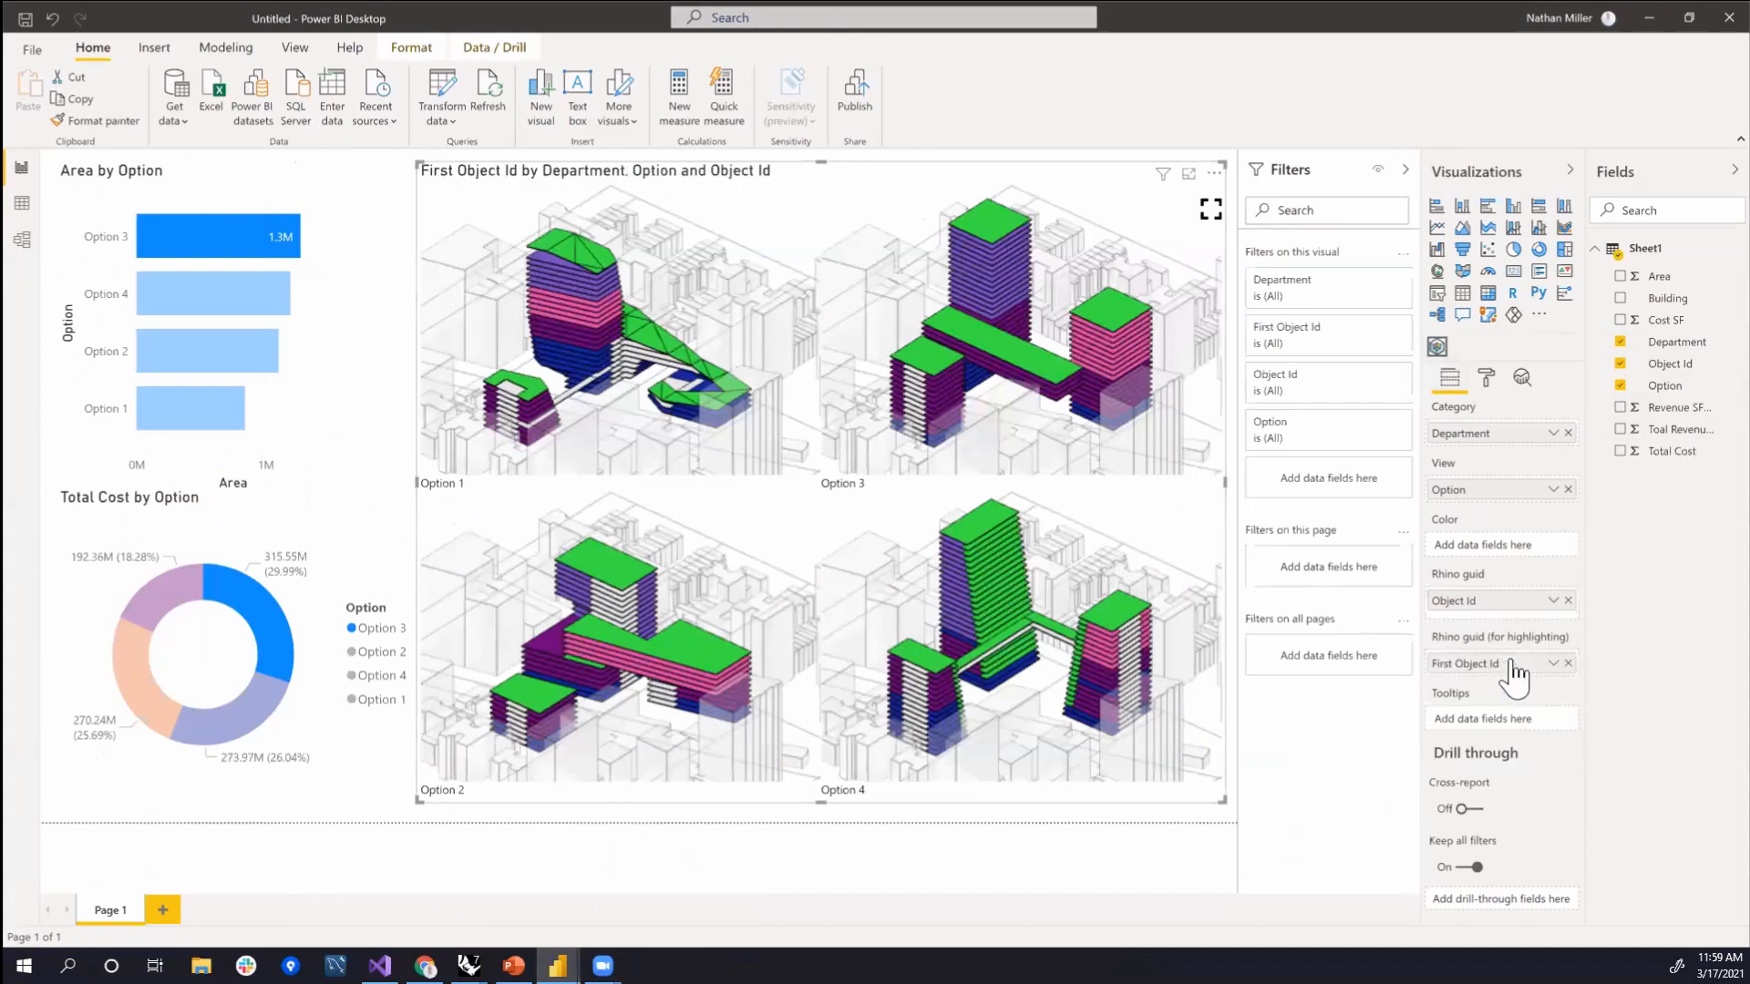
{"action": "left_click", "coordinate": [953, 319]}
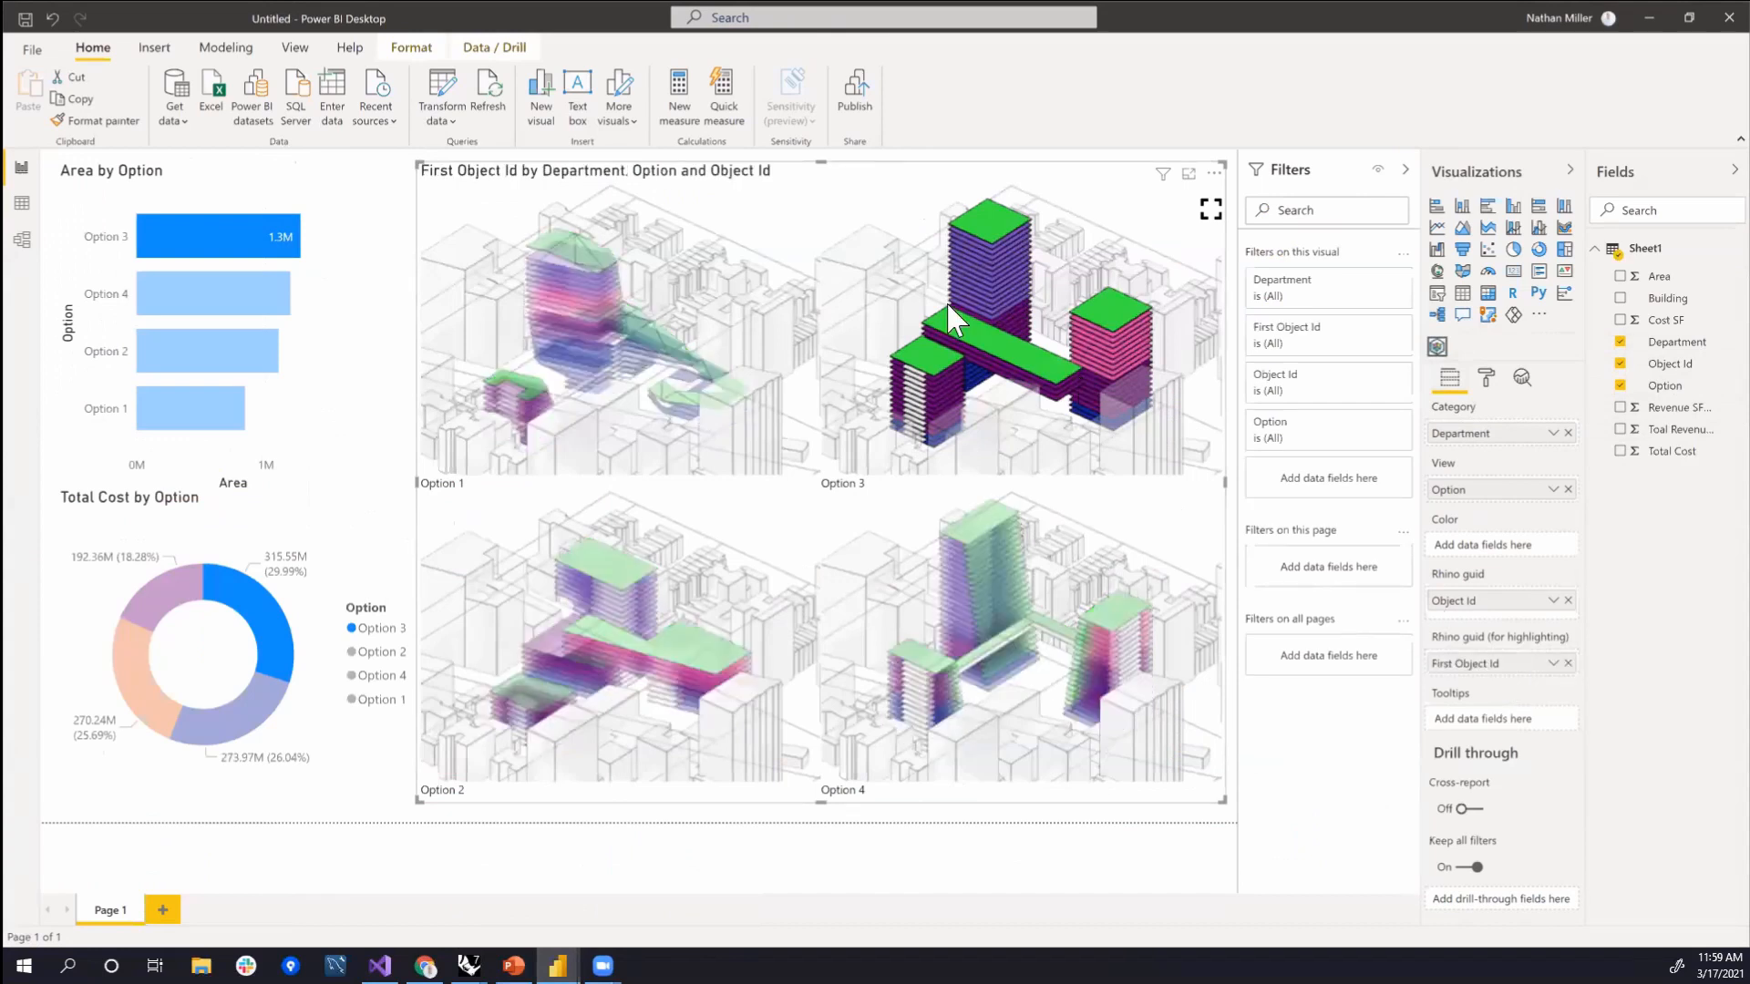
- Clear the Option 3 highlight in the area chart, and test highlighting and clearing Option 3 from the total cost donut chart
{"action": "left_click", "coordinate": [260, 242]}
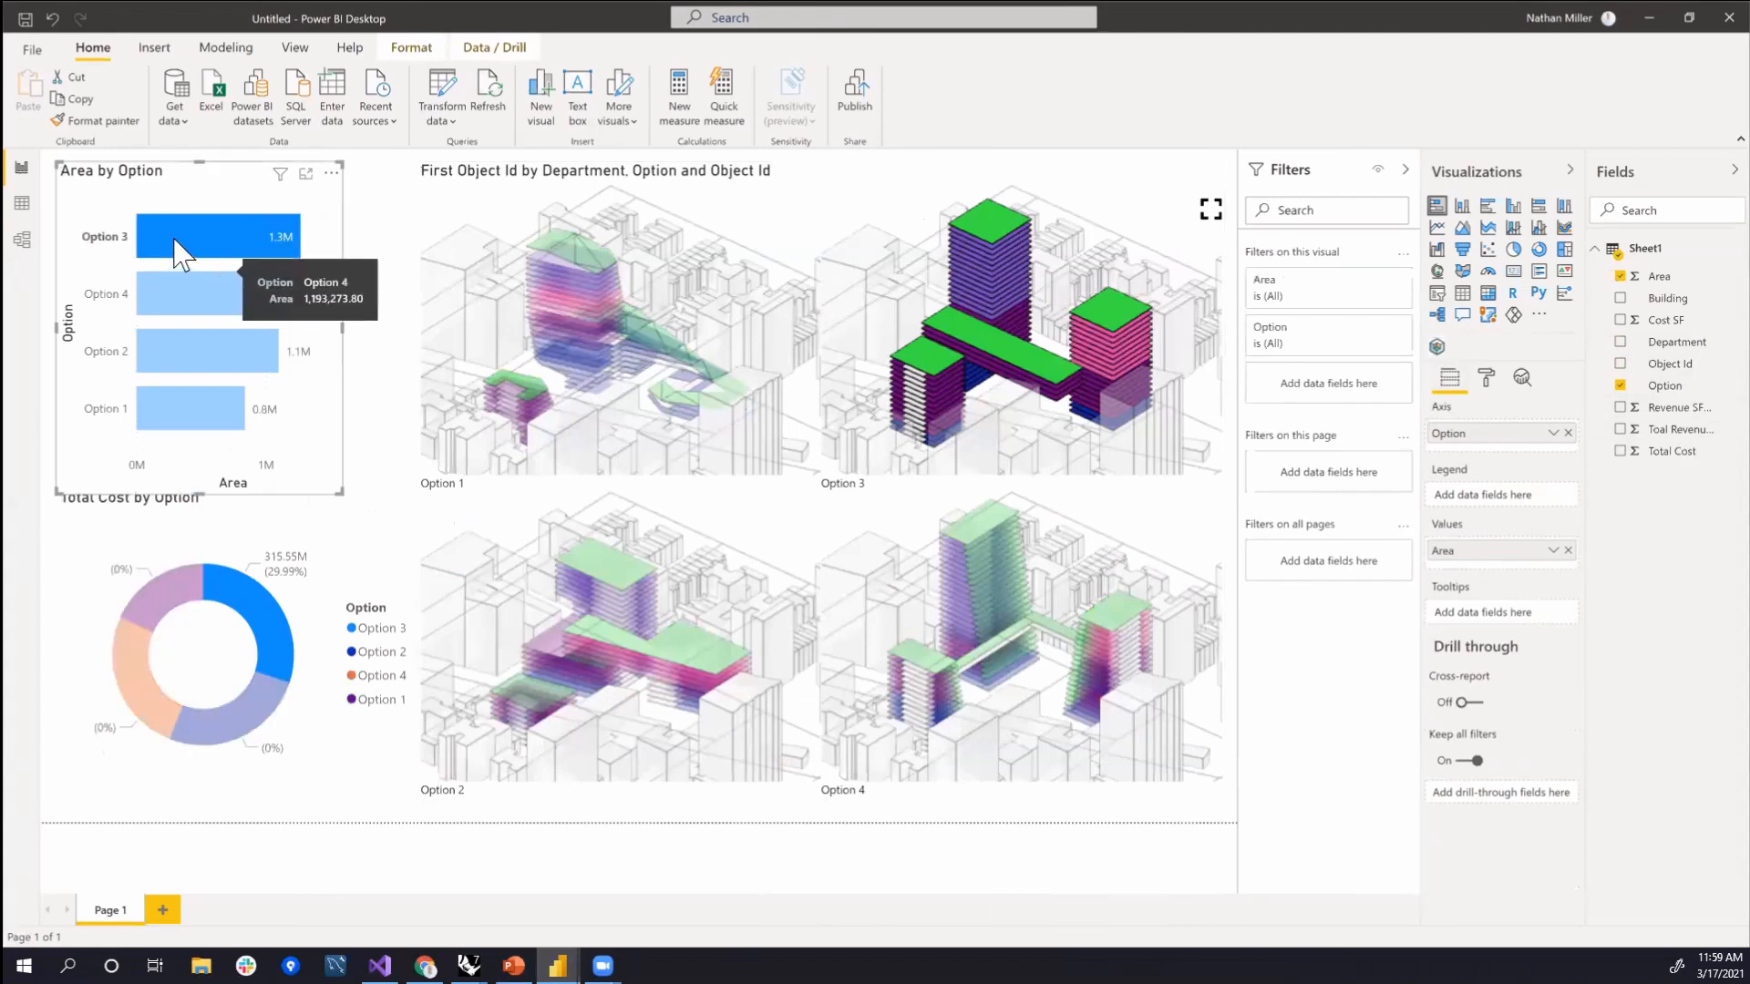
{"action": "left_click", "coordinate": [277, 248]}
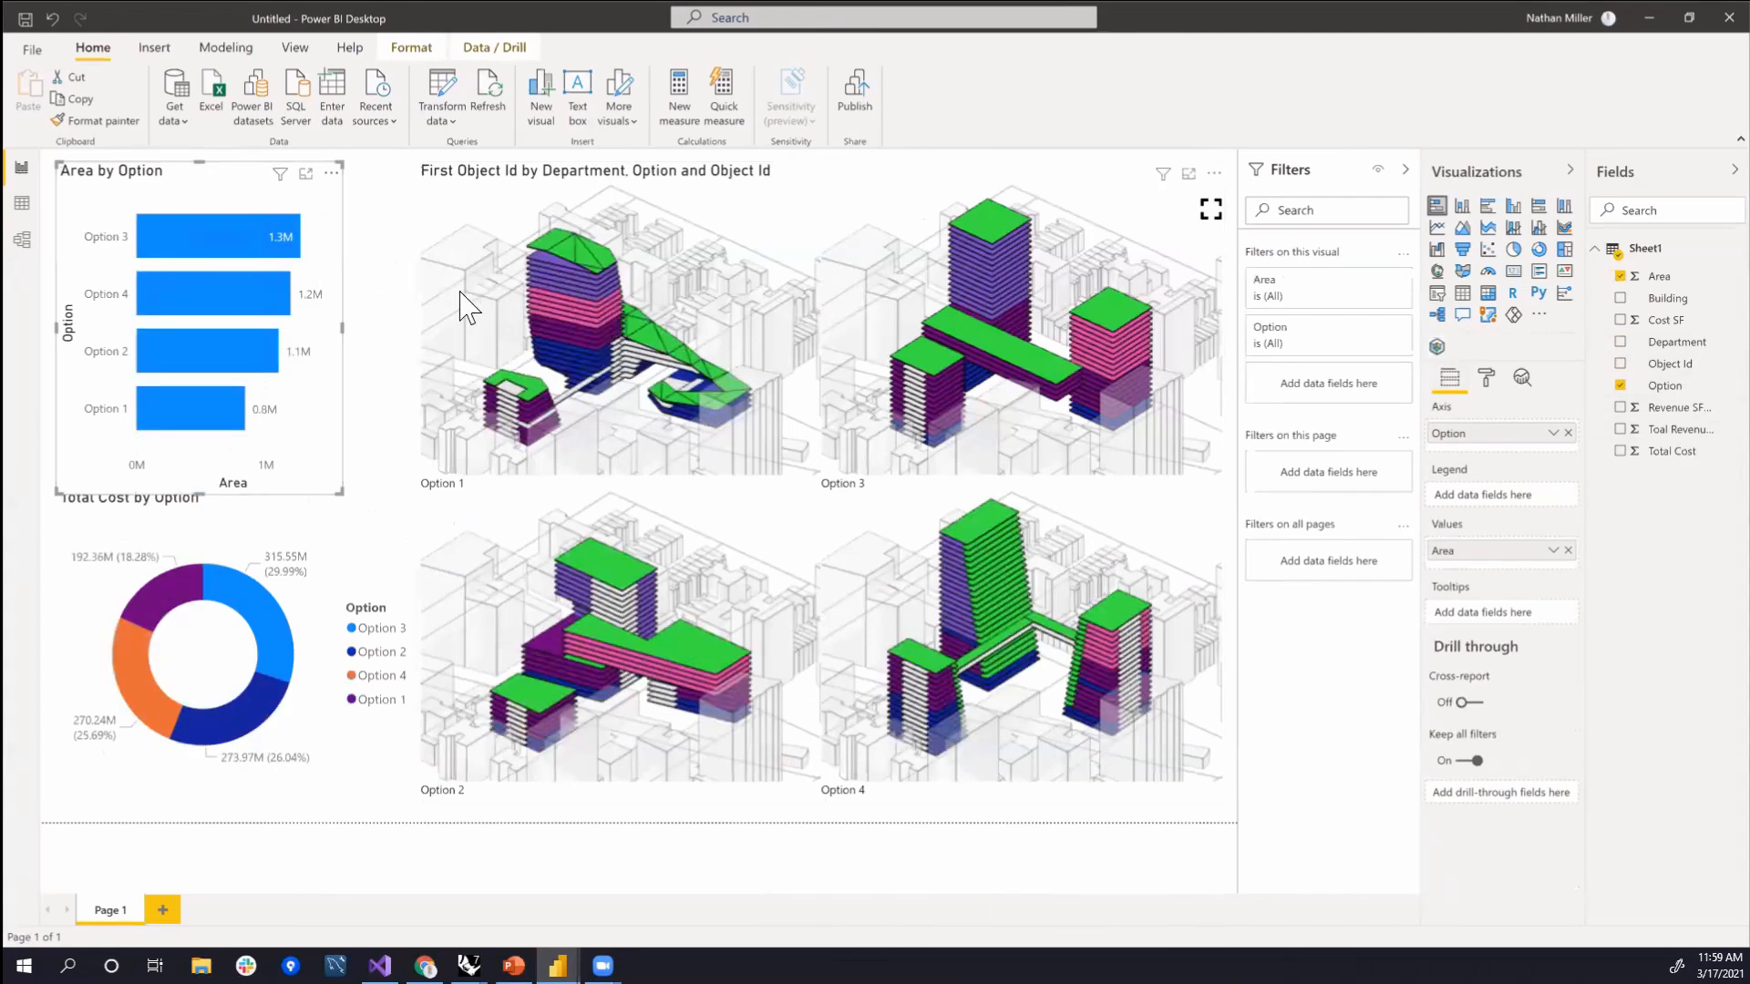
{"action": "left_click", "coordinate": [389, 276]}
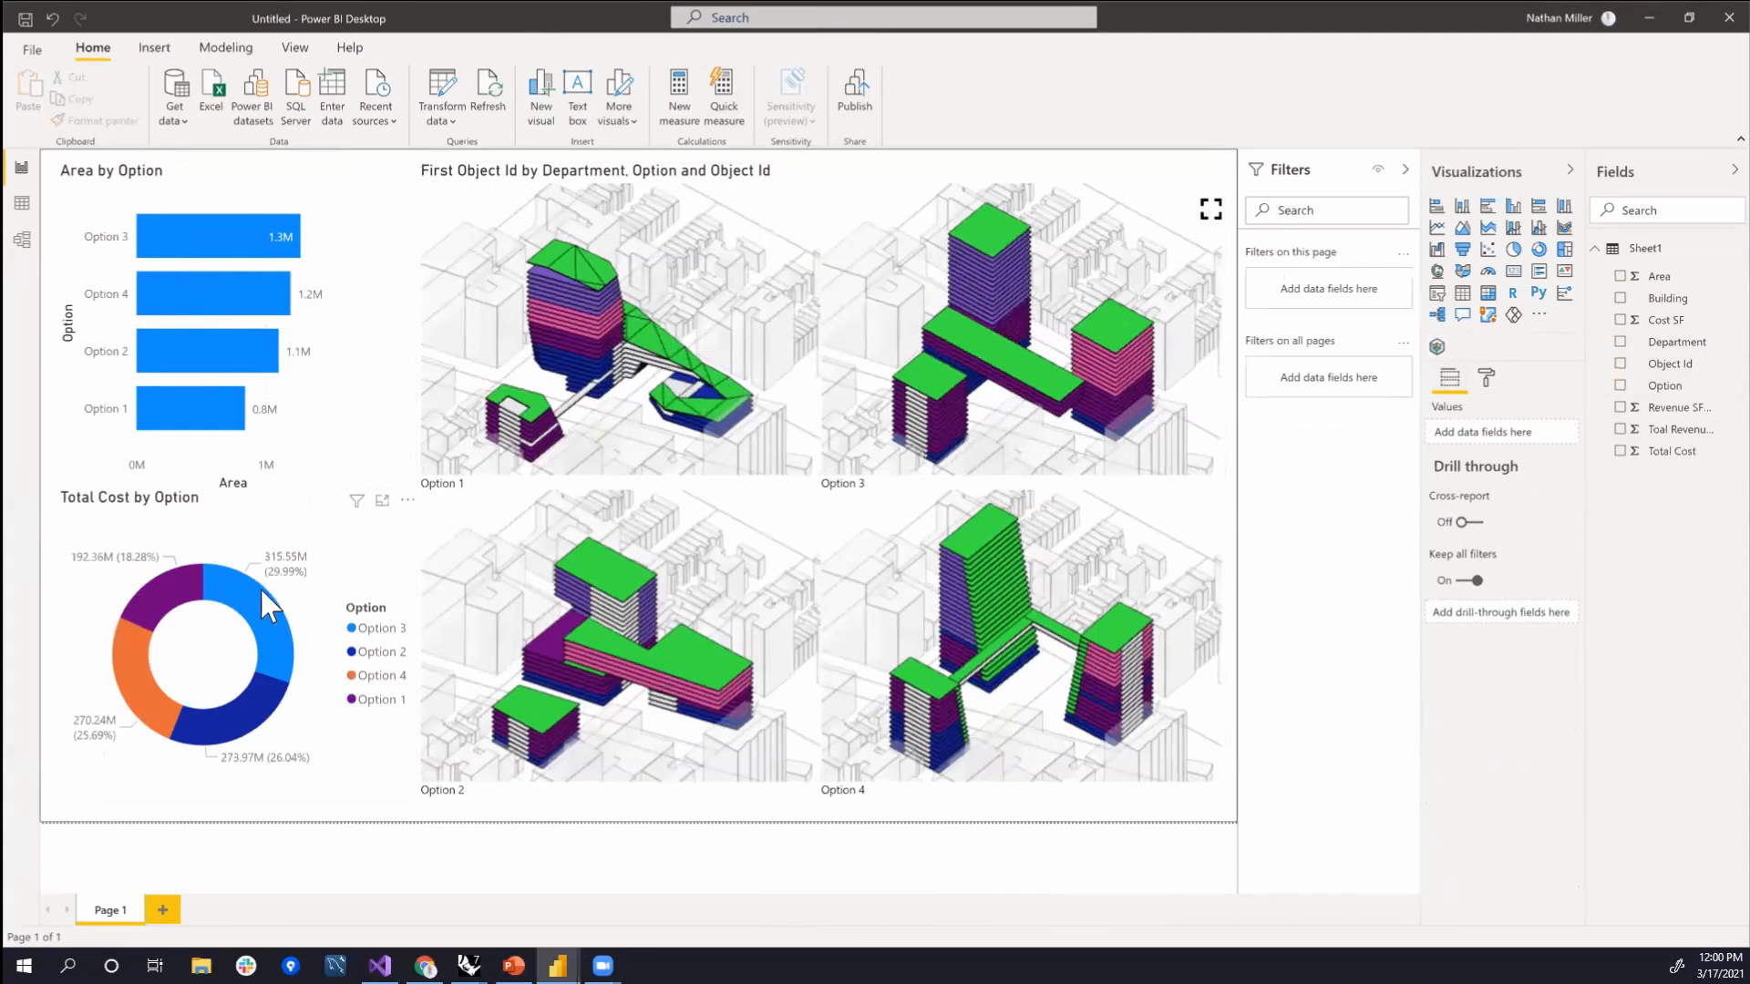
{"action": "left_click", "coordinate": [259, 587]}
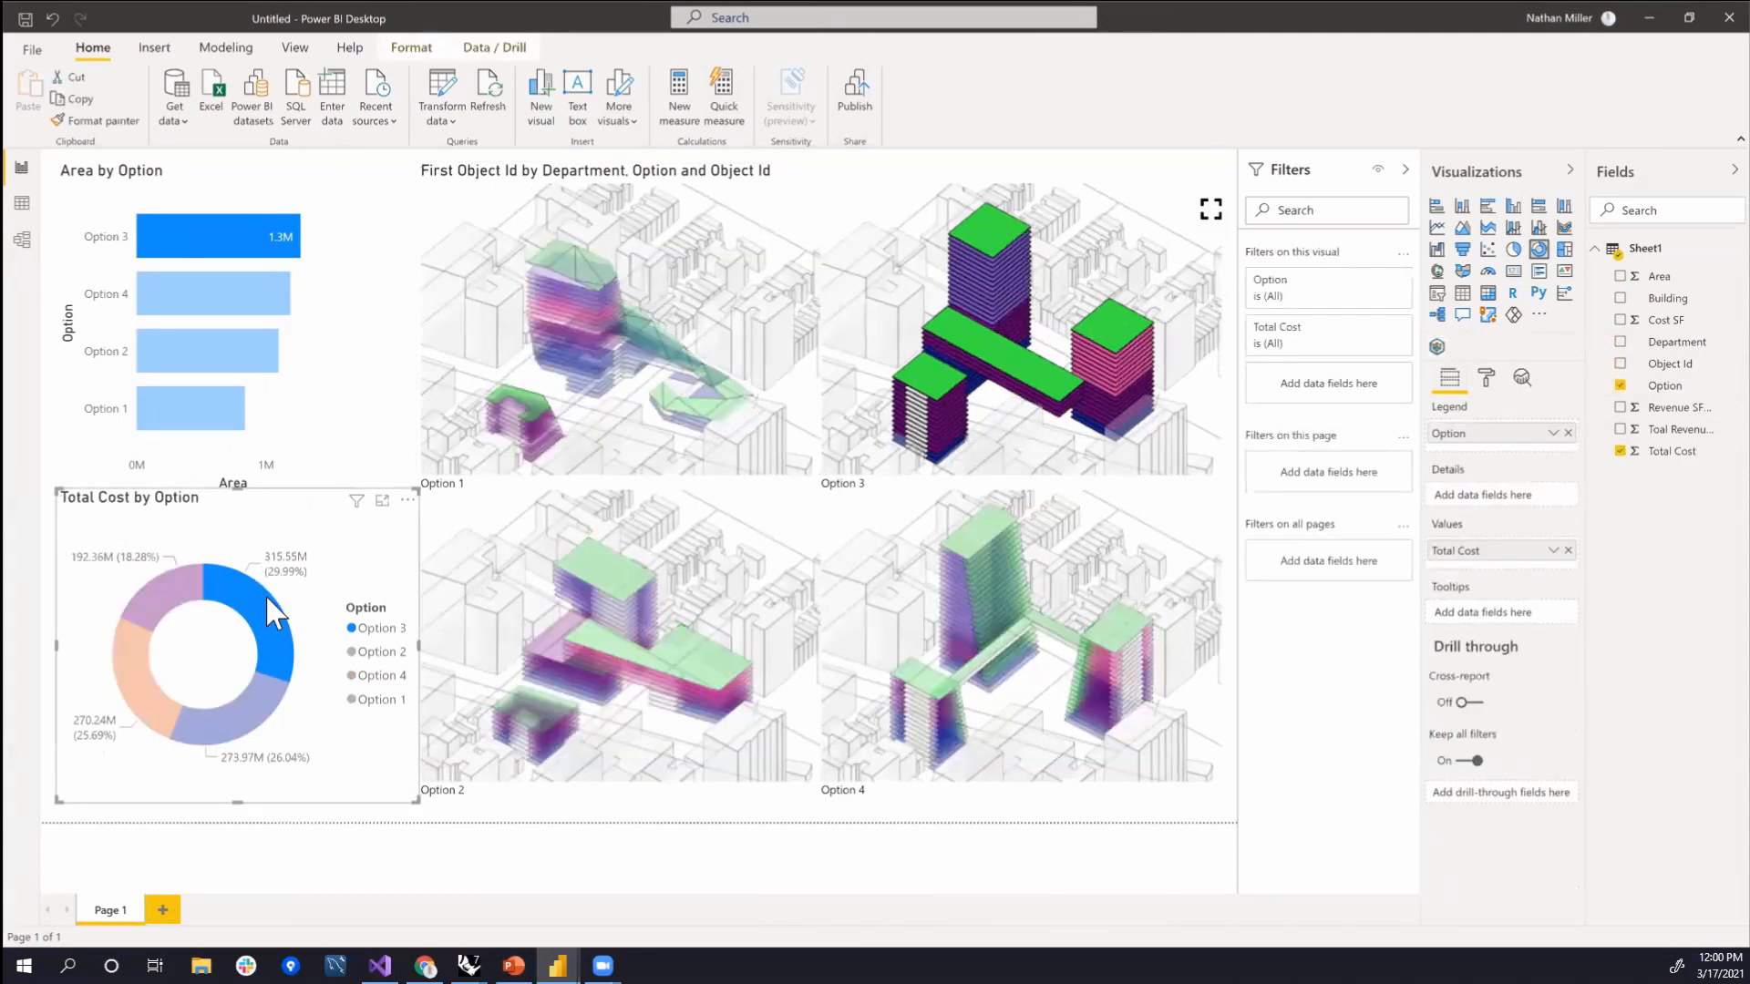
{"action": "left_click", "coordinate": [267, 591]}
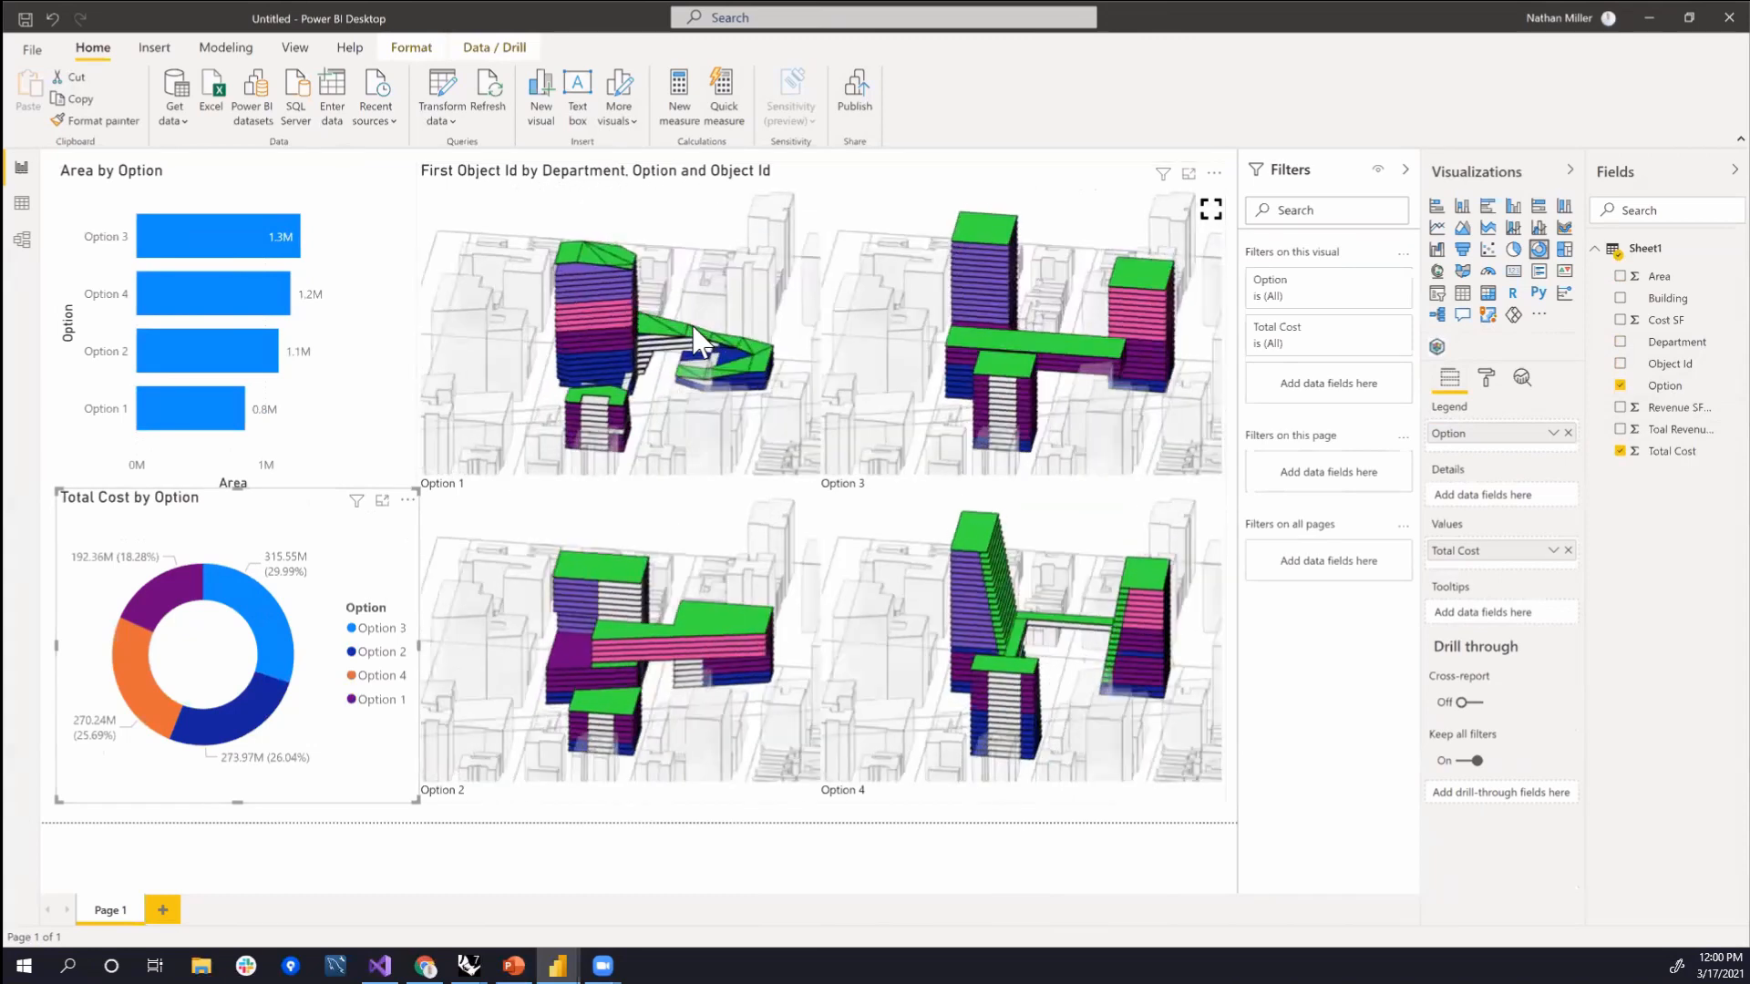
- Start publishing the untitled report and save it as Workshop Demo in the Workshop folder
{"action": "left_click", "coordinate": [854, 105]}
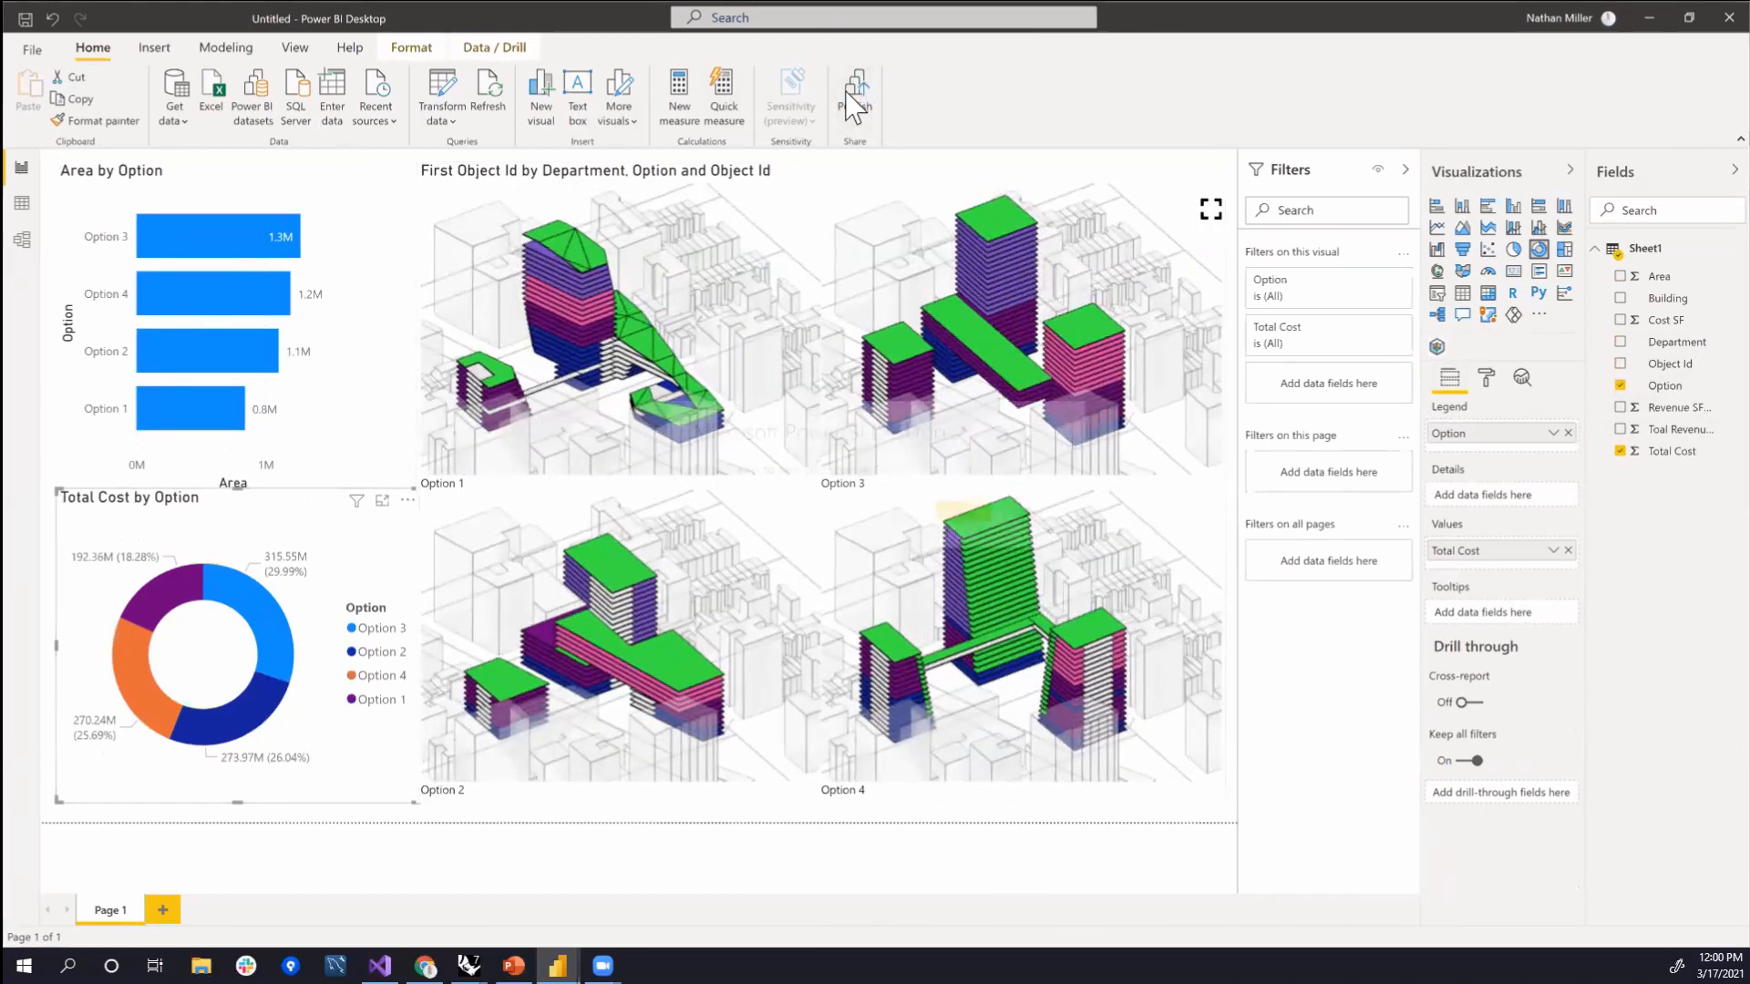
{"action": "left_click", "coordinate": [959, 513]}
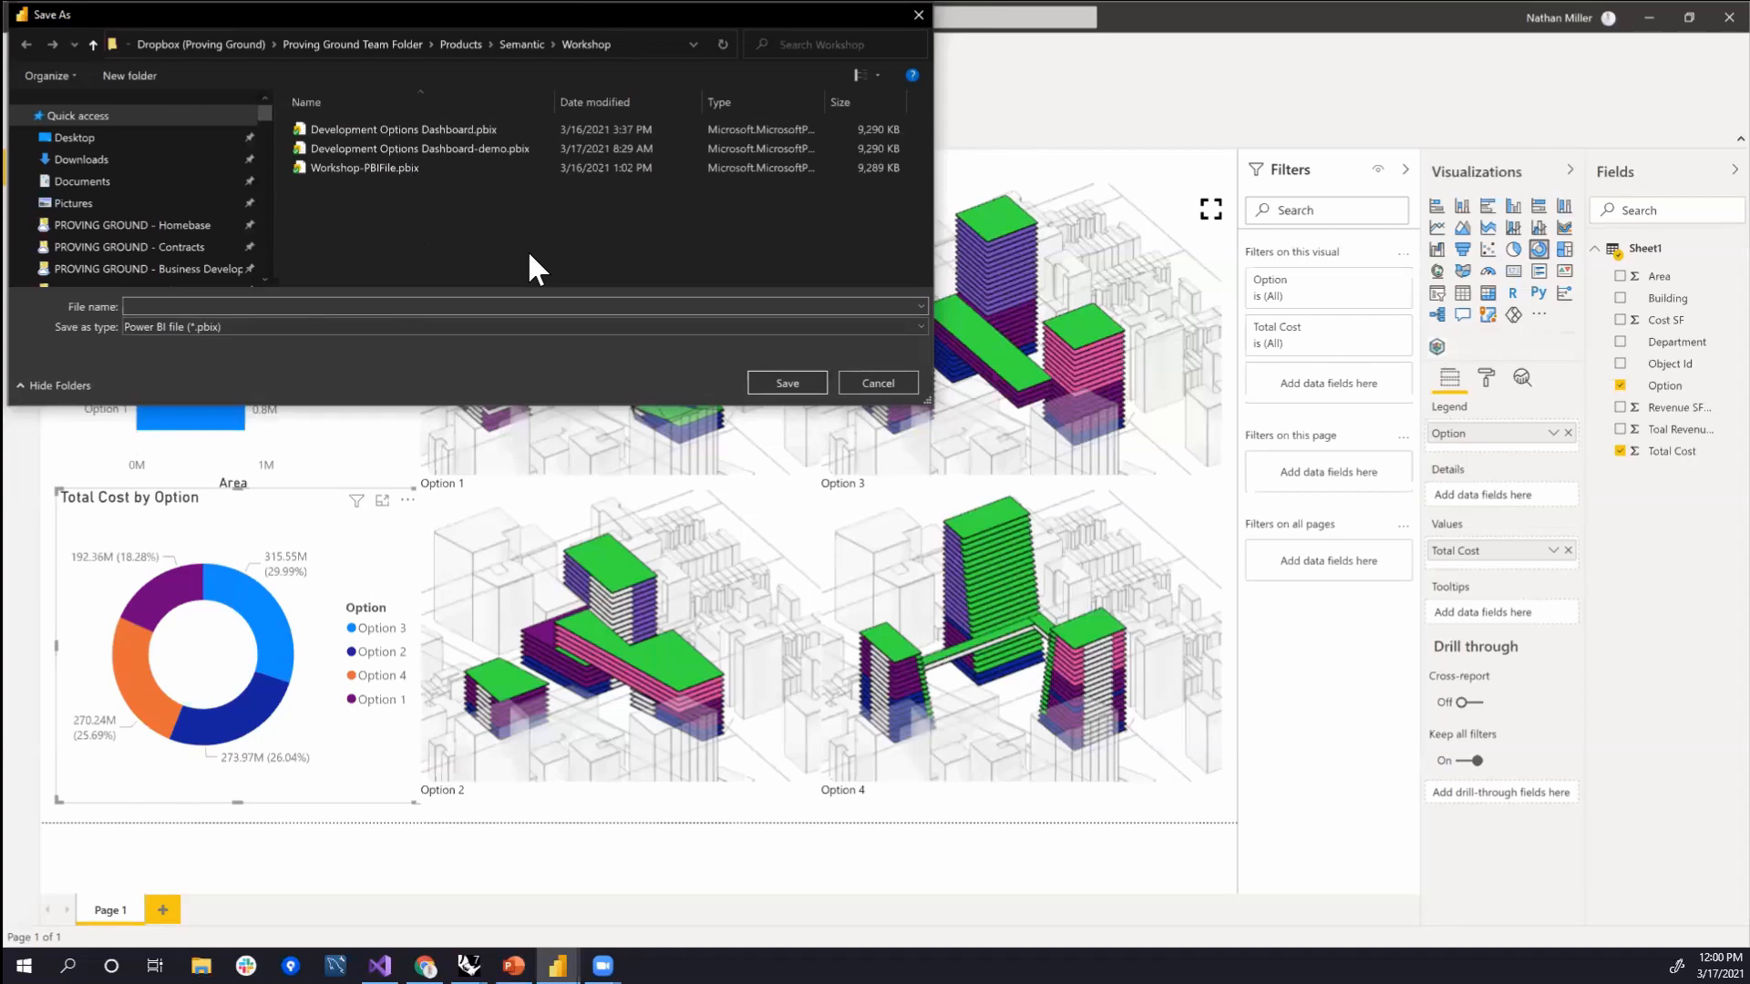
{"action": "type", "text": "Worksho"}
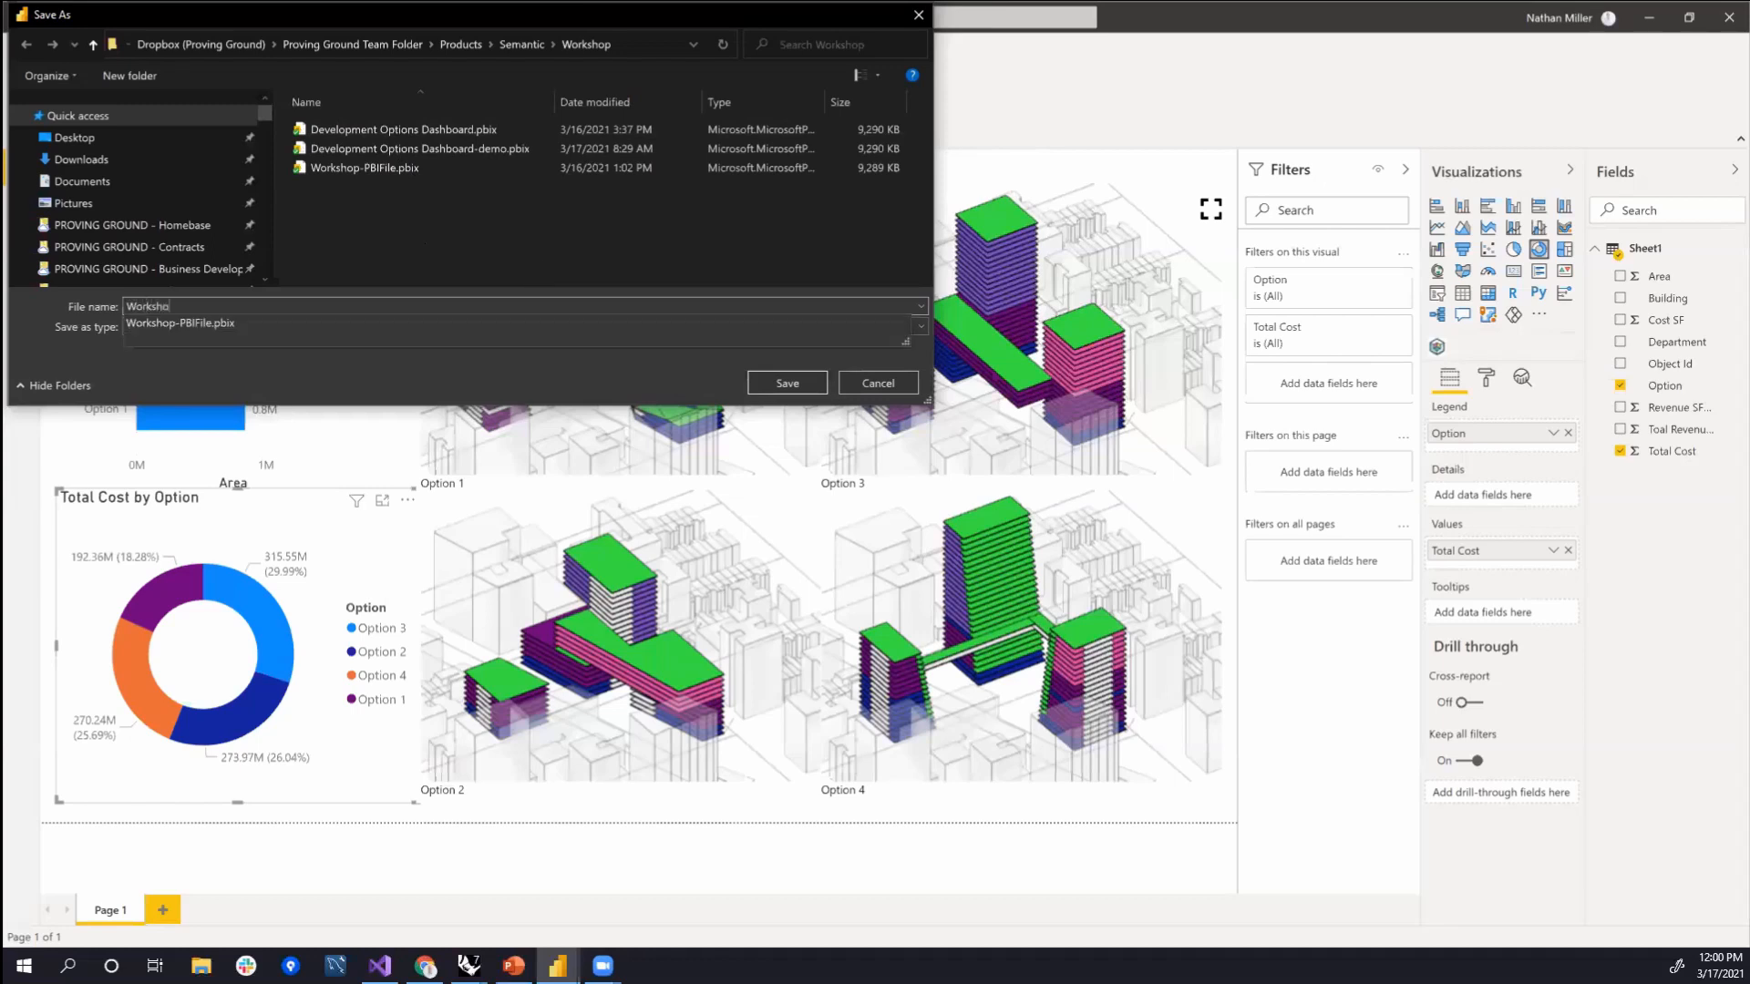
{"action": "type", "text": "p Demo"}
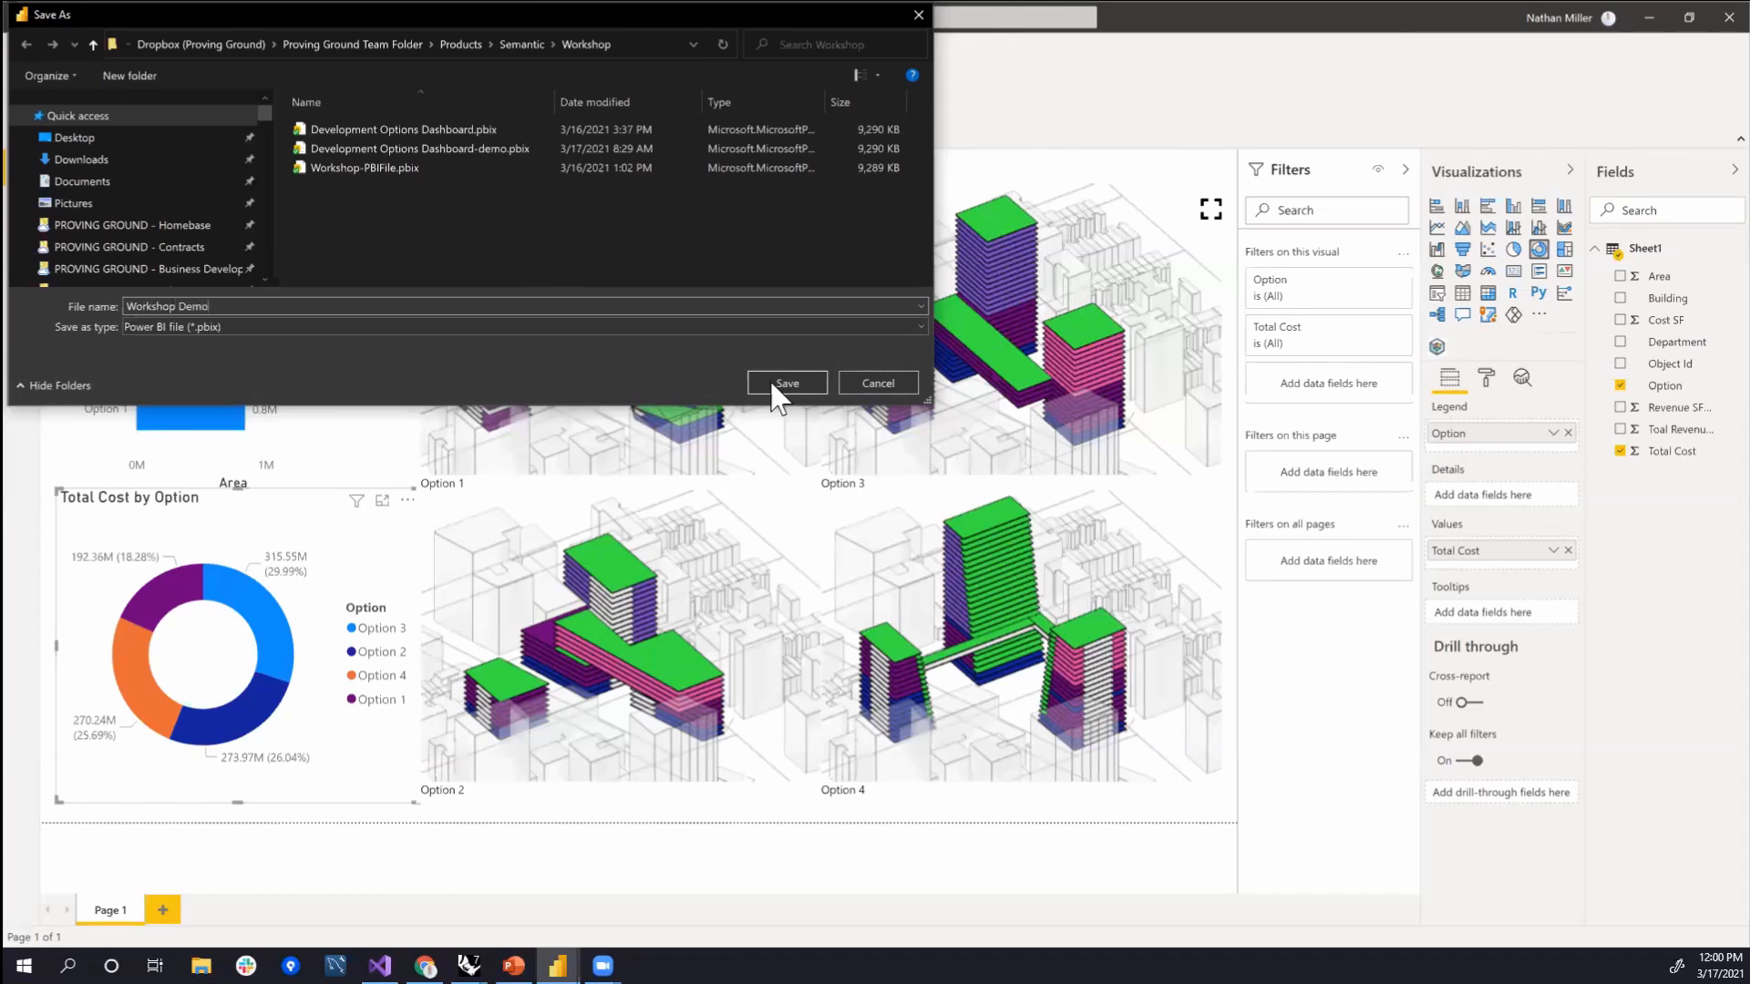
{"action": "left_click", "coordinate": [773, 384]}
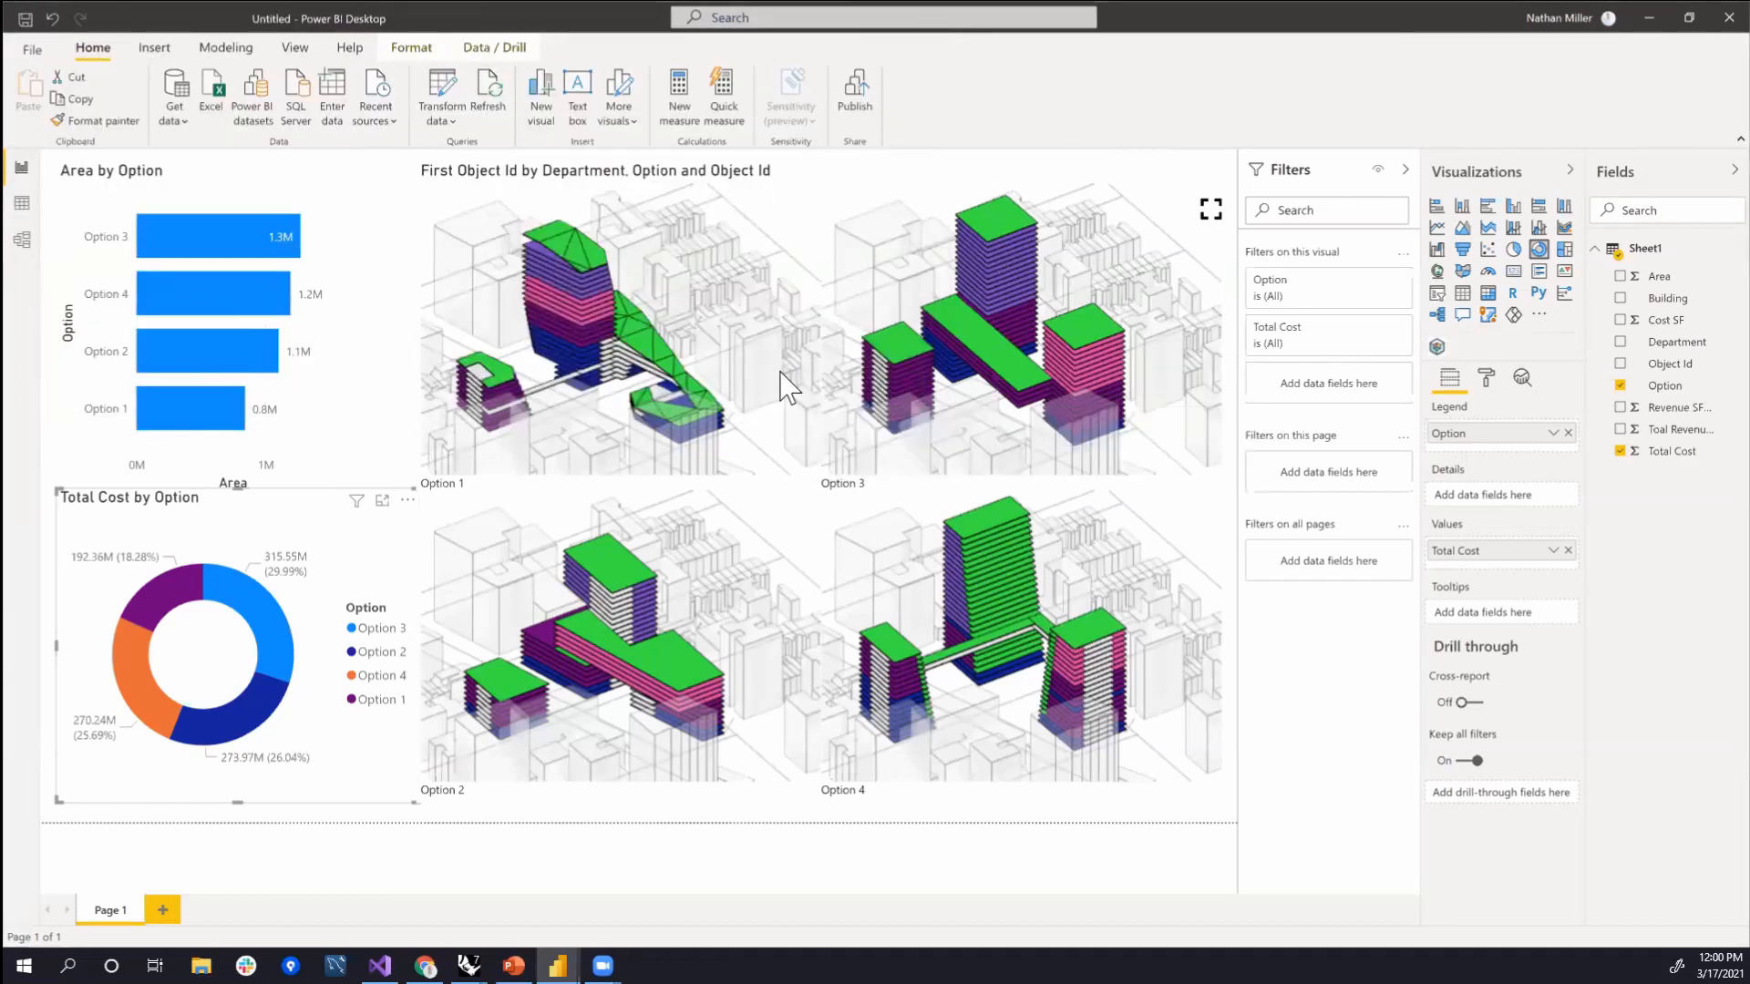
- Publish the Workshop Demo report to My workspace, and open the published report online to view its Rhino visual
{"action": "left_click", "coordinate": [854, 103]}
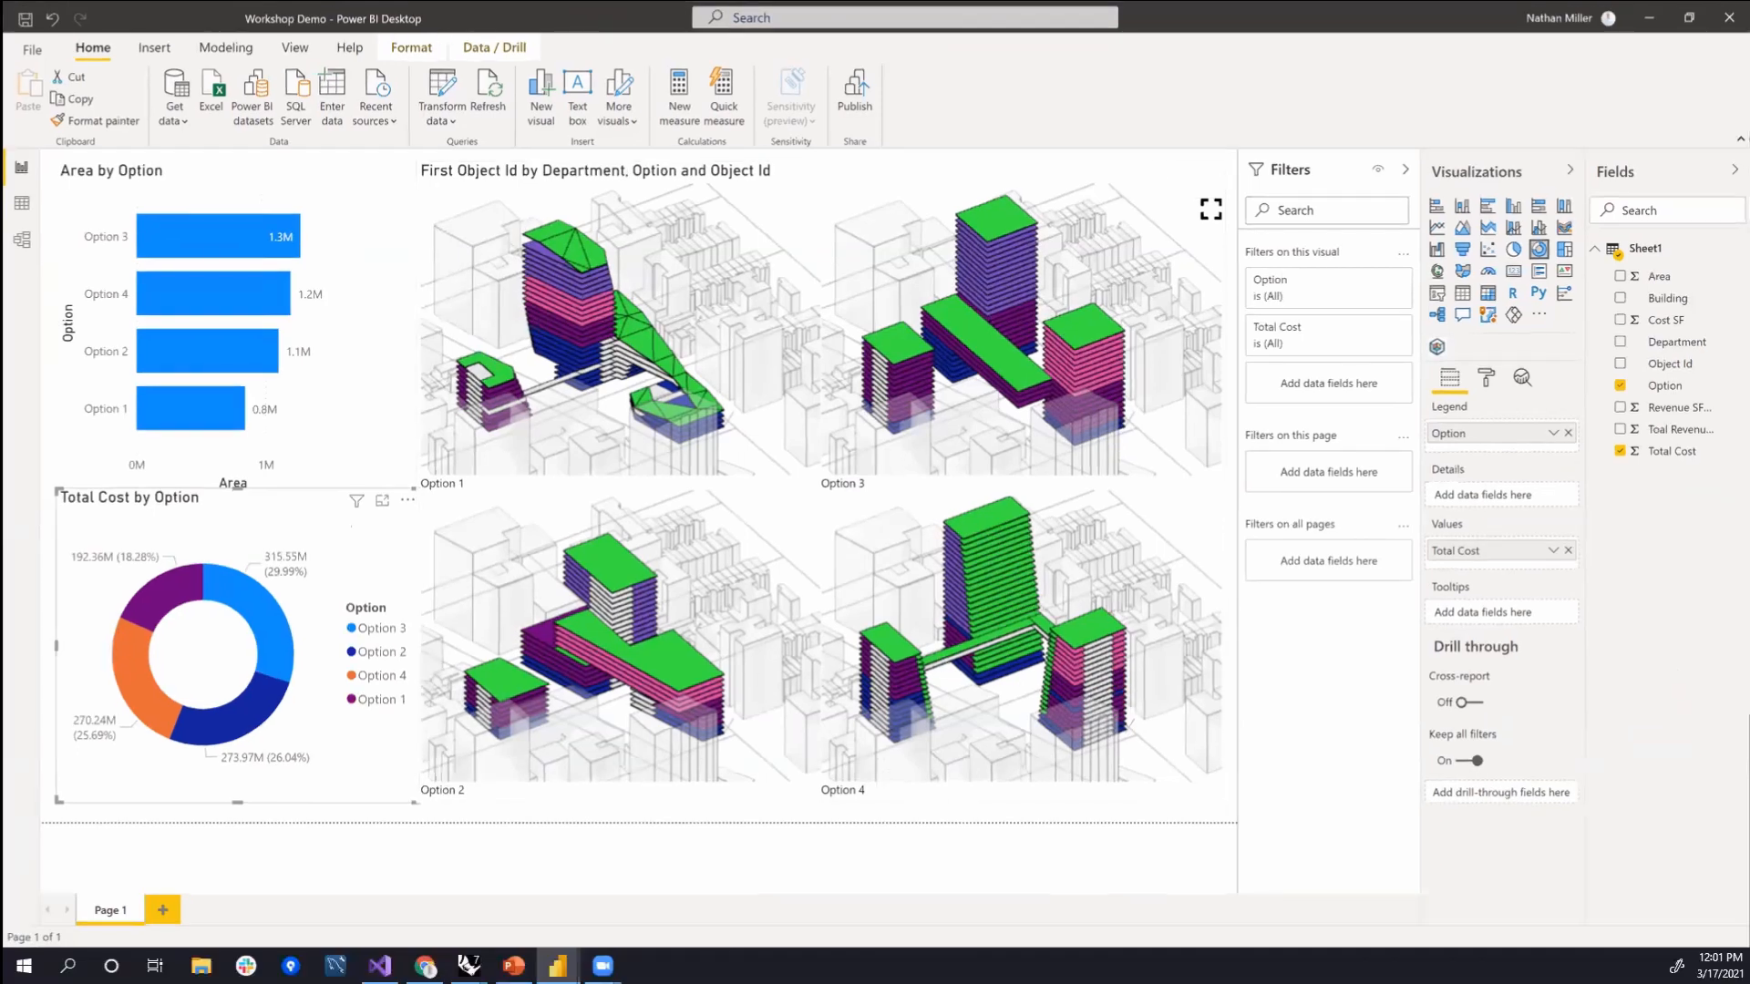
{"action": "left_click", "coordinate": [854, 114]}
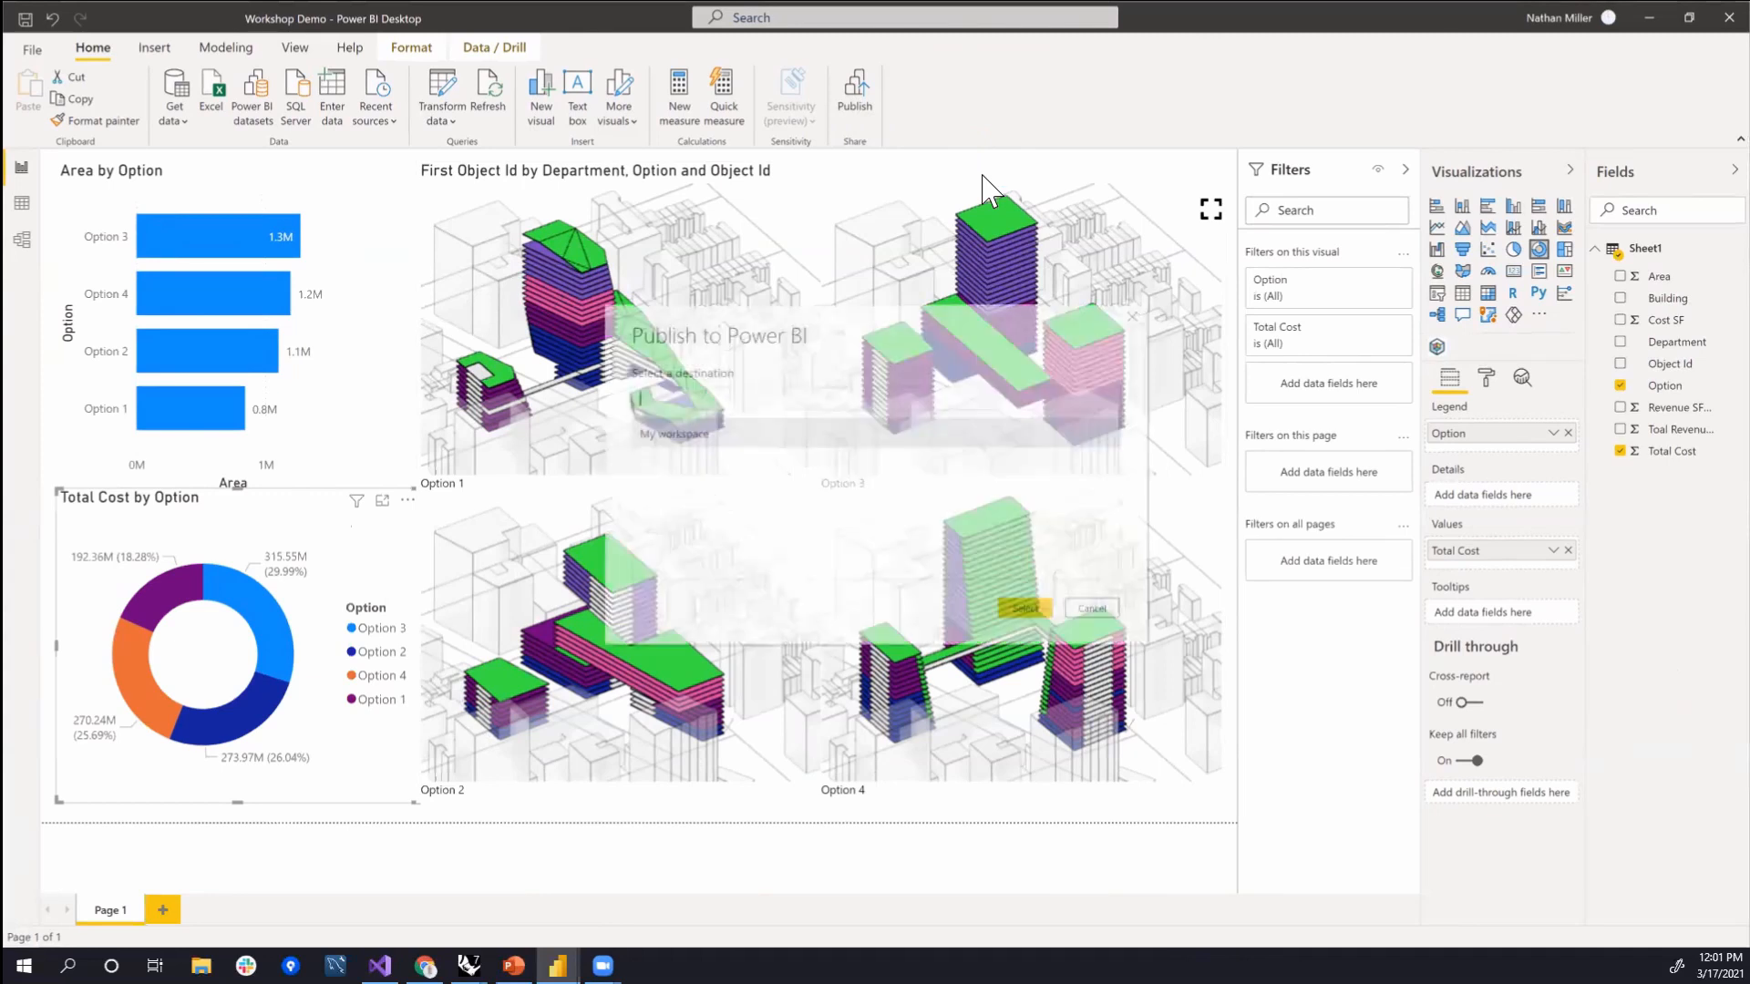
{"action": "left_click", "coordinate": [1025, 608]}
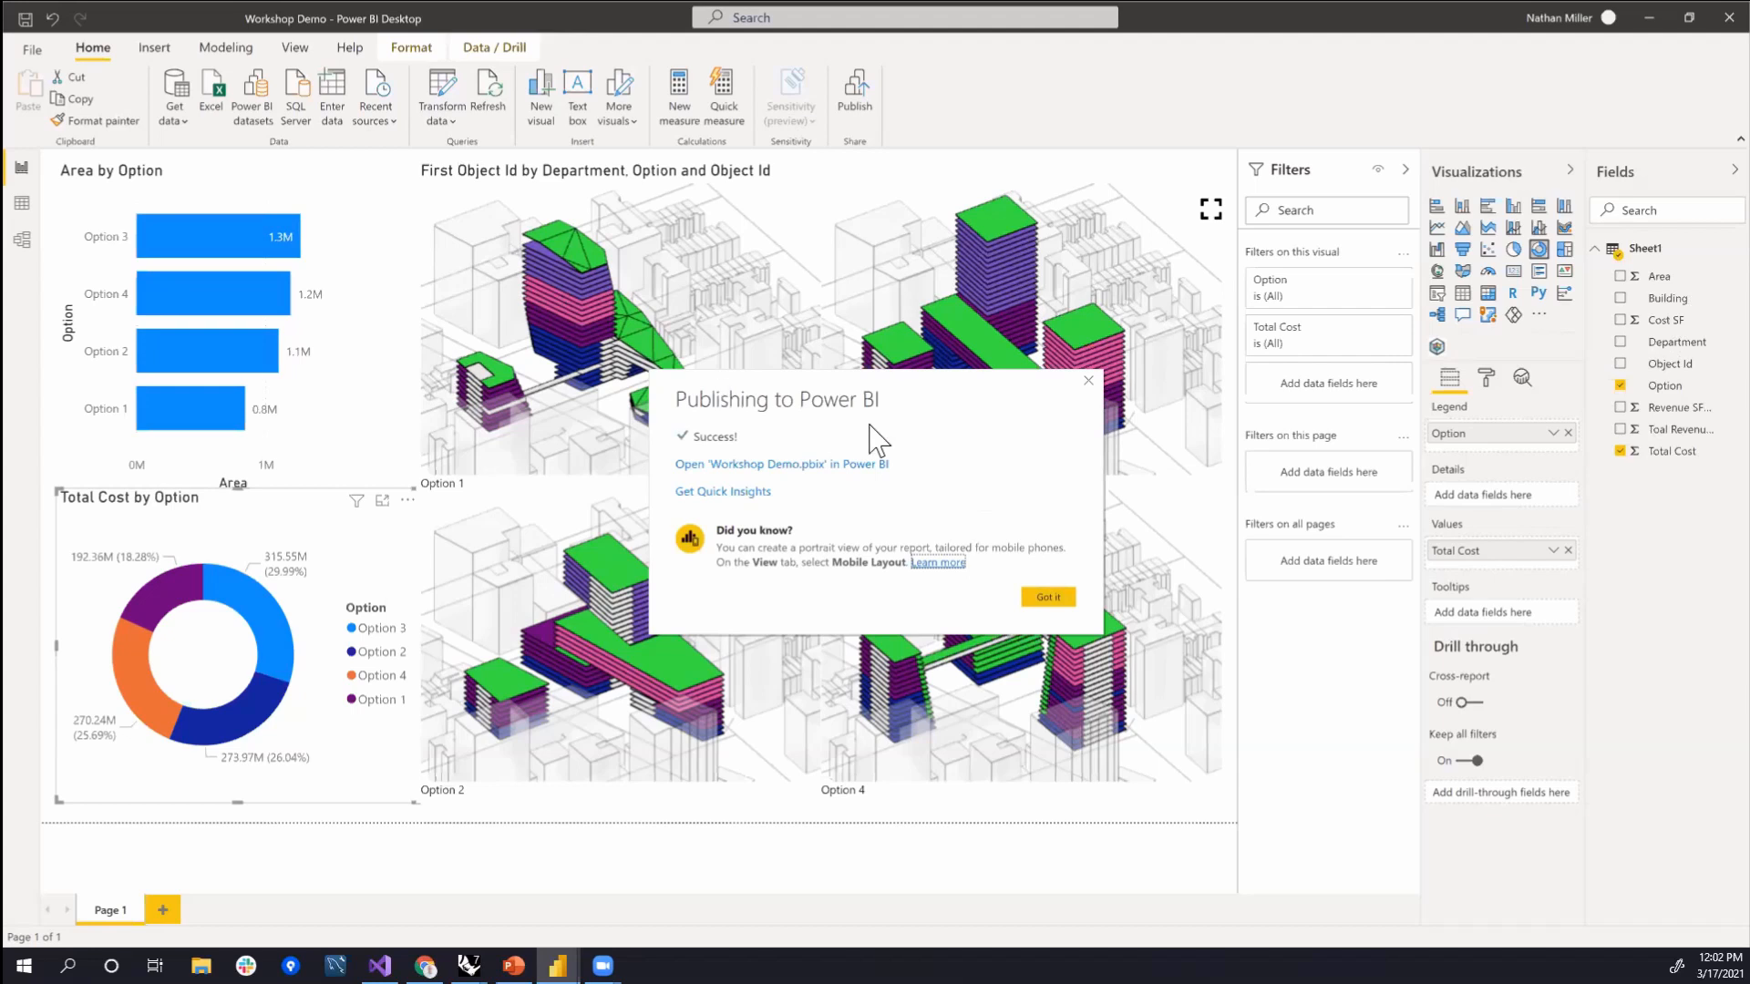
{"action": "left_click", "coordinate": [815, 468]}
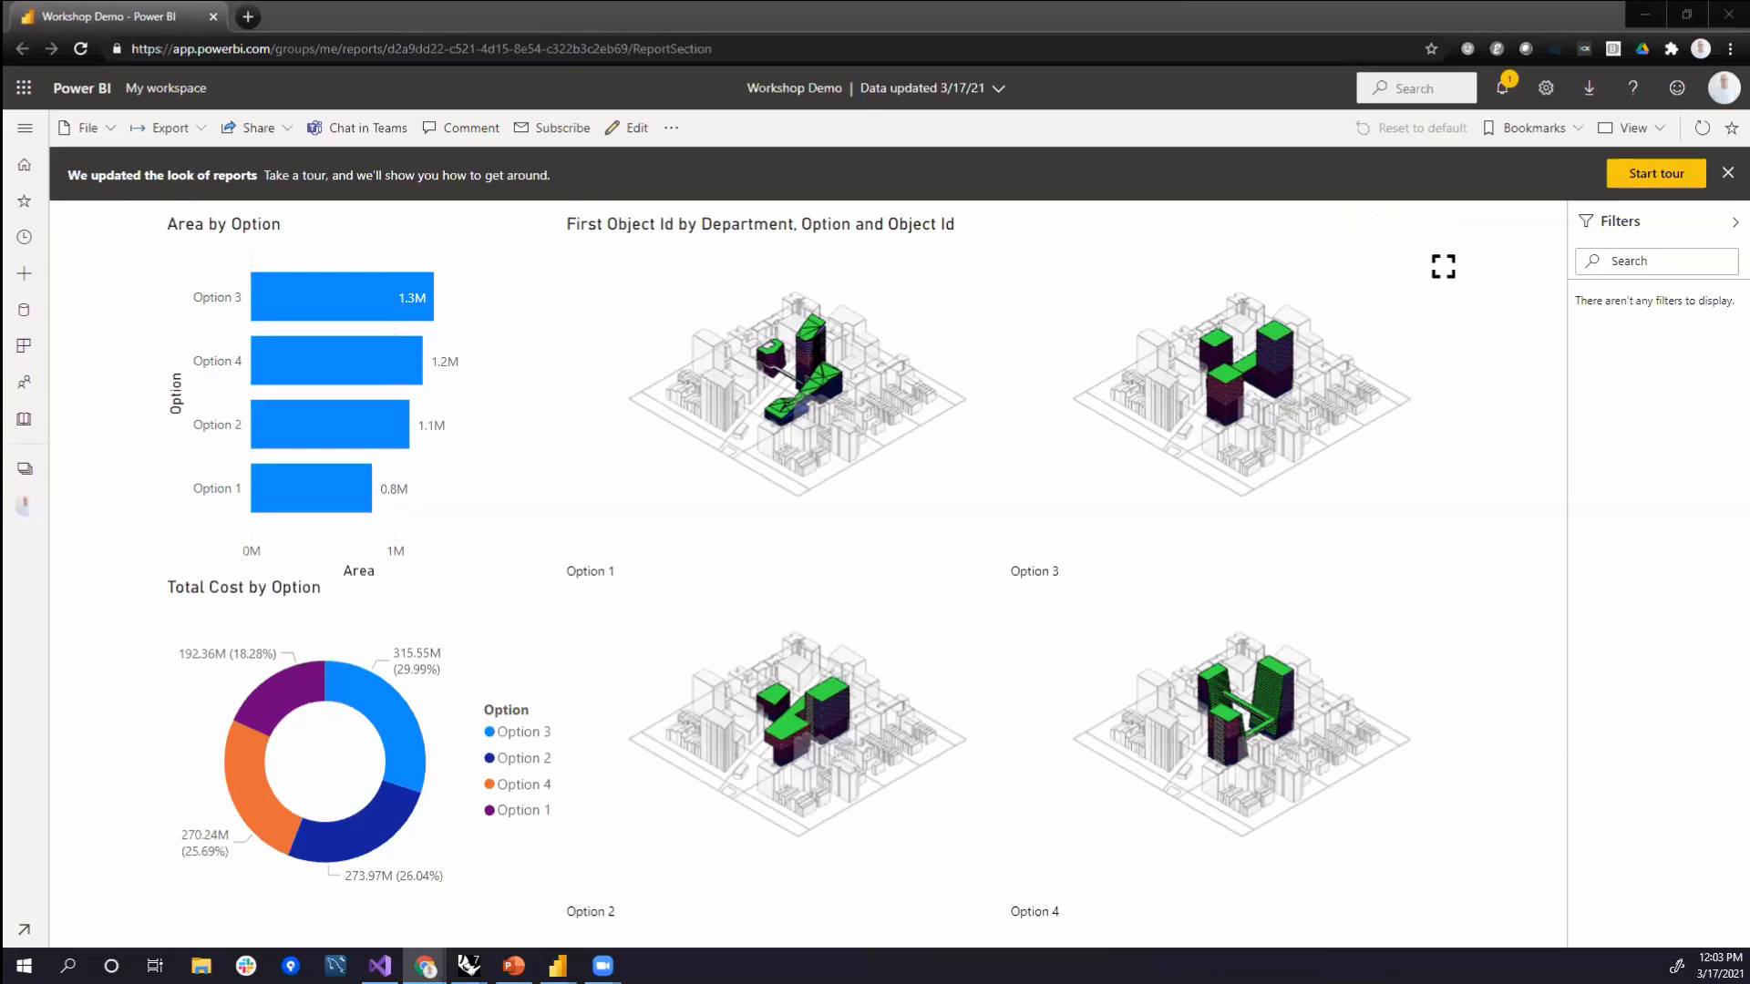
{"action": "left_click_drag", "start_coordinate": [740, 415], "coordinate": [800, 412]}
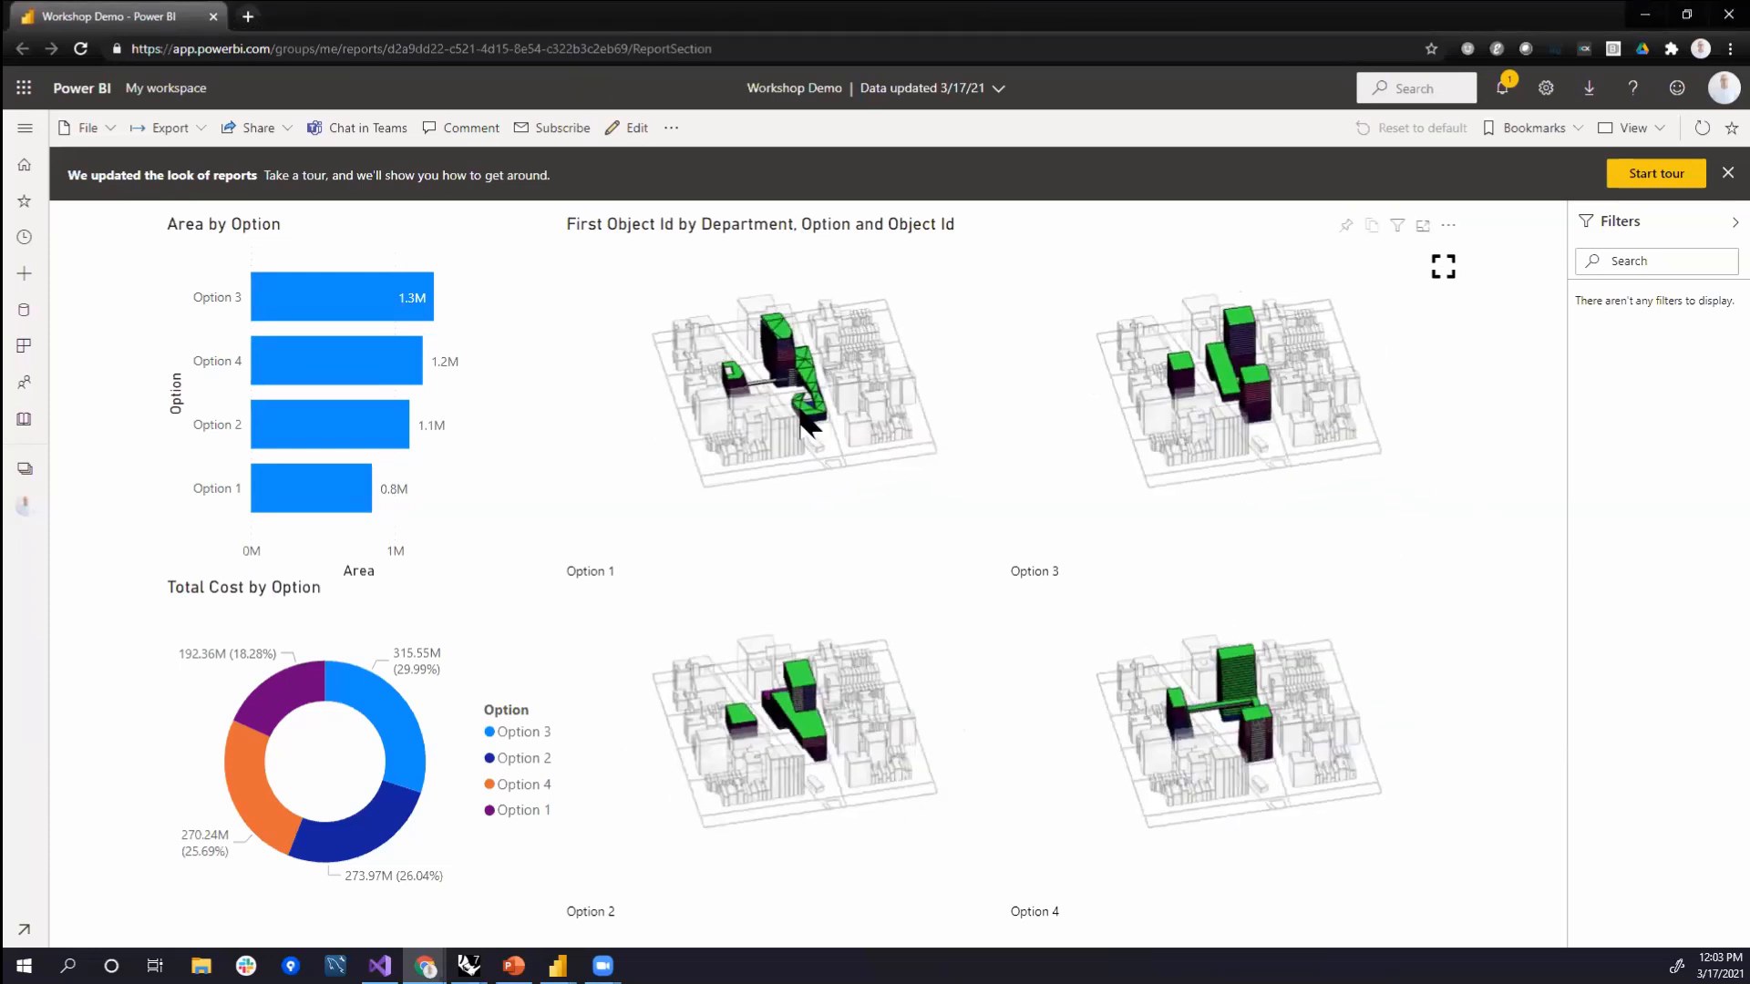
- Open apps.provingground.io in a new browser tab and look through the article list of the Semantic Documentation
{"action": "left_click", "coordinate": [248, 16]}
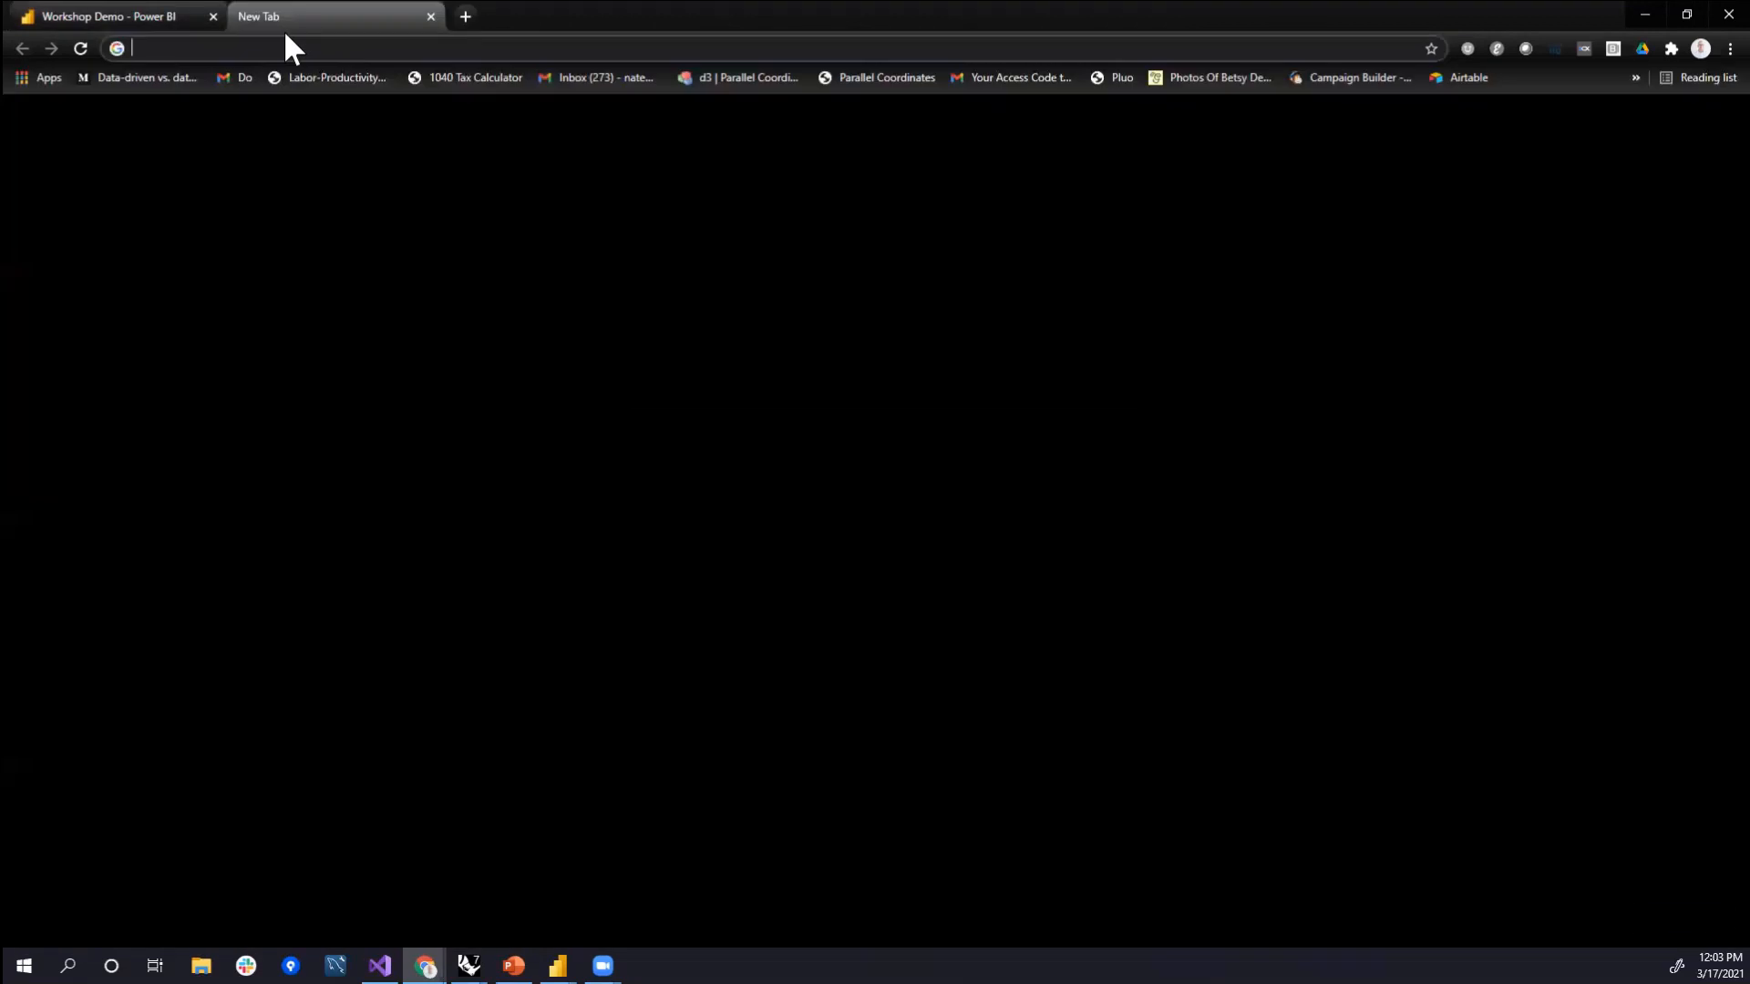
{"action": "type", "text": "apps.provingground.io"}
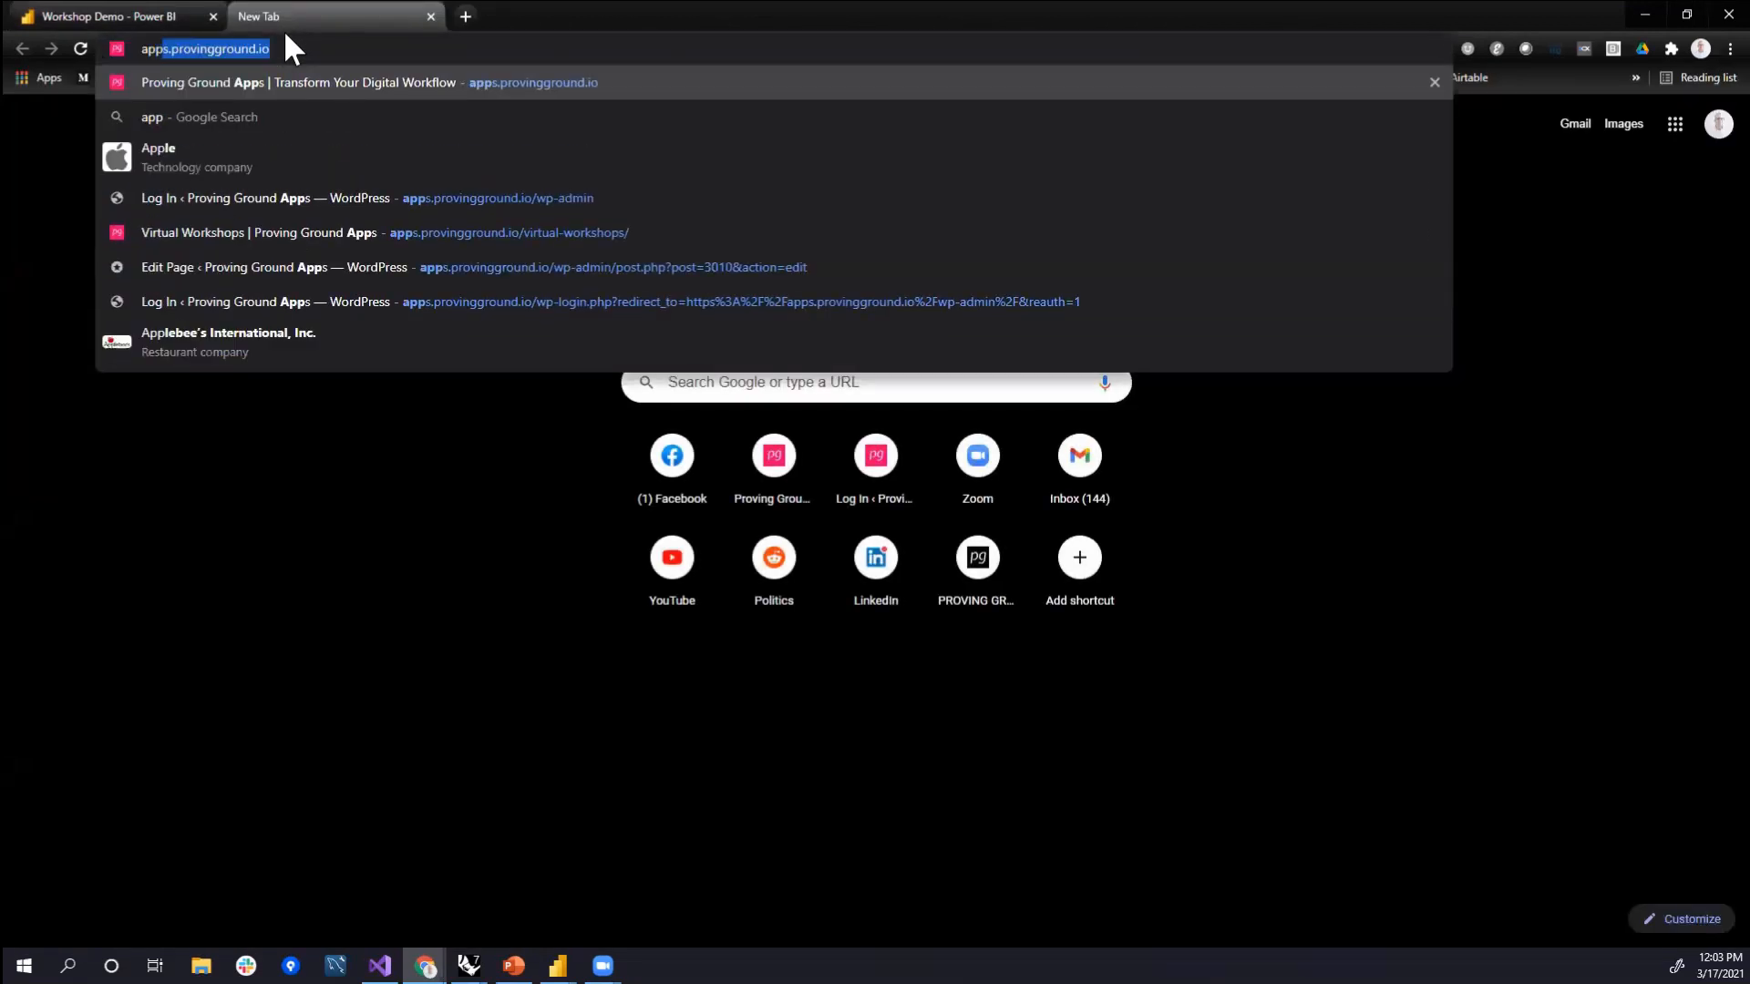
{"action": "key", "text": "Return"}
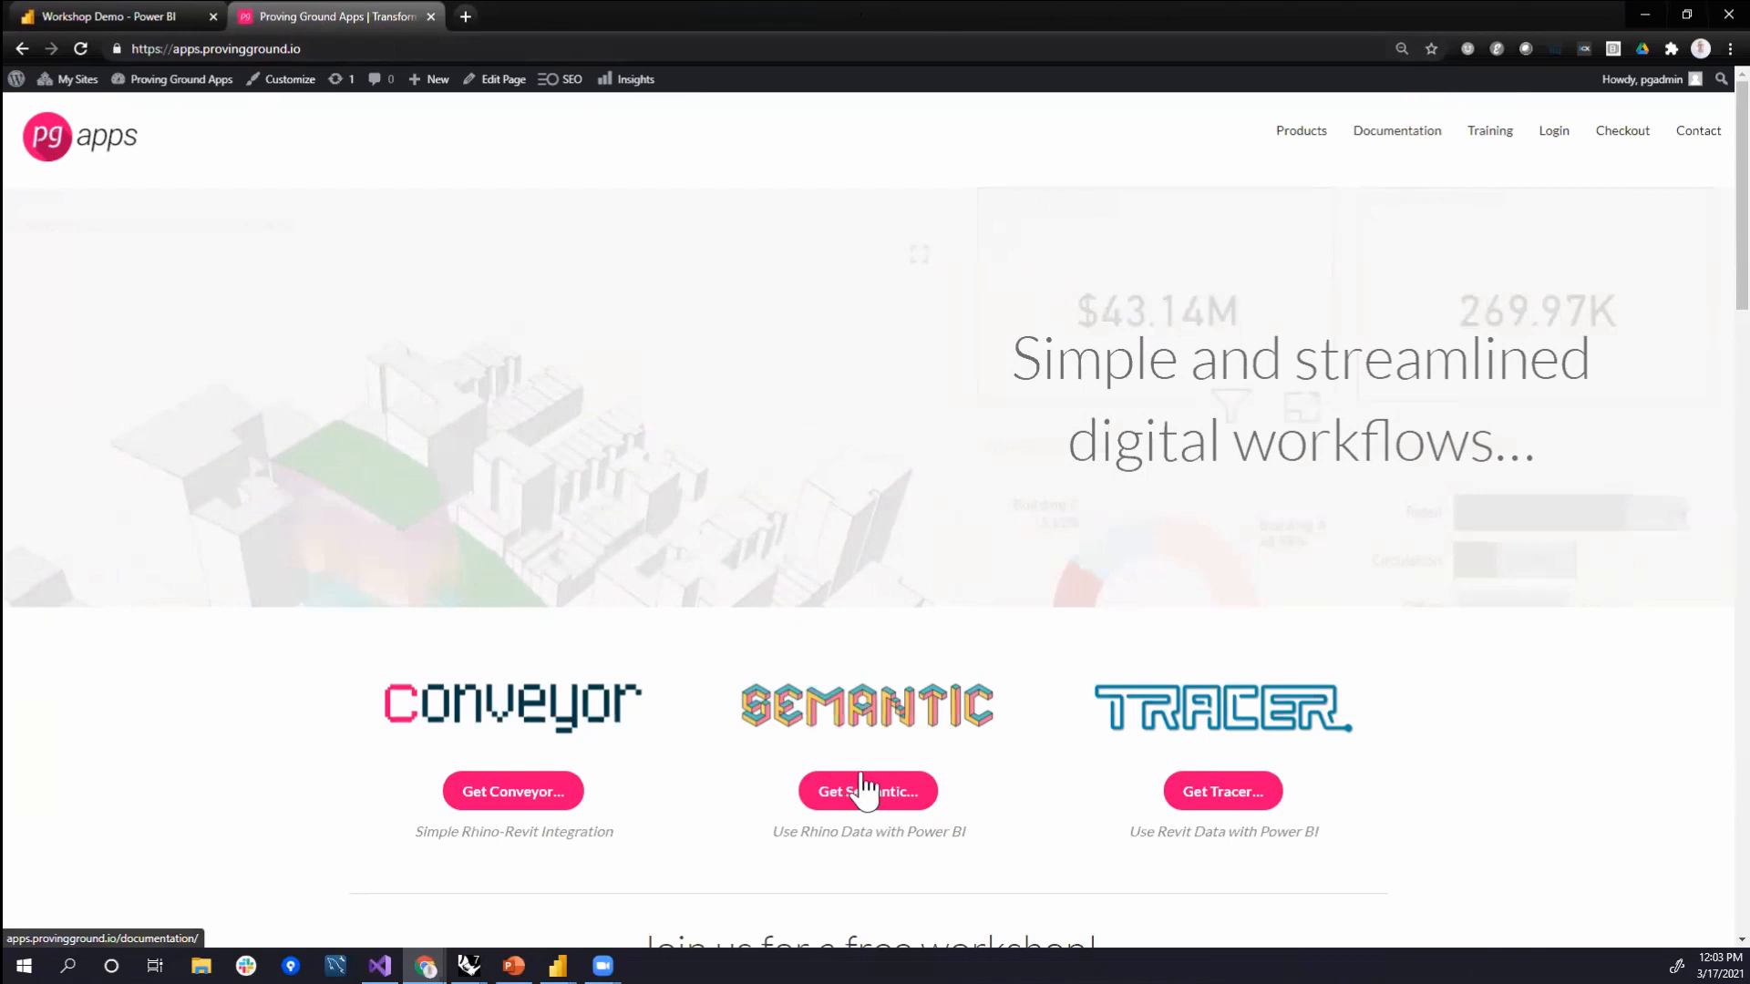
{"action": "left_click", "coordinate": [1374, 136]}
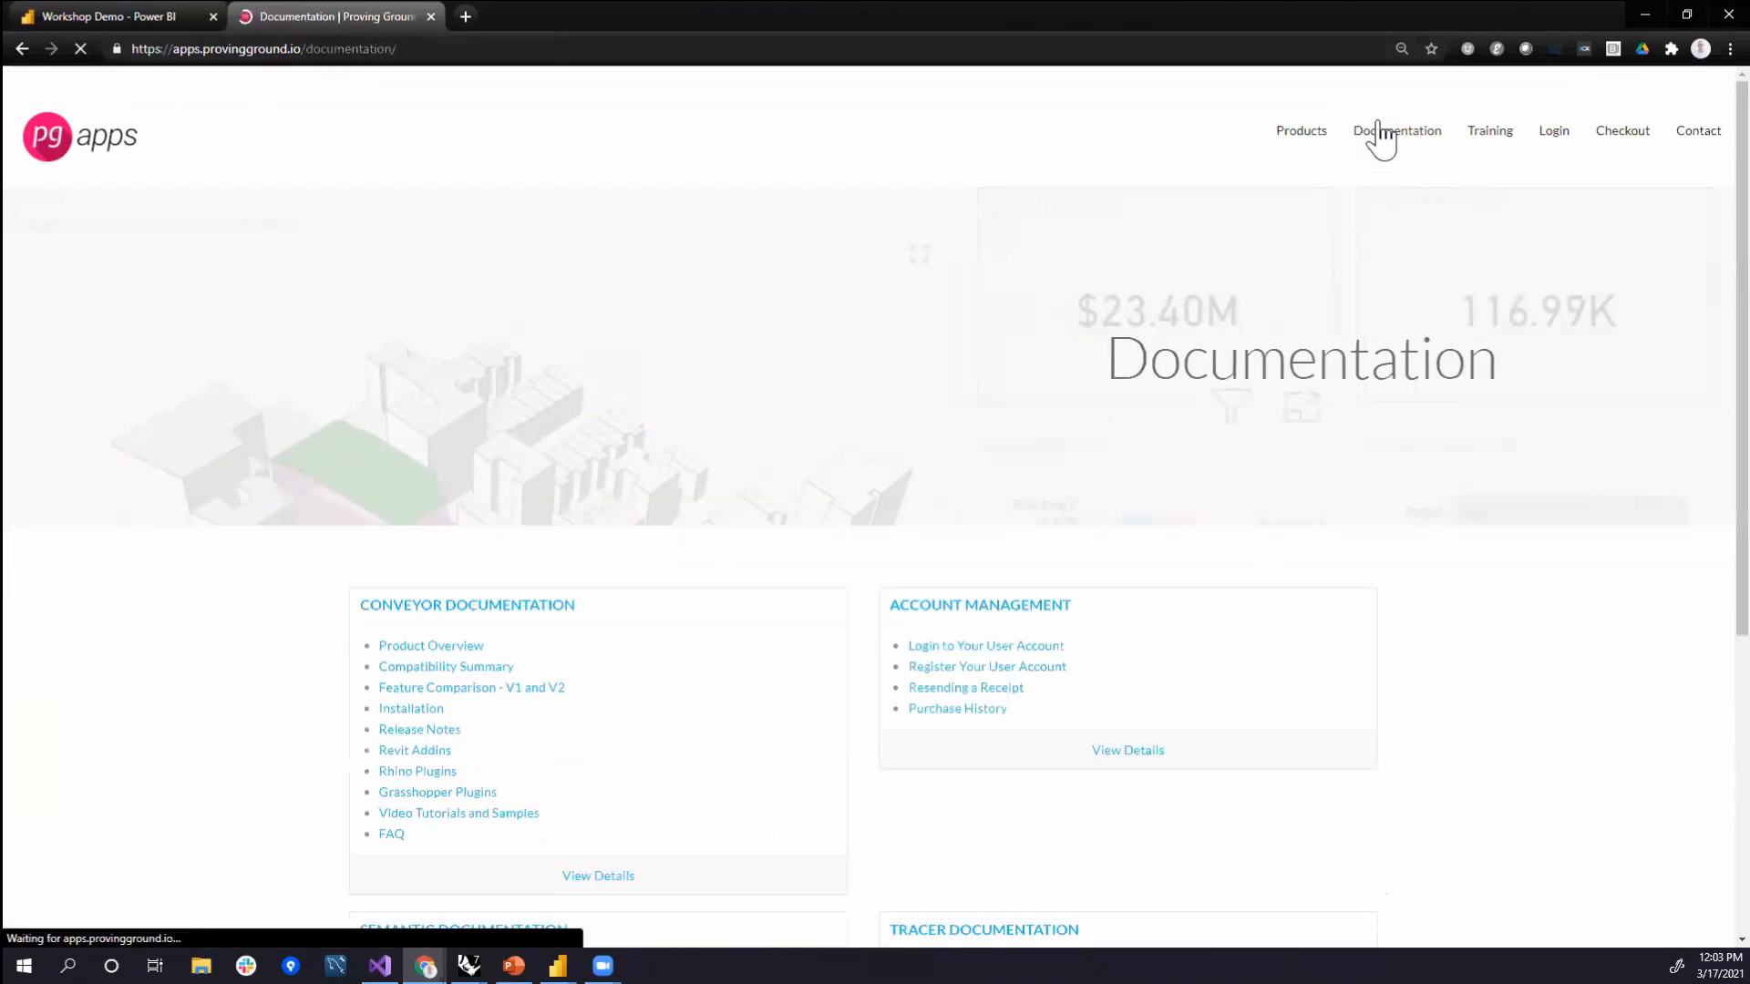
{"action": "scroll", "coordinate": [953, 497], "scroll_direction": "down", "scroll_amount": 5}
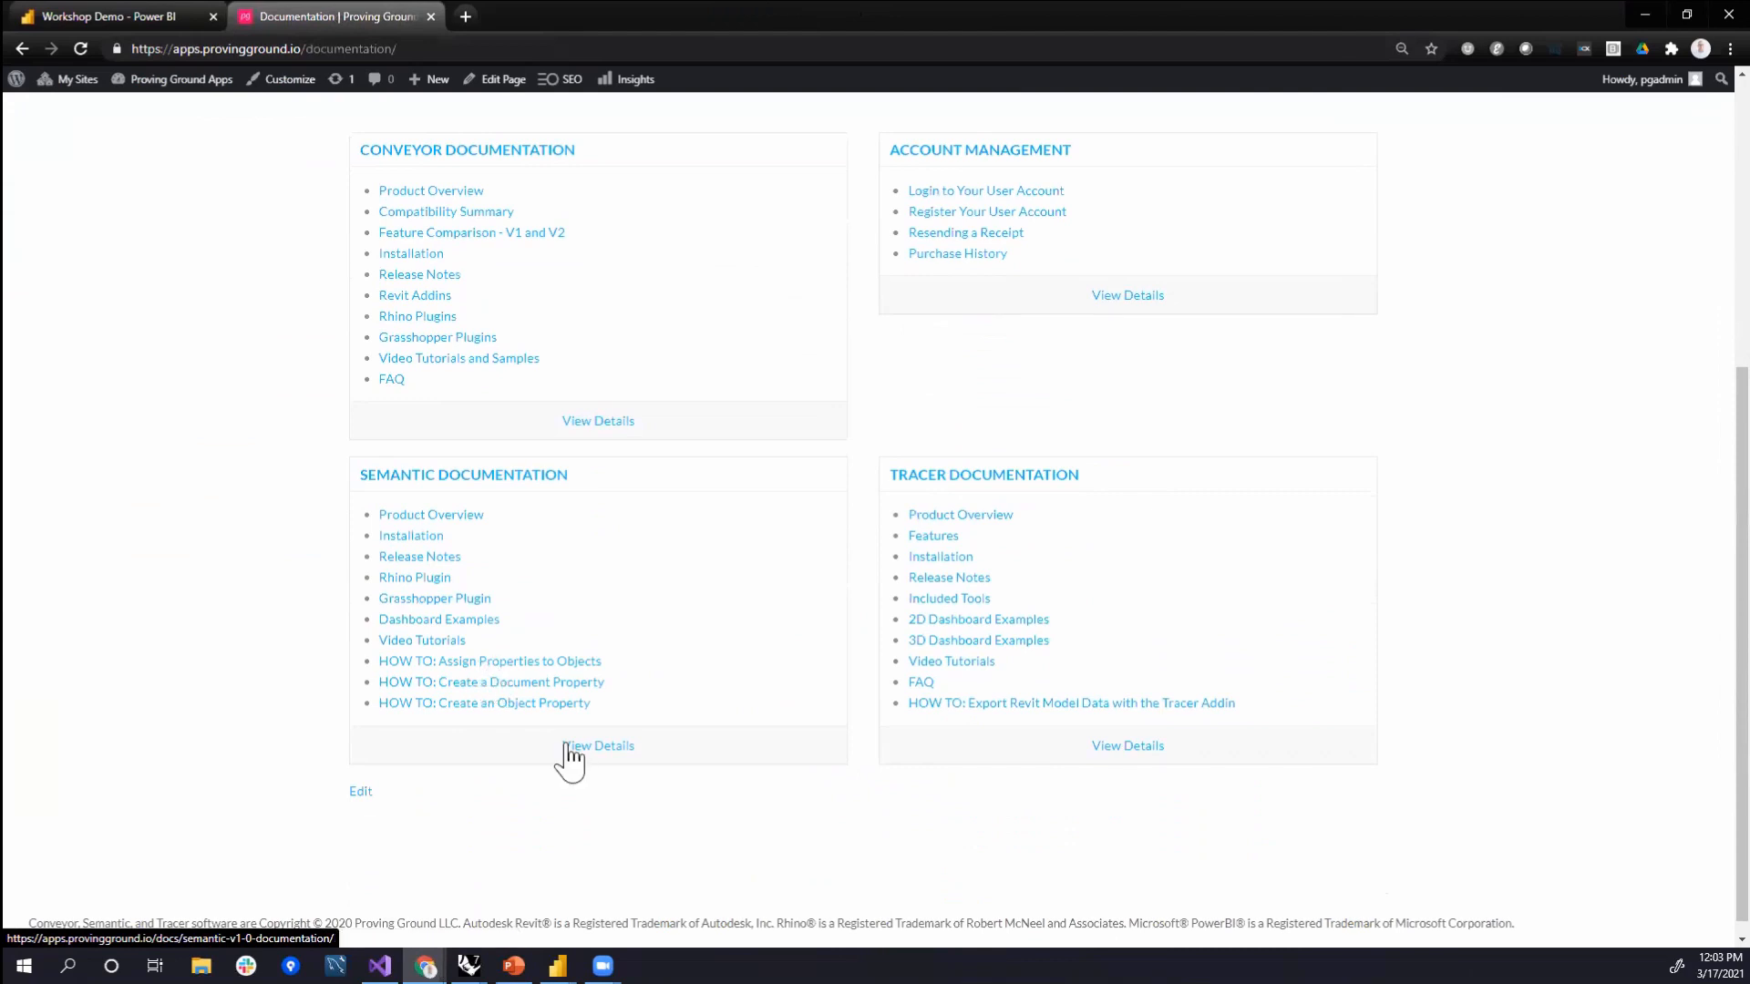
{"action": "left_click", "coordinate": [463, 476]}
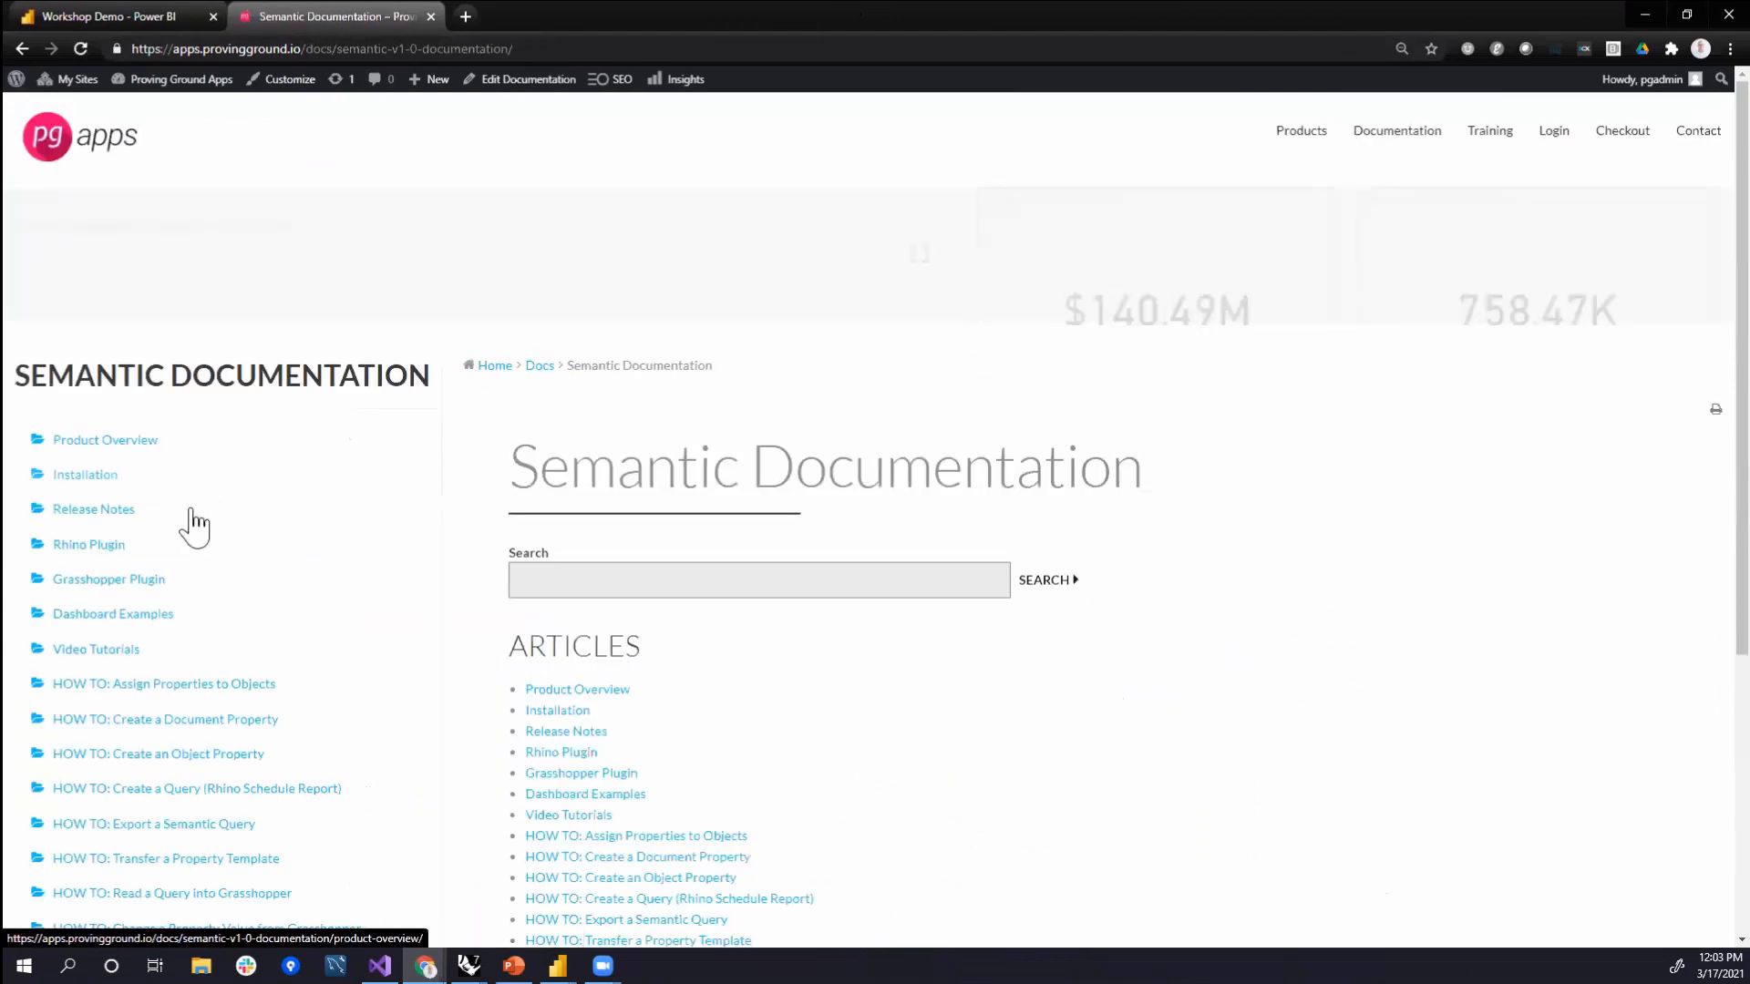
{"action": "scroll", "coordinate": [228, 529], "scroll_direction": "down", "scroll_amount": 4}
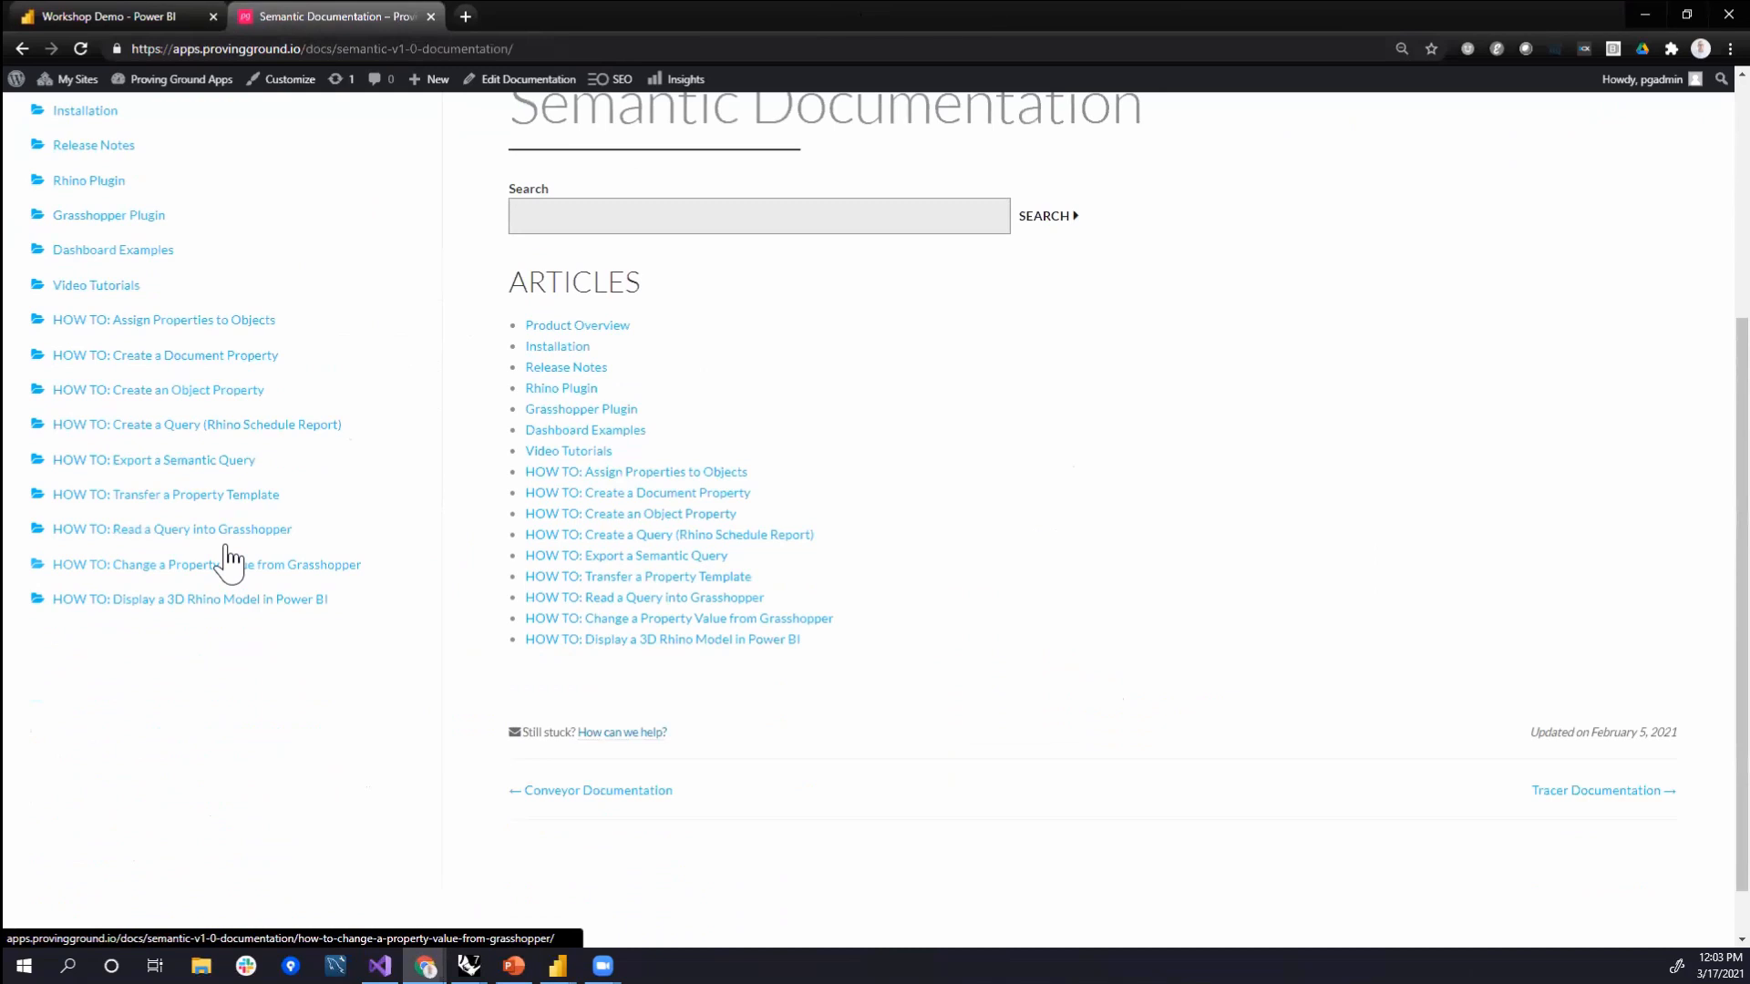
- Read through the documentation article on reading a Semantic query into Grasshopper
{"action": "left_click", "coordinate": [240, 532]}
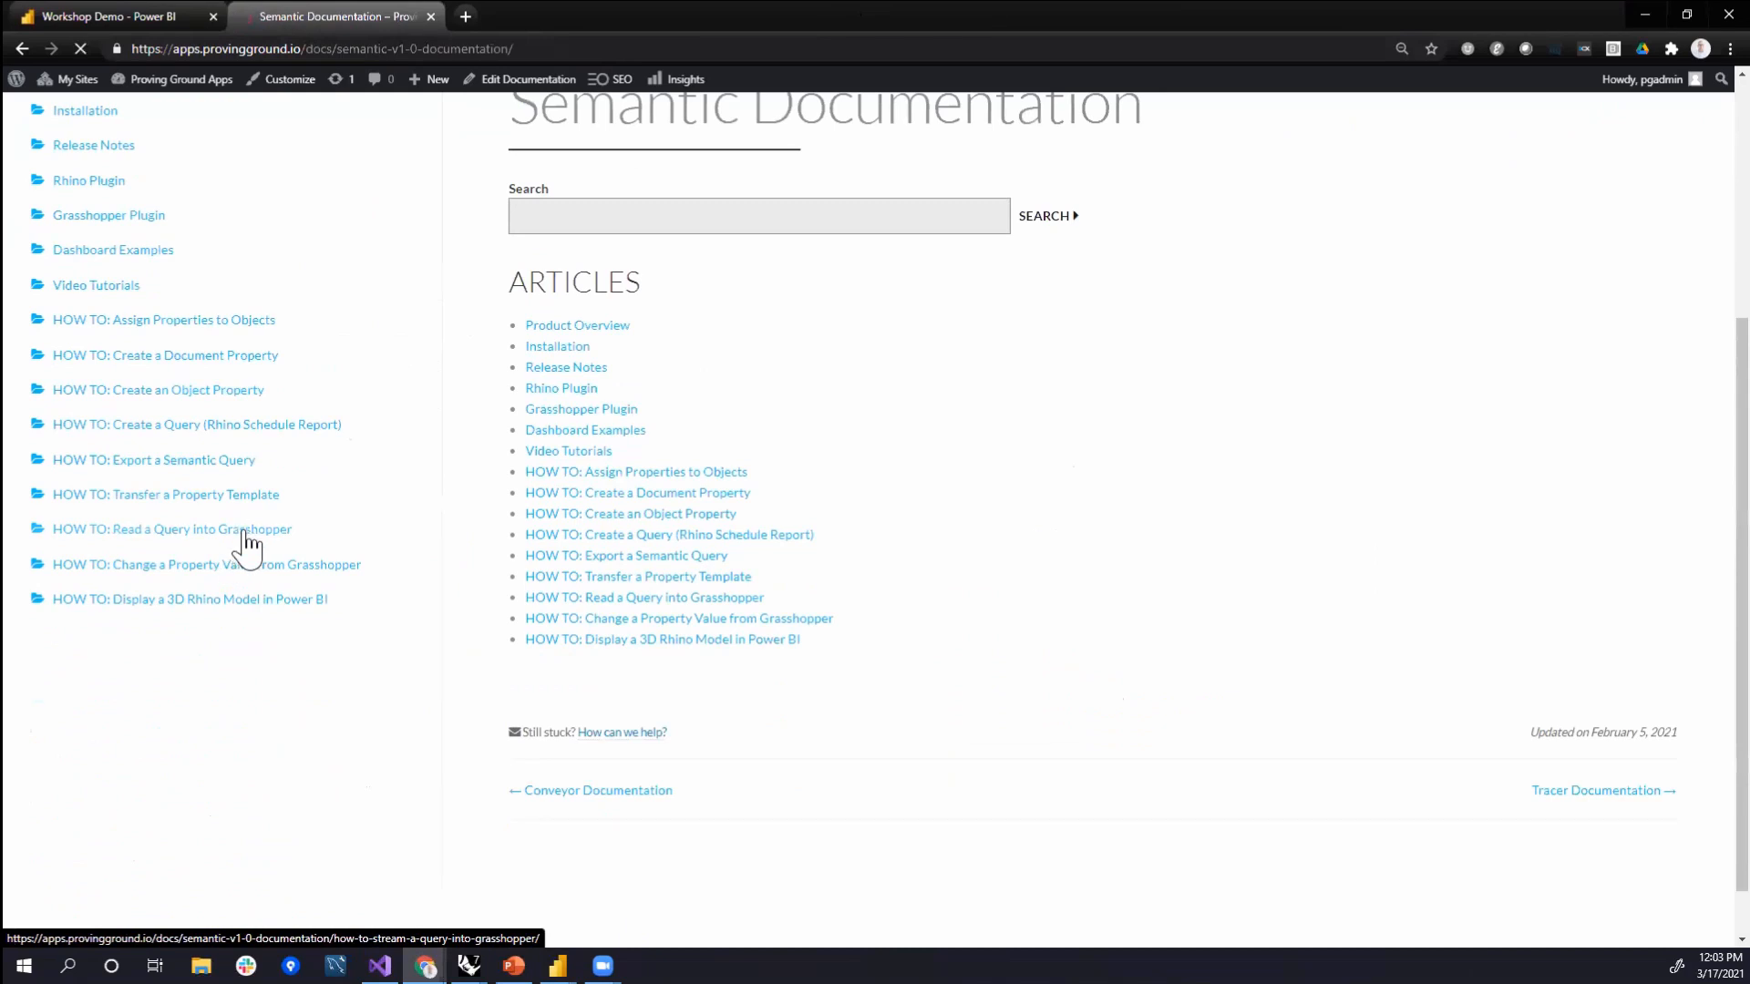
{"action": "scroll", "coordinate": [1153, 614], "scroll_direction": "down", "scroll_amount": 8}
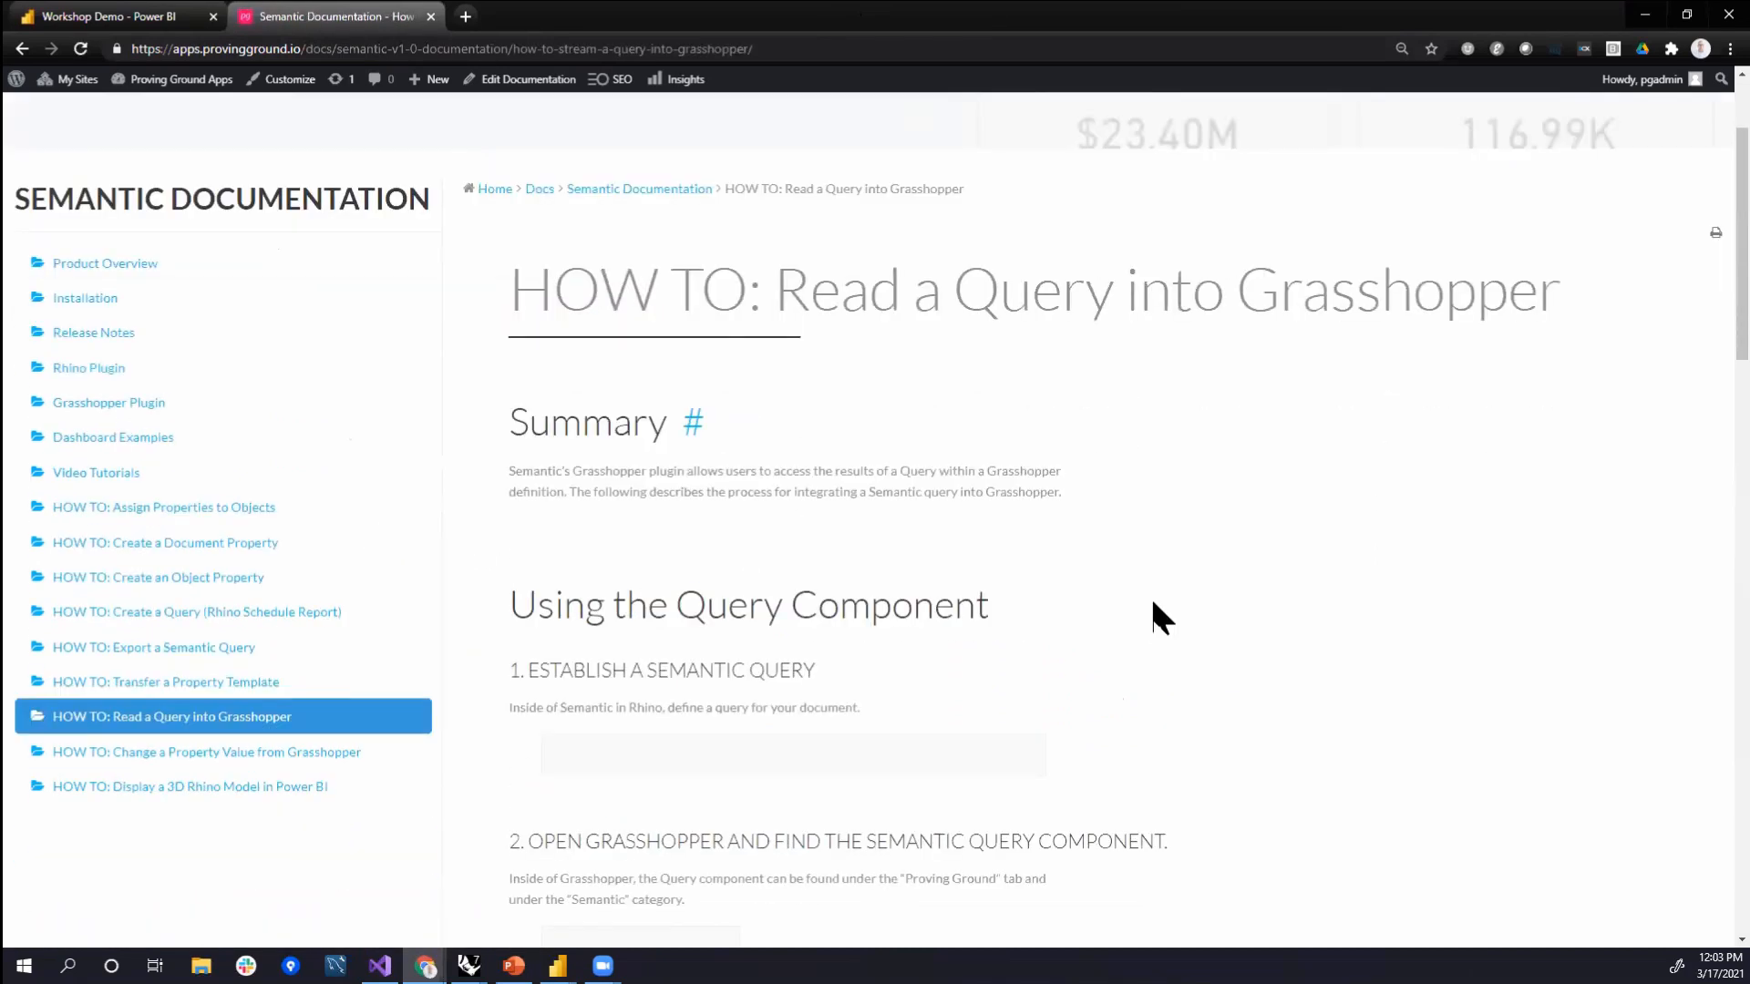
{"action": "scroll", "coordinate": [1153, 604], "scroll_direction": "down", "scroll_amount": 8}
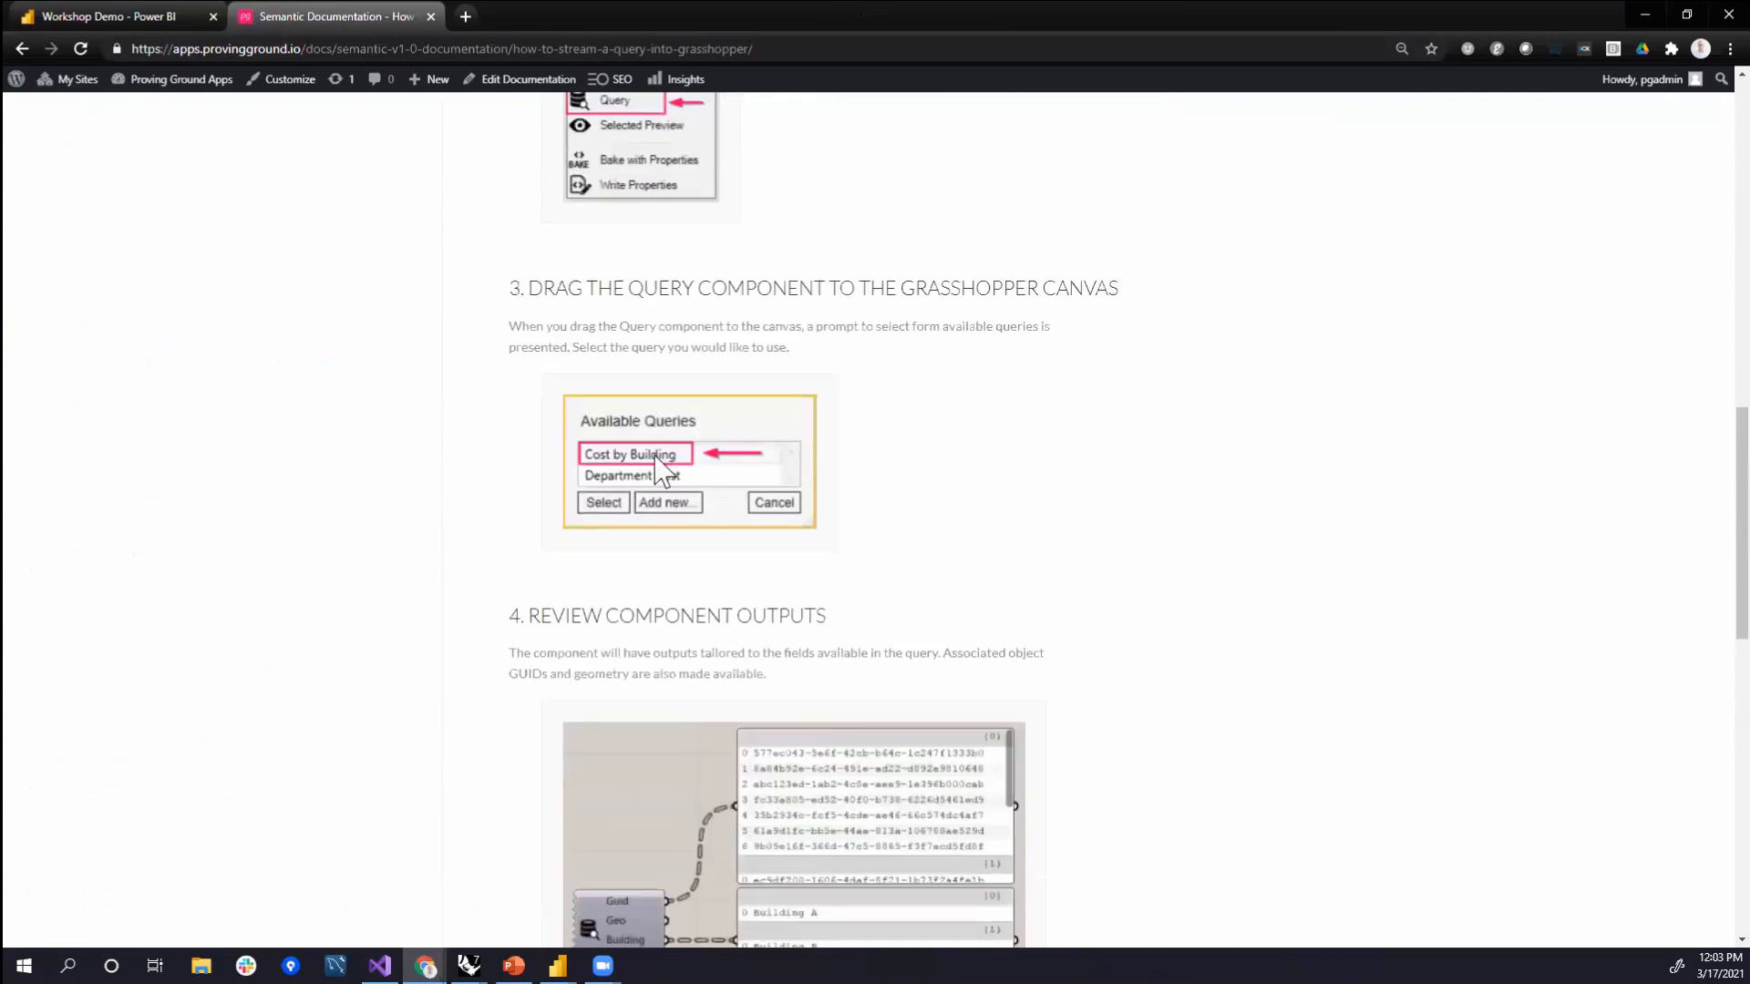
{"action": "scroll", "coordinate": [693, 547], "scroll_direction": "down", "scroll_amount": 2}
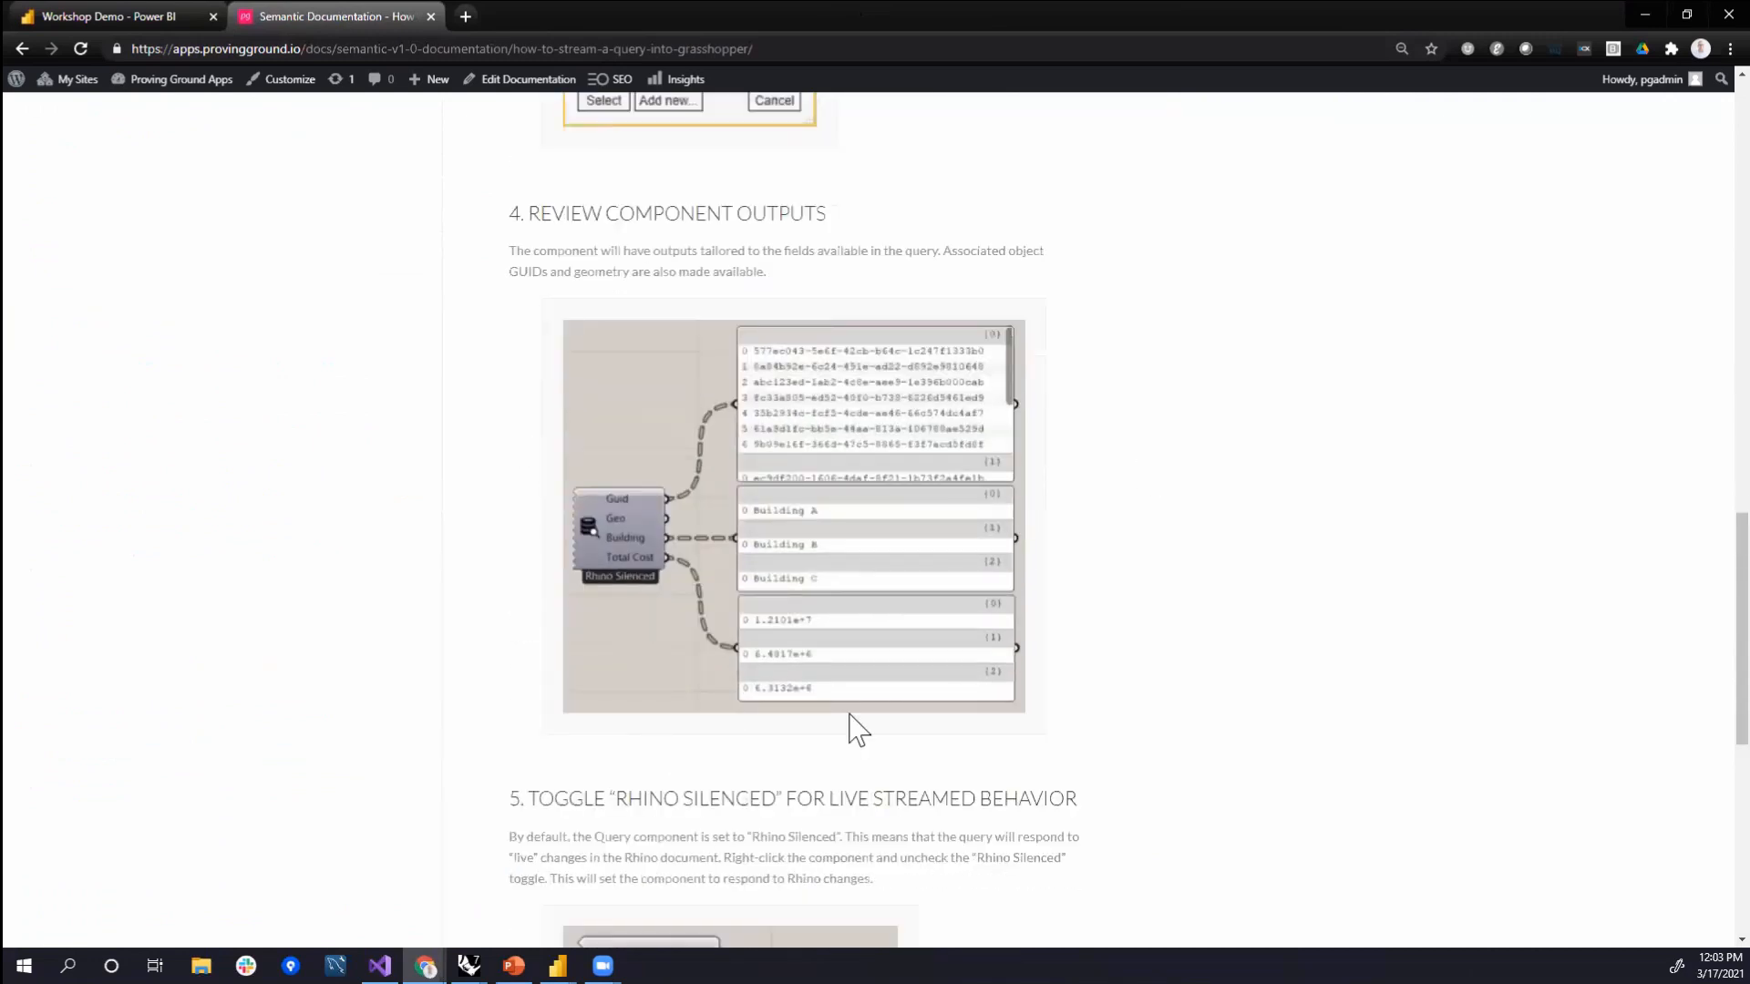
{"action": "scroll", "coordinate": [851, 727], "scroll_direction": "up", "scroll_amount": 10}
{"action": "scroll", "coordinate": [692, 675], "scroll_direction": "up", "scroll_amount": 7}
{"action": "scroll", "coordinate": [456, 674], "scroll_direction": "down", "scroll_amount": 3}
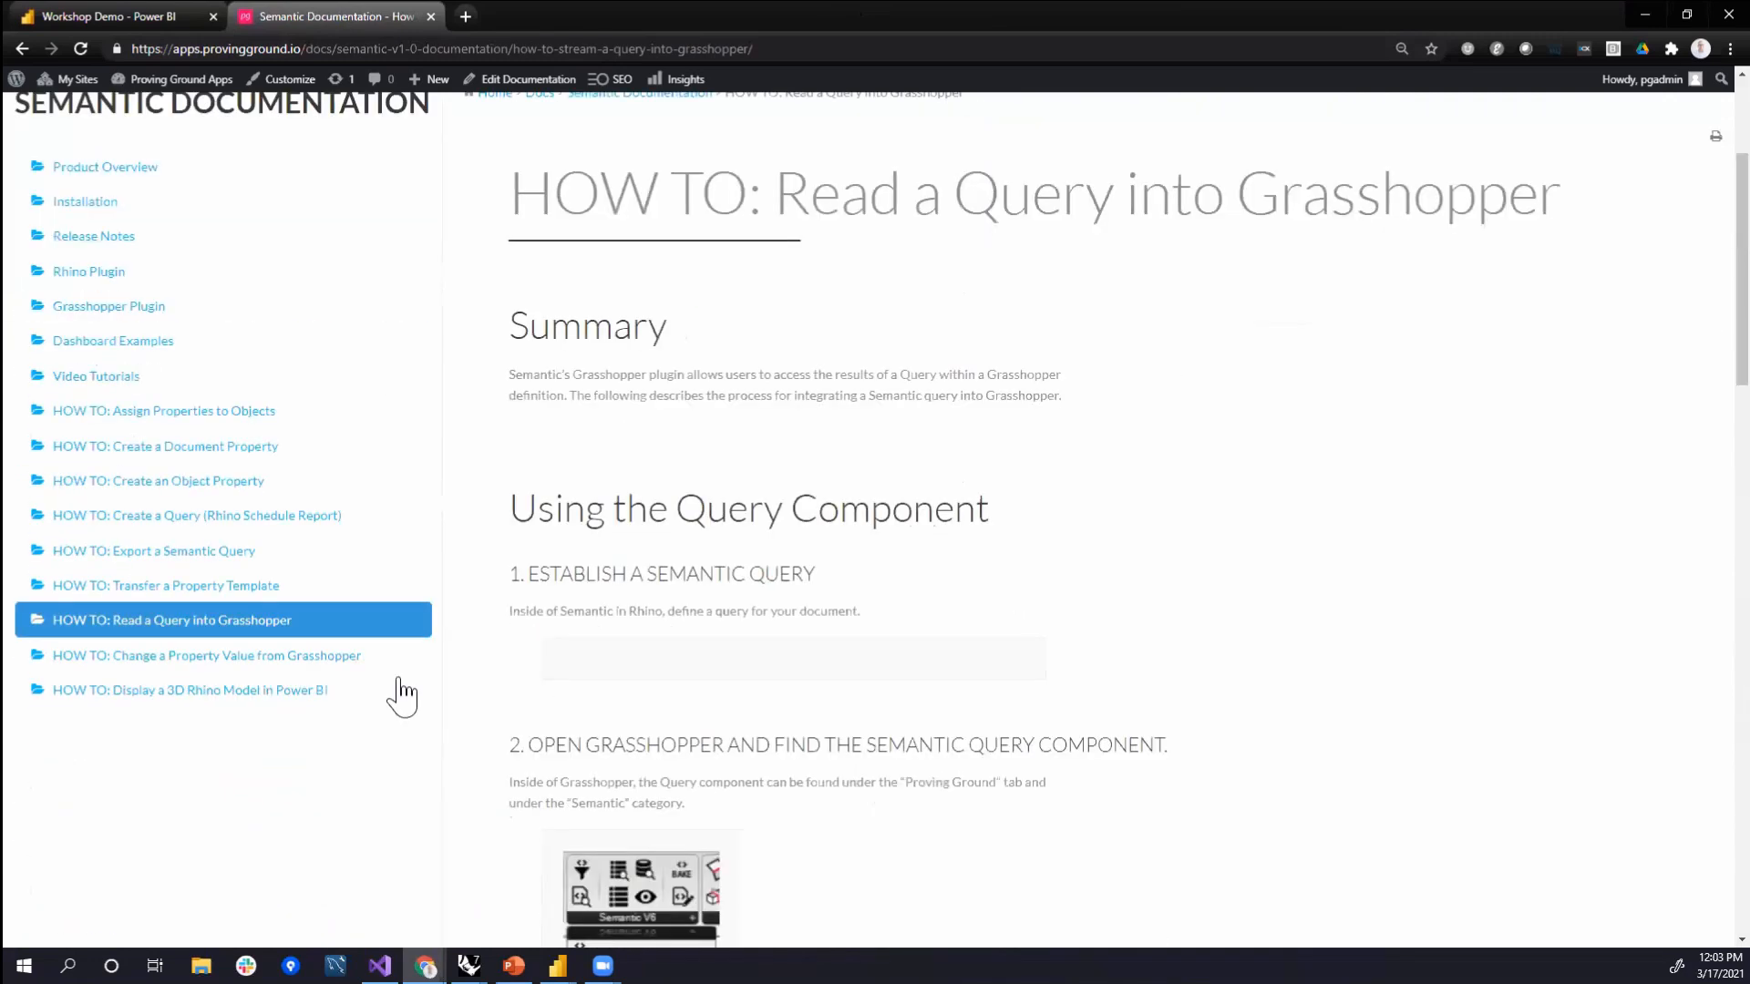
- Read through the documentation article on changing a property value from Grasshopper
{"action": "left_click", "coordinate": [337, 658]}
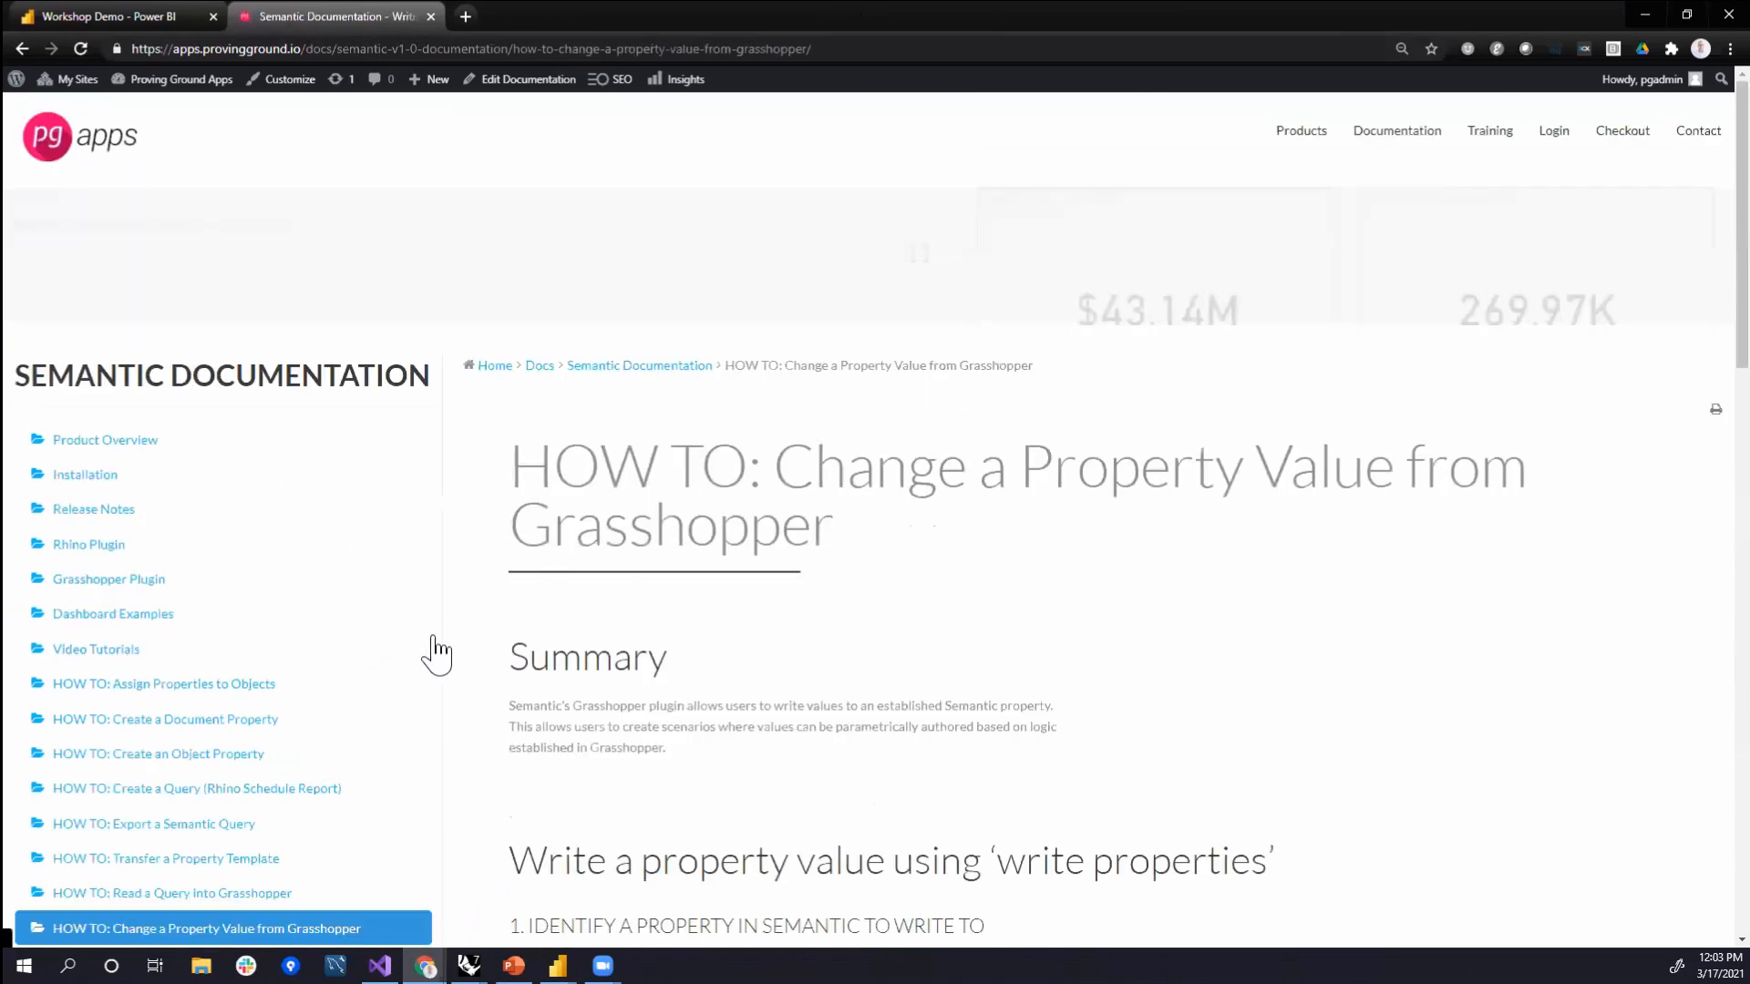
{"action": "scroll", "coordinate": [1093, 636], "scroll_direction": "down", "scroll_amount": 5}
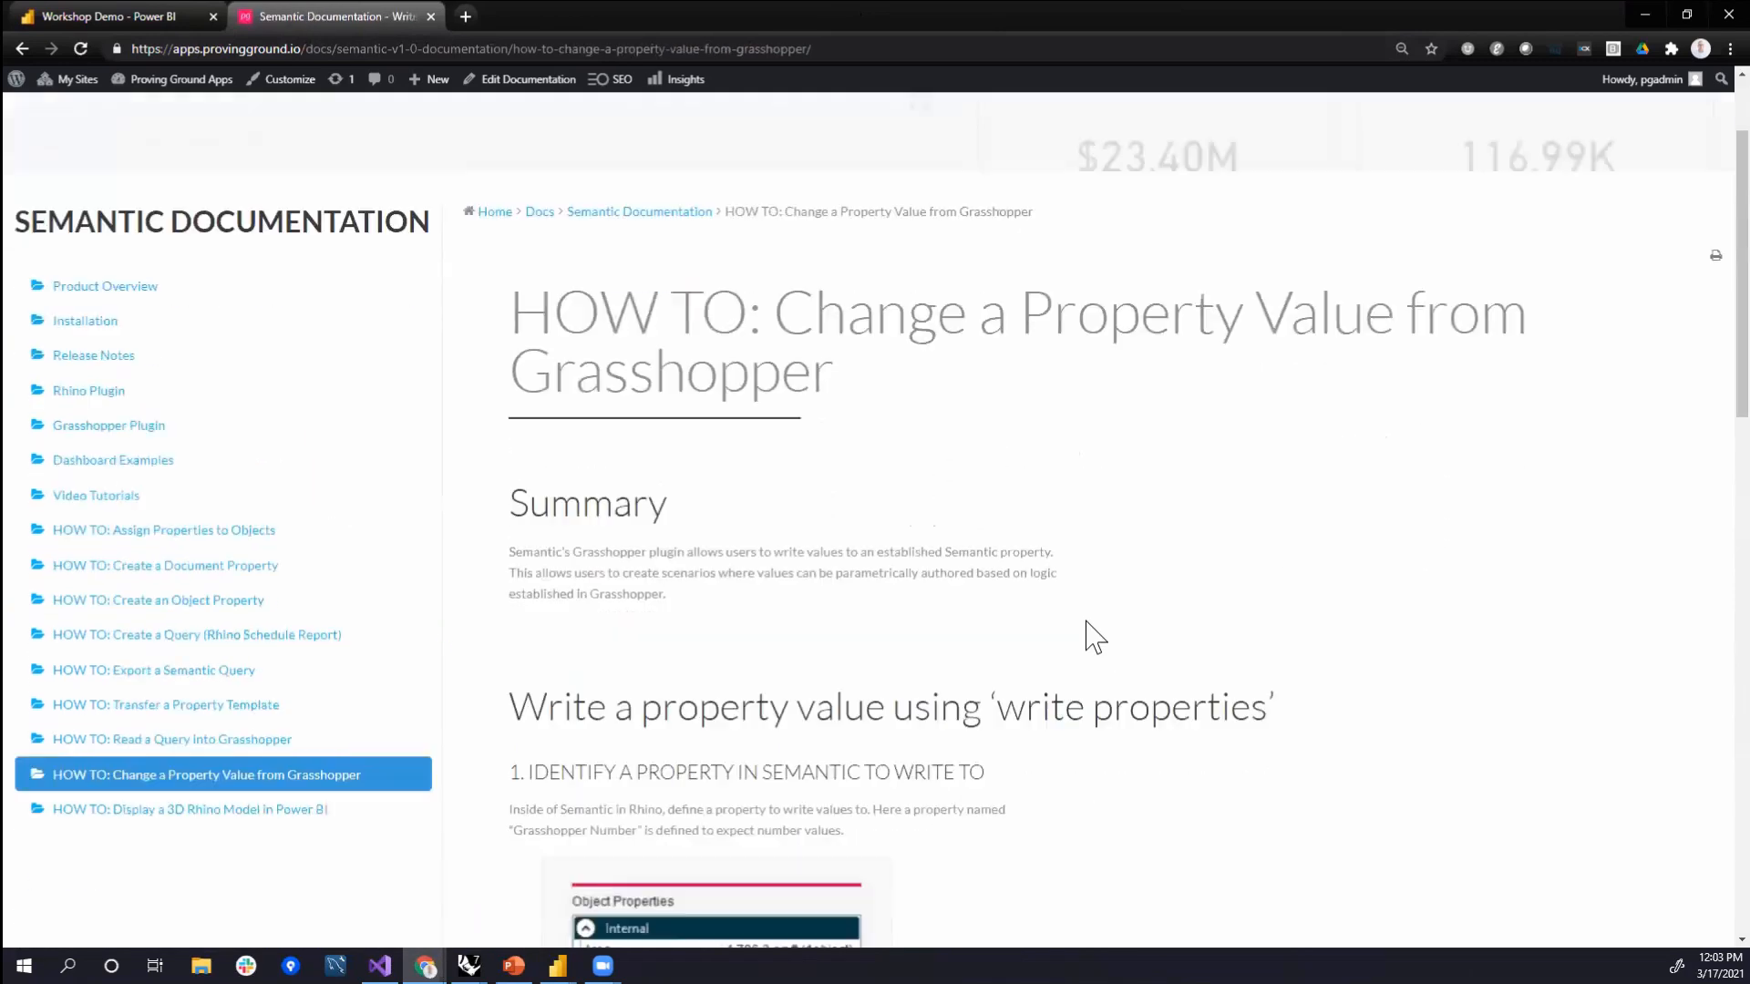
{"action": "scroll", "coordinate": [1094, 636], "scroll_direction": "down", "scroll_amount": 2}
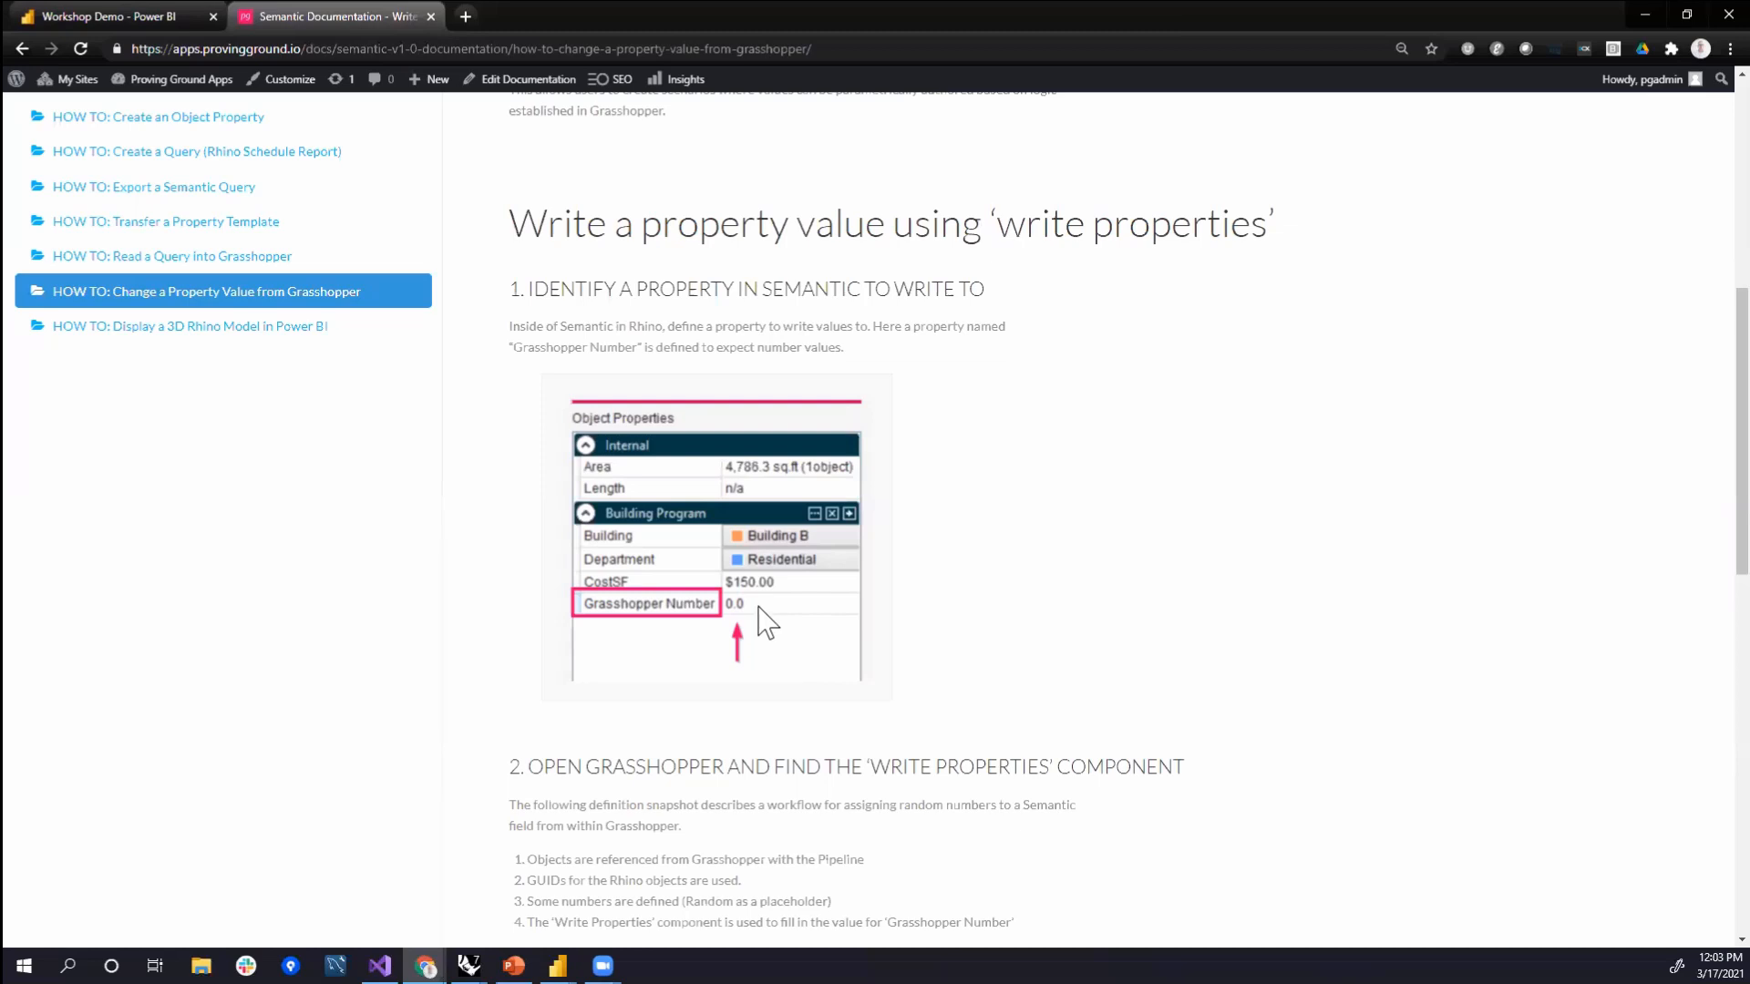
{"action": "scroll", "coordinate": [760, 609], "scroll_direction": "down", "scroll_amount": 4}
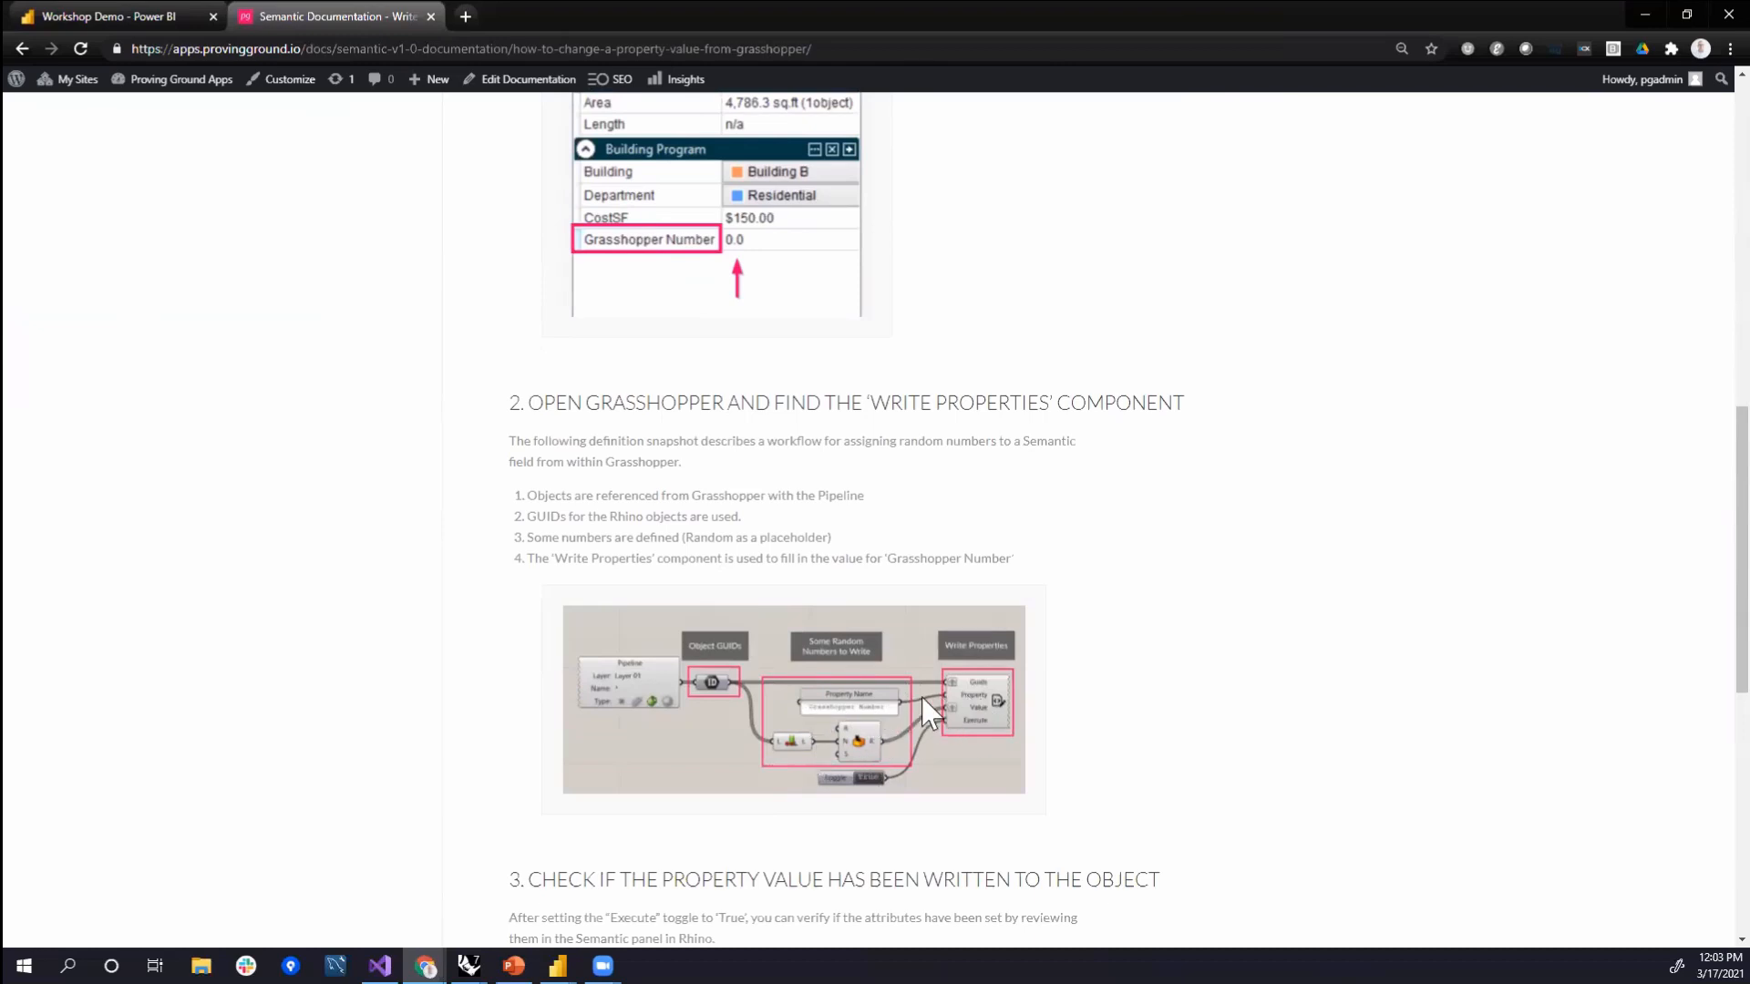
{"action": "scroll", "coordinate": [929, 720], "scroll_direction": "down", "scroll_amount": 6}
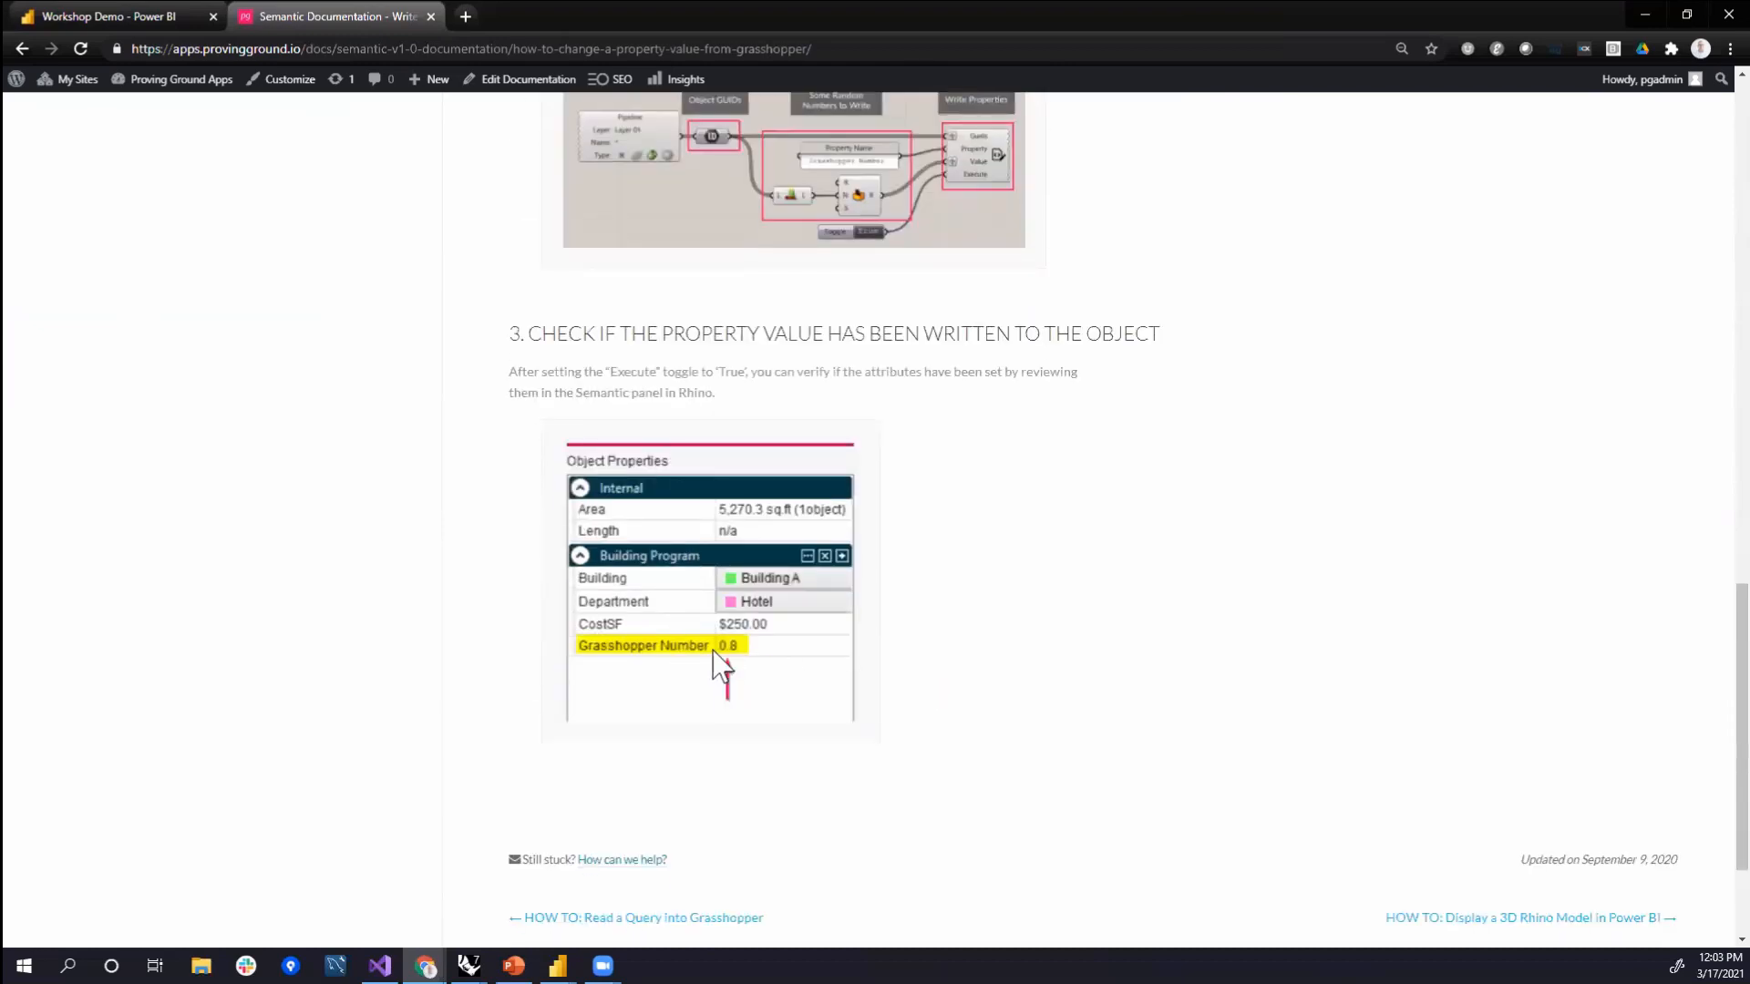
{"action": "scroll", "coordinate": [988, 665], "scroll_direction": "up", "scroll_amount": 8}
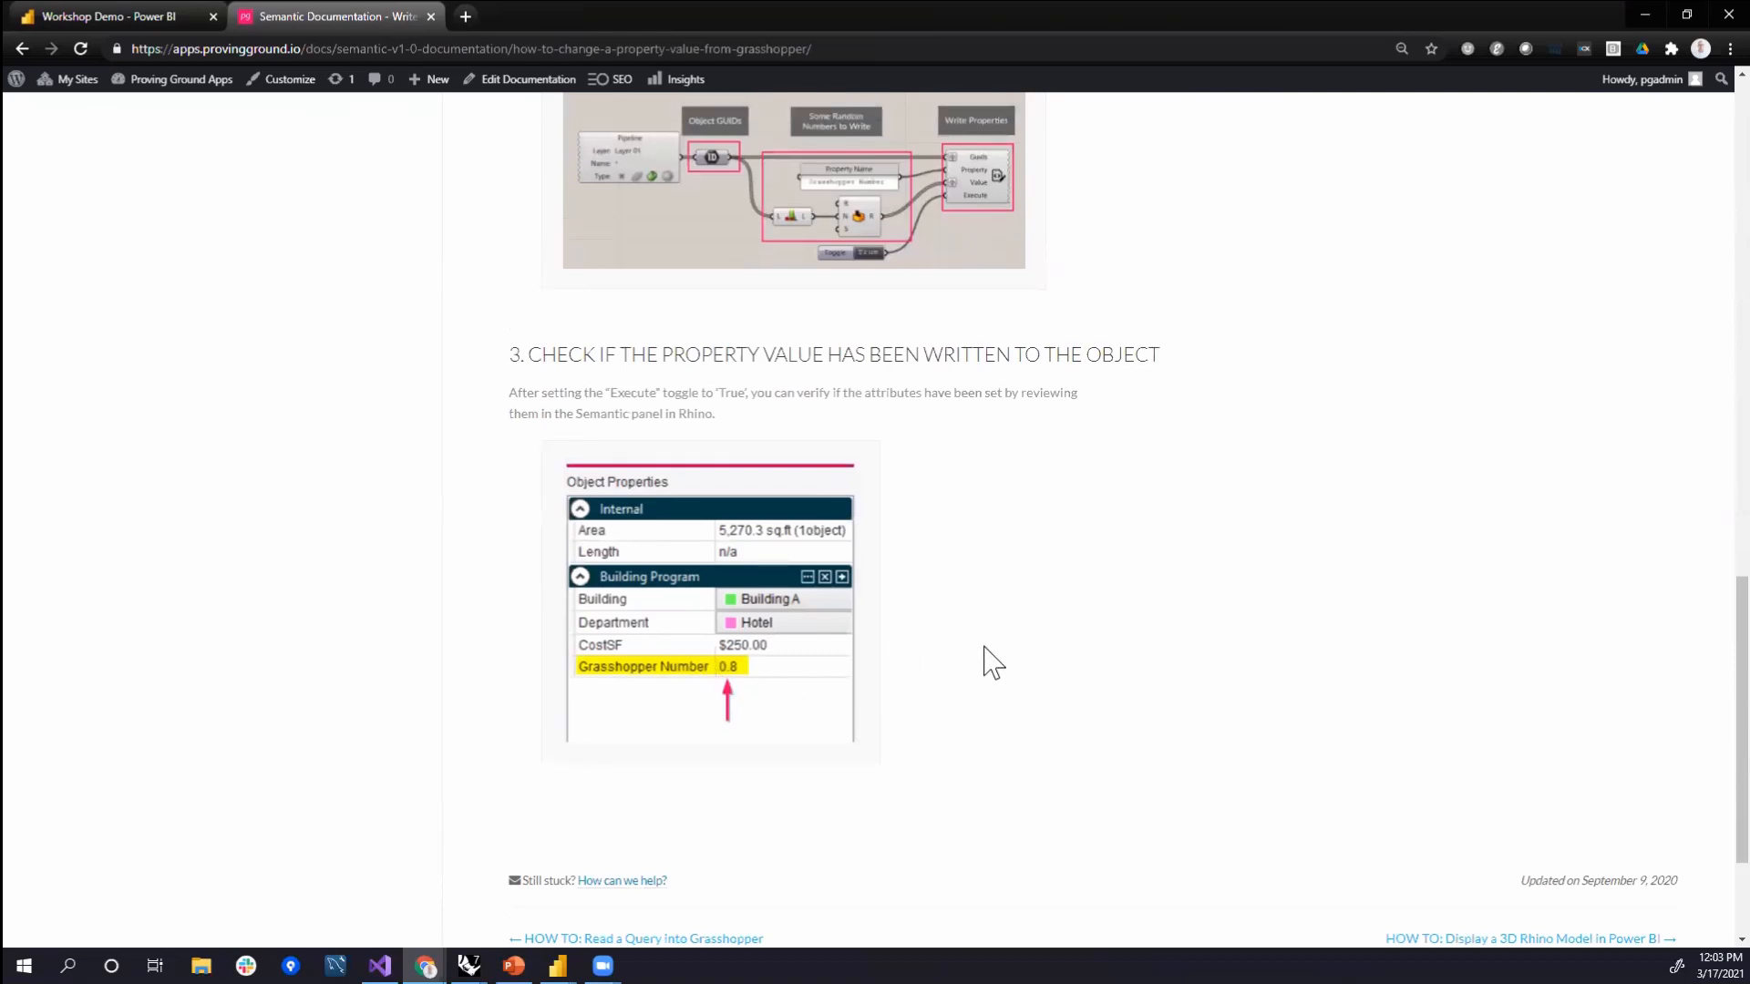
{"action": "scroll", "coordinate": [1002, 665], "scroll_direction": "up", "scroll_amount": 3}
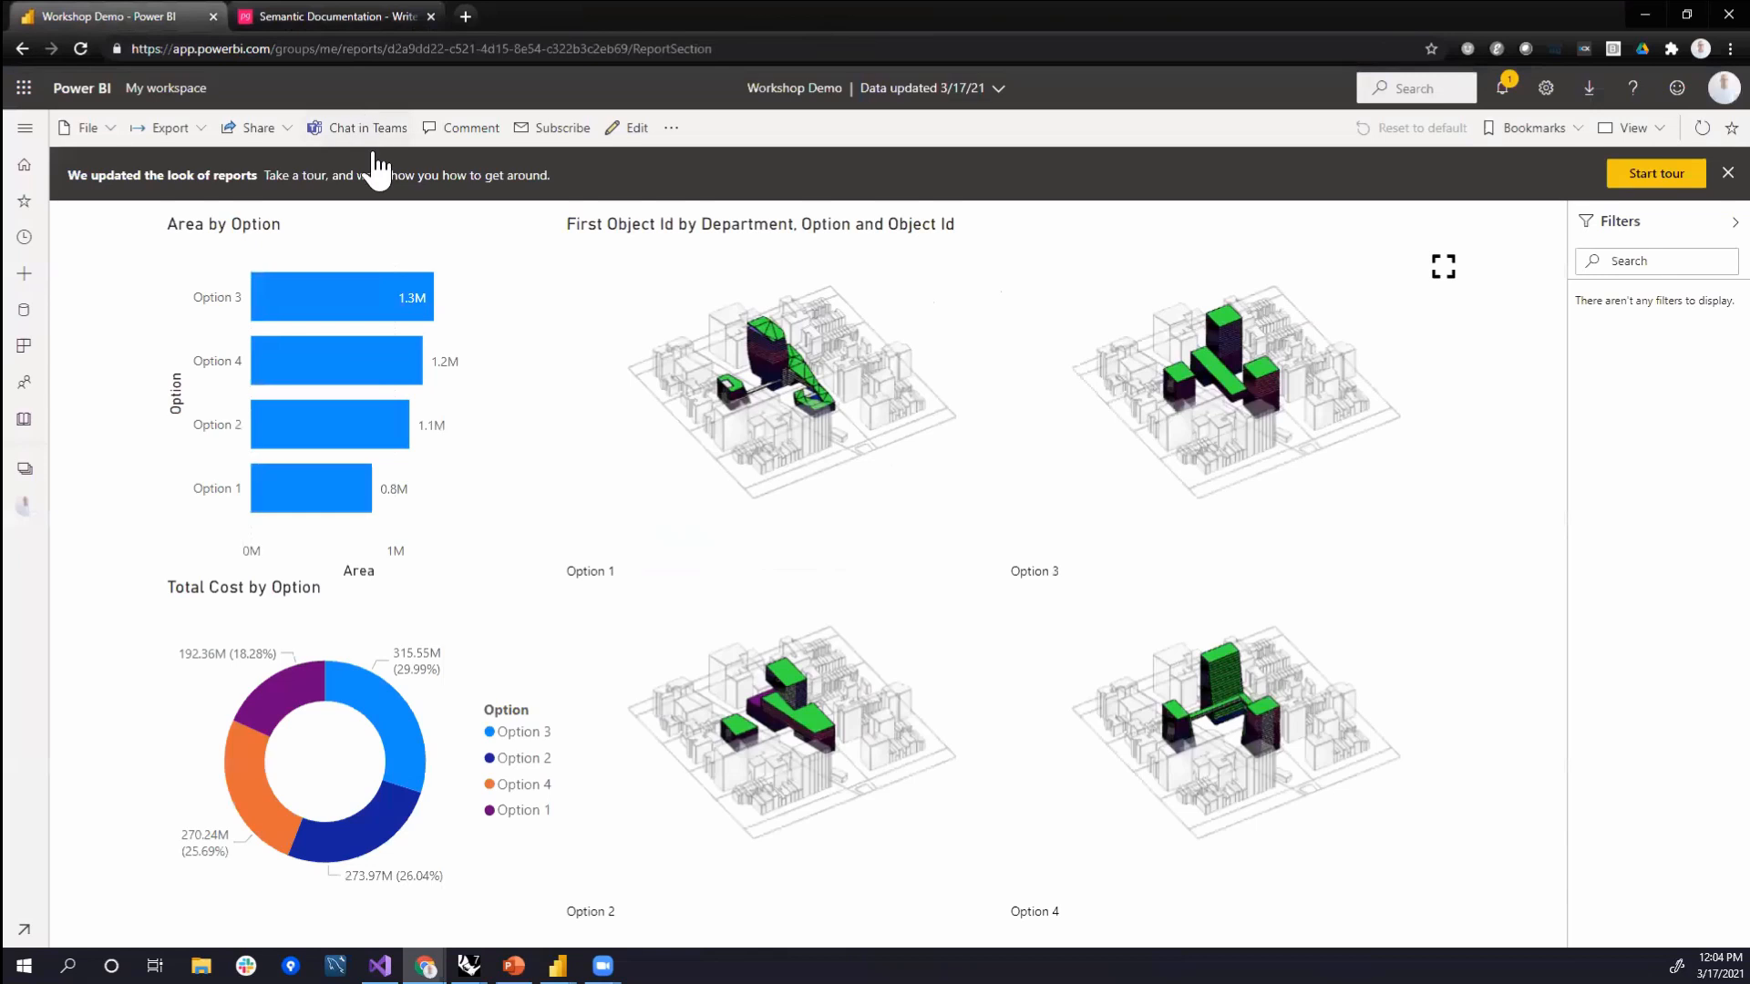
- Inspect the design options in the online Workshop Demo report and publish the report to the web with a public embed link
{"action": "mouse_move", "coordinate": [768, 439]}
{"action": "left_mouse_down"}
{"action": "mouse_move", "coordinate": [774, 456]}
{"action": "mouse_move", "coordinate": [798, 447]}
{"action": "mouse_move", "coordinate": [767, 443]}
{"action": "left_mouse_up"}
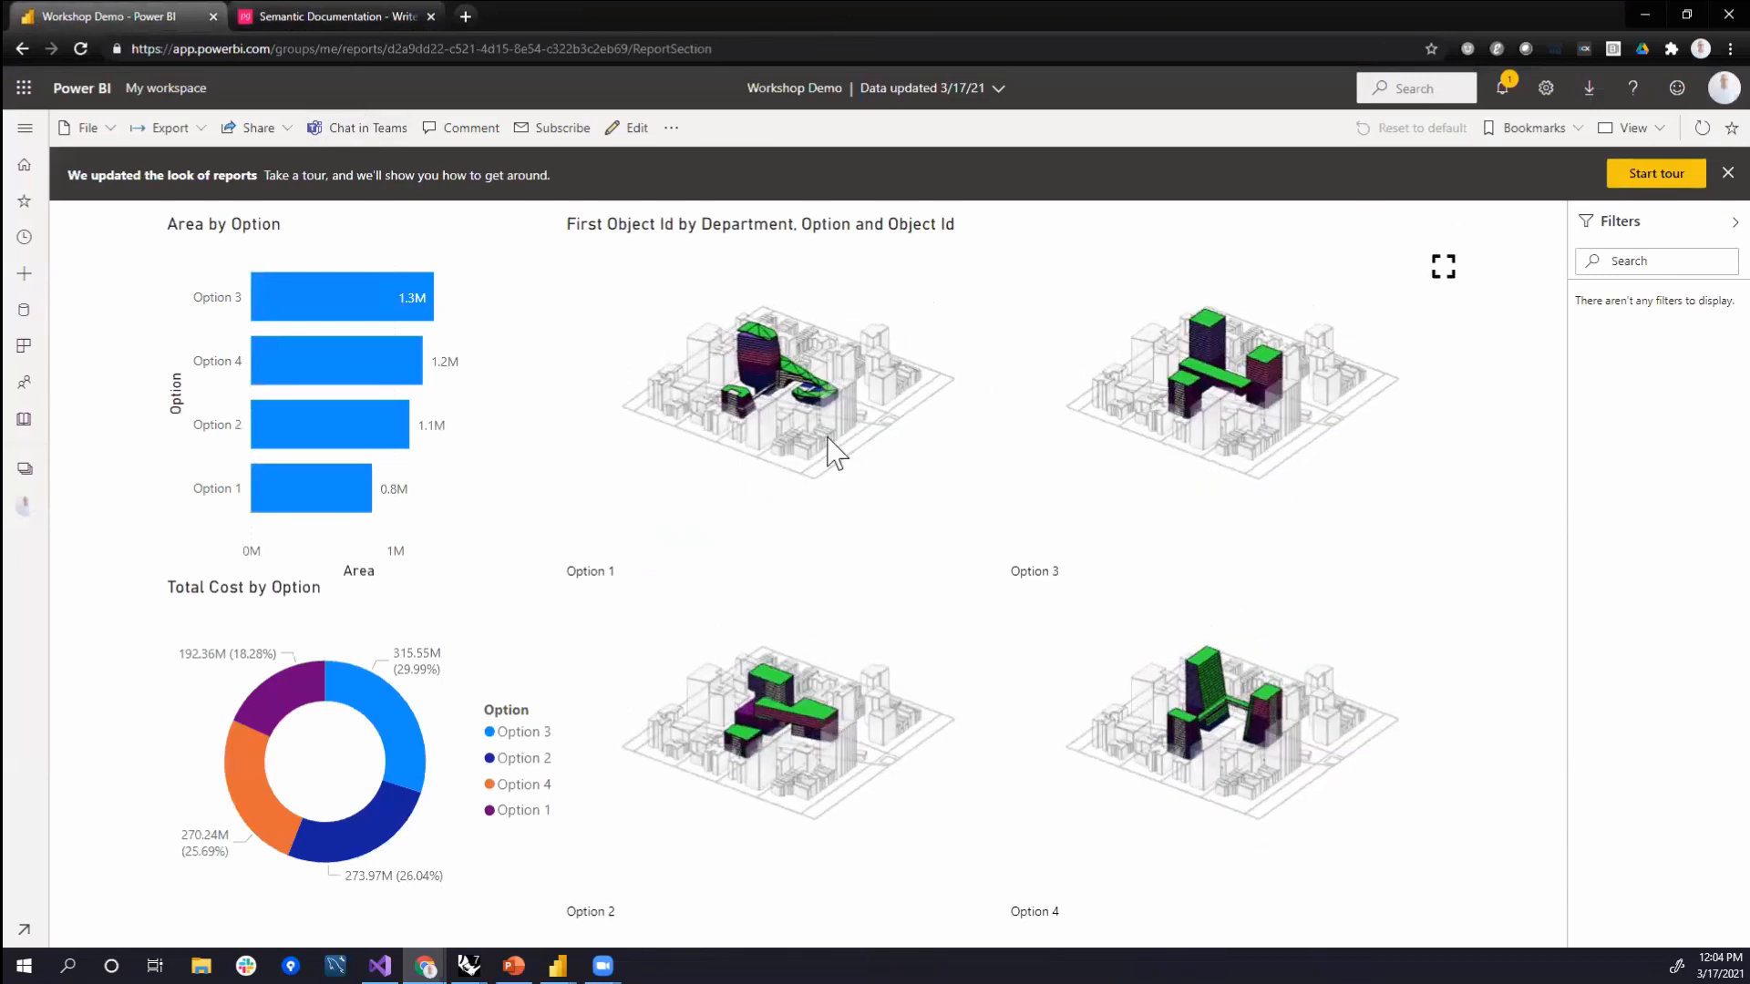
{"action": "scroll", "coordinate": [809, 439], "scroll_direction": "up", "scroll_amount": 5}
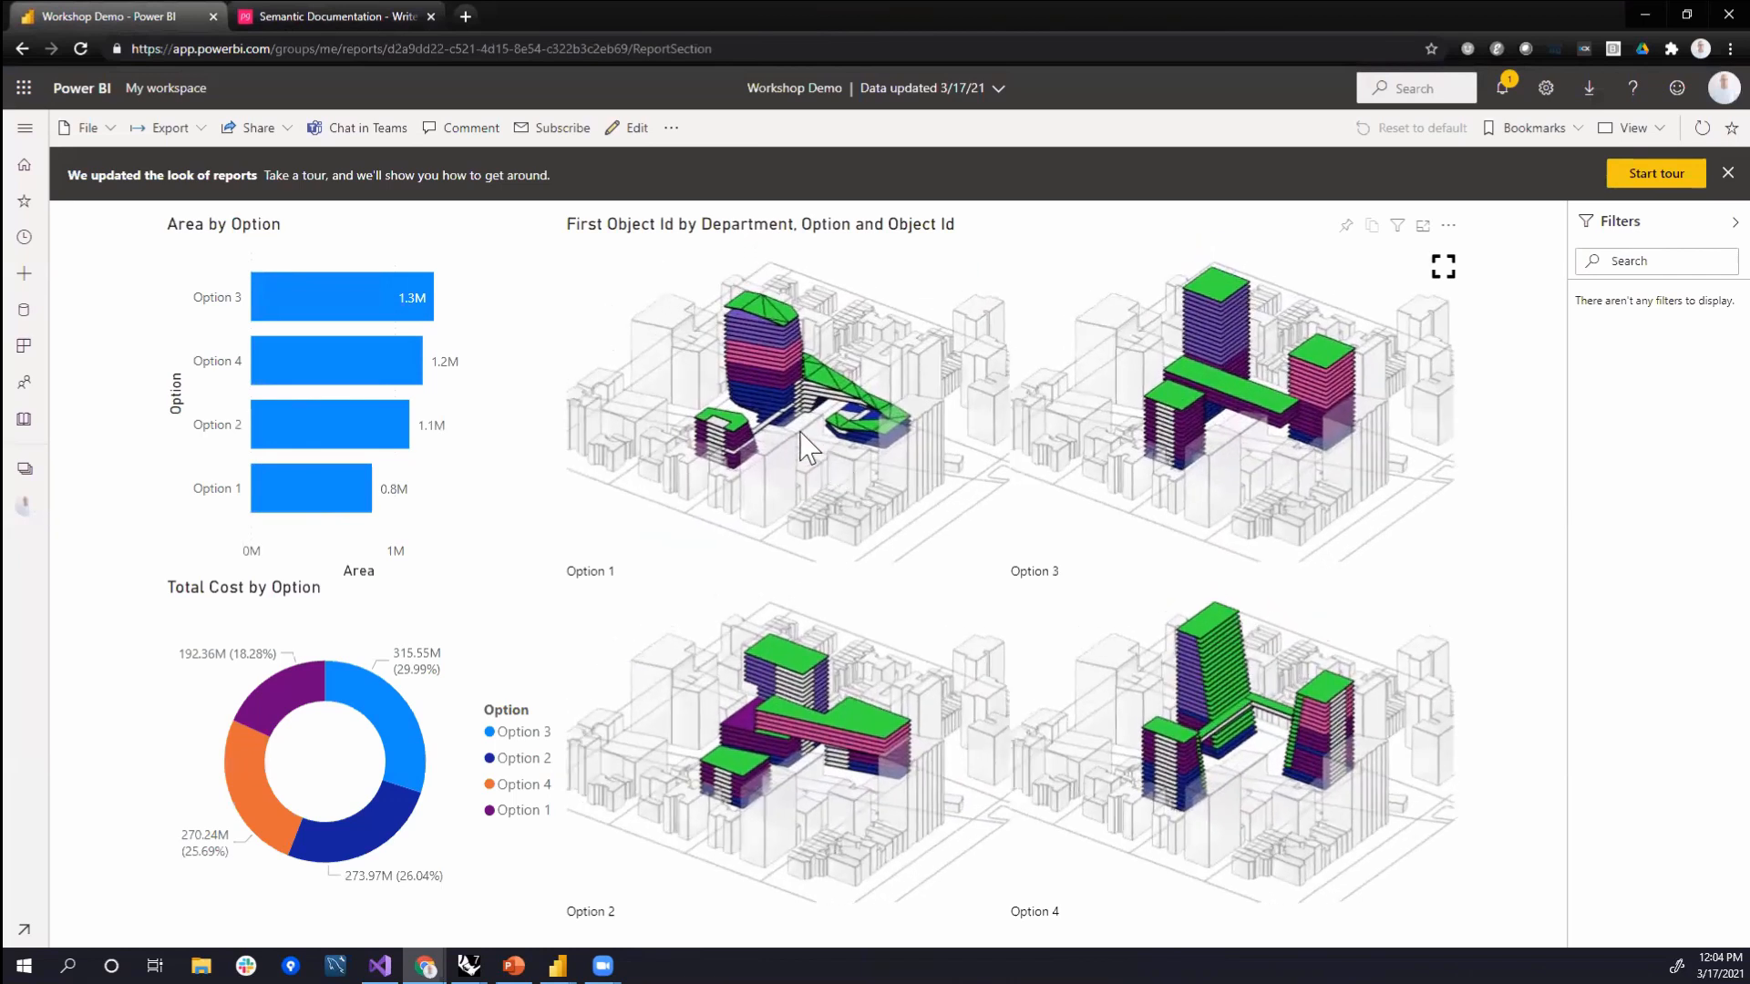
{"action": "left_click", "coordinate": [802, 447]}
{"action": "left_click_drag", "start_coordinate": [800, 441], "coordinate": [742, 417]}
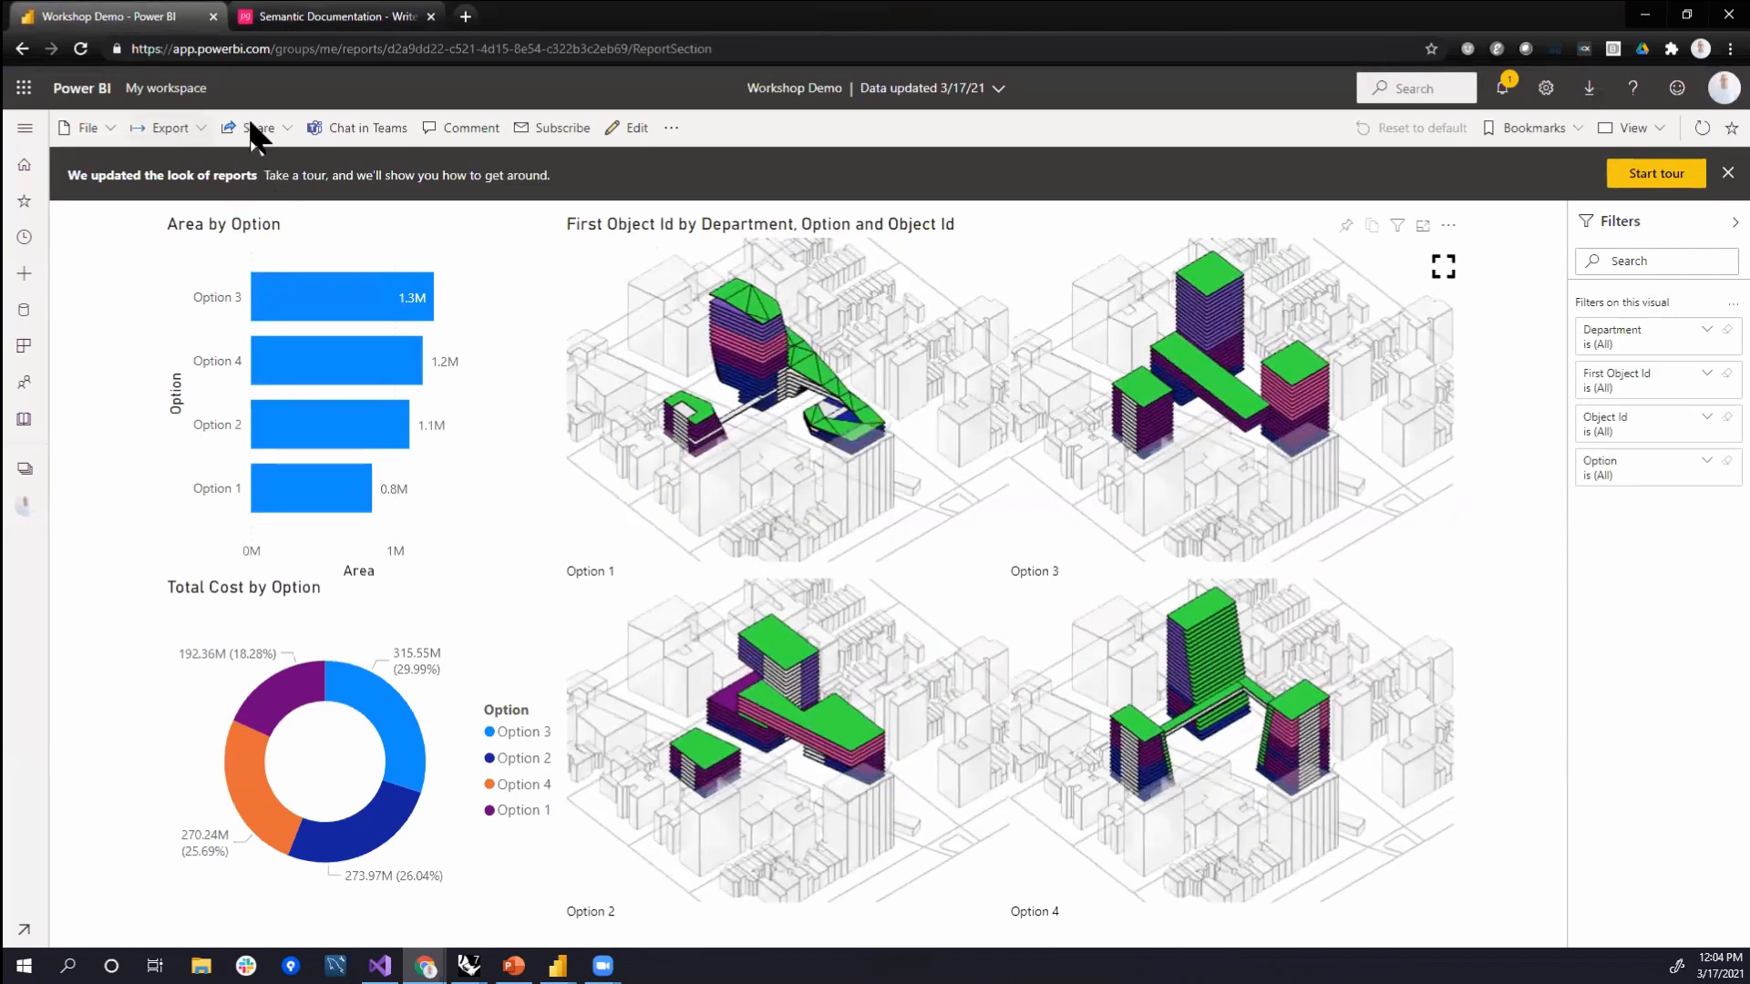
{"action": "left_click", "coordinate": [253, 129]}
{"action": "mouse_move", "coordinate": [297, 211]}
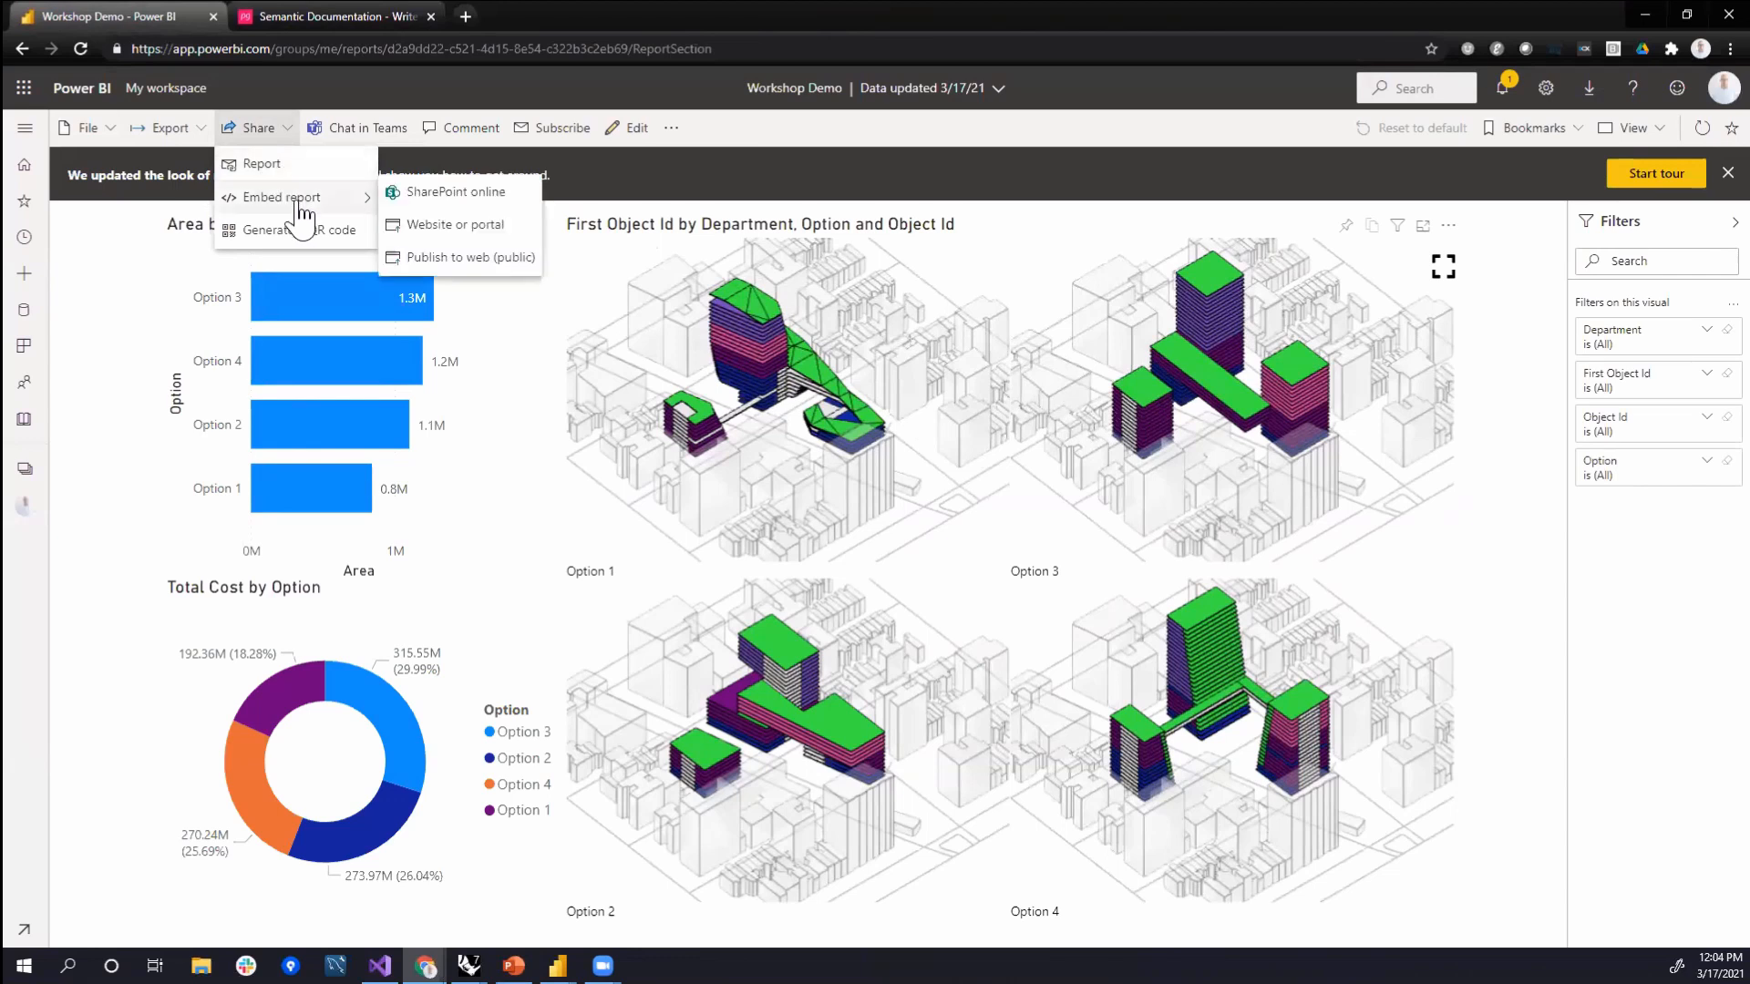
{"action": "left_click", "coordinate": [479, 262]}
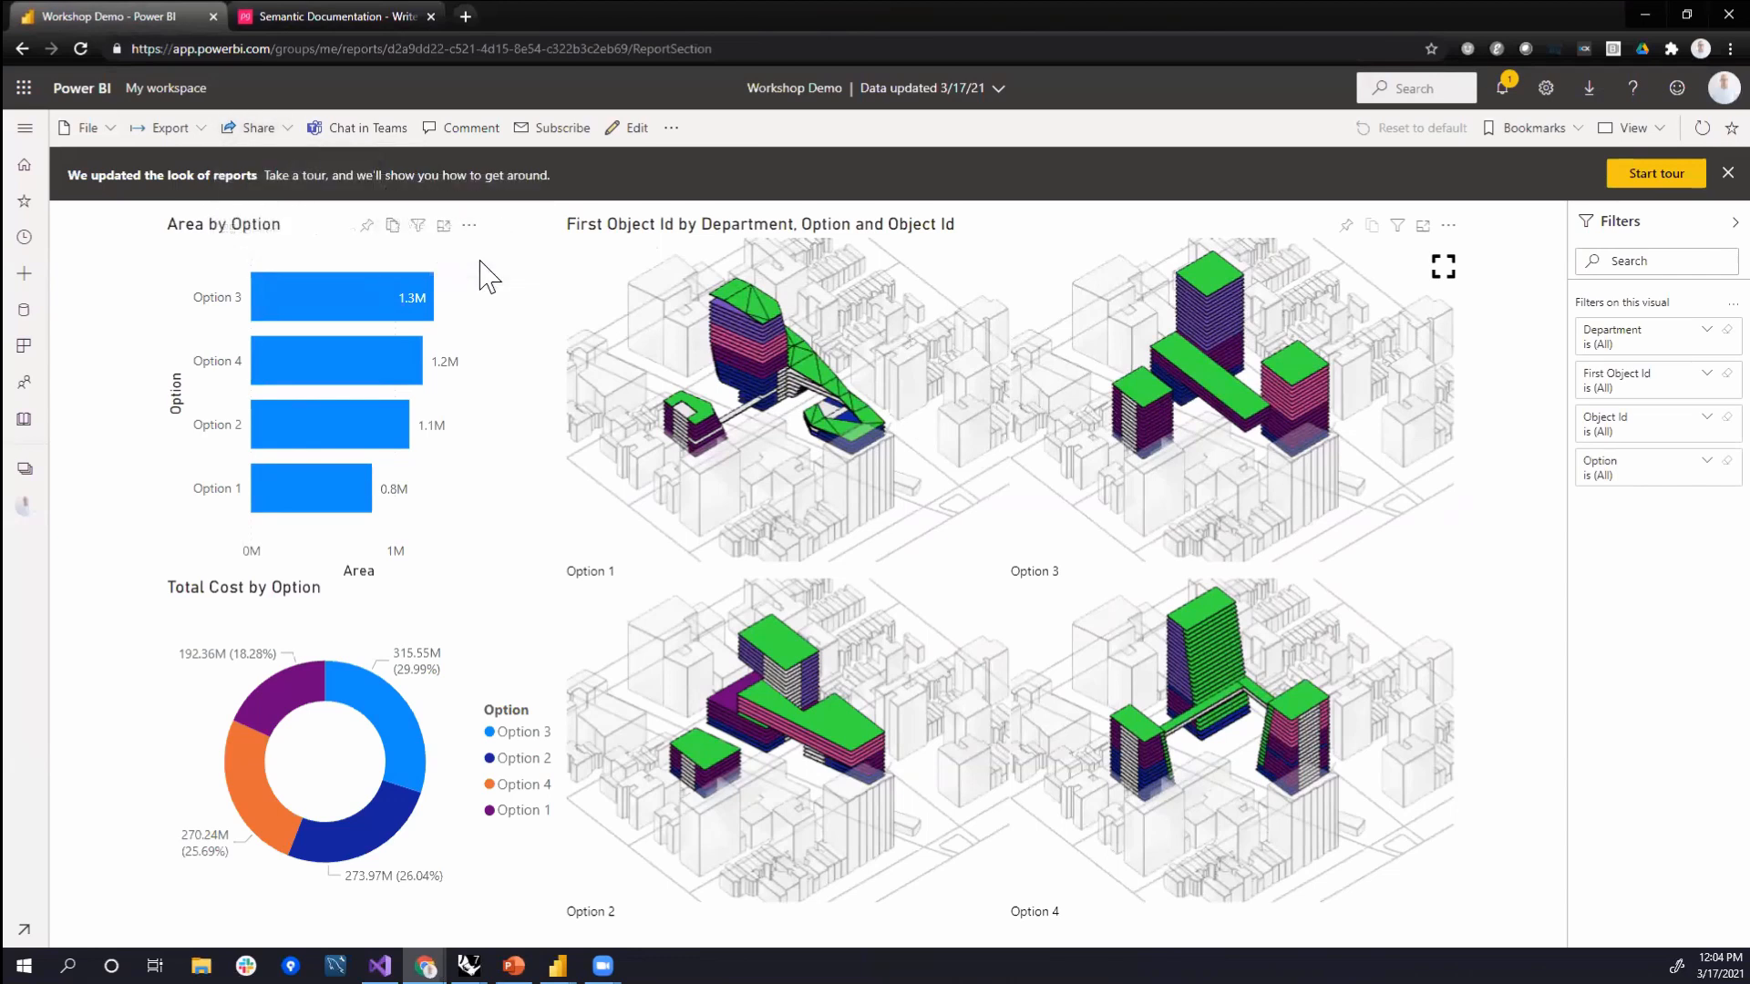
{"action": "left_click", "coordinate": [1013, 645]}
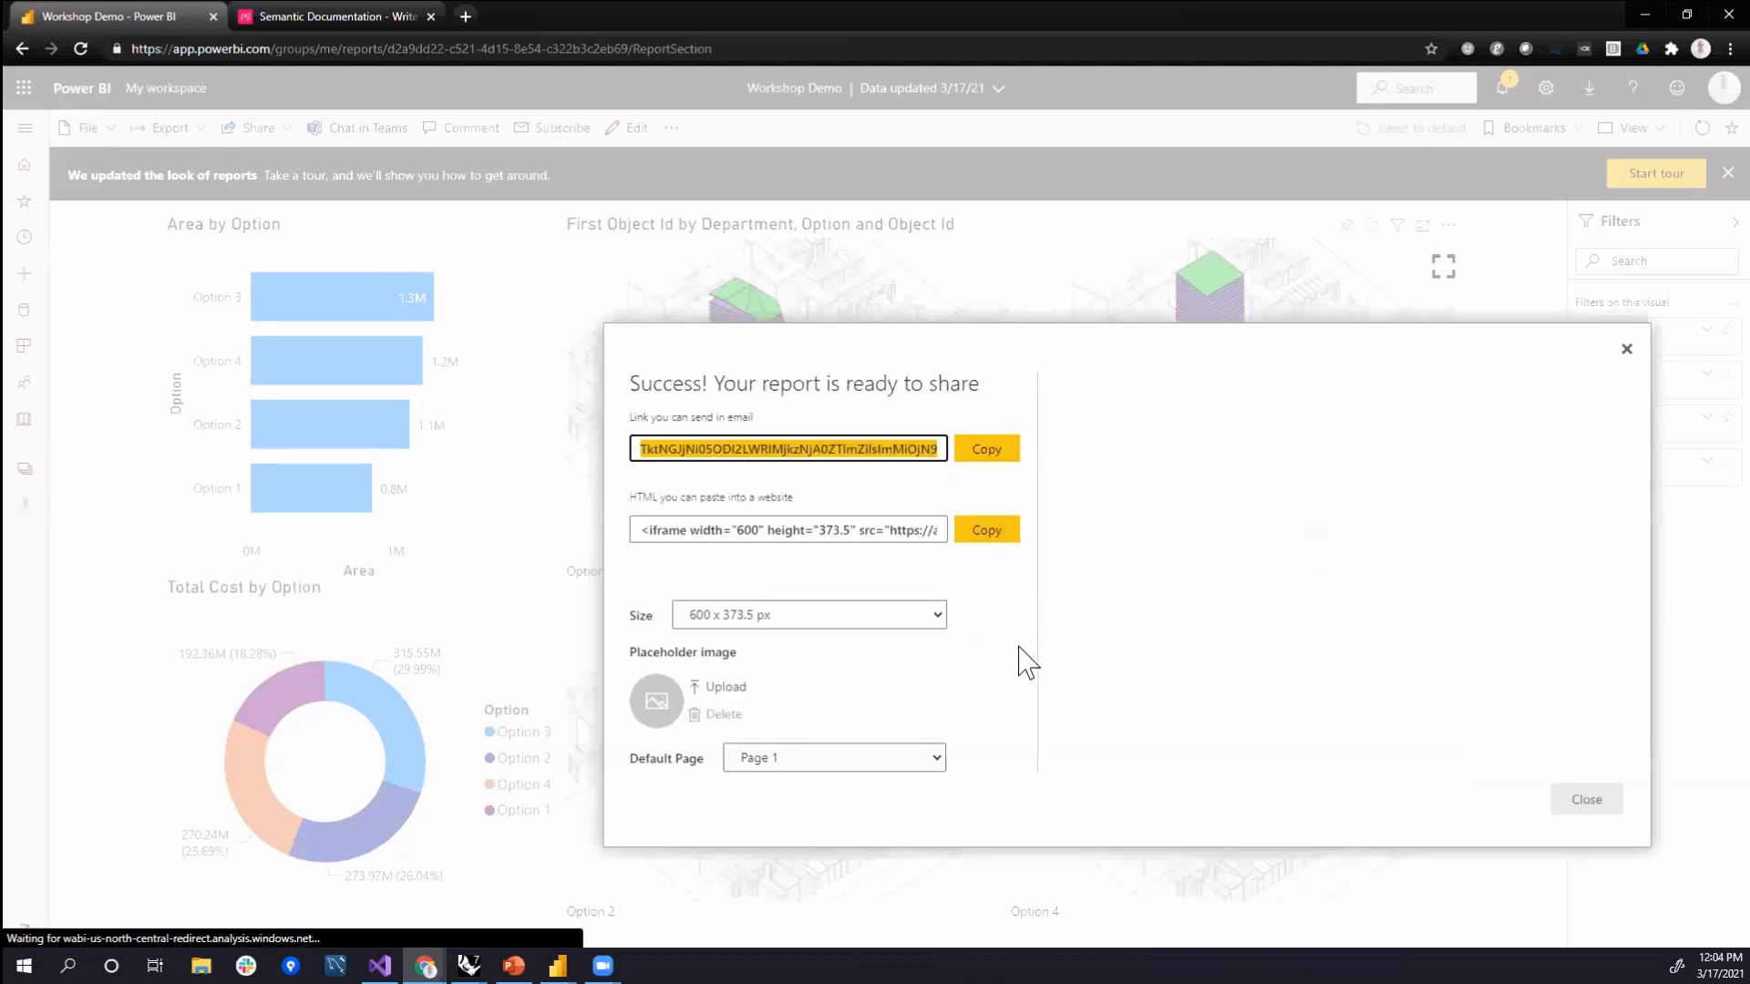
- Open the report's public embed link in a new browser tab and examine the 3D design options up close
{"action": "left_click", "coordinate": [465, 16]}
{"action": "type", "text": "https://app.powerbi.com/view?r=eyJrIjoiYjlkMGJlZmMtM2YzYy00NWFiLTgyNDAtMDFiNDgyMTEzNDAxIiwidCI6ImNjZTA4M2Q1LWQ3NTktNGJjNi05ODI2LWRlMjkzNjA0ZTlmZiIsImMiOjN9"}
{"action": "key", "text": "Return"}
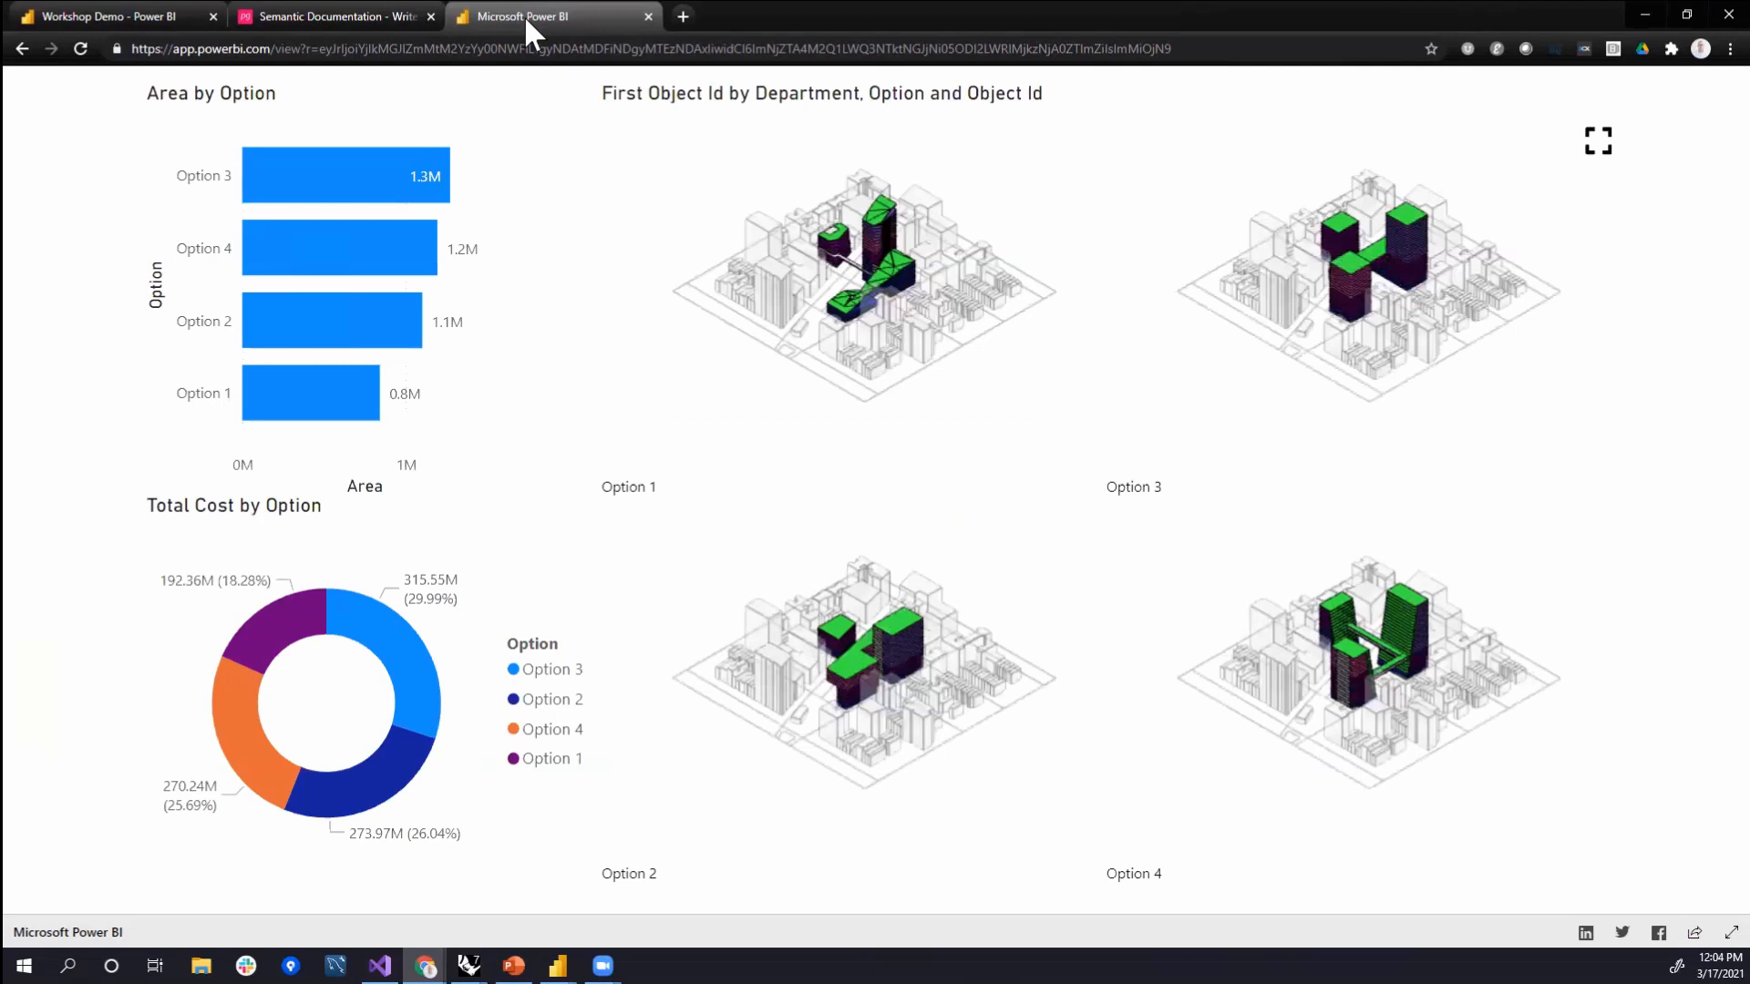
{"action": "left_click_drag", "start_coordinate": [782, 310], "coordinate": [855, 311]}
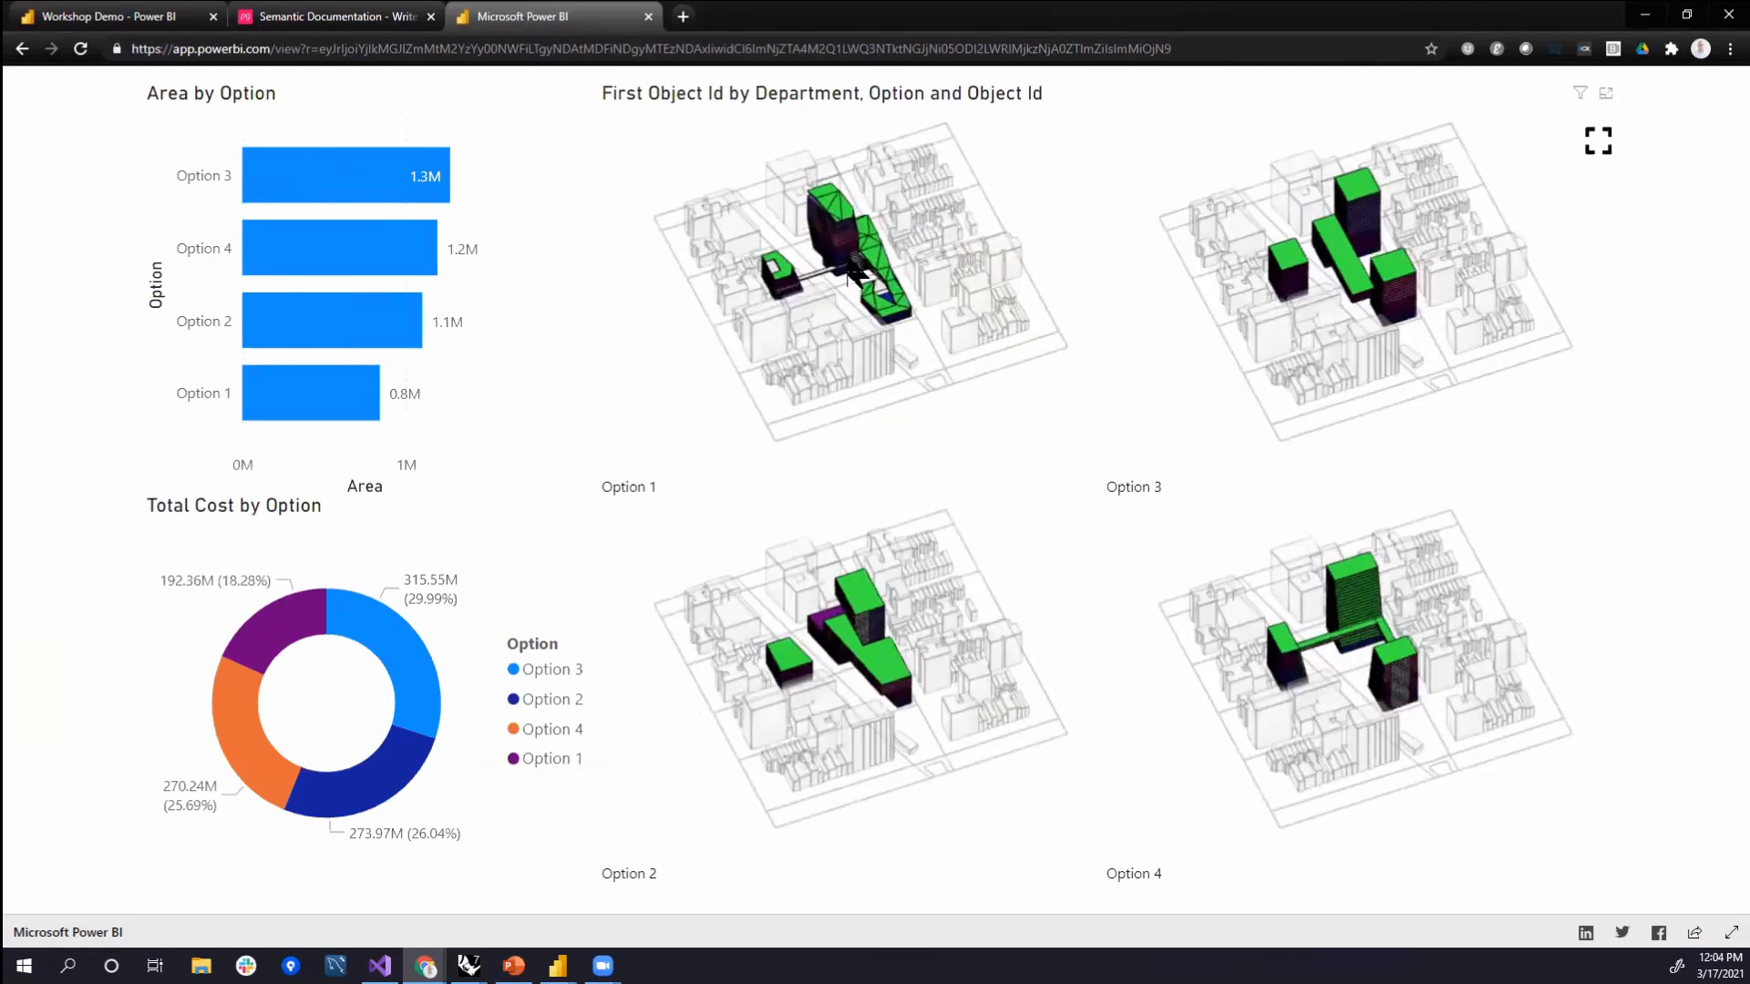
{"action": "scroll", "coordinate": [848, 333], "scroll_direction": "up", "scroll_amount": 5}
{"action": "scroll", "coordinate": [834, 341], "scroll_direction": "up", "scroll_amount": 5}
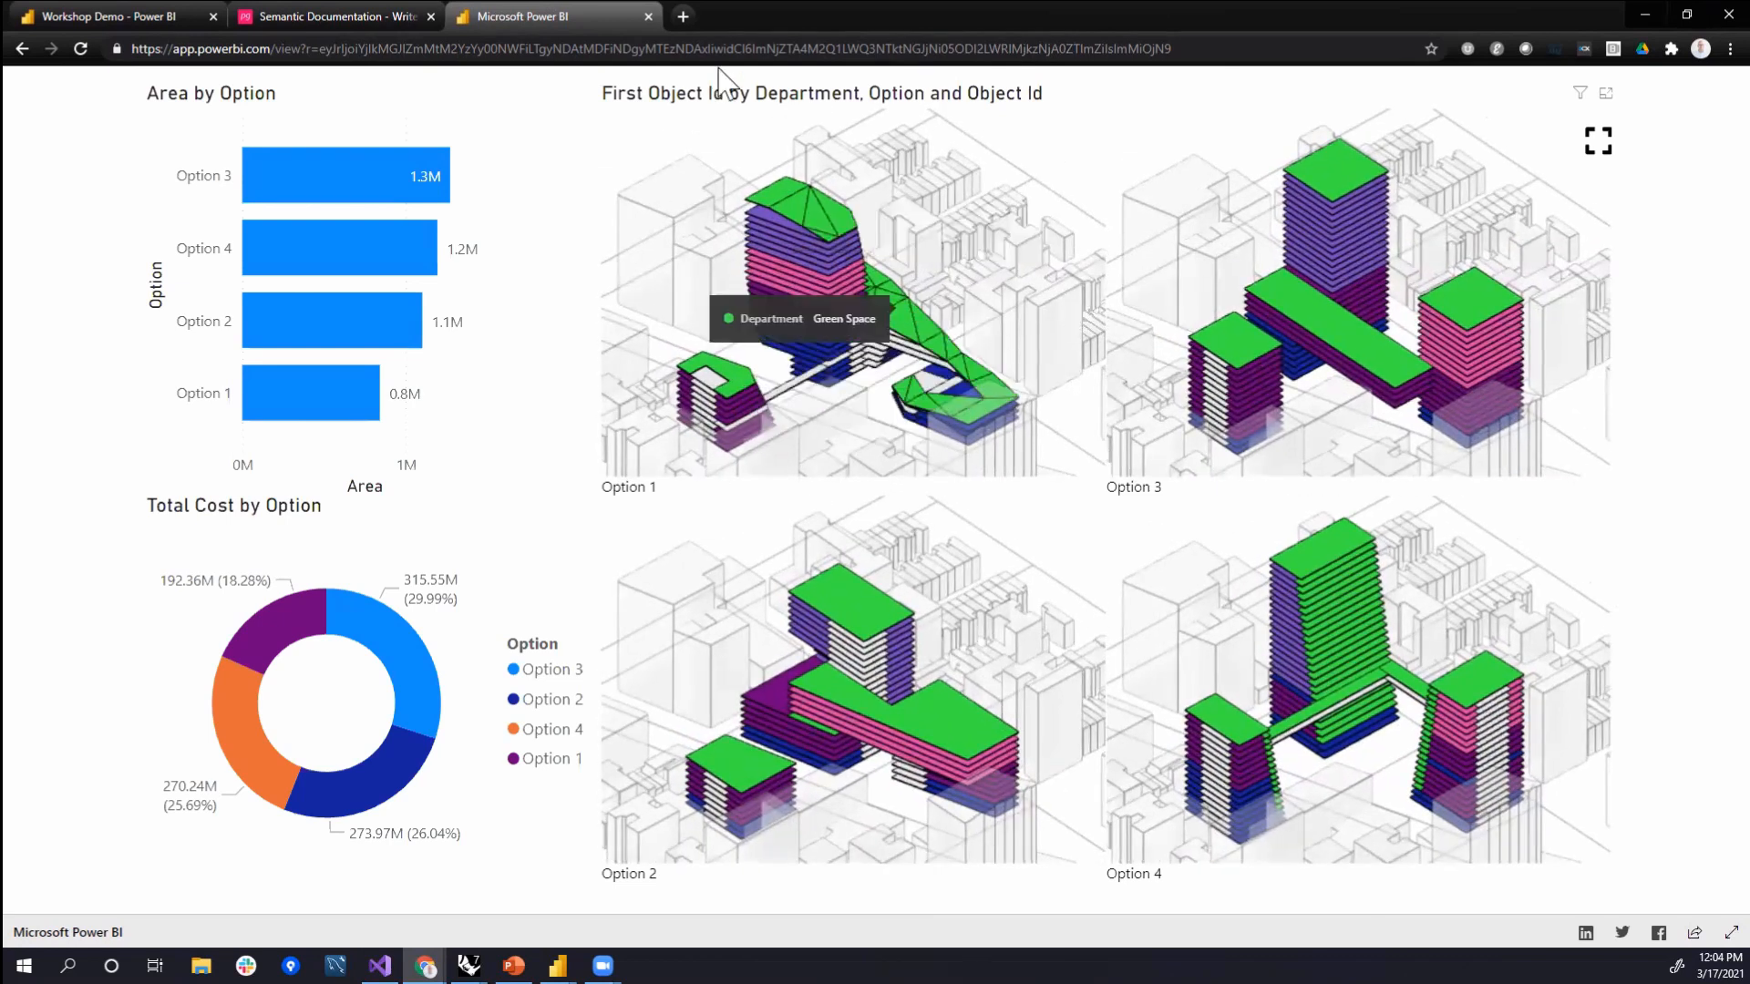
- Dismiss the publishing confirmation in Power BI Desktop and return to the published report in the browser
{"action": "left_click", "coordinate": [1645, 15]}
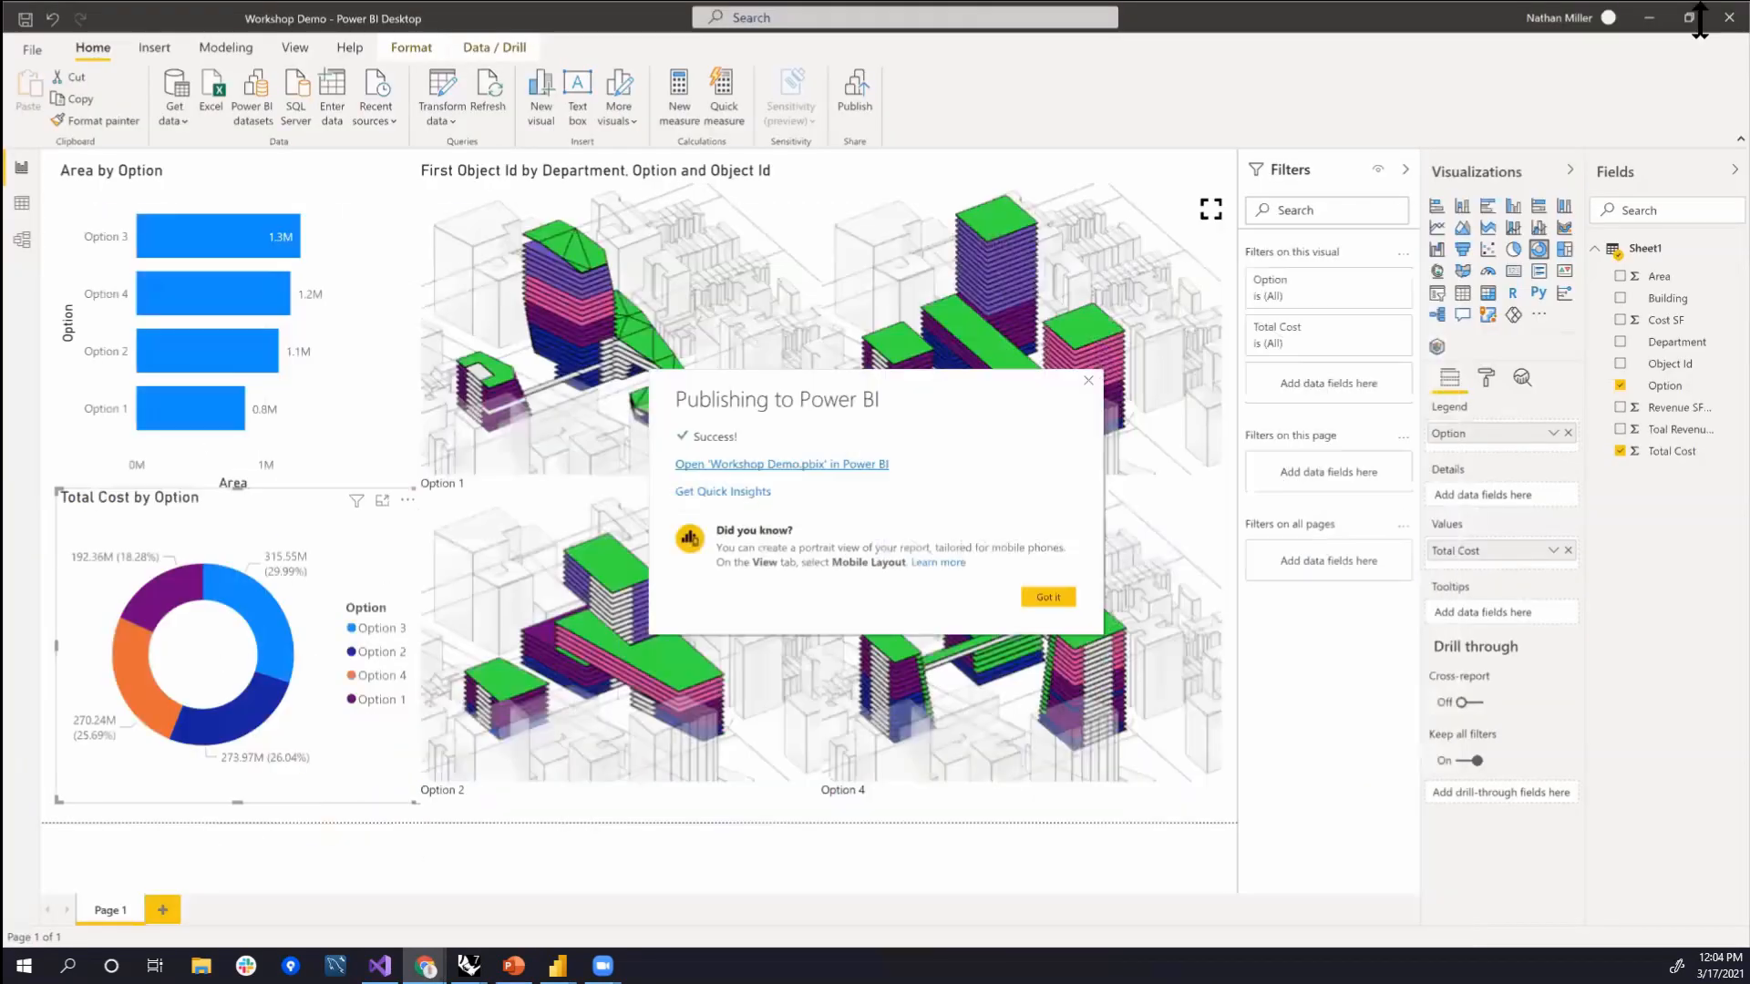
{"action": "left_click", "coordinate": [1048, 598]}
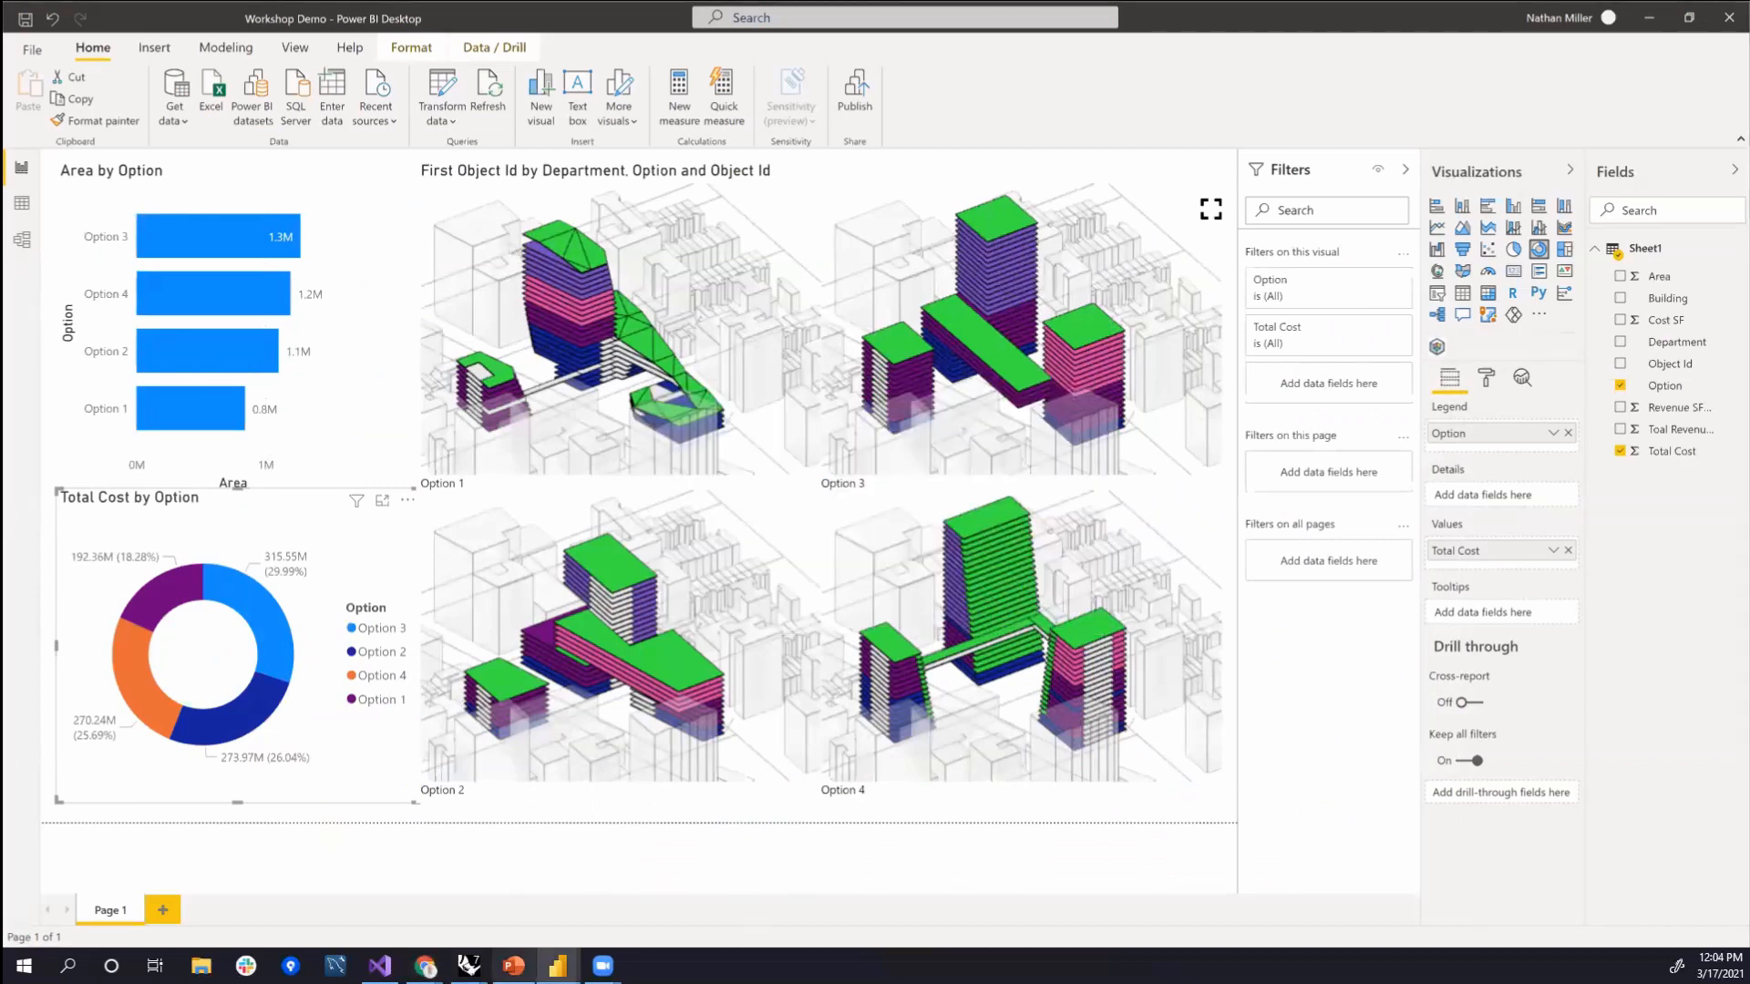
{"action": "left_click", "coordinate": [469, 966]}
{"action": "left_click", "coordinate": [347, 857]}
{"action": "left_click", "coordinate": [1640, 15]}
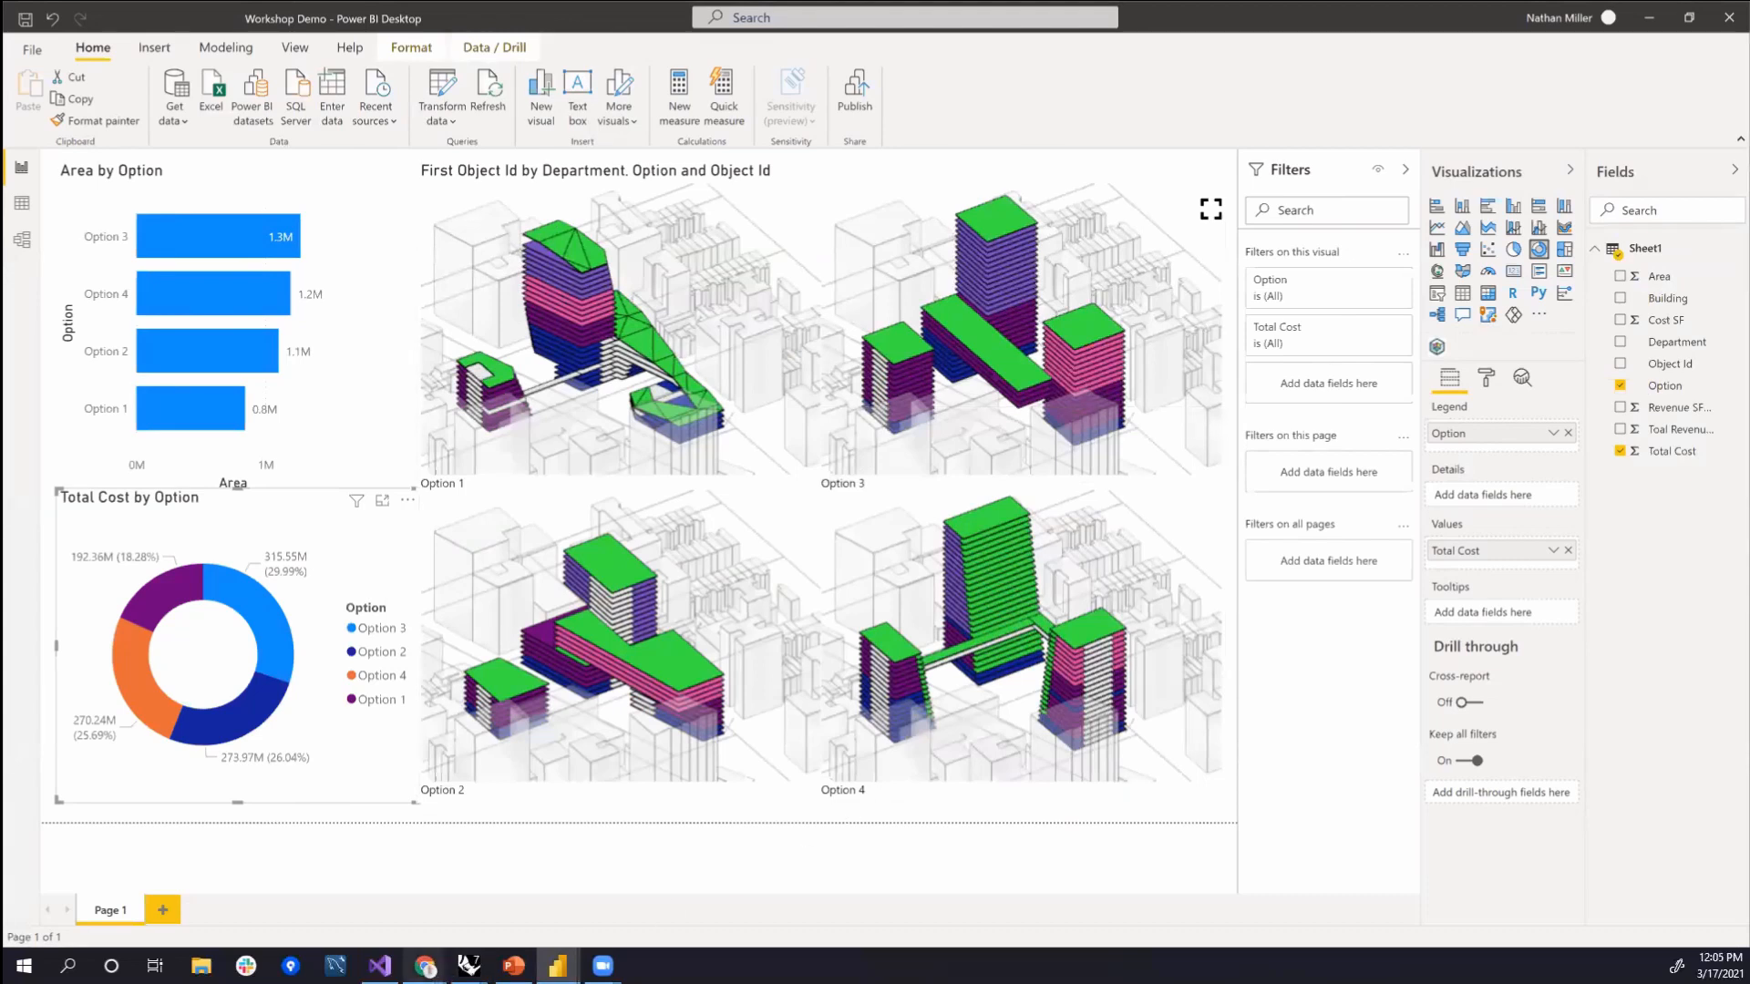
{"action": "mouse_move", "coordinate": [425, 966]}
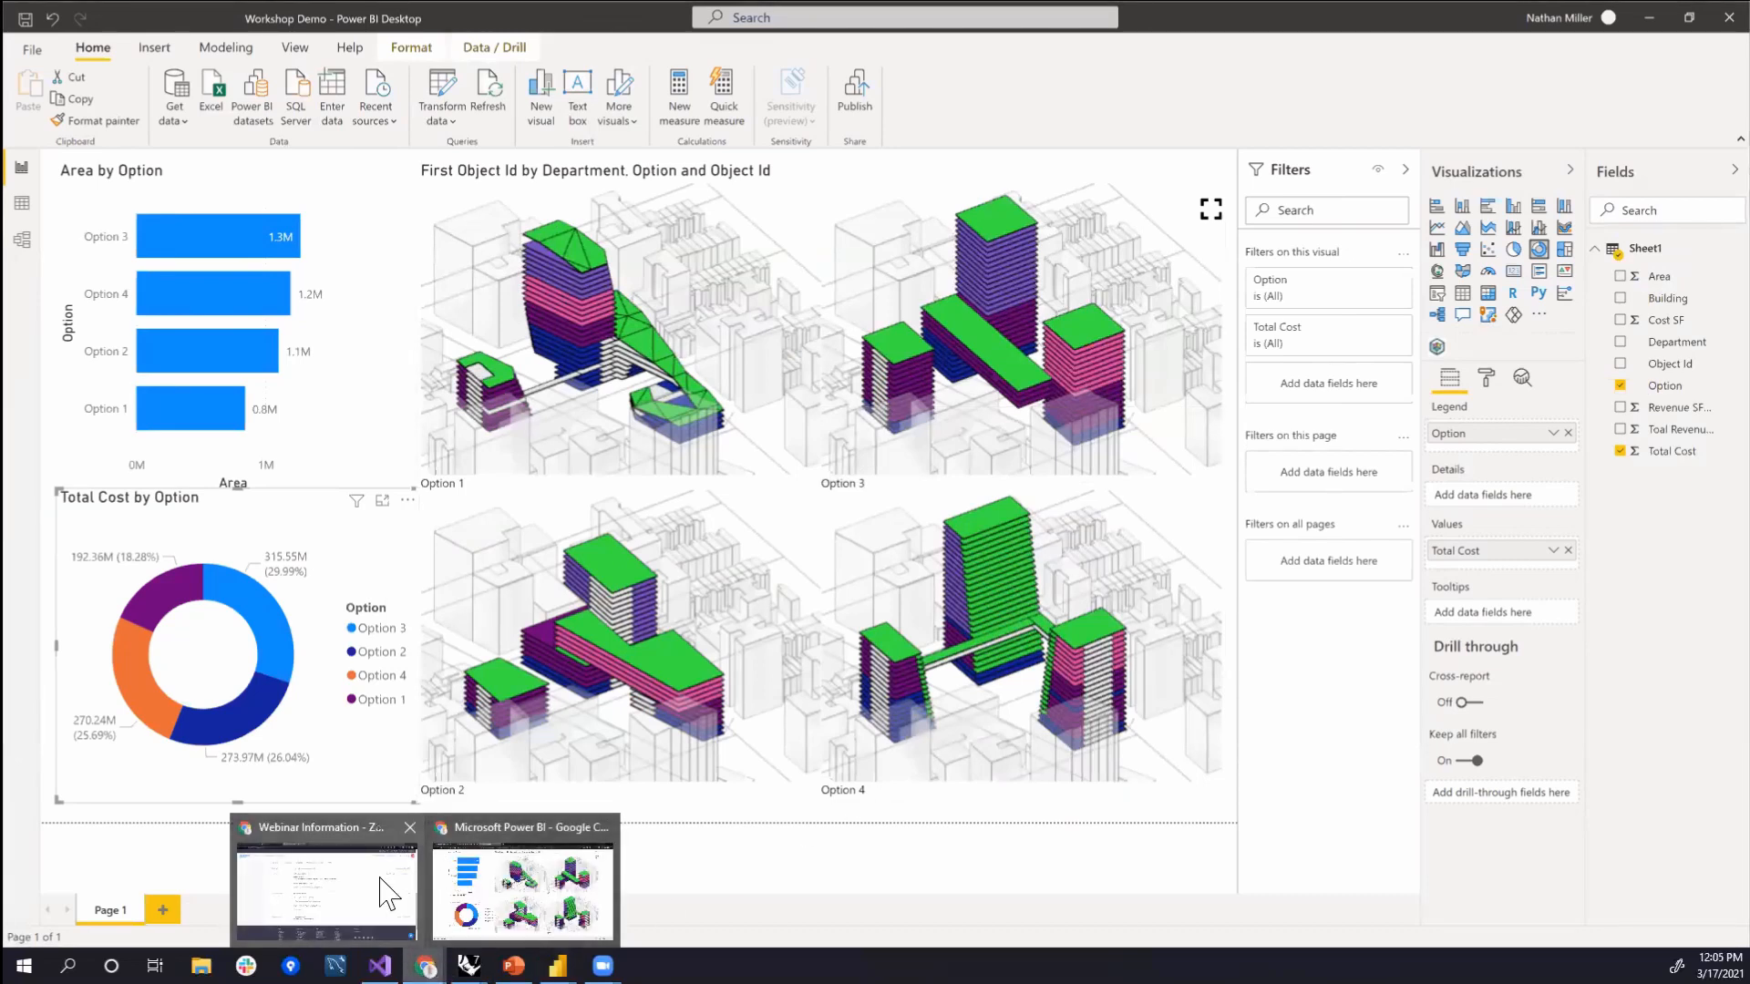
{"action": "left_click", "coordinate": [538, 902]}
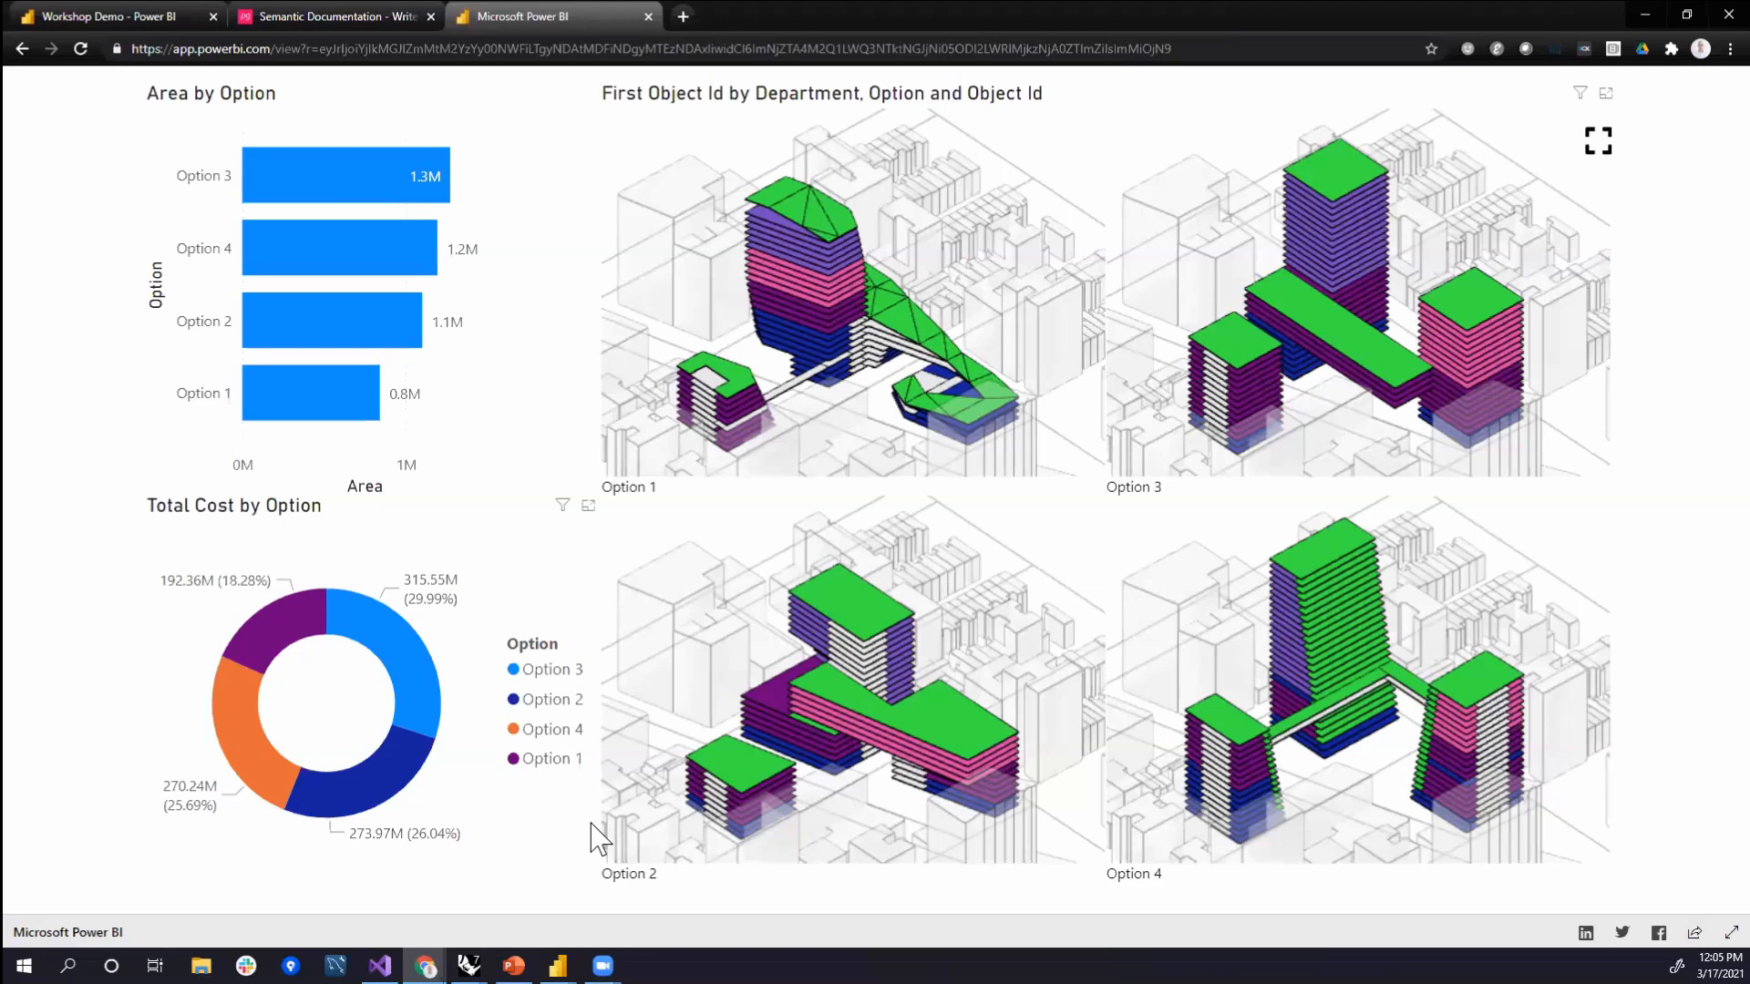
- Open the Dashboard Examples article in the Semantic Documentation and look through its sample reports
{"action": "left_click", "coordinate": [319, 15]}
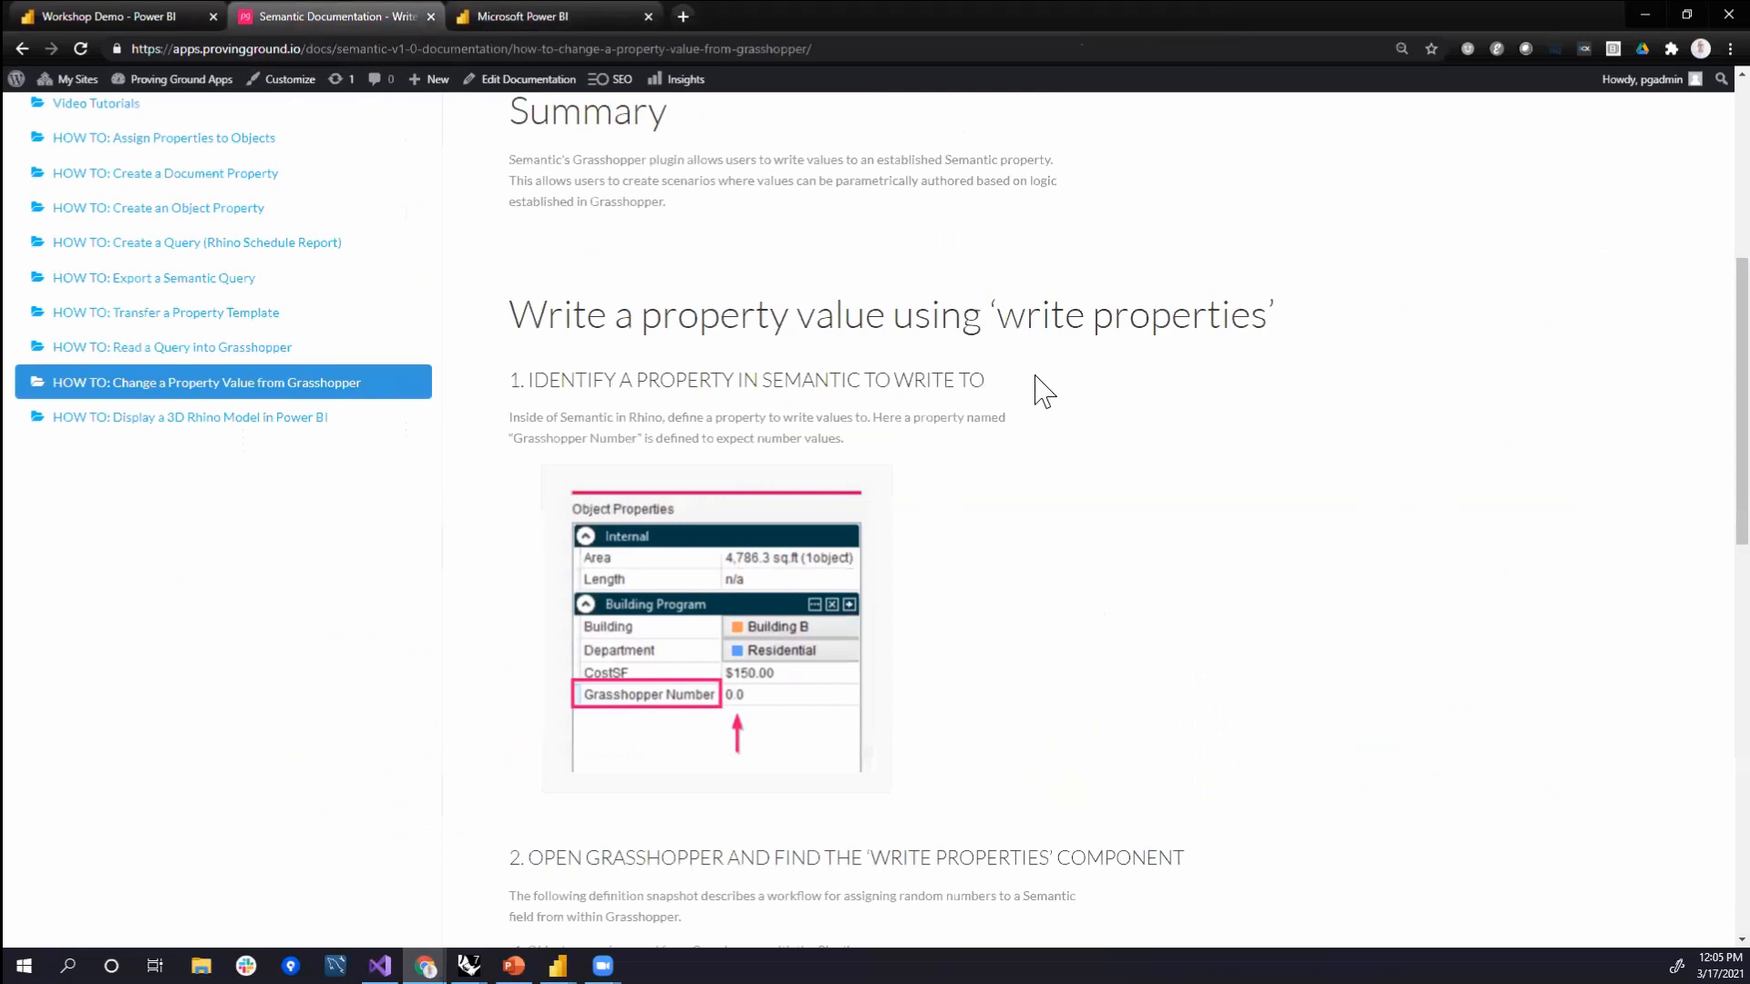
{"action": "scroll", "coordinate": [1037, 390], "scroll_direction": "up", "scroll_amount": 5}
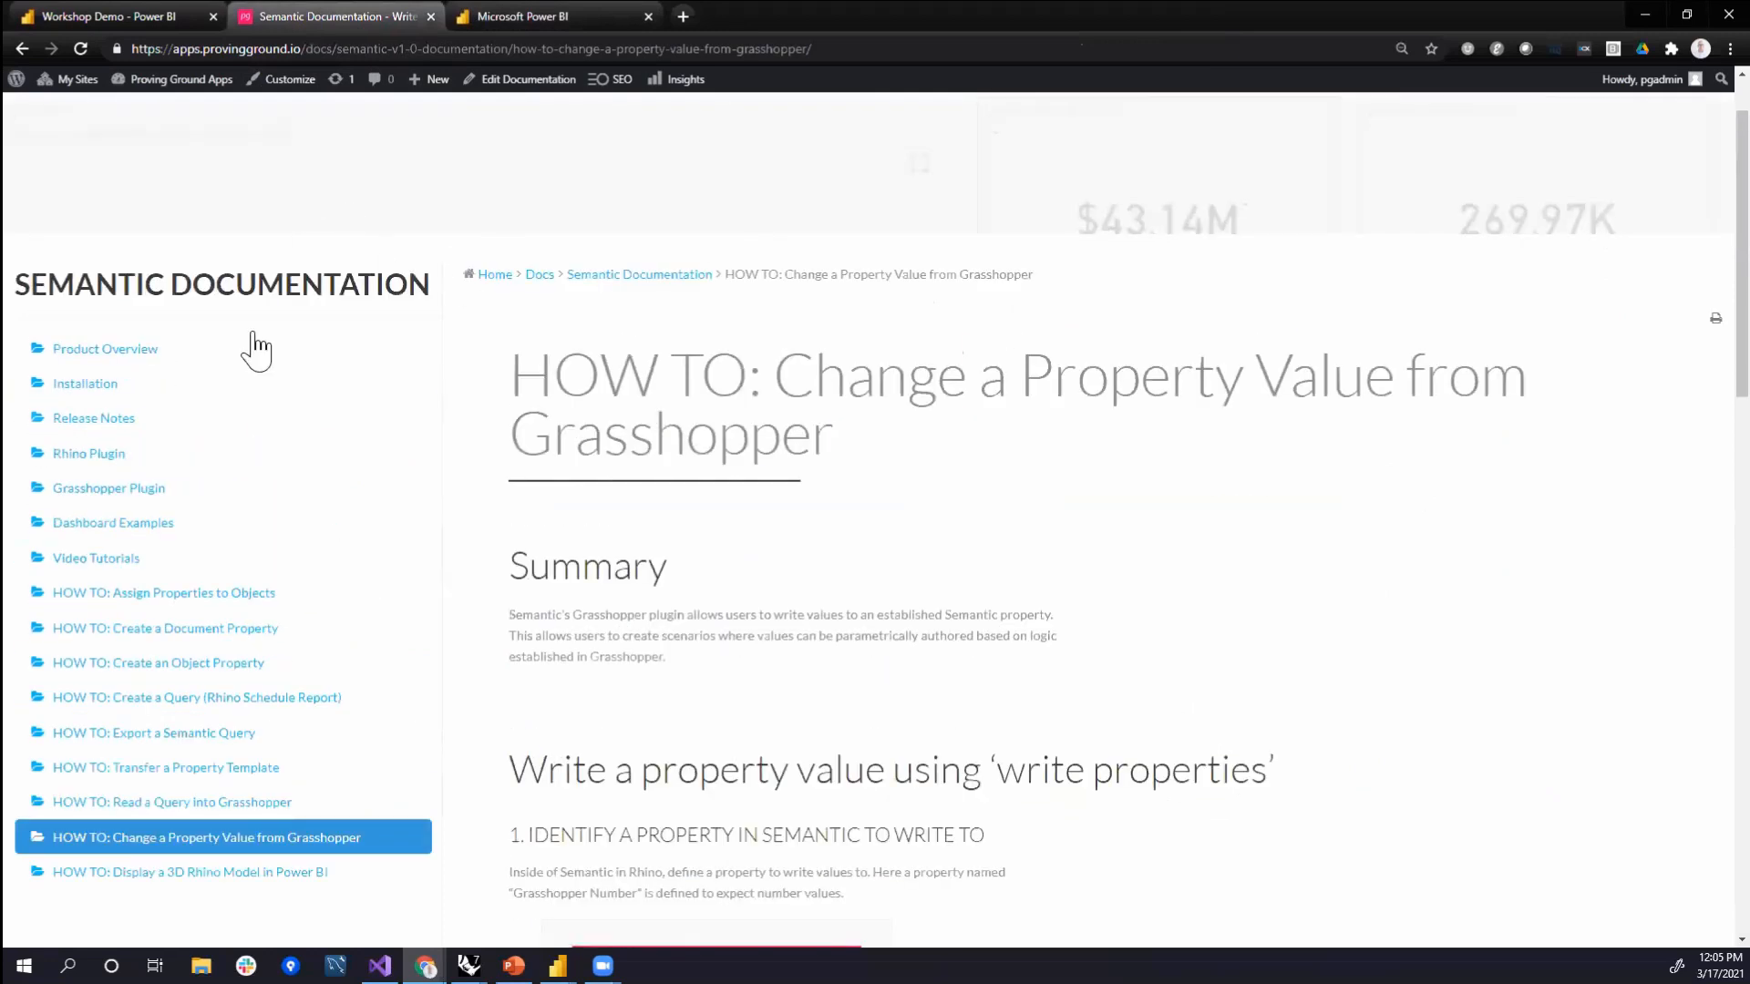
{"action": "left_click", "coordinate": [116, 526]}
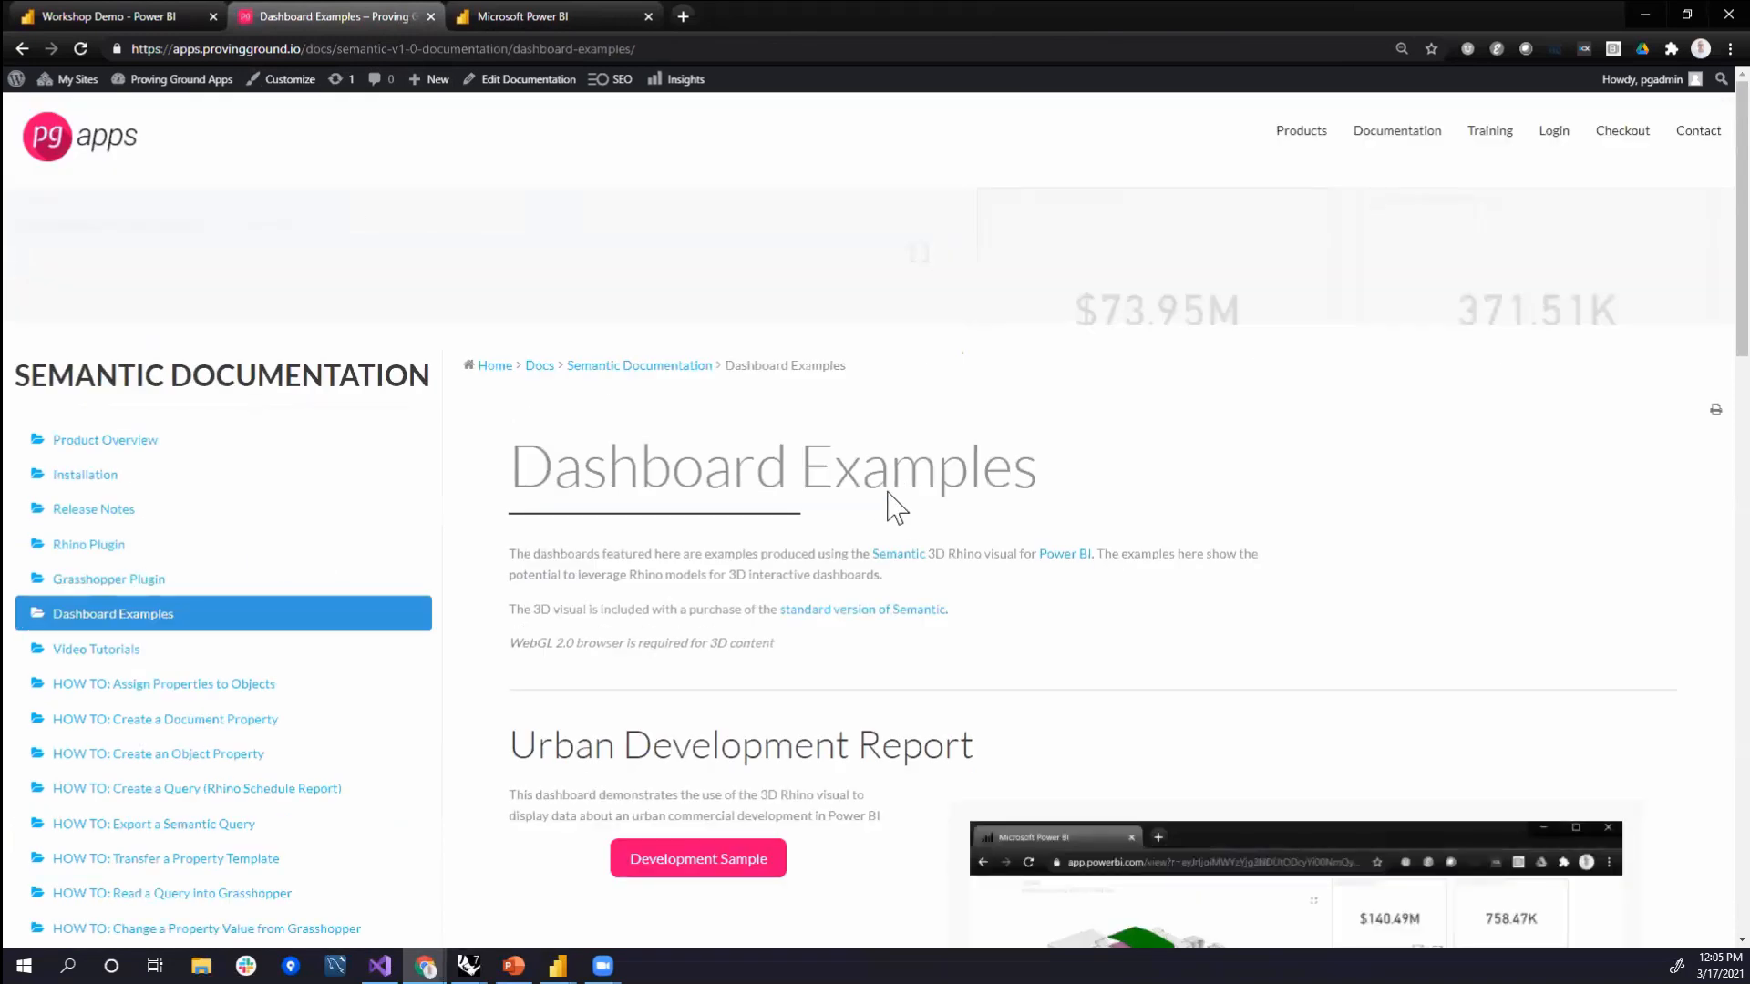
{"action": "scroll", "coordinate": [891, 501], "scroll_direction": "down", "scroll_amount": 4}
{"action": "scroll", "coordinate": [866, 363], "scroll_direction": "down", "scroll_amount": 11}
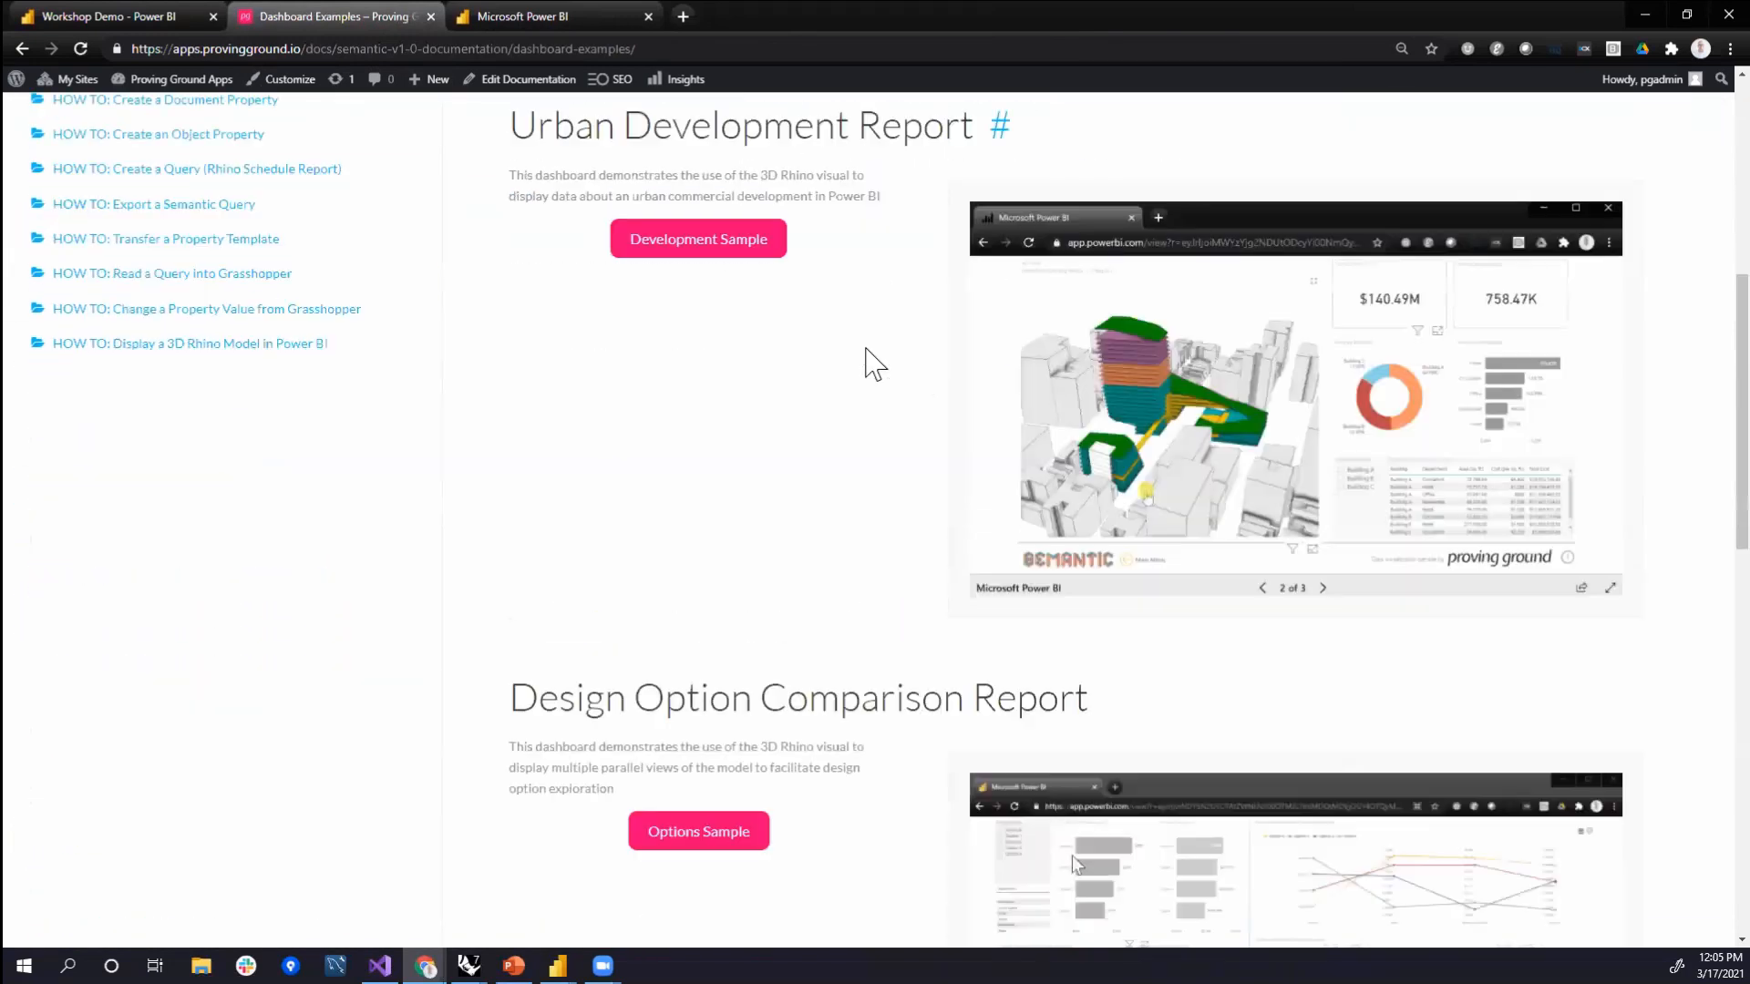
{"action": "scroll", "coordinate": [998, 490], "scroll_direction": "down", "scroll_amount": 3}
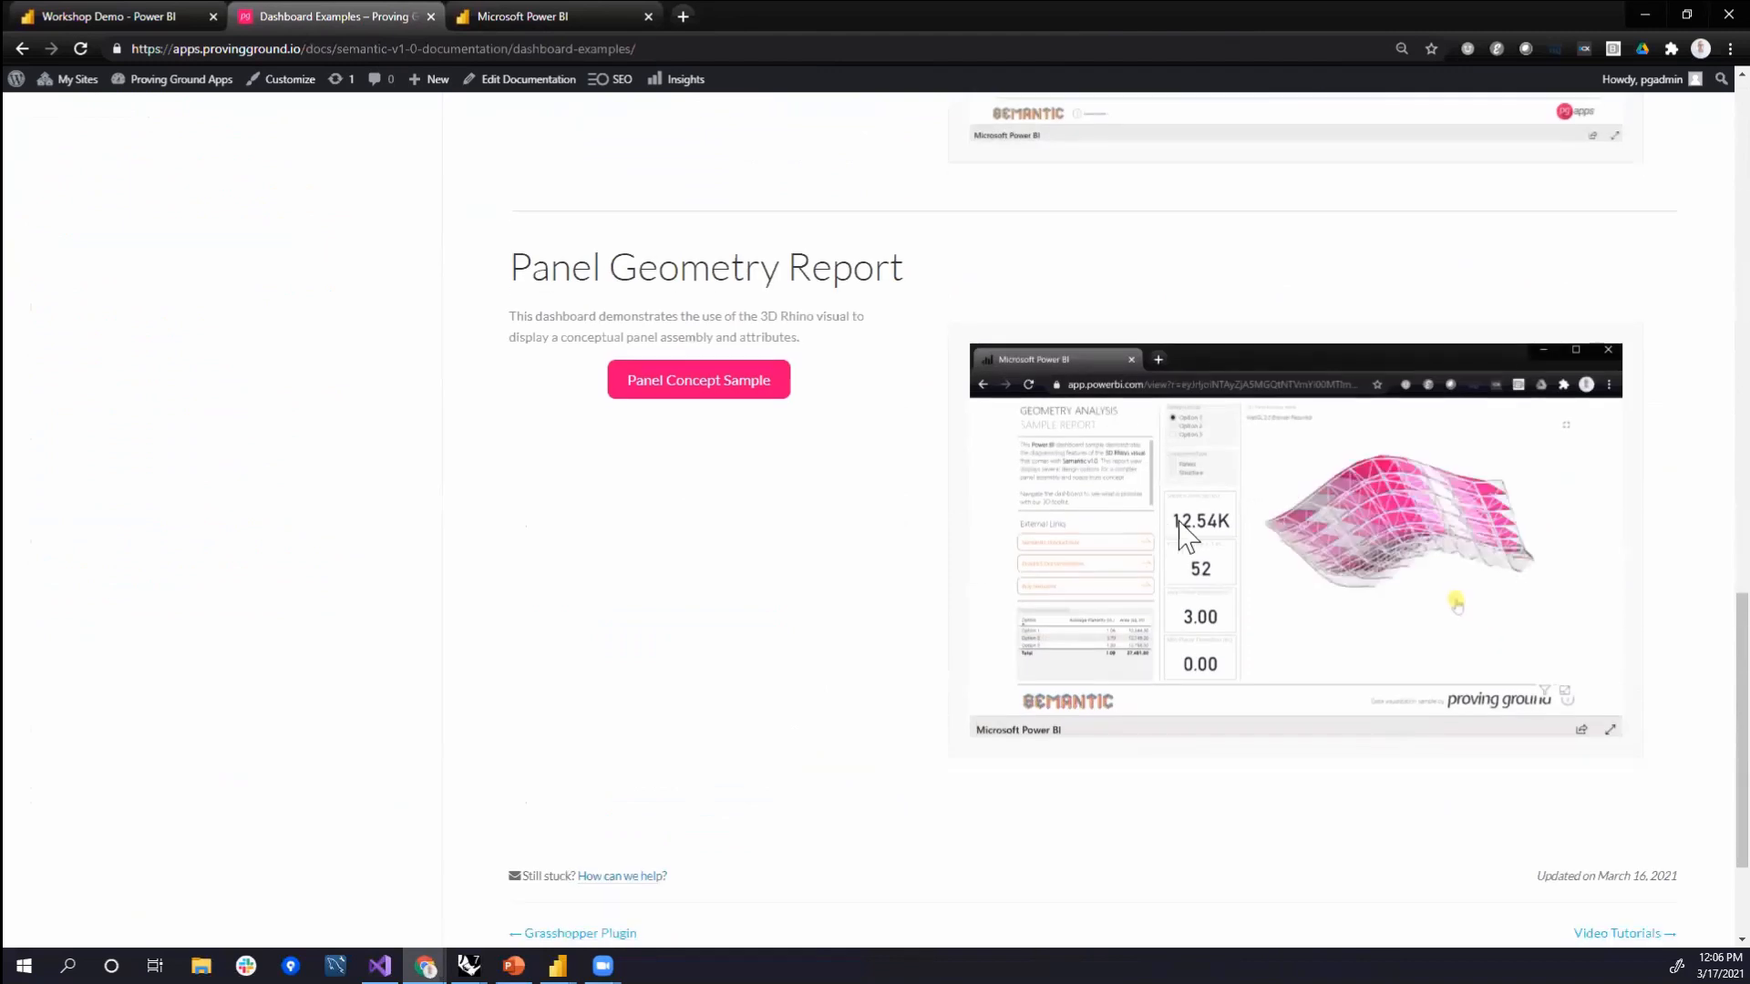
{"action": "scroll", "coordinate": [1198, 533], "scroll_direction": "up", "scroll_amount": 3}
{"action": "scroll", "coordinate": [1198, 533], "scroll_direction": "down", "scroll_amount": 2}
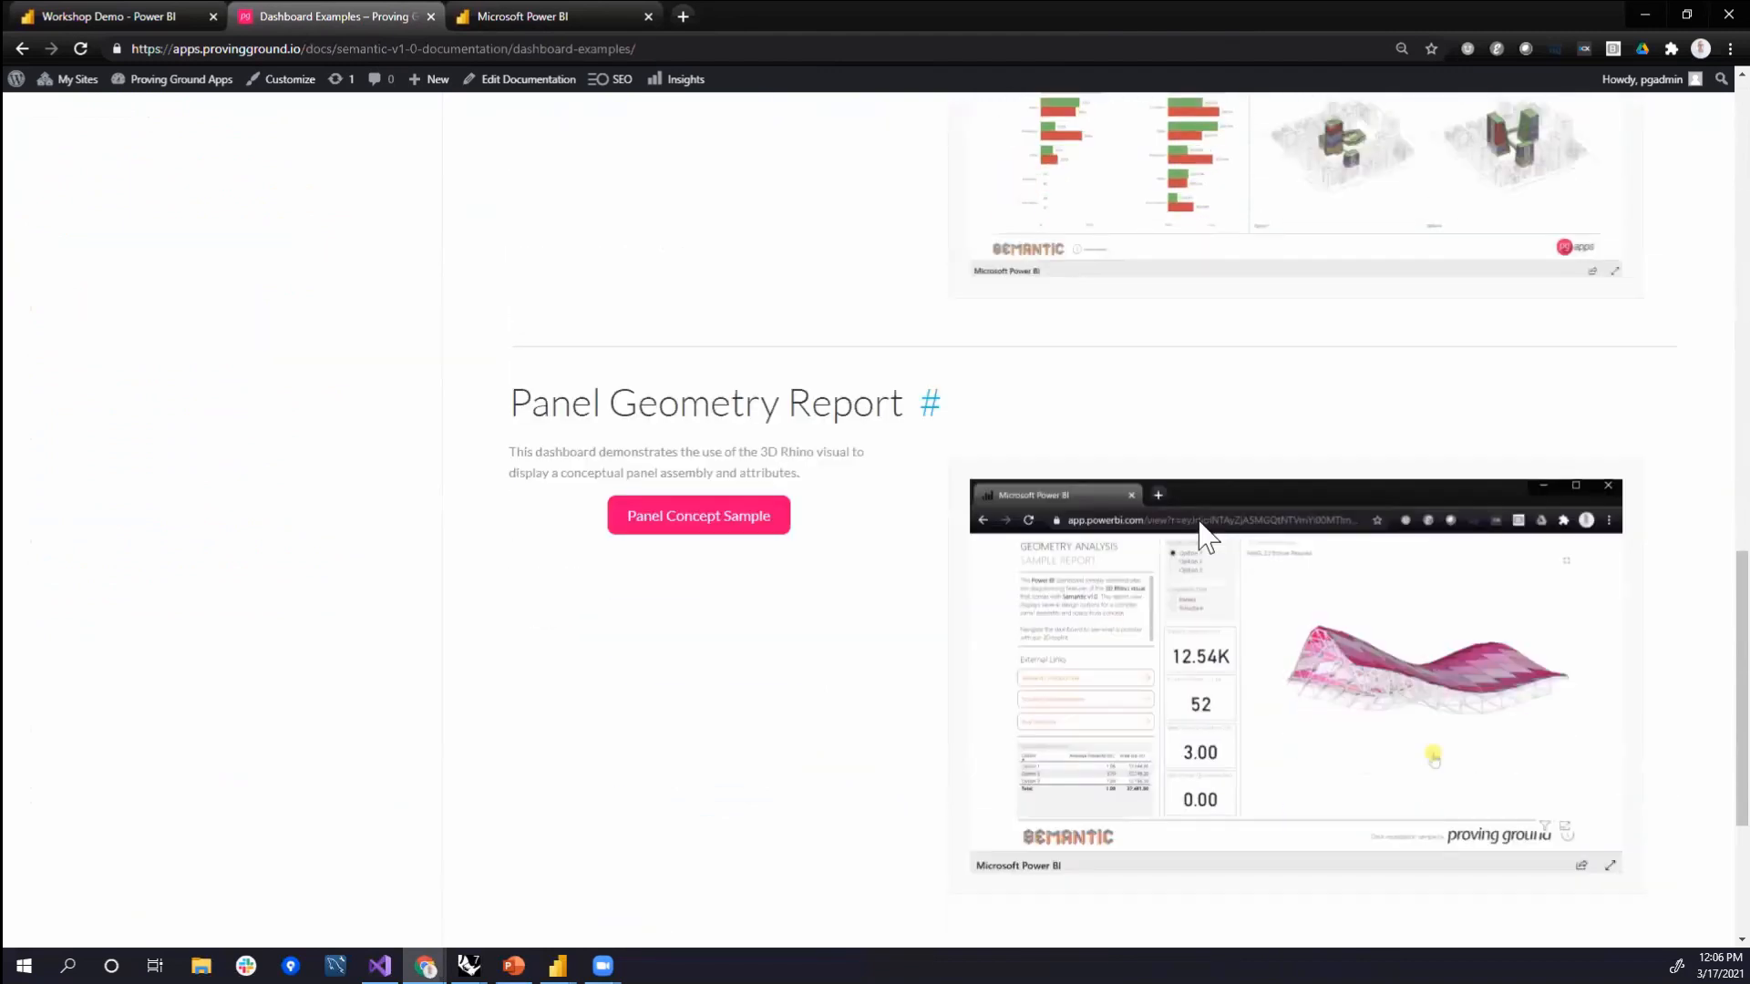
{"action": "scroll", "coordinate": [1198, 535], "scroll_direction": "up", "scroll_amount": 10}
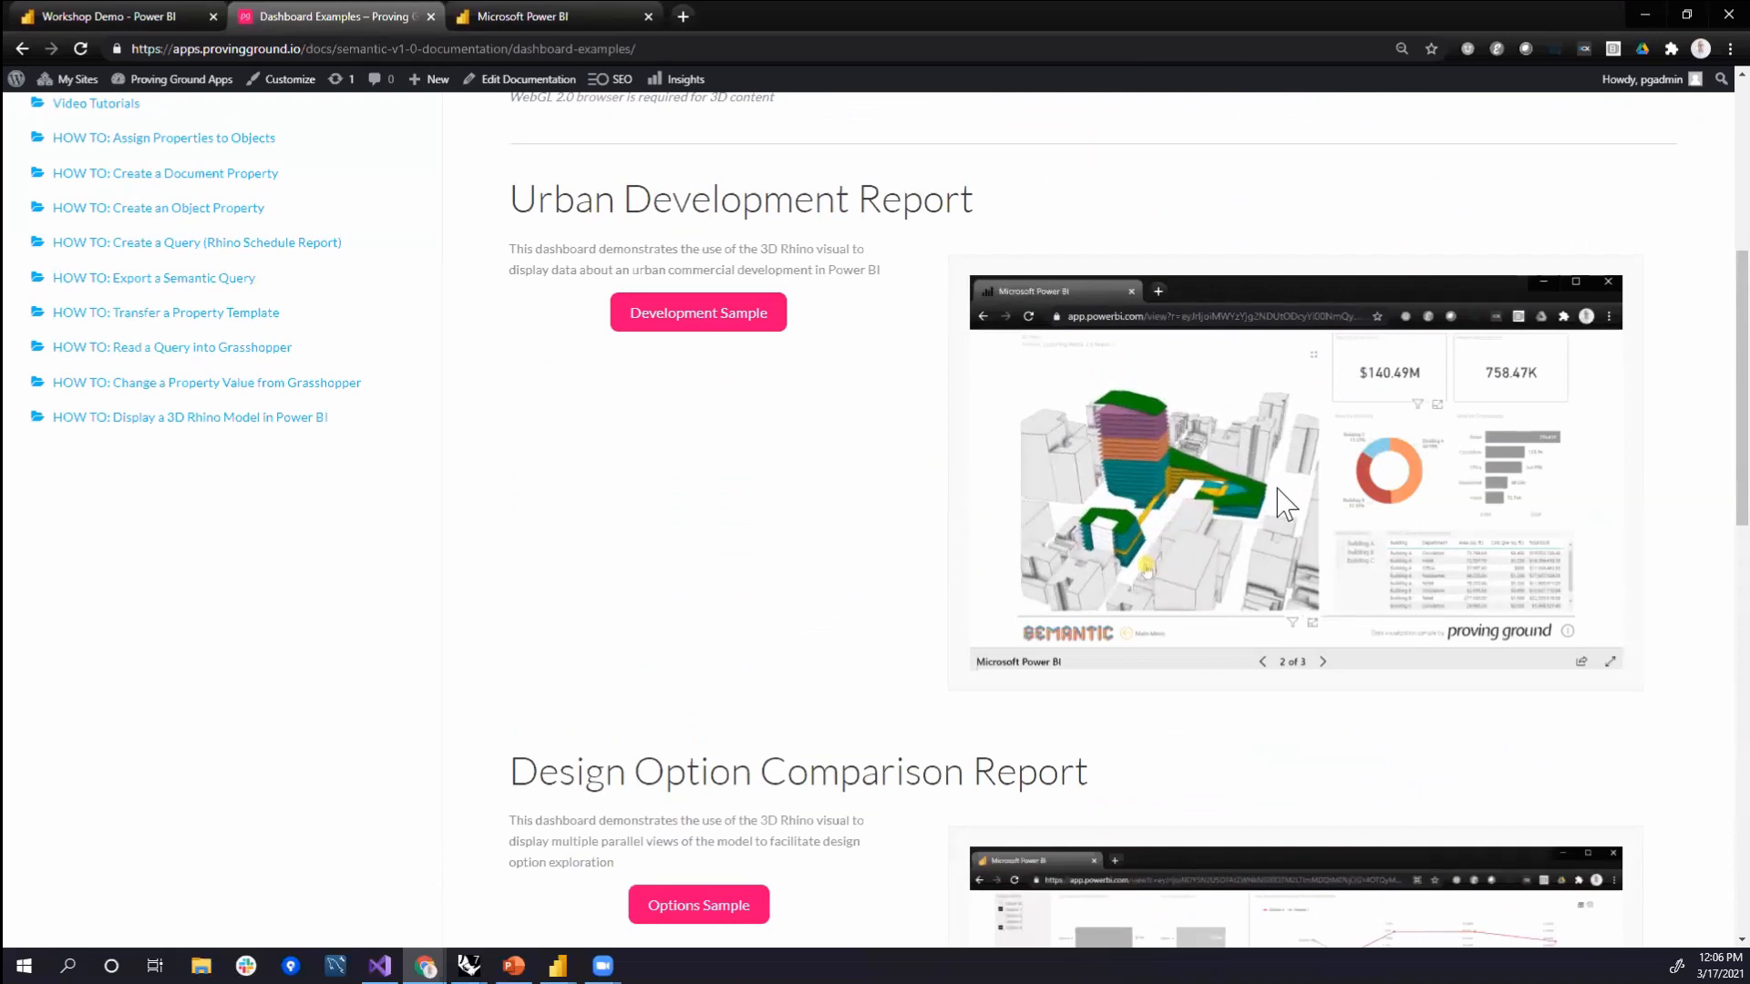
{"action": "scroll", "coordinate": [1273, 493], "scroll_direction": "down", "scroll_amount": 2}
{"action": "scroll", "coordinate": [1267, 479], "scroll_direction": "down", "scroll_amount": 4}
{"action": "scroll", "coordinate": [960, 423], "scroll_direction": "up", "scroll_amount": 7}
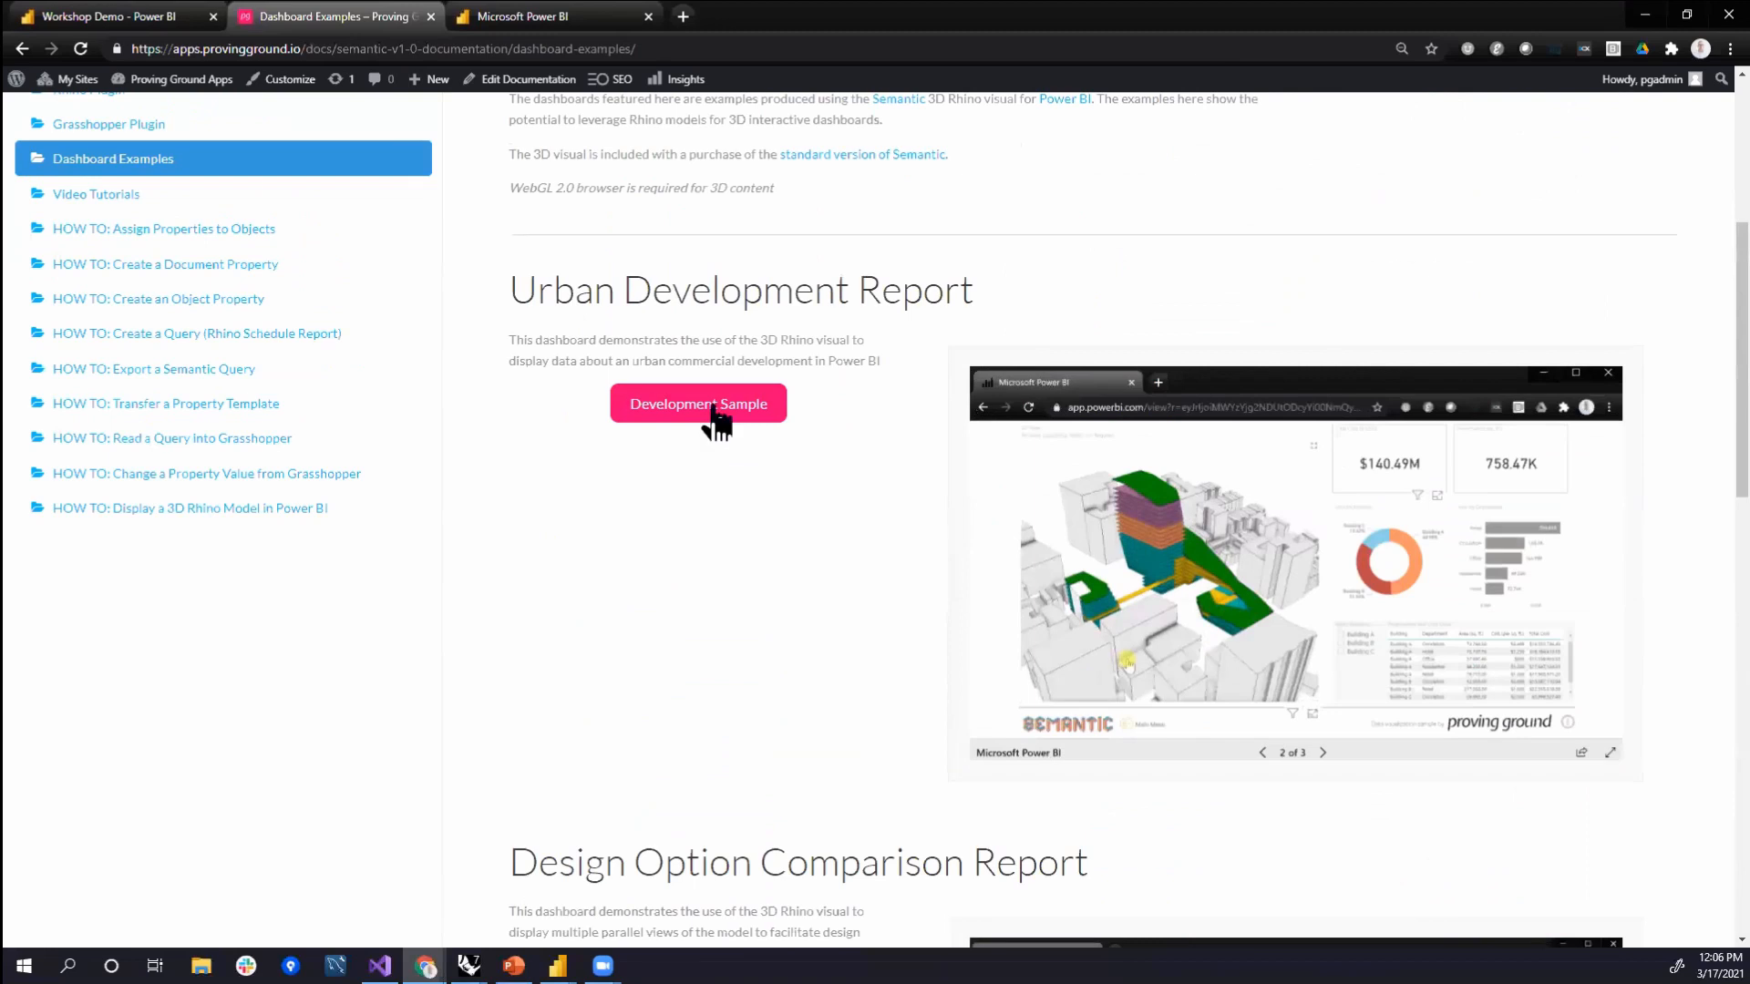
- Open the Urban Development sample report and look through its Planning and Programming and Object Quantities pages
{"action": "left_click", "coordinate": [715, 416]}
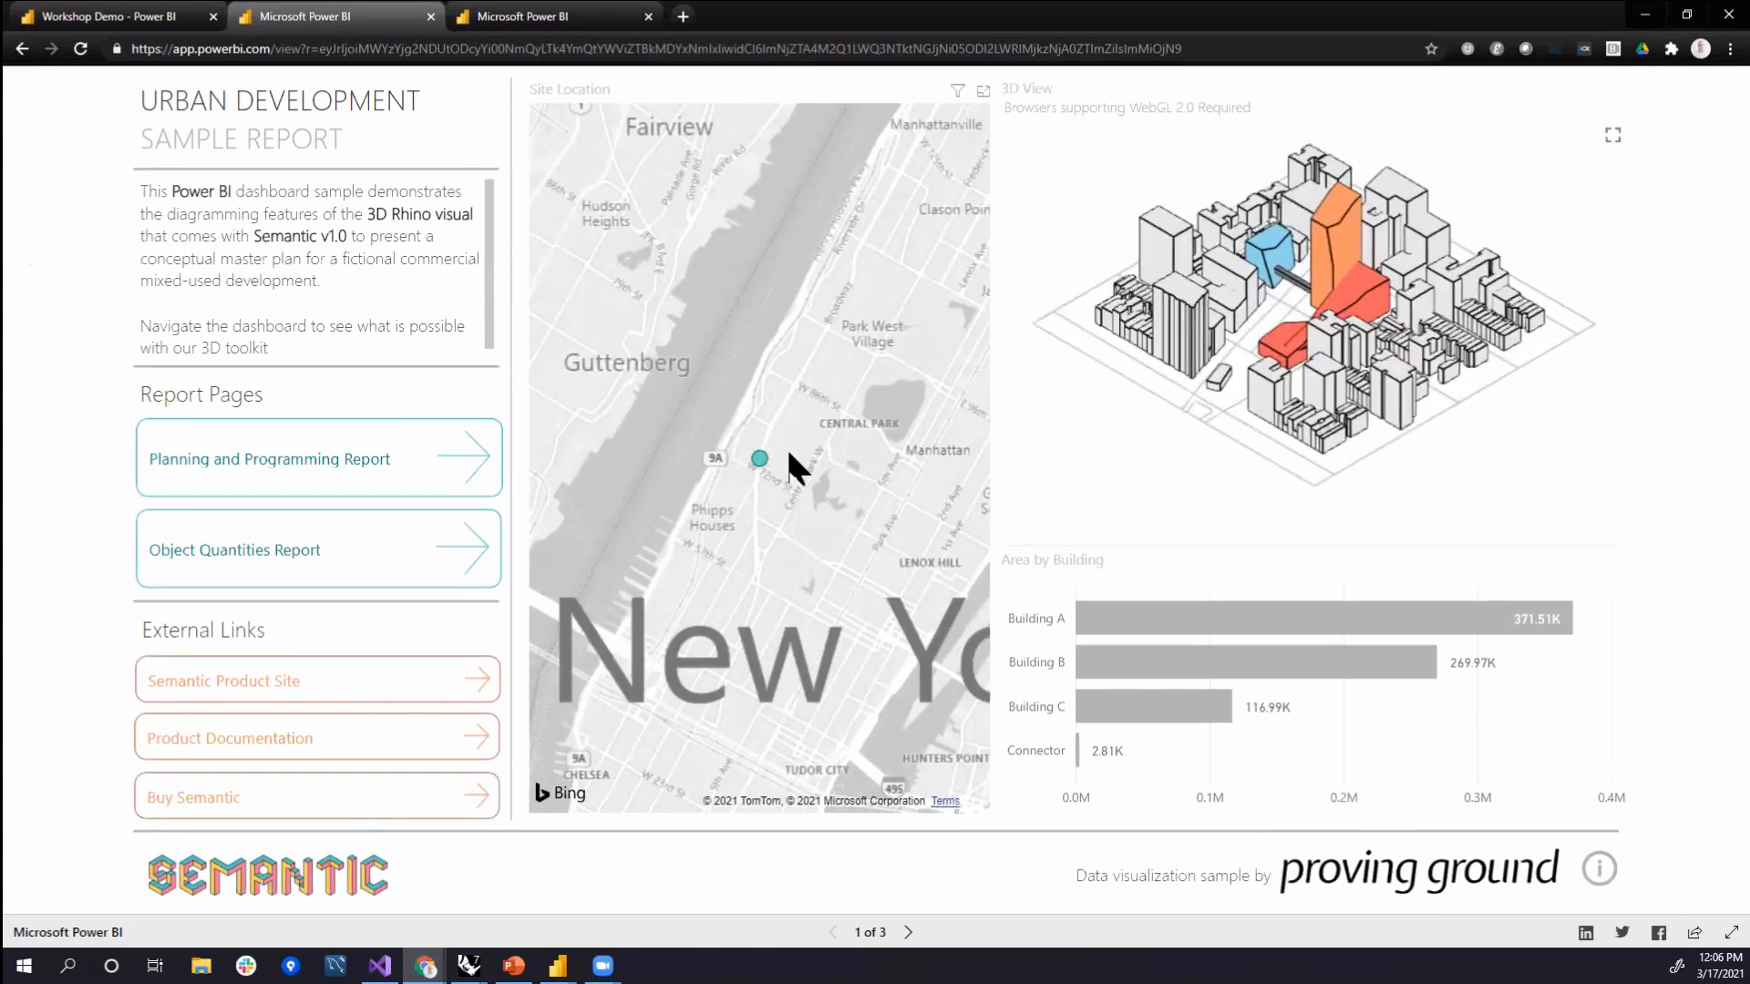
{"action": "scroll", "coordinate": [1376, 309], "scroll_direction": "up", "scroll_amount": 5}
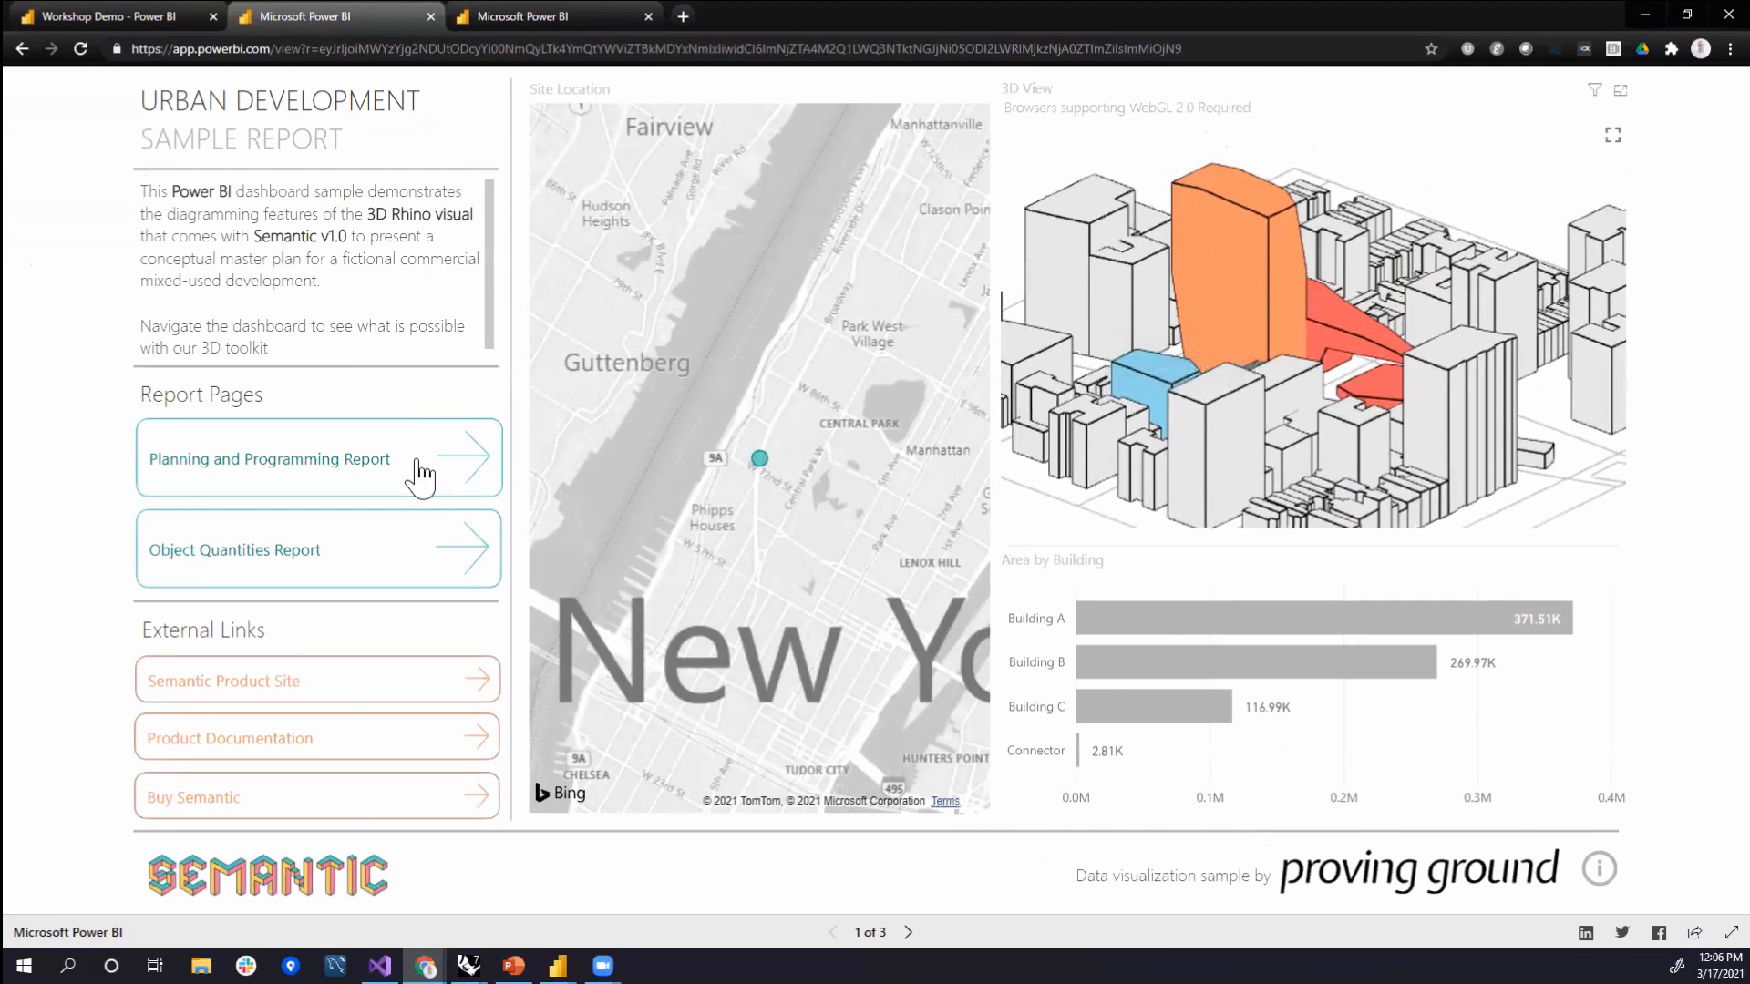
{"action": "left_click", "coordinate": [388, 469]}
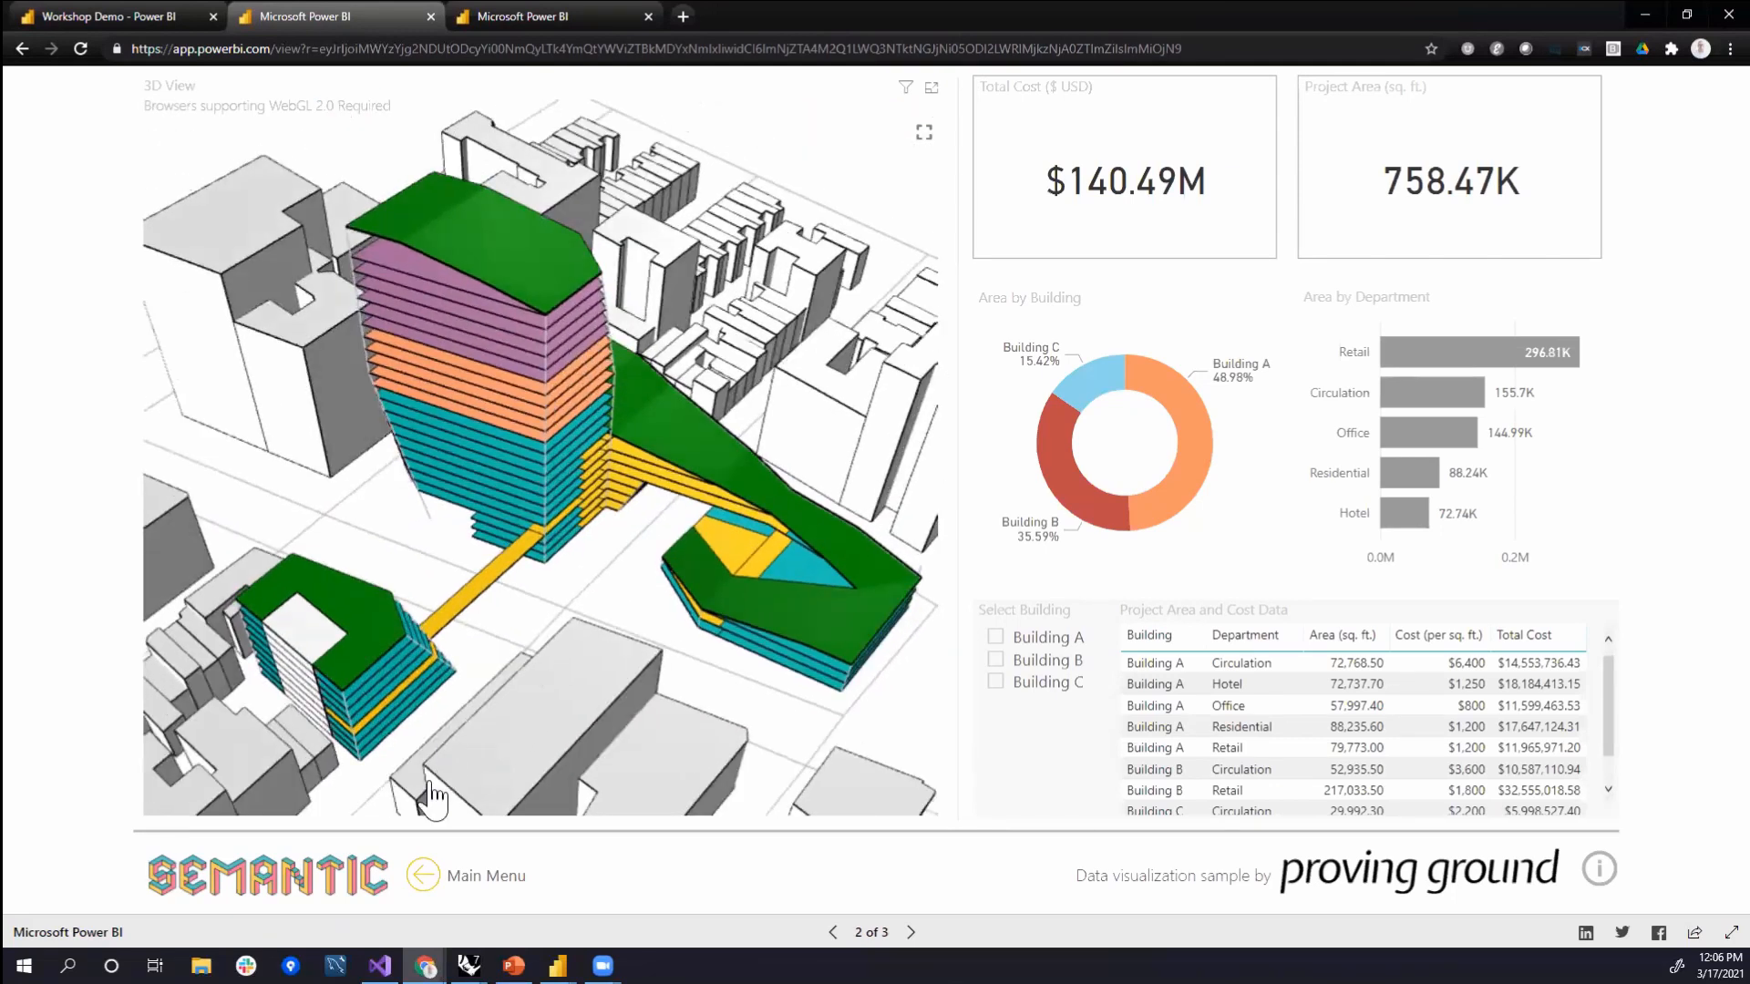
{"action": "left_click", "coordinate": [456, 876]}
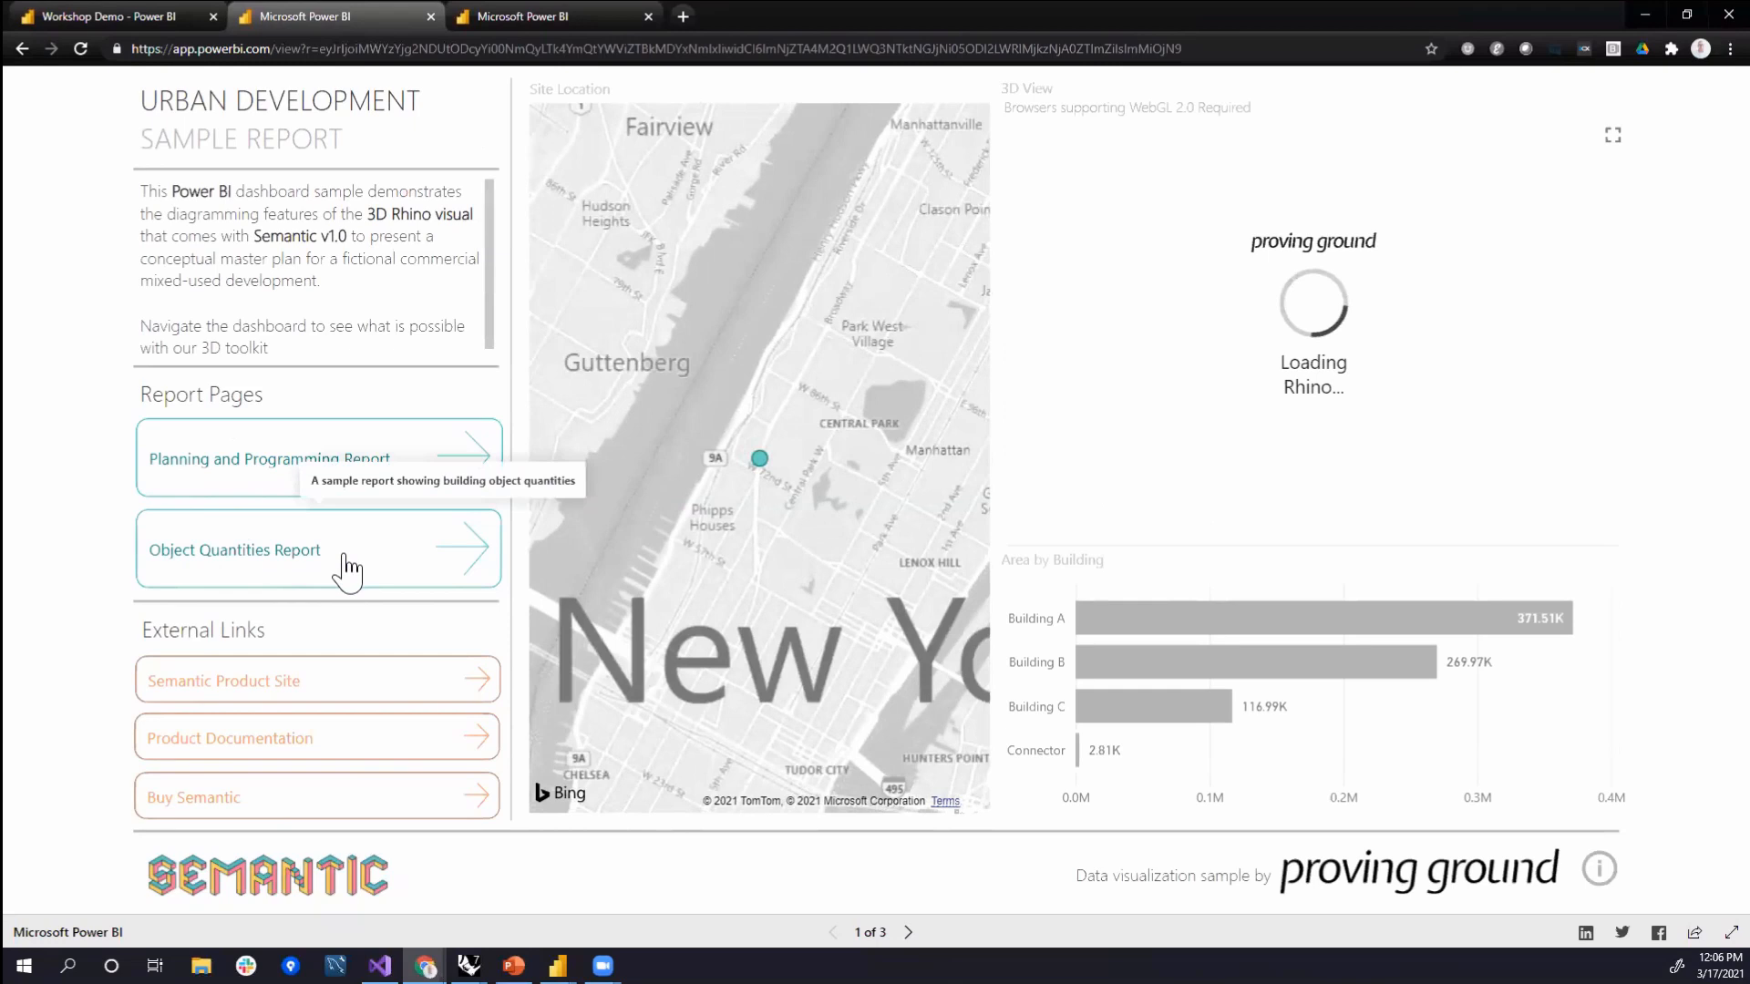
{"action": "left_click", "coordinate": [347, 570]}
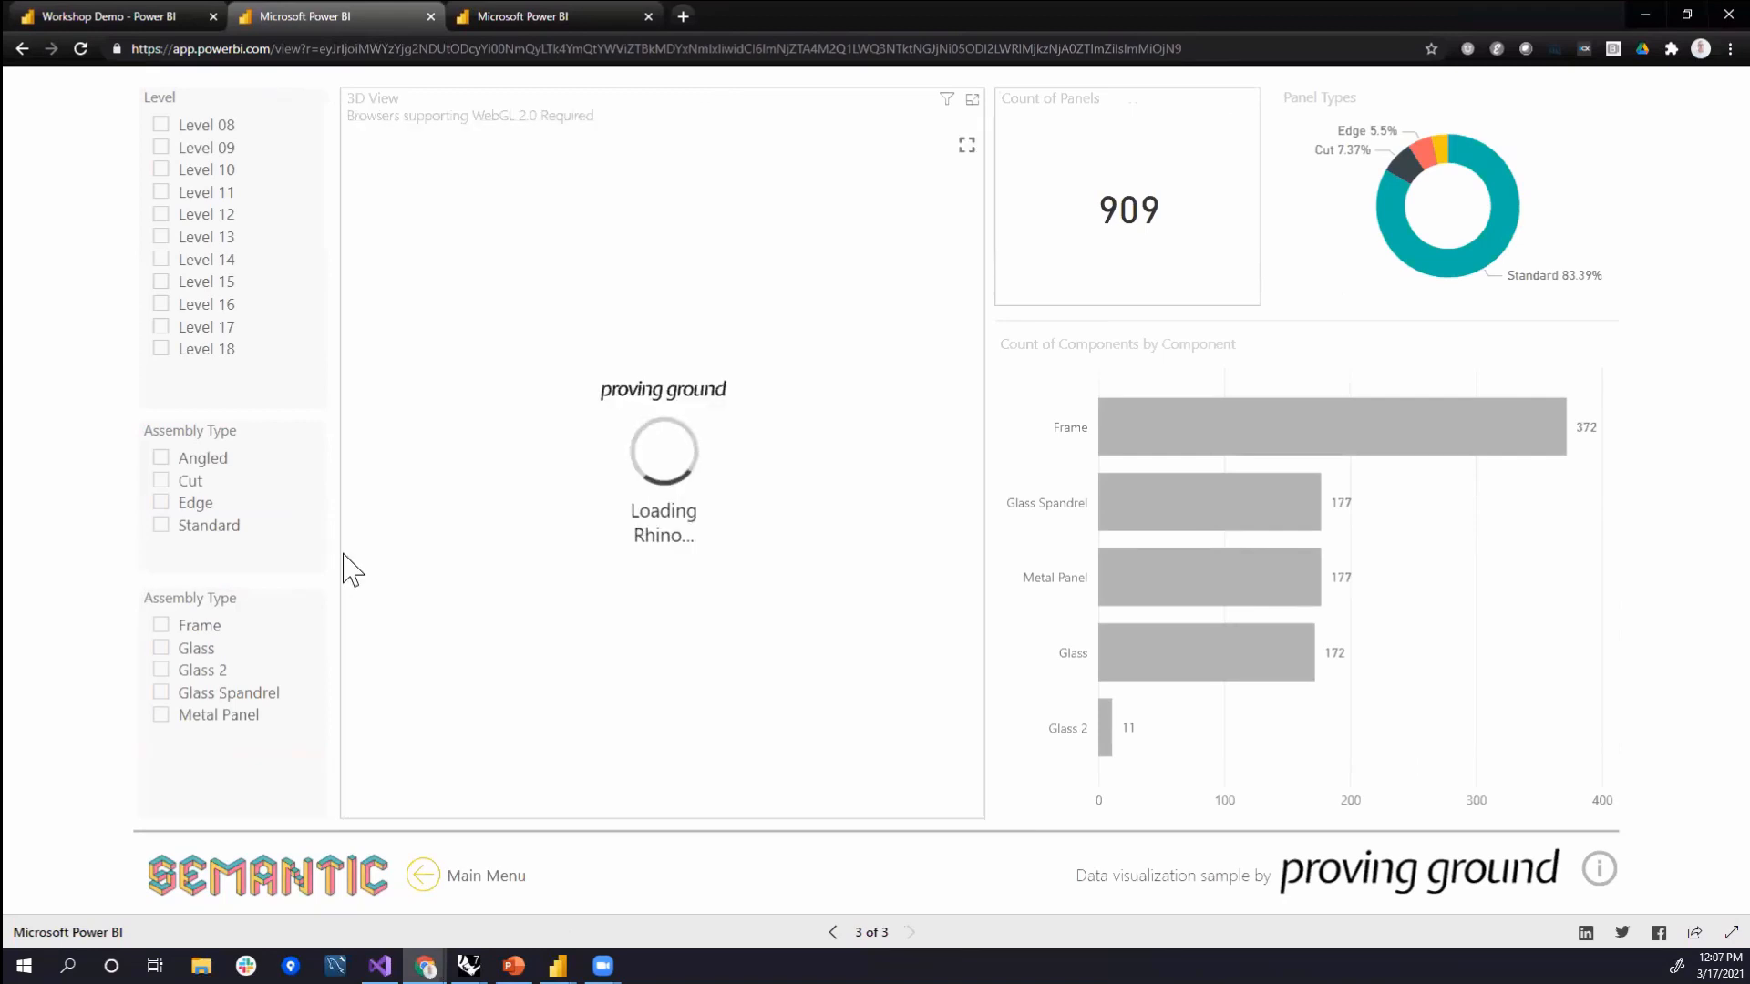
{"action": "left_click", "coordinate": [101, 16]}
{"action": "left_click", "coordinate": [357, 18]}
- Switch to the MixedUseDesign model in Rhino and close the Semantic Reports and Itemized Object Data windows
{"action": "left_click", "coordinate": [468, 966]}
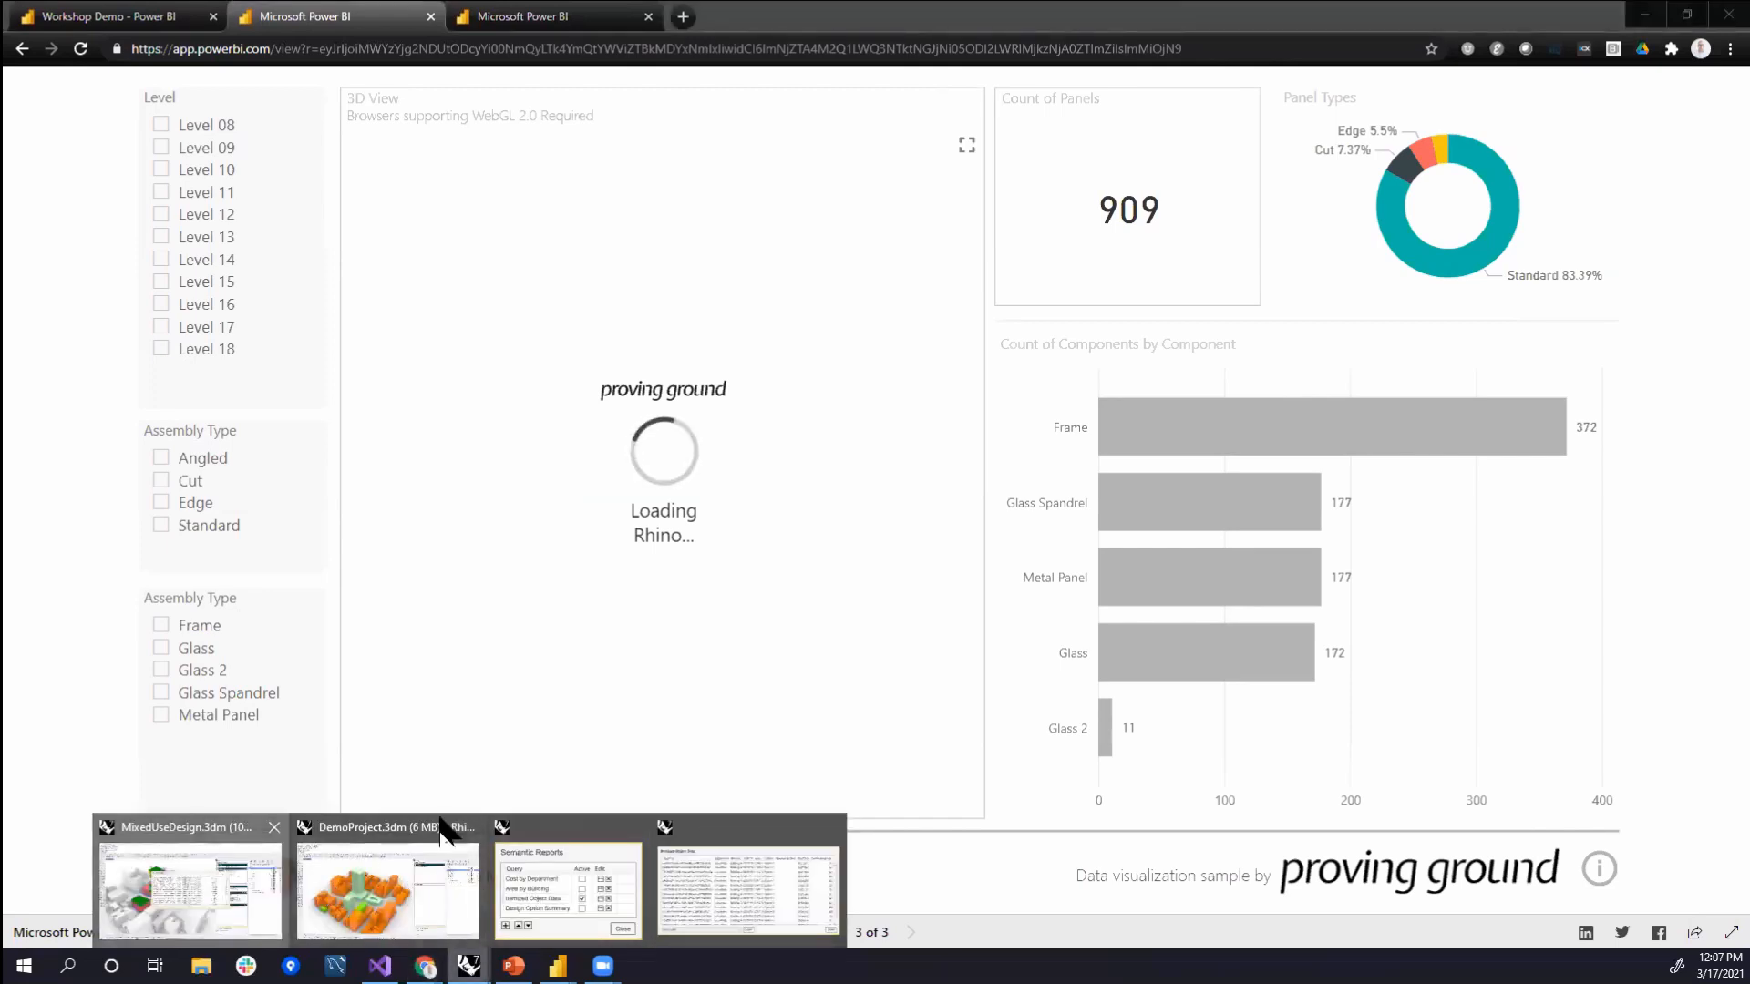
{"action": "left_click", "coordinate": [218, 877]}
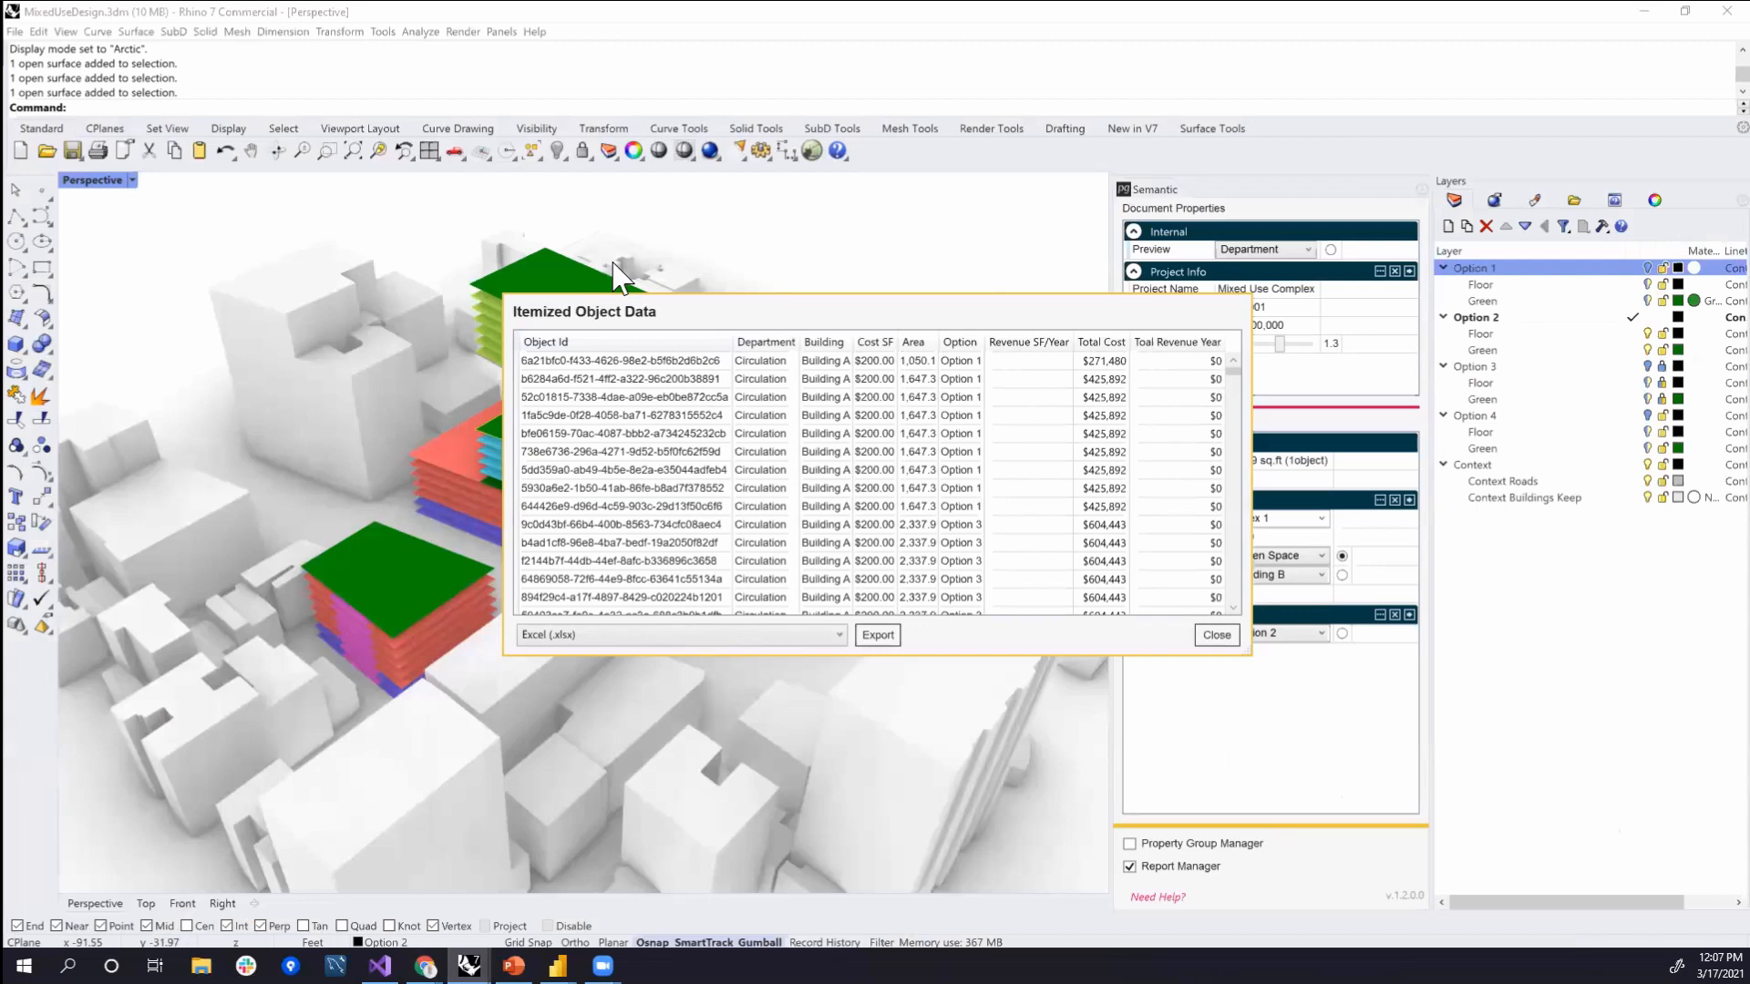
{"action": "left_click_drag", "start_coordinate": [674, 312], "coordinate": [276, 68]}
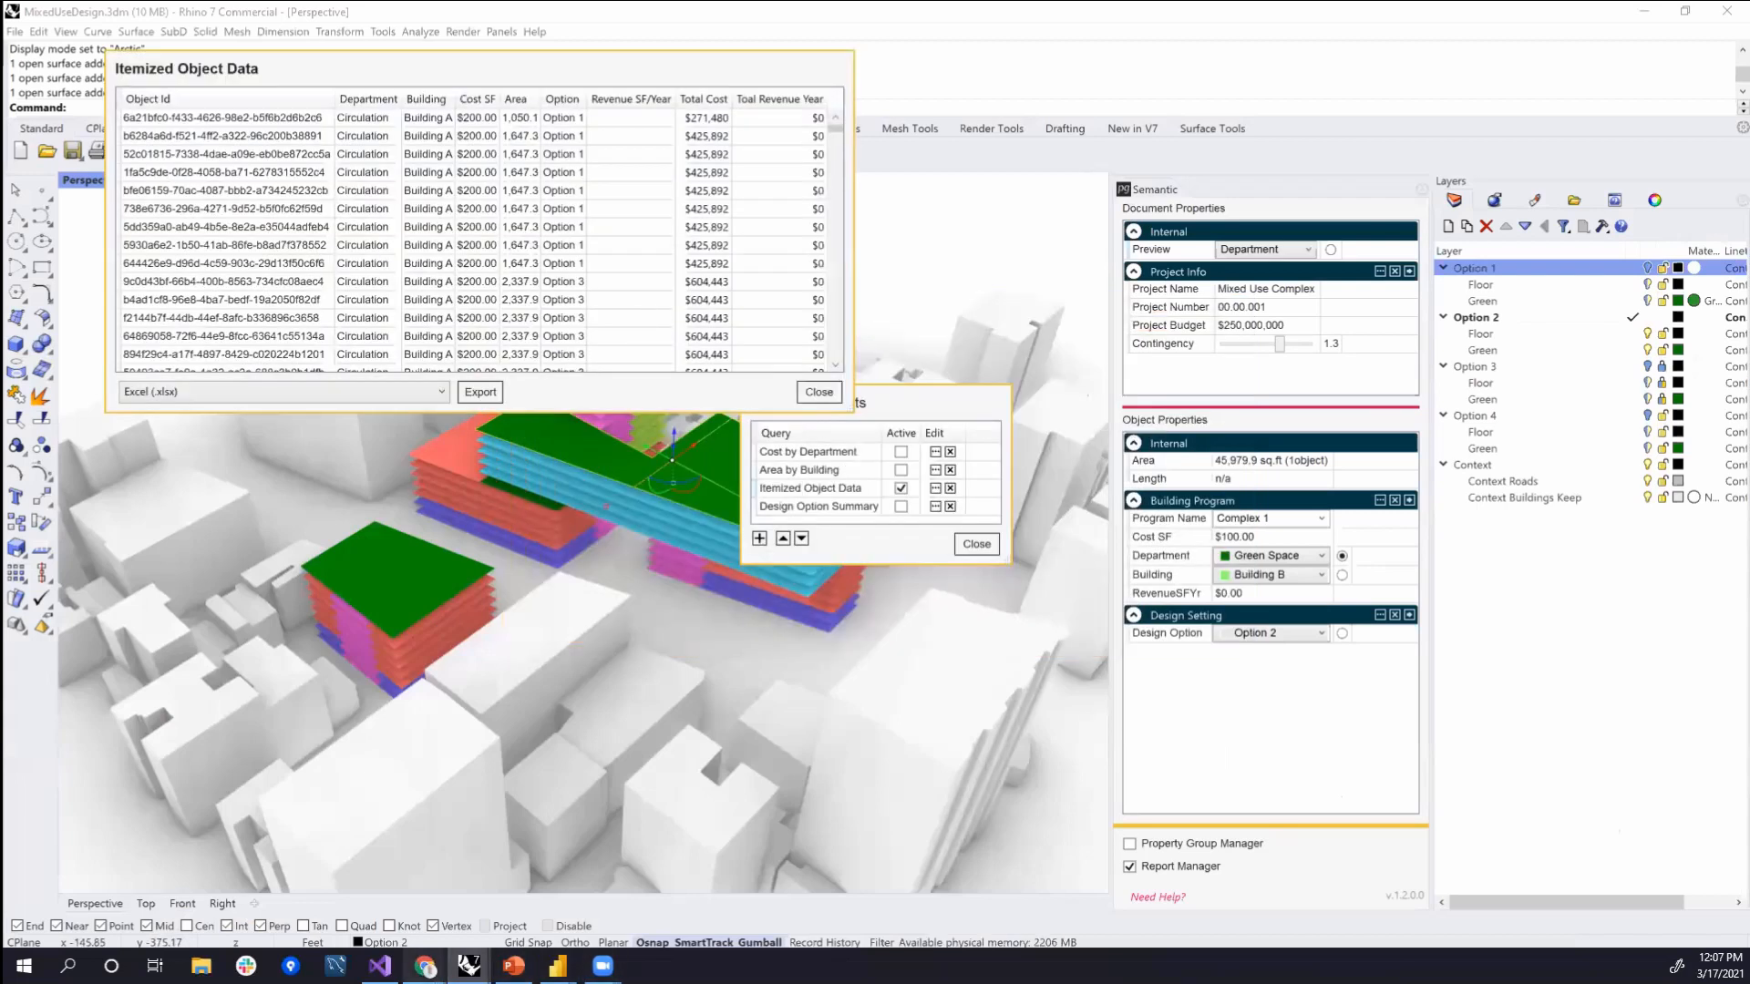
{"action": "mouse_move", "coordinate": [425, 965]}
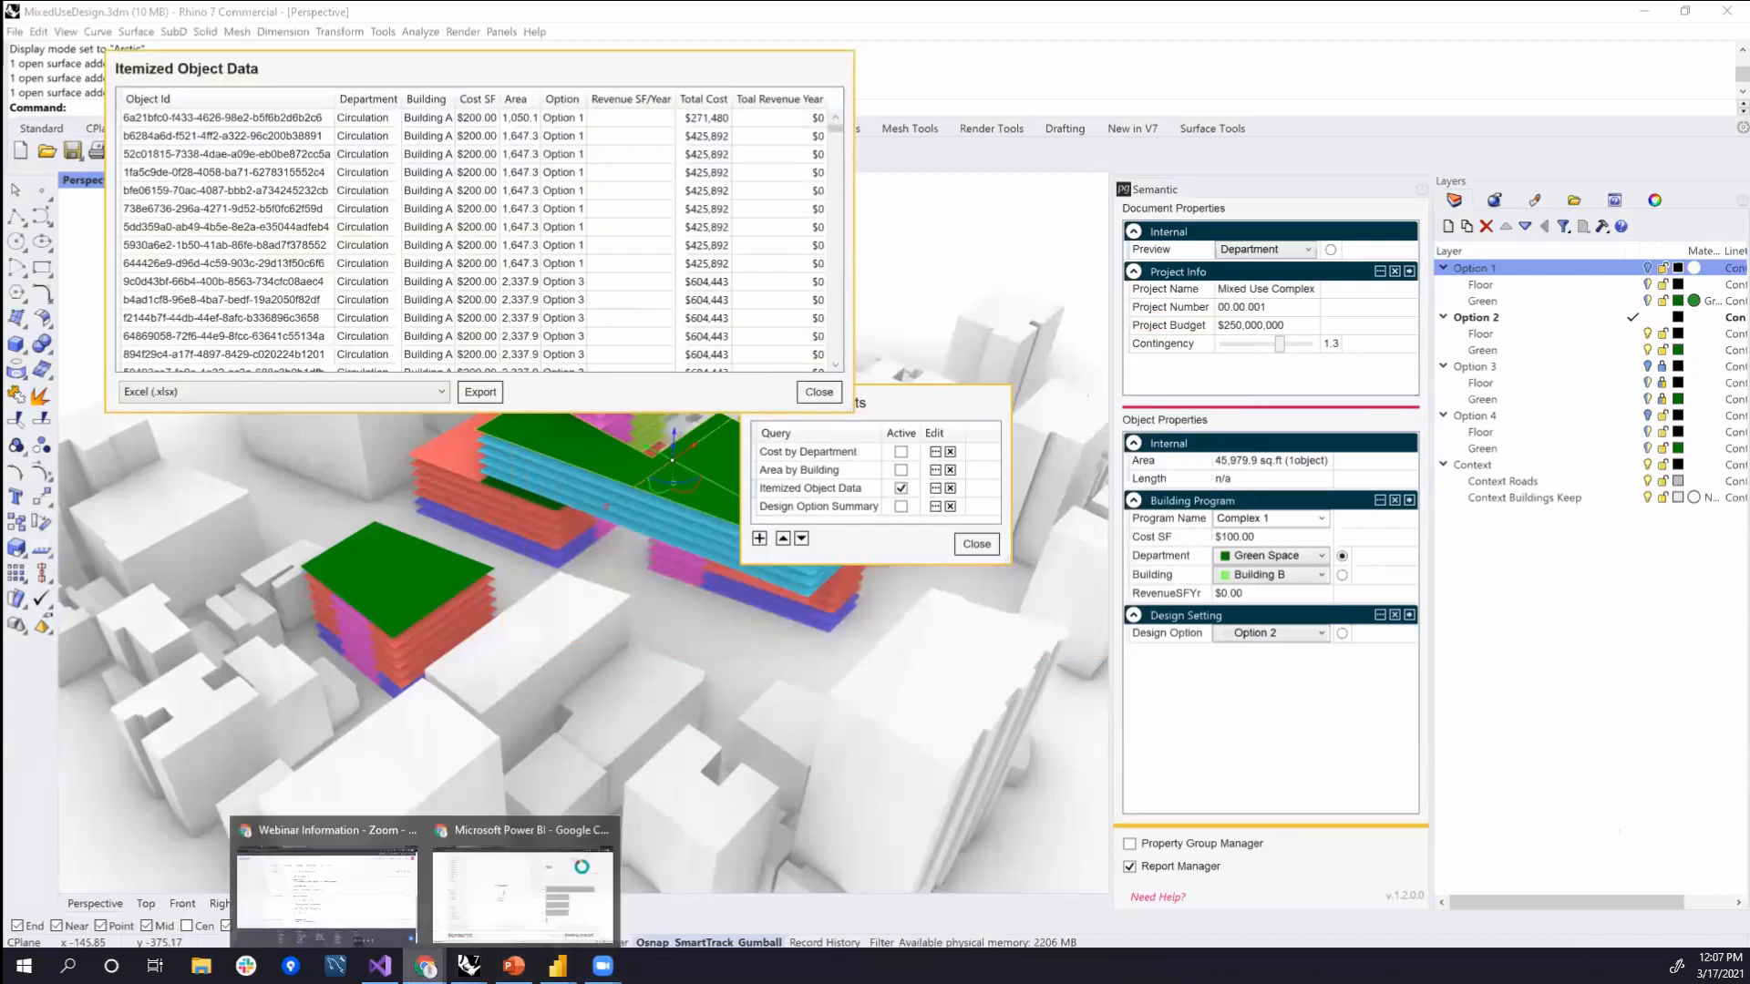
{"action": "left_click", "coordinate": [471, 923]}
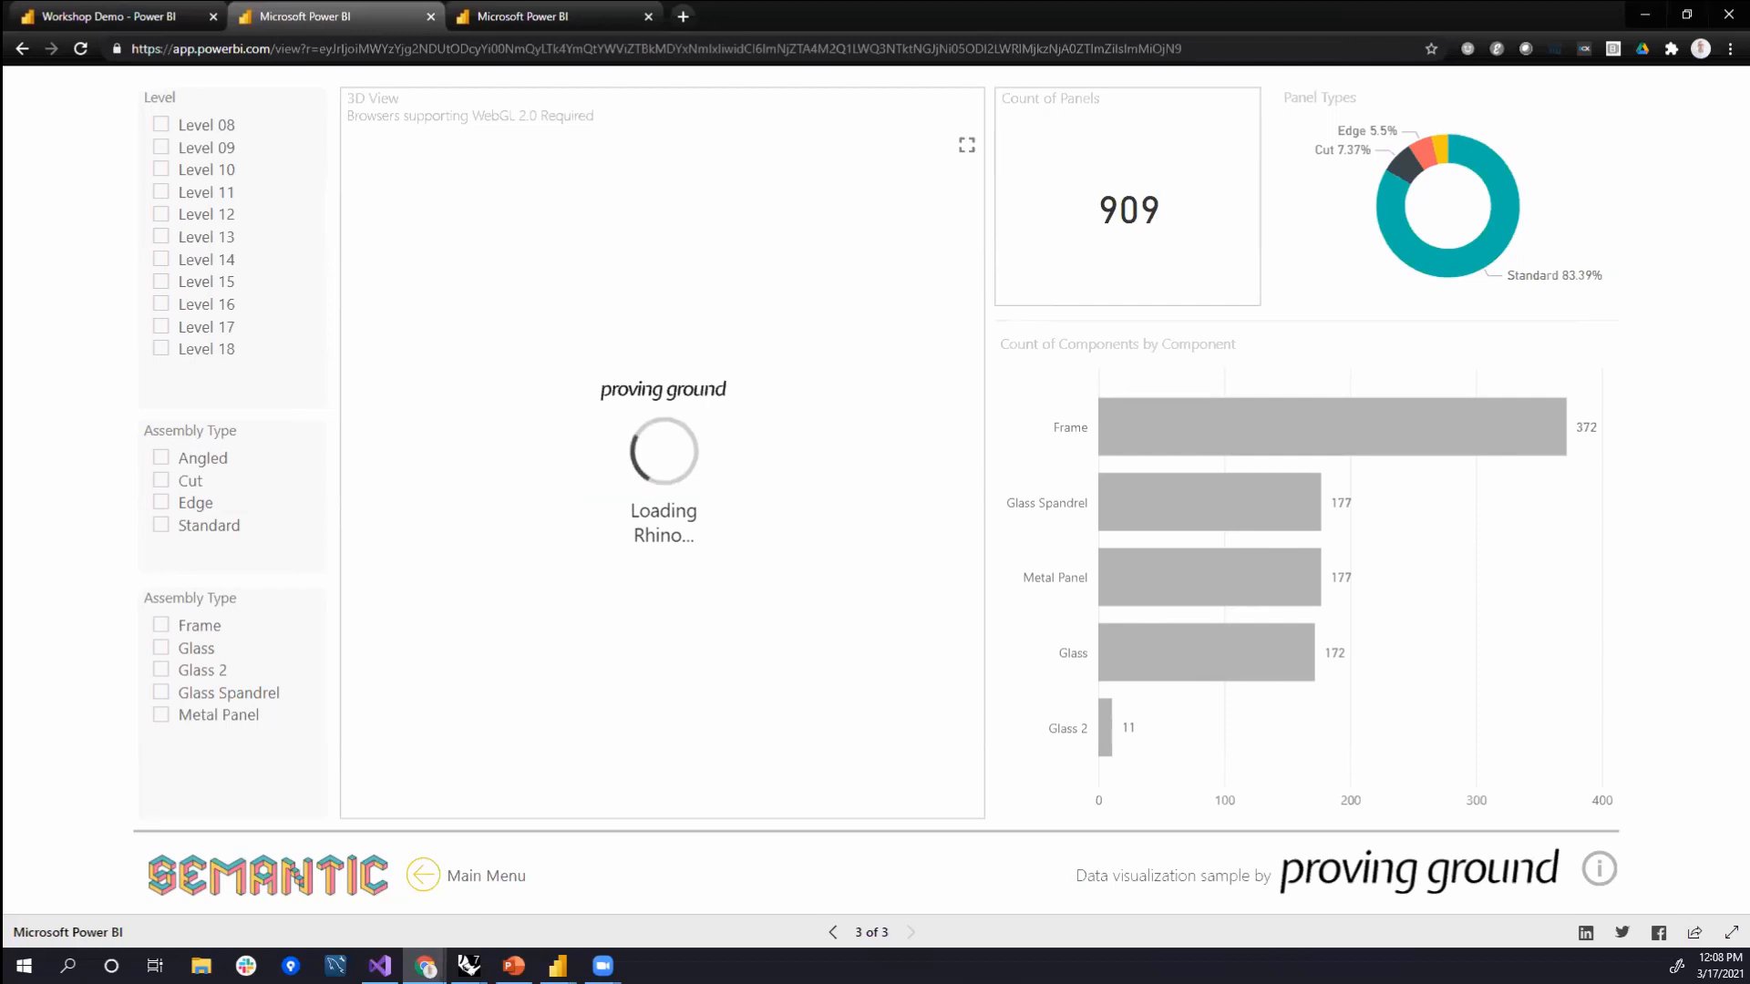
{"action": "left_click", "coordinate": [1642, 6]}
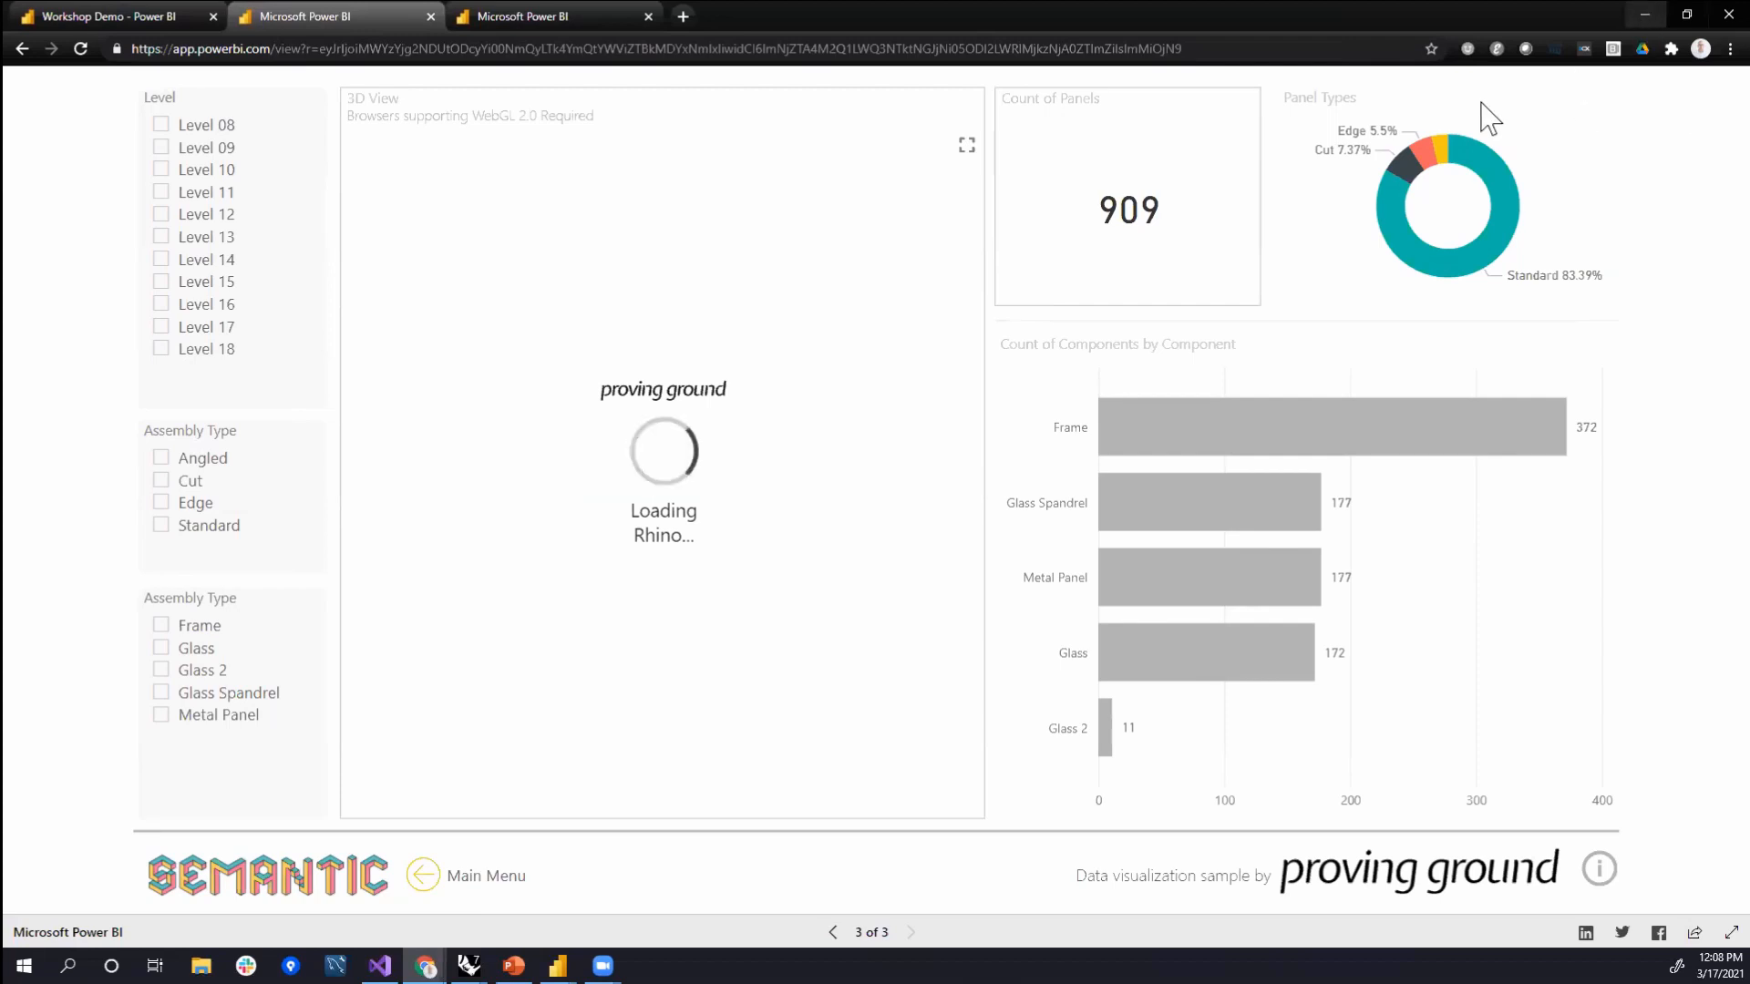
{"action": "left_click", "coordinate": [992, 542]}
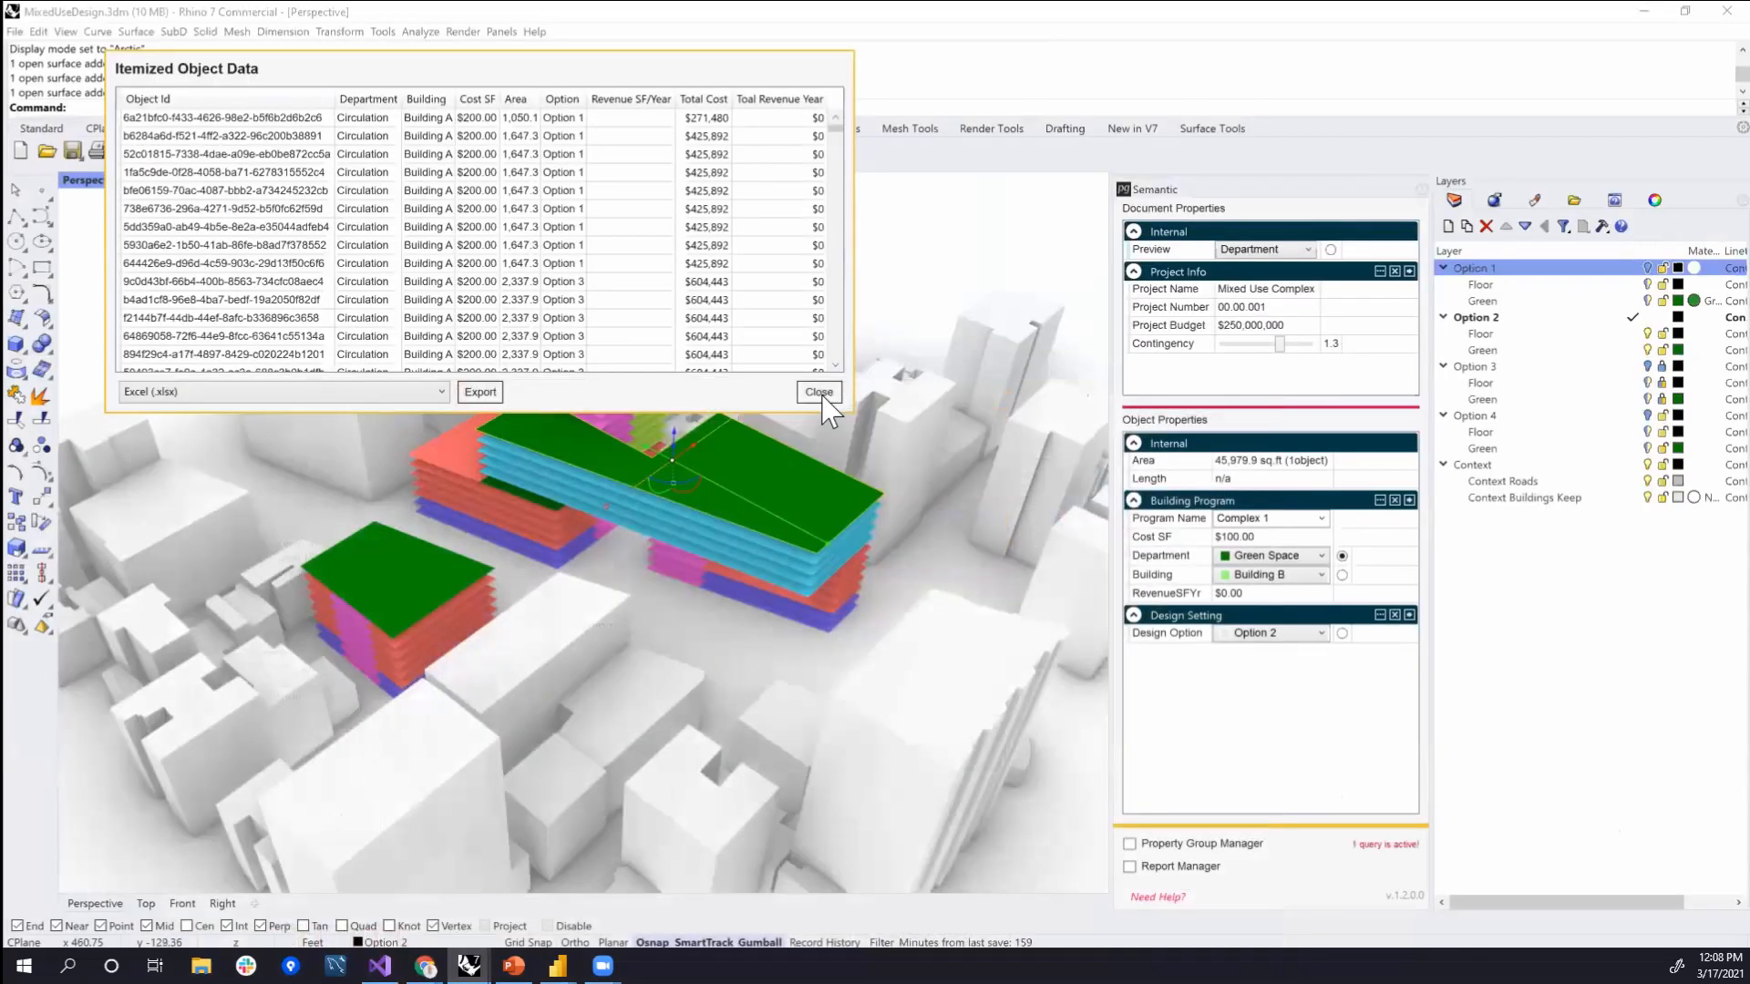
{"action": "left_click", "coordinate": [829, 391]}
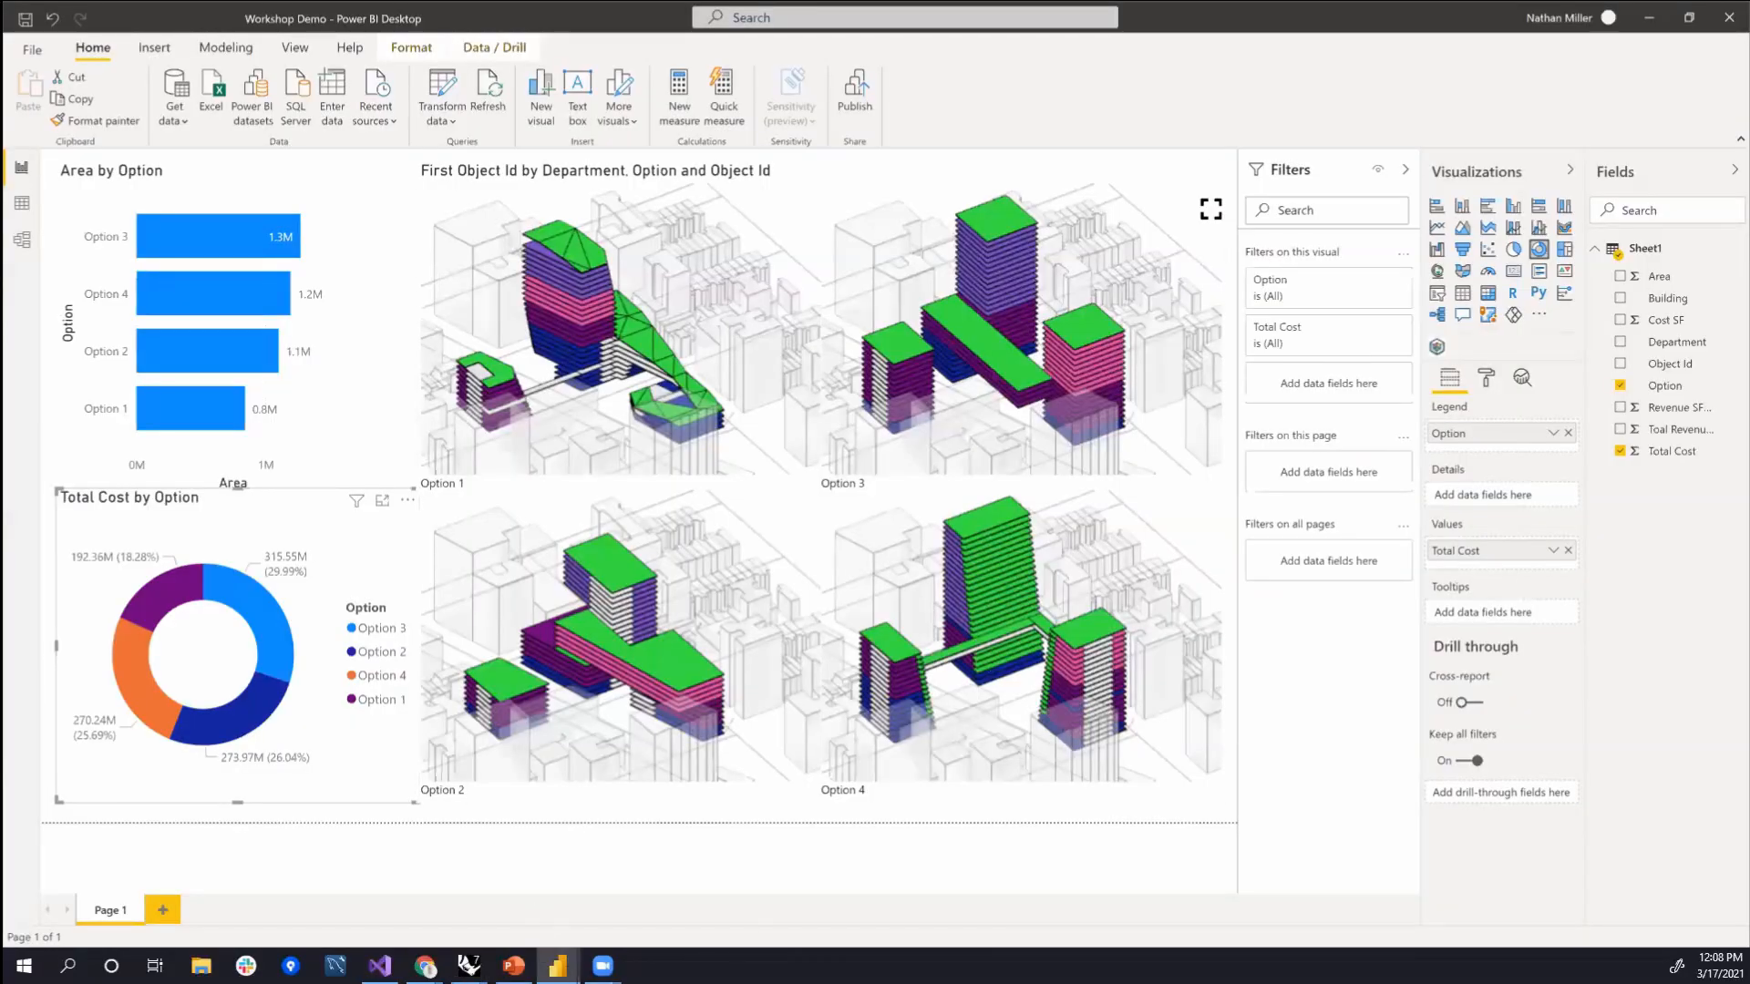
- Return to the MixedUseDesign model in Rhino and examine the Option 2 massing and the large green roof surface's Semantic properties
{"action": "mouse_move", "coordinate": [469, 965]}
{"action": "left_click", "coordinate": [365, 911]}
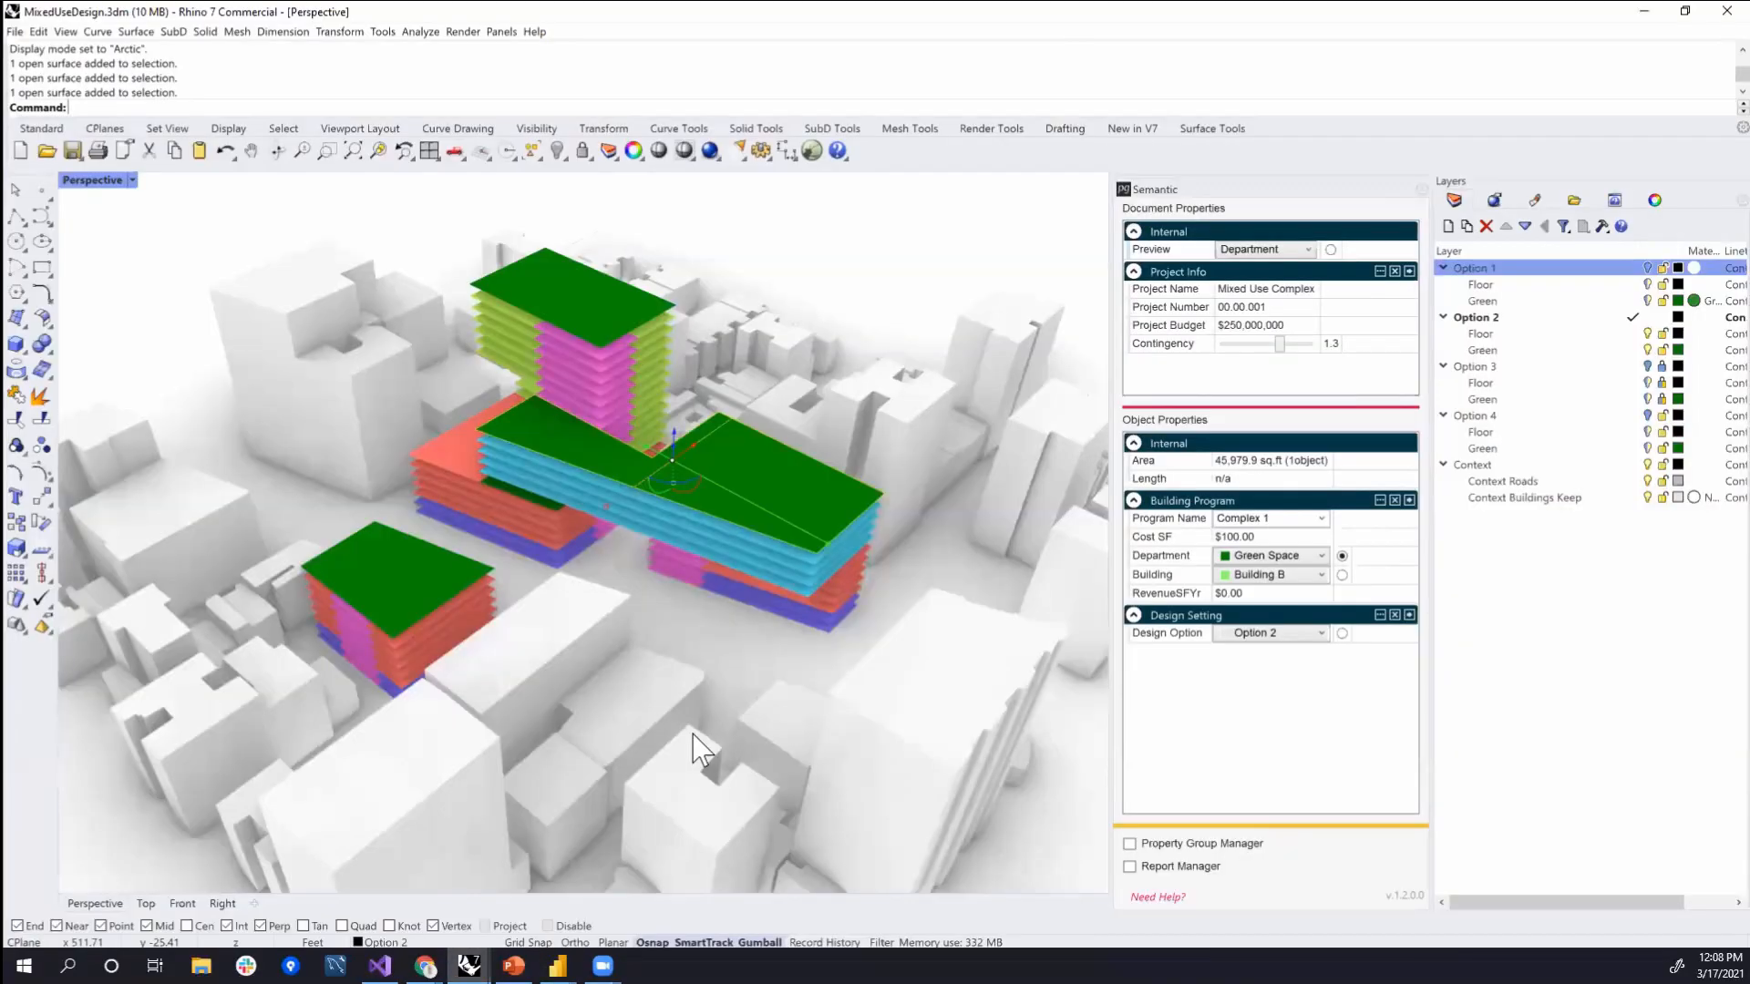
{"action": "scroll", "coordinate": [705, 456], "scroll_direction": "up", "scroll_amount": 6}
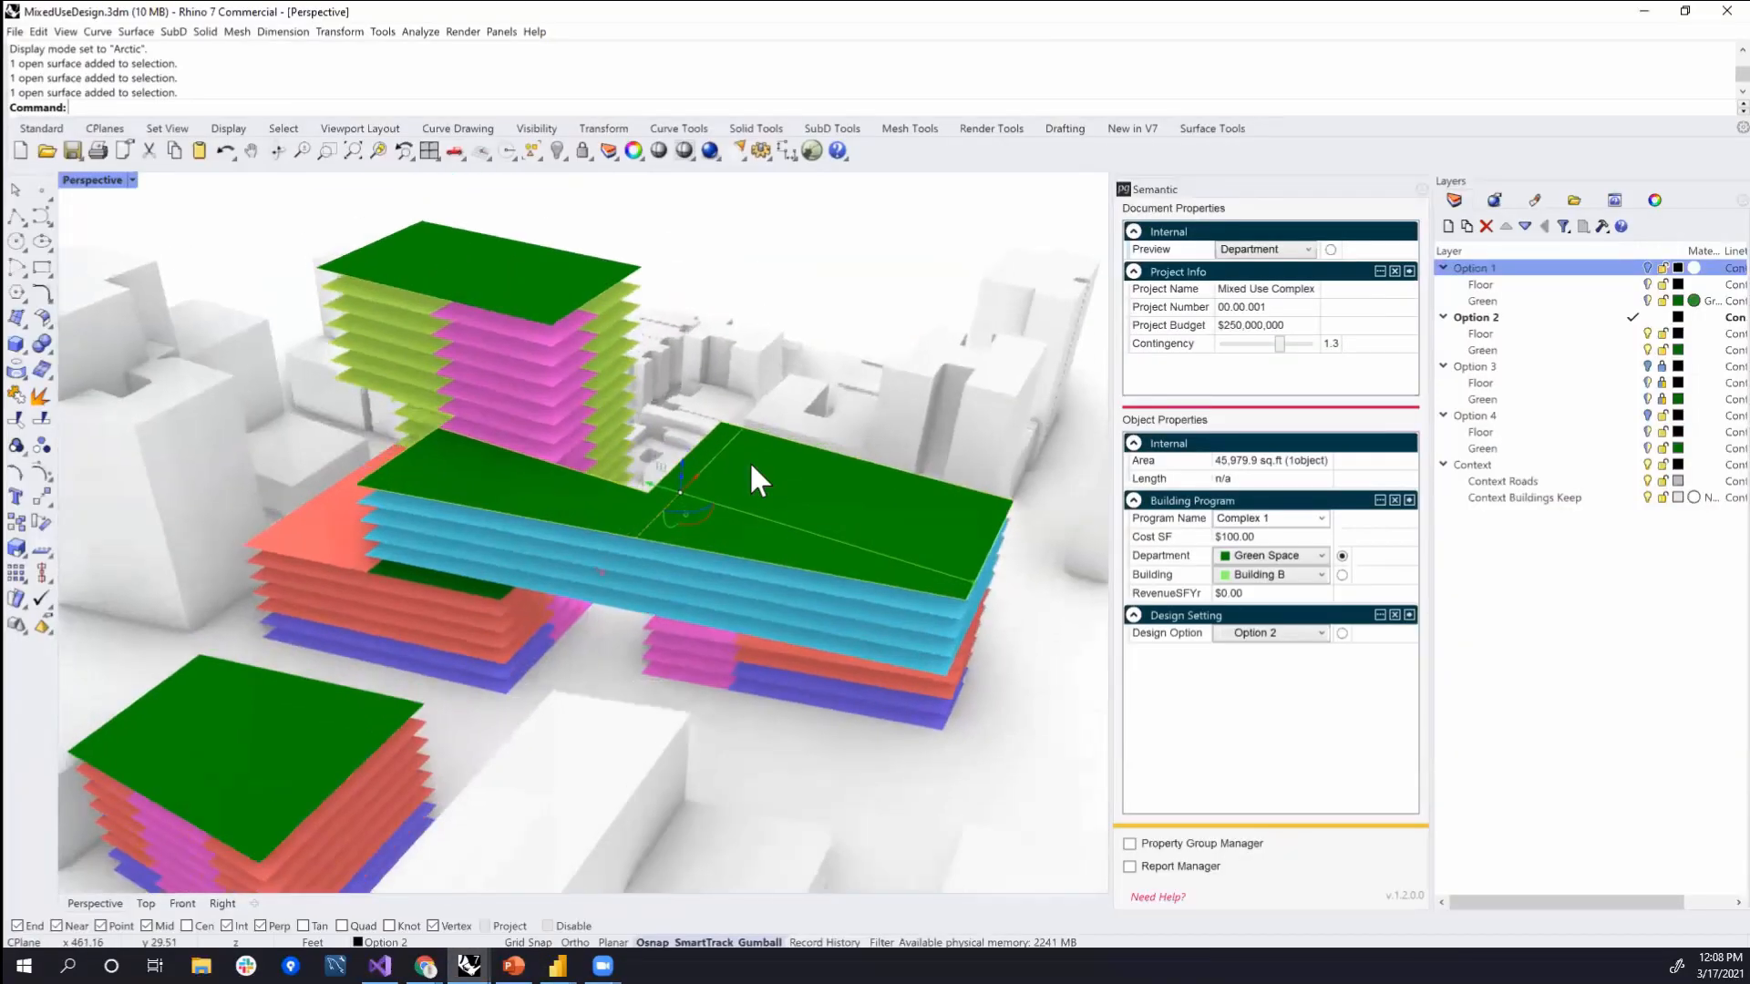
{"action": "right_click_drag", "start_coordinate": [750, 473], "coordinate": [795, 515]}
{"action": "left_click", "coordinate": [794, 512]}
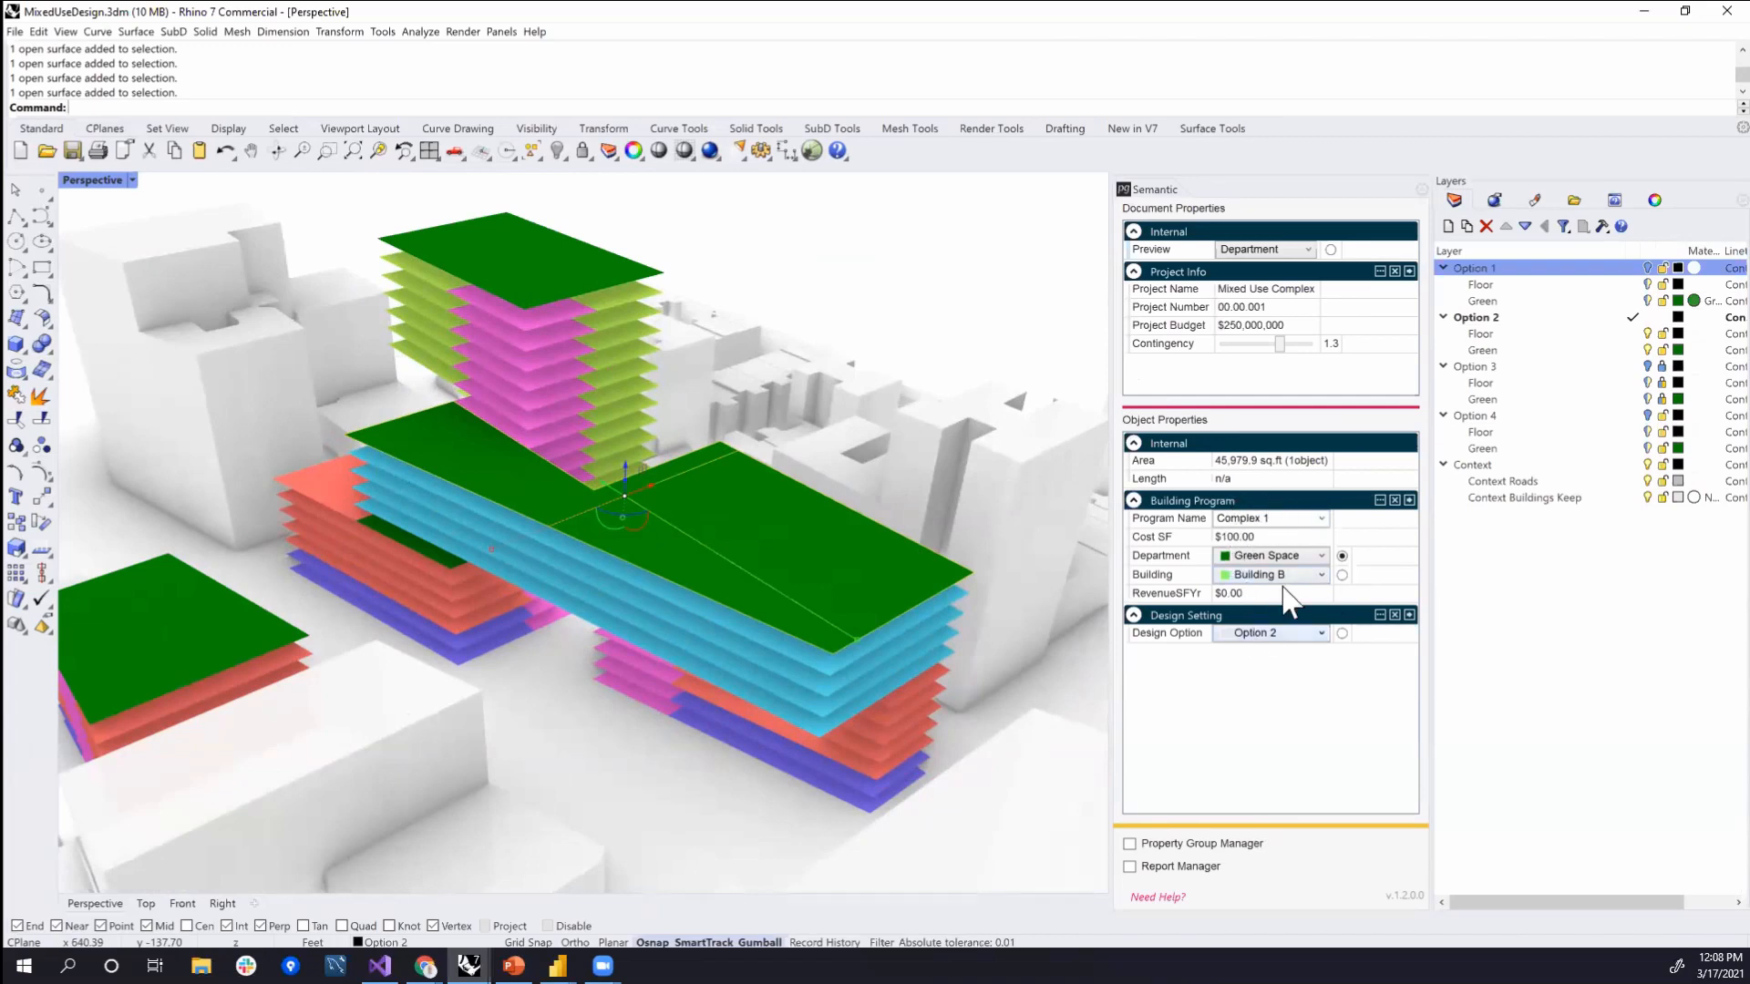
{"action": "right_click_drag", "start_coordinate": [668, 460], "coordinate": [835, 574]}
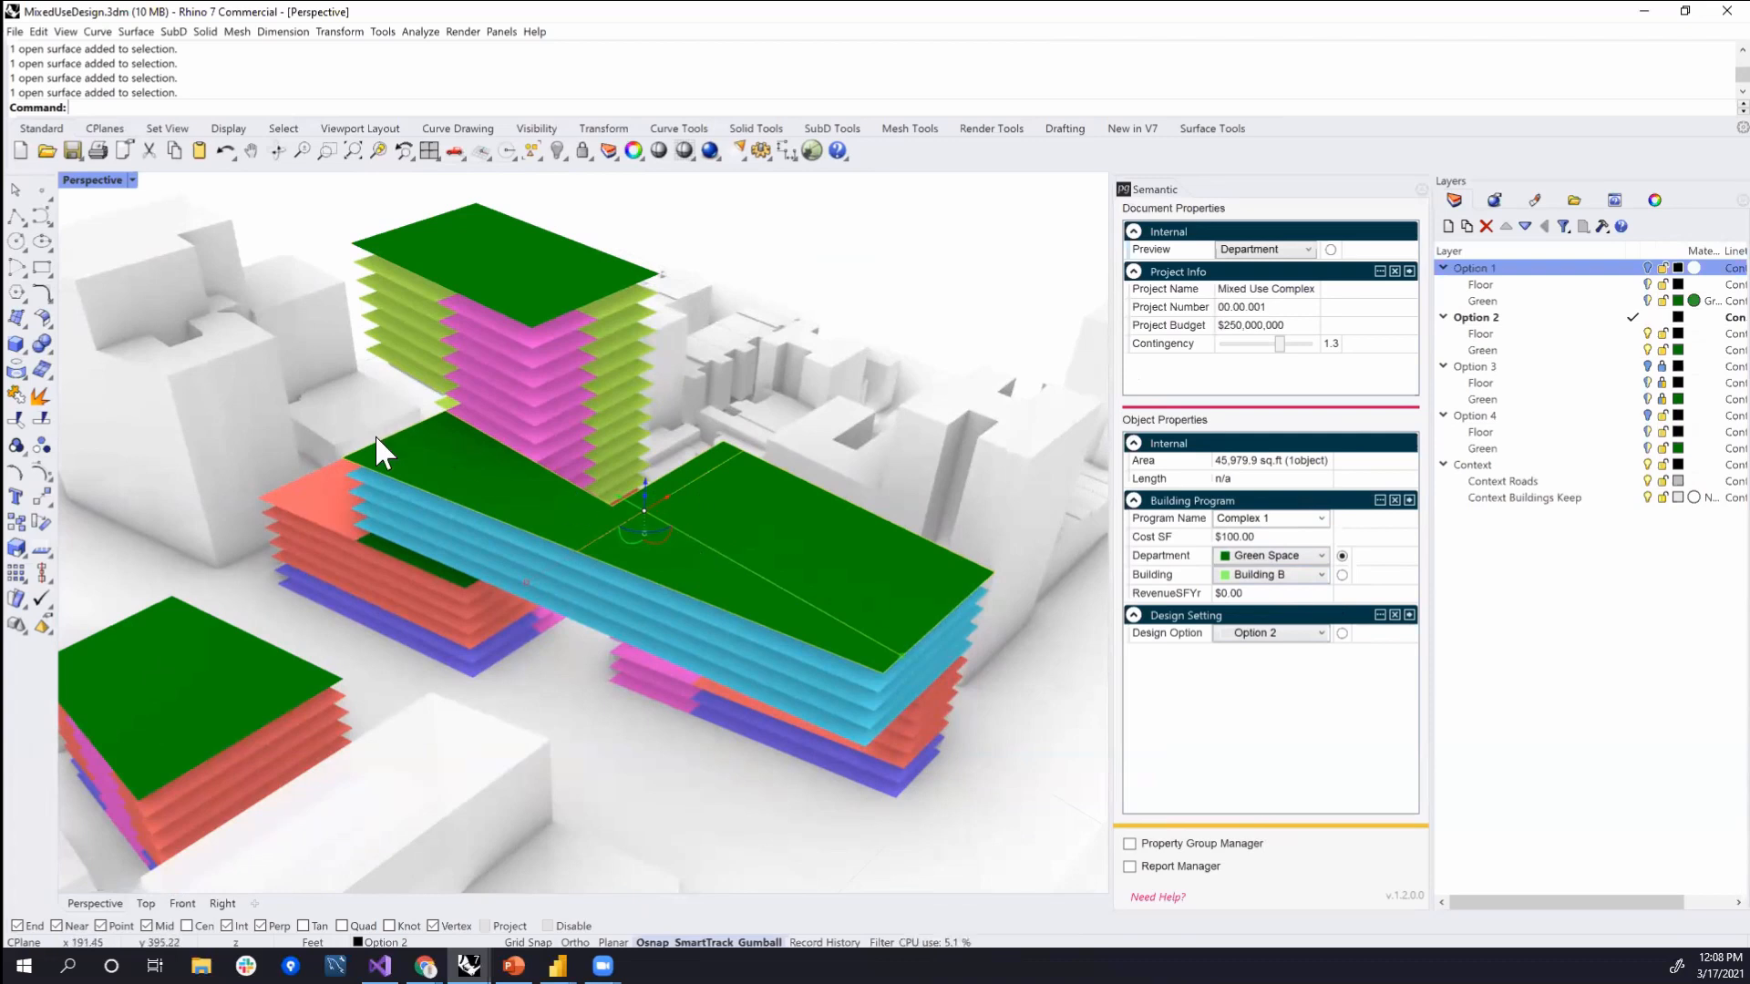
{"action": "right_click_drag", "start_coordinate": [722, 476], "coordinate": [731, 558]}
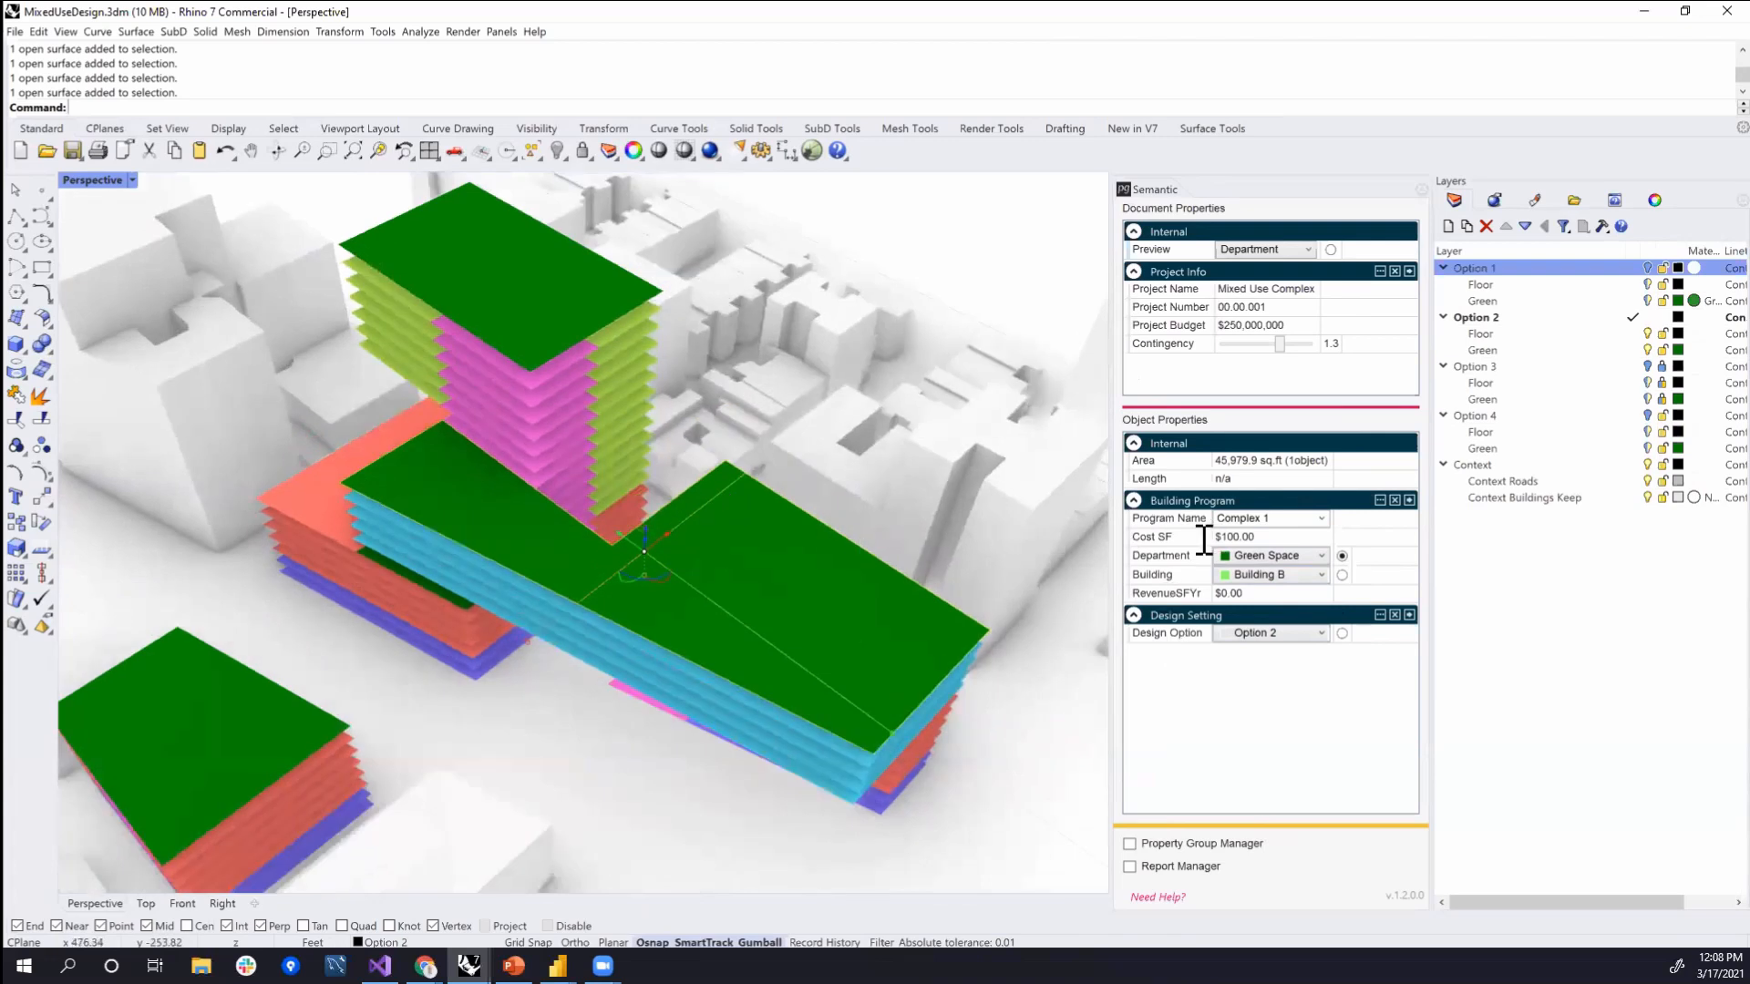
{"action": "scroll", "coordinate": [879, 581], "scroll_direction": "up", "scroll_amount": 3}
{"action": "right_click_drag", "start_coordinate": [863, 614], "coordinate": [715, 515]}
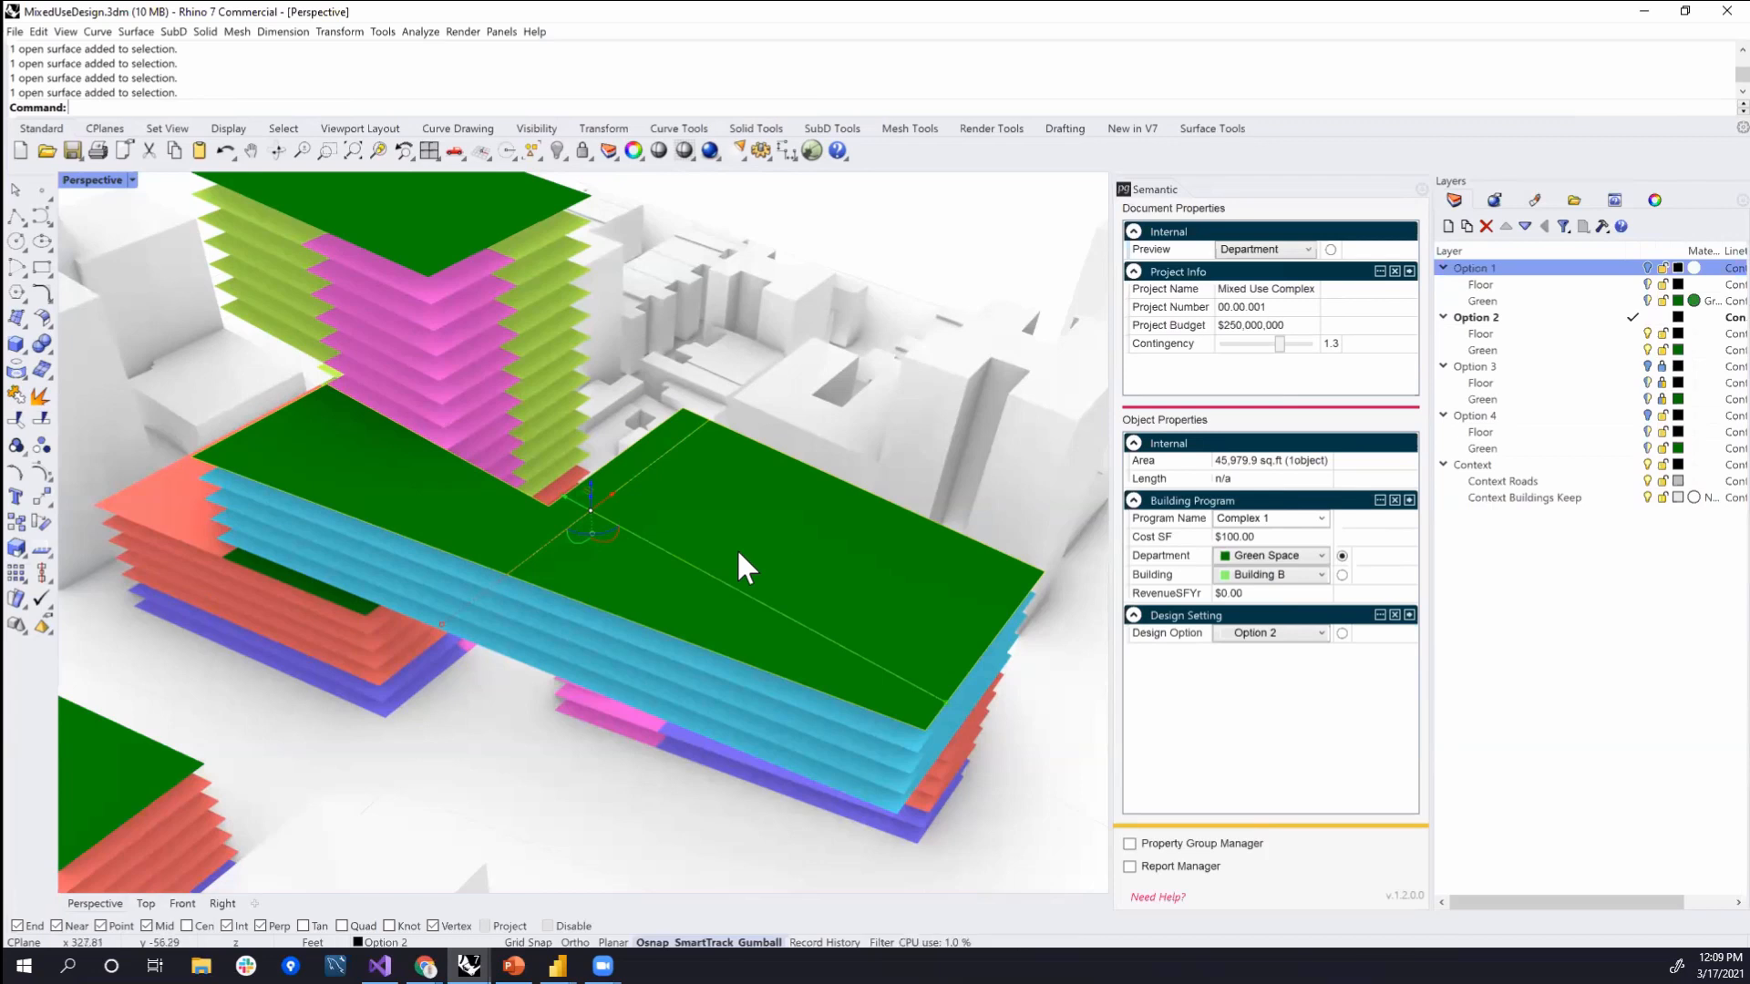
{"action": "scroll", "coordinate": [736, 548], "scroll_direction": "down", "scroll_amount": 6}
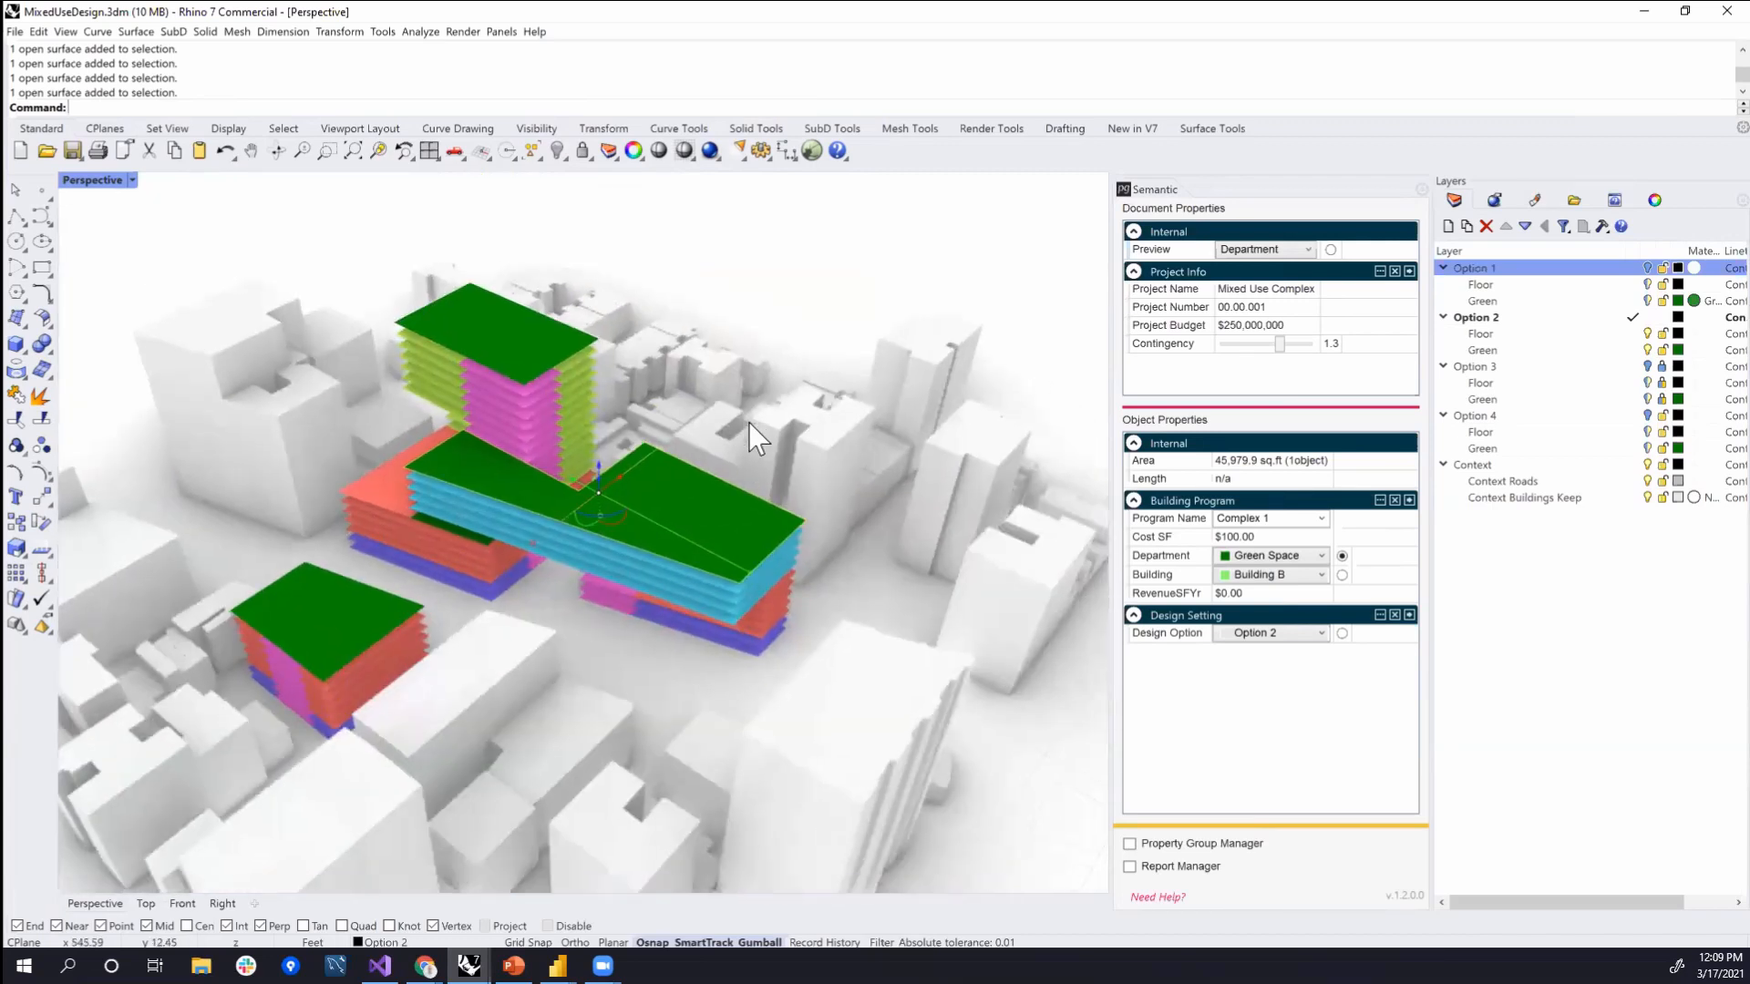